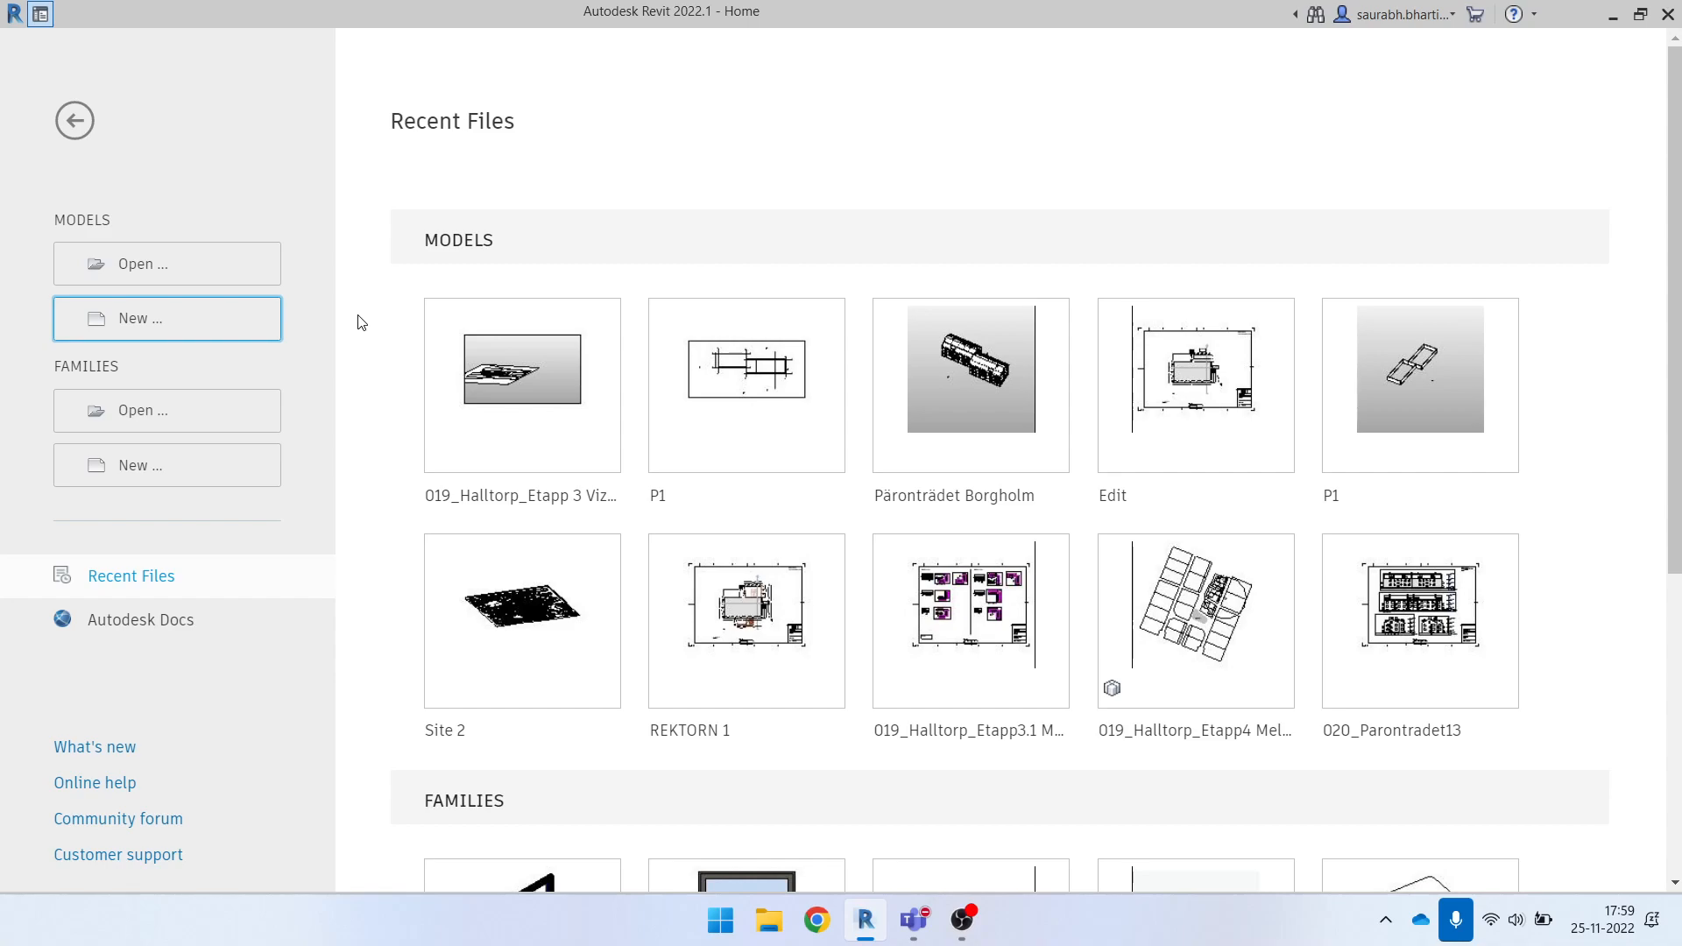
# Create a new project from the Architectural Metric template.
pyautogui.click(254, 331)
pyautogui.click(153, 321)
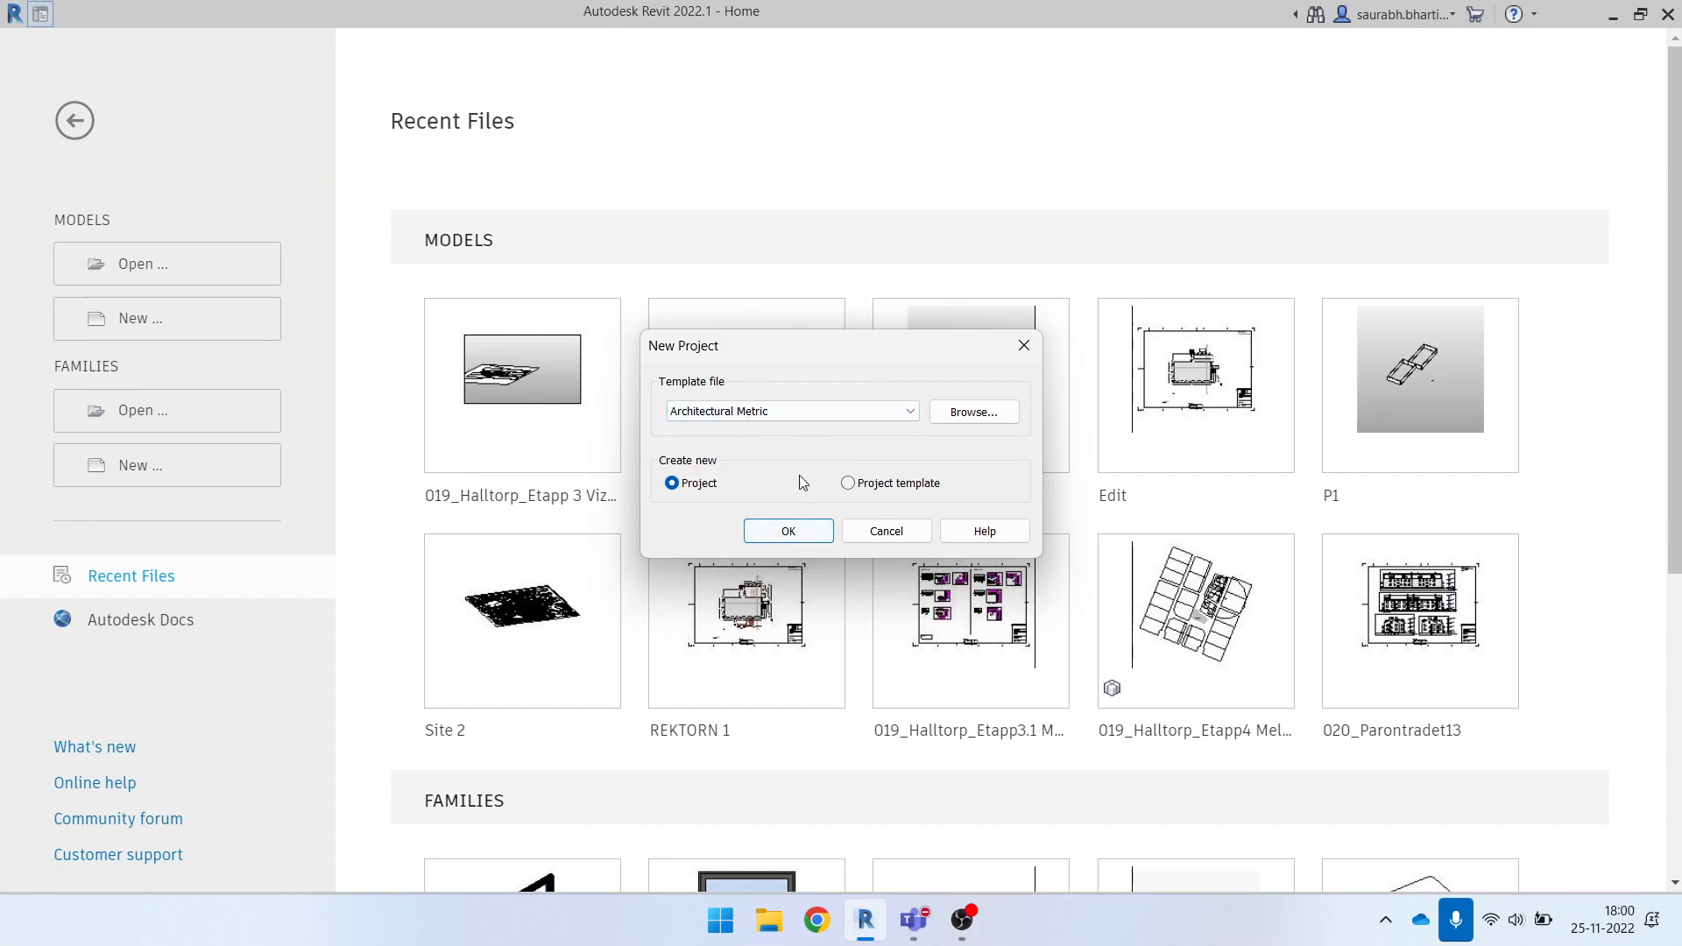
pyautogui.click(799, 417)
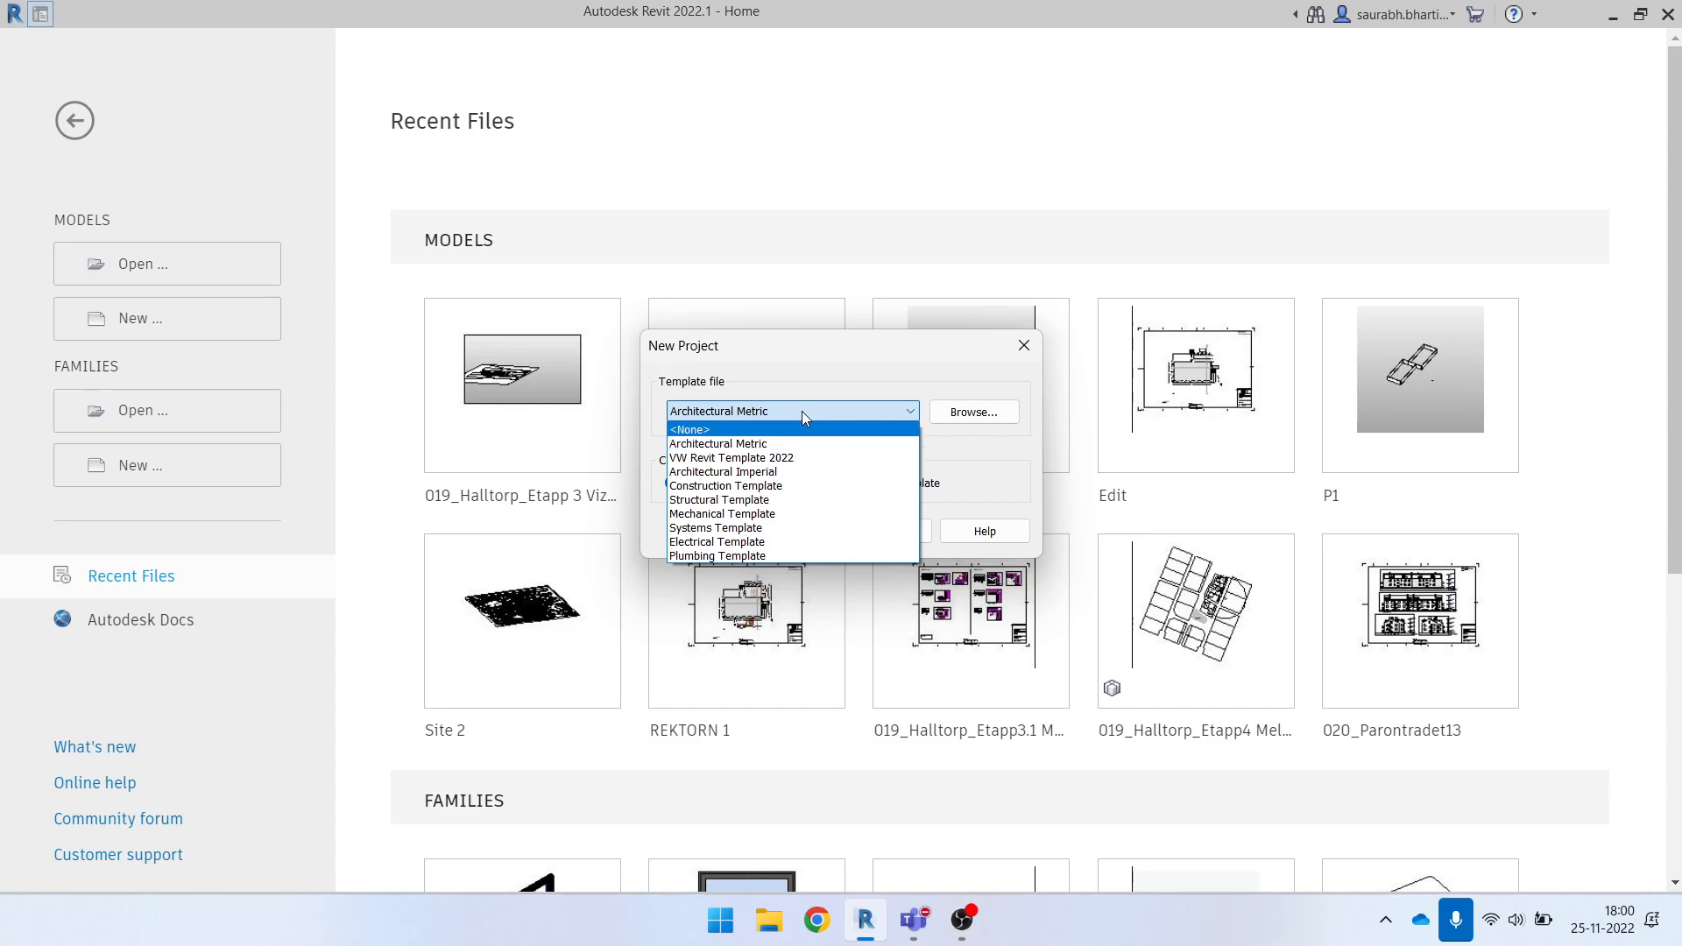
pyautogui.click(764, 444)
pyautogui.click(797, 529)
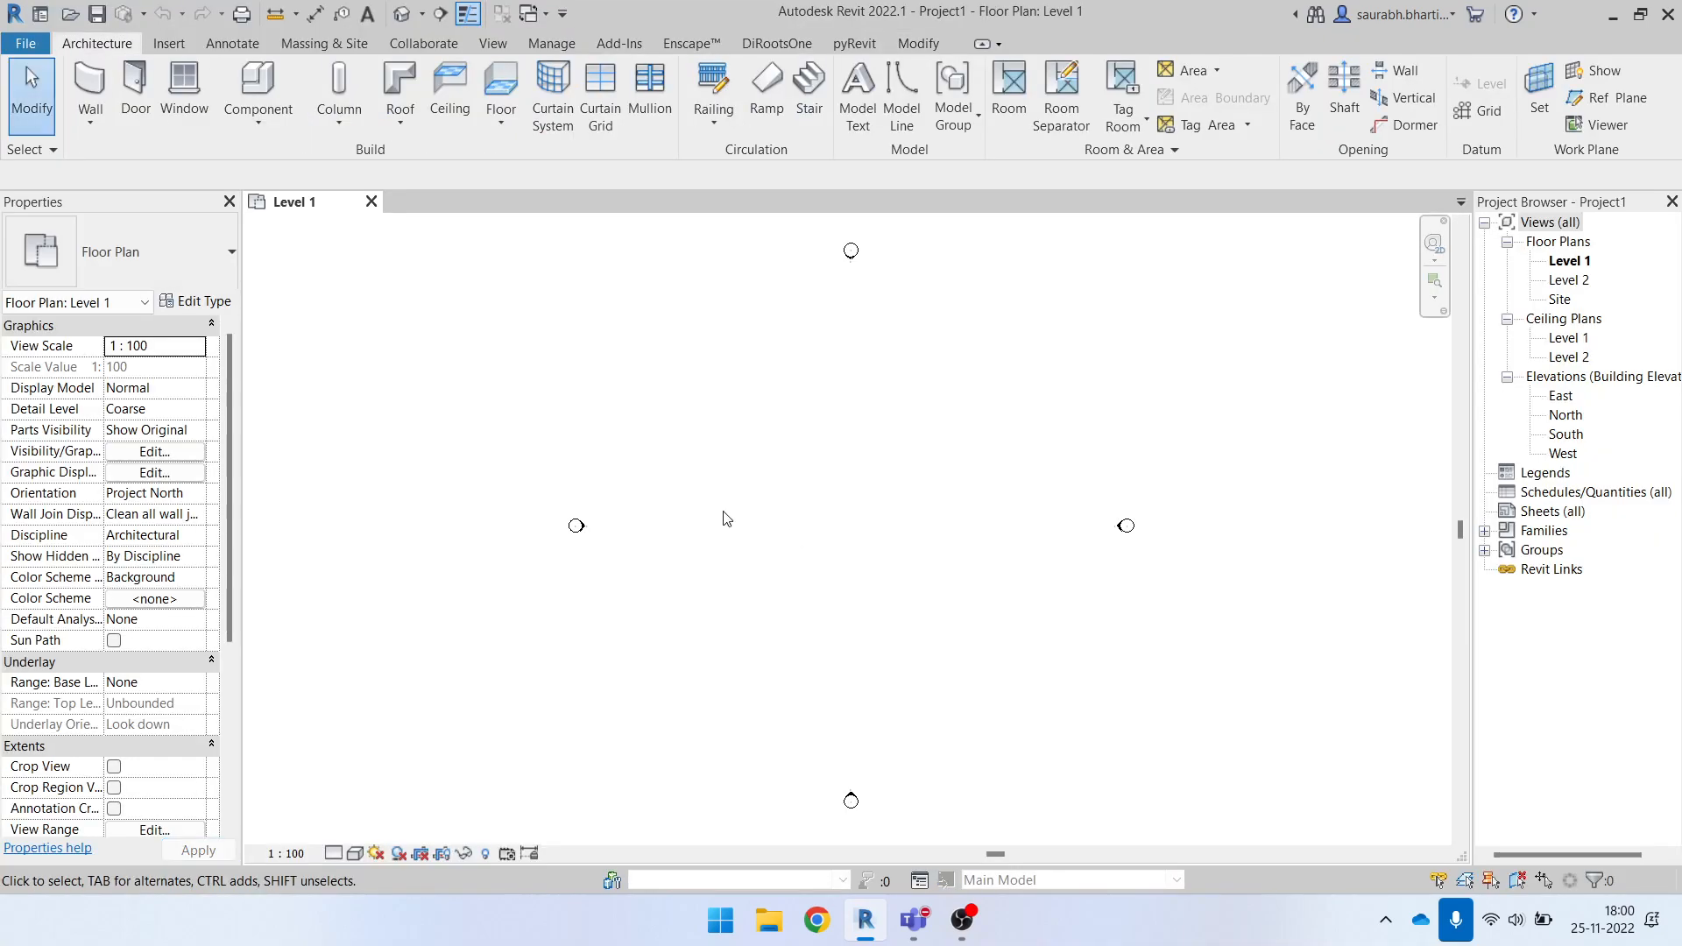
# Open the default 3D view and look at the Level 1 and Level 2 lines.
pyautogui.scroll(-1, 776, 517)
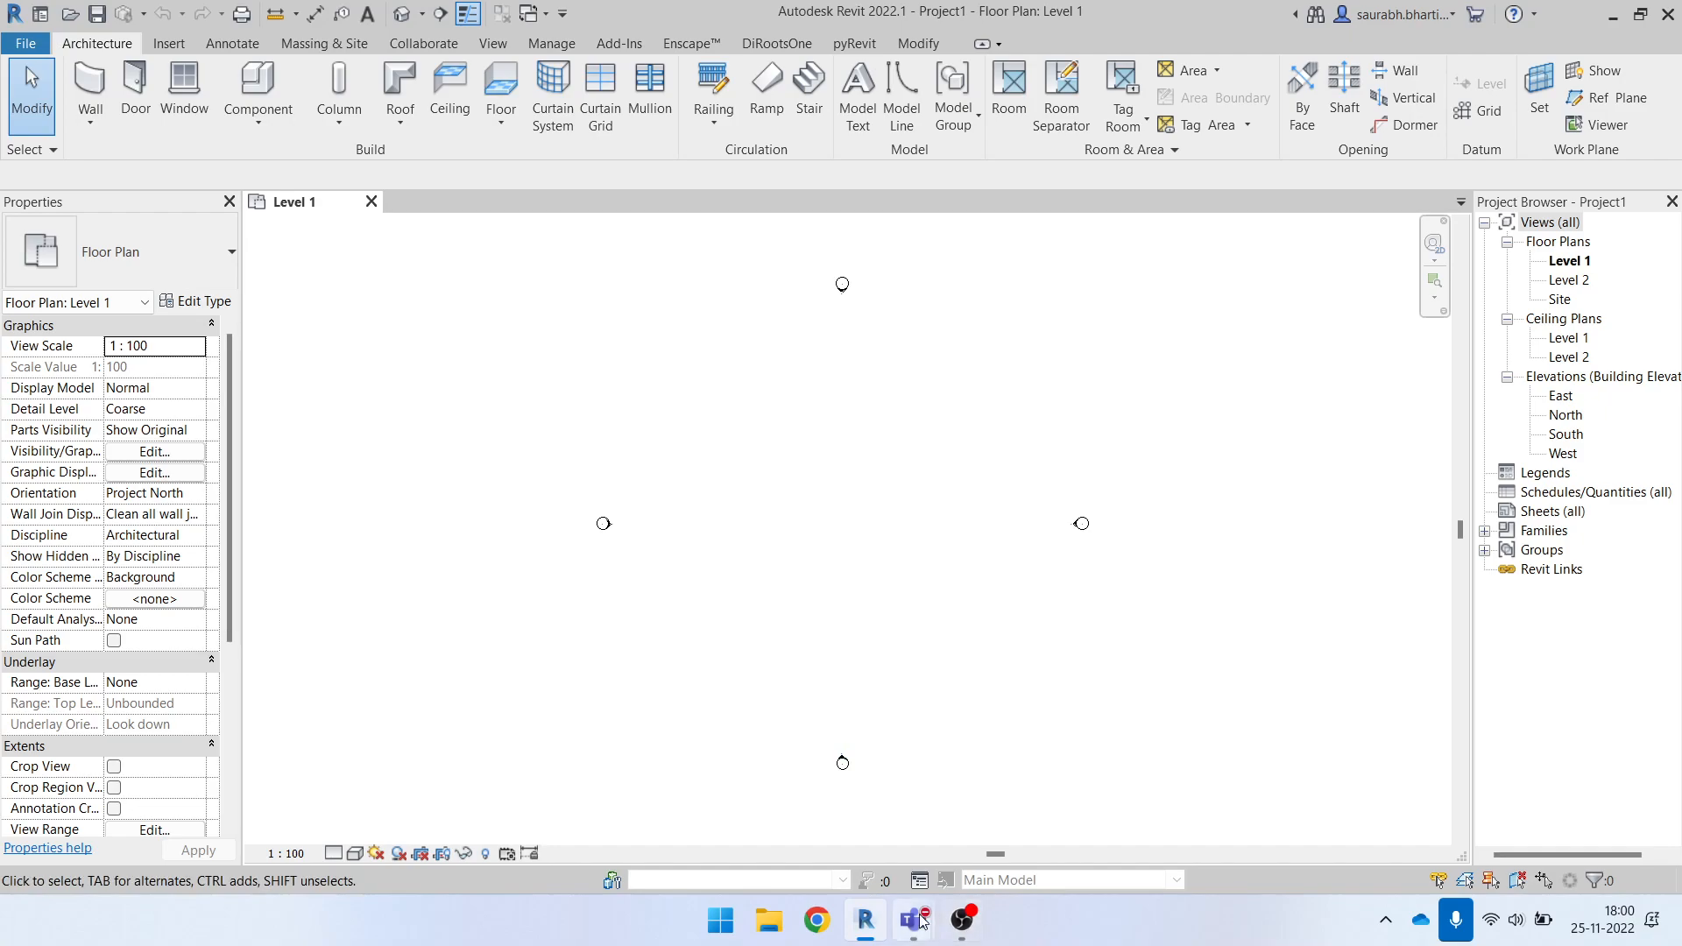
pyautogui.moveTo(927, 917)
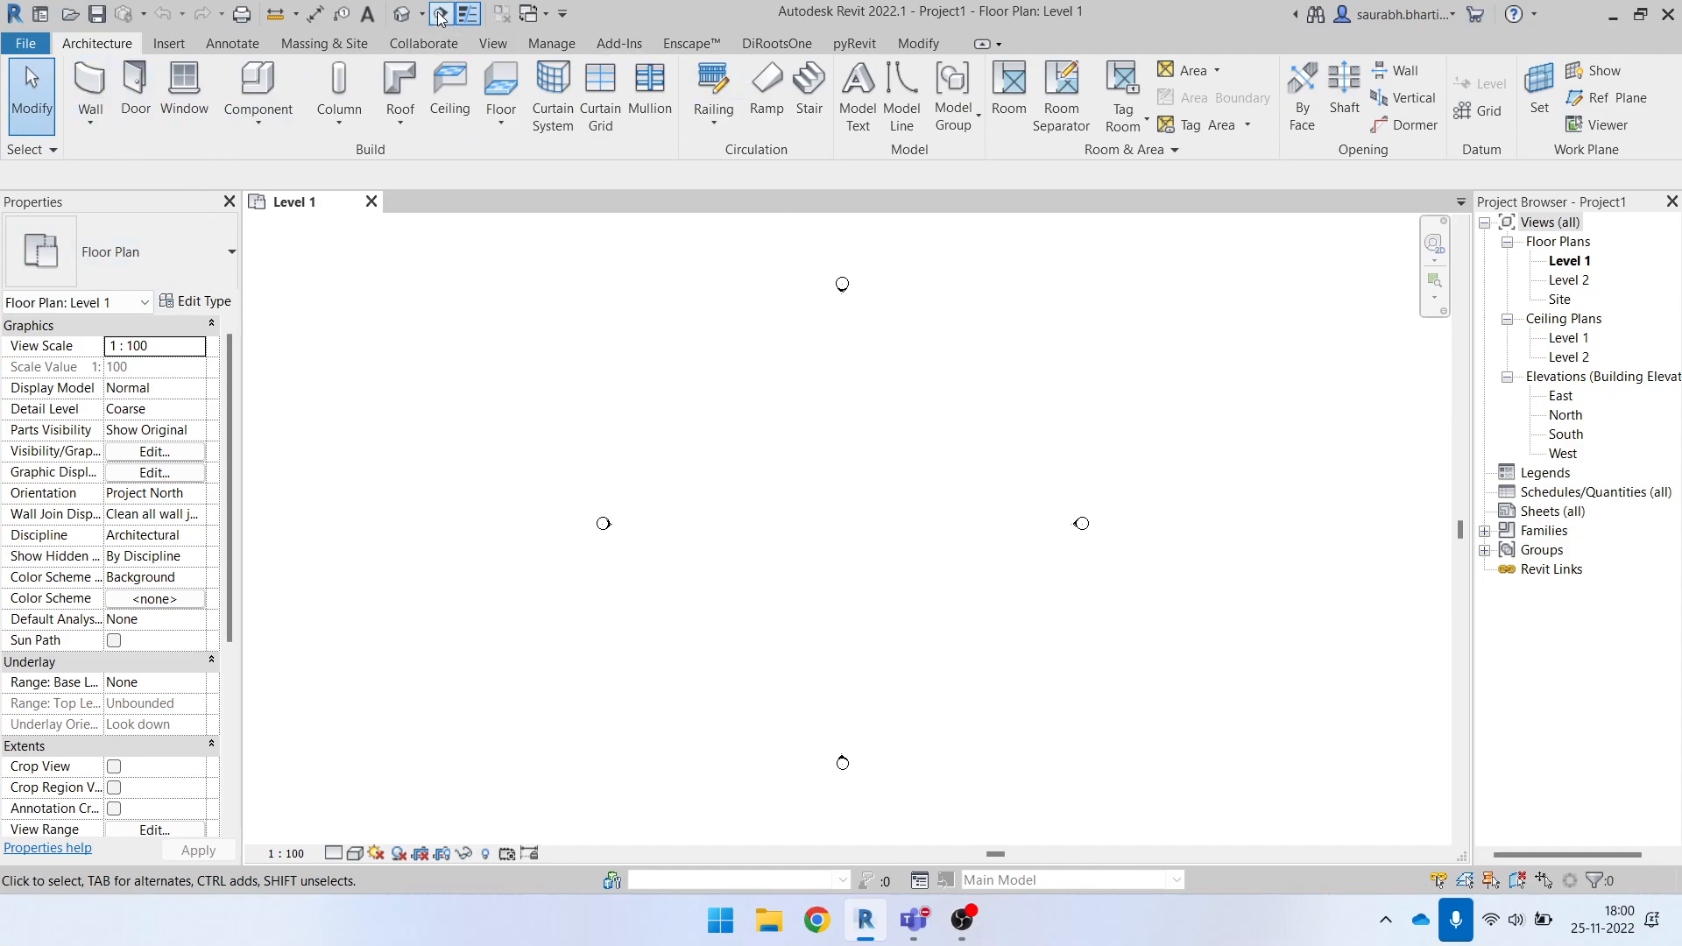
pyautogui.click(404, 14)
pyautogui.keyDown('shift'); pyautogui.moveTo(1003, 671); pyautogui.dragTo(976, 563, button='middle'); pyautogui.keyUp('shift')
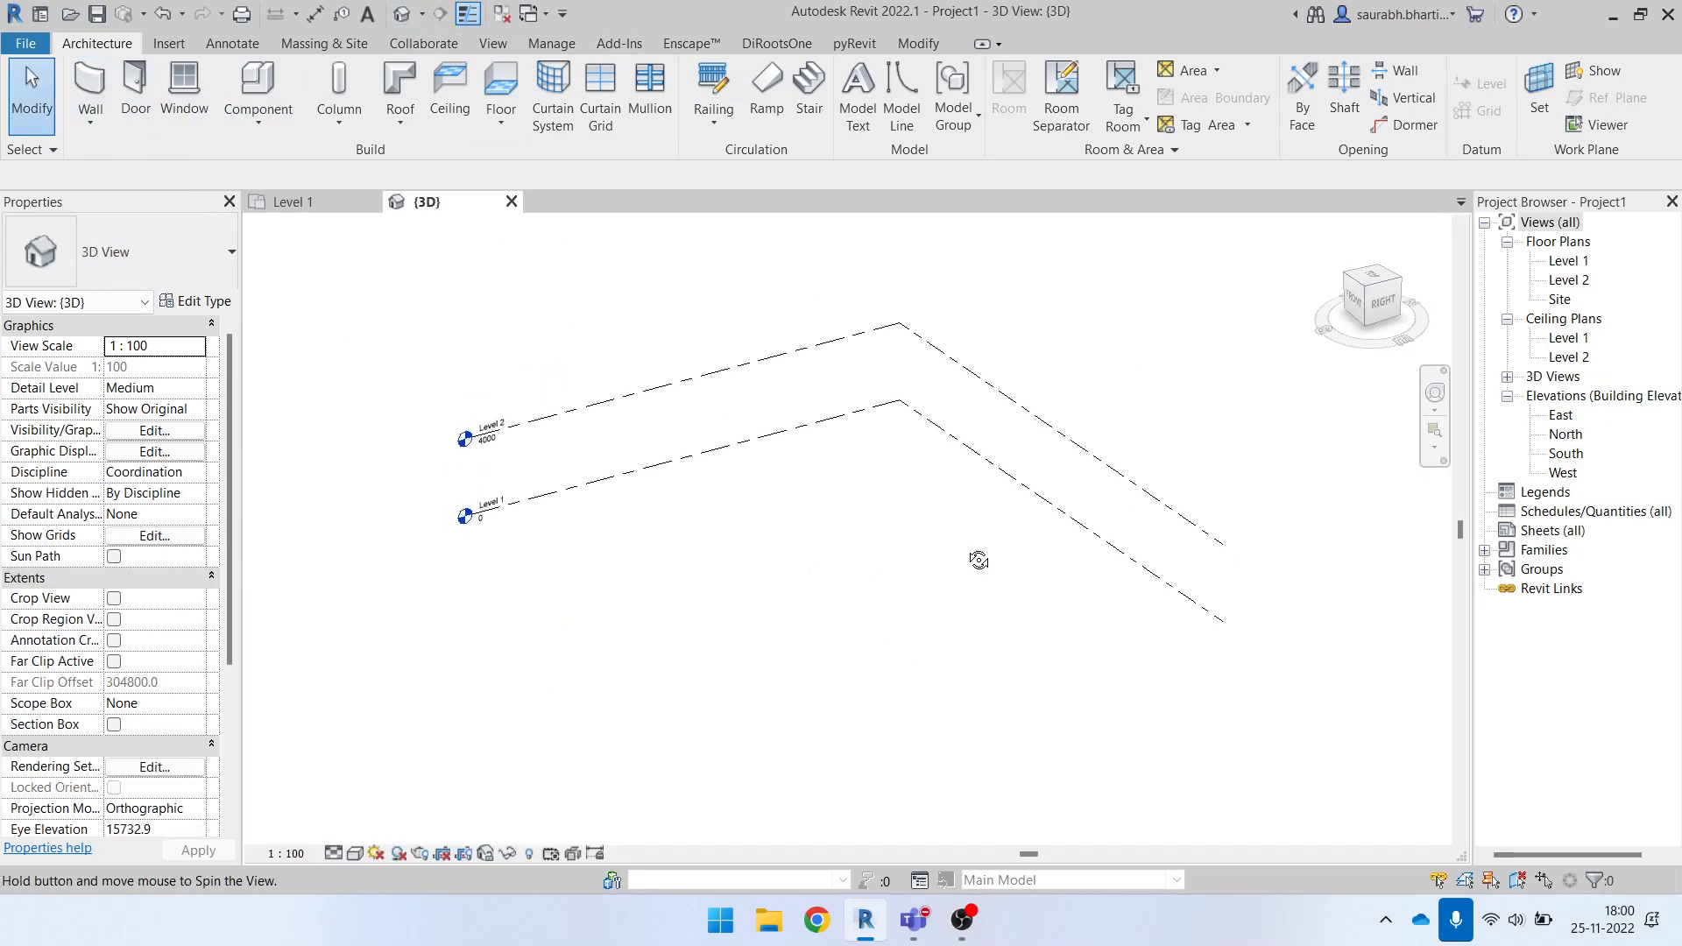
# Draw a straight horizontal wall about 9000 mm long in the Level 1 floor plan, between the elevation markers.
pyautogui.doubleClick(1568, 261)
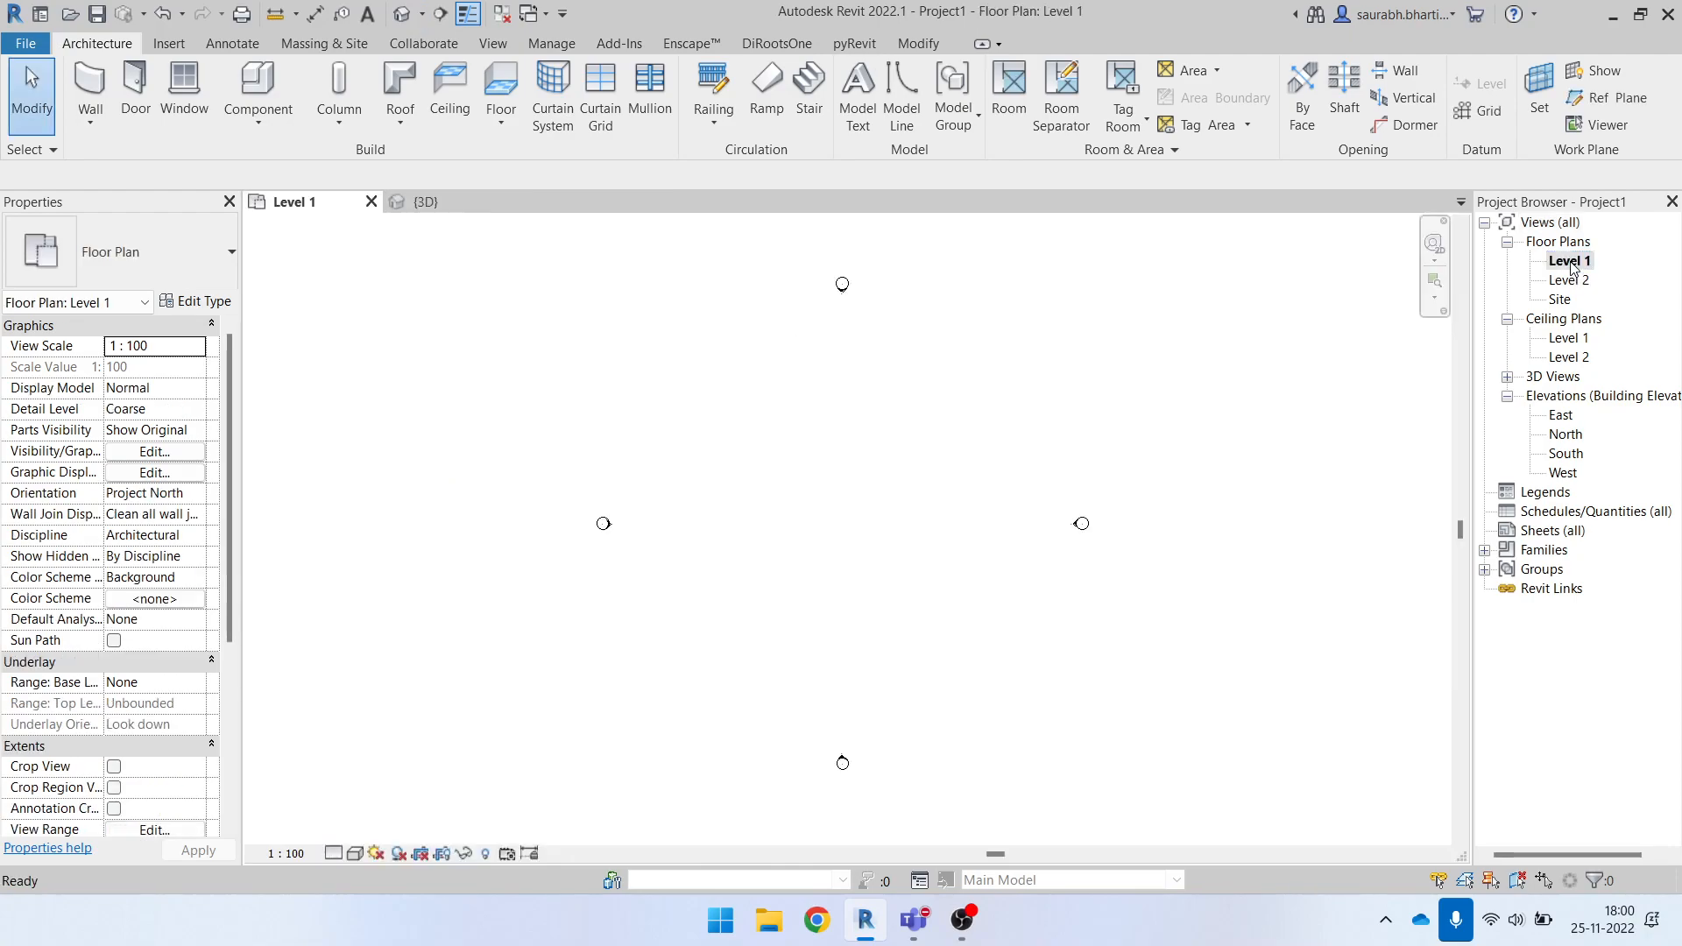
pyautogui.click(100, 84)
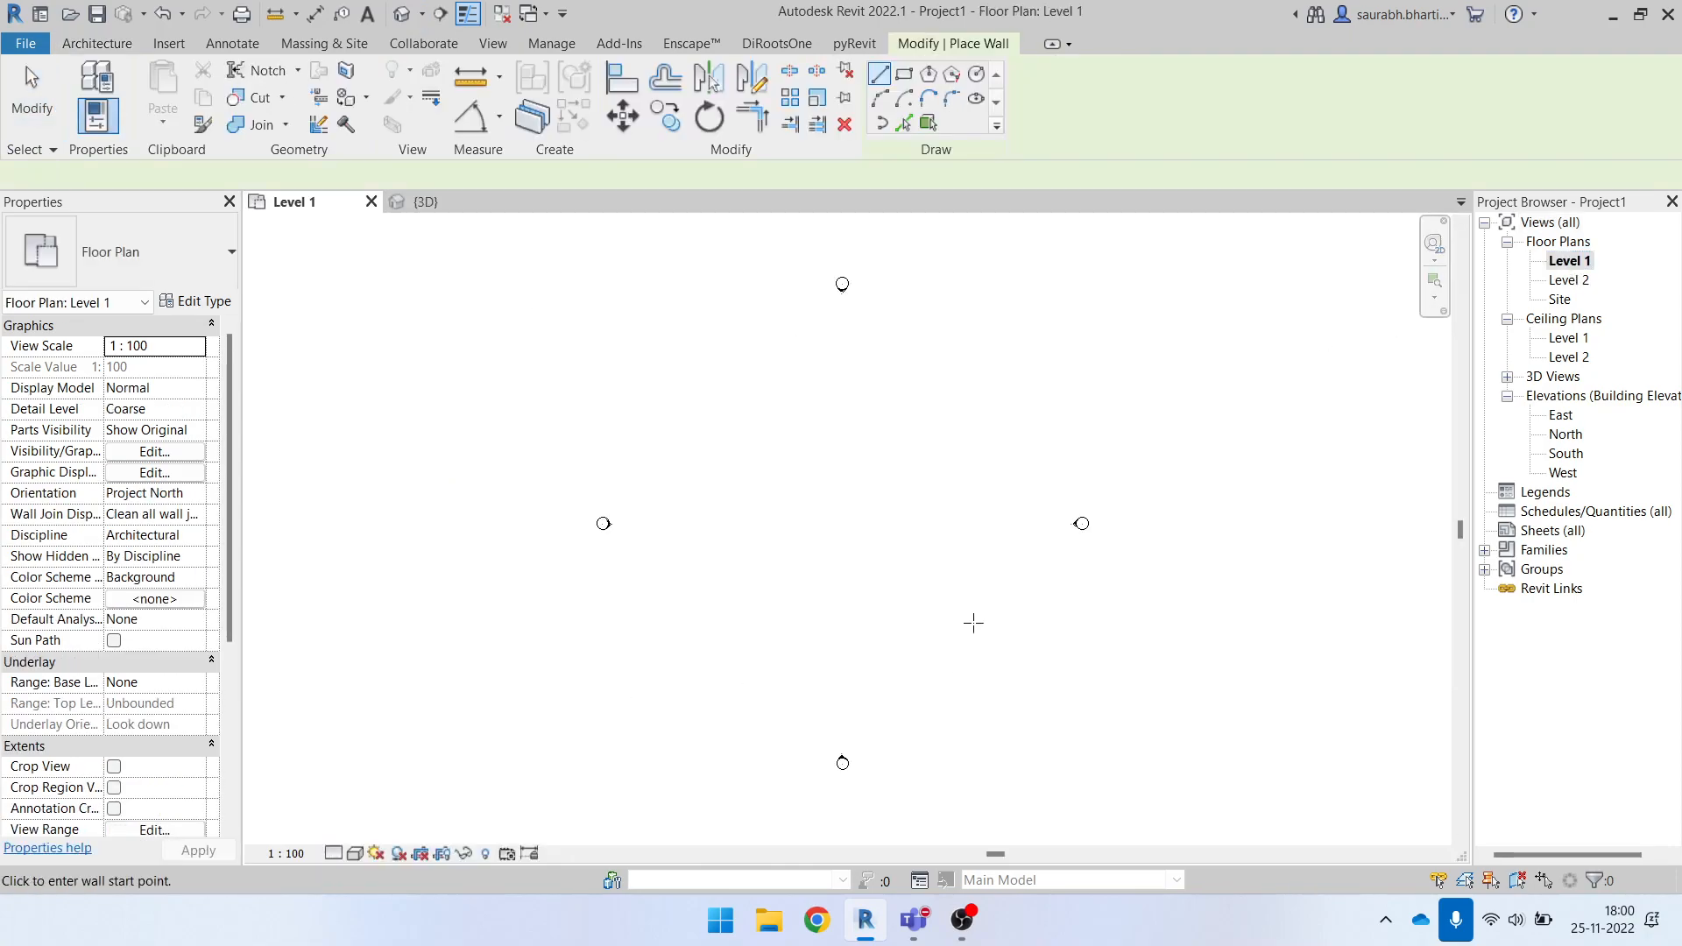
pyautogui.scroll(2, 750, 529)
pyautogui.click(723, 544)
pyautogui.click(854, 544)
pyautogui.press('Escape')
pyautogui.press('Escape')
# Examine the new wall in the 3D view from the front and at an angle, comparing it with the level lines.
pyautogui.click(404, 28)
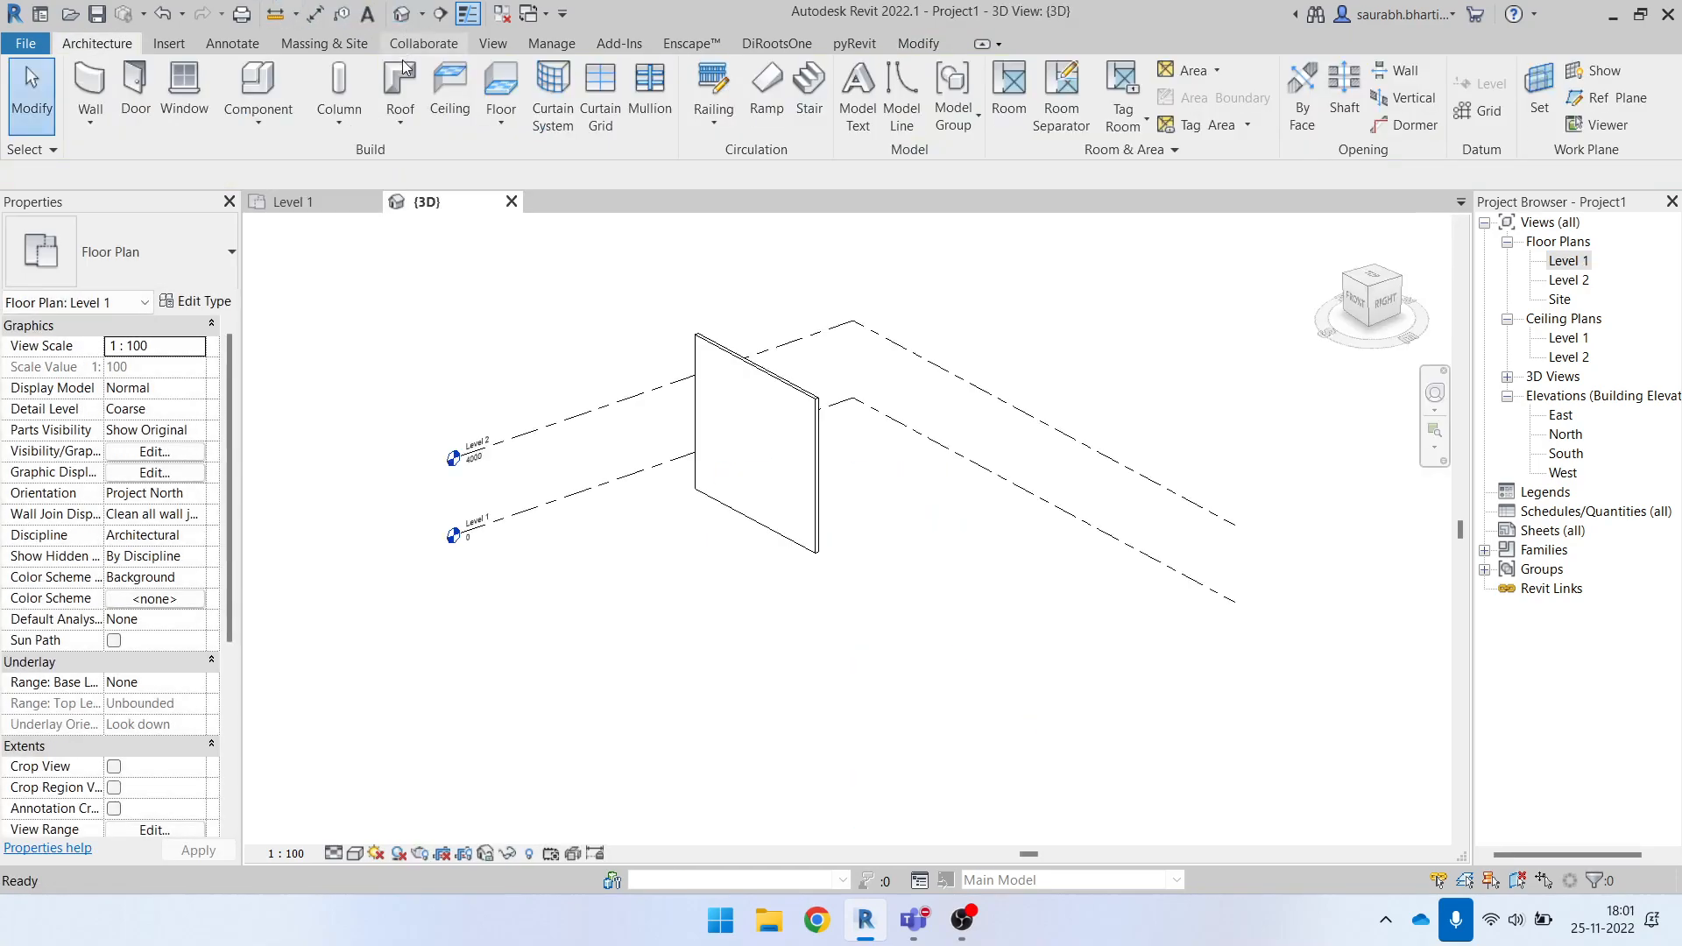
pyautogui.keyDown('shift'); pyautogui.moveTo(735, 574); pyautogui.dragTo(858, 552, button='middle'); pyautogui.keyUp('shift')
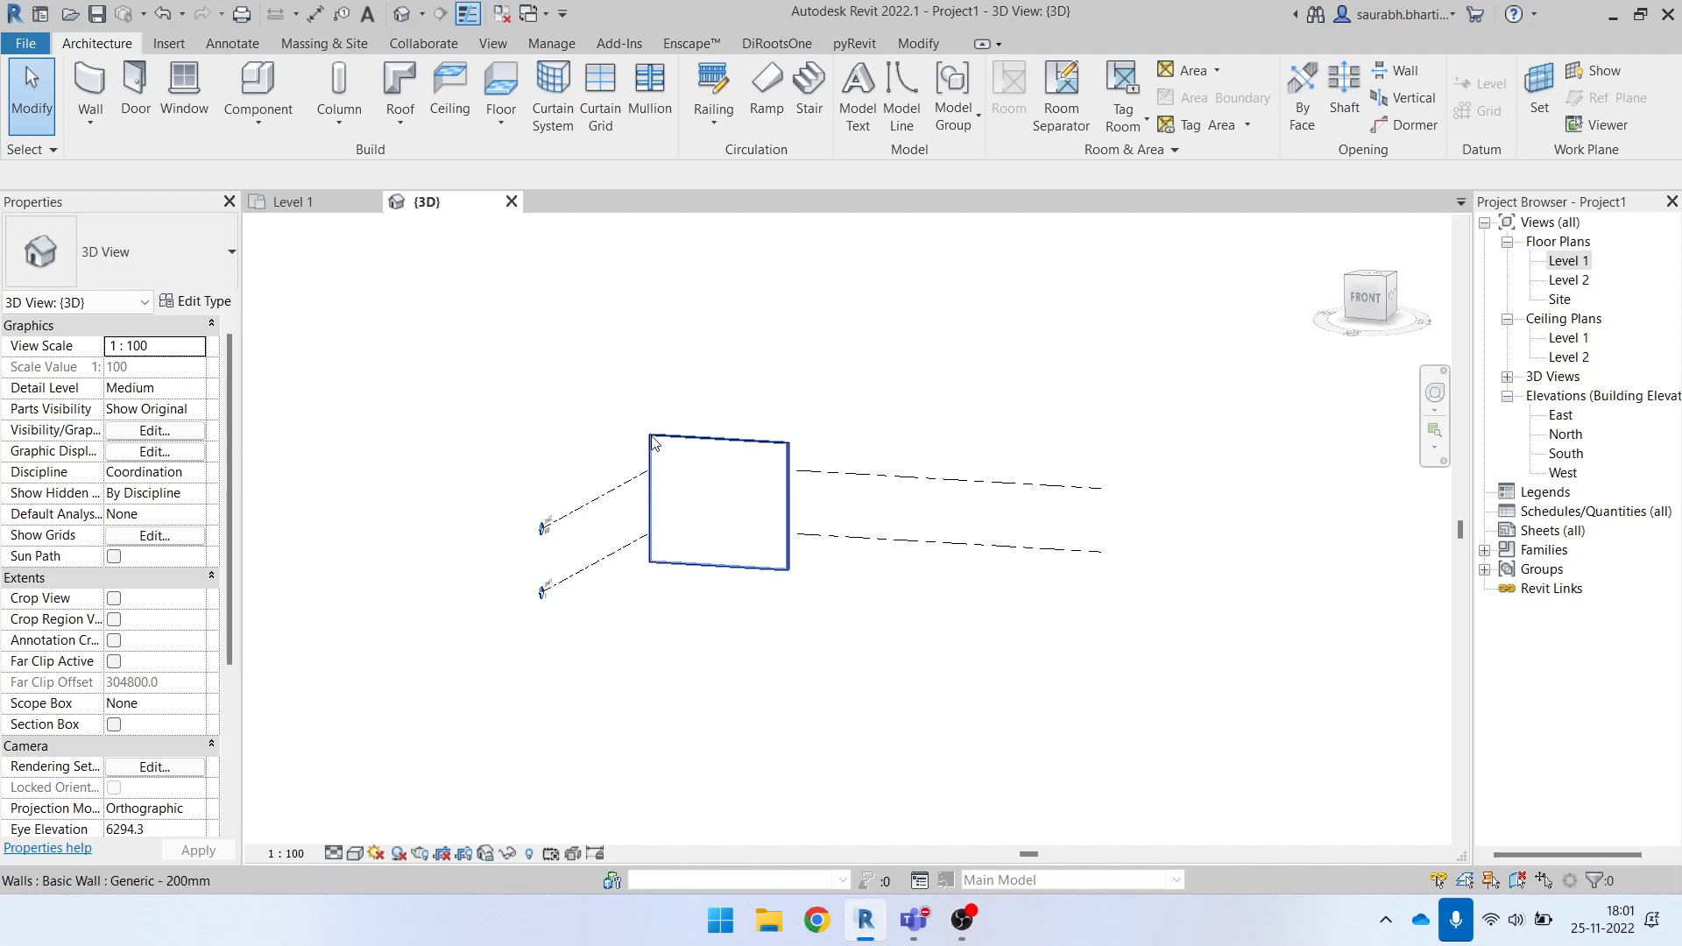
pyautogui.keyDown('shift'); pyautogui.moveTo(672, 513); pyautogui.dragTo(792, 515, button='middle'); pyautogui.keyUp('shift')
pyautogui.scroll(4, 746, 515)
pyautogui.keyDown('shift'); pyautogui.moveTo(640, 591); pyautogui.dragTo(608, 581, button='middle'); pyautogui.keyUp('shift')
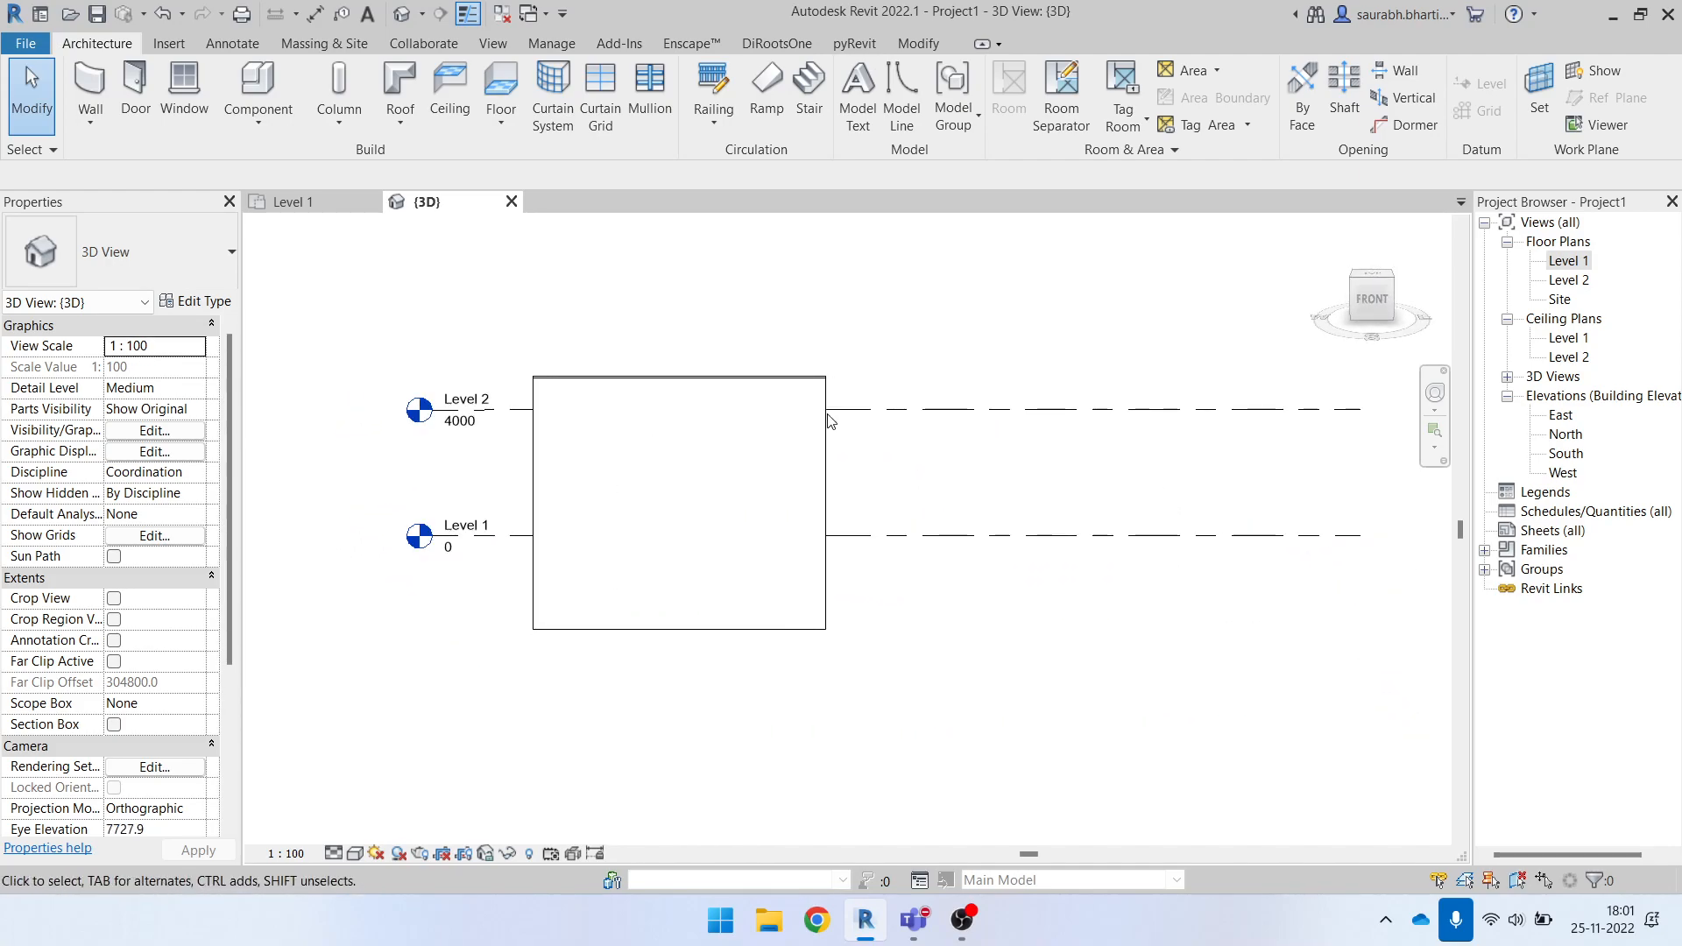
pyautogui.keyDown('shift'); pyautogui.moveTo(734, 589); pyautogui.dragTo(649, 616, button='middle'); pyautogui.keyUp('shift')
pyautogui.scroll(-3, 891, 571)
pyautogui.keyDown('shift'); pyautogui.moveTo(931, 650); pyautogui.dragTo(692, 644, button='middle'); pyautogui.keyUp('shift')
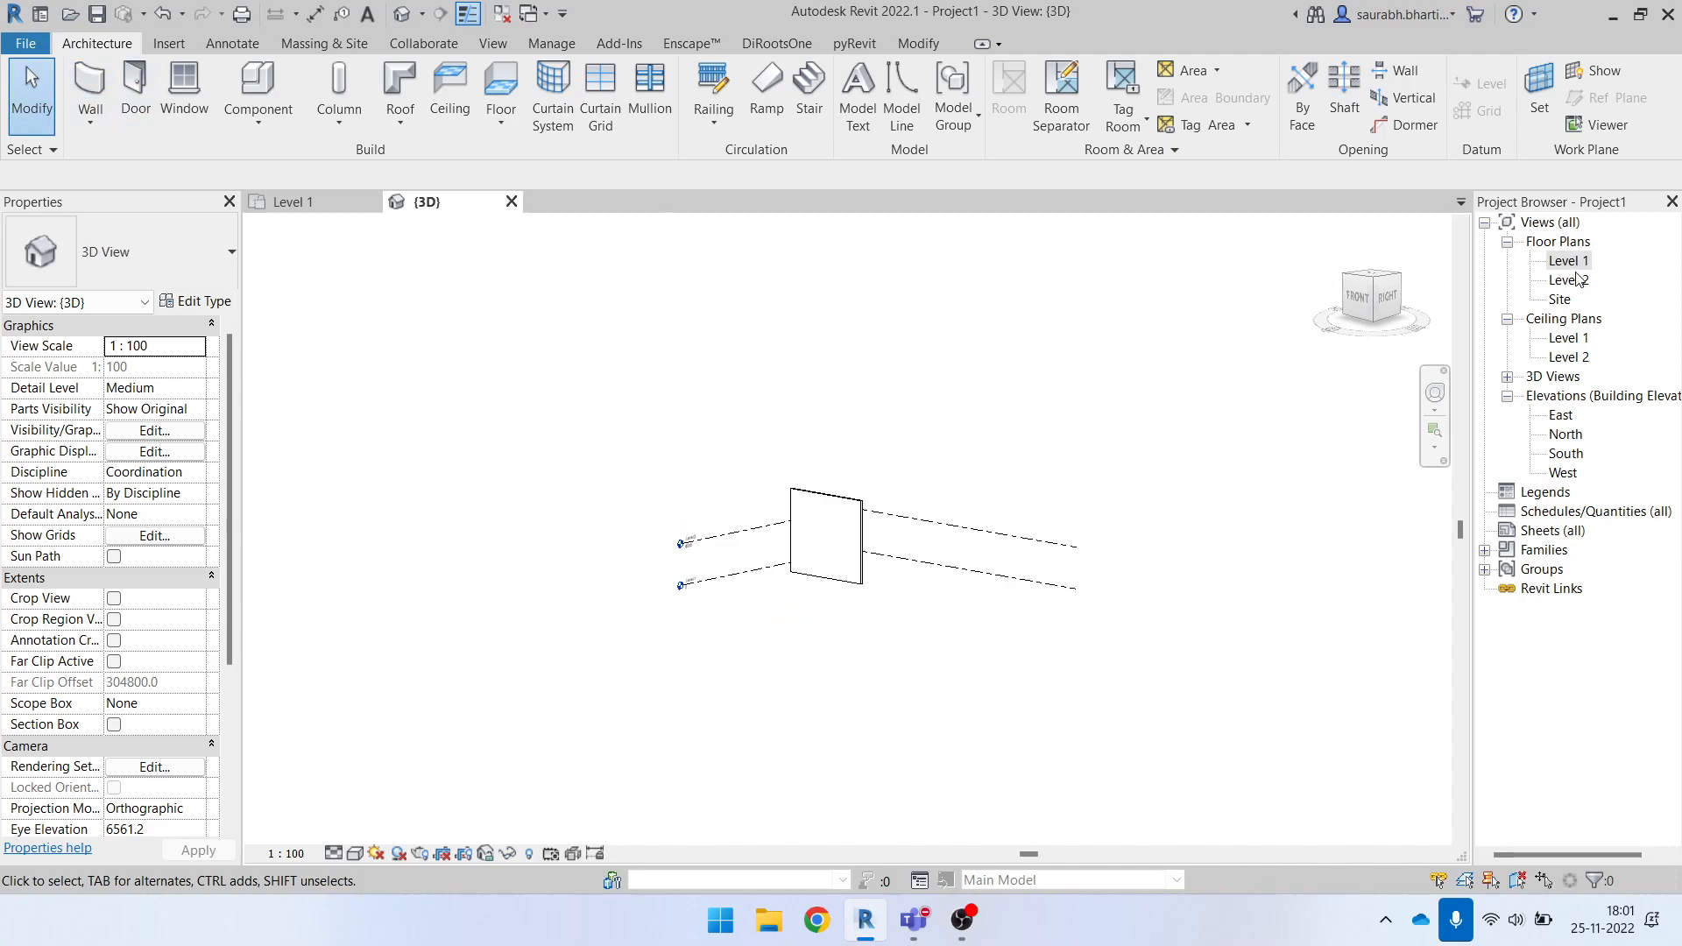
pyautogui.keyDown('shift'); pyautogui.moveTo(659, 546); pyautogui.dragTo(818, 543, button='middle'); pyautogui.keyUp('shift')
pyautogui.scroll(3, 821, 517)
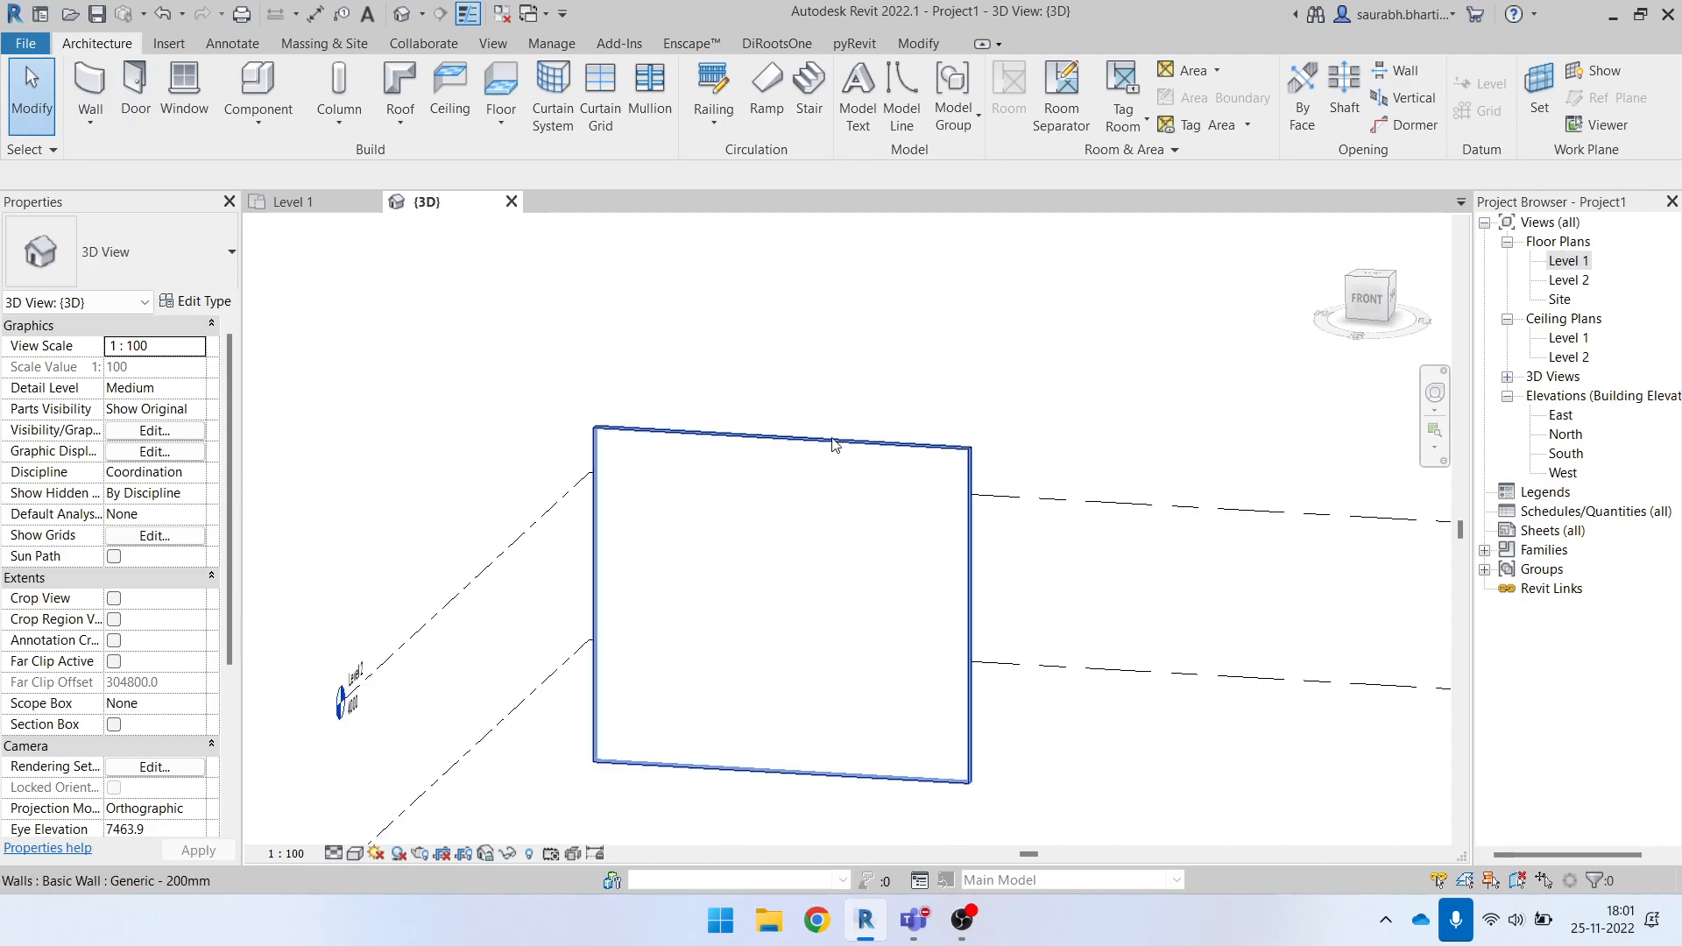
# Open the wall's profile sketch for editing in the 3D view.
pyautogui.click(649, 428)
pyautogui.scroll(-3, 765, 687)
pyautogui.keyDown('shift'); pyautogui.moveTo(769, 687); pyautogui.dragTo(823, 552, button='middle'); pyautogui.keyUp('shift')
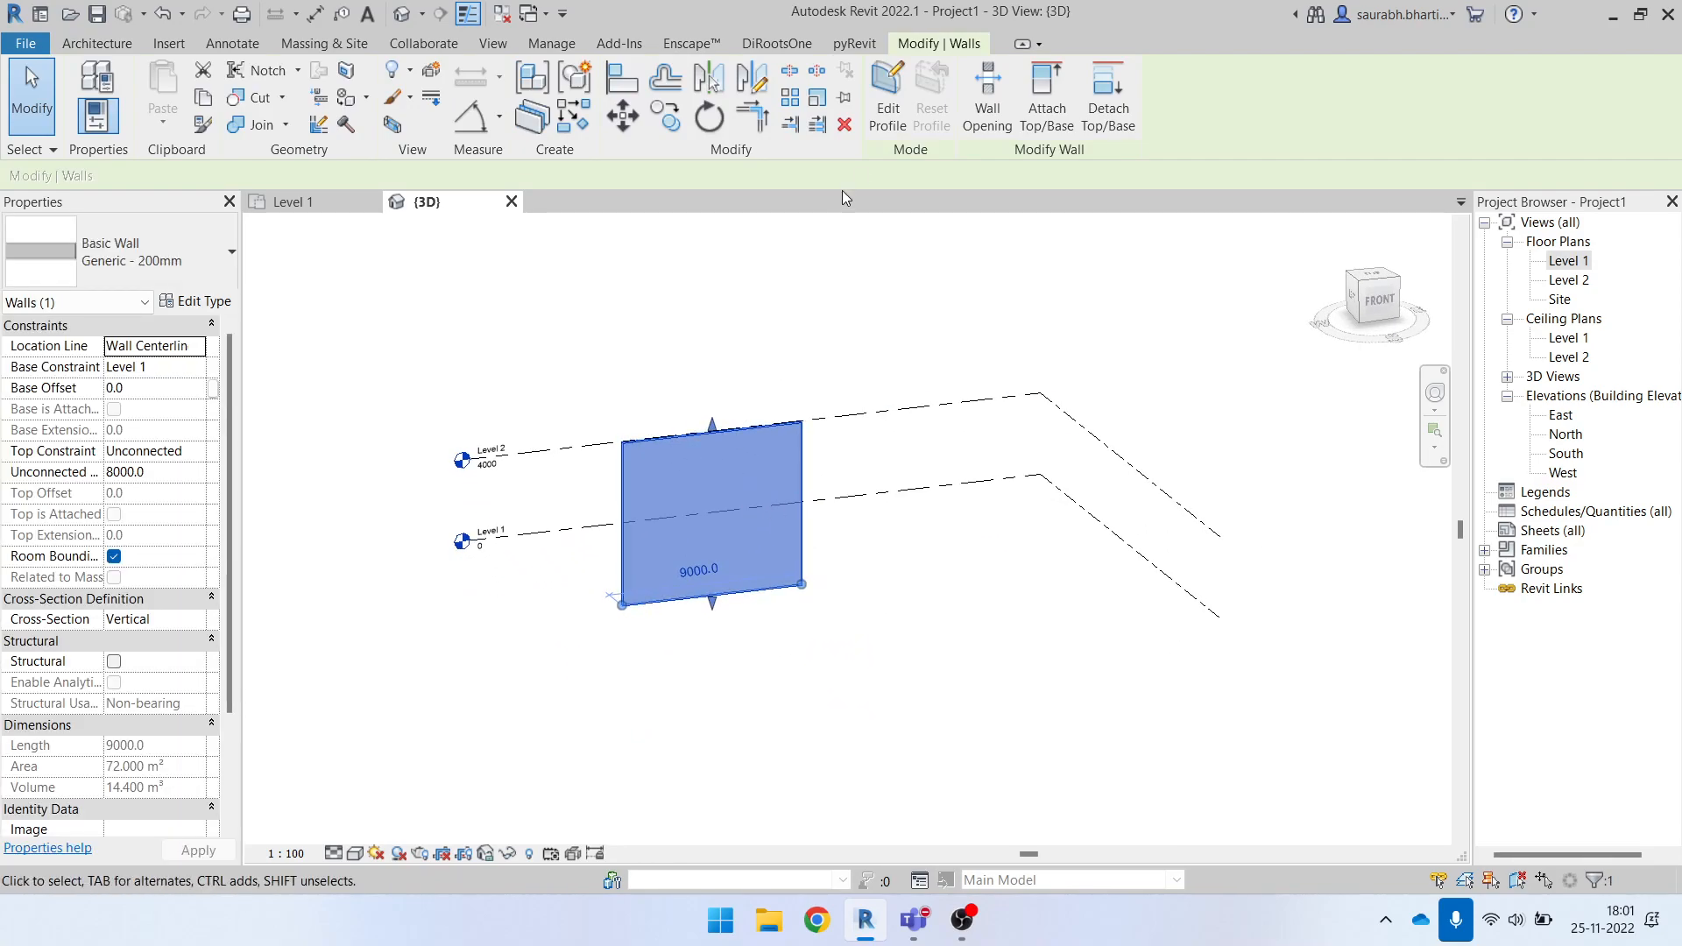
pyautogui.click(888, 111)
pyautogui.moveTo(666, 683)
pyautogui.keyDown('shift'); pyautogui.mouseDown(button='middle')
pyautogui.moveTo(647, 718)
pyautogui.moveTo(649, 557)
pyautogui.moveTo(769, 657)
pyautogui.mouseUp(button='middle'); pyautogui.keyUp('shift')
pyautogui.moveTo(582, 387)
pyautogui.mouseDown()
pyautogui.moveTo(920, 589)
pyautogui.moveTo(940, 755)
pyautogui.moveTo(706, 514)
pyautogui.moveTo(768, 576)
pyautogui.mouseUp()
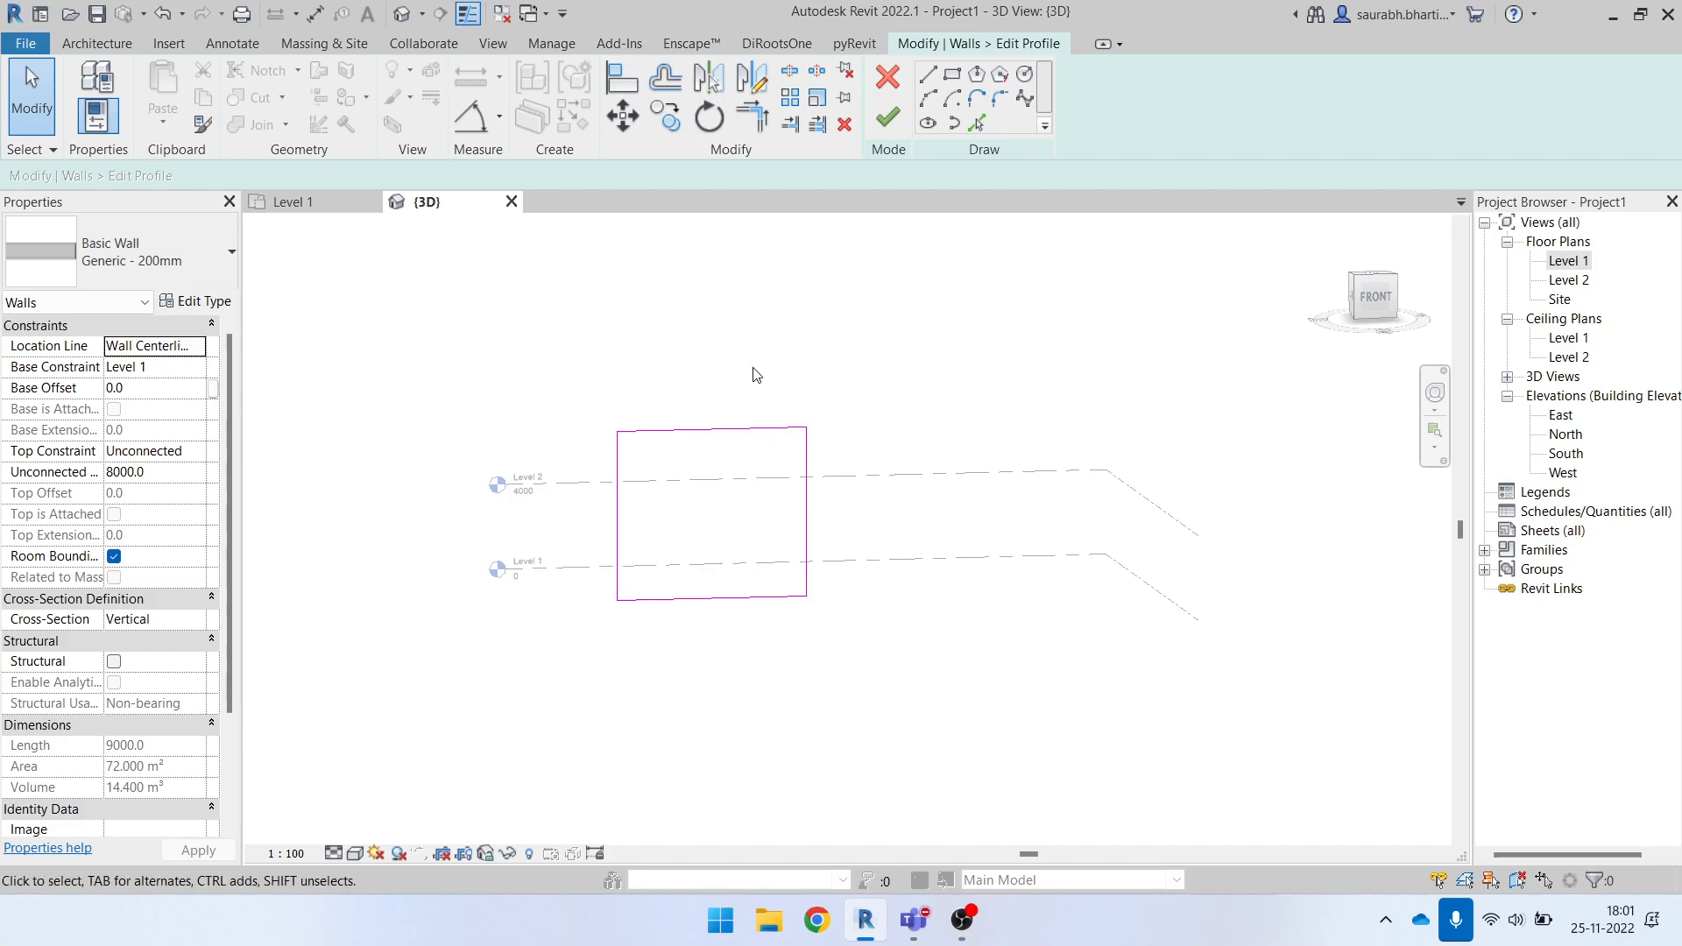
pyautogui.click(1374, 297)
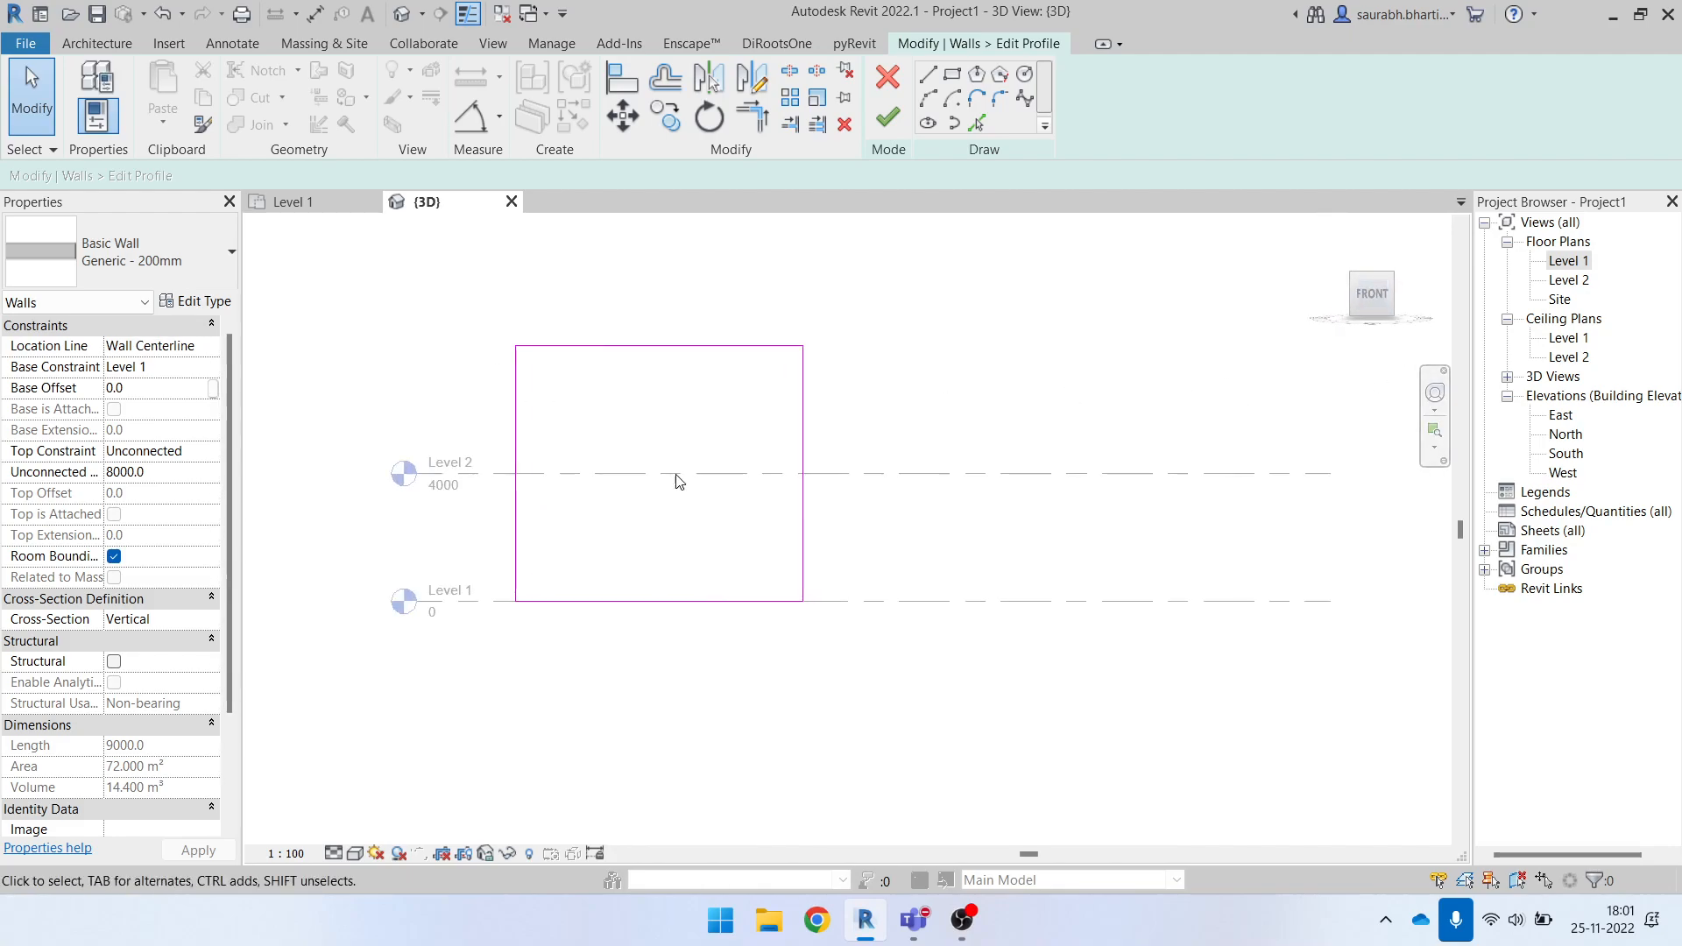
pyautogui.keyDown('shift'); pyautogui.moveTo(659, 428); pyautogui.dragTo(652, 413, button='middle'); pyautogui.keyUp('shift')
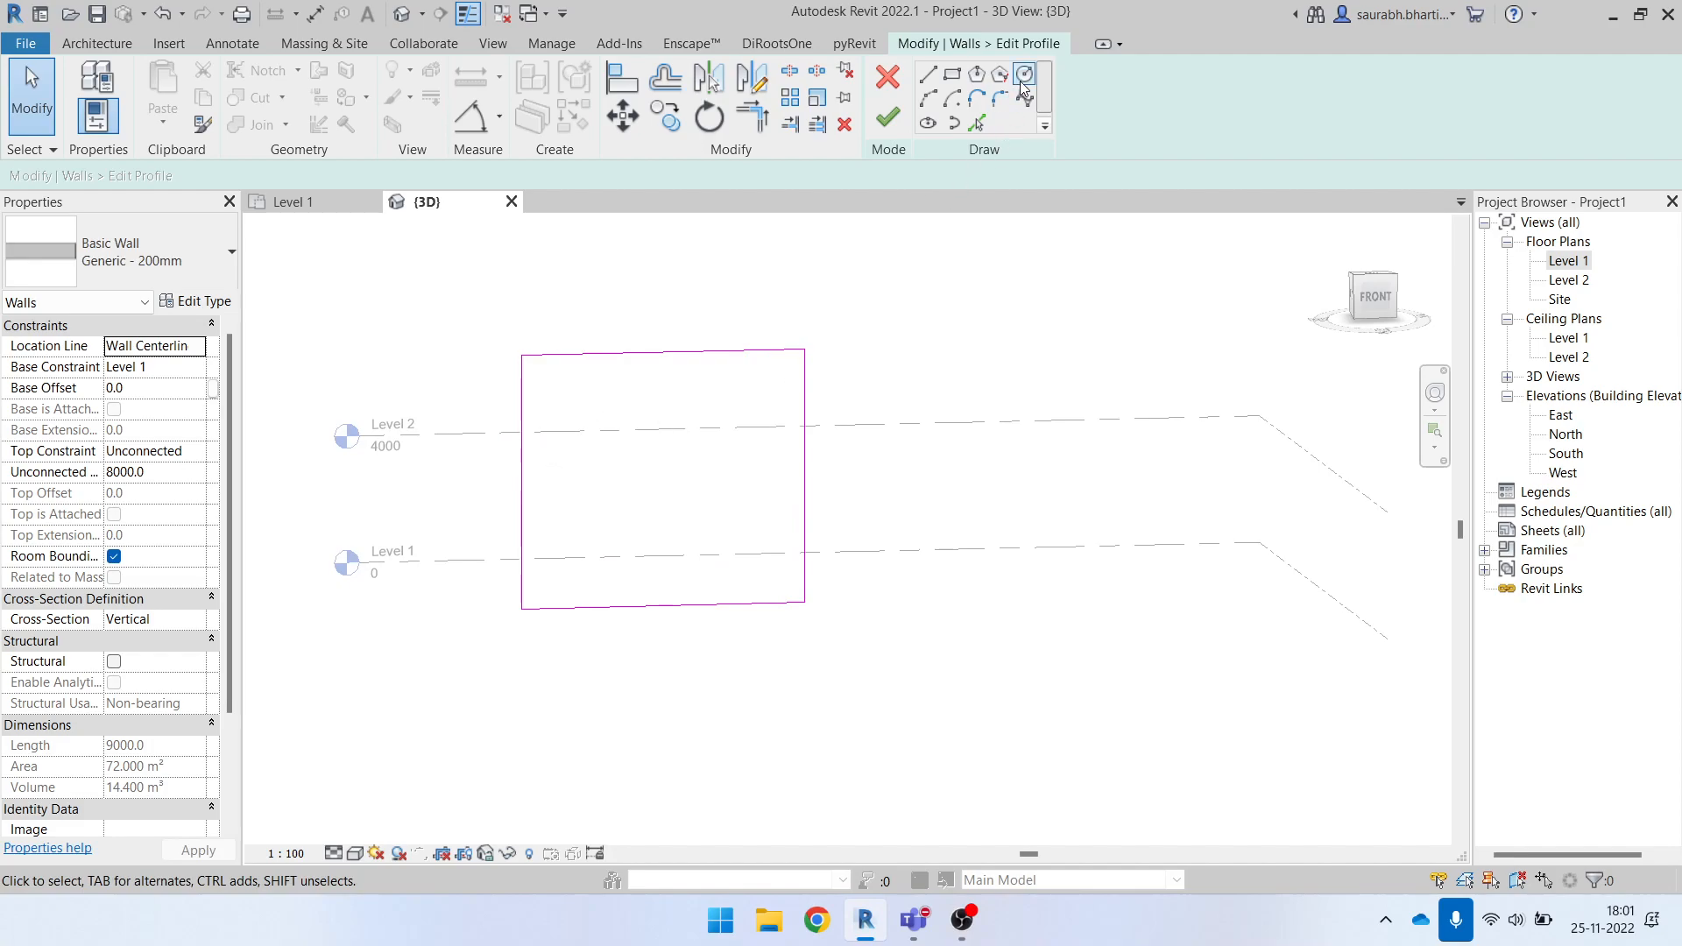
# Sketch a circle inside the wall profile, left of its middle, and finish the profile to cut a round opening.
pyautogui.scroll(3, 698, 520)
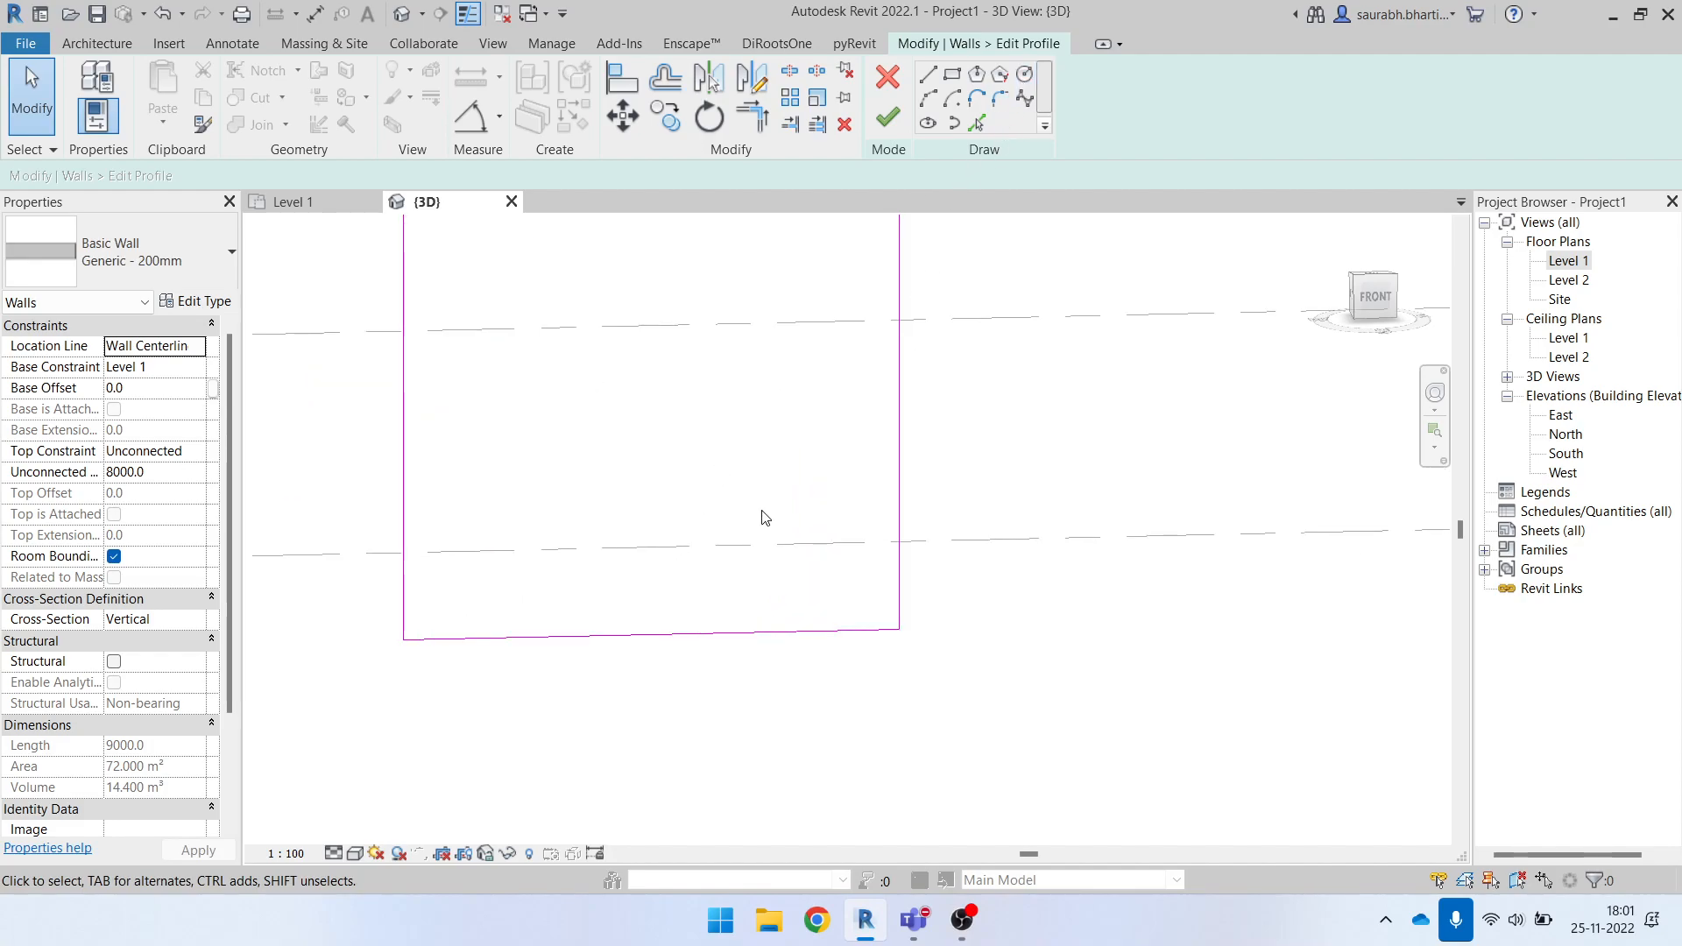
pyautogui.click(1024, 74)
pyautogui.click(612, 392)
pyautogui.click(715, 443)
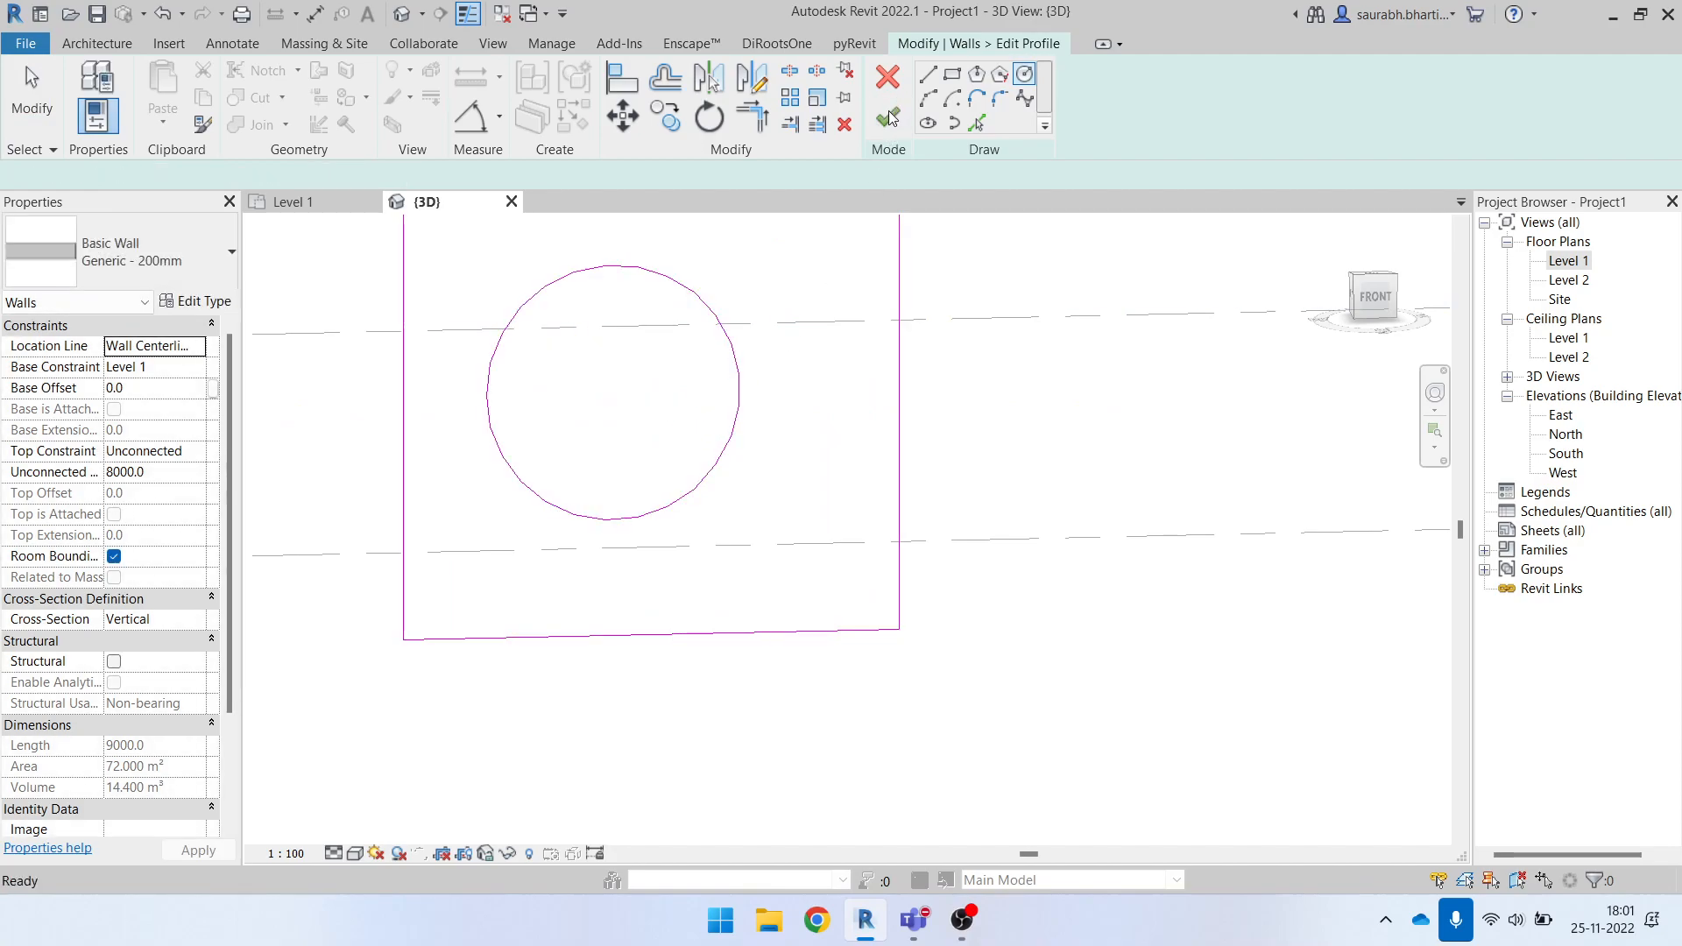
pyautogui.click(890, 117)
pyautogui.scroll(-3, 840, 473)
pyautogui.click(799, 683)
pyautogui.keyDown('shift'); pyautogui.moveTo(799, 683); pyautogui.dragTo(744, 405, button='middle'); pyautogui.keyUp('shift')
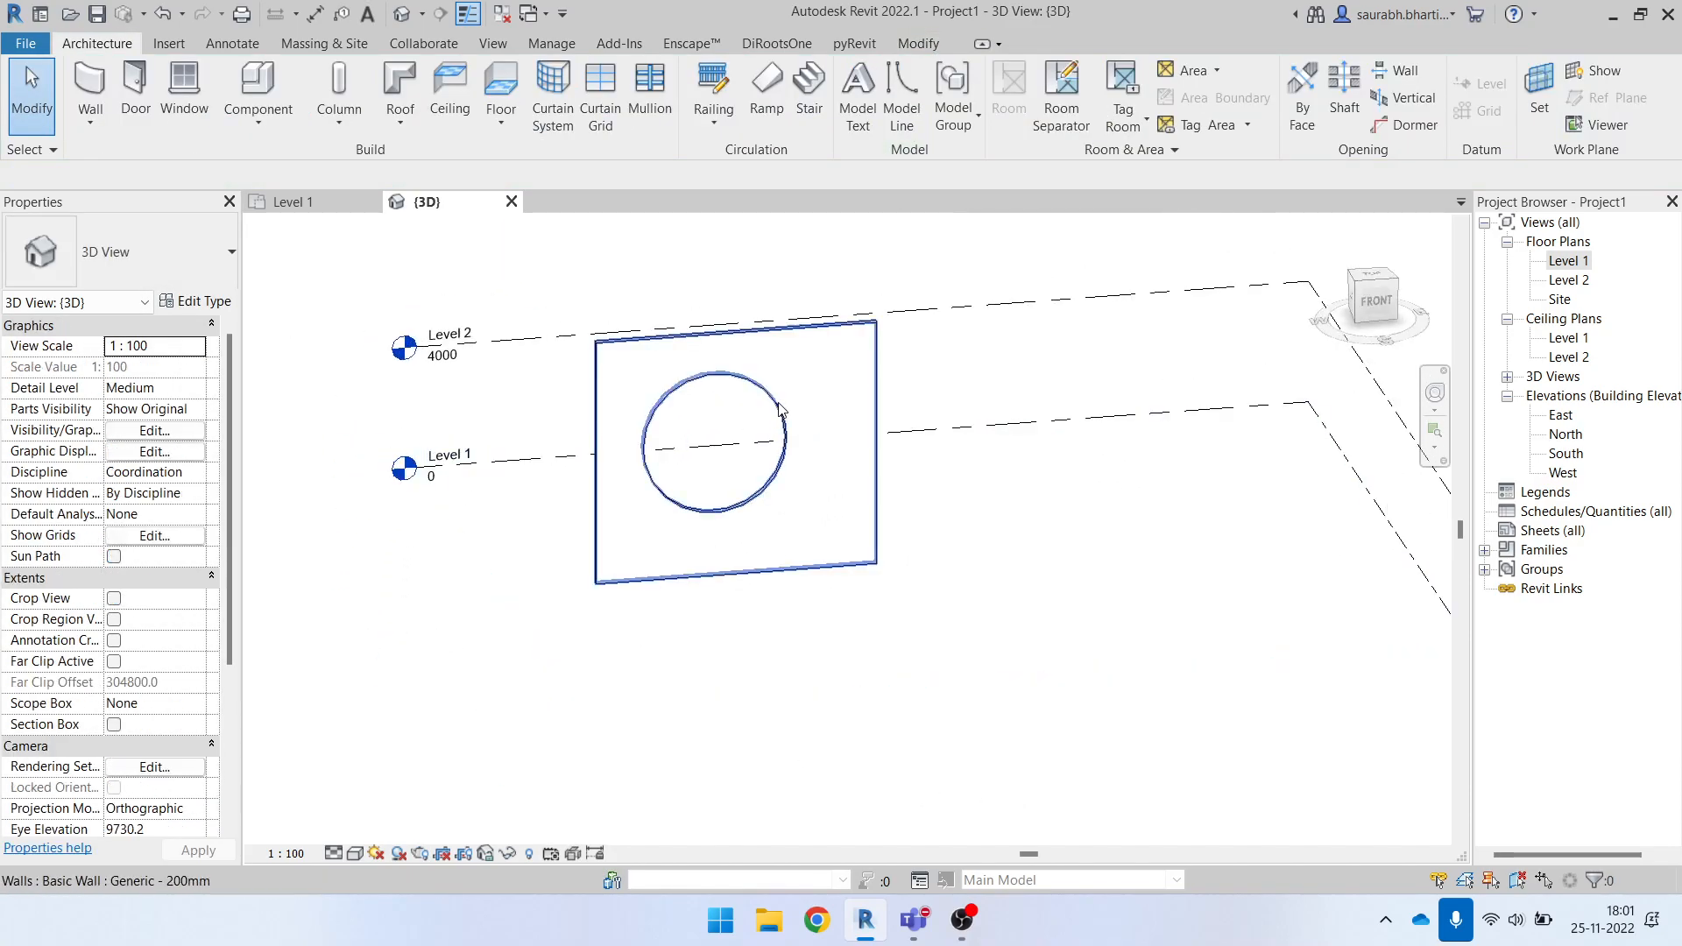
# Reopen the profile sketch of the wall with the round opening and face it from the front.
pyautogui.click(779, 409)
pyautogui.keyDown('shift'); pyautogui.moveTo(789, 642); pyautogui.dragTo(846, 496, button='middle'); pyautogui.keyUp('shift')
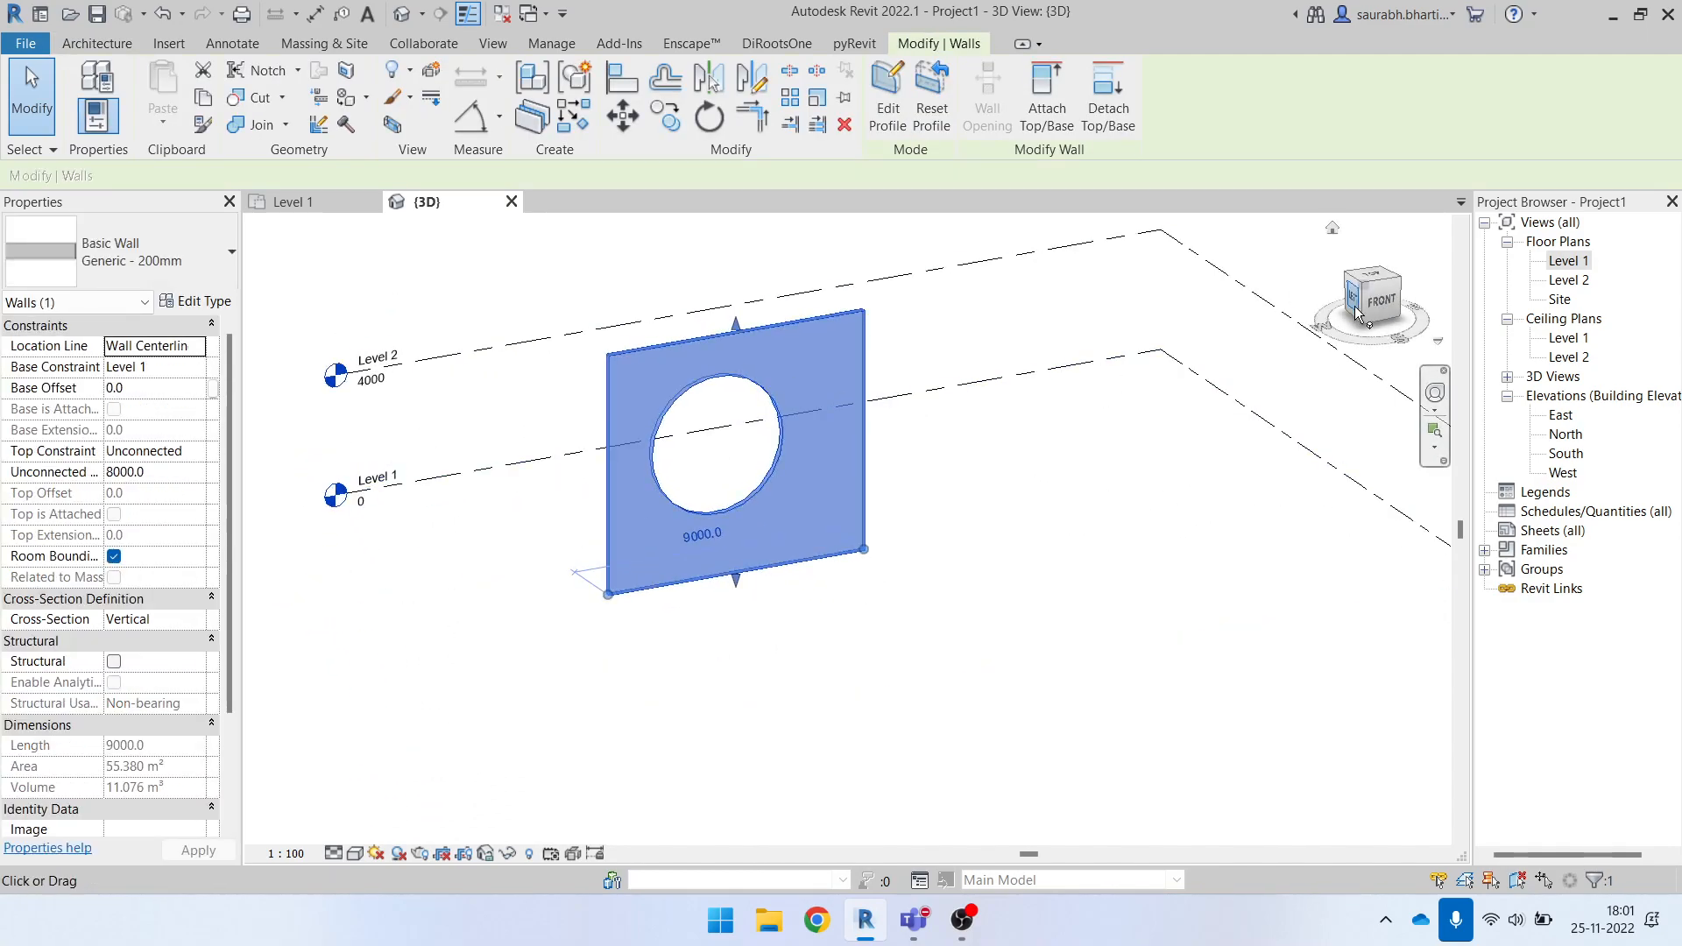
pyautogui.click(1384, 303)
pyautogui.keyDown('shift'); pyautogui.moveTo(571, 469); pyautogui.dragTo(911, 637, button='middle'); pyautogui.keyUp('shift')
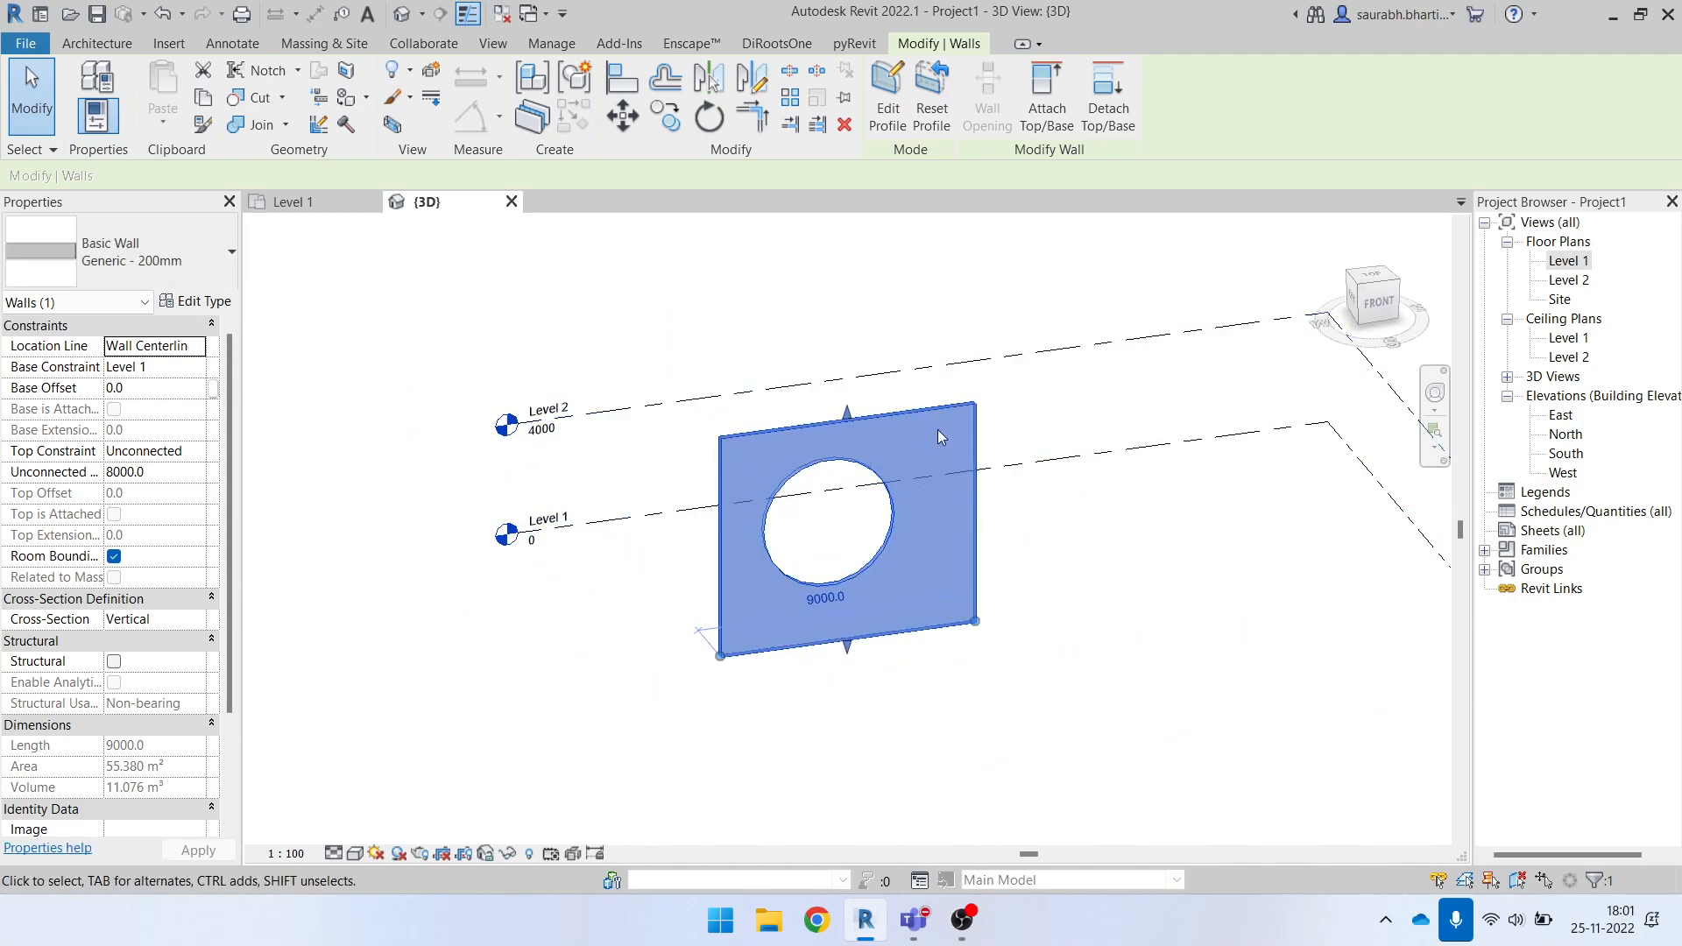
pyautogui.click(887, 114)
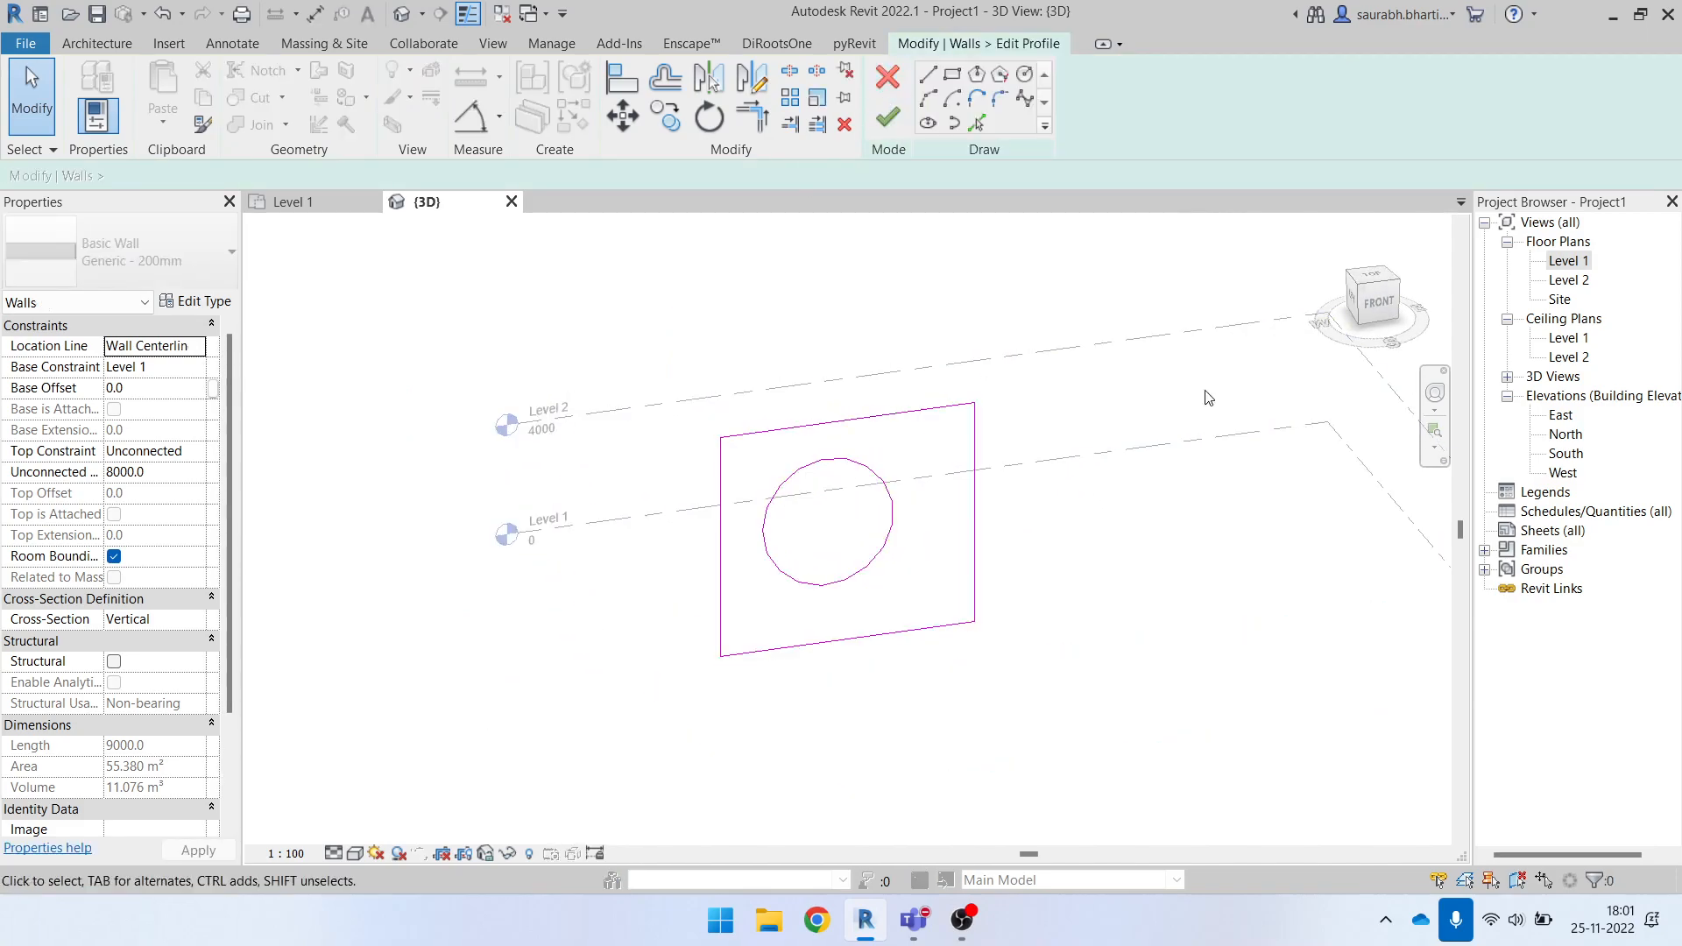
pyautogui.click(1375, 302)
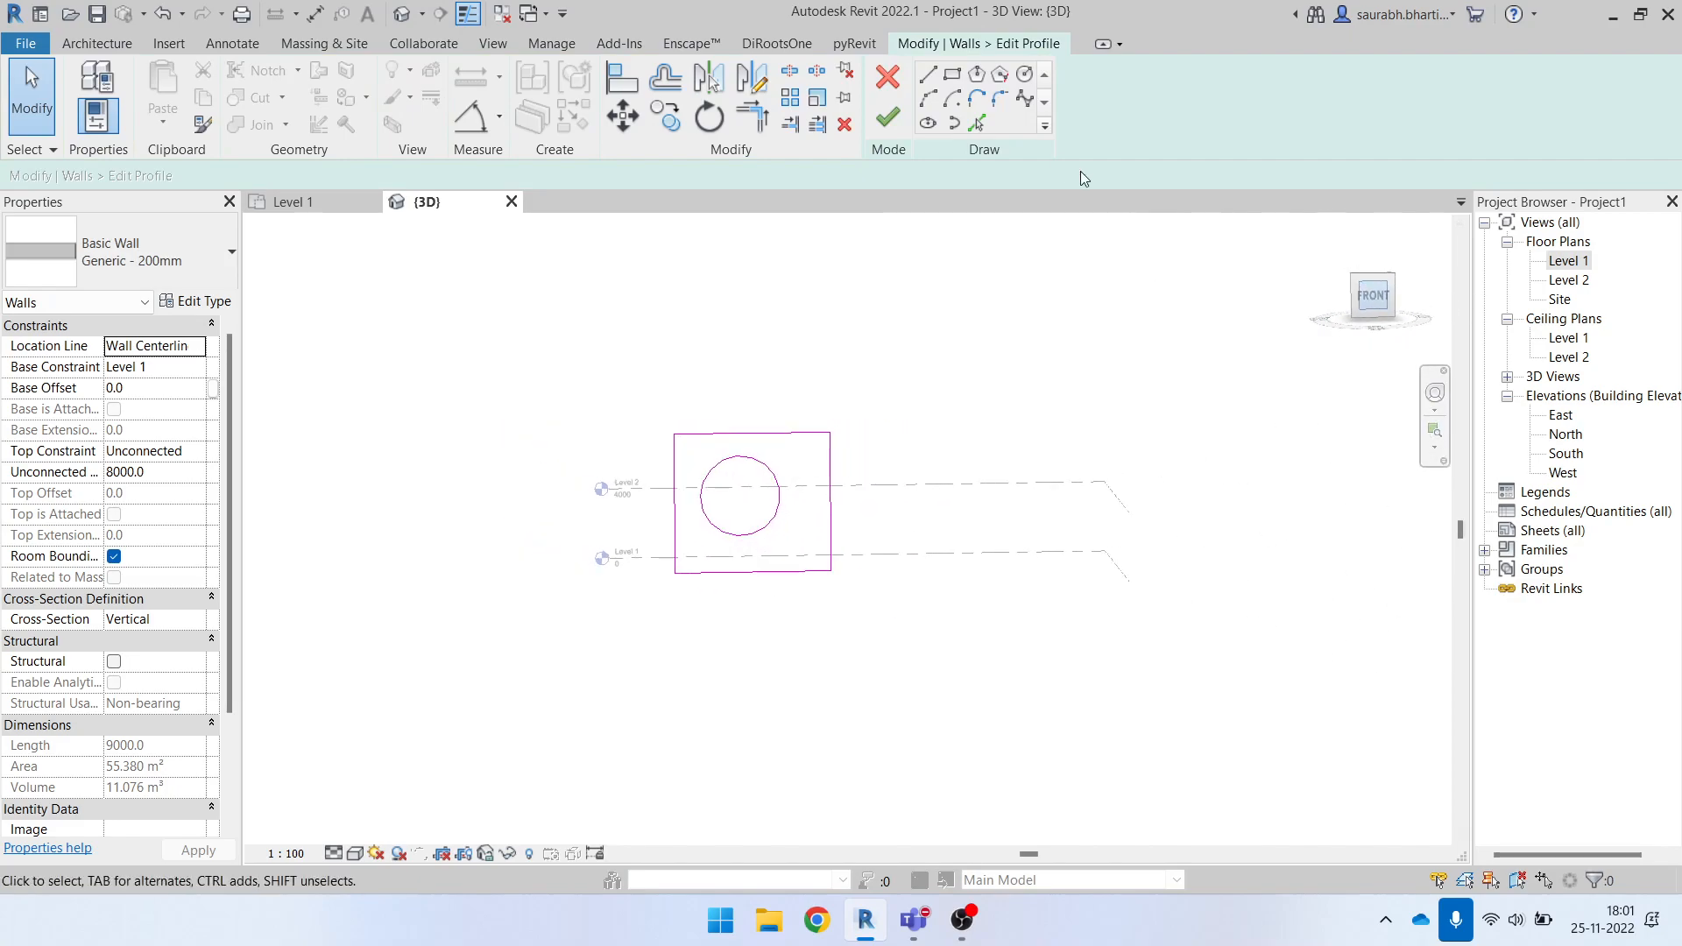
pyautogui.click(928, 98)
pyautogui.scroll(3, 745, 441)
pyautogui.click(614, 420)
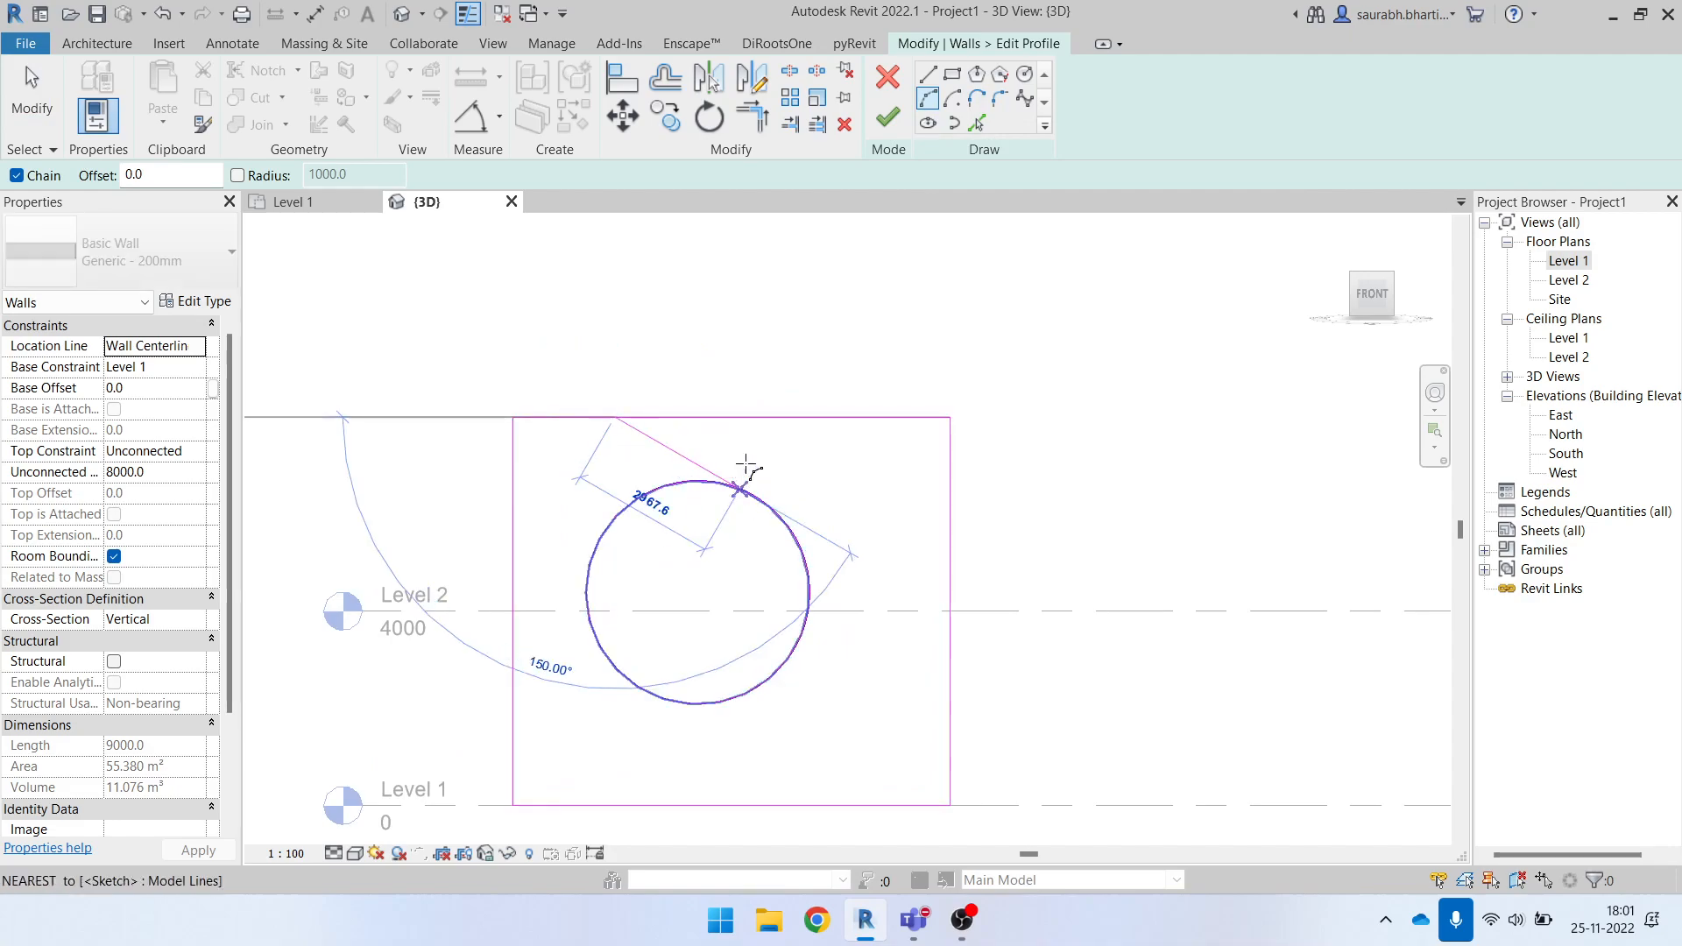
pyautogui.scroll(3, 751, 452)
pyautogui.click(747, 470)
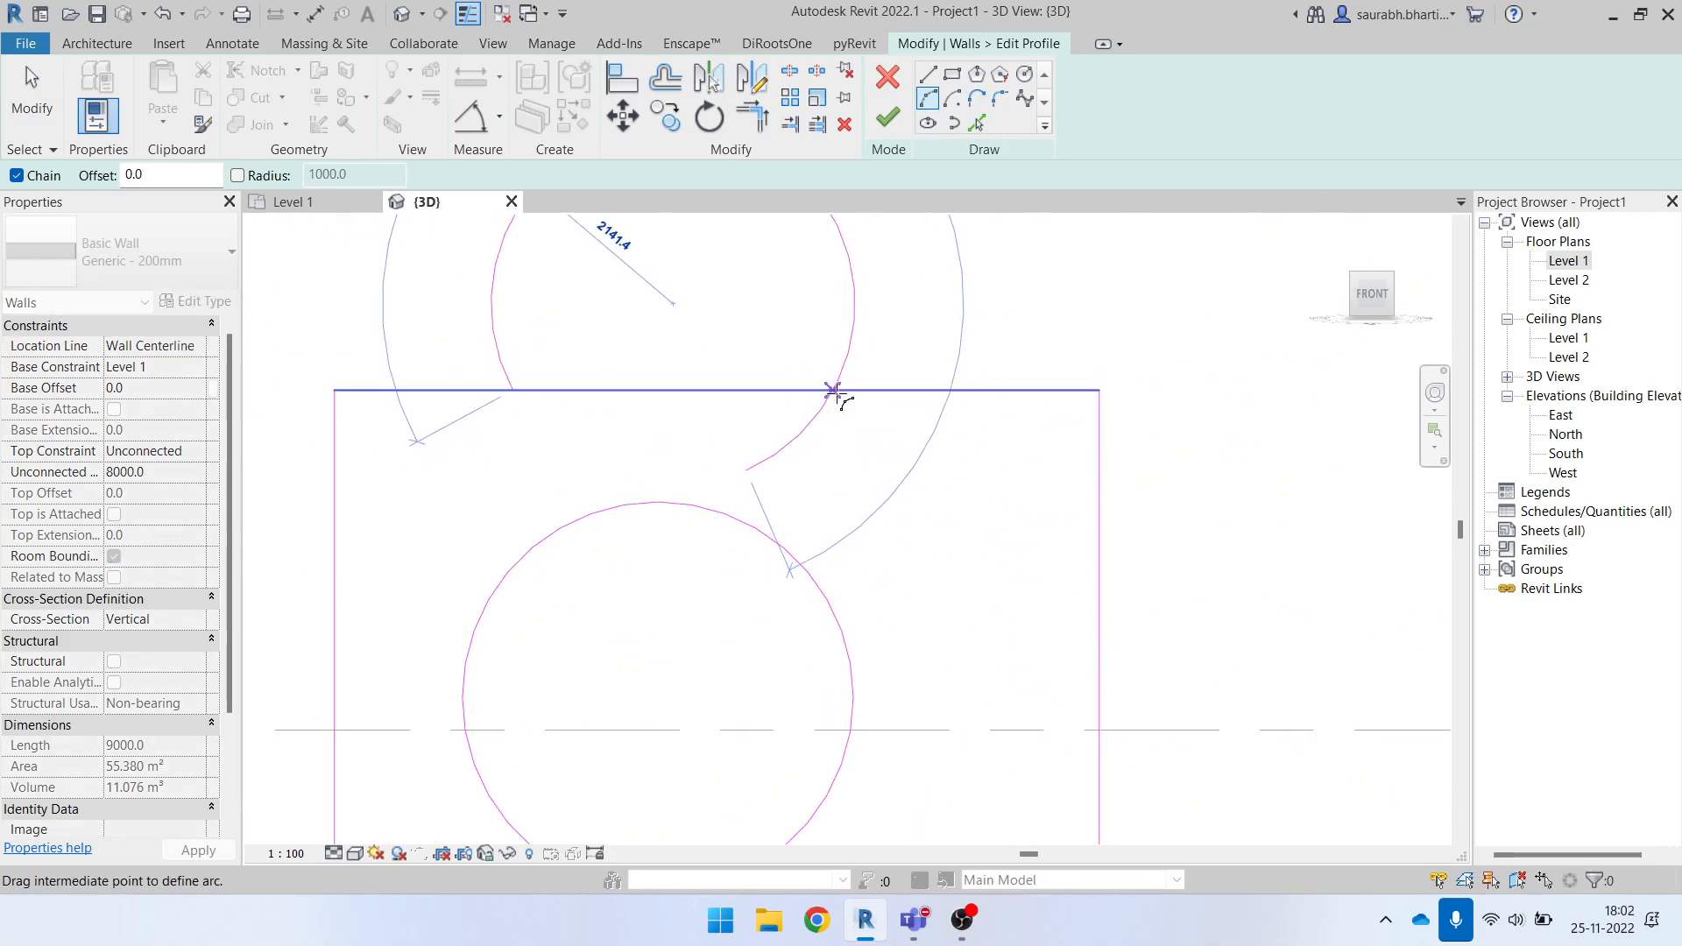
pyautogui.click(980, 100)
pyautogui.click(548, 391)
pyautogui.click(685, 455)
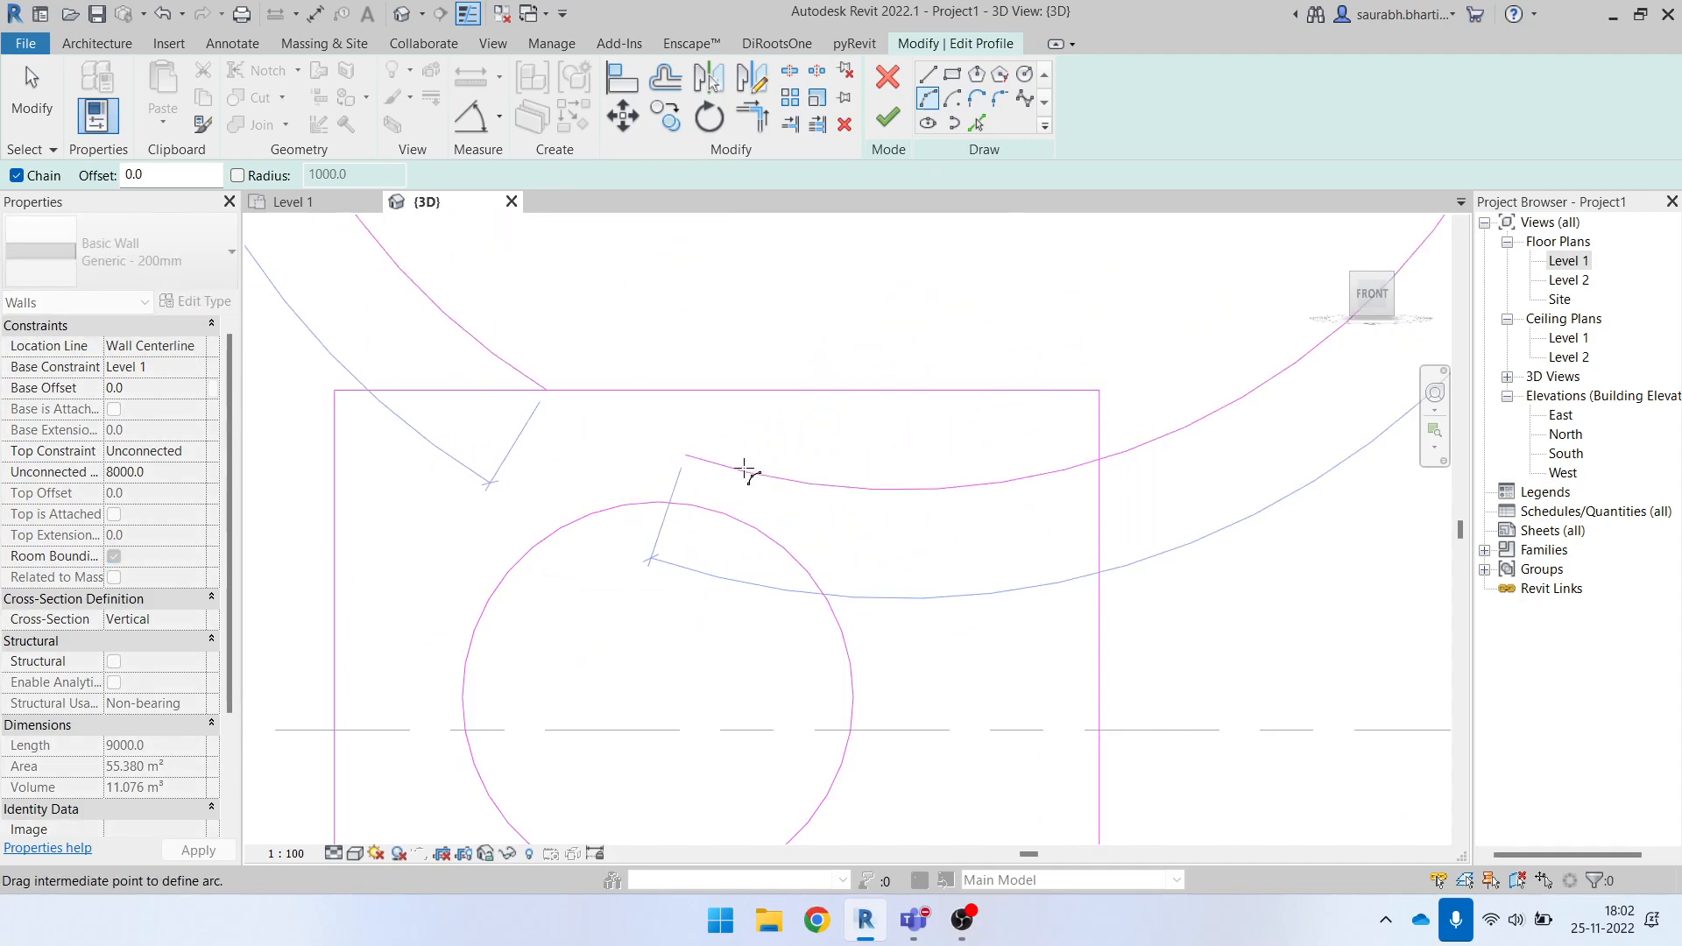
pyautogui.click(950, 120)
pyautogui.click(975, 100)
pyautogui.click(998, 100)
pyautogui.click(514, 389)
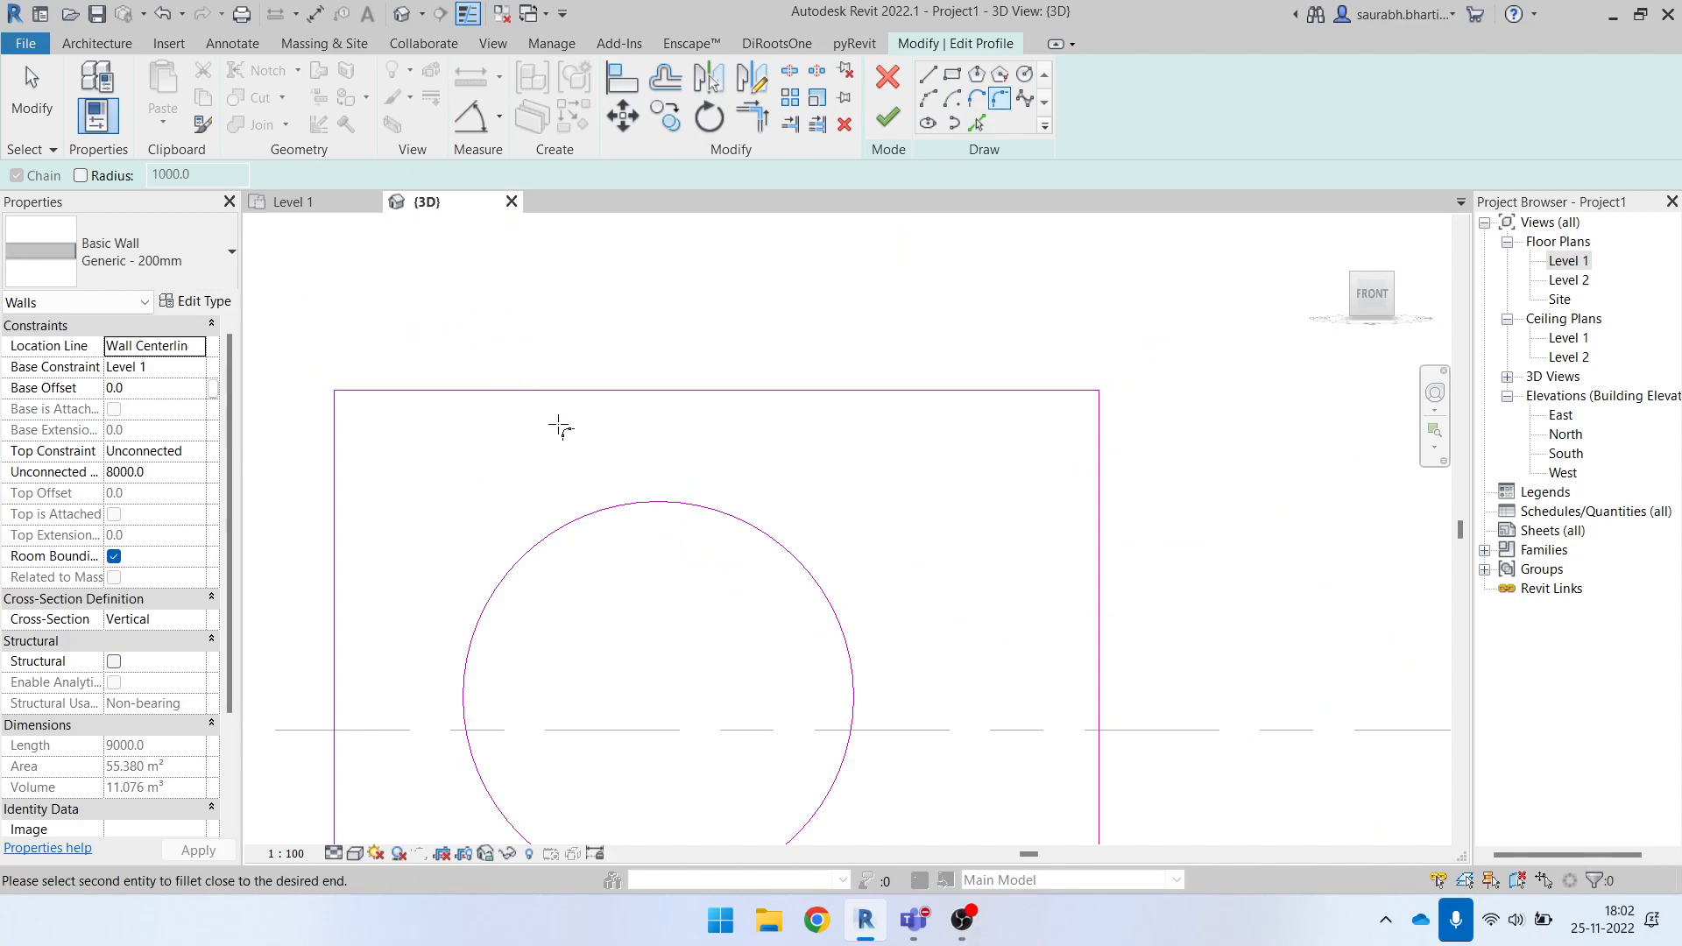
# Draw a wavy spline above the circle, running from the profile's top edge down to its right edge.
pyautogui.click(1024, 99)
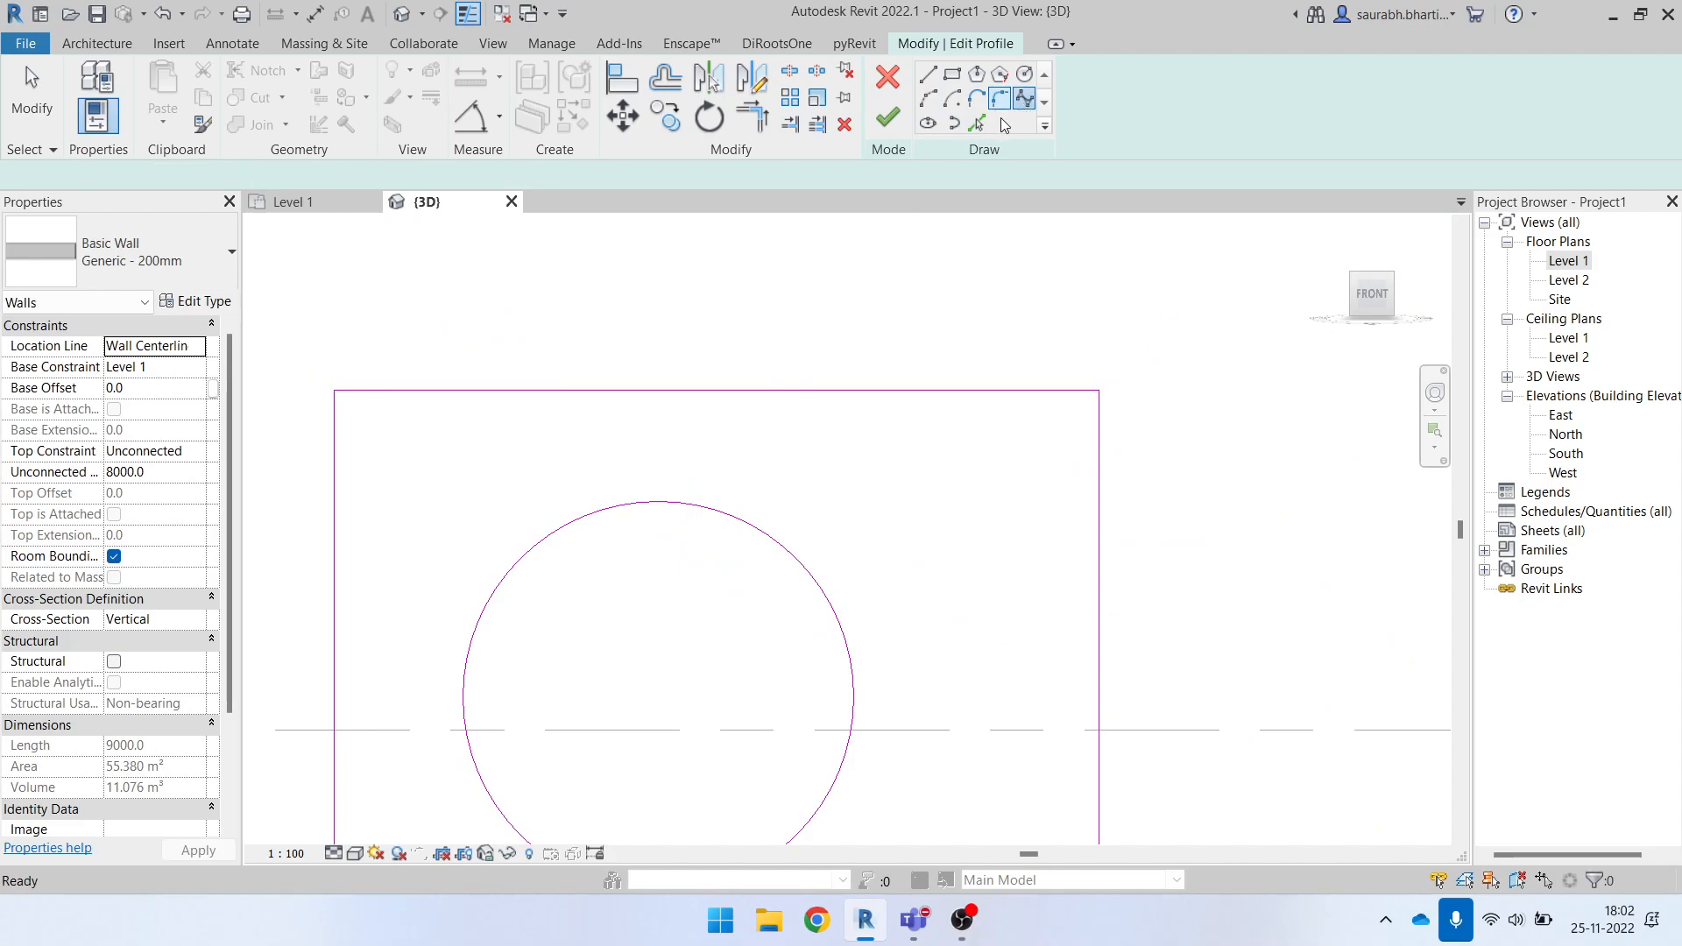
pyautogui.click(491, 391)
pyautogui.click(555, 459)
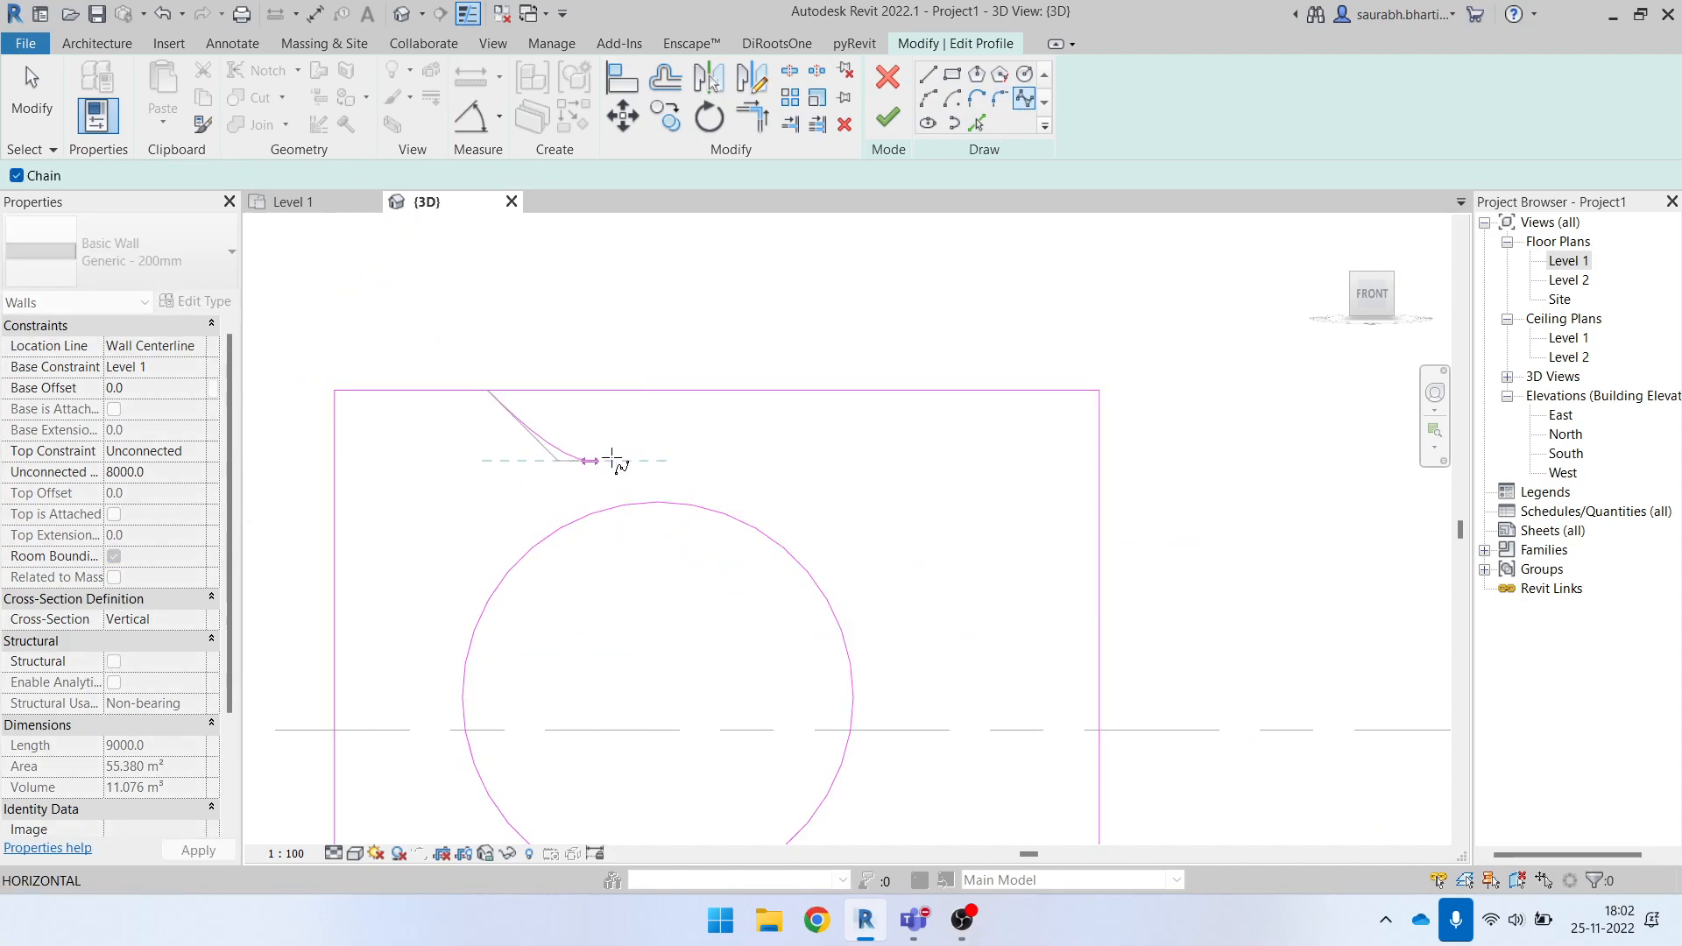
pyautogui.click(693, 460)
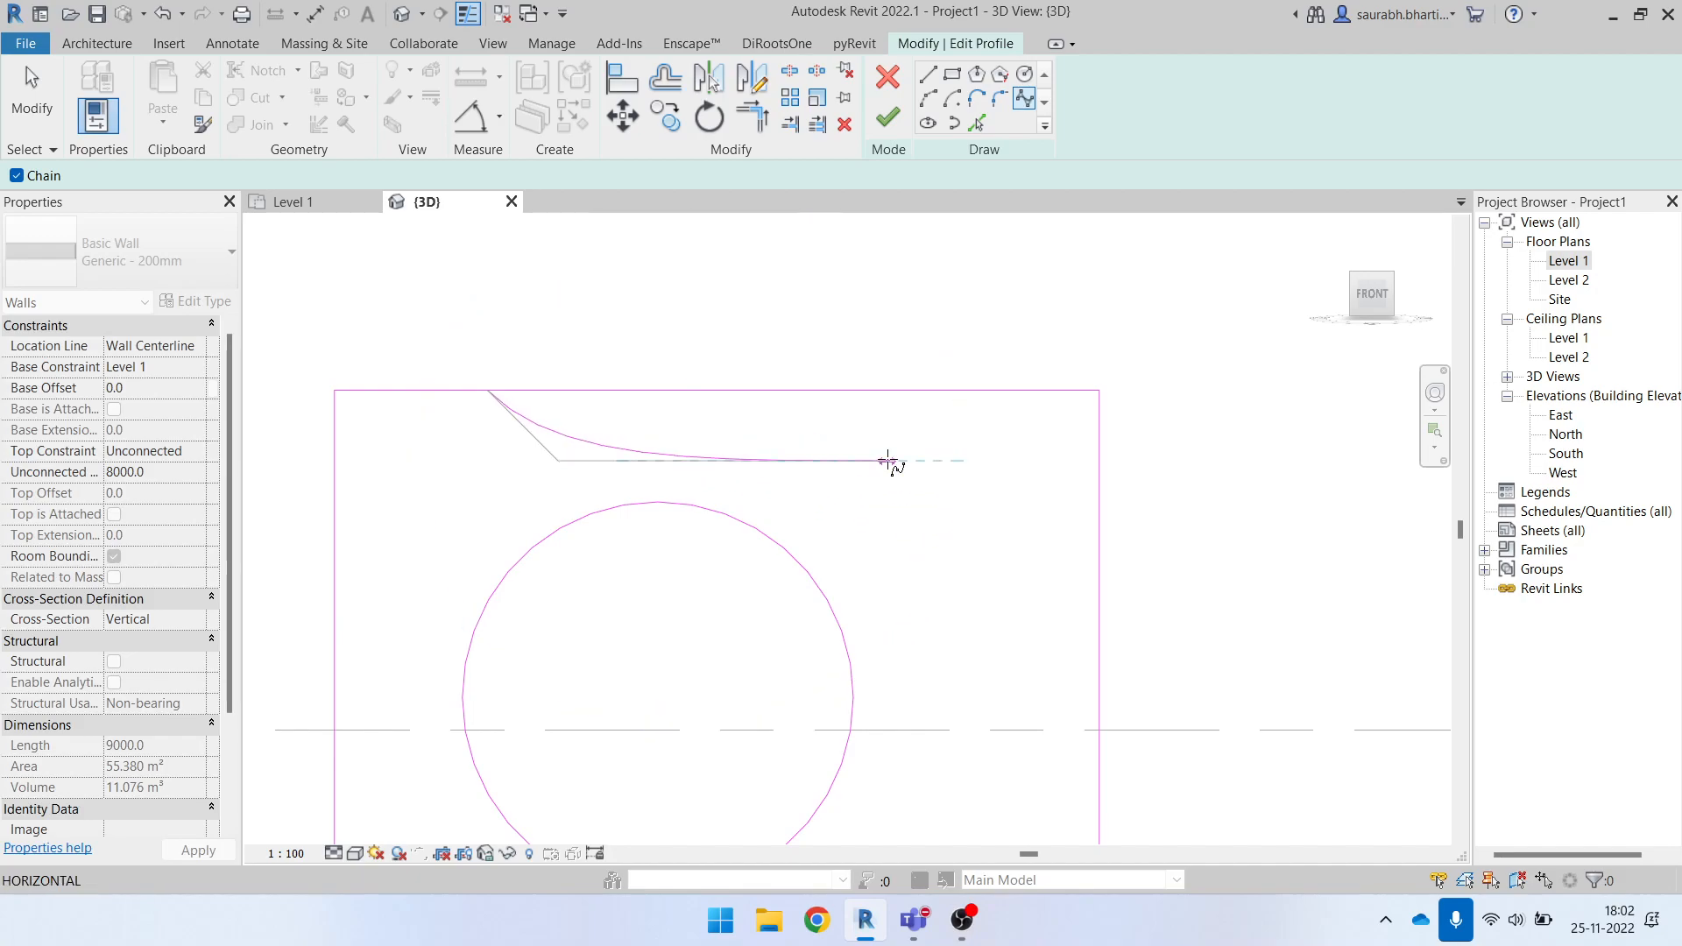
pyautogui.click(870, 414)
pyautogui.click(929, 513)
pyautogui.click(1051, 654)
pyautogui.click(1099, 606)
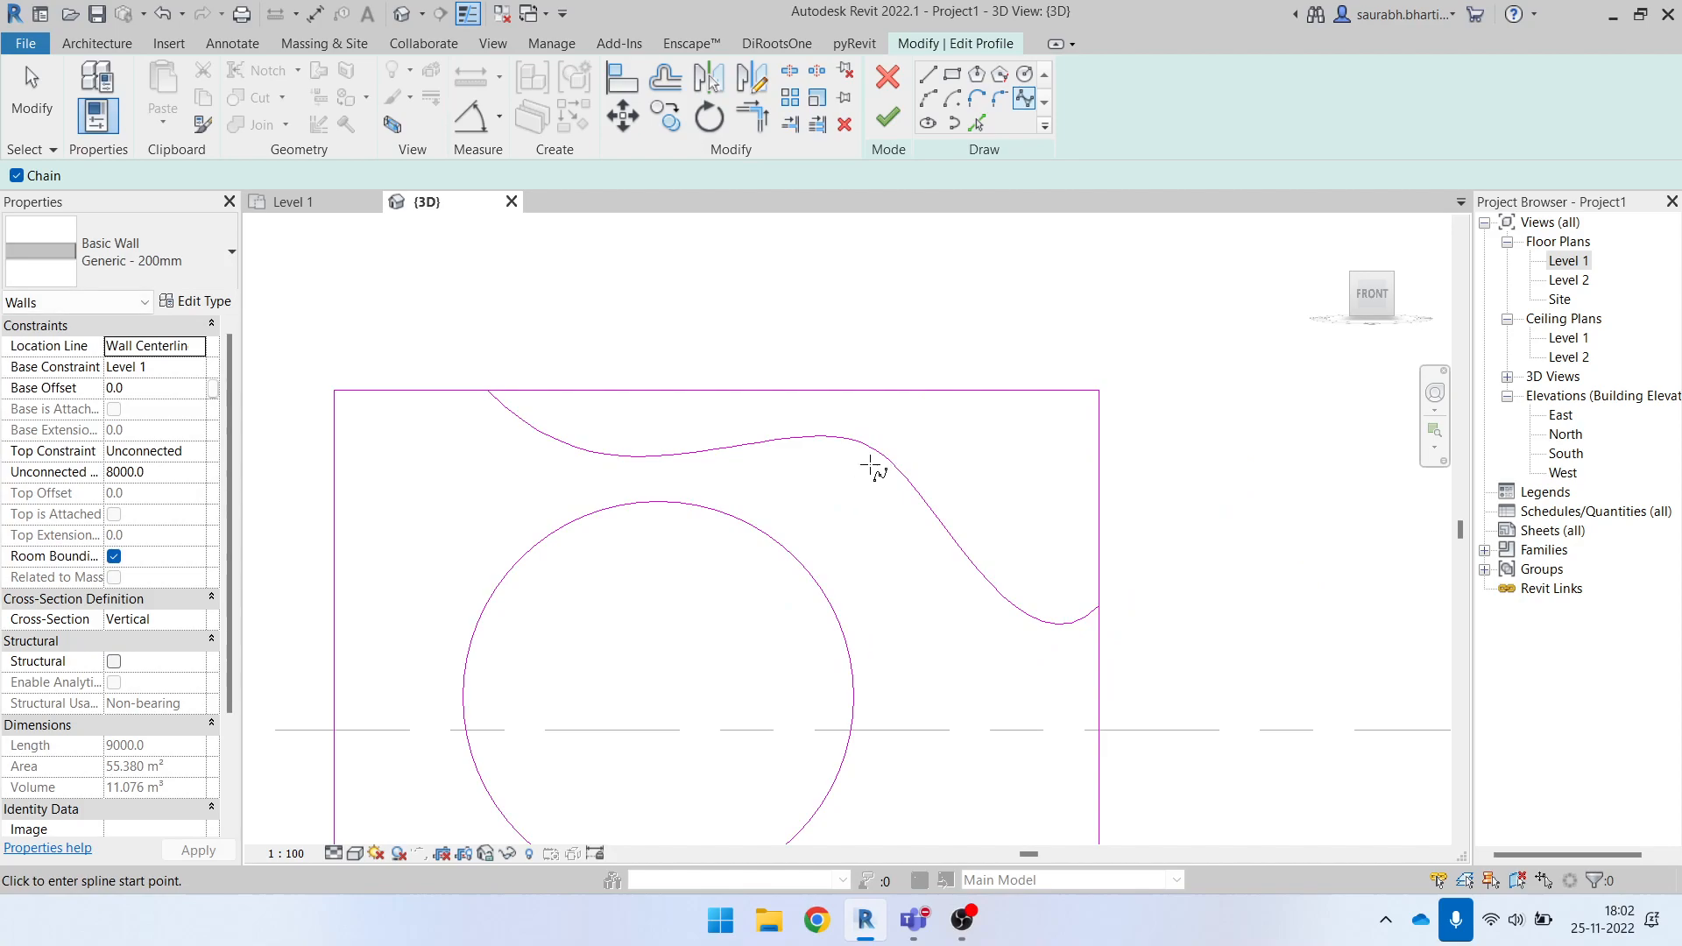
# Try to finish the wall profile with the spline still untrimmed against the profile edges.
pyautogui.scroll(-3, 876, 473)
pyautogui.press('Escape')
pyautogui.click(900, 124)
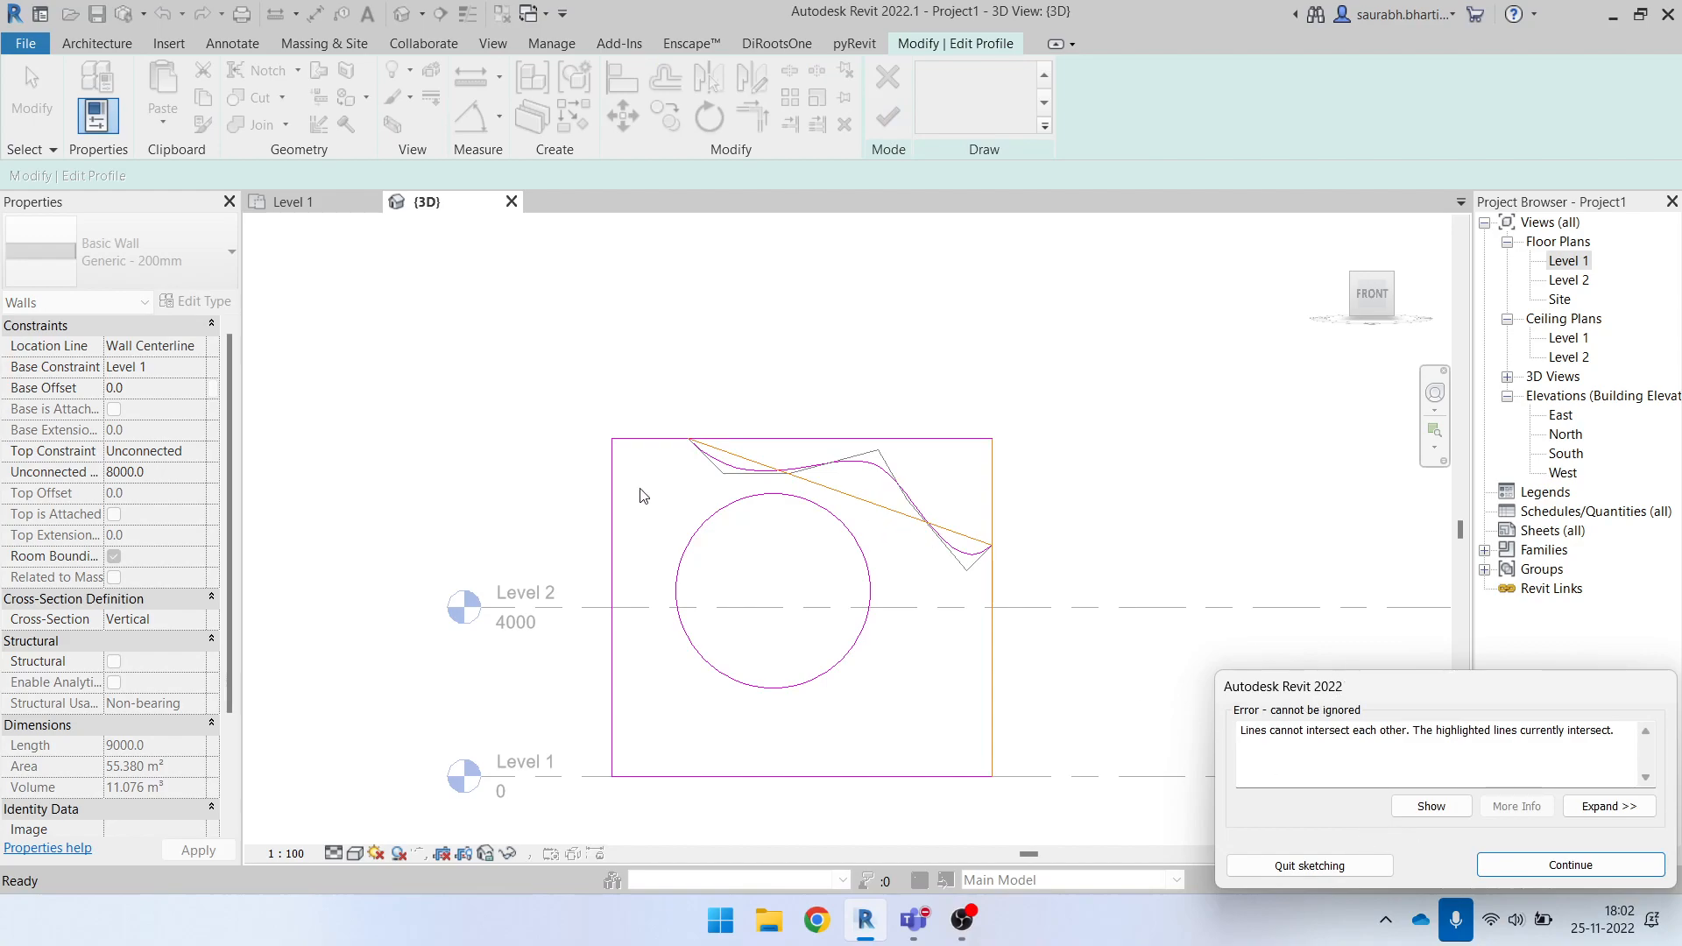
pyautogui.click(1596, 867)
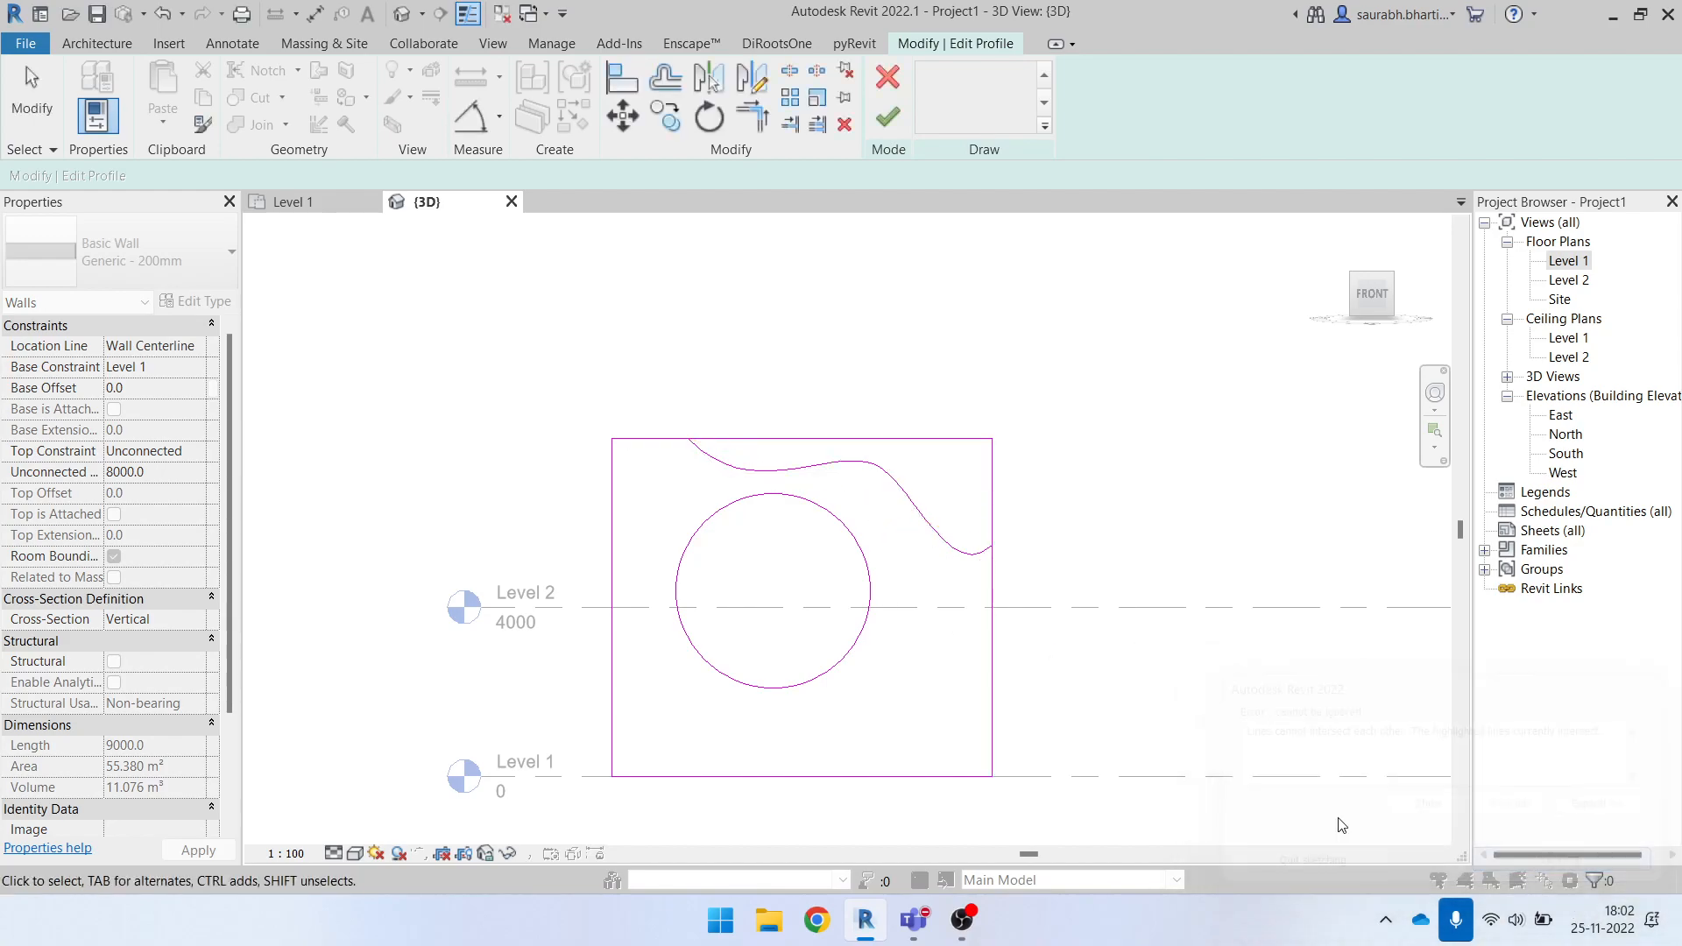
pyautogui.scroll(3, 563, 438)
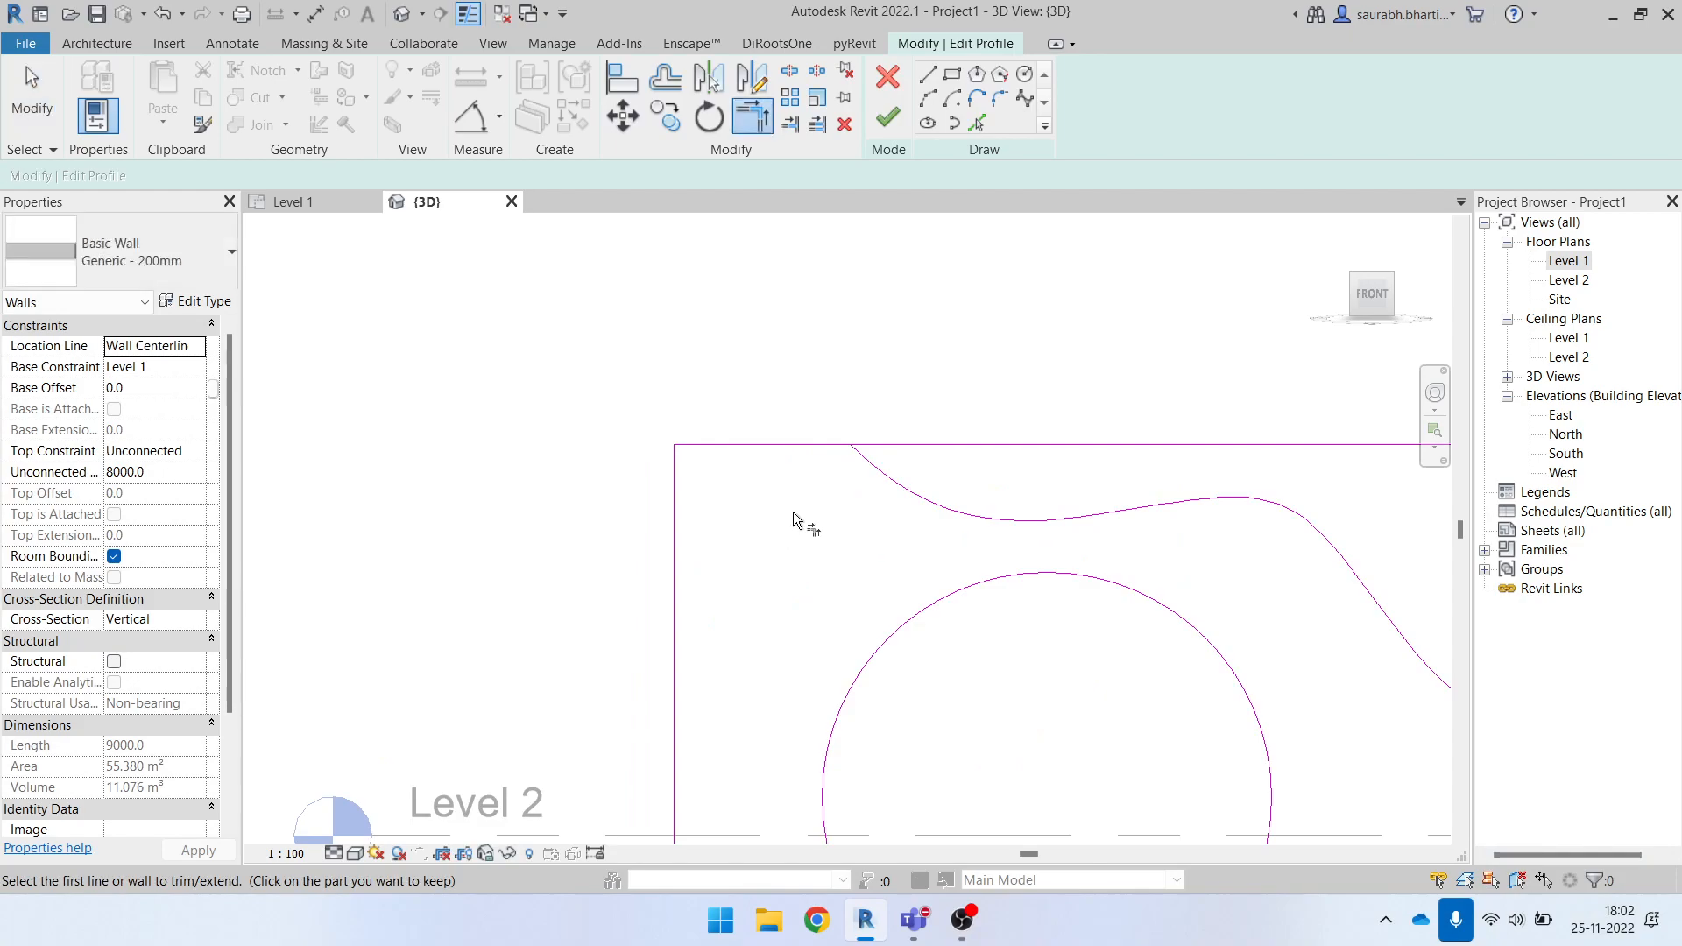
pyautogui.scroll(-2, 723, 511)
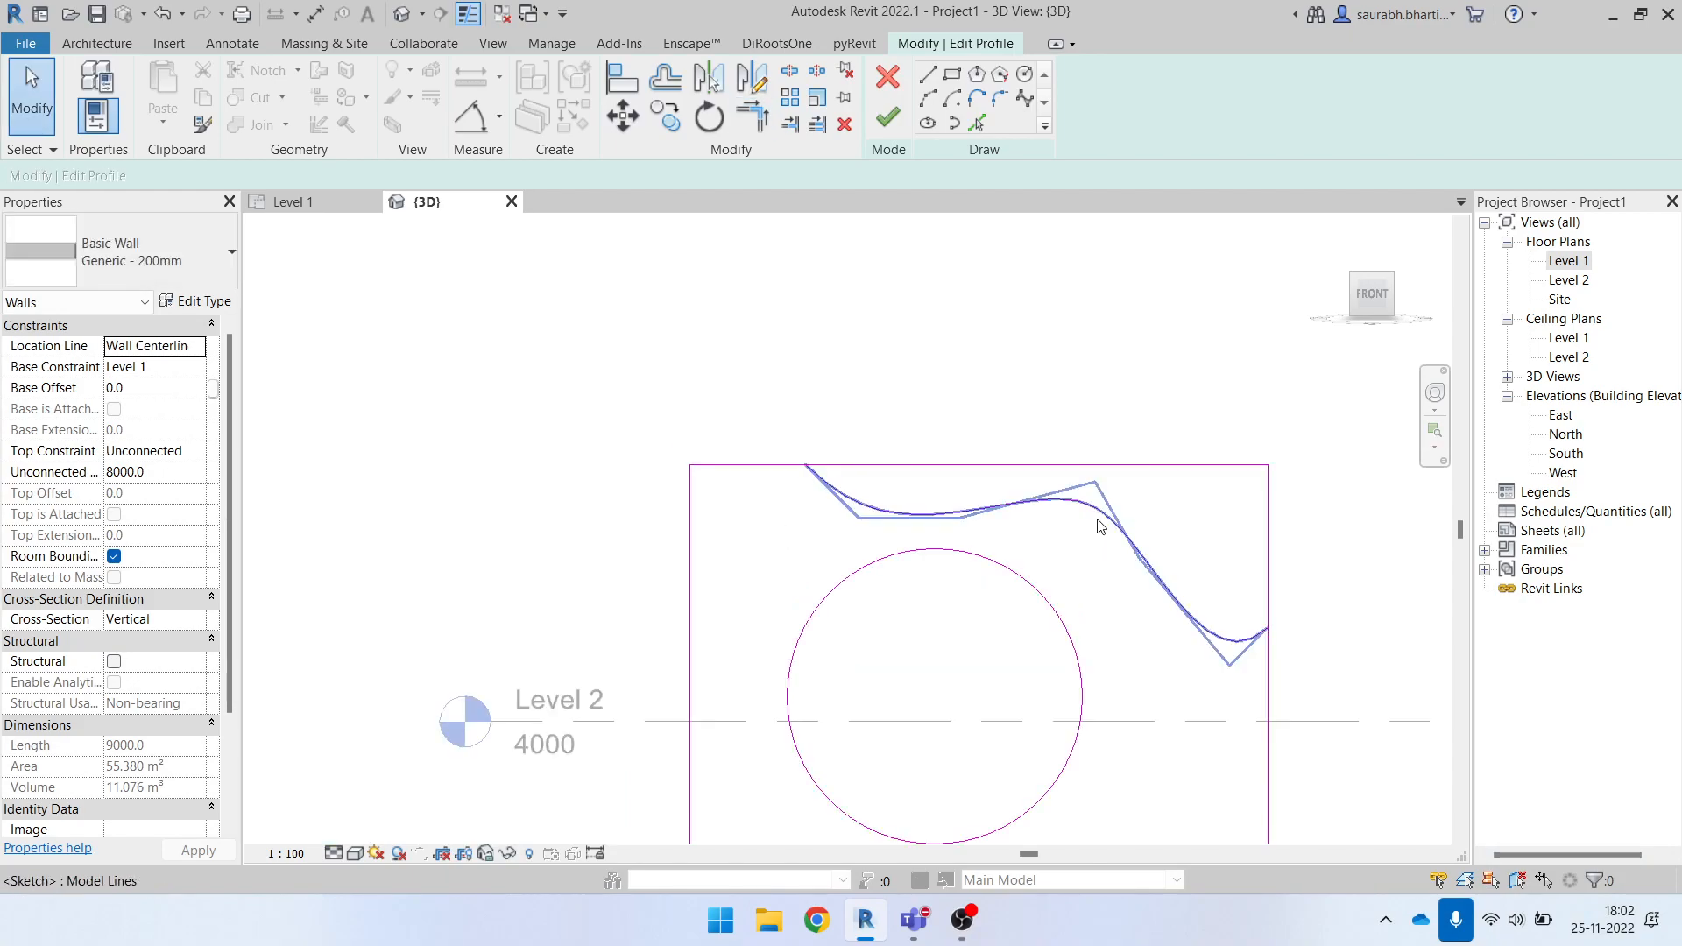
pyautogui.click(1086, 495)
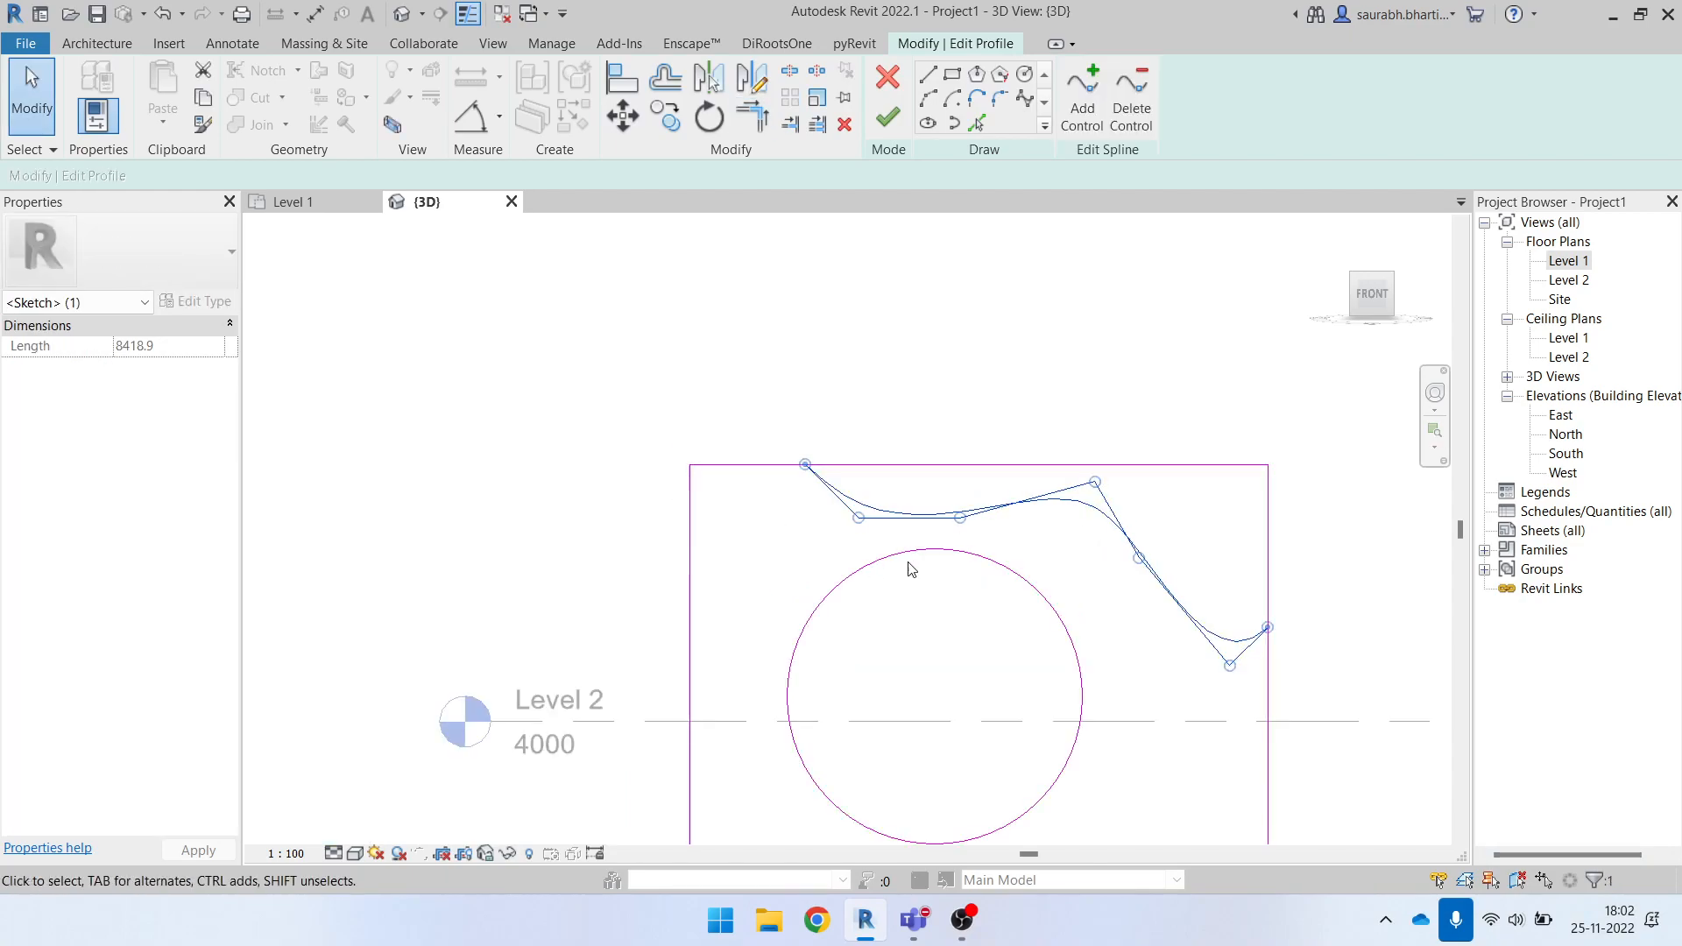
pyautogui.click(747, 121)
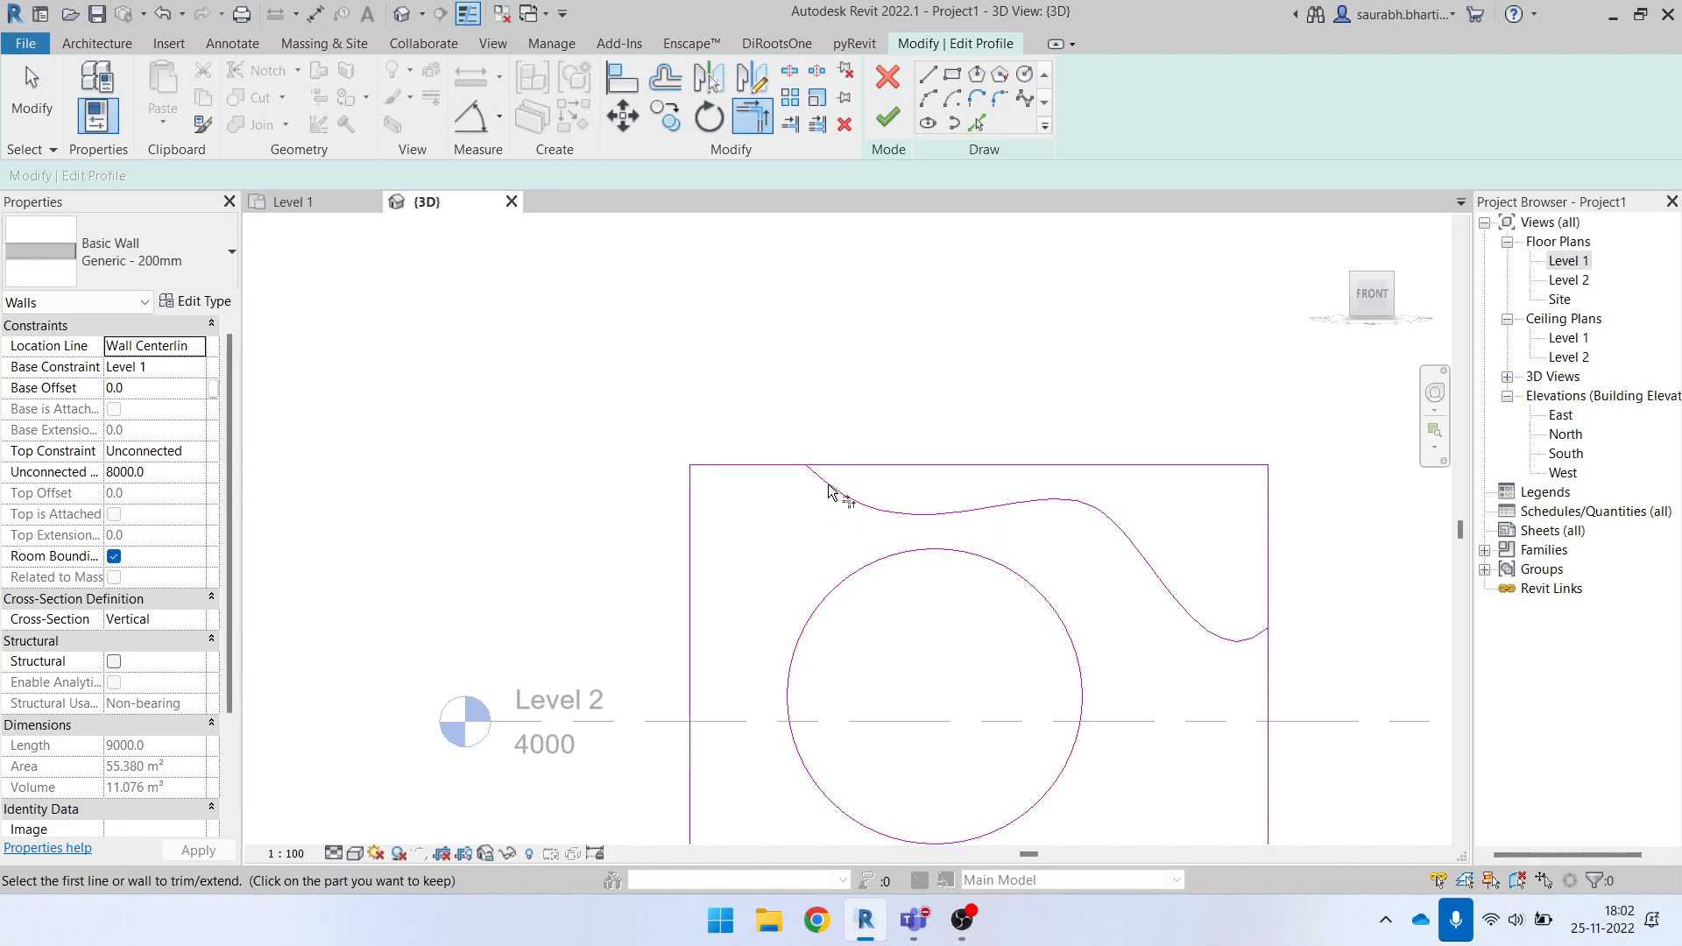
pyautogui.press('Escape')
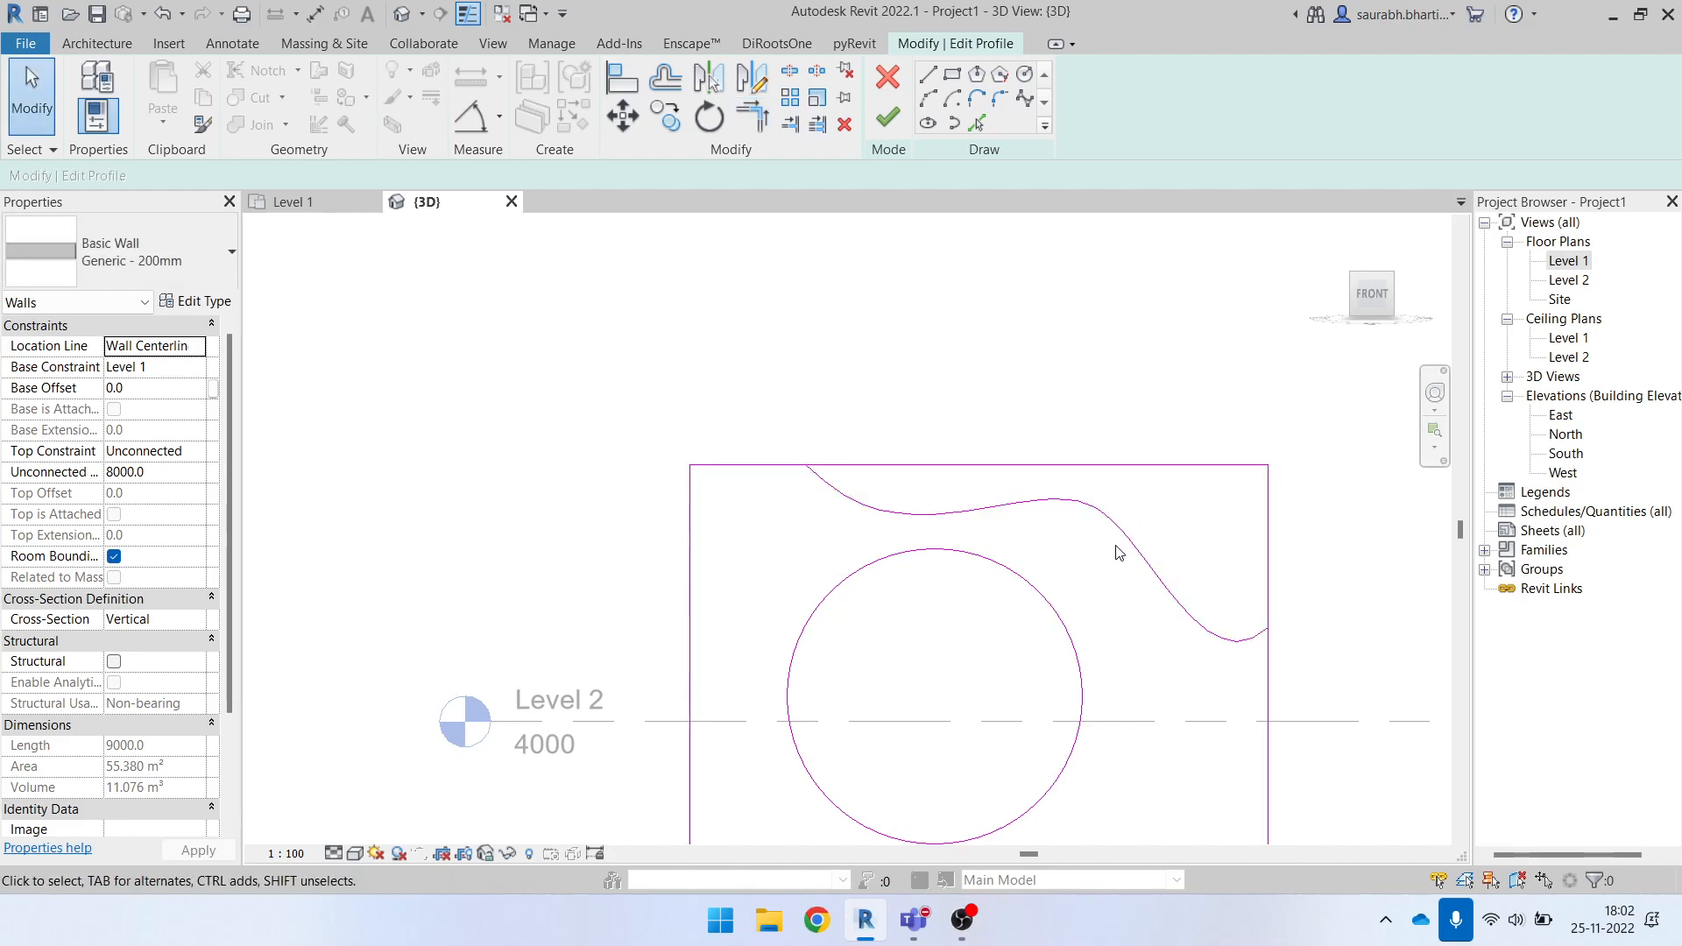
# Shorten the profile's top and right edges to the ends of the spline, and finish the wall profile.
pyautogui.click(1125, 548)
pyautogui.click(1244, 465)
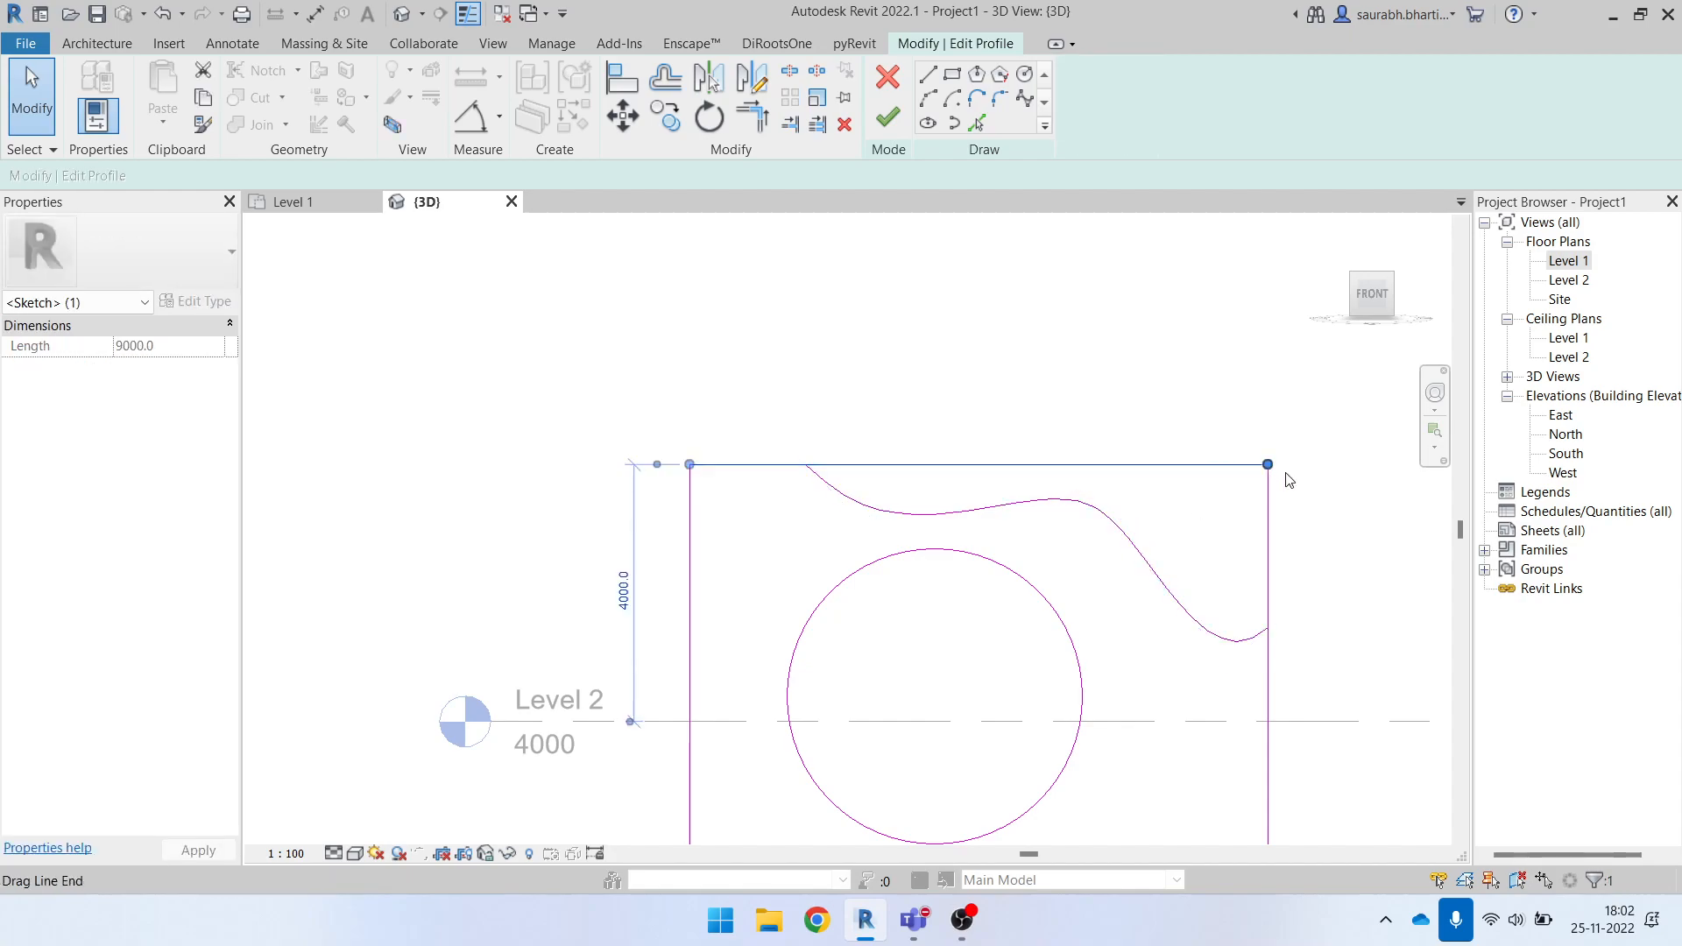
pyautogui.moveTo(1268, 464); pyautogui.dragTo(805, 464)
pyautogui.scroll(4, 802, 478)
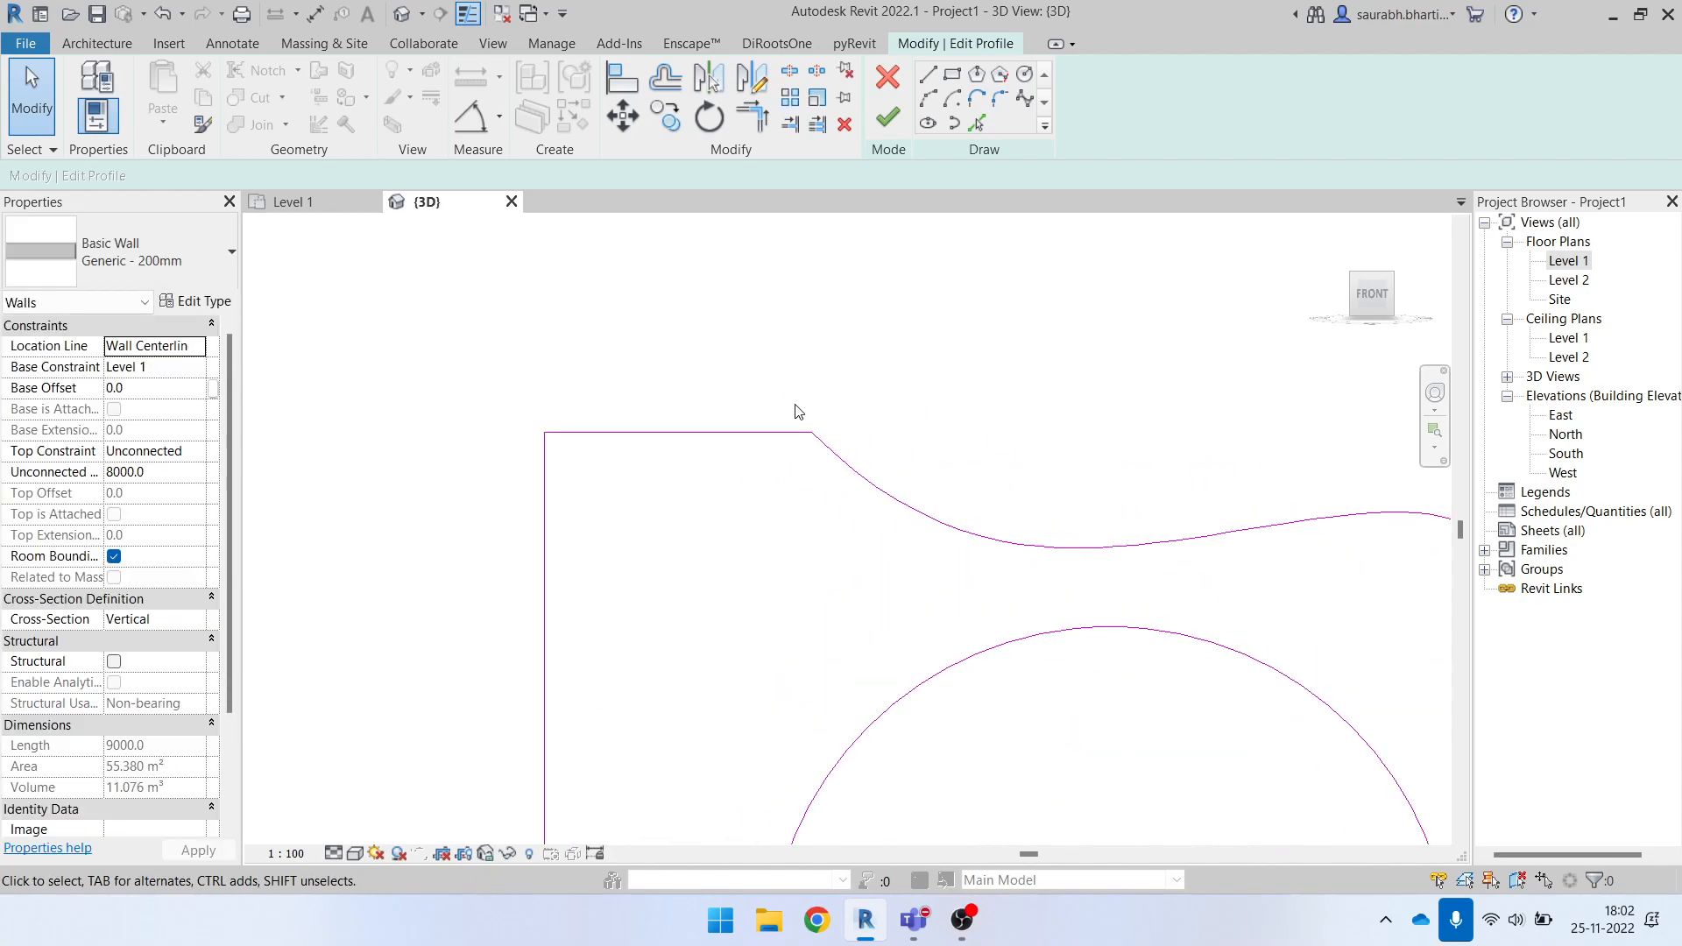
pyautogui.scroll(2, 727, 381)
pyautogui.scroll(-6, 702, 420)
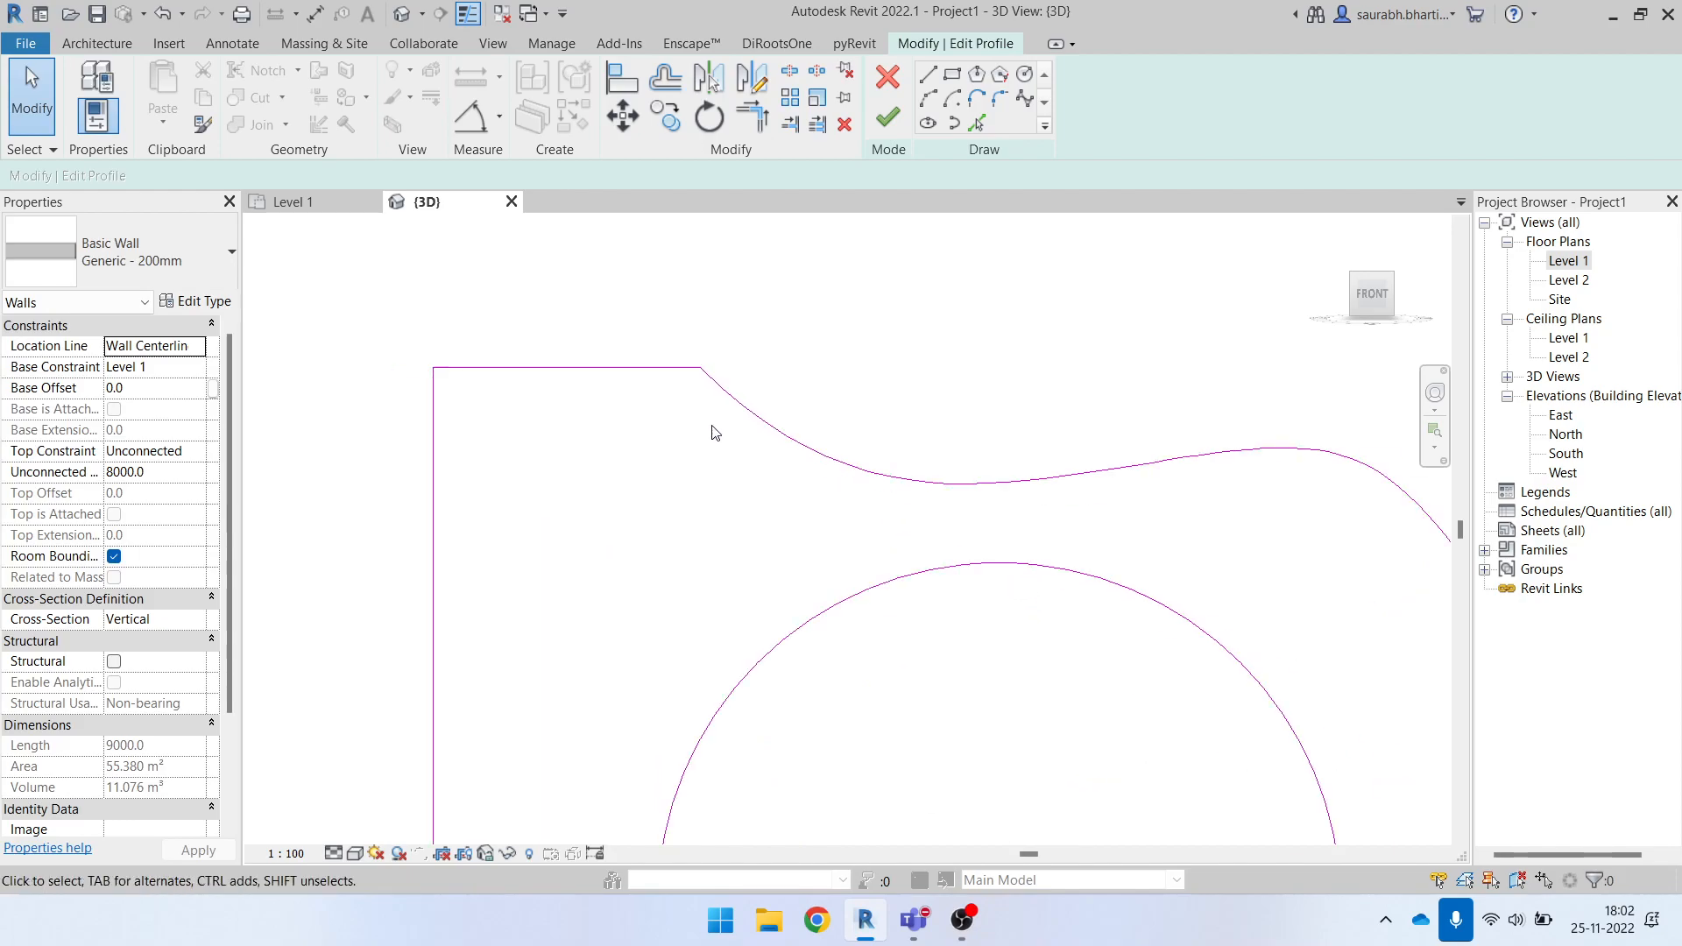
pyautogui.scroll(2, 994, 533)
pyautogui.moveTo(996, 474); pyautogui.dragTo(994, 573)
pyautogui.click(887, 117)
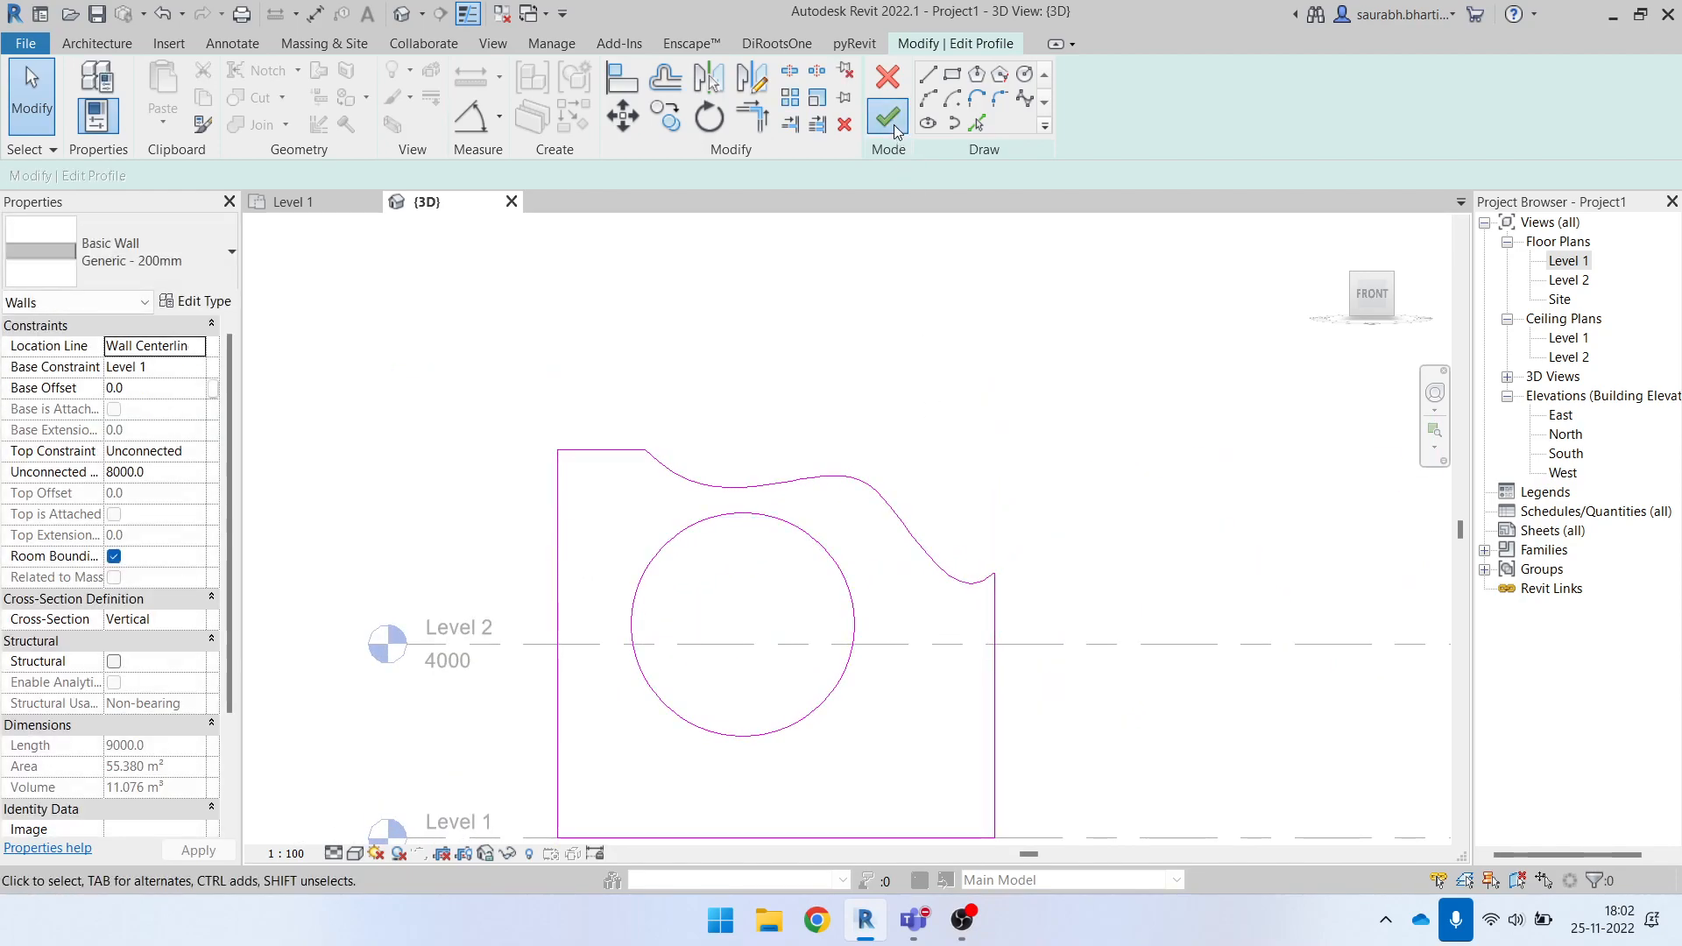
# Reset the profile of the wall with the round opening and wavy top edge.
pyautogui.keyDown('shift'); pyautogui.moveTo(1124, 661); pyautogui.dragTo(971, 652, button='middle'); pyautogui.keyUp('shift')
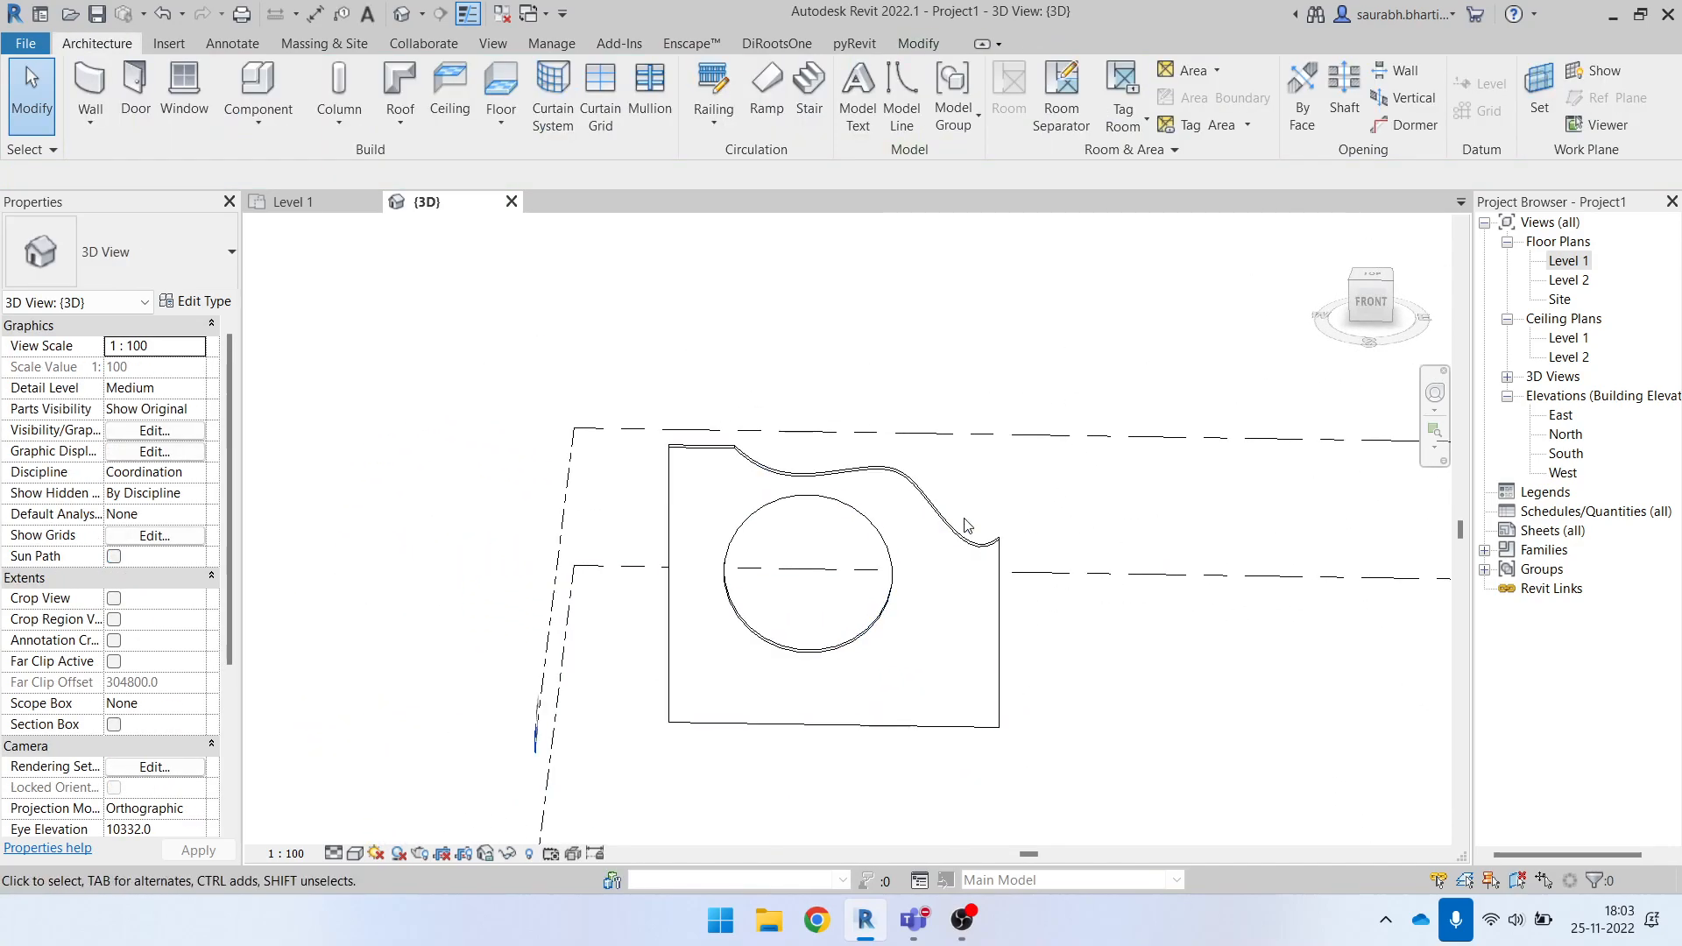
pyautogui.keyDown('shift'); pyautogui.moveTo(924, 536); pyautogui.dragTo(1119, 691, button='middle'); pyautogui.keyUp('shift')
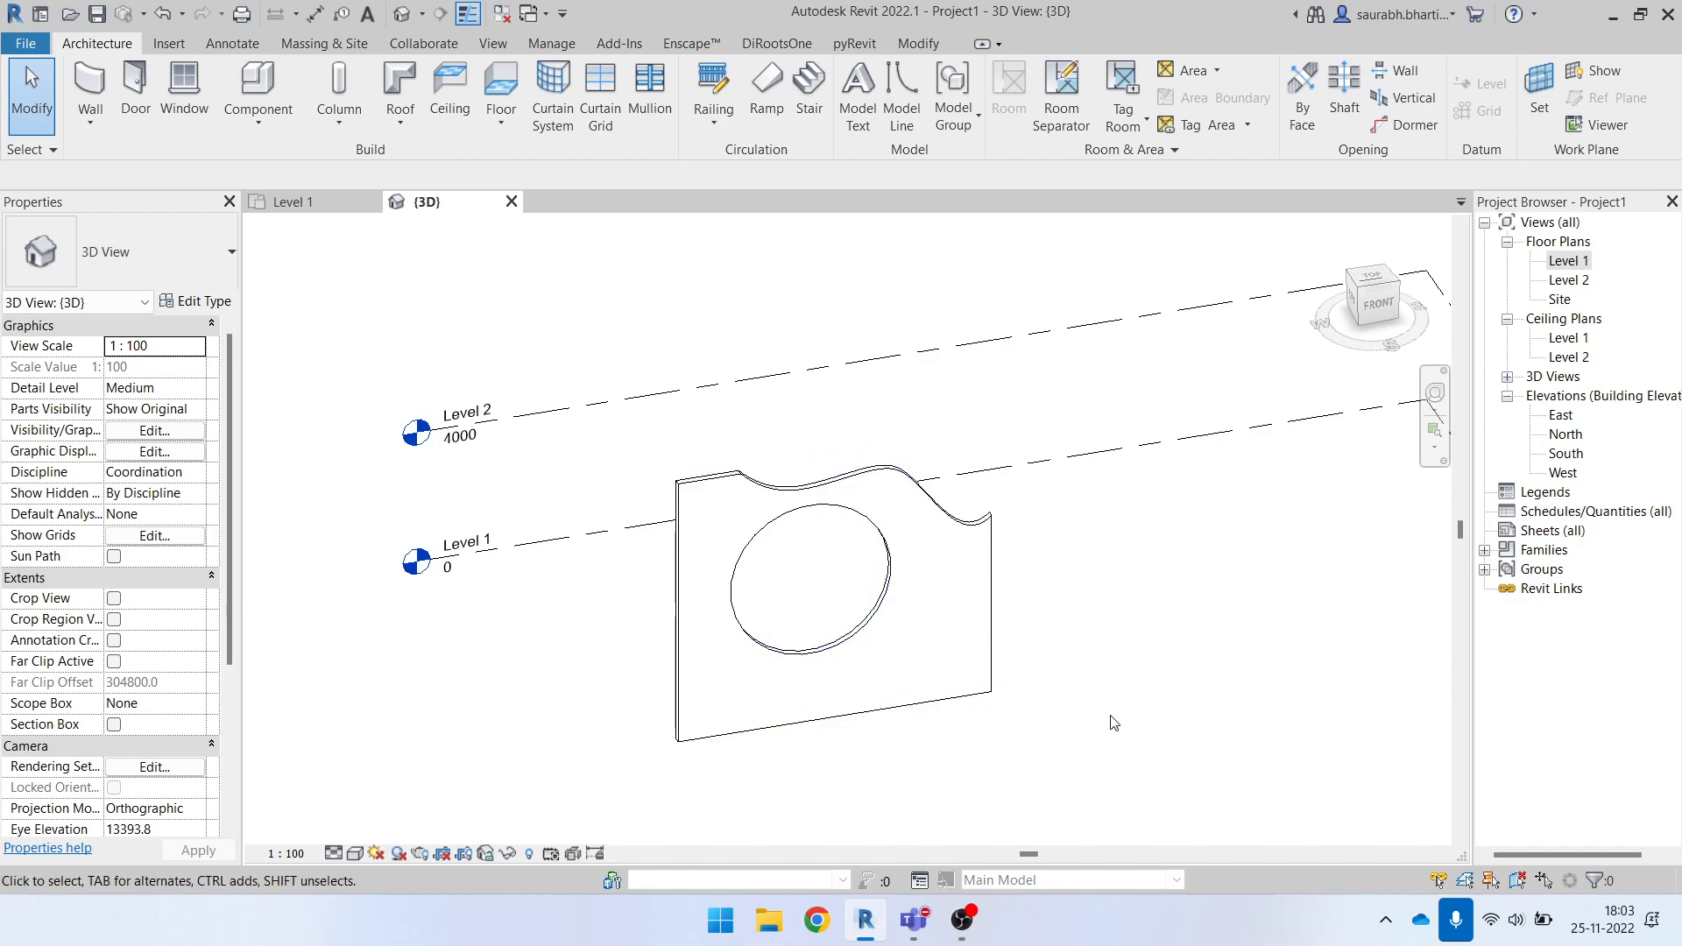
pyautogui.click(974, 561)
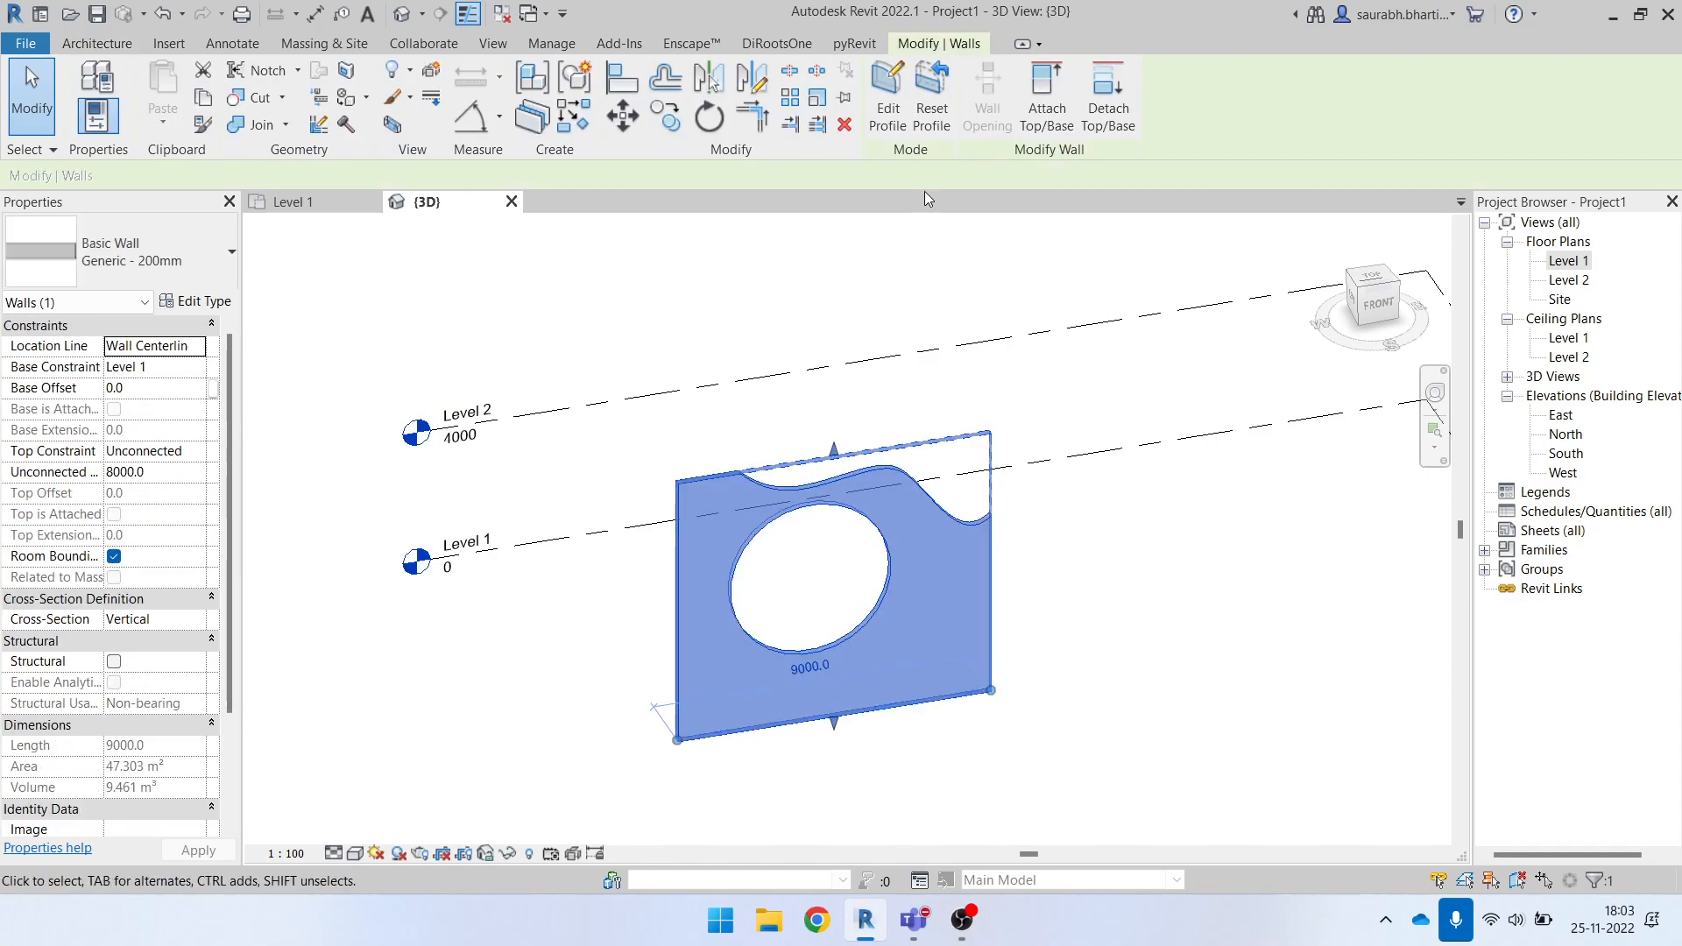
pyautogui.click(935, 100)
pyautogui.click(1126, 728)
pyautogui.keyDown('shift'); pyautogui.moveTo(1127, 728); pyautogui.dragTo(895, 585, button='middle'); pyautogui.keyUp('shift')
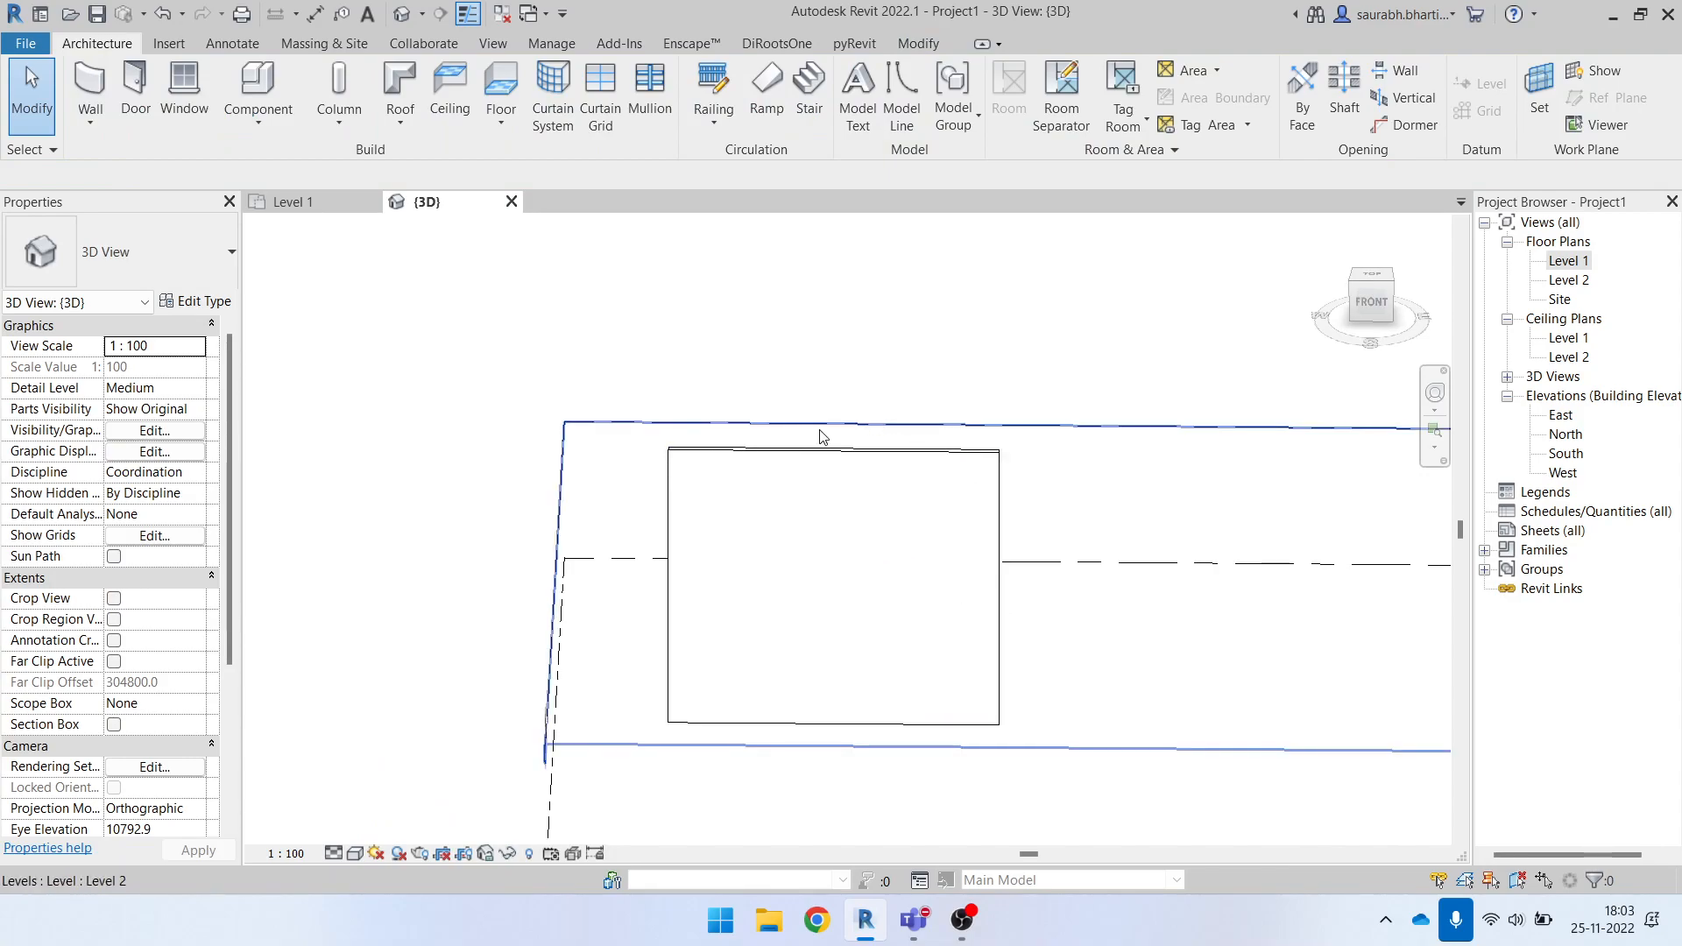
pyautogui.moveTo(593, 354); pyautogui.dragTo(1126, 693)
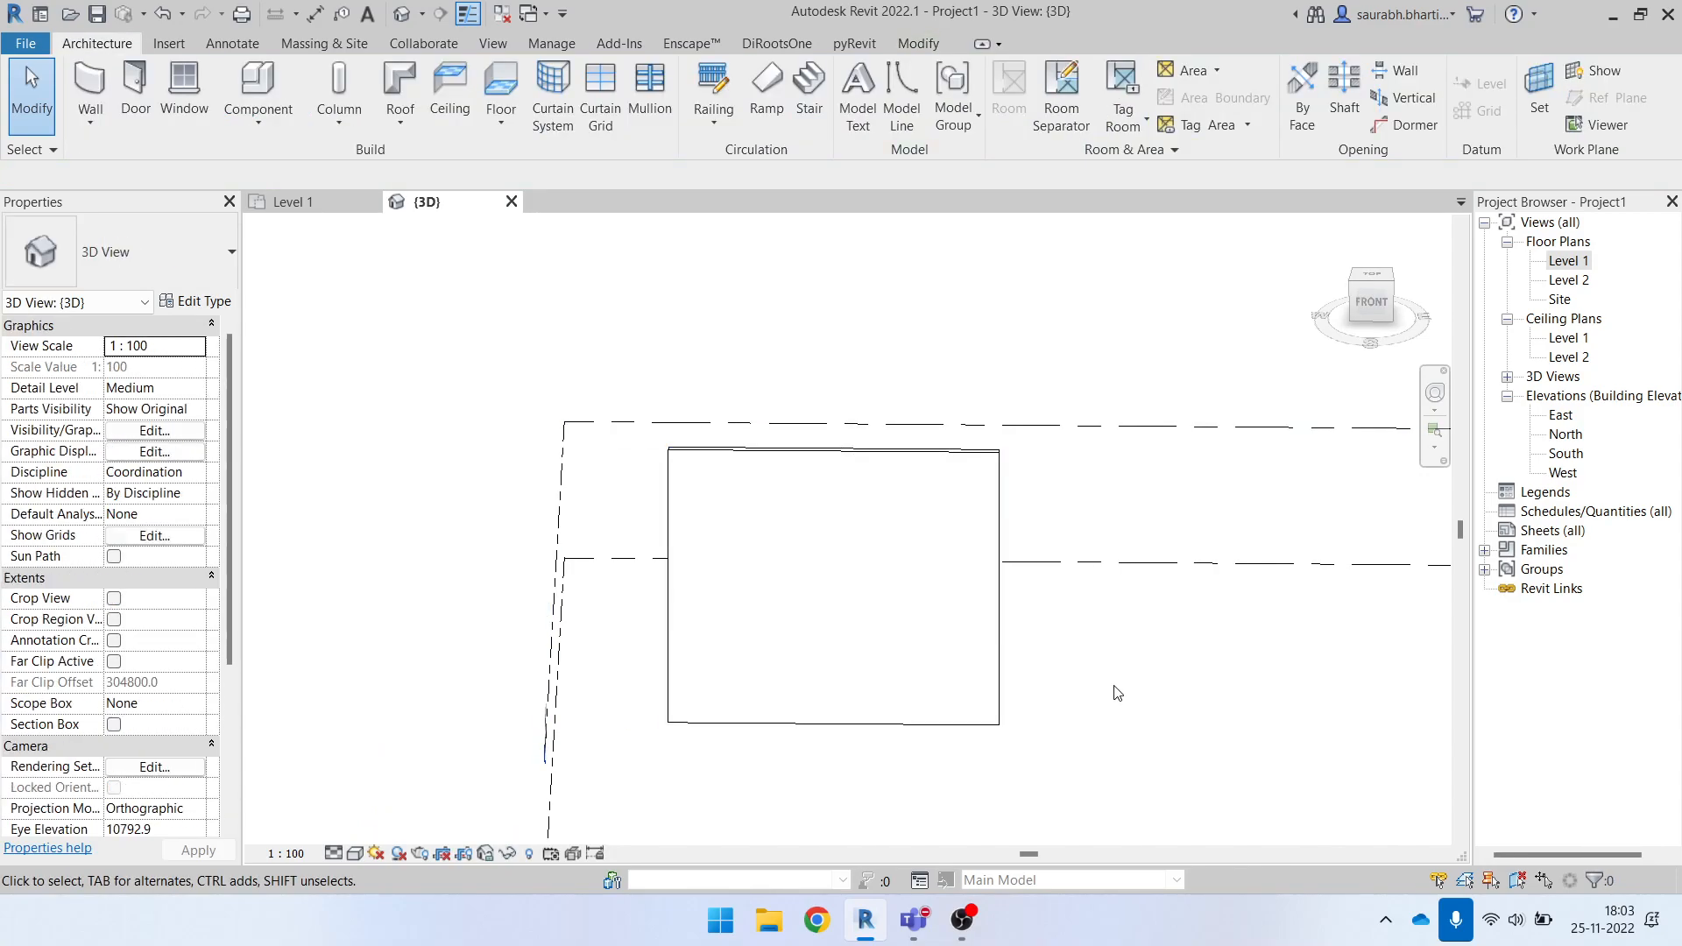
pyautogui.keyDown('shift'); pyautogui.moveTo(1200, 679); pyautogui.dragTo(1244, 681, button='middle'); pyautogui.keyUp('shift')
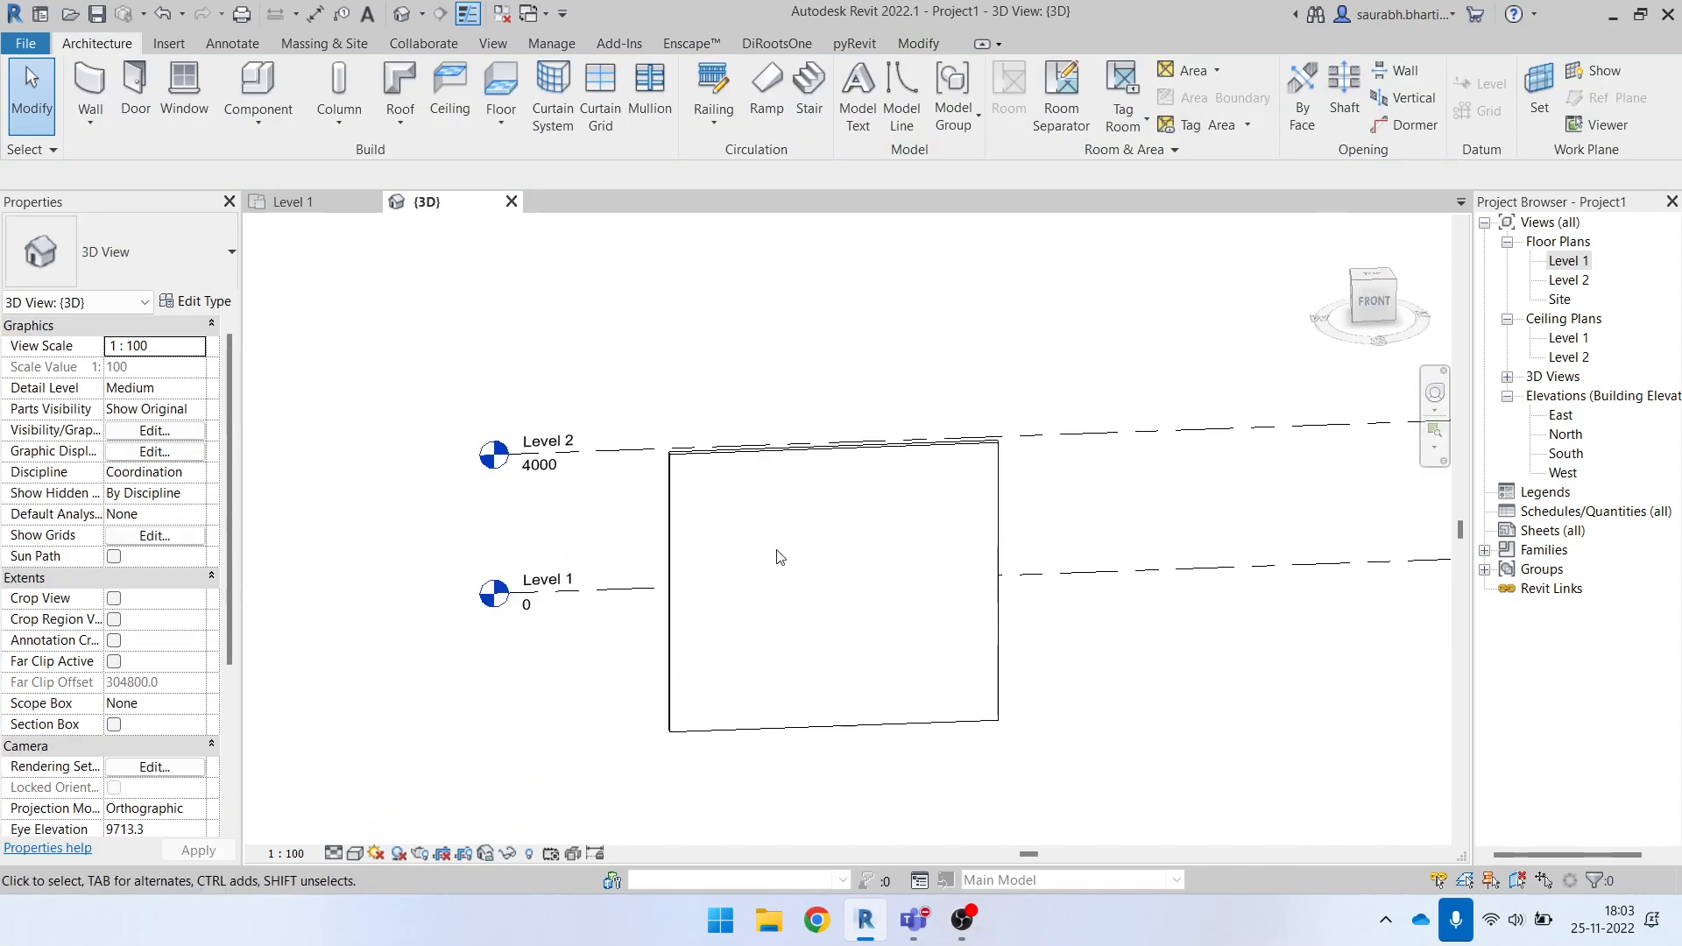
# Open the wall's profile for editing and sketch a small hexagon near its upper-left corner.
pyautogui.click(775, 462)
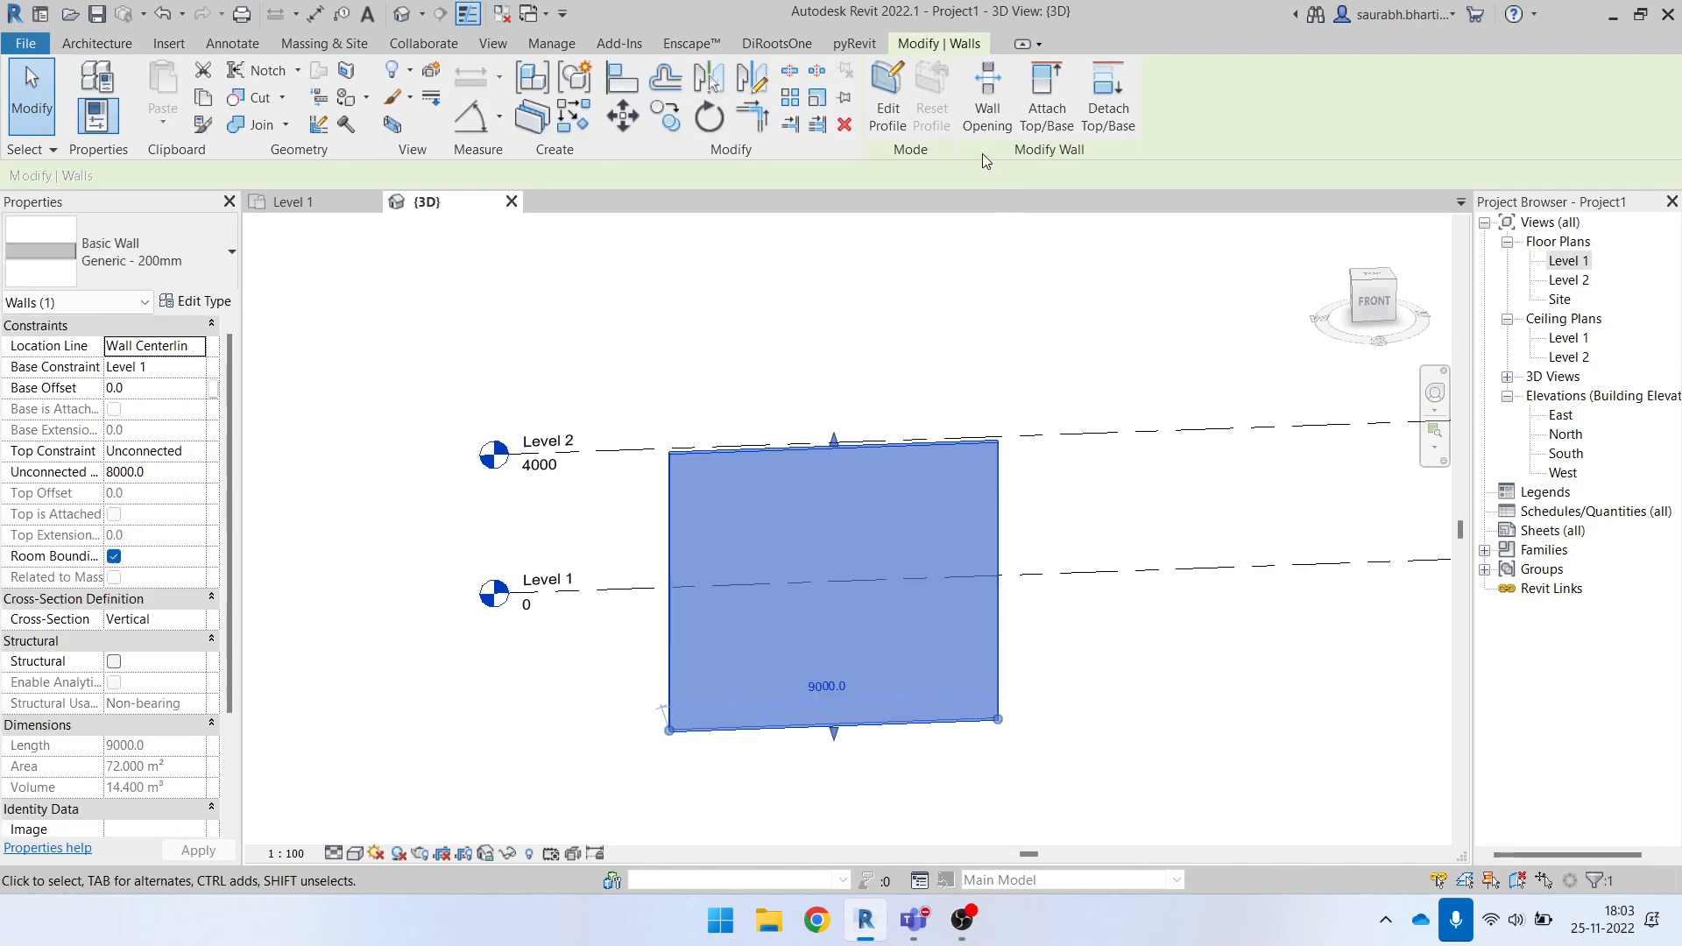
pyautogui.click(904, 112)
pyautogui.click(977, 73)
pyautogui.scroll(2, 715, 582)
pyautogui.click(707, 470)
pyautogui.click(751, 509)
pyautogui.click(786, 633)
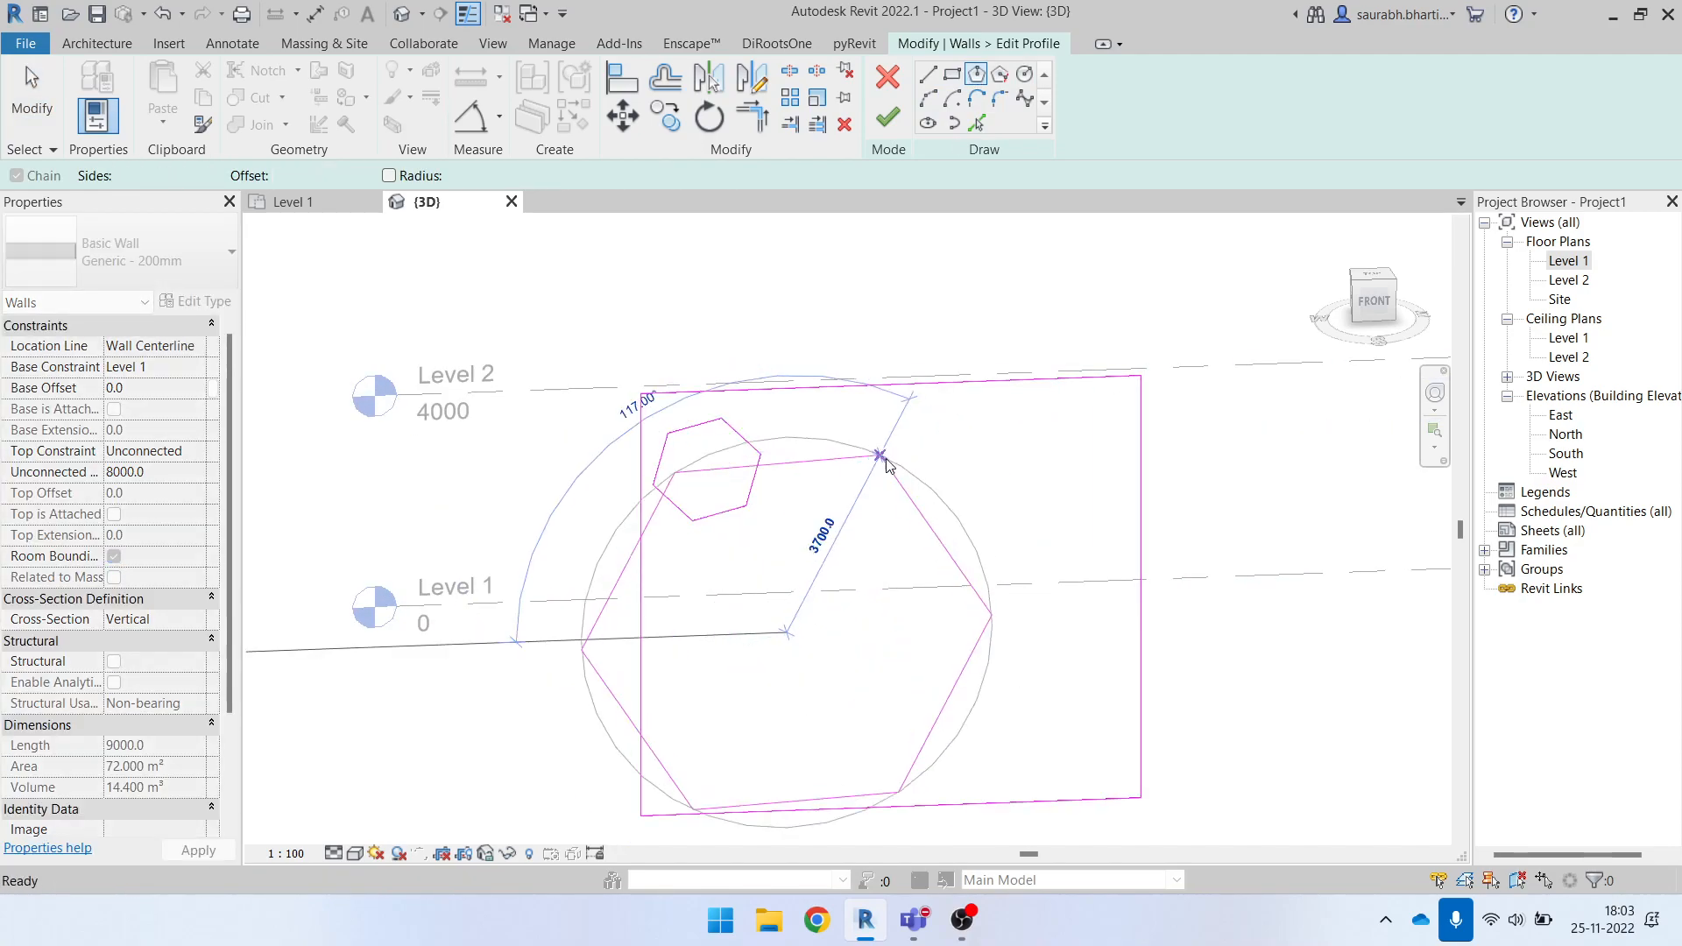
pyautogui.press('Escape')
# Draw an outward-bulging arc across the profile's upper-right corner, from the top edge to the right edge.
pyautogui.click(927, 98)
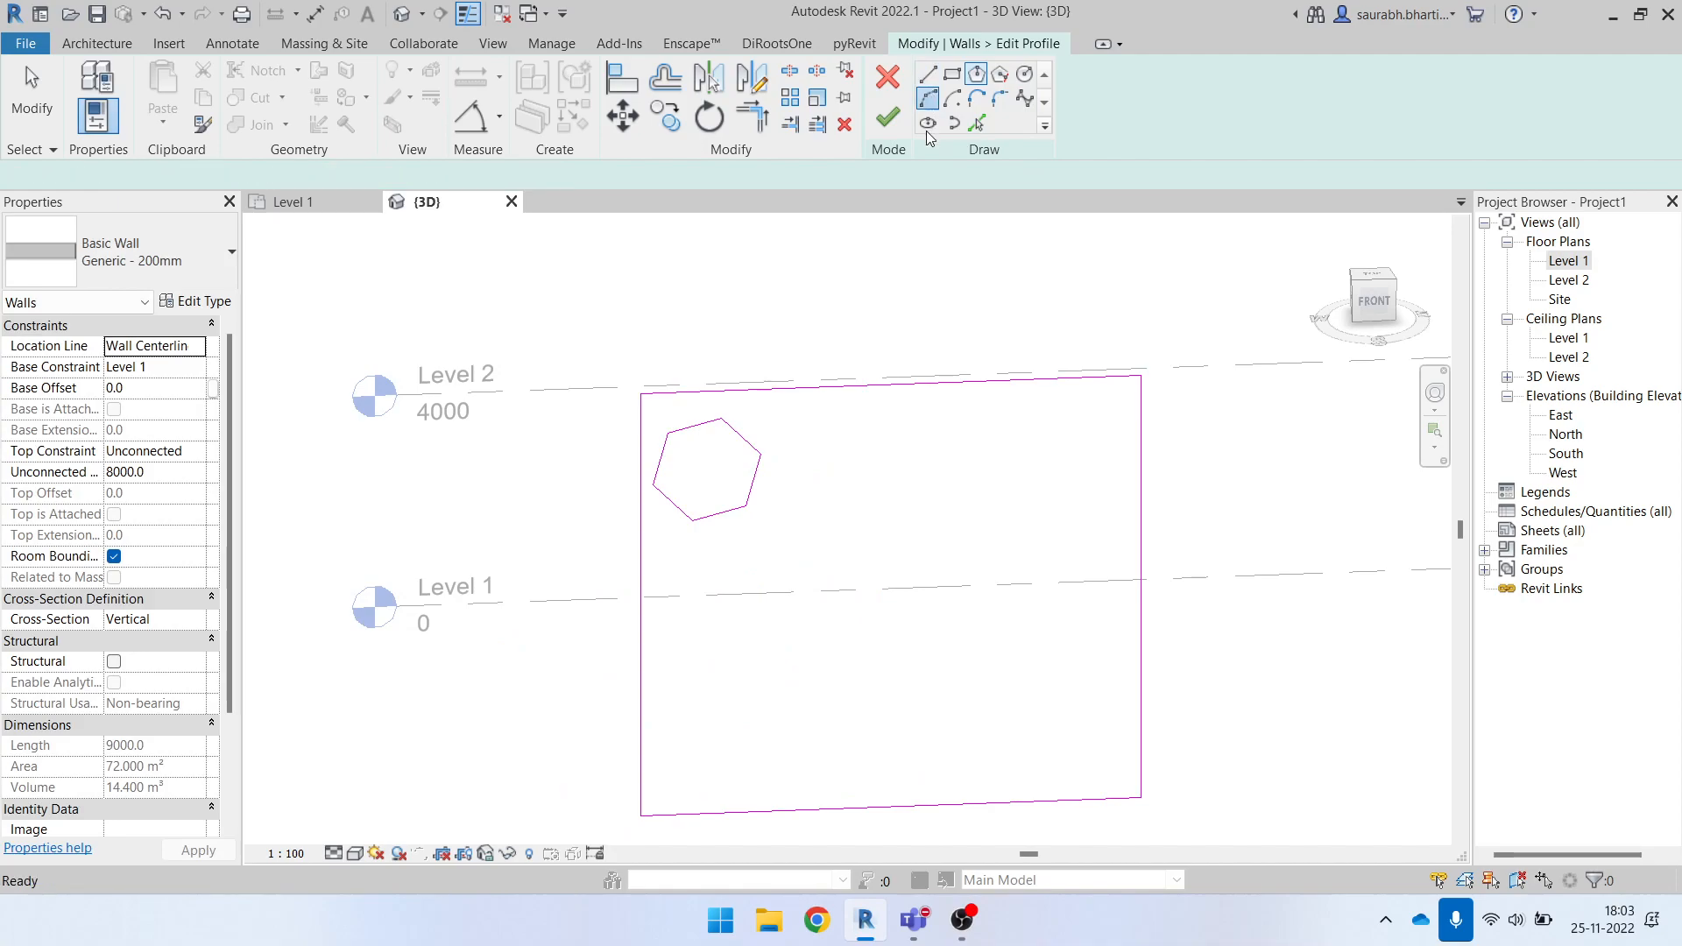
pyautogui.click(986, 380)
pyautogui.click(1141, 557)
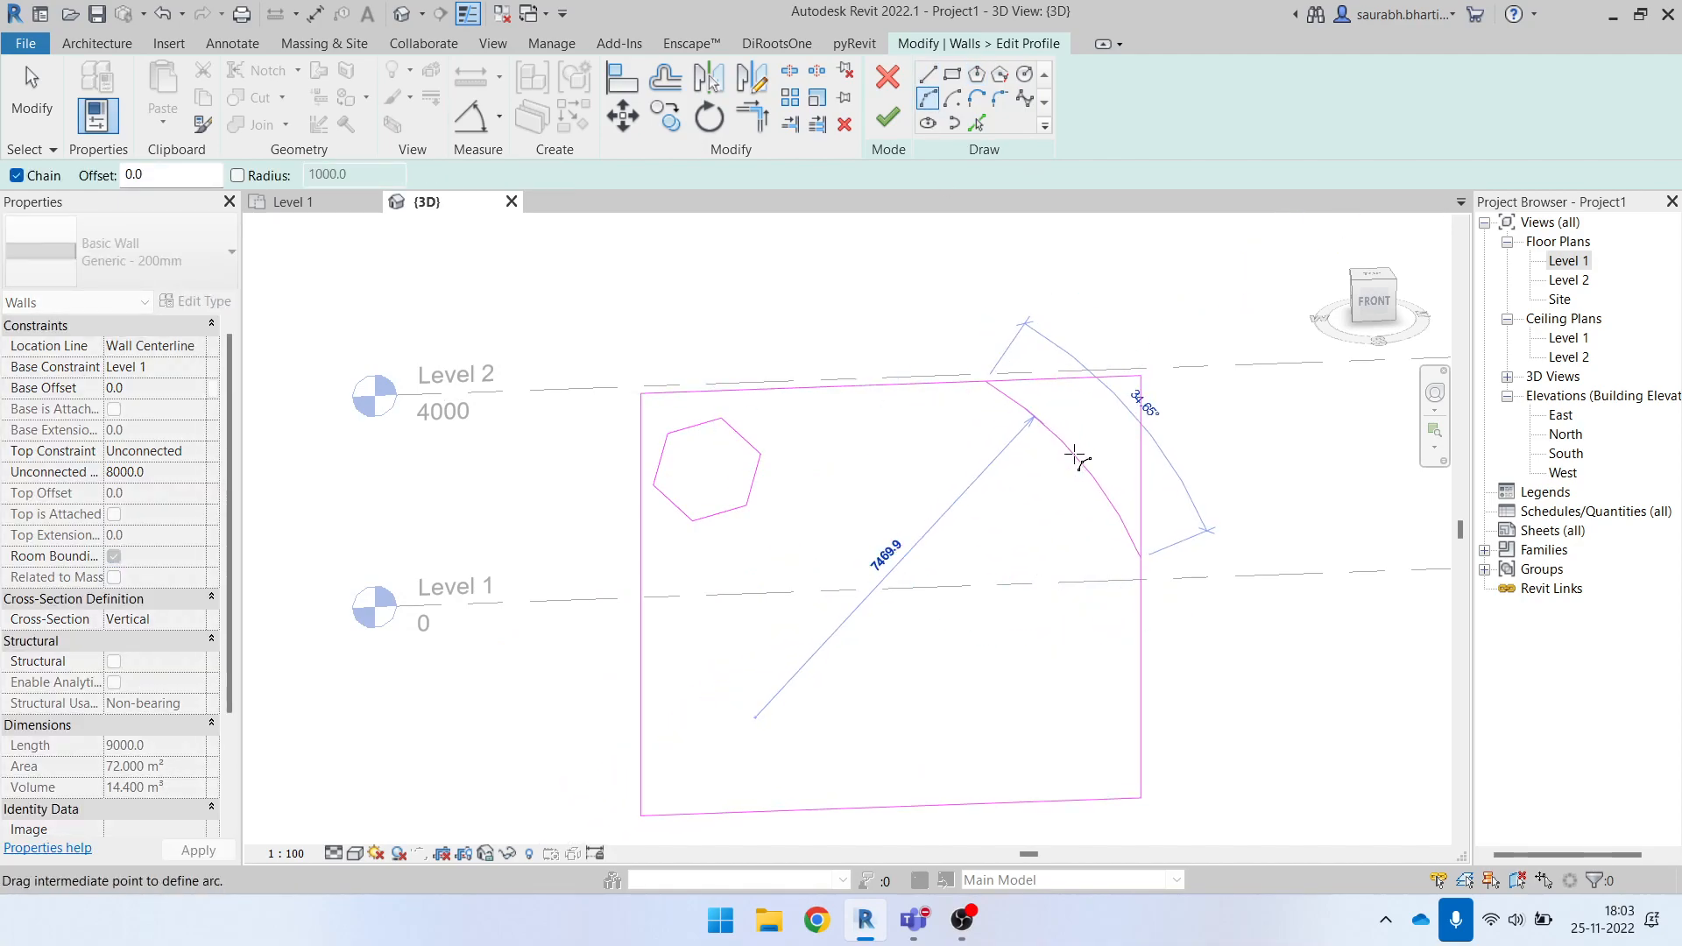
pyautogui.click(1064, 442)
pyautogui.press('Escape')
pyautogui.press('Escape')
# Trim the profile's top and right edges to the corner arc and finish the wall profile.
pyautogui.press('t')
pyautogui.press('r')
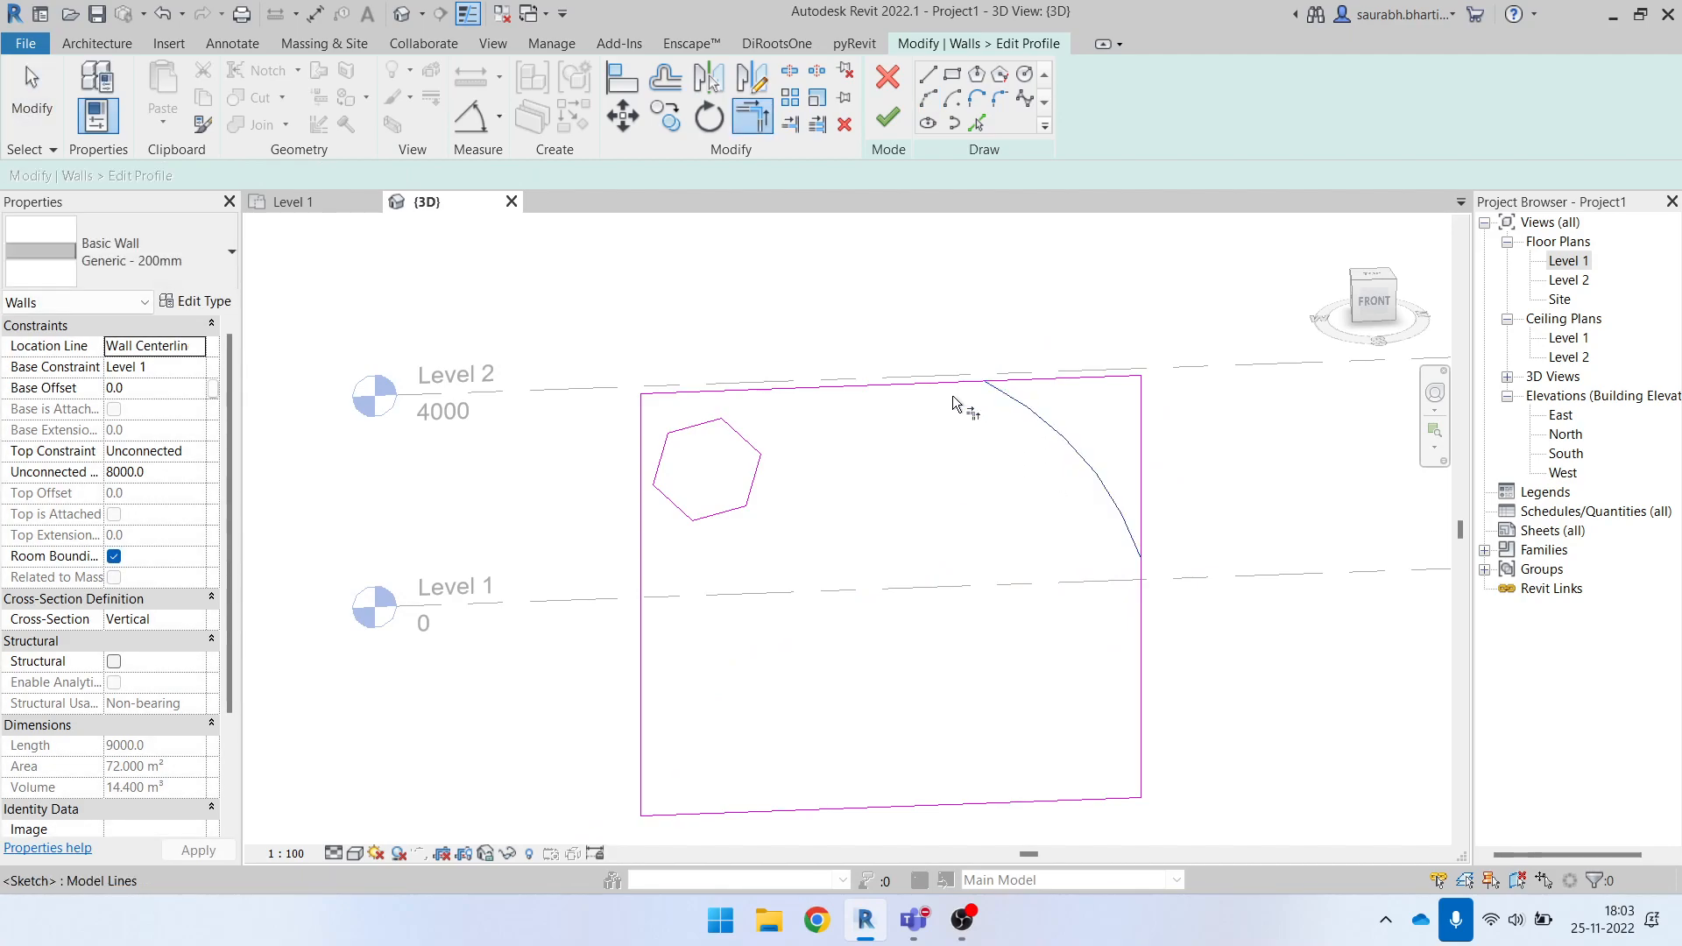
pyautogui.click(1117, 512)
pyautogui.click(1139, 611)
pyautogui.scroll(-3, 1059, 606)
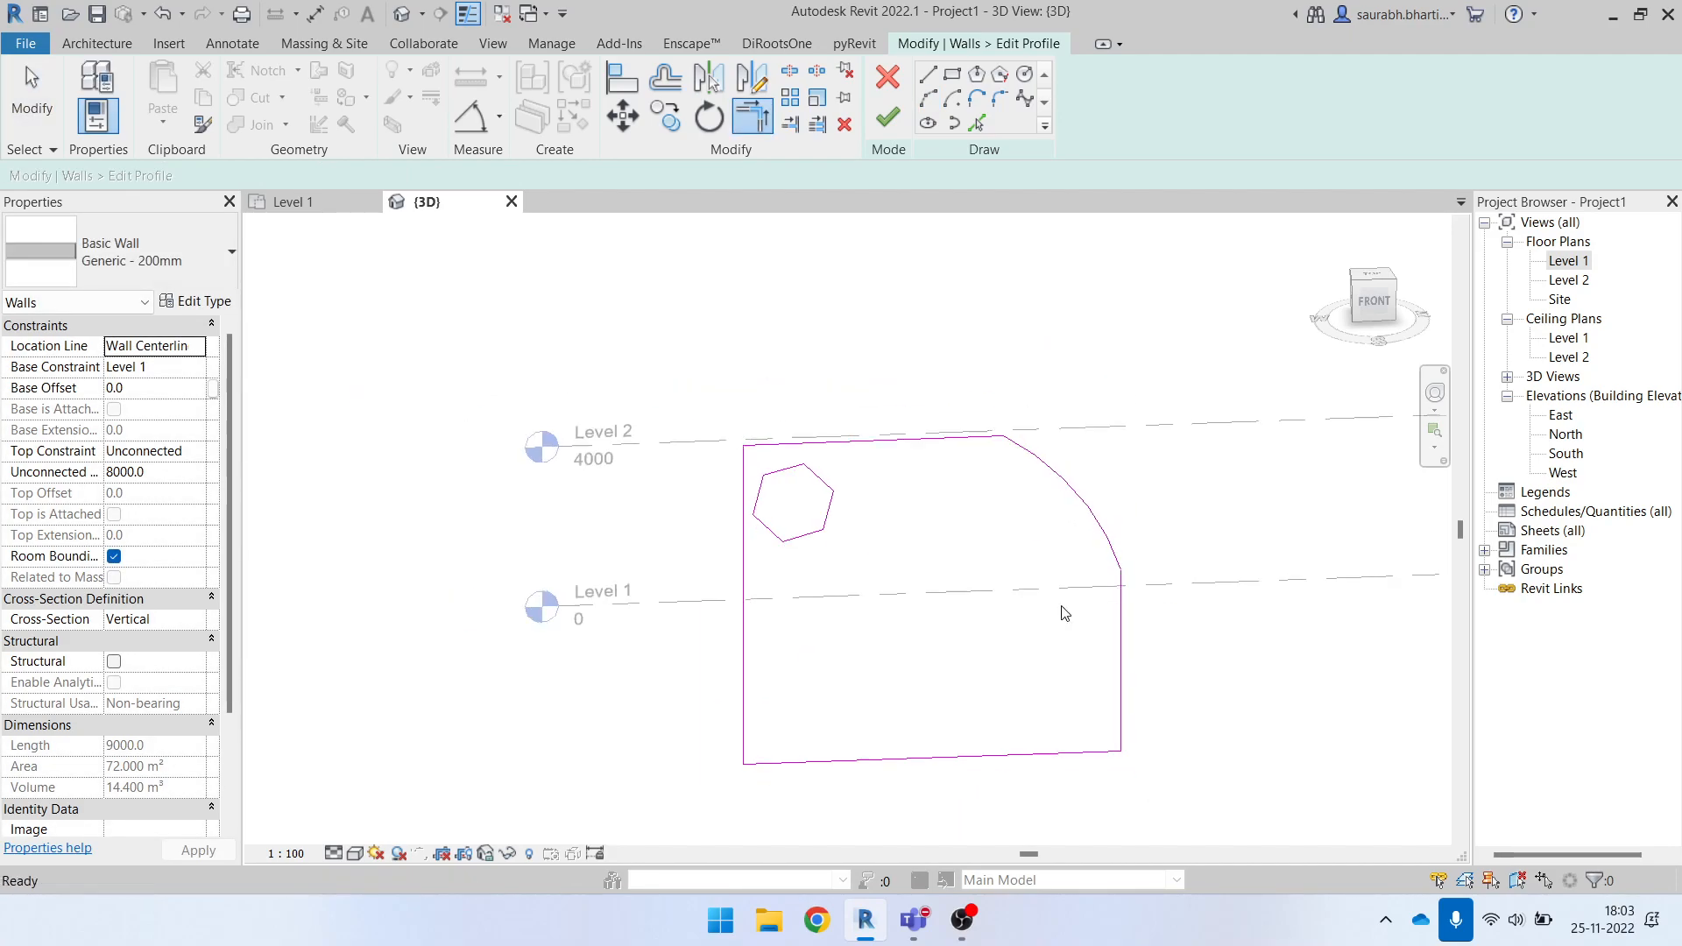
pyautogui.press('Escape')
pyautogui.click(888, 112)
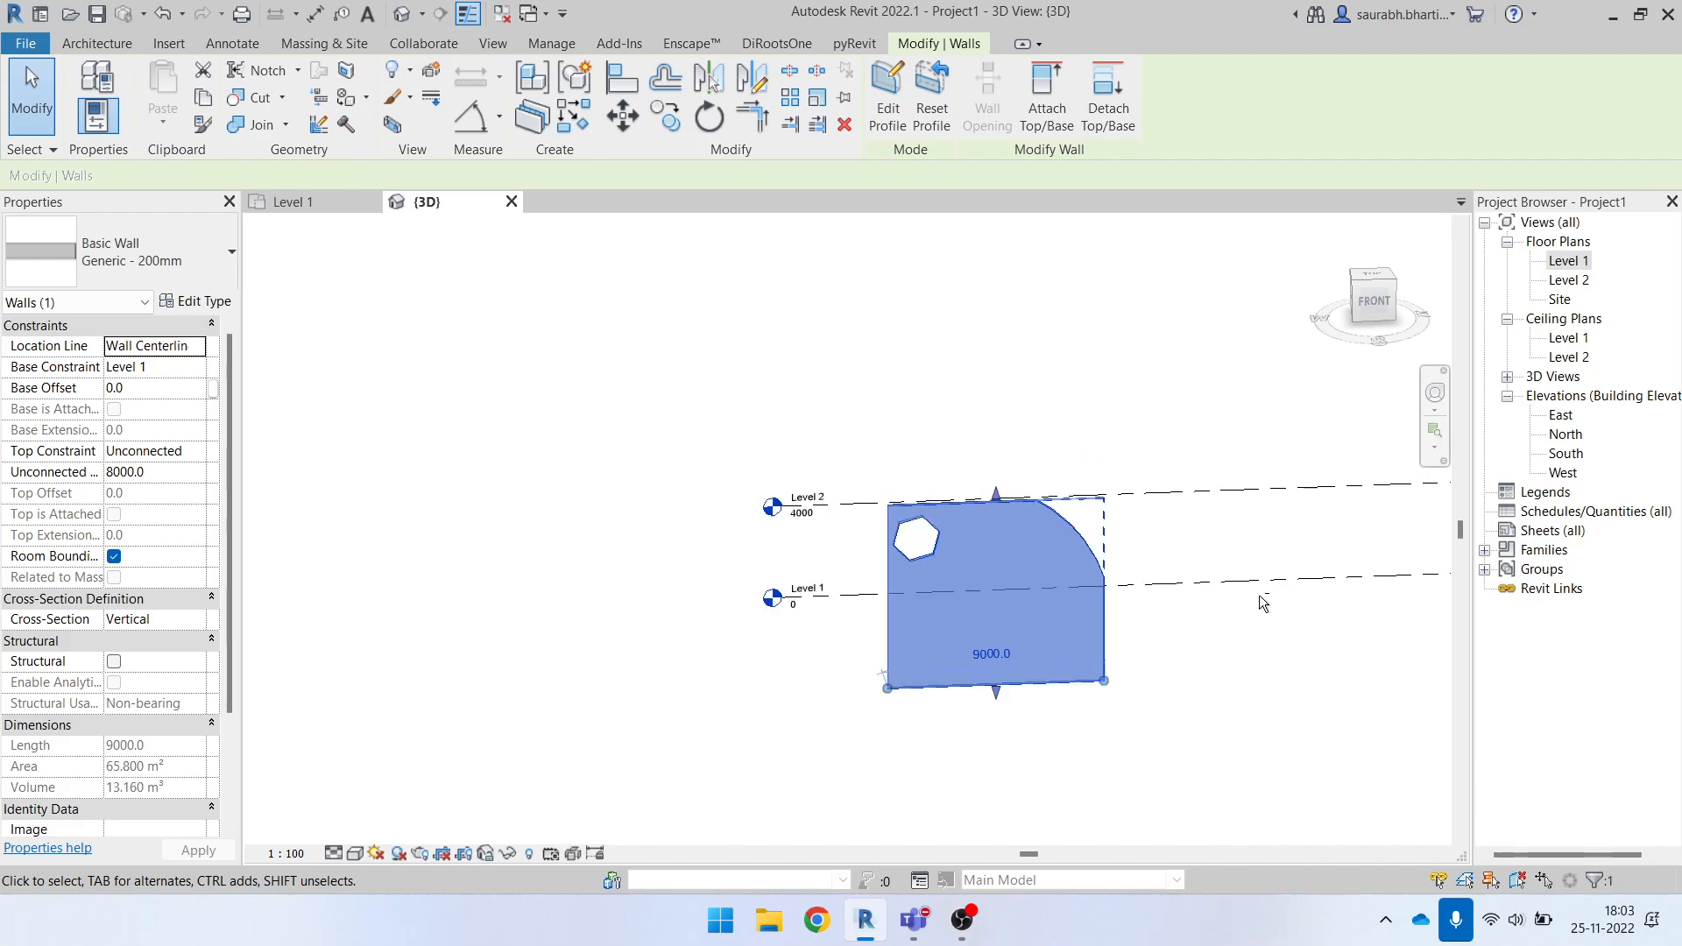
# Delete the wall with the hexagonal opening and rounded corner.
pyautogui.keyDown('shift'); pyautogui.moveTo(1258, 604); pyautogui.dragTo(1119, 653, button='middle'); pyautogui.keyUp('shift')
pyautogui.press('Escape')
pyautogui.scroll(5, 1044, 530)
pyautogui.scroll(-4, 1040, 531)
pyautogui.keyDown('shift'); pyautogui.moveTo(1055, 723); pyautogui.dragTo(1081, 515, button='middle'); pyautogui.keyUp('shift')
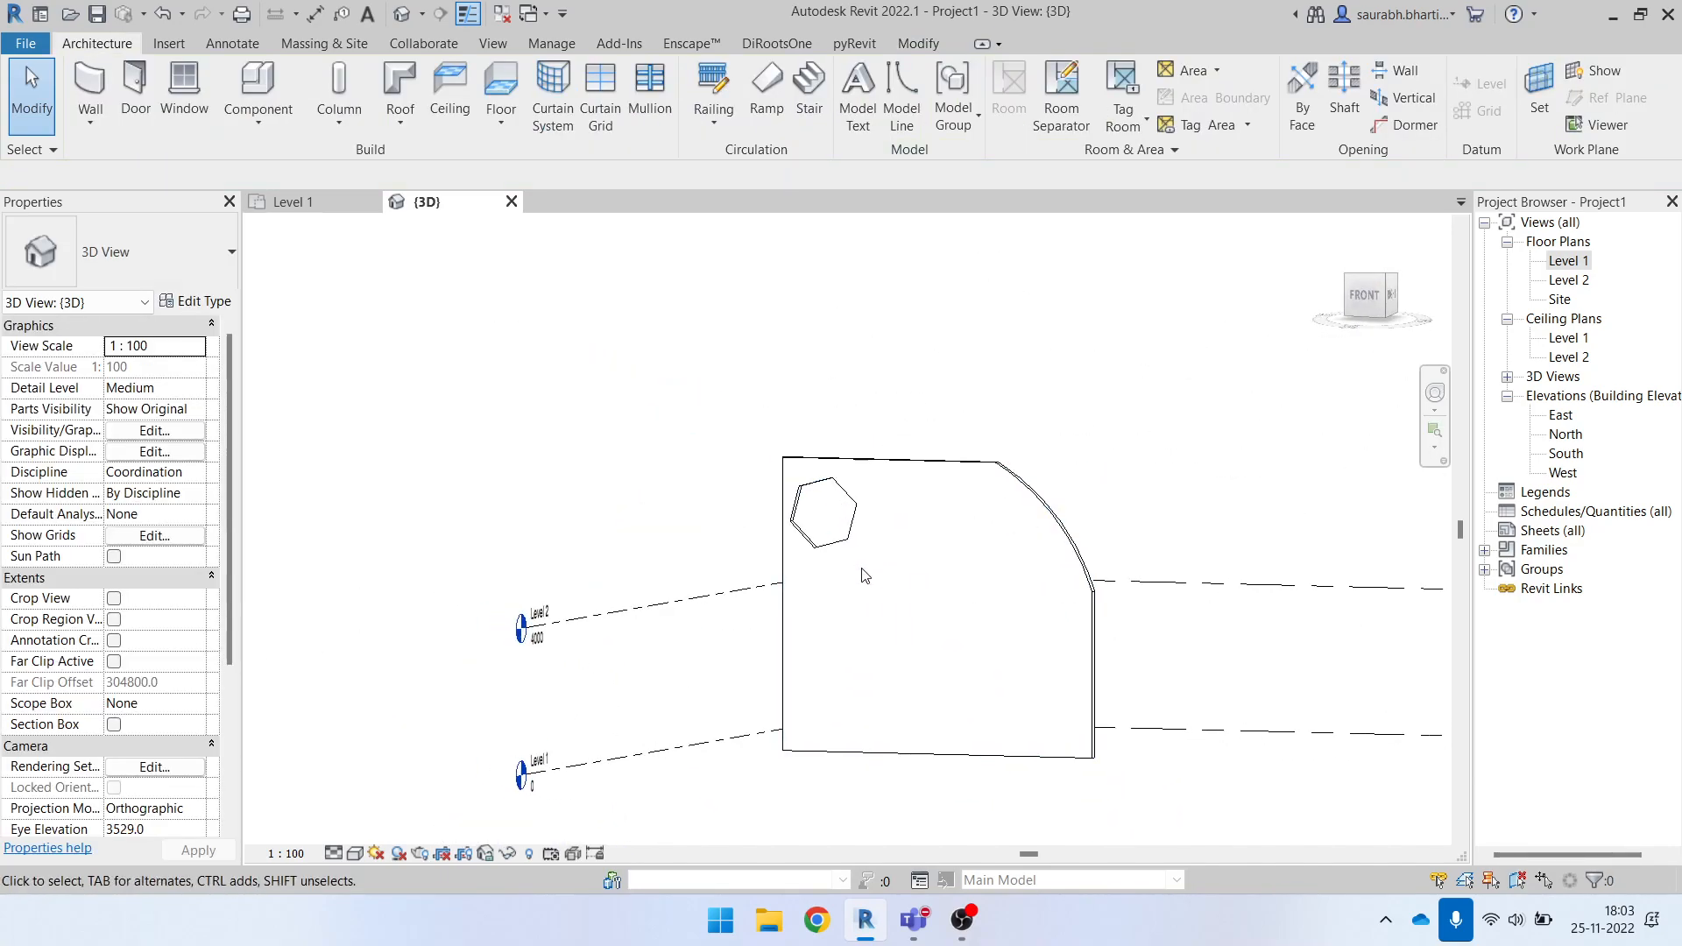
pyautogui.click(956, 529)
pyautogui.press('Delete')
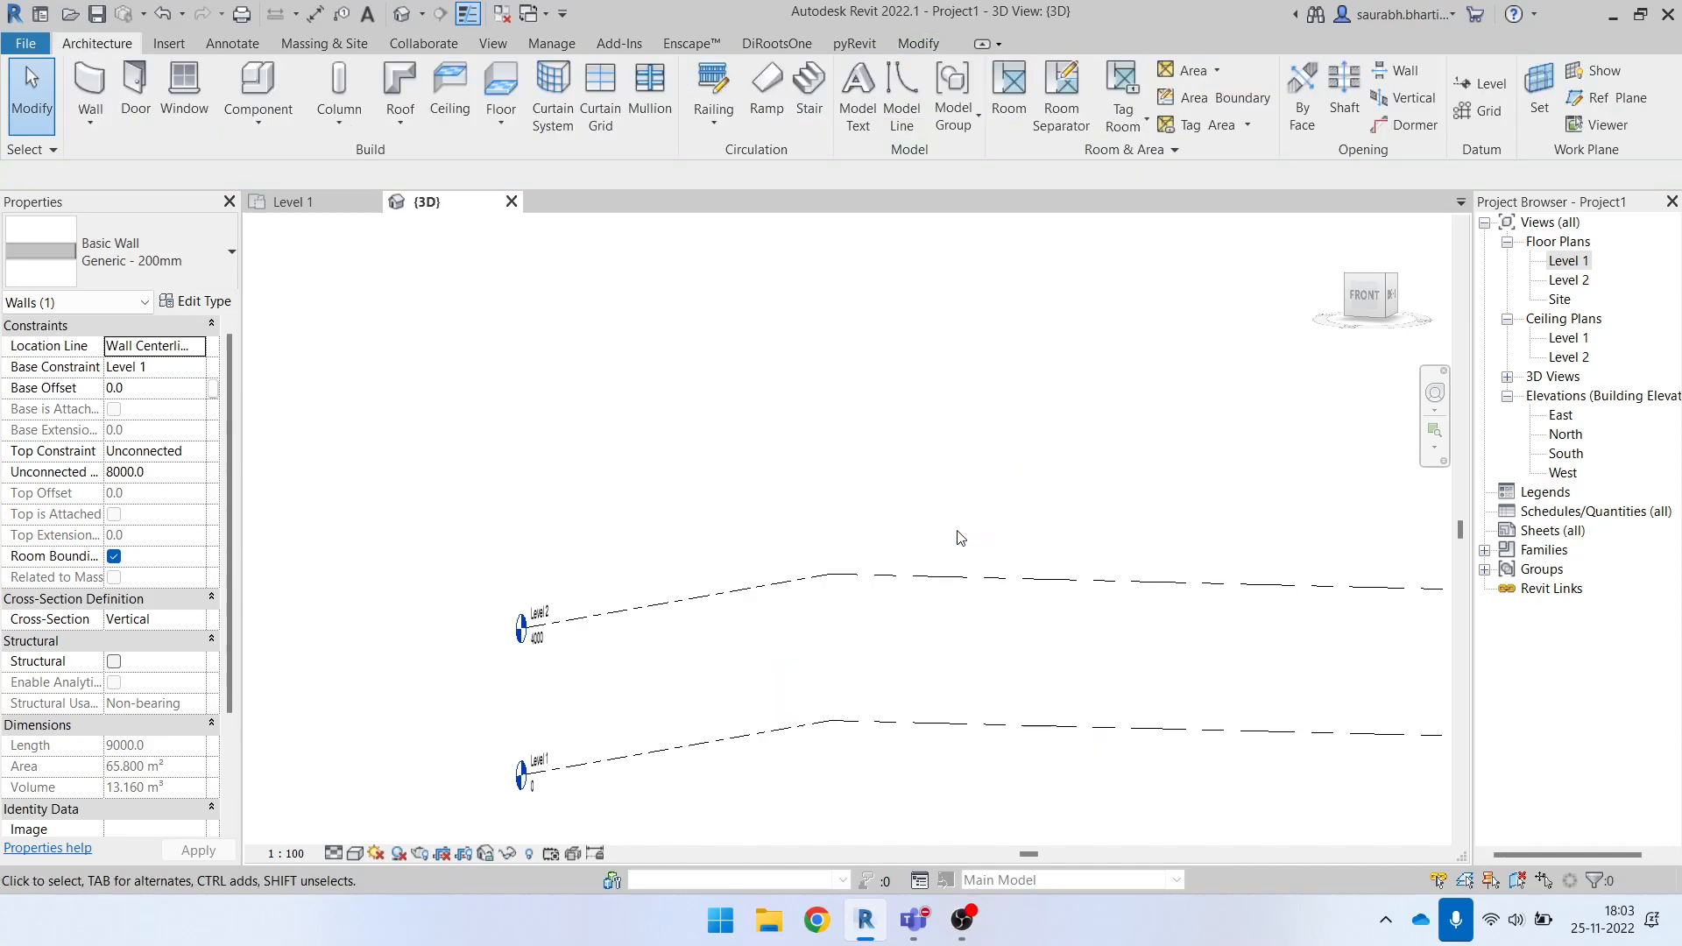
# Open the Level 1 floor plan and set the Wall tool's type to the stacked wall Exterior - Brick Over Block w Metal Stud.
pyautogui.doubleClick(1551, 256)
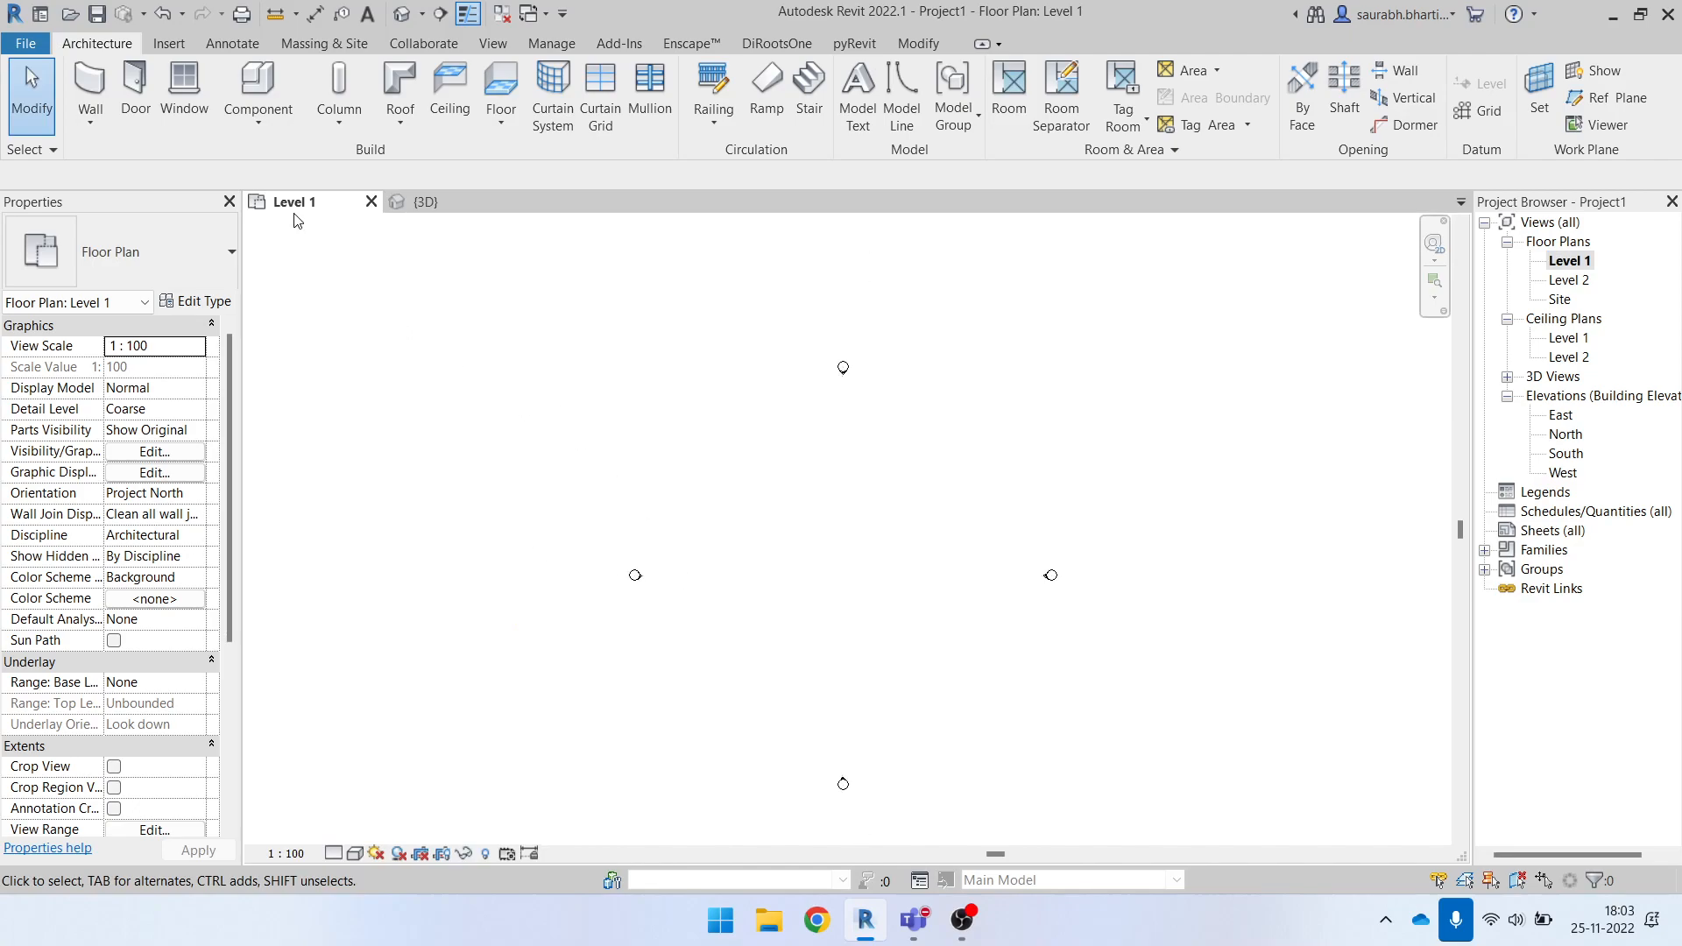
pyautogui.press('w')
pyautogui.press('a')
pyautogui.click(131, 254)
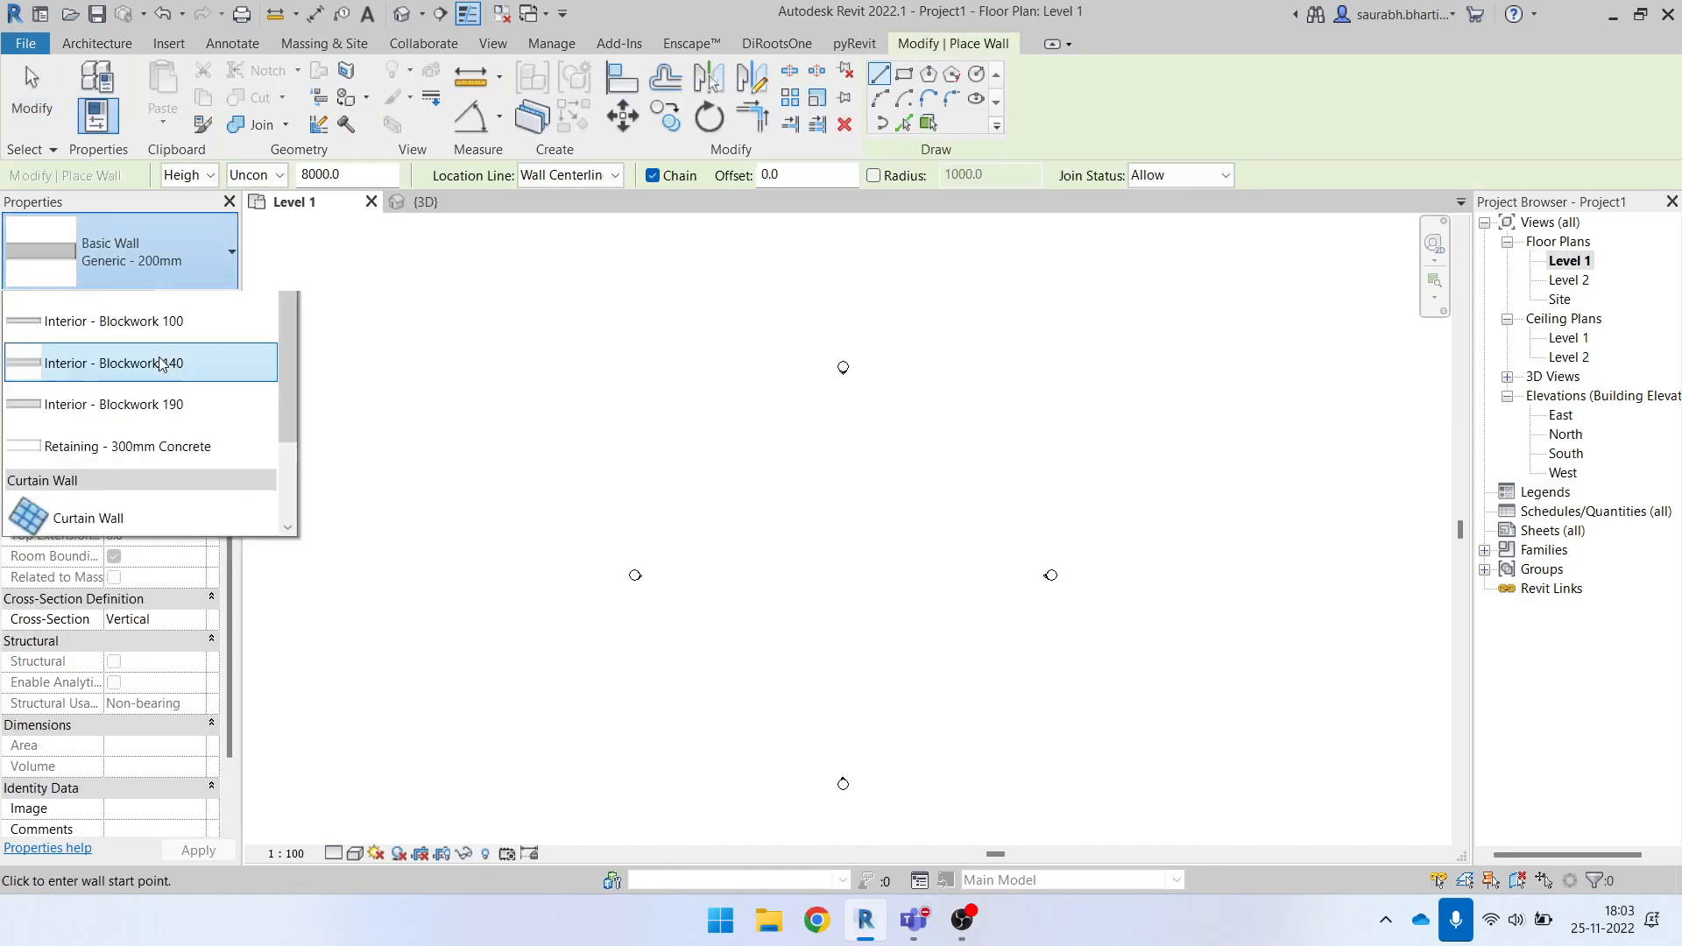
pyautogui.scroll(-1, 140, 701)
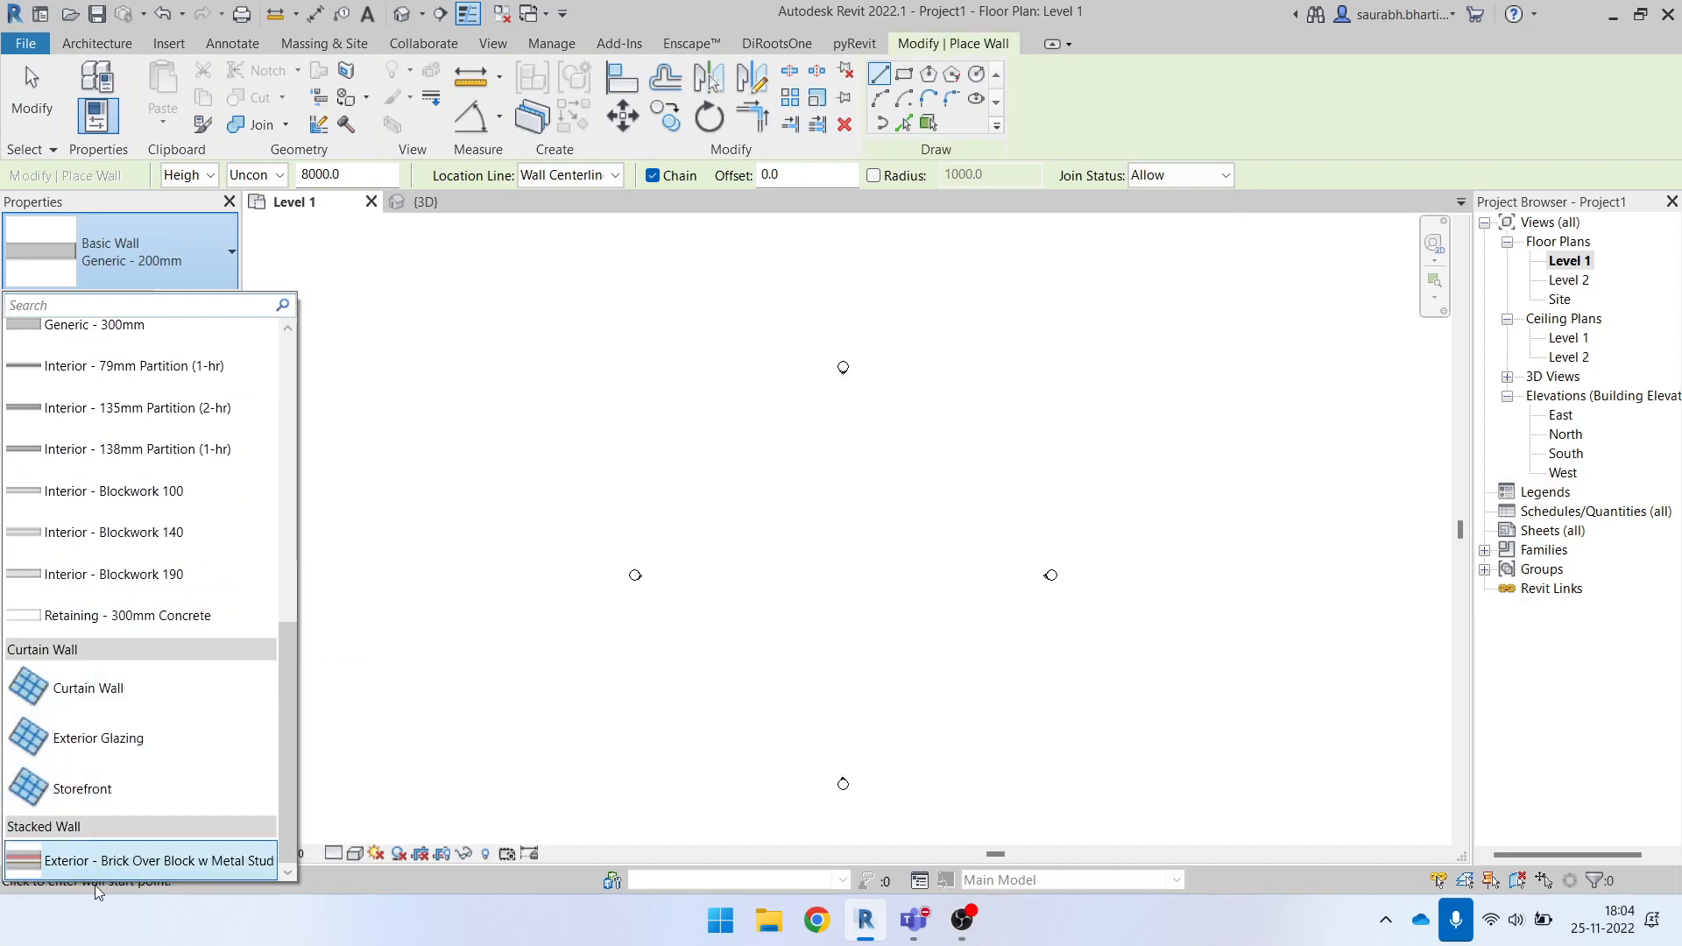
pyautogui.click(131, 860)
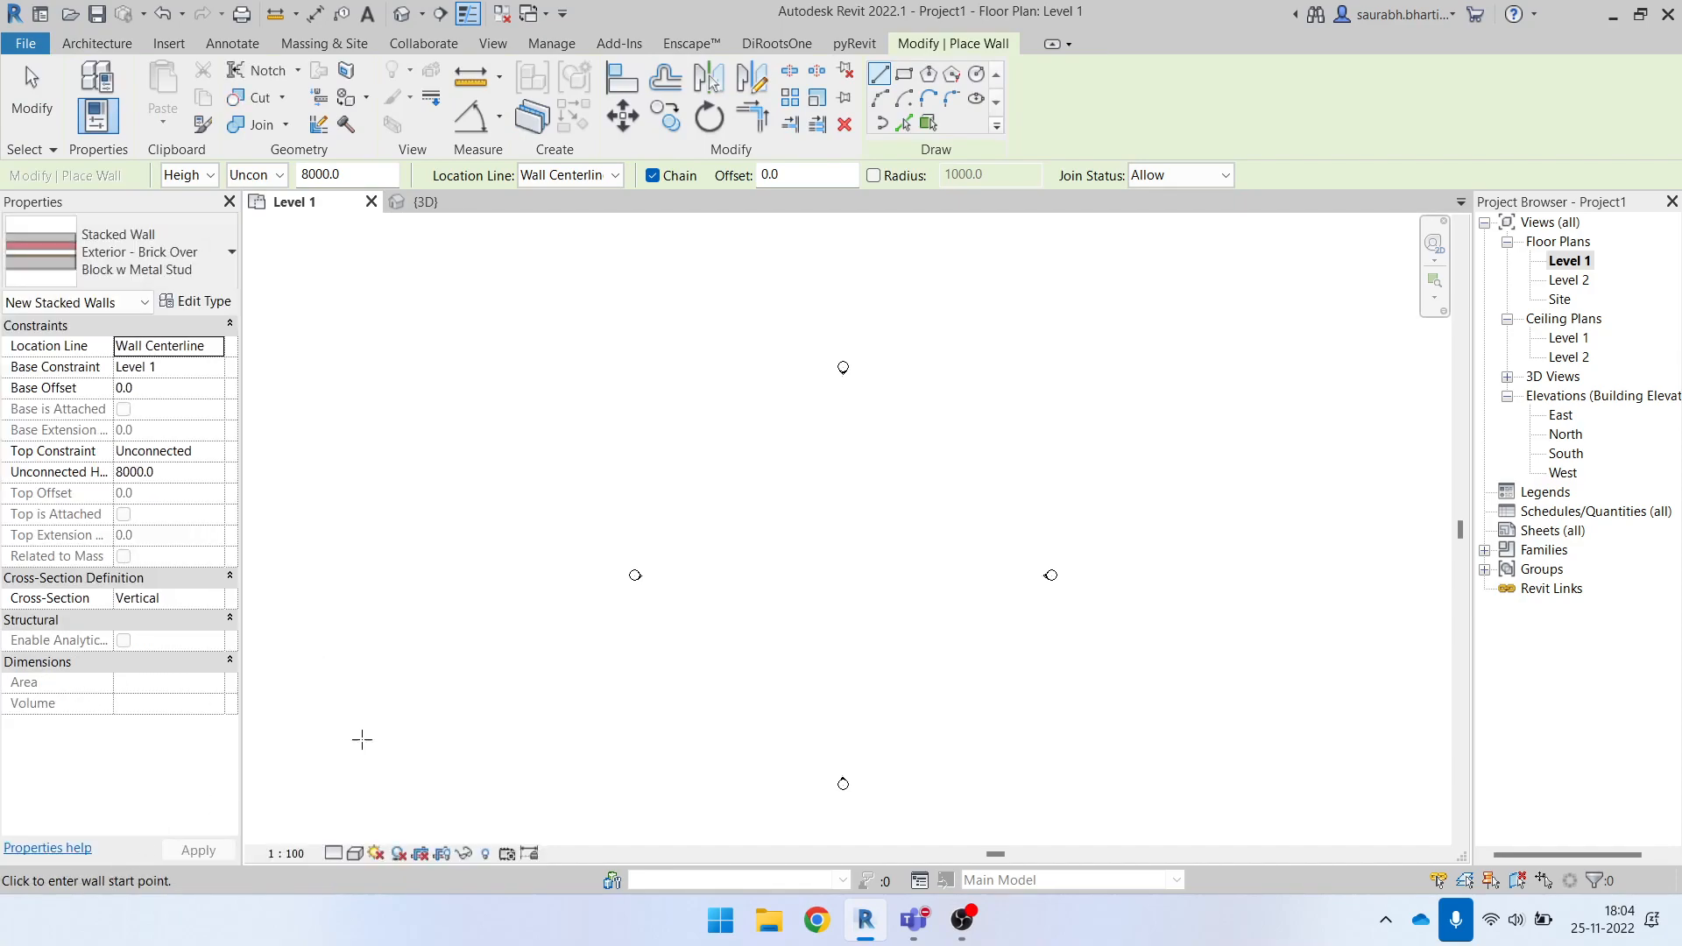
pyautogui.click(88, 272)
pyautogui.scroll(4, 137, 496)
pyautogui.click(175, 235)
pyautogui.press('Escape')
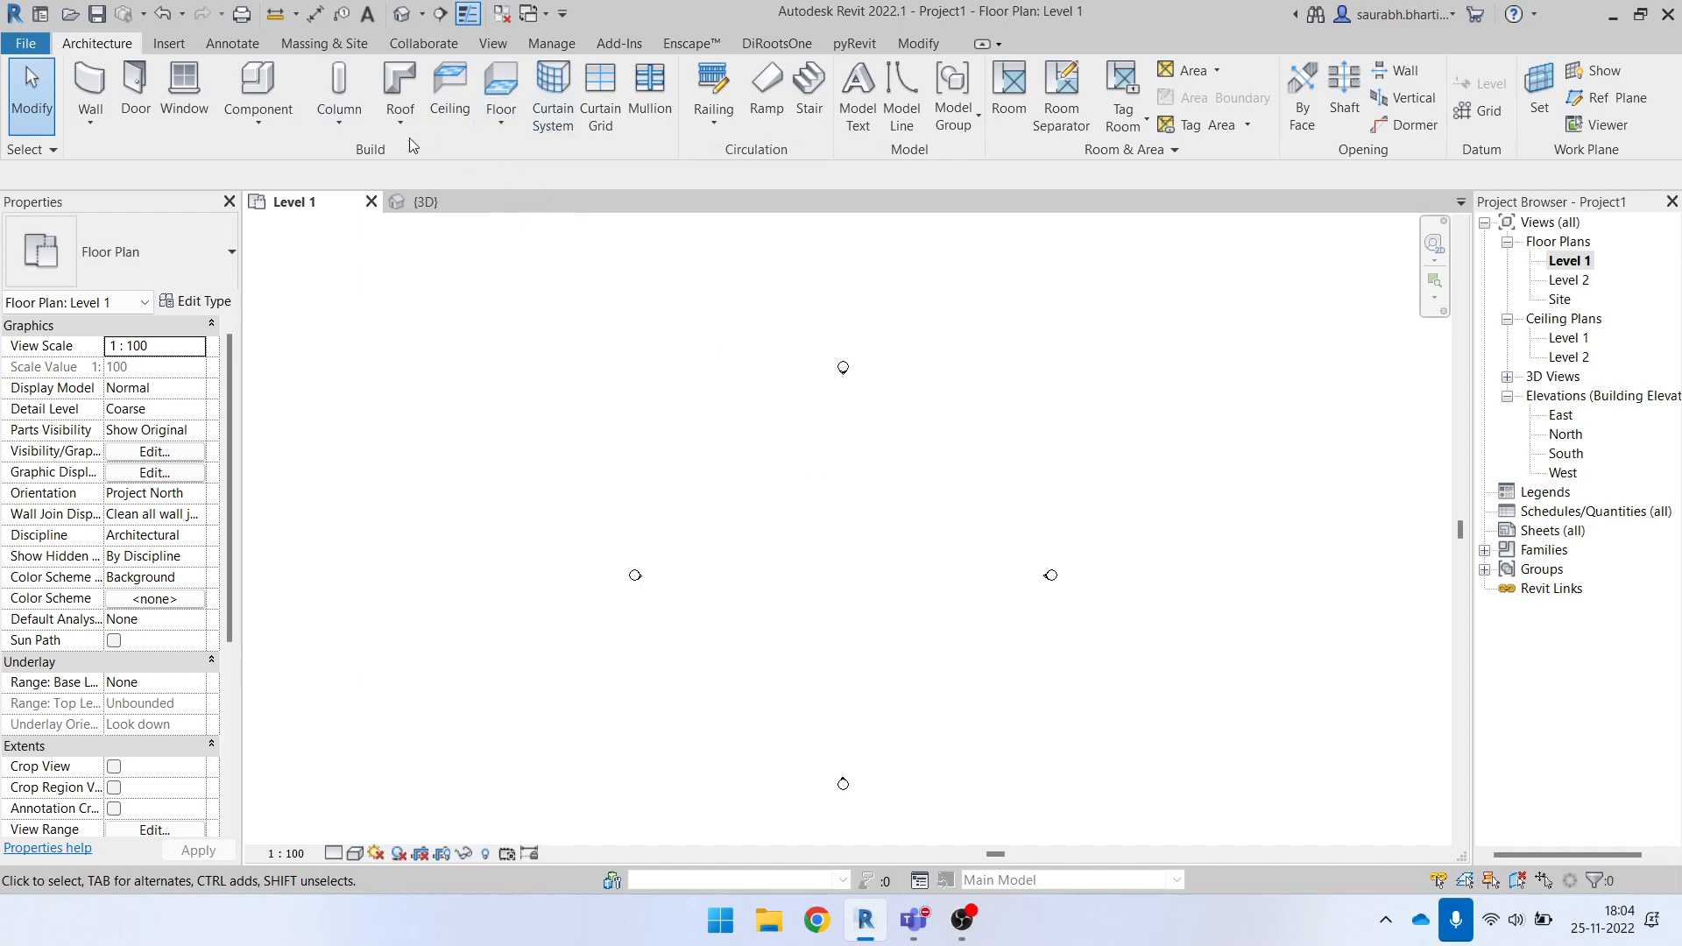
# Draw a horizontal stacked wall about 15000 mm long between the elevation markers and show it in the 3D view.
pyautogui.click(88, 105)
pyautogui.scroll(3, 778, 557)
pyautogui.click(681, 548)
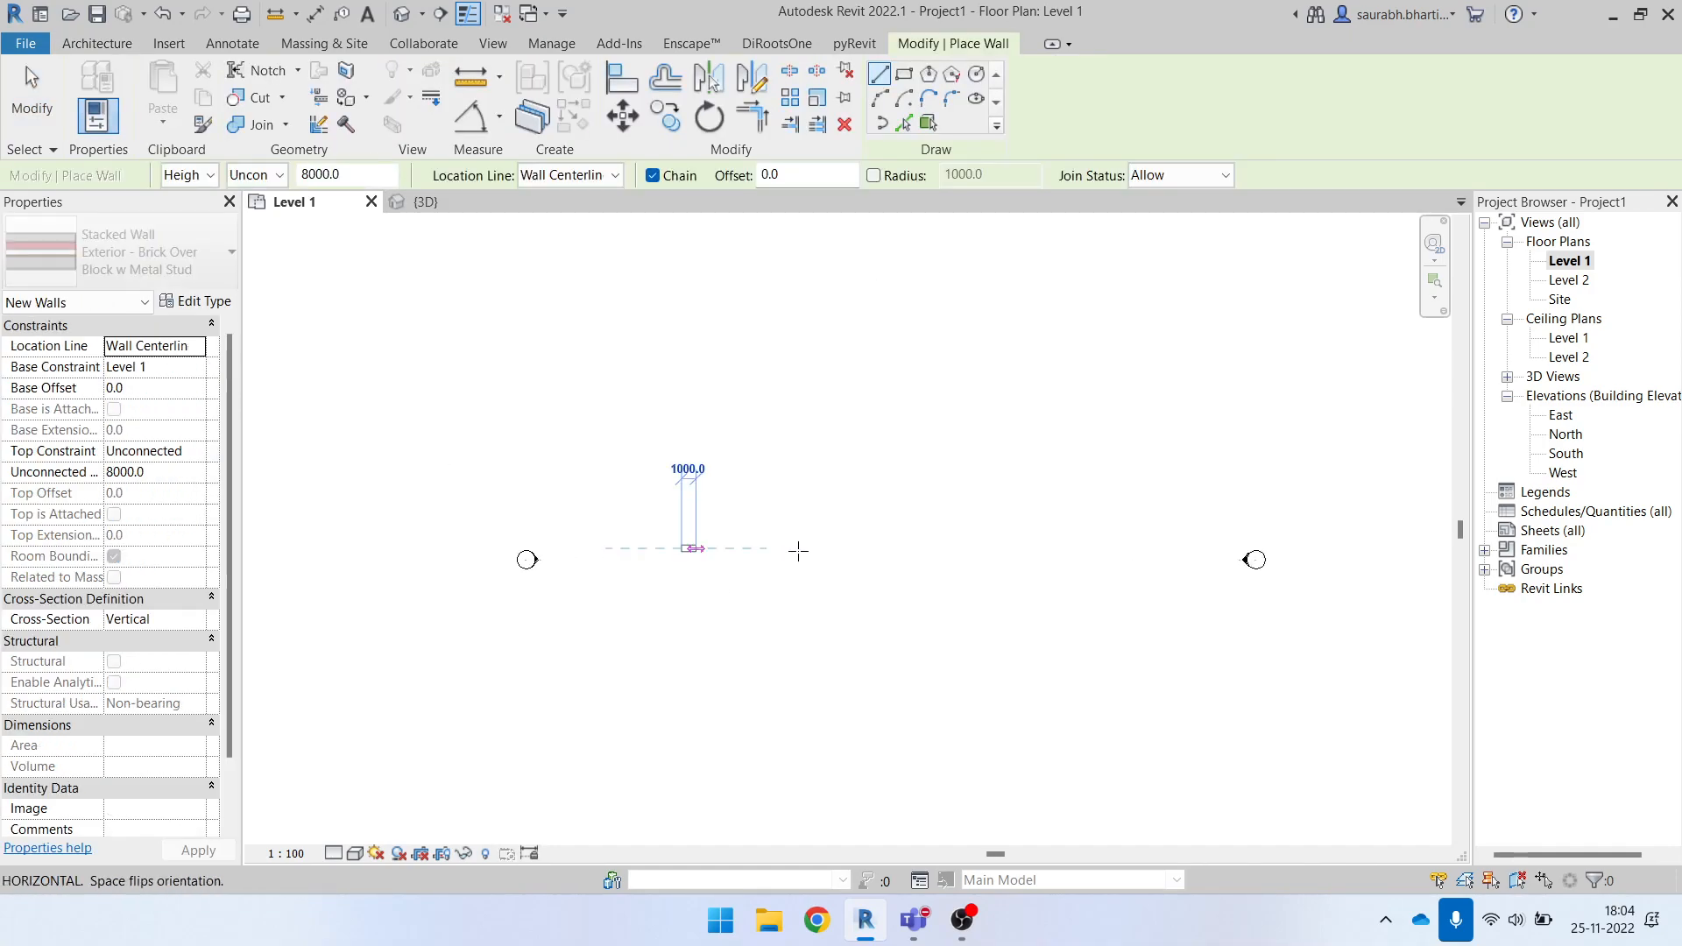
pyautogui.click(904, 549)
pyautogui.press('Escape')
pyautogui.click(402, 14)
pyautogui.scroll(-4, 766, 555)
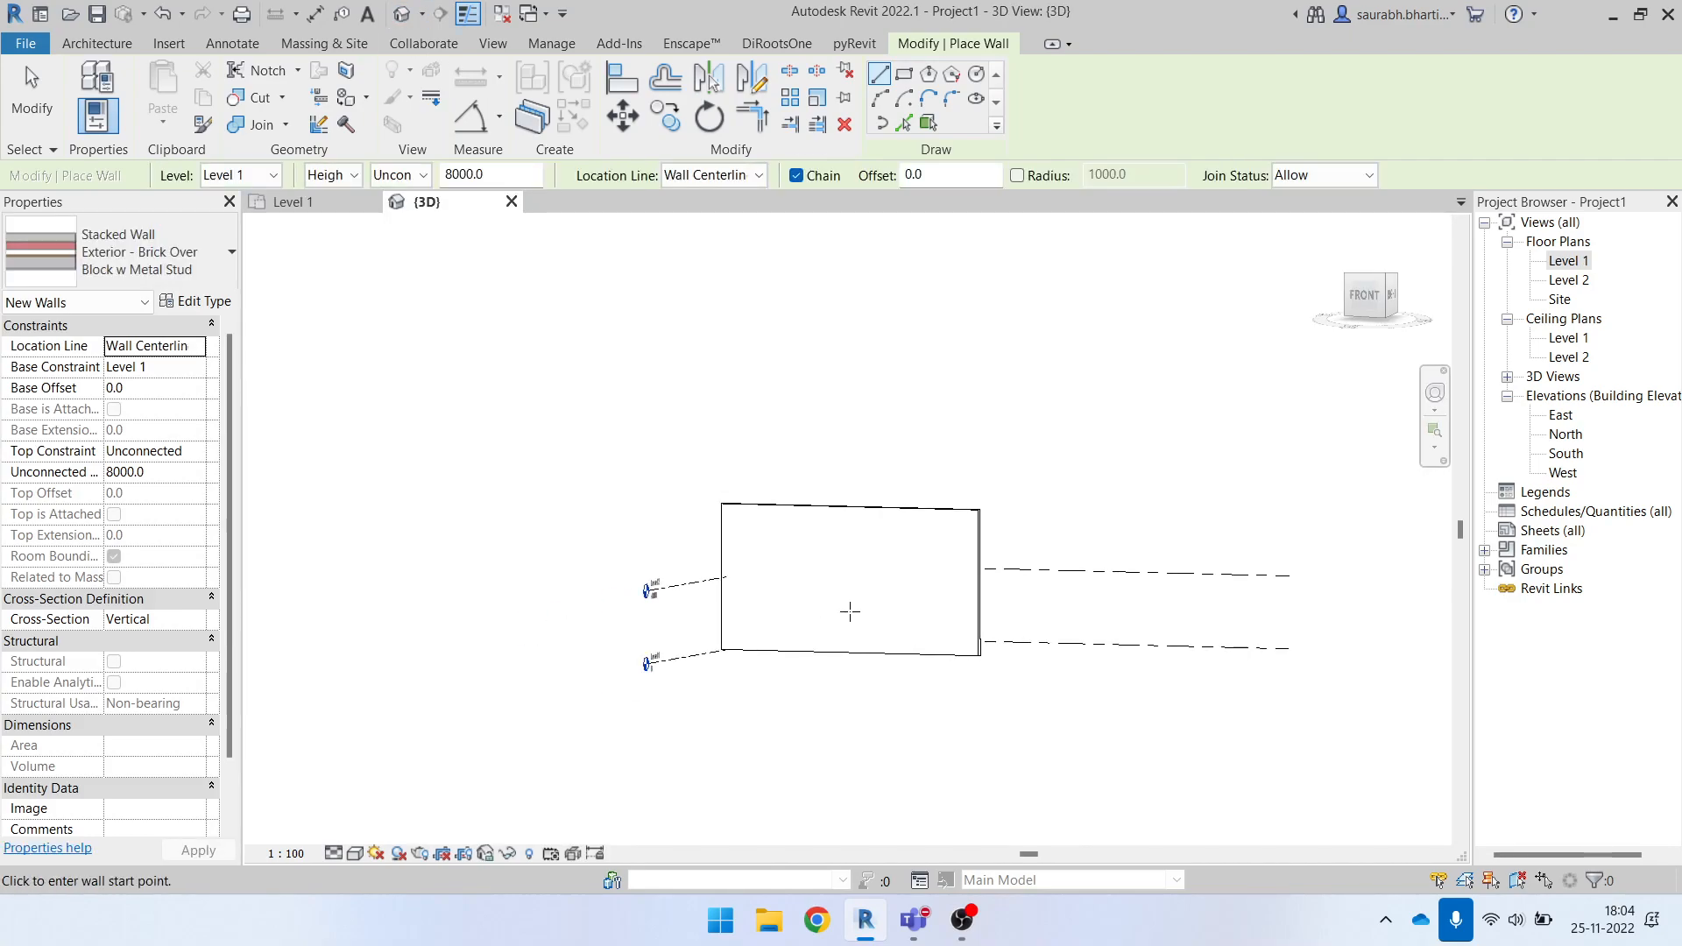
pyautogui.press('Escape')
# Turn the 3D view to the back of the stacked wall and open its profile for editing.
pyautogui.click(854, 552)
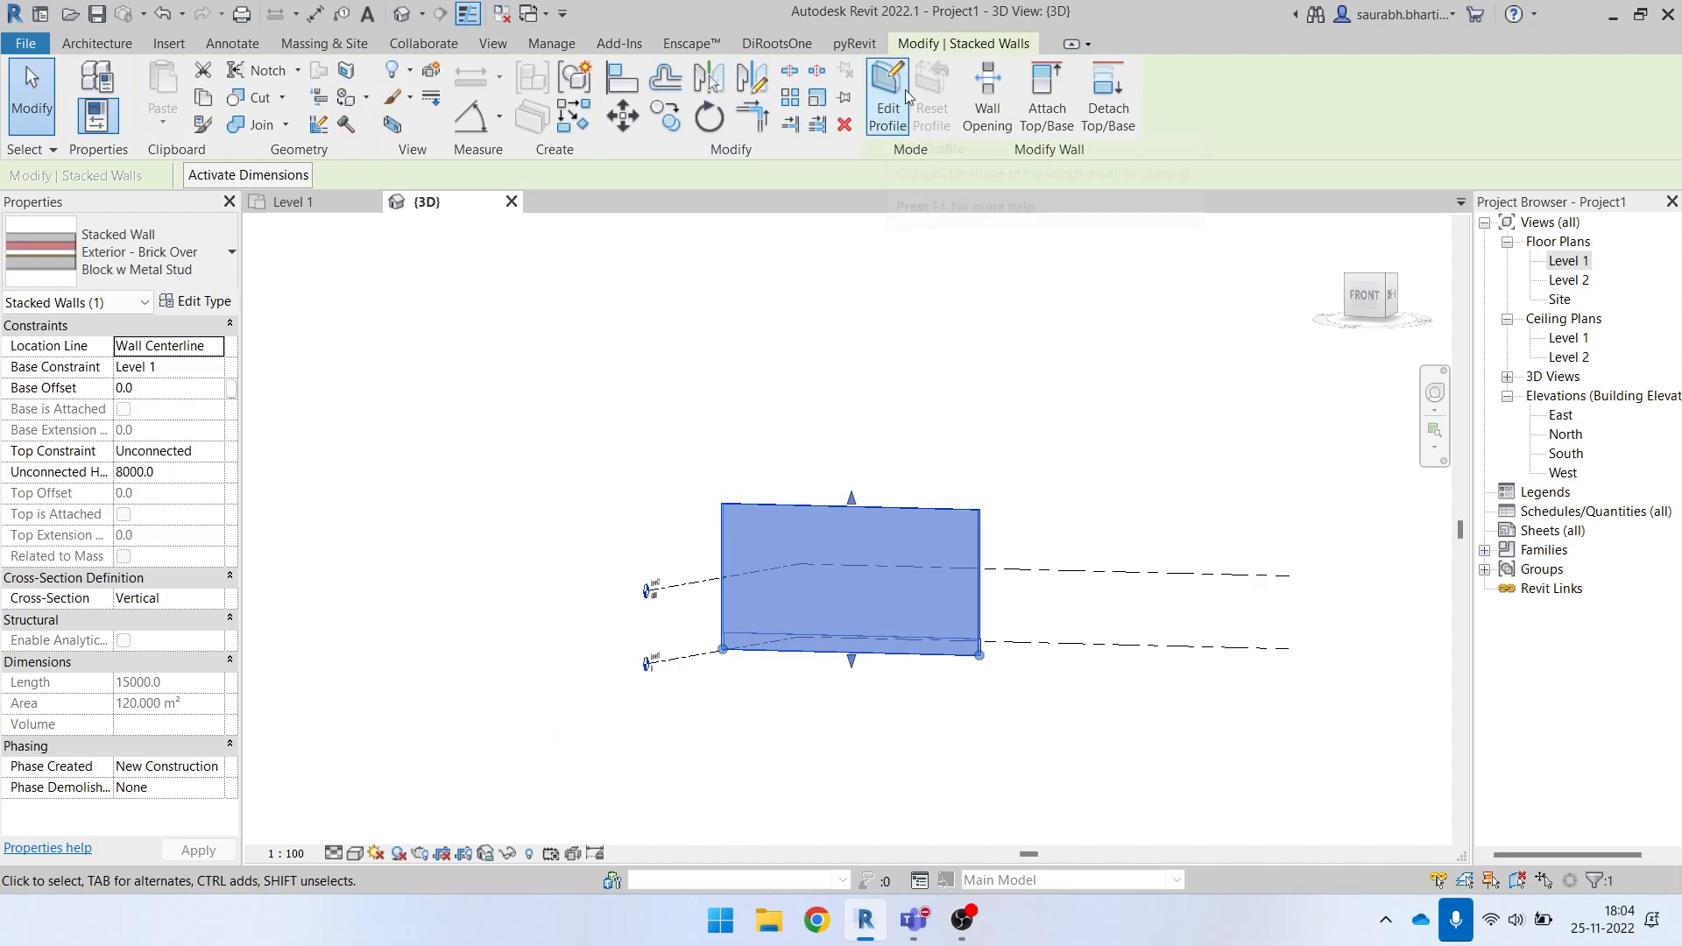
pyautogui.click(893, 398)
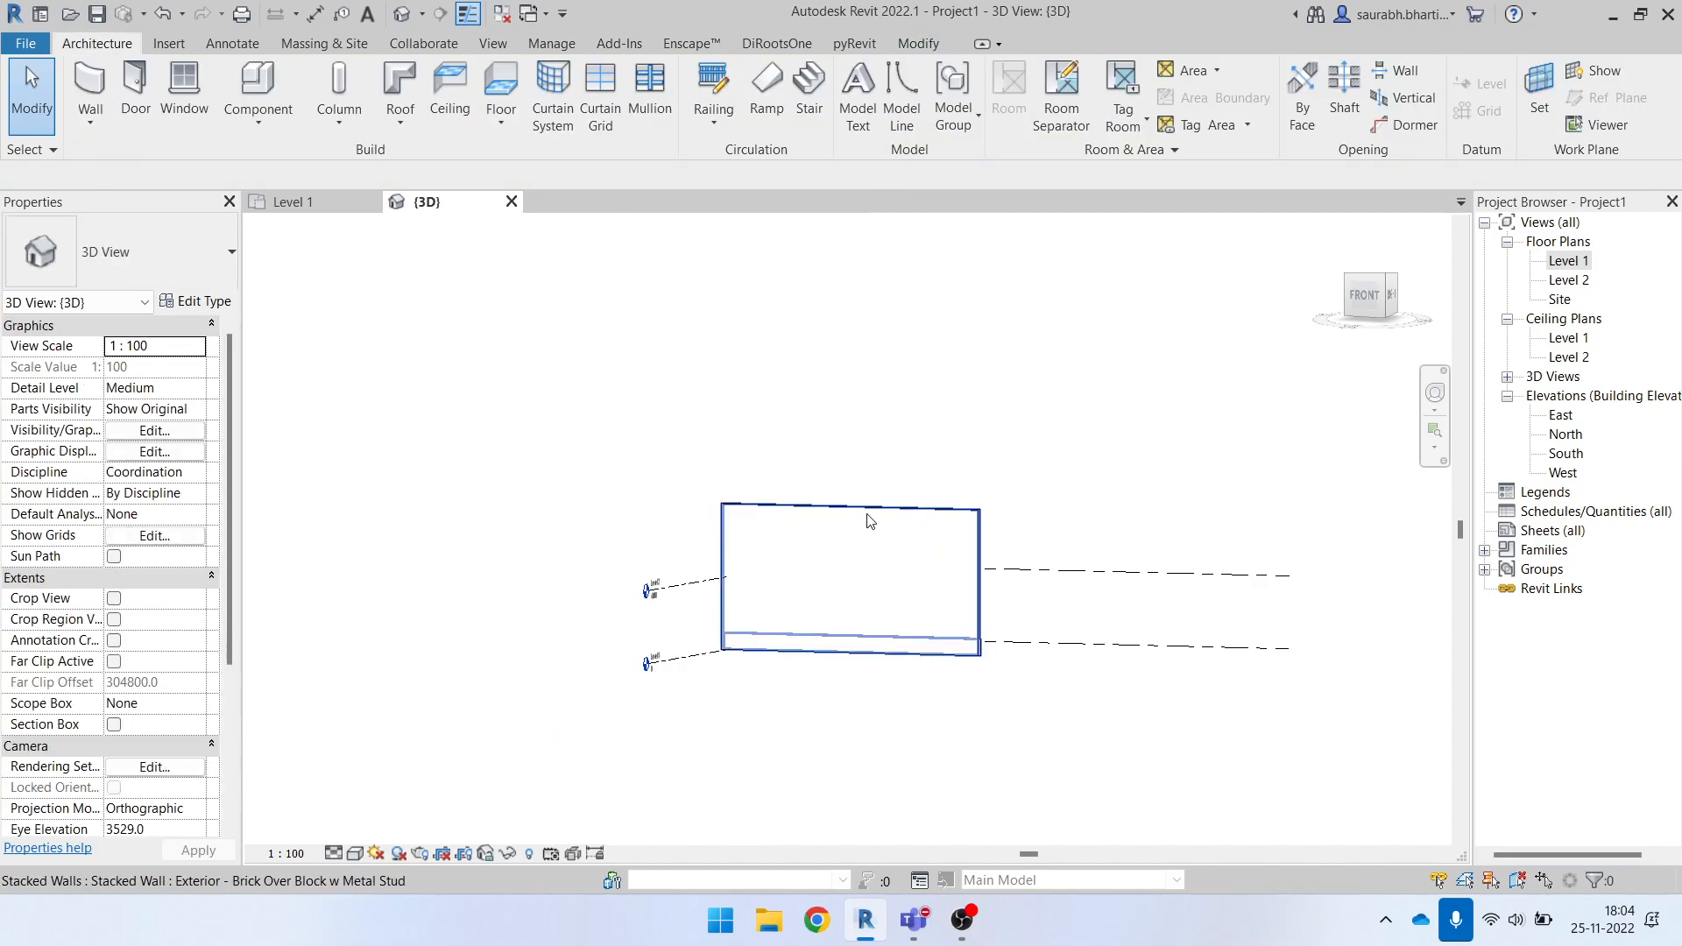
pyautogui.click(870, 521)
pyautogui.keyDown('shift'); pyautogui.moveTo(774, 503); pyautogui.dragTo(497, 559, button='middle'); pyautogui.keyUp('shift')
pyautogui.click(849, 482)
pyautogui.click(847, 525)
pyautogui.click(886, 97)
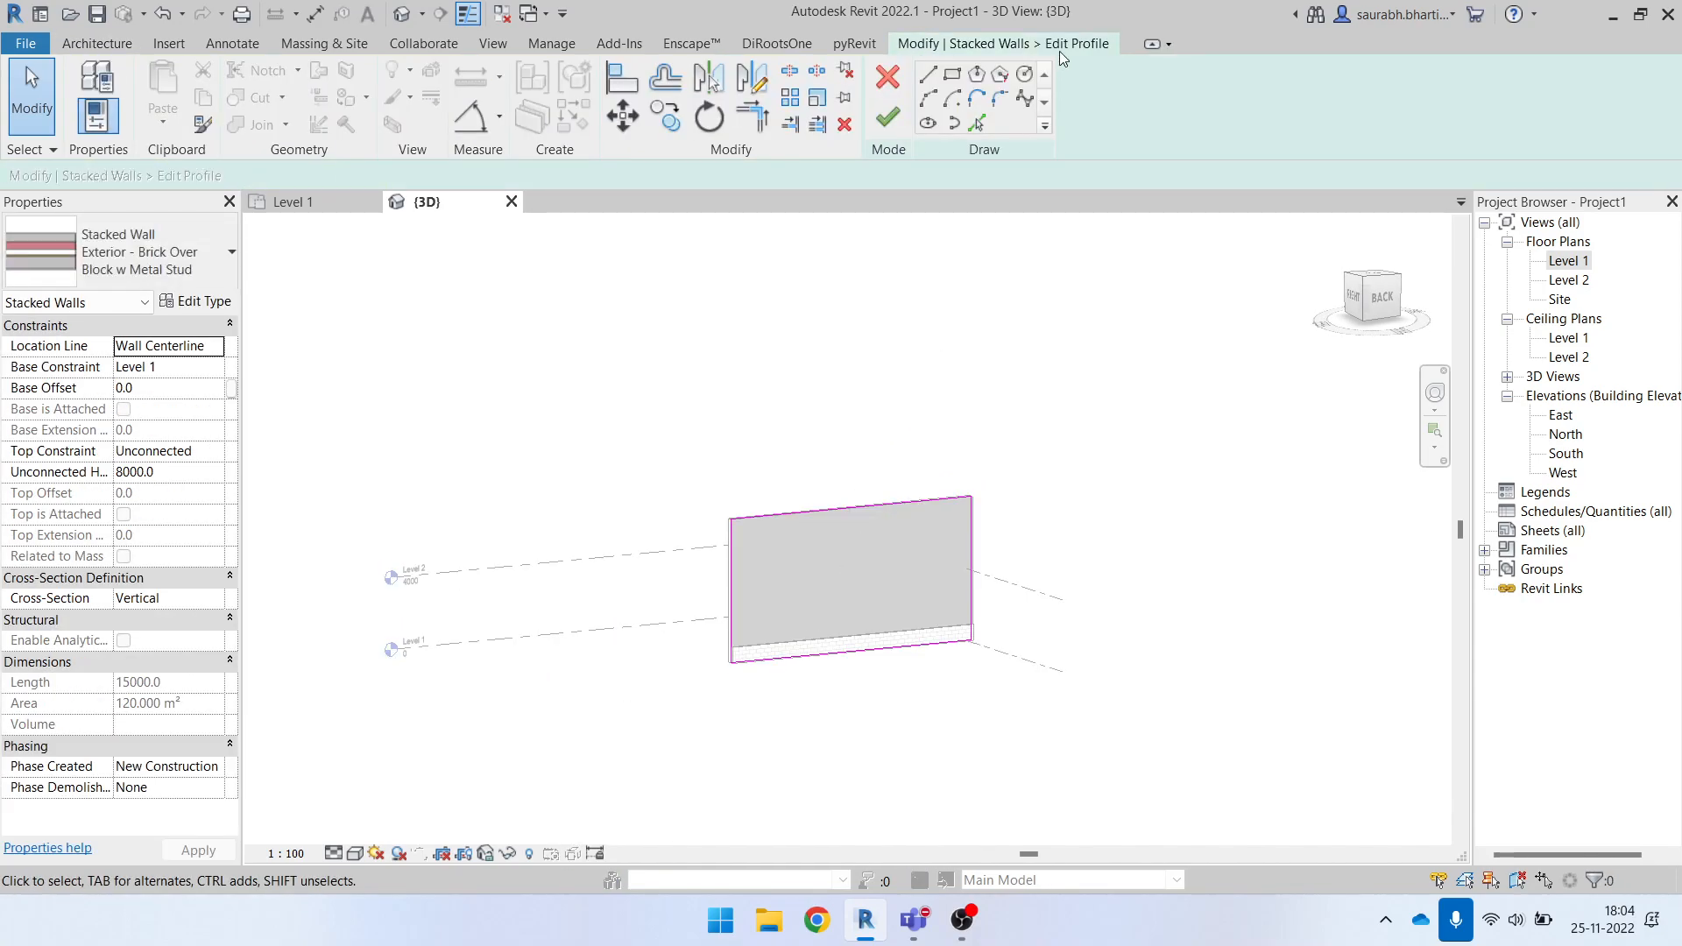
# Sketch a circle in the upper-left part of the stacked wall's profile as seen from the back.
pyautogui.scroll(3, 830, 578)
pyautogui.click(739, 561)
pyautogui.click(797, 588)
pyautogui.scroll(4, 731, 544)
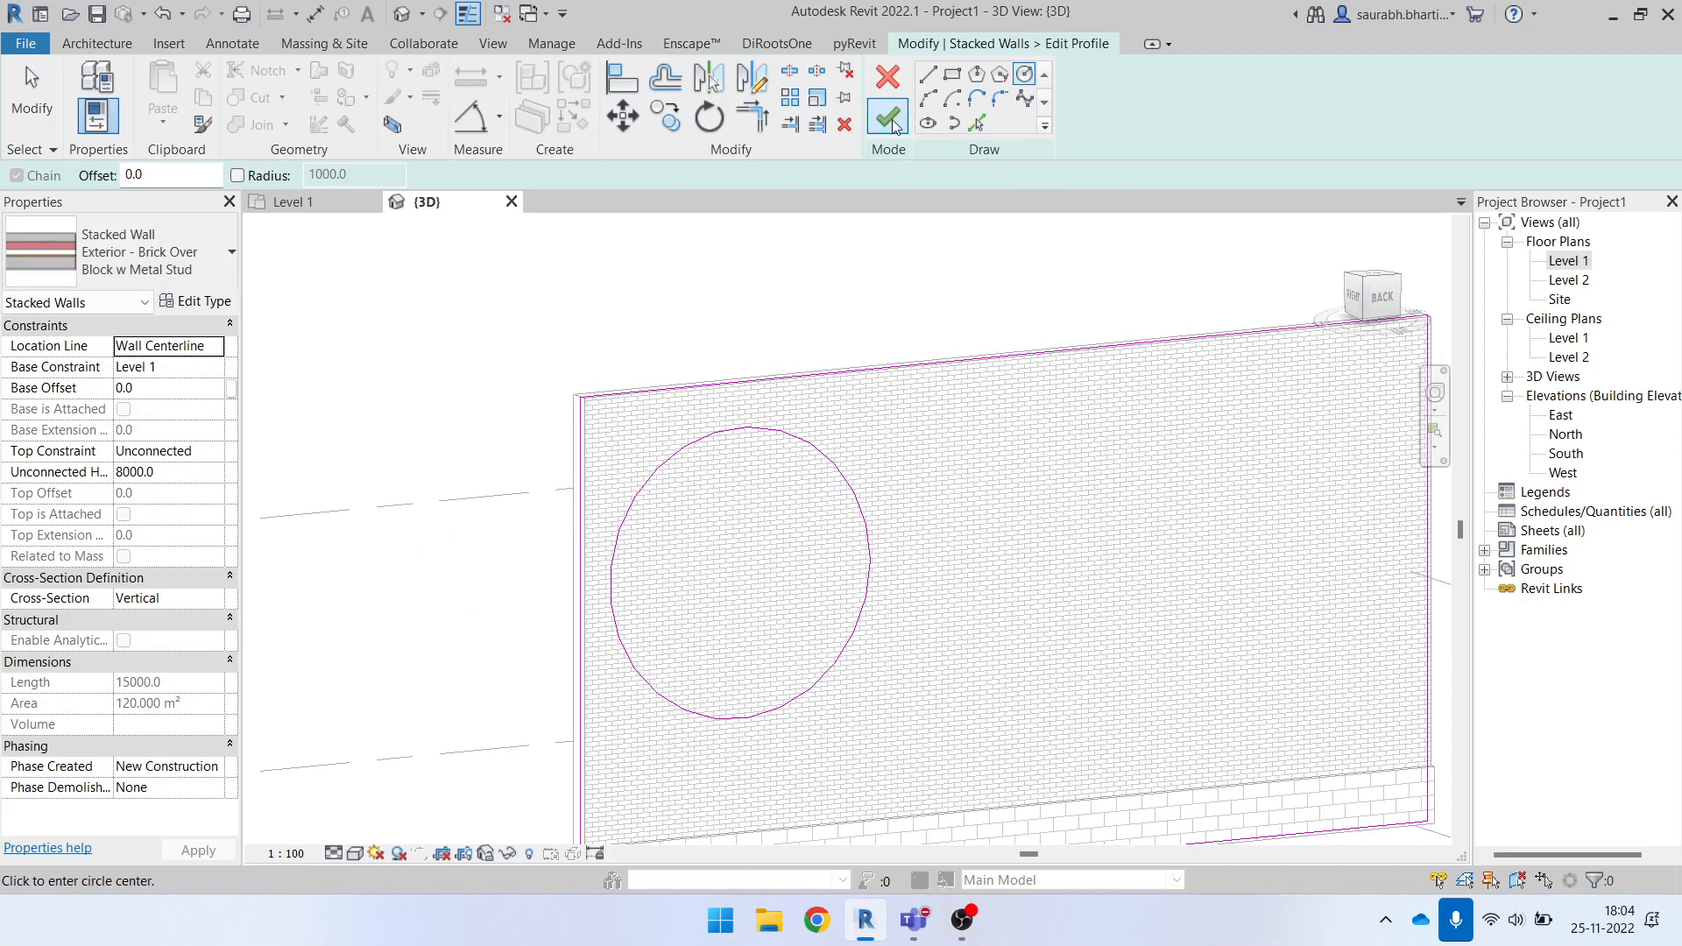
# Finish the circular opening in the stacked wall and reopen the wall's profile for editing.
pyautogui.click(888, 116)
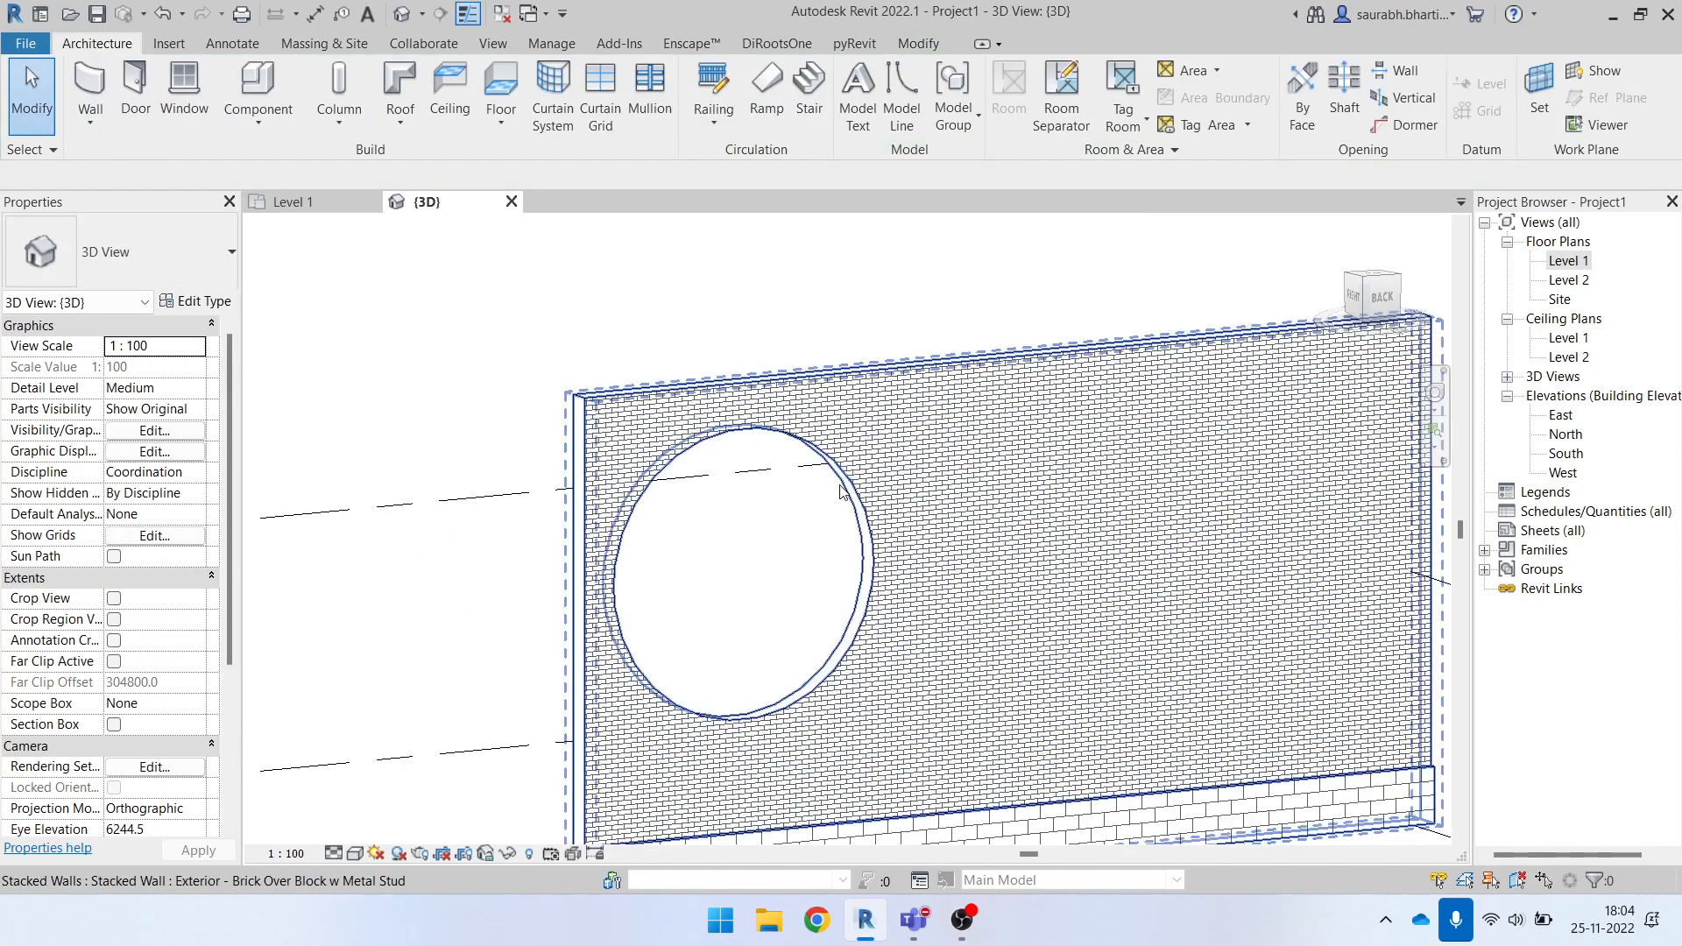
pyautogui.click(867, 526)
pyautogui.click(887, 107)
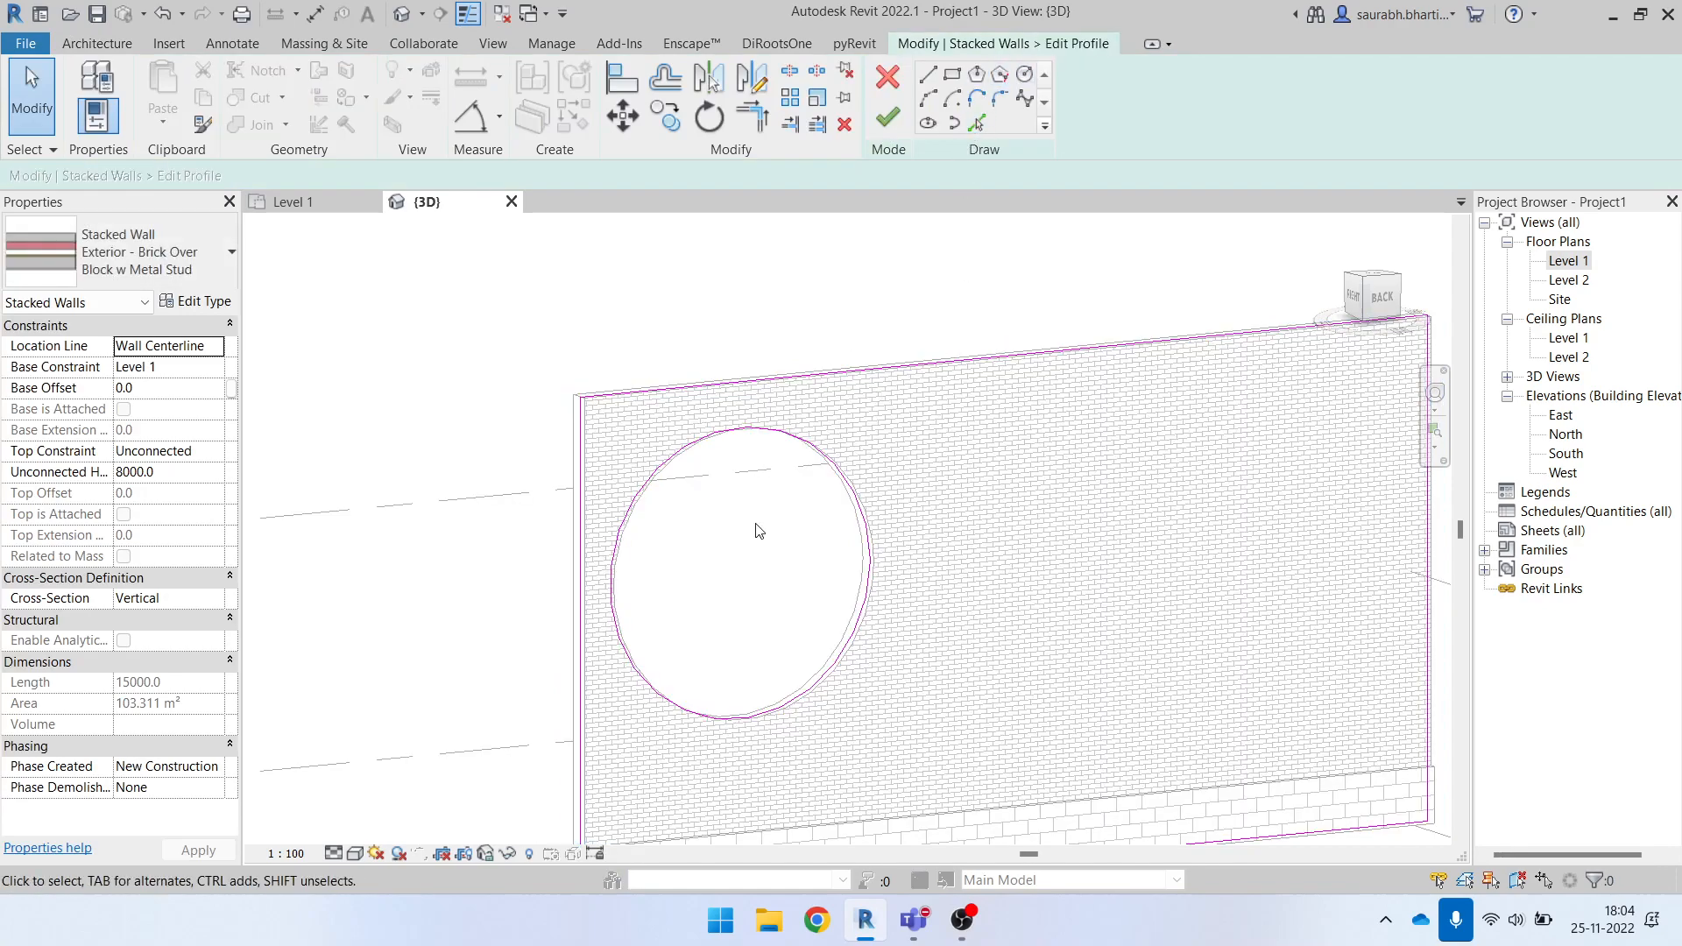
# Sketch a second, smaller circle overlapping the right part of the first circle and try to finish the profile.
pyautogui.scroll(-1, 371, 435)
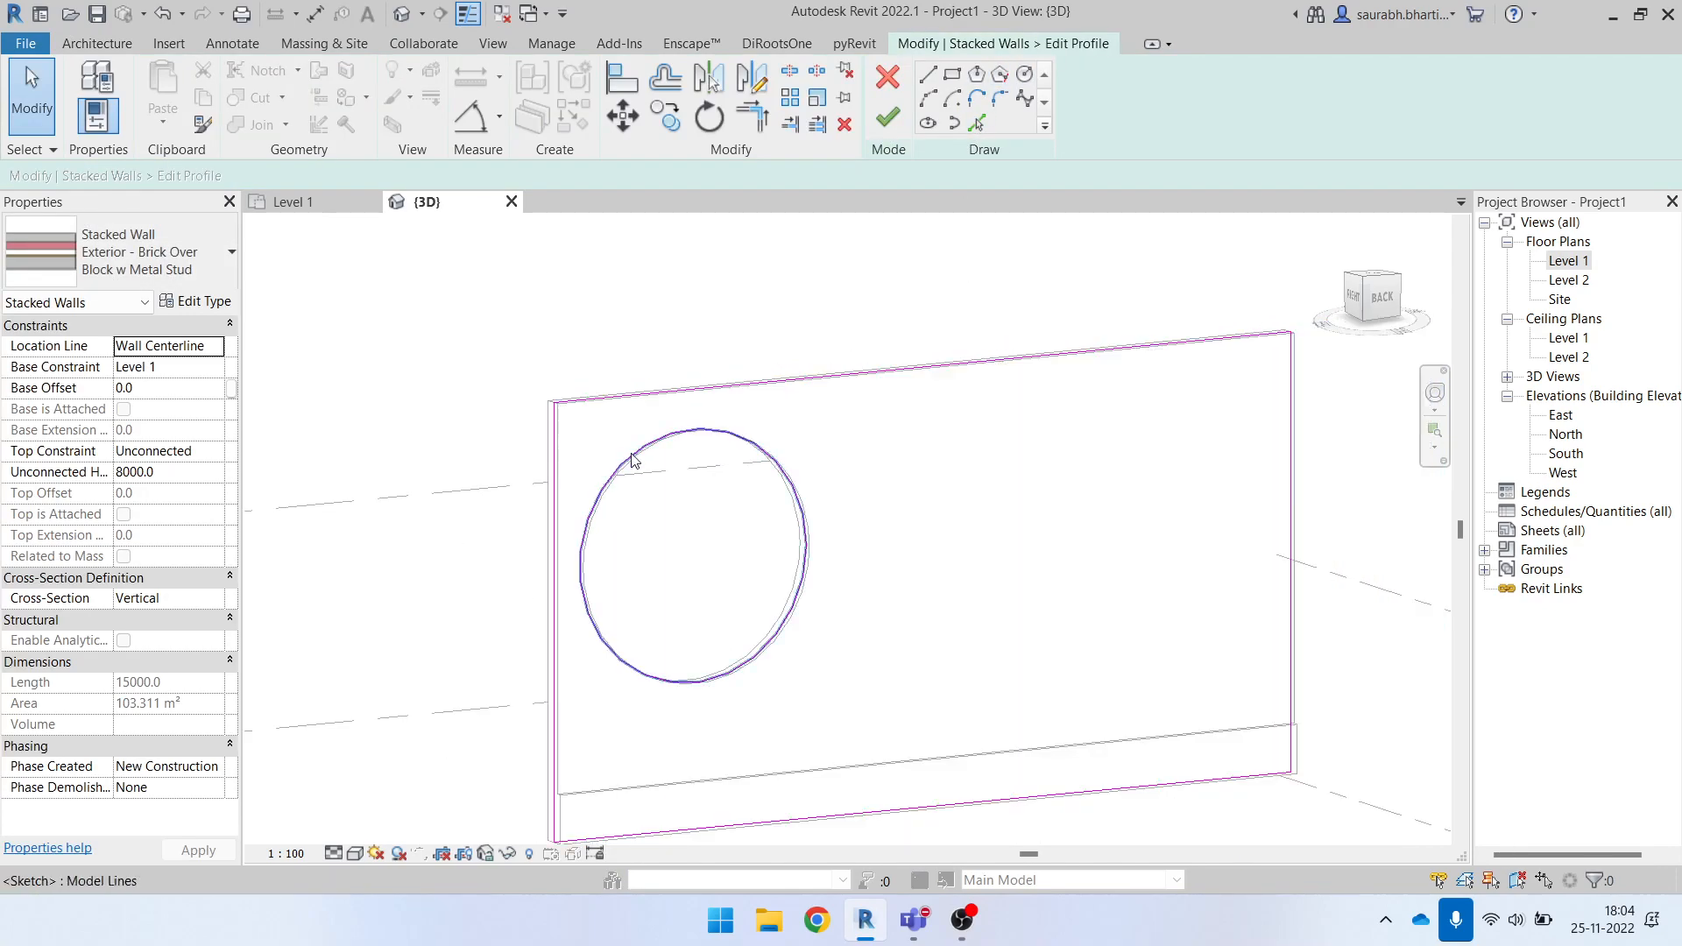
pyautogui.click(1025, 74)
pyautogui.click(794, 536)
pyautogui.click(873, 594)
pyautogui.press('Escape')
pyautogui.press('Escape')
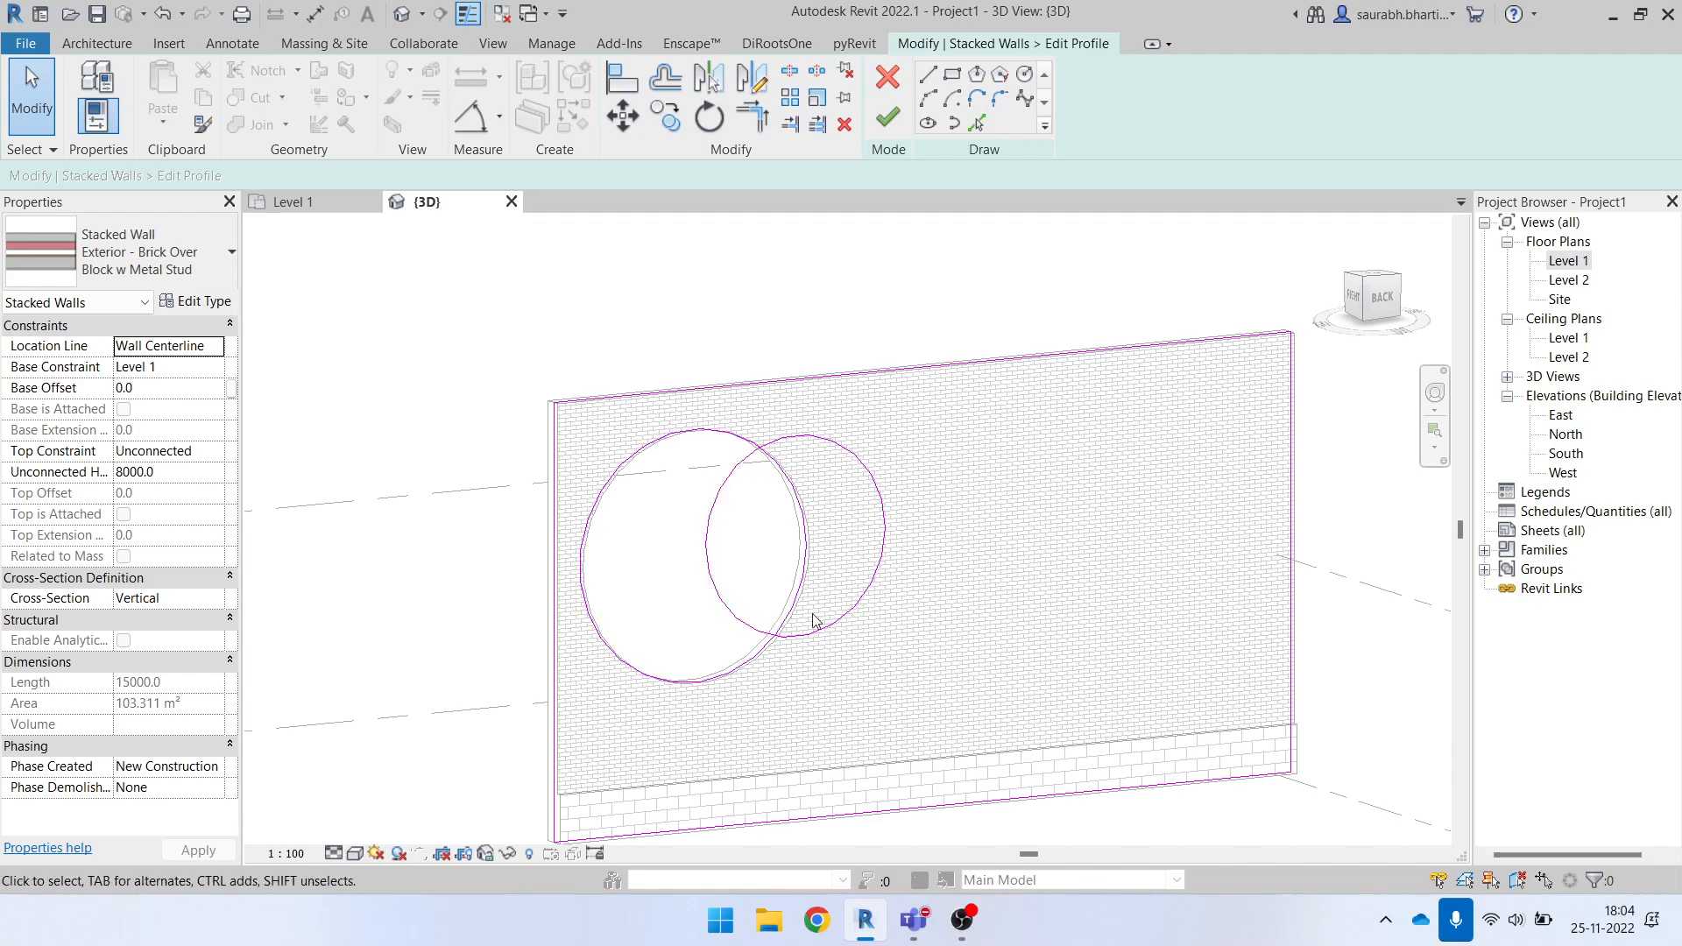
pyautogui.click(889, 118)
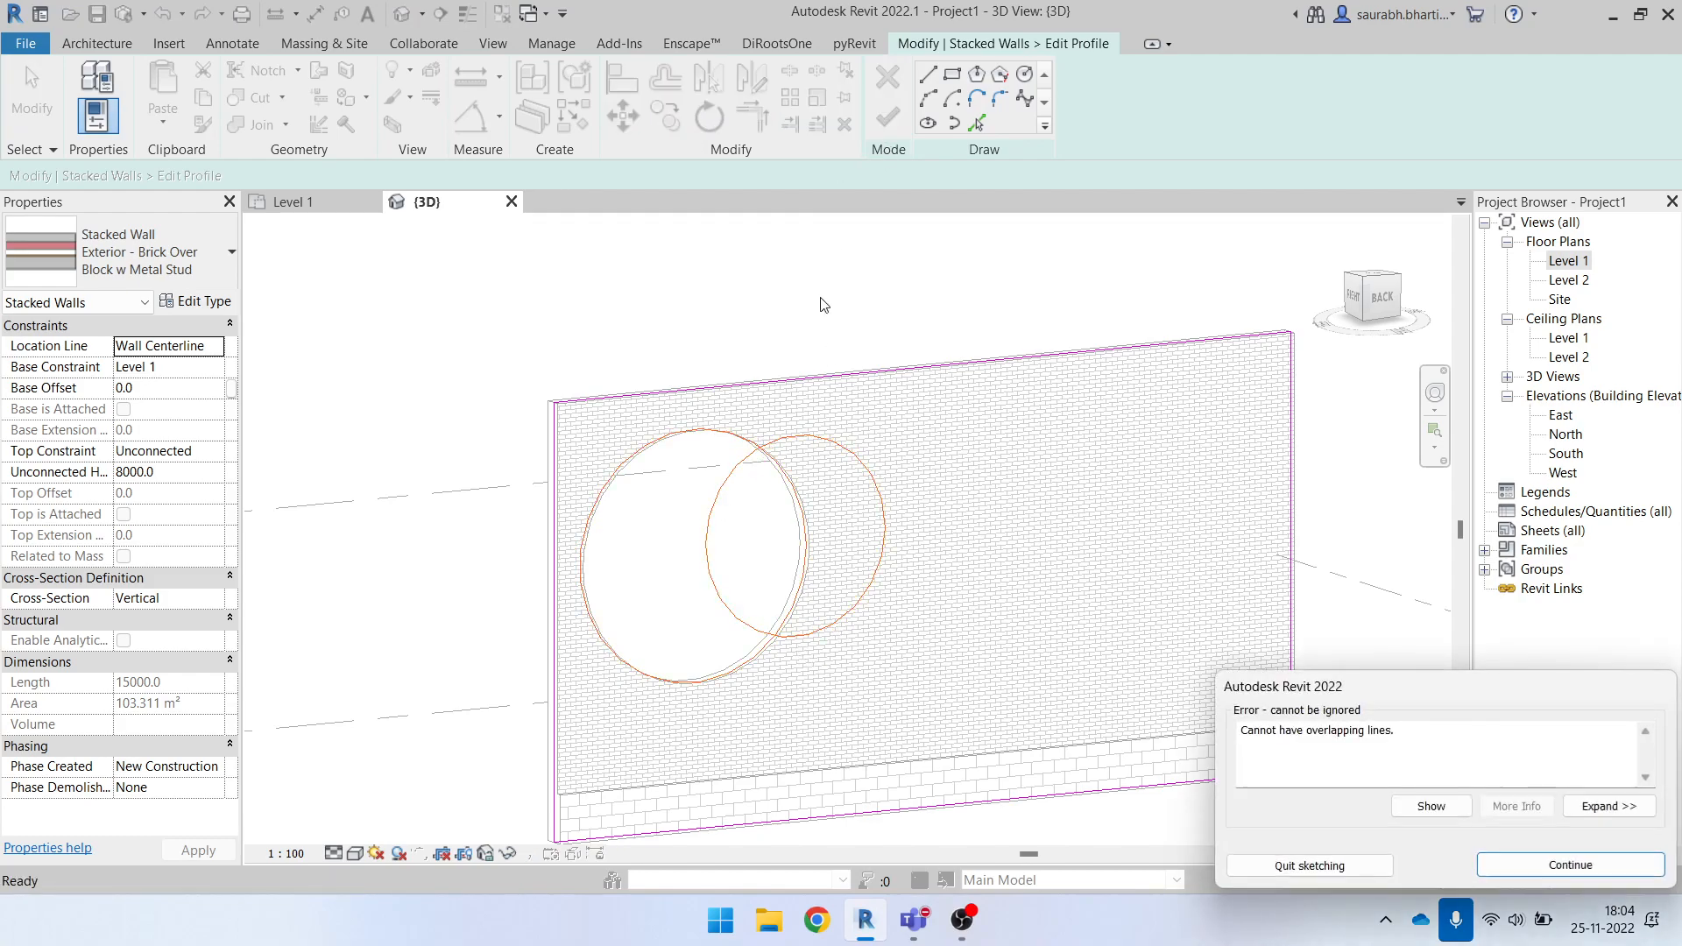
pyautogui.press('Return')
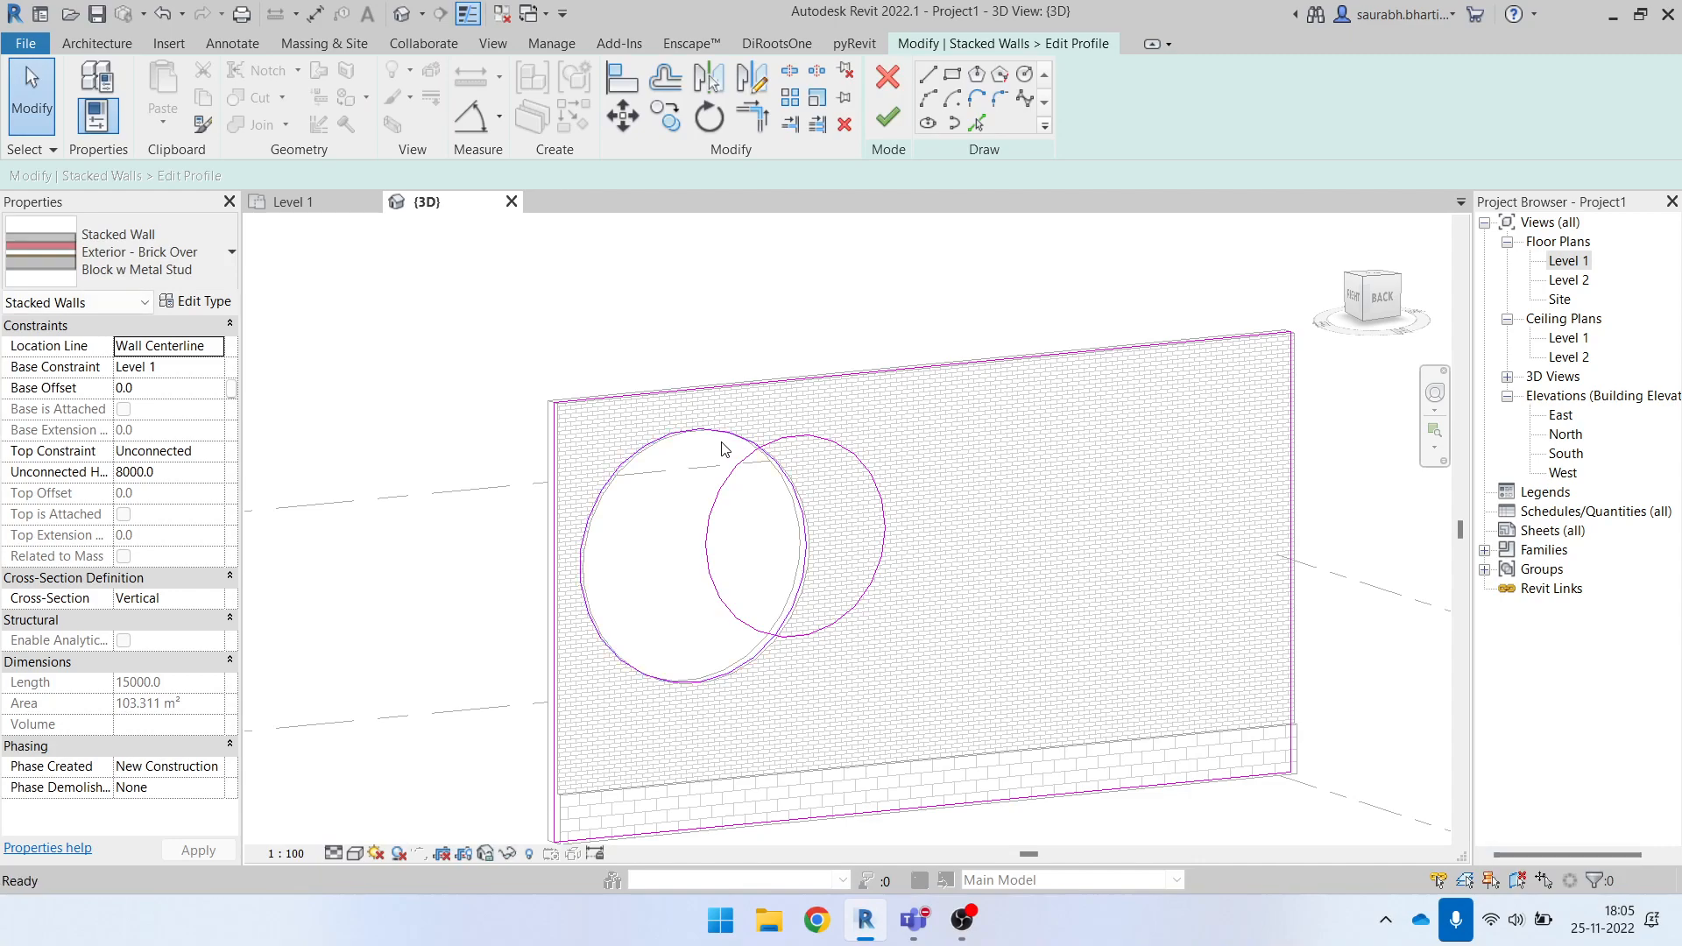
# Trim the two overlapping circles to each other at their upper intersection, keeping the outer arcs.
pyautogui.press('tr')
pyautogui.press('Escape')
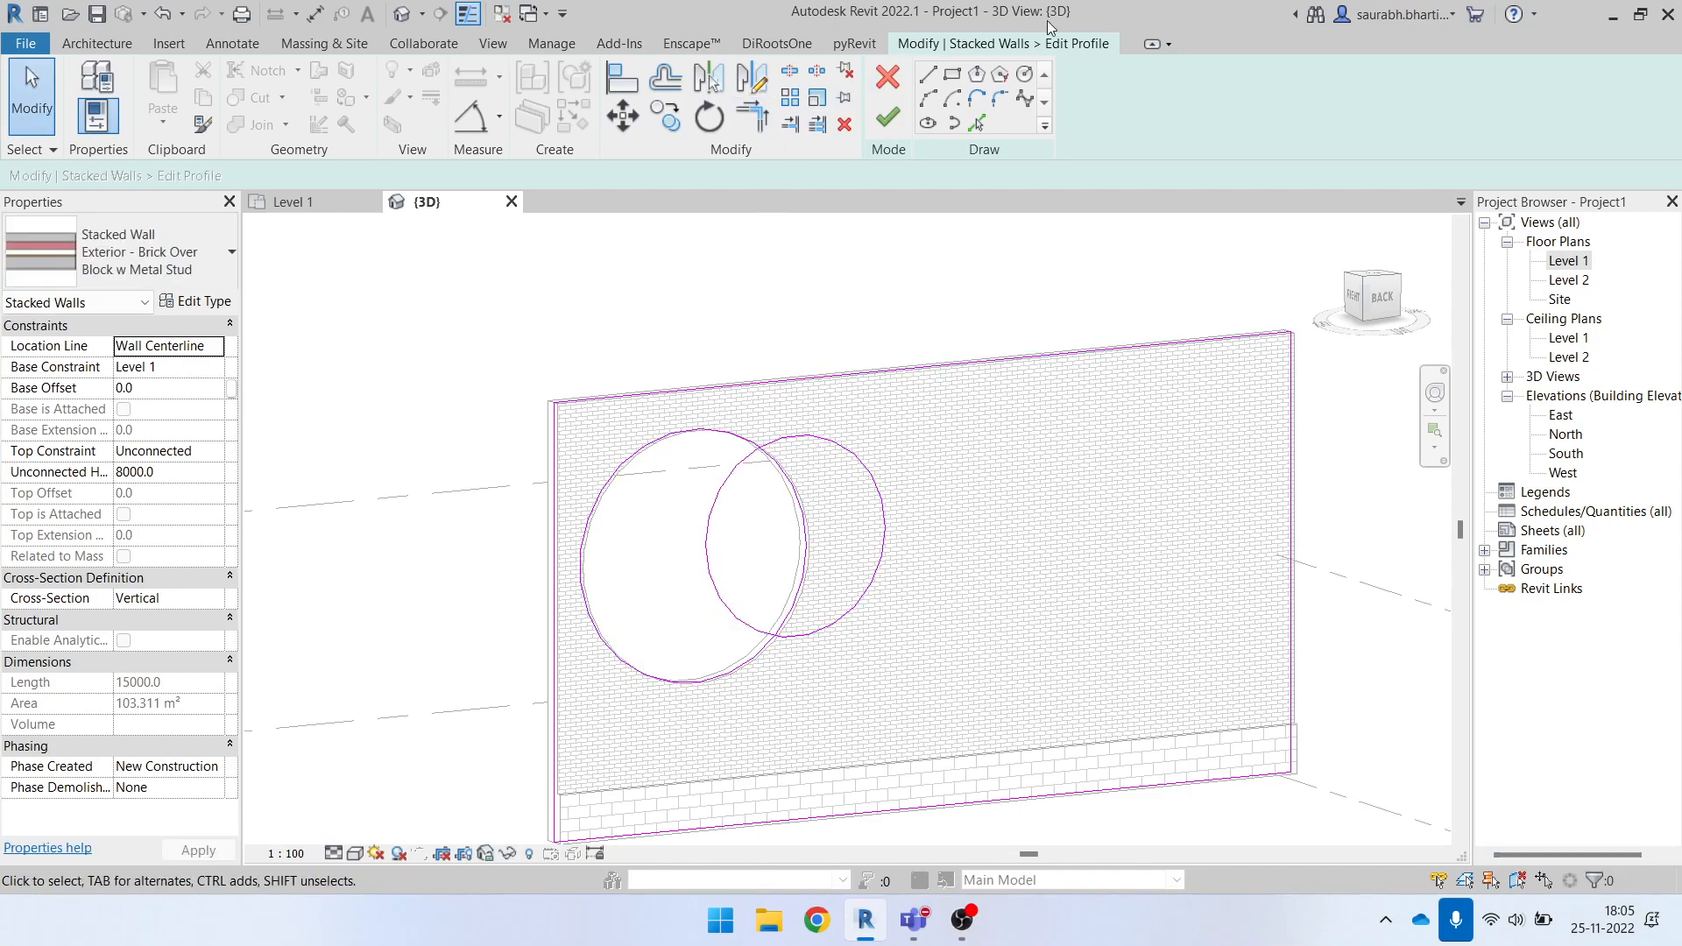
pyautogui.click(789, 71)
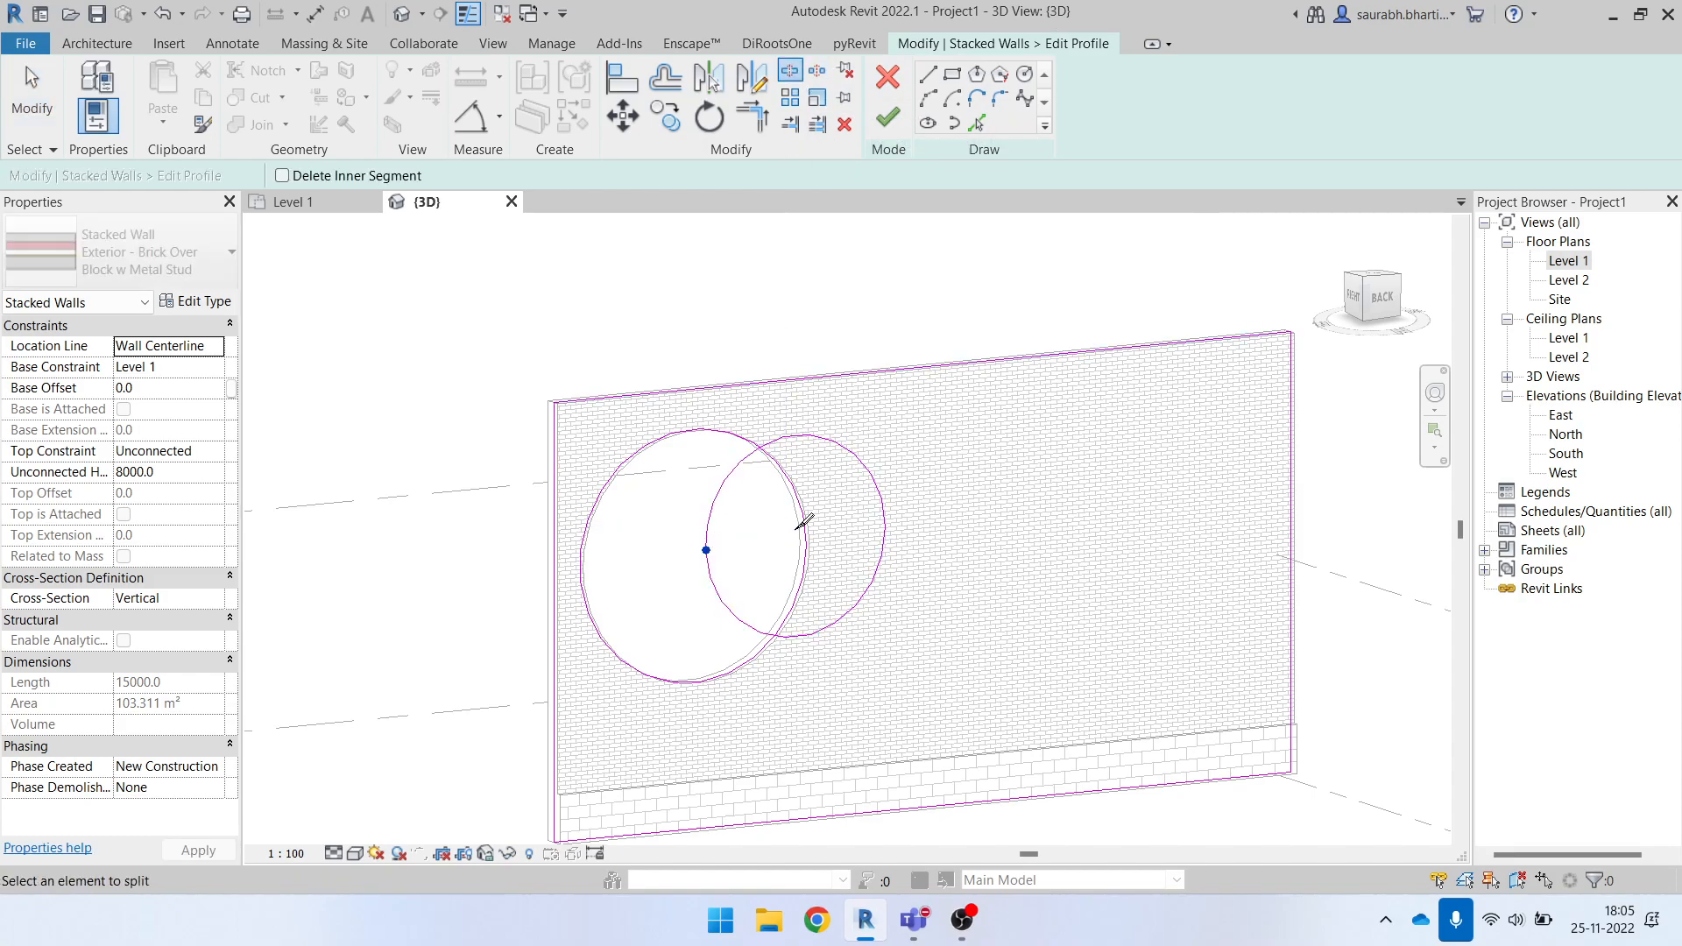
pyautogui.press('t')
pyautogui.press('r')
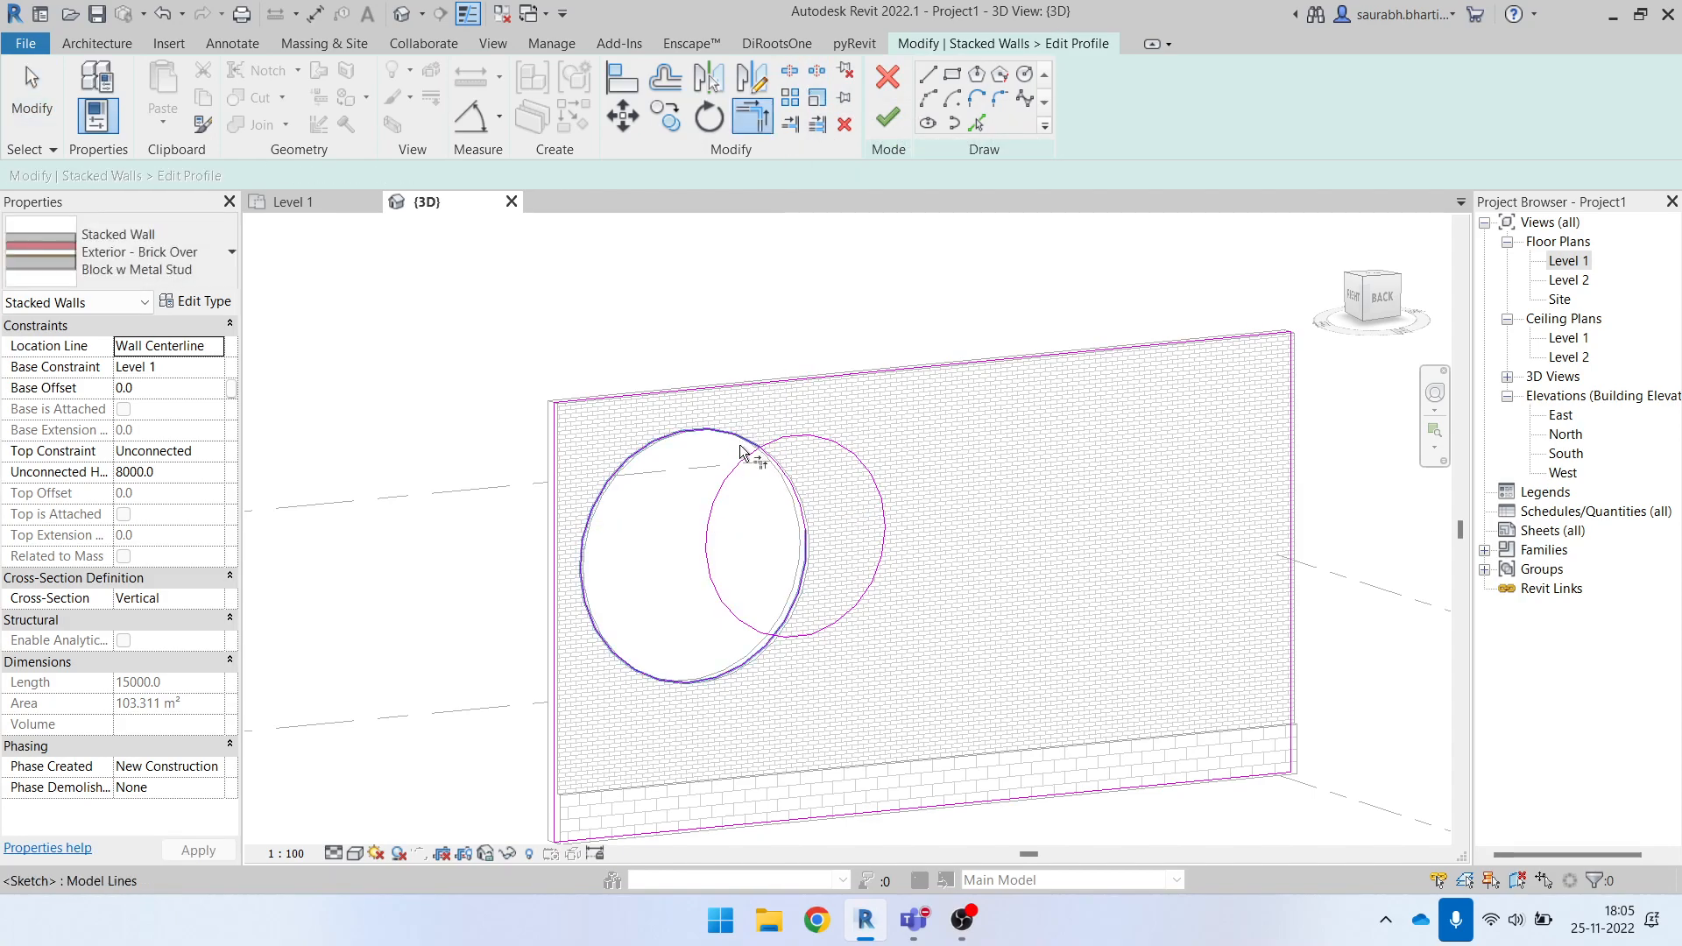
pyautogui.press('Escape')
pyautogui.scroll(4, 754, 469)
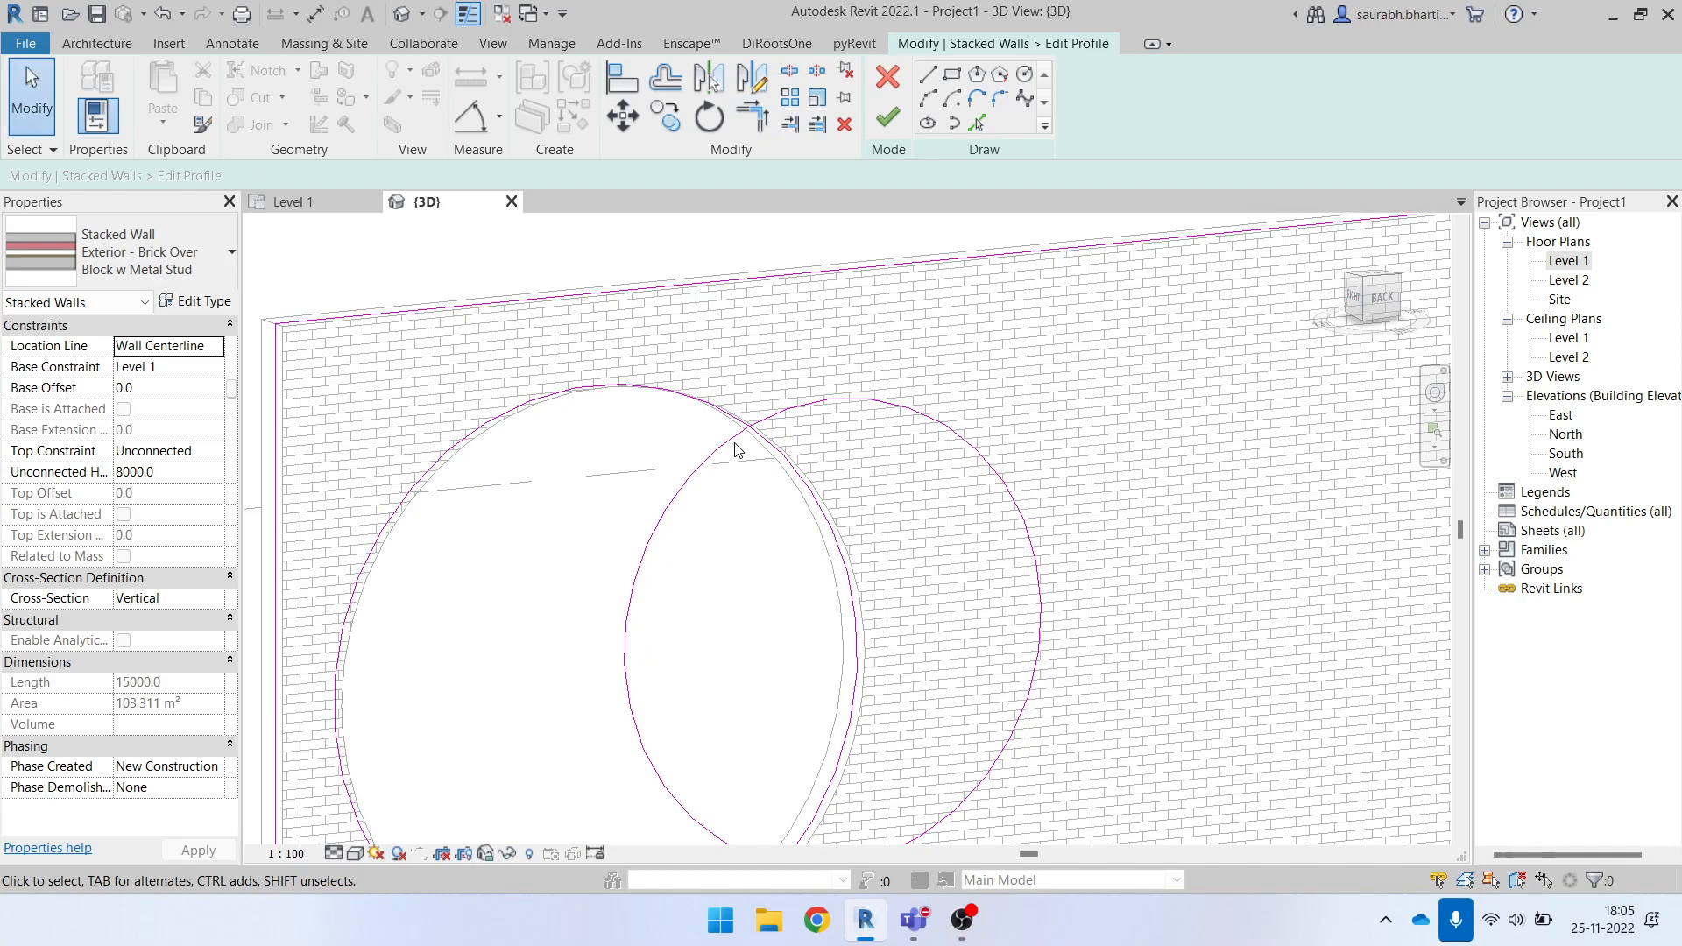
pyautogui.click(665, 526)
pyautogui.press('Delete')
pyautogui.click(811, 487)
pyautogui.press('Delete')
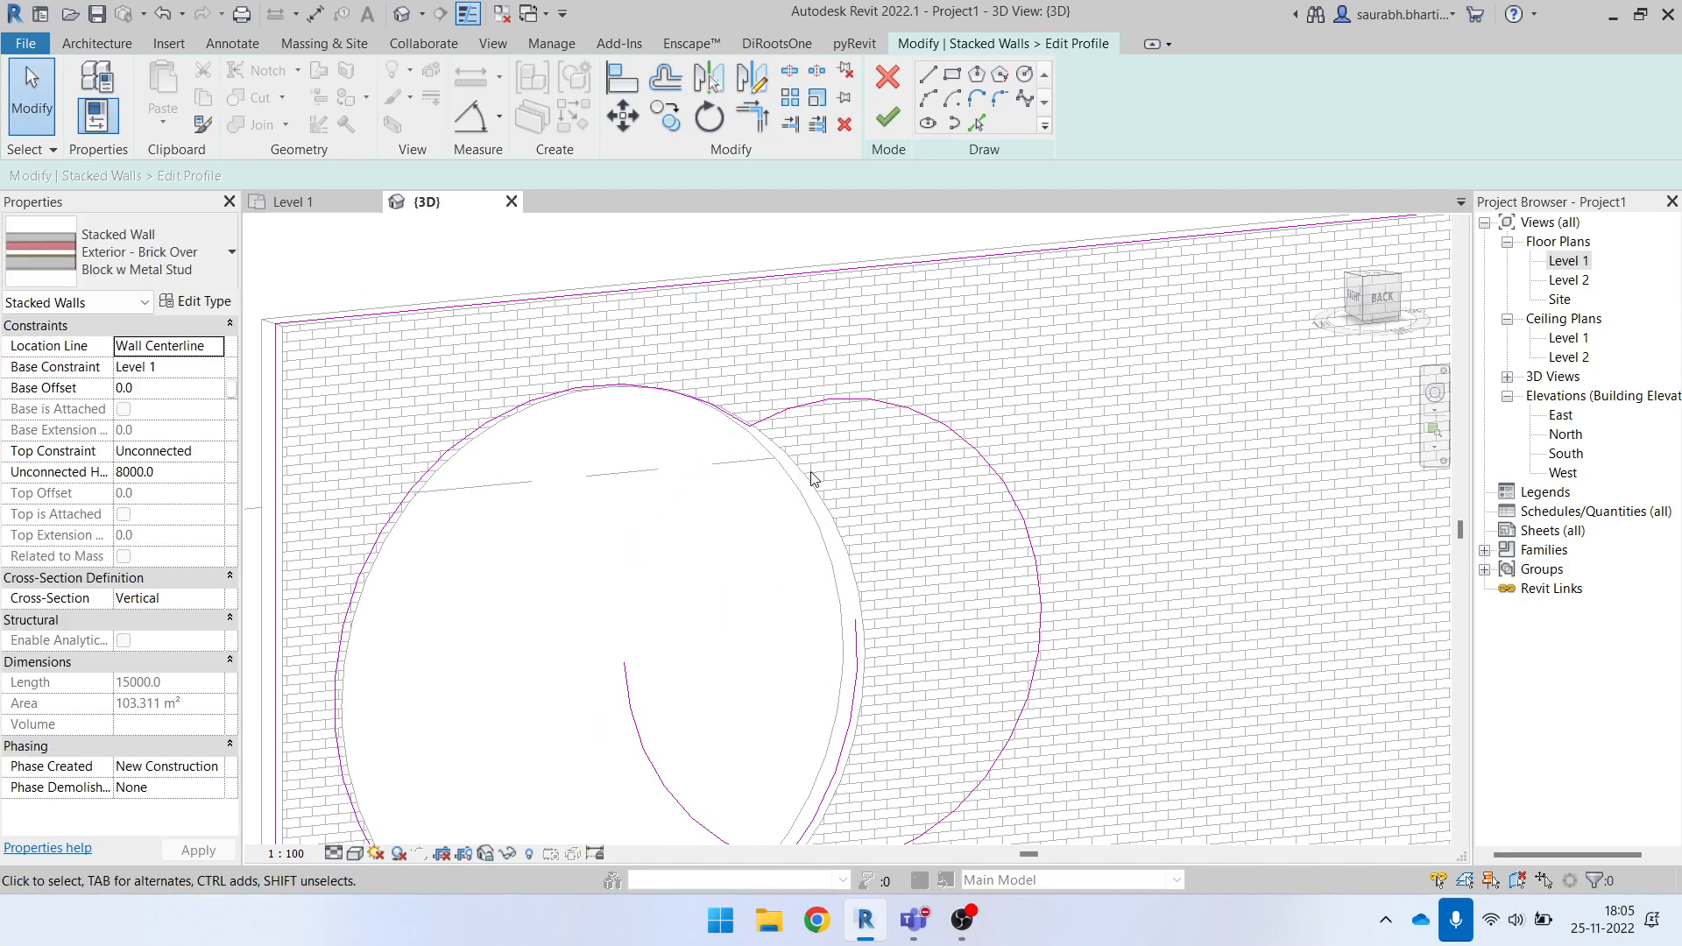
# Trim the circles at their lower intersection into one merged outline and finish the stacked wall's profile.
pyautogui.scroll(-1, 811, 487)
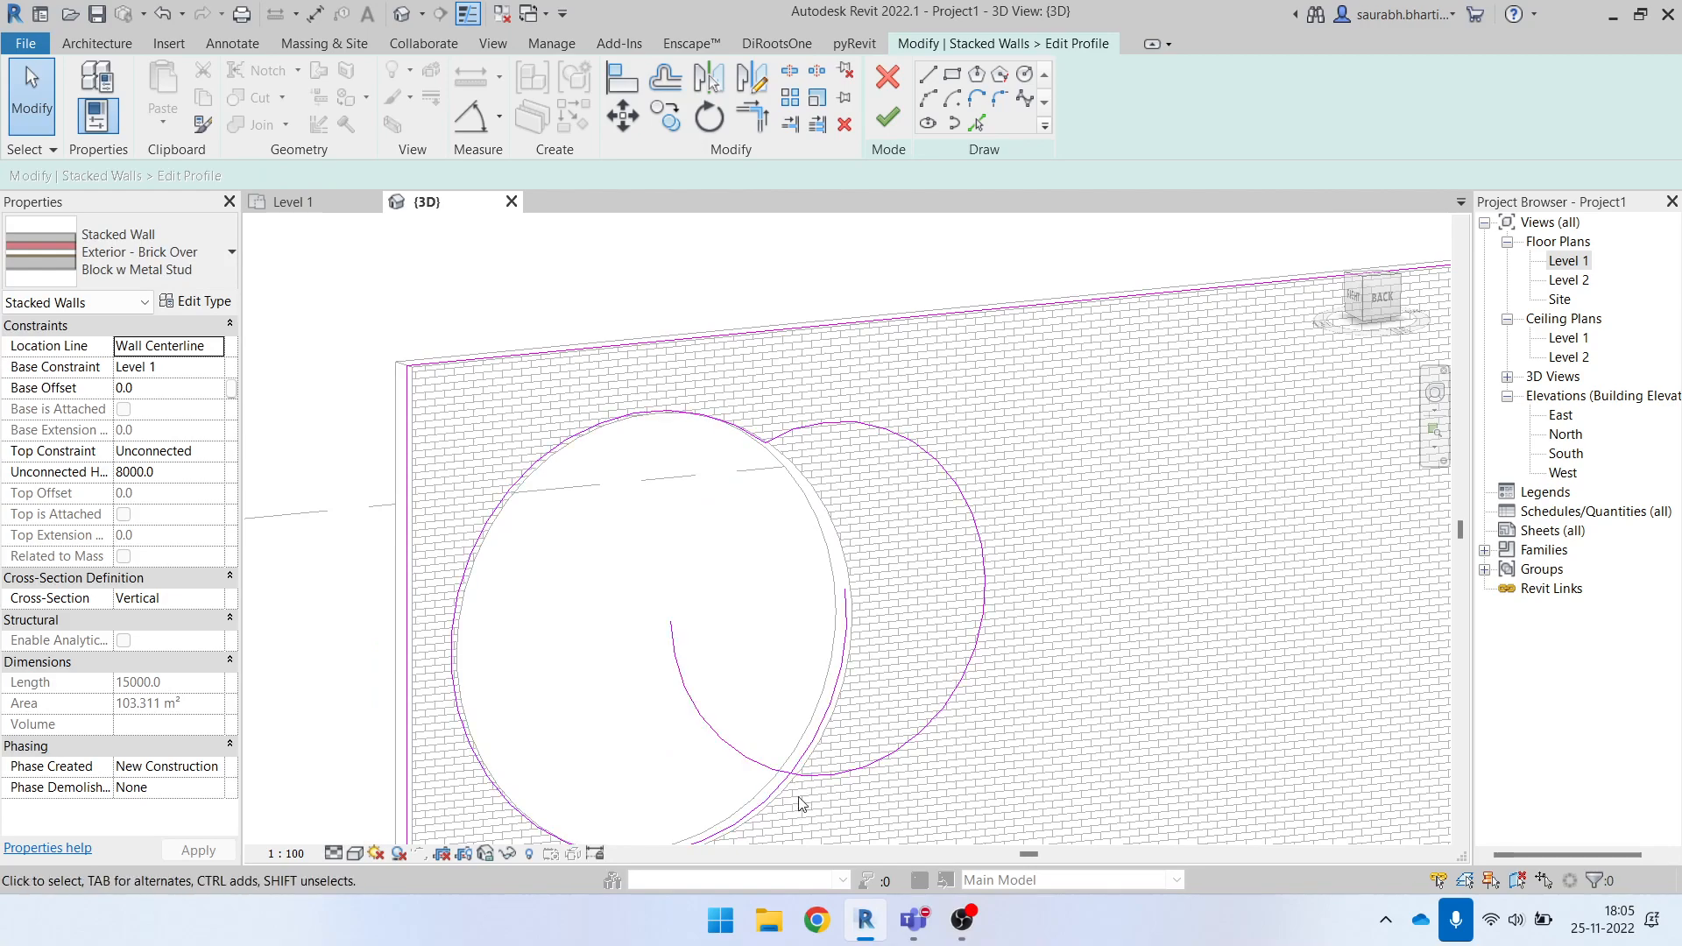
pyautogui.scroll(1, 789, 796)
pyautogui.click(774, 785)
pyautogui.click(833, 770)
pyautogui.scroll(-2, 825, 749)
pyautogui.press('Escape')
pyautogui.click(888, 117)
pyautogui.scroll(-2, 970, 619)
pyautogui.press('Escape')
pyautogui.keyDown('shift'); pyautogui.moveTo(969, 619); pyautogui.dragTo(806, 686, button='middle'); pyautogui.keyUp('shift')
# Delete the stacked wall with the merged double-circle opening from the 3D view.
pyautogui.click(867, 603)
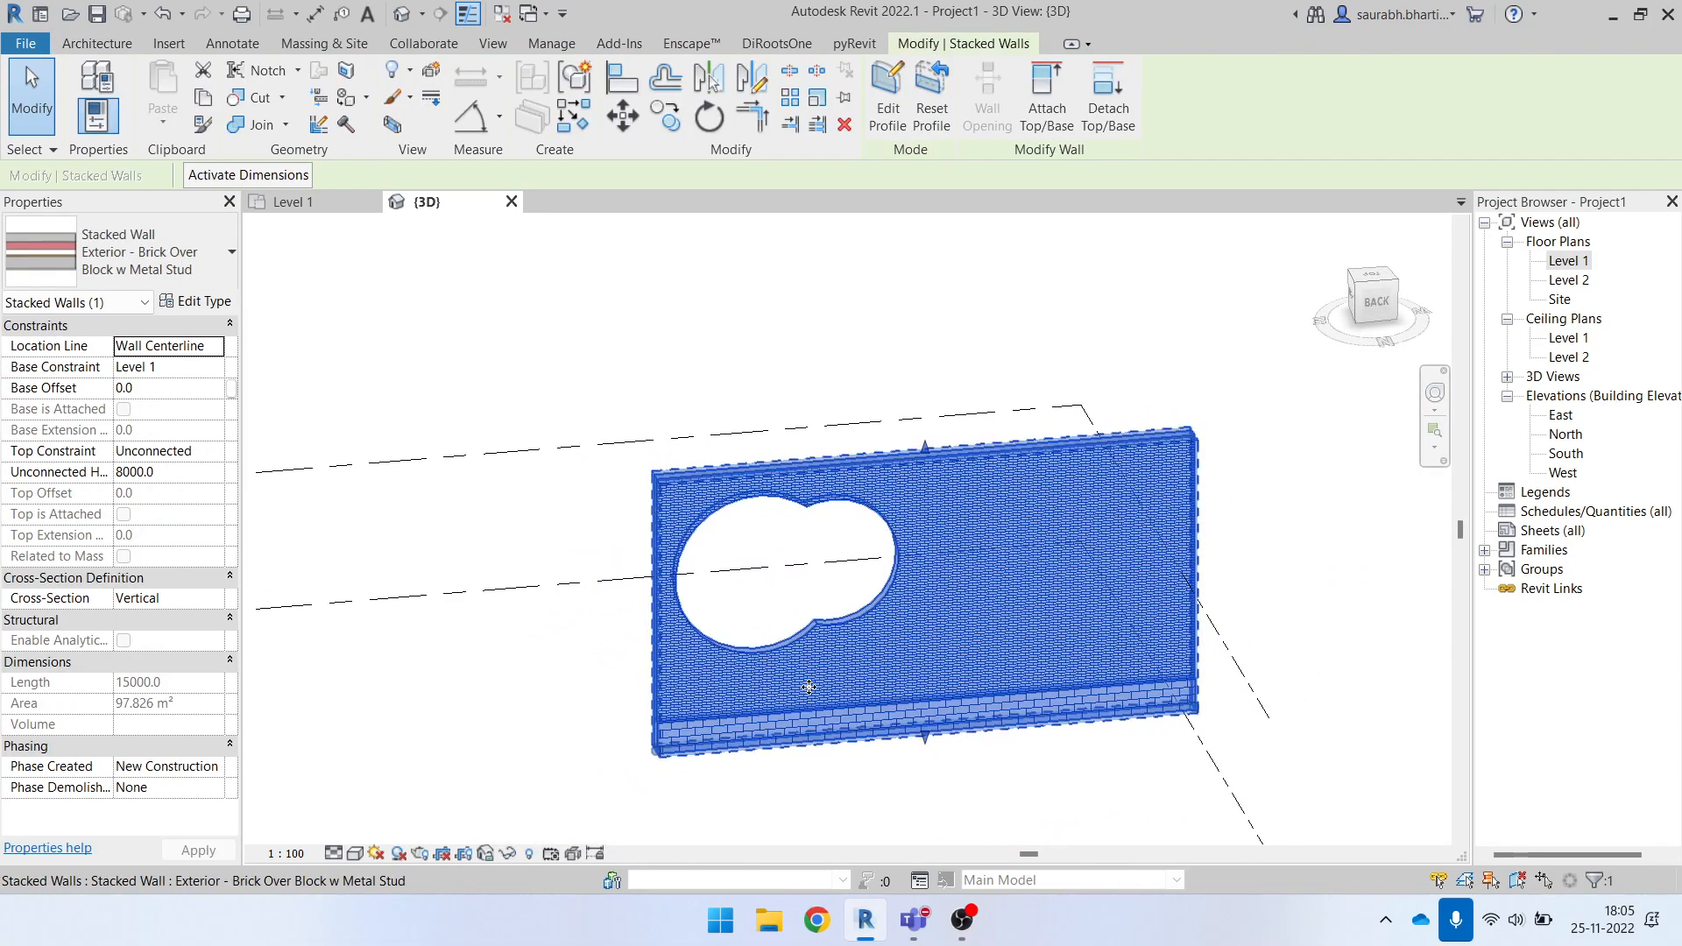
pyautogui.click(880, 832)
pyautogui.keyDown('shift'); pyautogui.moveTo(881, 833); pyautogui.dragTo(887, 624, button='middle'); pyautogui.keyUp('shift')
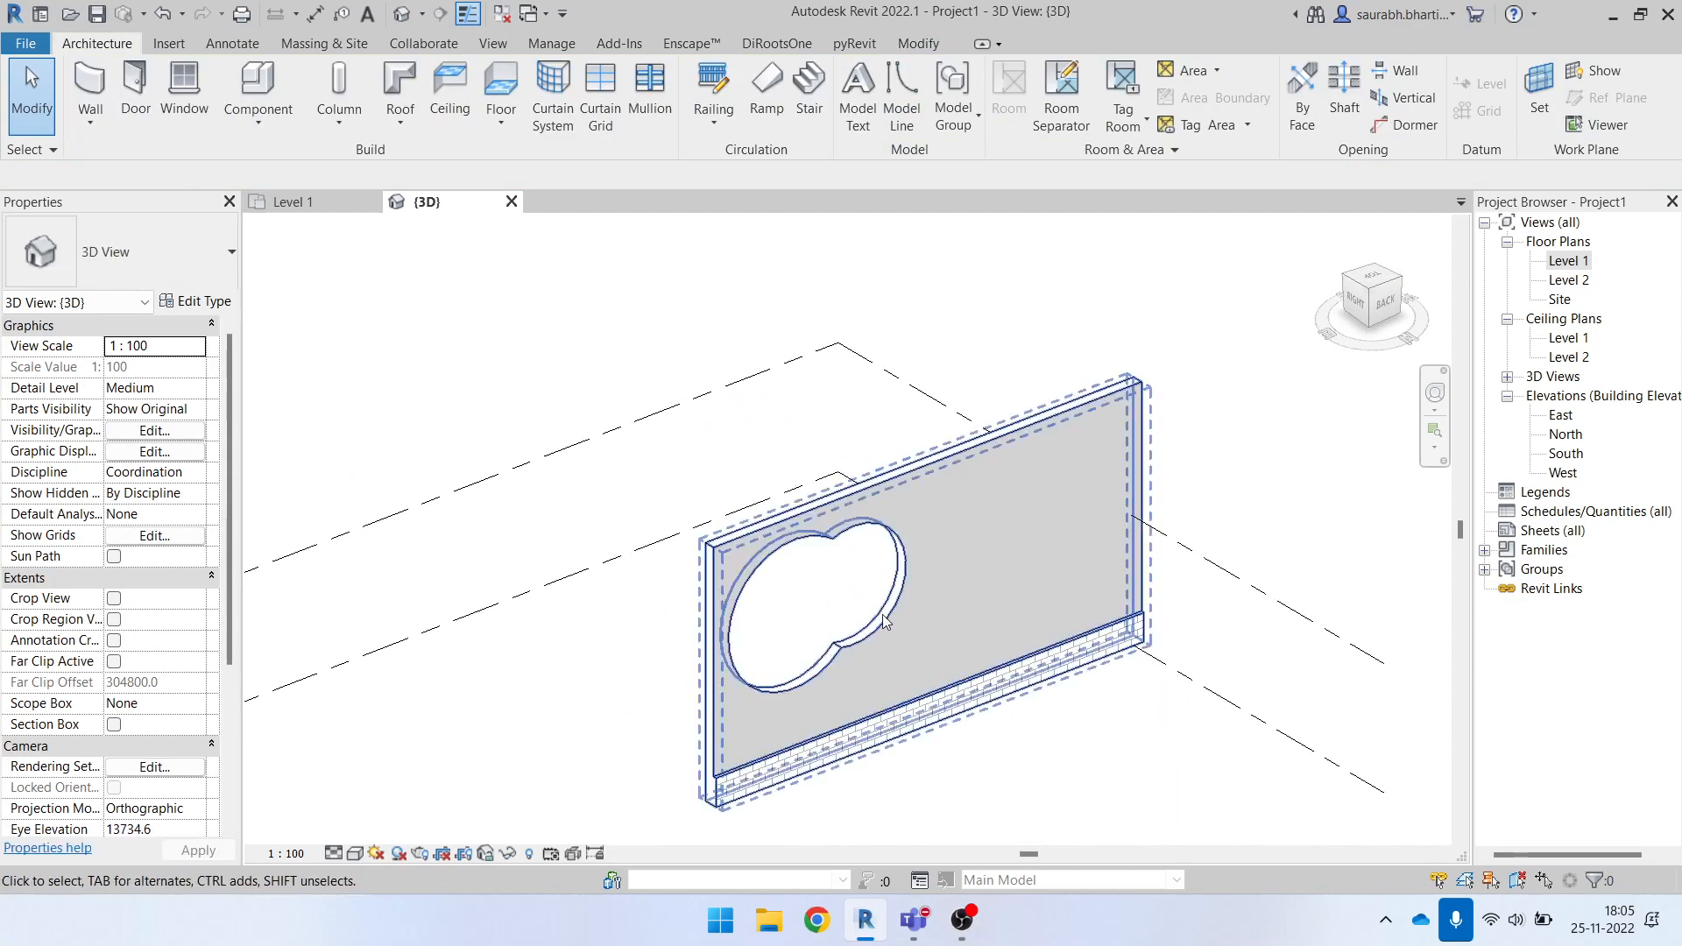
pyautogui.click(887, 623)
pyautogui.press('Delete')
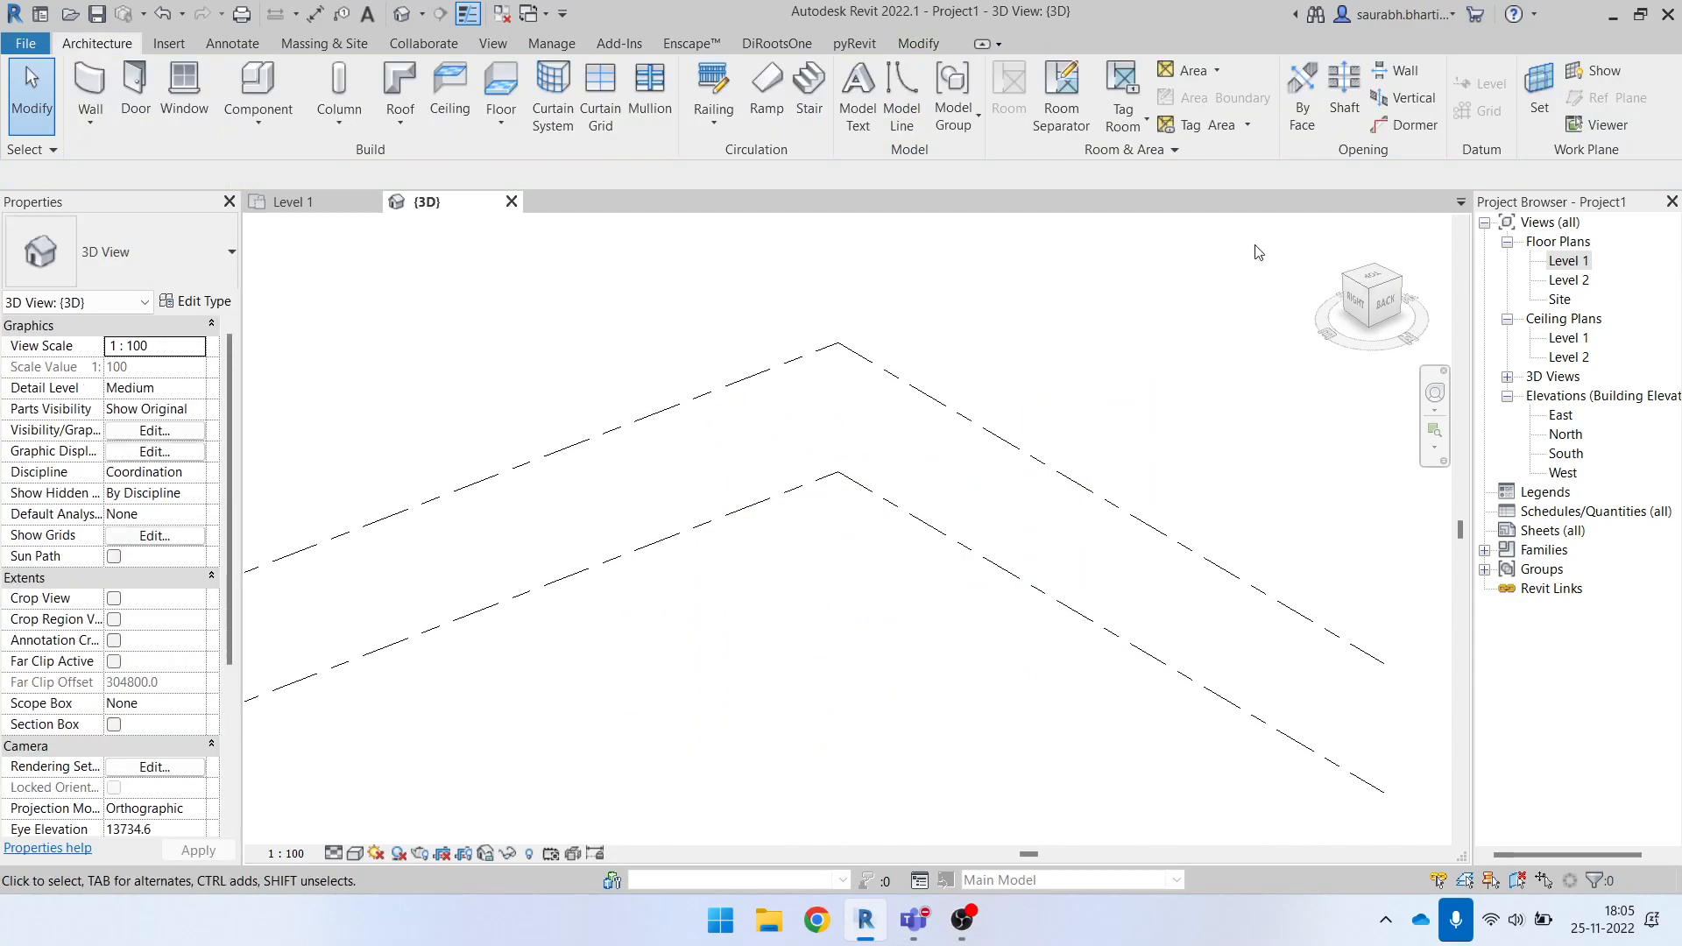
# Undo the stacked wall's deletion and all of its circle profile edits back to the plain wall.
pyautogui.hotkey('ctrl', 'z')
pyautogui.doubleClick(870, 610)
pyautogui.scroll(3, 806, 449)
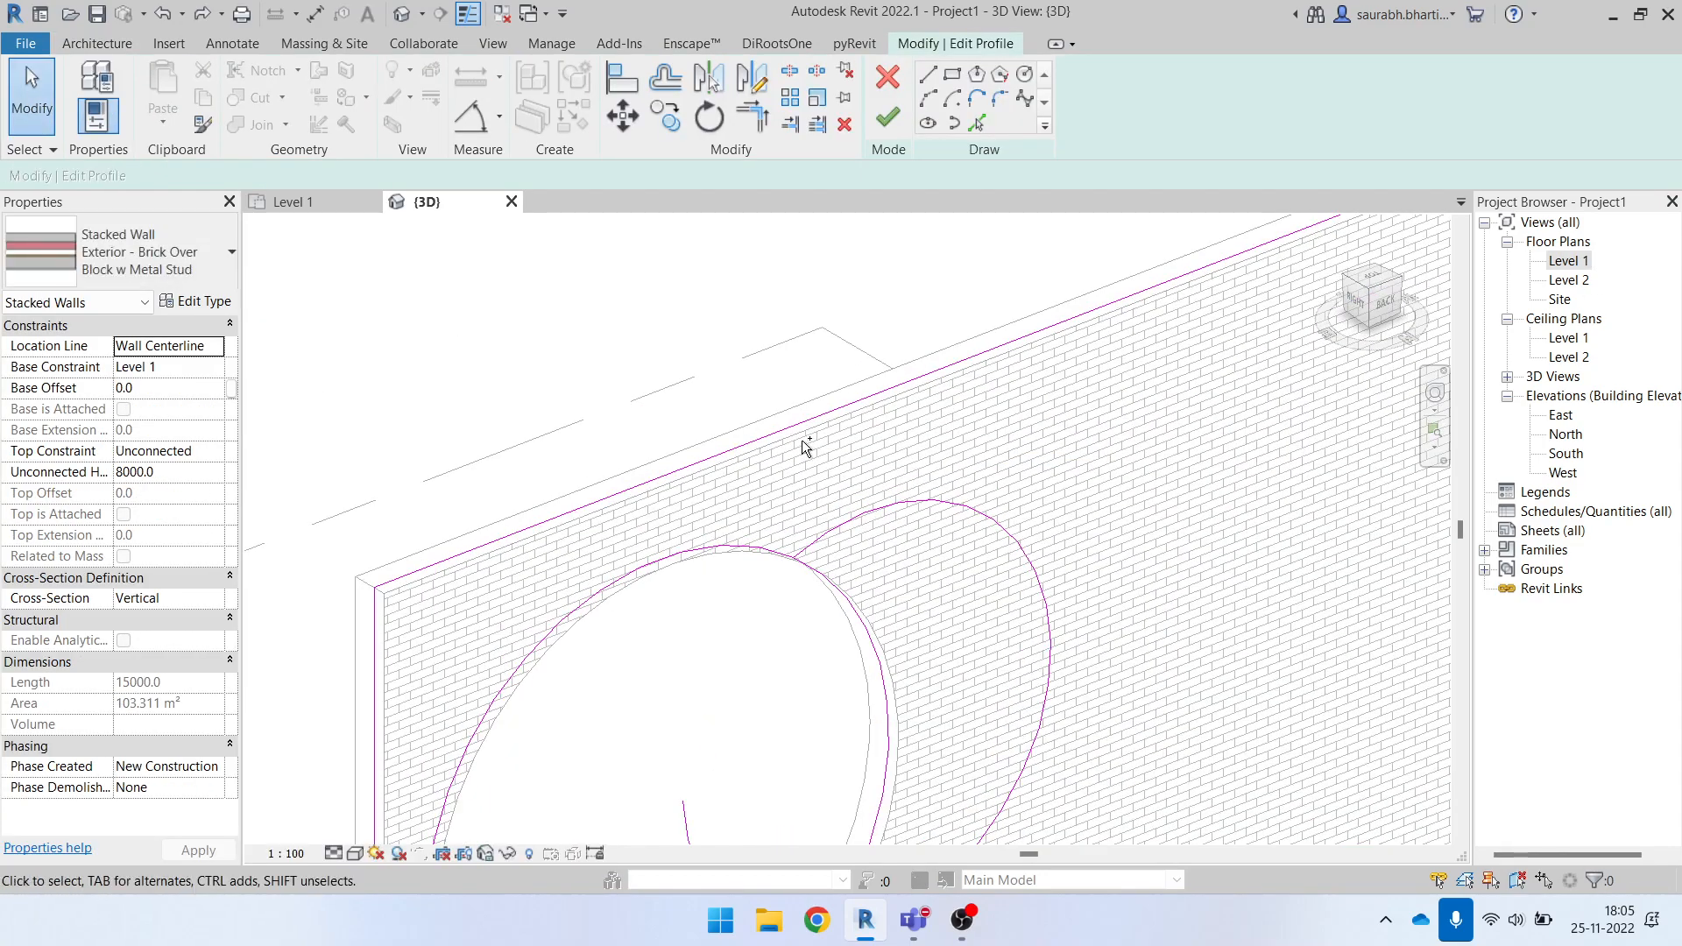
pyautogui.scroll(-4, 799, 442)
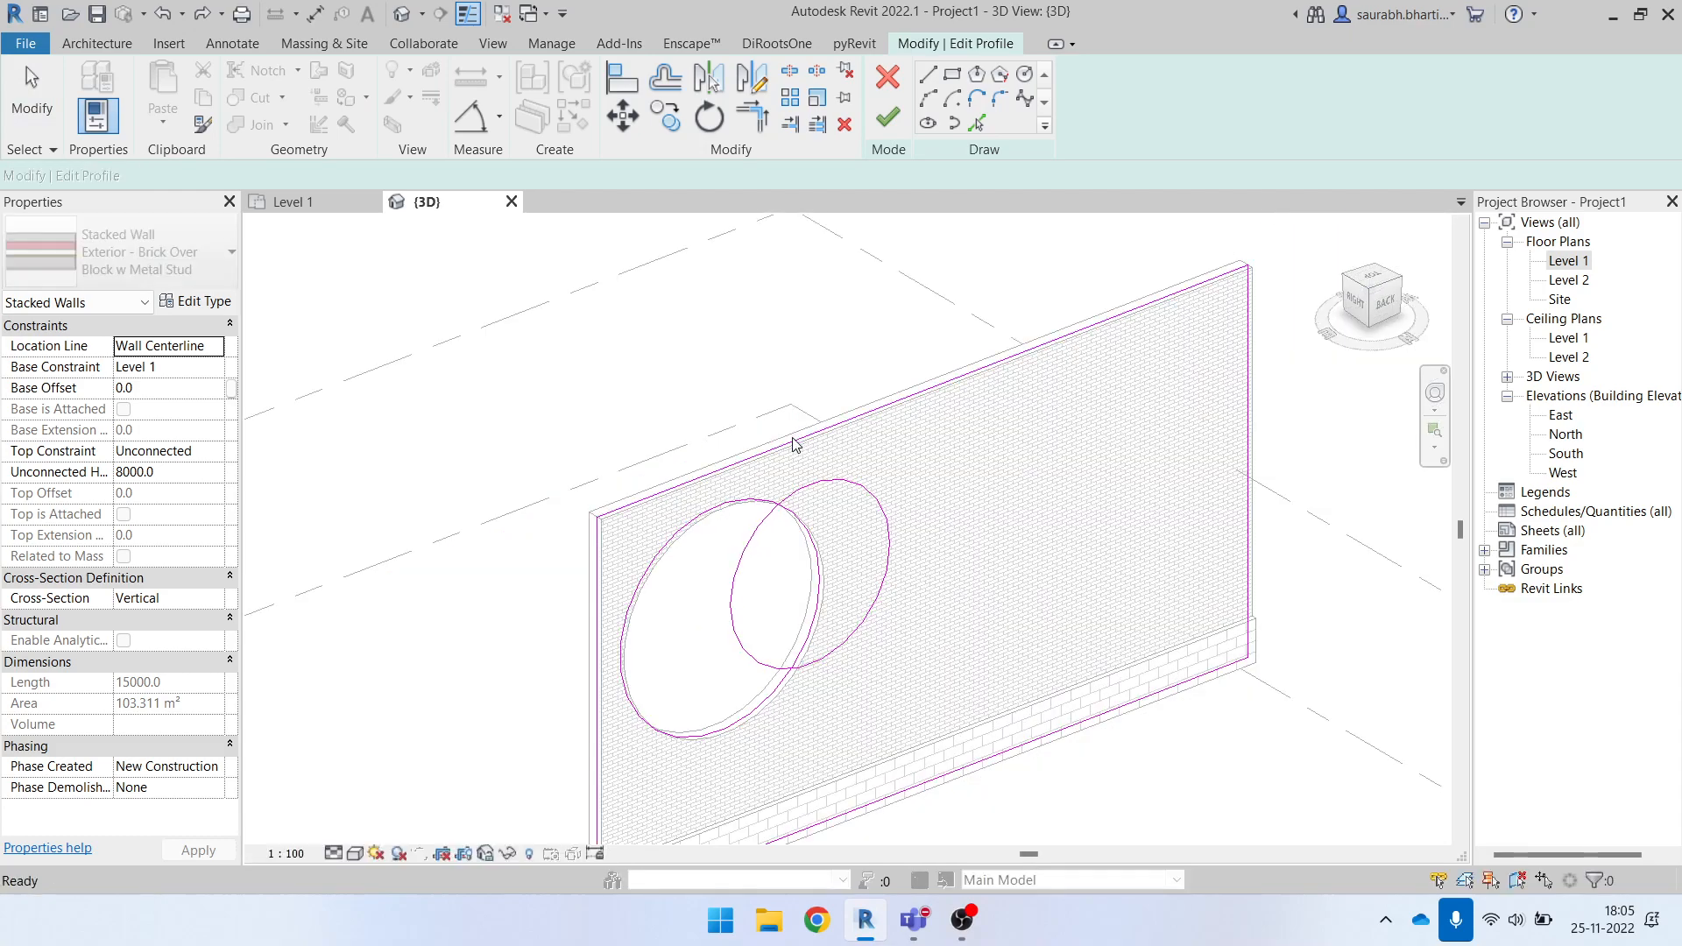
pyautogui.hotkey('ctrl', 'z')
pyautogui.hotkey('ctrl', 'z')
pyautogui.hotkey('ctrl', 'z')
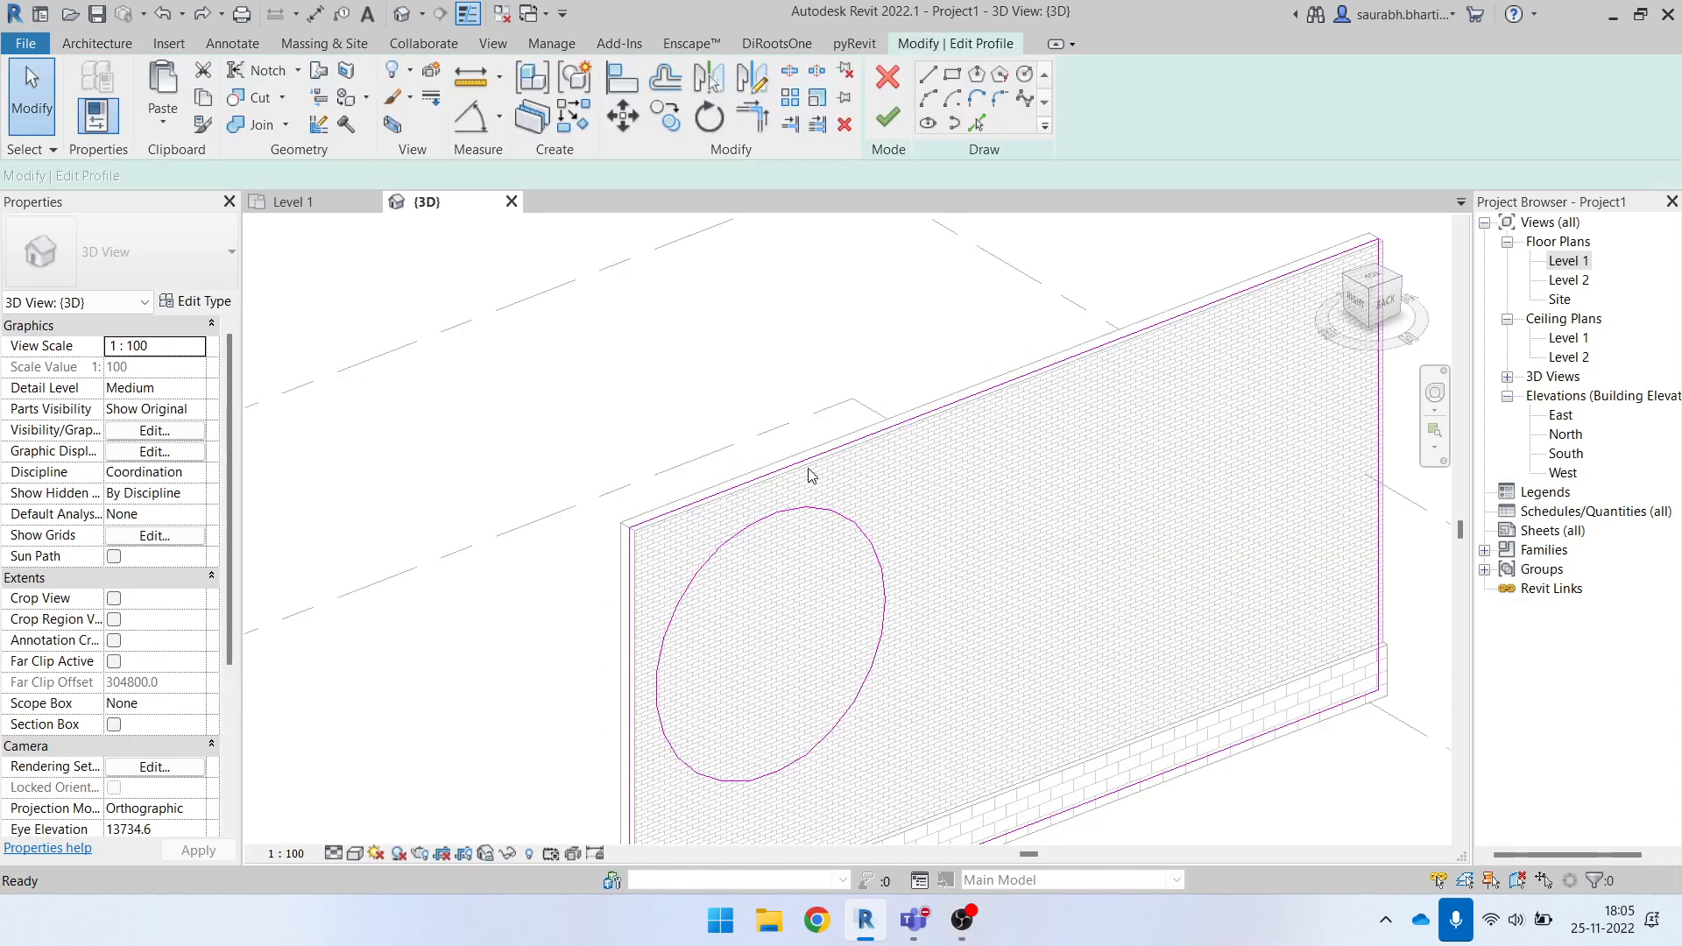
pyautogui.hotkey('ctrl', 'z')
pyautogui.hotkey('ctrl', 'z')
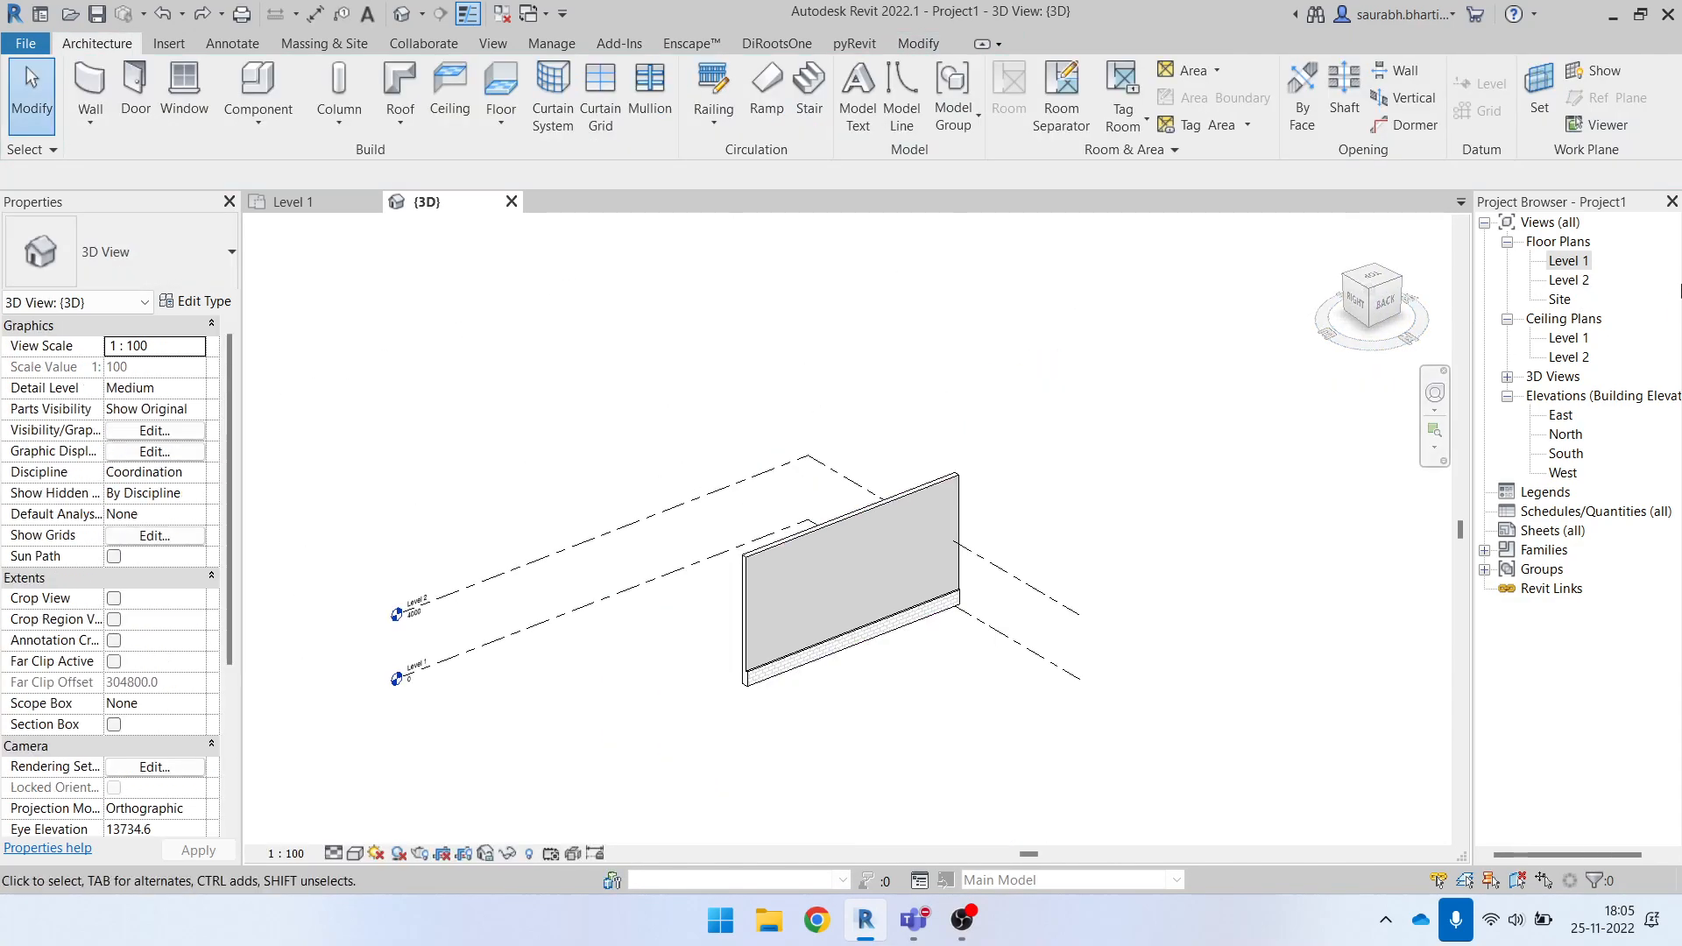
# Open the Level 1 floor plan and delete the stacked wall there.
pyautogui.doubleClick(1565, 261)
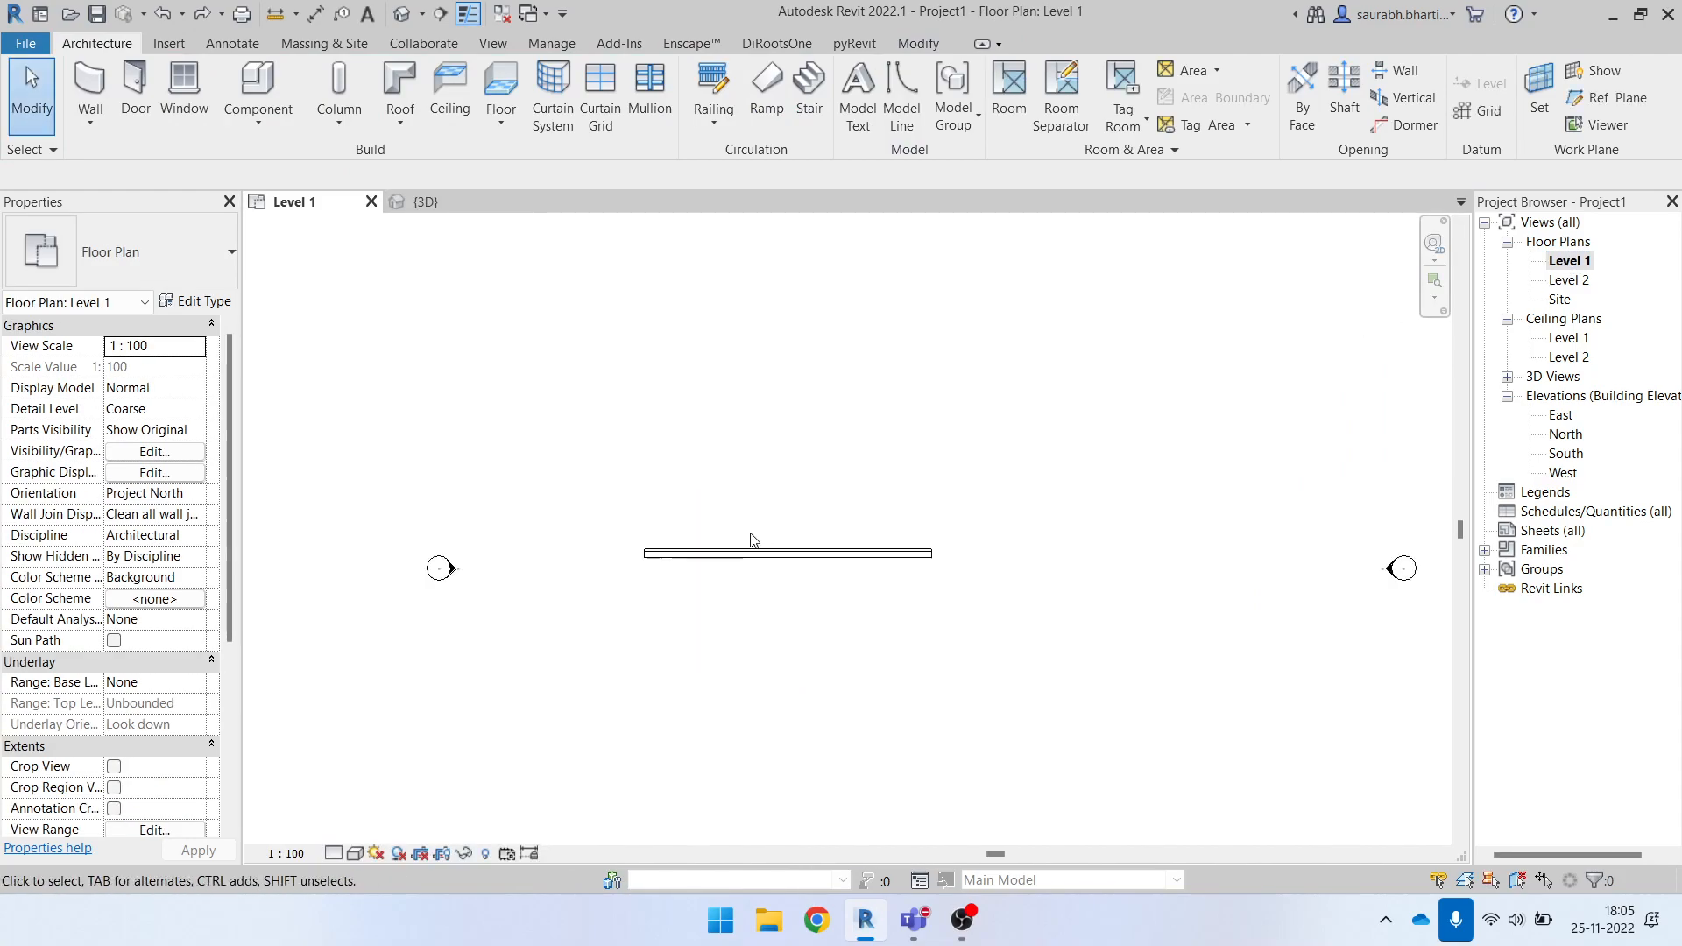
pyautogui.scroll(5, 759, 539)
pyautogui.click(630, 595)
pyautogui.press('Delete')
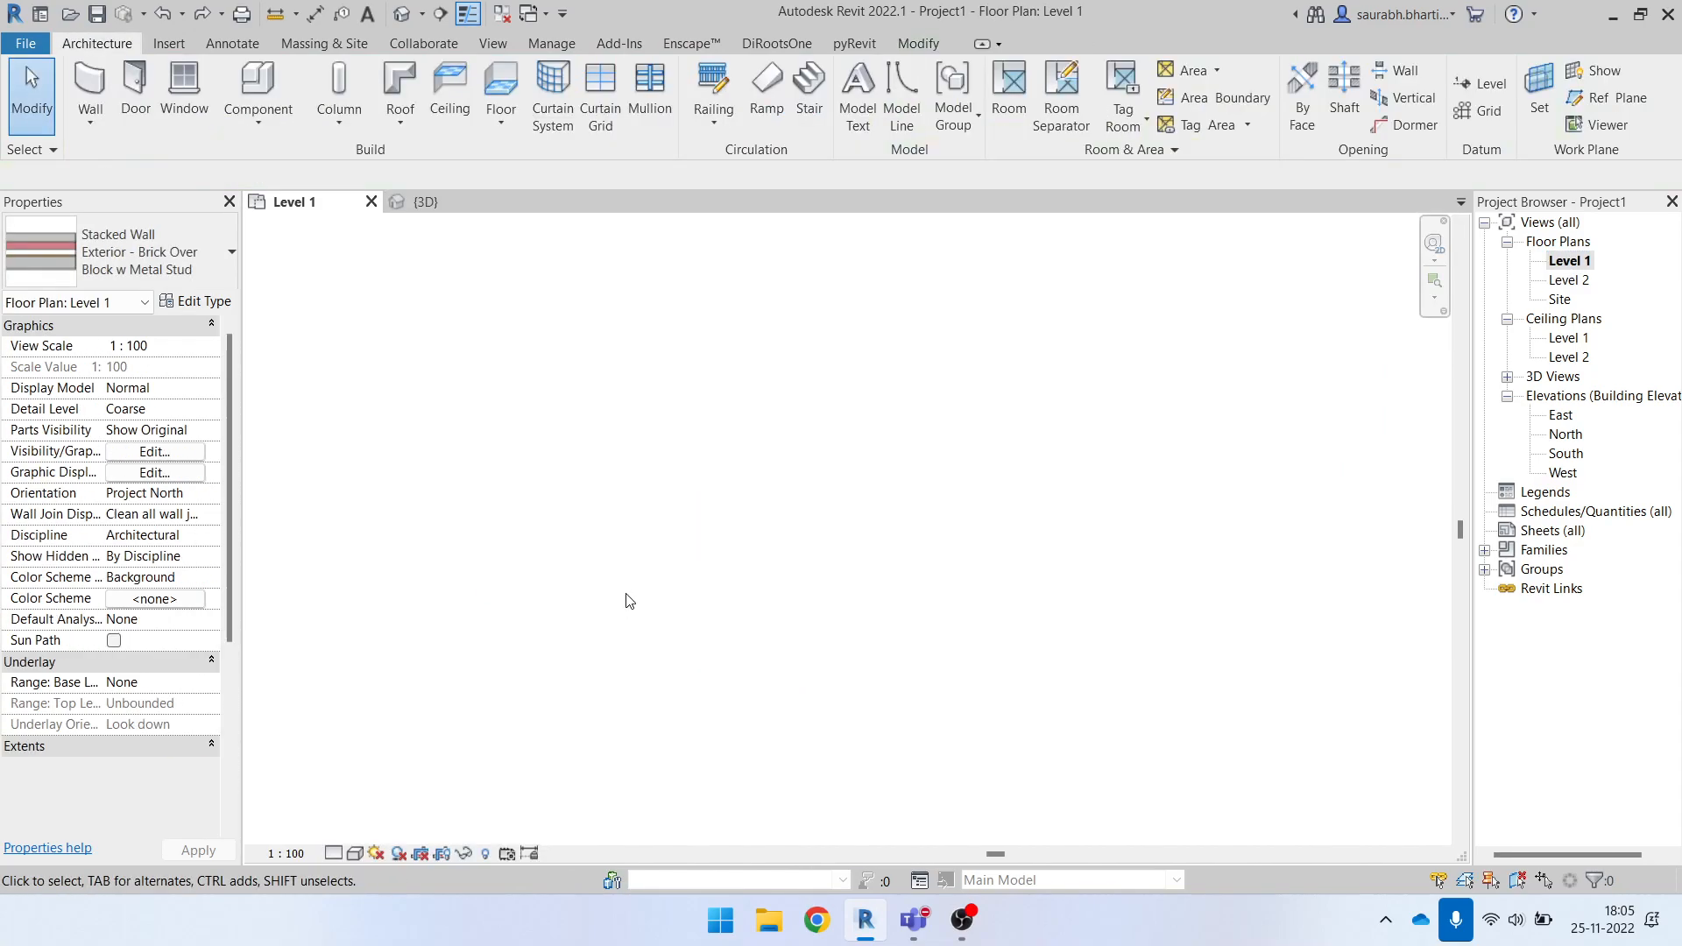
# Draw a rectangular room, about 6000 mm in the vertical direction, with Basic Wall Generic - 200mm walls between the elevation markers.
pyautogui.click(115, 263)
pyautogui.scroll(5, 144, 517)
pyautogui.click(144, 467)
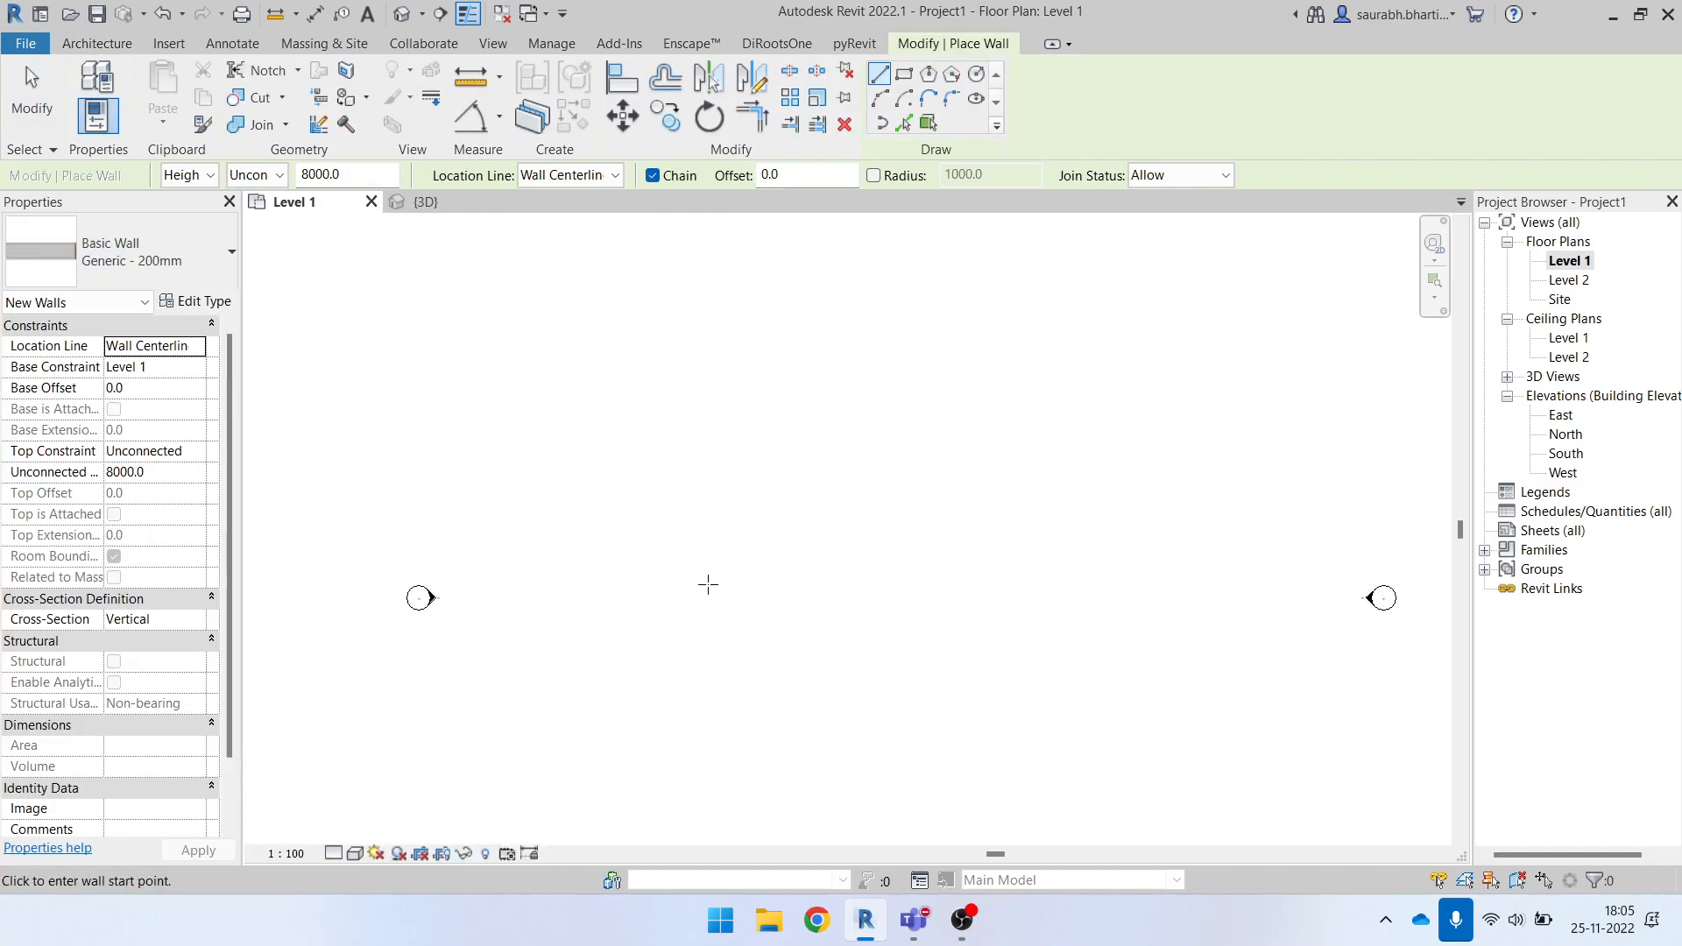
pyautogui.click(903, 74)
pyautogui.click(705, 524)
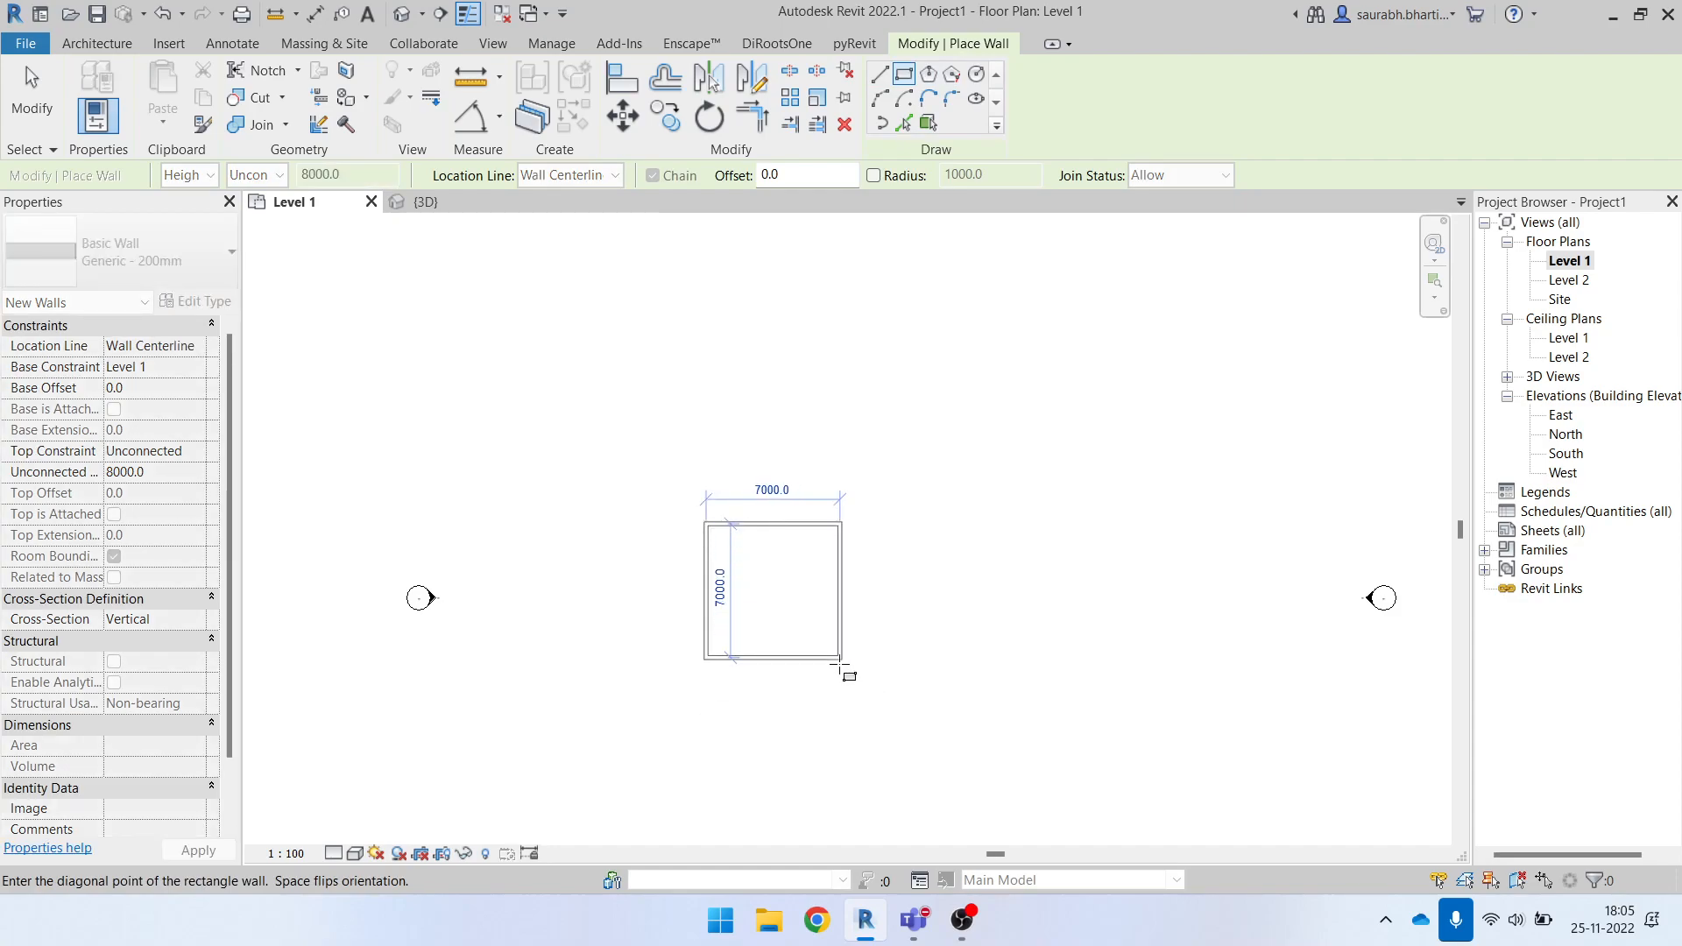
pyautogui.click(802, 638)
pyautogui.press('Escape')
pyautogui.press('Escape')
pyautogui.scroll(-2, 723, 523)
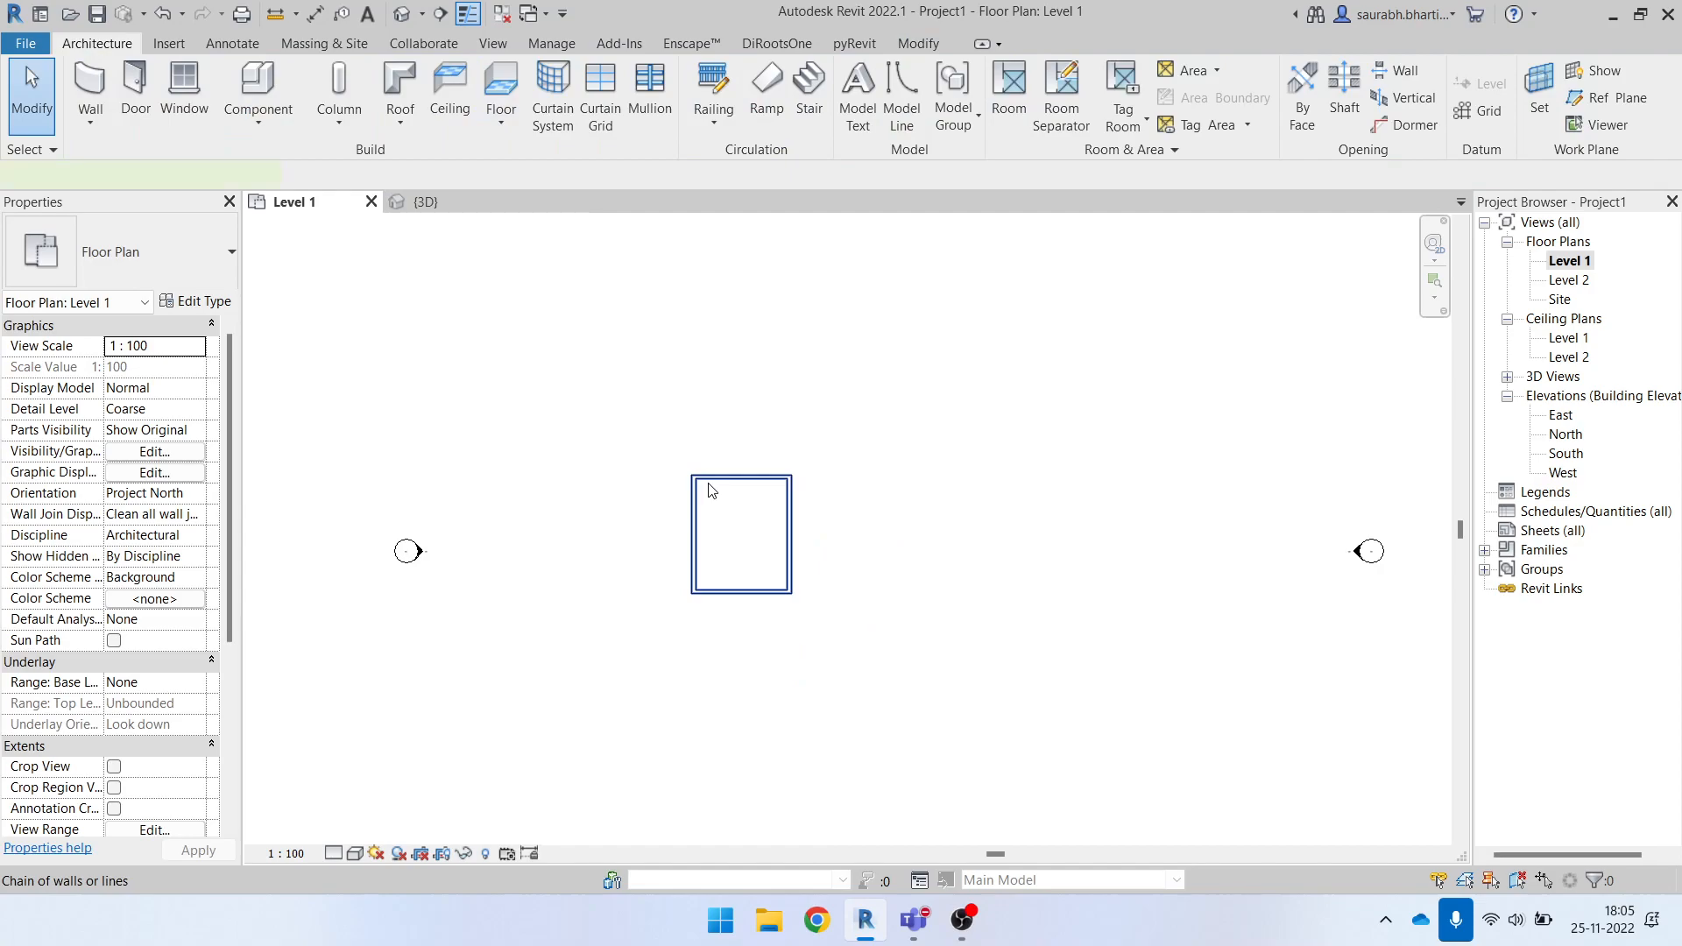
# Set the top constraint of all four room walls to Up to level: Level 2.
pyautogui.click(712, 491)
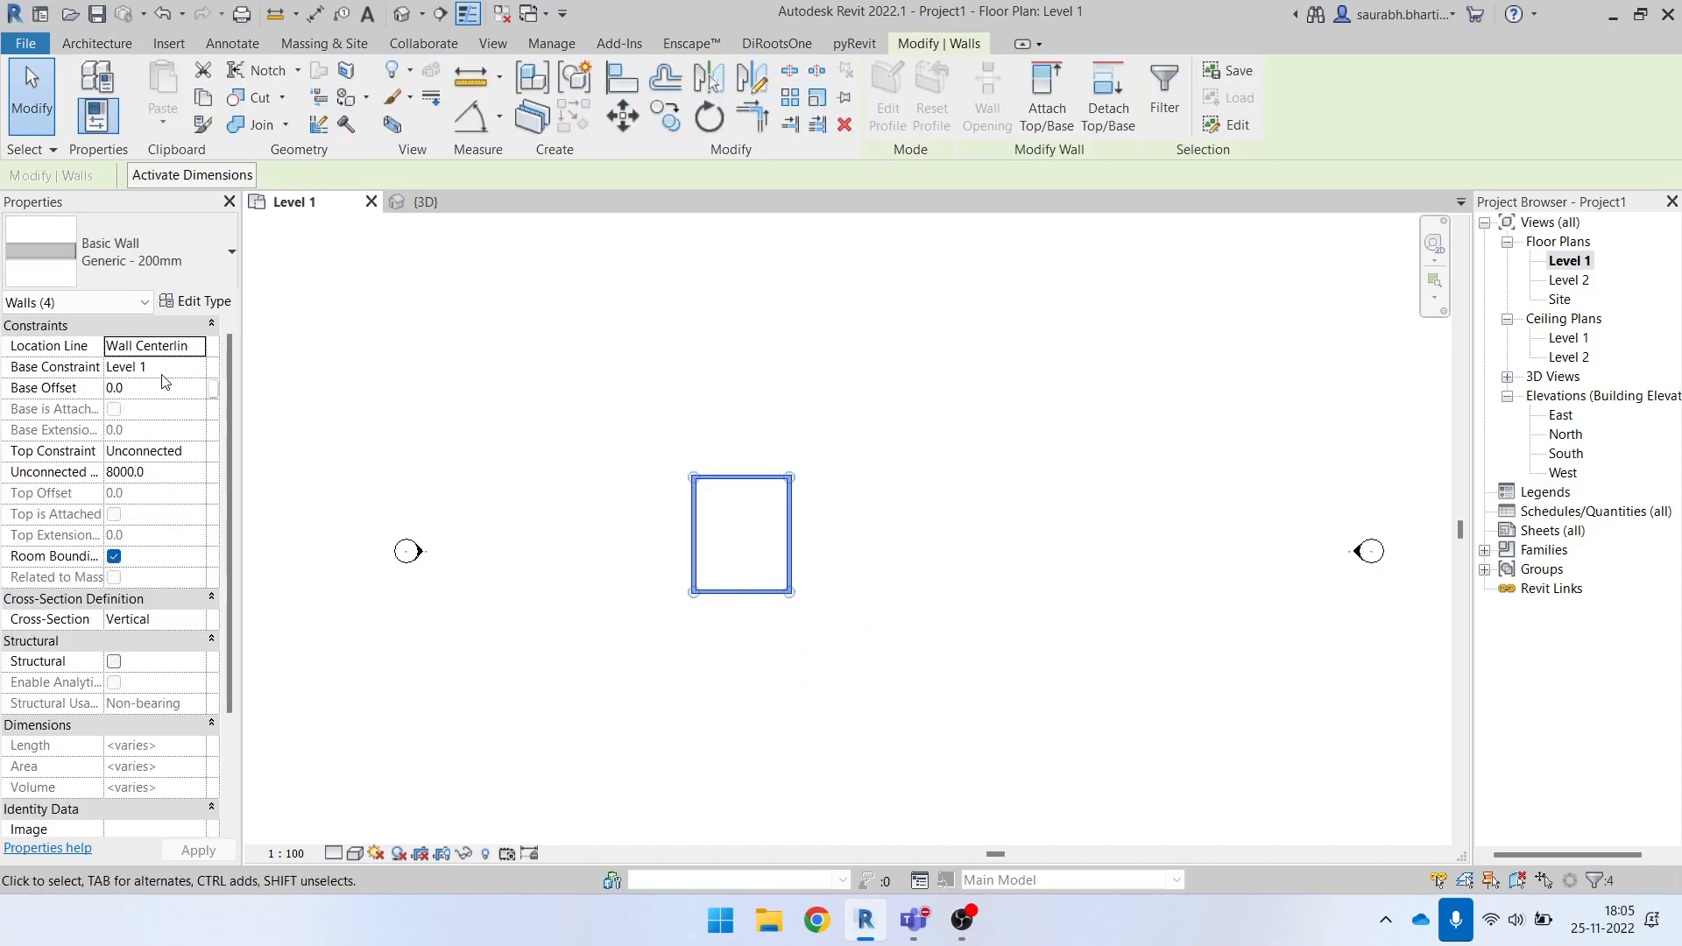
pyautogui.click(206, 459)
pyautogui.click(149, 512)
pyautogui.click(1014, 571)
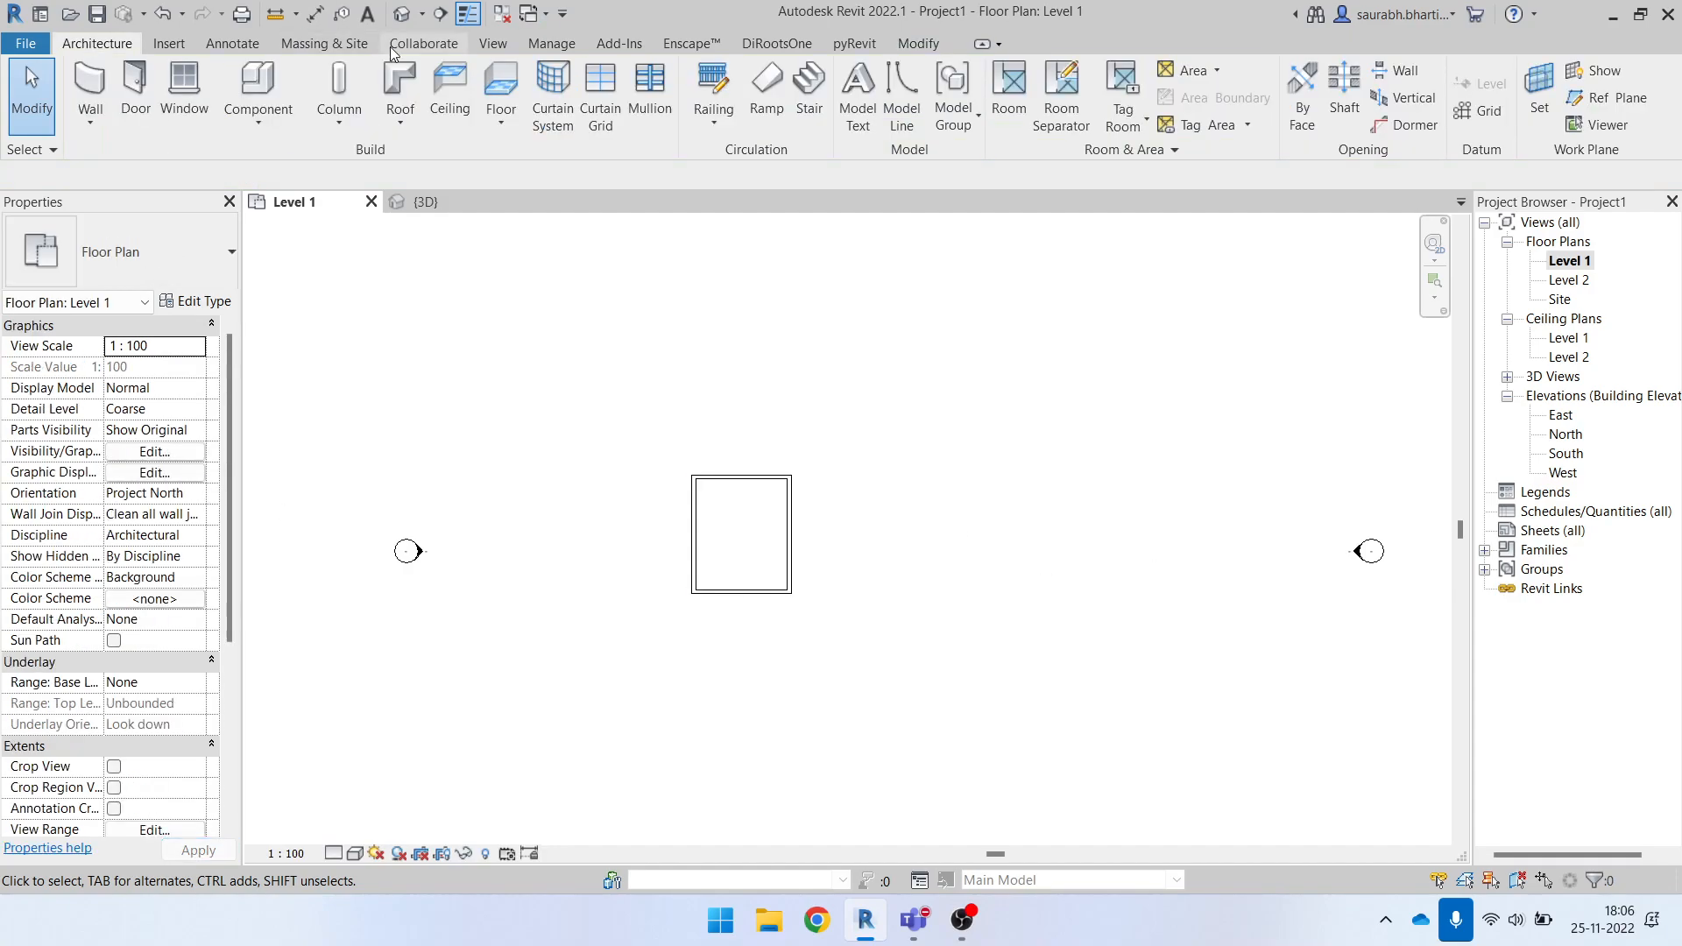
pyautogui.scroll(5, 714, 614)
pyautogui.scroll(-7, 692, 609)
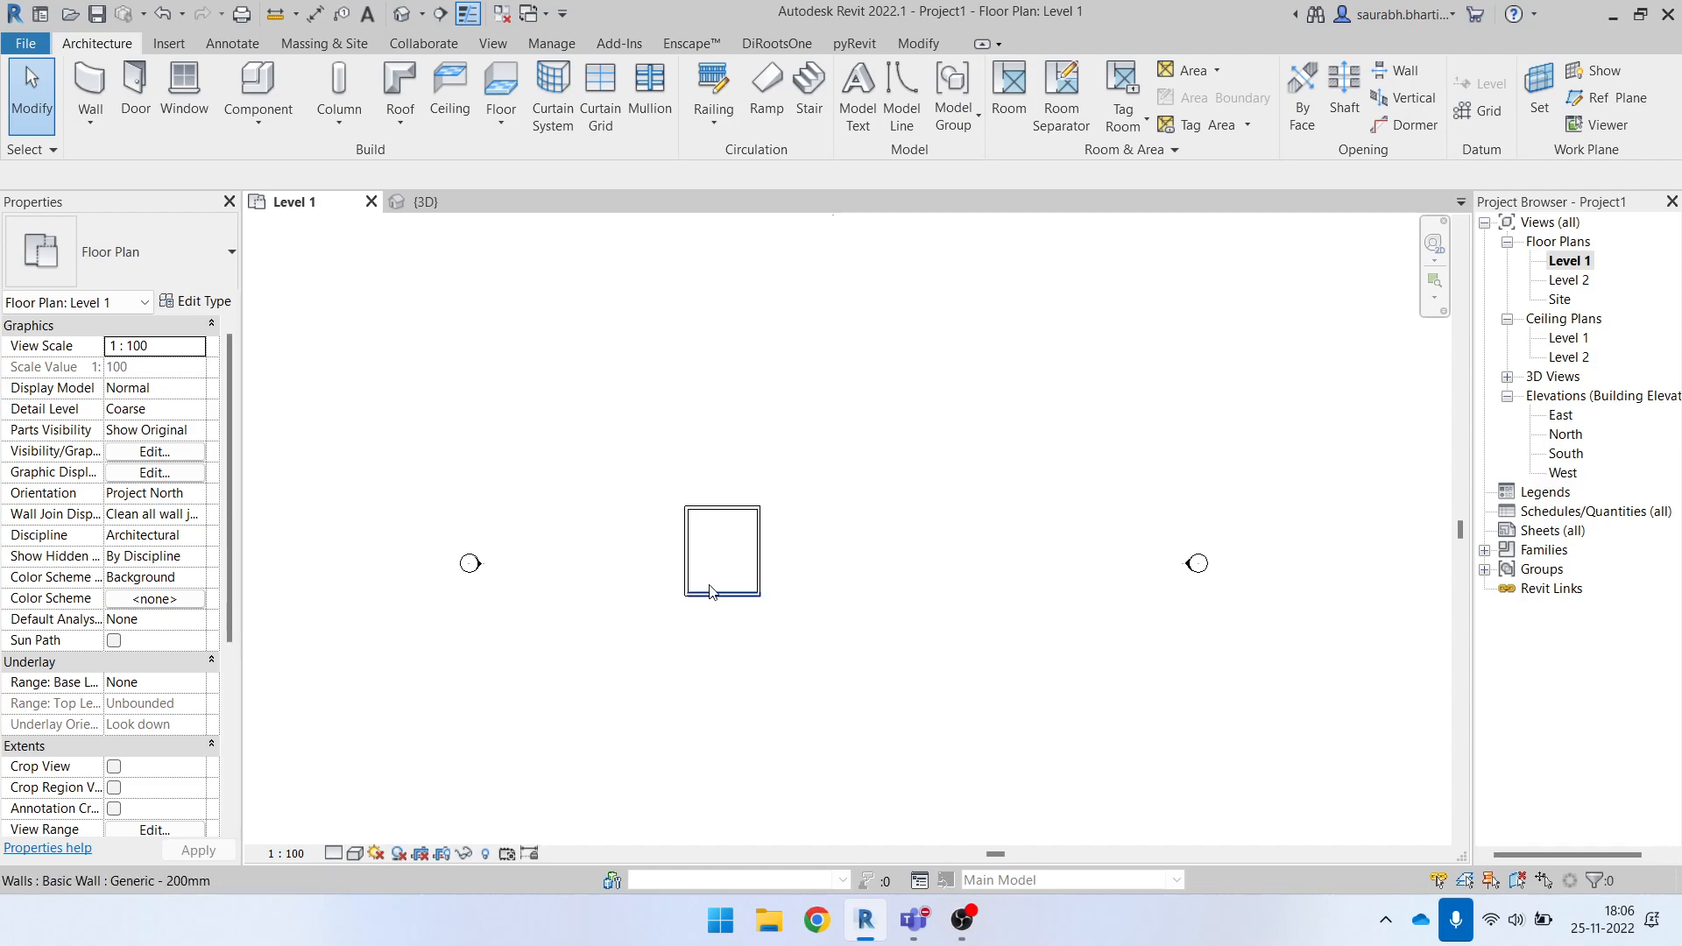
pyautogui.moveTo(723, 405); pyautogui.dragTo(755, 810)
pyautogui.moveTo(985, 473); pyautogui.dragTo(390, 532)
pyautogui.click(490, 559)
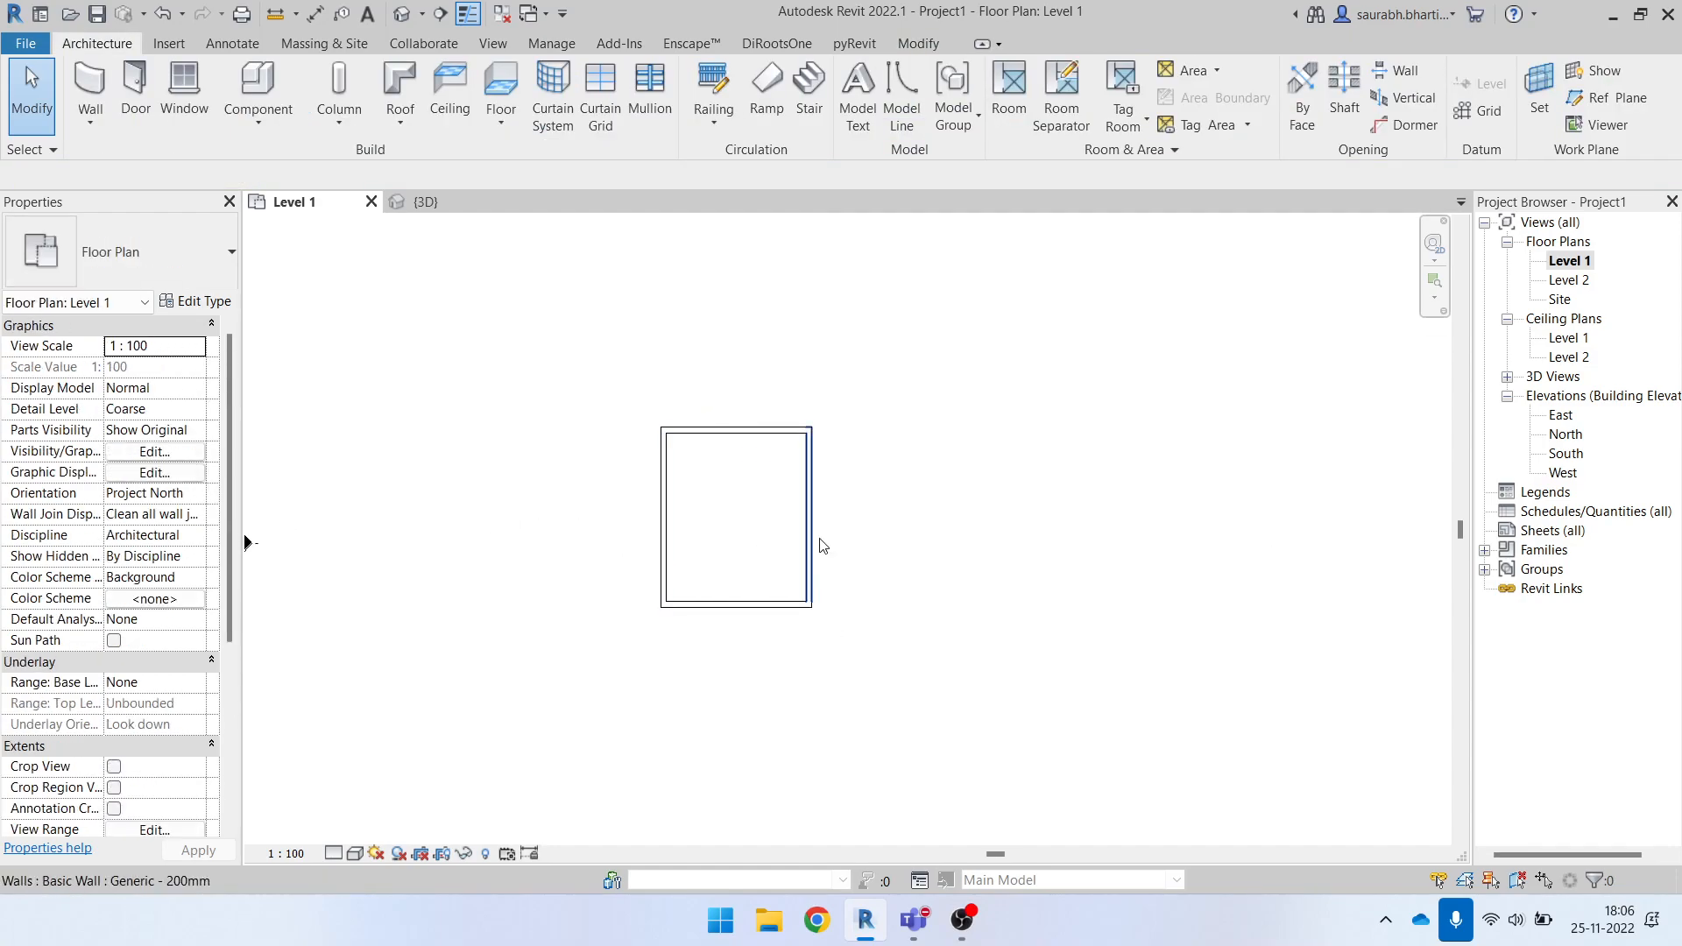
# Move the room's right-hand wall outward to make the room about 10600 mm long.
pyautogui.click(810, 523)
pyautogui.moveTo(809, 516); pyautogui.dragTo(974, 514)
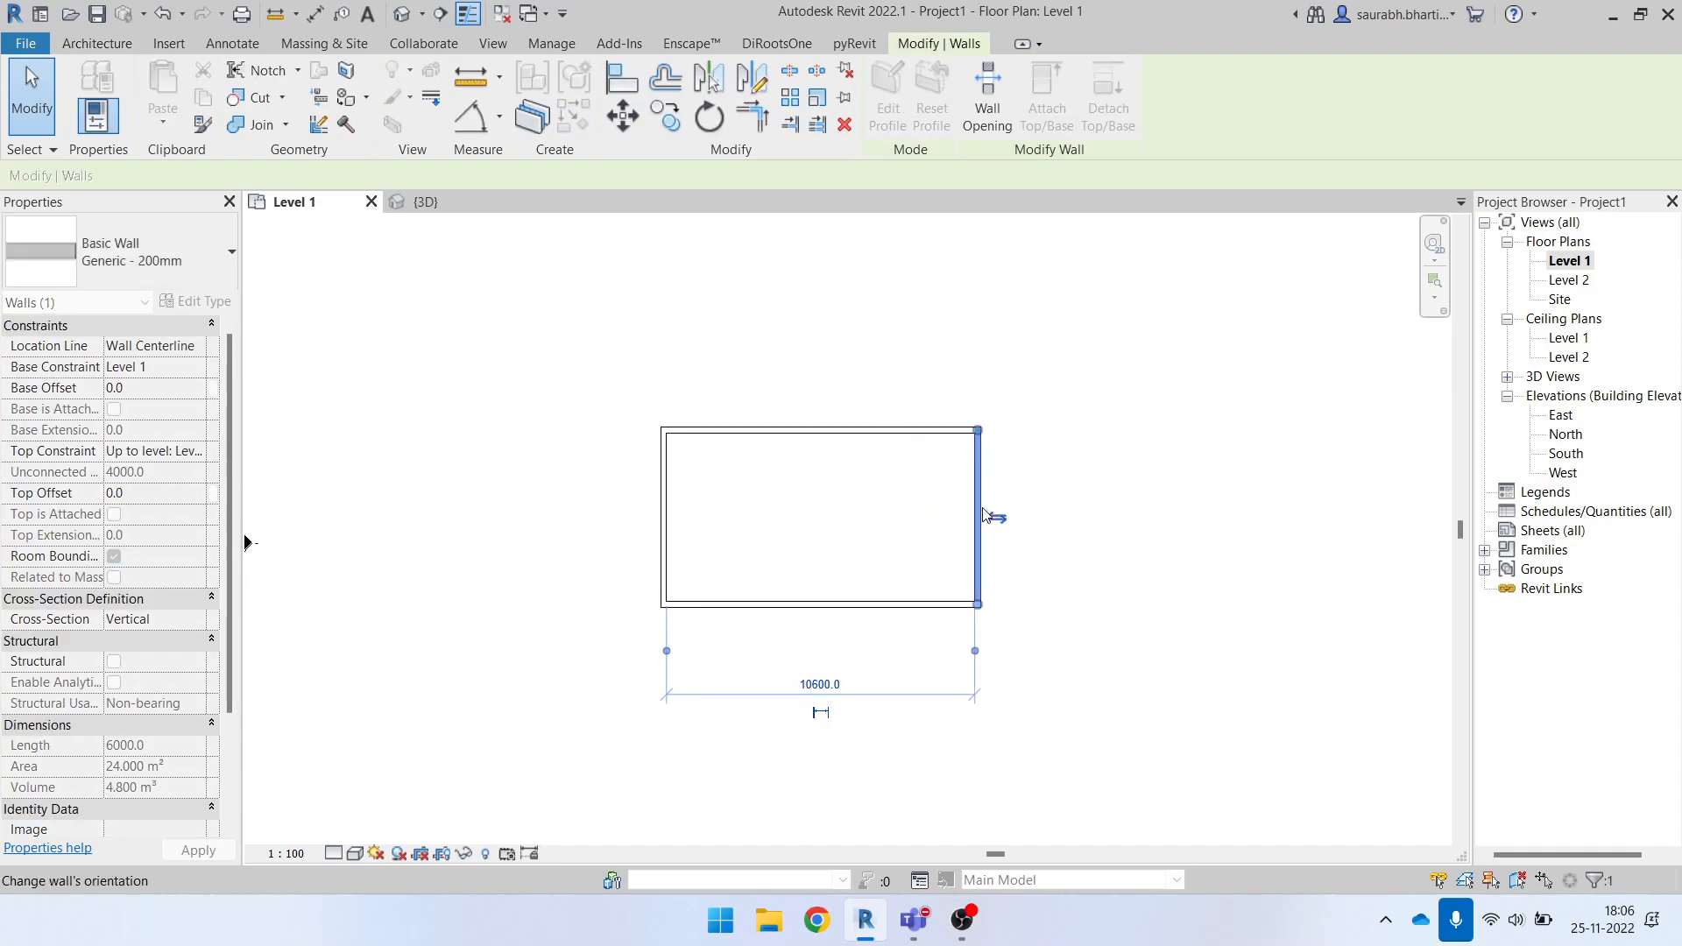
pyautogui.click(699, 449)
pyautogui.moveTo(808, 484); pyautogui.dragTo(960, 688)
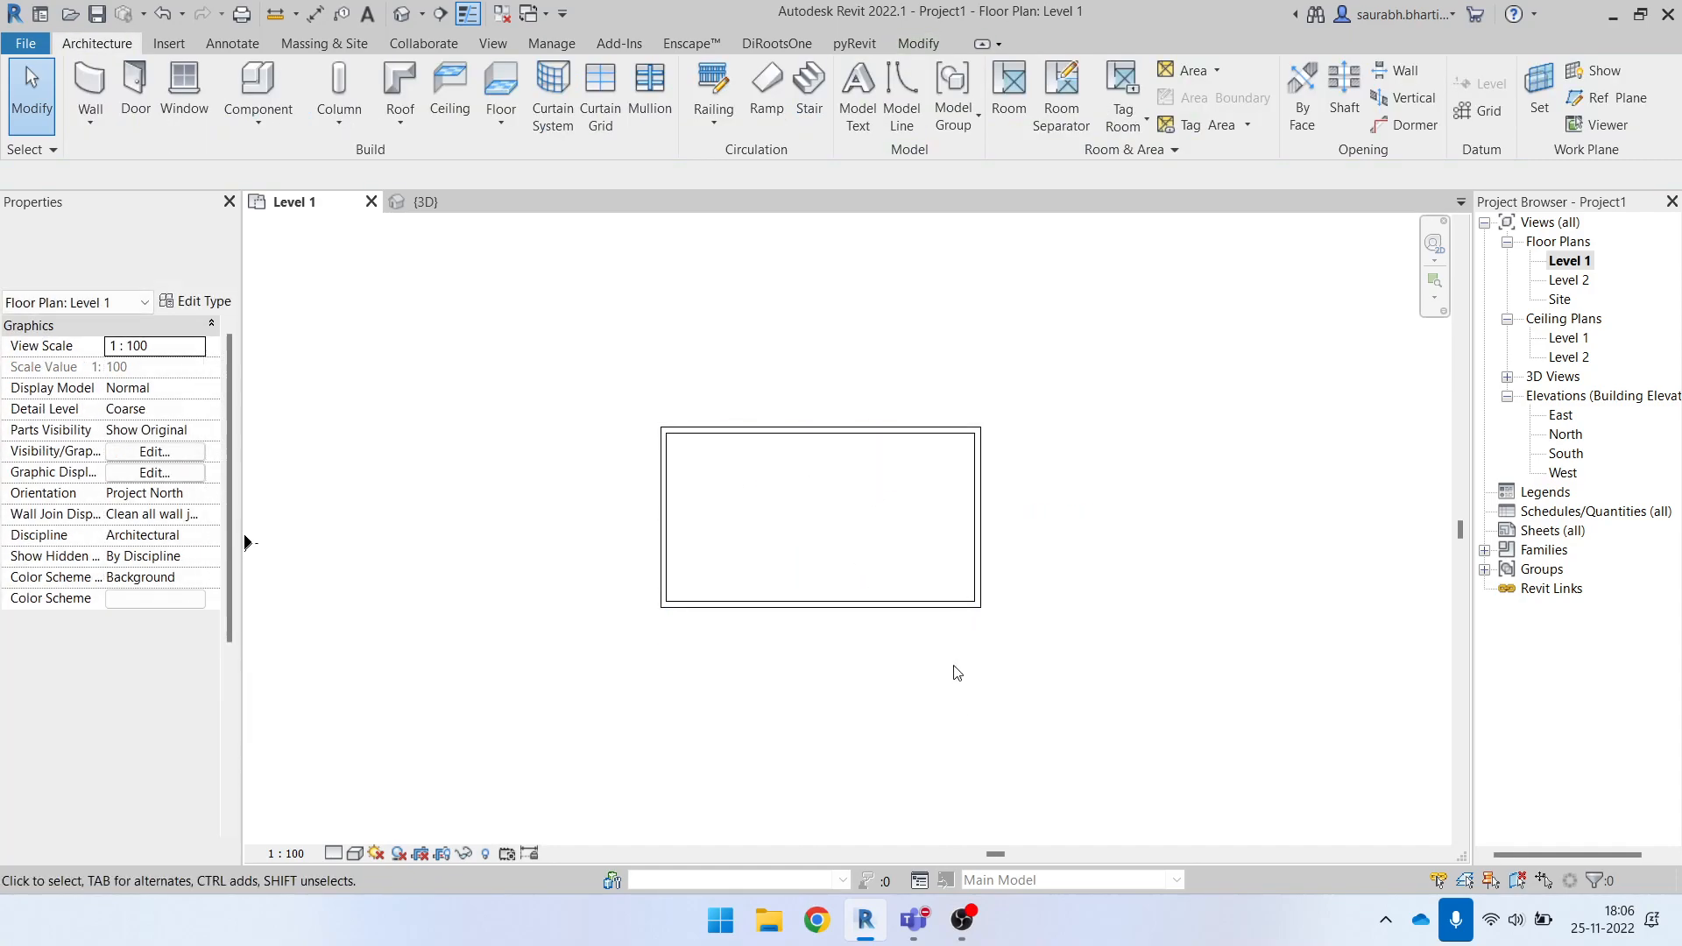
# Choose the M_Single-Flush 0915 x 2032mm type for new doors.
pyautogui.click(151, 95)
pyautogui.click(153, 262)
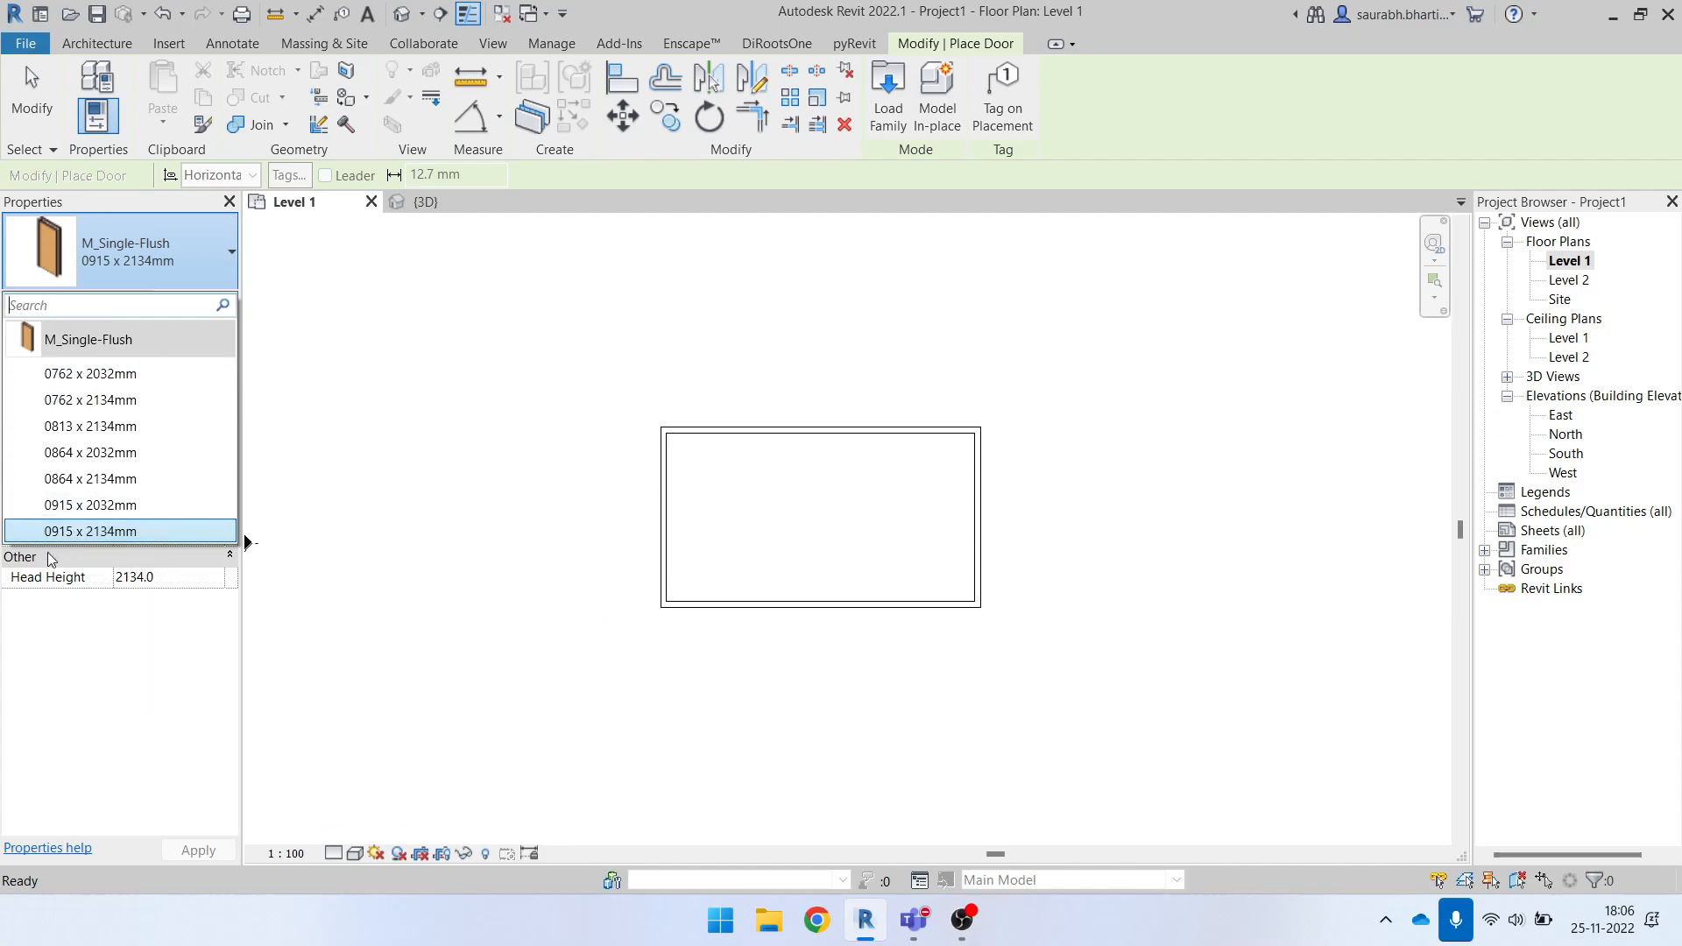
pyautogui.click(102, 532)
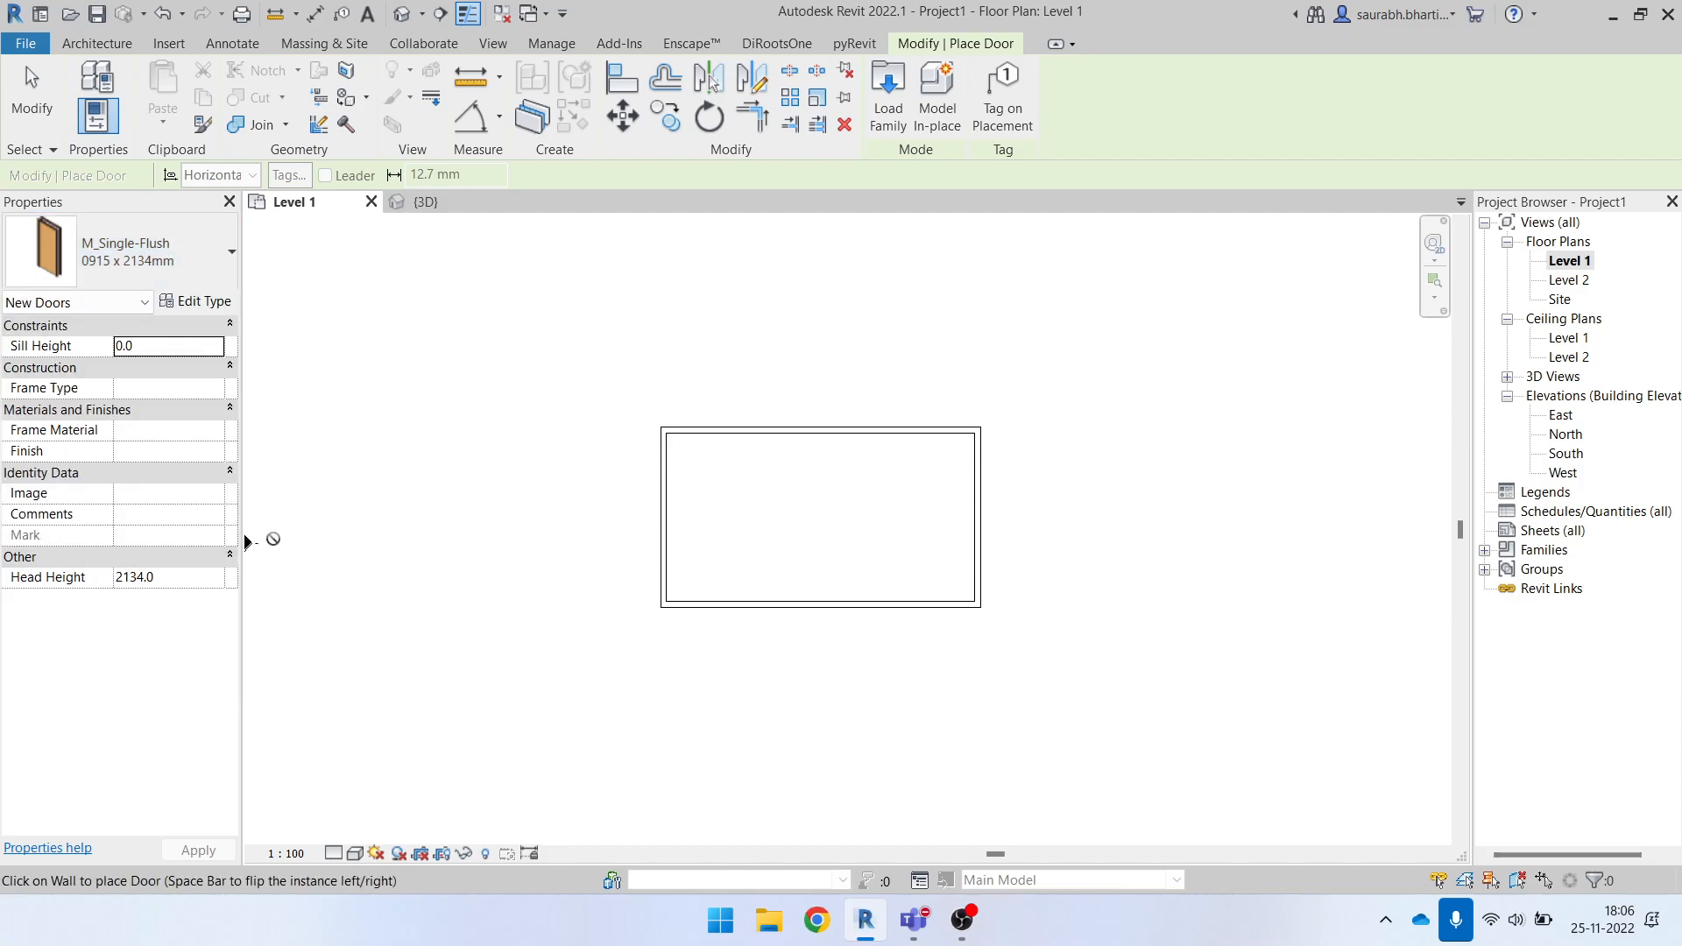
pyautogui.scroll(3, 696, 626)
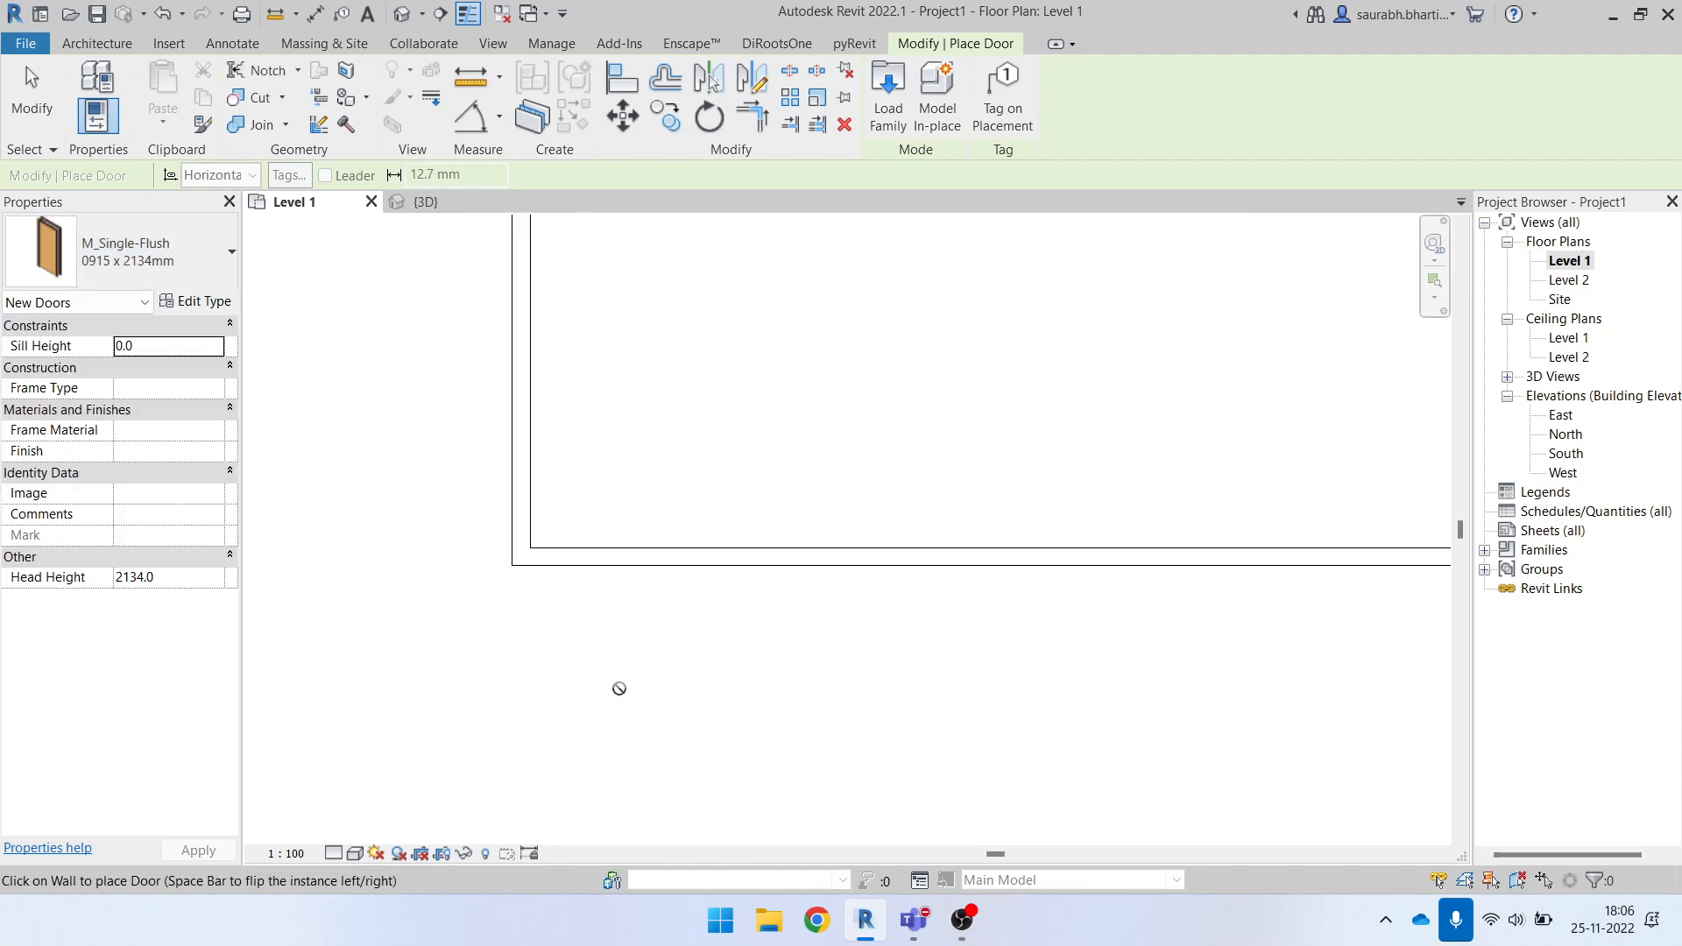
pyautogui.click(166, 249)
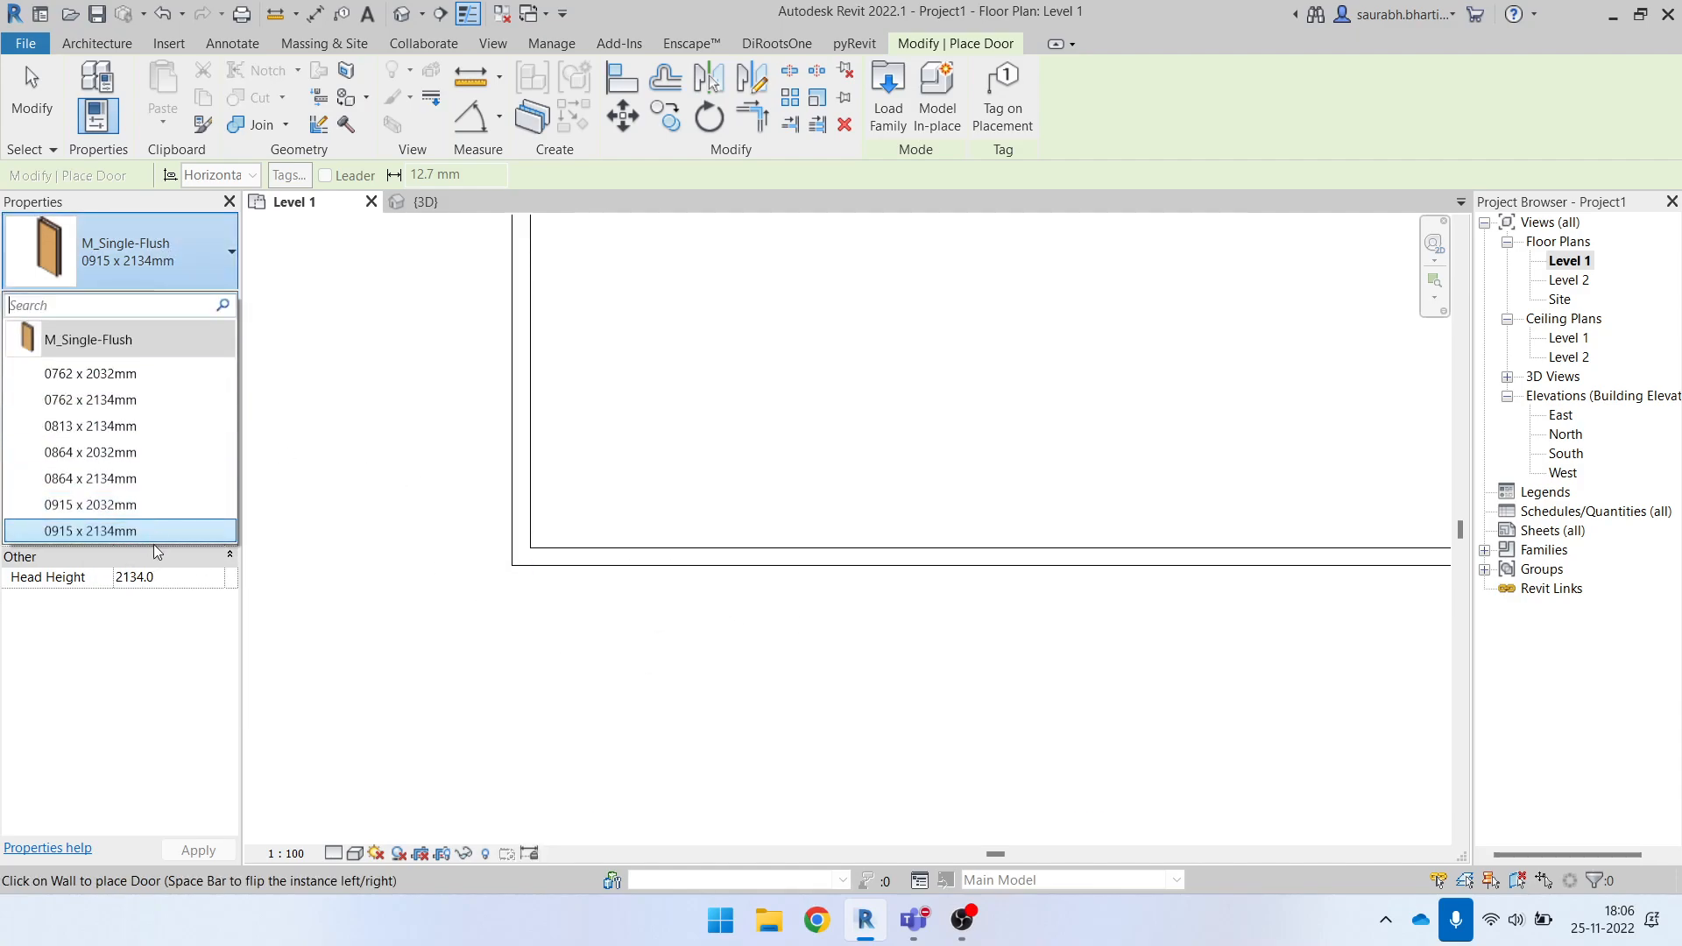
pyautogui.click(132, 506)
pyautogui.scroll(-3, 627, 615)
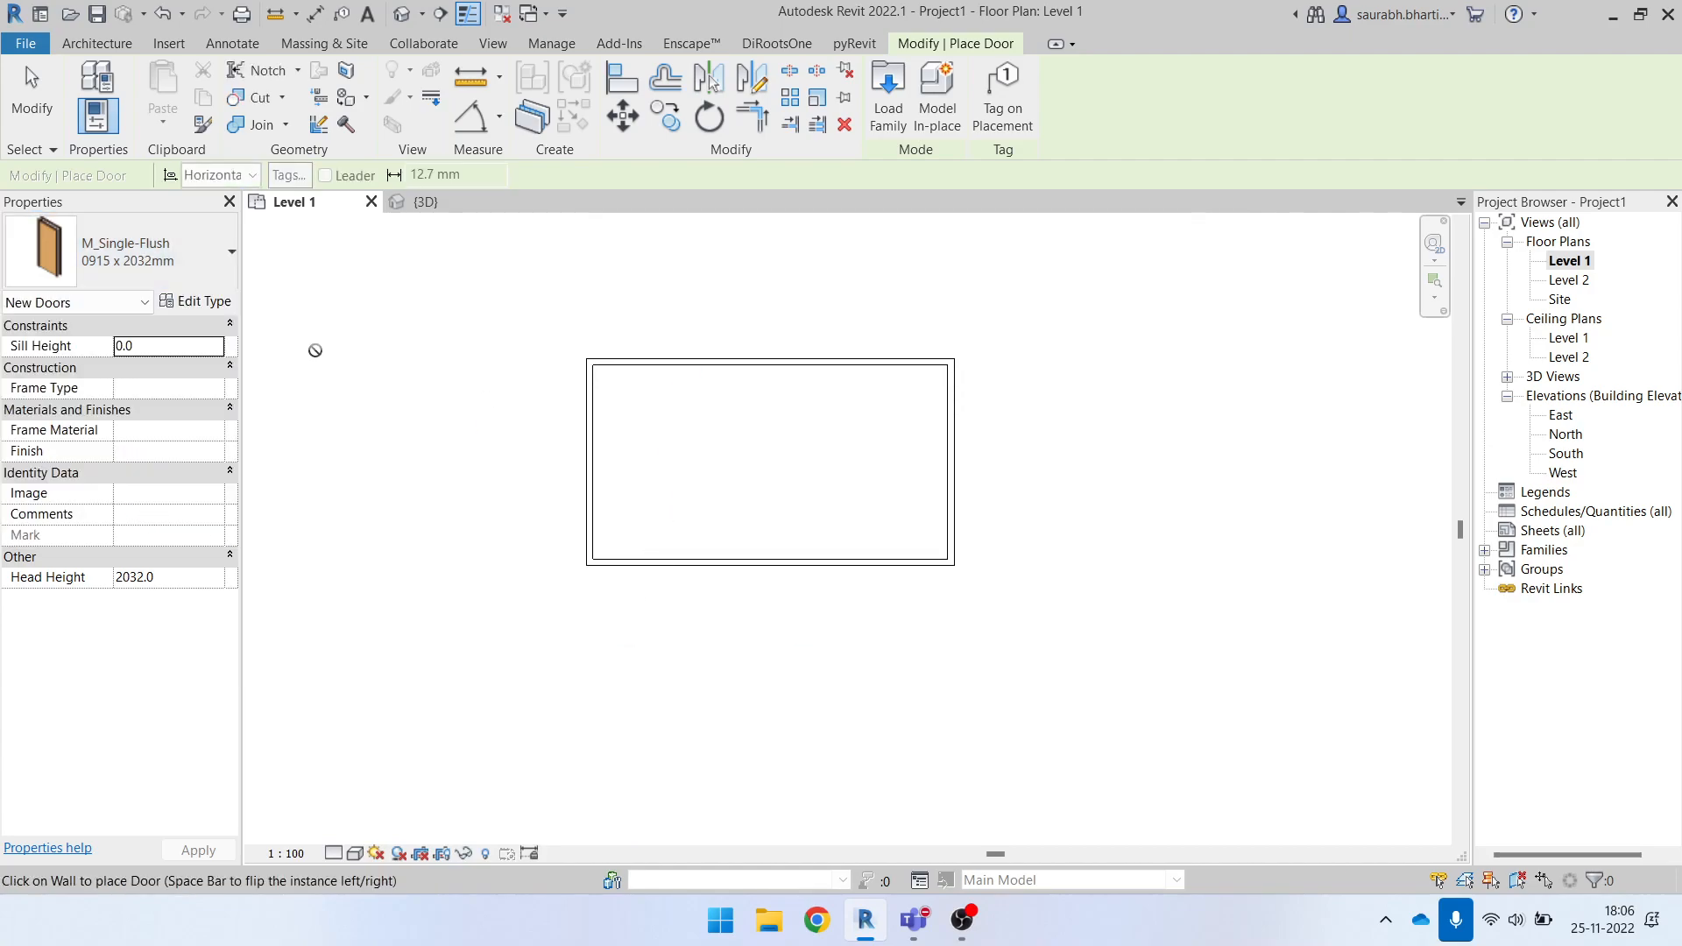
# Place one door in each of the room's four walls: bottom wall near the lower-left corner, right wall near the upper-right, top and left walls near the upper-left.
pyautogui.scroll(1, 649, 590)
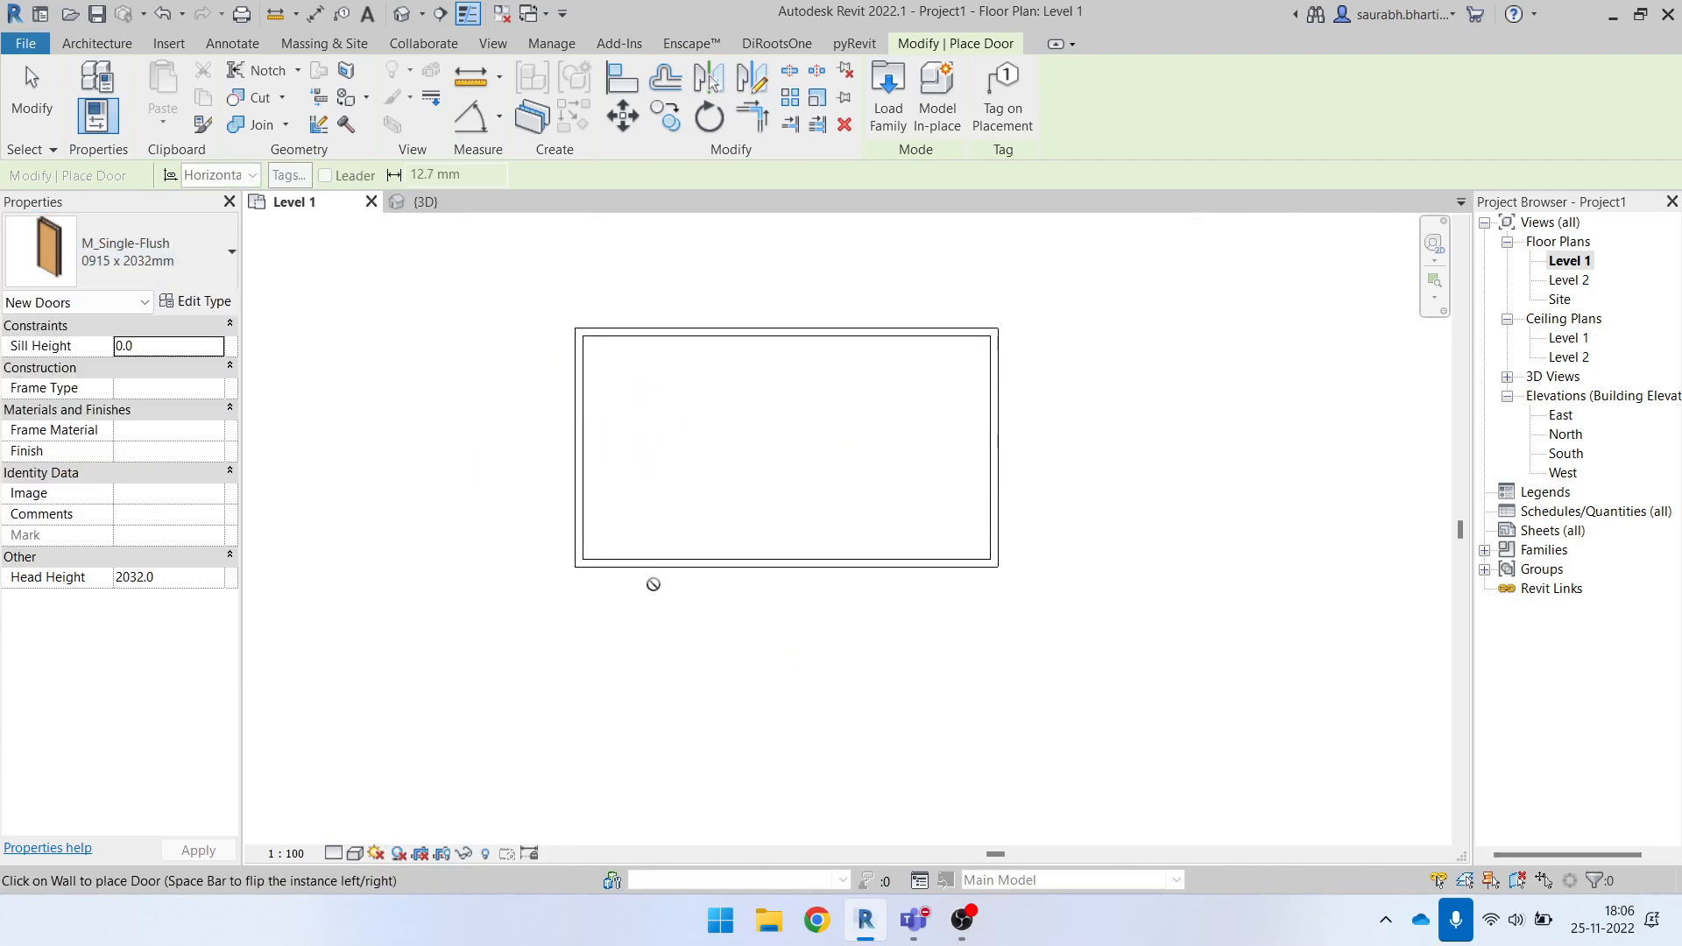
pyautogui.scroll(1, 1007, 385)
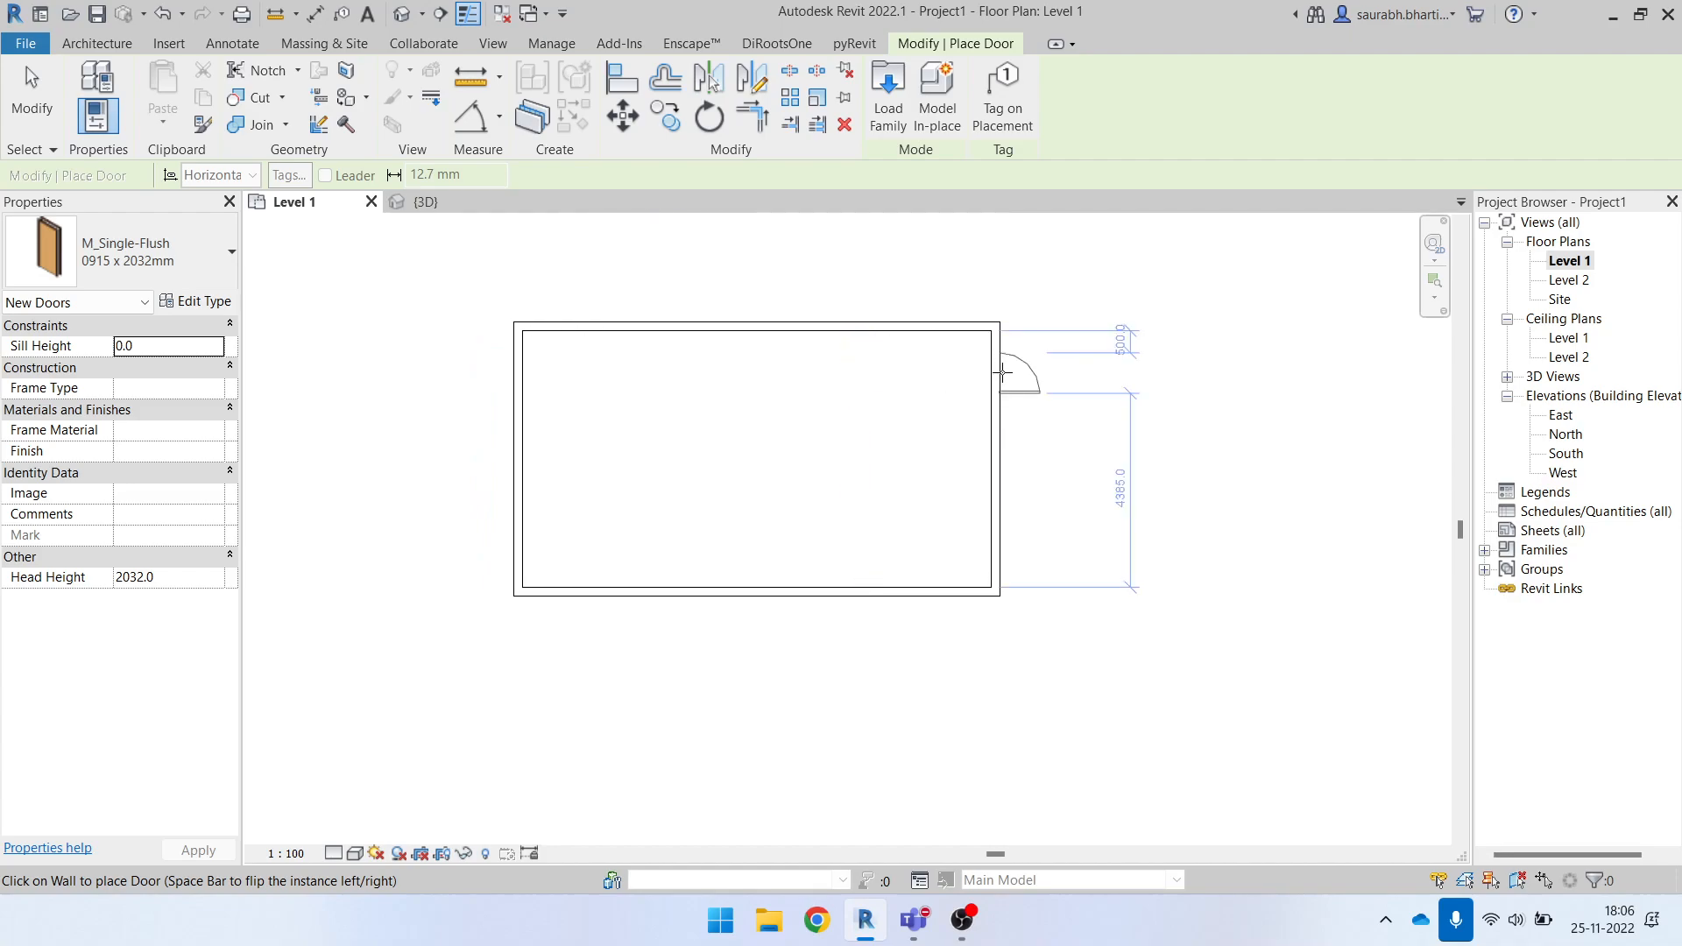
pyautogui.scroll(2, 994, 348)
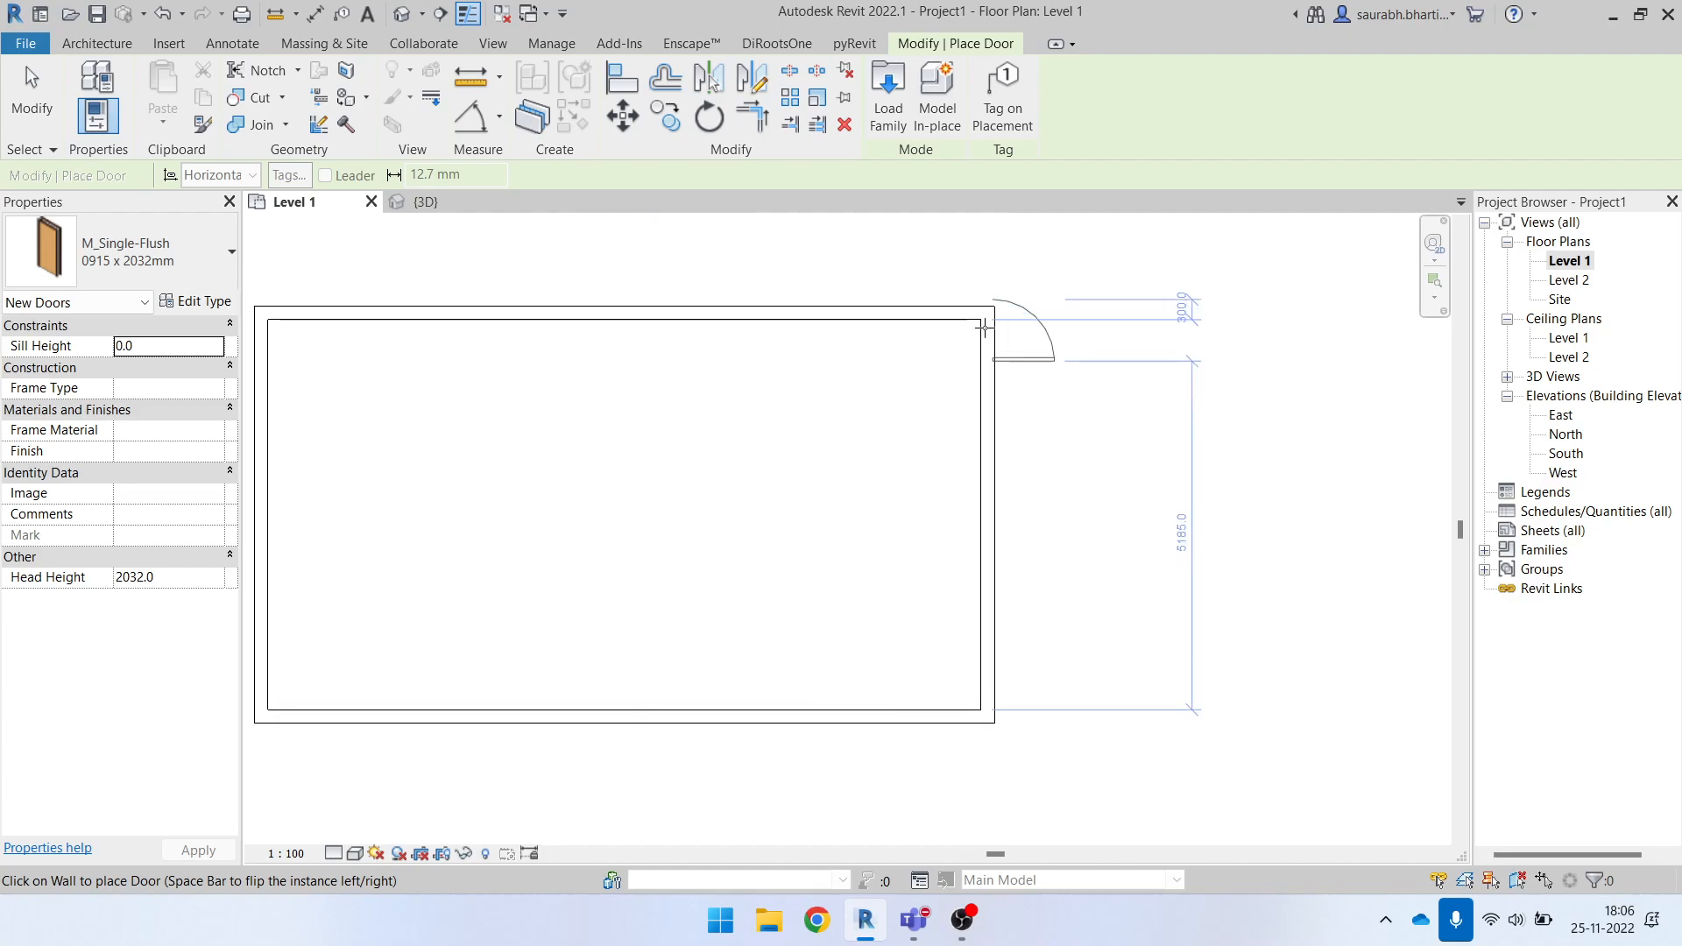
pyautogui.scroll(-2, 922, 306)
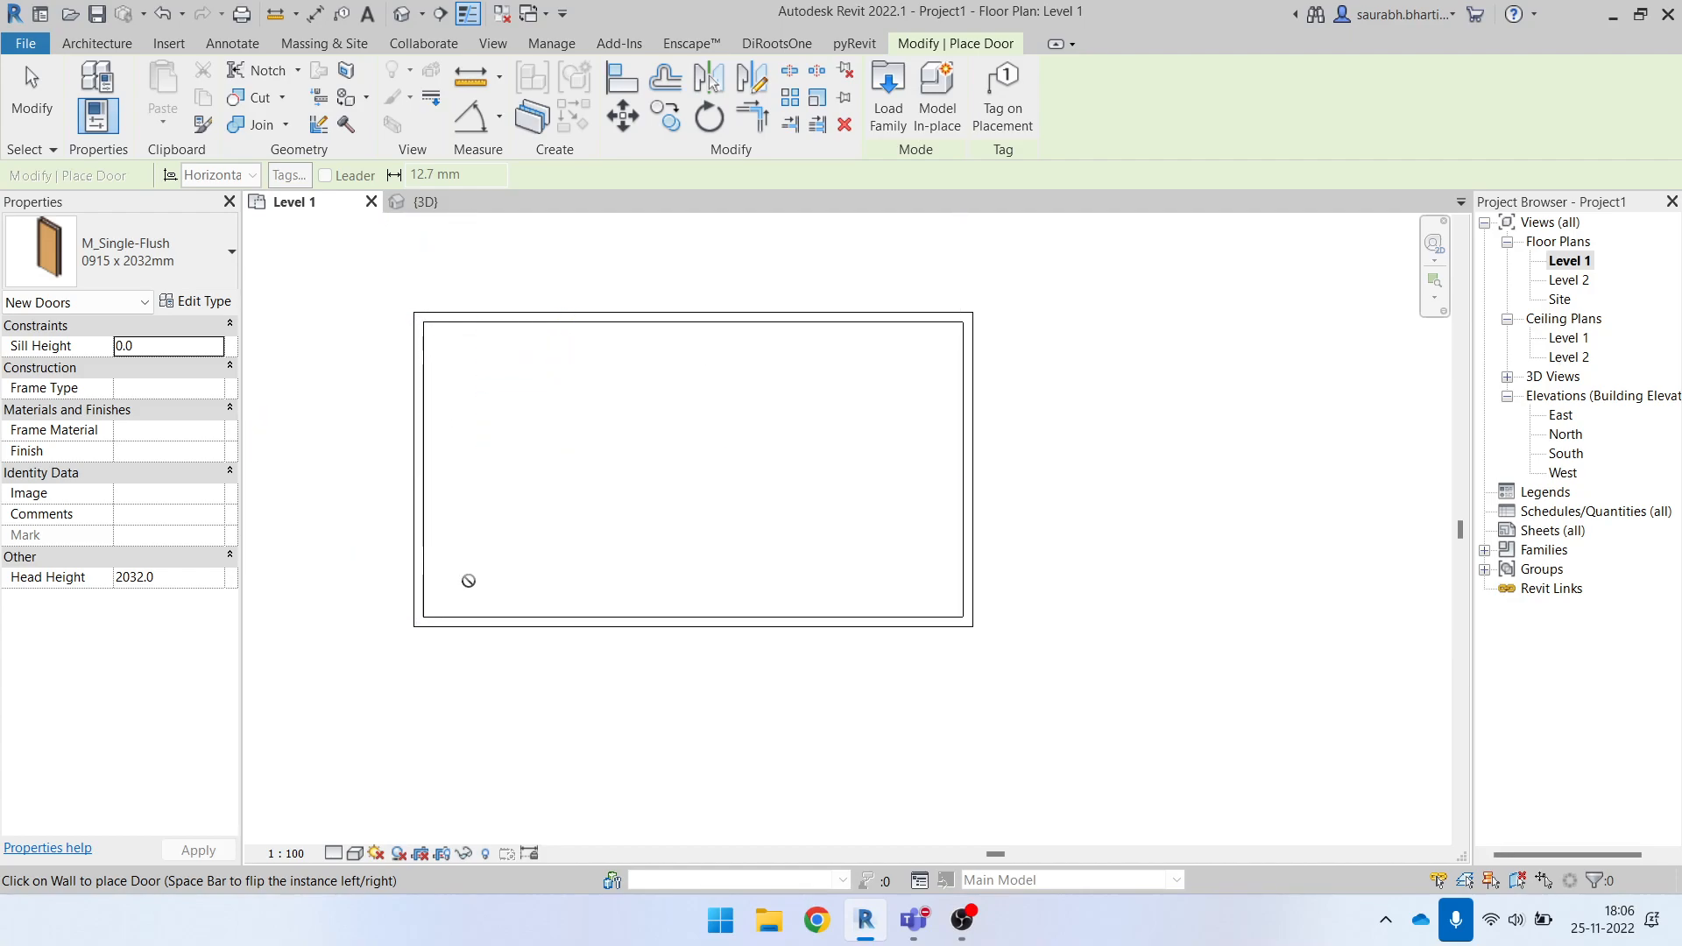
pyautogui.click(477, 616)
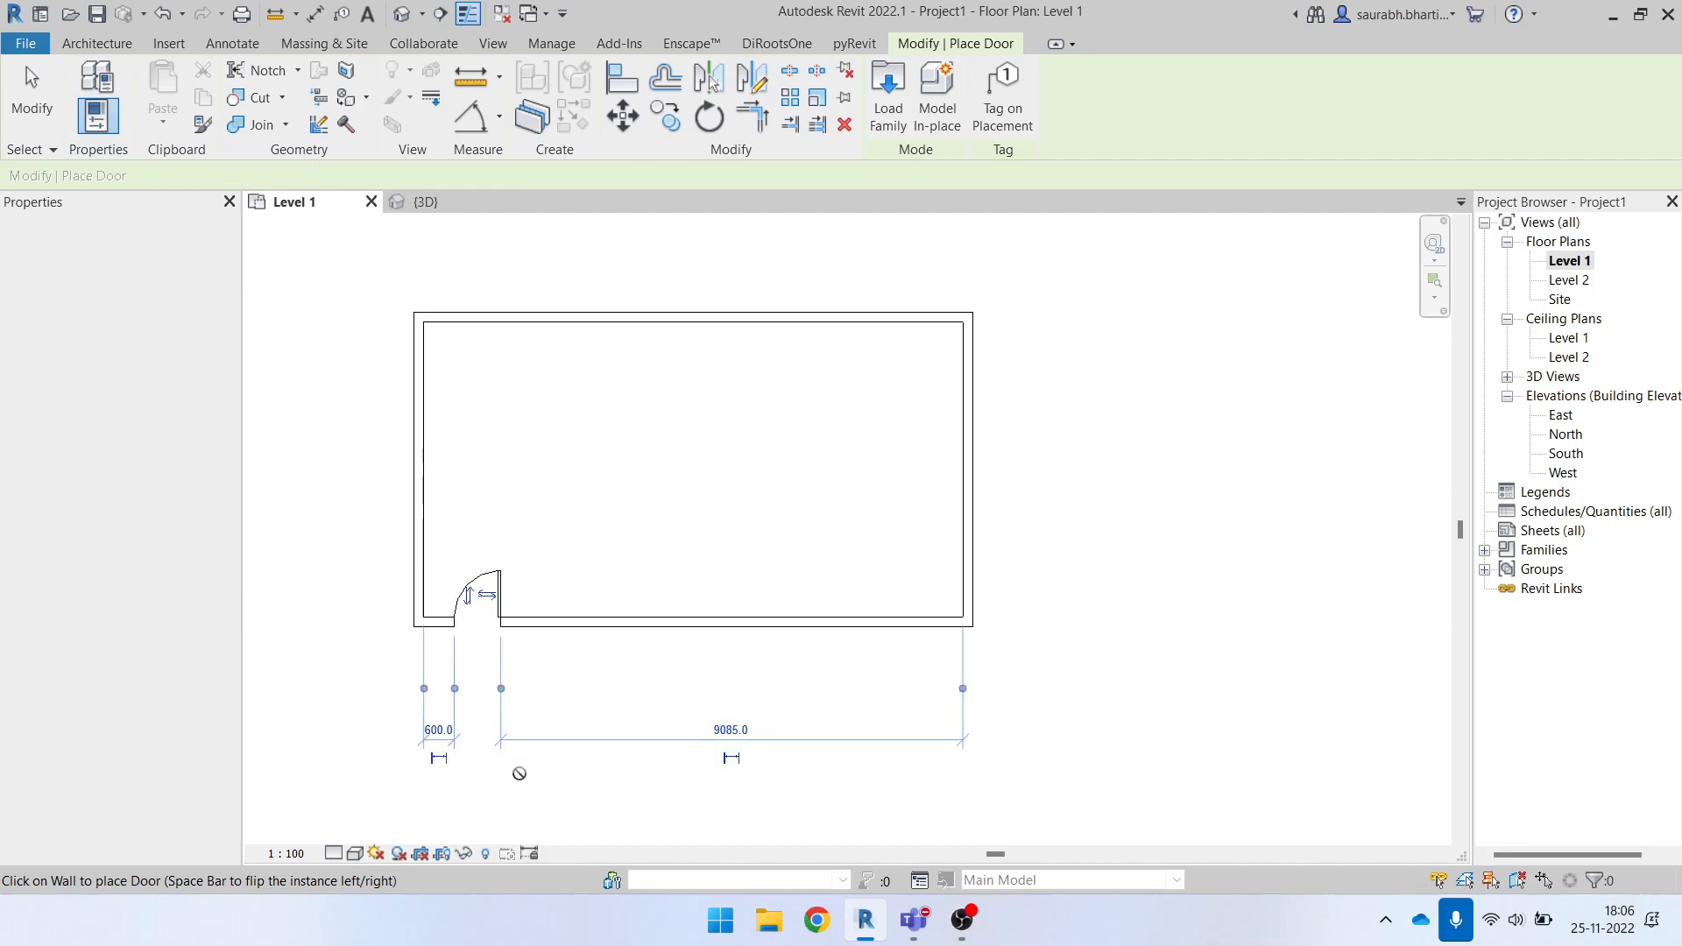
pyautogui.click(967, 360)
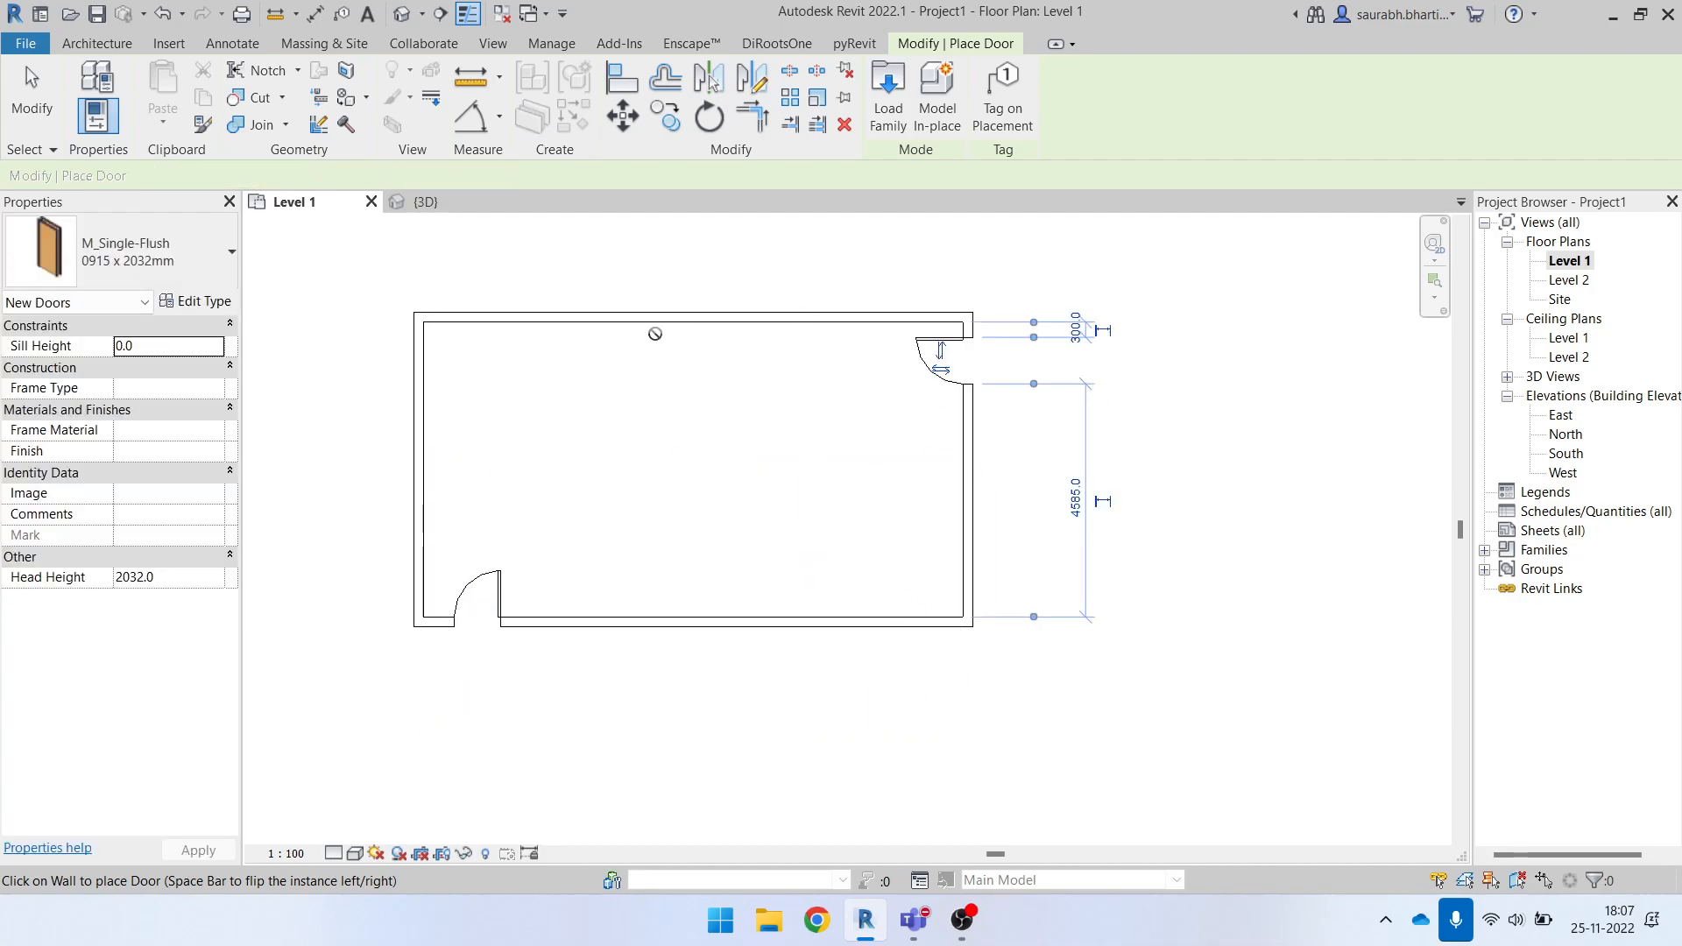
pyautogui.click(472, 317)
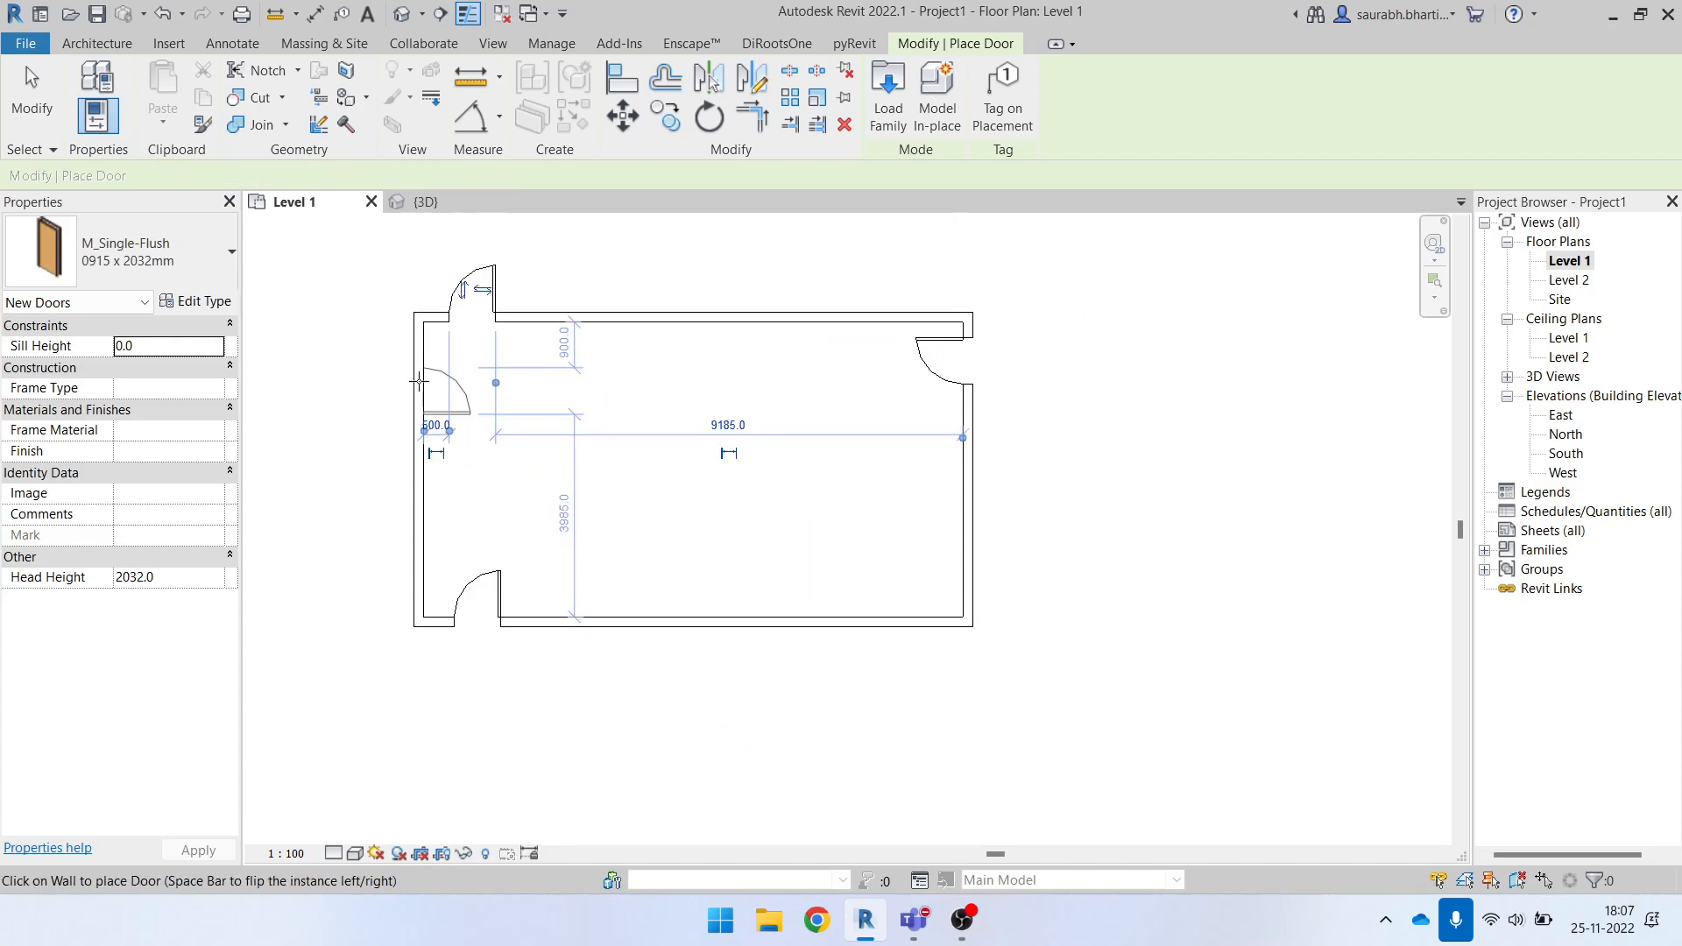
pyautogui.click(408, 368)
pyautogui.press('Escape')
pyautogui.press('Escape')
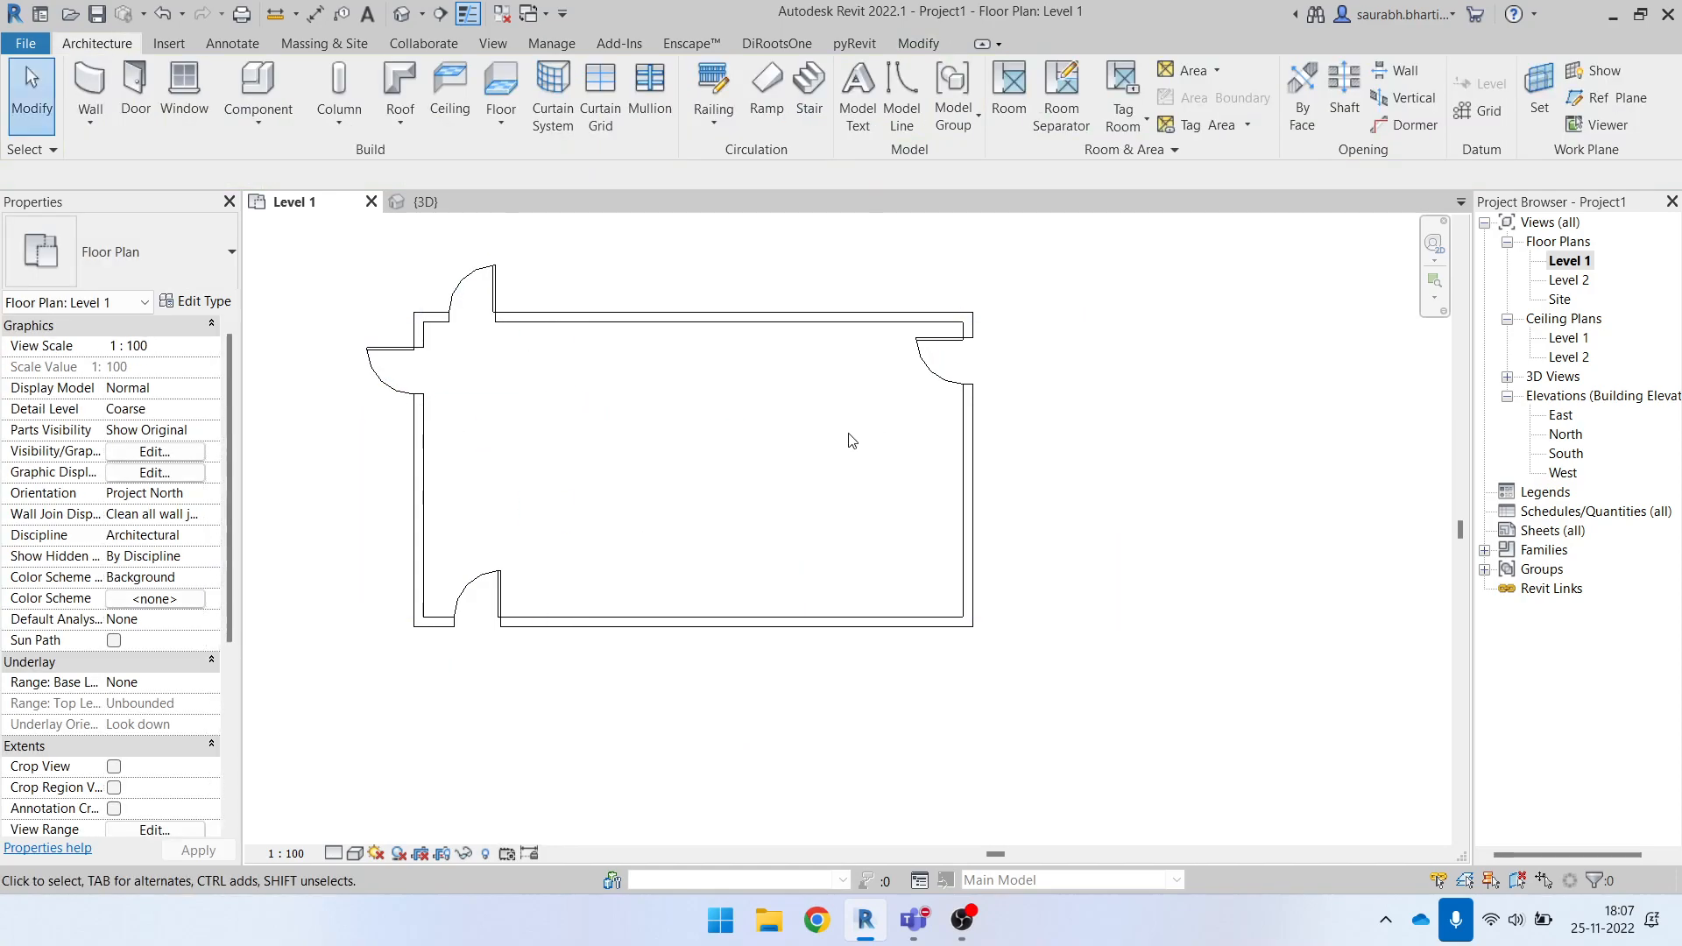
# Review the available M_Single-Flush door sizes and inspect the door placed in the room's bottom wall.
pyautogui.scroll(-1, 490, 539)
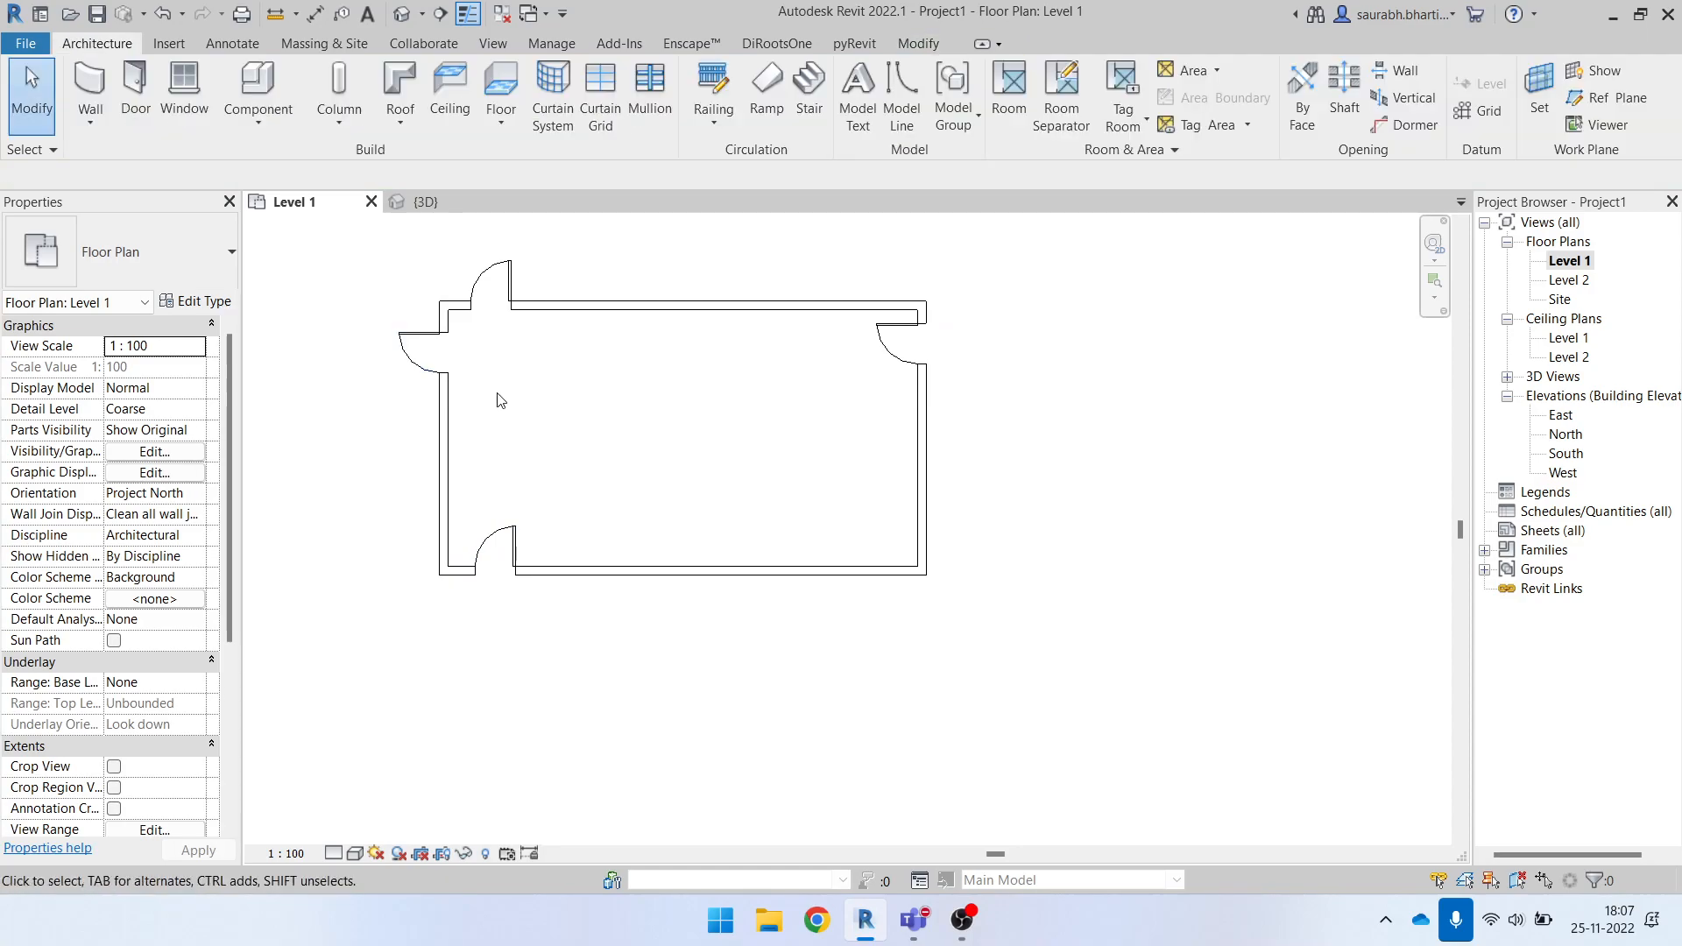
pyautogui.press('d')
pyautogui.press('r')
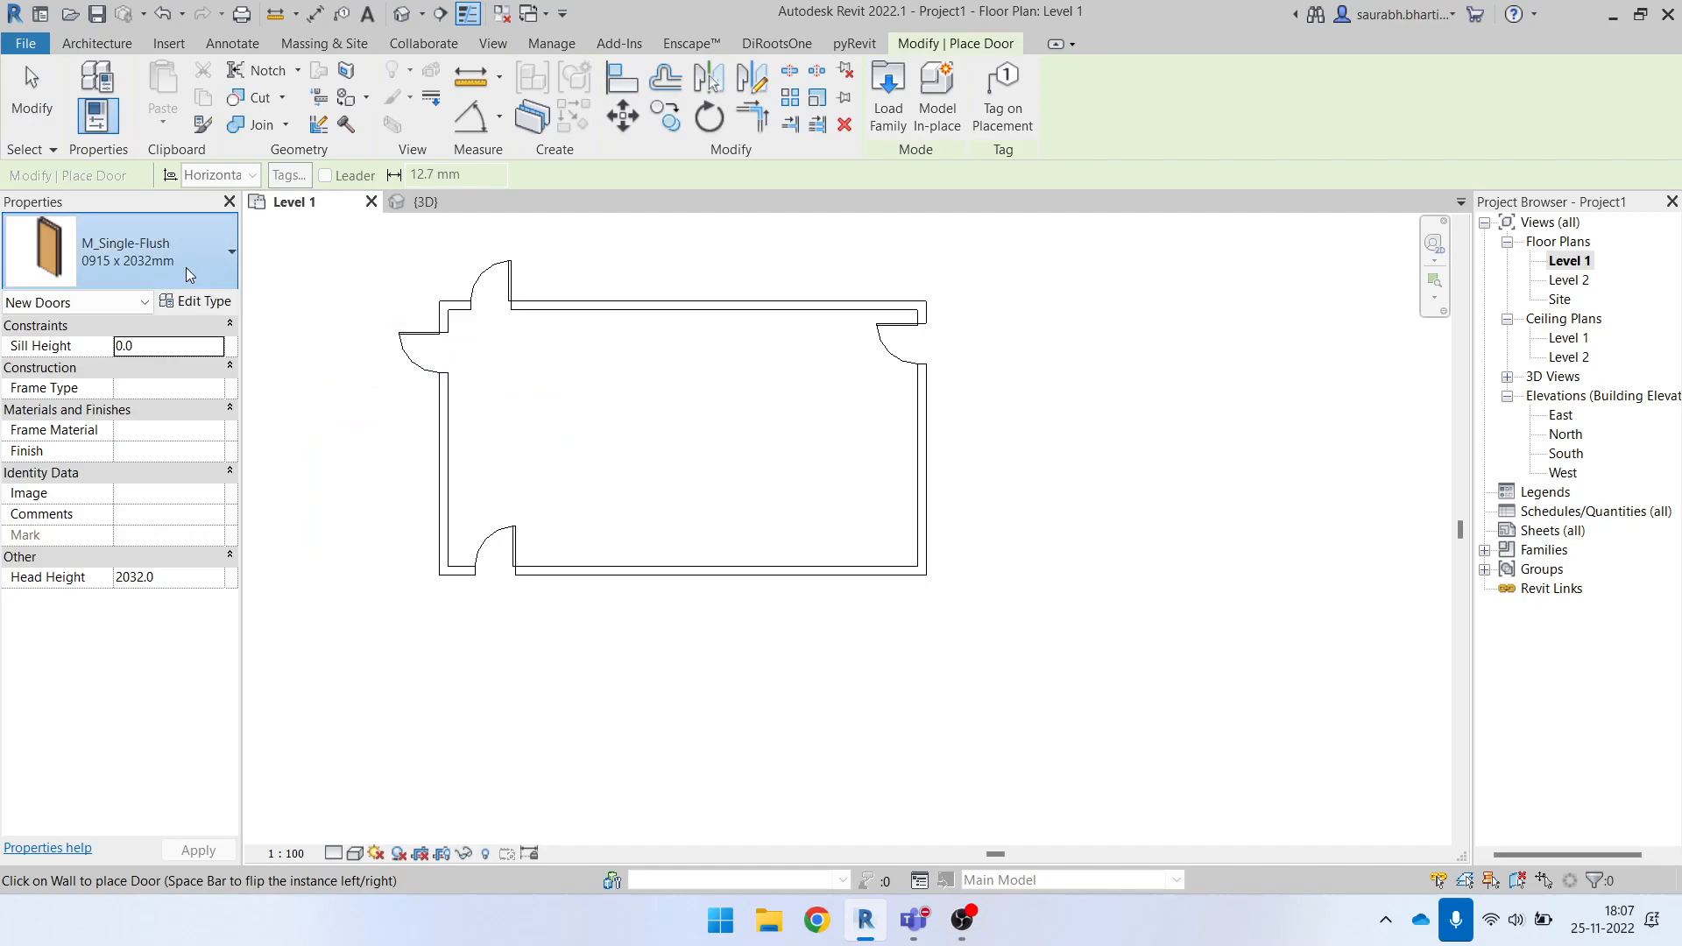
pyautogui.click(180, 264)
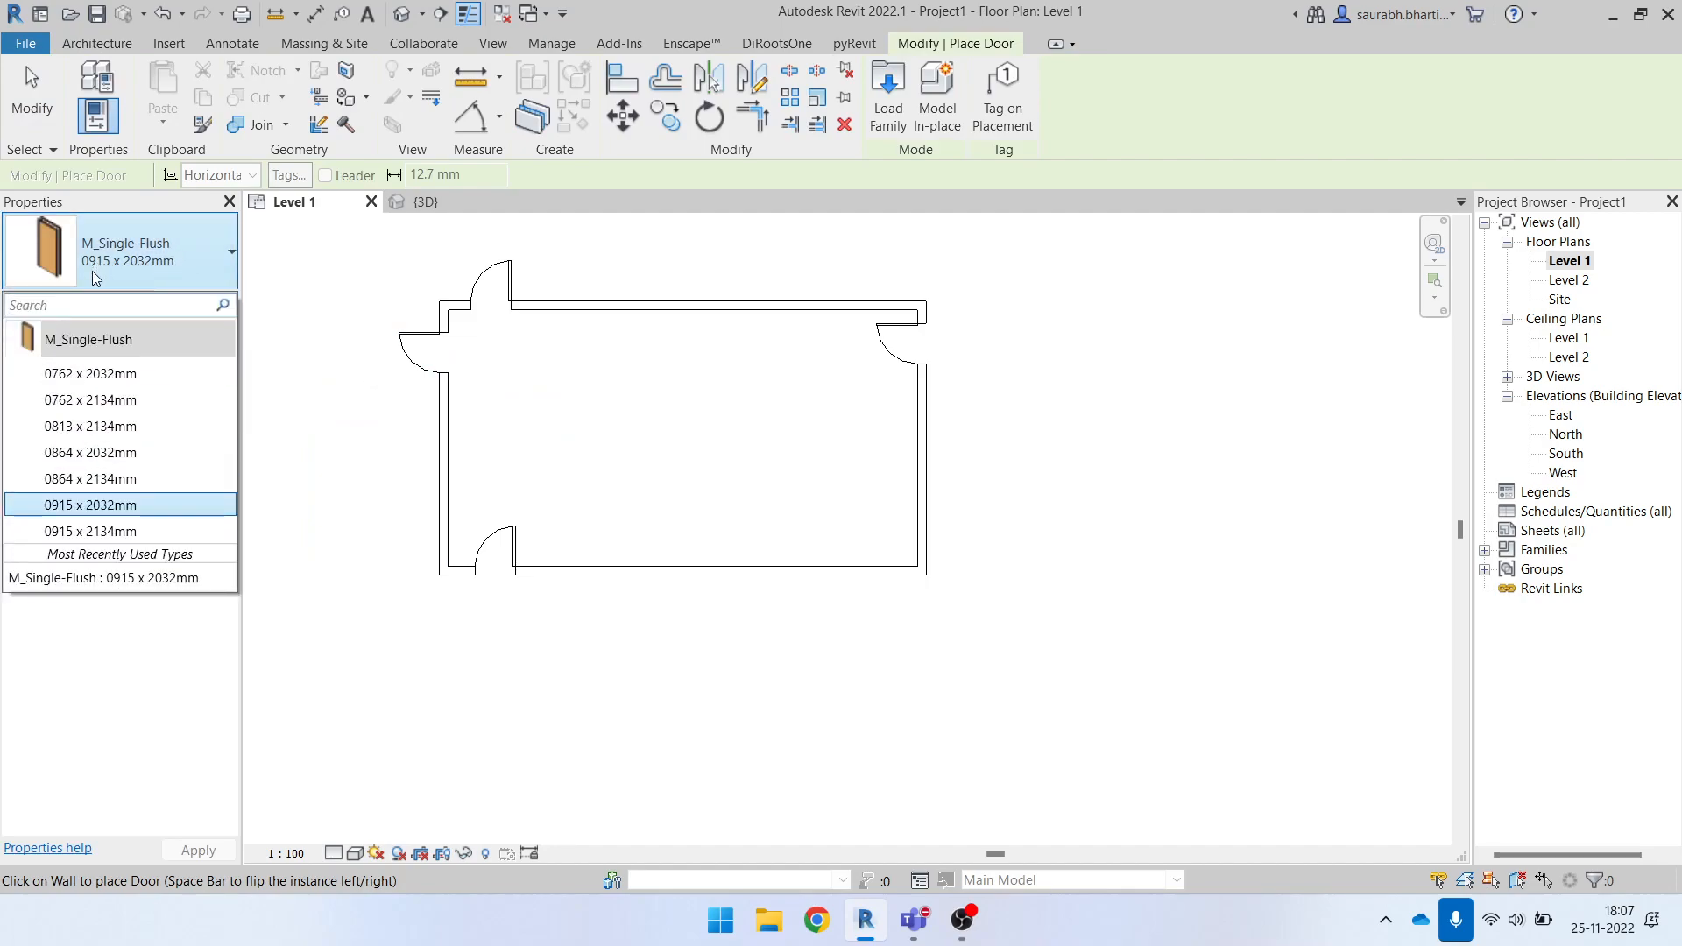
pyautogui.click(146, 266)
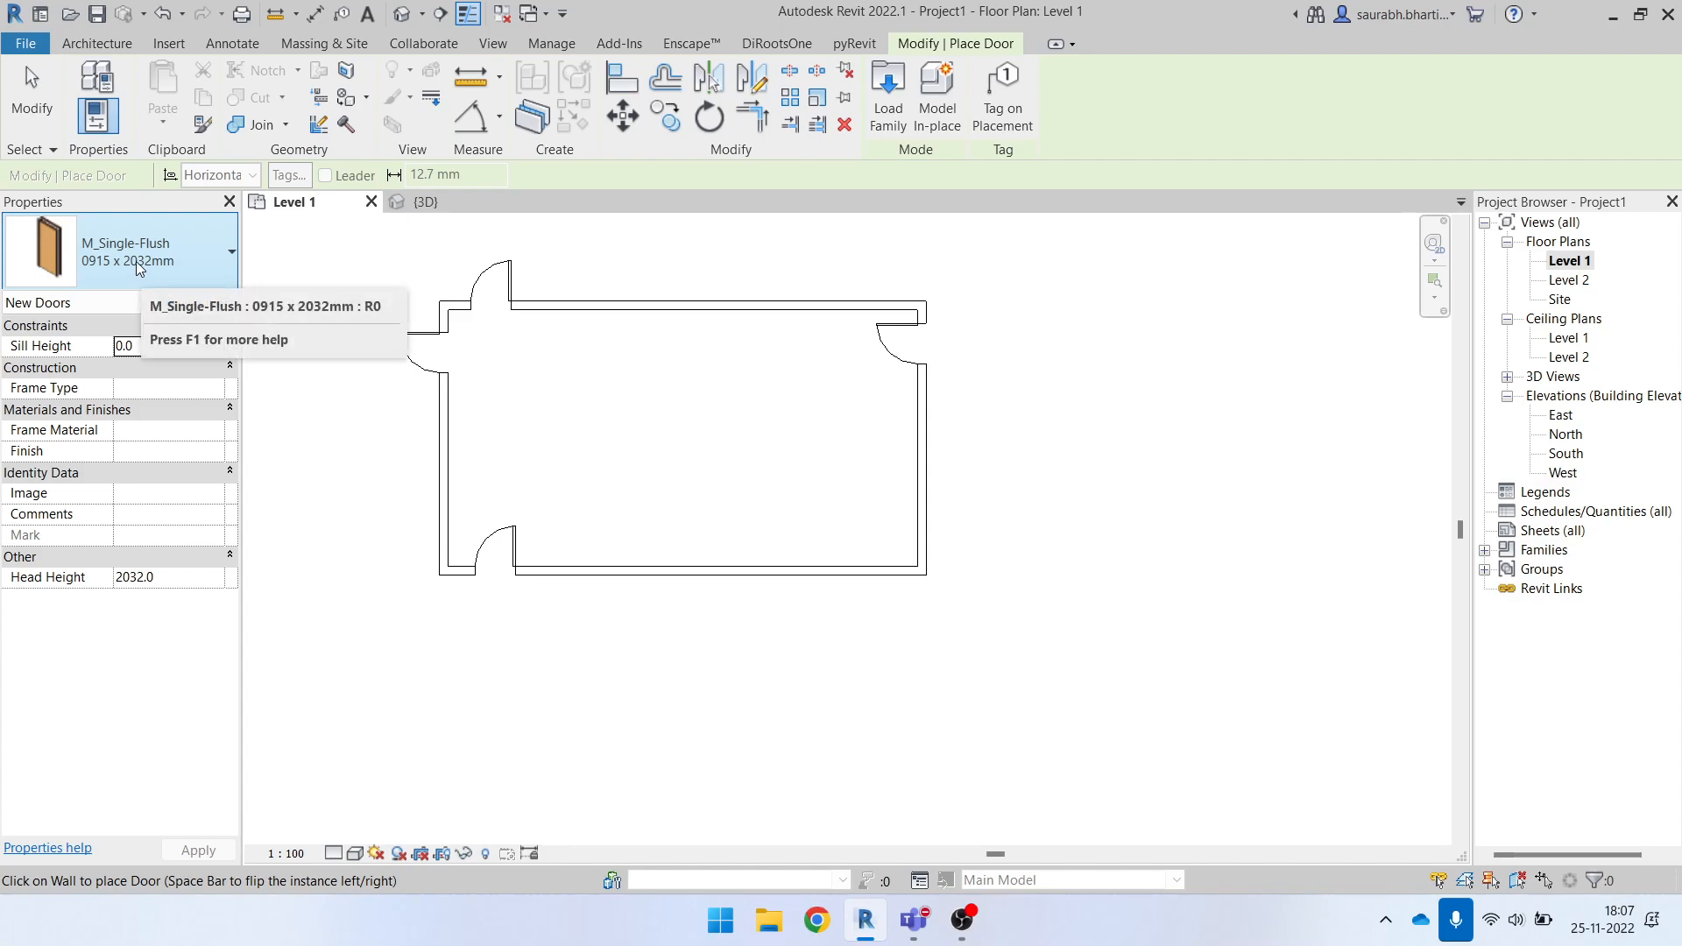
pyautogui.scroll(1, 503, 582)
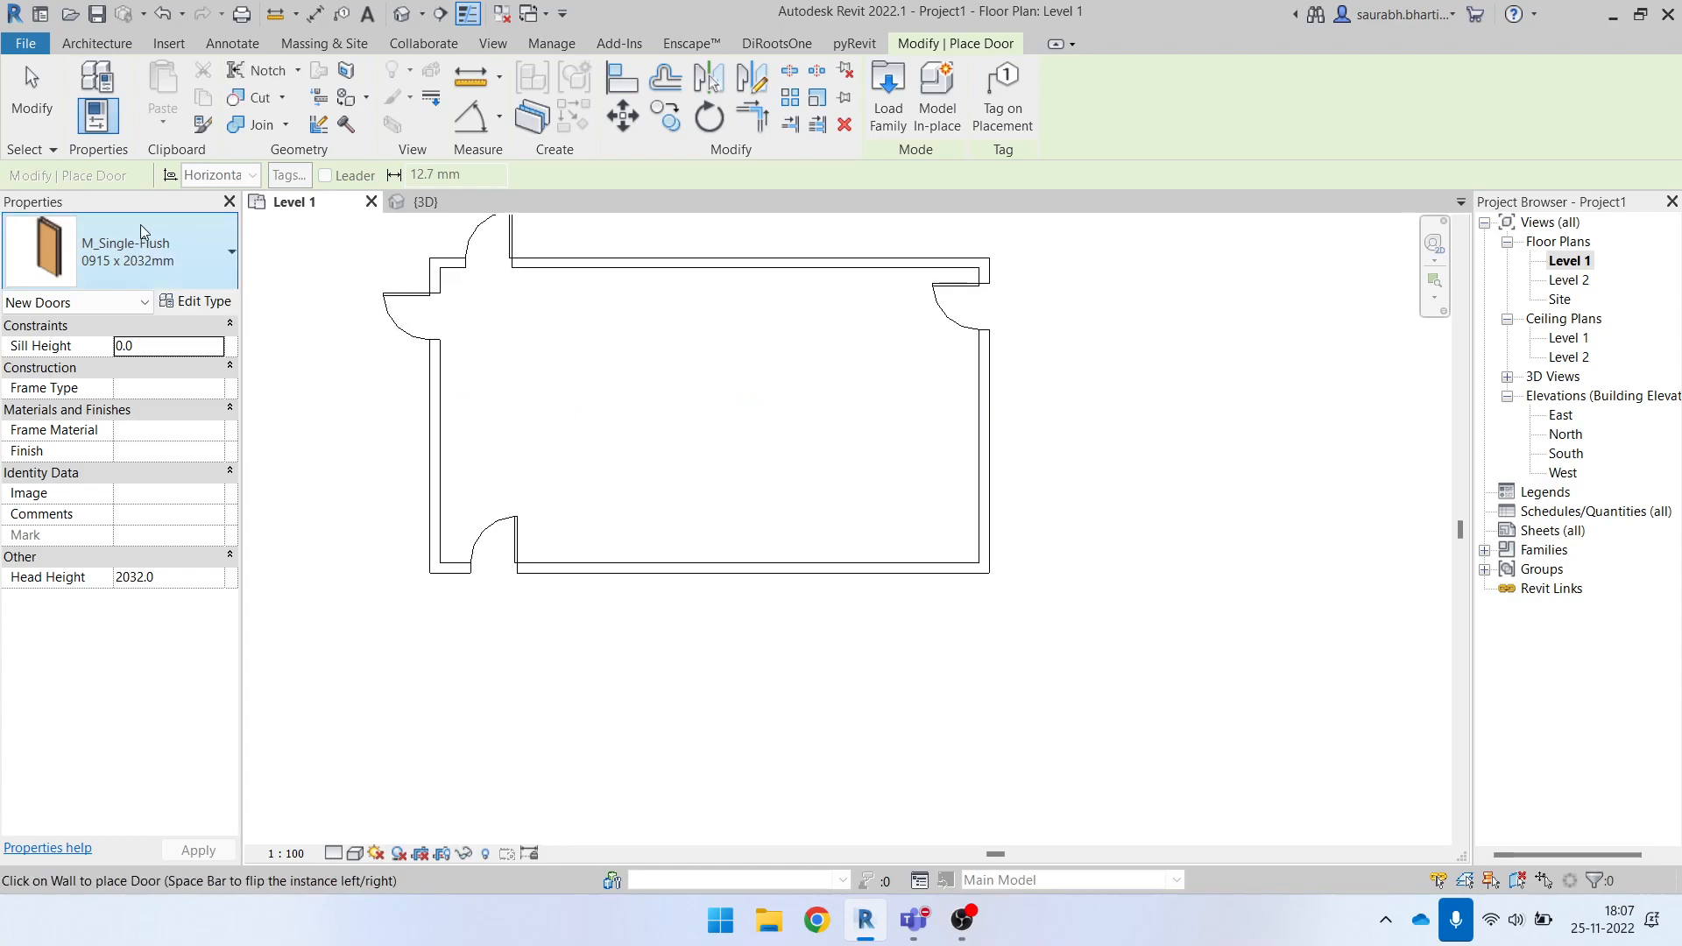
pyautogui.click(135, 285)
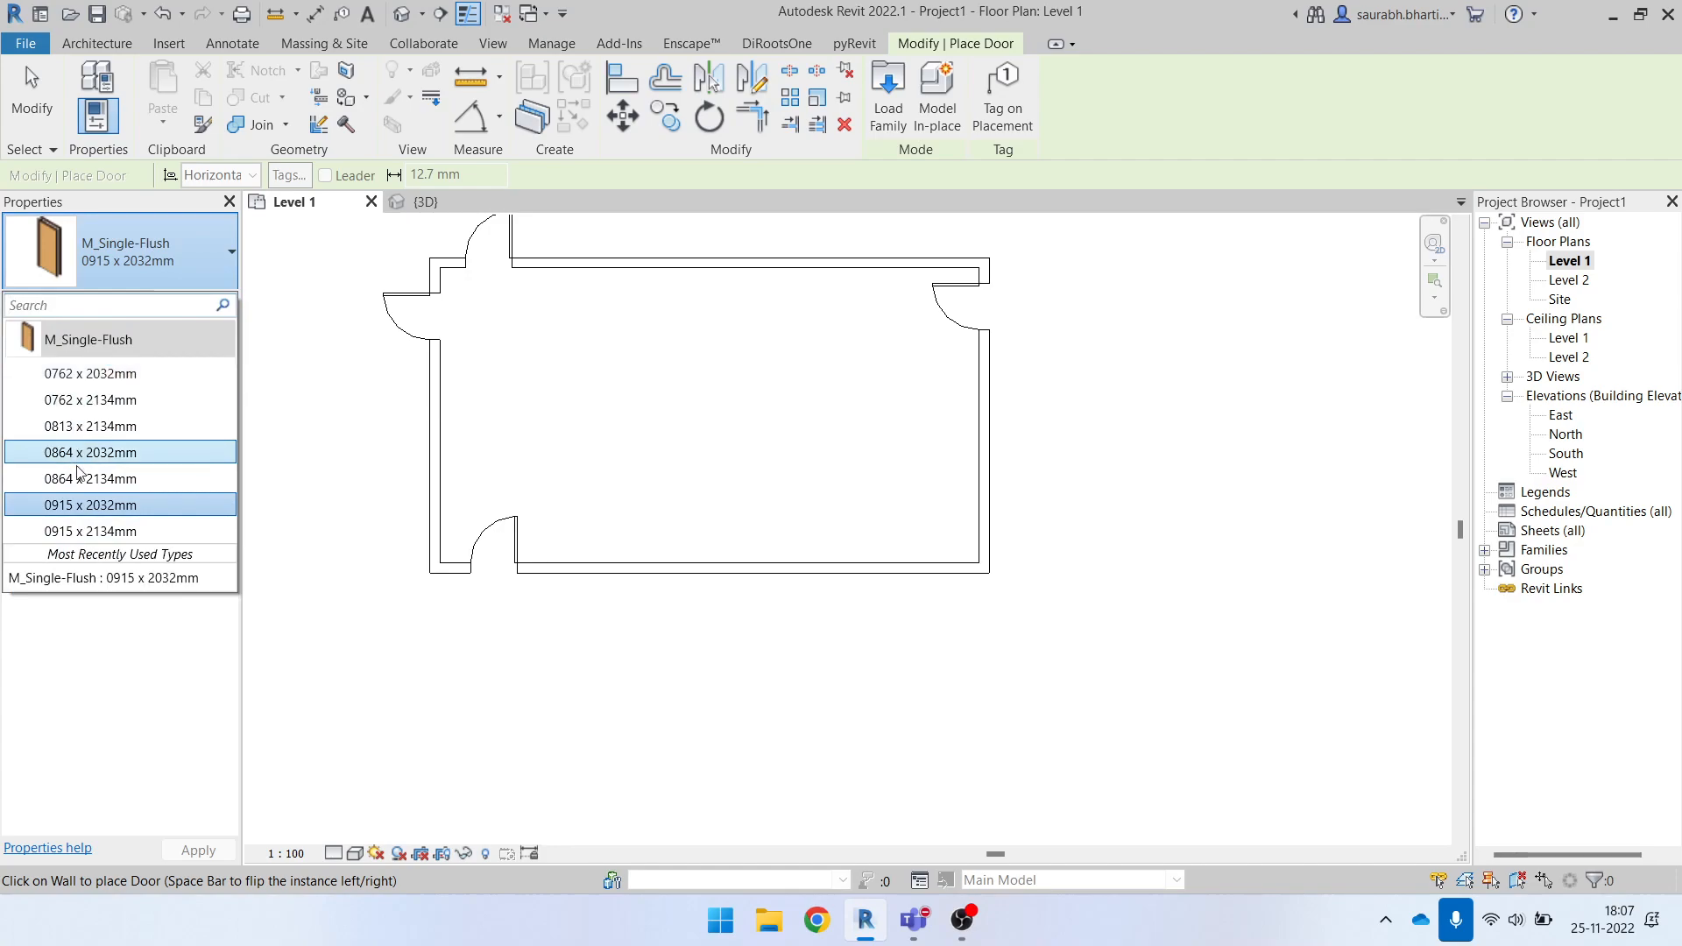
pyautogui.click(197, 275)
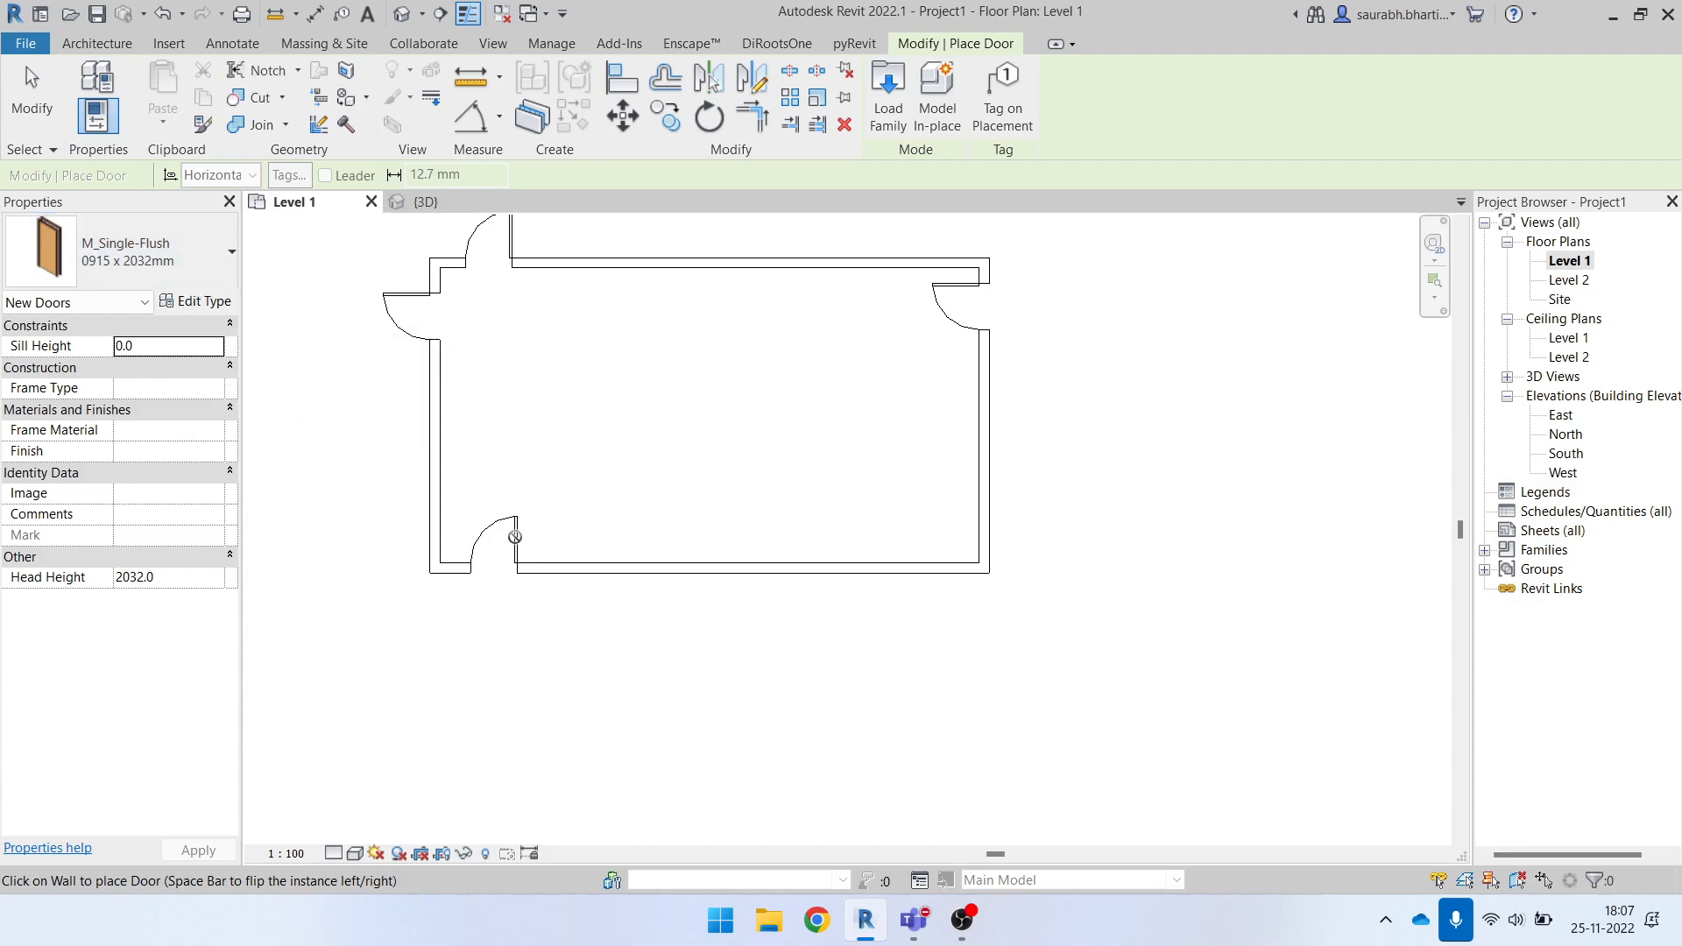
pyautogui.press('Escape')
pyautogui.click(489, 553)
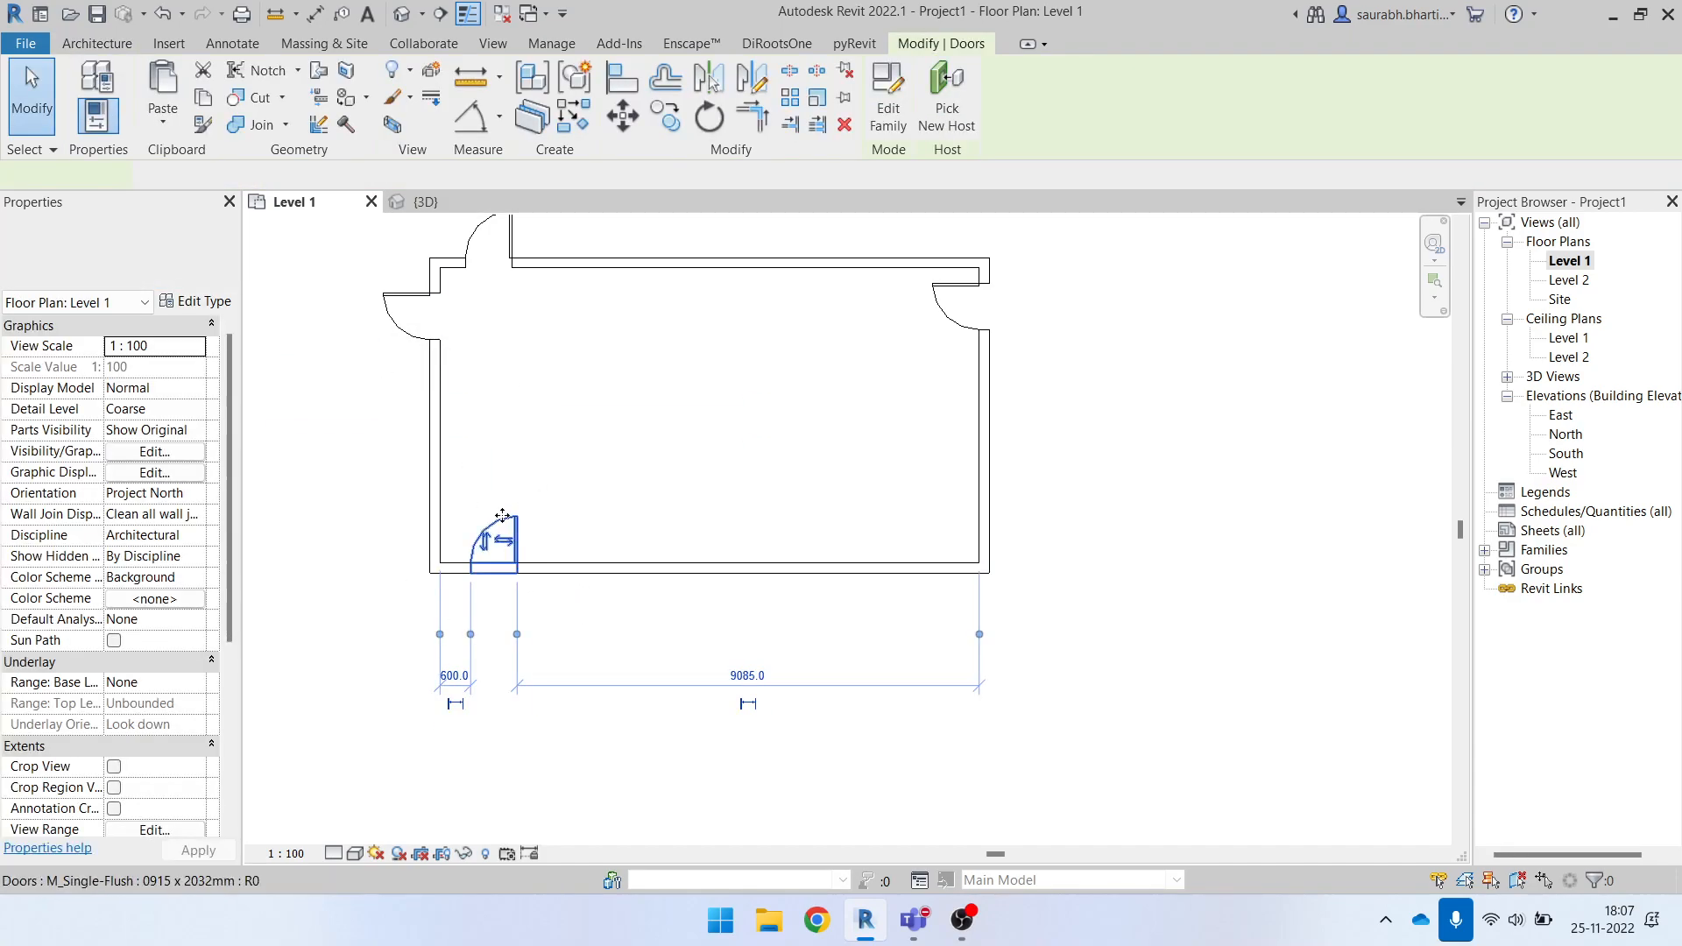
pyautogui.click(475, 477)
# Choose the M_Single-Flush 0813 x 2134mm type for new doors and open its type properties.
pyautogui.click(147, 90)
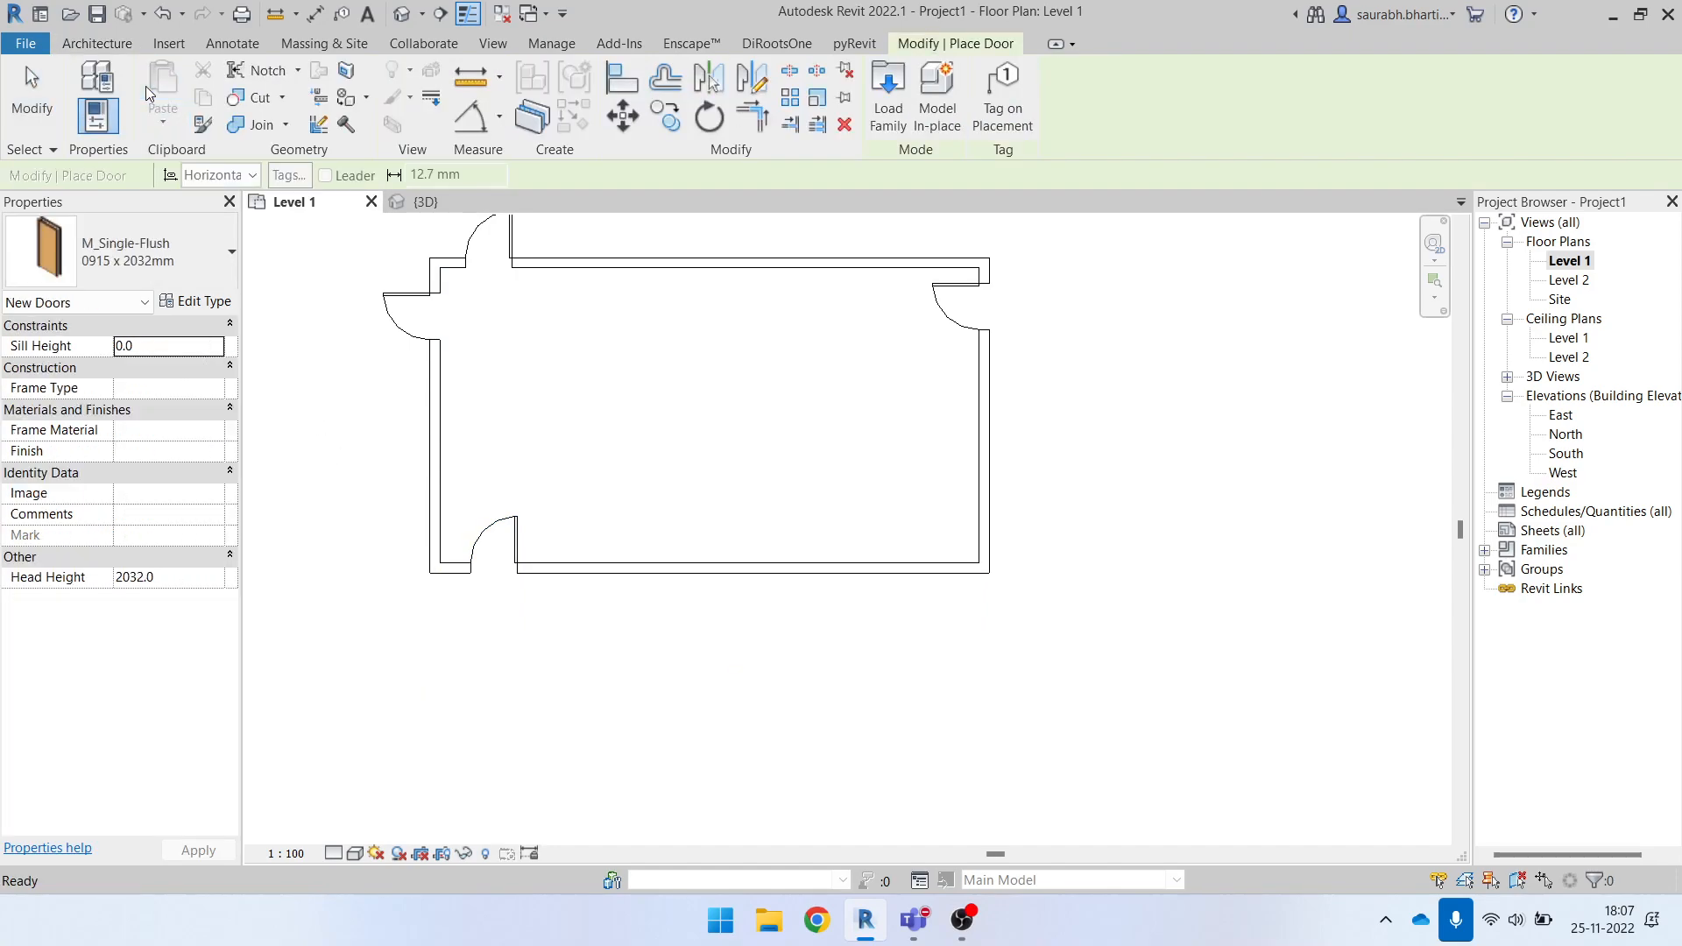
pyautogui.click(180, 254)
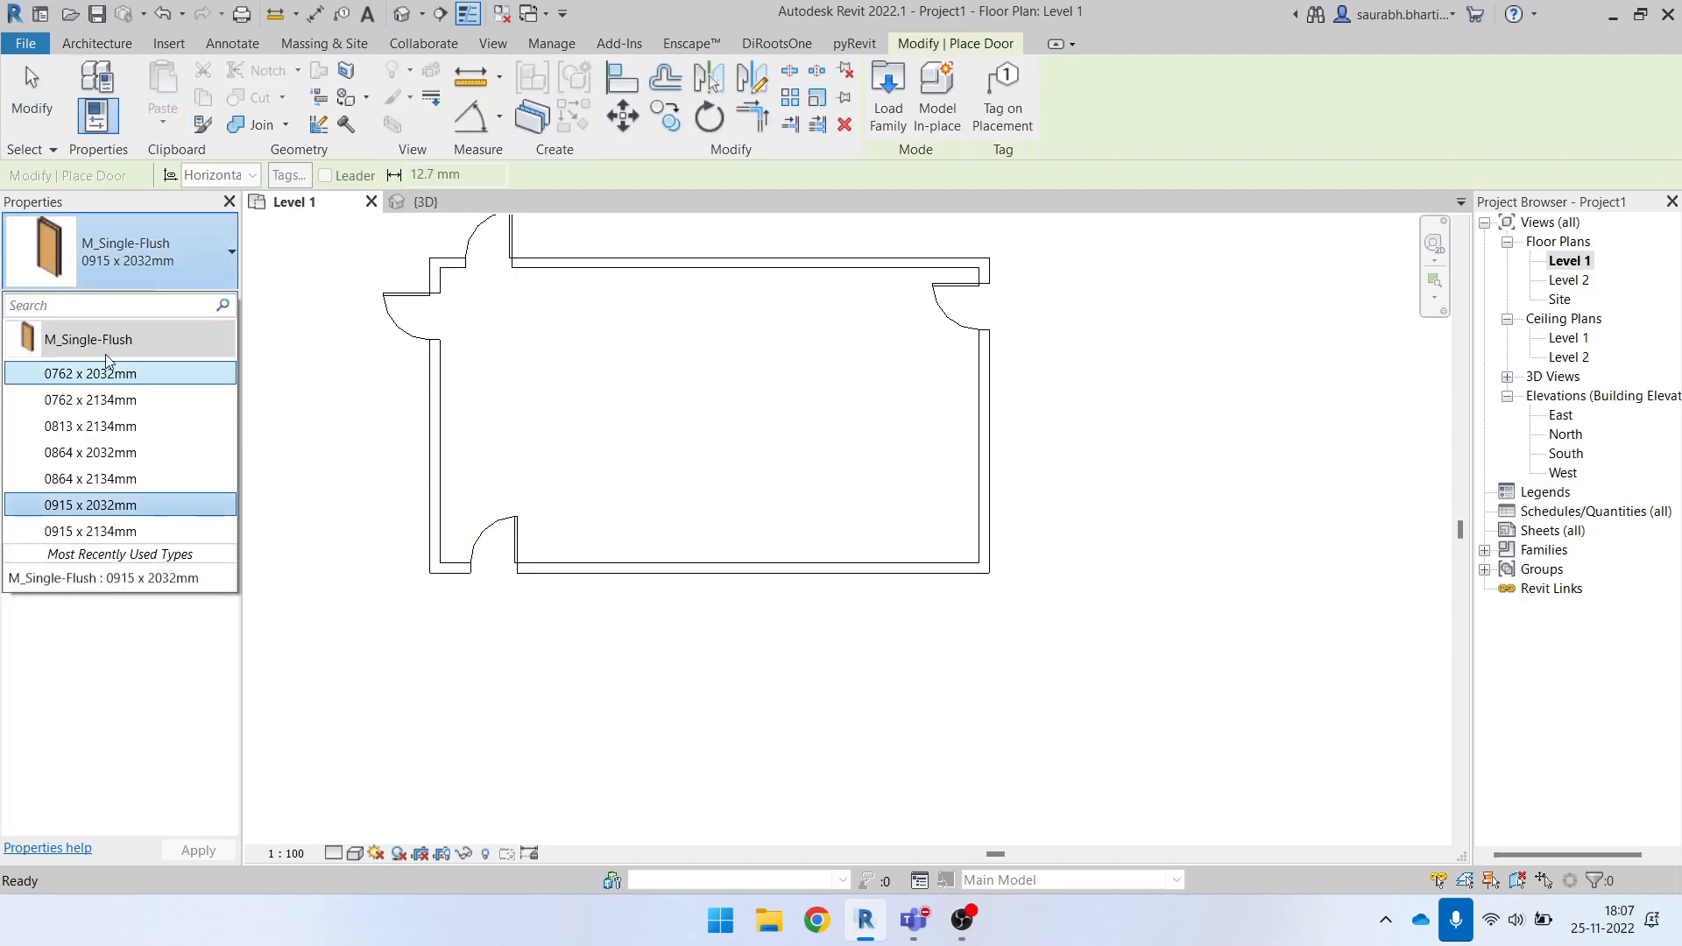
pyautogui.click(154, 426)
pyautogui.click(194, 302)
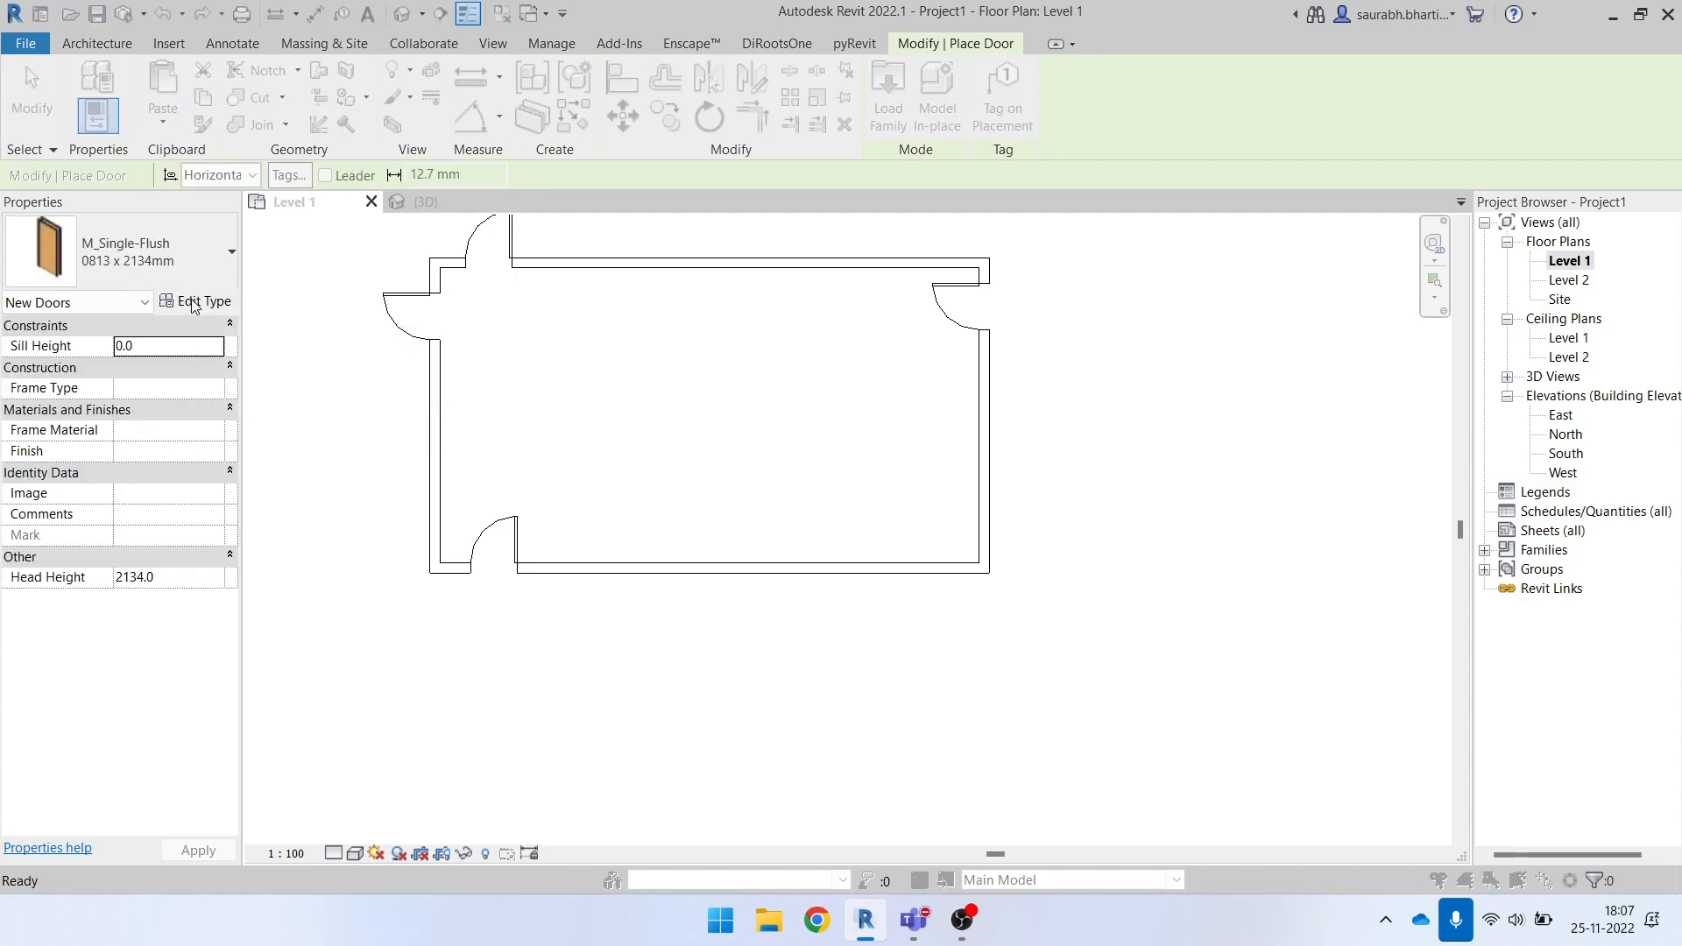
pyautogui.moveTo(820, 41); pyautogui.dragTo(1139, 52)
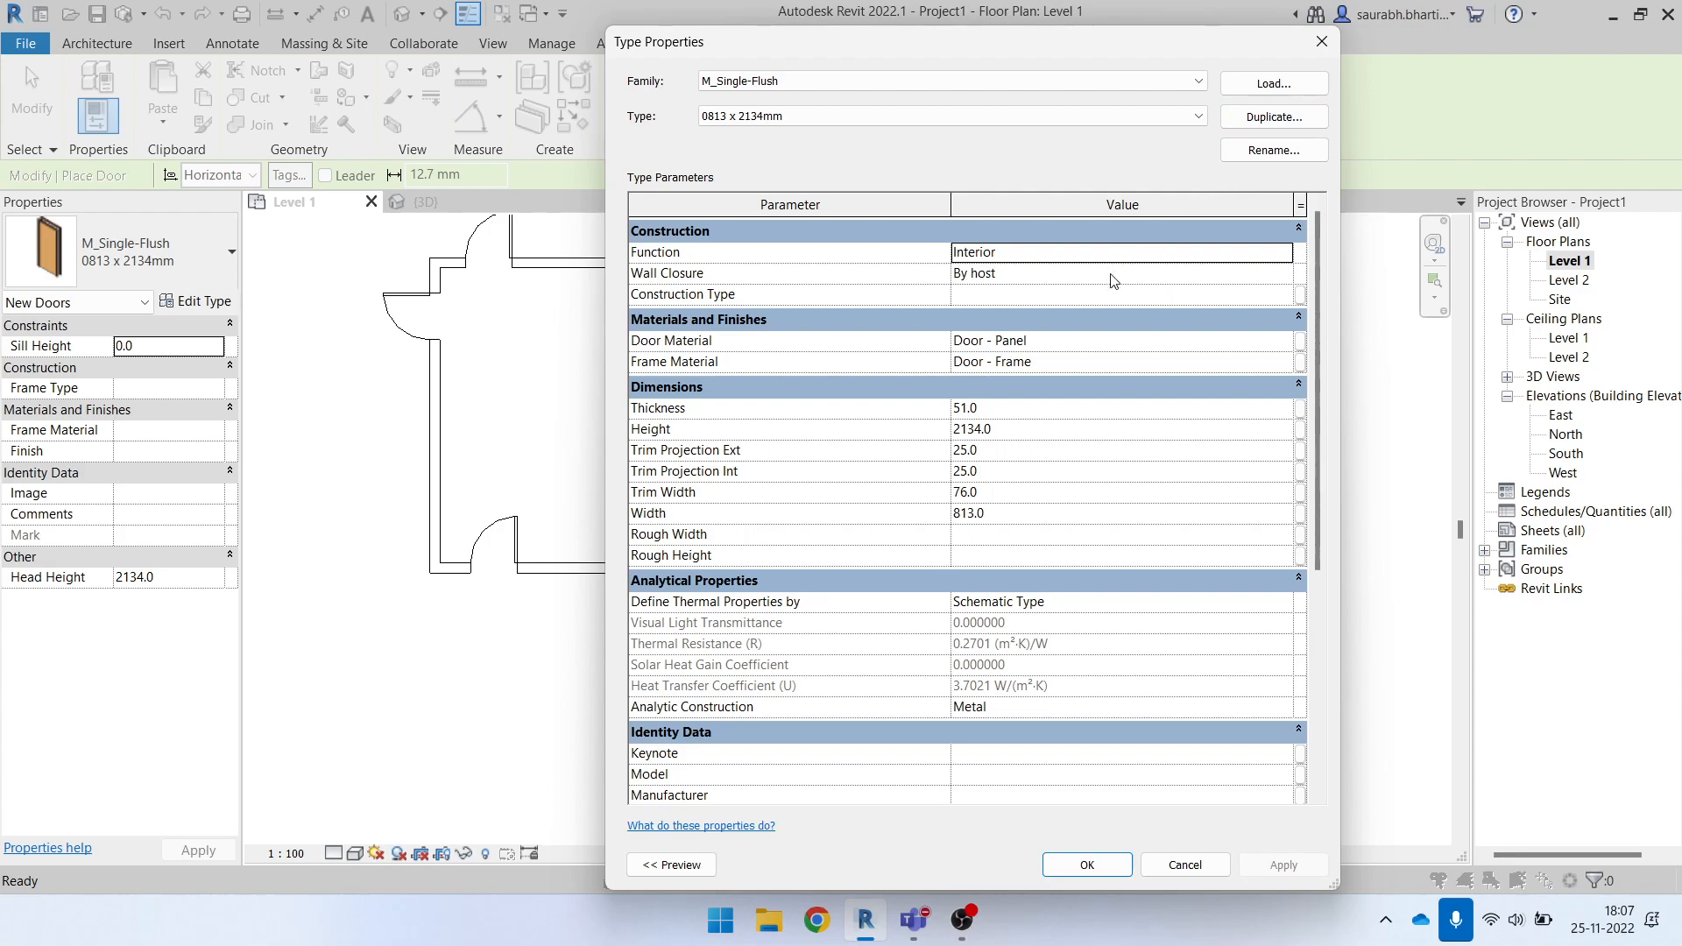
# Duplicate the 0813 x 2134mm door type under the name 1800 x 2200mm and check it among the family's types.
pyautogui.click(1278, 119)
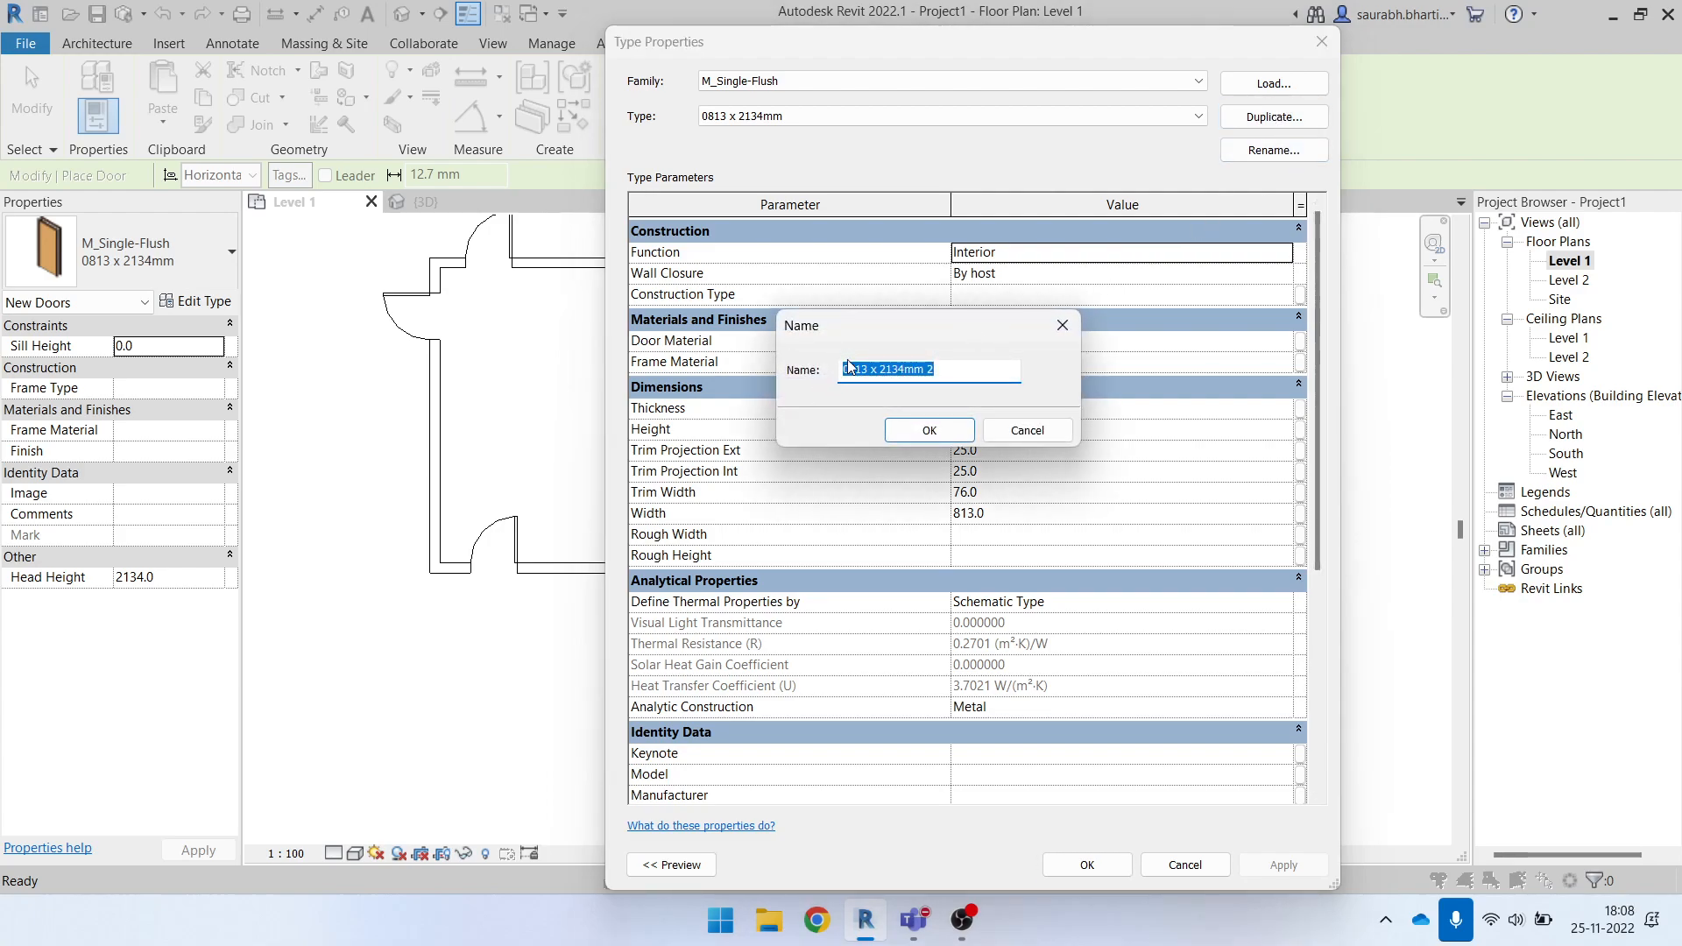
pyautogui.moveTo(862, 371); pyautogui.dragTo(856, 370)
pyautogui.write('18')
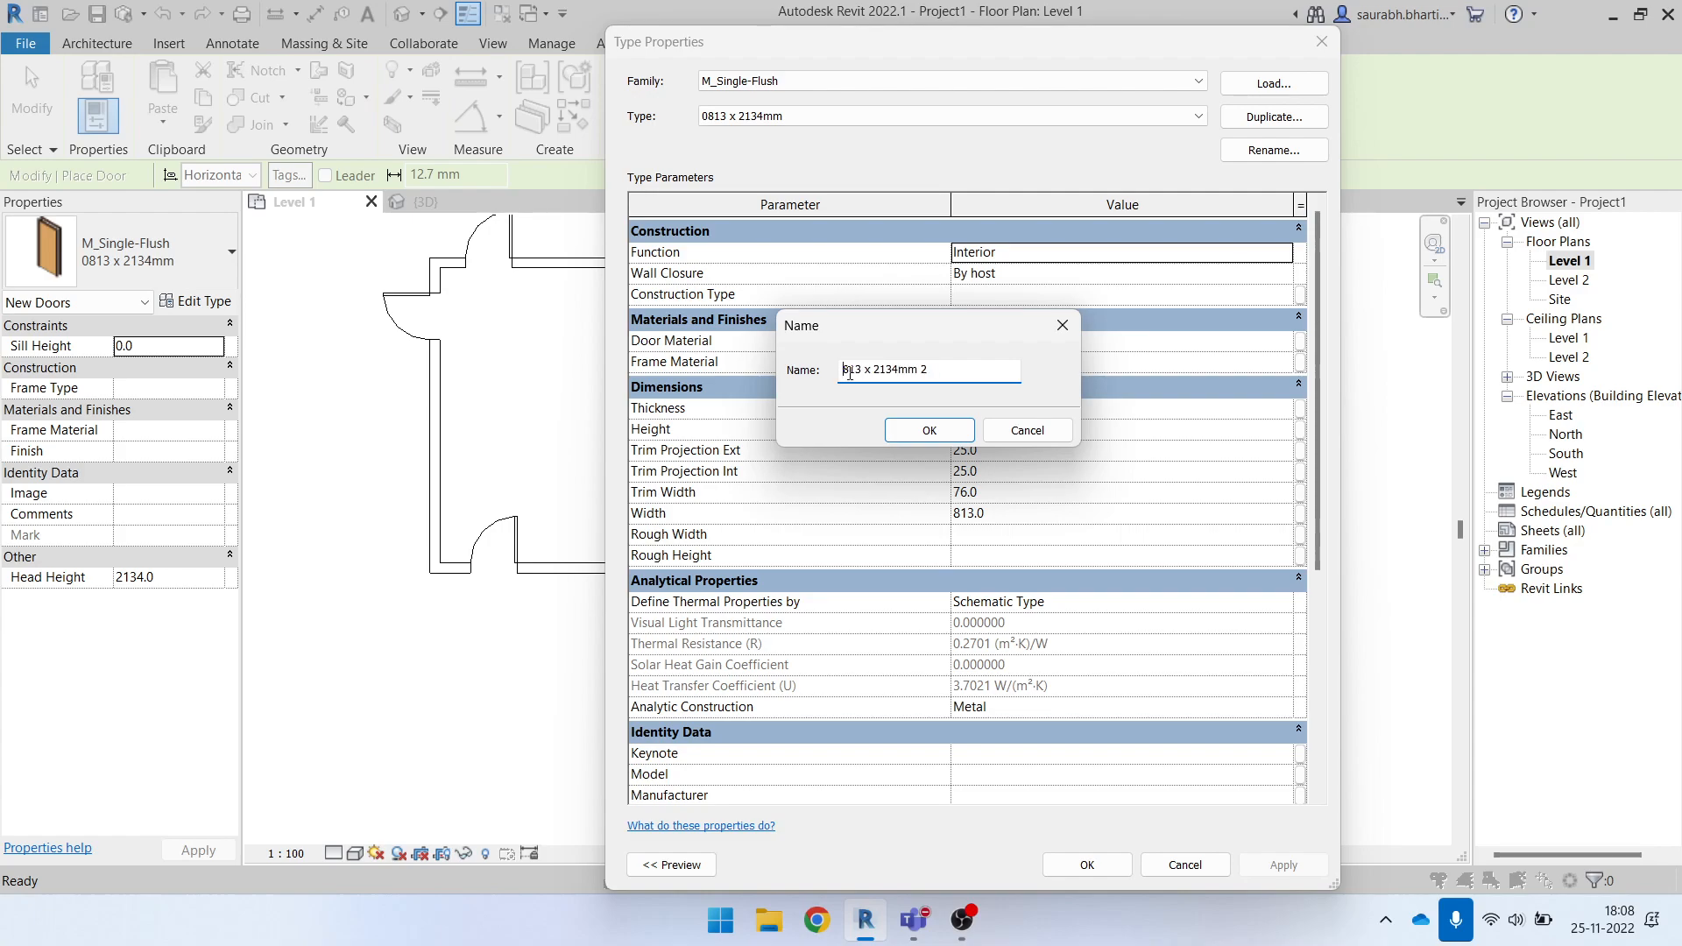
pyautogui.press('Delete')
pyautogui.press('Delete')
pyautogui.write('00')
pyautogui.press('Delete')
pyautogui.moveTo(879, 375); pyautogui.dragTo(952, 385)
pyautogui.write('2200mm')
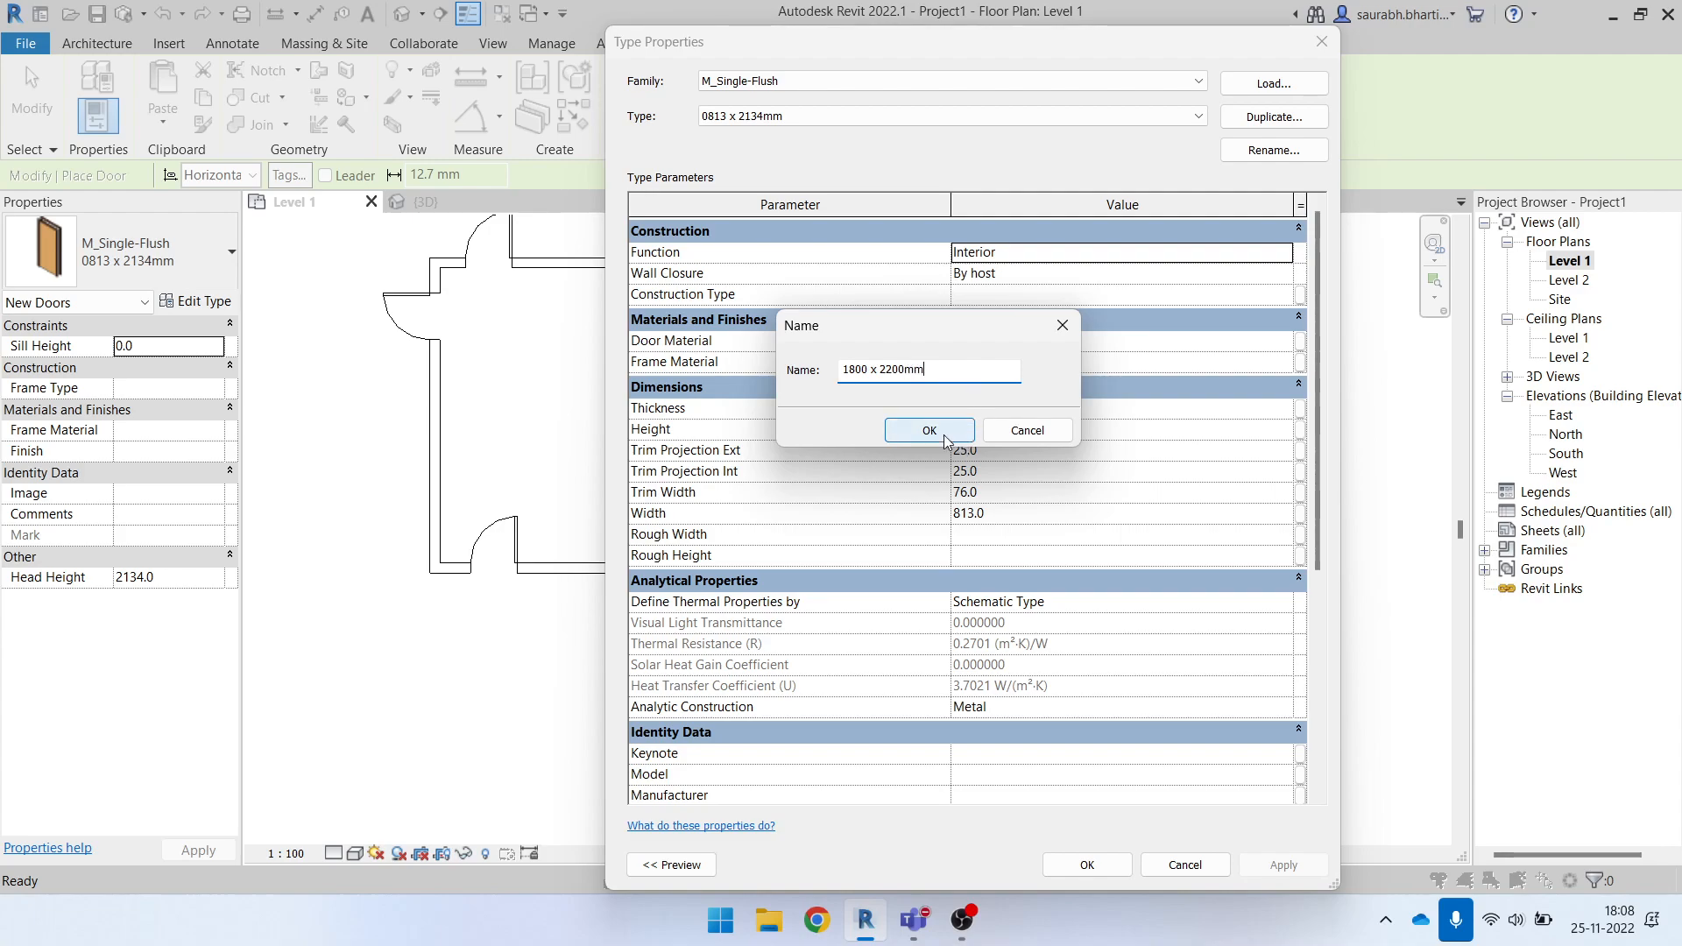
pyautogui.click(914, 435)
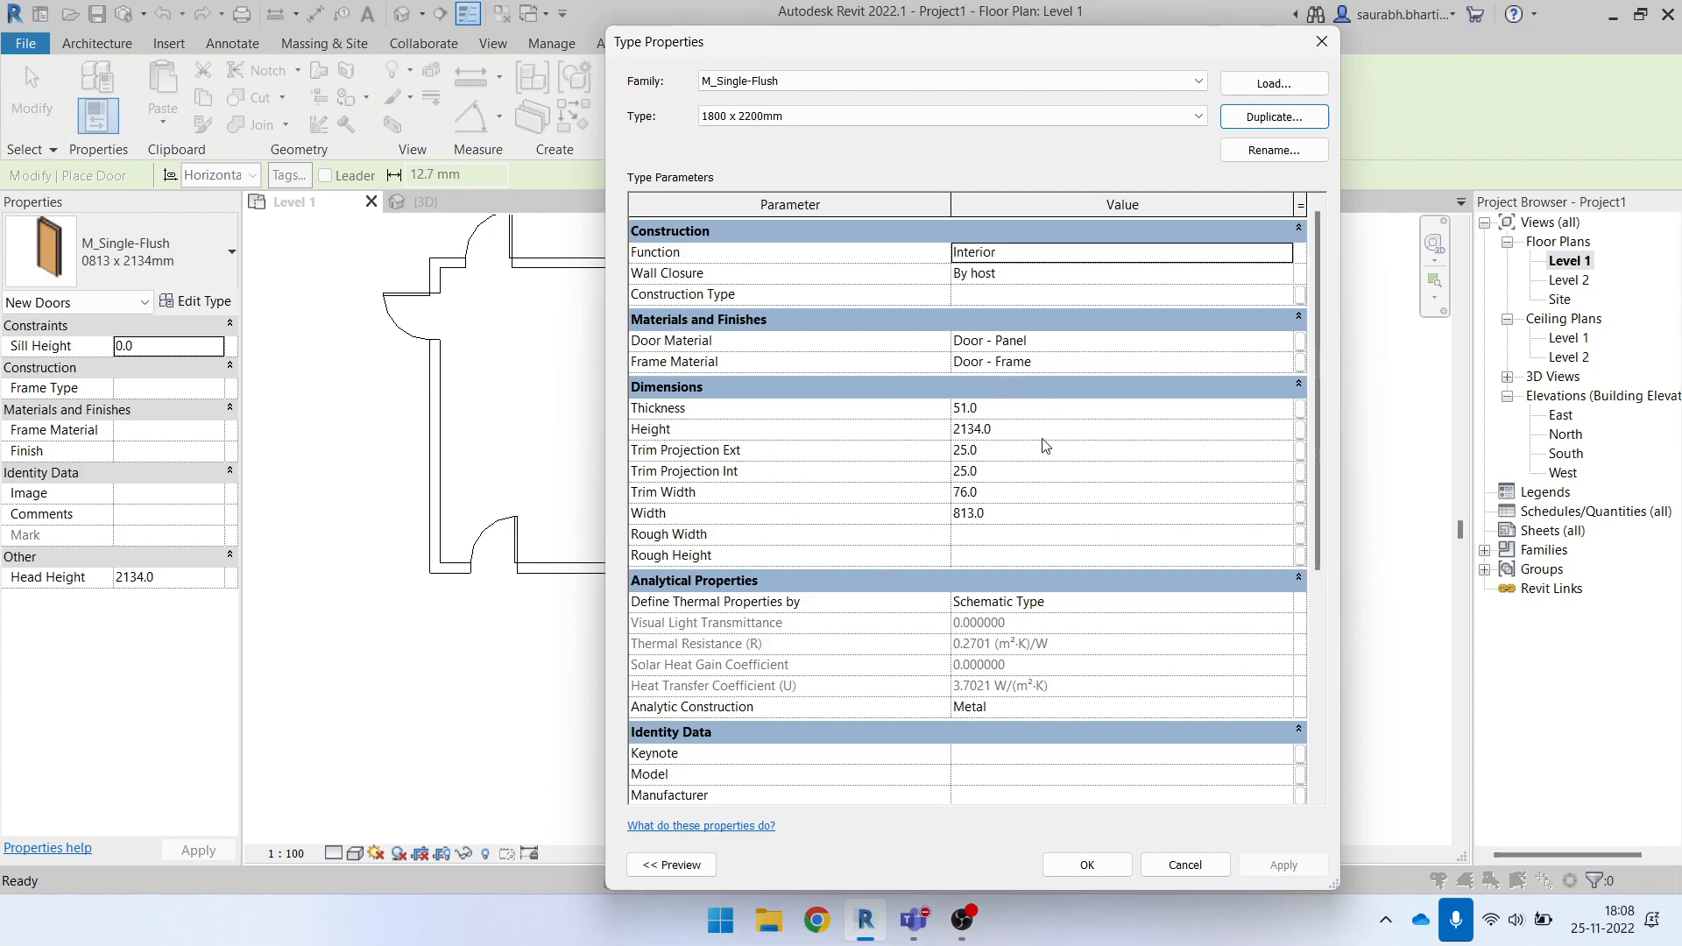
pyautogui.click(712, 117)
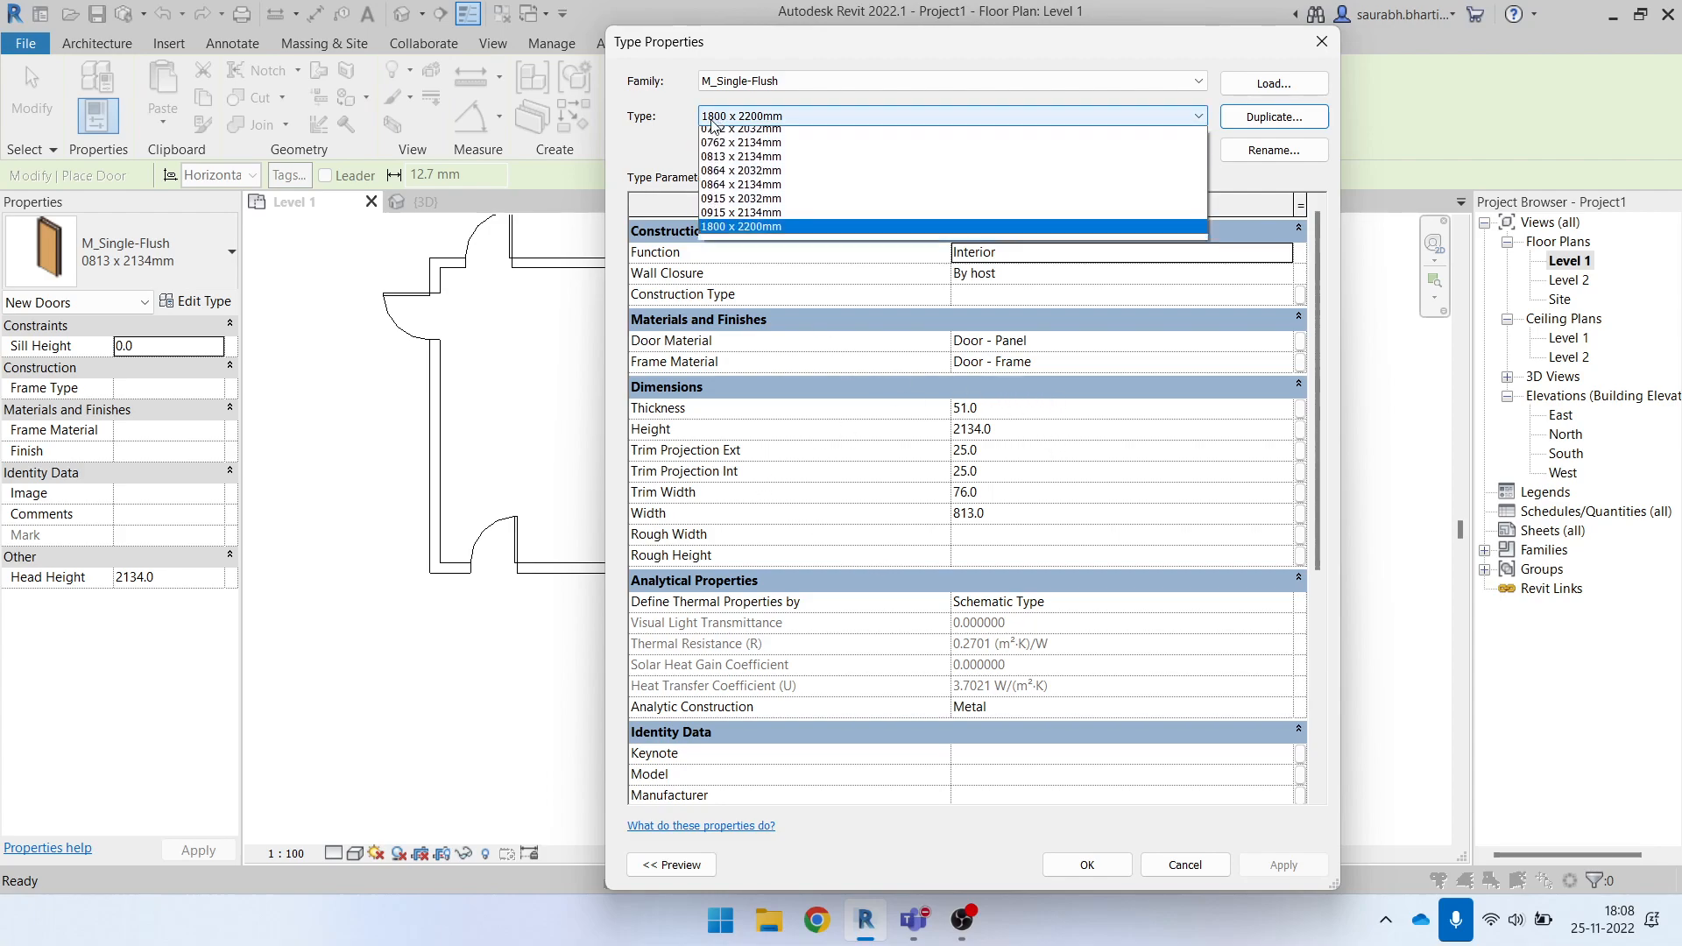
pyautogui.click(761, 121)
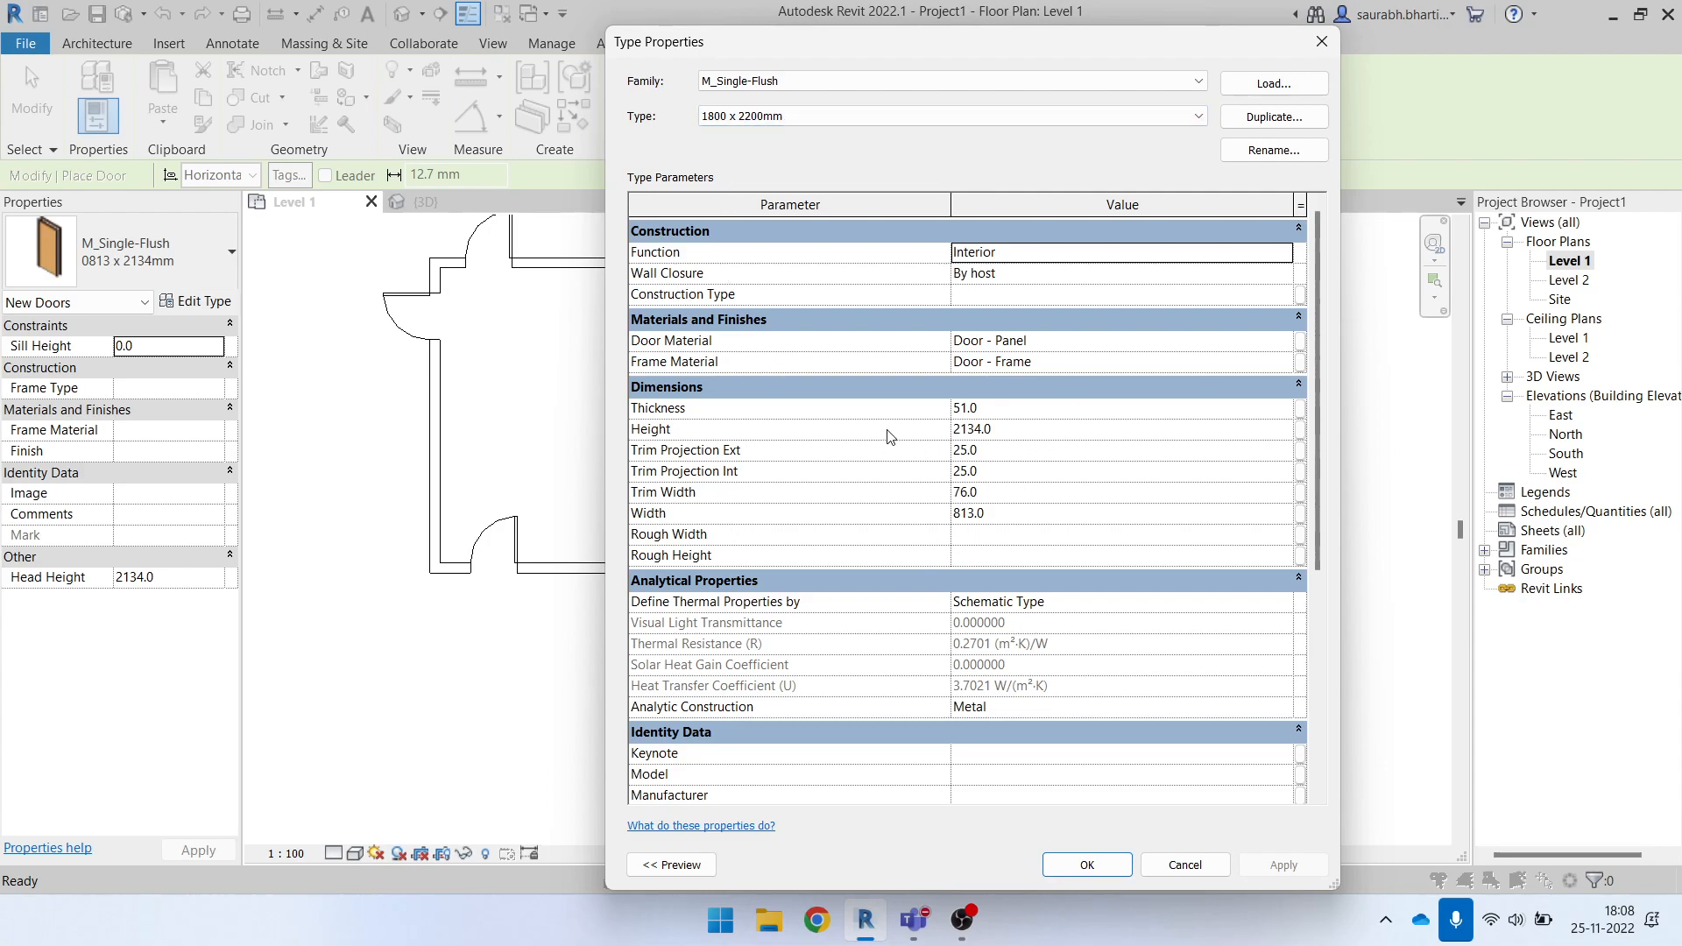
# Set the 1800 x 2200mm door type's height to 2200 and width to 1800, apply the changes, and check the door type list.
pyautogui.click(1061, 435)
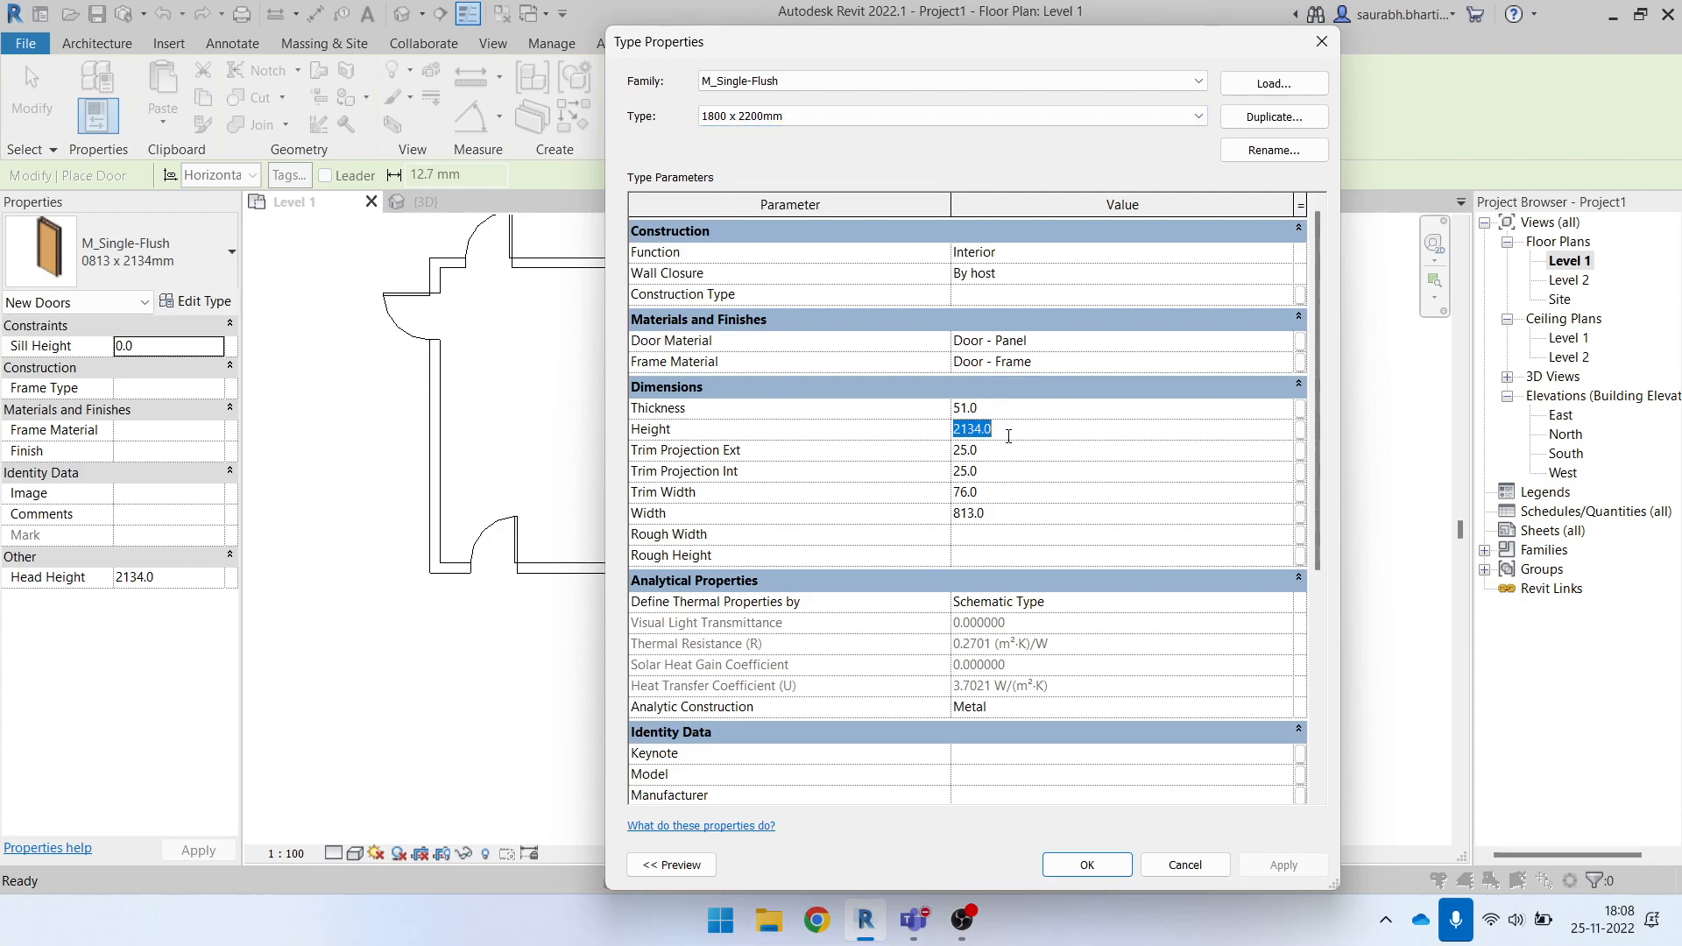
pyautogui.write('2200')
pyautogui.click(1019, 464)
pyautogui.click(1007, 430)
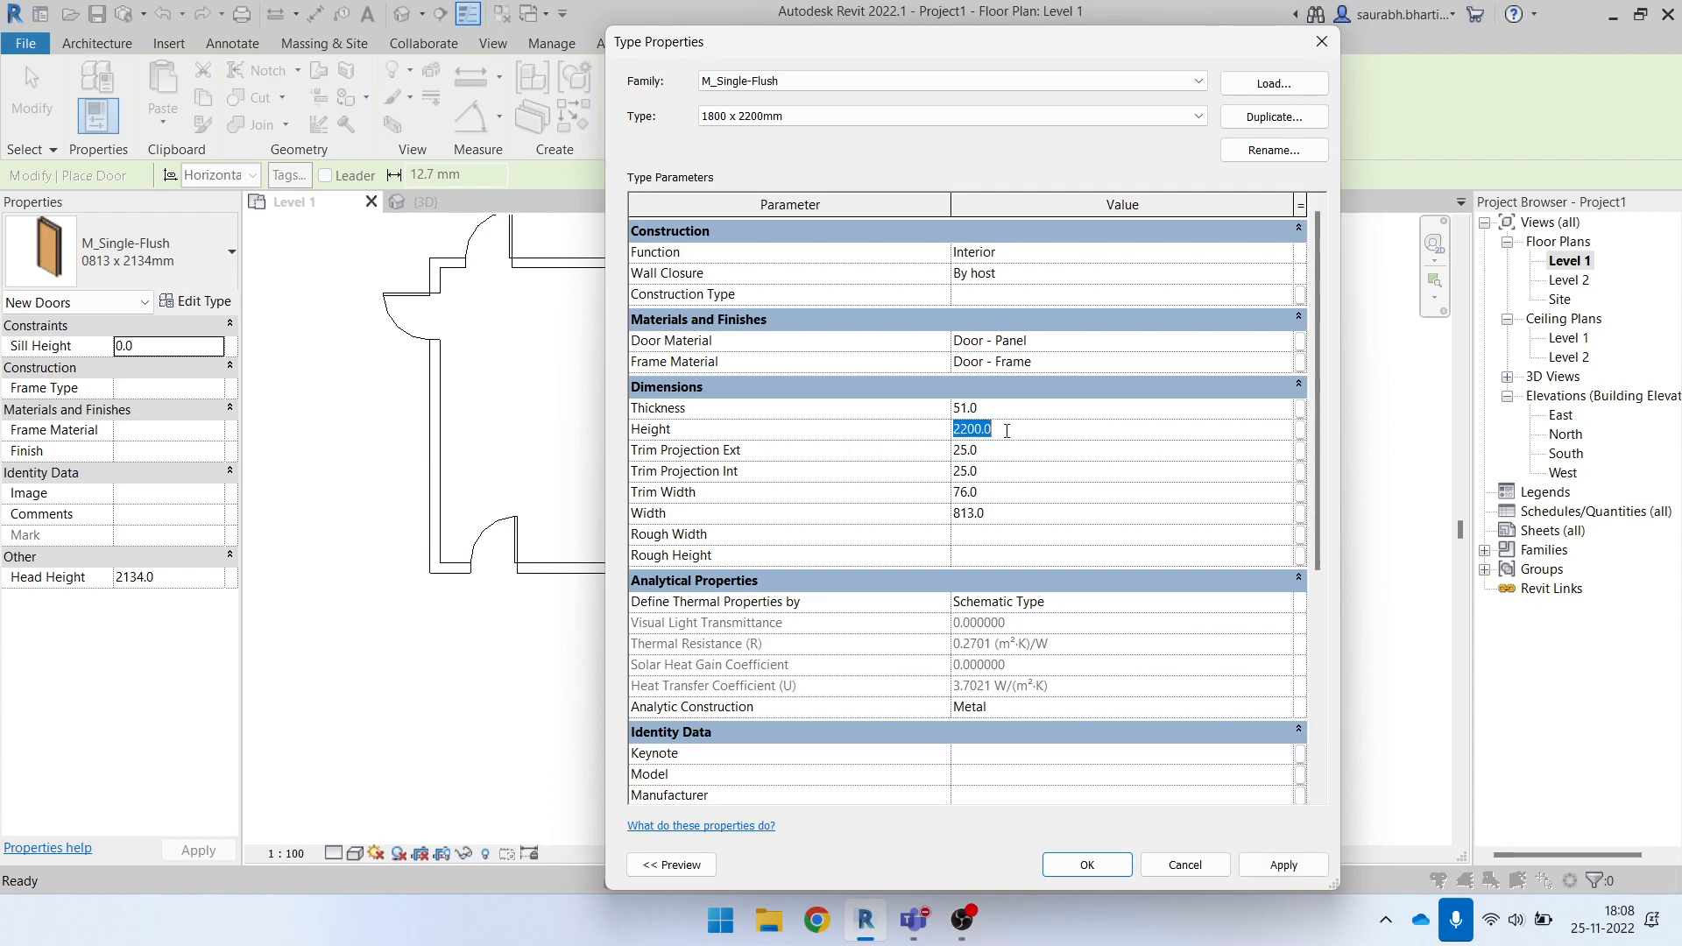
pyautogui.click(1027, 516)
pyautogui.write('1800')
pyautogui.click(1284, 867)
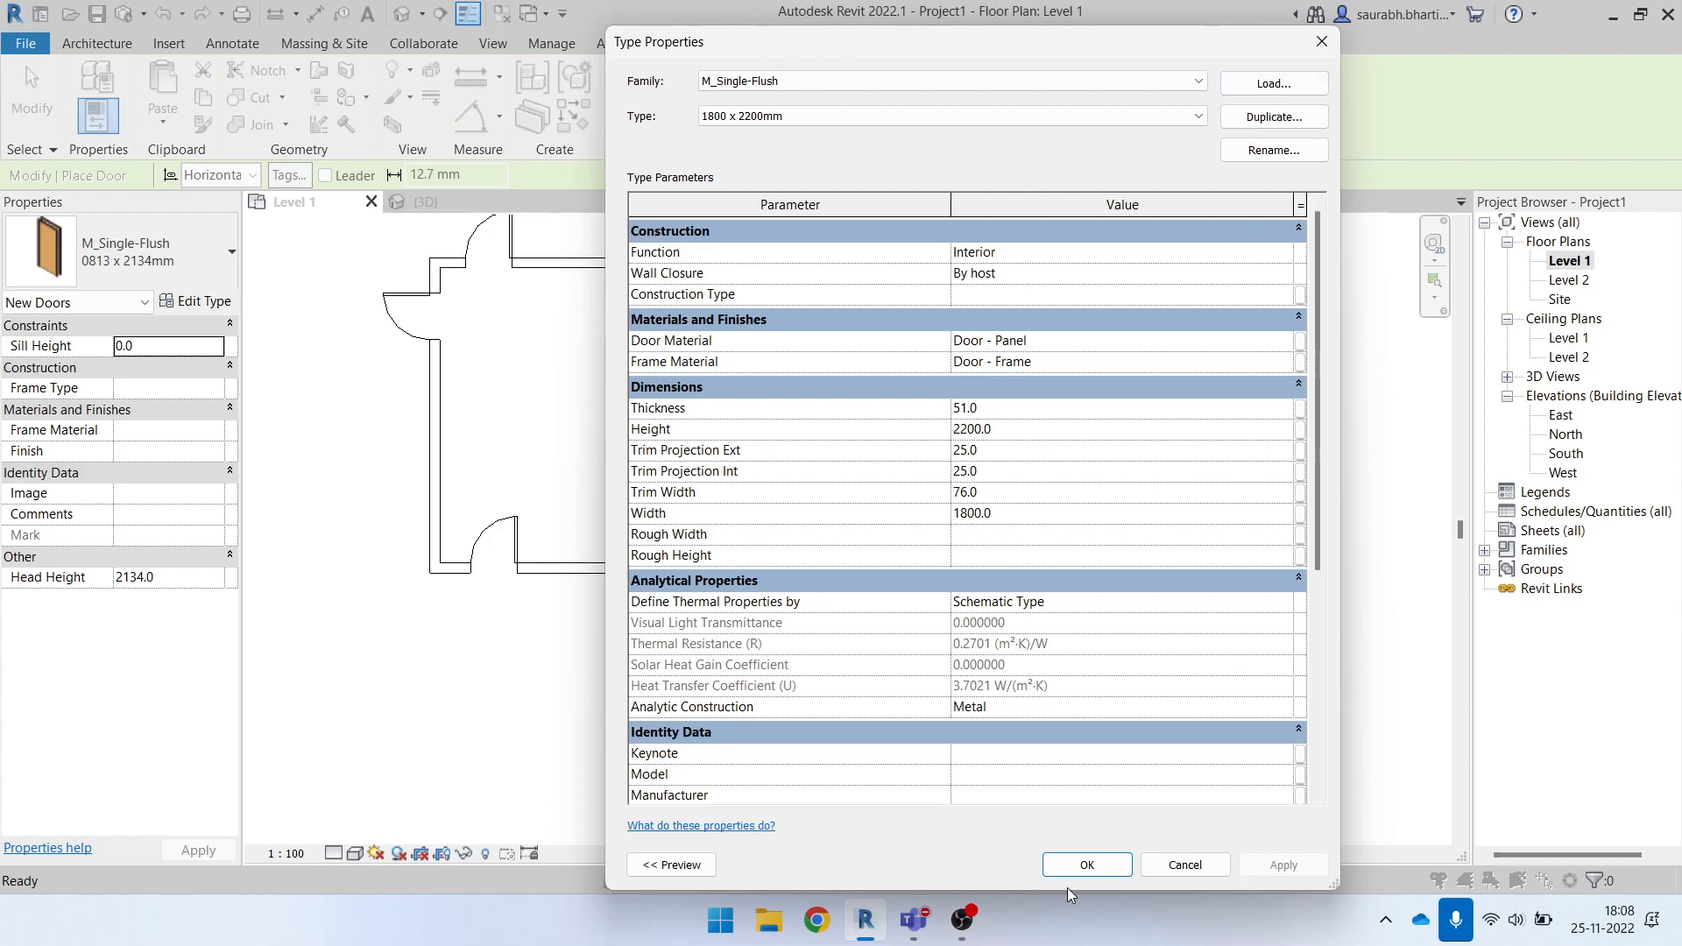
pyautogui.click(1087, 866)
pyautogui.click(181, 260)
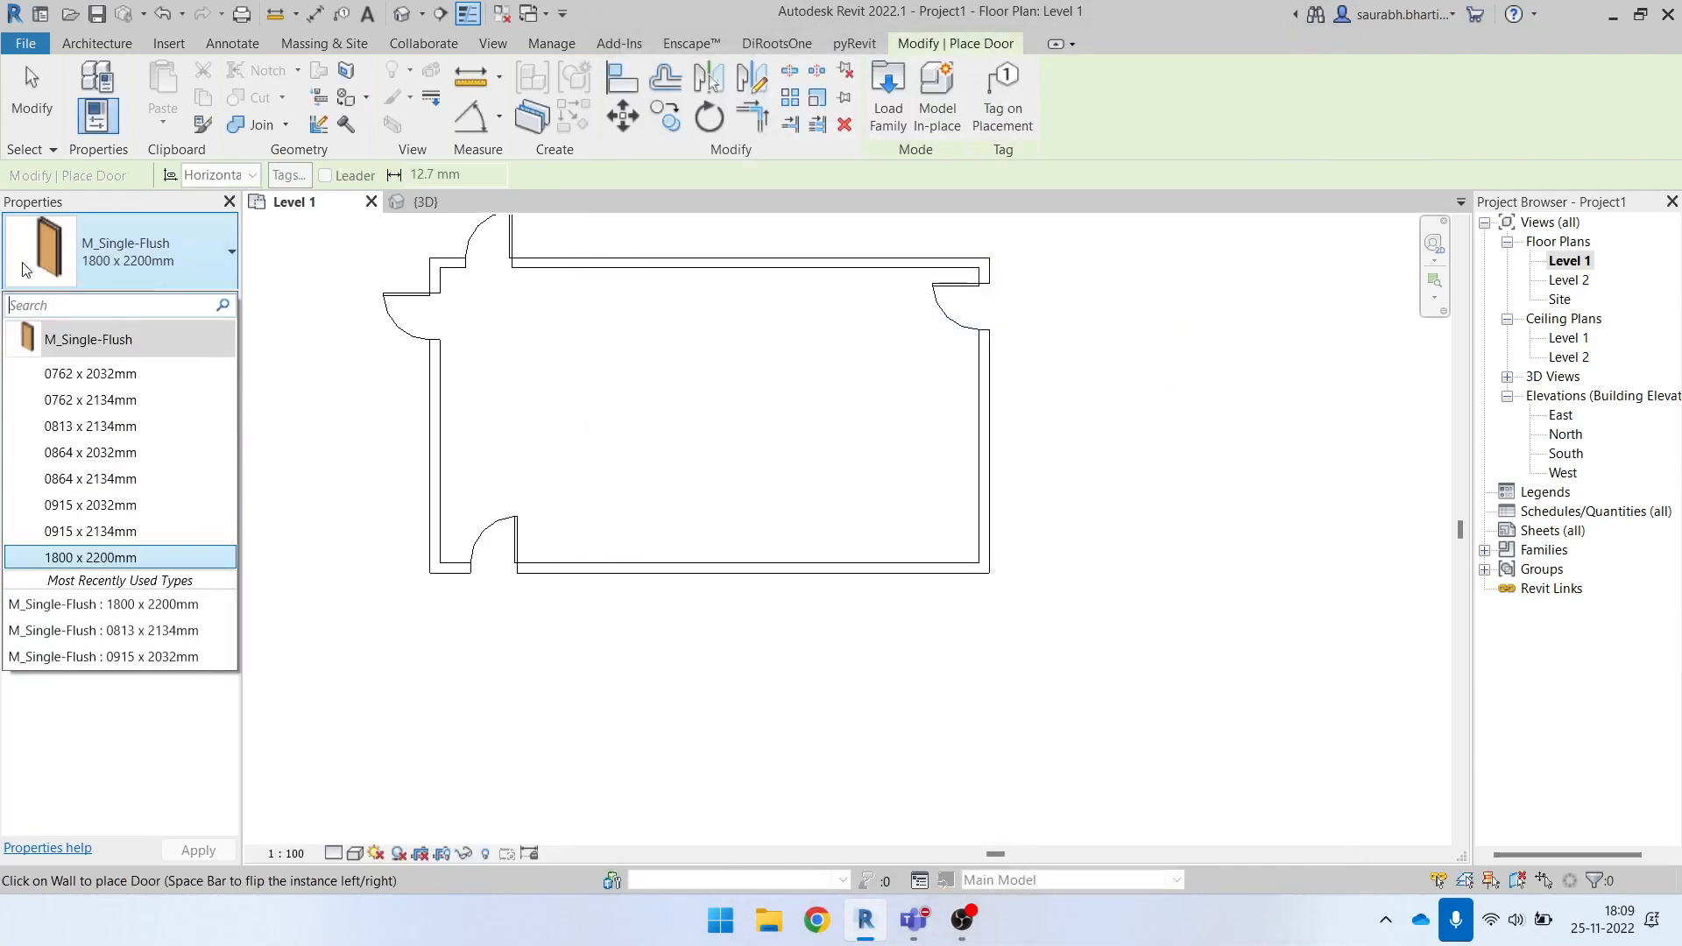
# Place an 1800 x 2200mm M_Single-Flush door in the room's bottom wall, 600 mm to the right of the existing door.
pyautogui.click(111, 560)
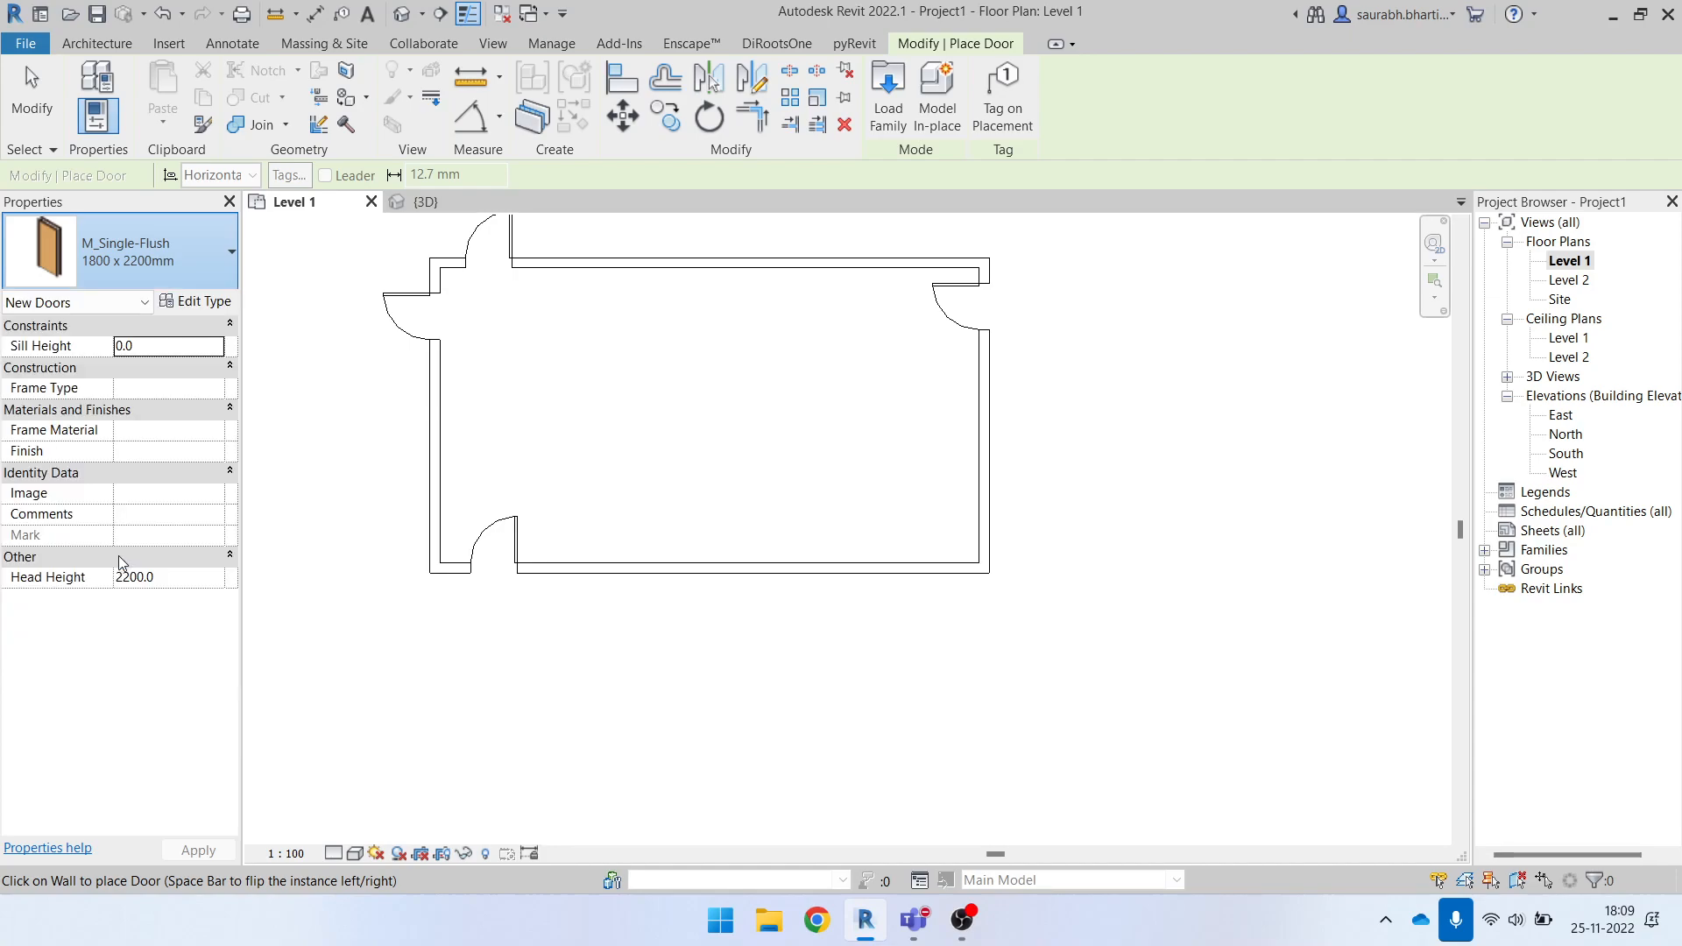
pyautogui.click(594, 562)
pyautogui.scroll(4, 541, 563)
pyautogui.press('Escape')
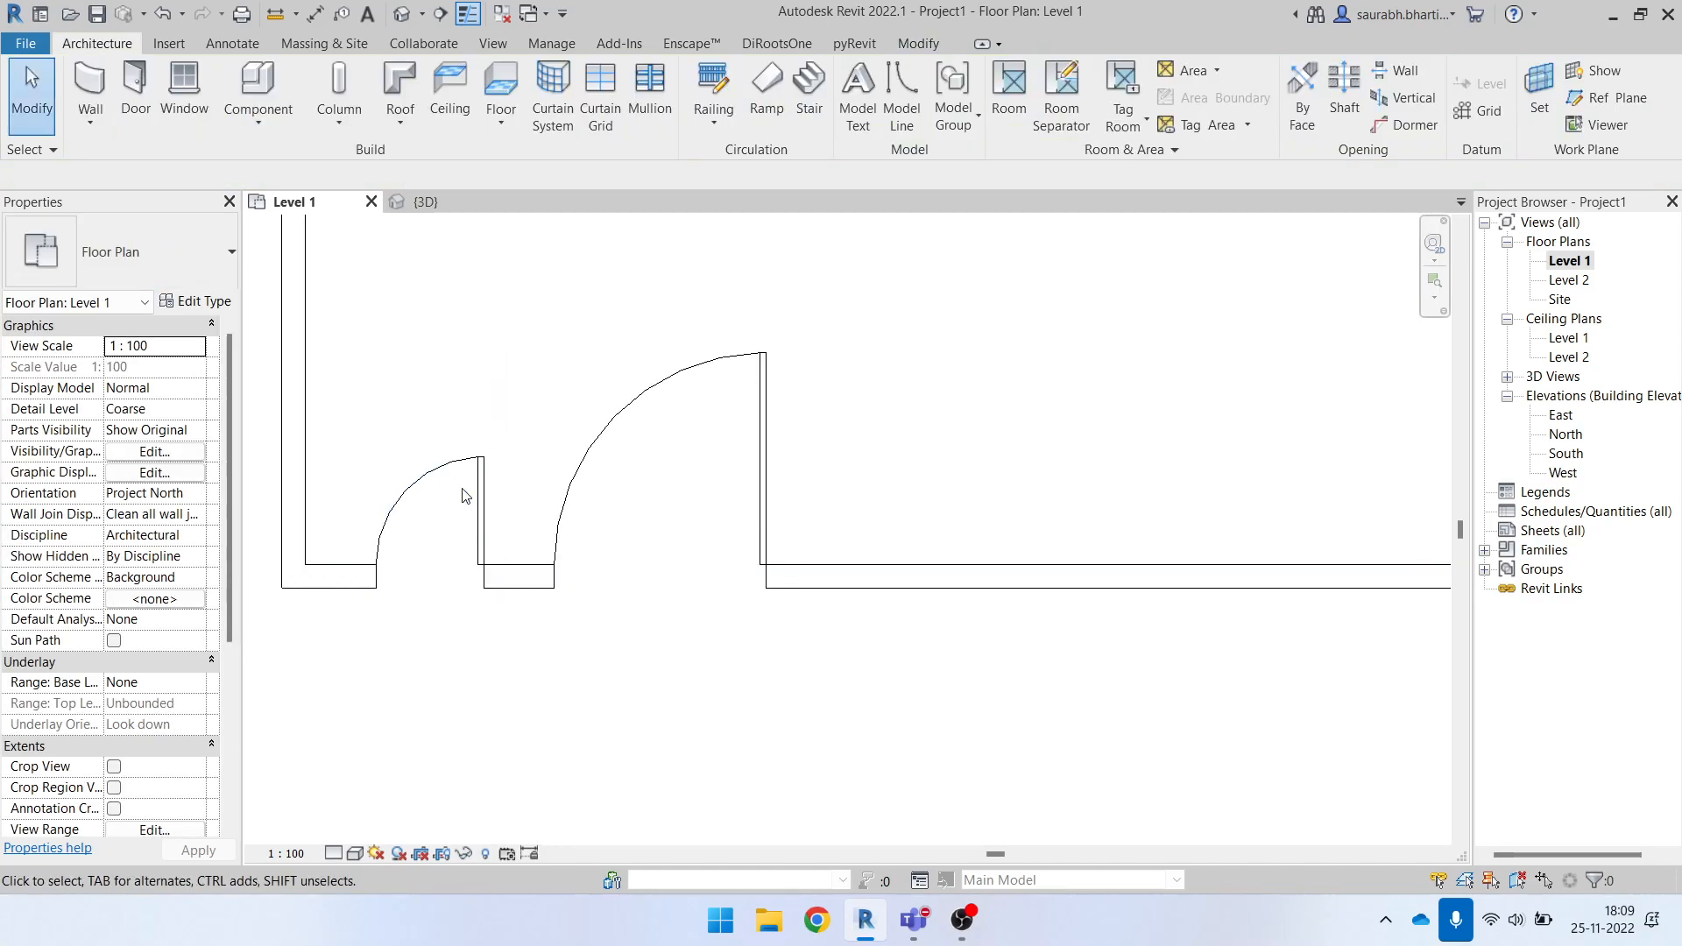
# Compare the smaller and the 1800 x 2200mm doors in the bottom wall of the Level 1 plan.
pyautogui.click(477, 499)
pyautogui.scroll(-2, 613, 517)
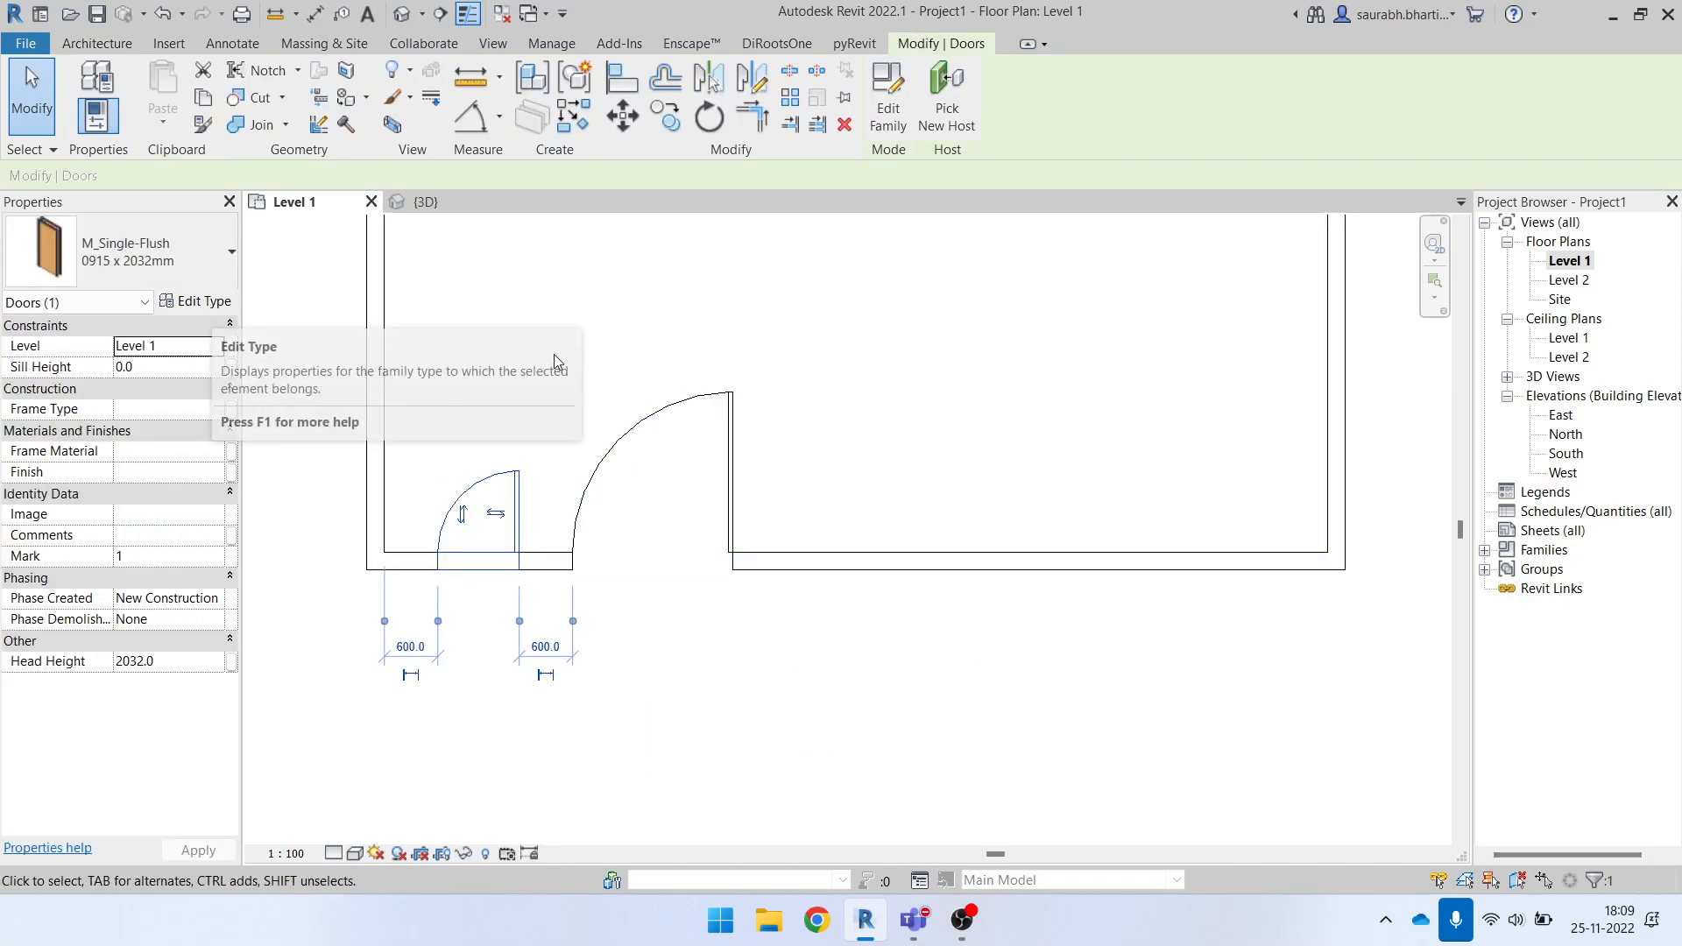
pyautogui.click(553, 355)
pyautogui.scroll(-2, 596, 429)
pyautogui.moveTo(616, 435); pyautogui.dragTo(742, 646)
pyautogui.click(742, 647)
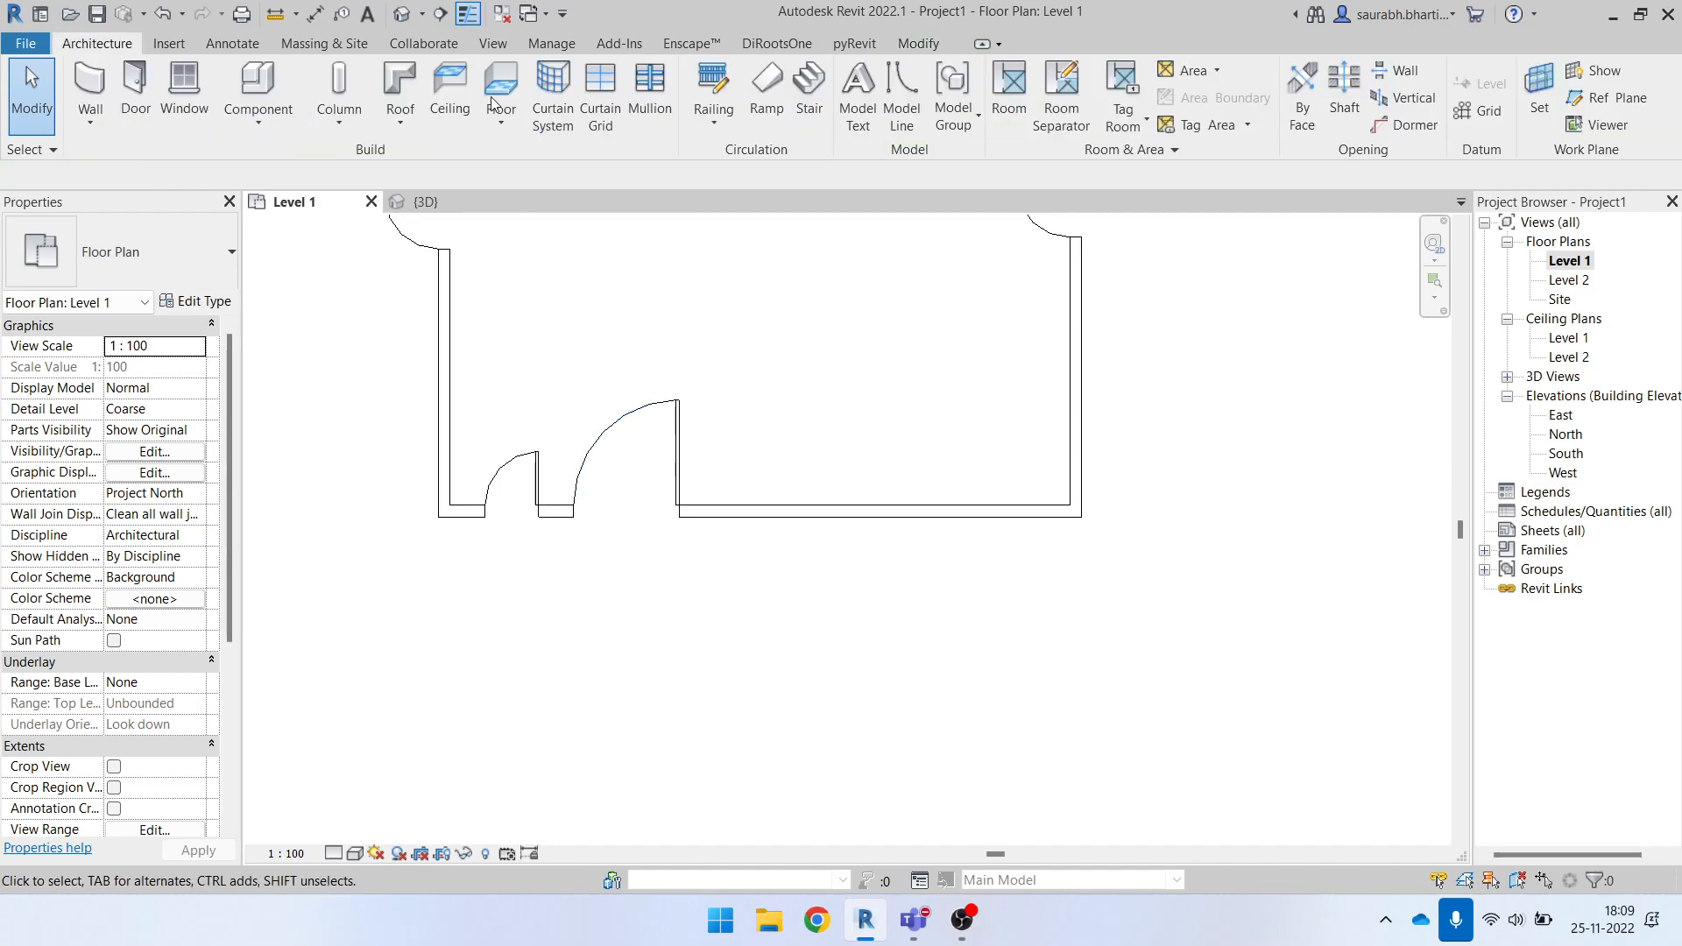
# Open the 3D view and examine both doors in the room's front wall from outside.
pyautogui.click(402, 14)
pyautogui.keyDown('shift'); pyautogui.moveTo(648, 547); pyautogui.dragTo(861, 662, button='middle'); pyautogui.keyUp('shift')
pyautogui.scroll(5, 858, 661)
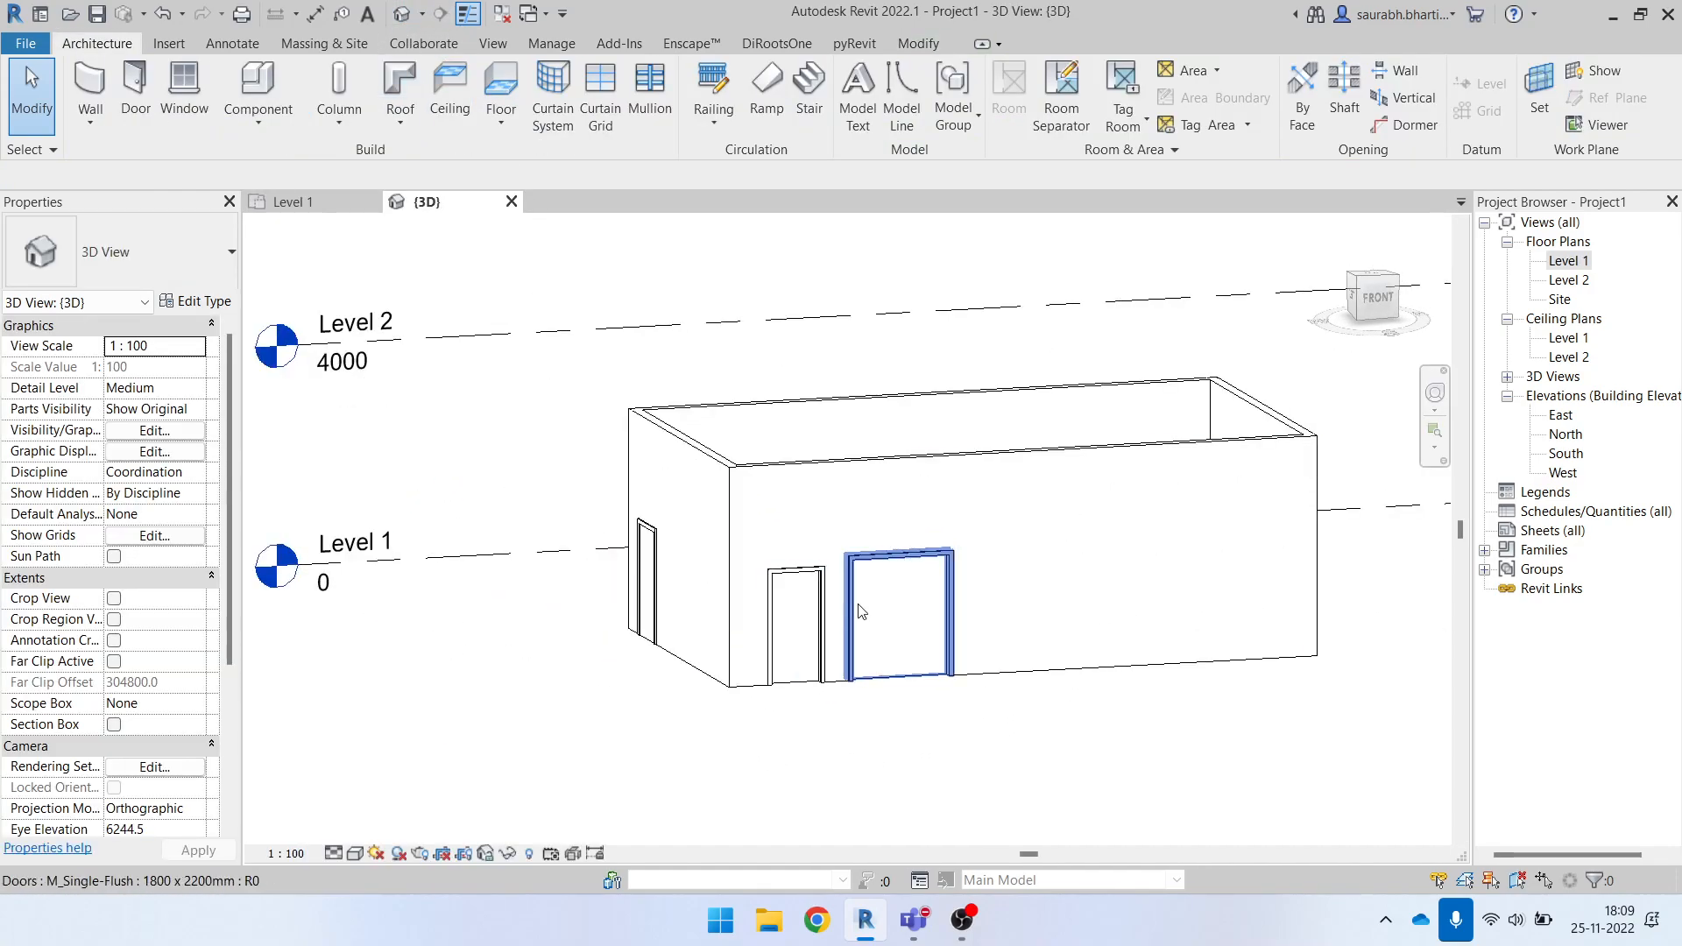
pyautogui.scroll(3, 823, 585)
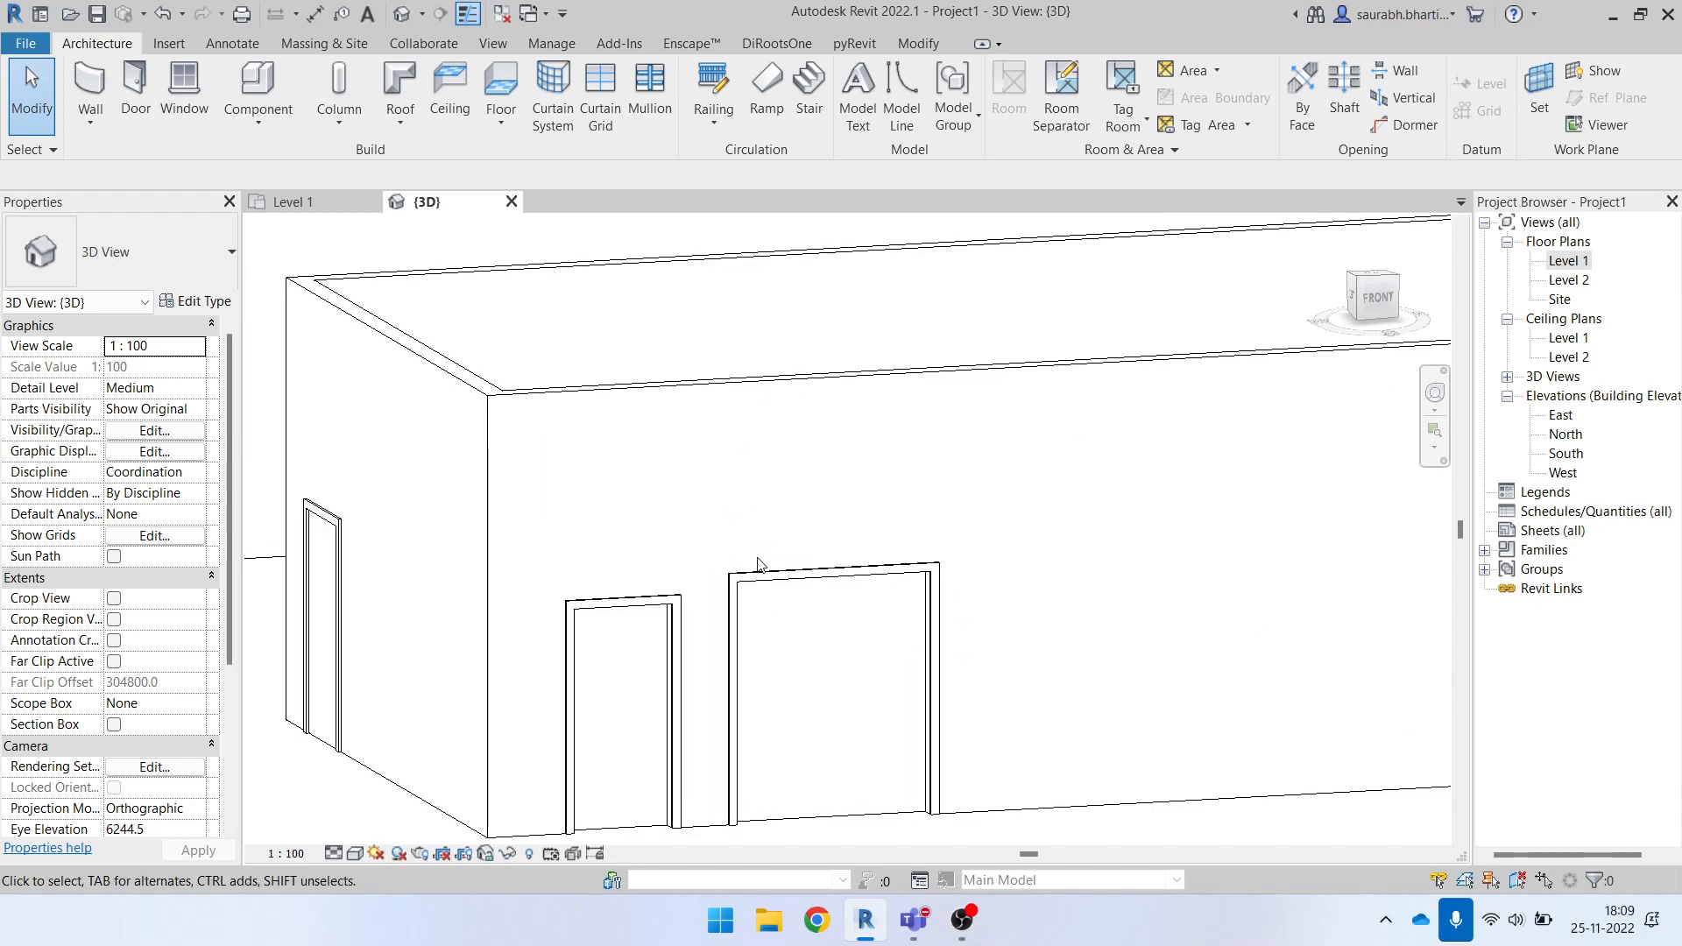
pyautogui.scroll(-3, 764, 578)
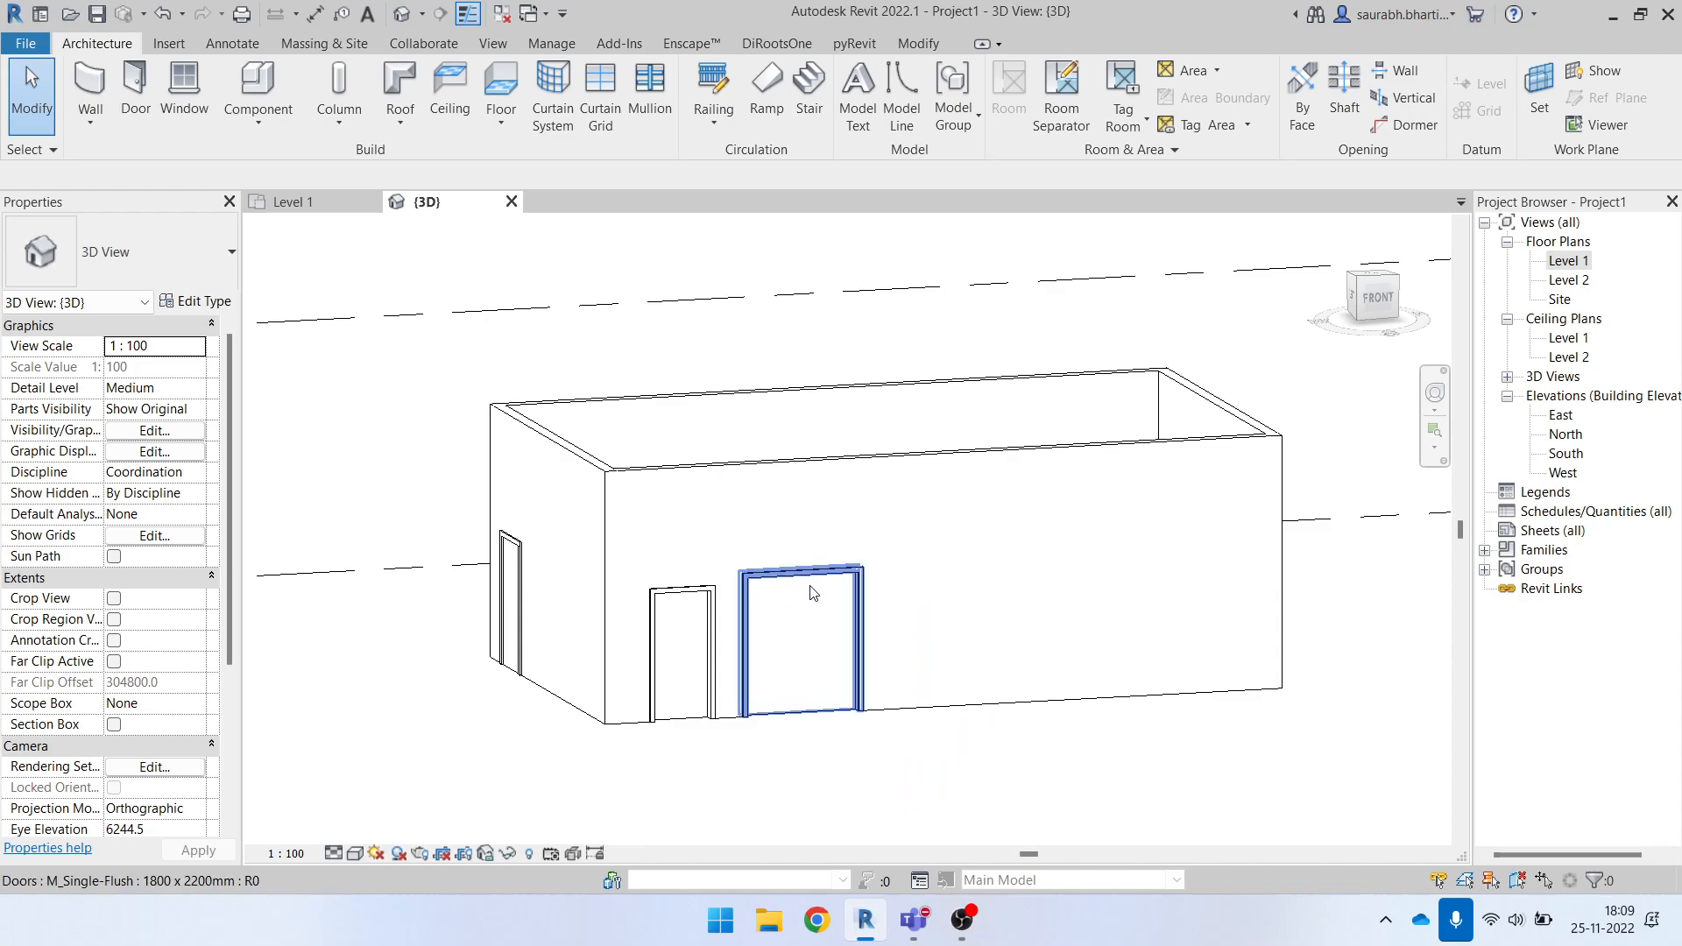
# Select the 1800 x 2200mm door in 3D and inspect its size and position in the front wall.
pyautogui.click(764, 589)
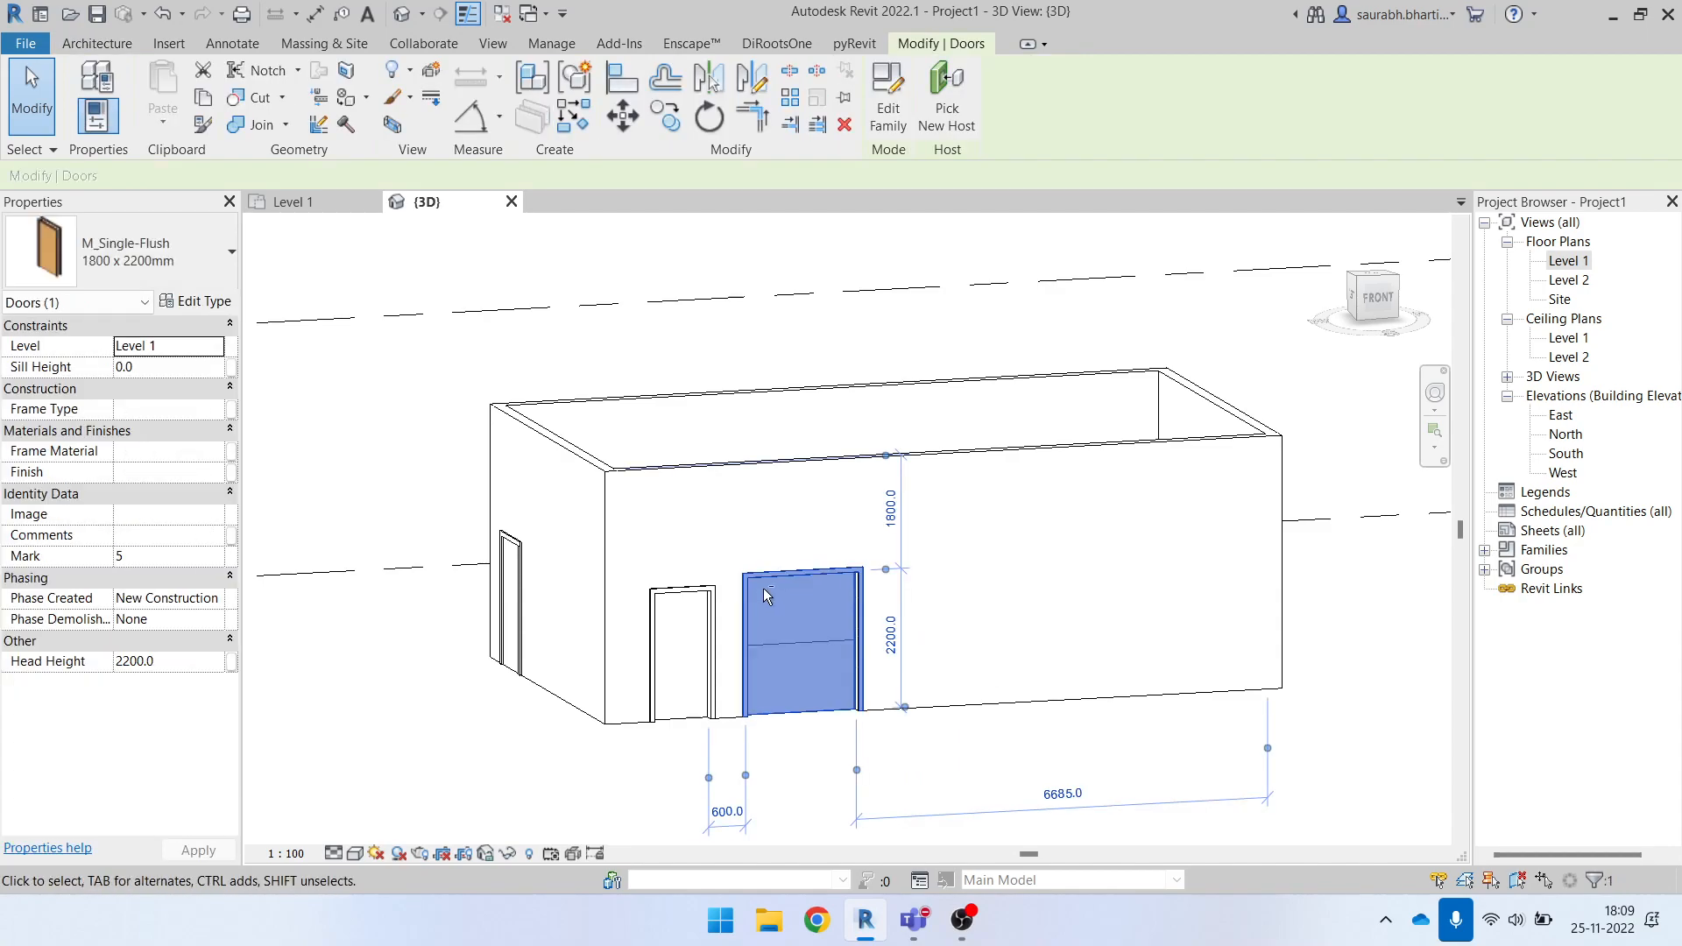
pyautogui.keyDown('shift'); pyautogui.moveTo(764, 589); pyautogui.dragTo(797, 645, button='middle'); pyautogui.keyUp('shift')
pyautogui.press('Escape')
pyautogui.scroll(3, 806, 614)
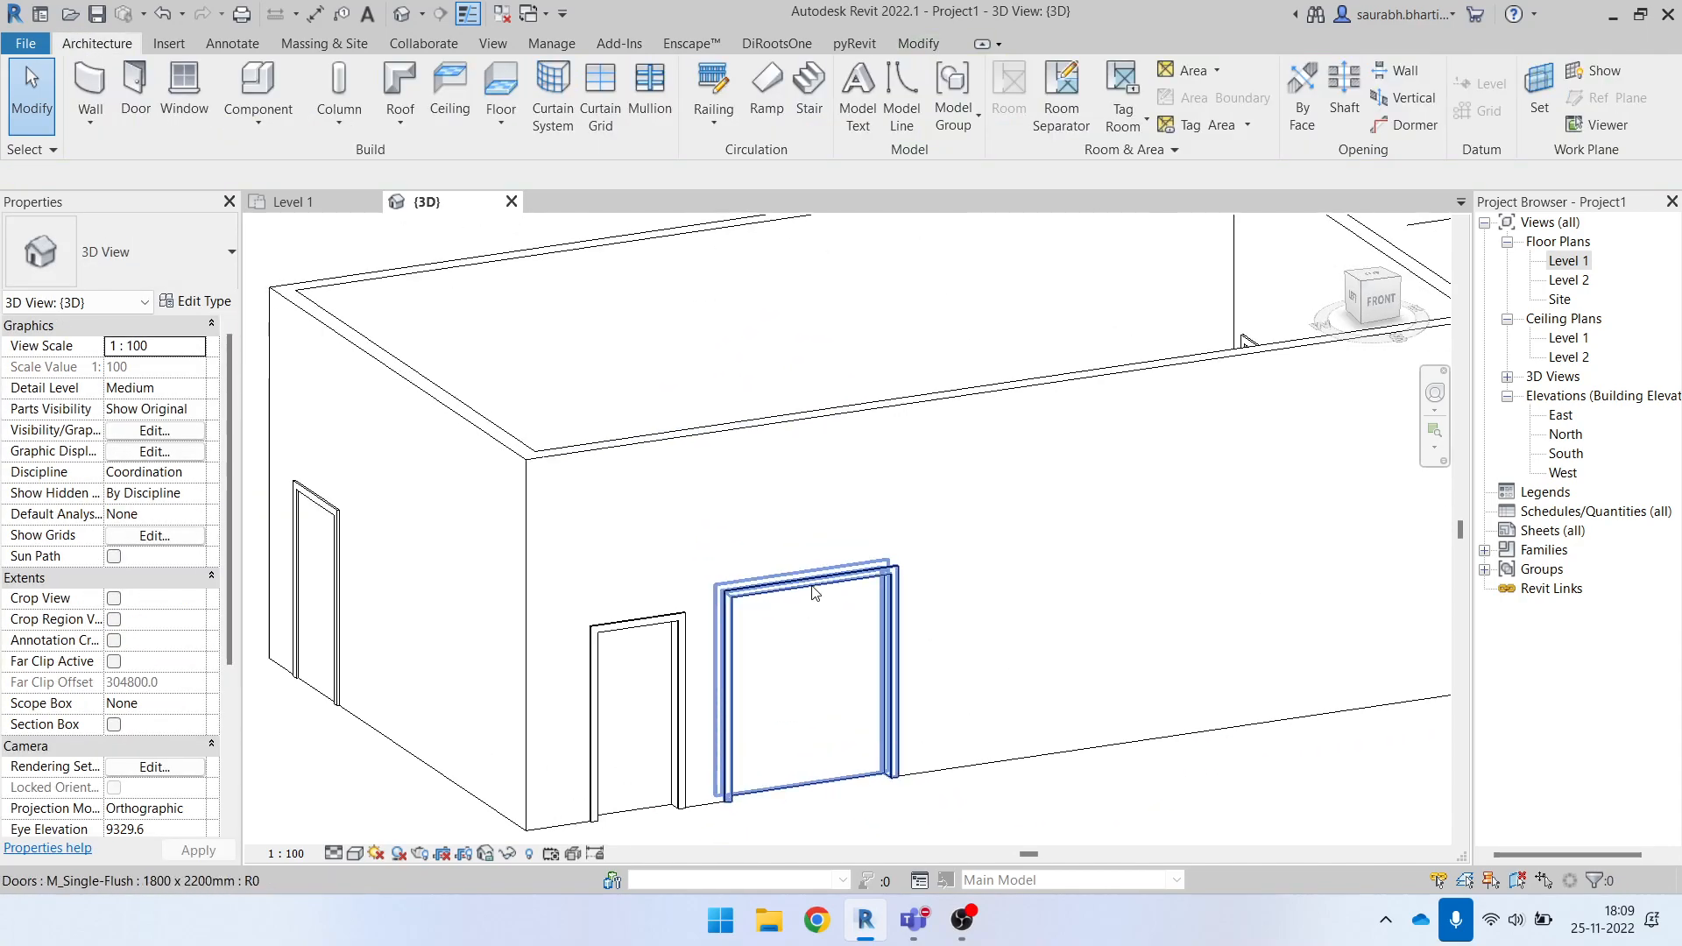
pyautogui.click(836, 600)
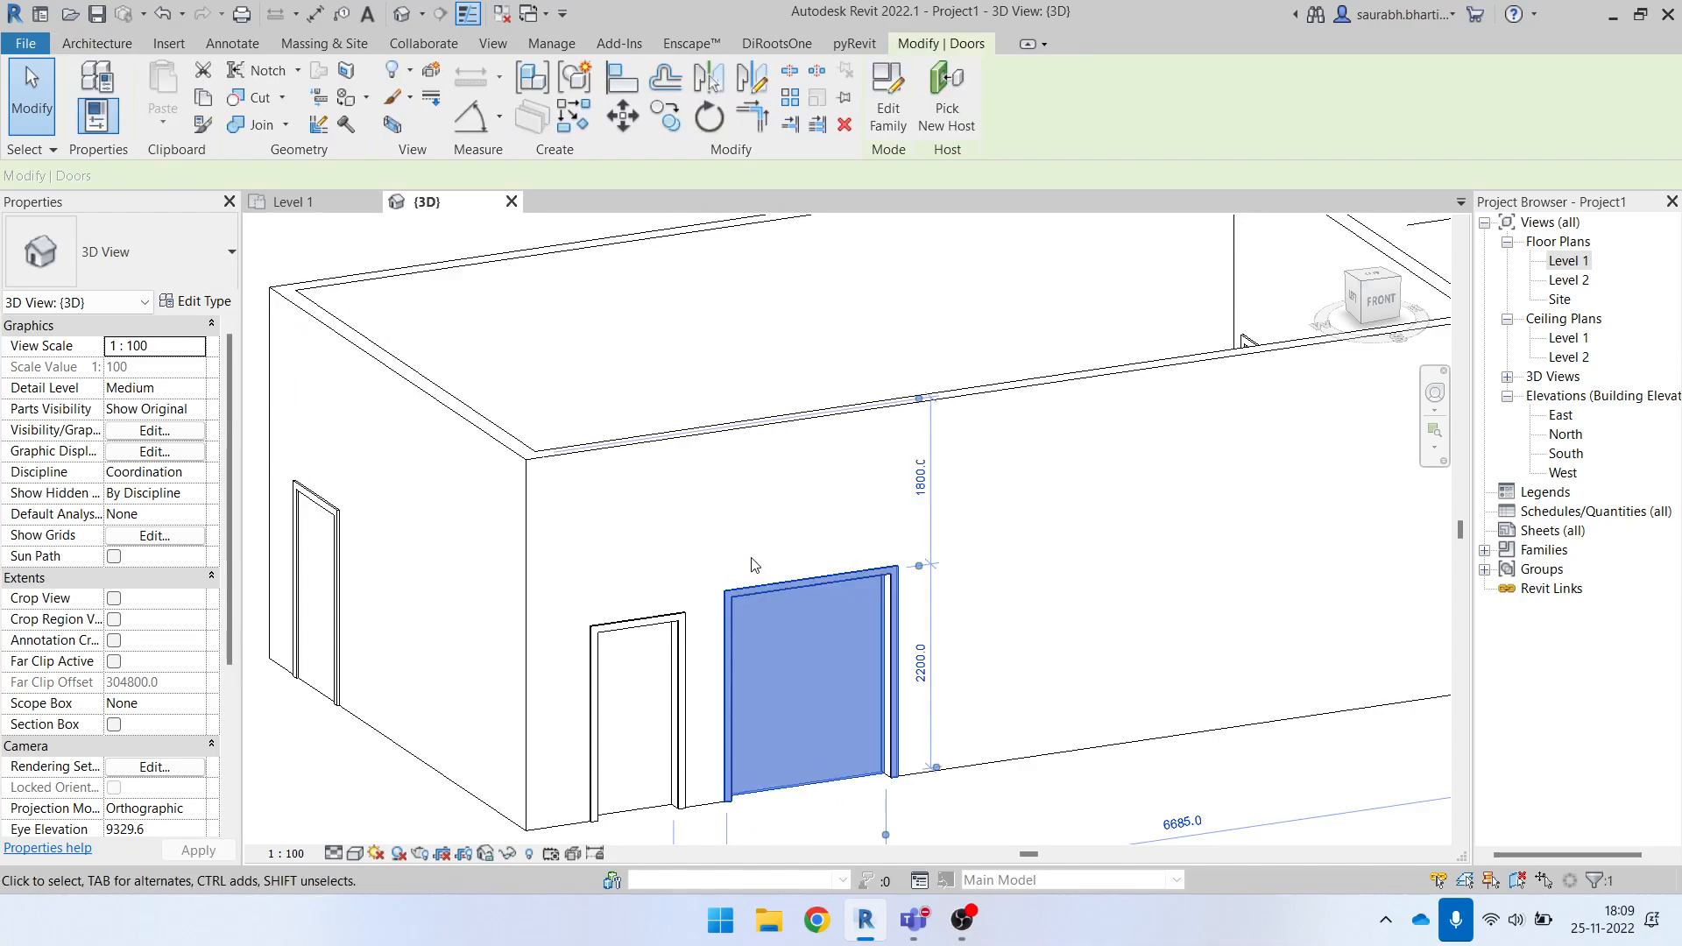
pyautogui.scroll(-3, 768, 610)
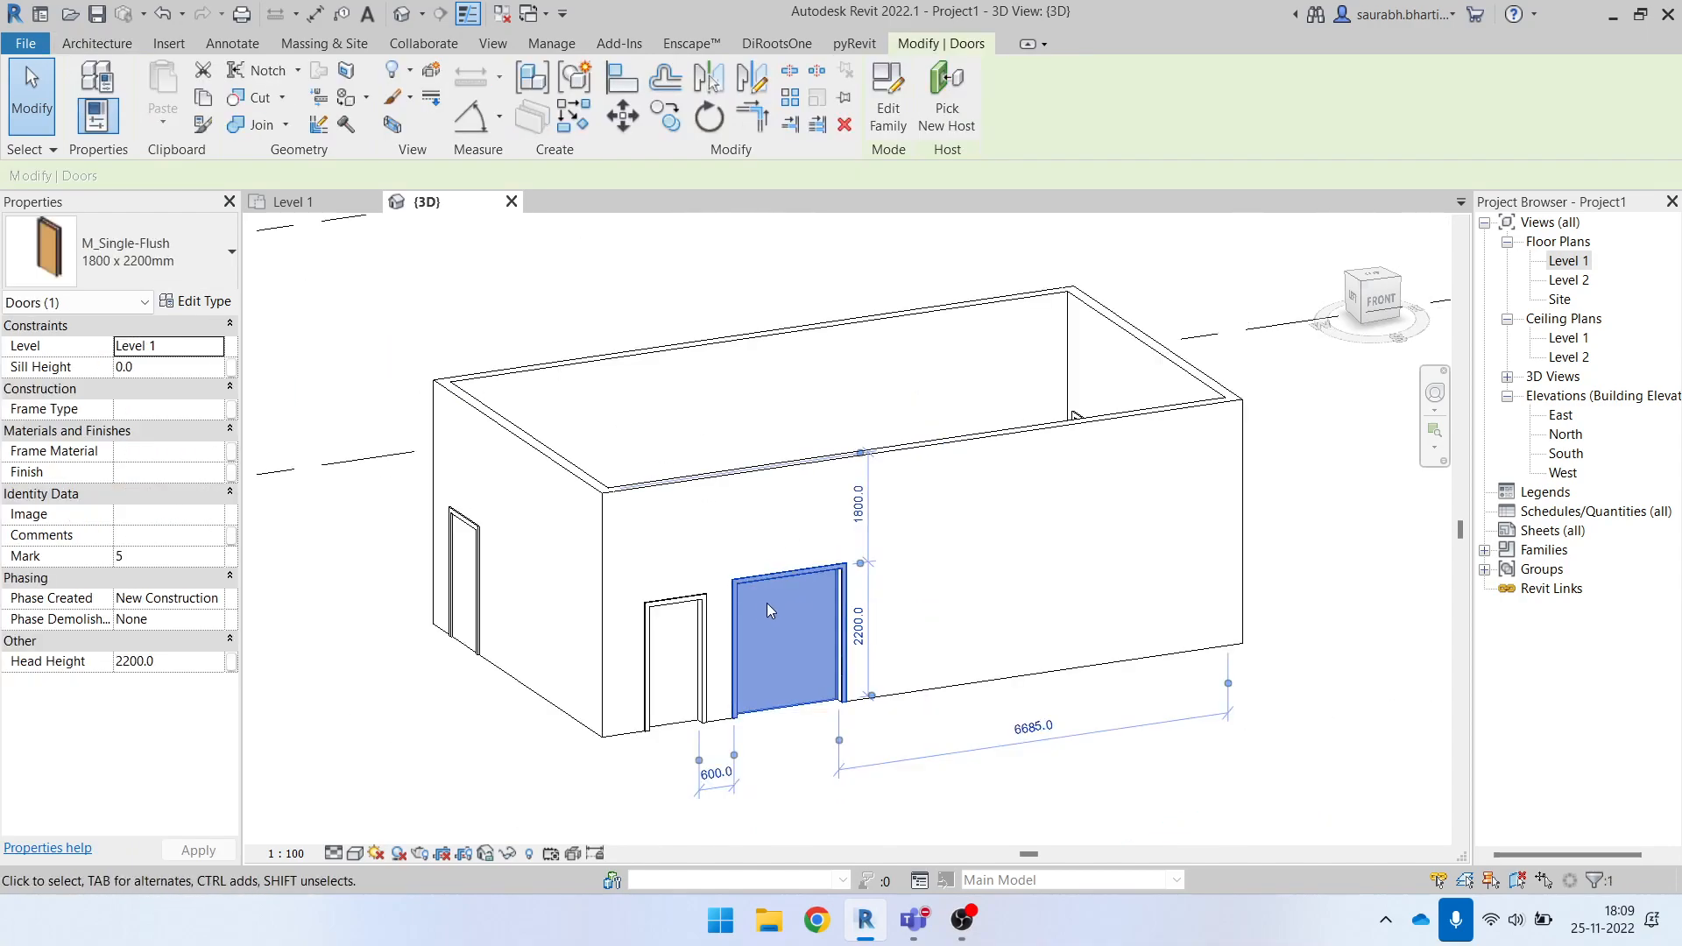
pyautogui.press('Escape')
# Return to the Level 1 floor plan and select the 1800 x 2200mm door in the bottom wall.
pyautogui.doubleClick(1552, 267)
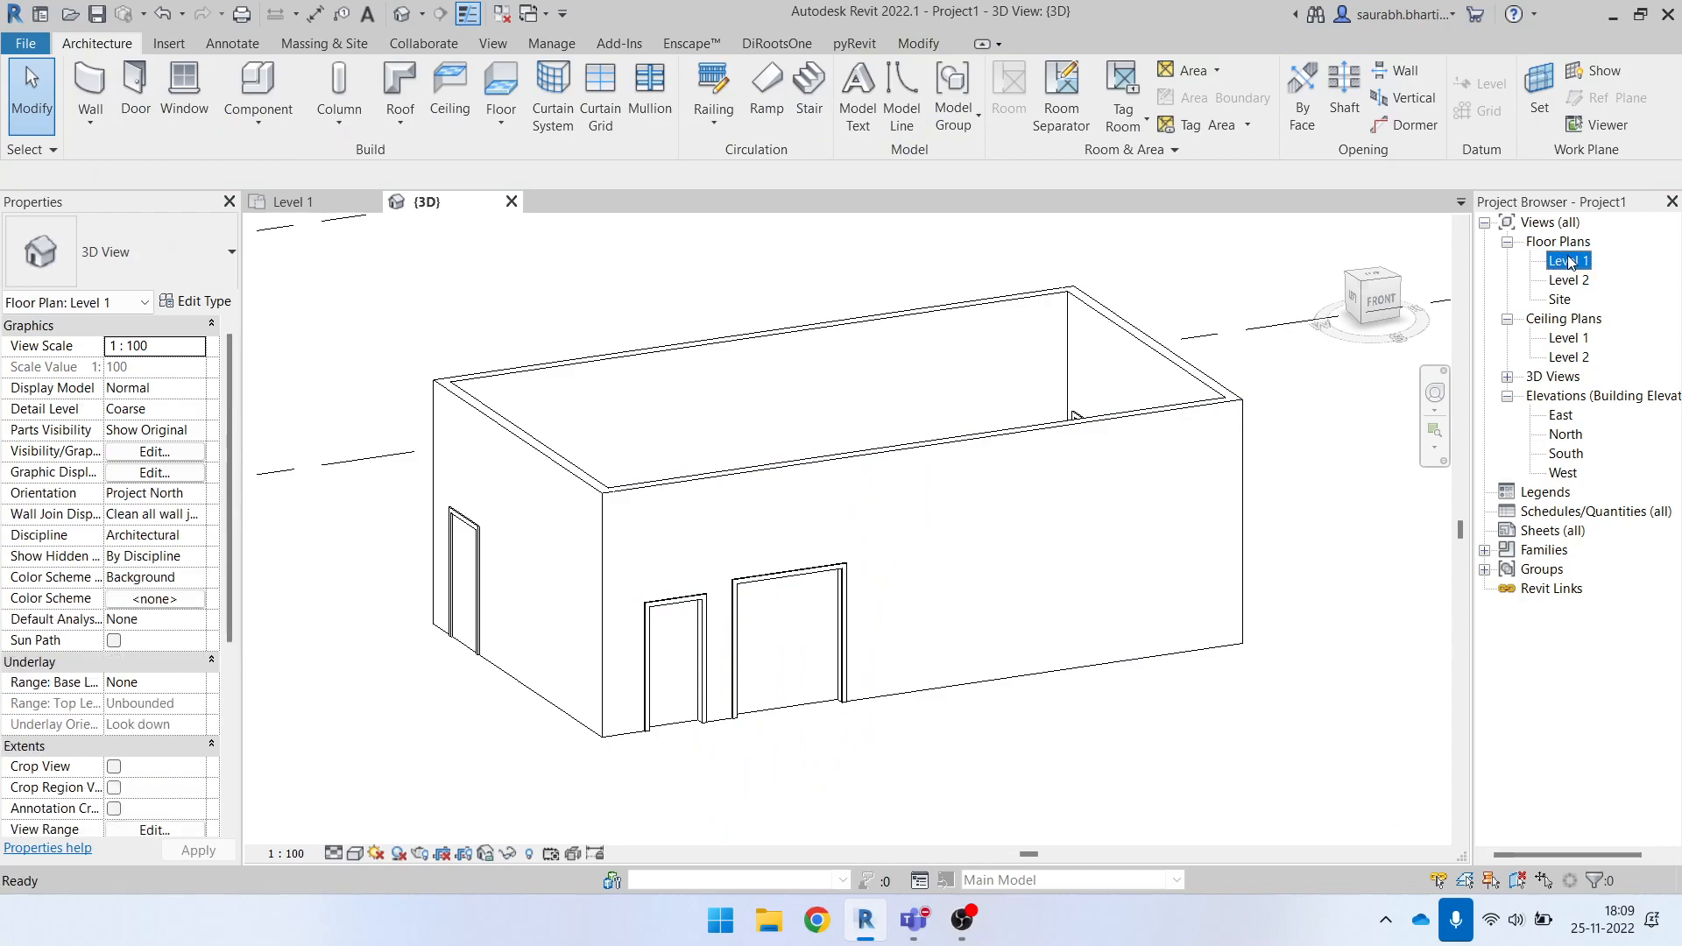
pyautogui.scroll(-2, 702, 481)
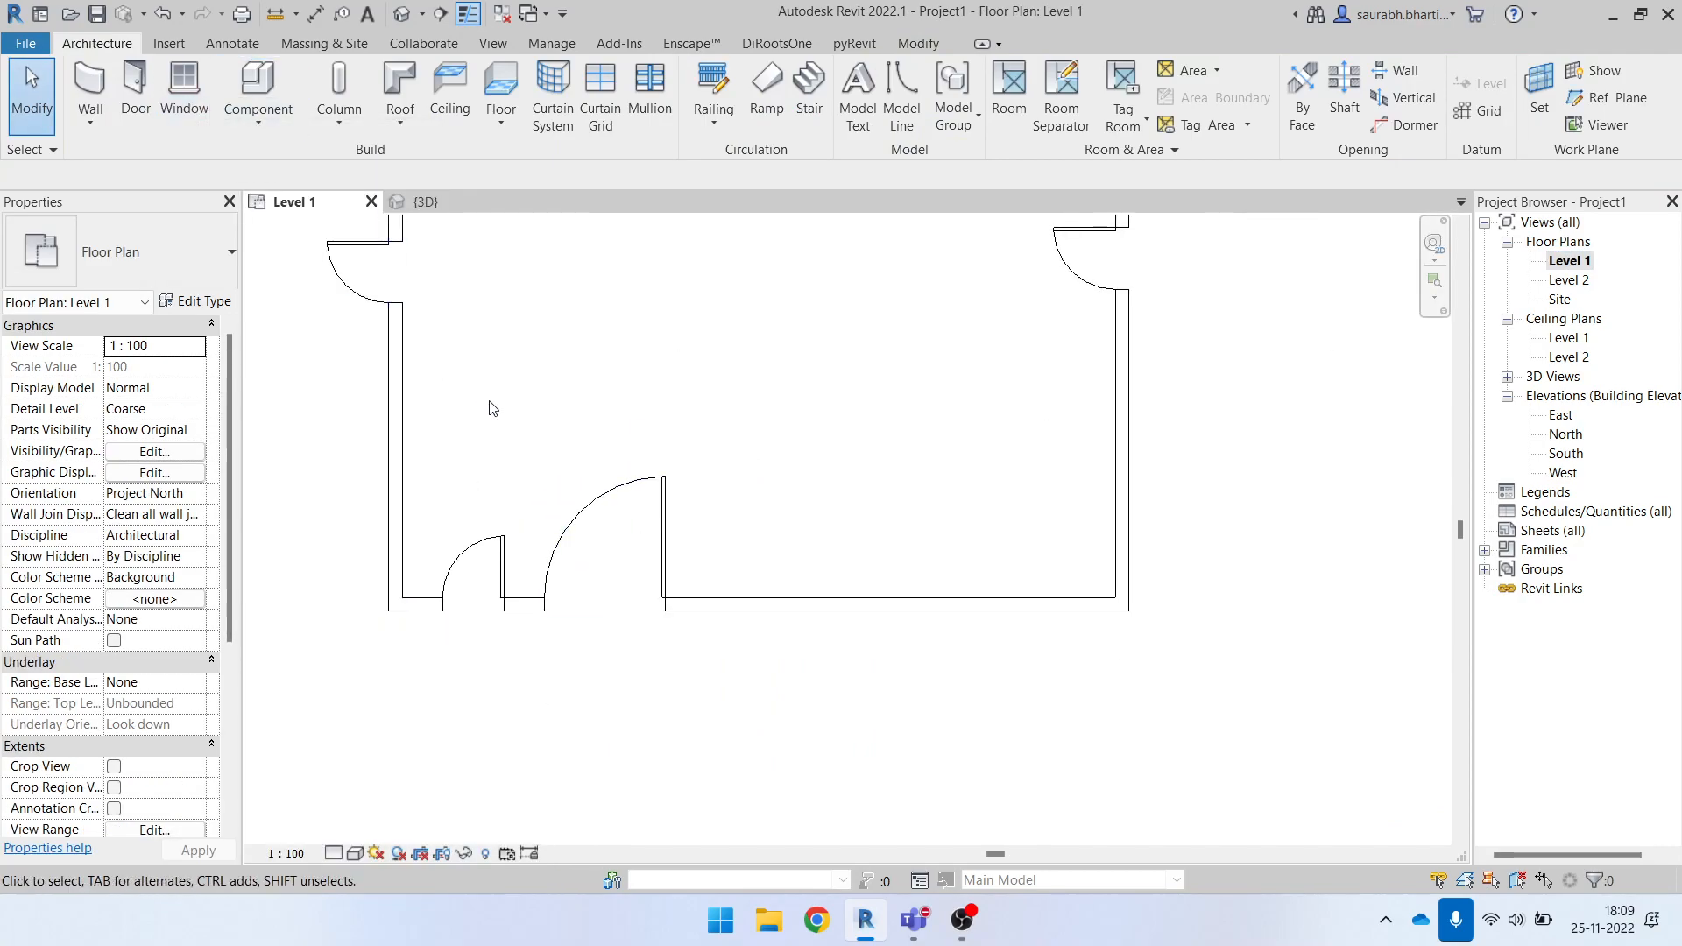
pyautogui.scroll(-2, 553, 444)
pyautogui.click(574, 495)
pyautogui.press('Escape')
pyautogui.scroll(2, 584, 515)
pyautogui.click(653, 481)
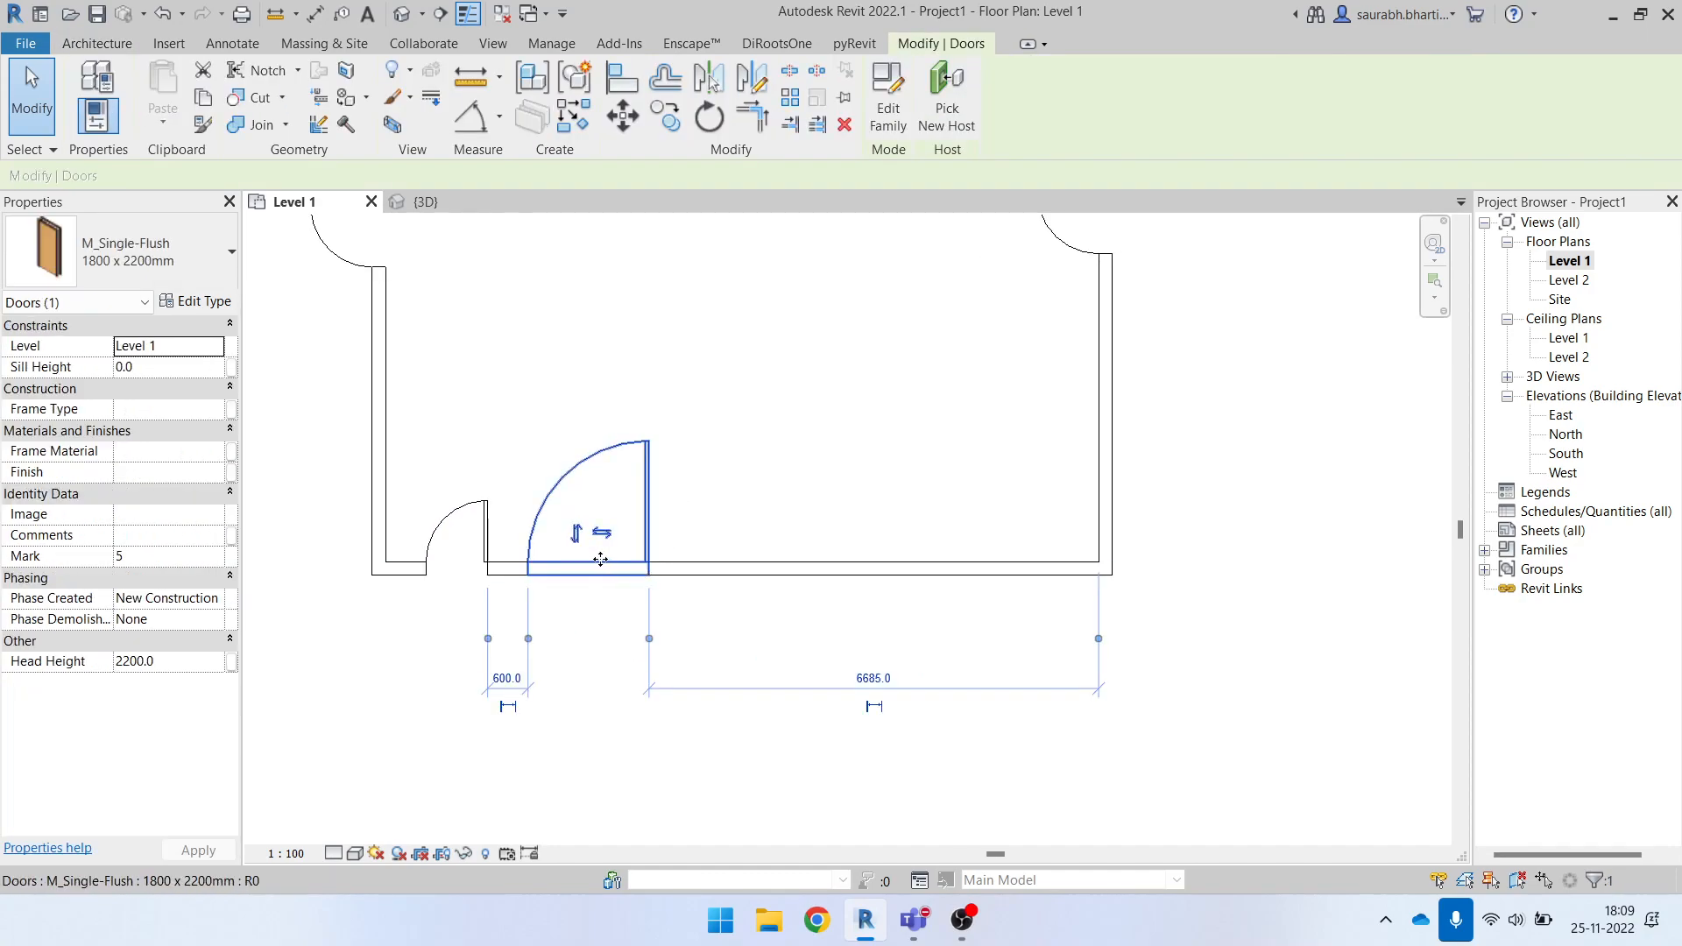
# Flip the hand of the selected 1800 x 2200mm door, then flip it back.
pyautogui.scroll(1, 638, 496)
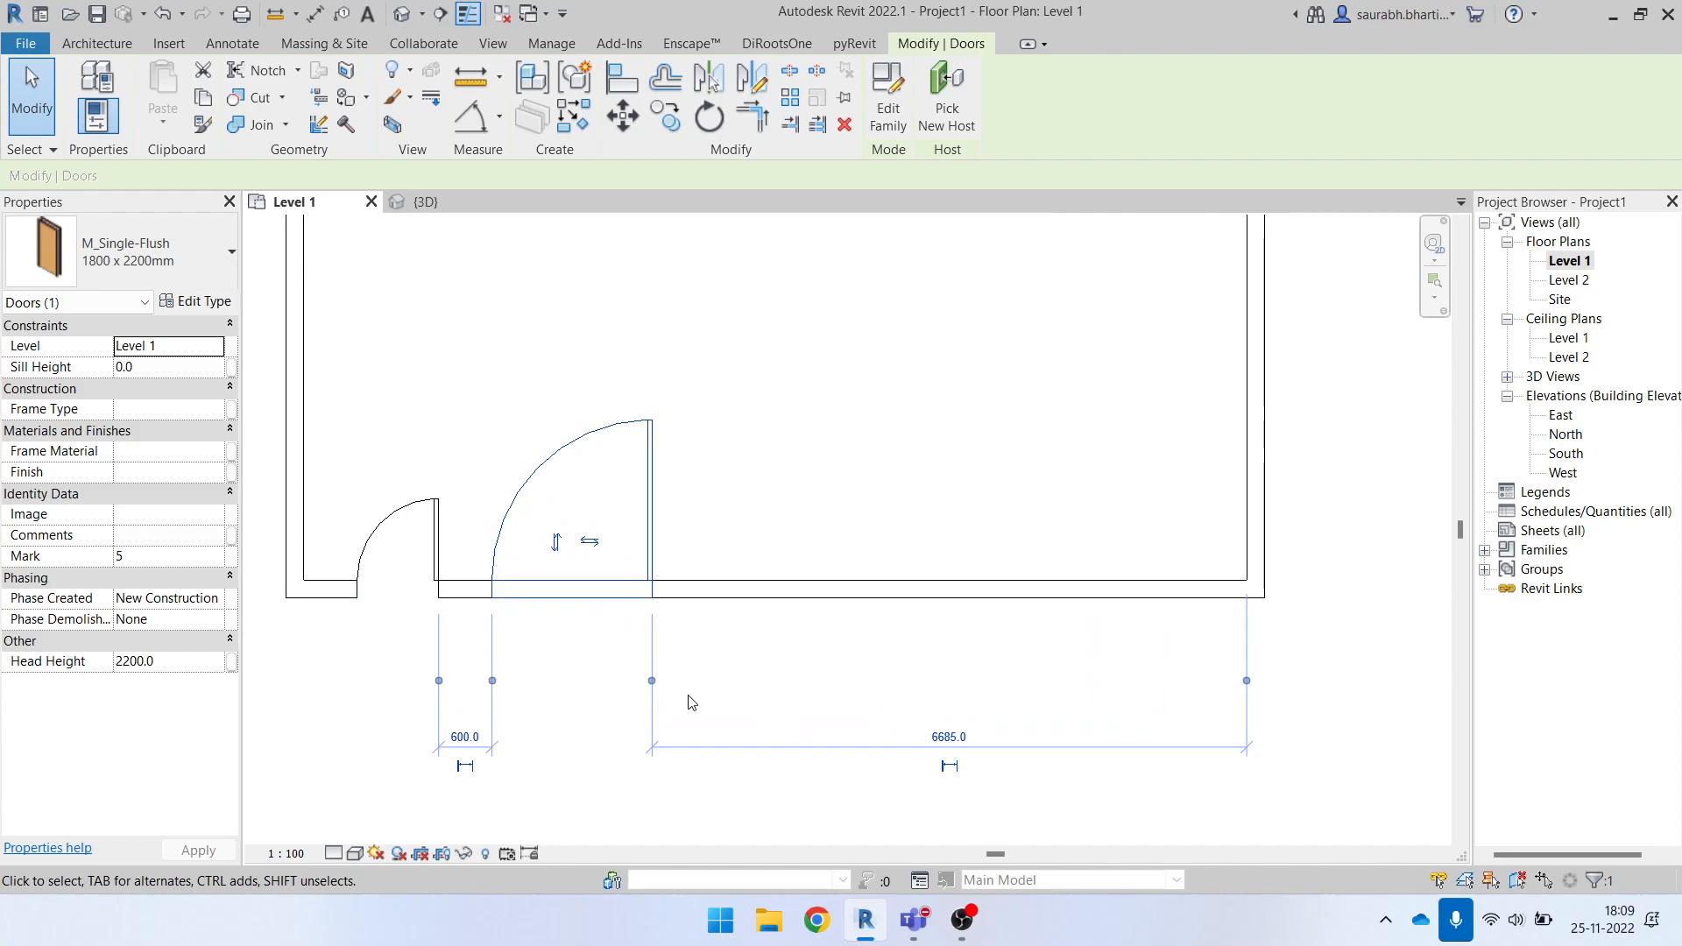
pyautogui.scroll(4, 565, 541)
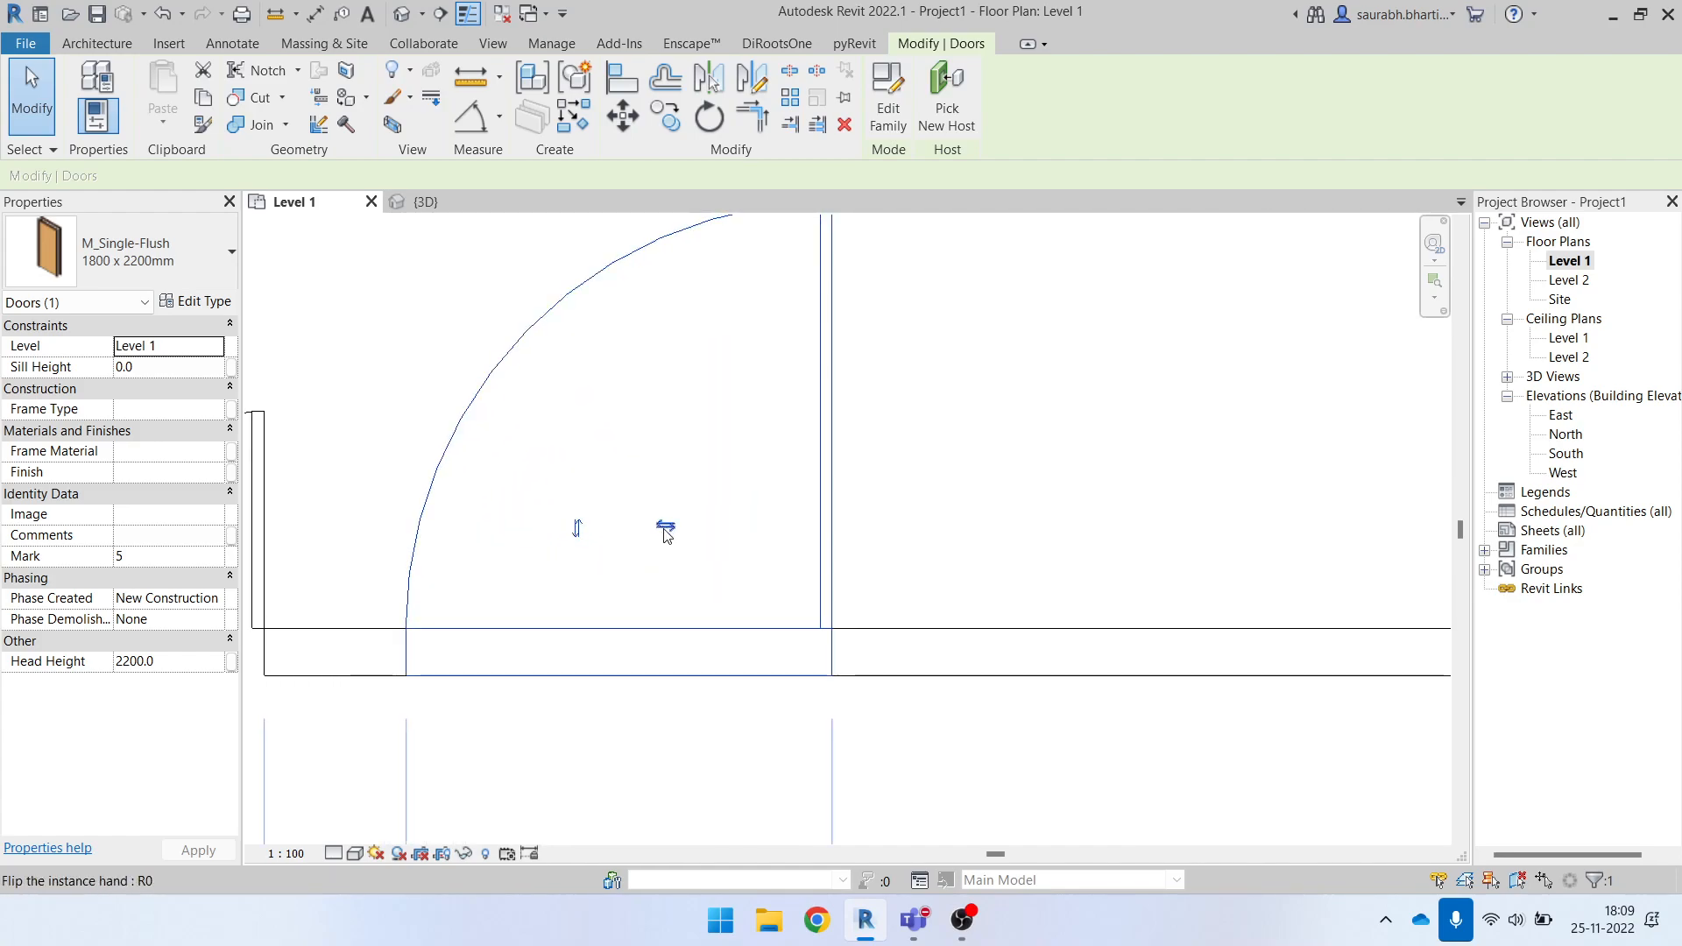
pyautogui.scroll(-3, 665, 530)
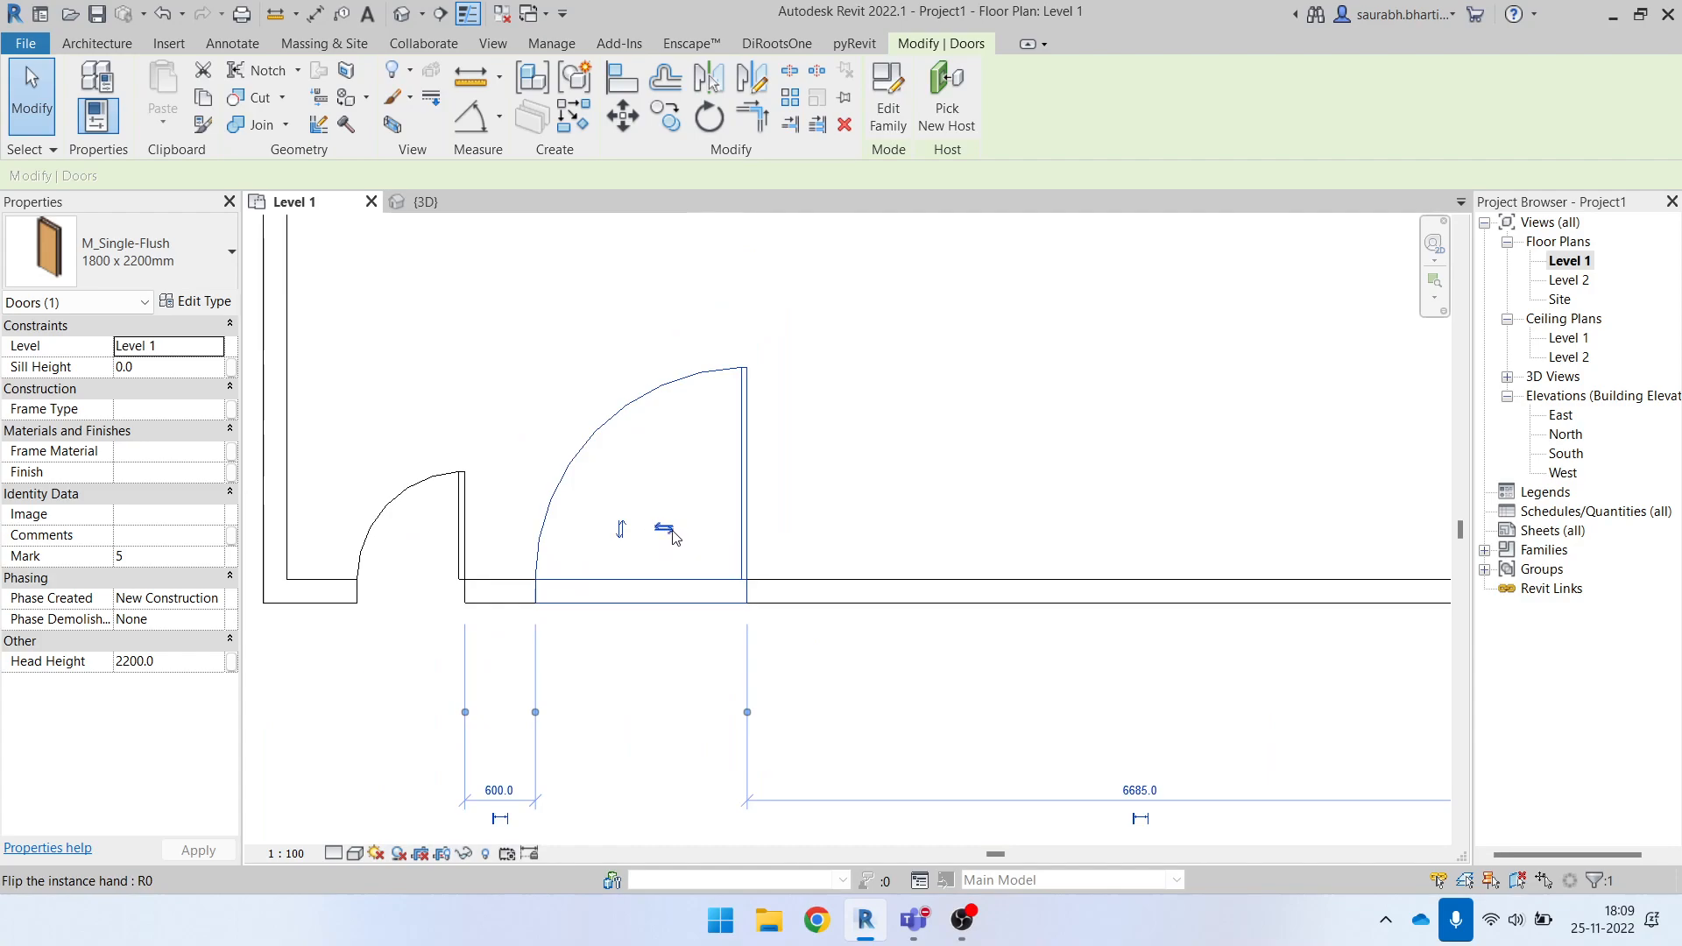
pyautogui.click(667, 531)
pyautogui.click(660, 533)
# Flip the selected door's facing to the outside and back to the inside of the room twice.
pyautogui.scroll(2, 620, 541)
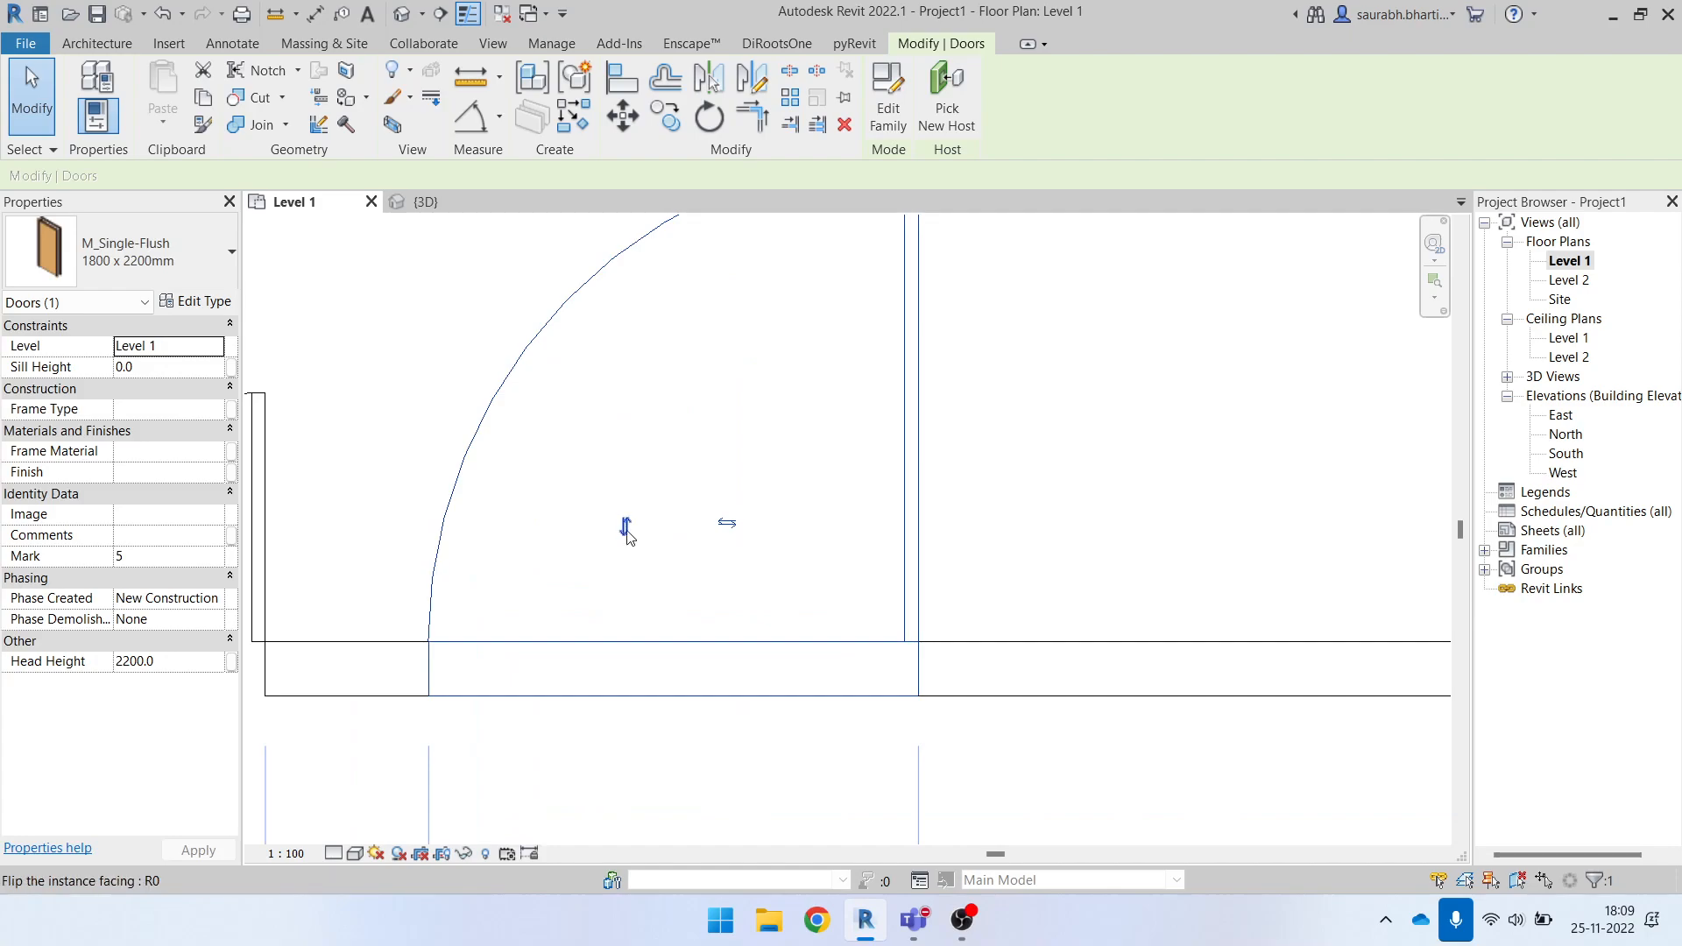
pyautogui.scroll(-3, 631, 528)
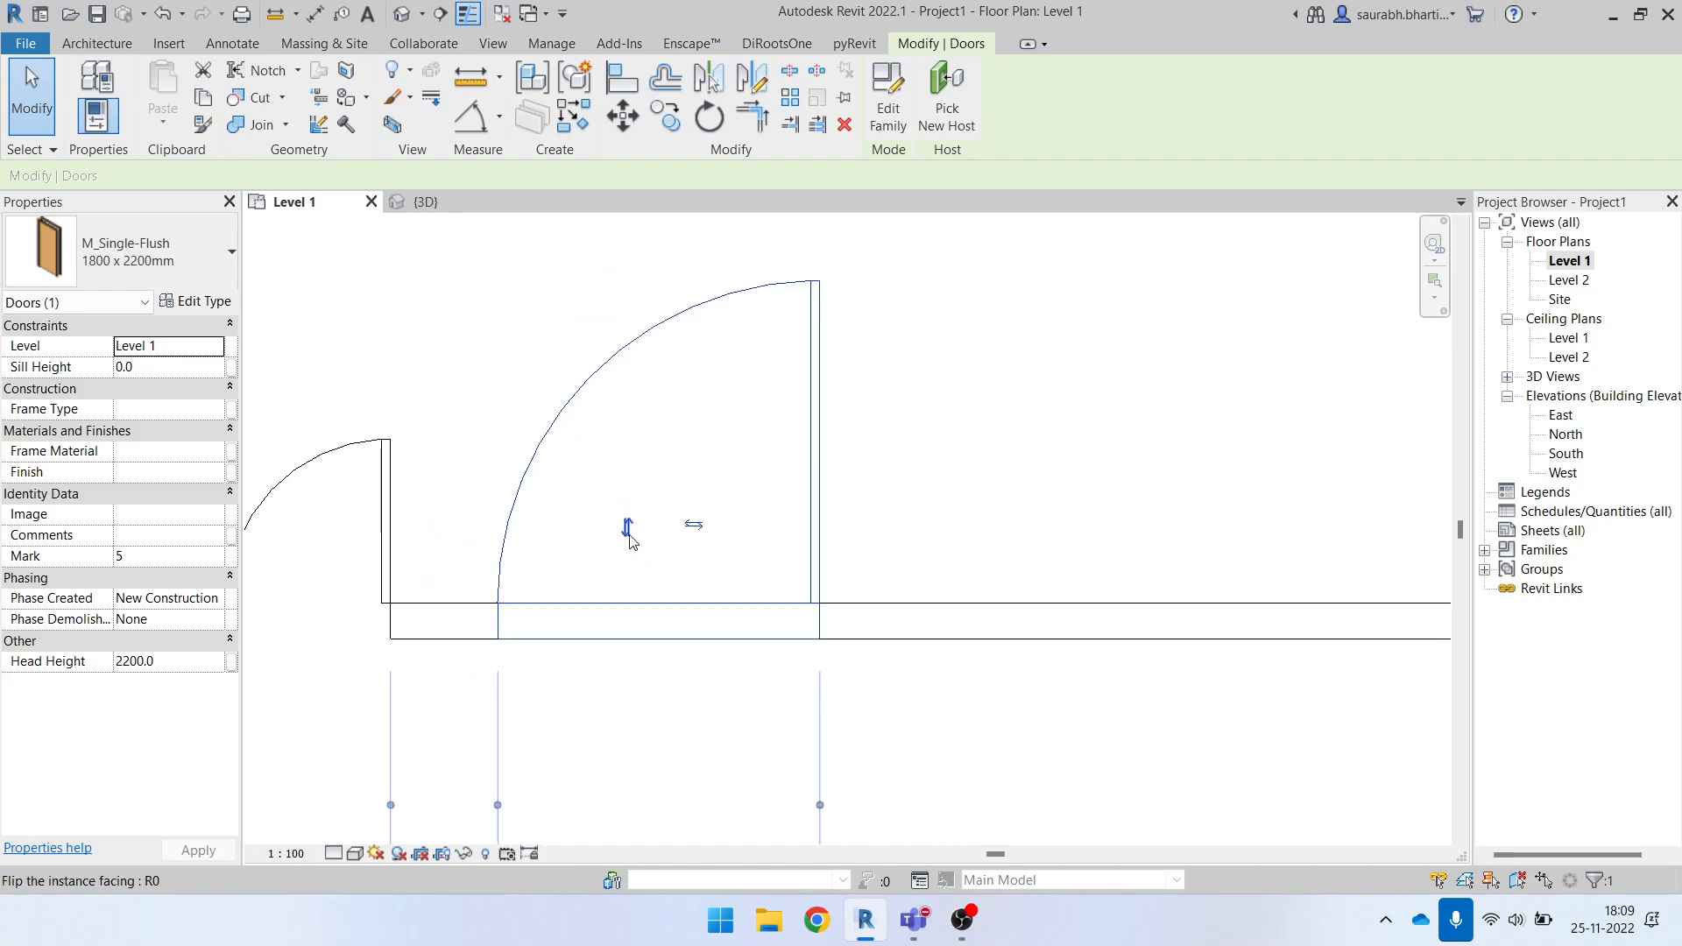
pyautogui.scroll(1, 631, 529)
pyautogui.click(628, 530)
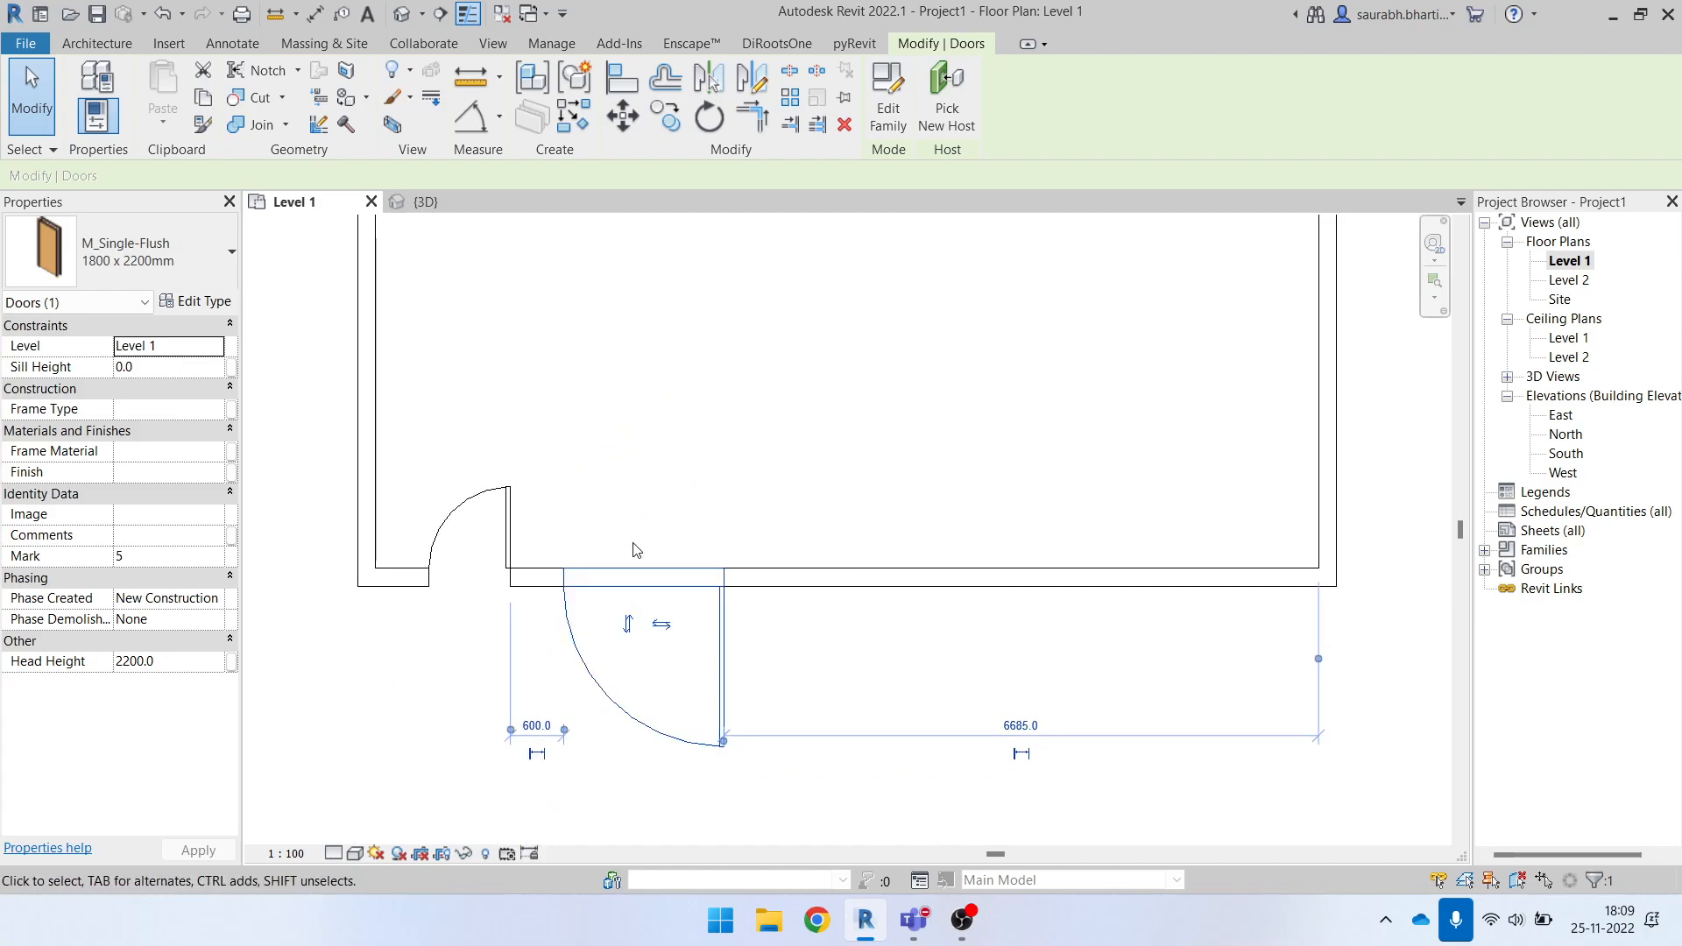
pyautogui.click(629, 622)
pyautogui.click(628, 530)
pyautogui.click(627, 630)
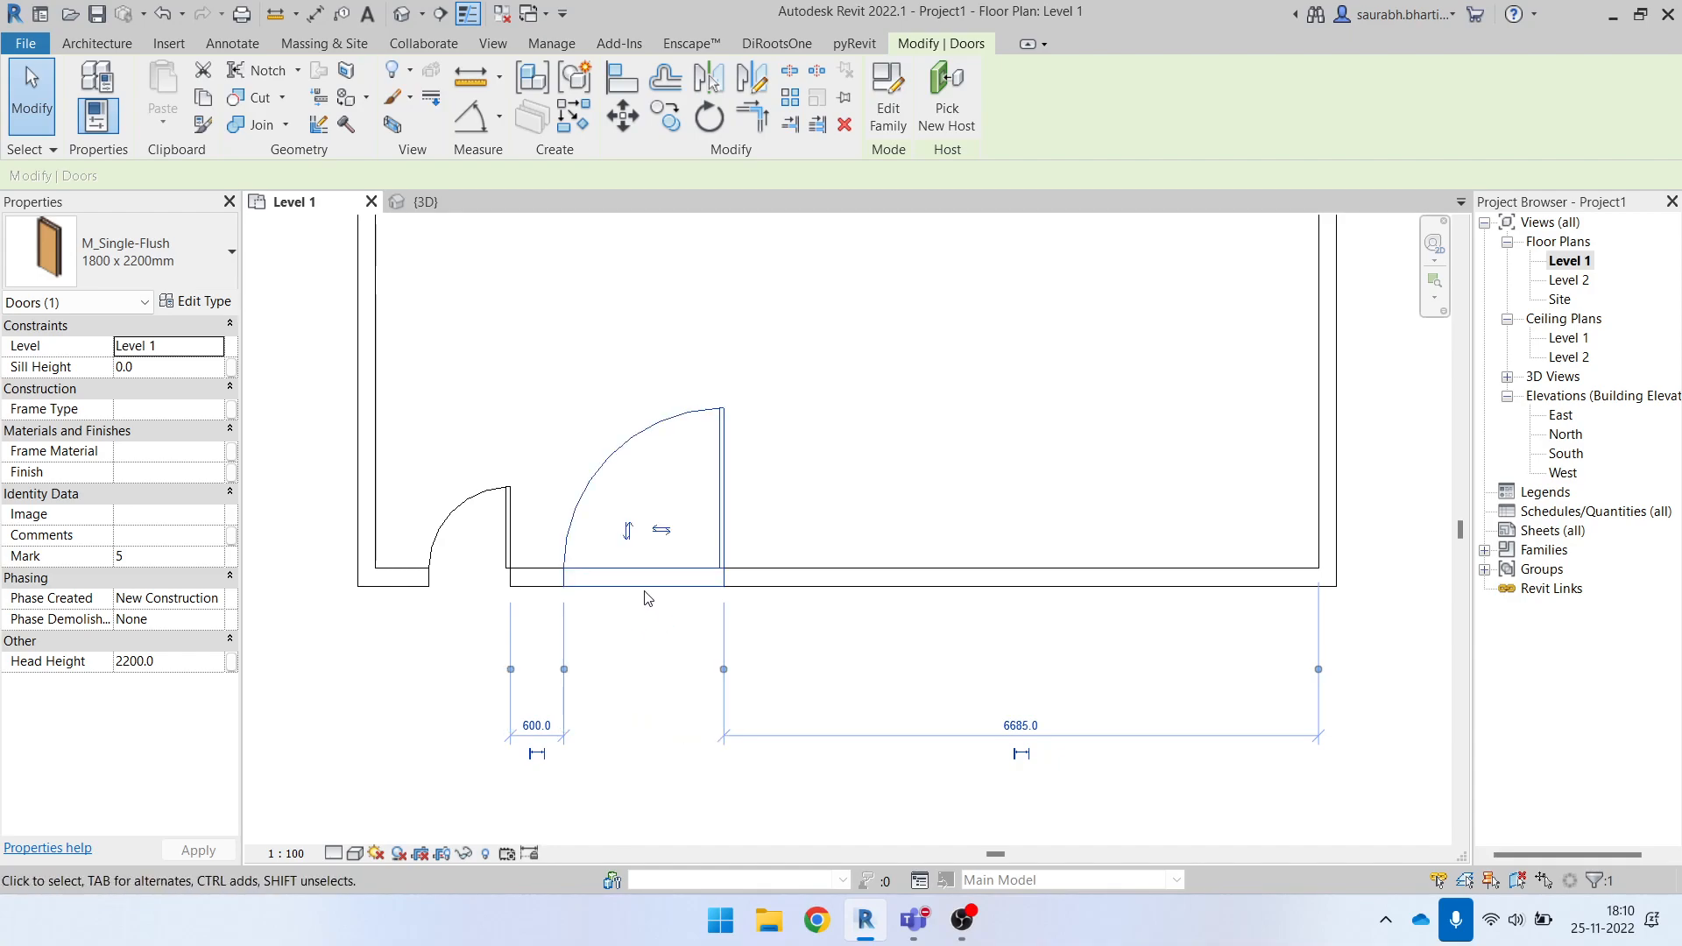
# Cycle the 1800 x 2200mm door repeatedly through its swing orientations, finish at the original inward swing hinged right, and deselect it.
pyautogui.press('space')
pyautogui.press('space')
pyautogui.press('space')
pyautogui.press('space')
pyautogui.press('space')
pyautogui.press('space')
pyautogui.press('space')
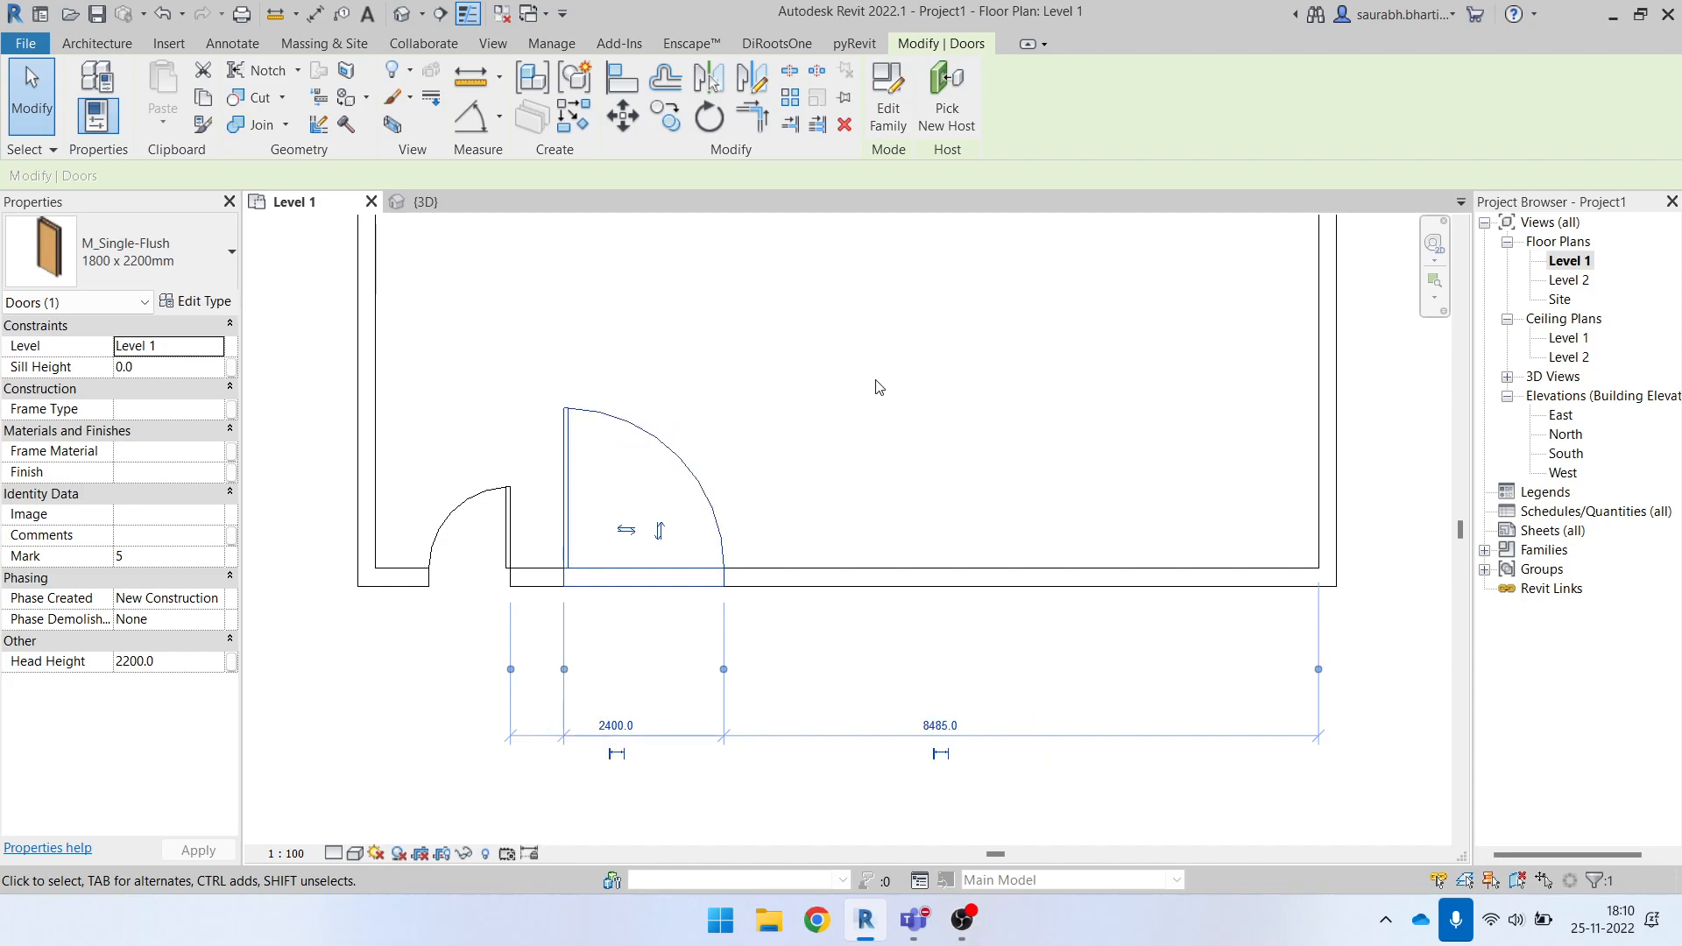
pyautogui.press('space')
pyautogui.press('space')
pyautogui.press('space')
pyautogui.press('space')
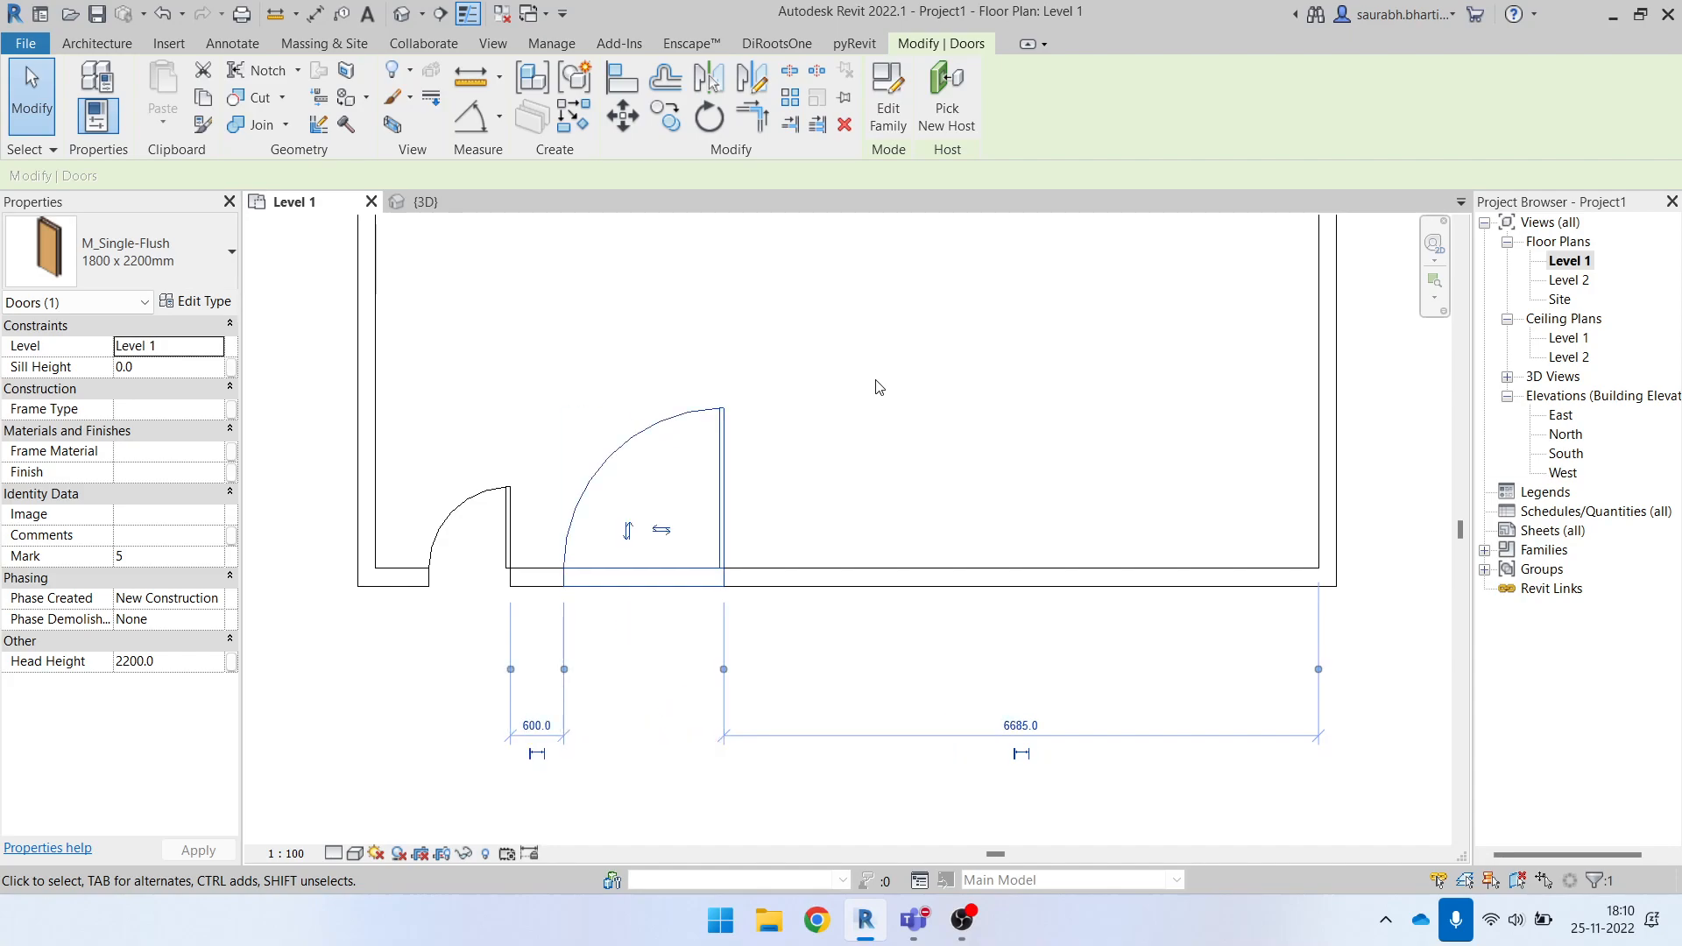
pyautogui.press('space')
pyautogui.press('space')
pyautogui.press('space')
pyautogui.press('space')
pyautogui.press('space')
pyautogui.press('space')
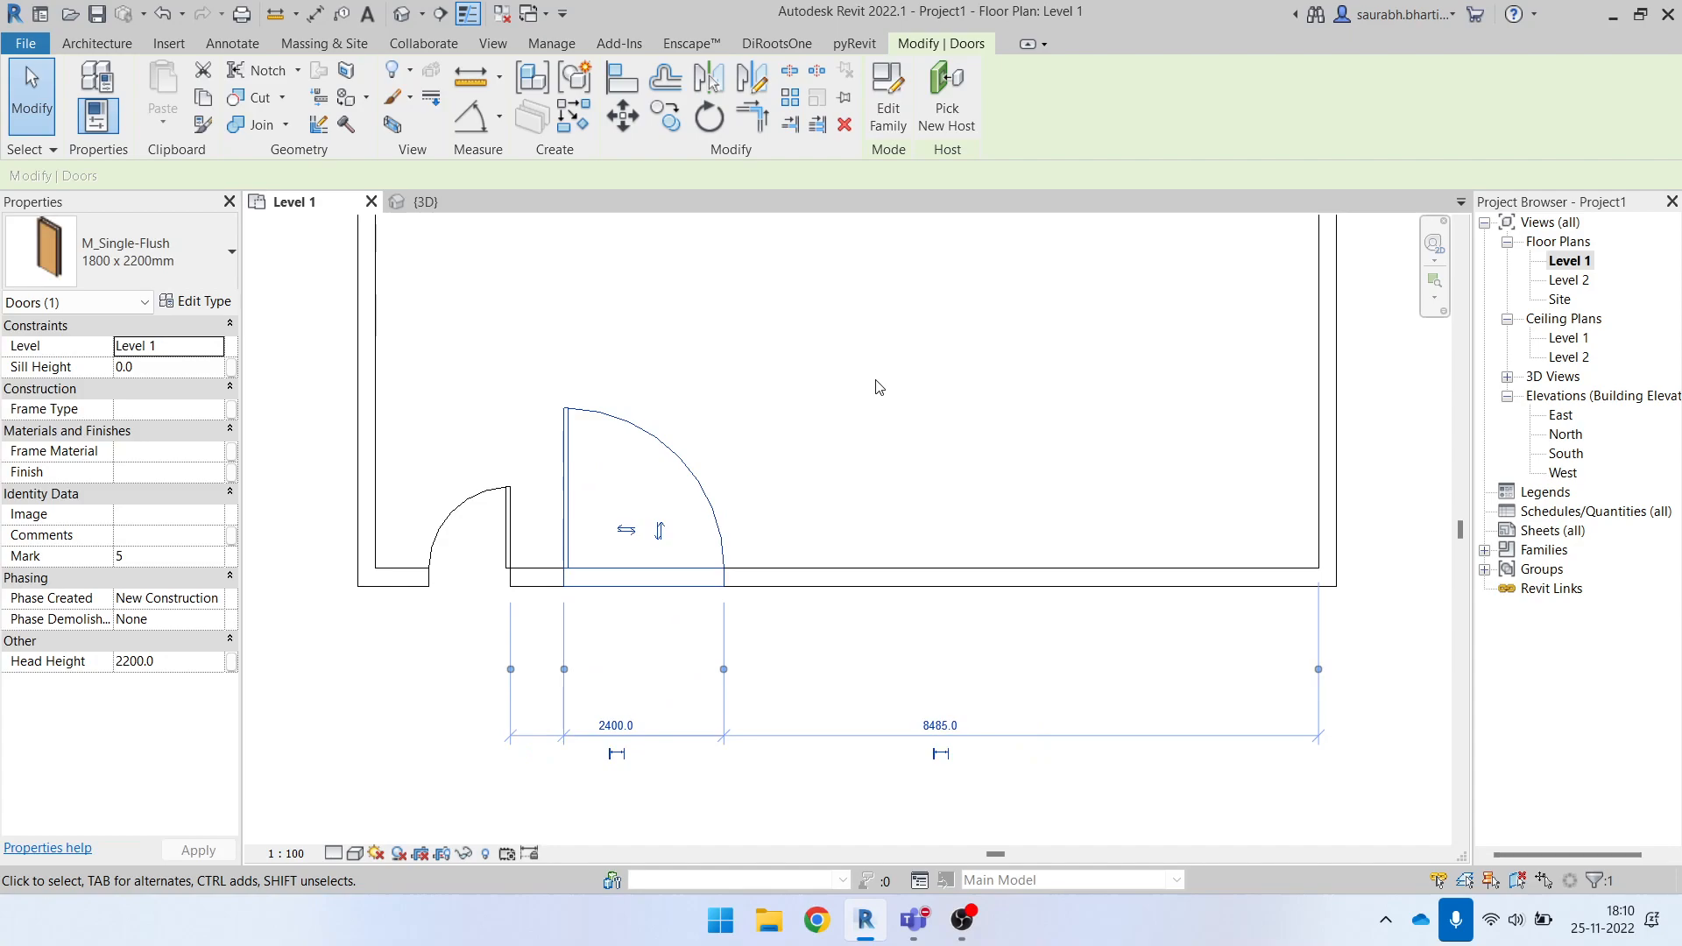
pyautogui.press('space')
pyautogui.press('space')
pyautogui.press('space')
pyautogui.press('space')
pyautogui.press('space')
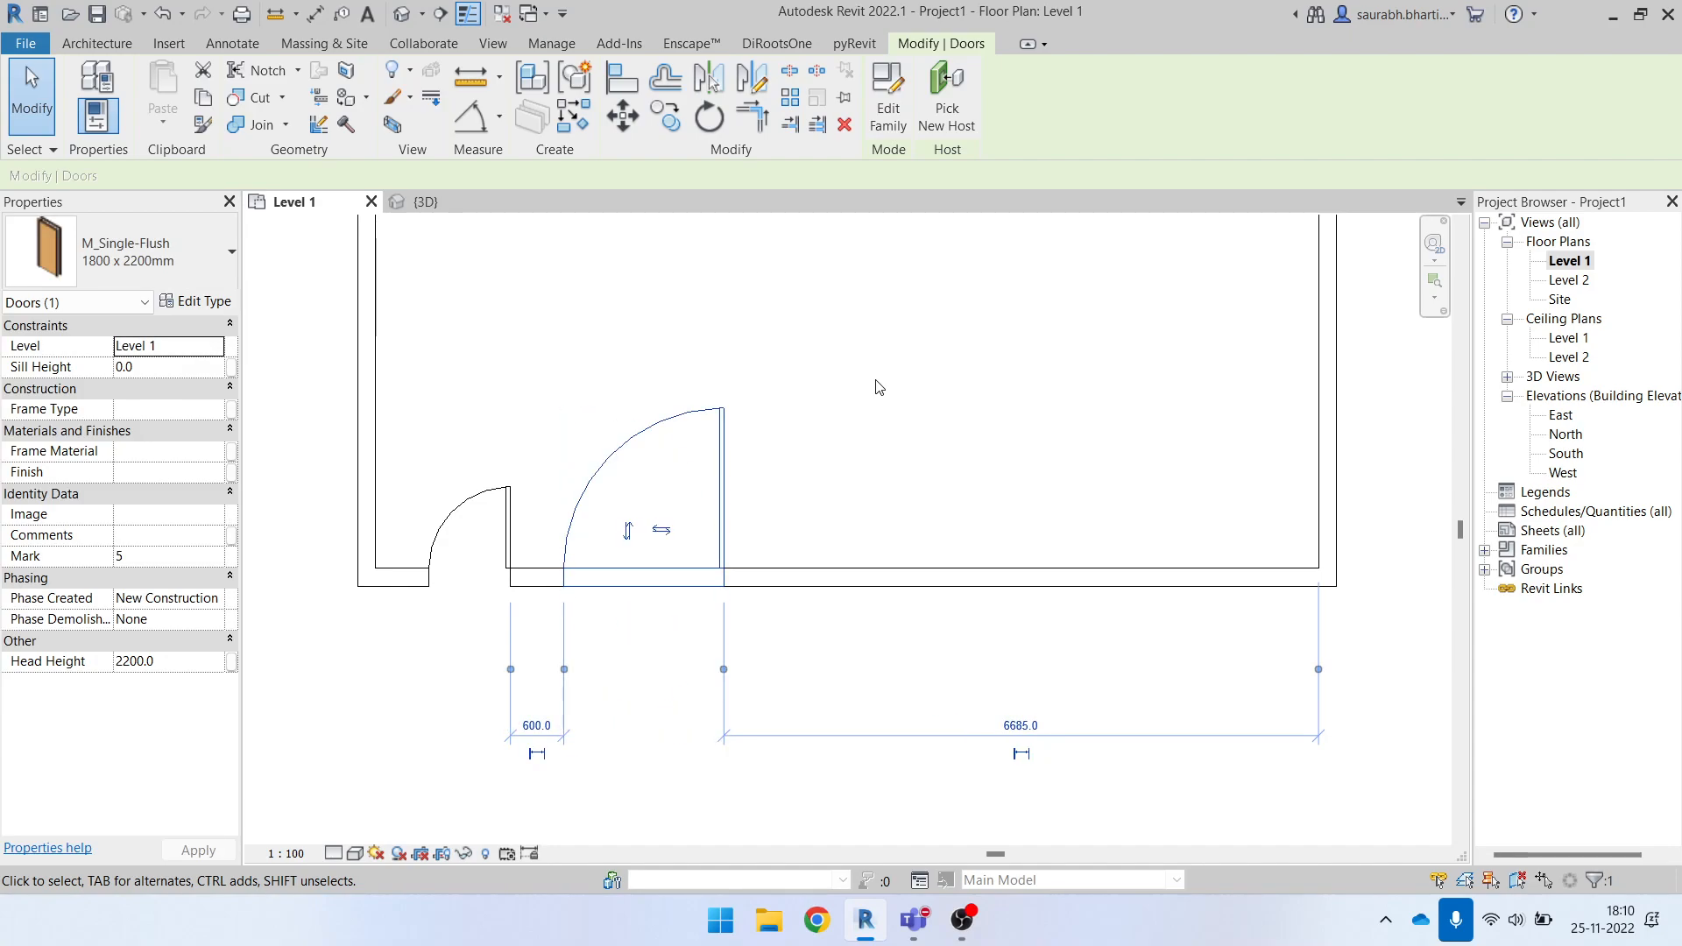
pyautogui.press('space')
pyautogui.click(880, 387)
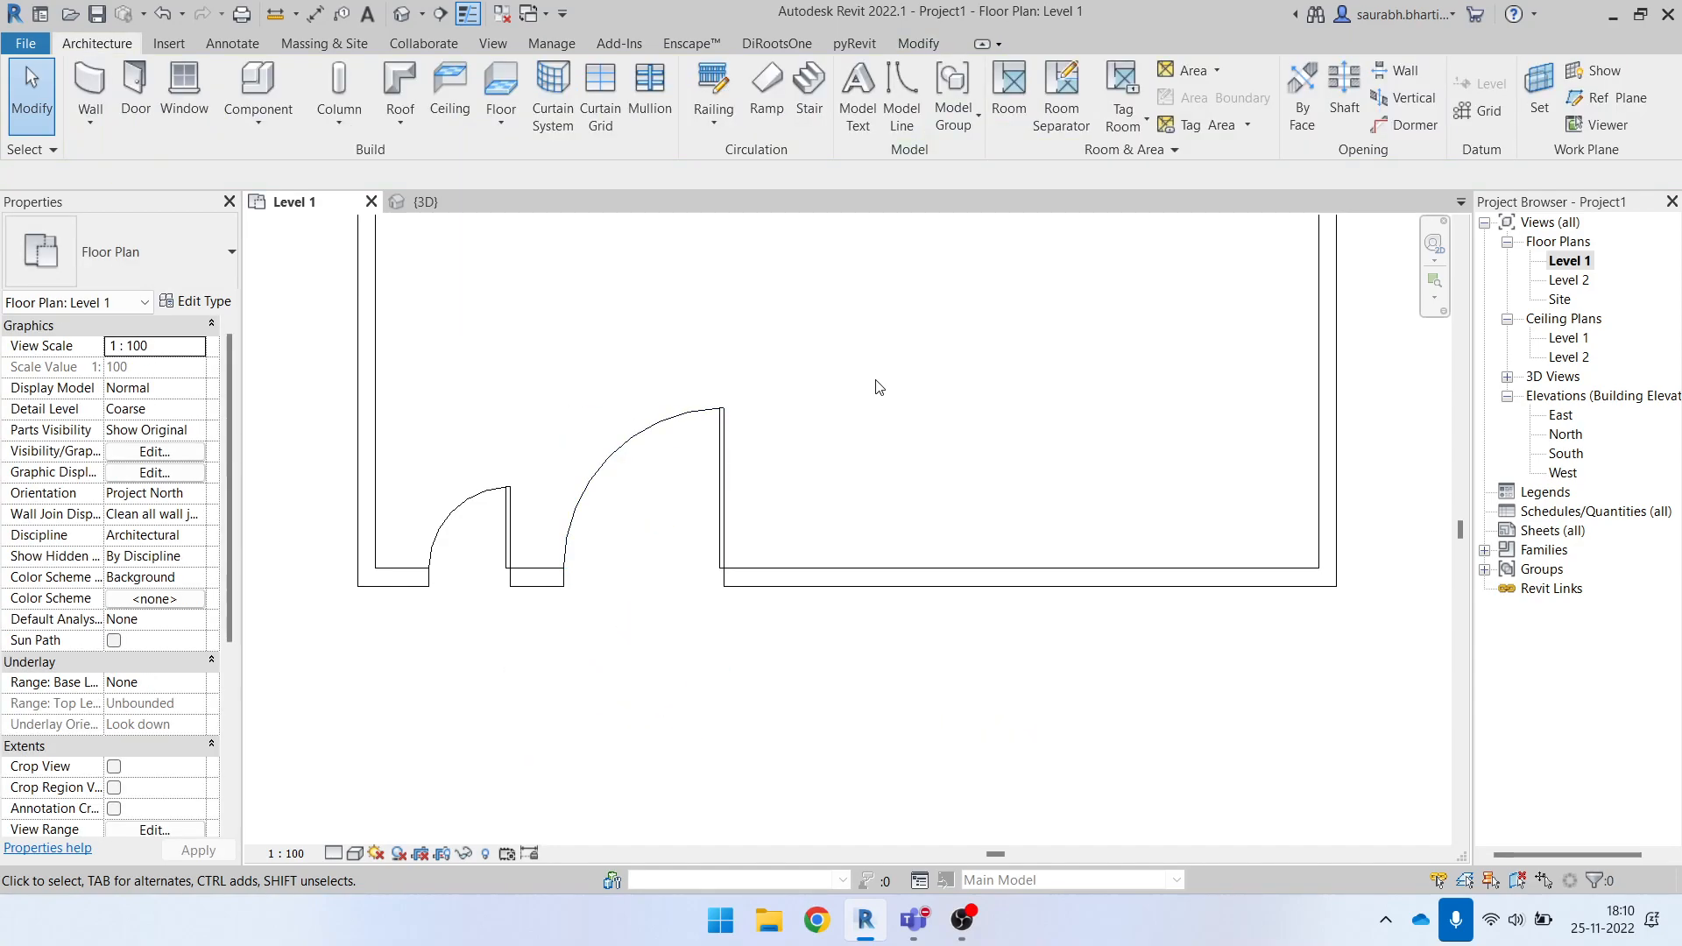
# Examine the 1800 x 2200mm door within the whole room plan and select it to check its spacing dimensions.
pyautogui.scroll(-3, 758, 617)
pyautogui.moveTo(645, 469); pyautogui.dragTo(775, 684)
pyautogui.click(762, 680)
pyautogui.scroll(2, 746, 585)
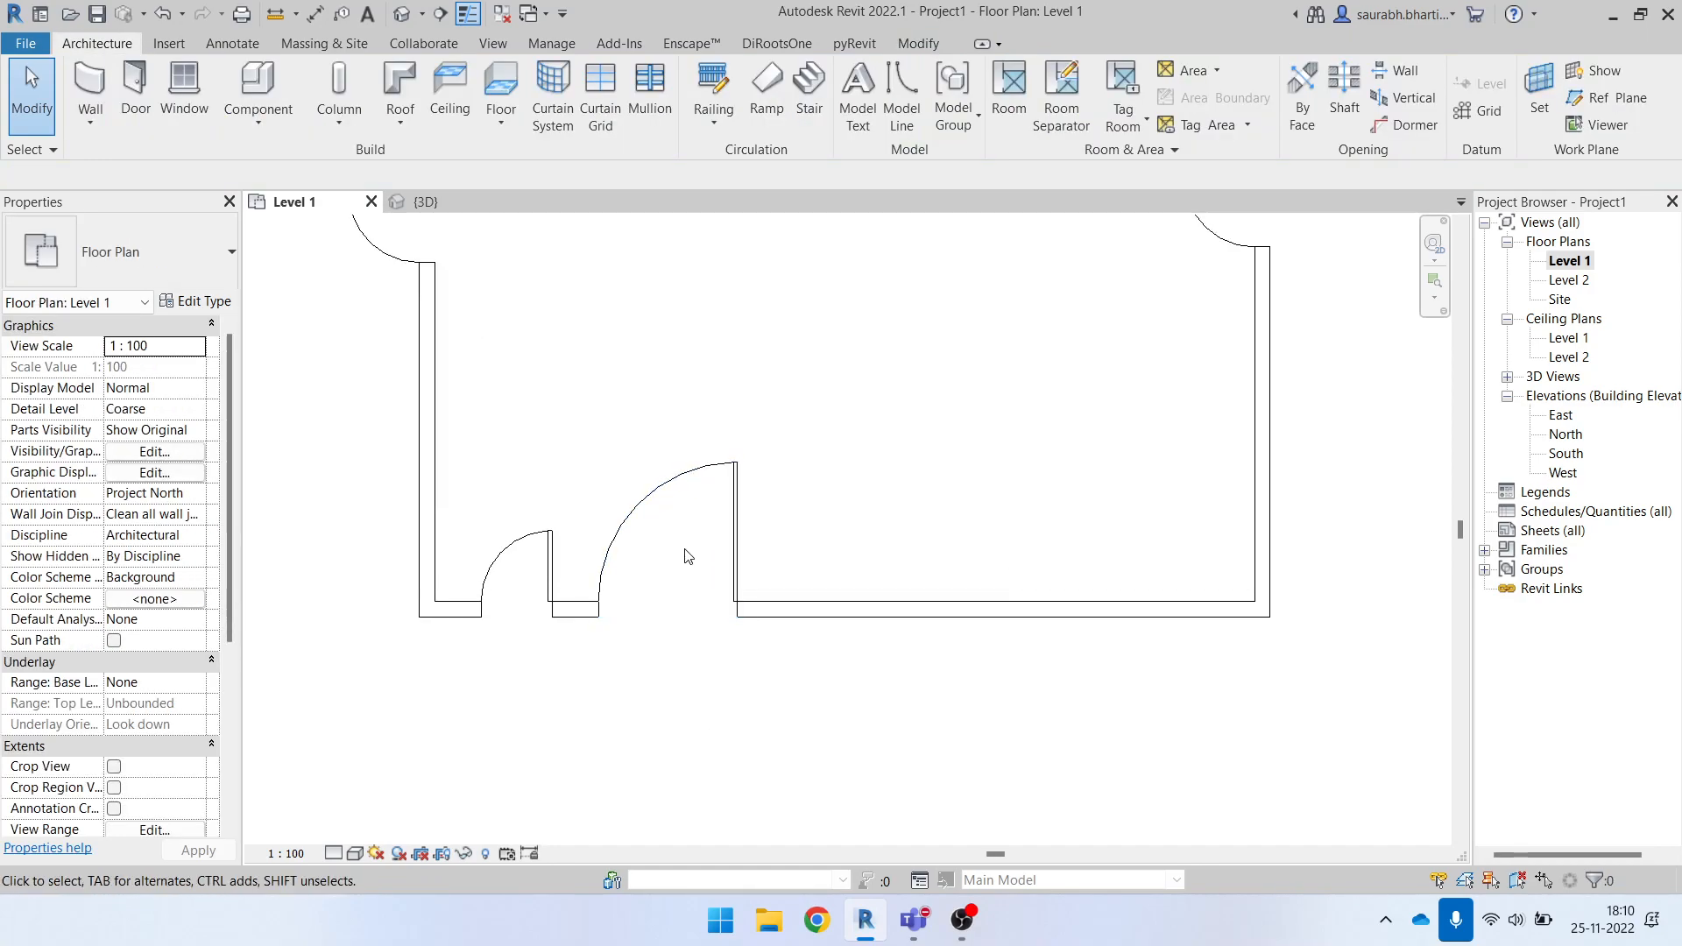
pyautogui.scroll(-2, 737, 698)
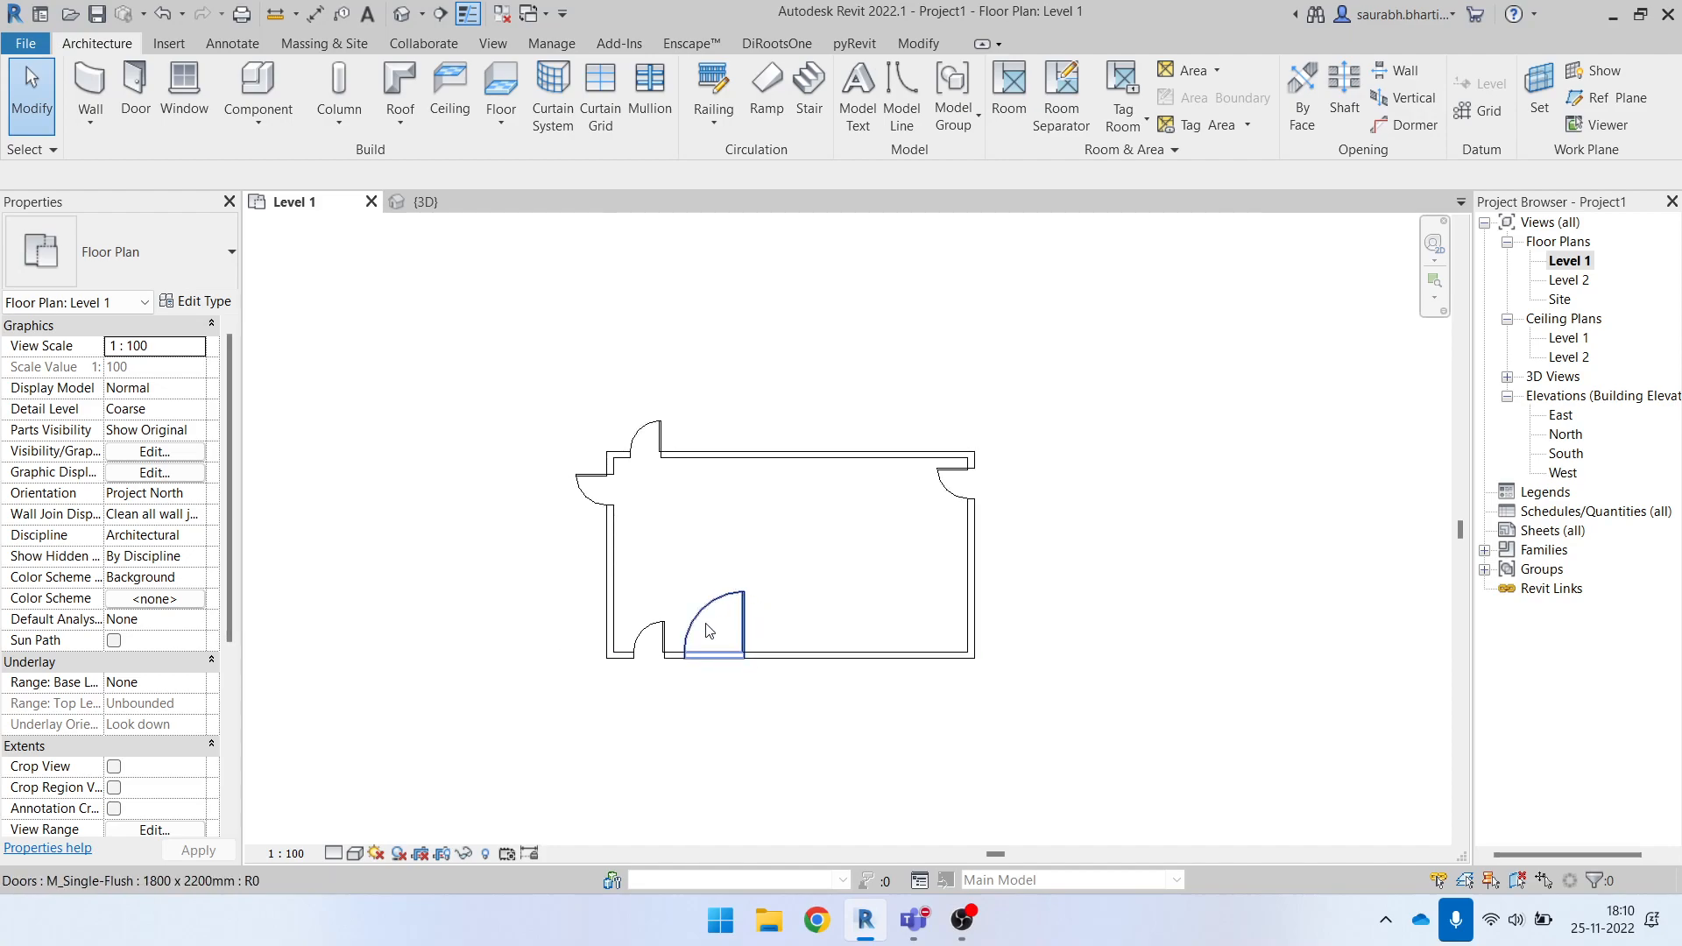
pyautogui.moveTo(691, 578); pyautogui.dragTo(792, 709)
pyautogui.scroll(2, 732, 670)
pyautogui.click(769, 552)
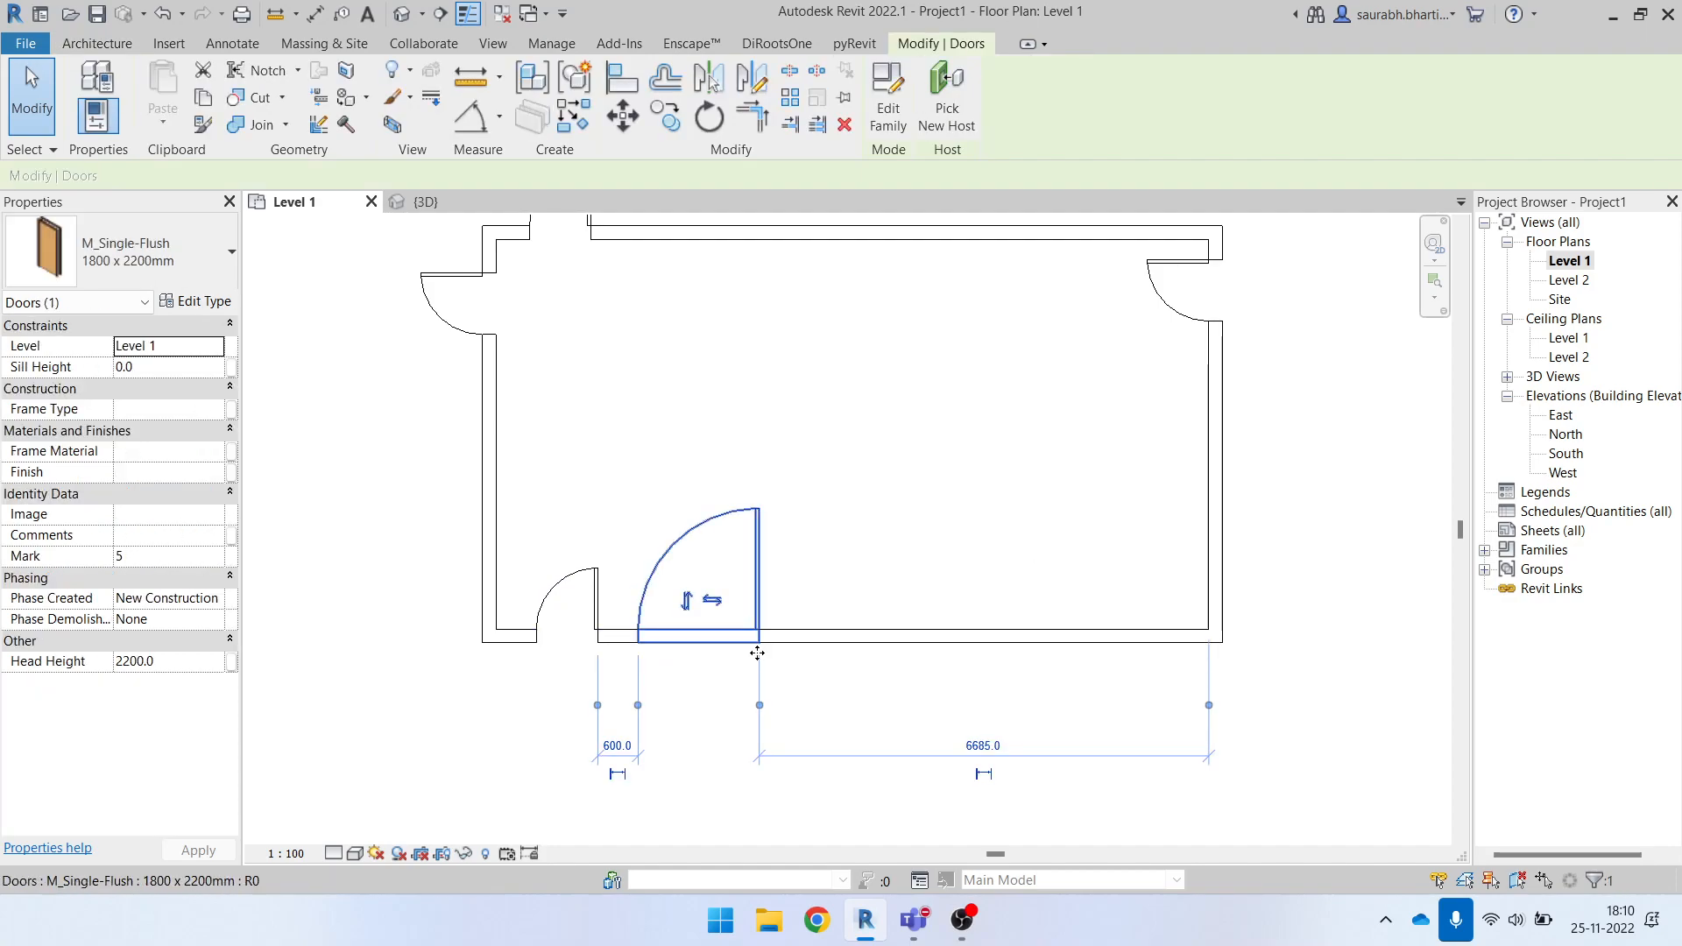
pyautogui.click(755, 426)
pyautogui.click(756, 552)
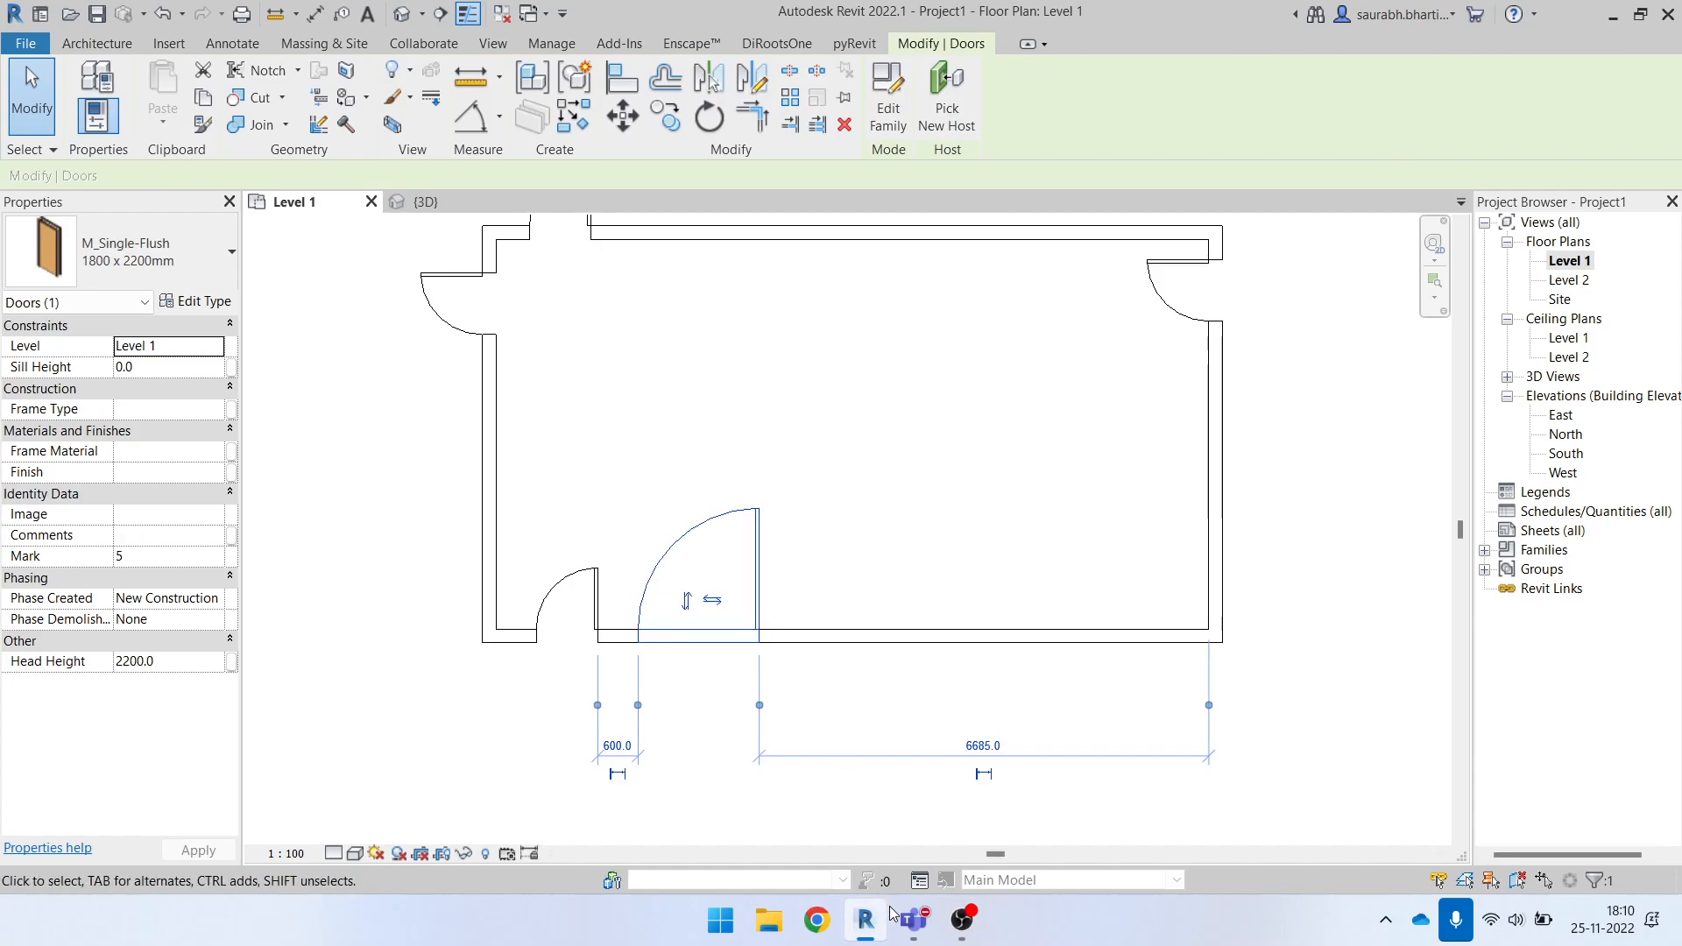
# Bring up the ongoing Microsoft Teams call window, return to the Revit plan, and reselect the 1800 x 2200mm door.
pyautogui.moveTo(914, 920)
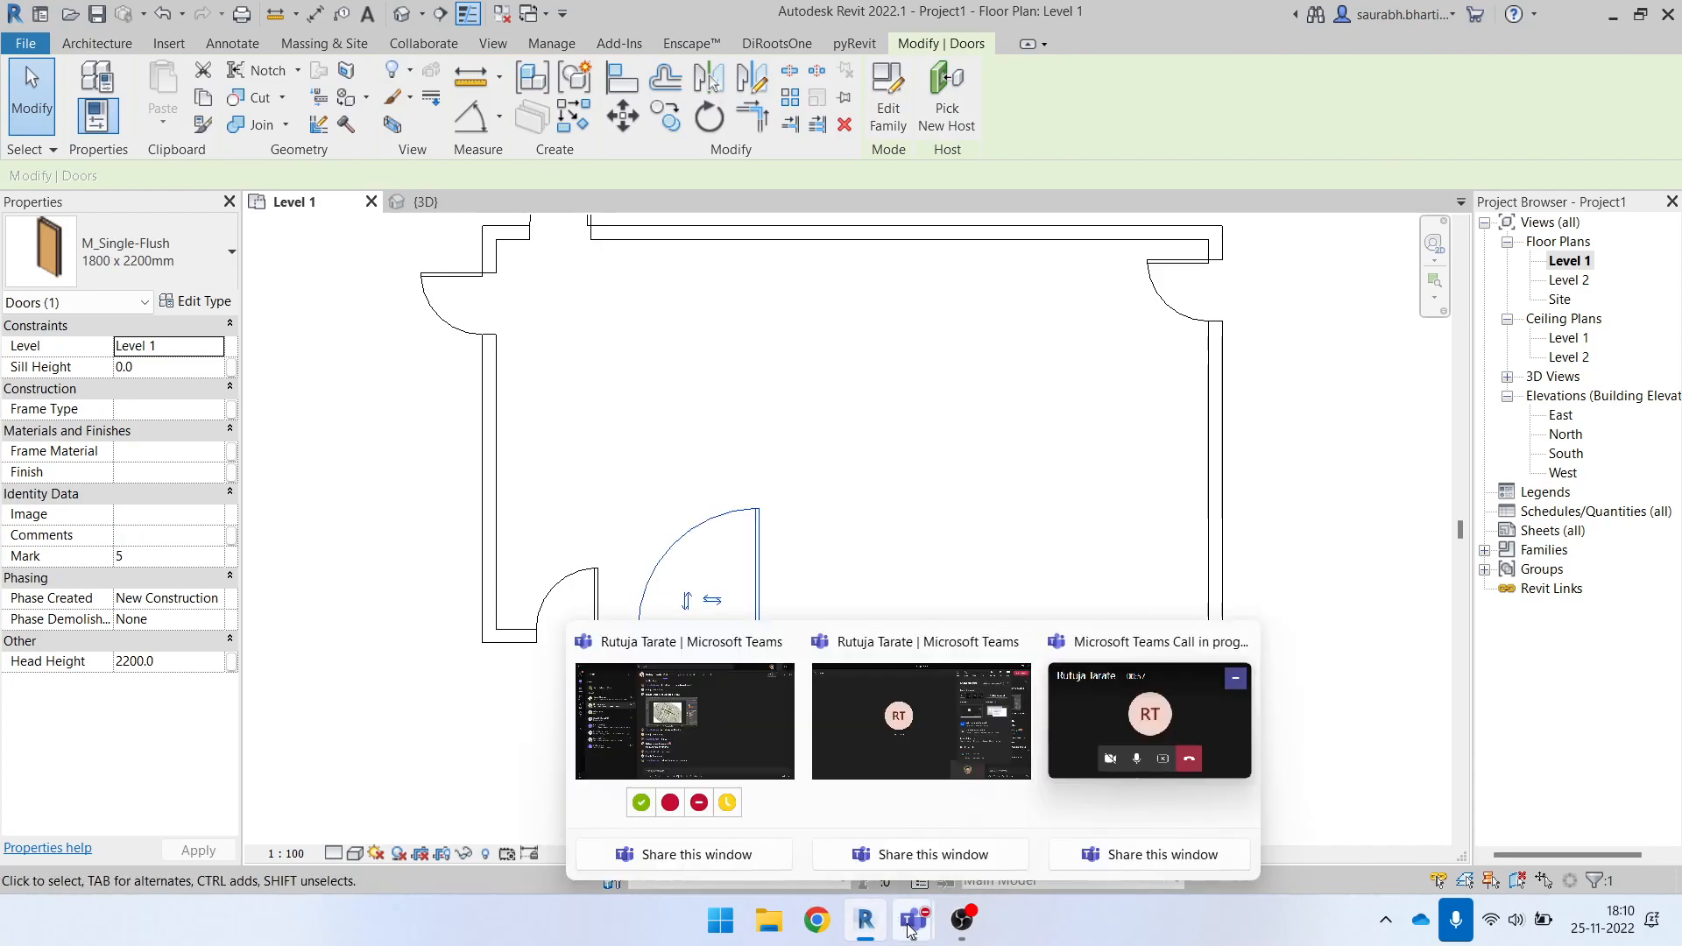
pyautogui.click(1085, 729)
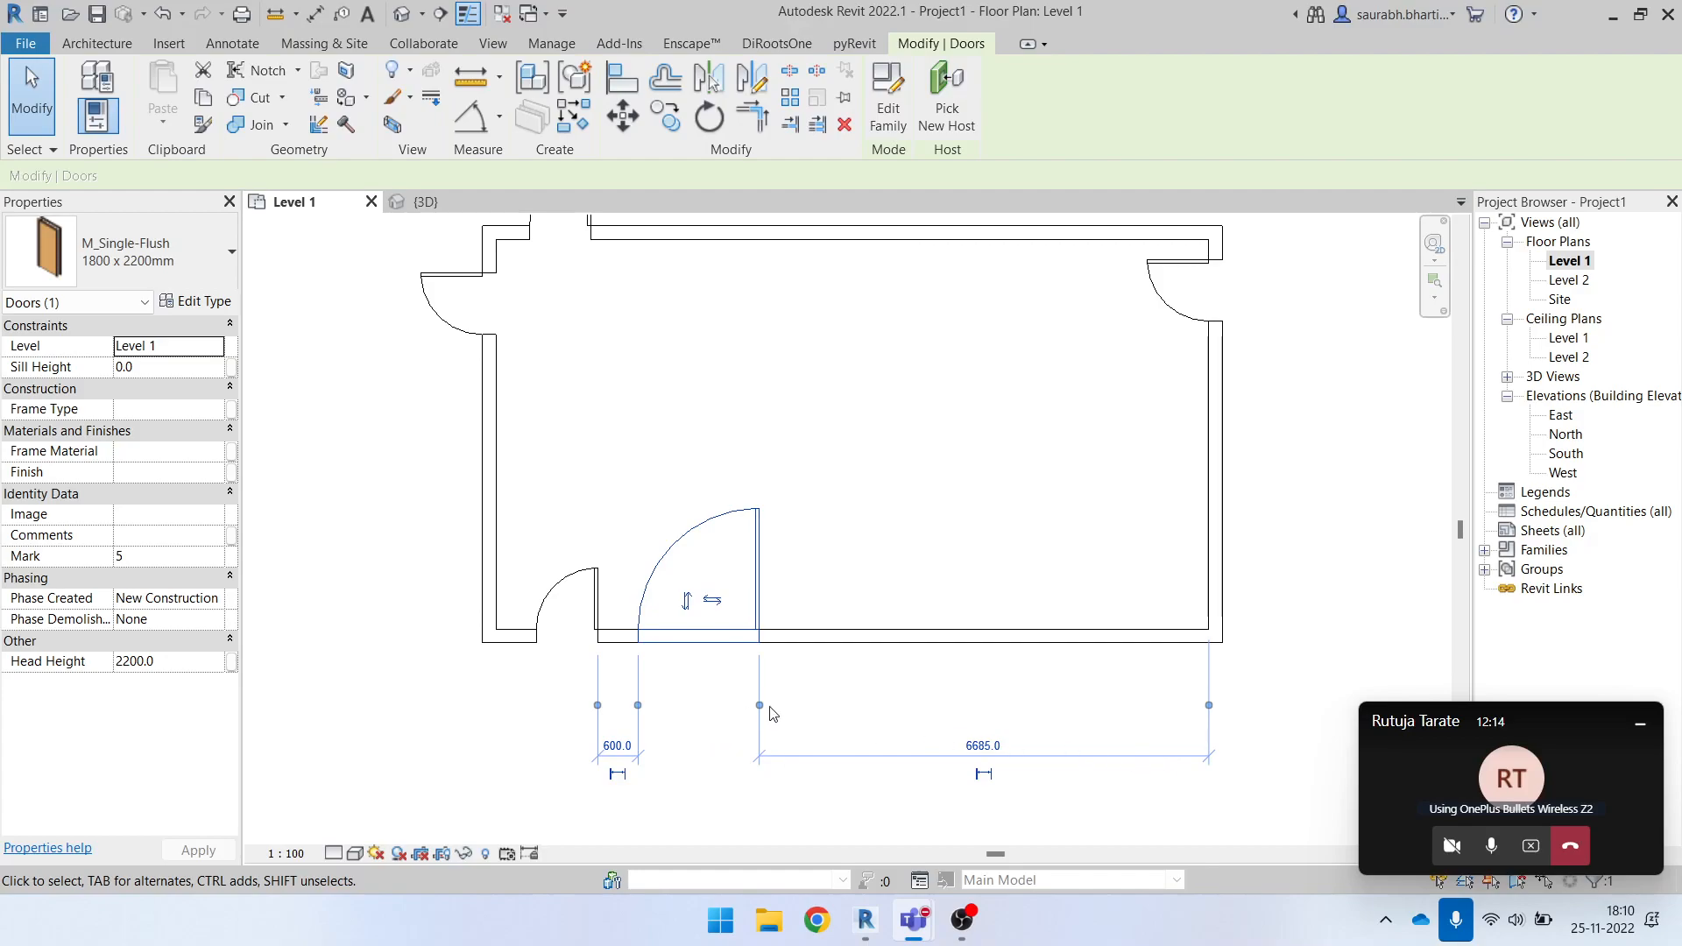
pyautogui.click(858, 570)
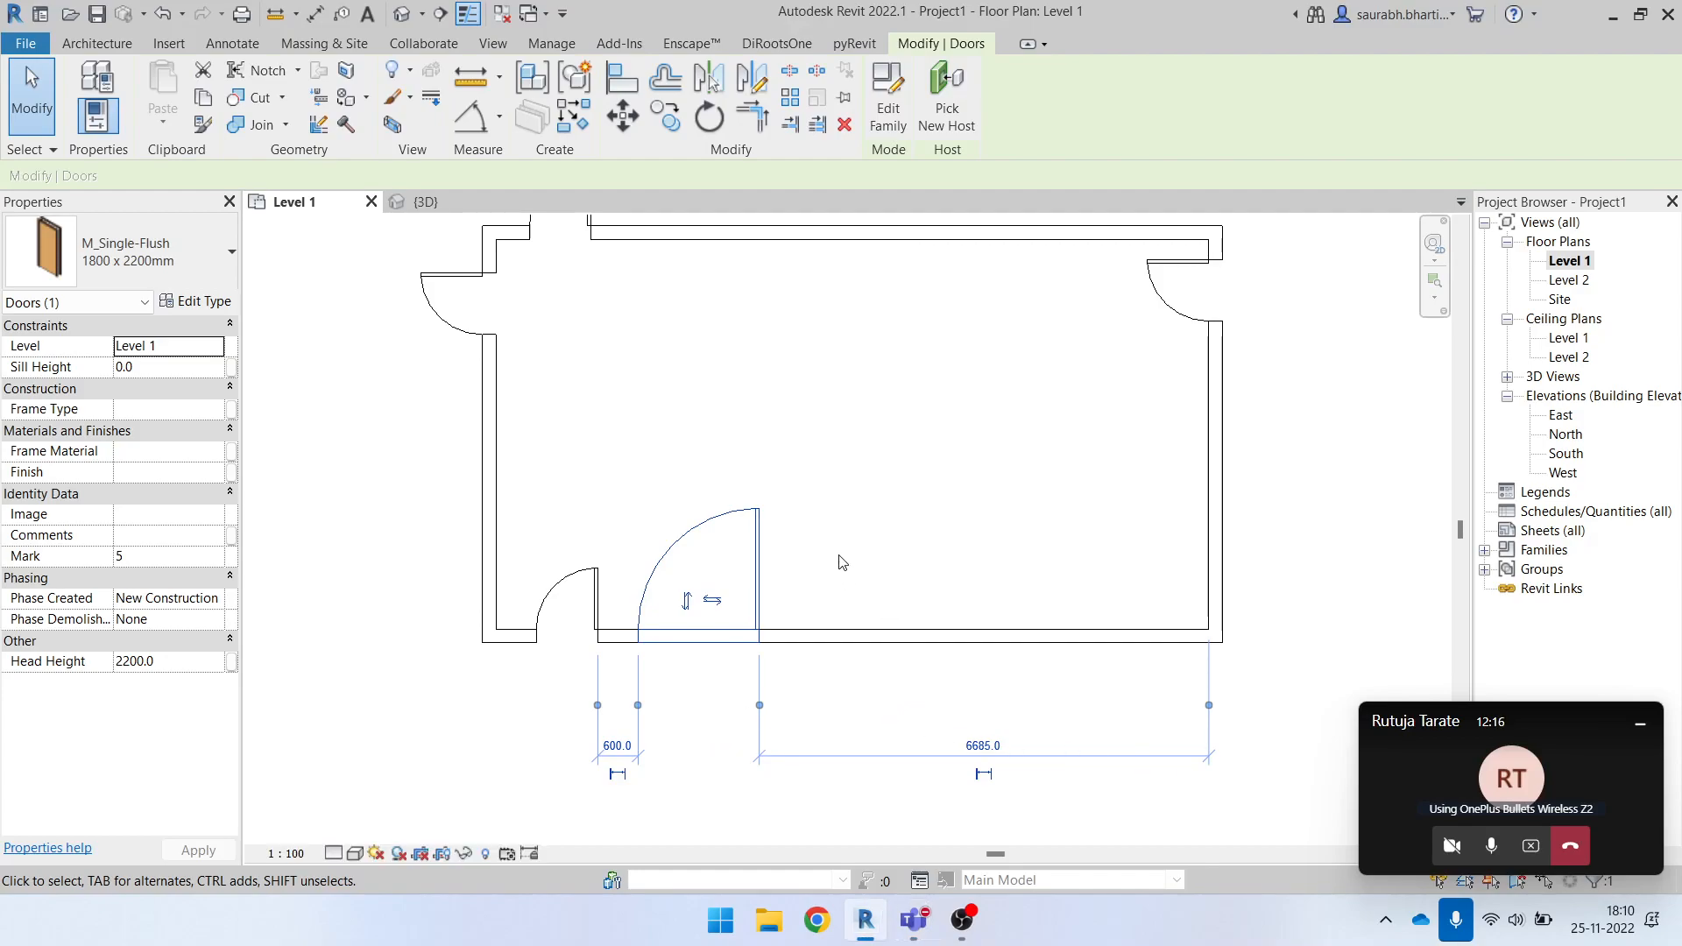
pyautogui.click(858, 561)
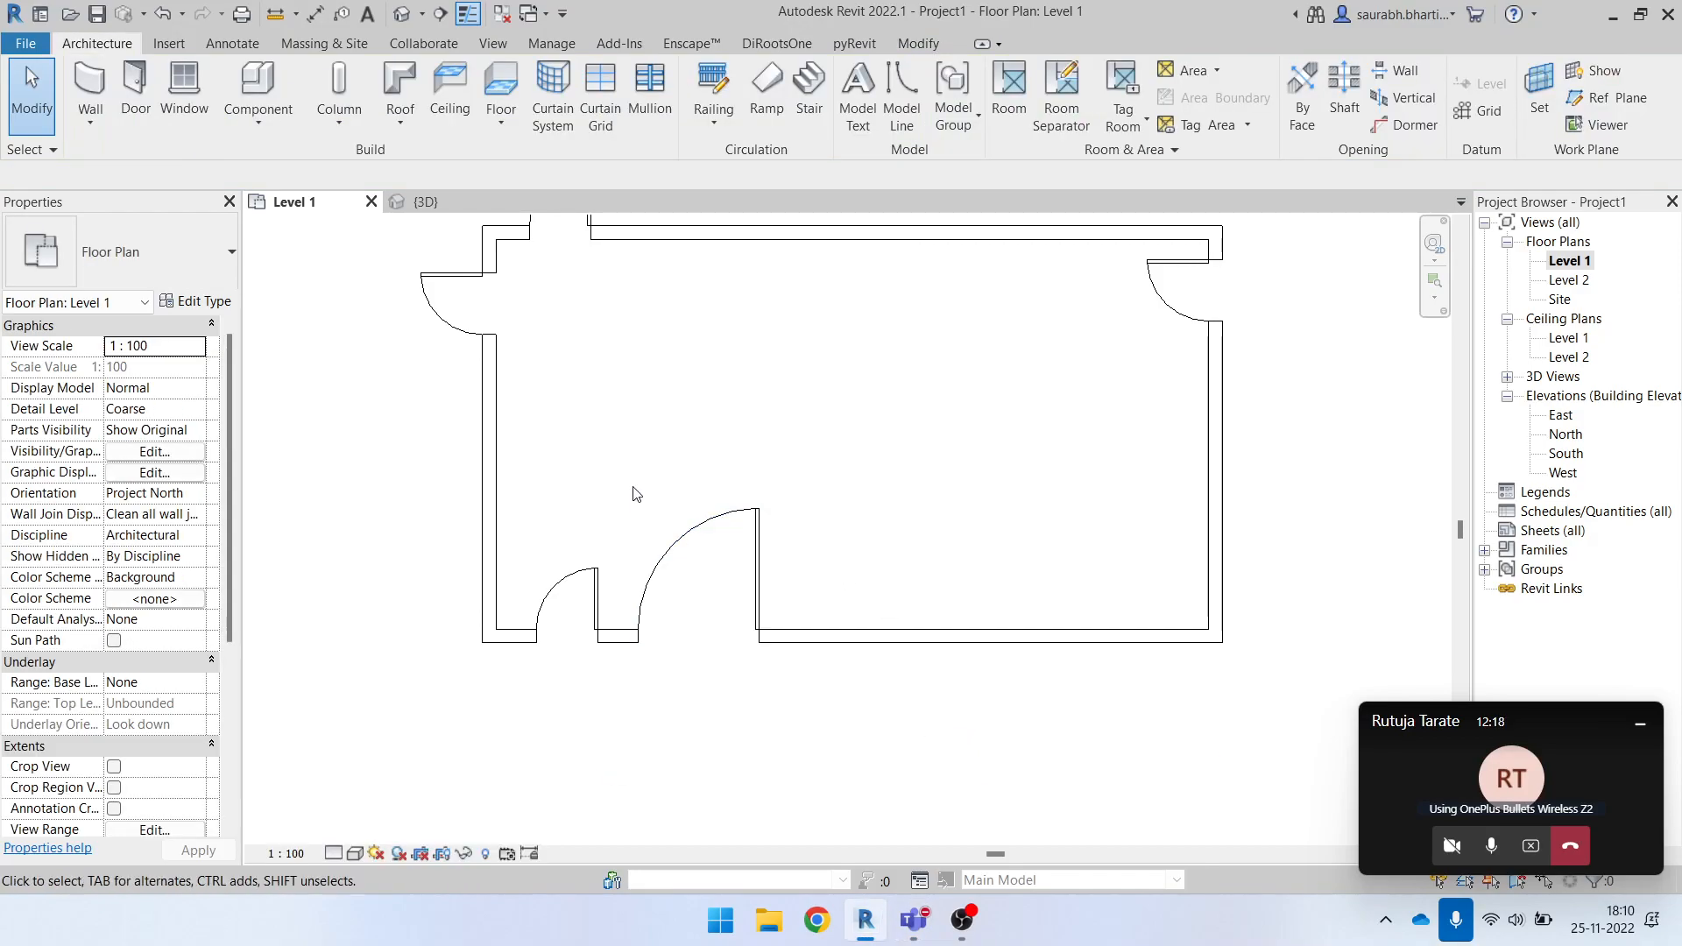
pyautogui.moveTo(663, 534); pyautogui.dragTo(826, 702)
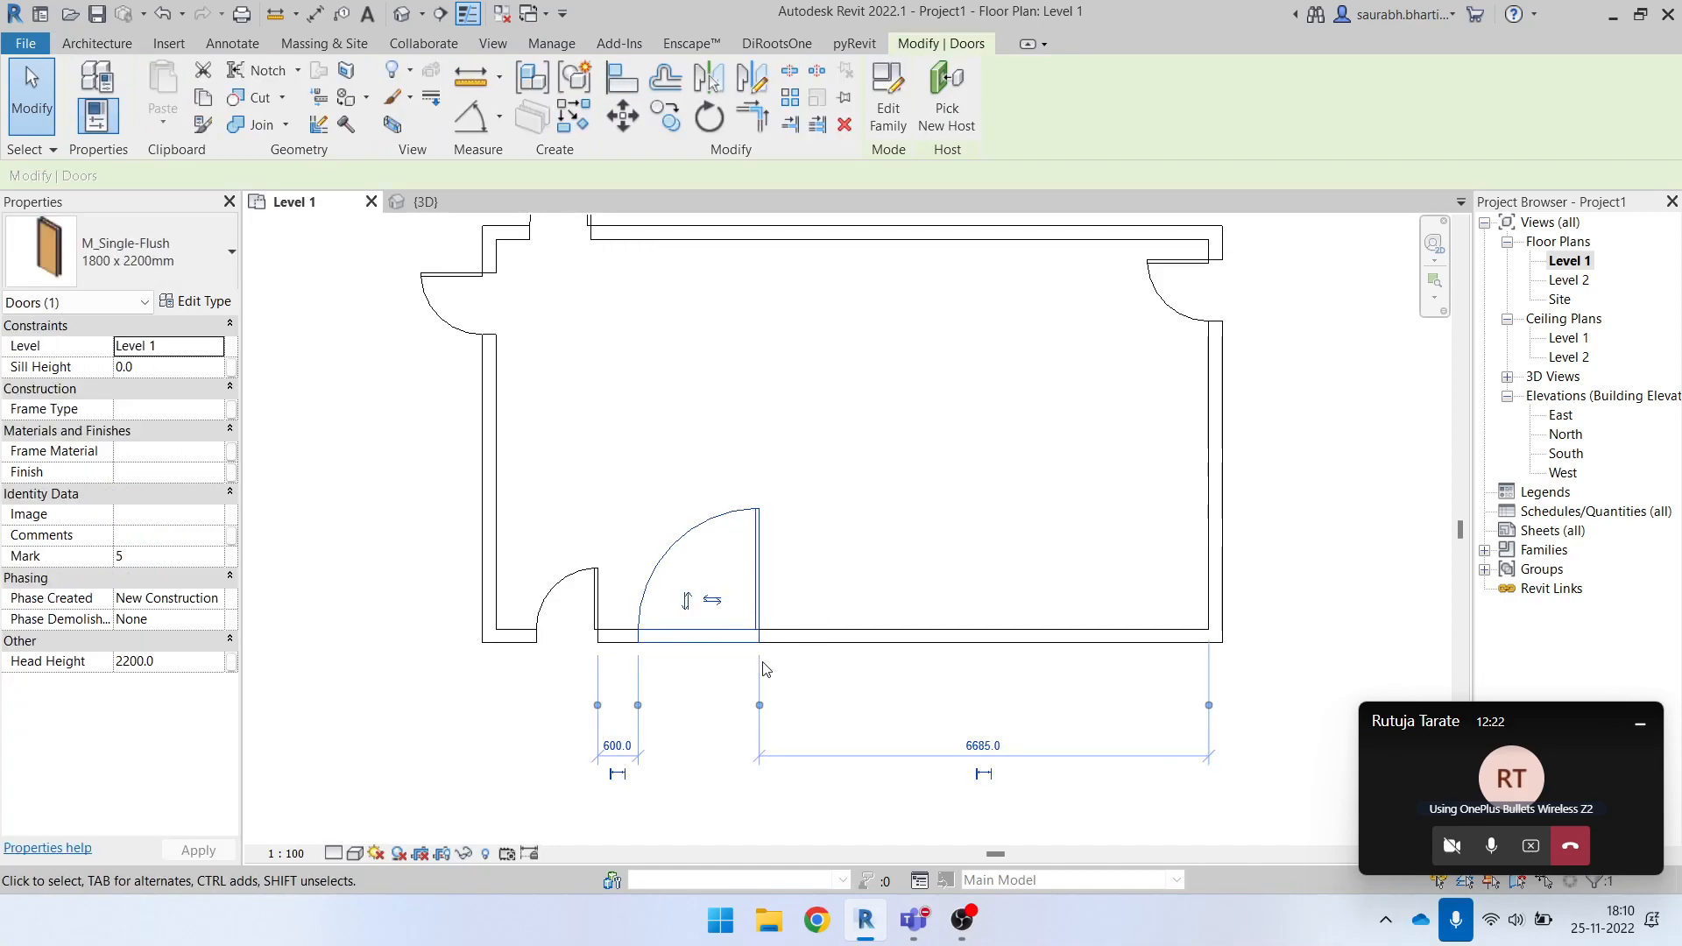
pyautogui.click(858, 529)
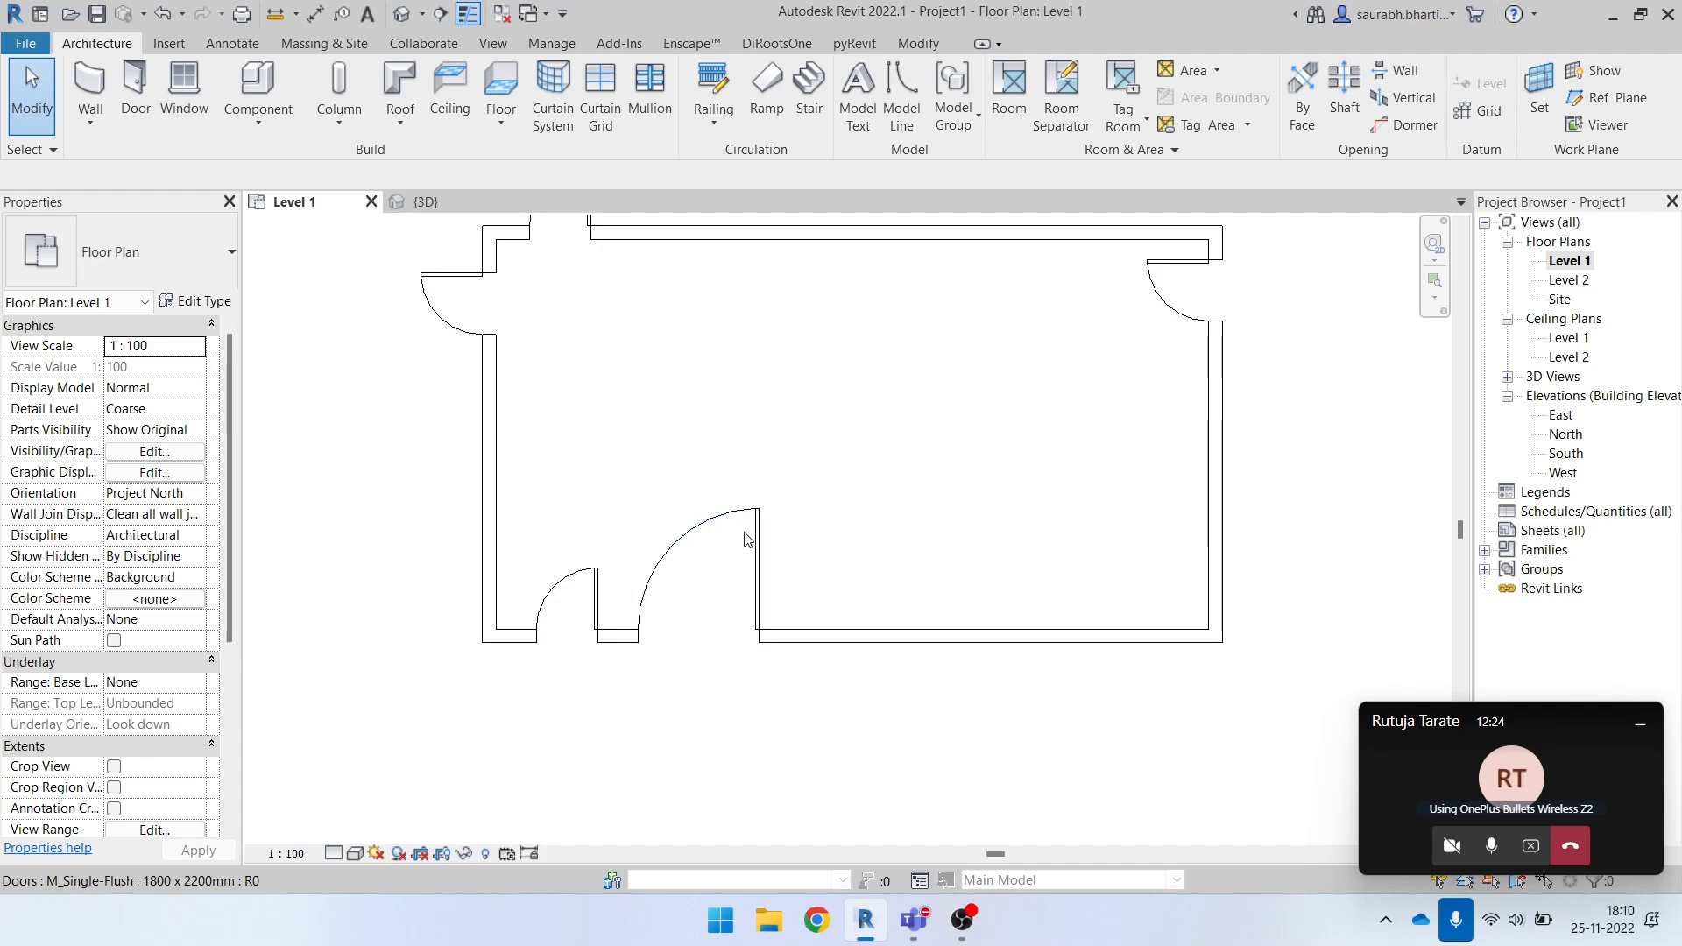
pyautogui.scroll(-2, 751, 542)
pyautogui.click(751, 560)
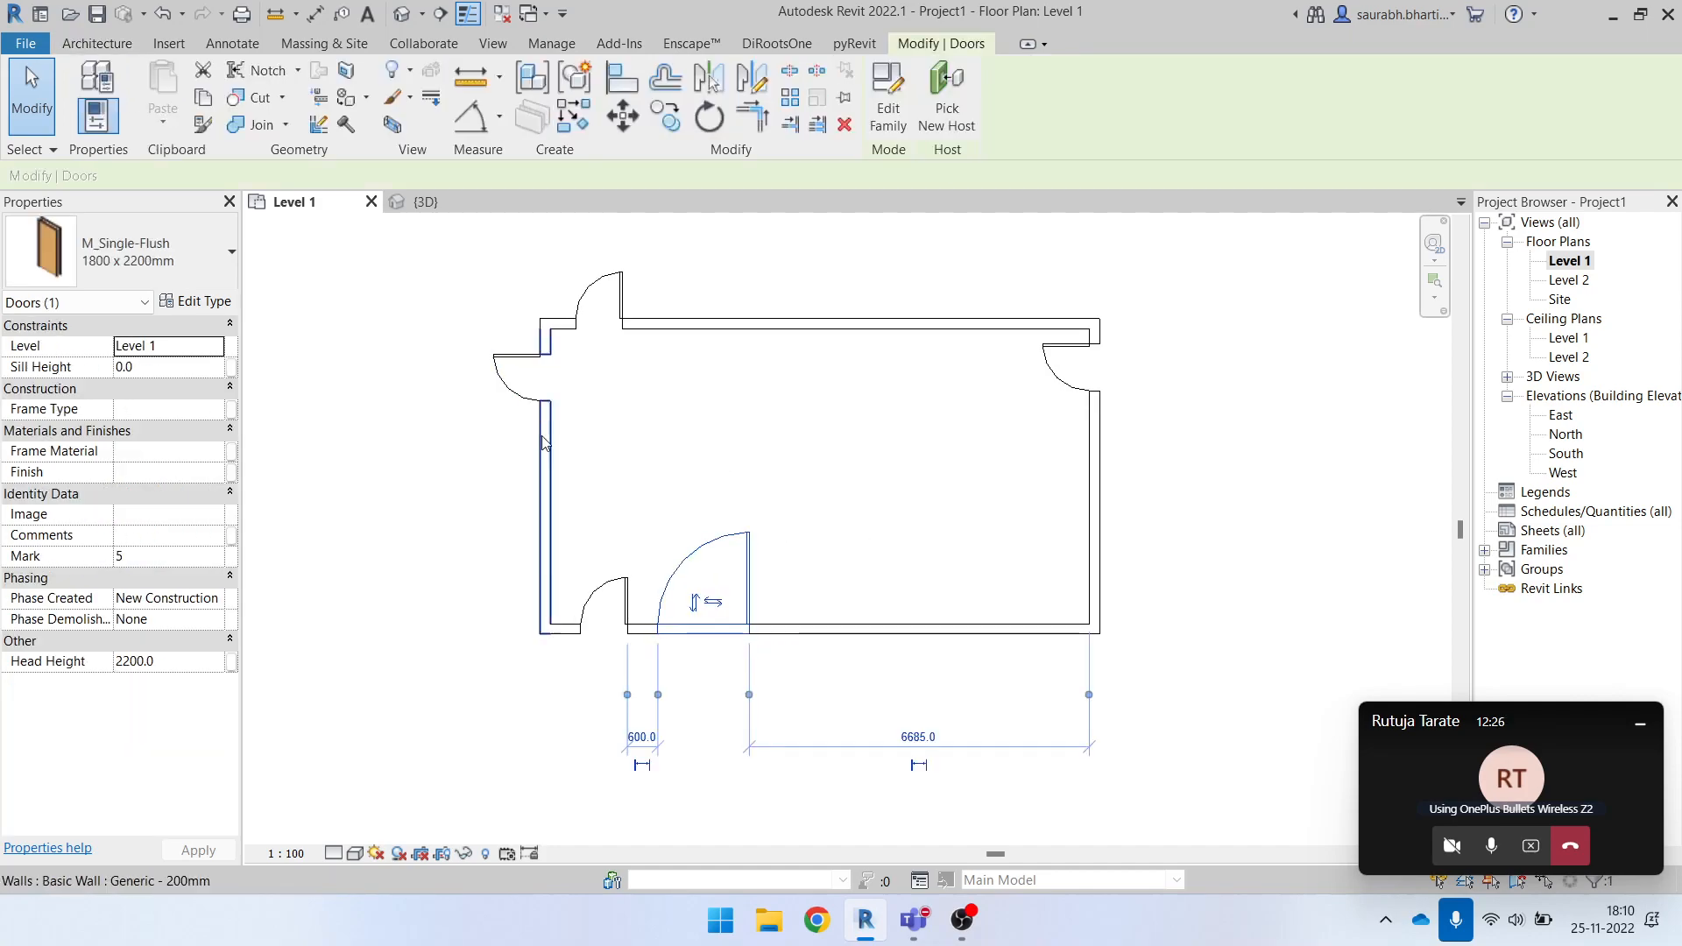
pyautogui.click(875, 488)
pyautogui.scroll(2, 771, 552)
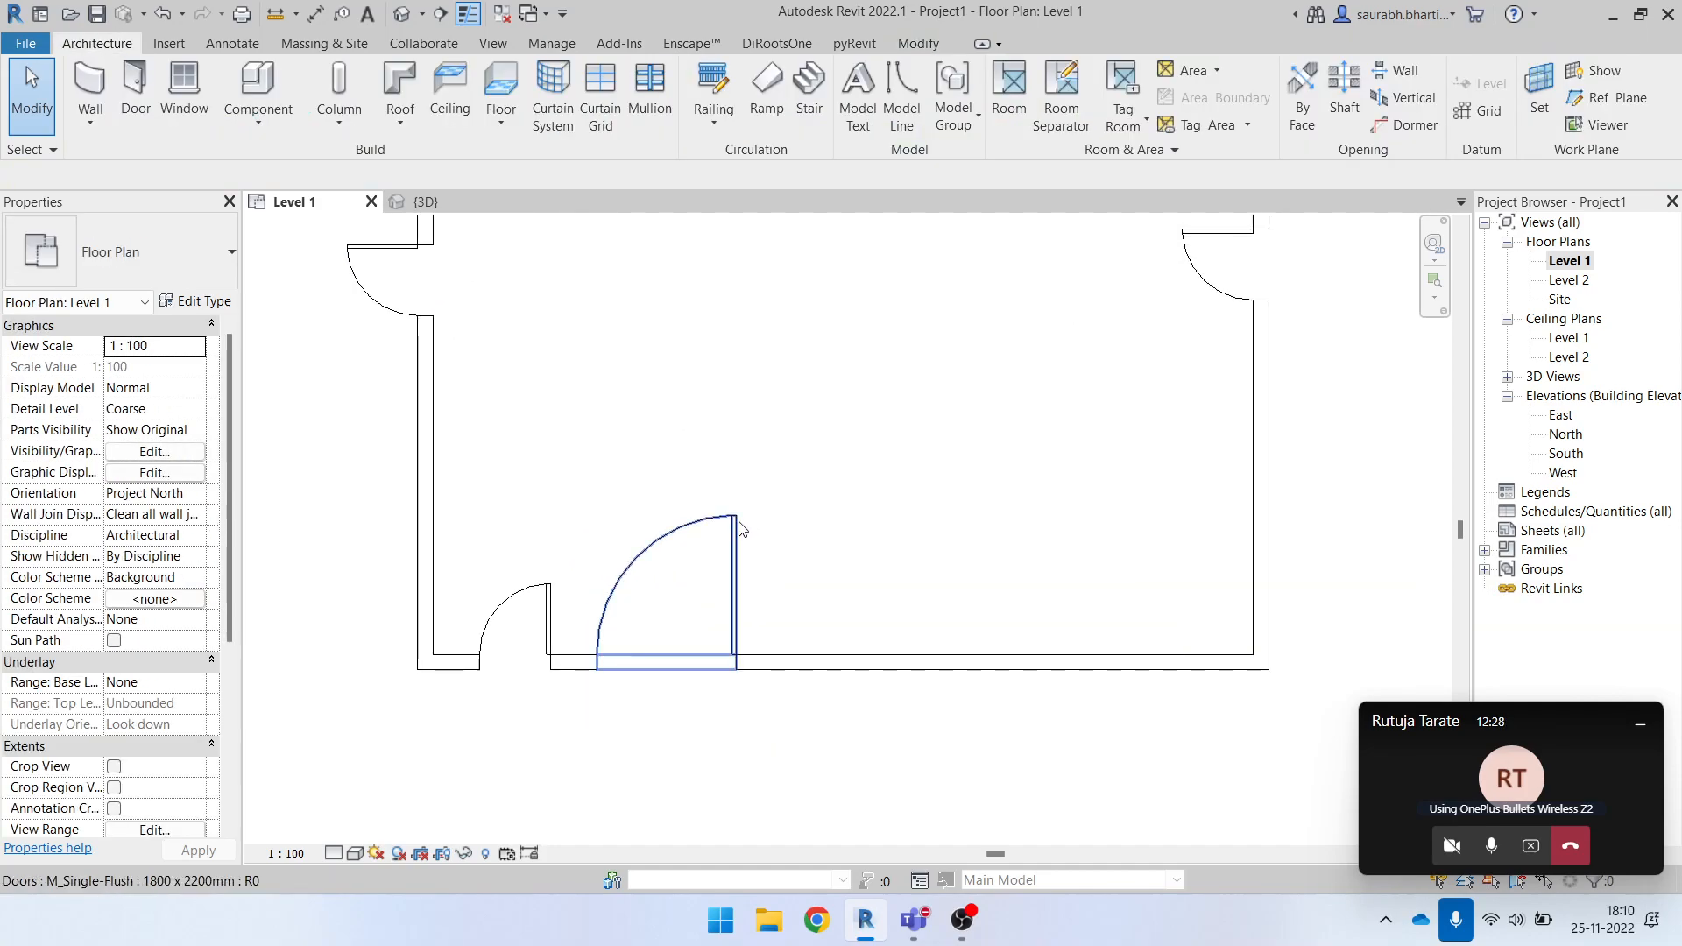
# Change the 1800 x 2200mm door in the room's lower wall to the M_Single-Flush 0762 x 2032mm type and deselect it.
pyautogui.click(740, 528)
pyautogui.scroll(-1, 675, 635)
pyautogui.click(203, 257)
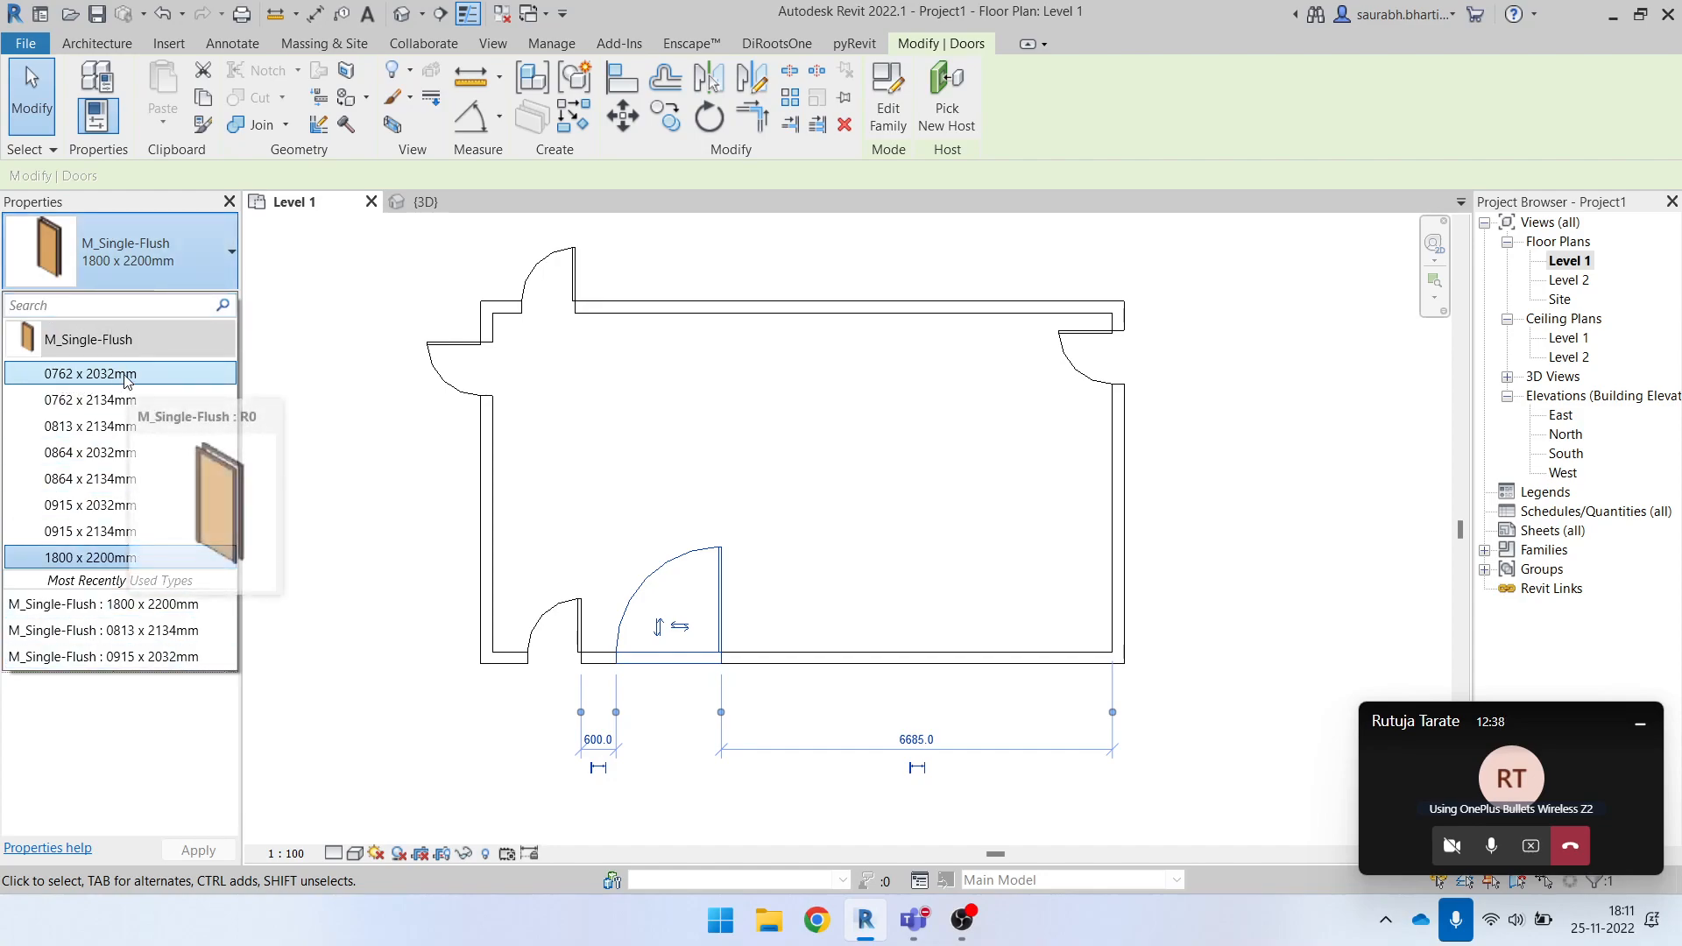
pyautogui.click(81, 379)
pyautogui.click(823, 572)
pyautogui.moveTo(622, 552); pyautogui.dragTo(743, 697)
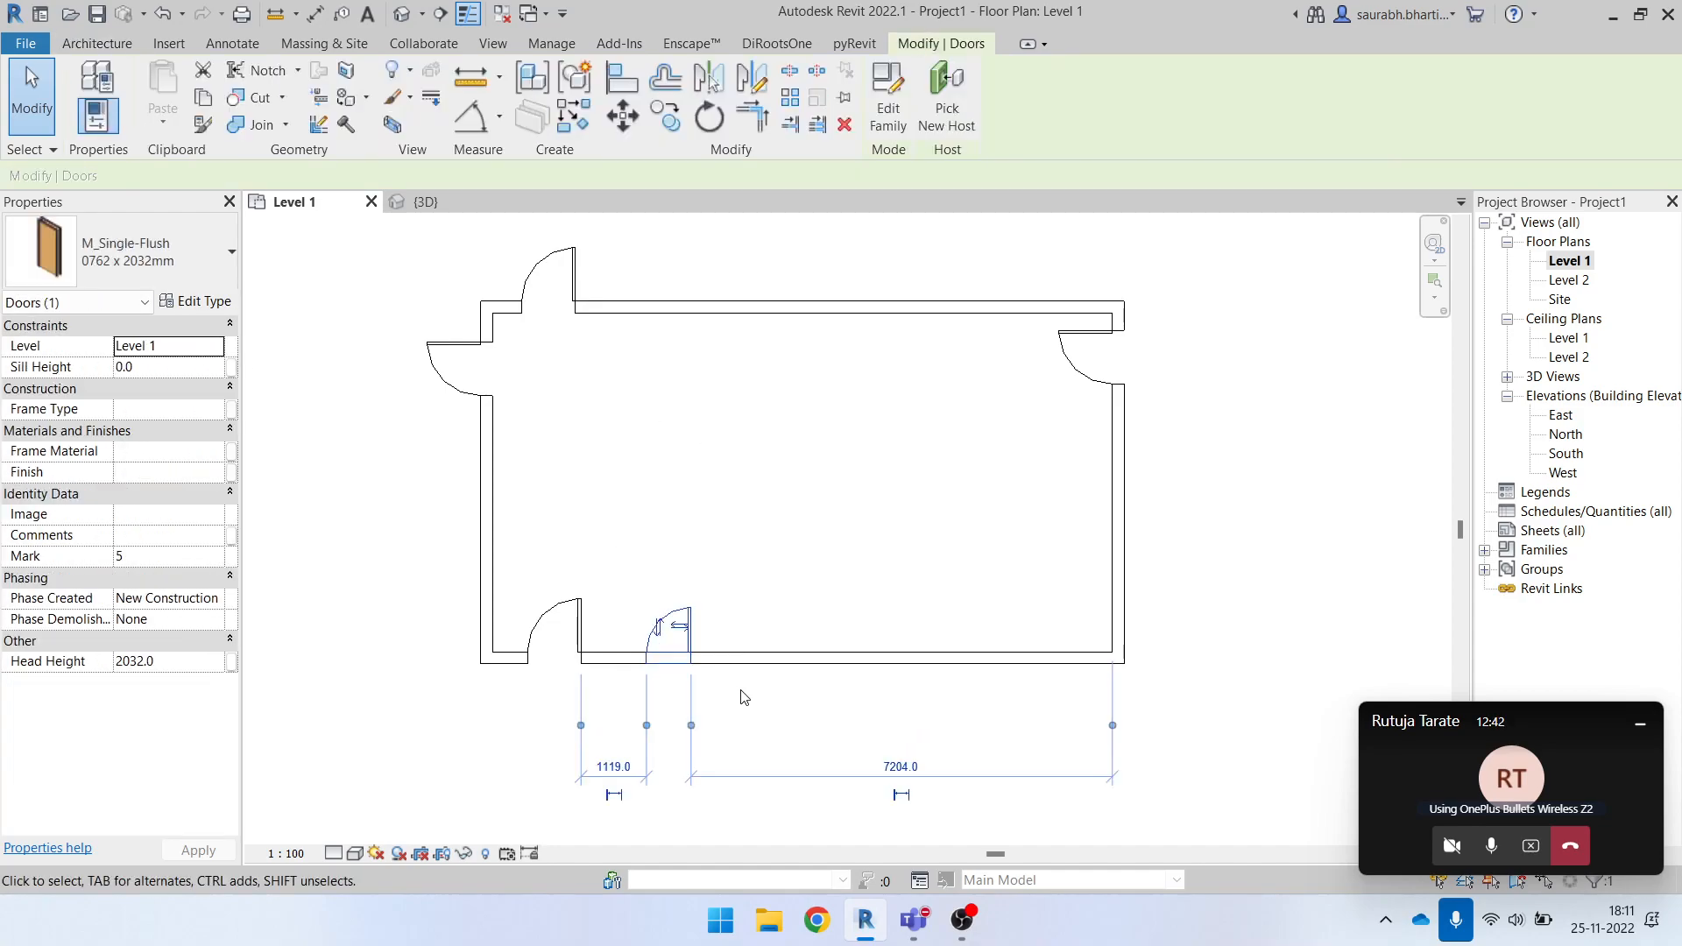
pyautogui.click(742, 697)
pyautogui.click(692, 639)
pyautogui.click(747, 482)
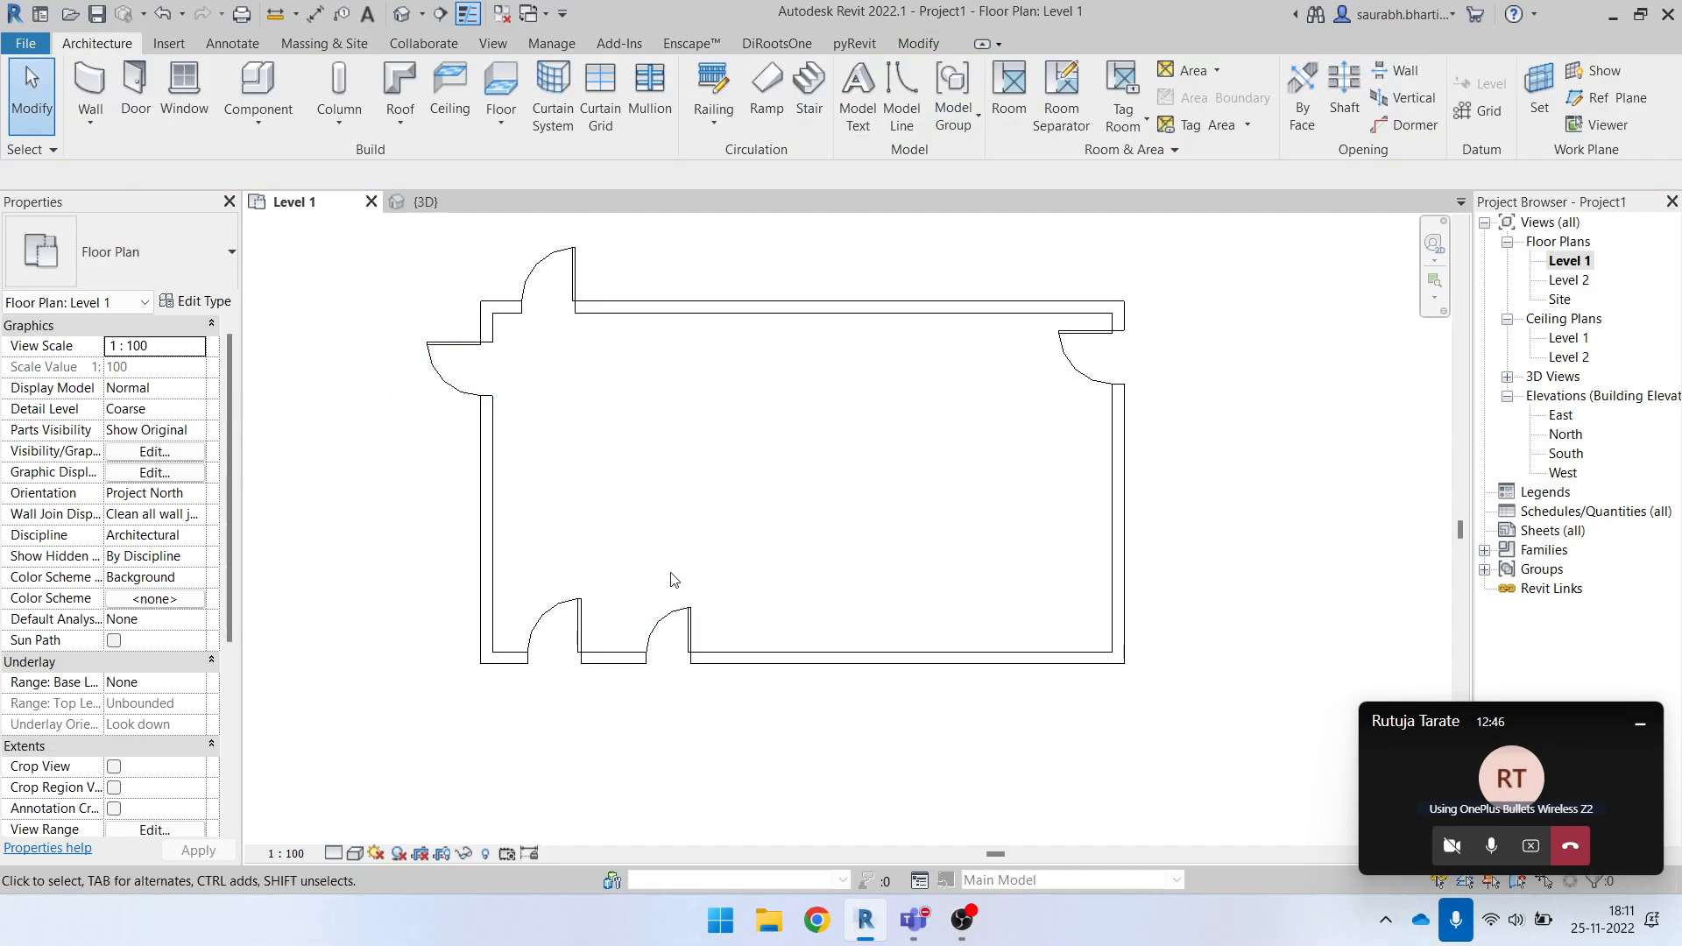
pyautogui.click(670, 601)
pyautogui.click(841, 362)
pyautogui.click(135, 92)
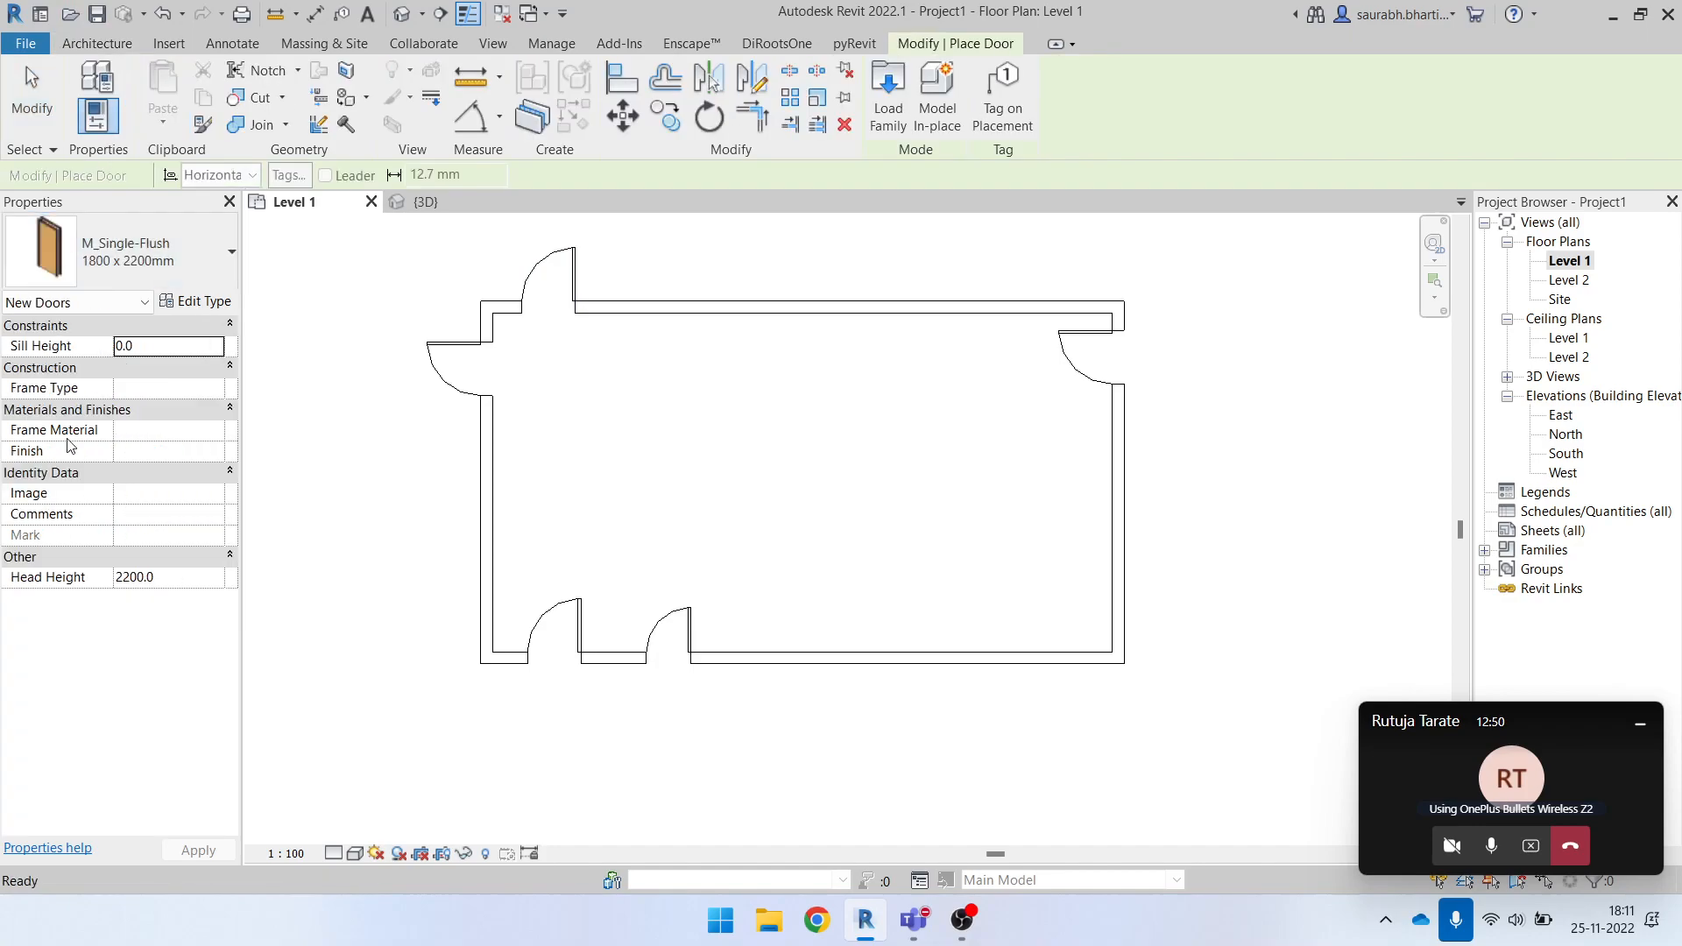
pyautogui.click(96, 42)
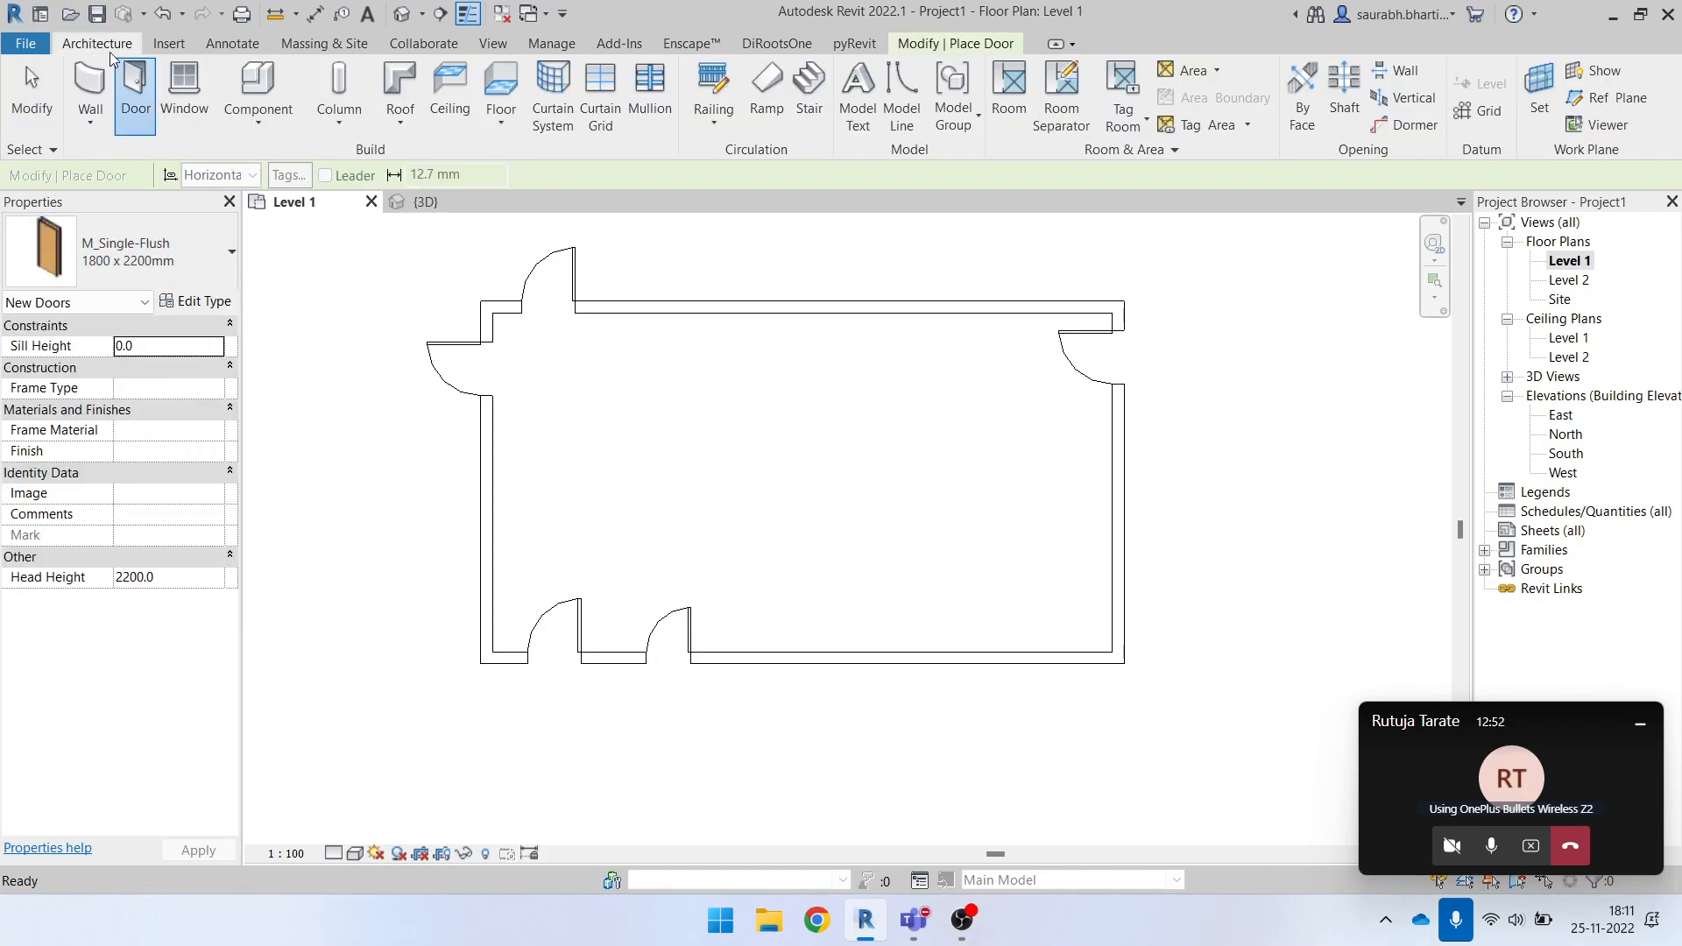
pyautogui.press('Escape')
pyautogui.press('Escape')
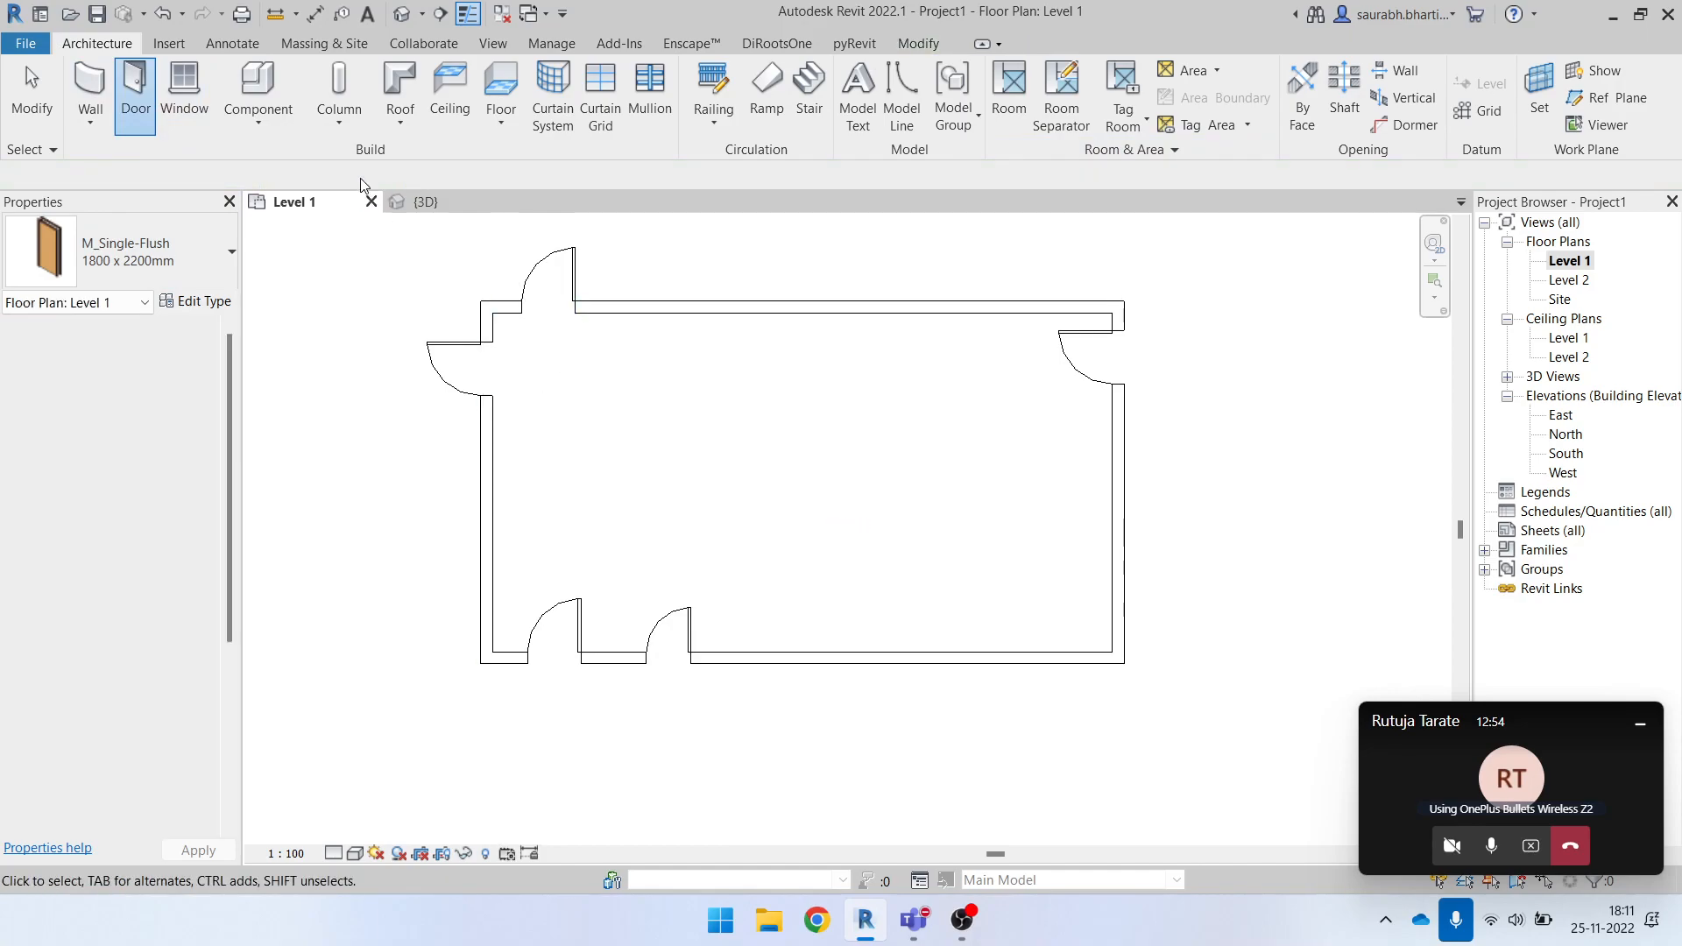
# Start placing a door and browse for a family to load in the US folder of the English library.
pyautogui.click(154, 92)
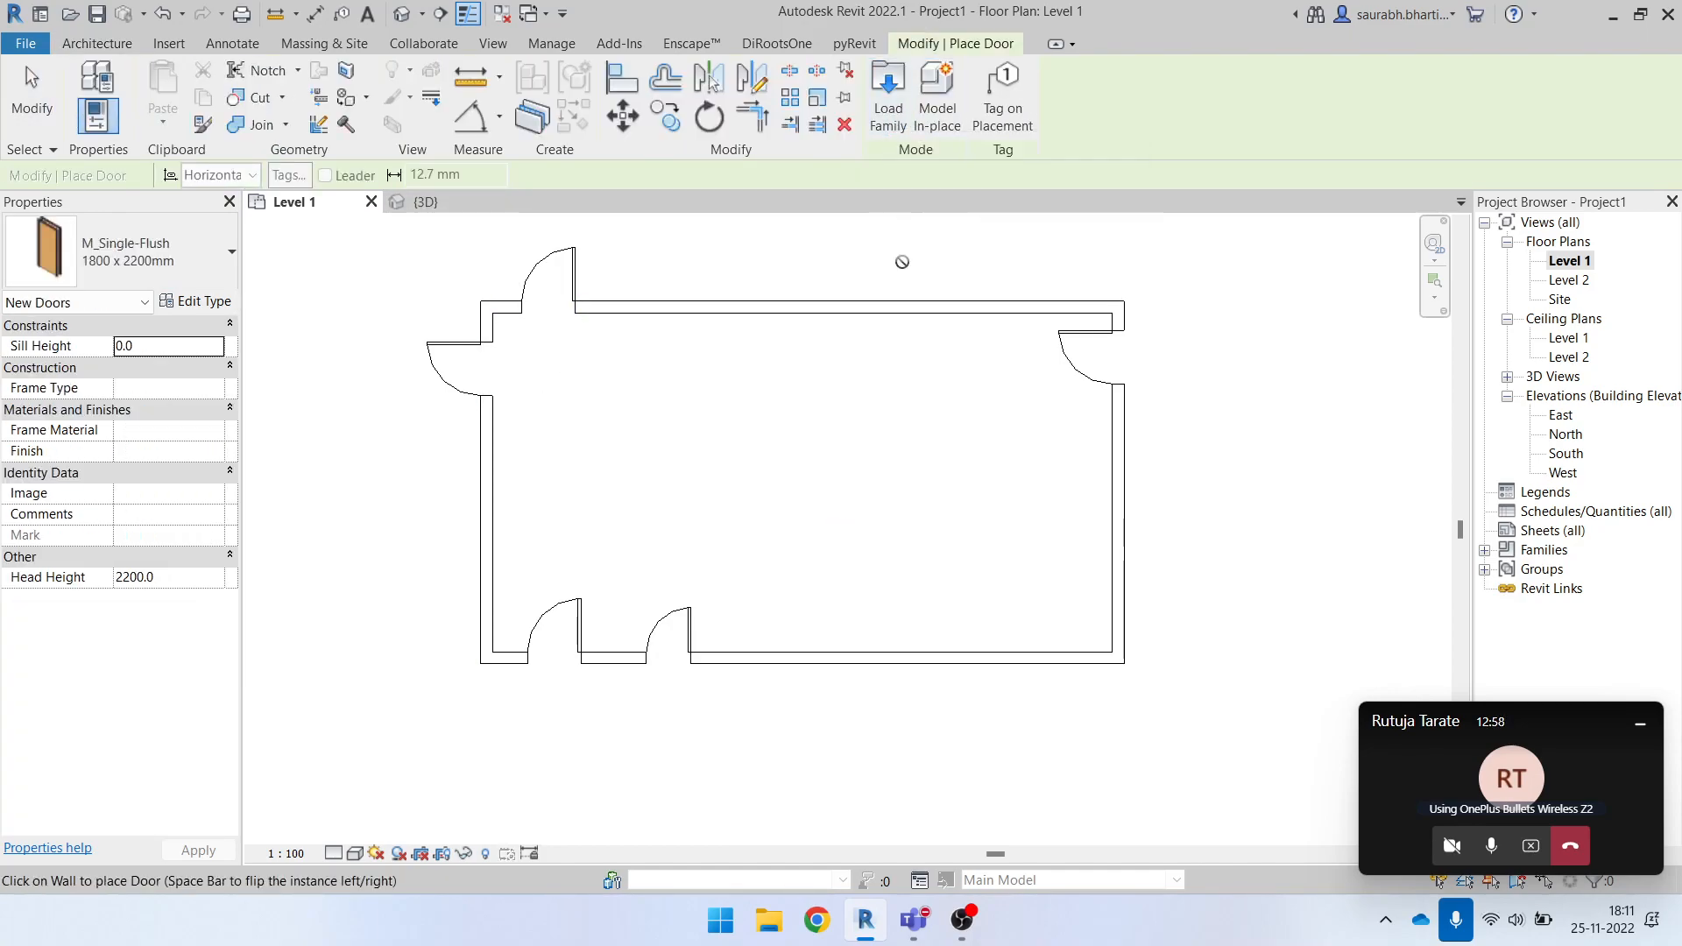
pyautogui.click(902, 98)
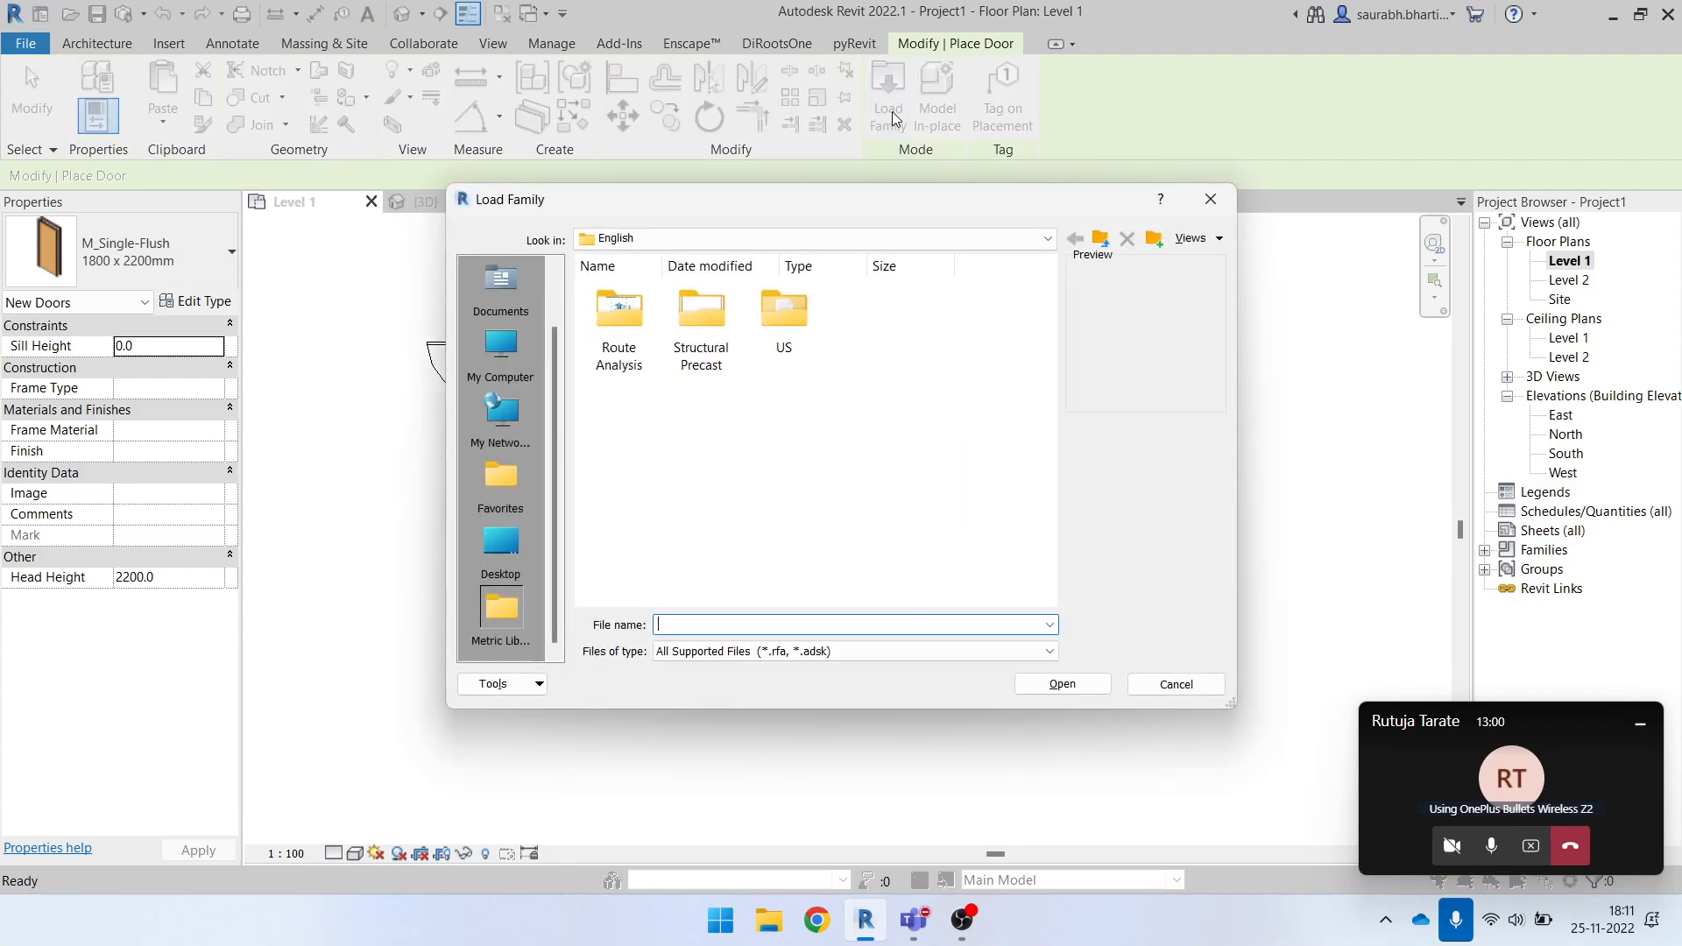
pyautogui.click(625, 241)
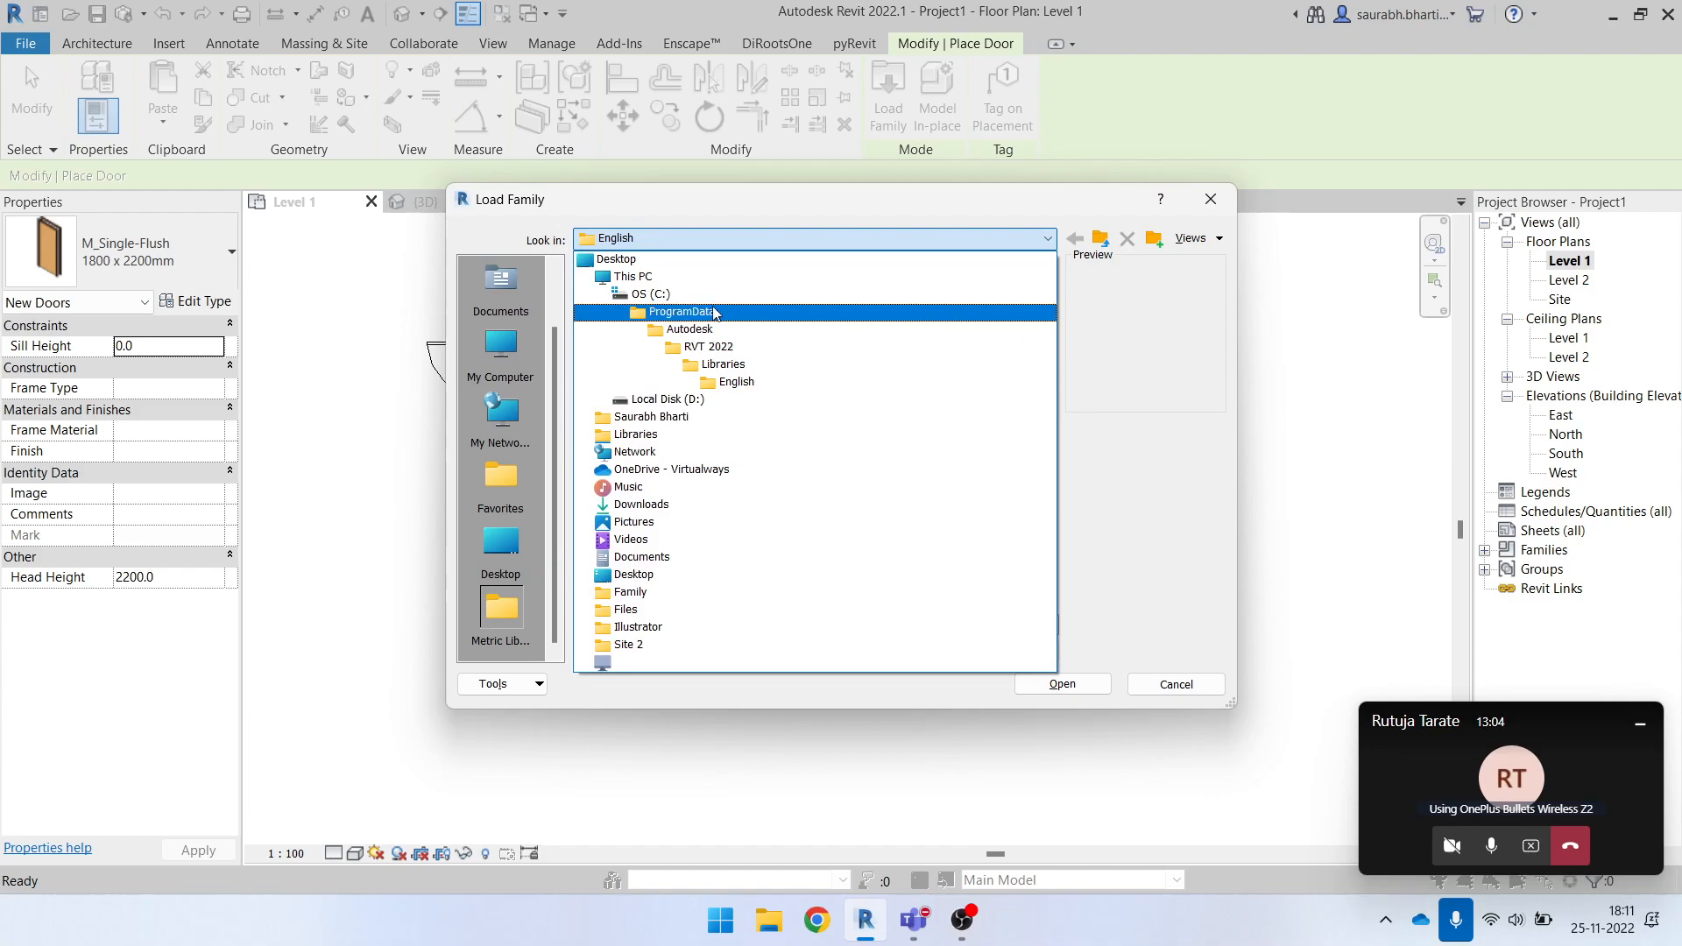
pyautogui.click(758, 367)
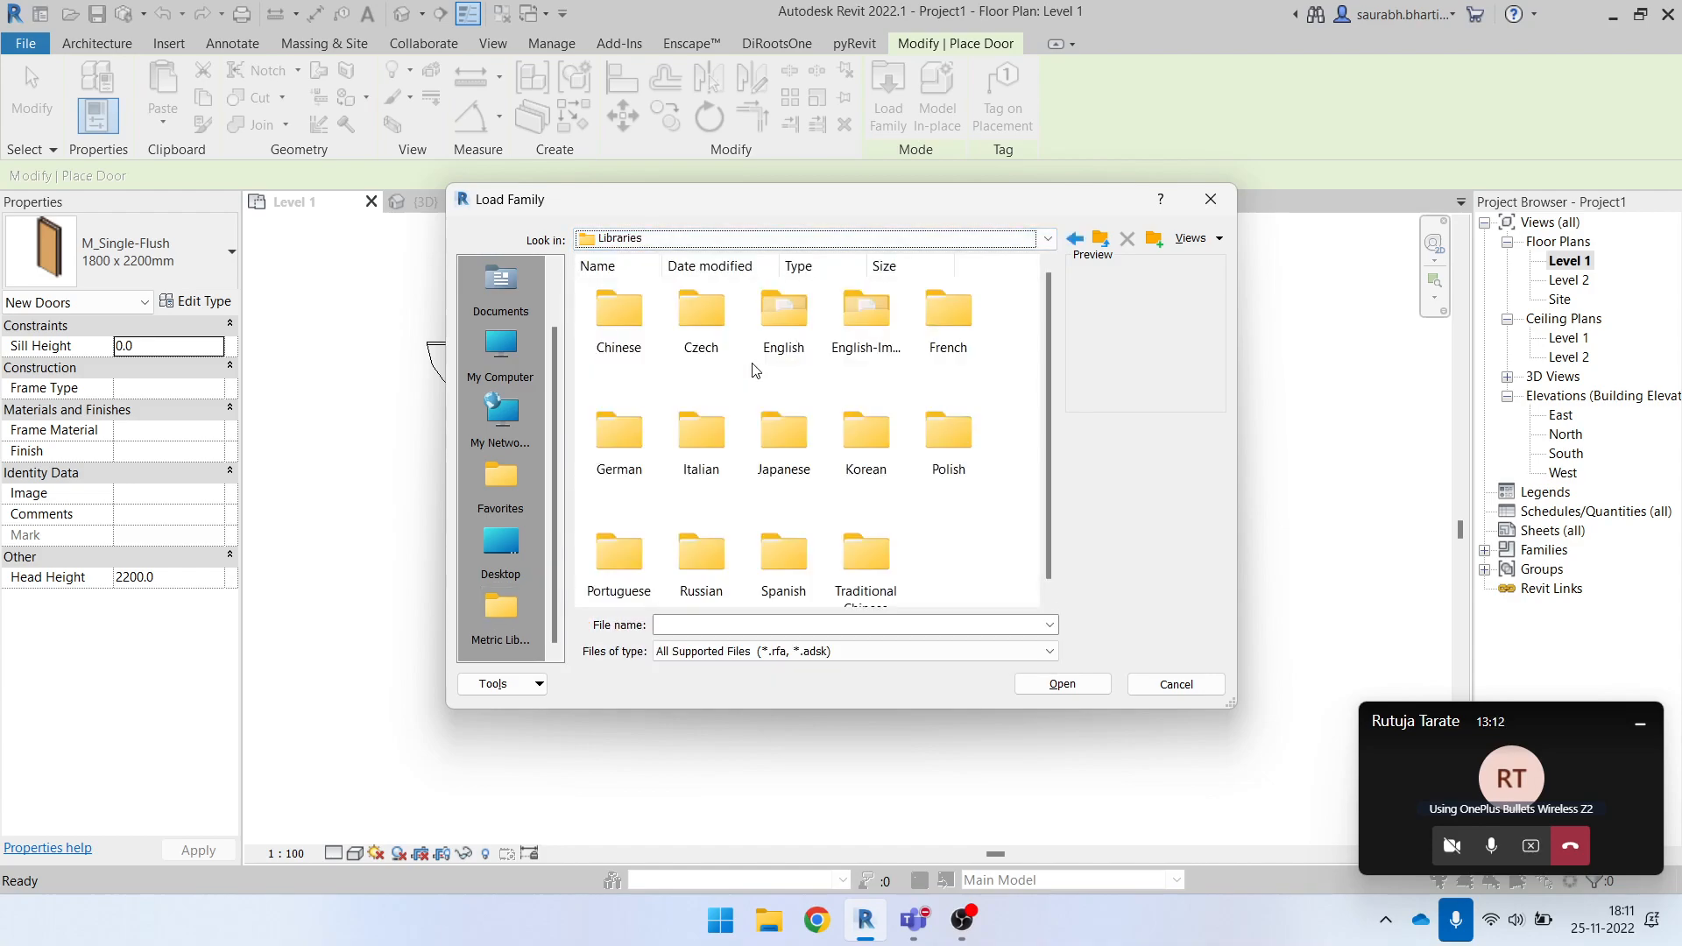
pyautogui.doubleClick(786, 323)
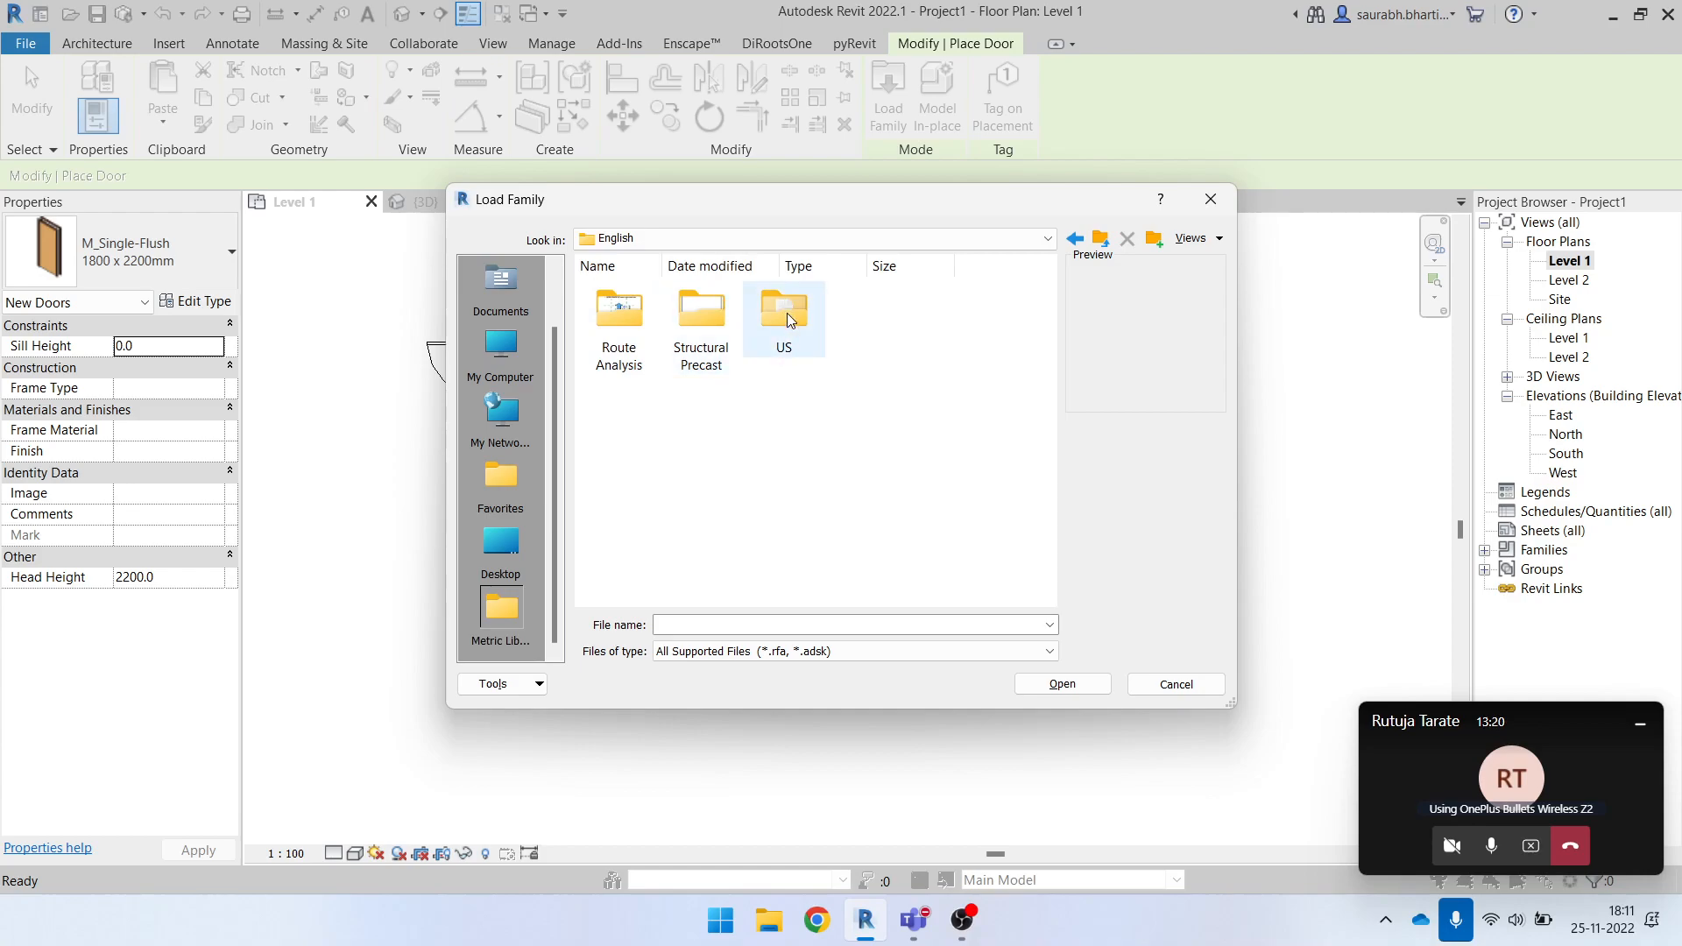
pyautogui.doubleClick(786, 315)
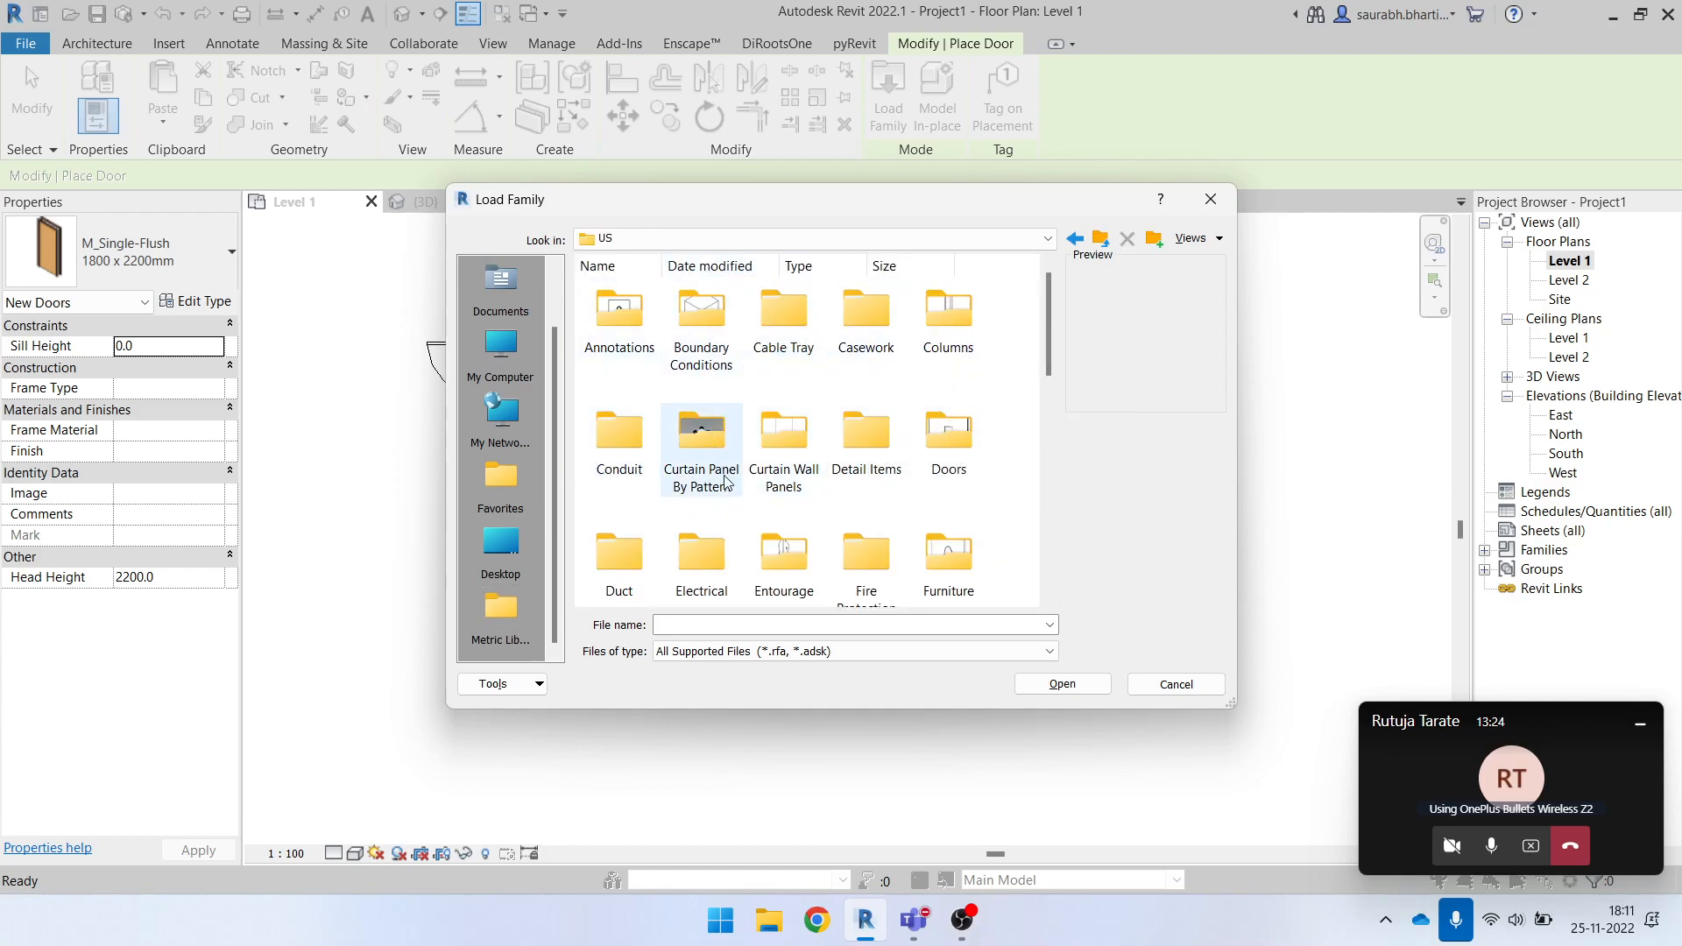
# Open the Doors folder of the US library and preview the M_Door-Double-Sliding family.
pyautogui.scroll(-5, 946, 438)
pyautogui.scroll(5, 942, 452)
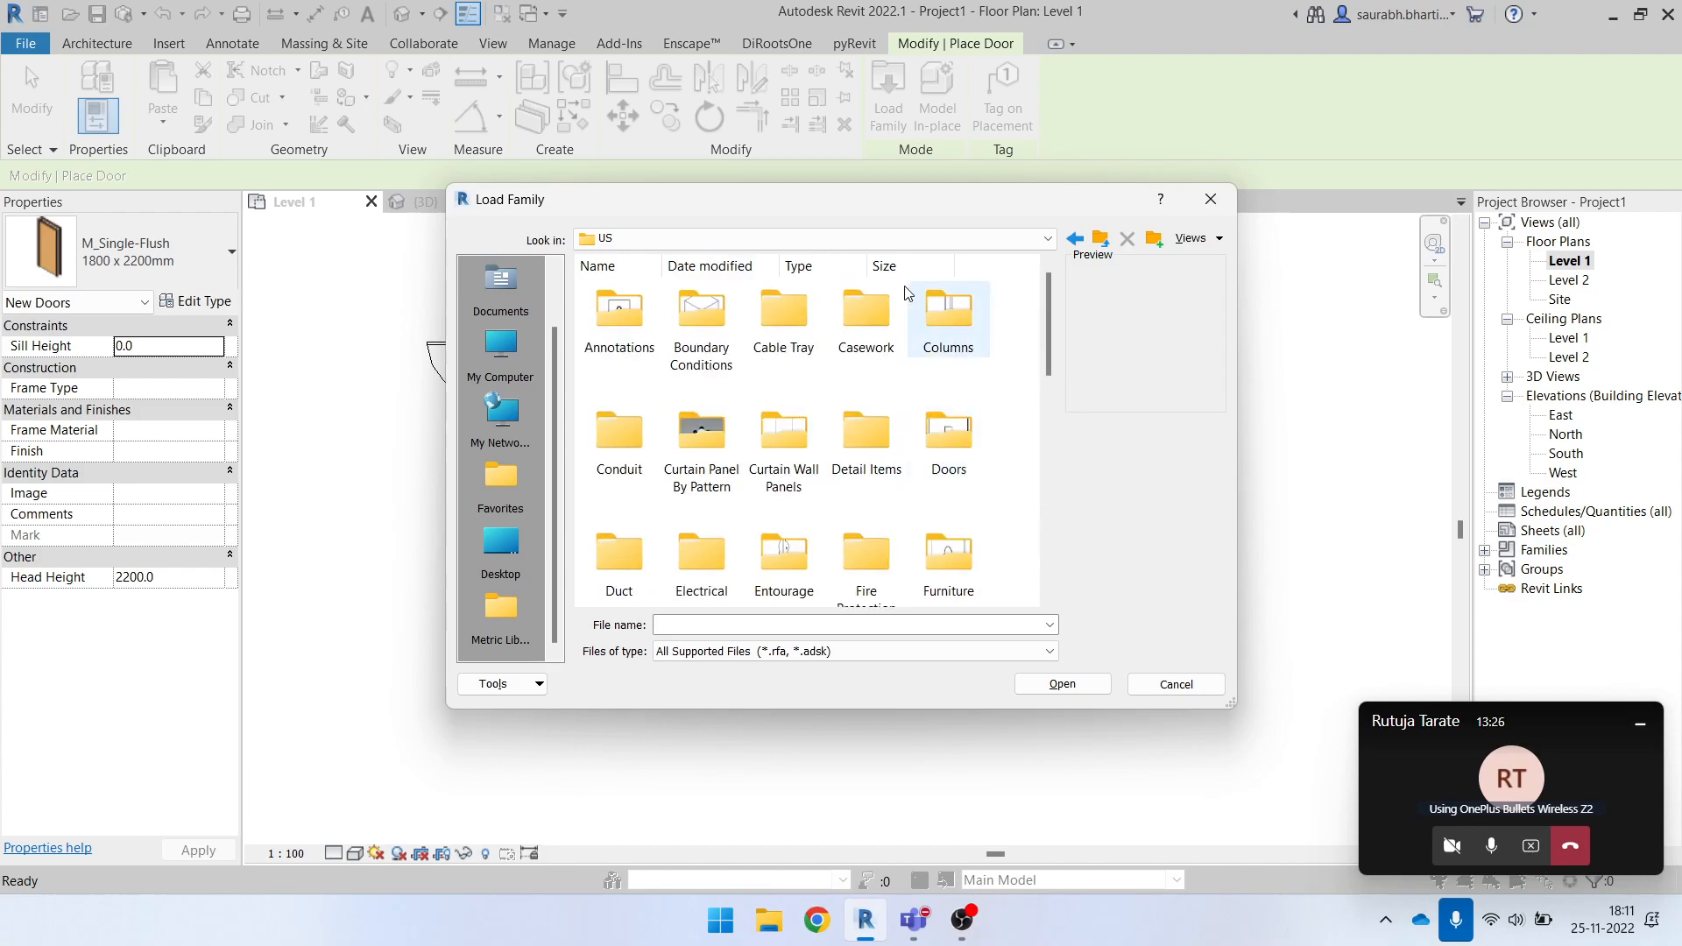
pyautogui.scroll(-1, 1056, 367)
pyautogui.scroll(1, 1057, 350)
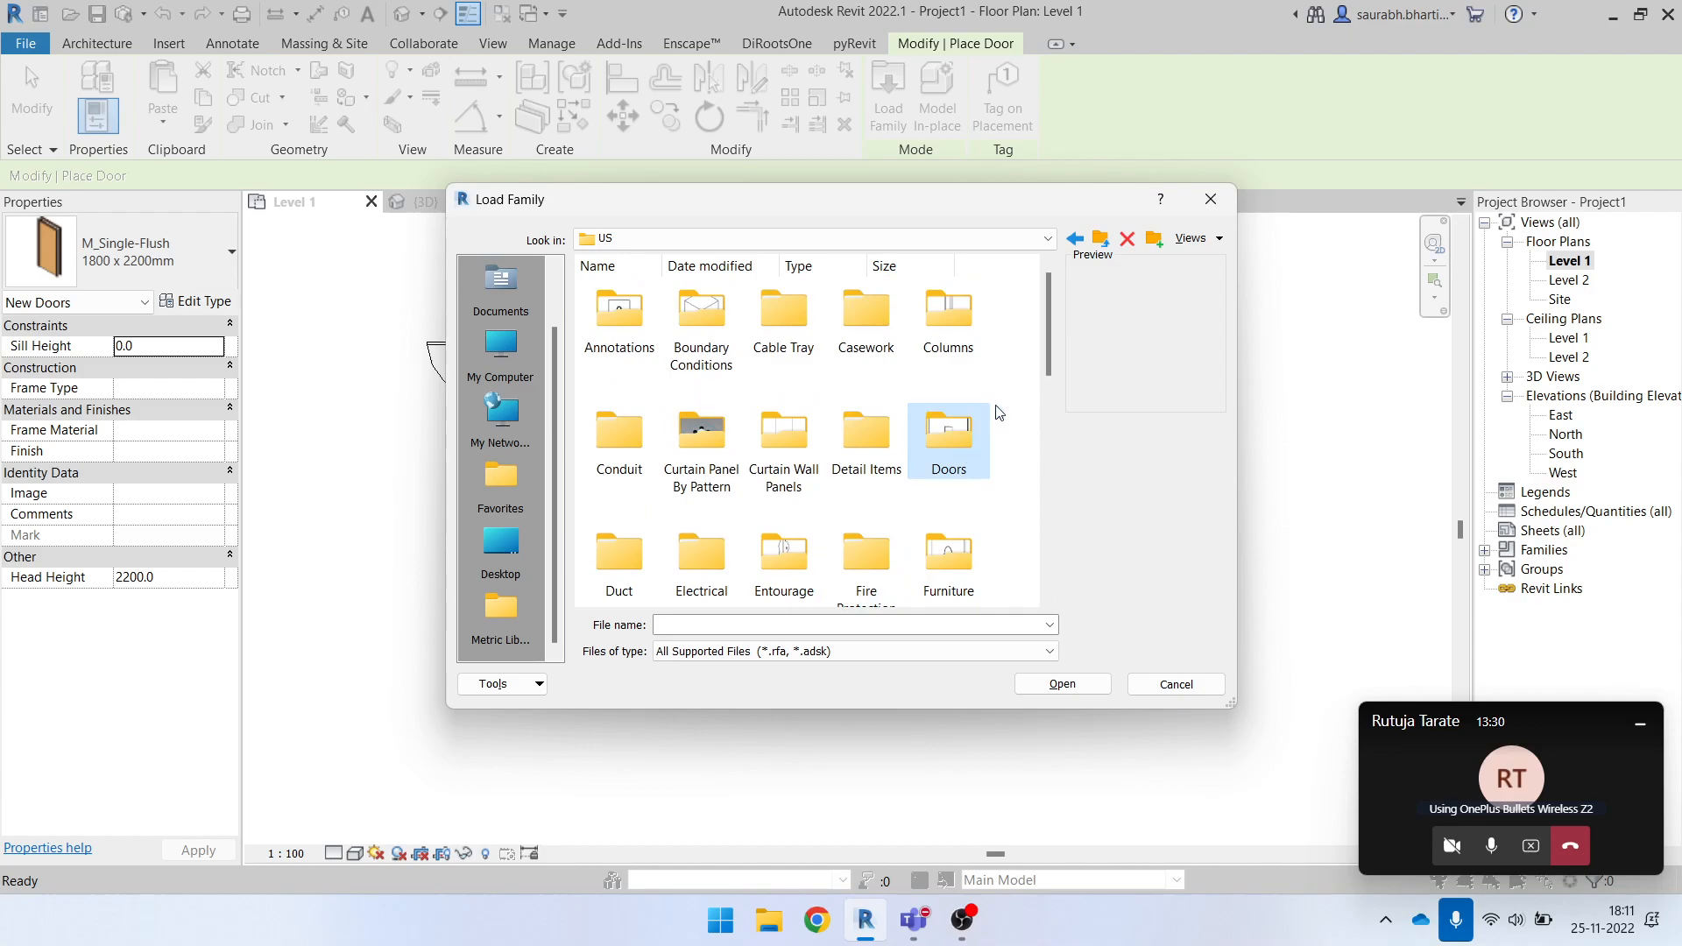
pyautogui.doubleClick(950, 436)
pyautogui.click(949, 438)
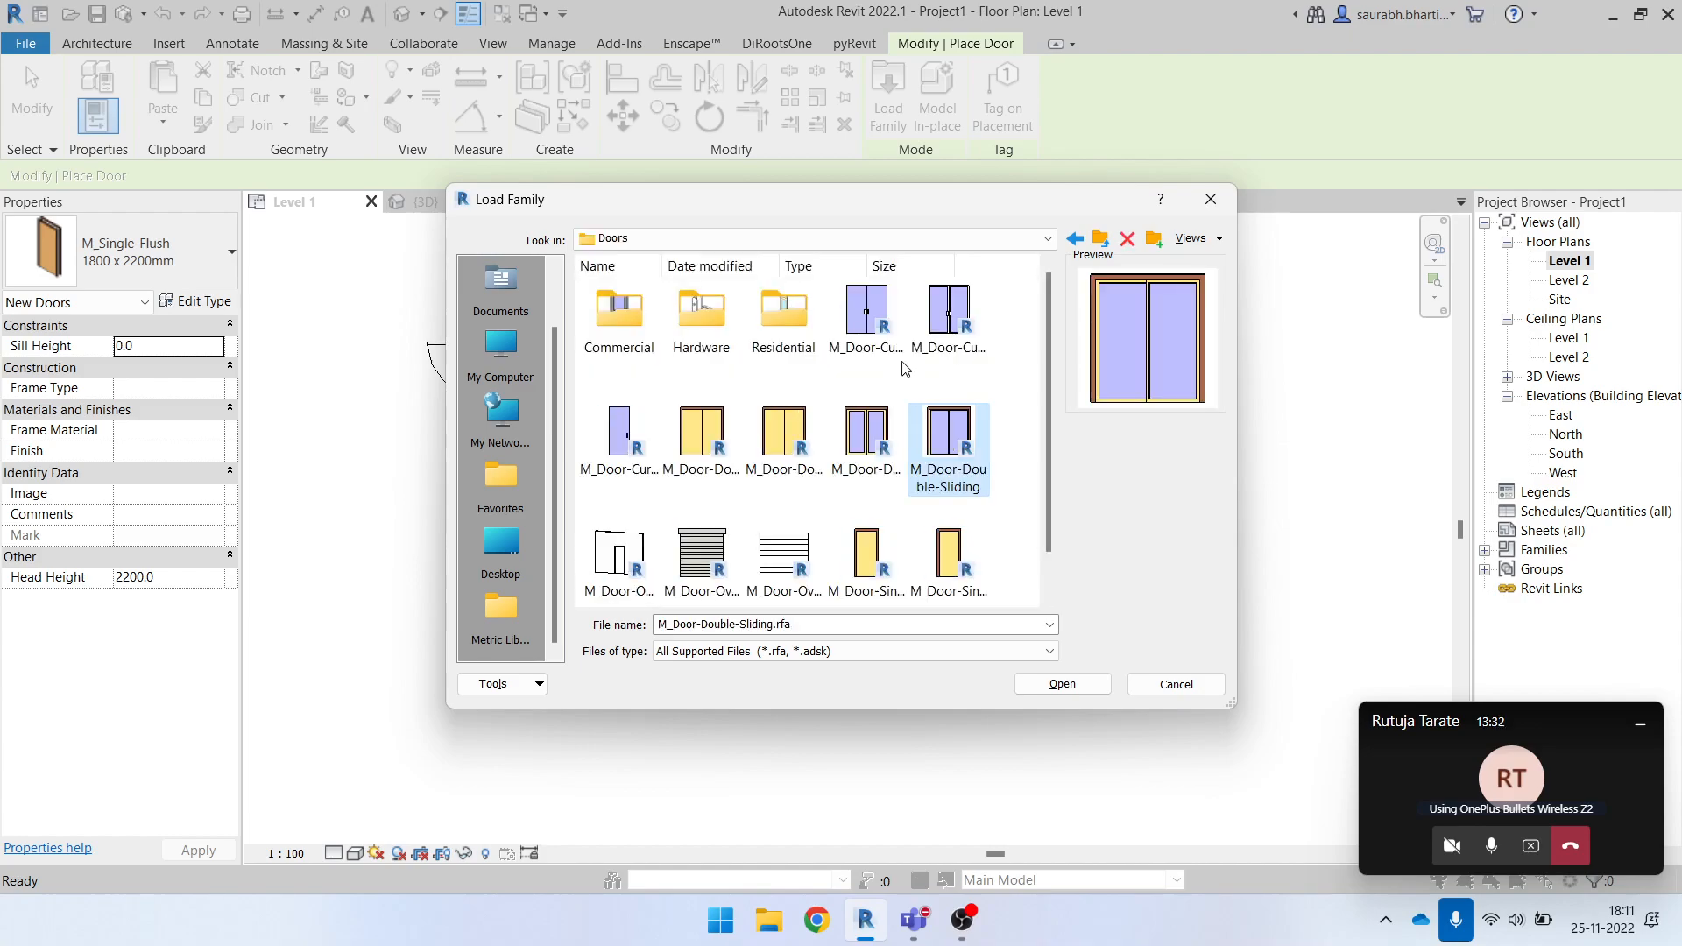
pyautogui.moveTo(1051, 351); pyautogui.dragTo(1052, 491)
pyautogui.scroll(1, 759, 437)
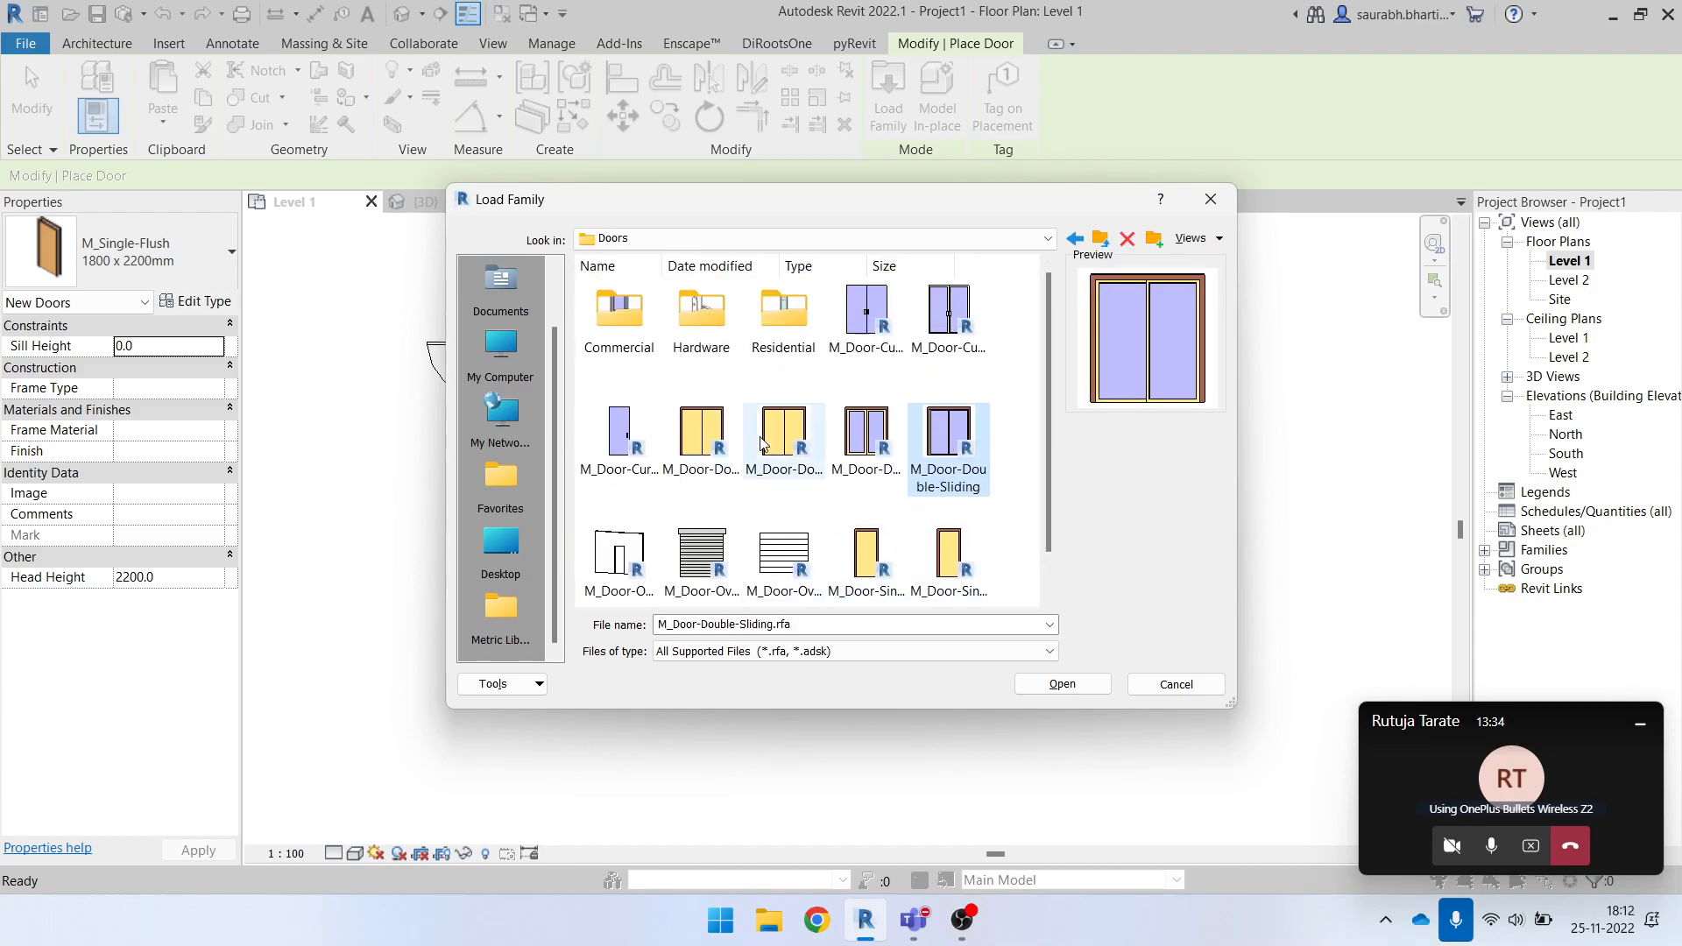
# Load the M_Door-Double-Glass family with its 1700 x 2100mm and 1800 x 2050mm types.
pyautogui.click(868, 431)
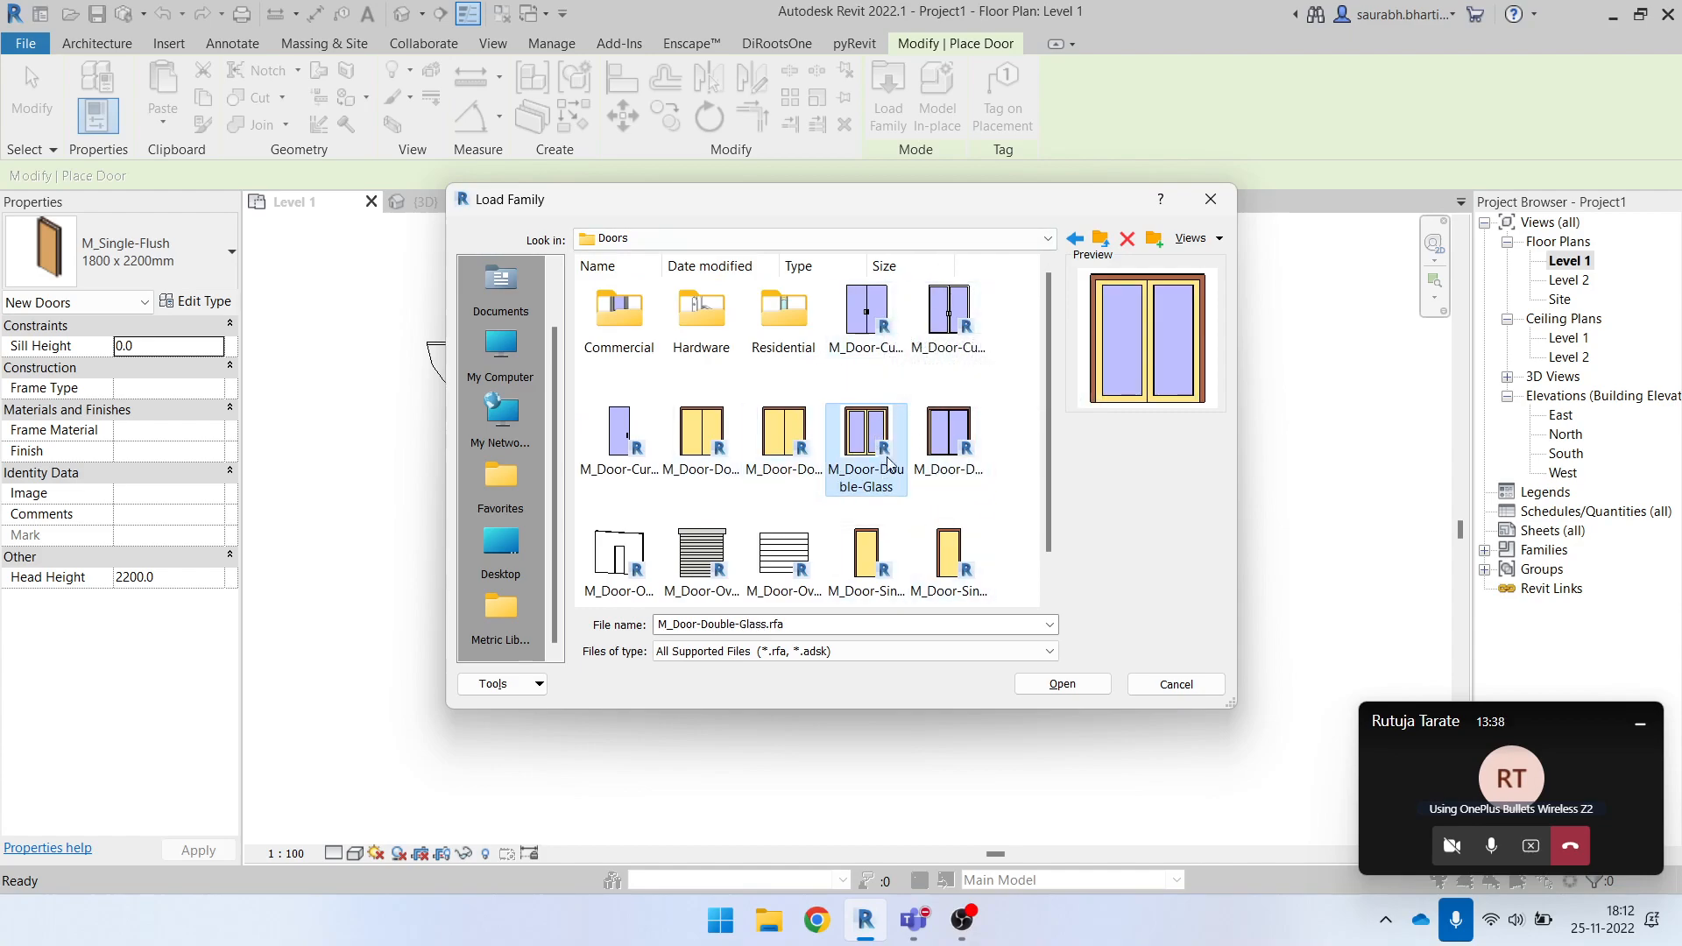
pyautogui.click(1063, 684)
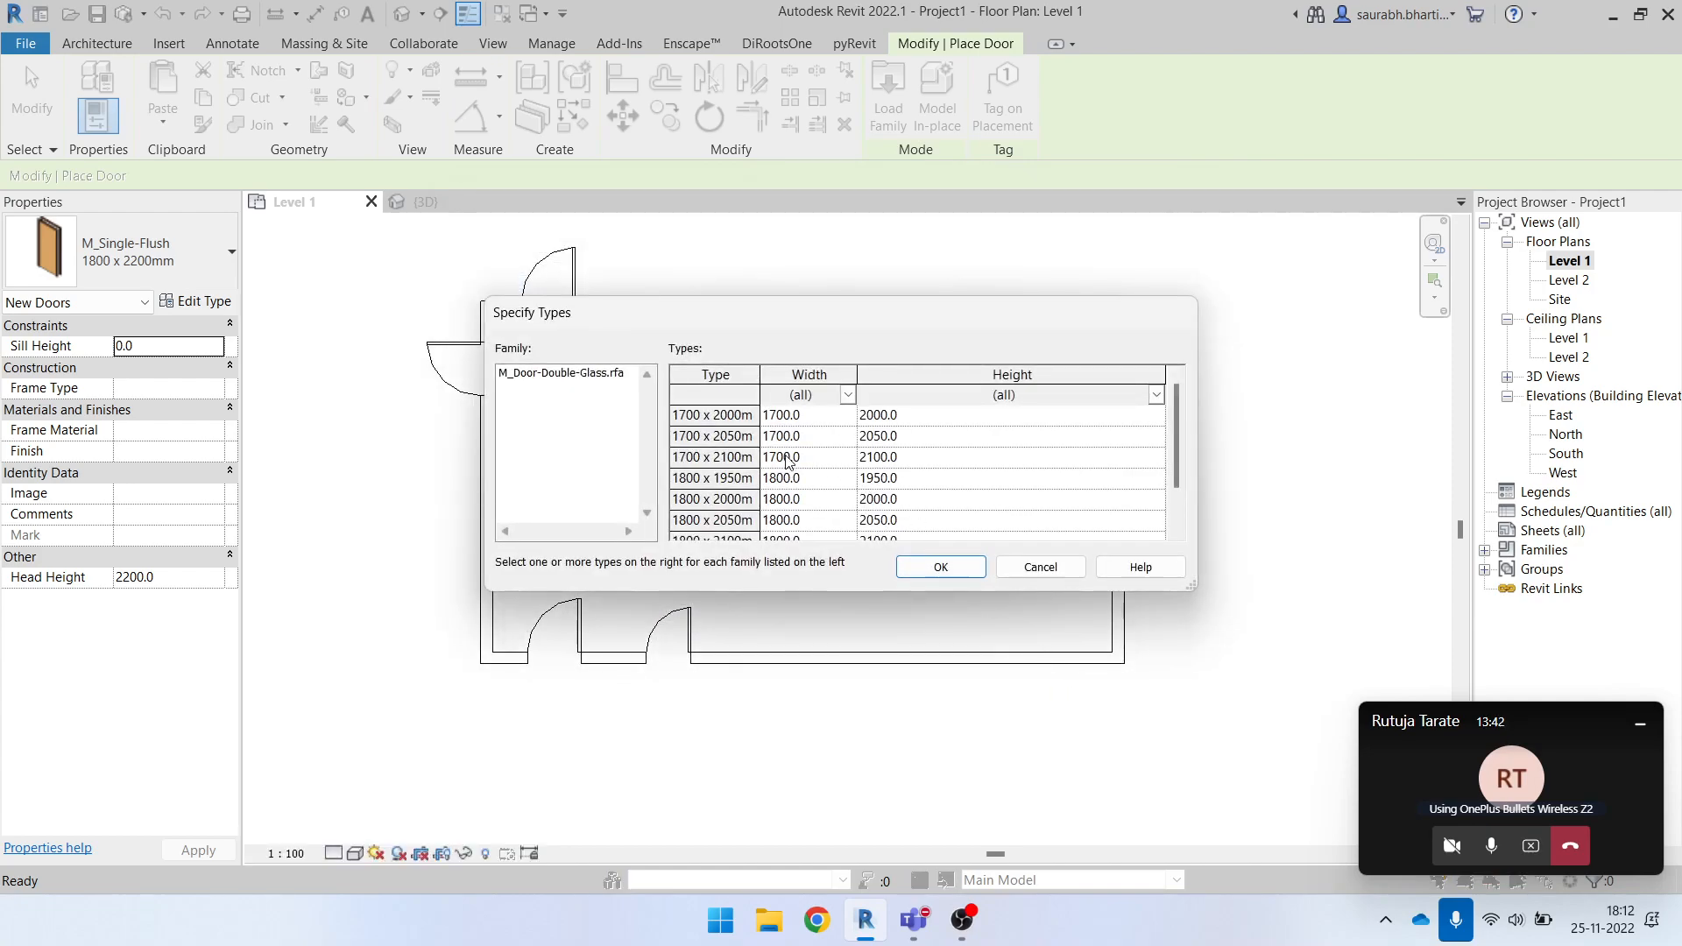
pyautogui.scroll(-1, 859, 503)
pyautogui.click(763, 481)
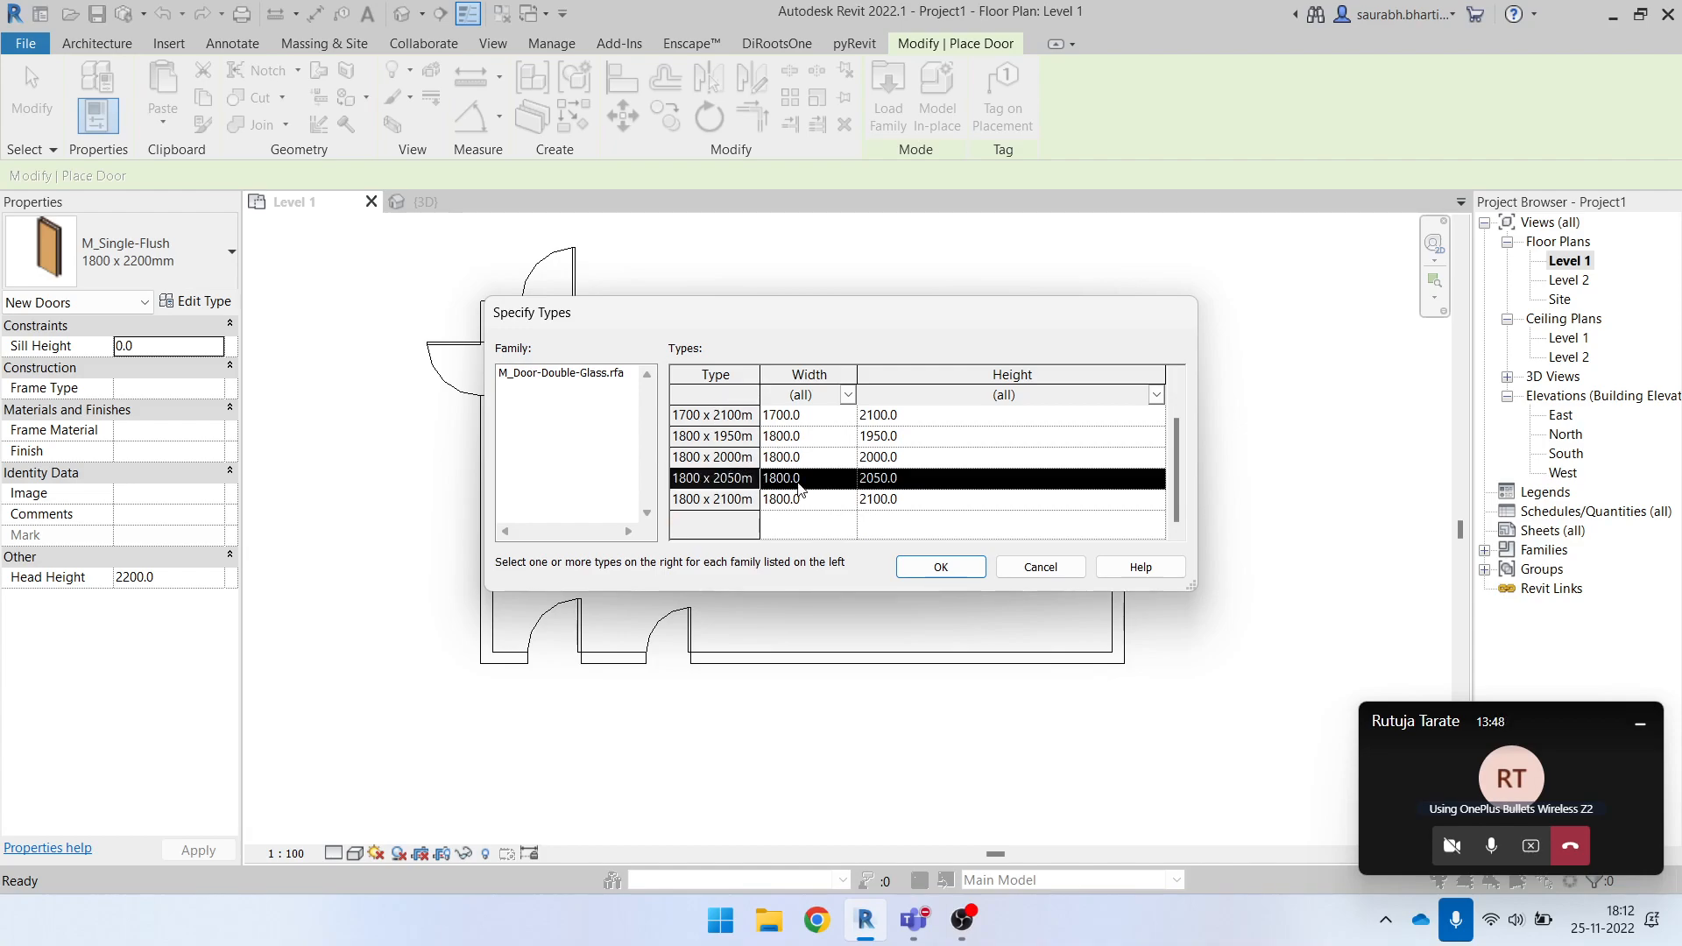
pyautogui.scroll(1, 854, 487)
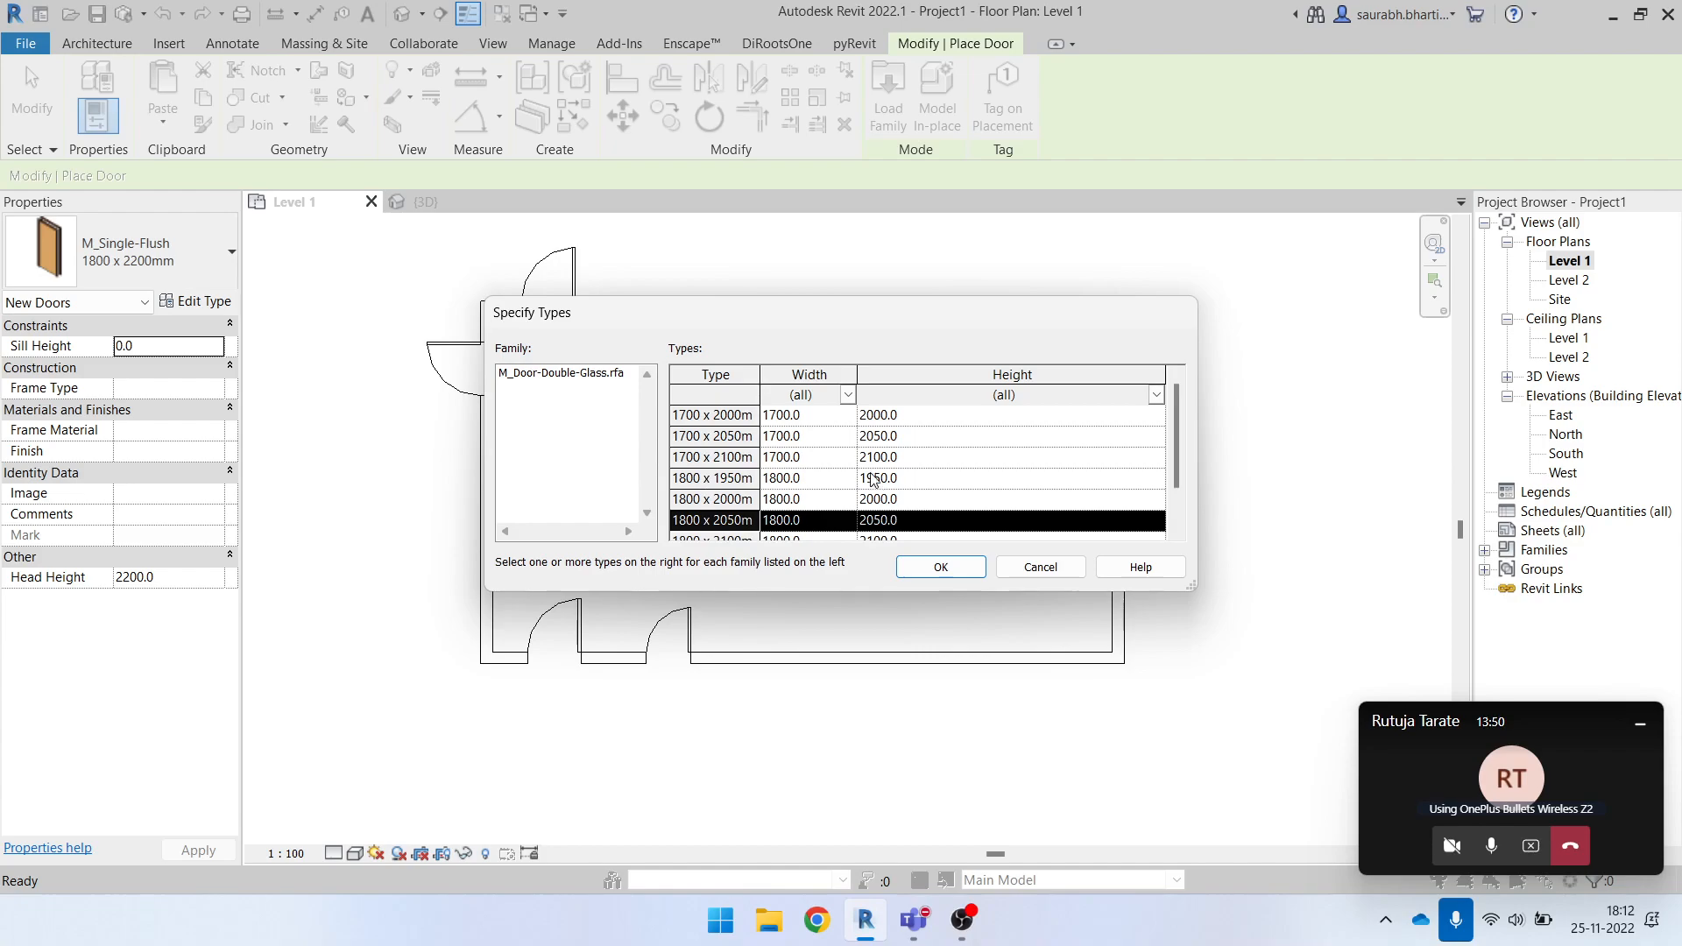
pyautogui.keyDown('ctrl'); pyautogui.click(742, 456); pyautogui.keyUp('ctrl')
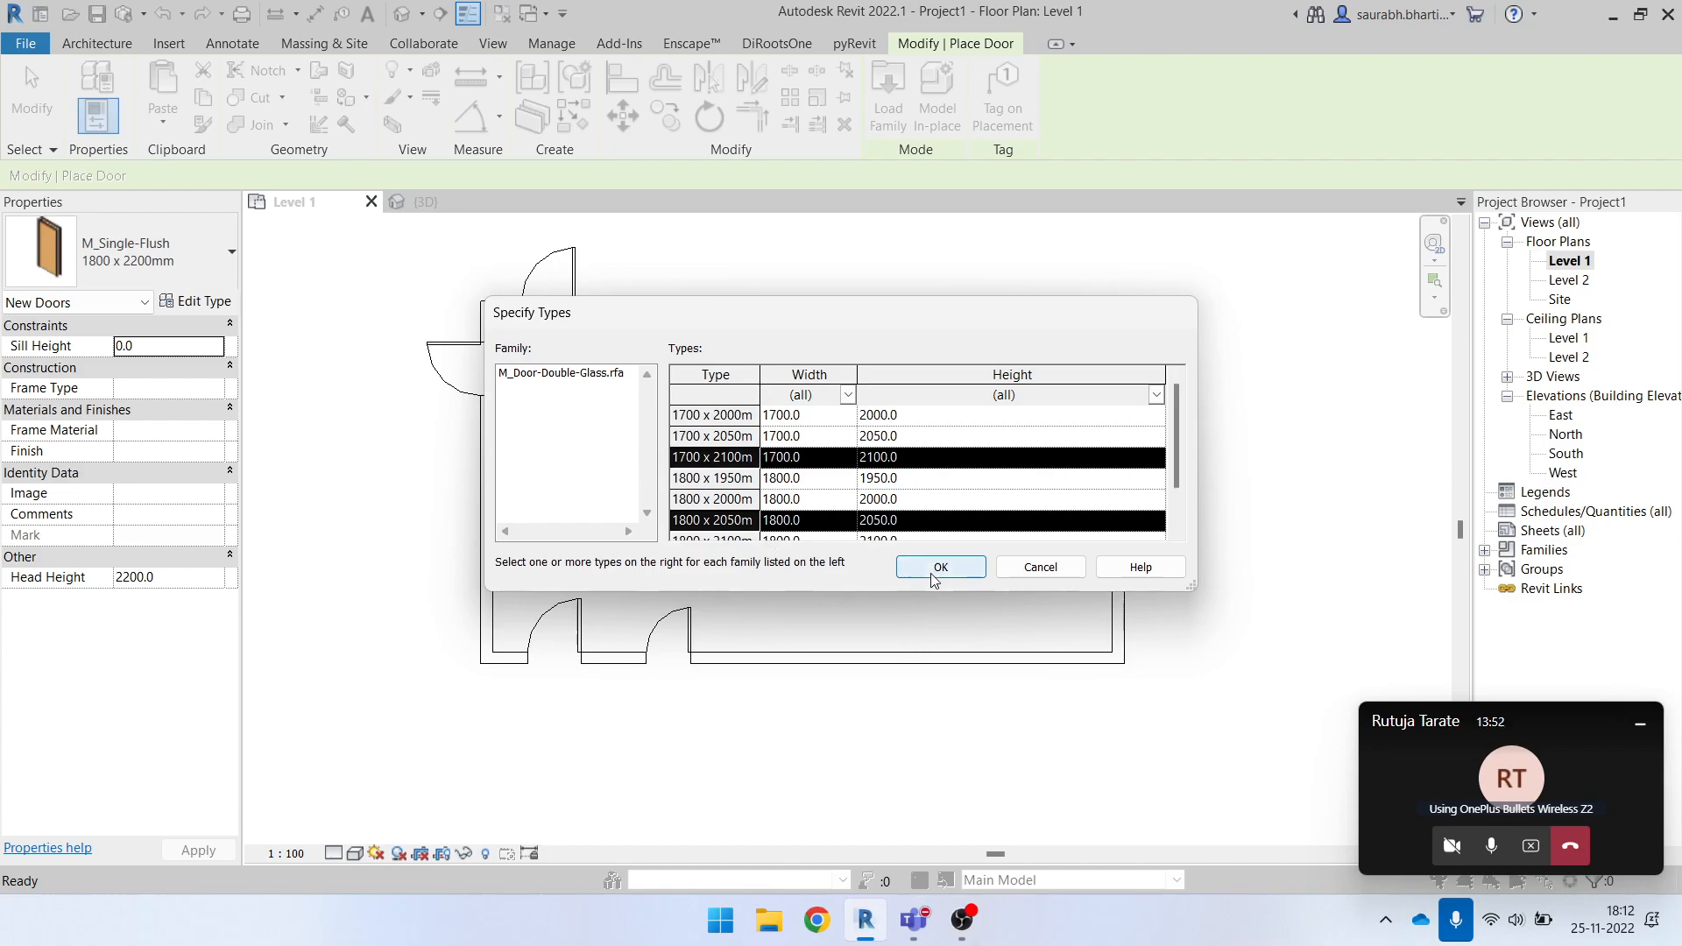
pyautogui.scroll(-1, 828, 501)
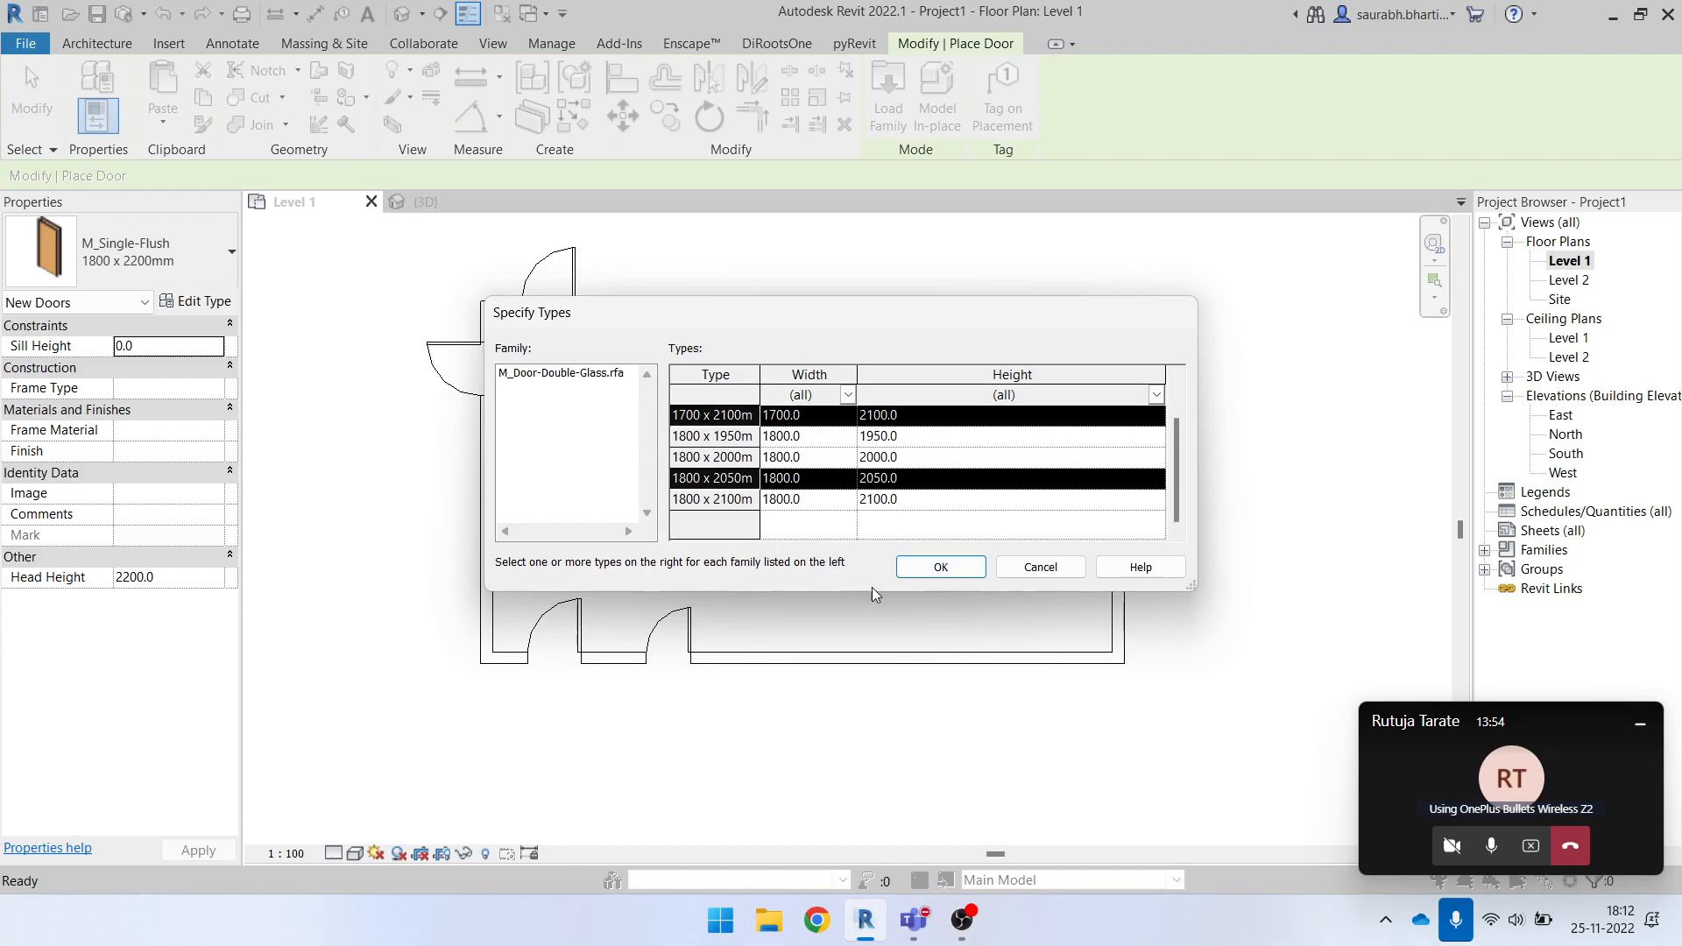
pyautogui.scroll(1, 895, 524)
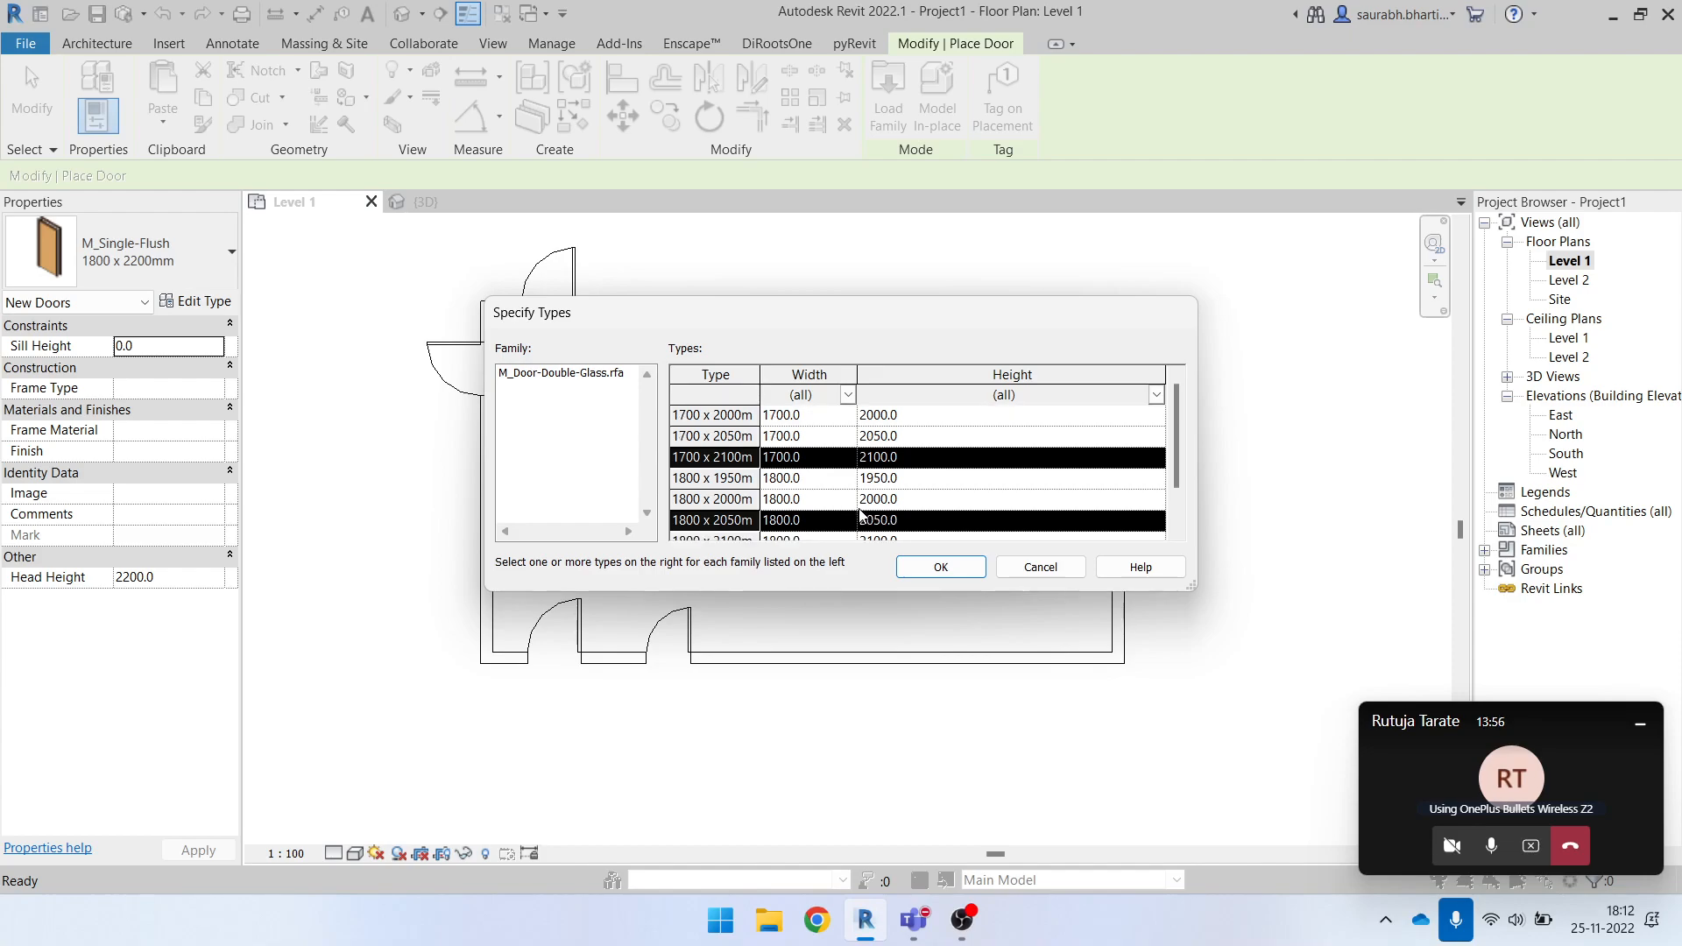
pyautogui.click(957, 572)
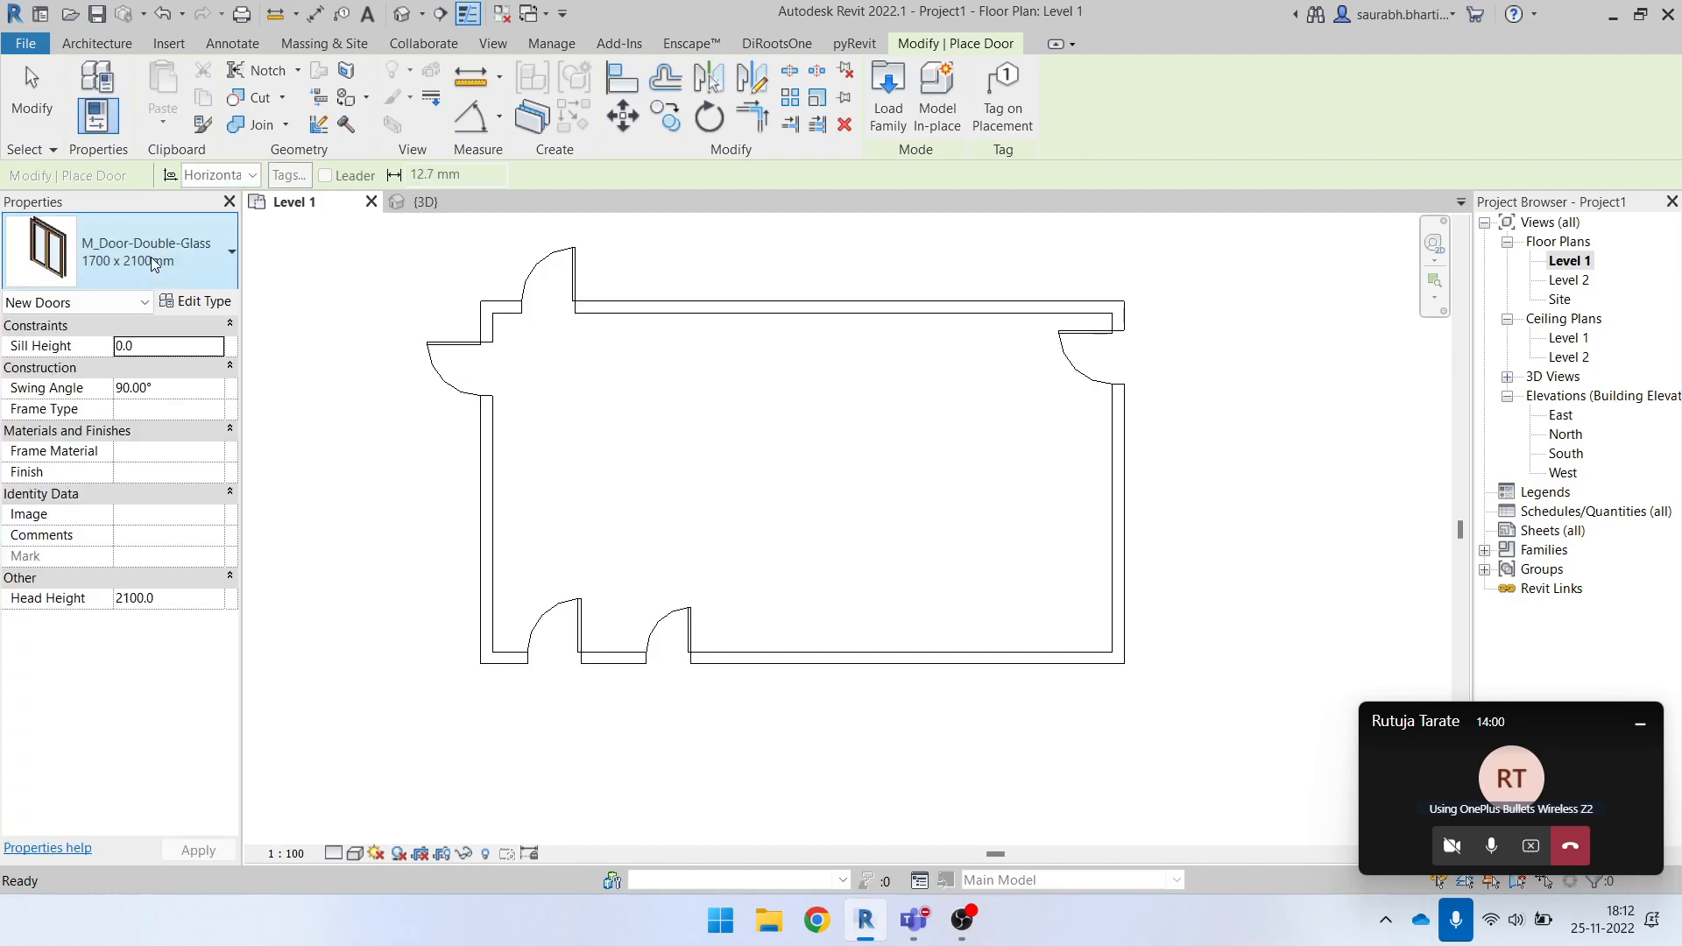
# Place two M_Door-Double-Glass 1800 x 2050mm doors side by side in the lower wall, right of the single doors.
pyautogui.click(154, 263)
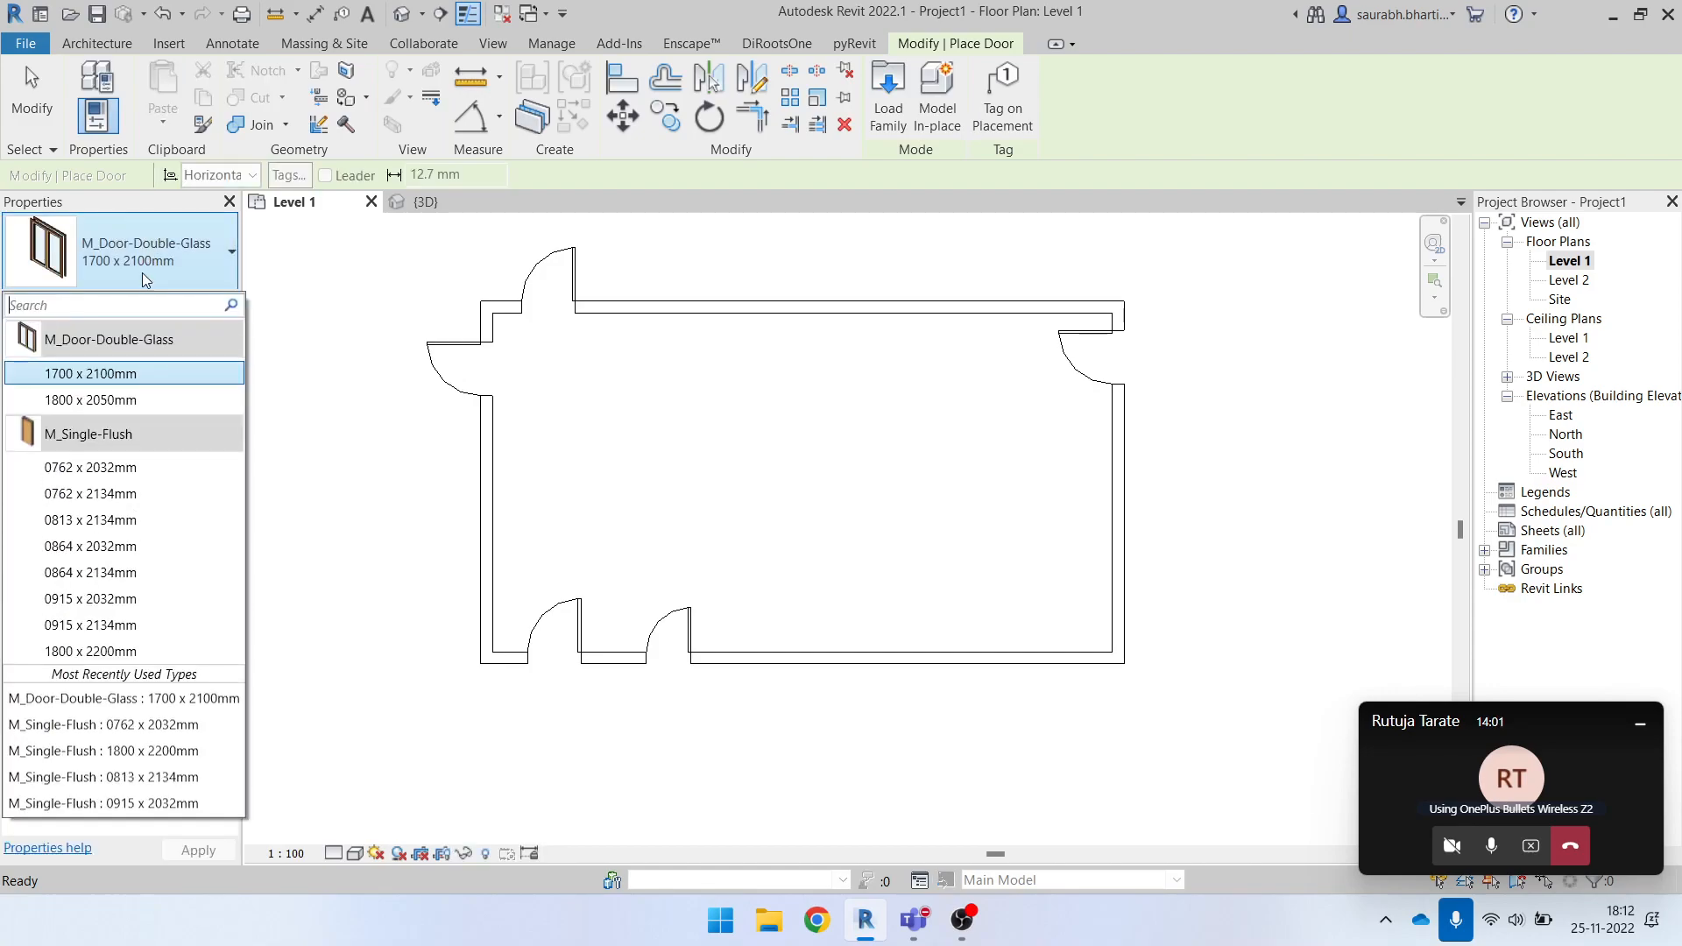
pyautogui.click(140, 402)
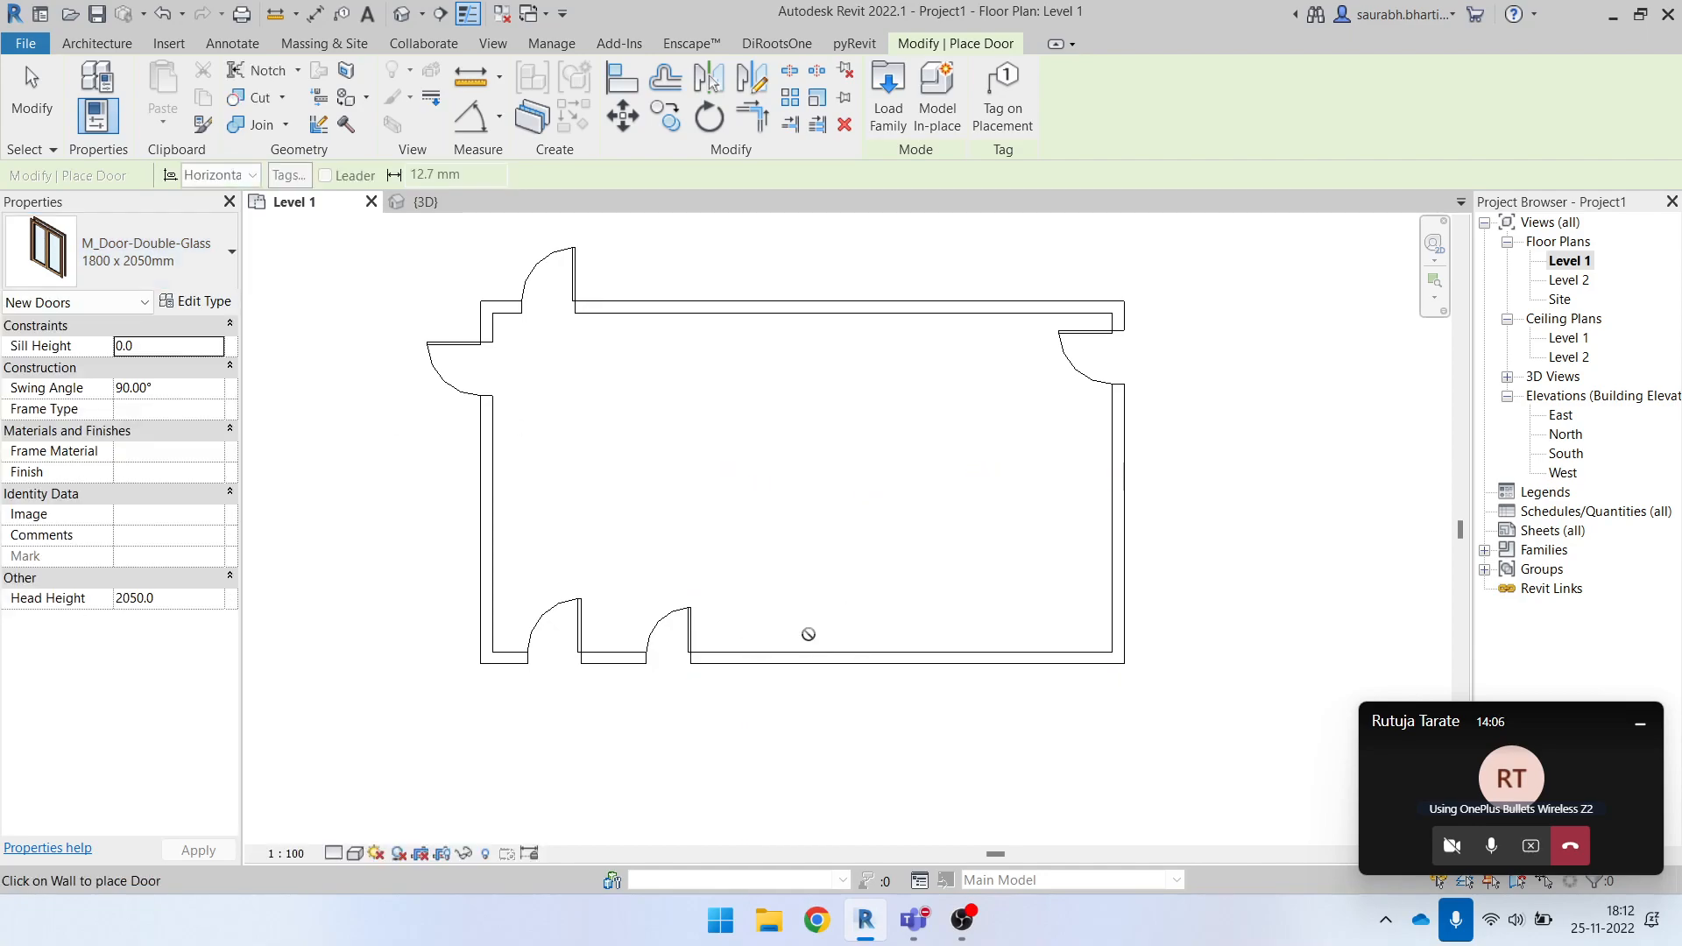
pyautogui.click(819, 658)
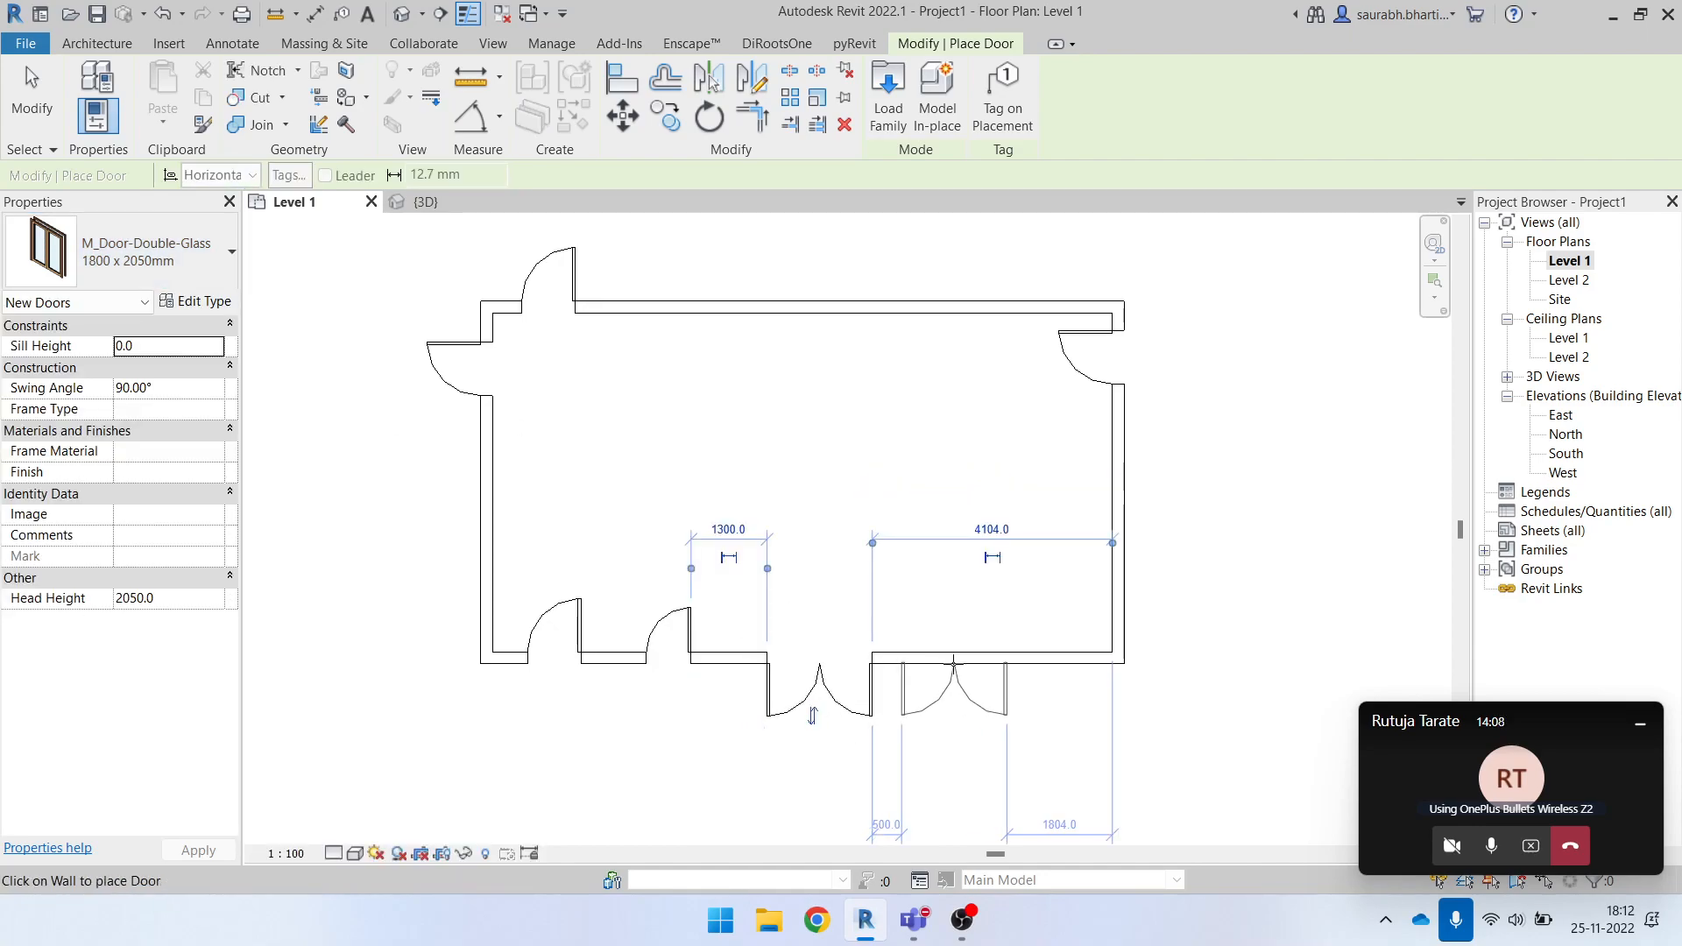
pyautogui.click(954, 665)
pyautogui.press('Escape')
pyautogui.press('Escape')
# Flip the rightmost double-glass door so that it swings into the room, and deselect it.
pyautogui.click(974, 680)
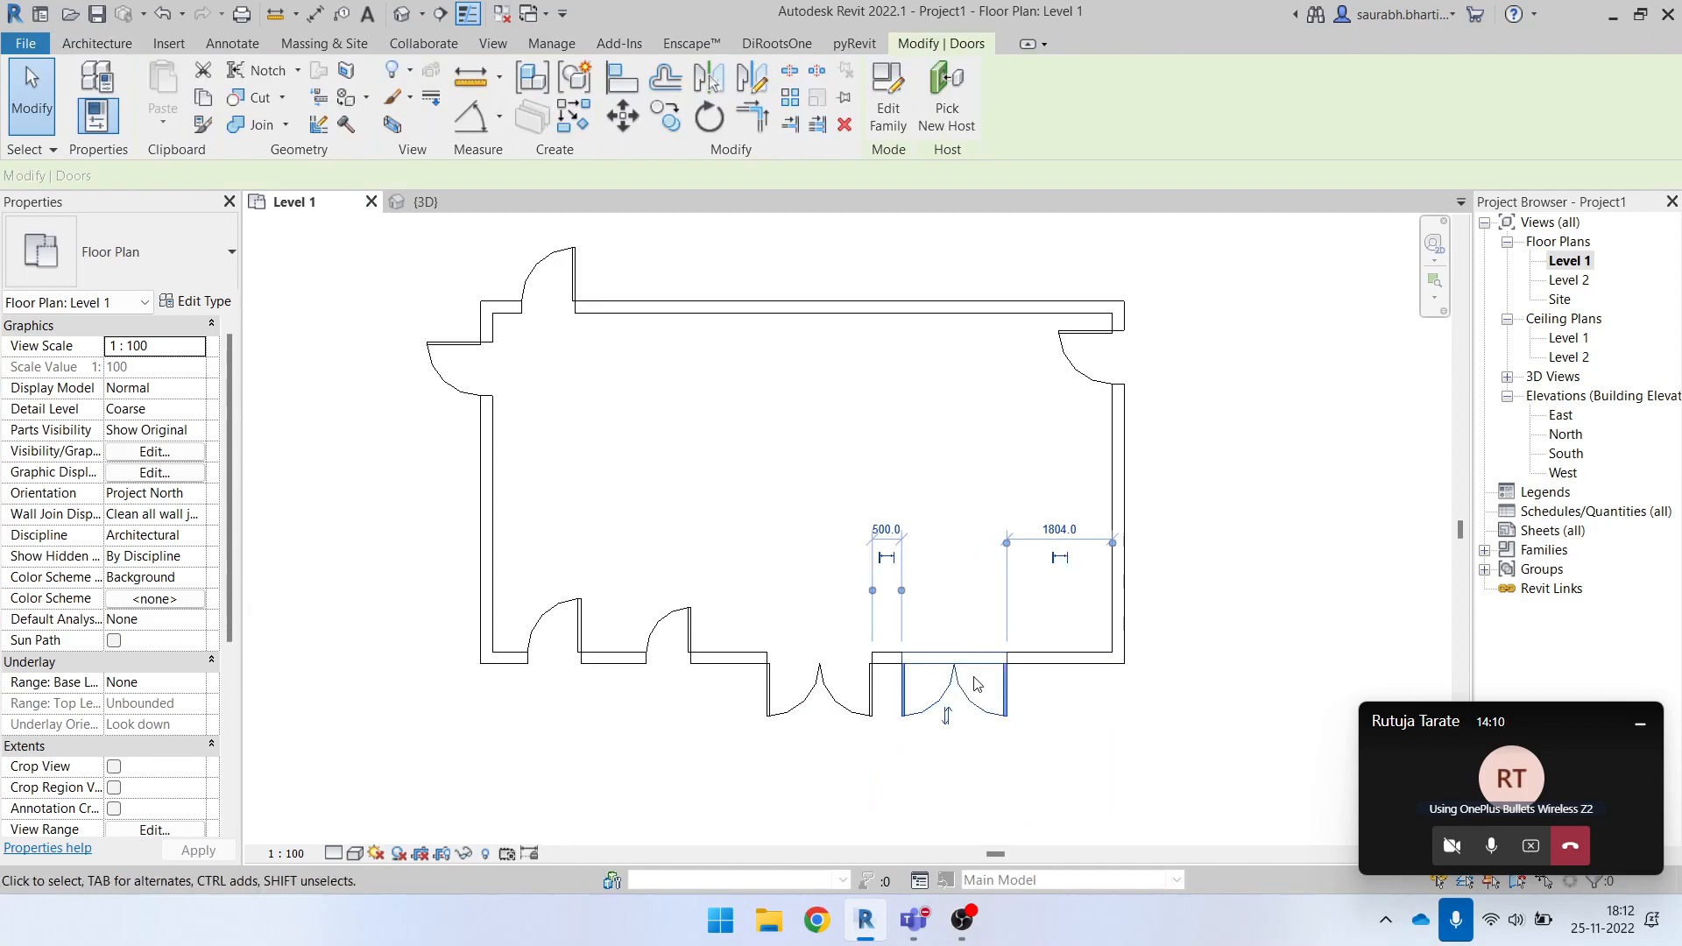
pyautogui.press('space')
pyautogui.press('space')
pyautogui.press('space')
pyautogui.press('Escape')
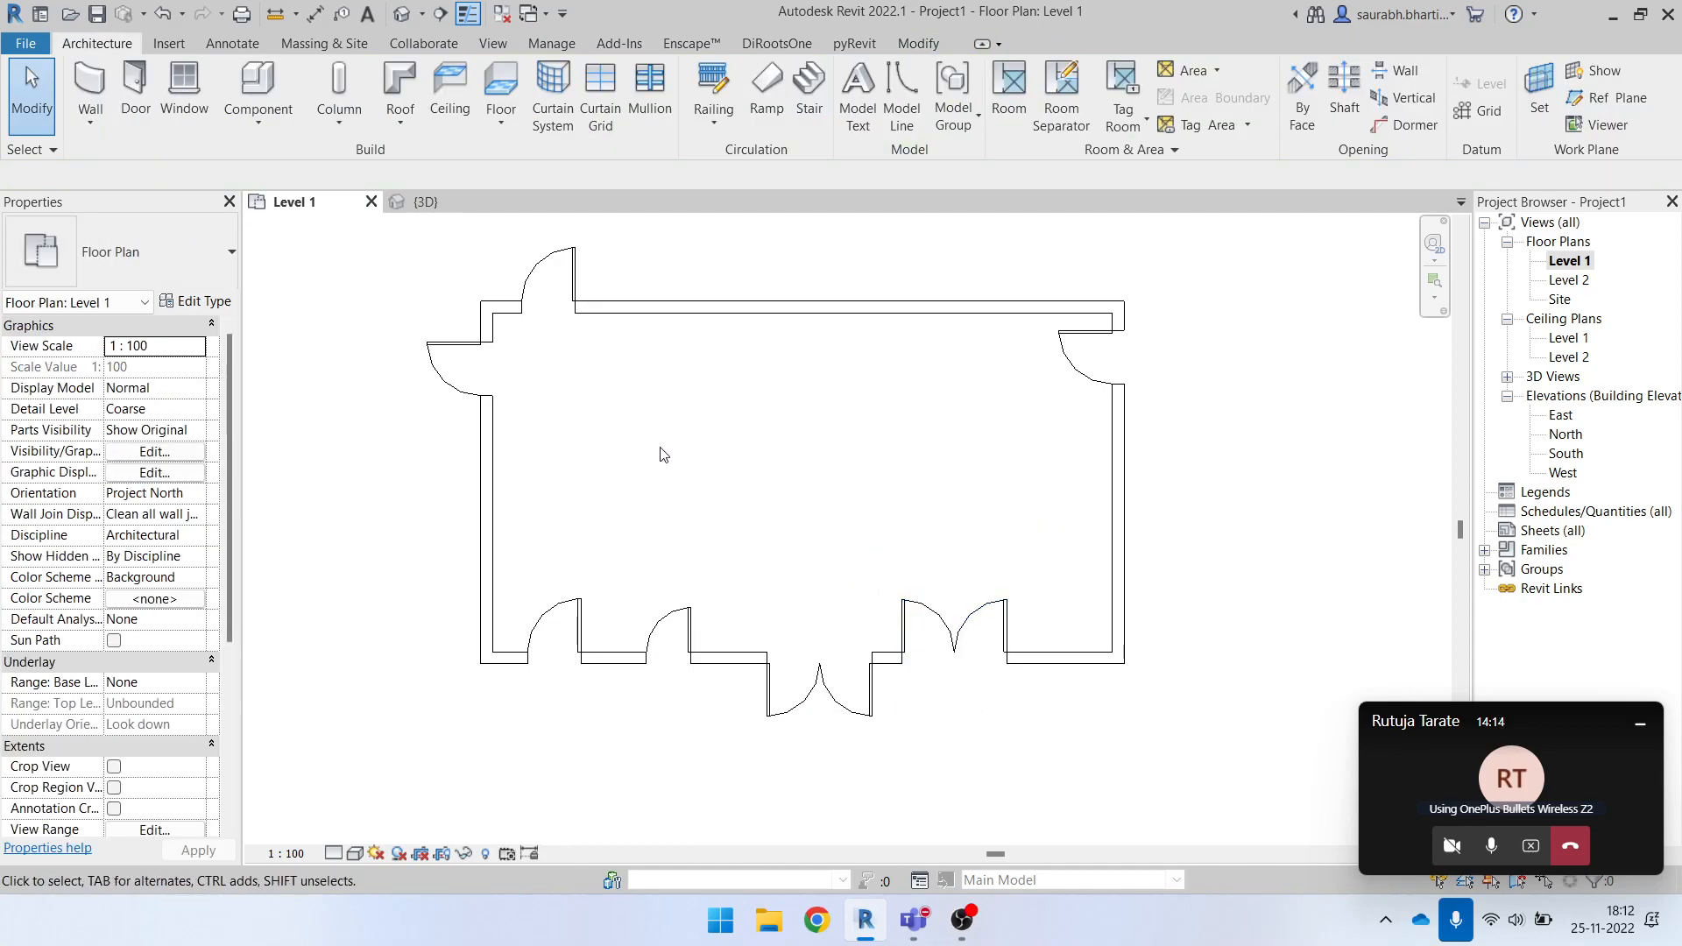
pyautogui.scroll(-2, 613, 443)
pyautogui.moveTo(413, 260); pyautogui.dragTo(664, 461)
pyautogui.click(703, 521)
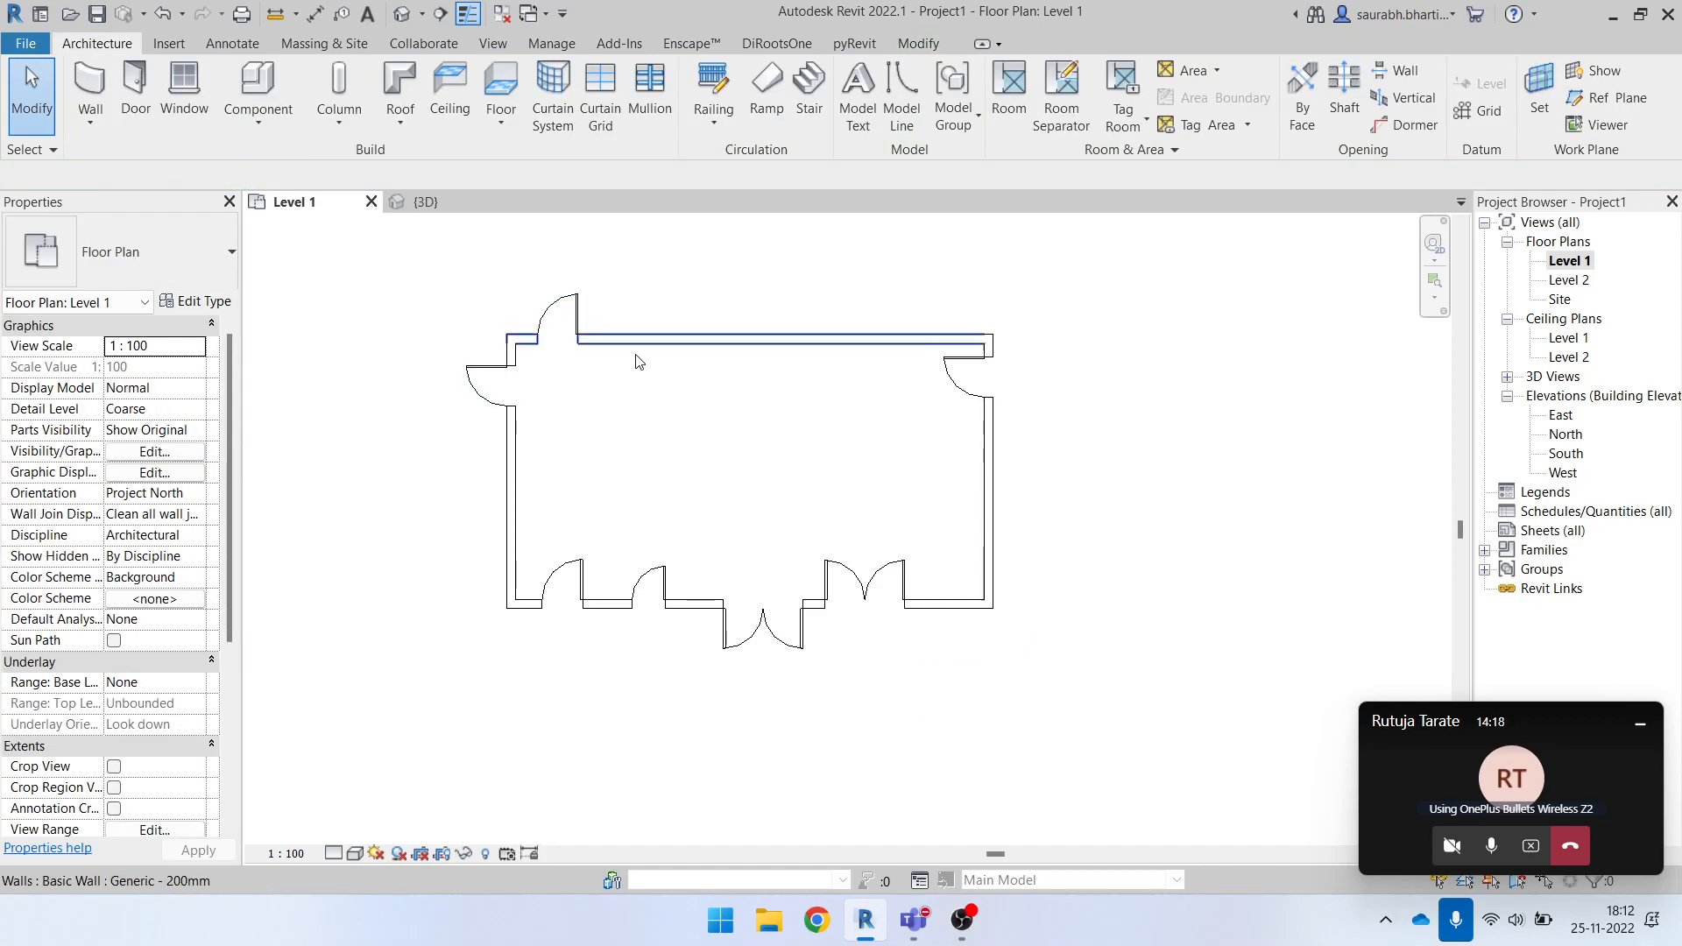
pyautogui.scroll(1, 623, 390)
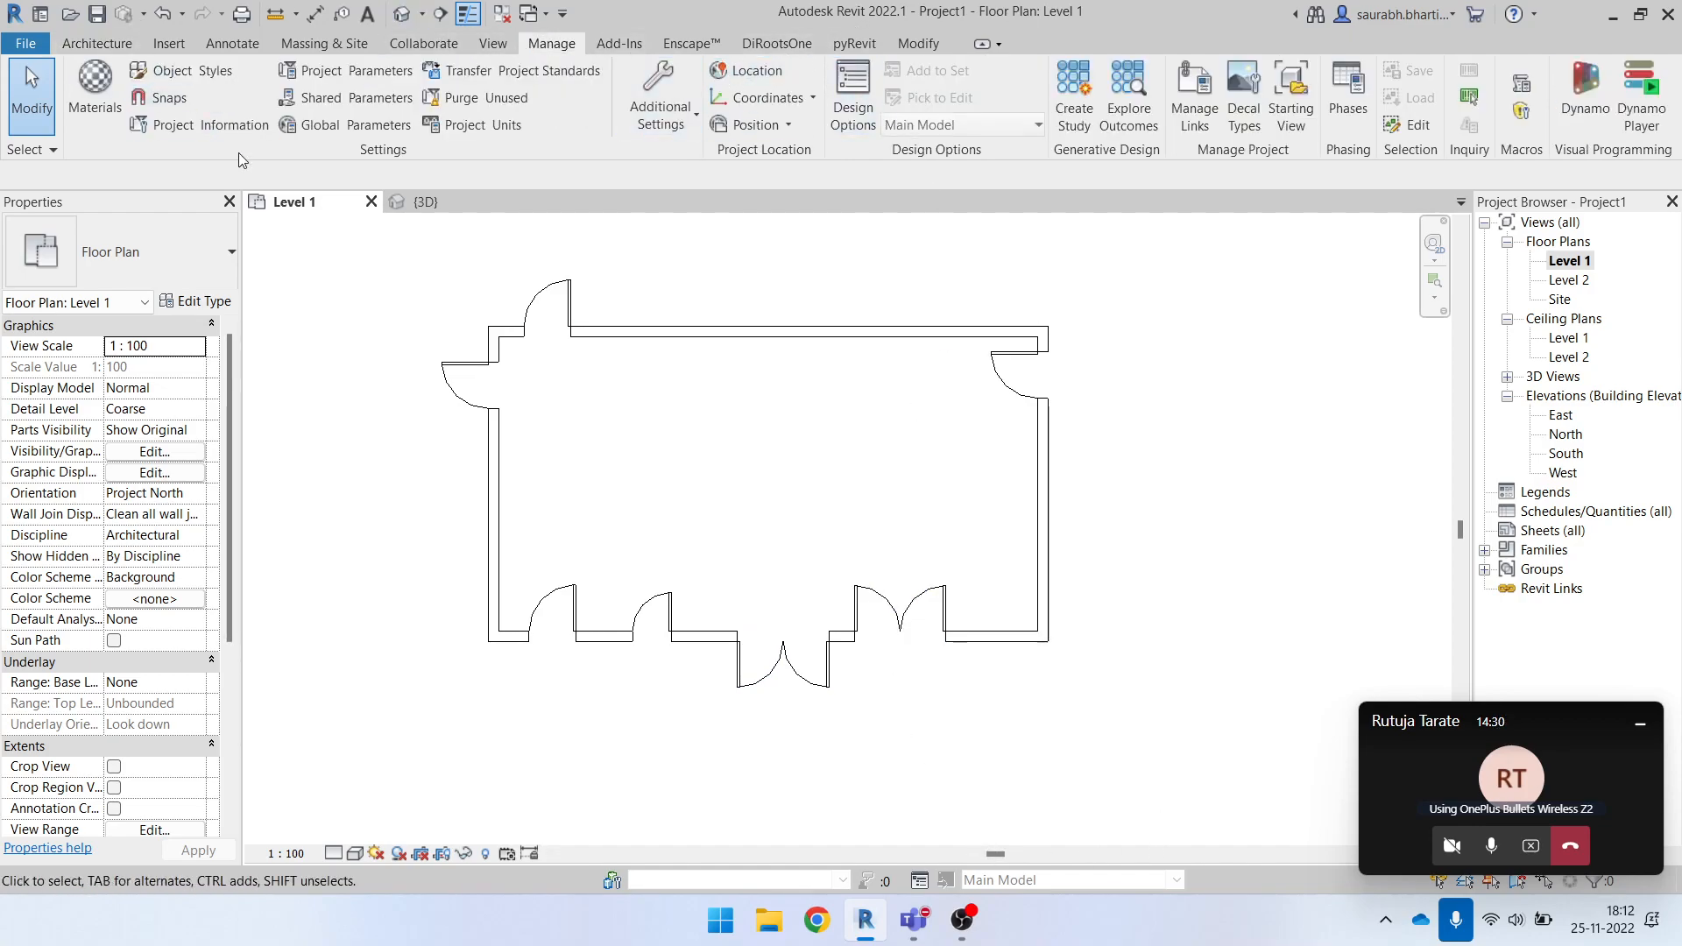
# Check the Doors folder's library path while loading a door family, closing the dialog and door placement without loading anything.
pyautogui.press('d')
pyautogui.press('r')
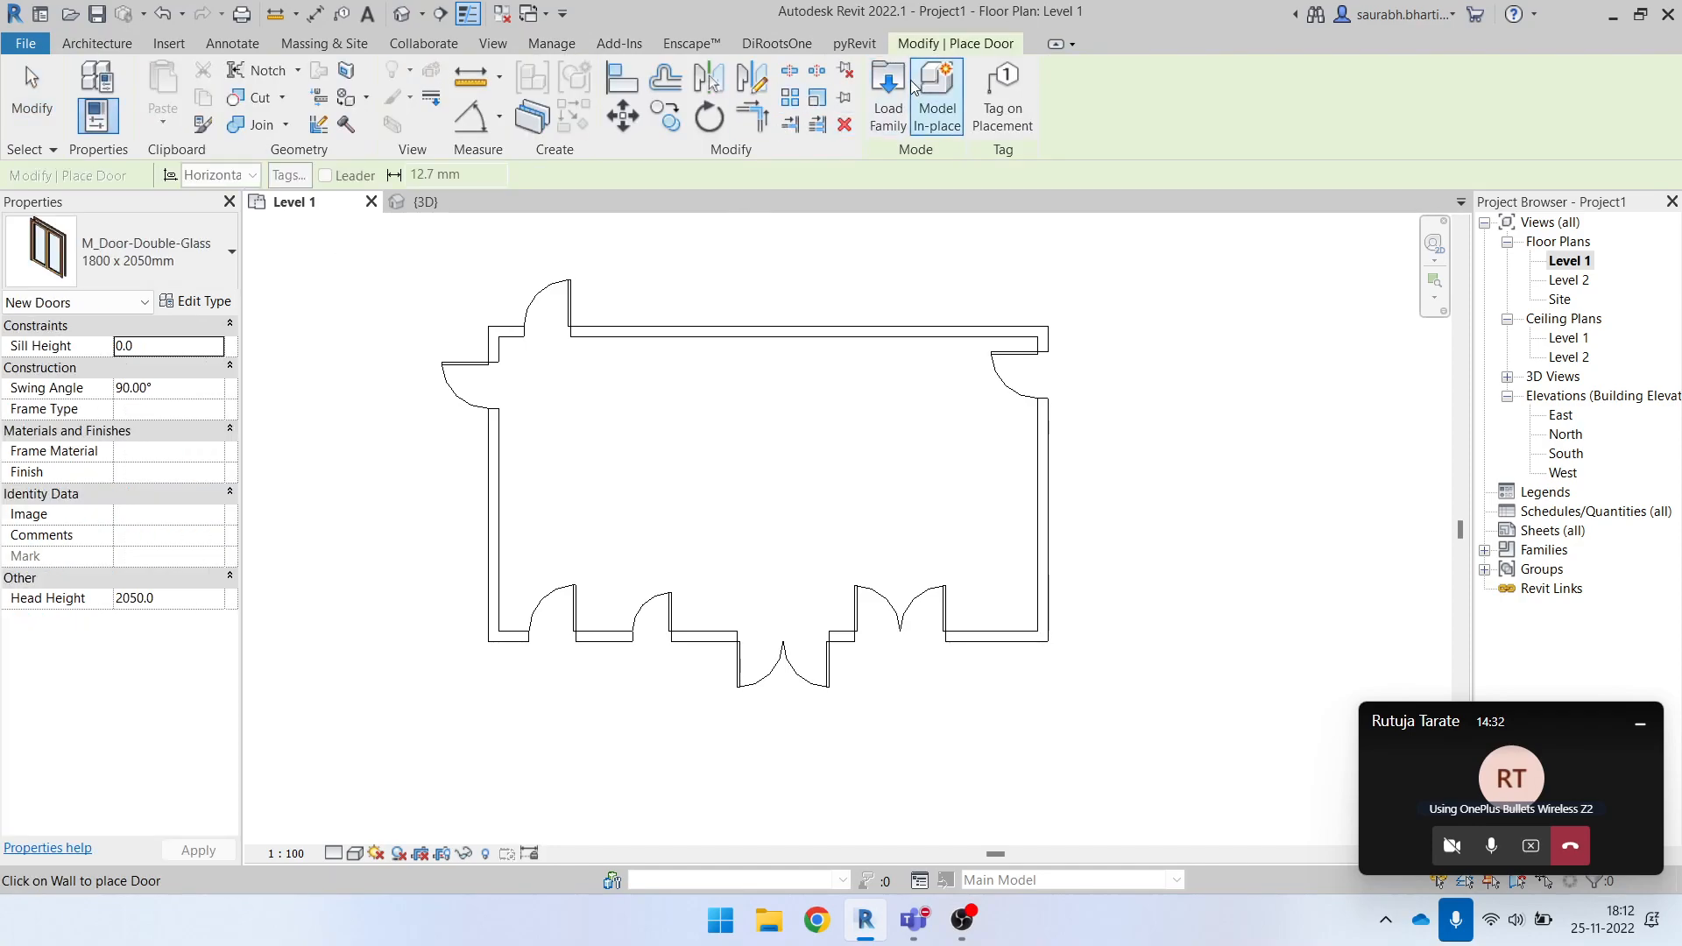
pyautogui.click(888, 95)
pyautogui.click(761, 239)
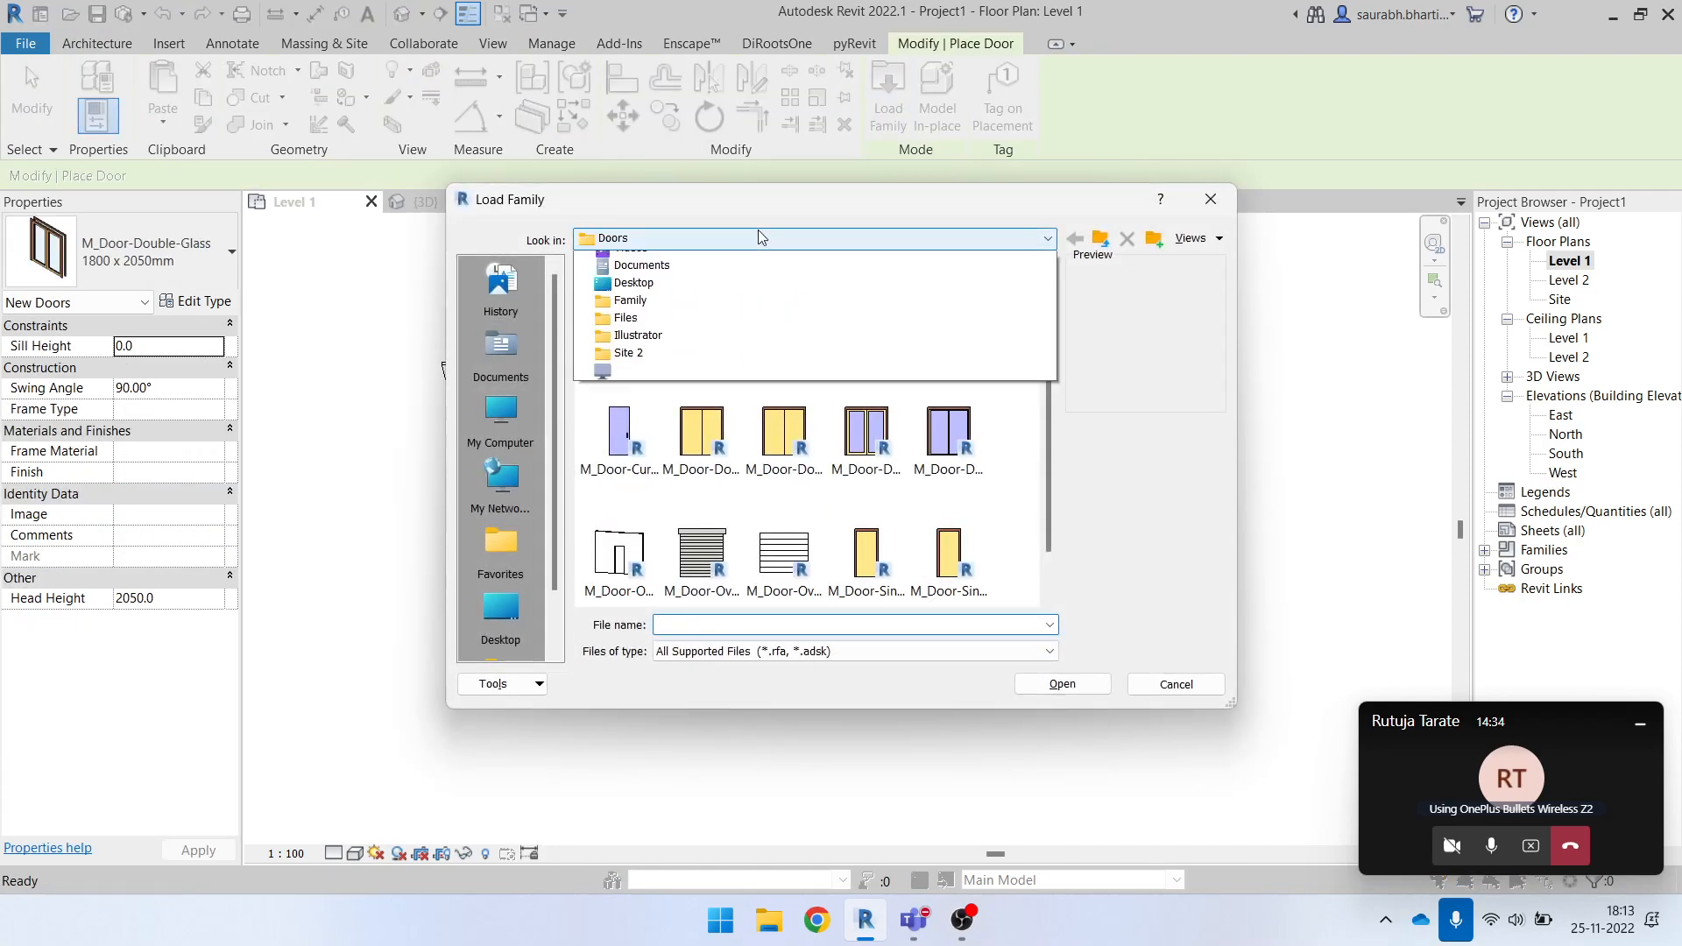
pyautogui.click(750, 231)
pyautogui.click(753, 231)
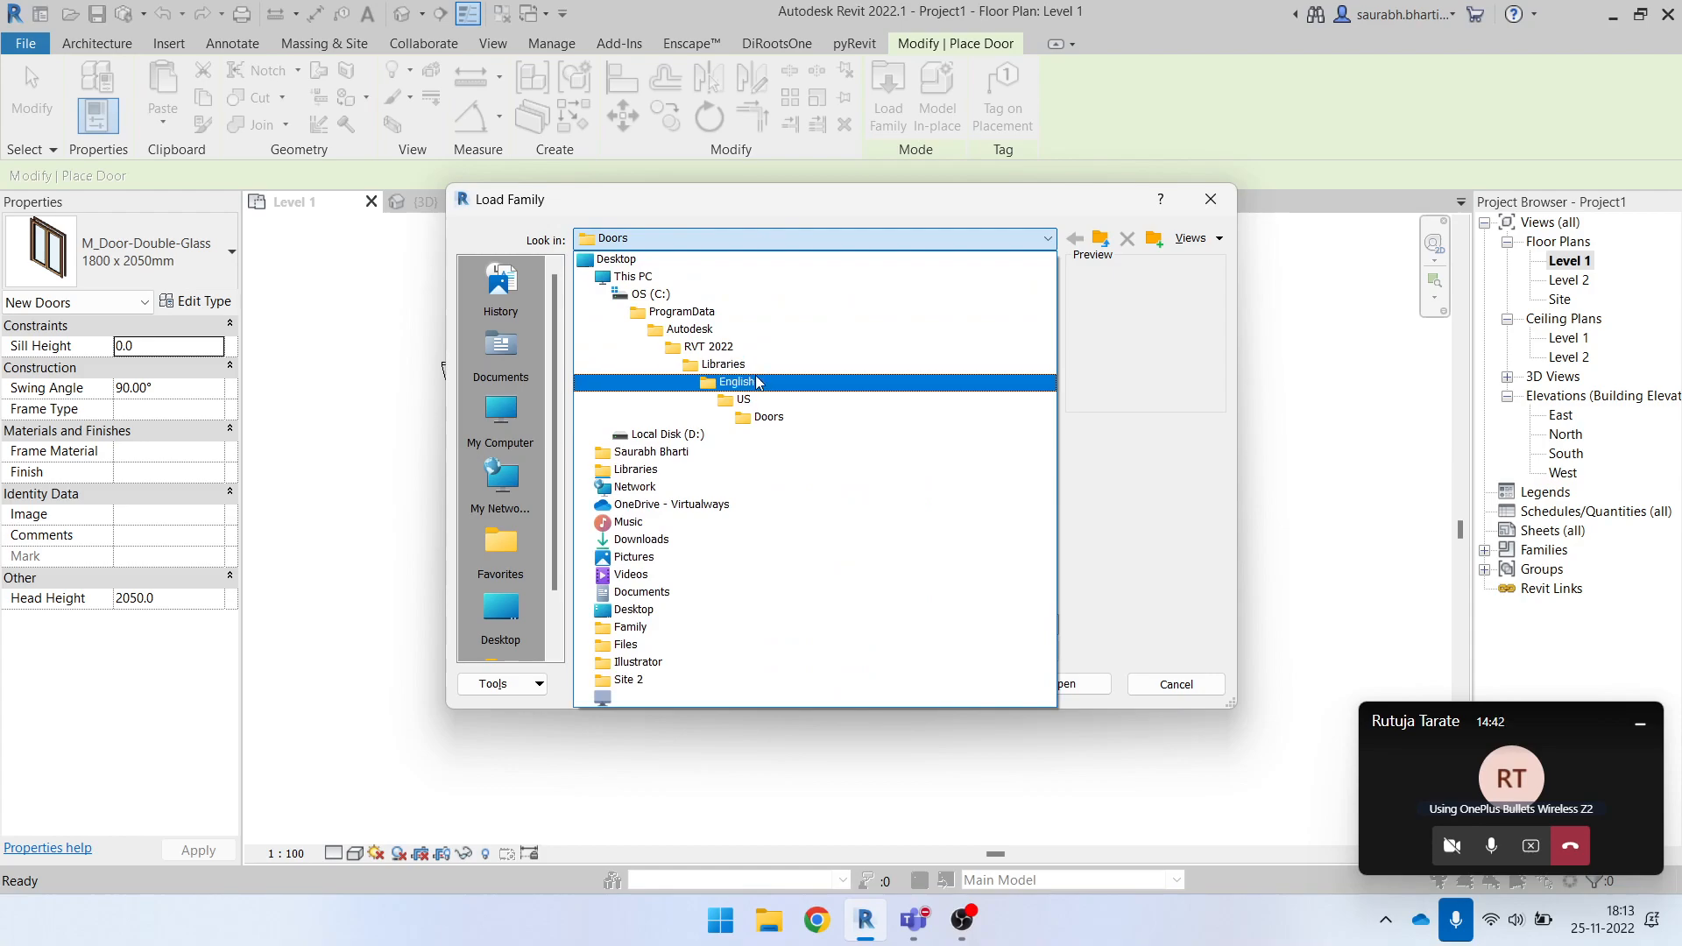
pyautogui.click(1214, 204)
pyautogui.click(1214, 203)
pyautogui.rightClick(842, 483)
pyautogui.click(910, 497)
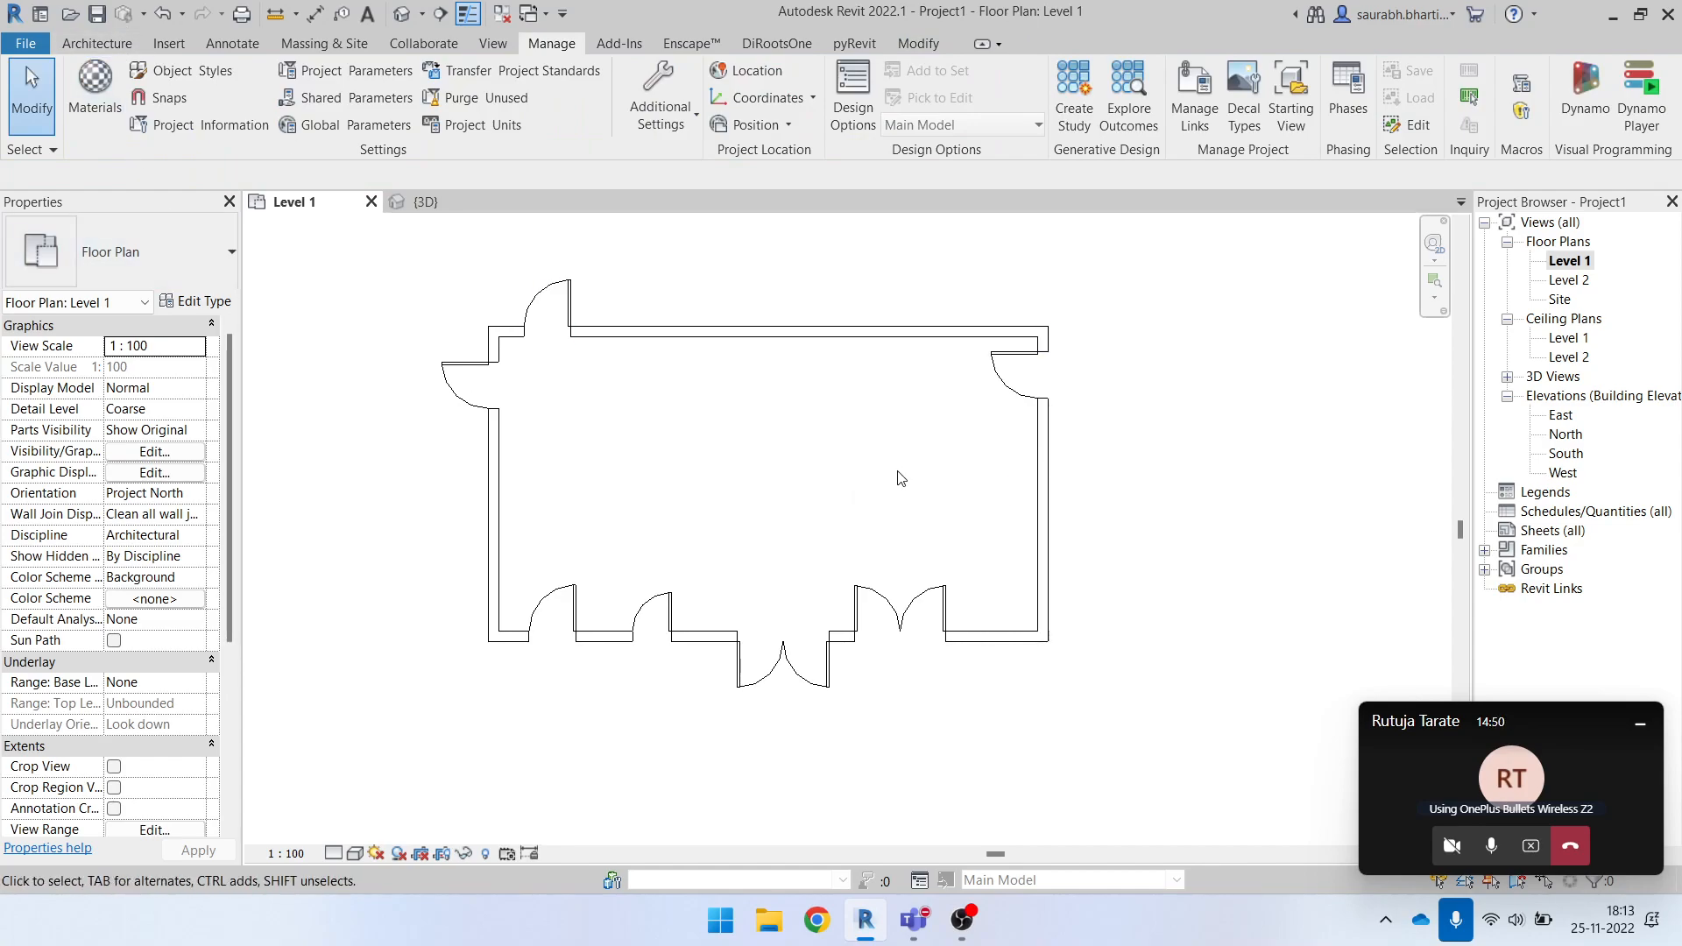
# Start door placement again and review the Load Family path through English, US and Doors, cancelling without loading a family.
pyautogui.moveTo(667, 489); pyautogui.dragTo(880, 563)
pyautogui.click(96, 43)
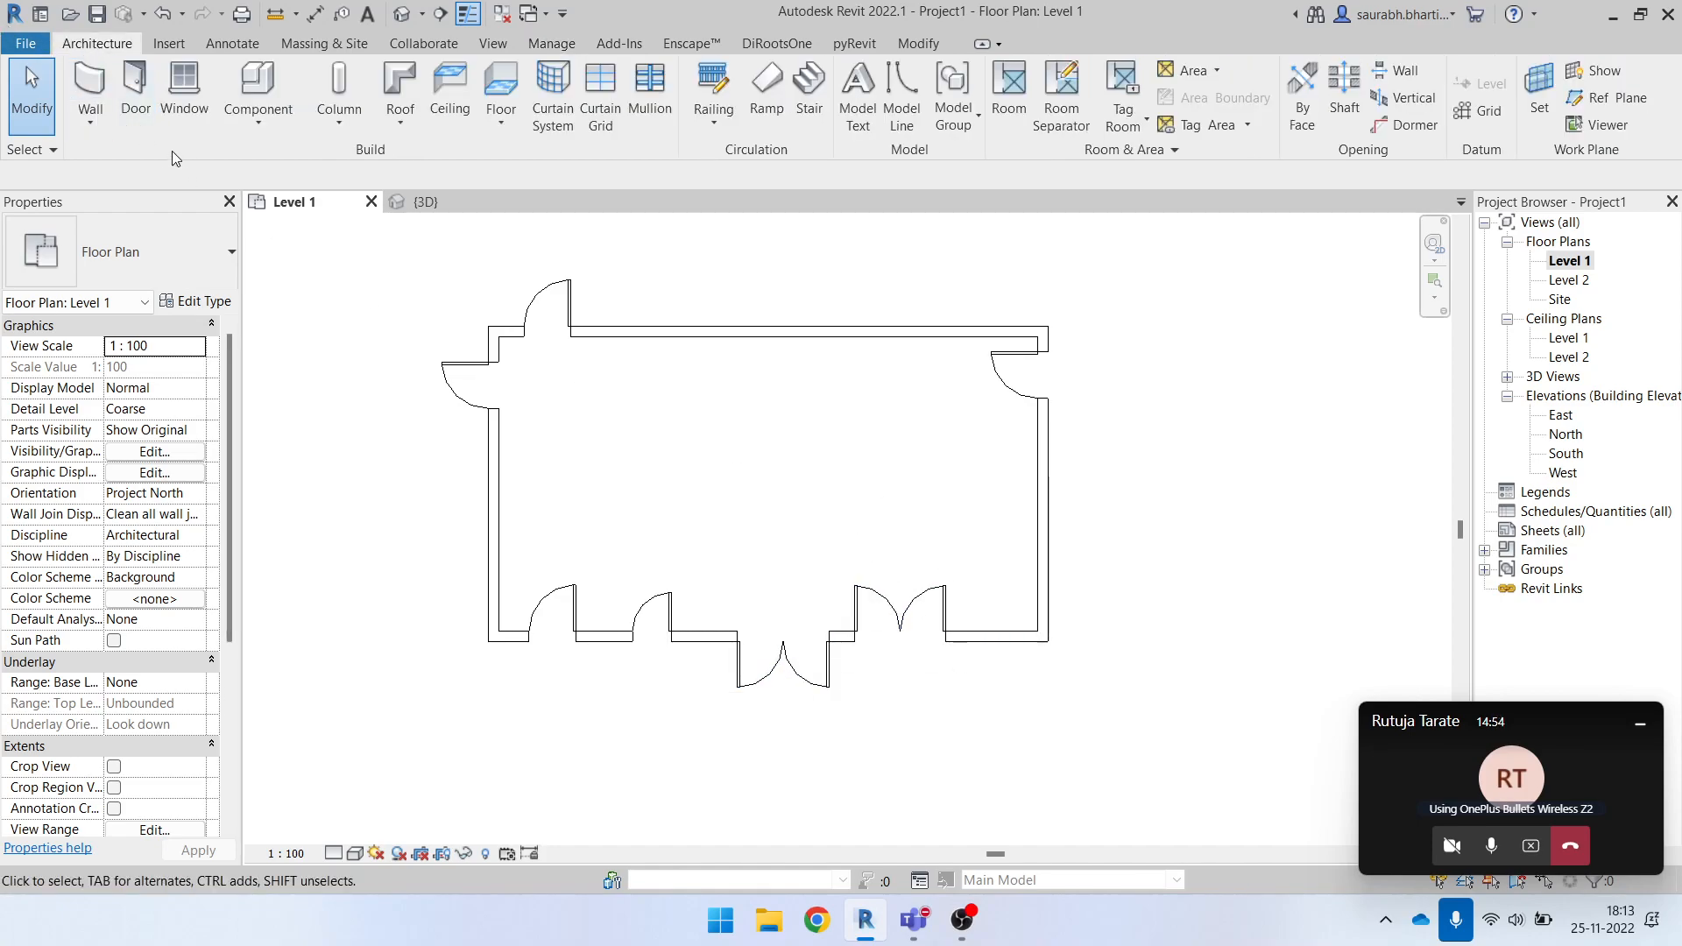
pyautogui.click(136, 97)
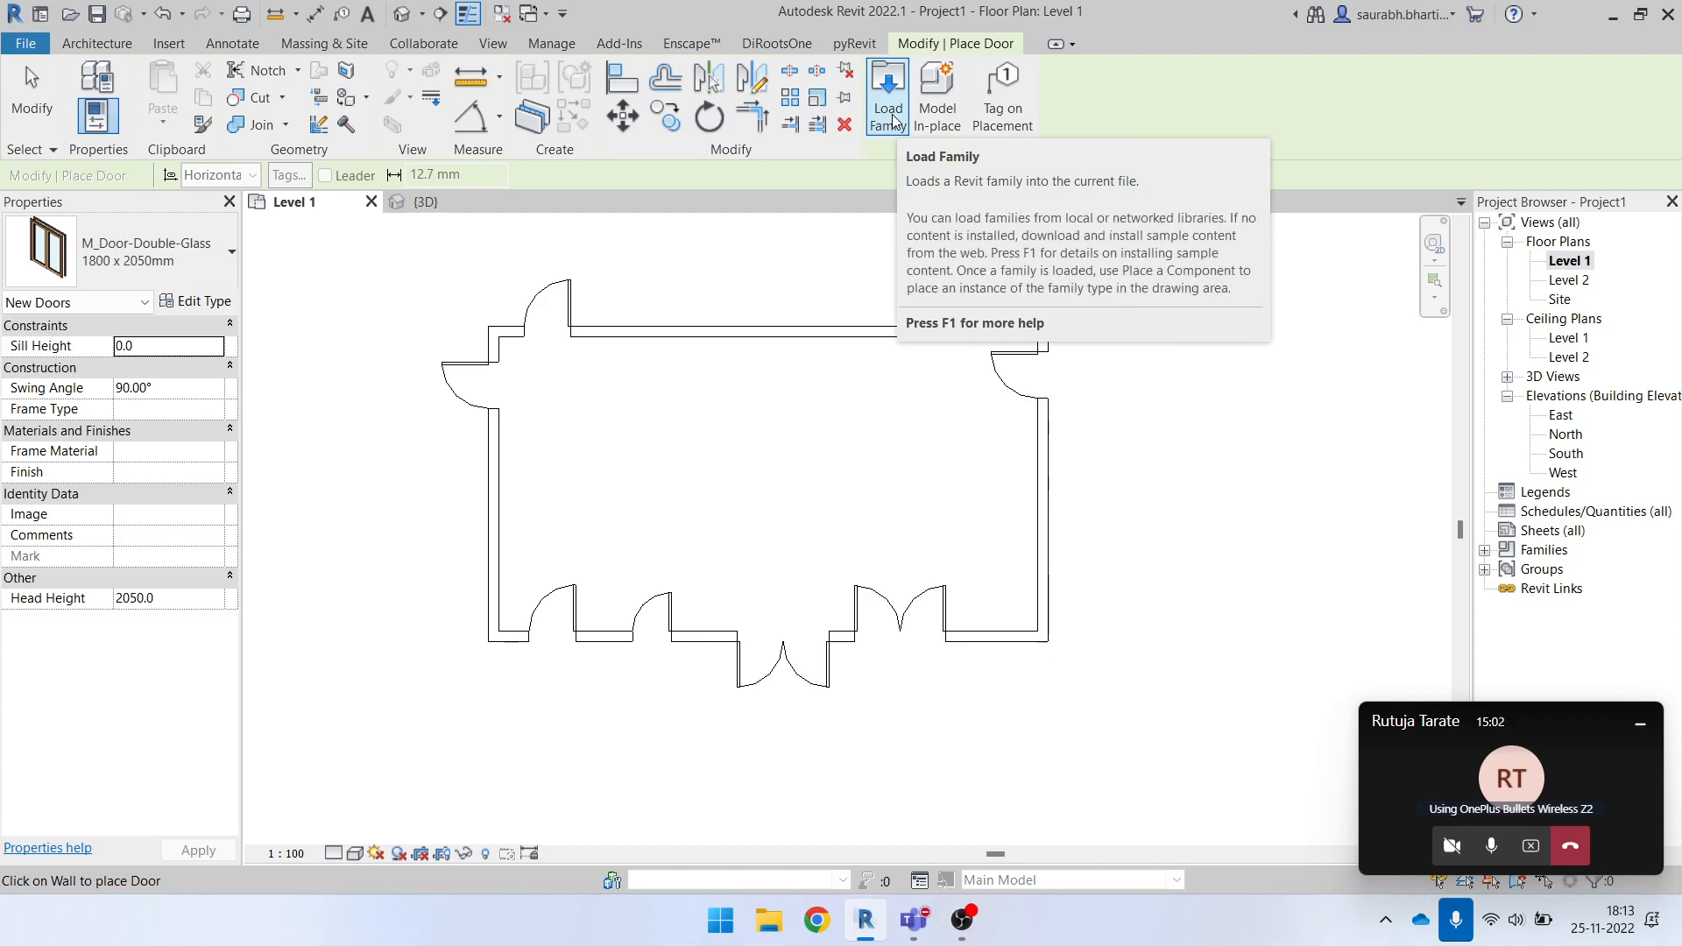
pyautogui.click(114, 43)
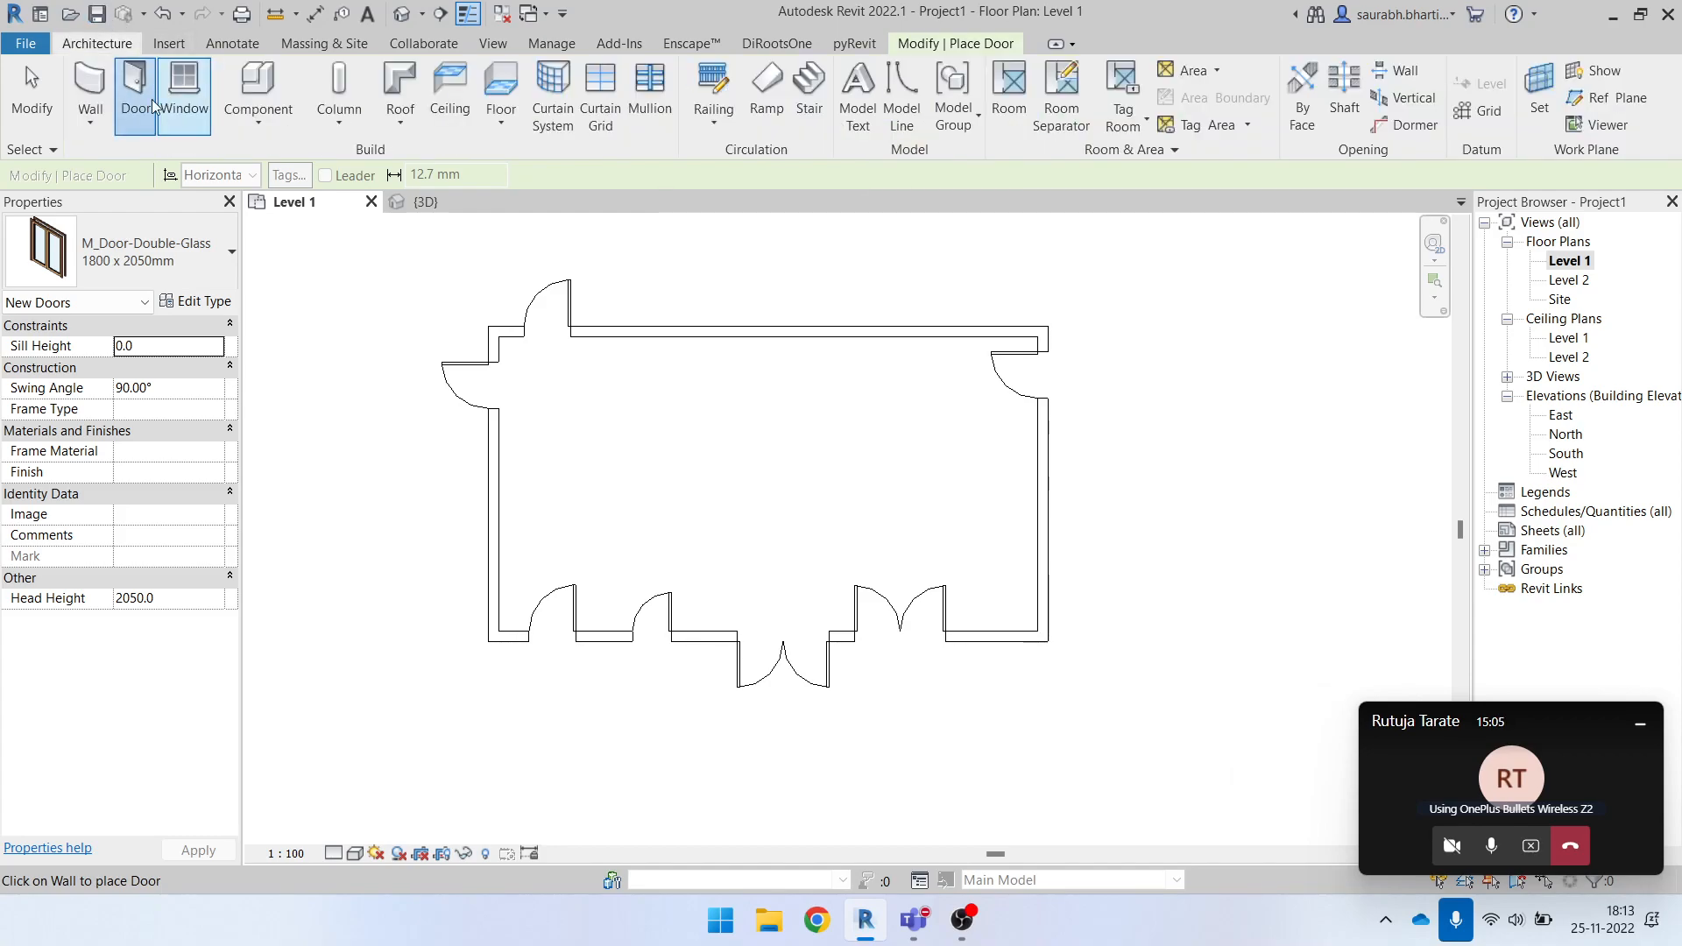
pyautogui.click(985, 45)
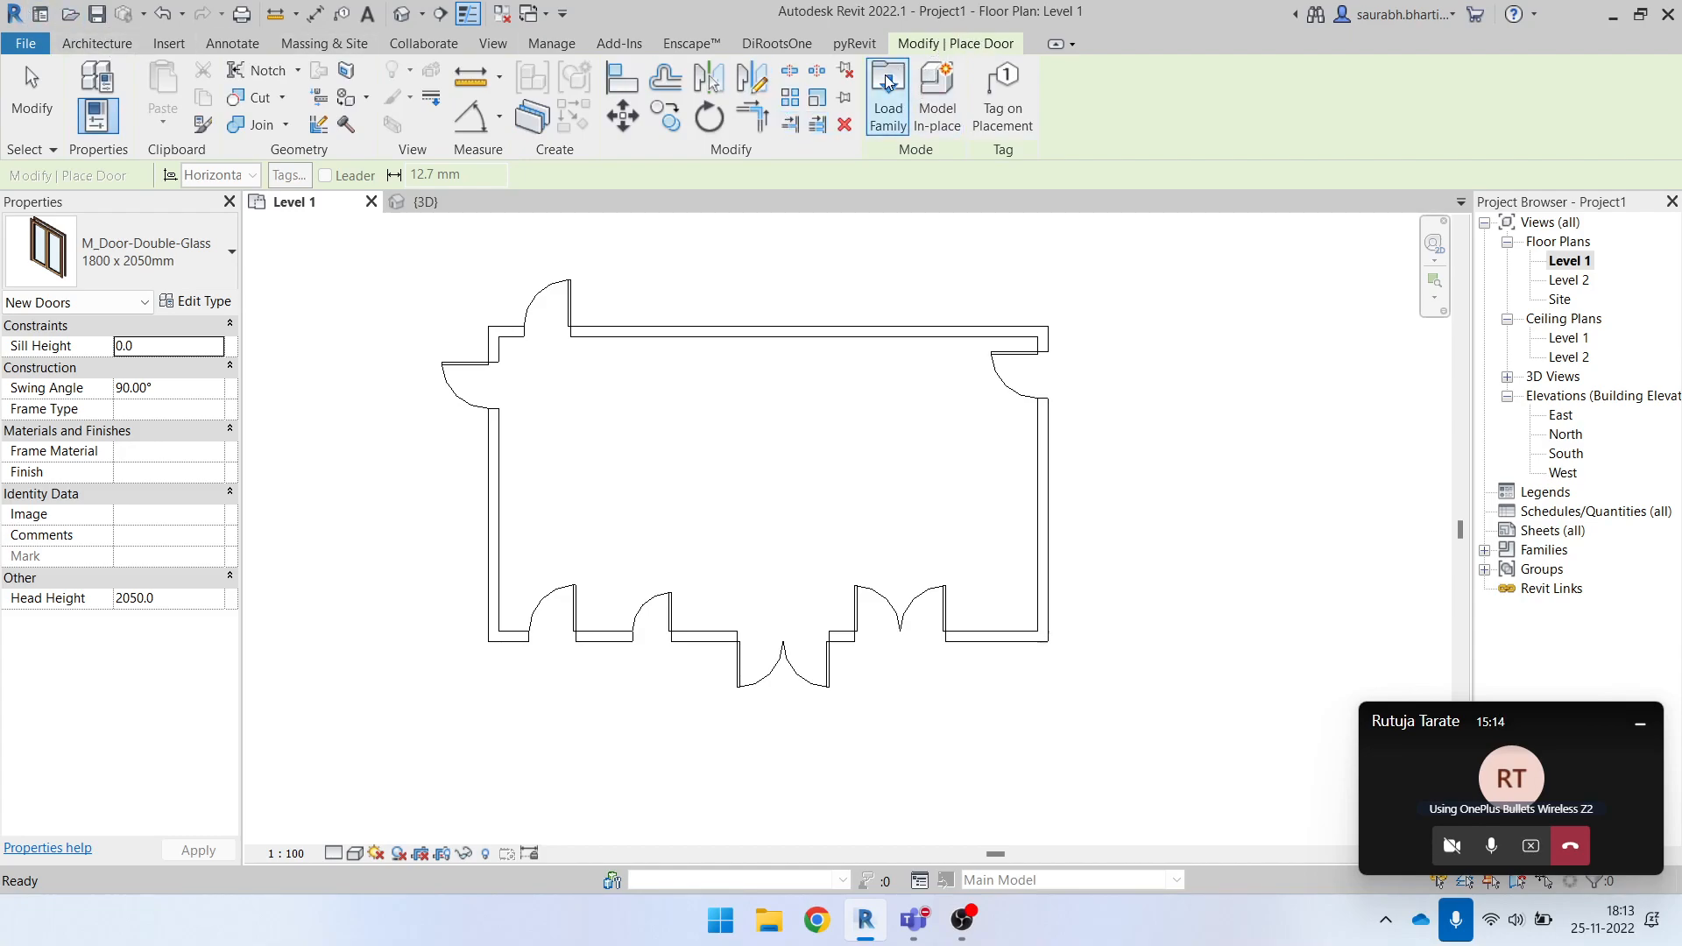
pyautogui.click(888, 96)
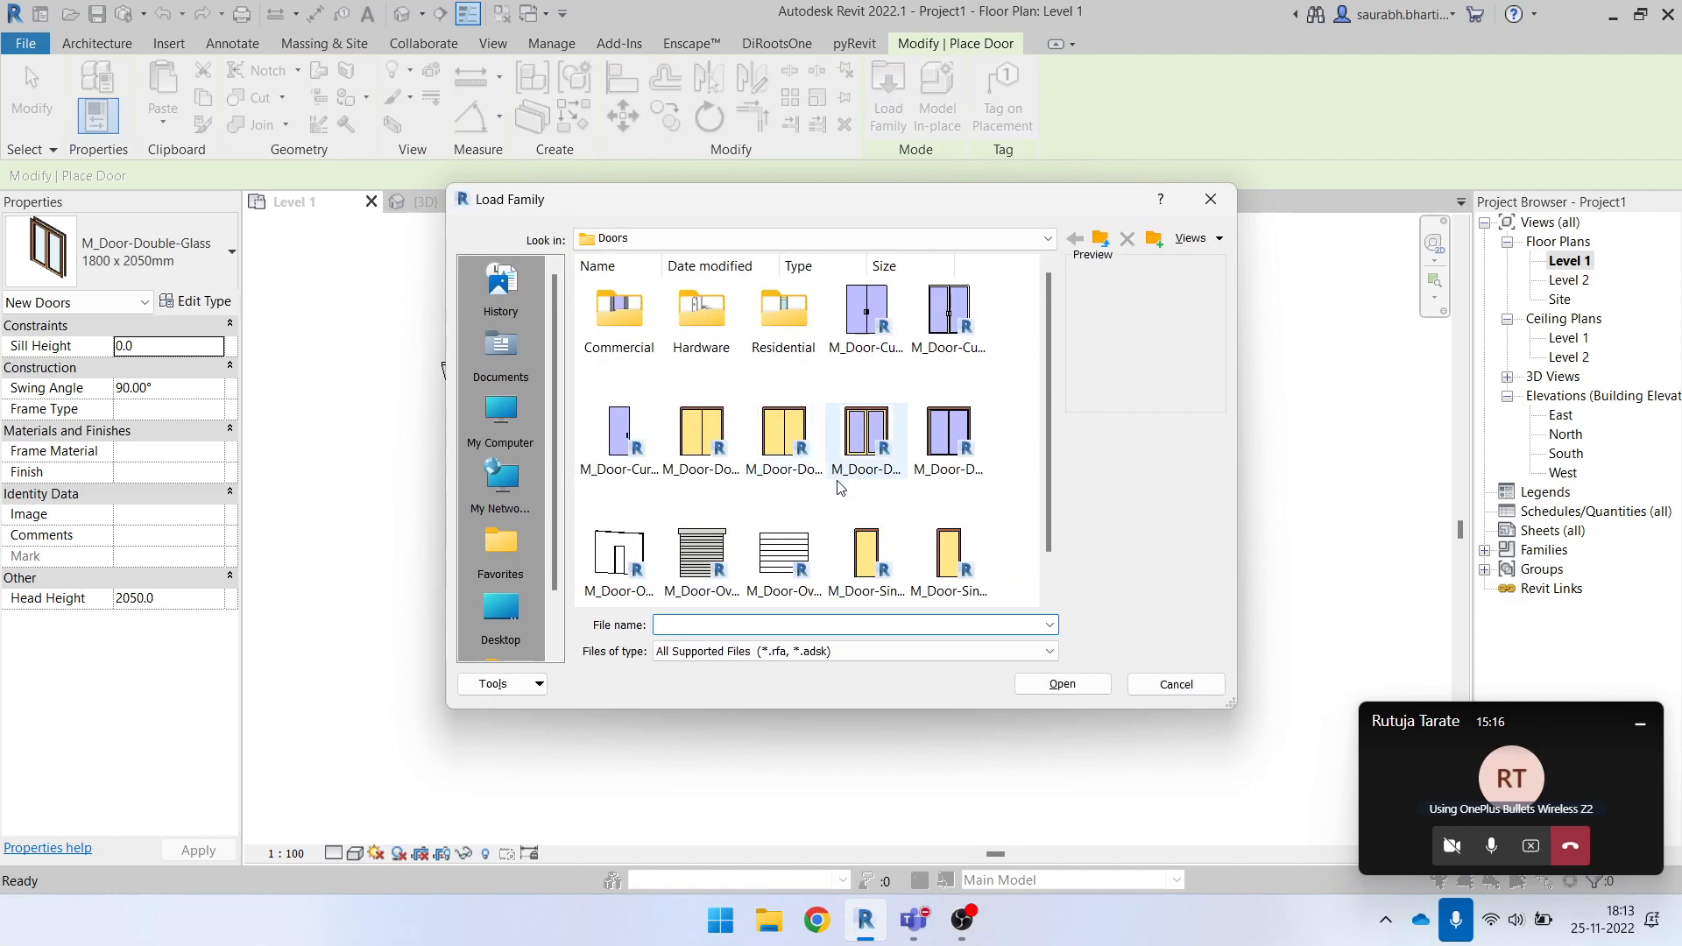
pyautogui.click(874, 240)
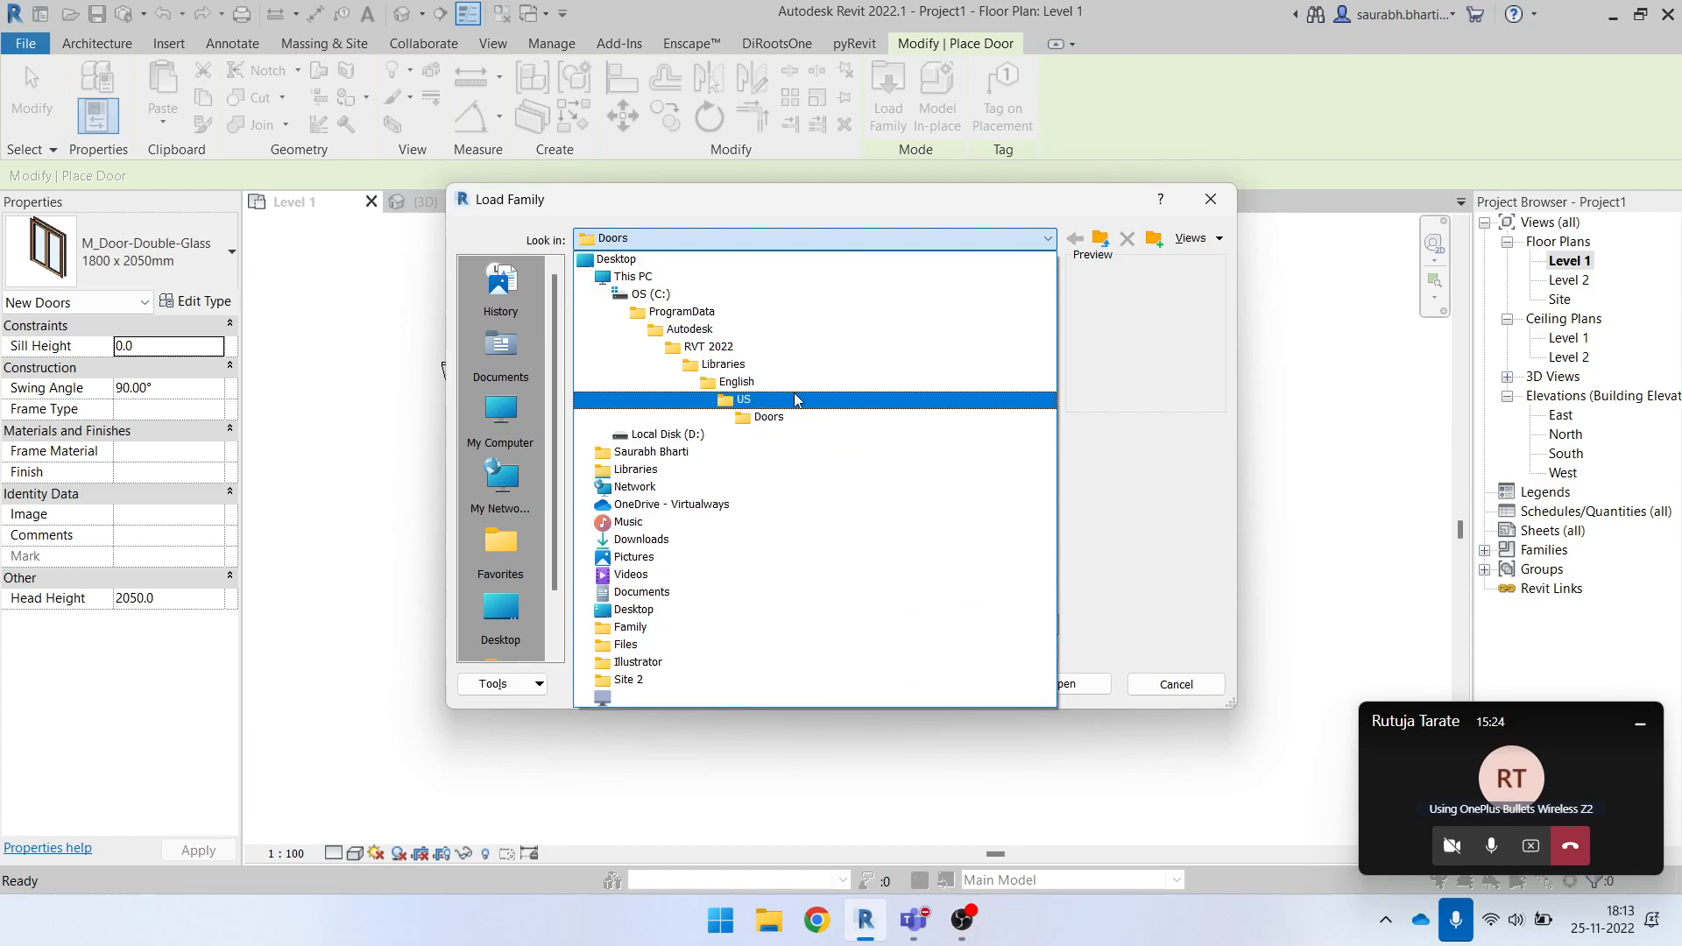
pyautogui.click(1211, 200)
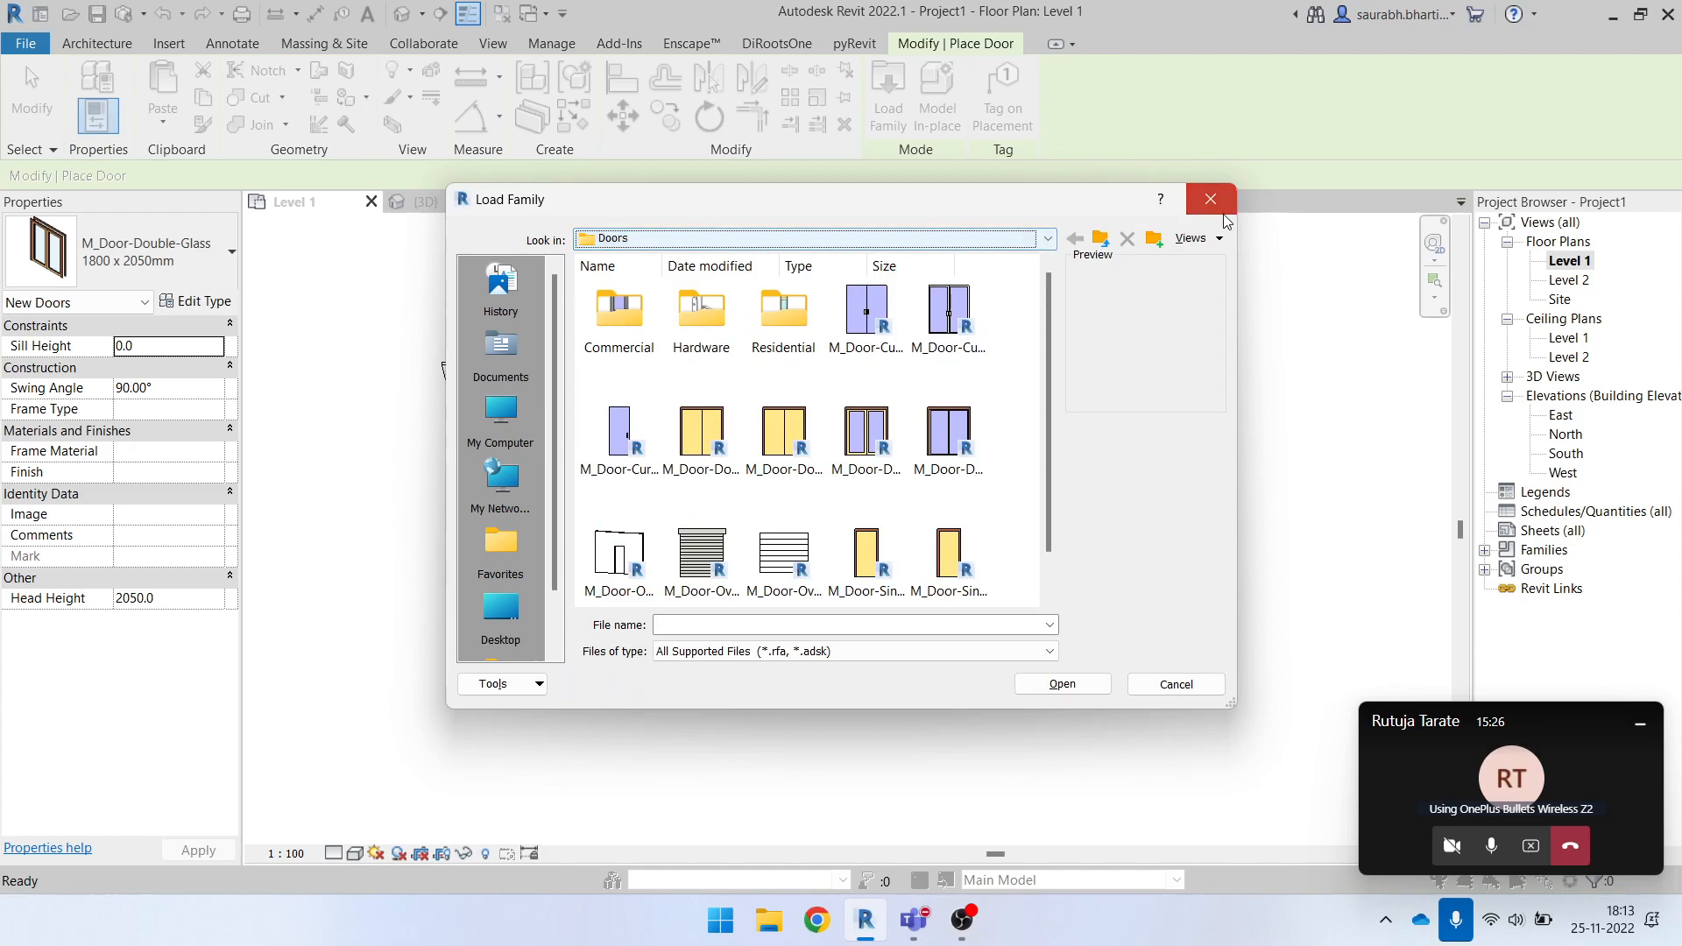
pyautogui.click(1211, 200)
pyautogui.rightClick(1147, 340)
pyautogui.click(1211, 354)
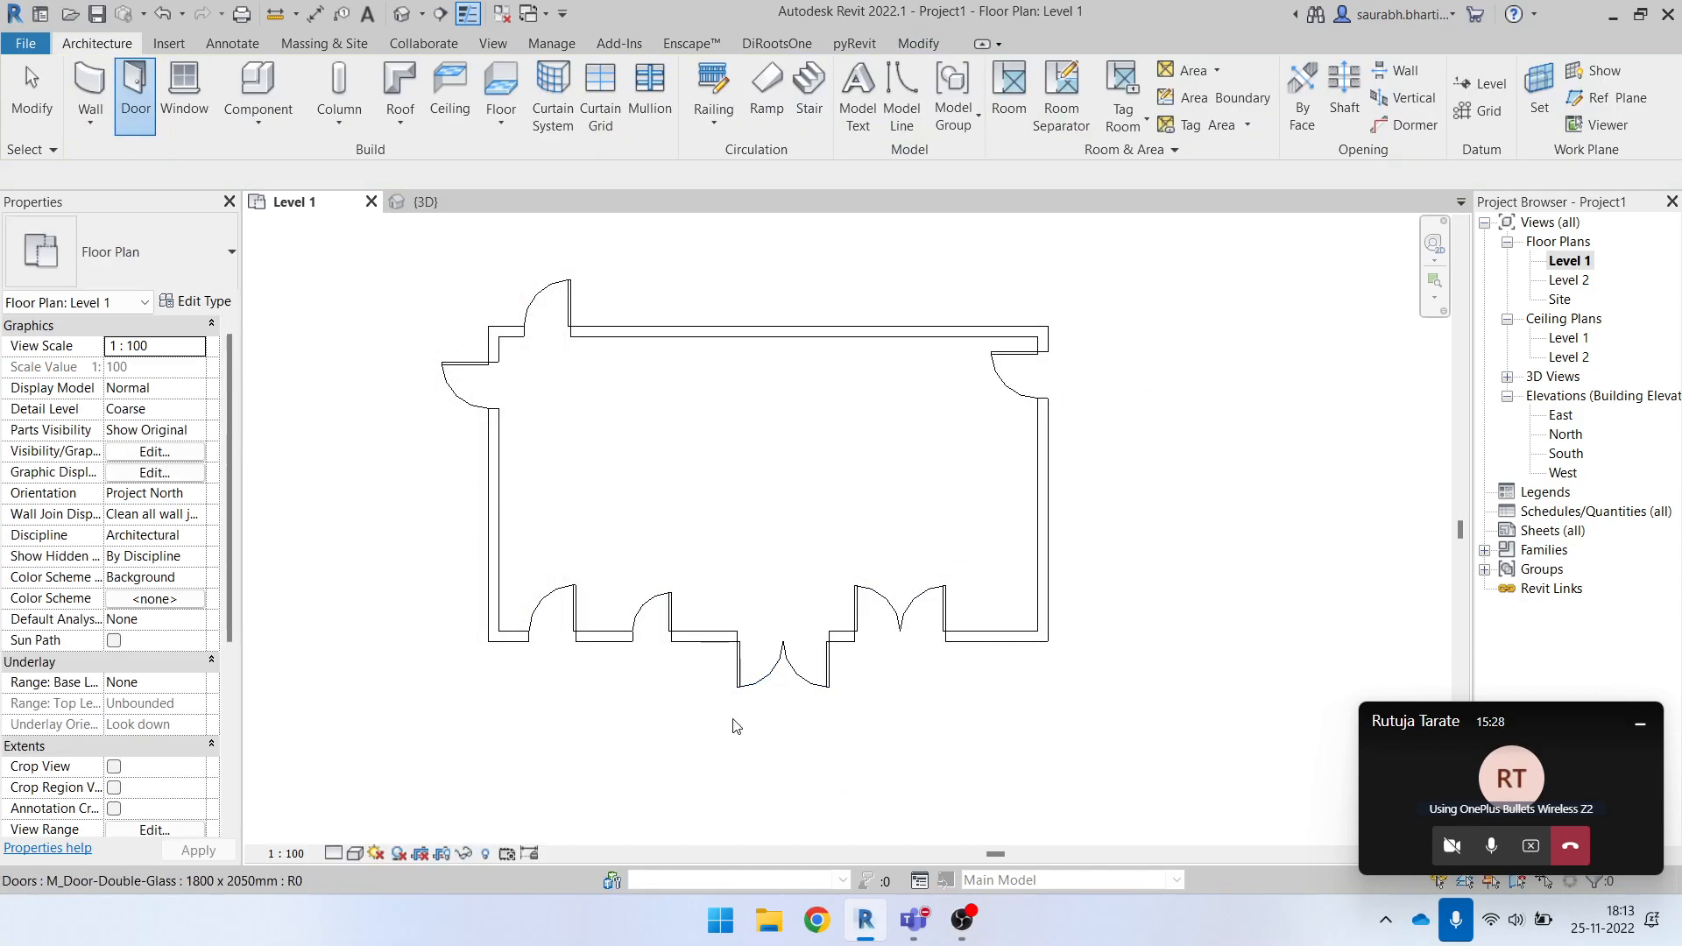
# View the type properties of the M_Single-Flush 0762 x 2032mm door in the lower wall, and deselect it.
pyautogui.click(650, 613)
pyautogui.click(204, 302)
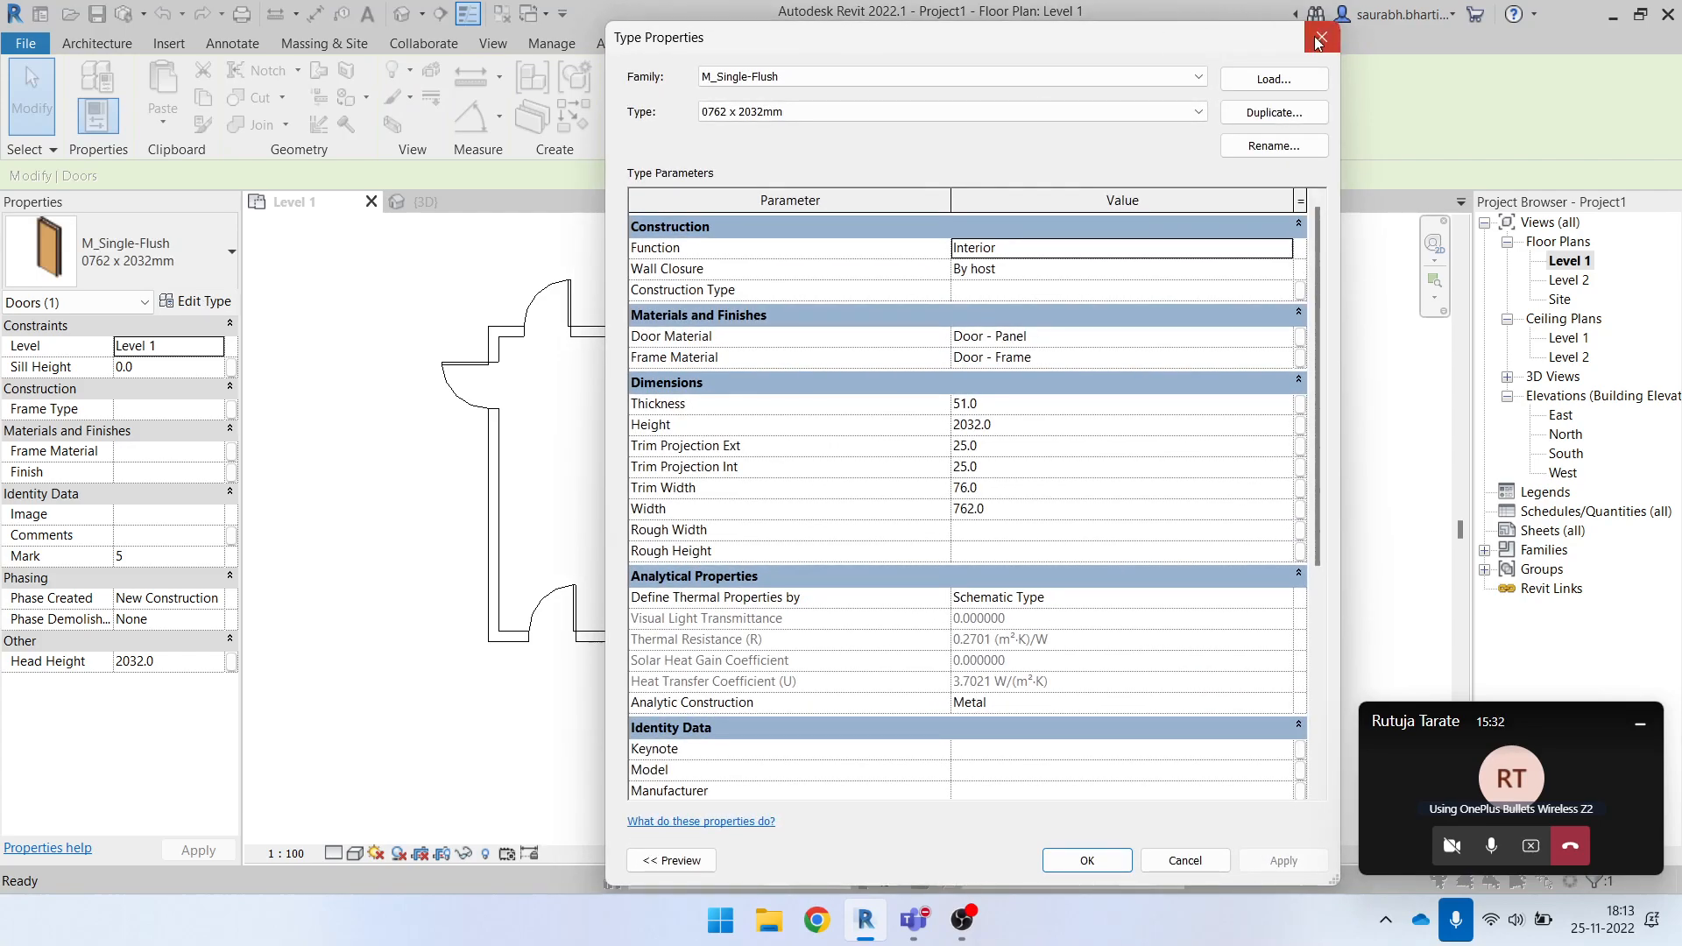
pyautogui.click(1320, 40)
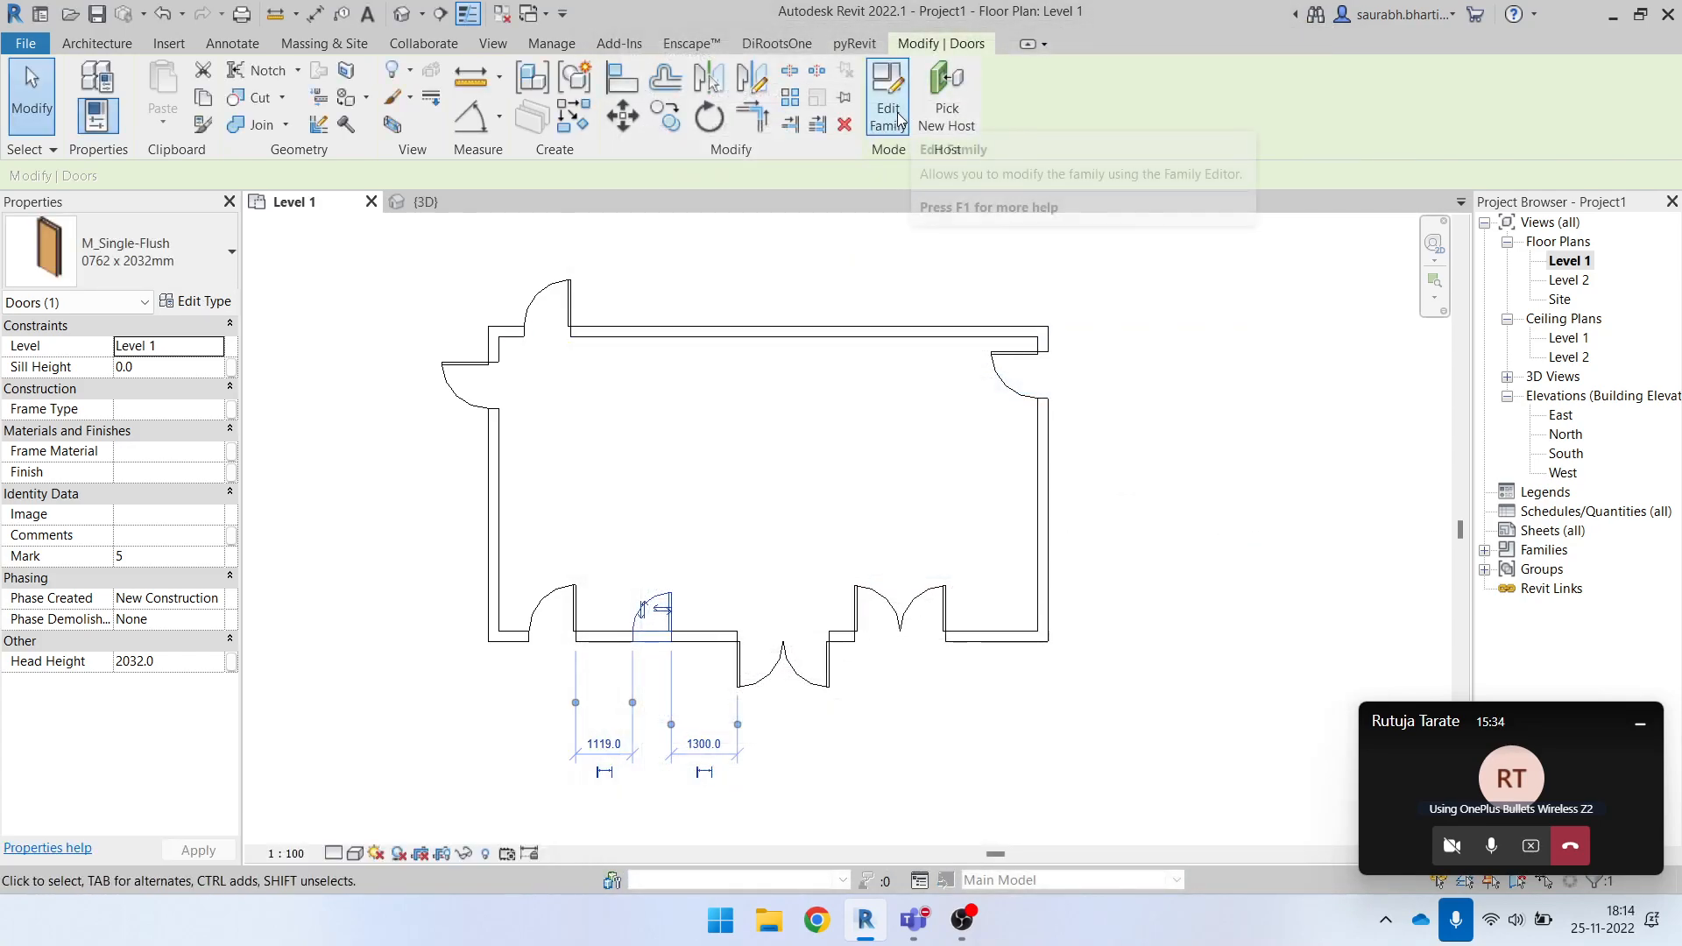
pyautogui.click(796, 476)
# Browse from the Doors folder up to the English library folder in Load Family to examine its subfolders, and close the dialog.
pyautogui.click(140, 84)
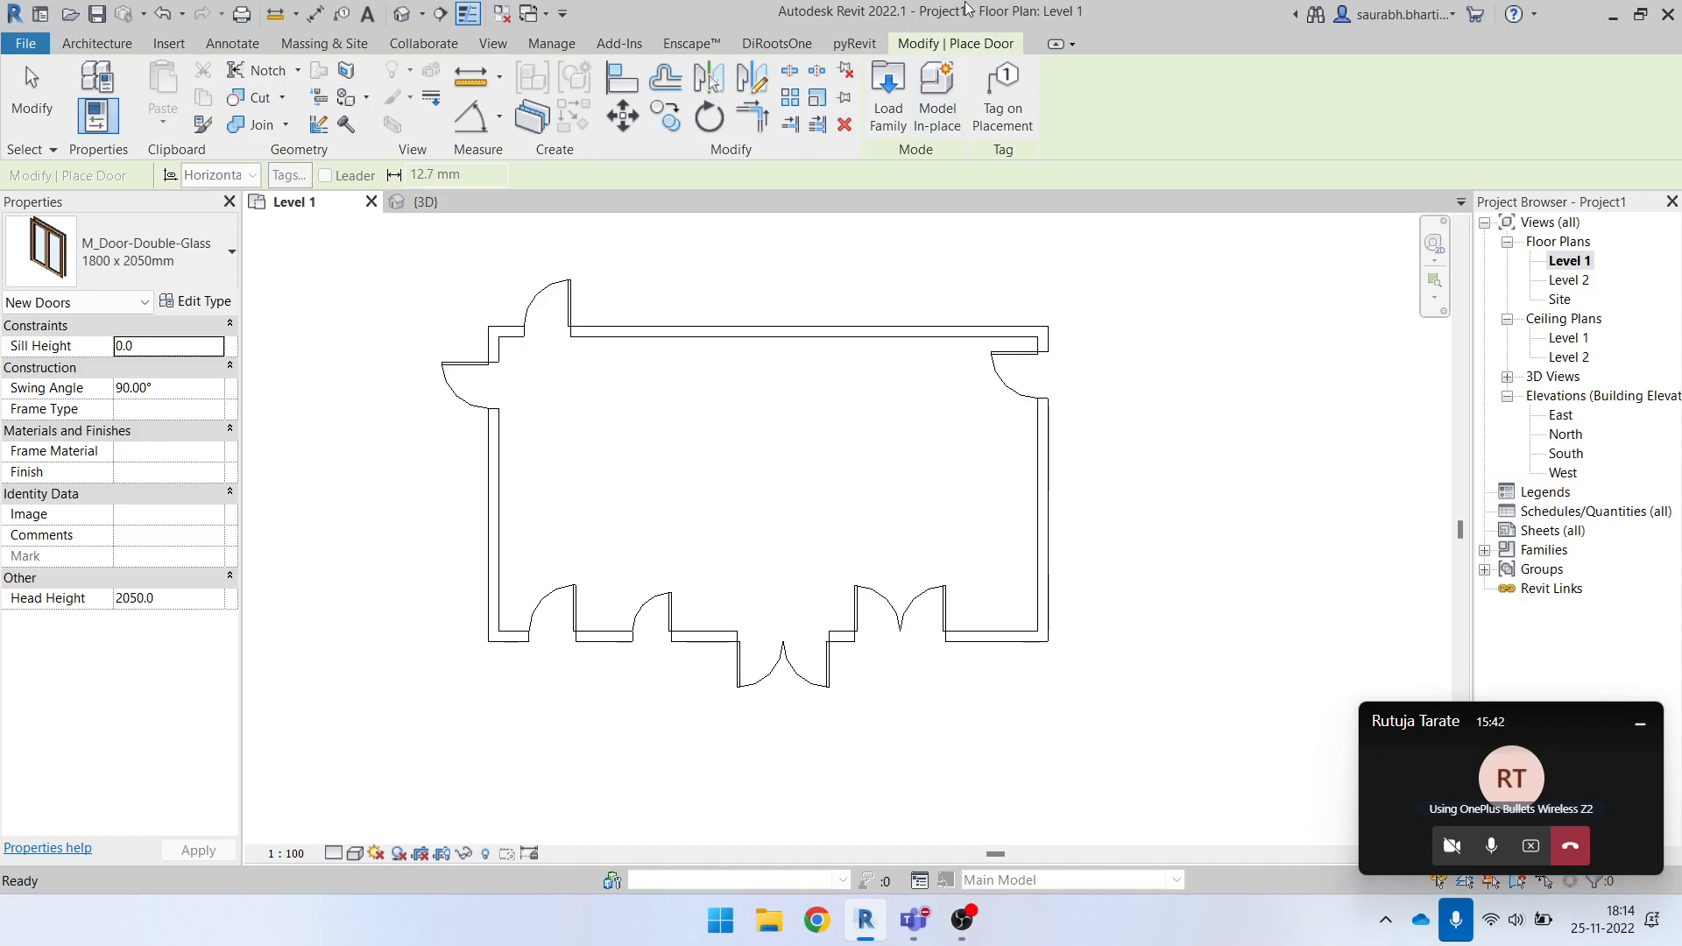
pyautogui.click(889, 109)
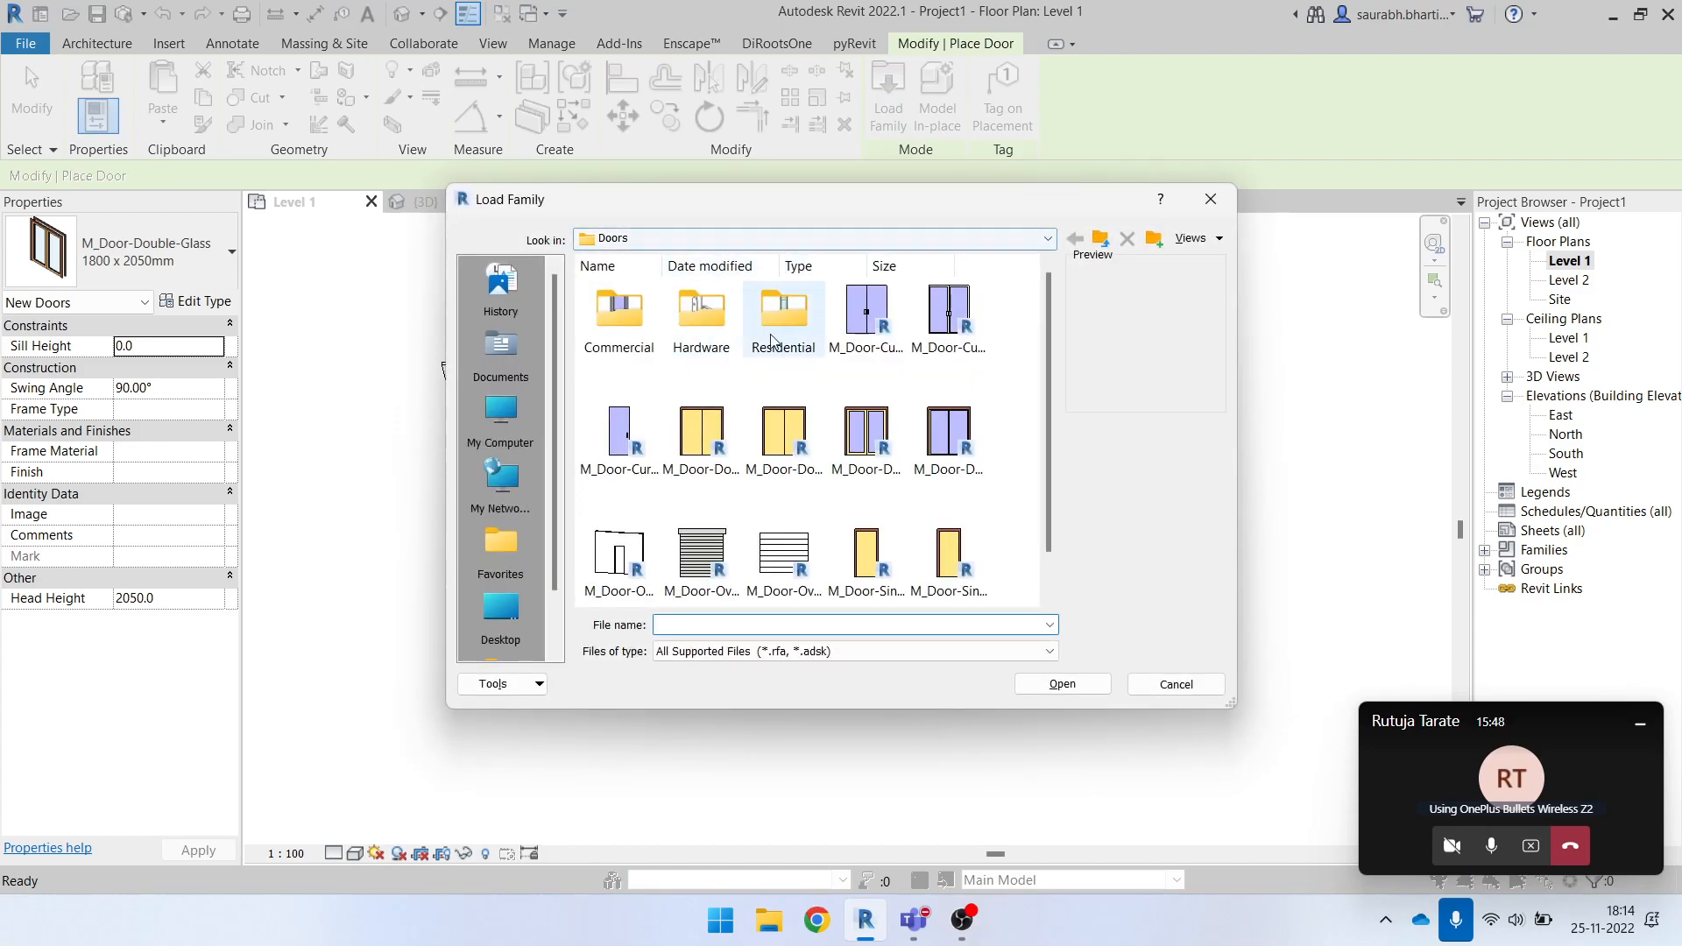
pyautogui.click(898, 242)
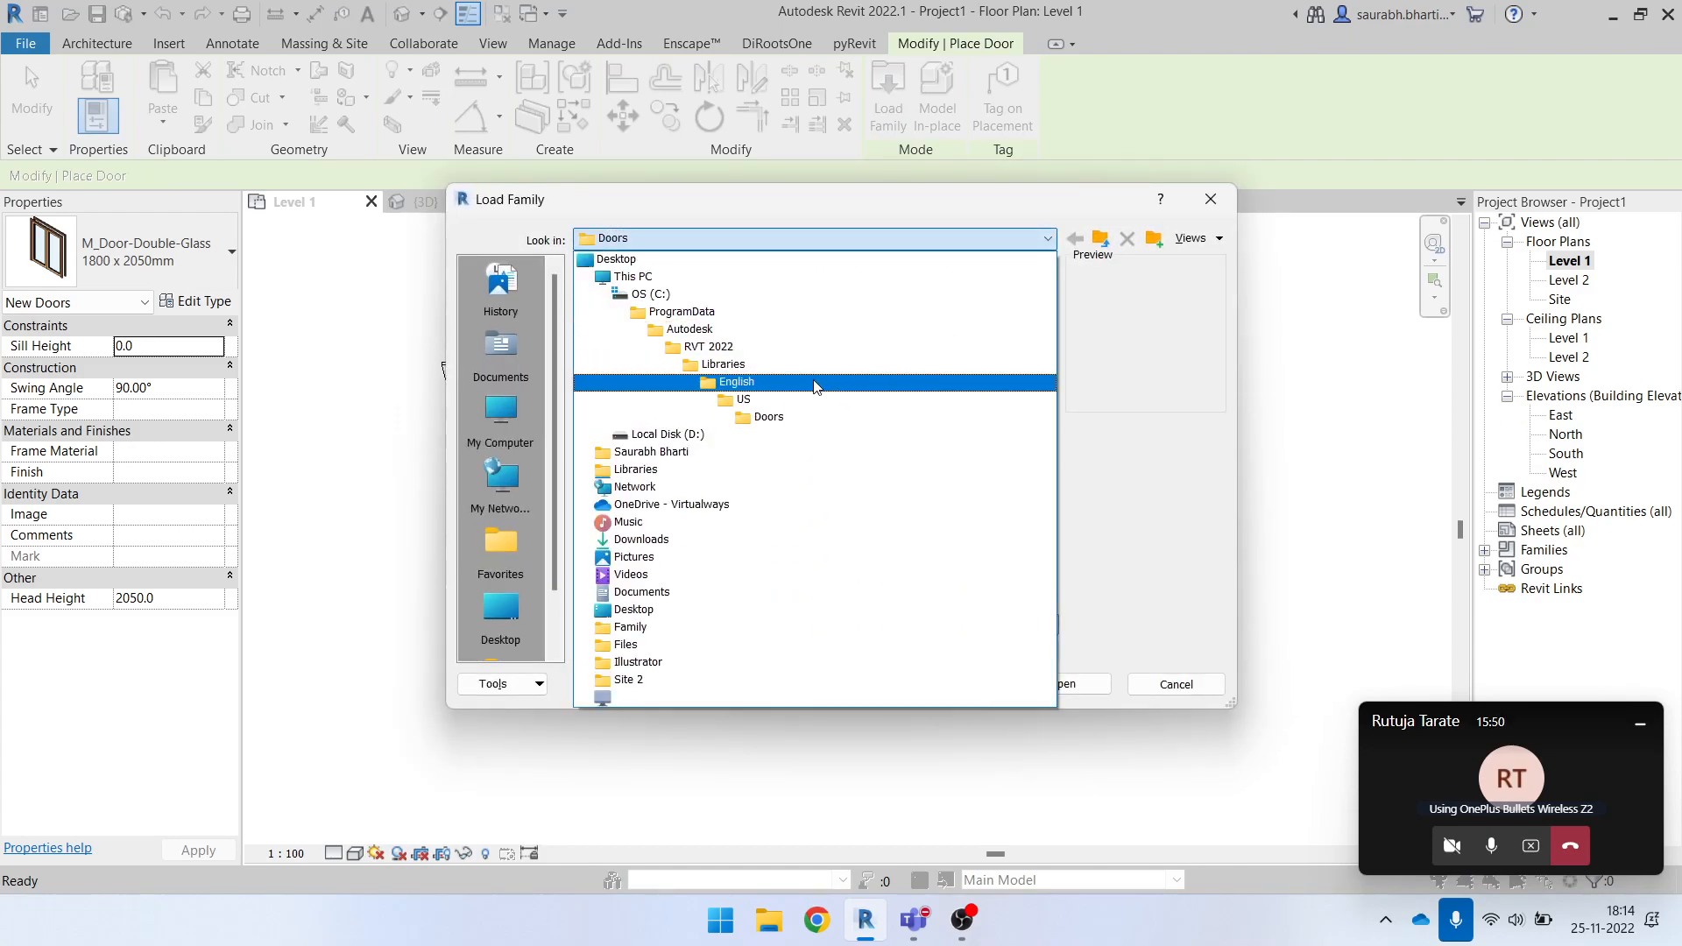
pyautogui.click(736, 383)
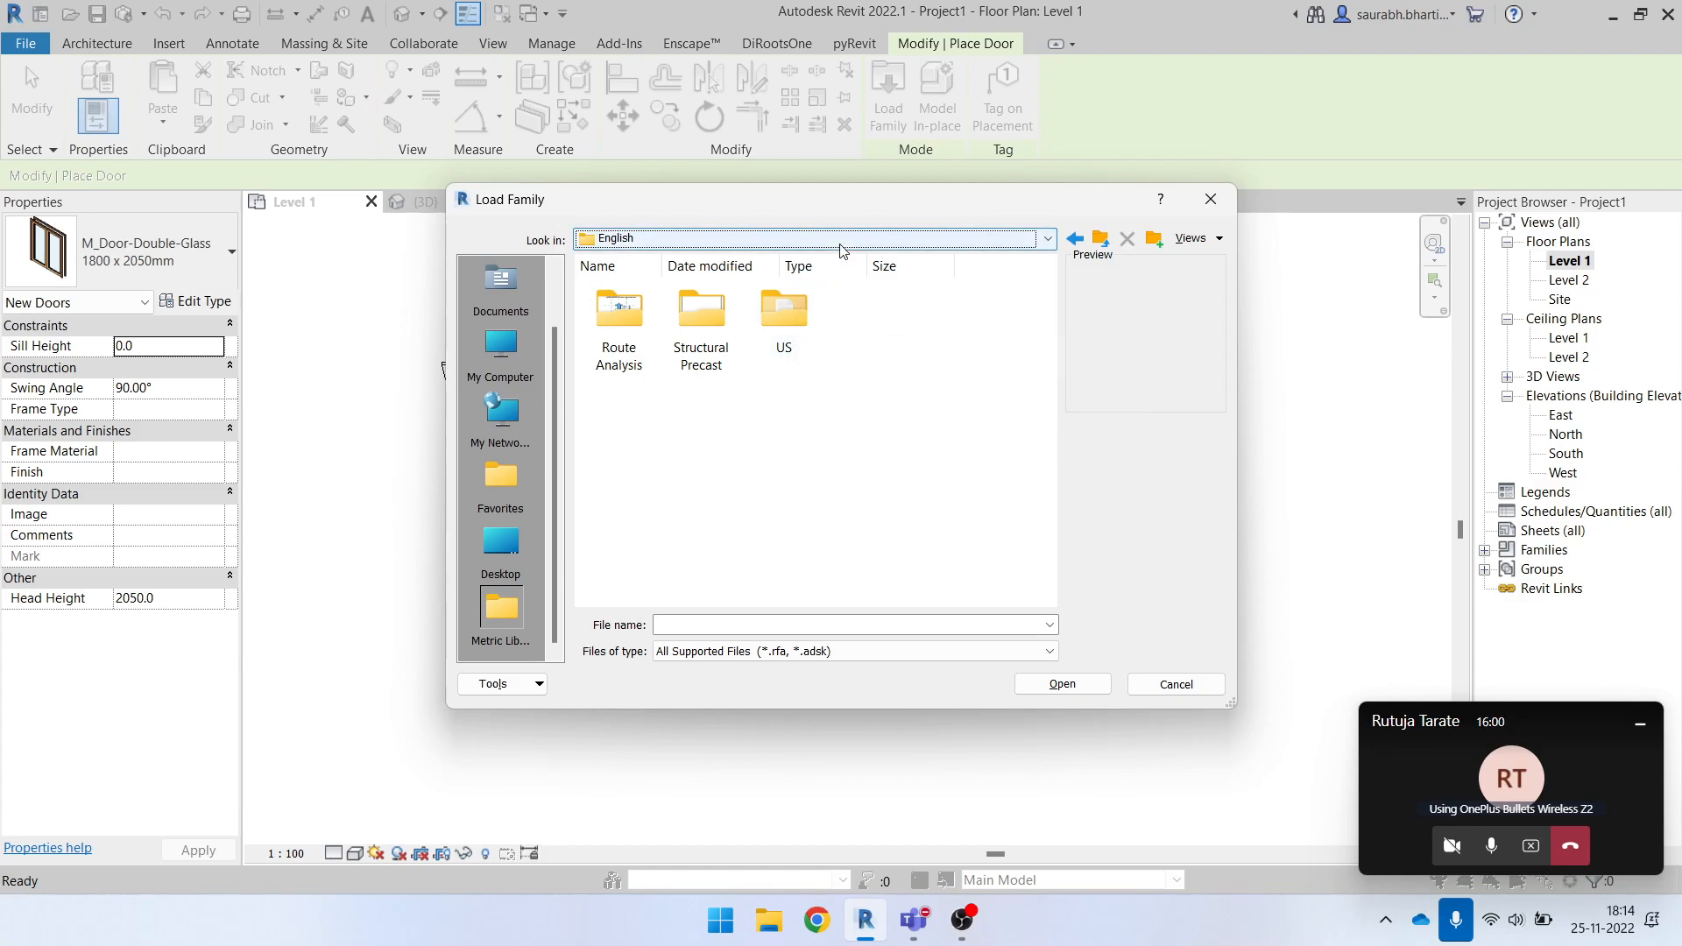
pyautogui.click(876, 239)
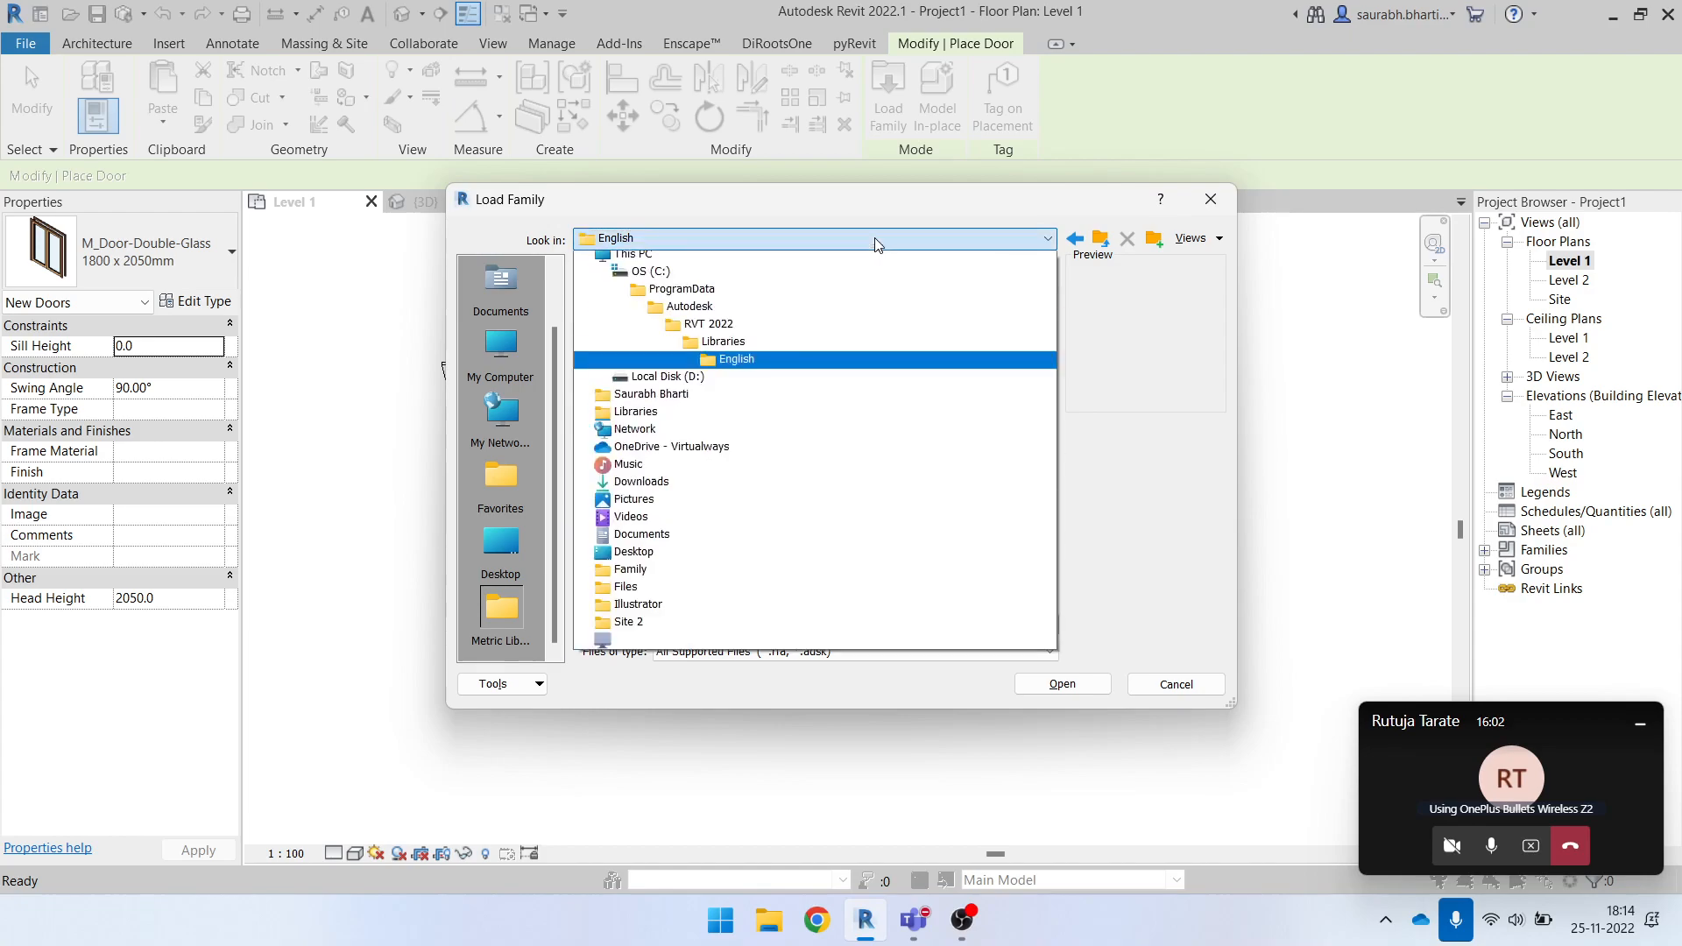
pyautogui.click(877, 239)
pyautogui.click(1210, 199)
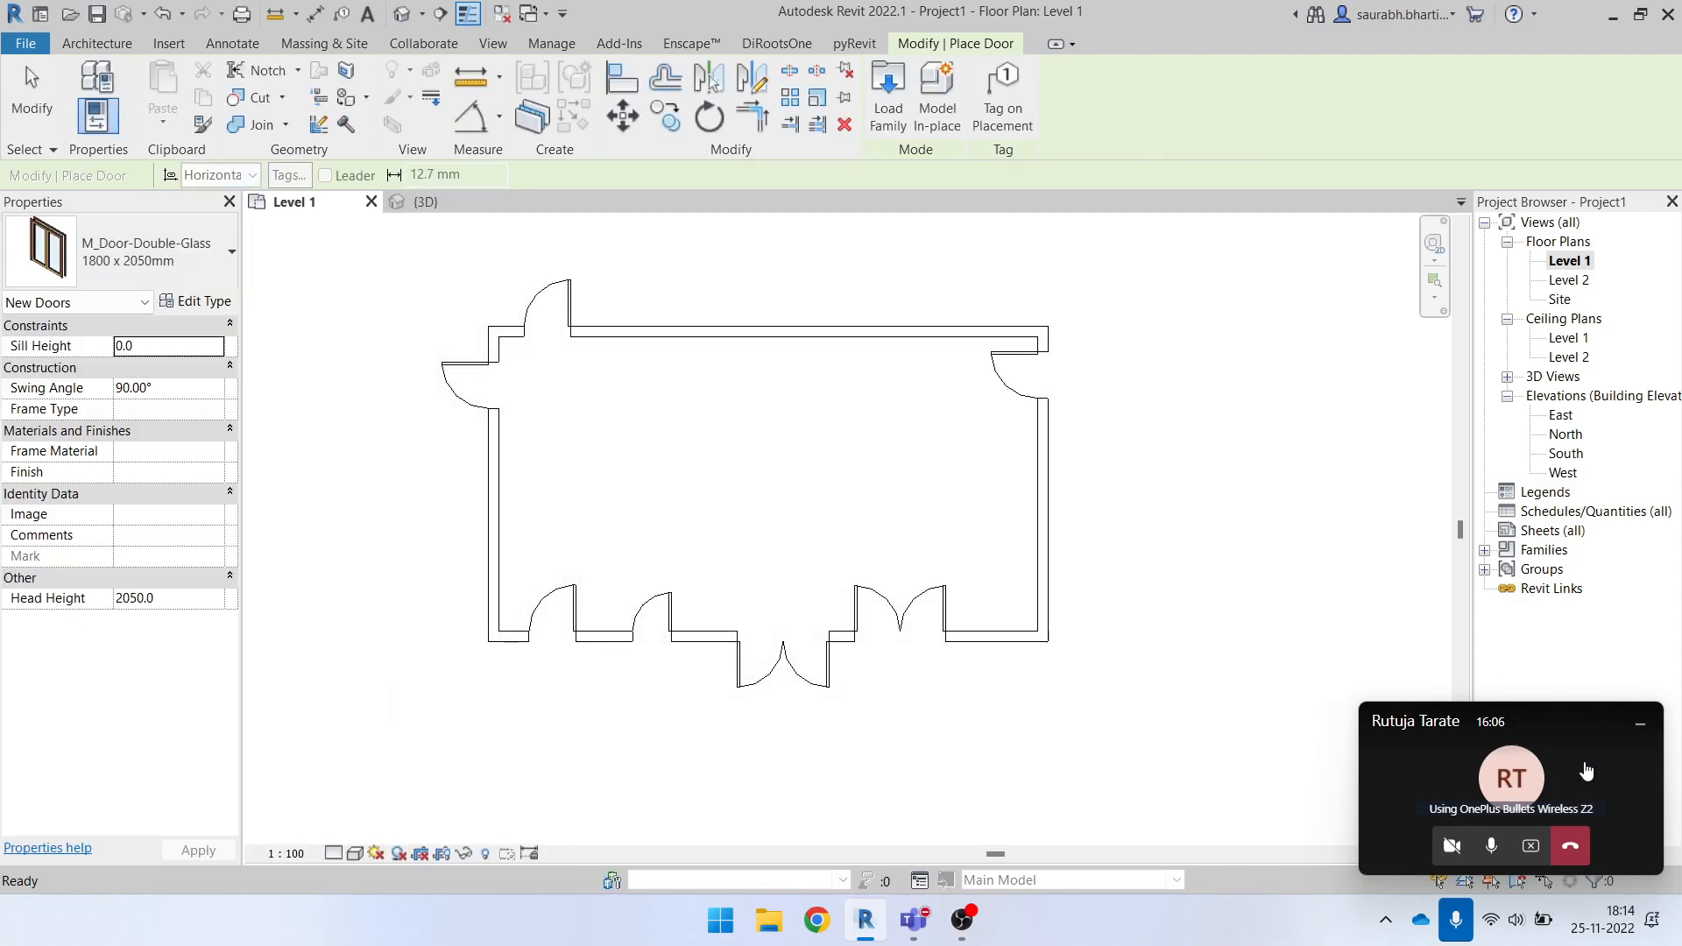
# Switch to the Microsoft Teams meeting window and request control of the participant's shared screen.
pyautogui.click(914, 925)
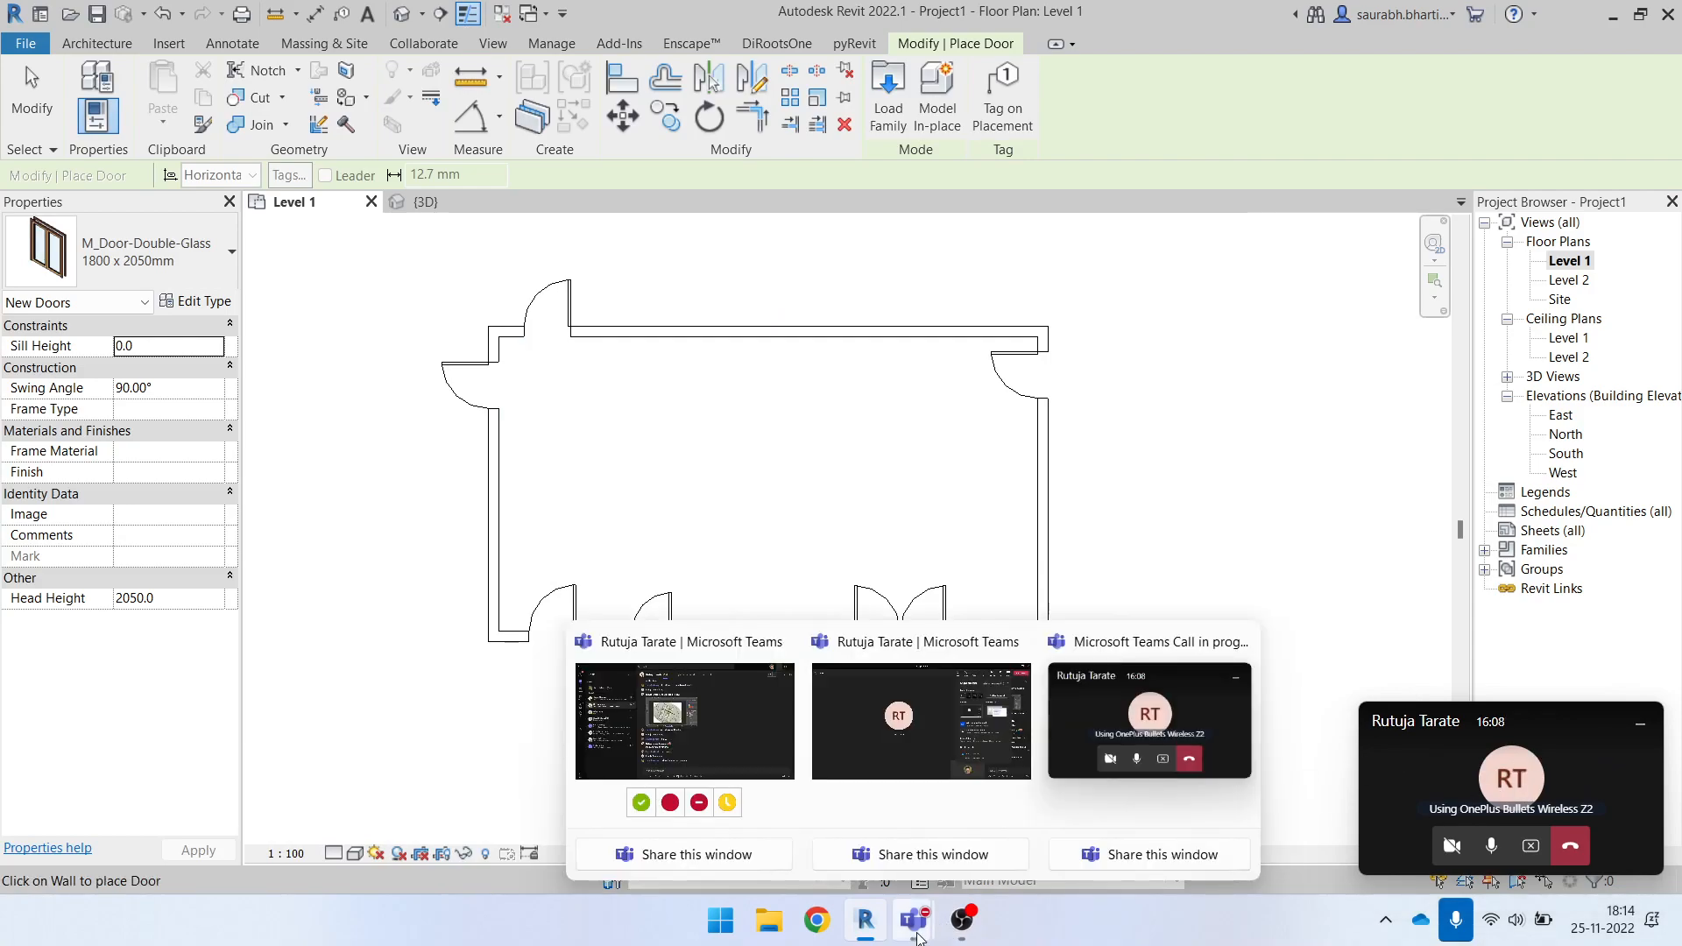
pyautogui.click(926, 792)
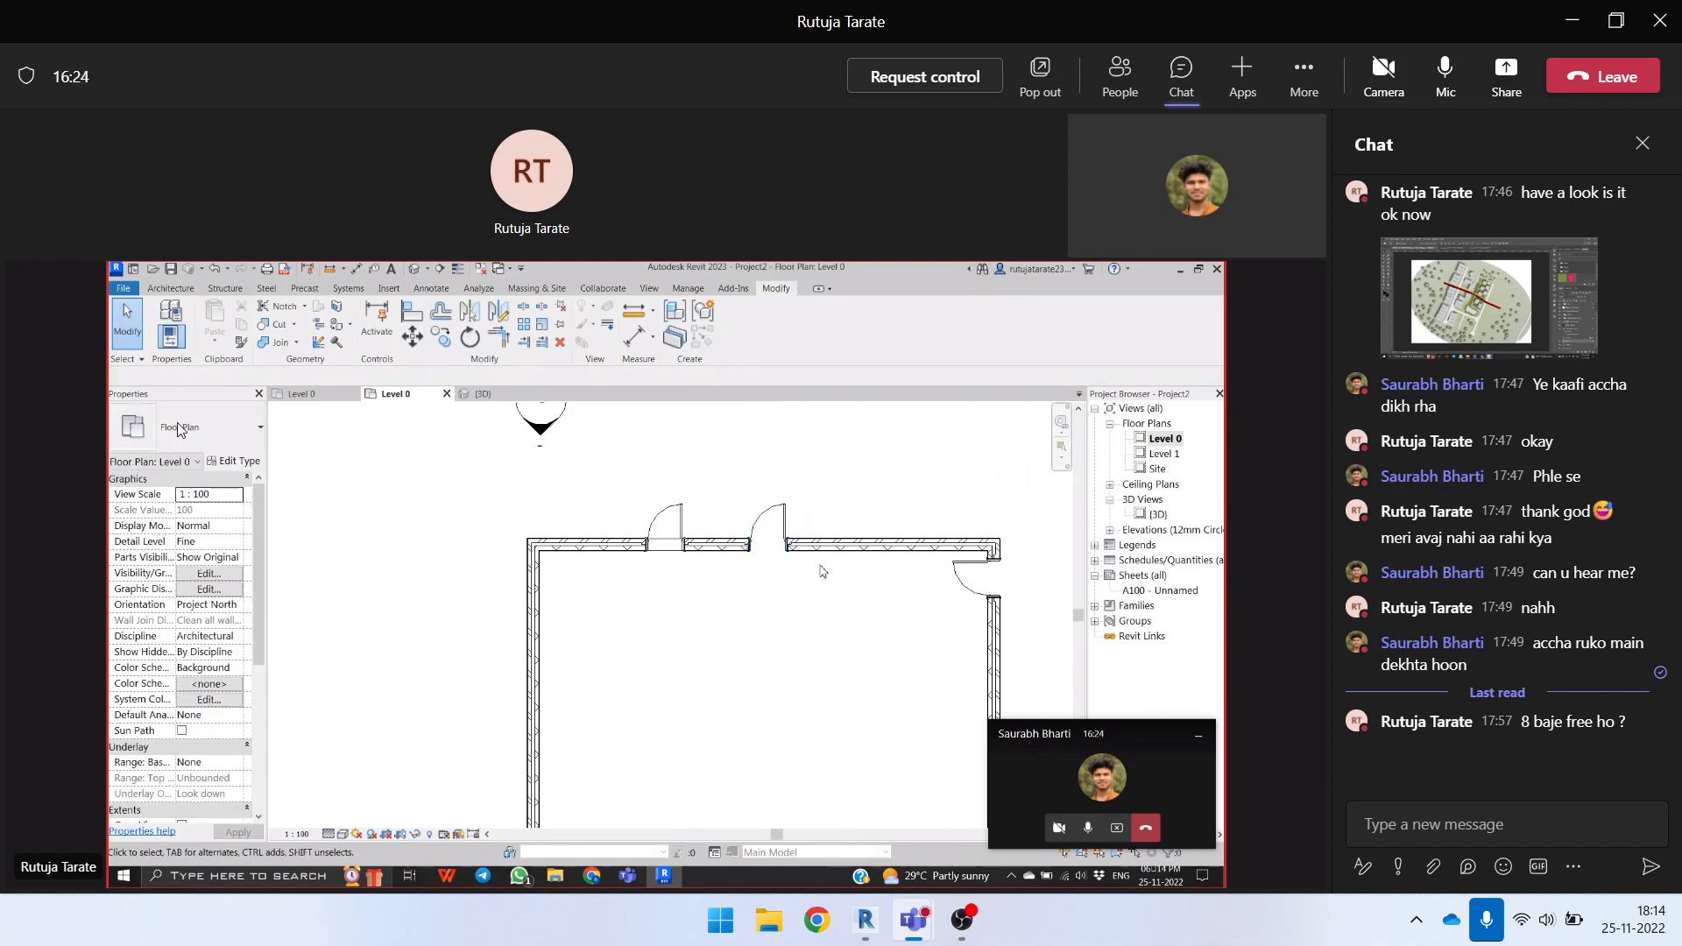
pyautogui.click(924, 77)
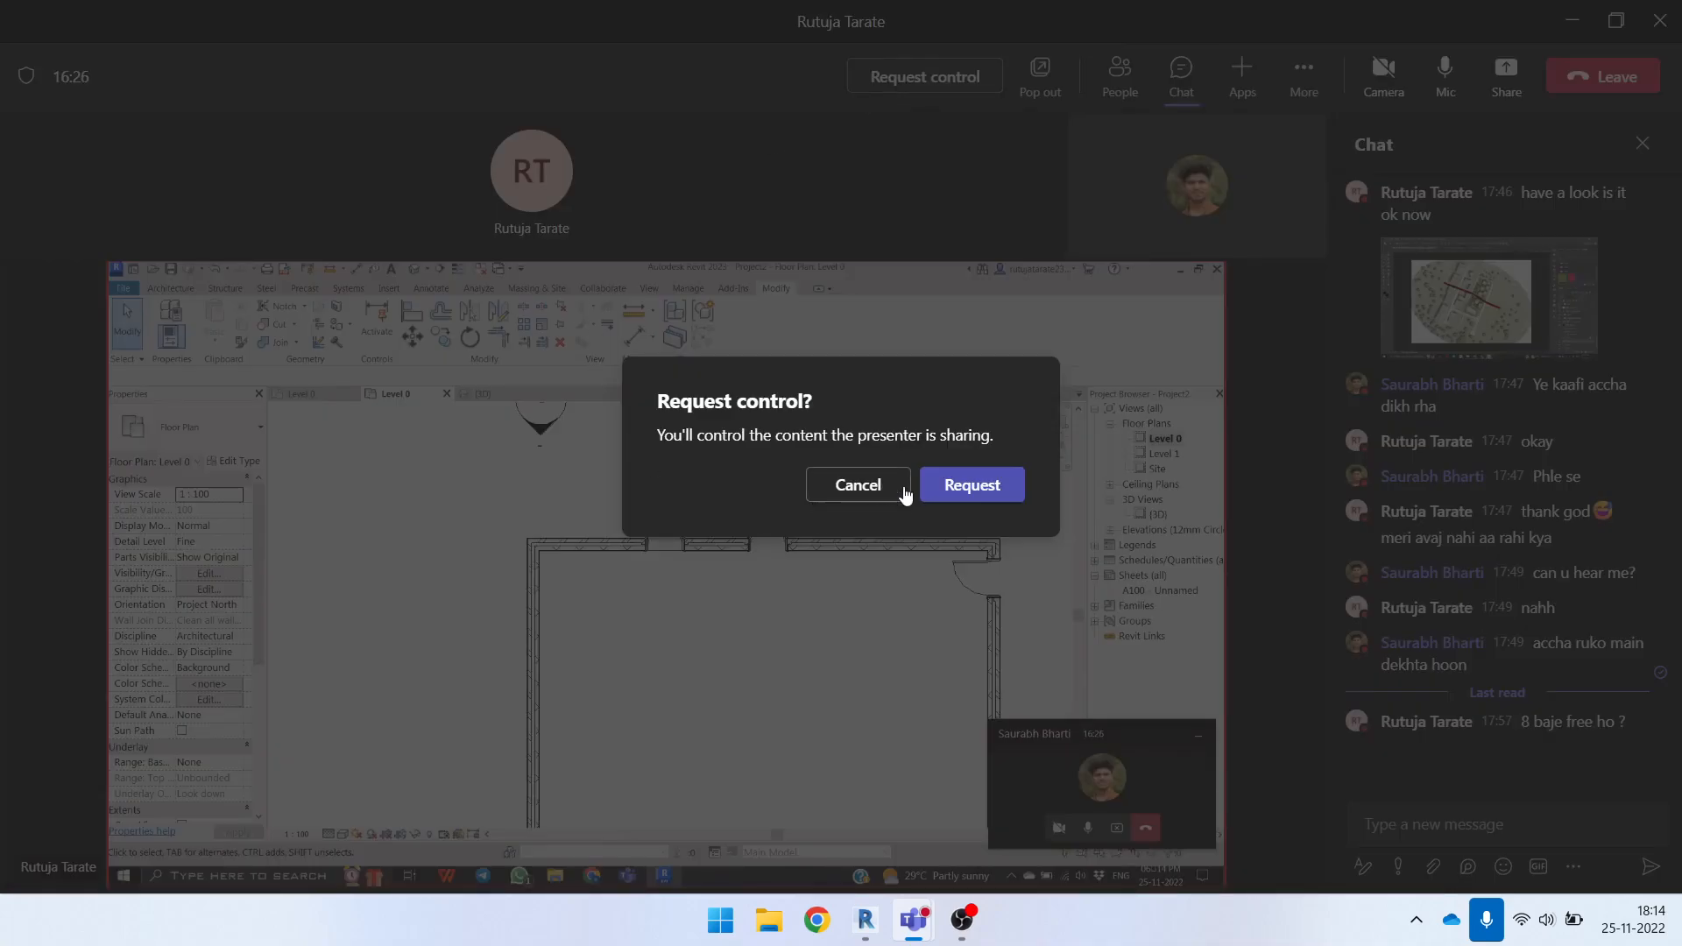
pyautogui.click(1014, 493)
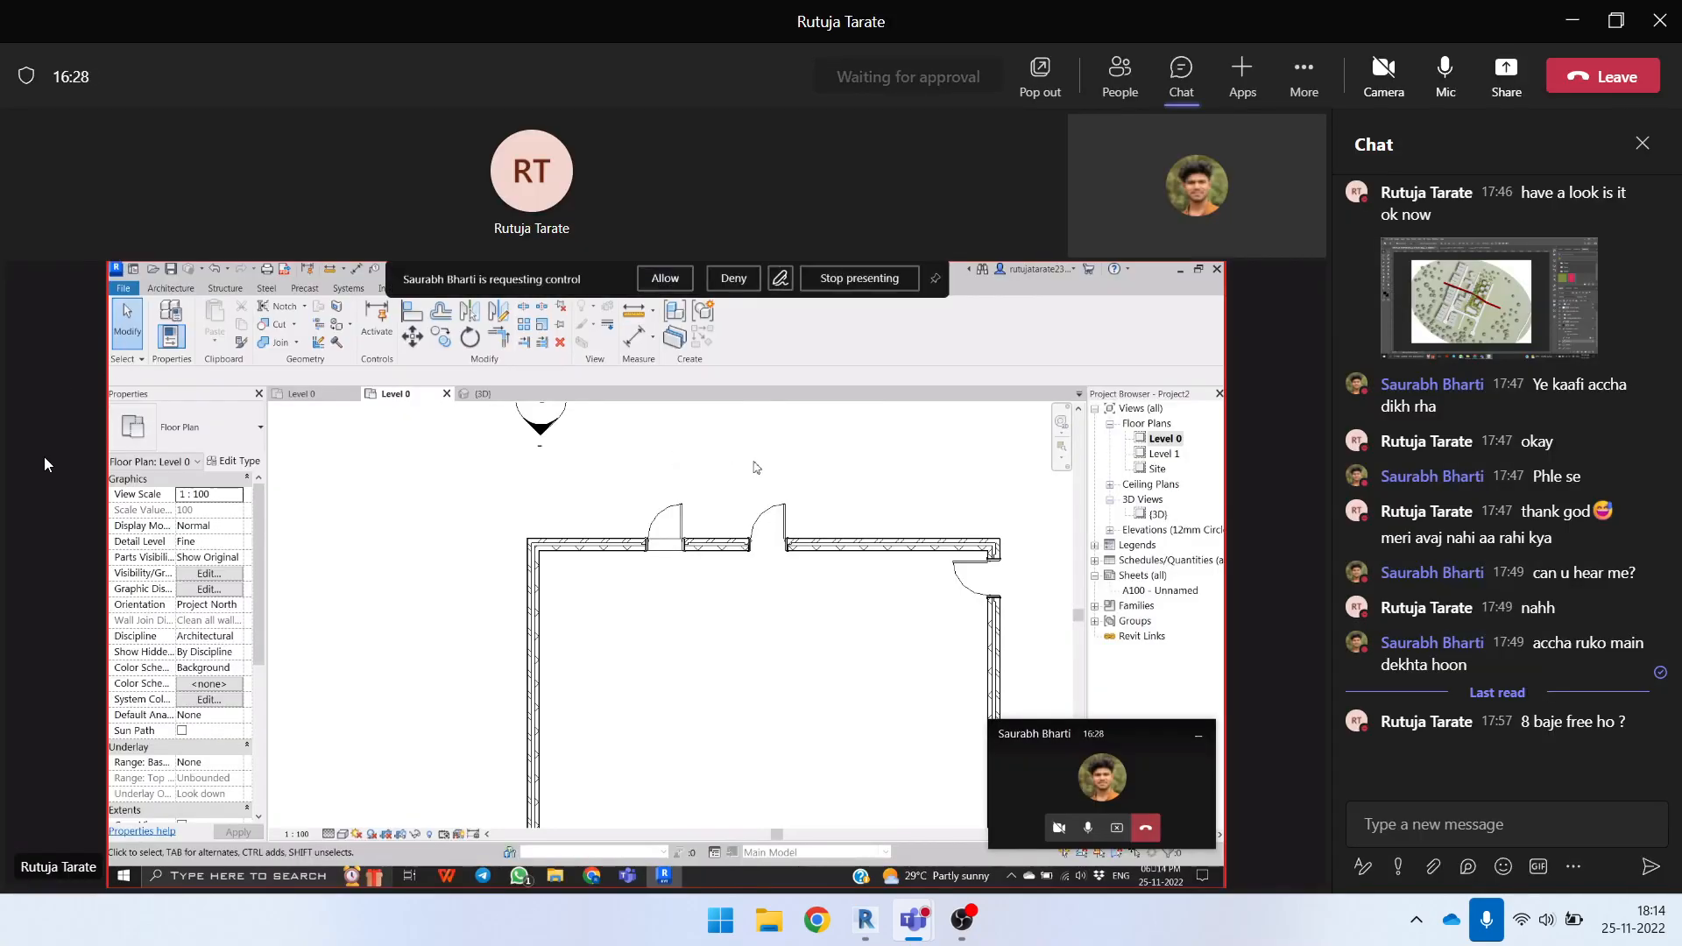
# Start loading a door family in the shared Revit project and inspect the English folder under the RVT 2023 Libraries folder.
pyautogui.click(175, 289)
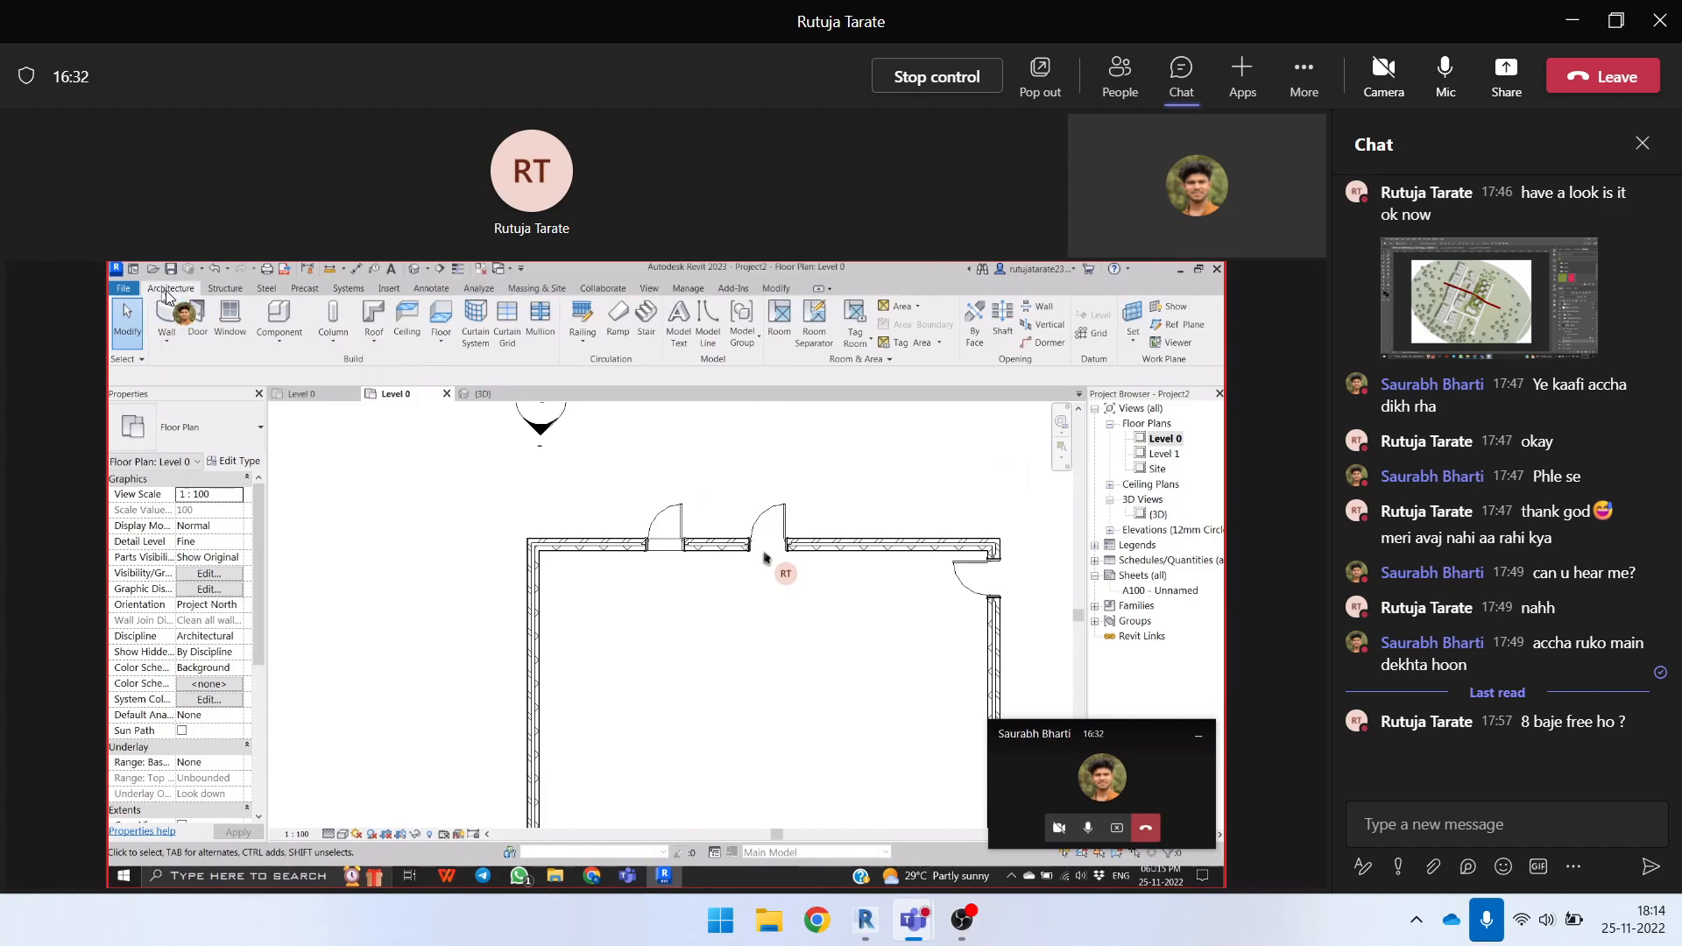
pyautogui.click(198, 321)
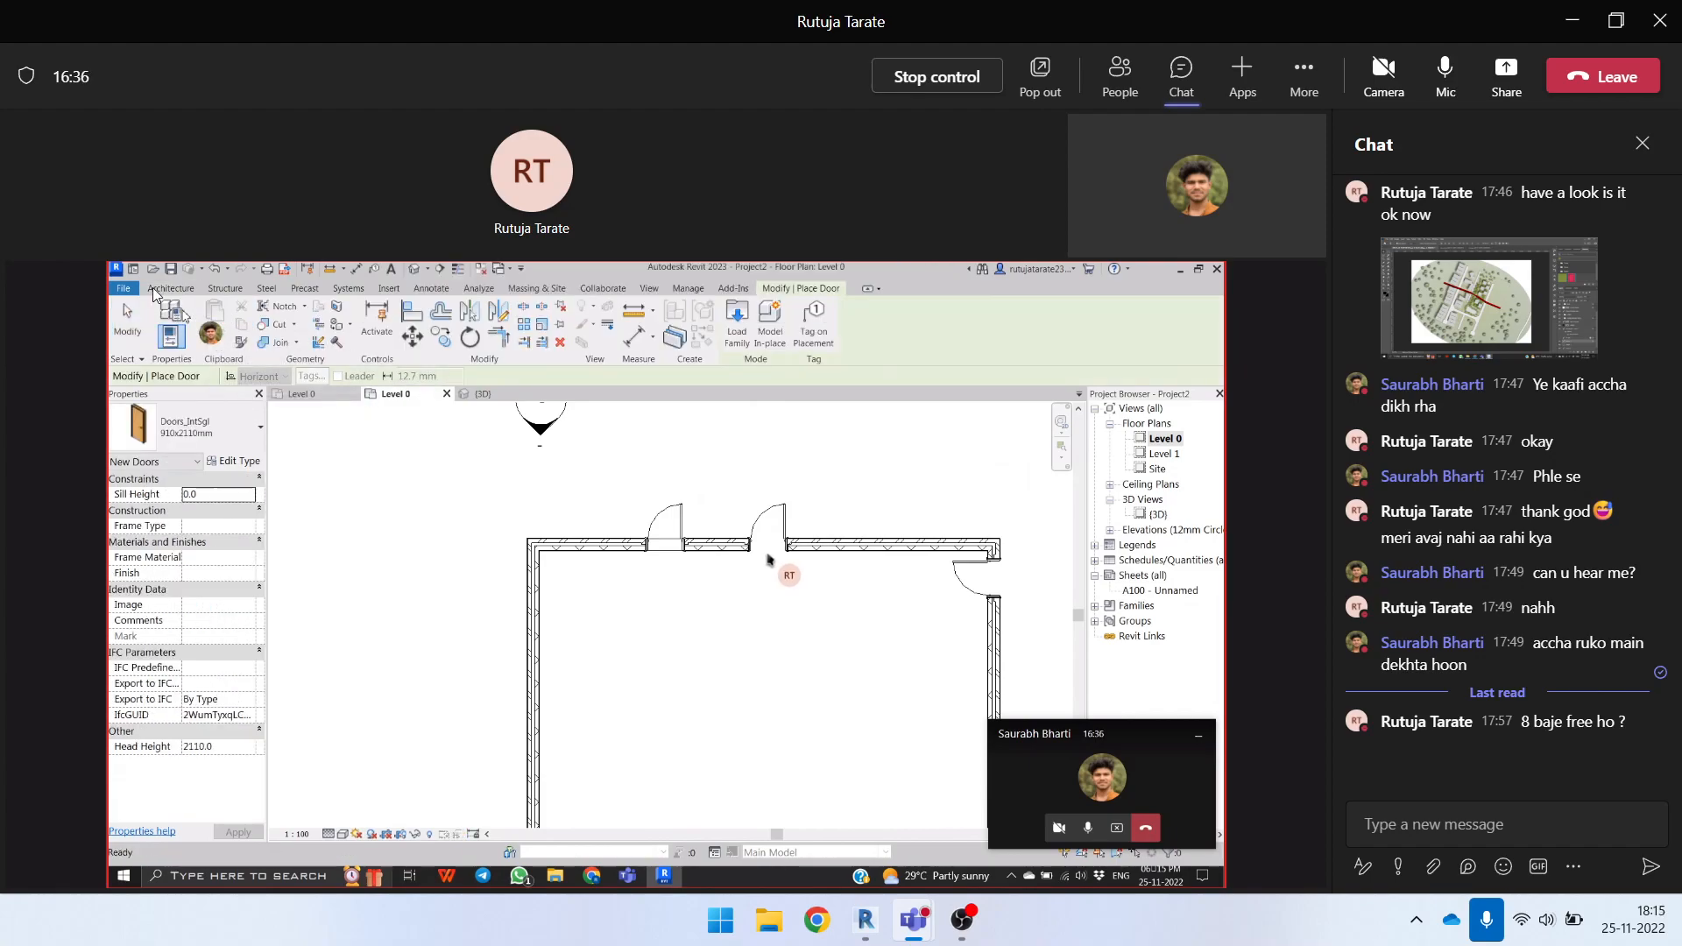
pyautogui.click(741, 325)
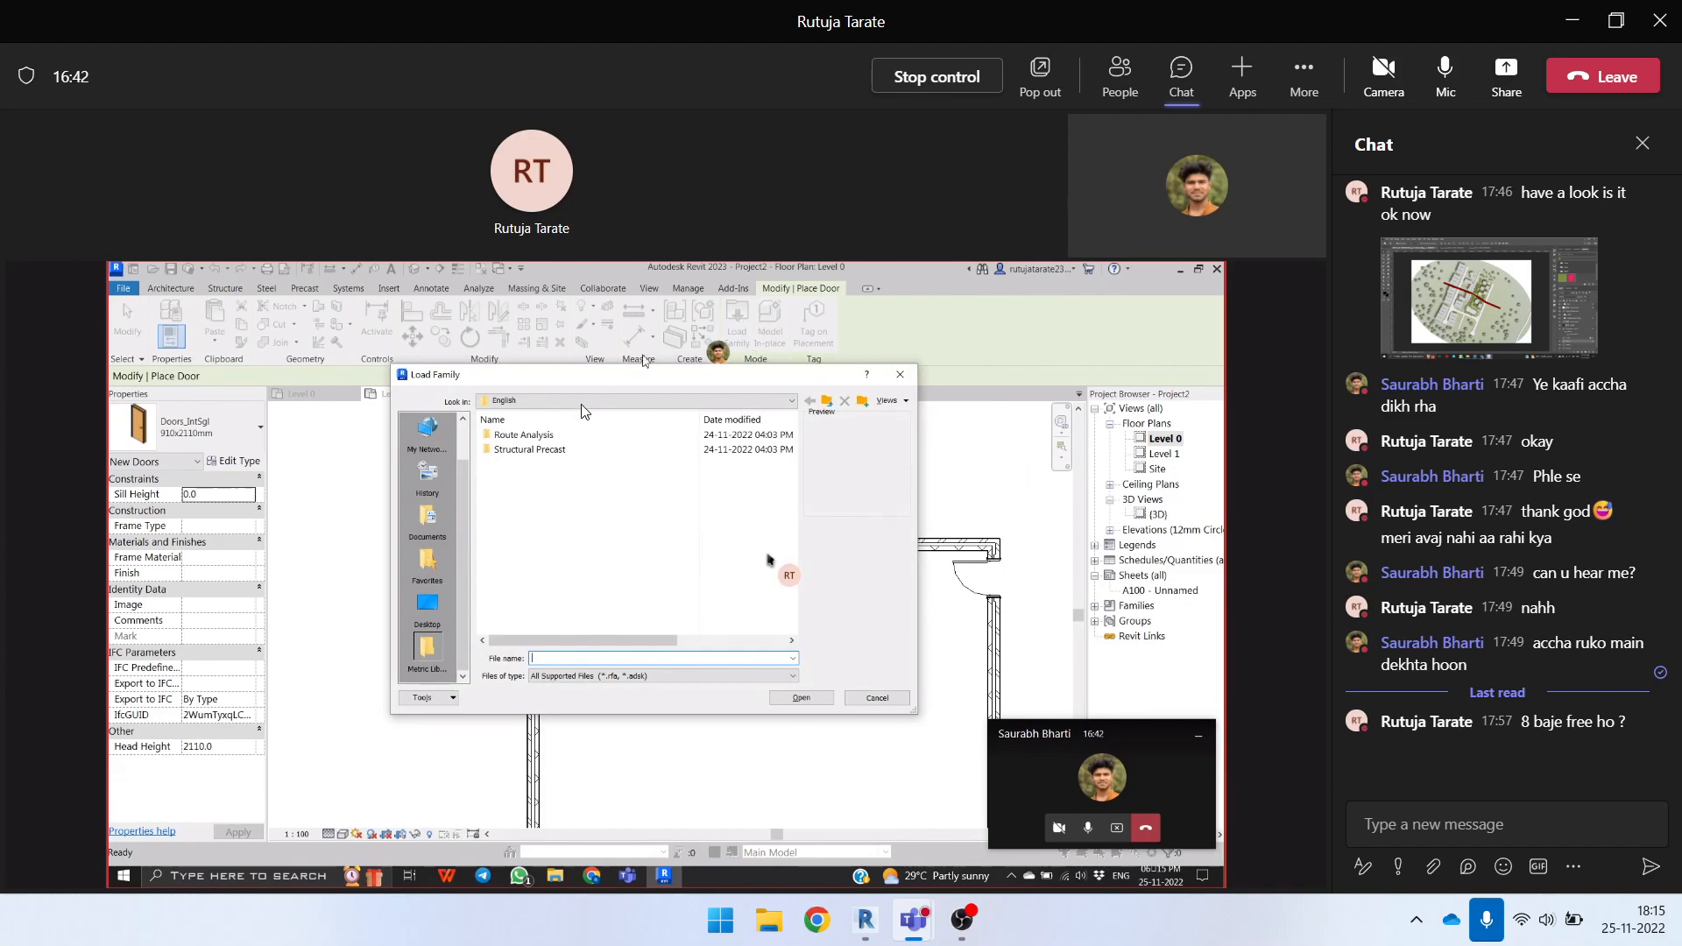
pyautogui.click(582, 402)
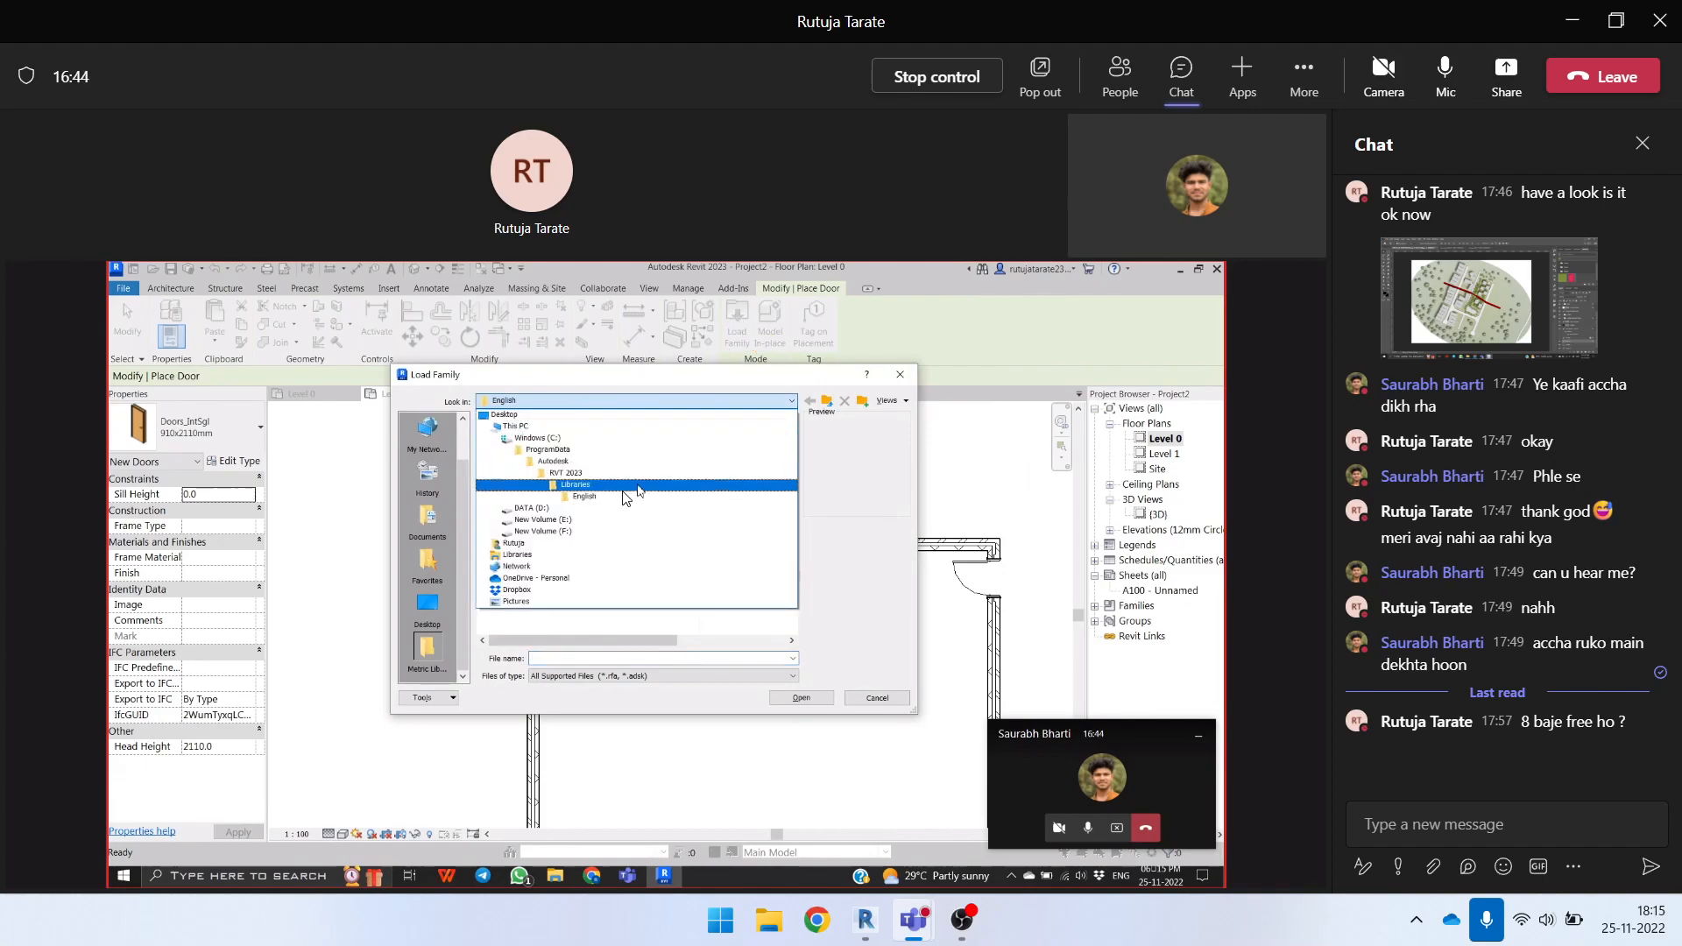
pyautogui.click(624, 487)
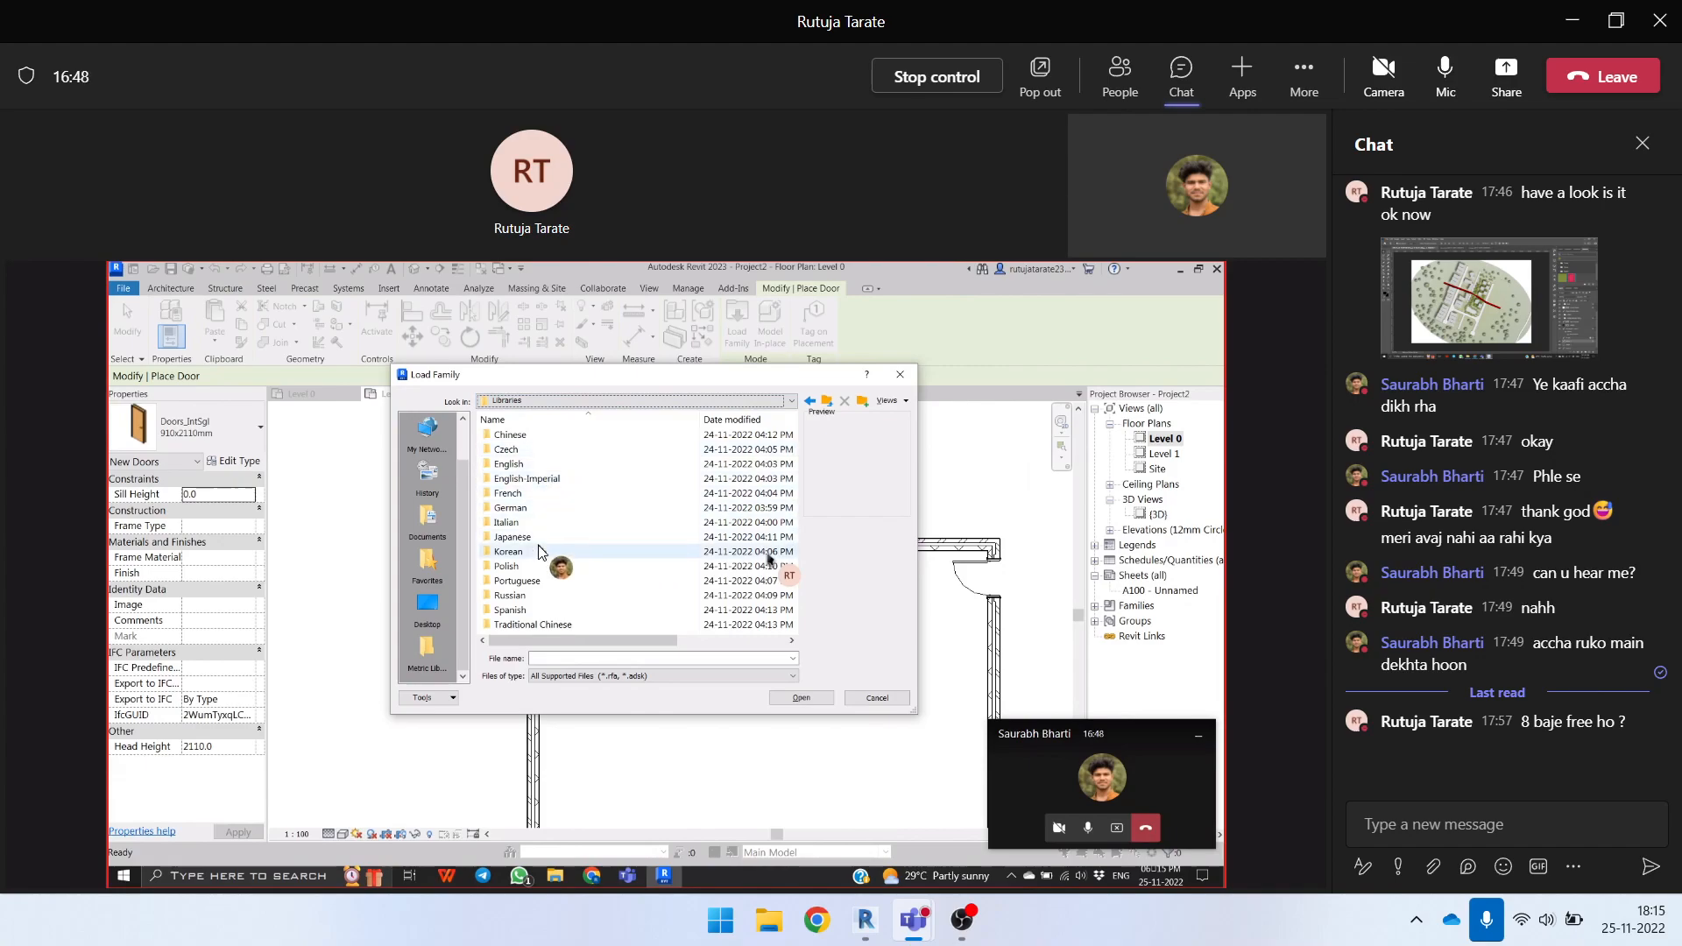
pyautogui.doubleClick(538, 465)
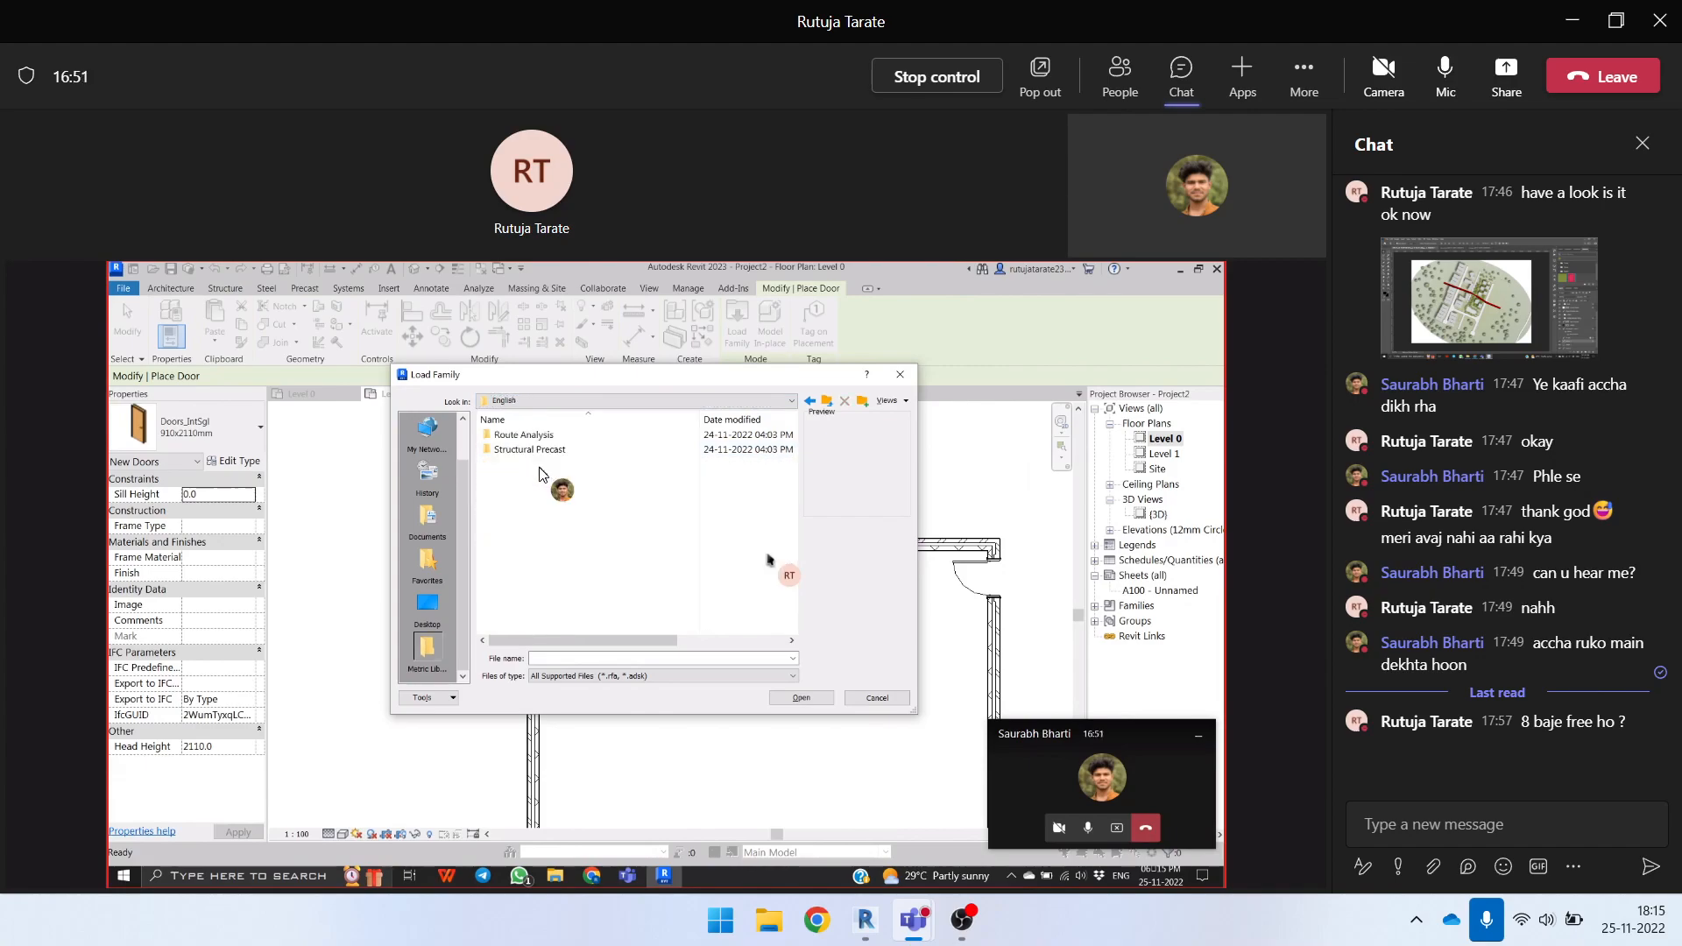
# Go back to the Libraries folder, look through its language folders, and cancel family loading and door placement.
pyautogui.click(807, 401)
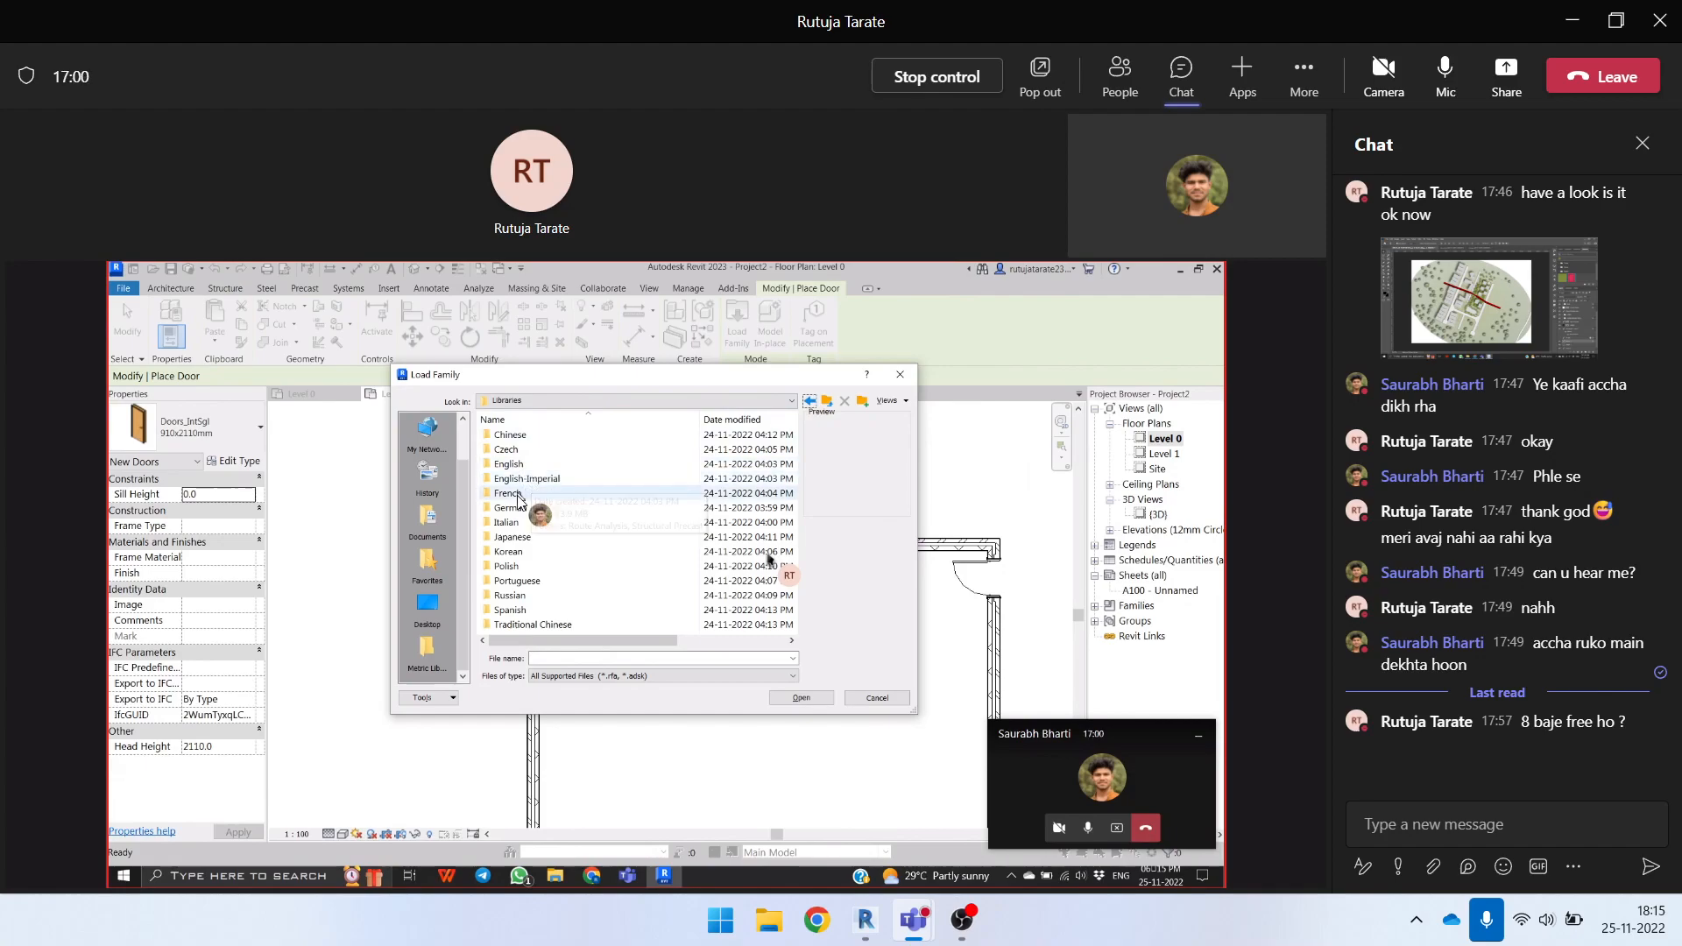
pyautogui.hscroll(3, 523, 506)
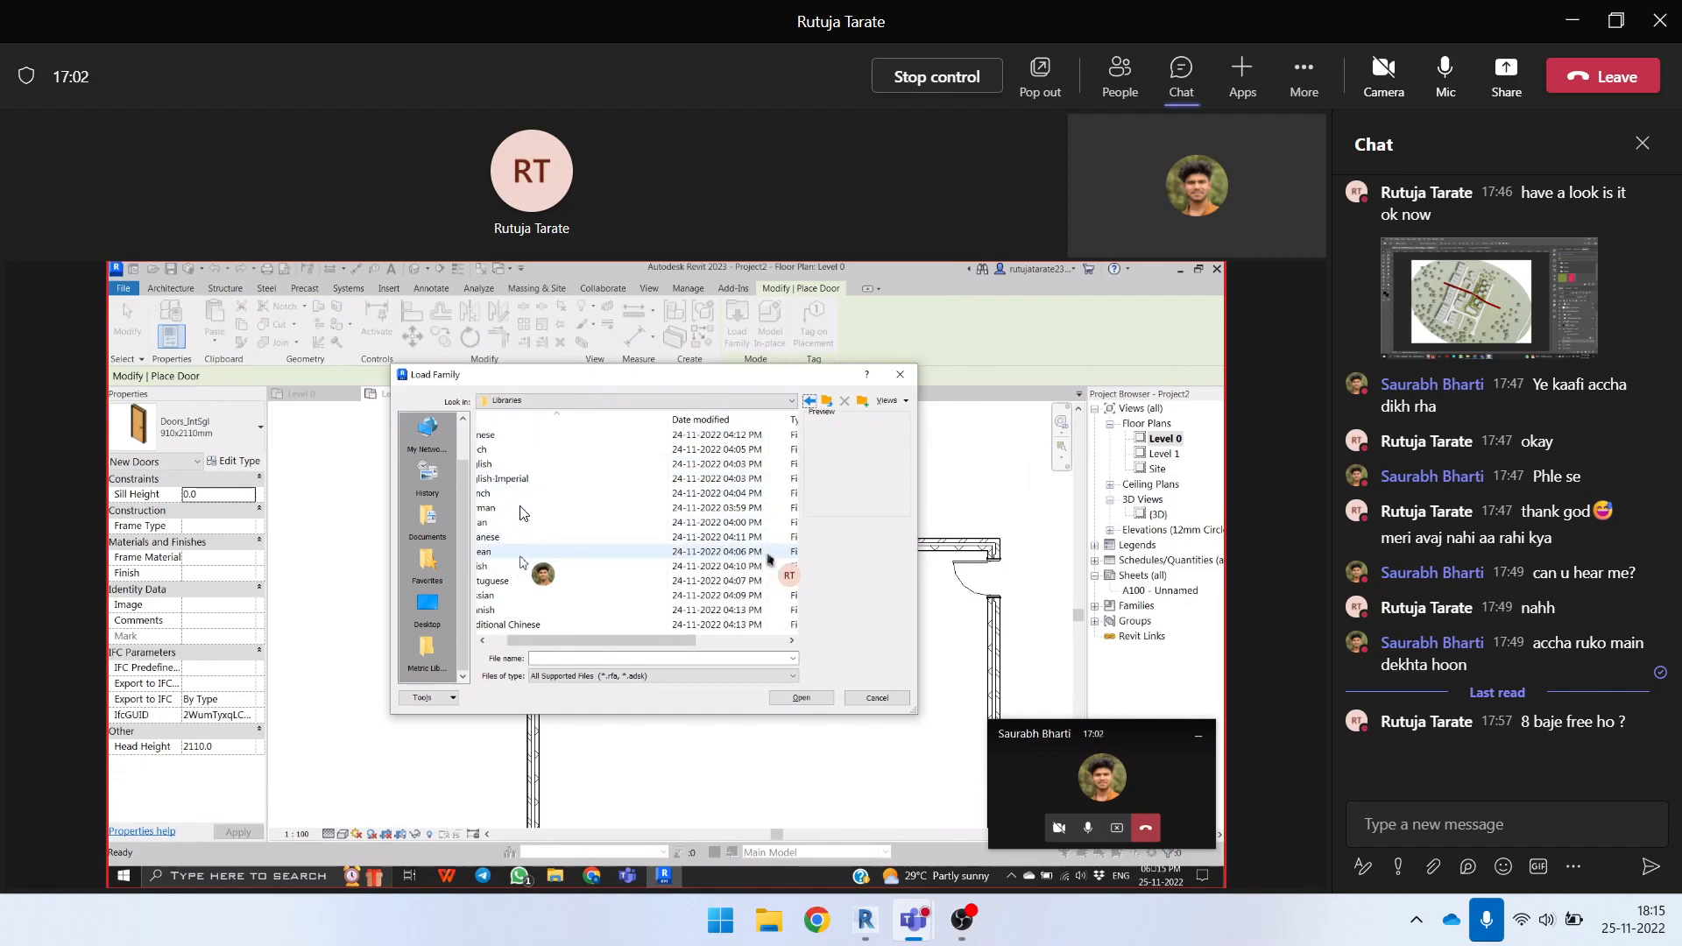
pyautogui.hscroll(-3, 525, 506)
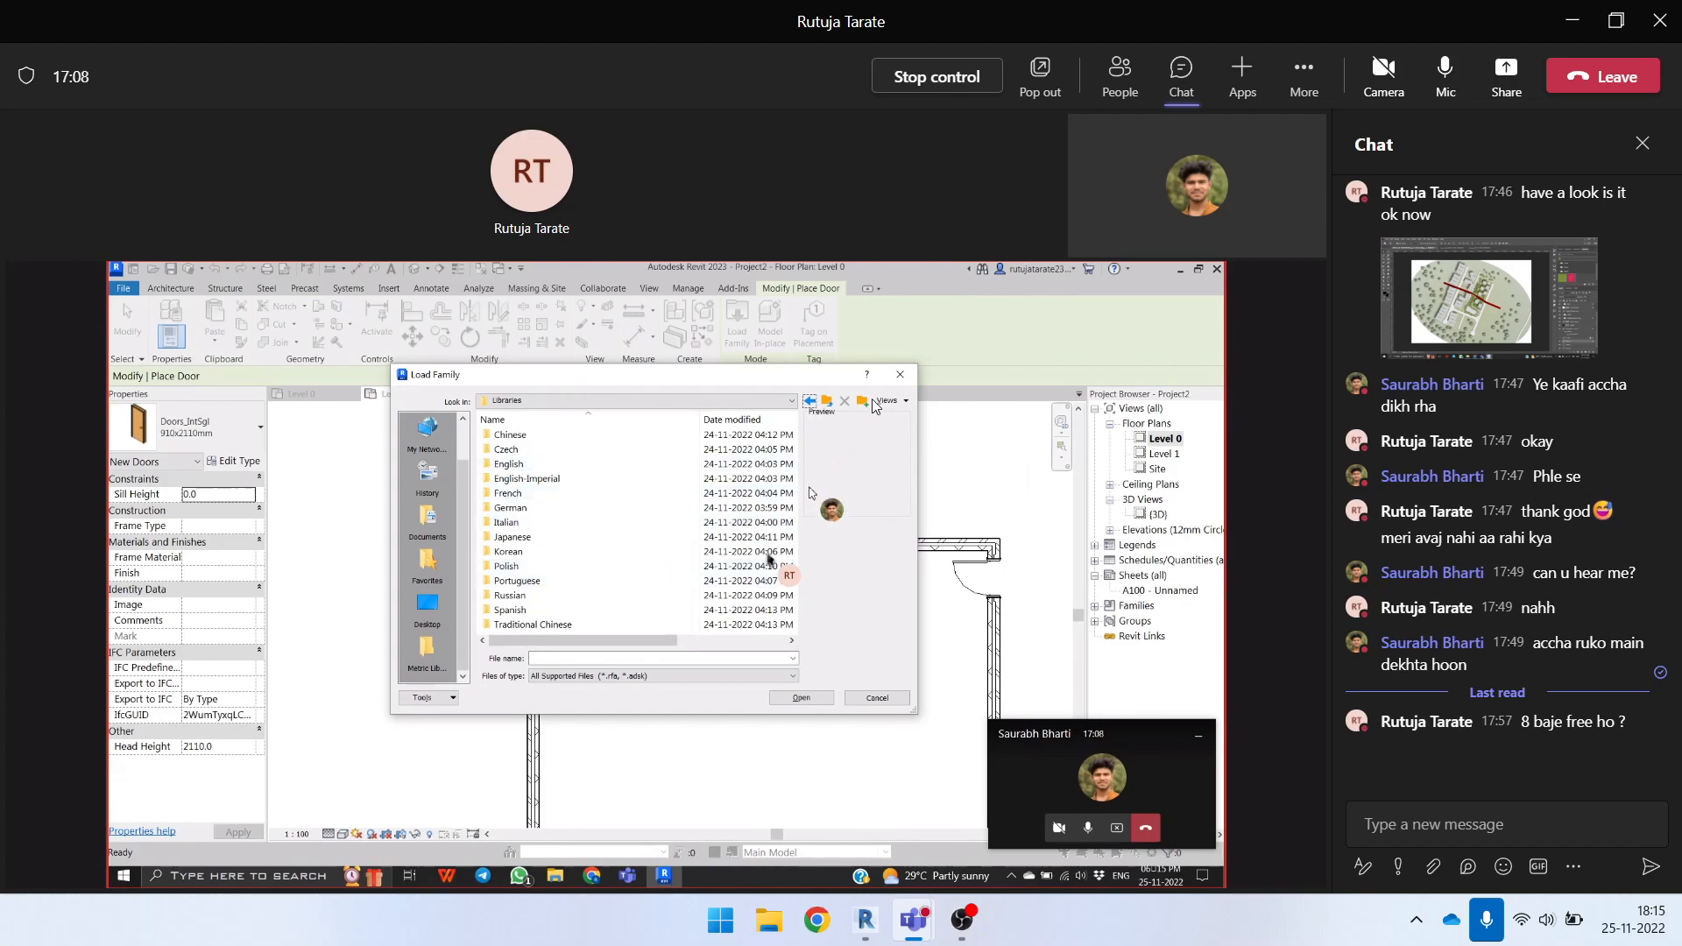
pyautogui.click(899, 374)
pyautogui.press('Escape')
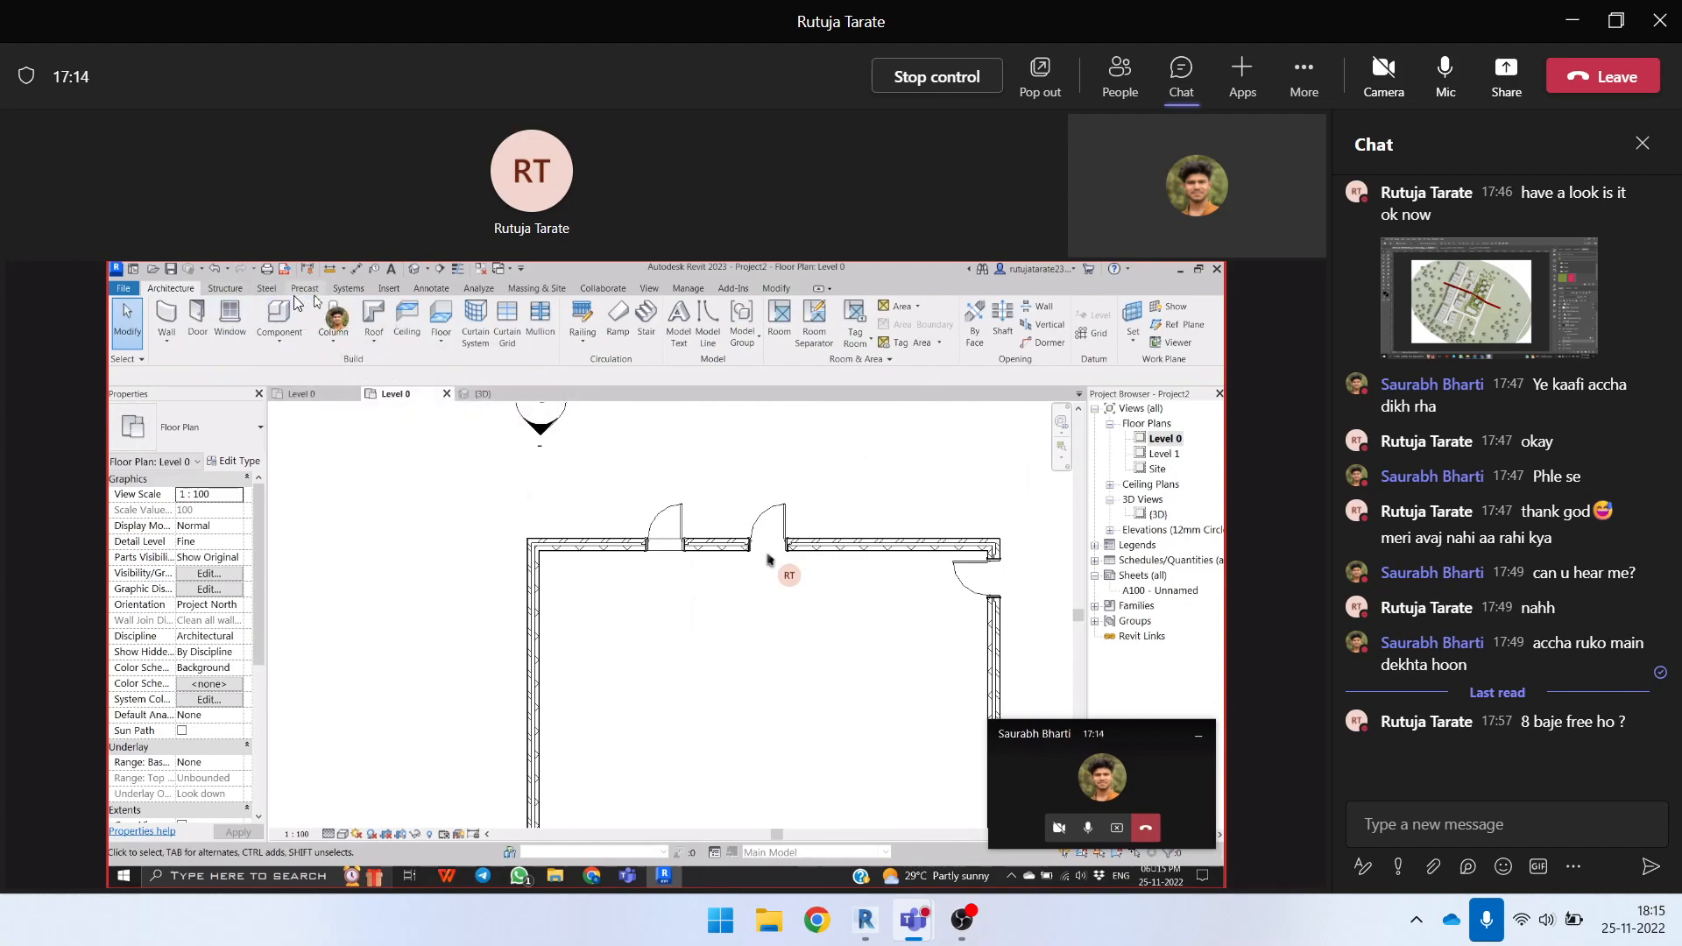
# Open the Autodesk cloud family library in the shared Revit project and browse to its Doors category.
pyautogui.click(391, 289)
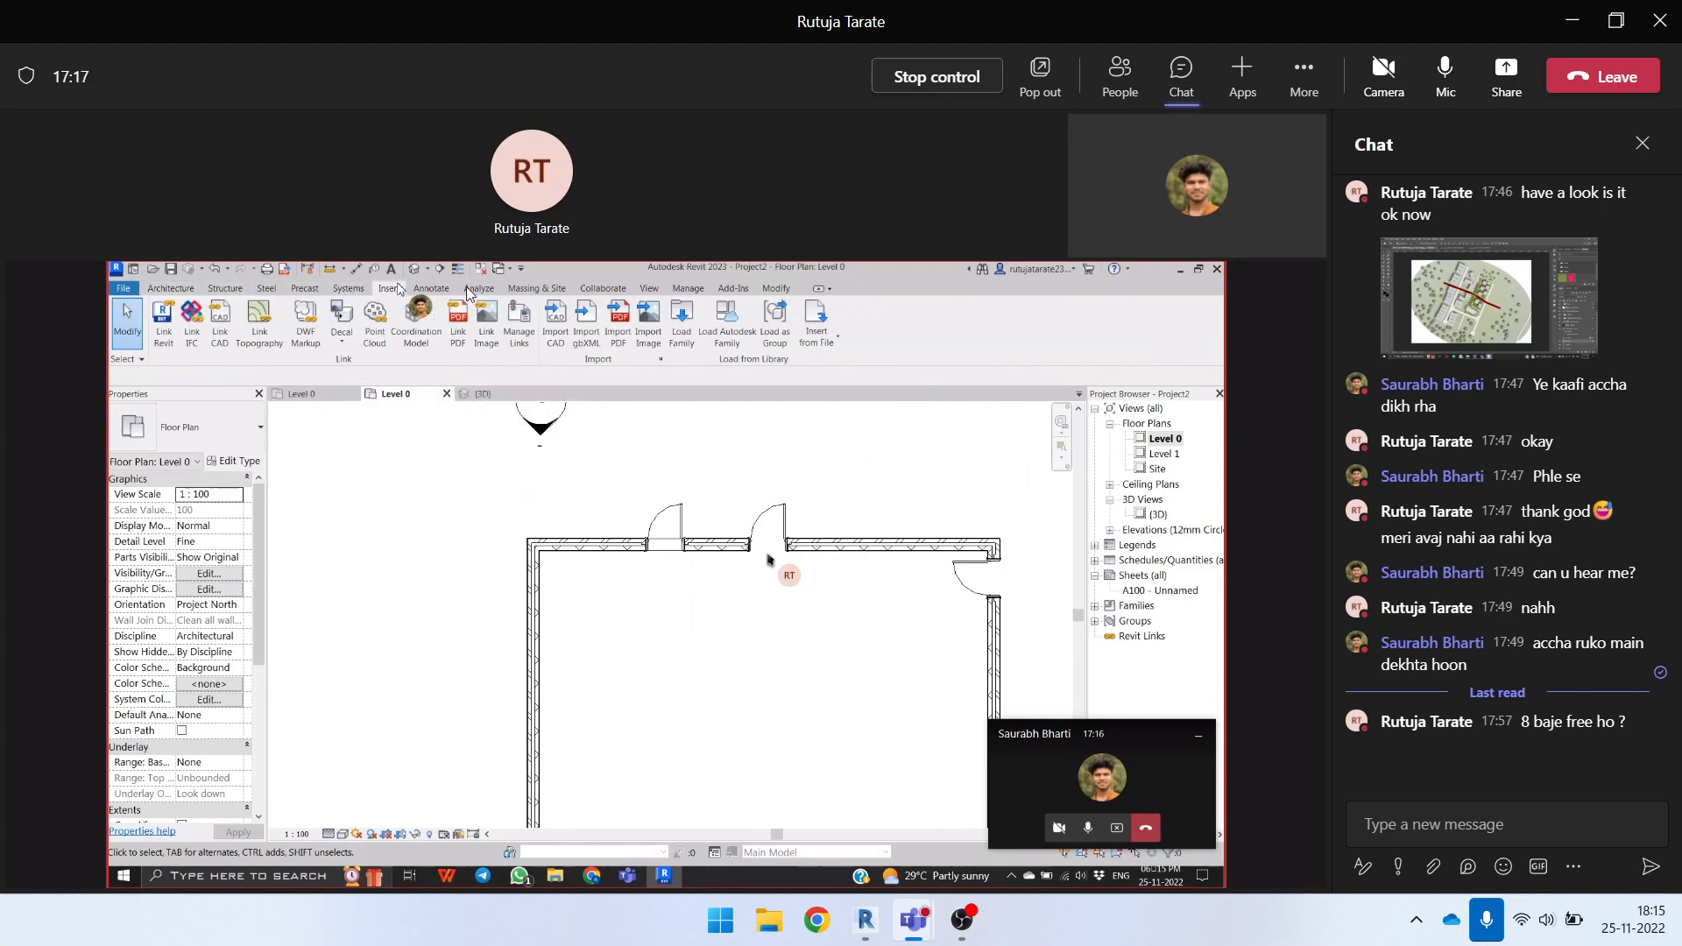
pyautogui.click(728, 337)
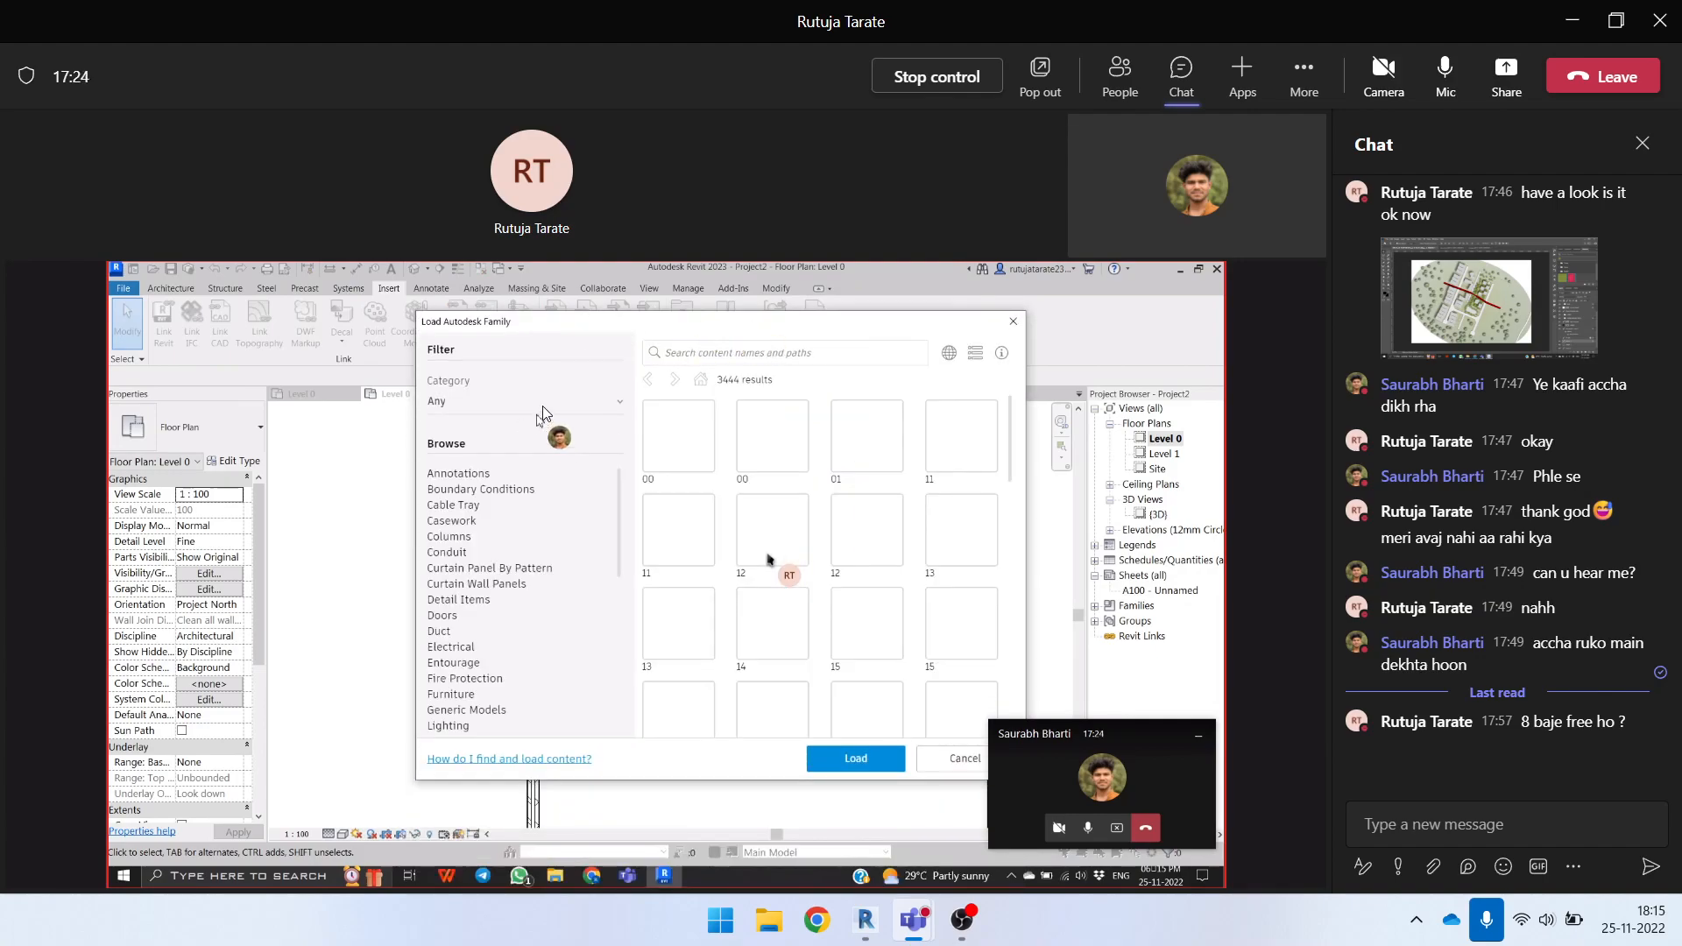
pyautogui.click(542, 407)
pyautogui.click(543, 406)
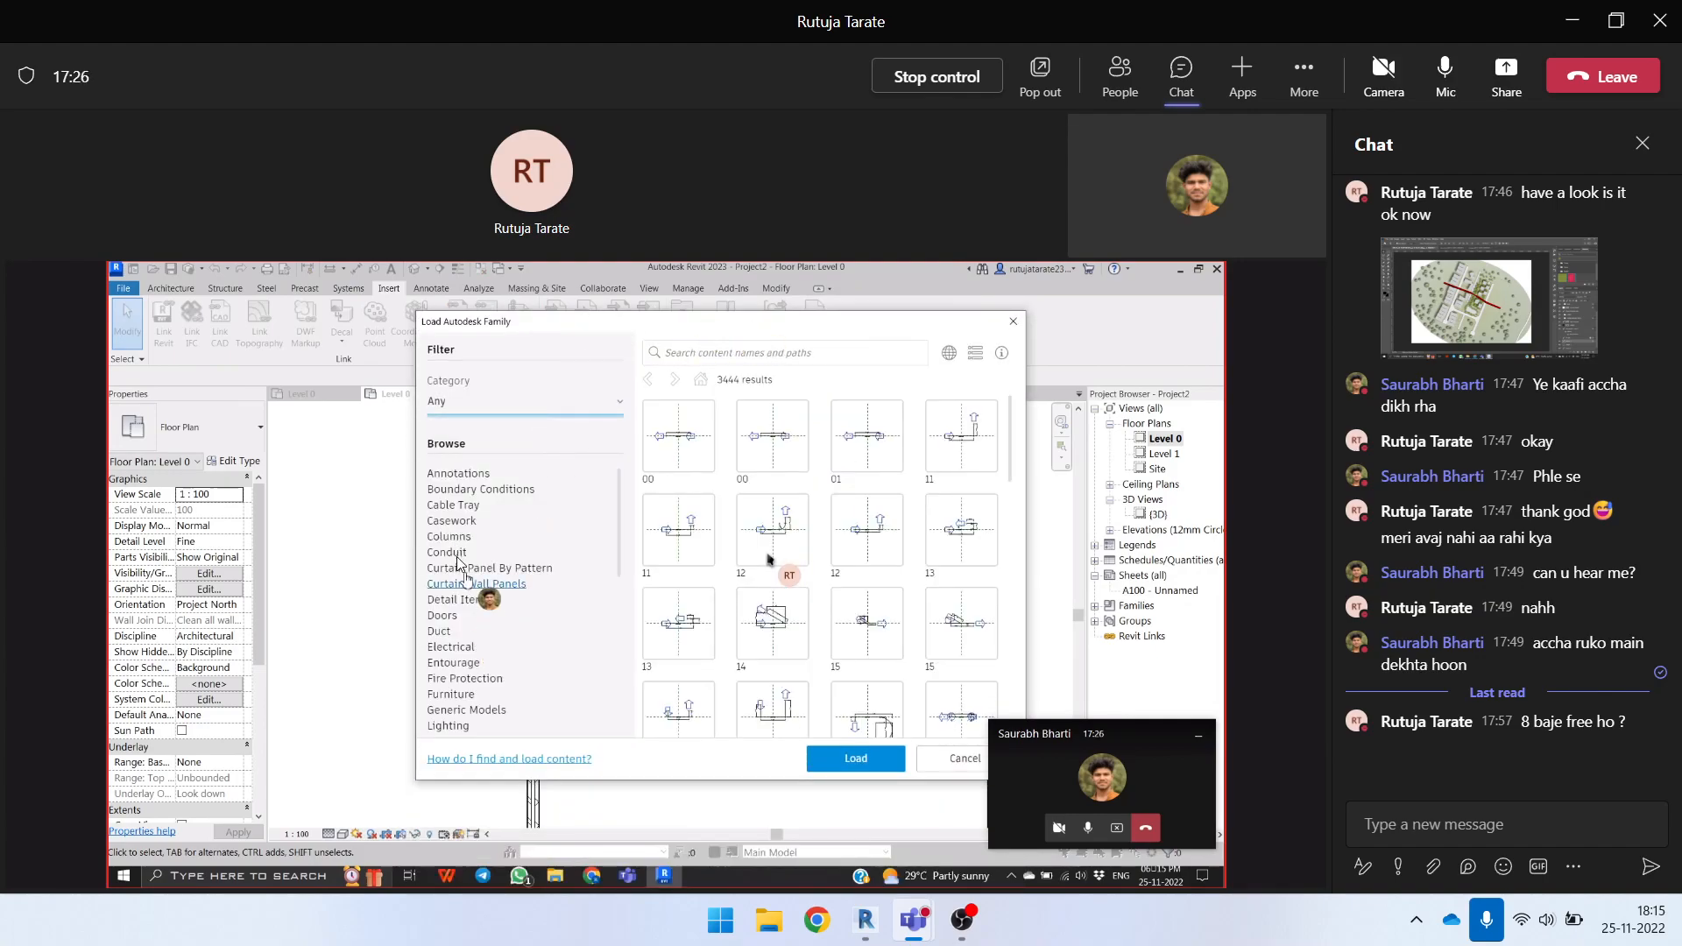
pyautogui.click(456, 617)
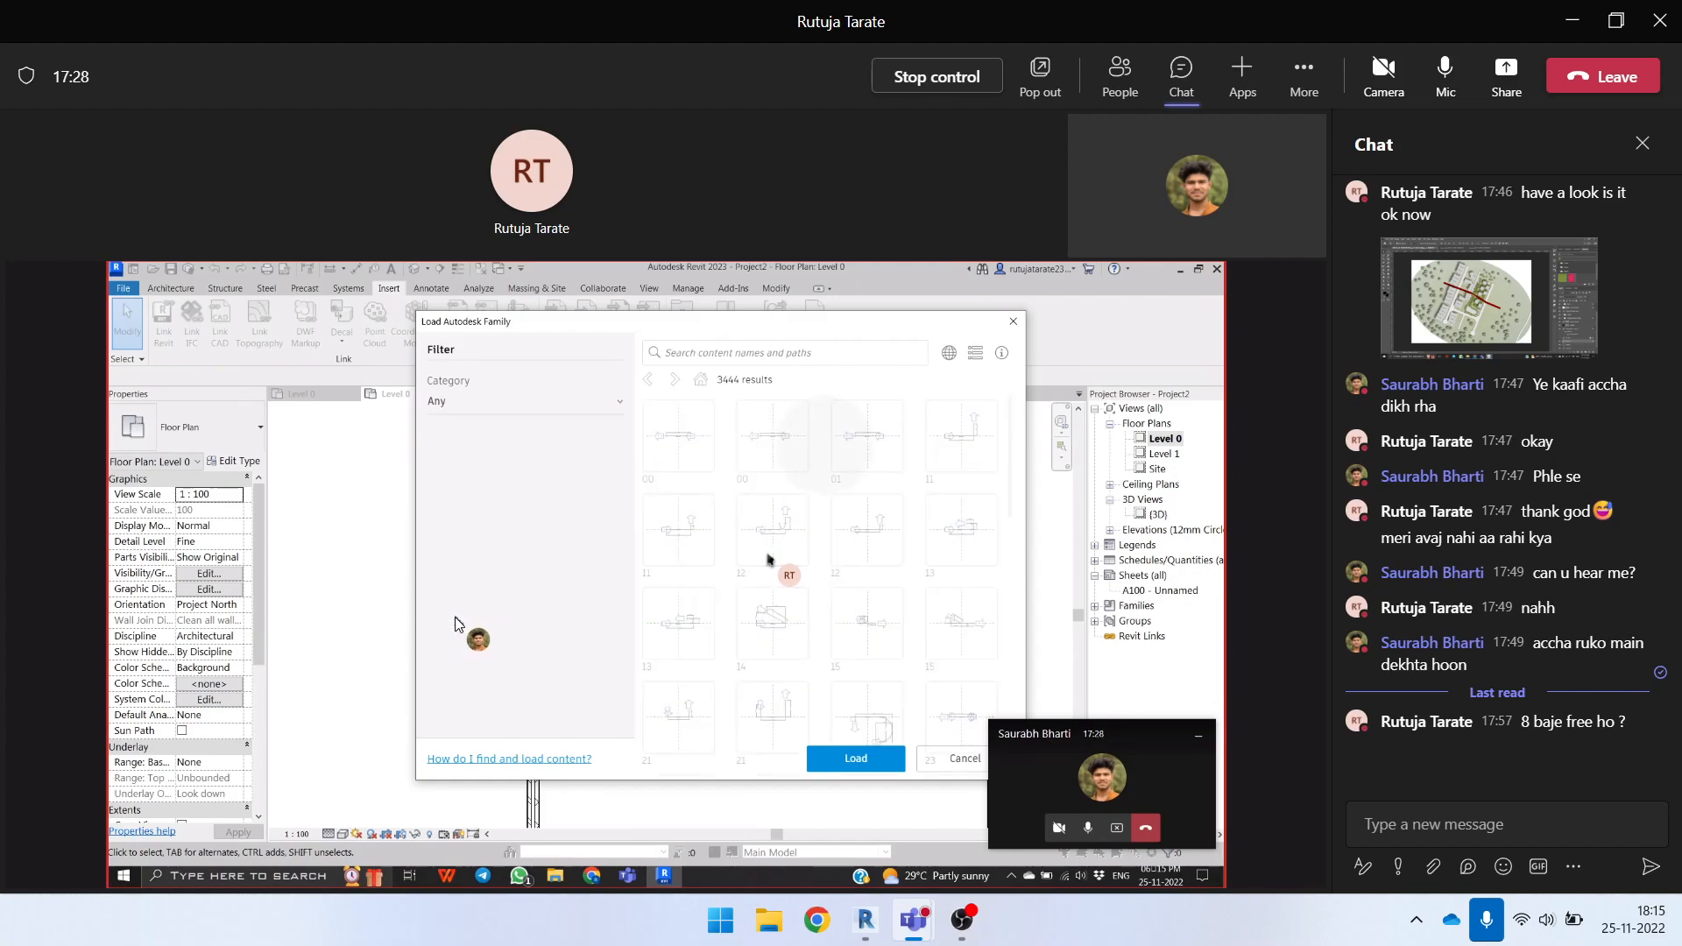
# Look through the door families and load the single external door Doors_ExtSgl_w-Glazing_Bars_3 into the project.
pyautogui.scroll(-5, 828, 603)
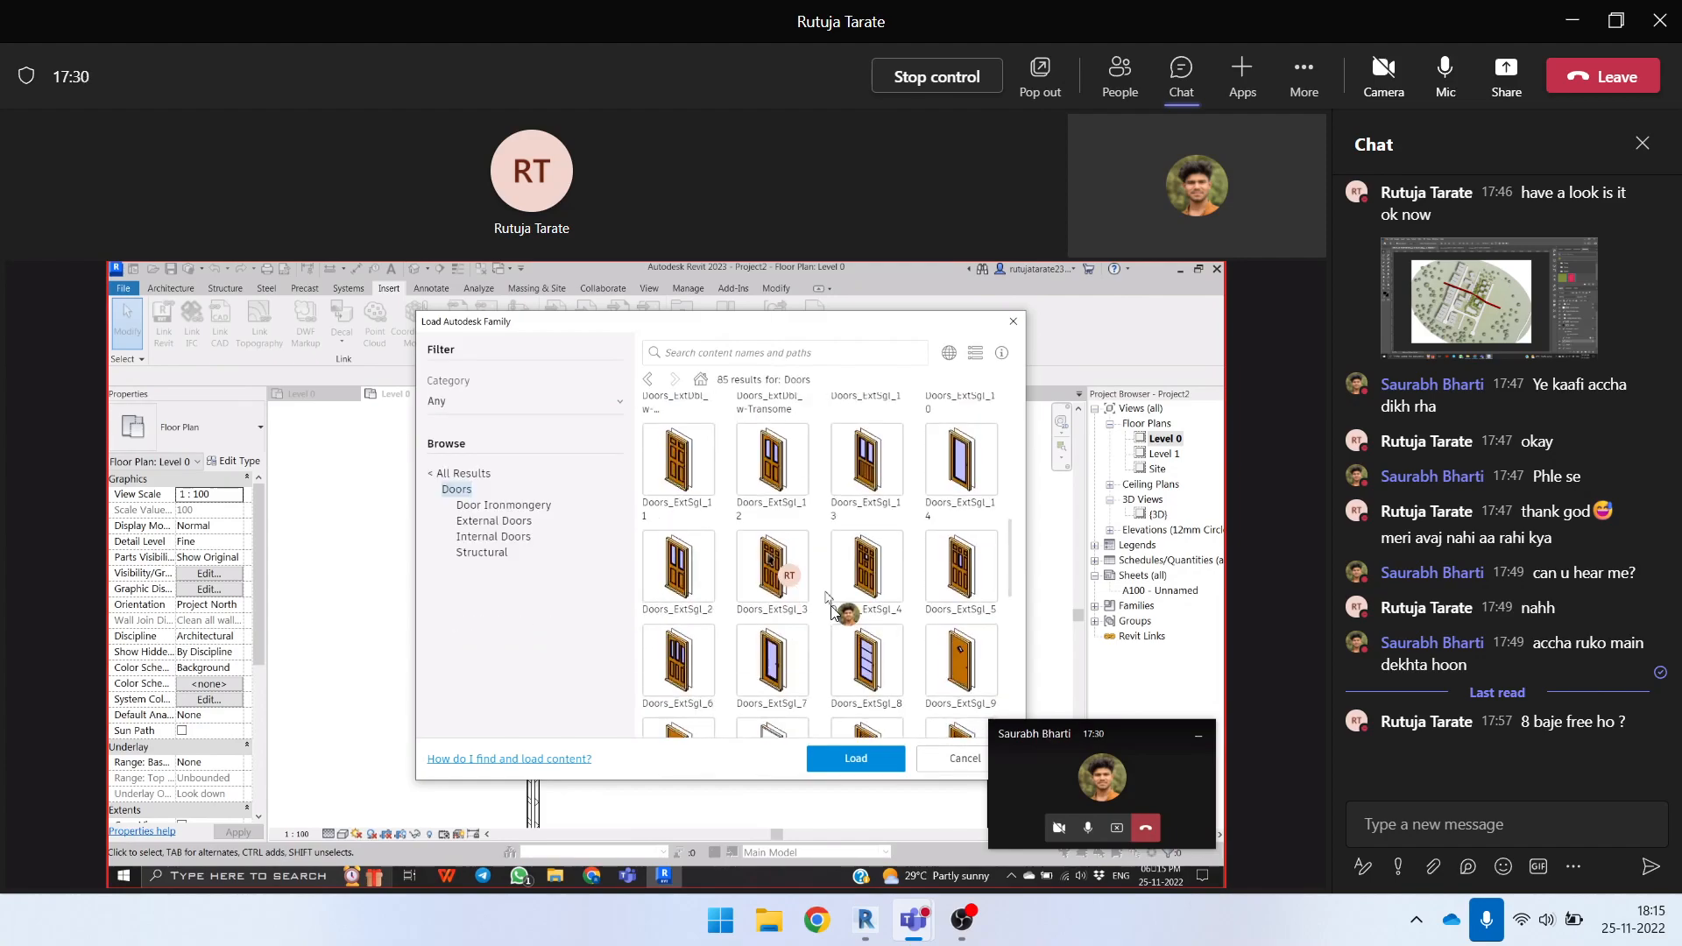
pyautogui.scroll(2, 836, 569)
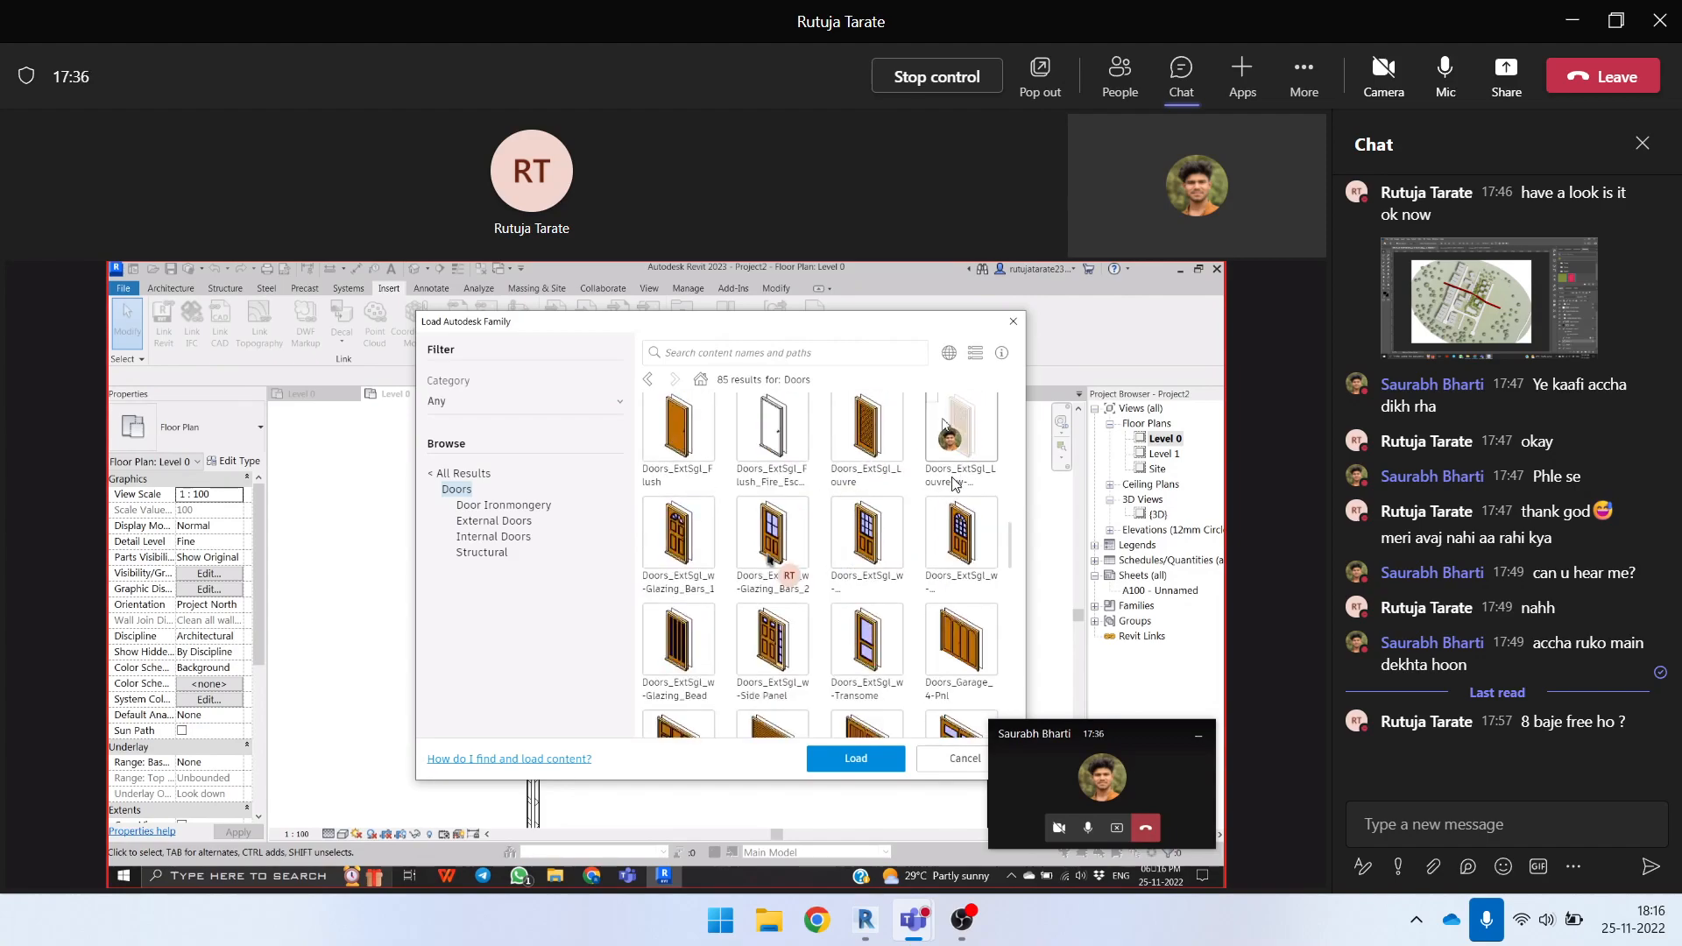
pyautogui.click(870, 548)
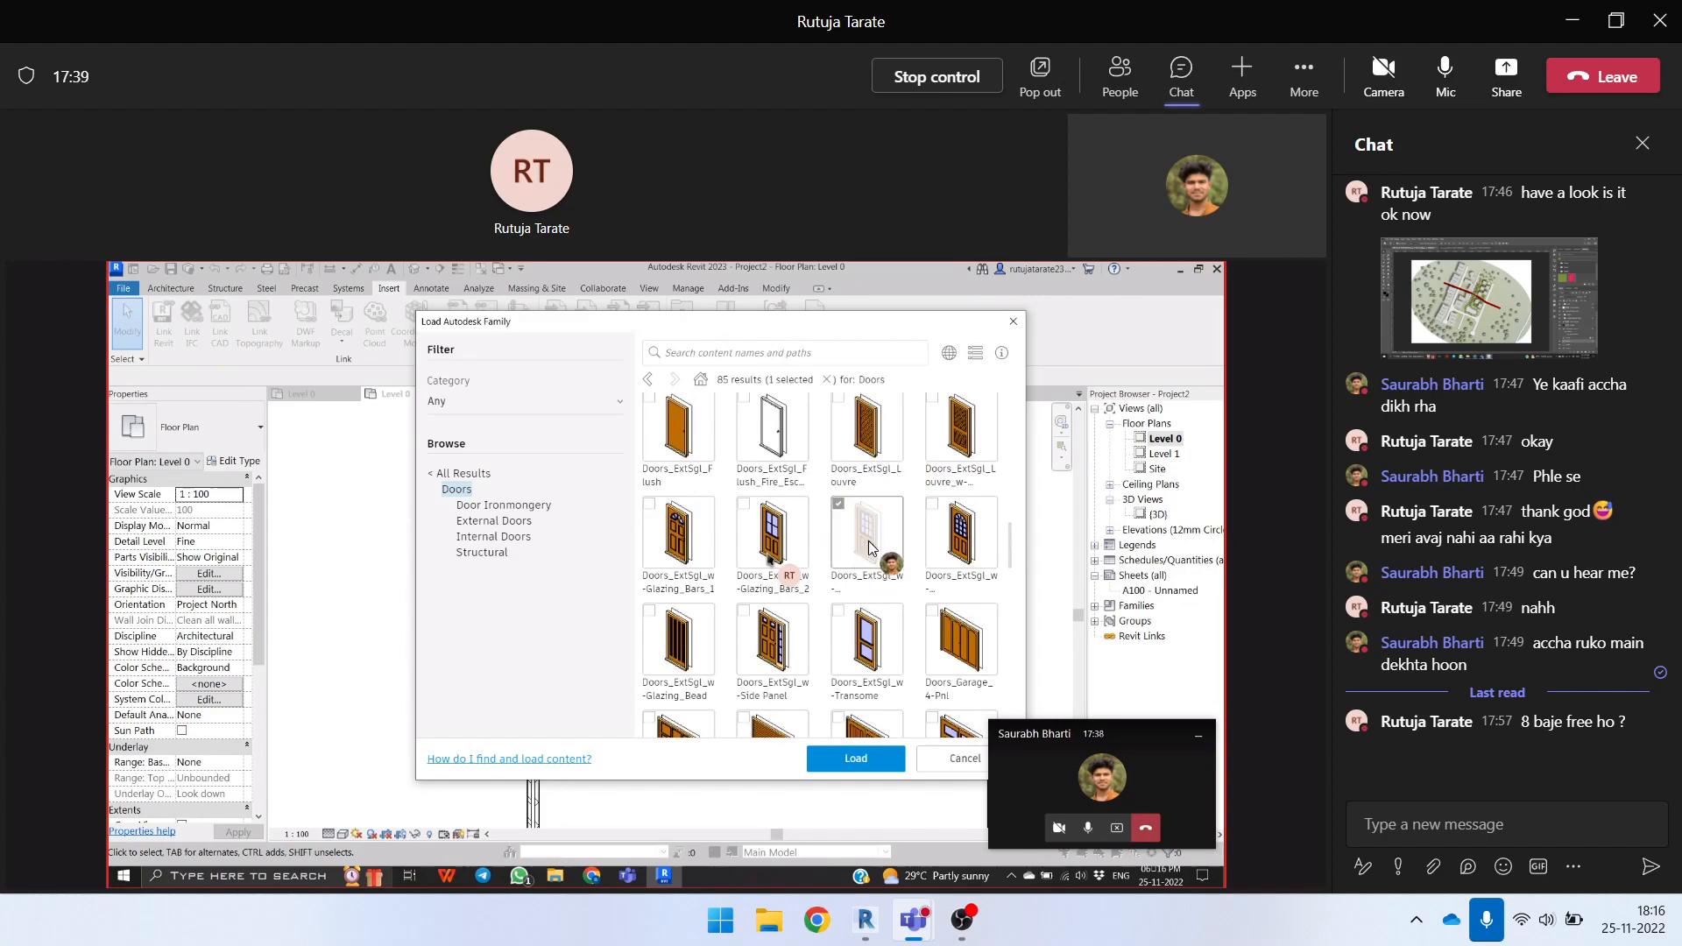
pyautogui.click(876, 764)
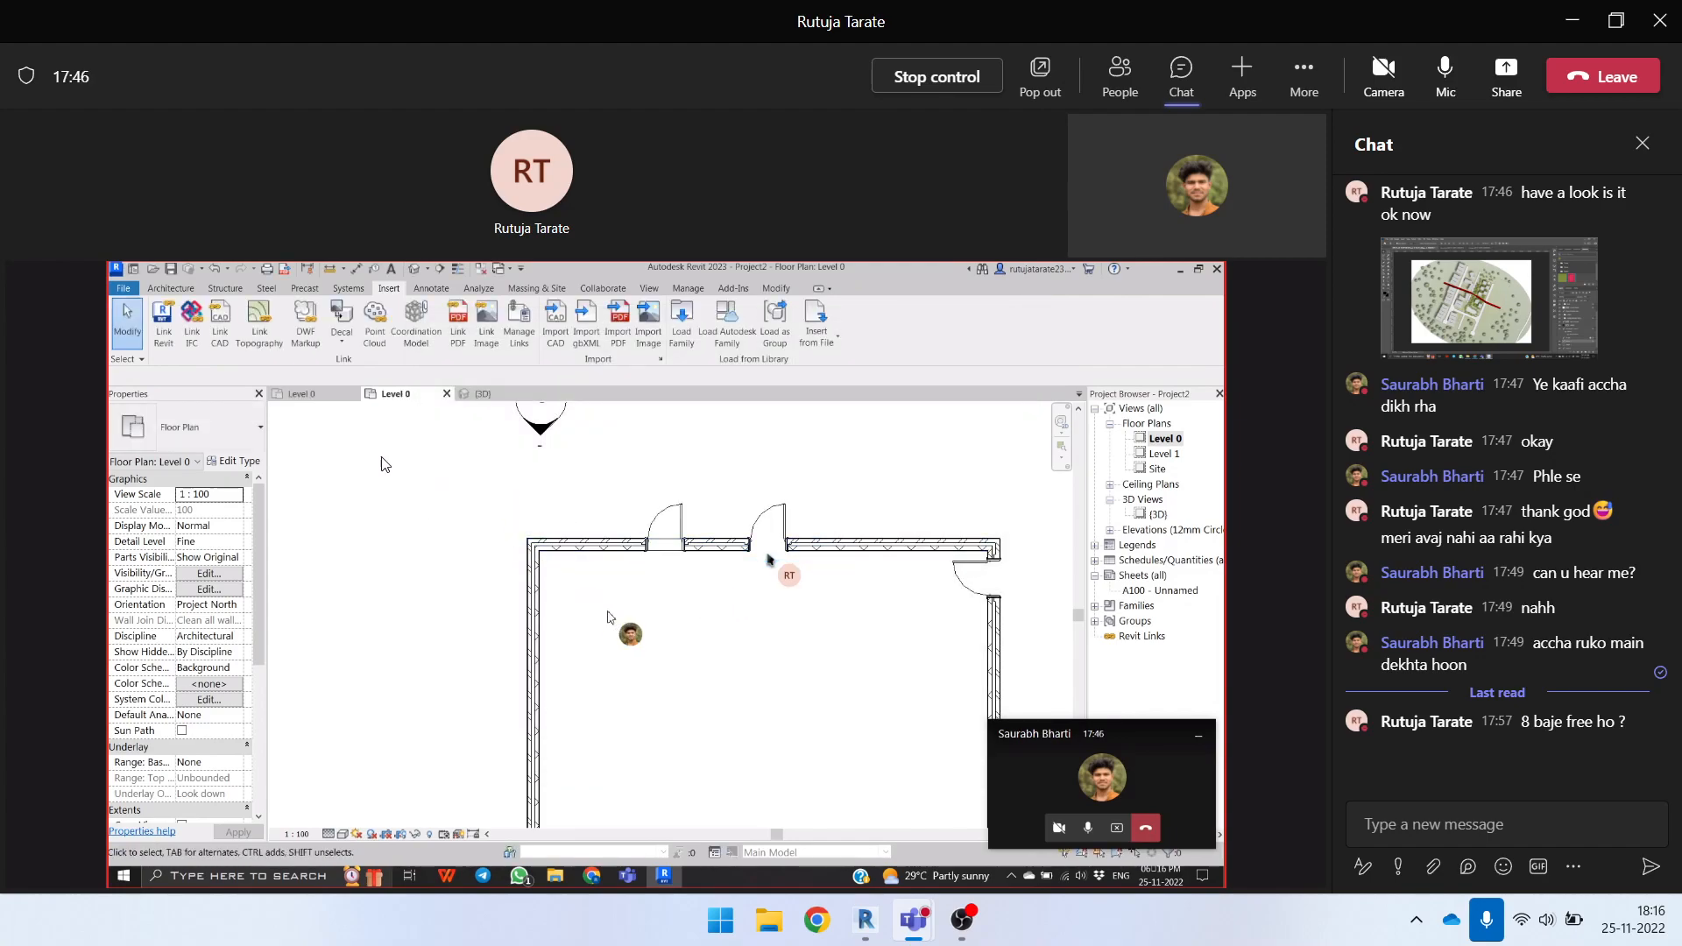
# Place a Doors_ExtSgl_w-Glazing_Bars_3 door, type 910x2110mm, in the west wall of the Level 0 plan near its upper corner.
pyautogui.click(180, 291)
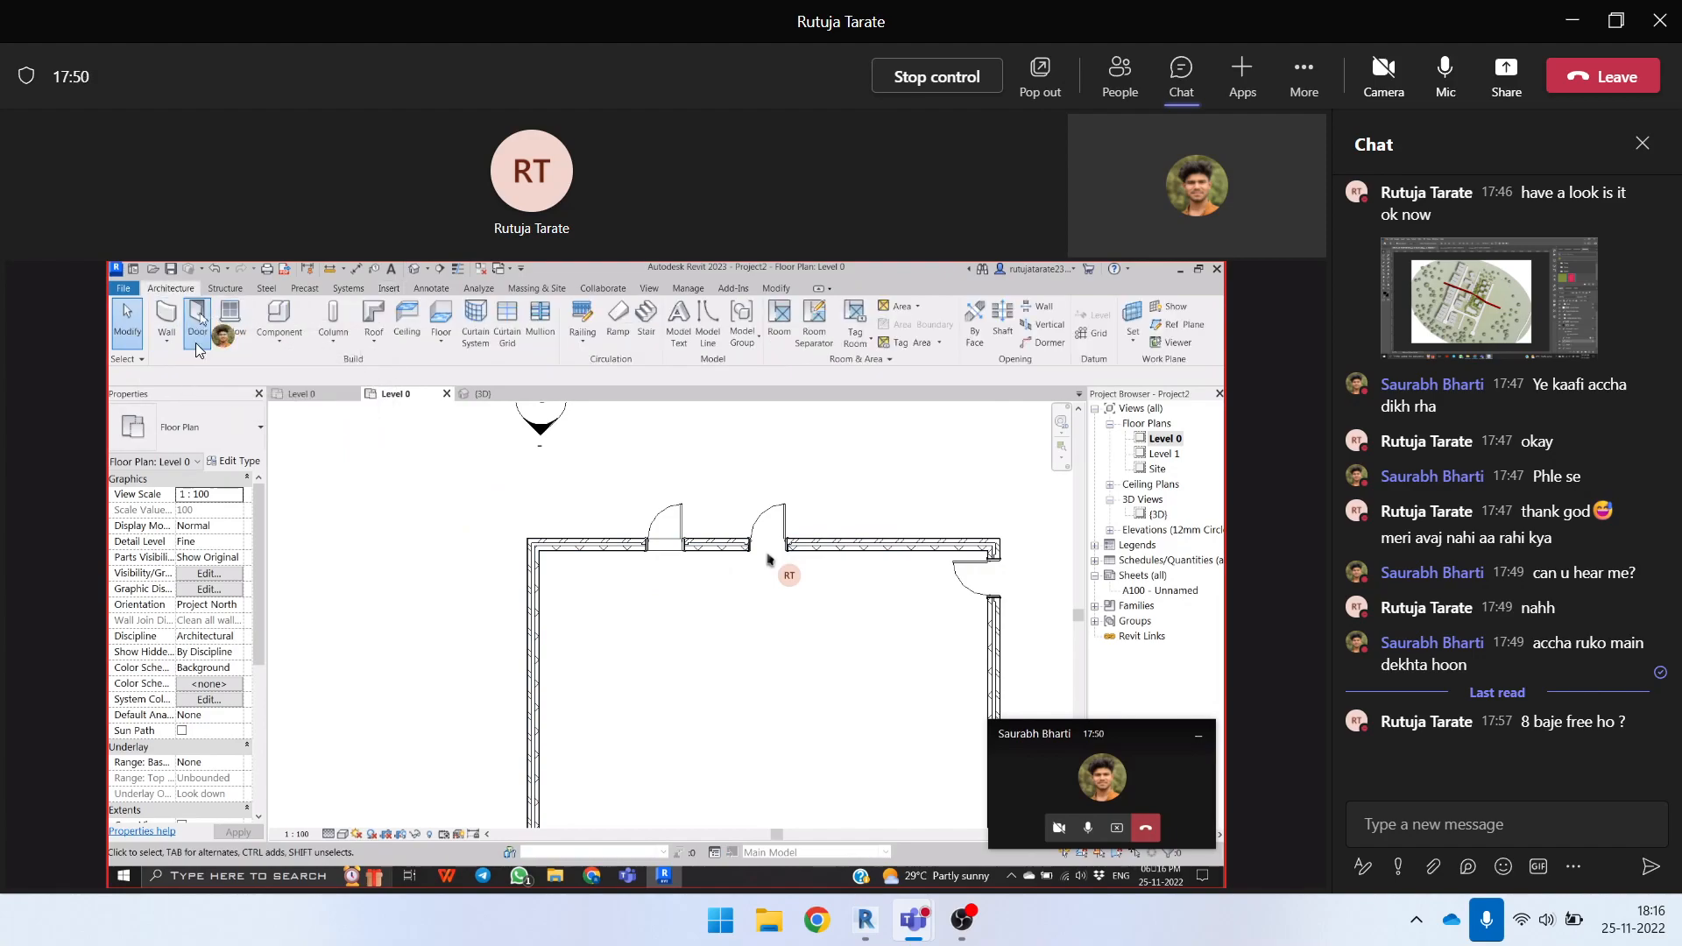
pyautogui.click(198, 323)
pyautogui.click(199, 438)
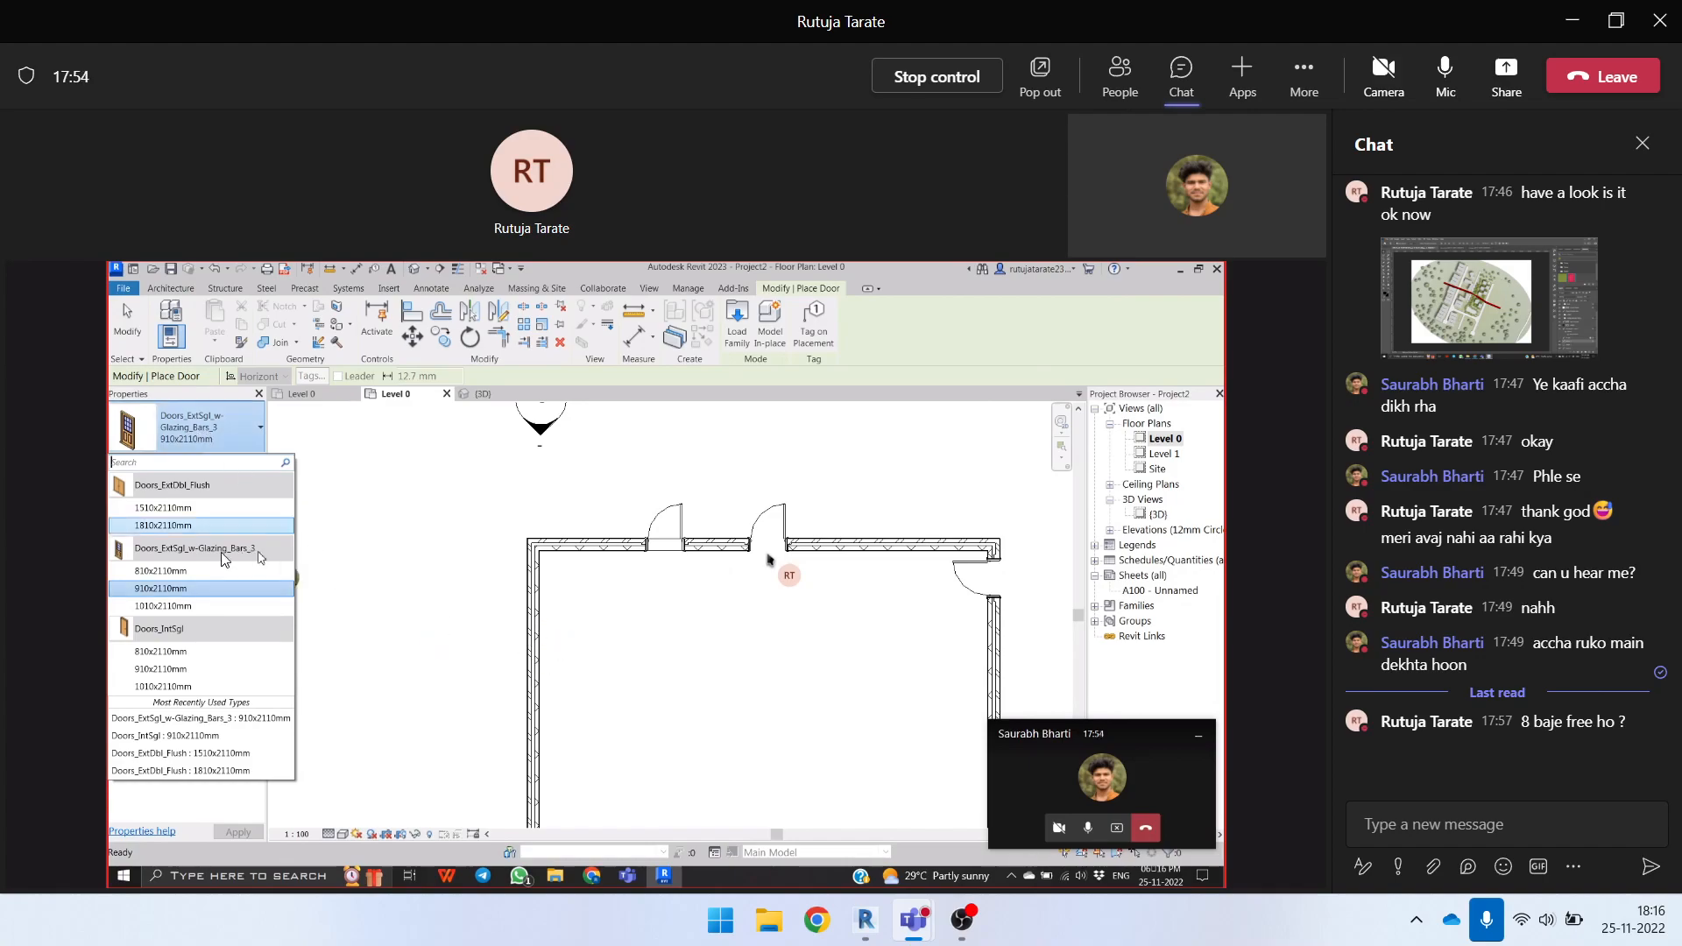
pyautogui.click(175, 588)
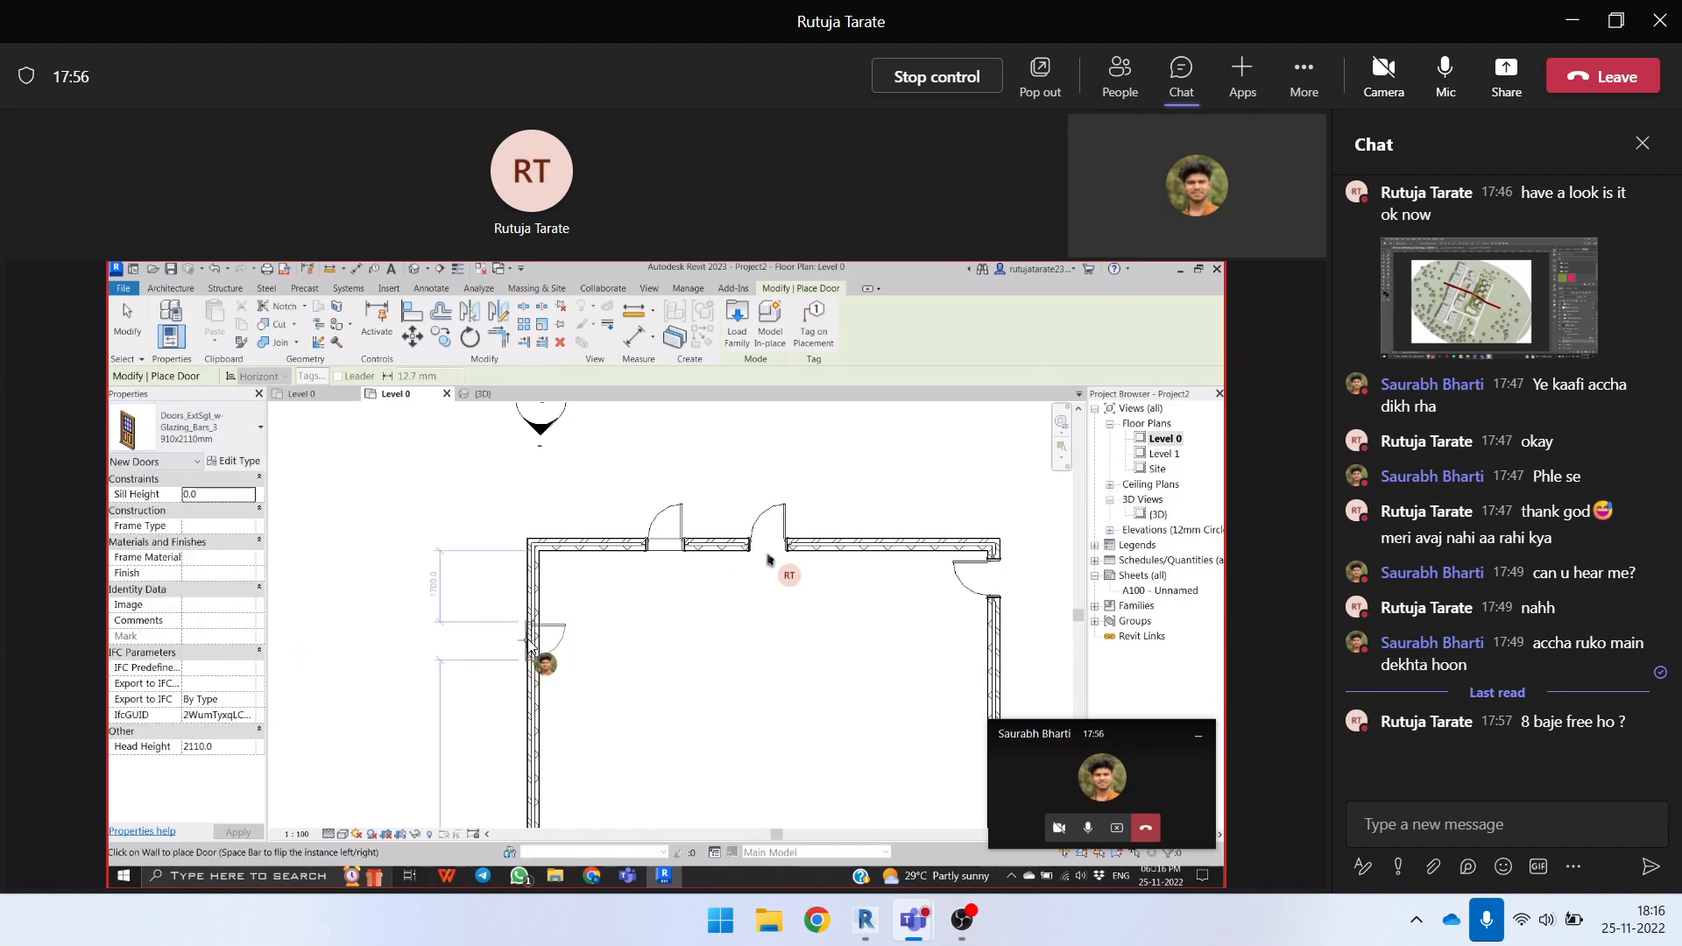
pyautogui.click(534, 638)
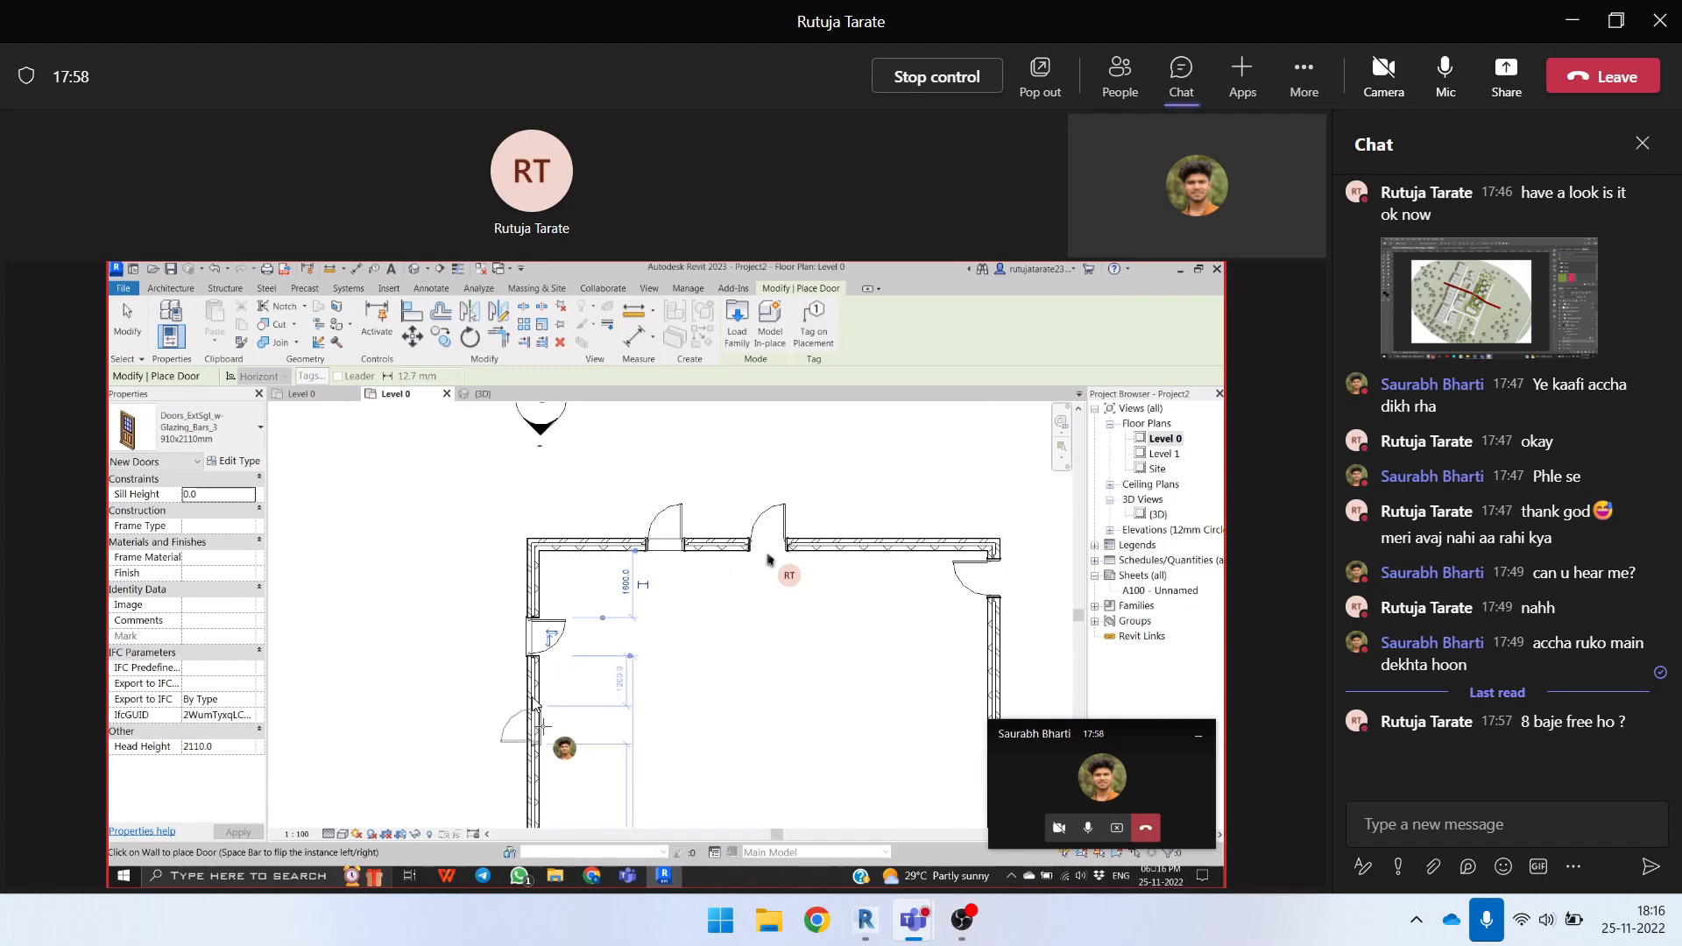
# Open the default 3D view, end door placement, and examine the new glazed door and surrounding brick walls from several angles.
pyautogui.click(417, 270)
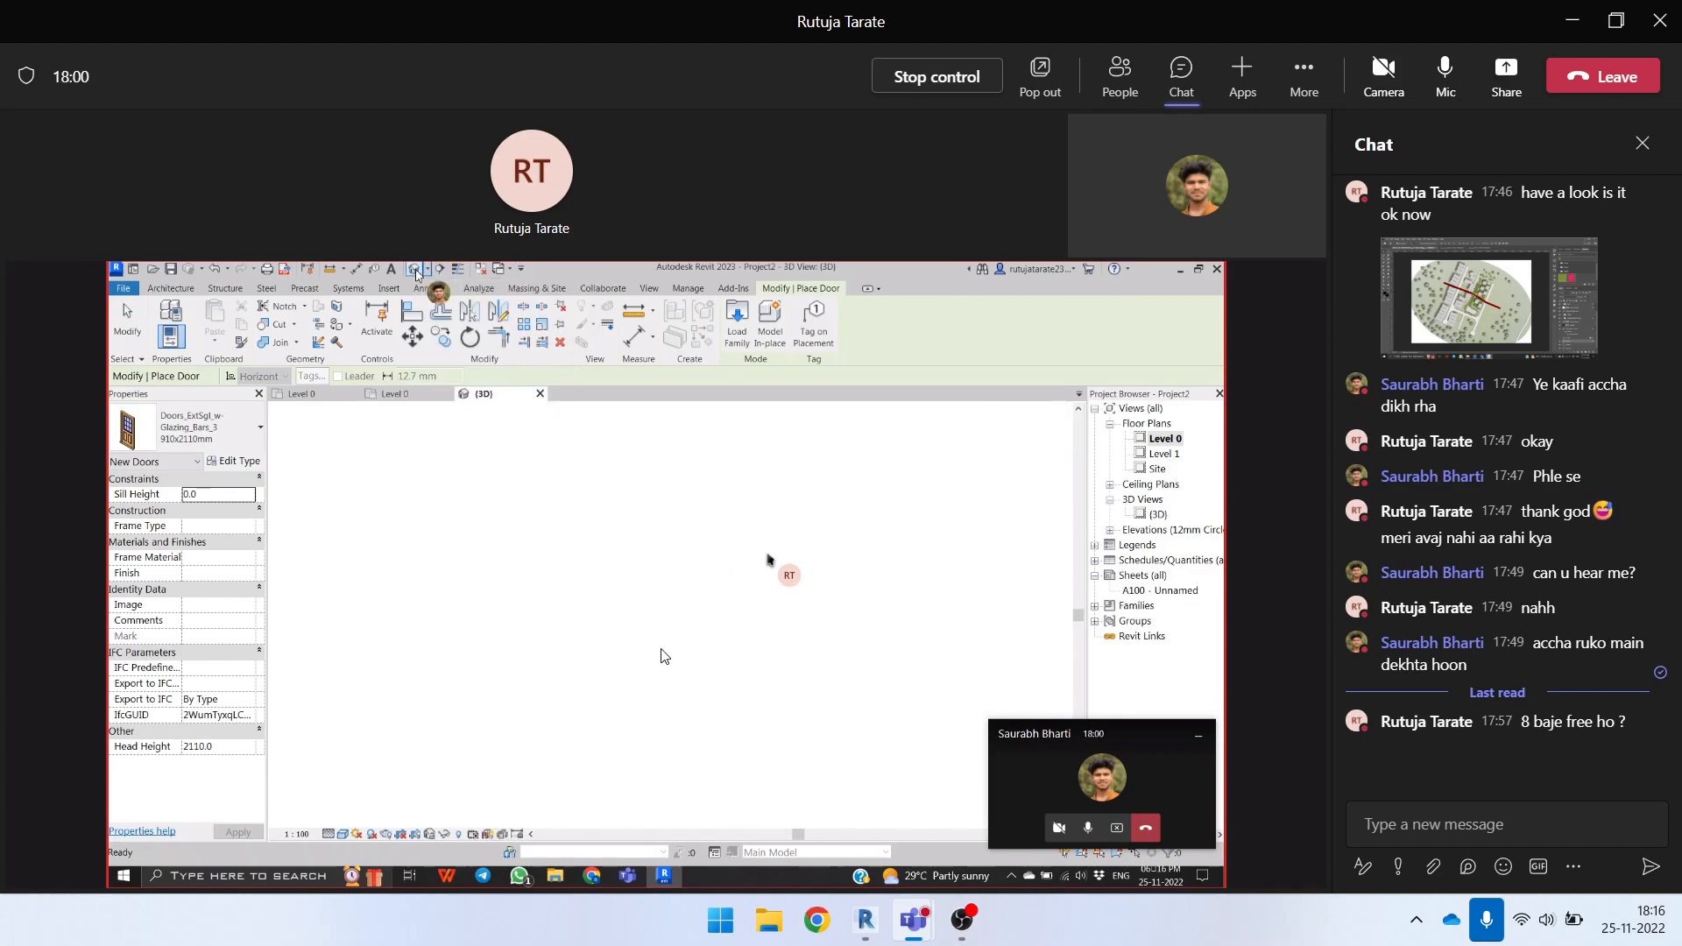
pyautogui.press('Escape')
pyautogui.keyDown('shift'); pyautogui.moveTo(608, 736); pyautogui.dragTo(635, 629, button='middle'); pyautogui.keyUp('shift')
pyautogui.keyDown('shift'); pyautogui.moveTo(565, 575); pyautogui.dragTo(666, 593, button='middle'); pyautogui.keyUp('shift')
pyautogui.scroll(8, 636, 586)
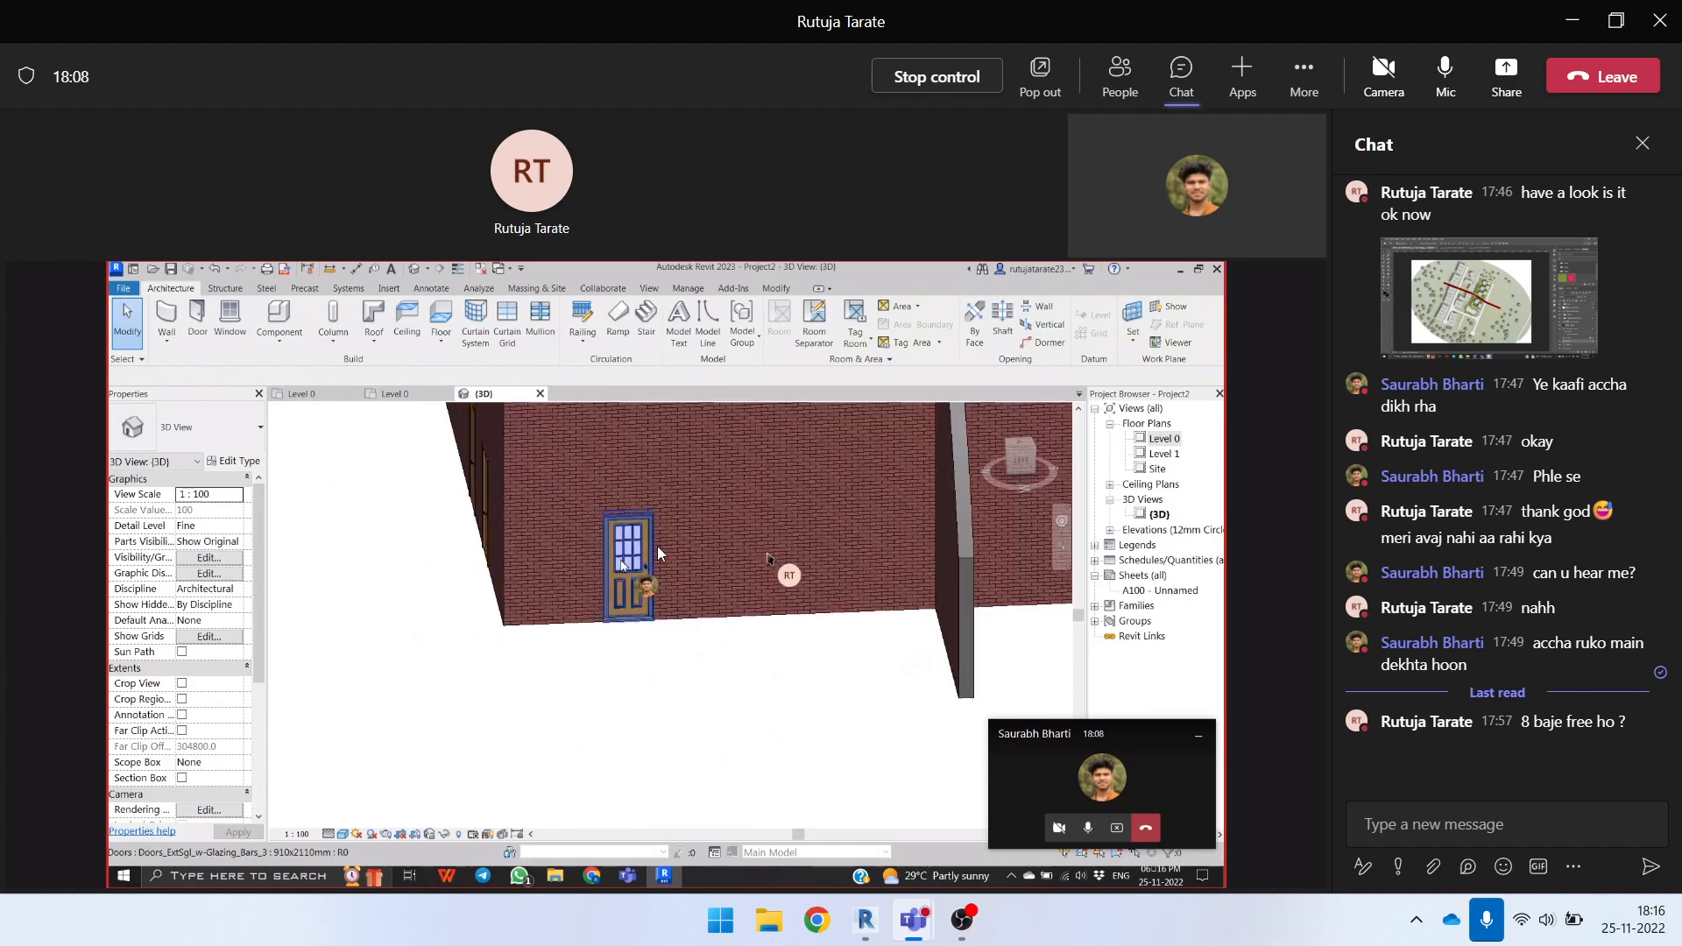
pyautogui.scroll(-5, 625, 582)
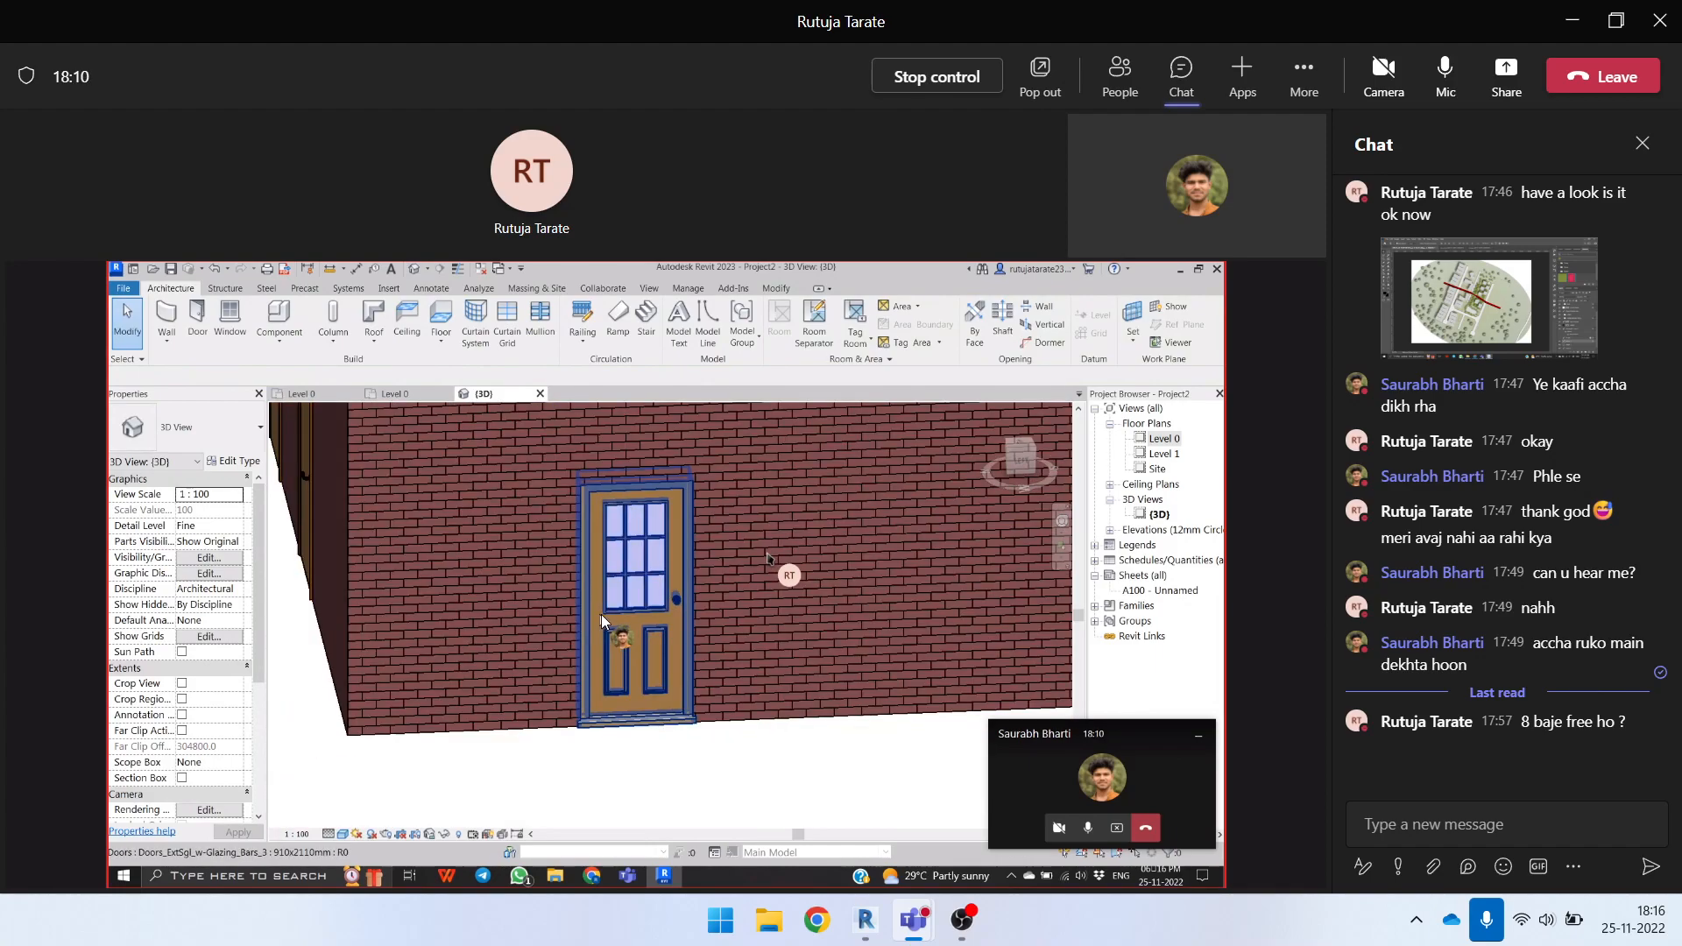
pyautogui.scroll(-2, 649, 597)
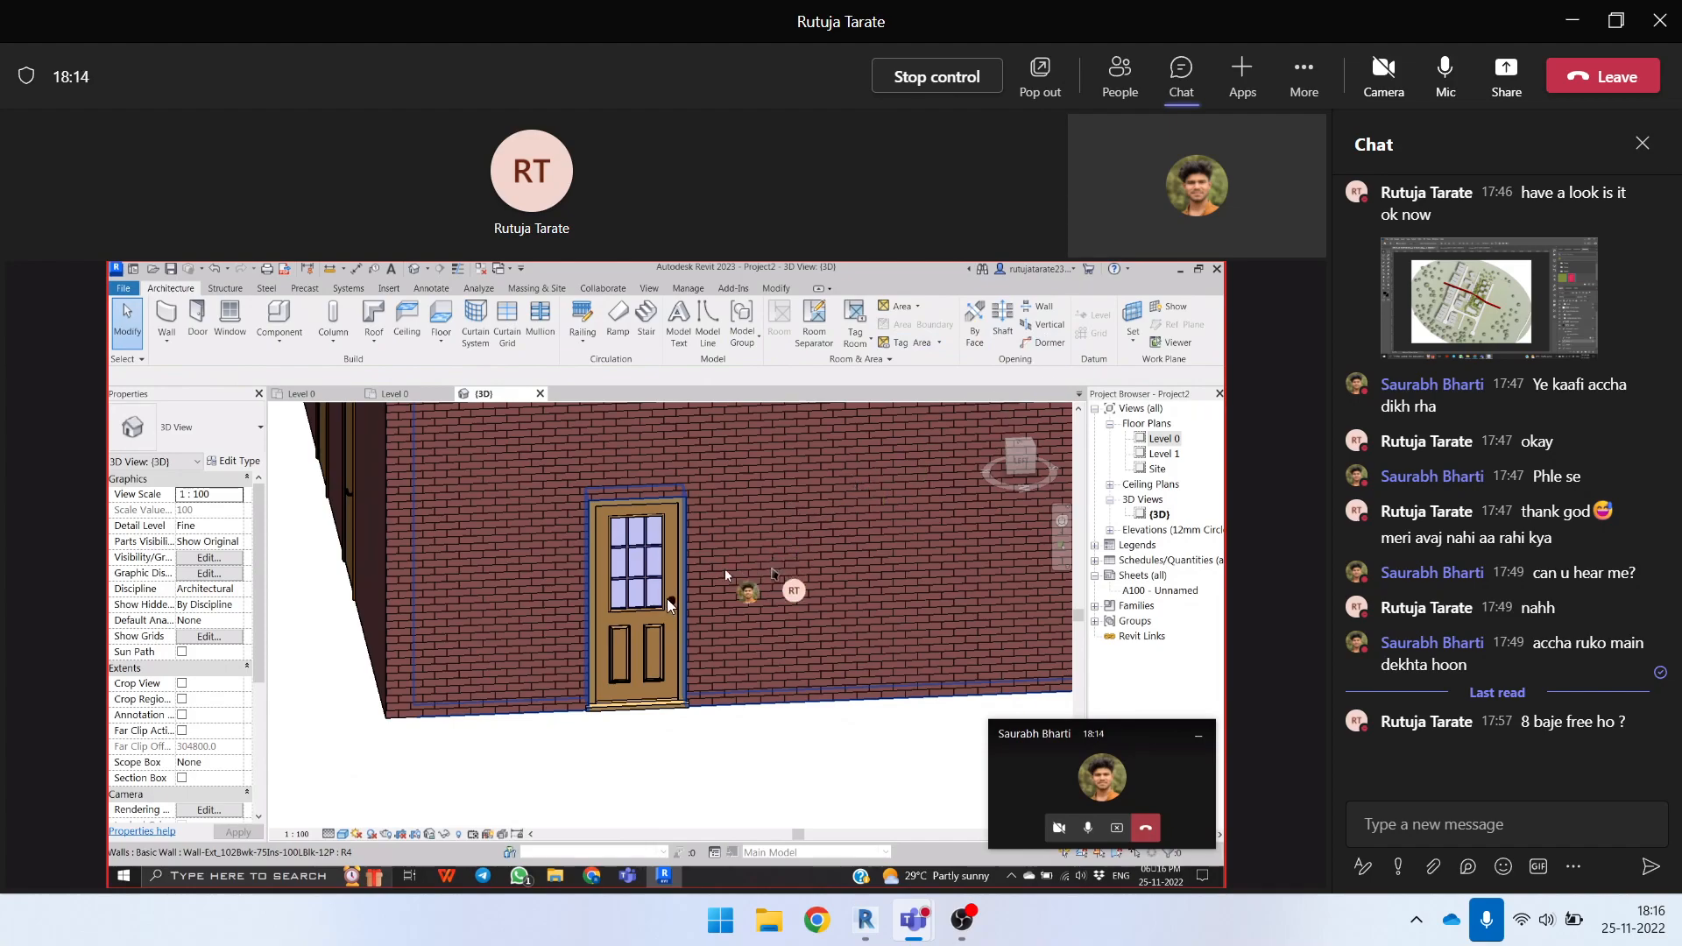
pyautogui.scroll(-5, 665, 583)
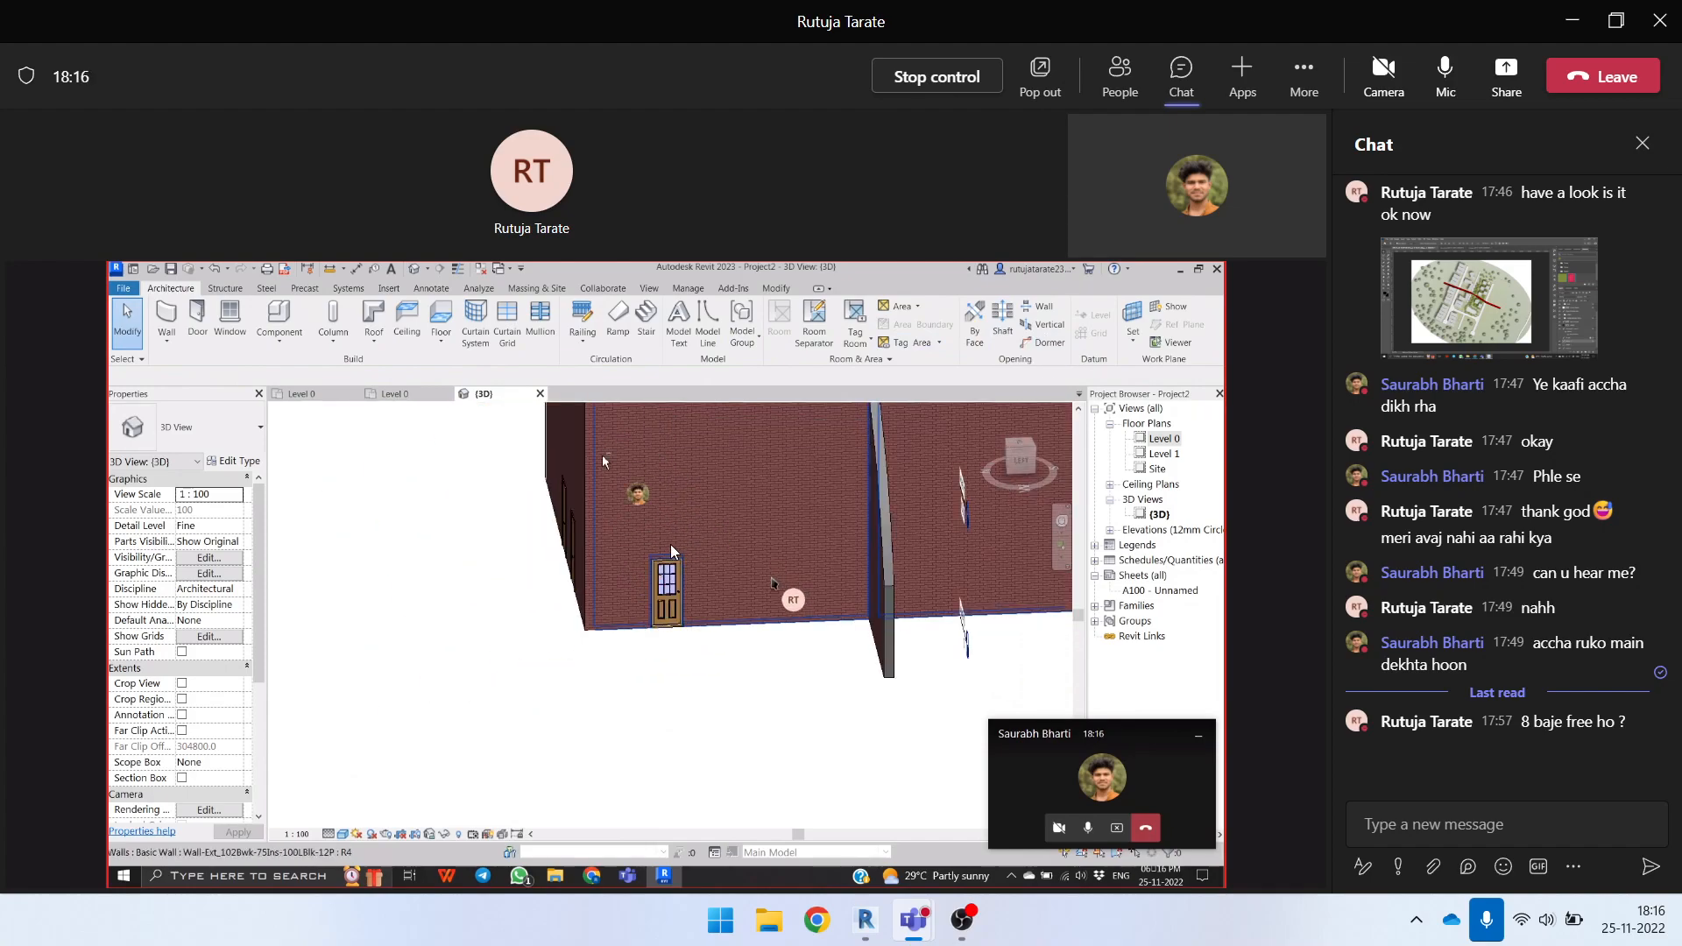
pyautogui.keyDown('shift'); pyautogui.moveTo(601, 617); pyautogui.dragTo(743, 622, button='middle'); pyautogui.keyUp('shift')
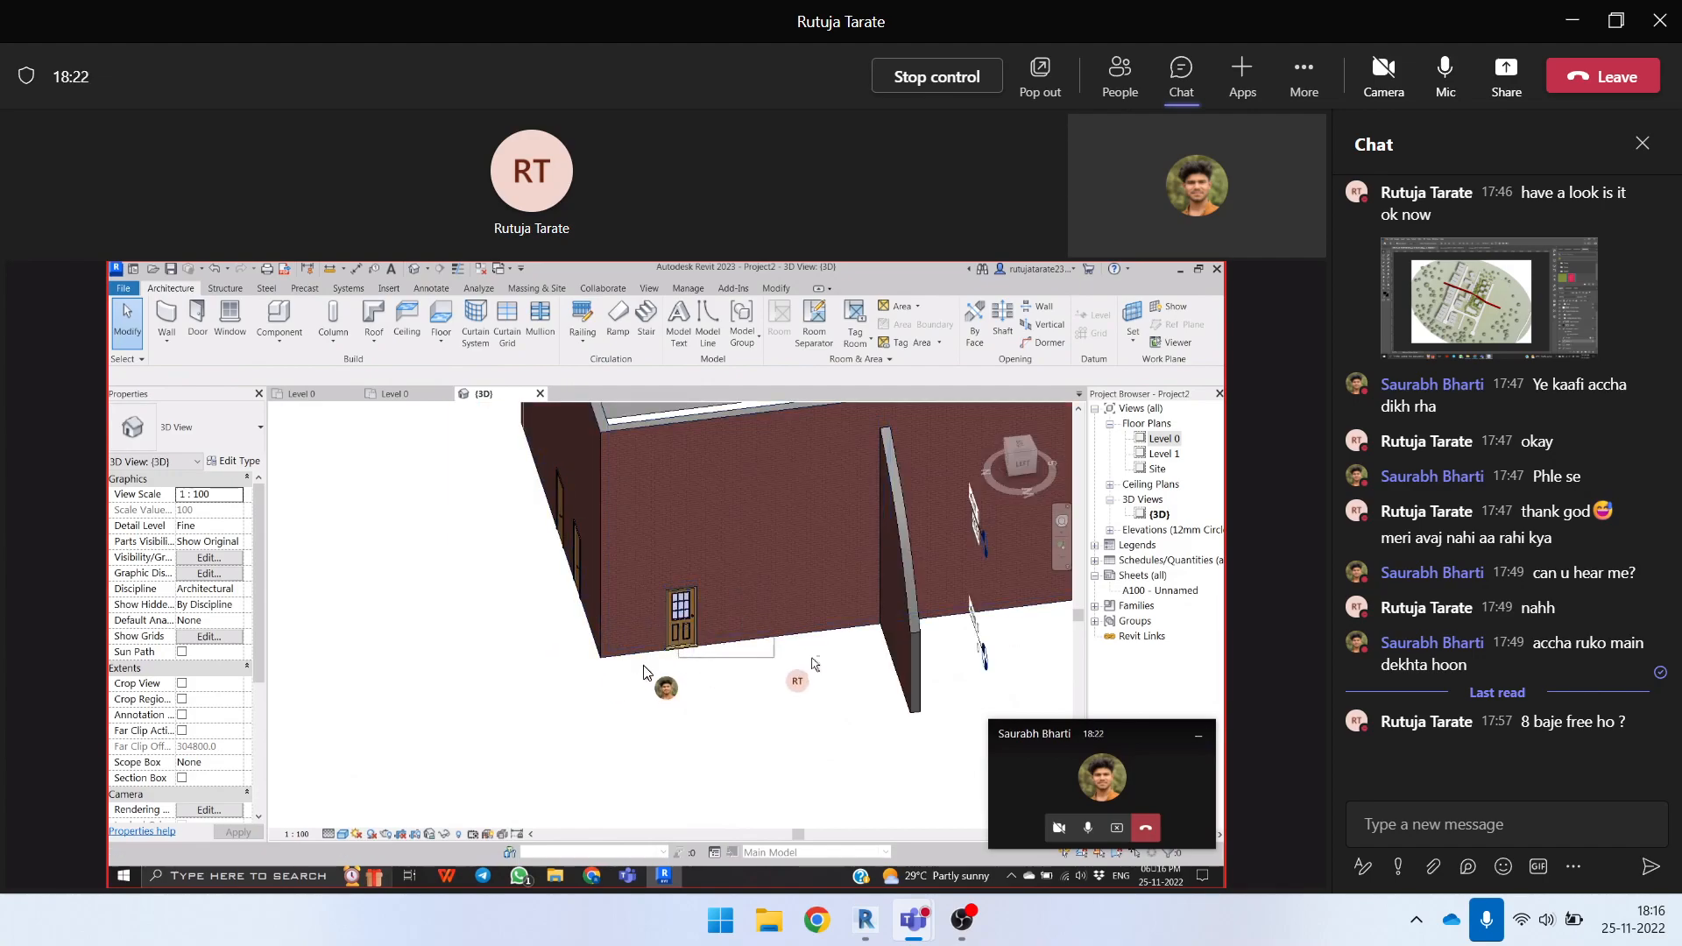
pyautogui.keyDown('shift'); pyautogui.moveTo(497, 679); pyautogui.dragTo(300, 571, button='middle'); pyautogui.keyUp('shift')
pyautogui.keyDown('shift'); pyautogui.moveTo(797, 605); pyautogui.dragTo(627, 557, button='middle'); pyautogui.keyUp('shift')
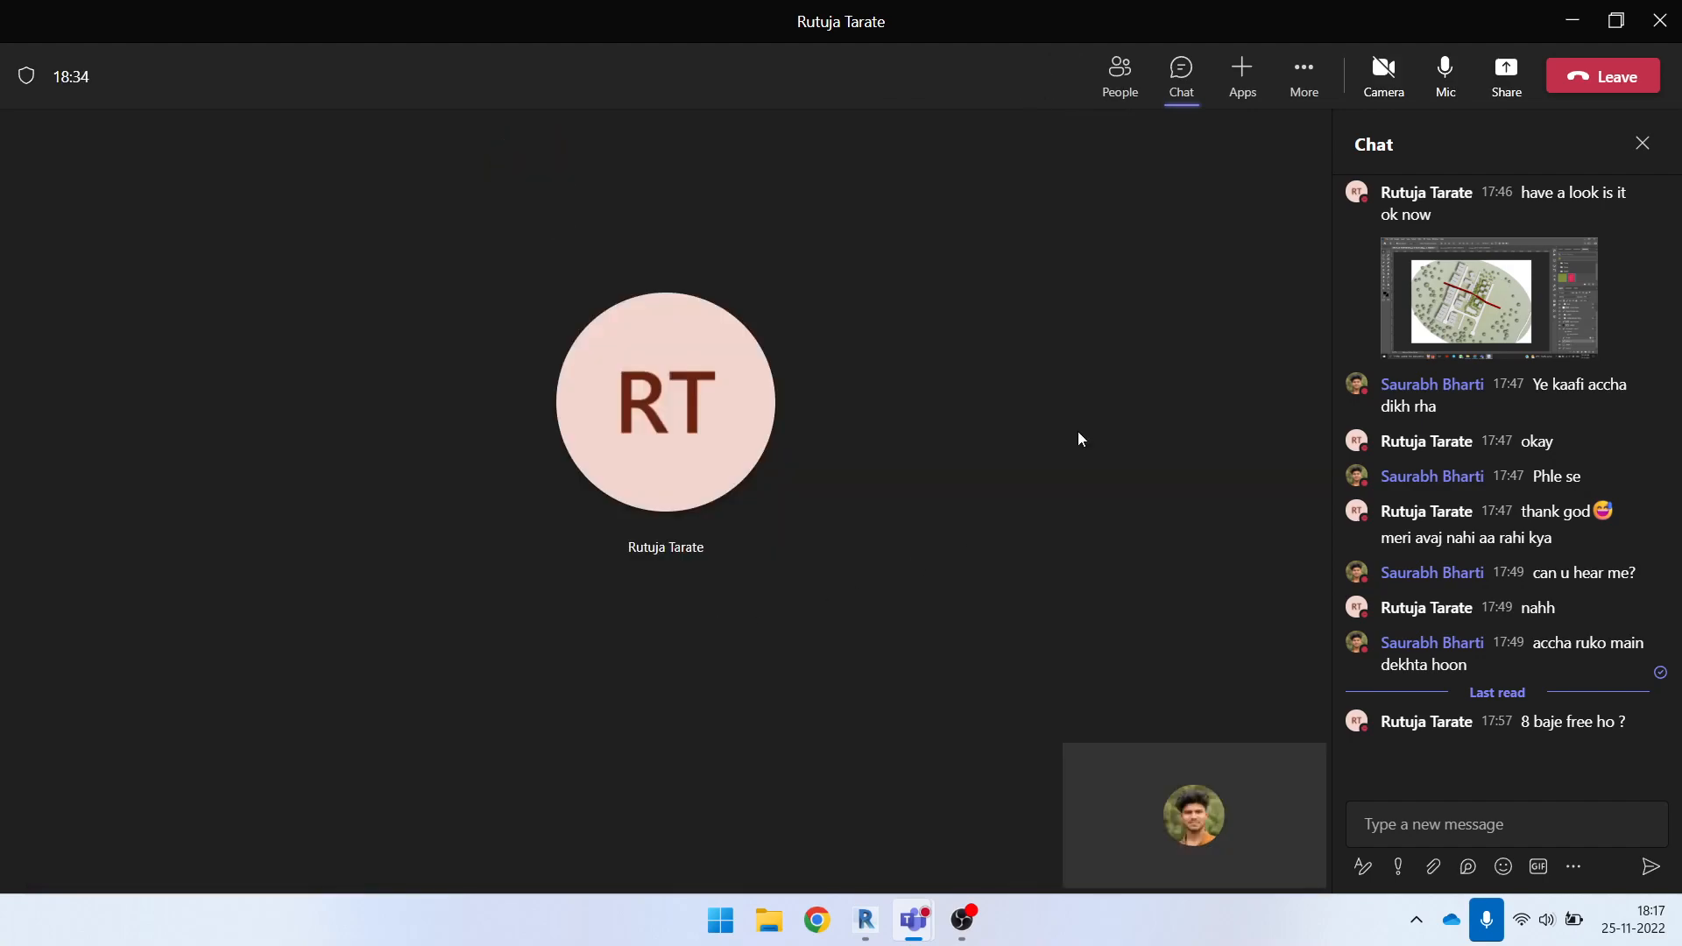
# Open the content sharing options in the Teams meeting.
pyautogui.click(1506, 74)
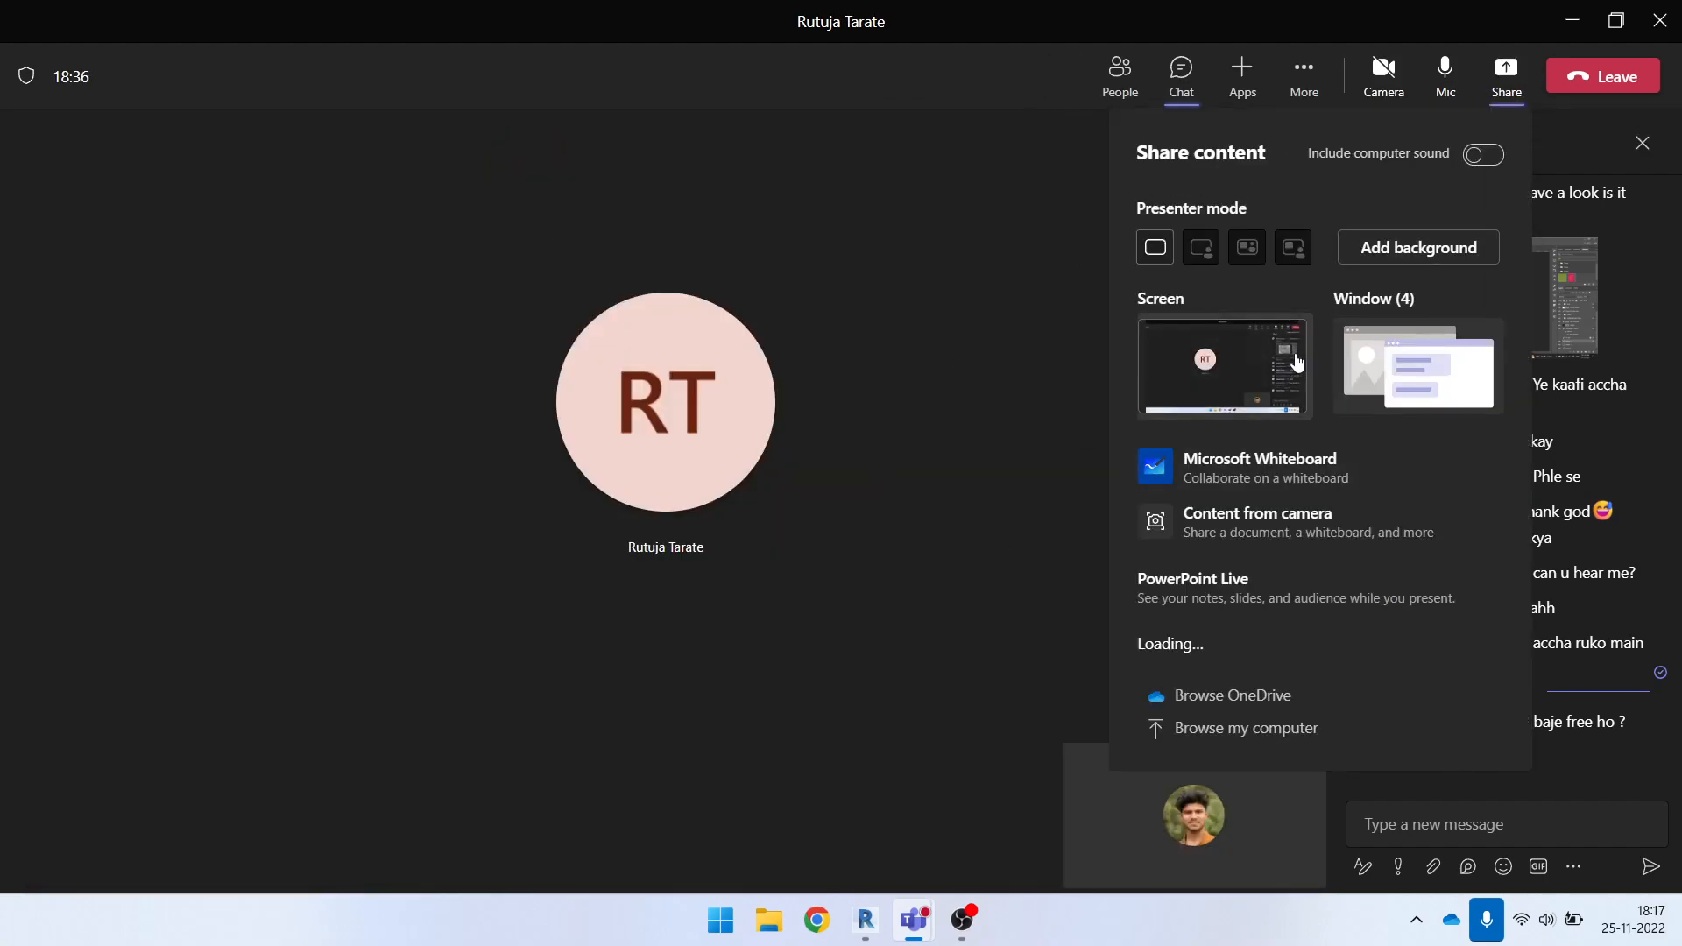
# Share the entire screen in the call, switch to Revit and exit door placement.
pyautogui.click(1300, 348)
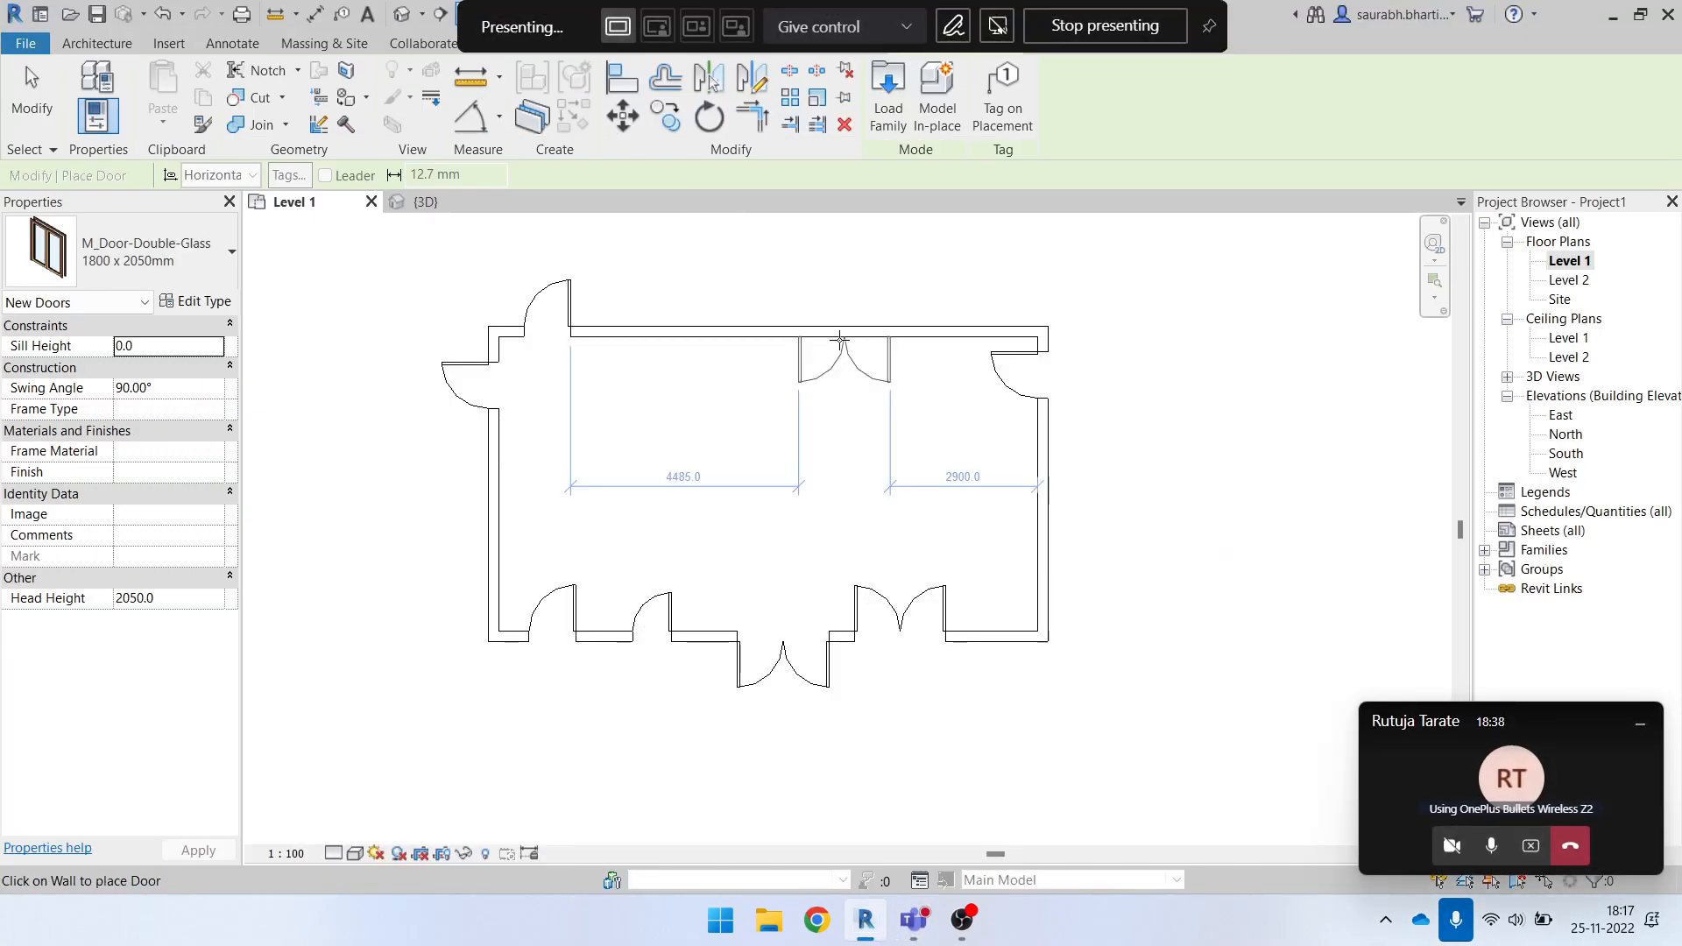
pyautogui.press('Escape')
pyautogui.press('Escape')
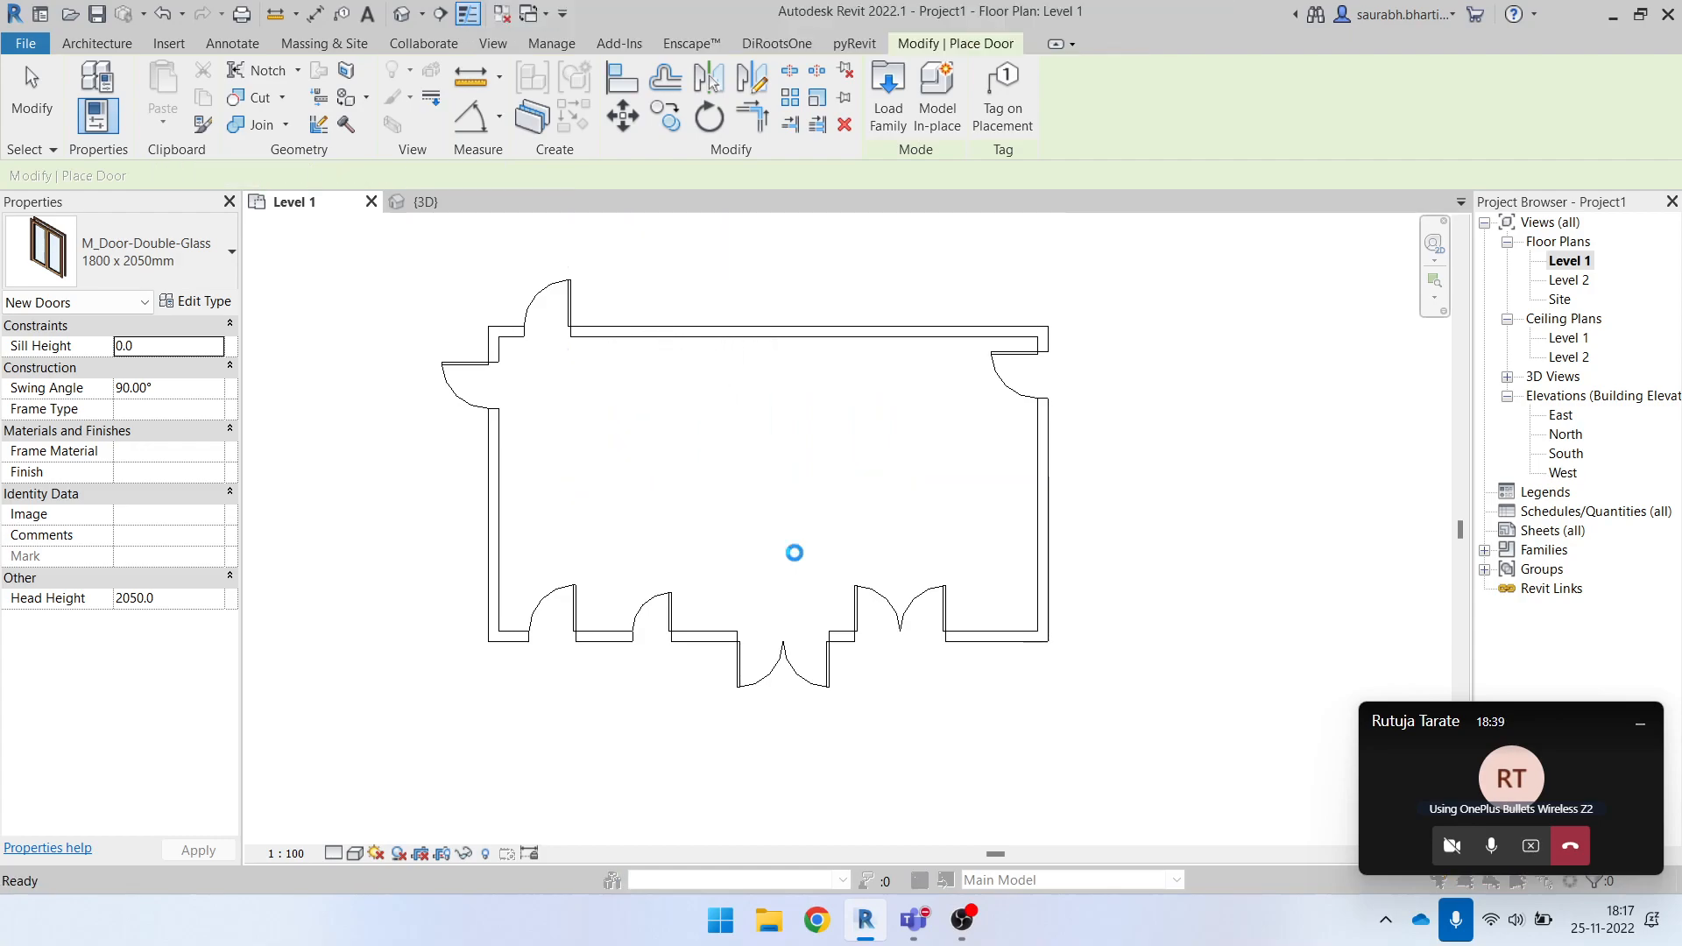
# Review the type dimensions of the inward-opening double glass door in the Level 1 plan without changing them.
pyautogui.click(944, 637)
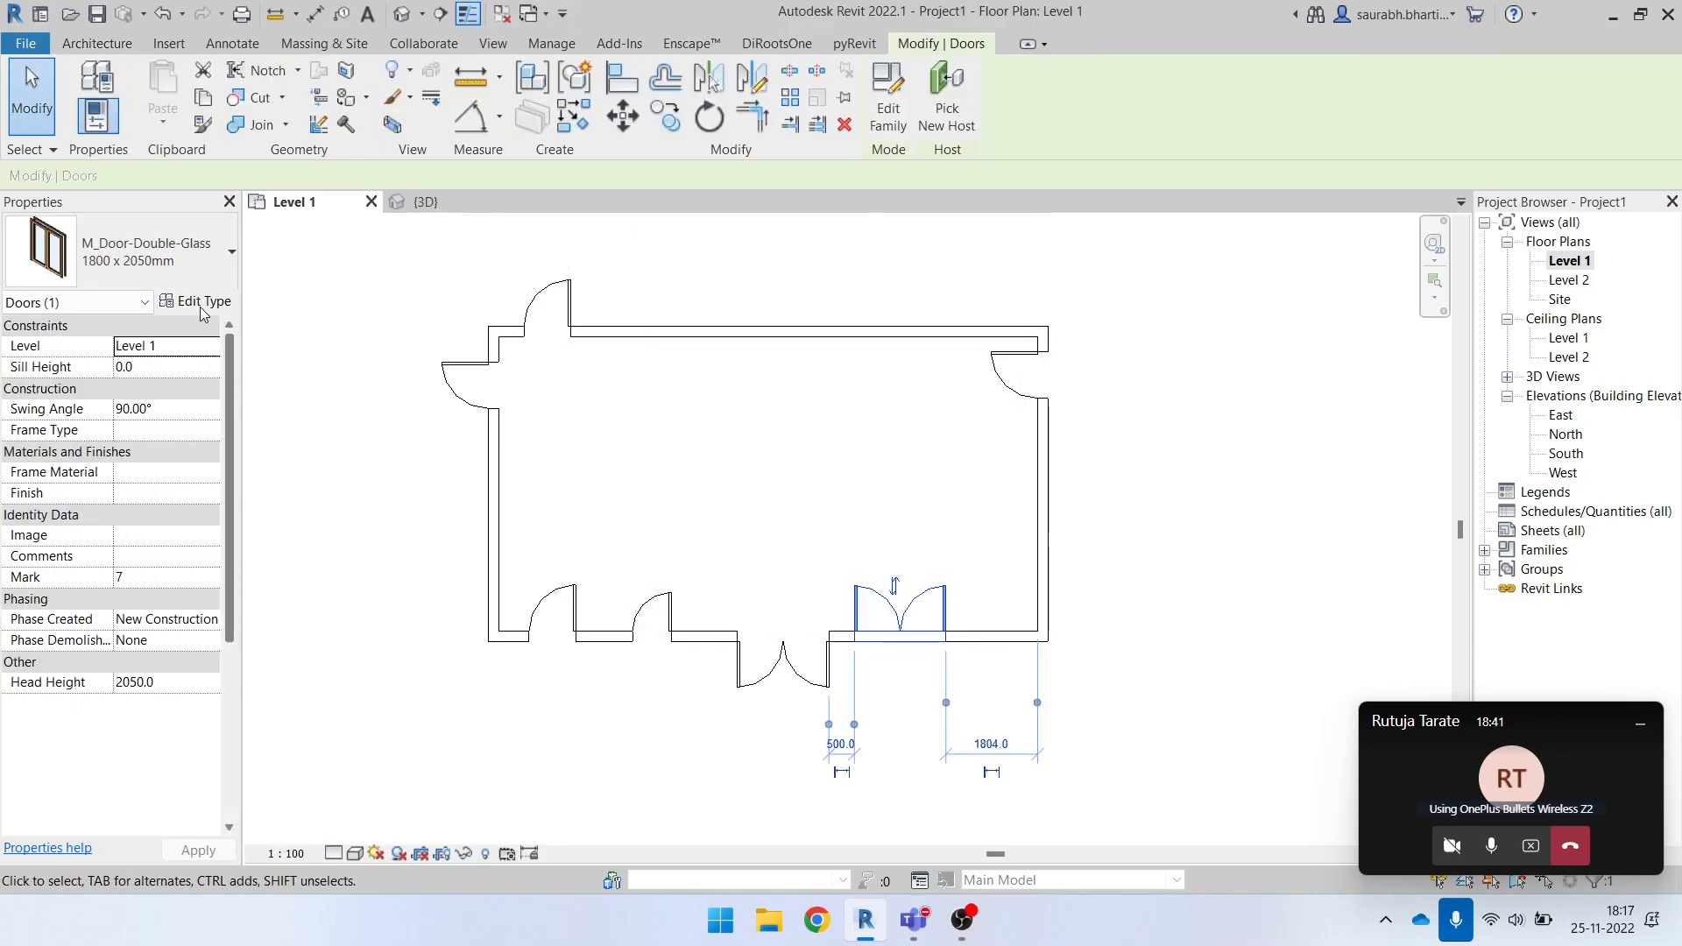
pyautogui.click(200, 302)
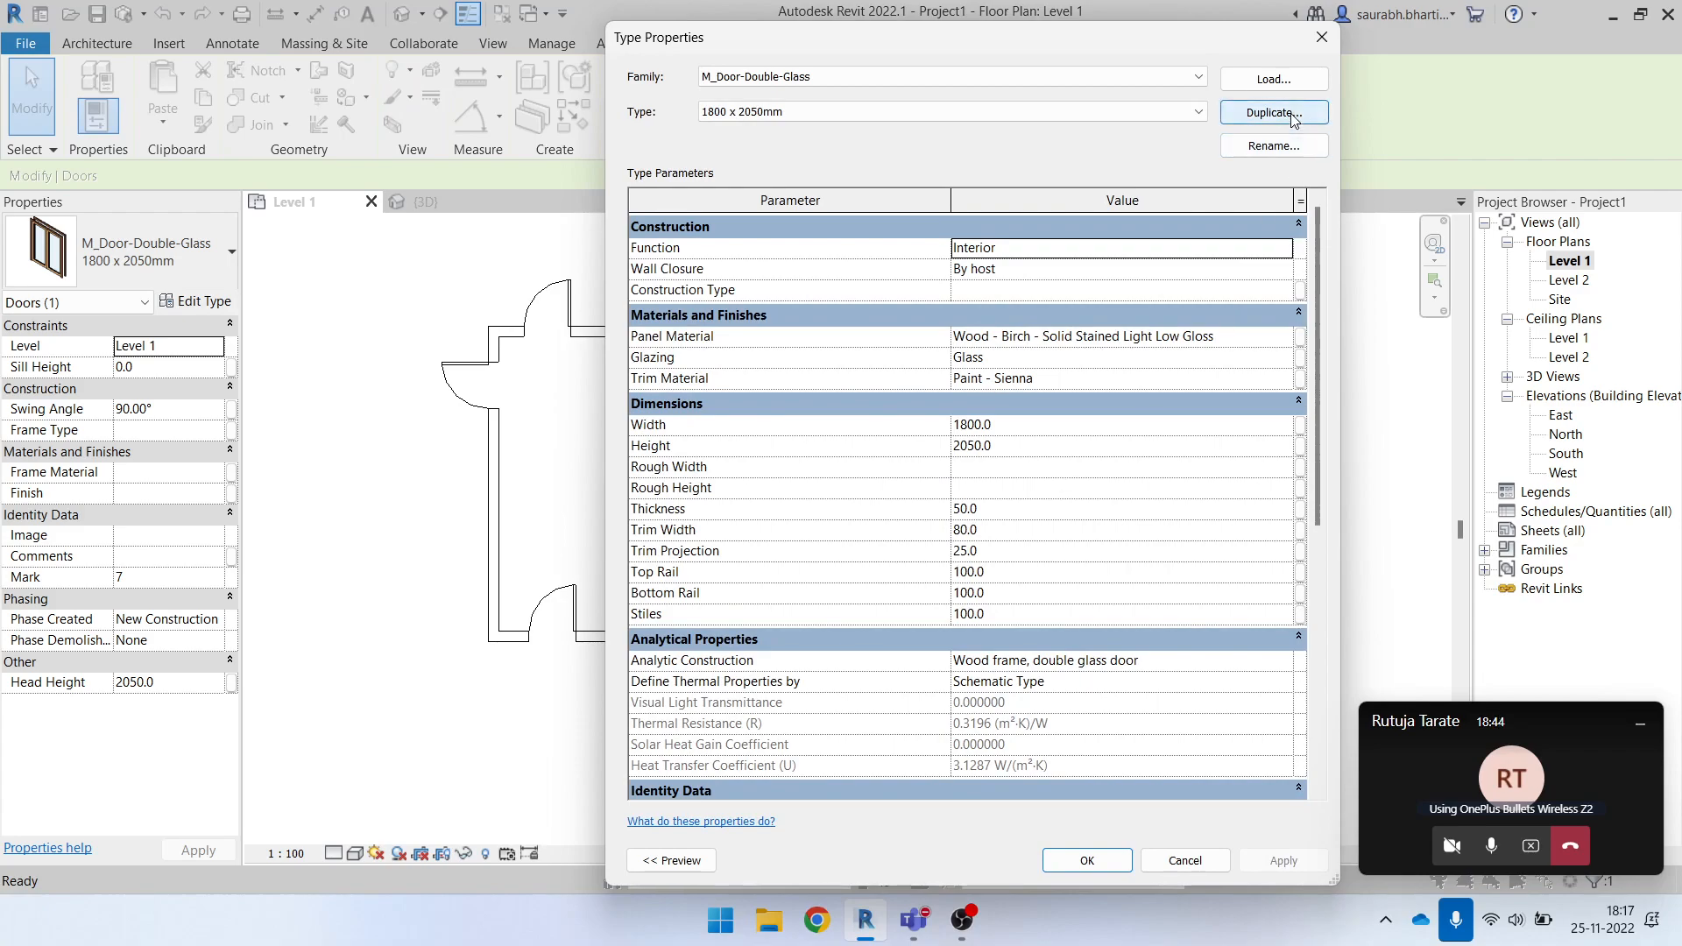
pyautogui.scroll(-5, 1138, 396)
pyautogui.scroll(5, 1090, 580)
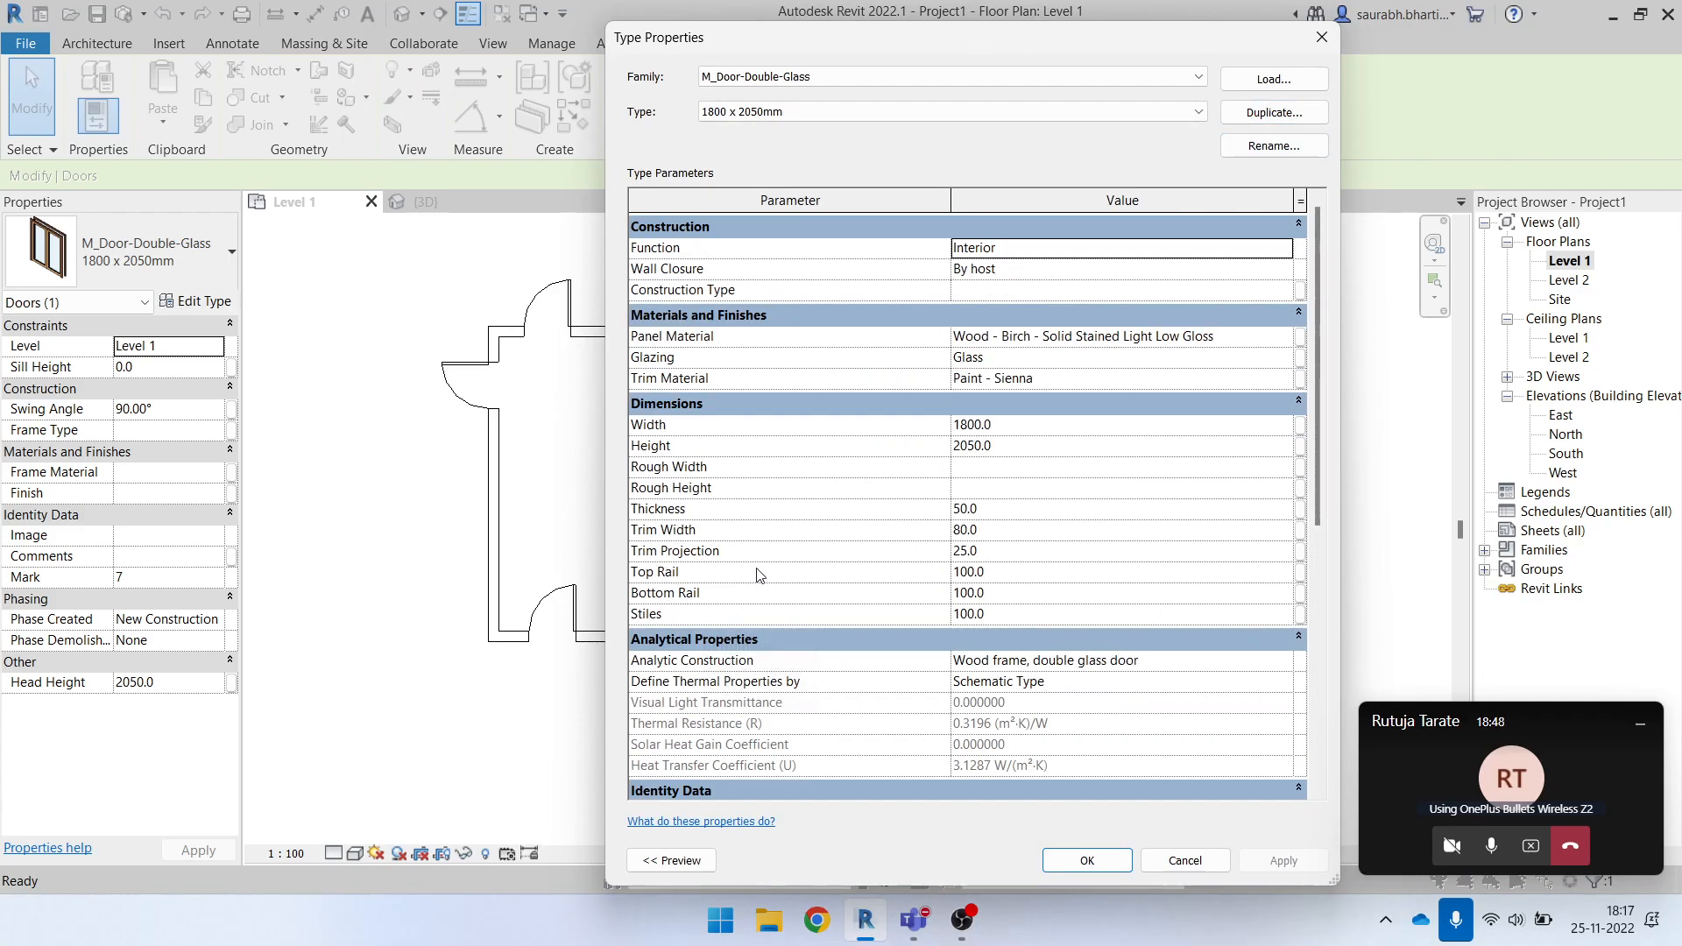
pyautogui.click(1004, 578)
pyautogui.click(1021, 615)
pyautogui.click(1006, 532)
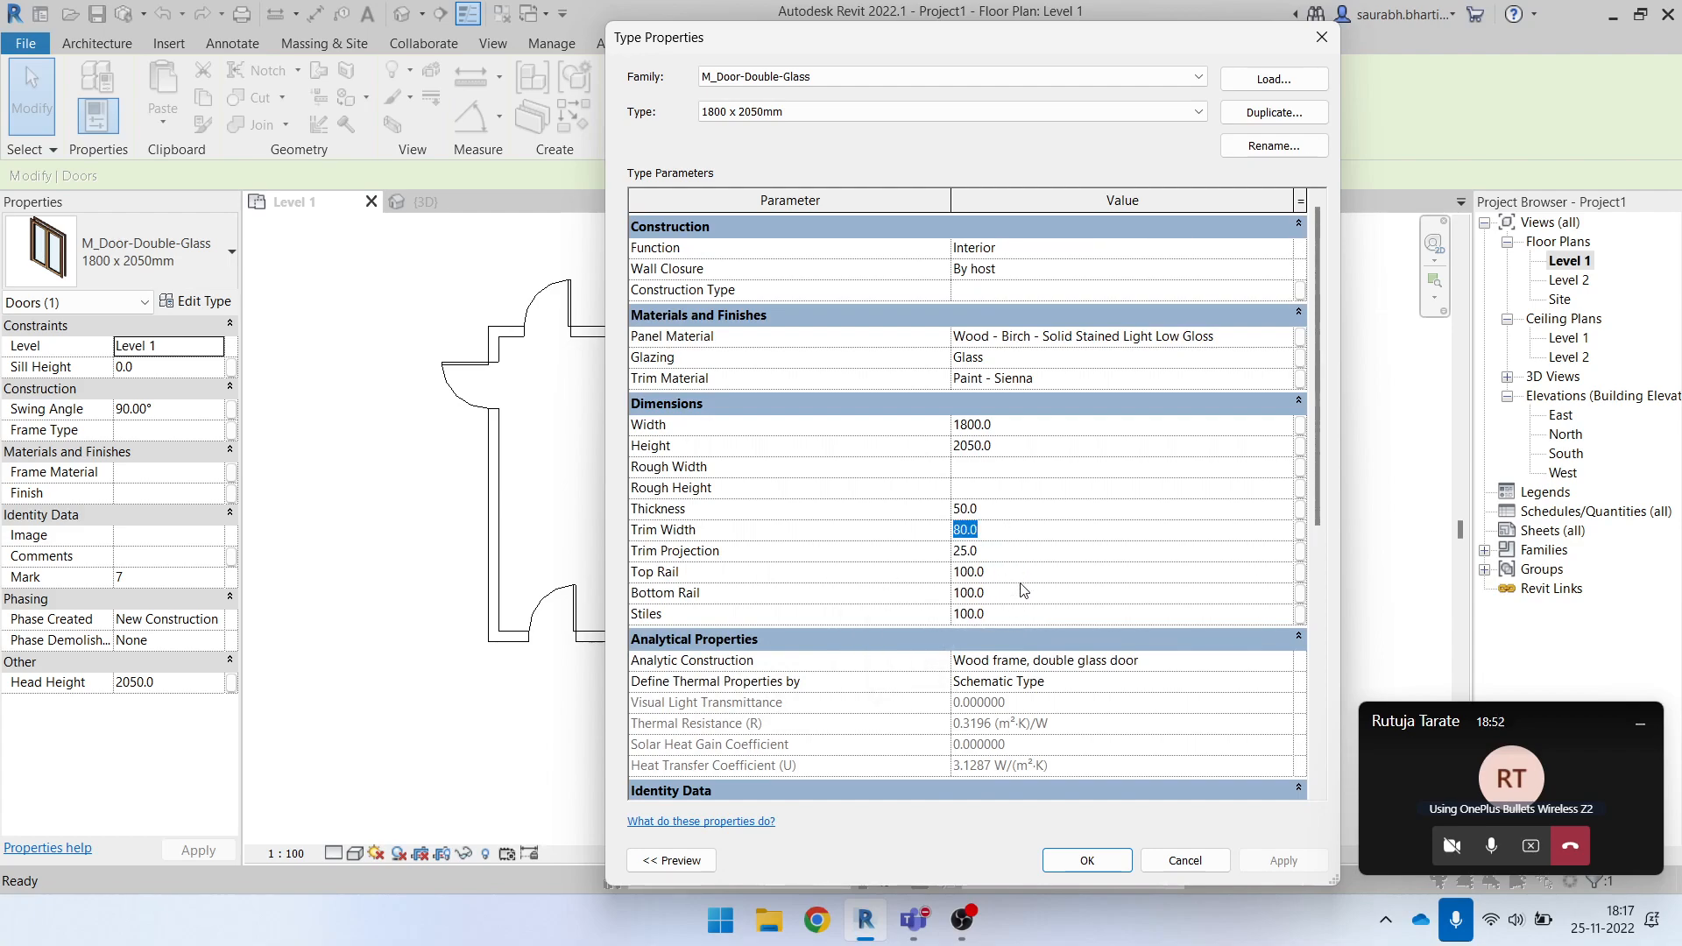
pyautogui.click(1025, 426)
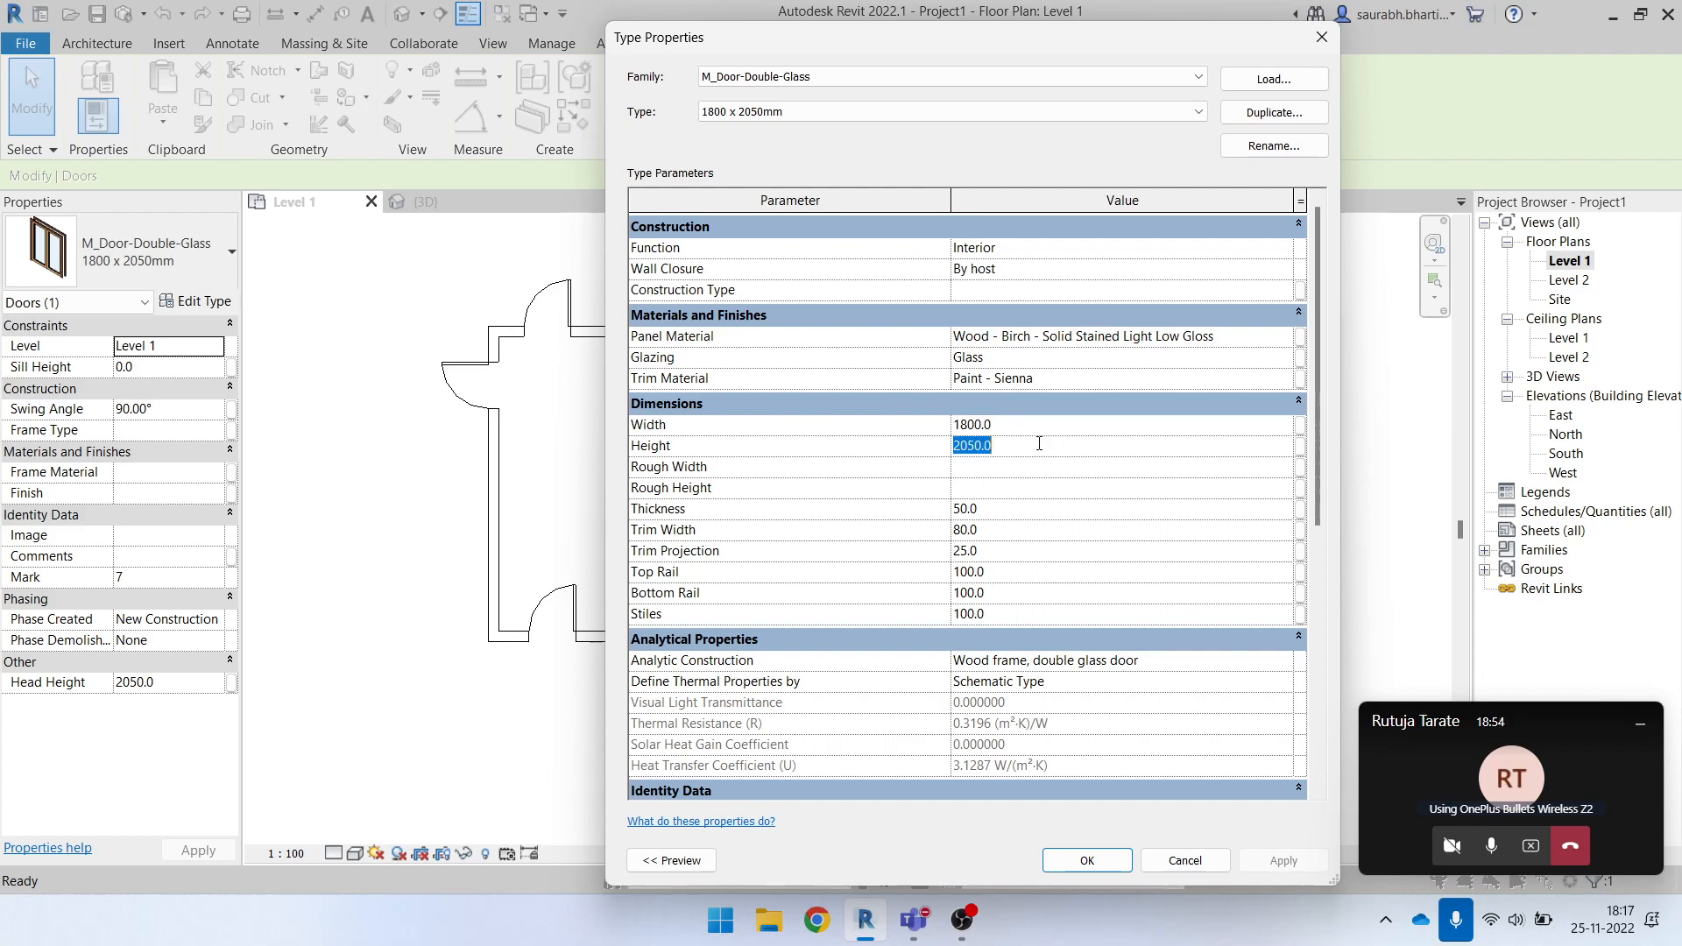
pyautogui.click(730, 567)
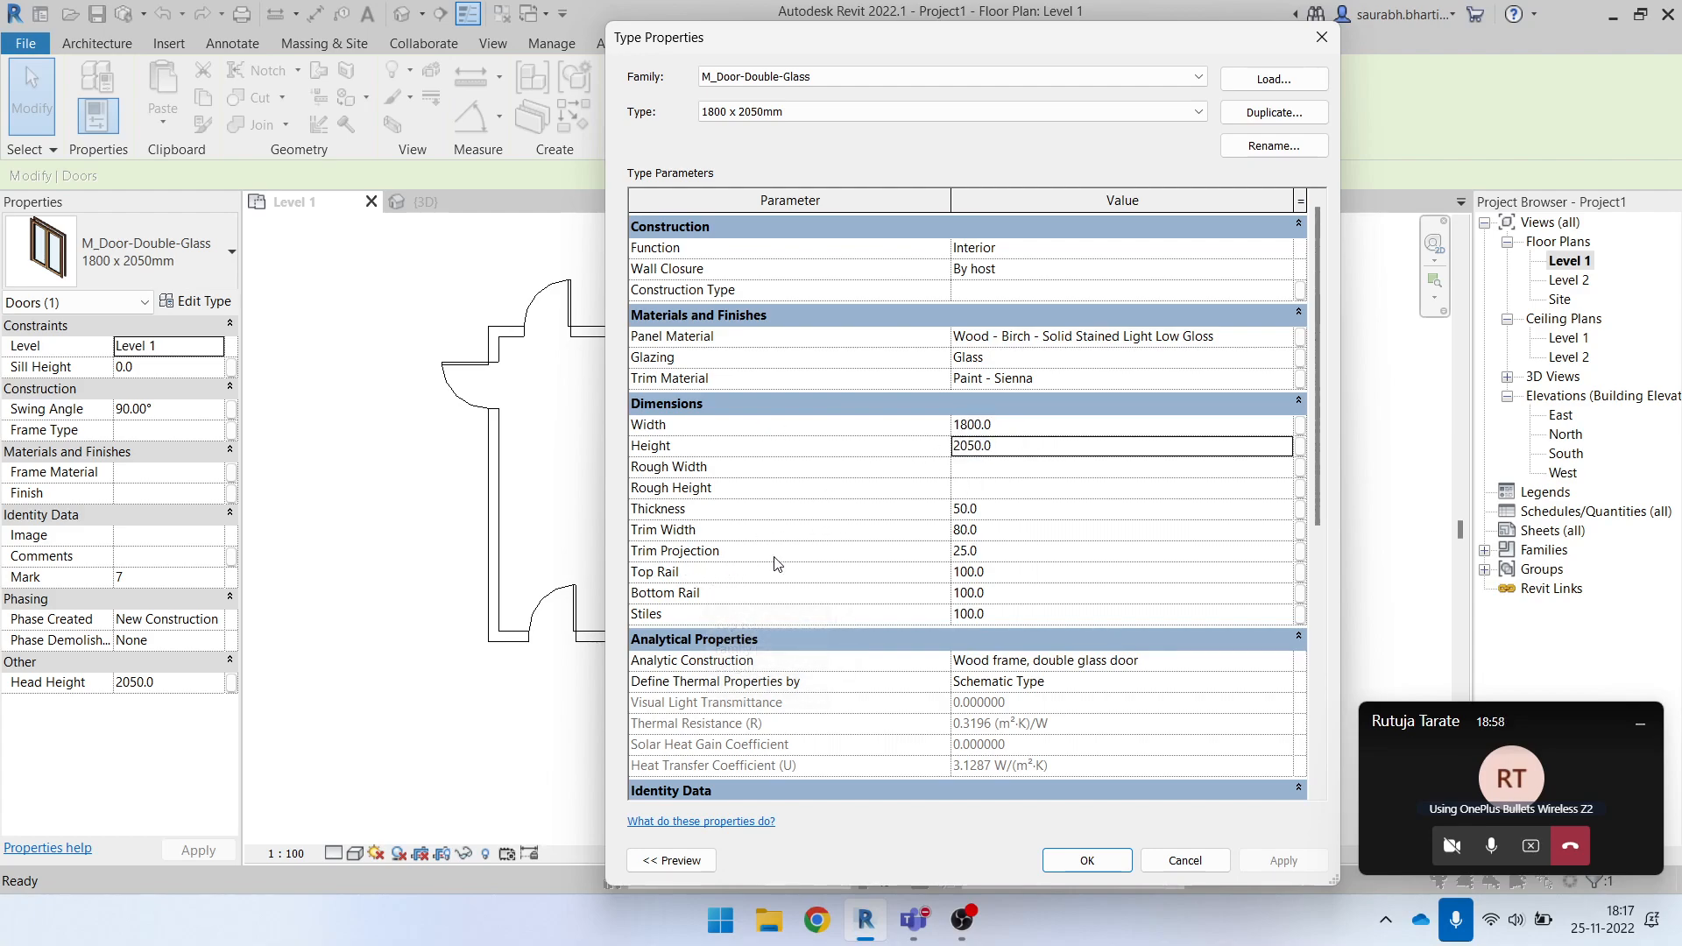
pyautogui.click(1321, 37)
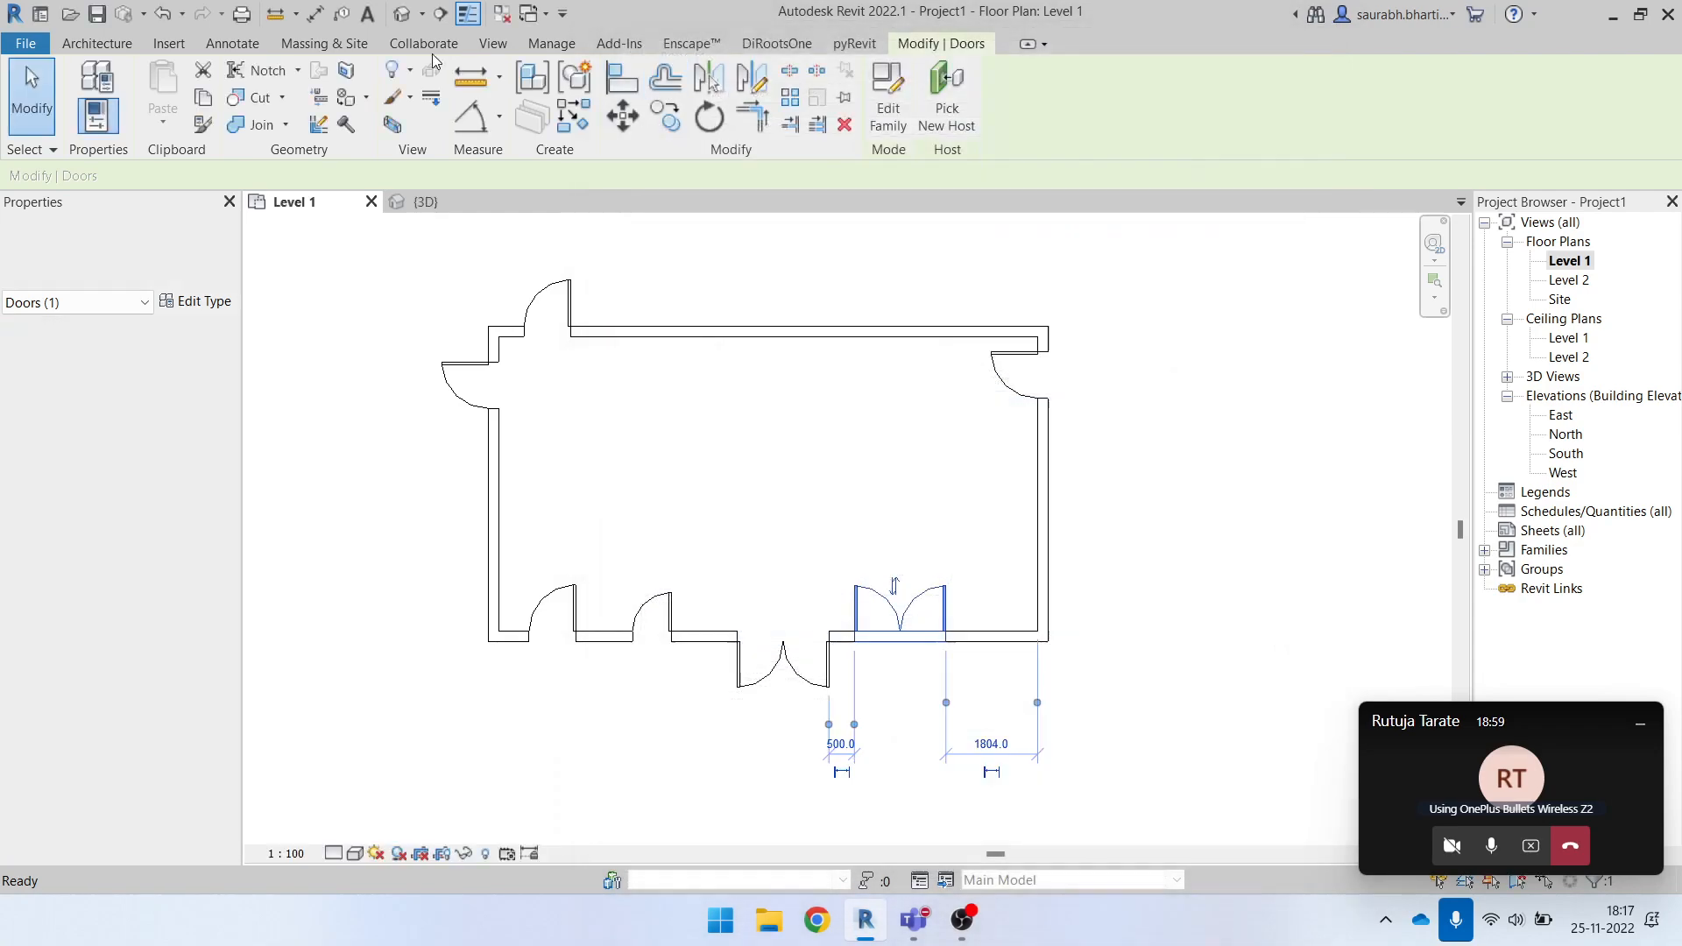
# Examine the outward-opening double glass door in 3D and review its type parameters, including trim projection.
pyautogui.click(402, 15)
pyautogui.scroll(5, 929, 546)
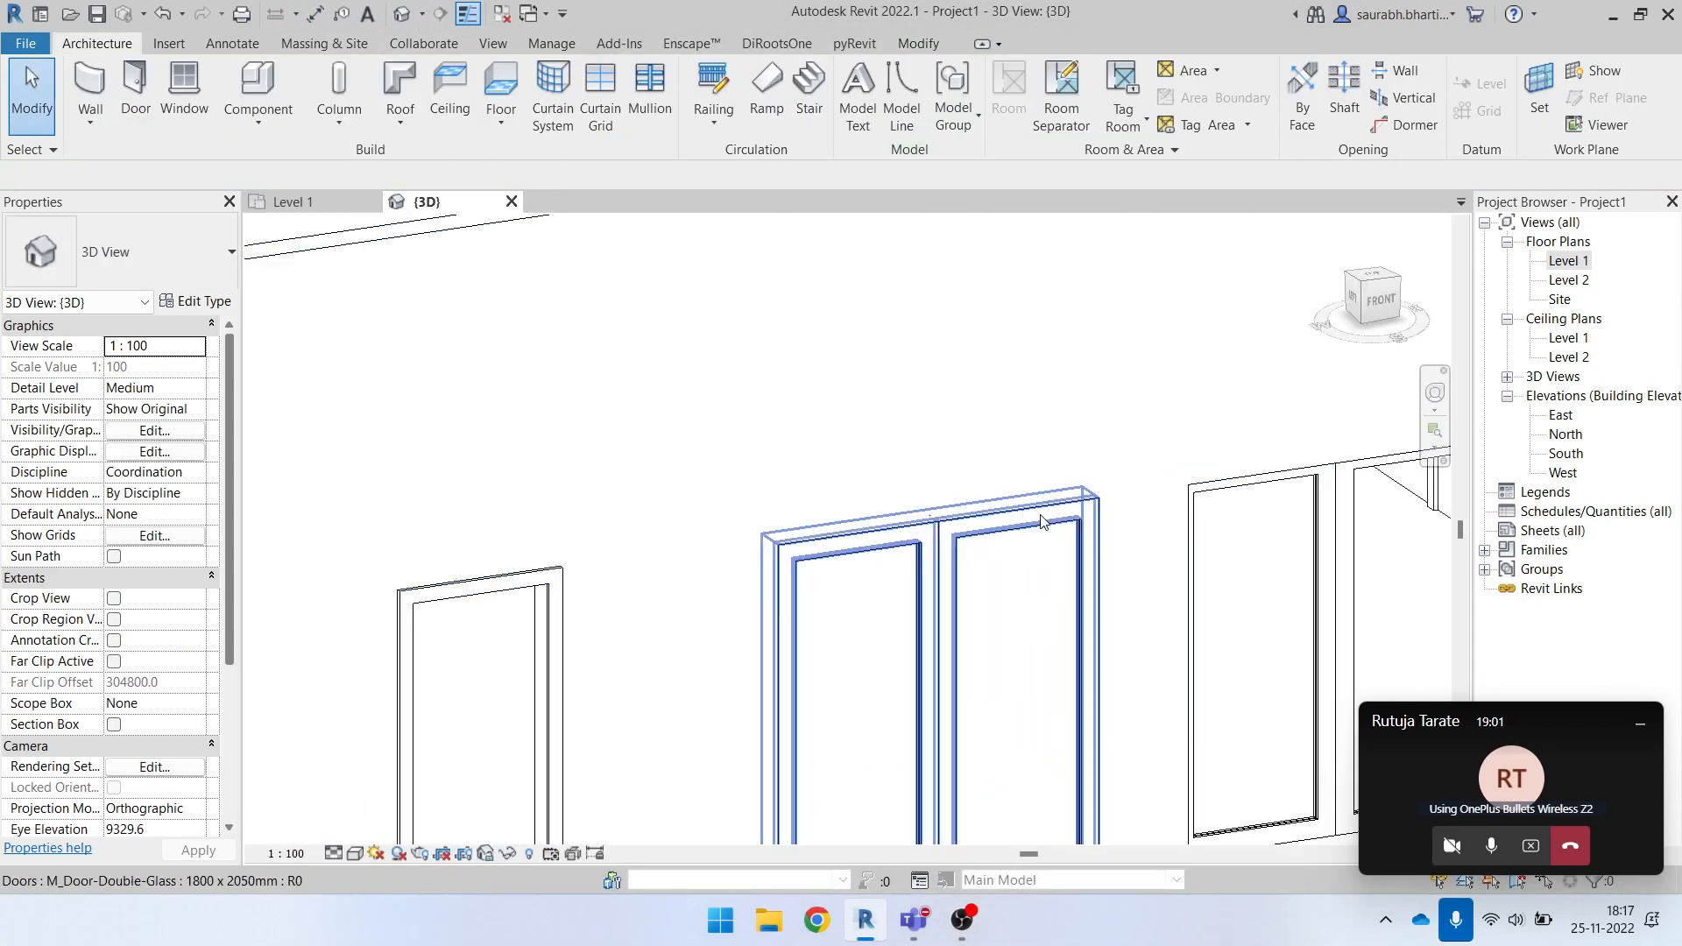
pyautogui.scroll(-4, 987, 526)
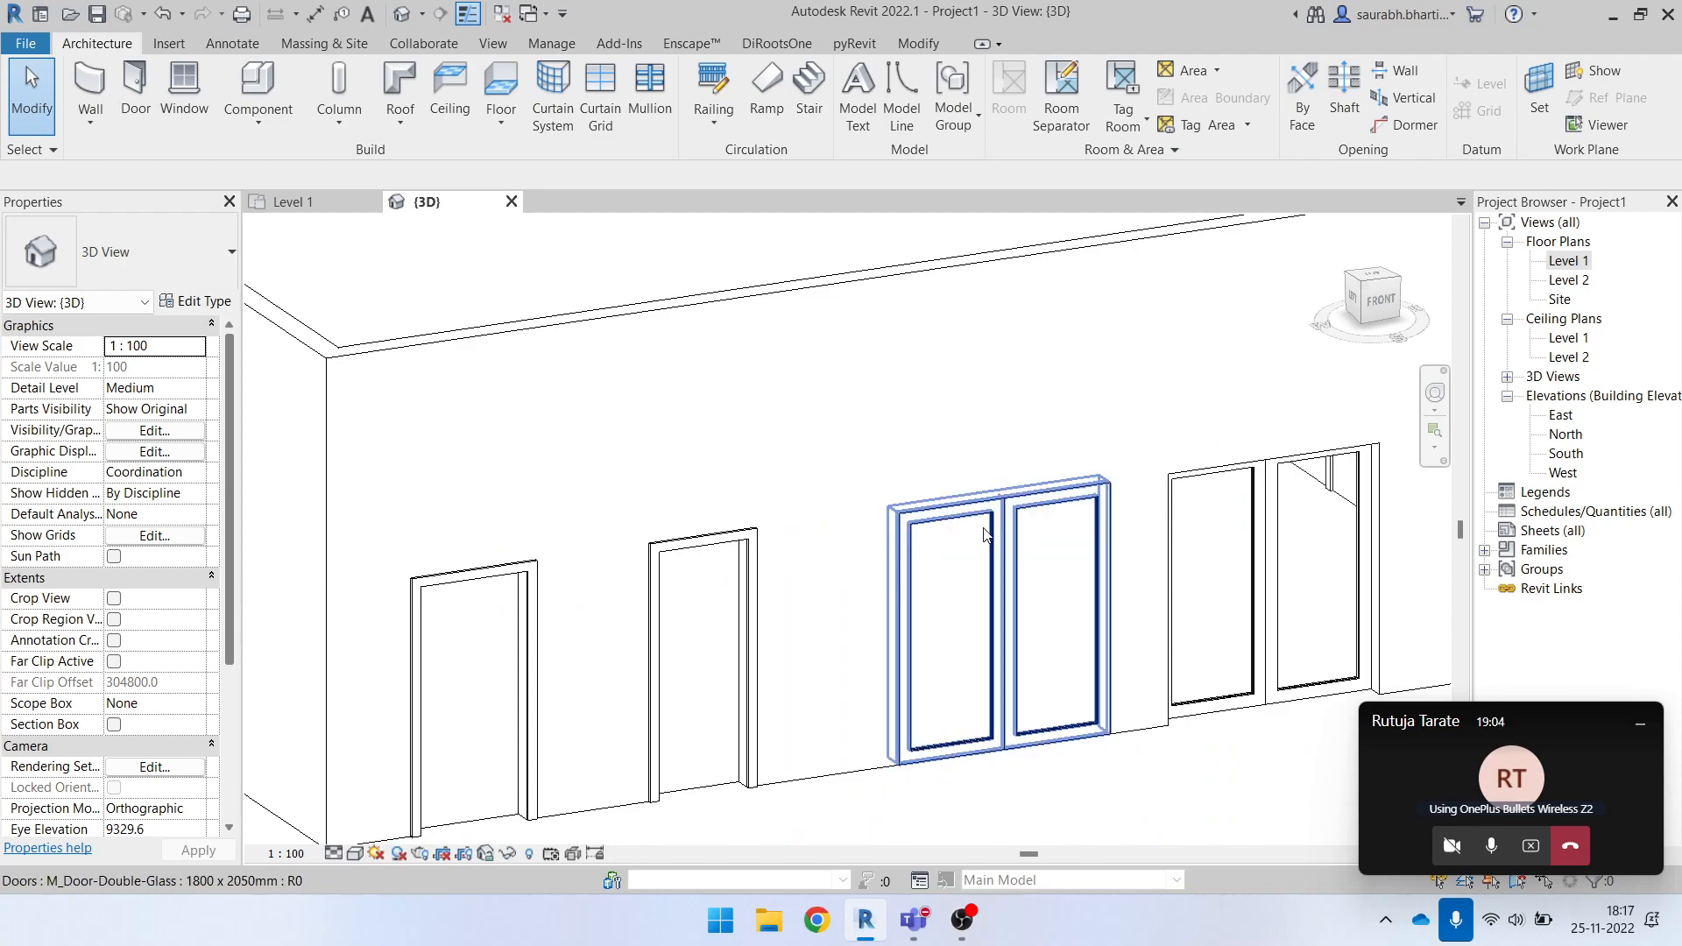
pyautogui.click(913, 596)
pyautogui.click(195, 302)
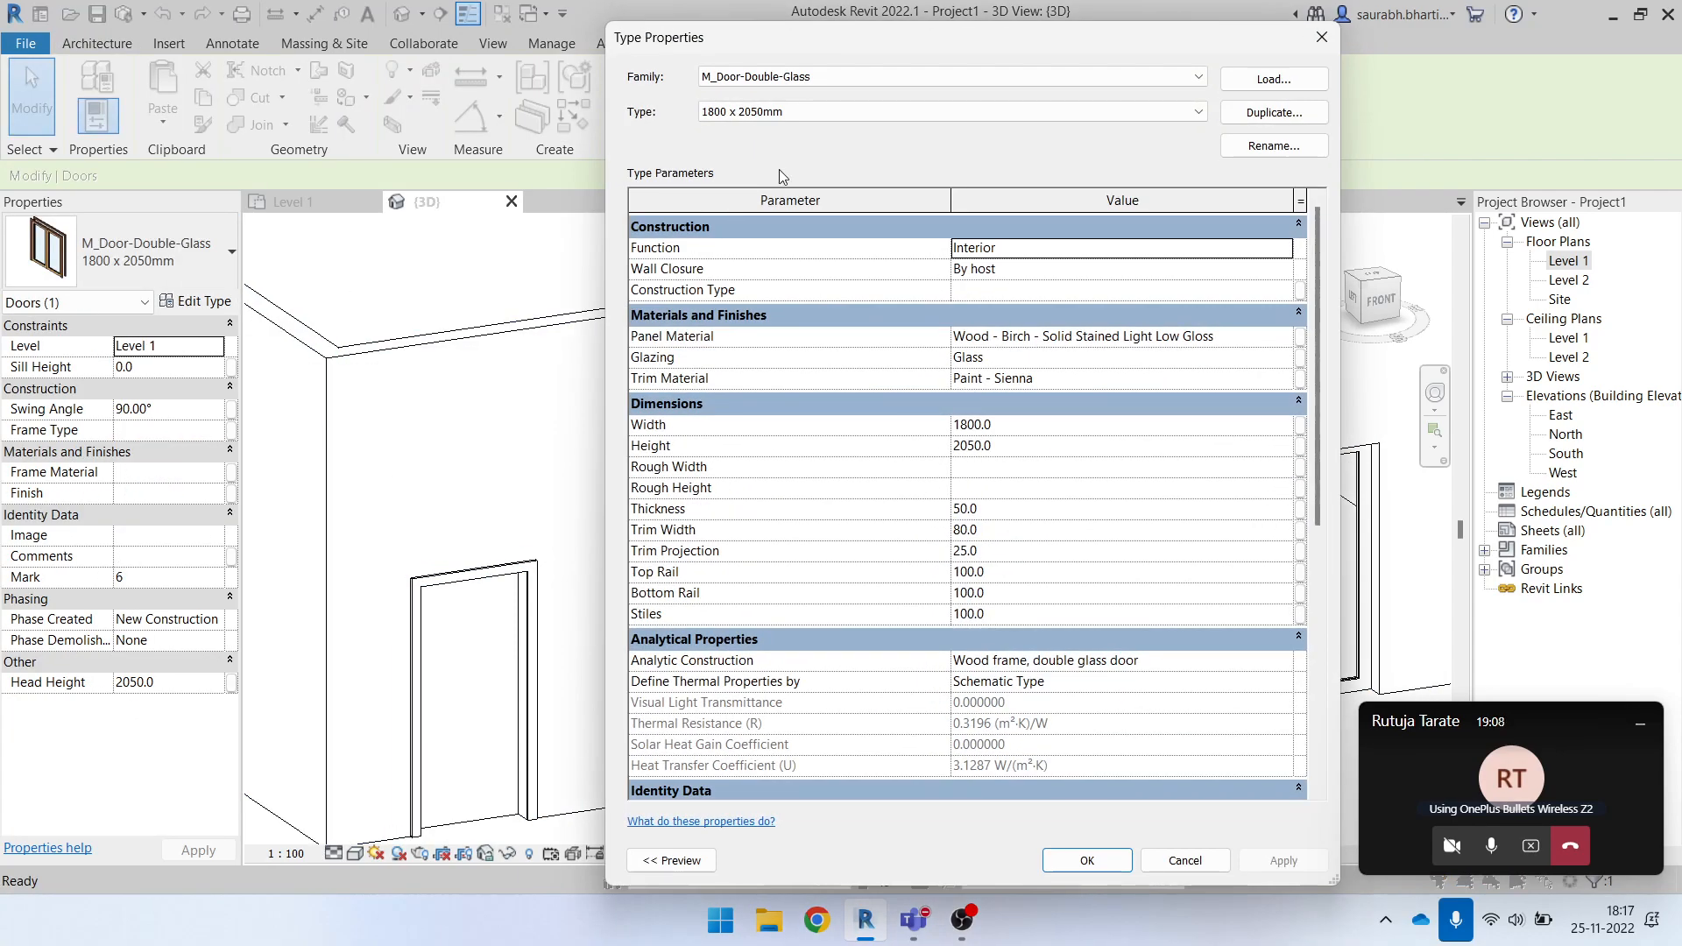
pyautogui.moveTo(828, 49); pyautogui.dragTo(279, 29)
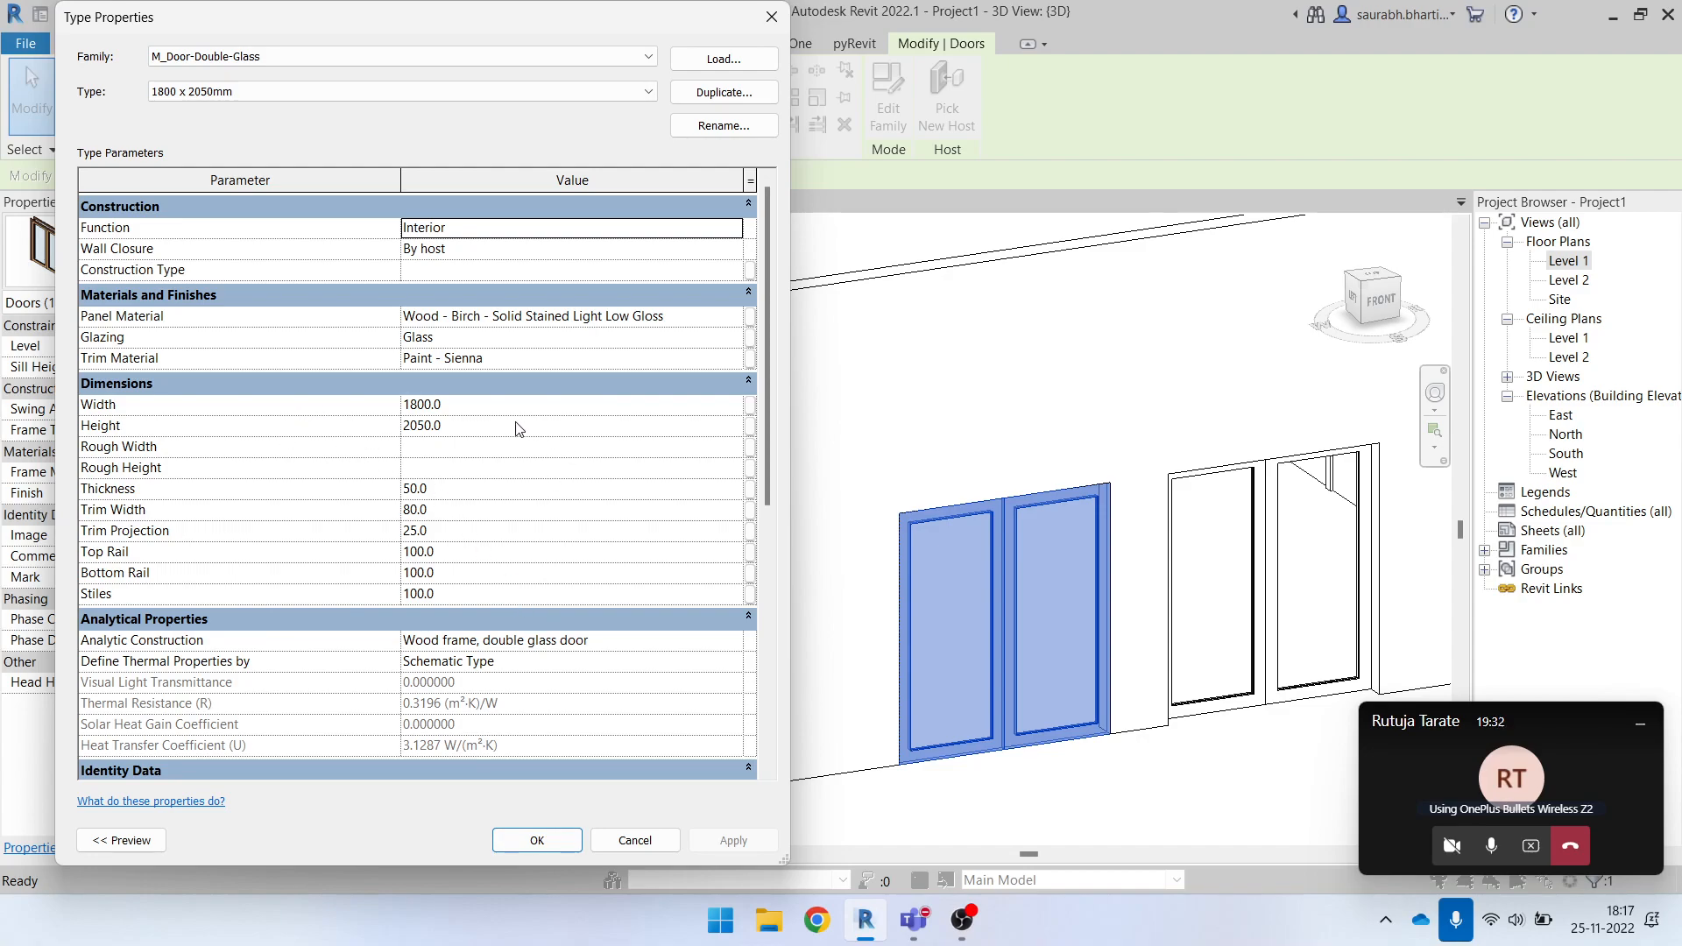
pyautogui.click(526, 535)
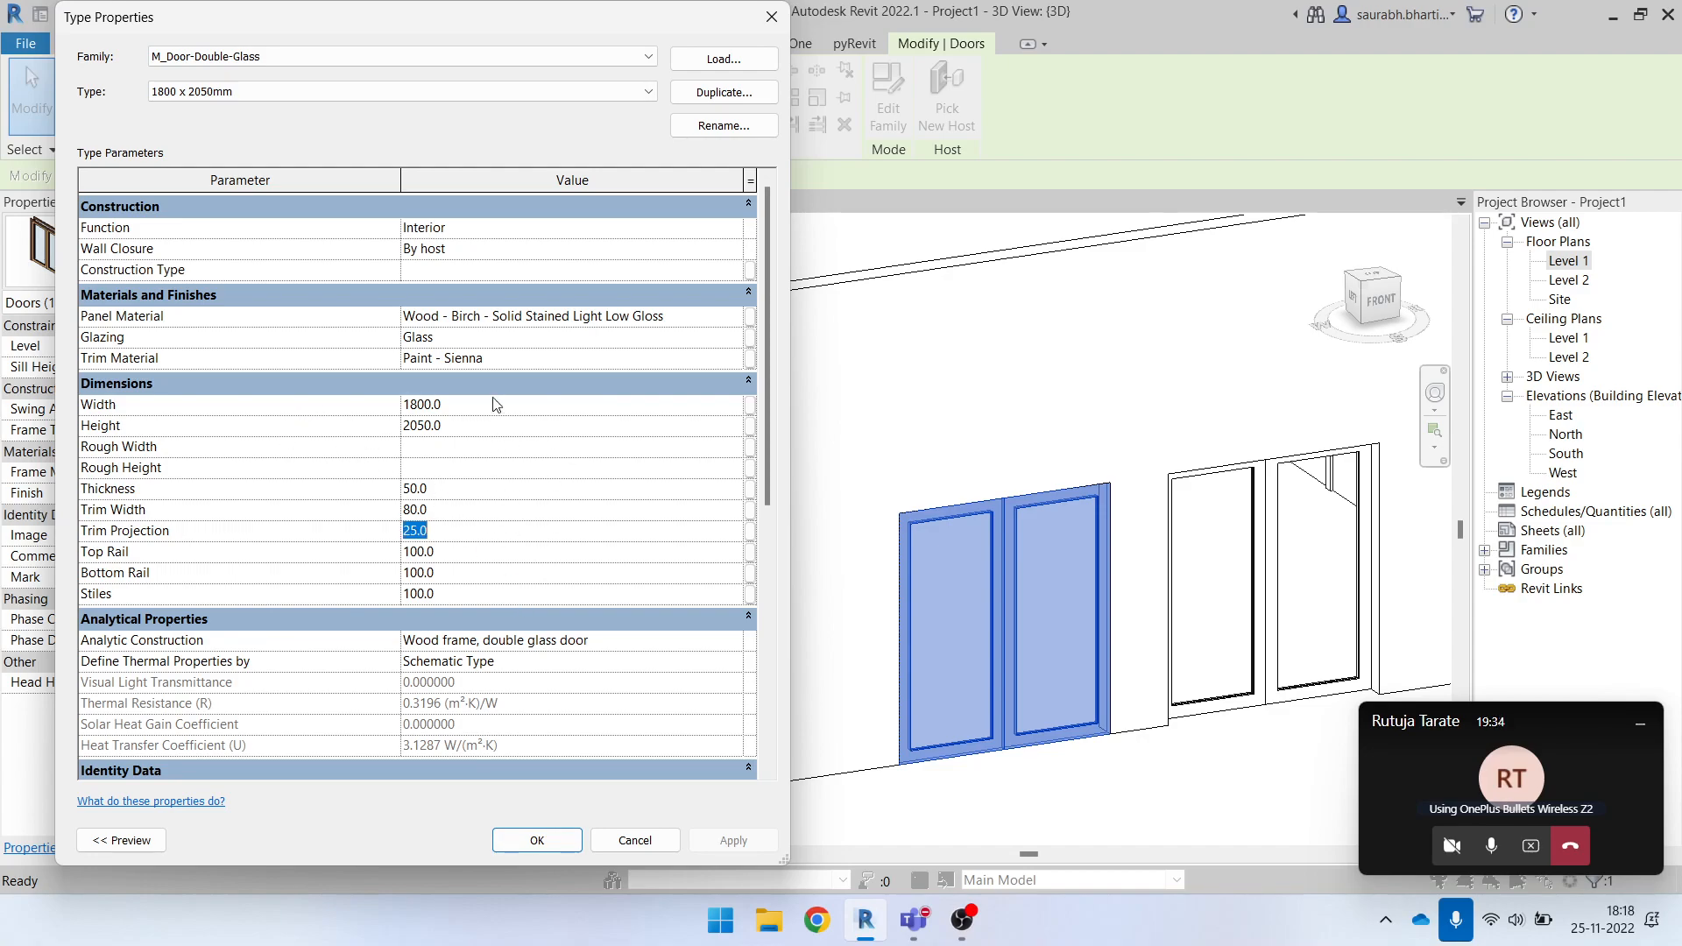
pyautogui.click(483, 385)
pyautogui.click(454, 383)
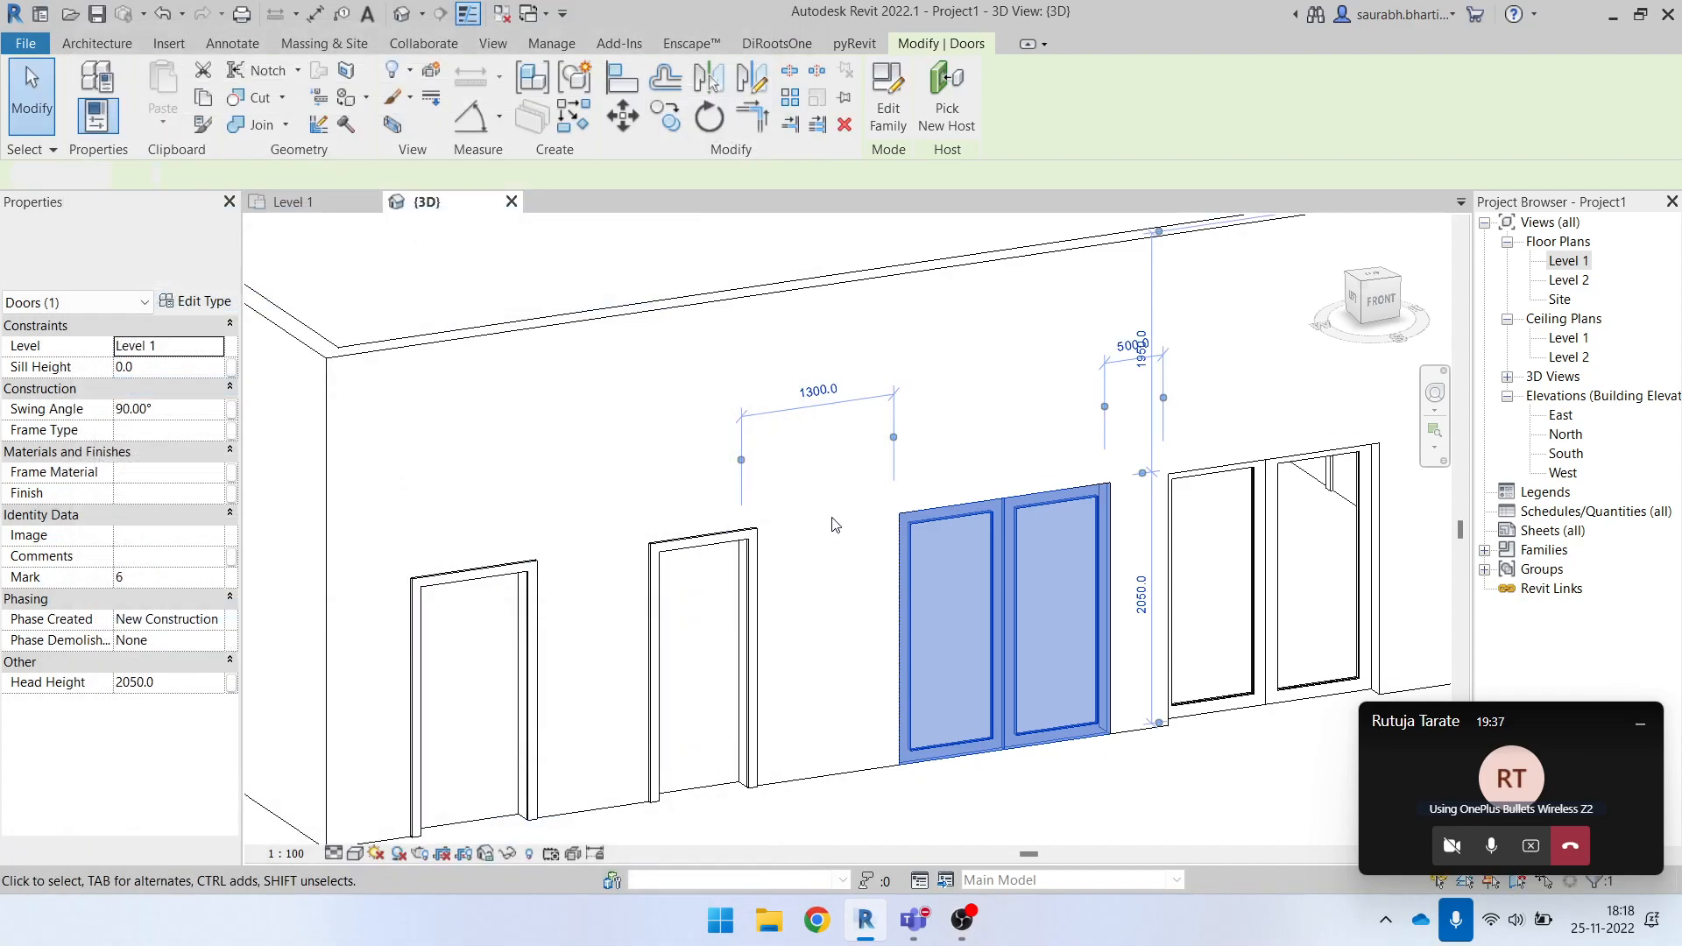
# Move both double glass doors along the front wall toward the single doors, leaving gaps of about 300 mm and 200 mm.
pyautogui.keyDown('shift'); pyautogui.moveTo(867, 675); pyautogui.dragTo(786, 642, button='middle'); pyautogui.keyUp('shift')
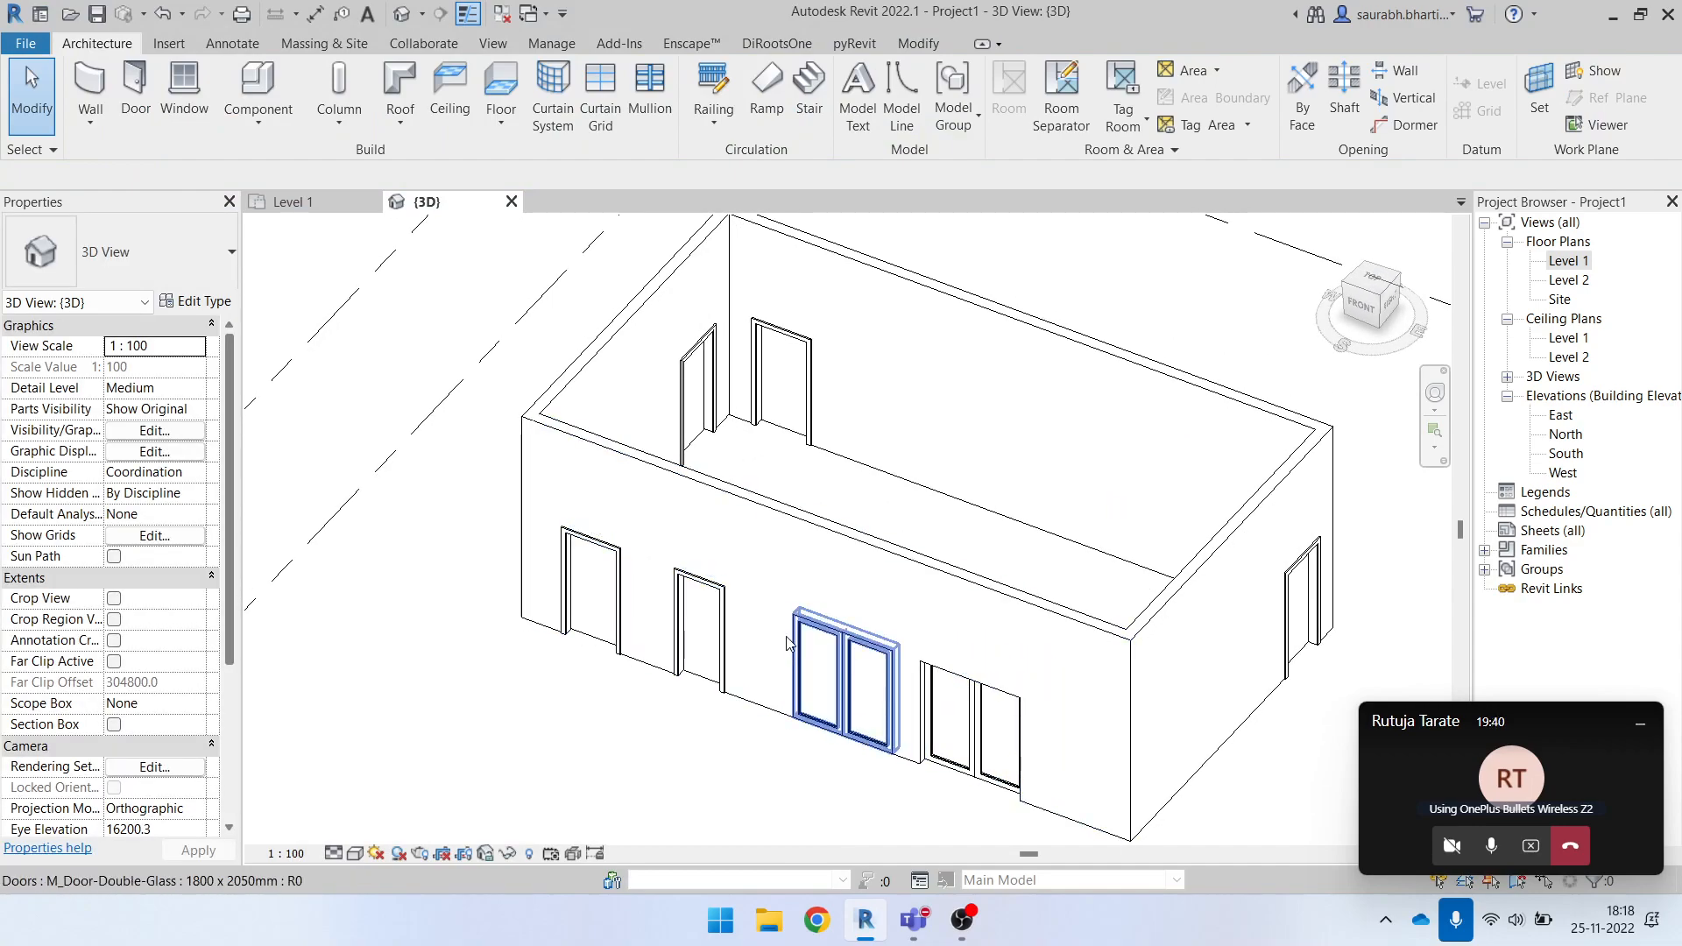
pyautogui.keyDown('shift'); pyautogui.moveTo(836, 692); pyautogui.dragTo(846, 679, button='middle'); pyautogui.keyUp('shift')
pyautogui.click(847, 679)
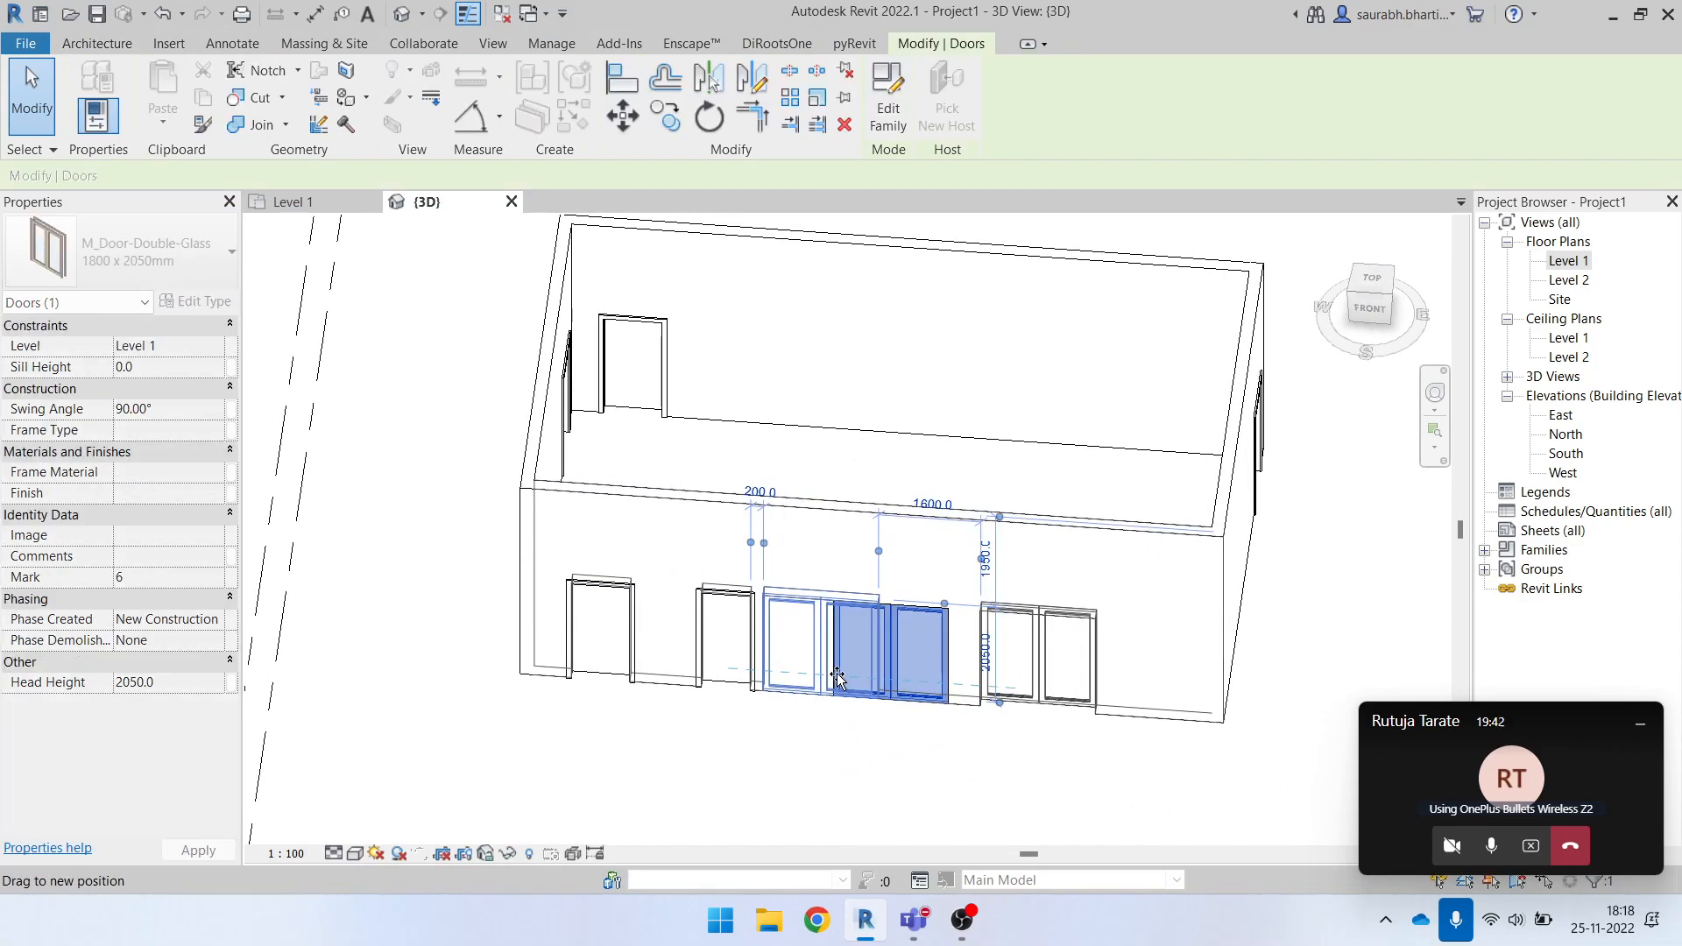
pyautogui.moveTo(846, 677); pyautogui.dragTo(846, 678)
pyautogui.moveTo(1033, 665); pyautogui.dragTo(948, 680)
pyautogui.press('Escape')
# Open the double glass door's family for editing, examine its panel and trim extrusions, and close the family.
pyautogui.keyDown('shift'); pyautogui.moveTo(902, 643); pyautogui.dragTo(947, 650, button='middle'); pyautogui.keyUp('shift')
pyautogui.click(950, 647)
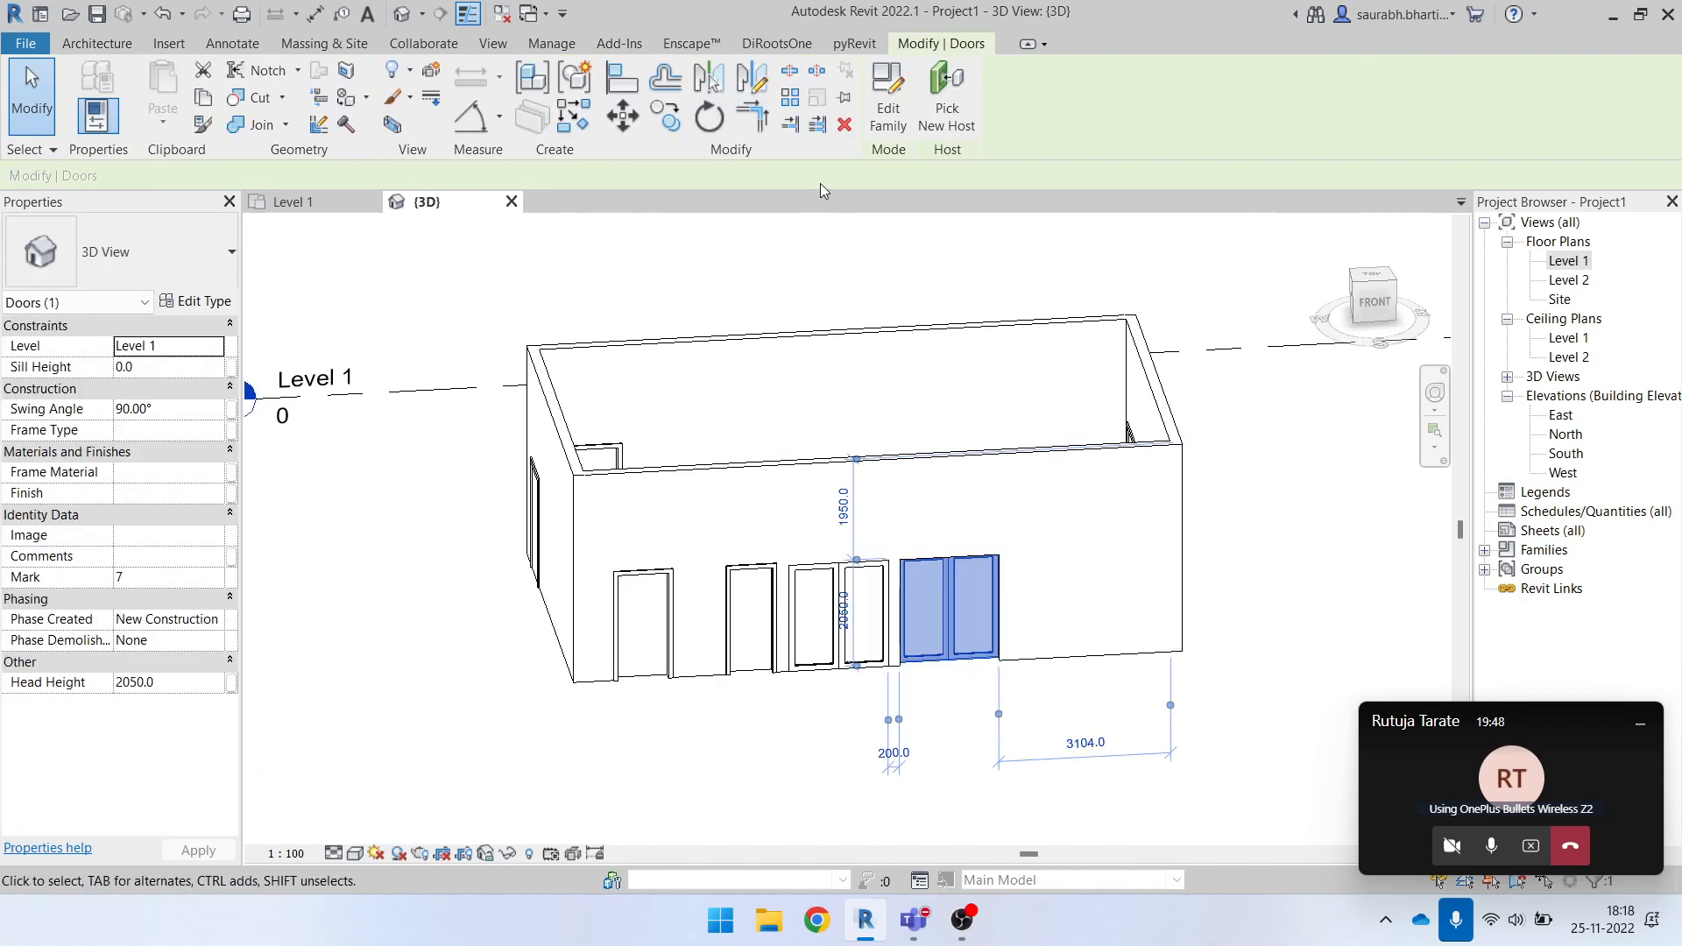
pyautogui.click(889, 112)
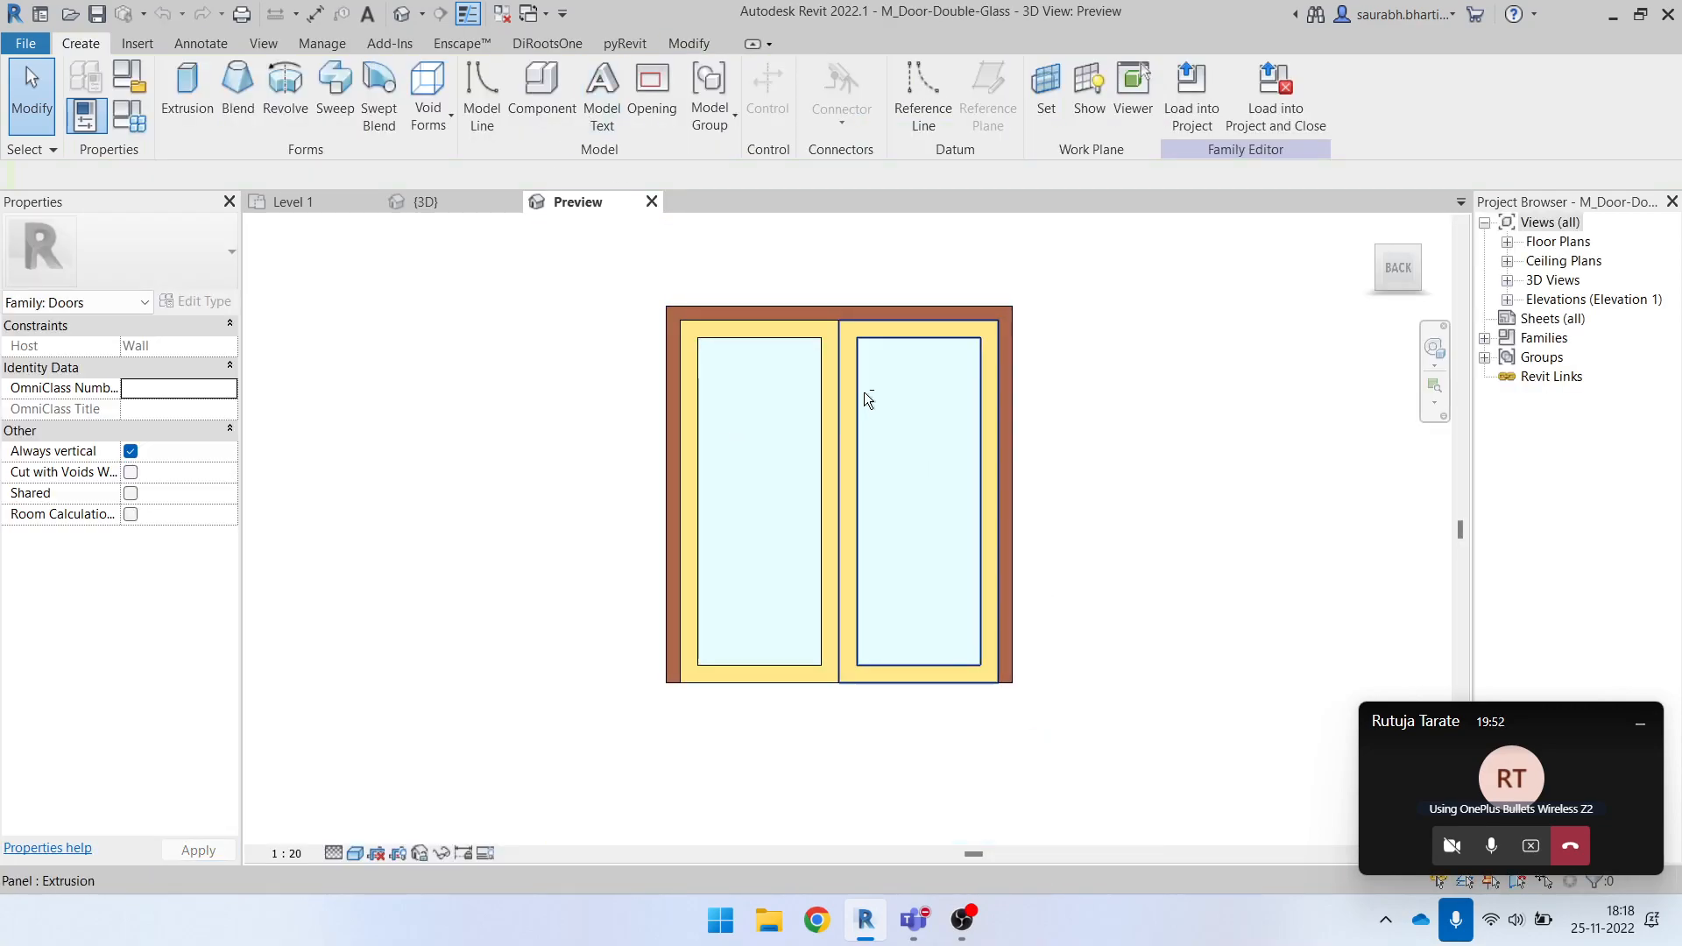
pyautogui.keyDown('shift'); pyautogui.moveTo(867, 392); pyautogui.dragTo(928, 624, button='middle'); pyautogui.keyUp('shift')
pyautogui.click(813, 377)
pyautogui.scroll(3, 795, 317)
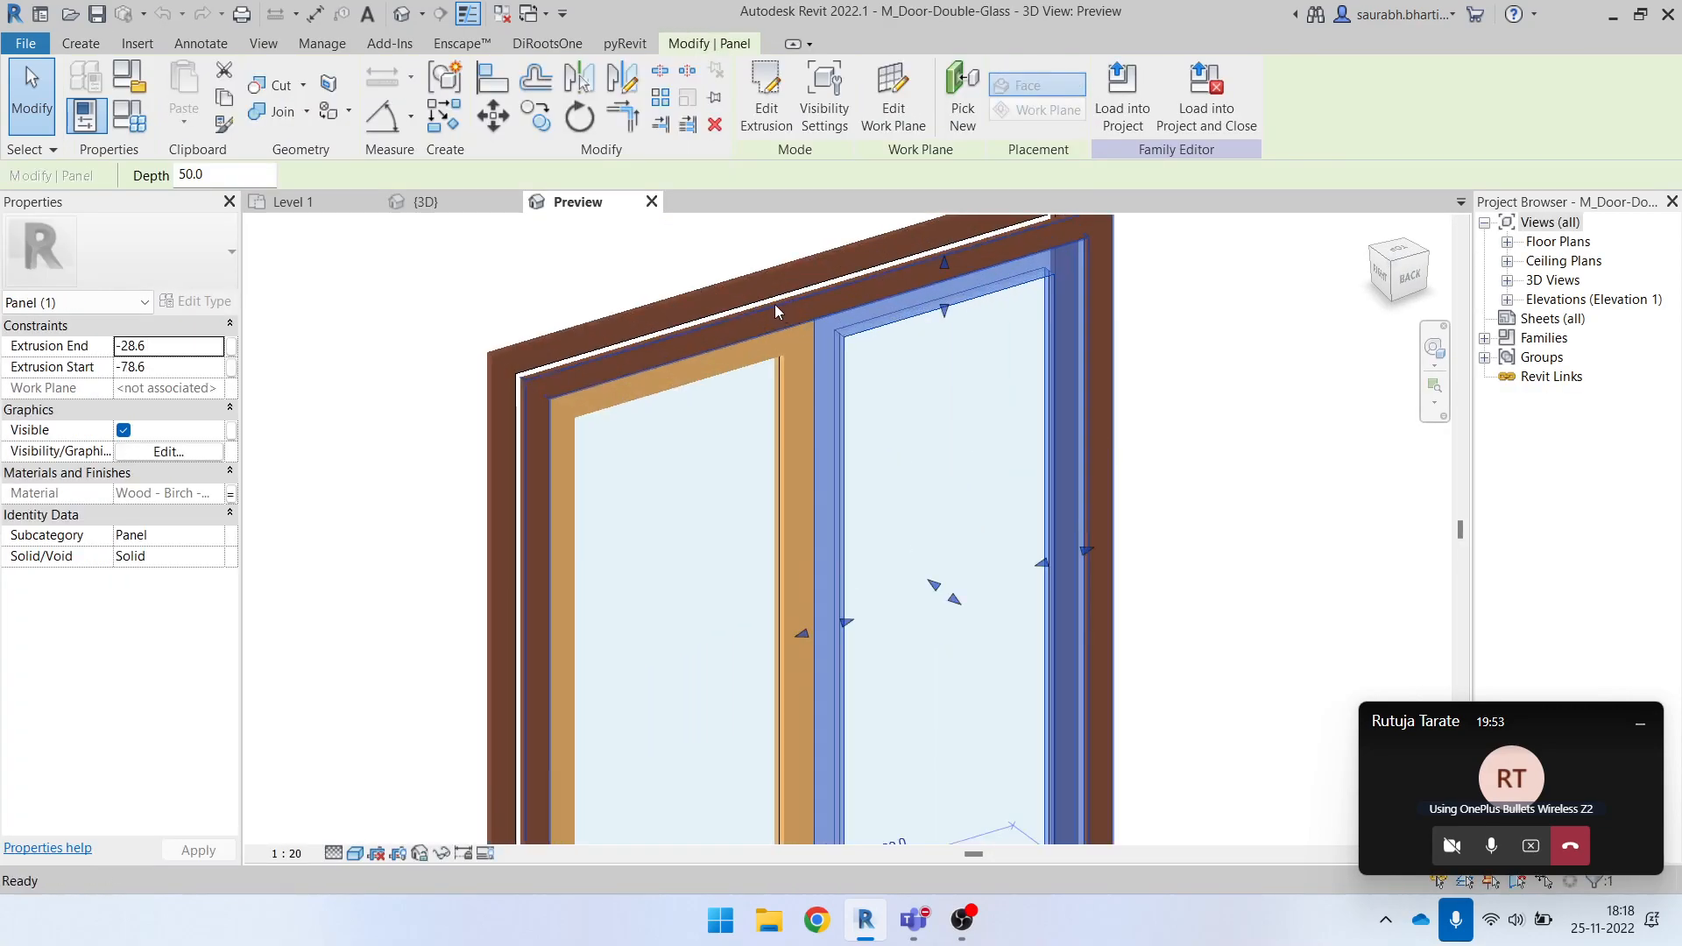
pyautogui.click(774, 305)
pyautogui.click(798, 276)
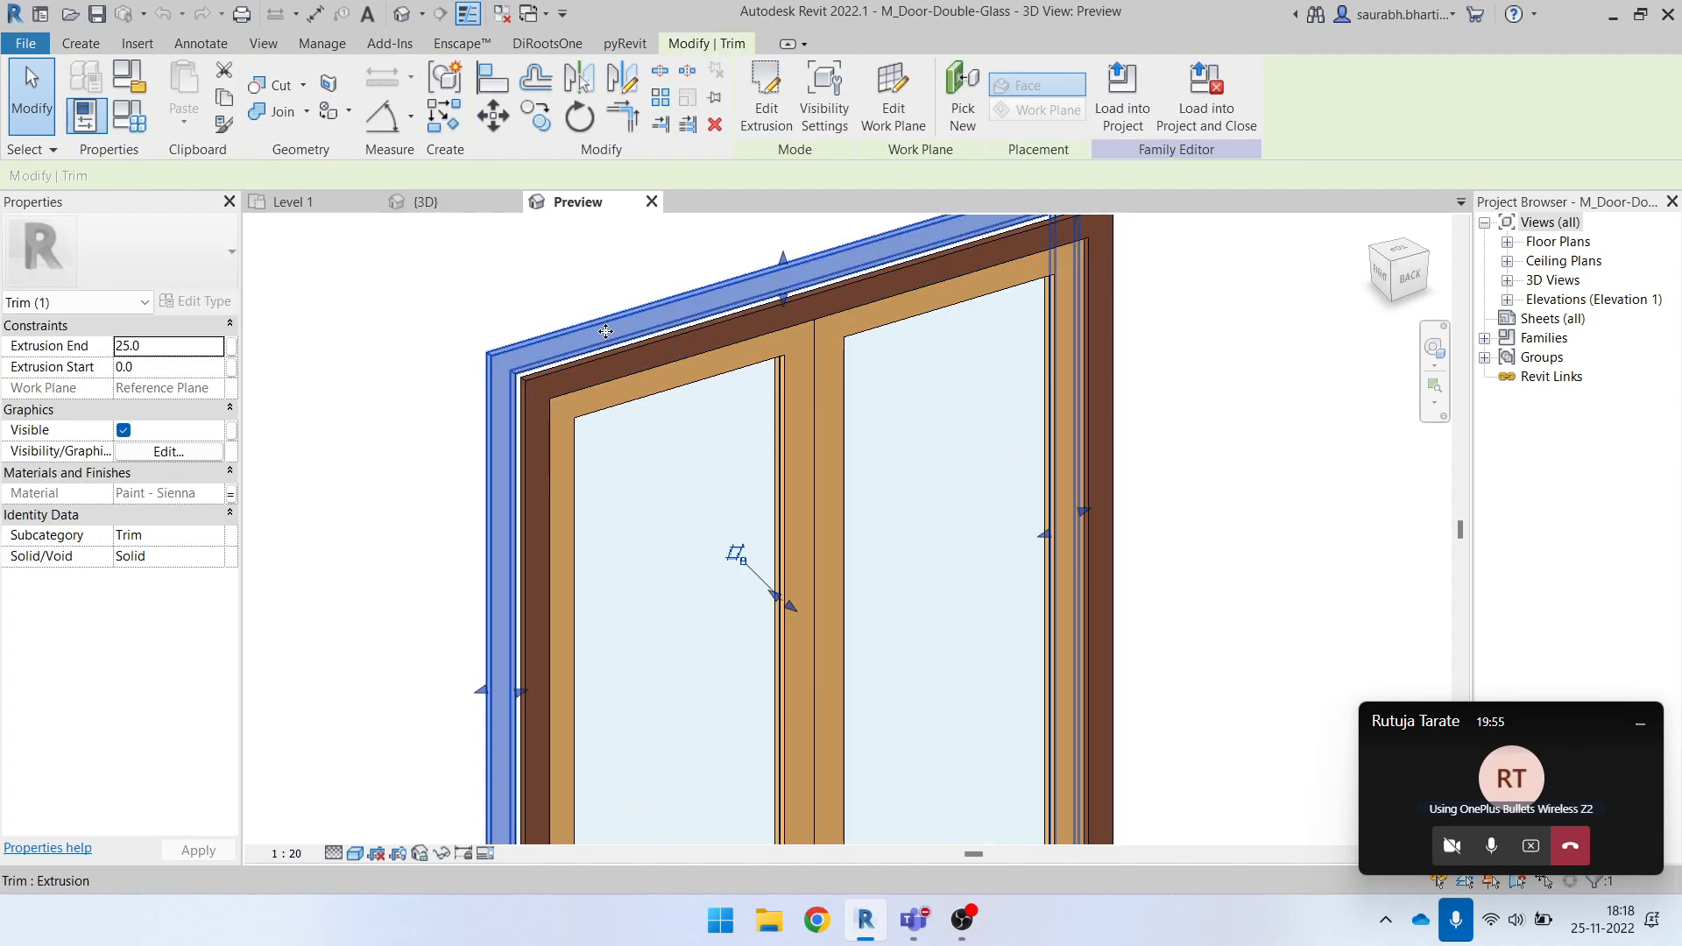
pyautogui.click(652, 202)
pyautogui.click(891, 471)
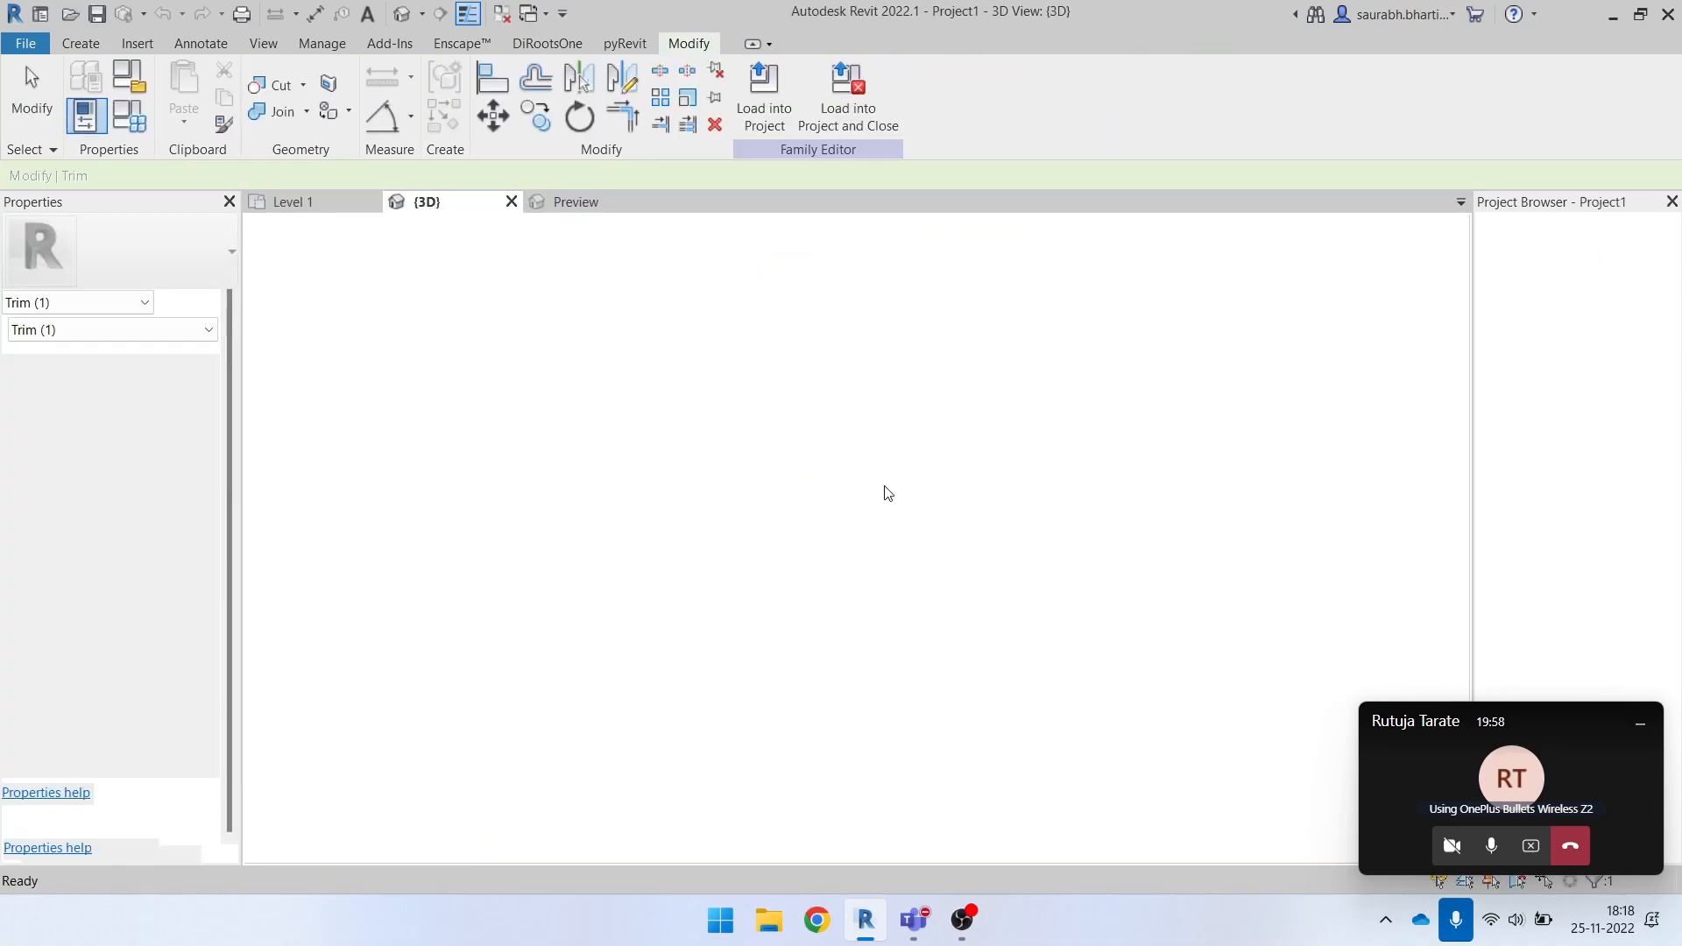
# Inspect the doors in 3D and check the level options of the outward-opening double glass door without changing its level.
pyautogui.keyDown('shift'); pyautogui.moveTo(962, 621); pyautogui.dragTo(917, 551, button='middle'); pyautogui.keyUp('shift')
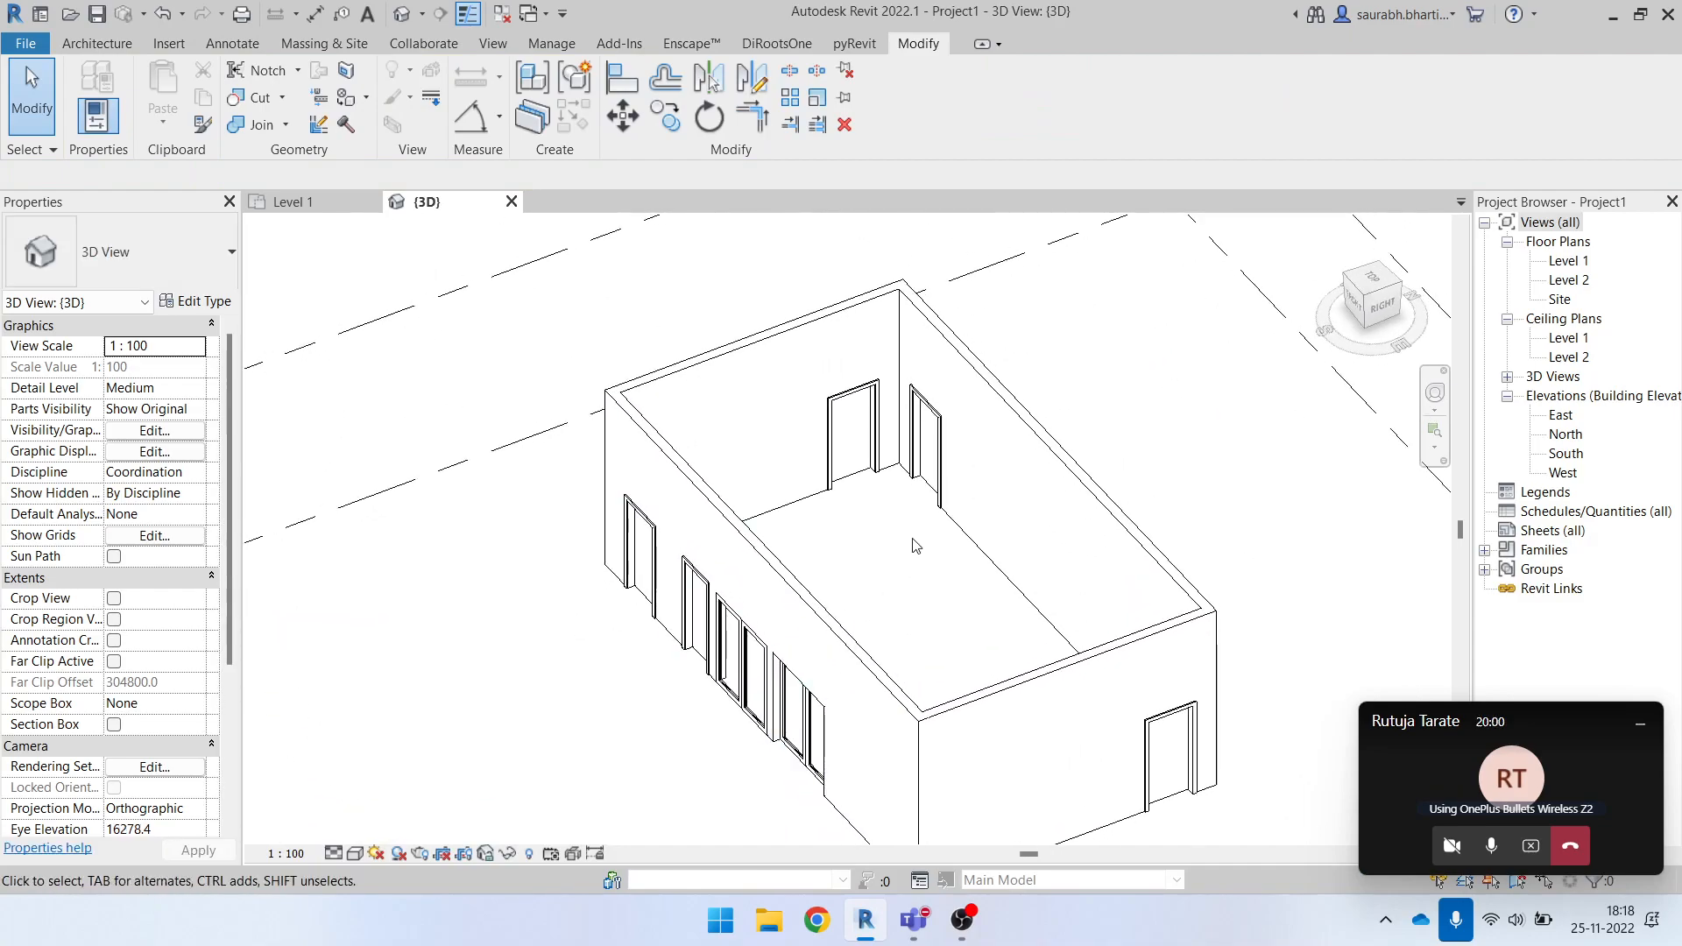
pyautogui.keyDown('shift'); pyautogui.moveTo(650, 665); pyautogui.dragTo(785, 473, button='middle'); pyautogui.keyUp('shift')
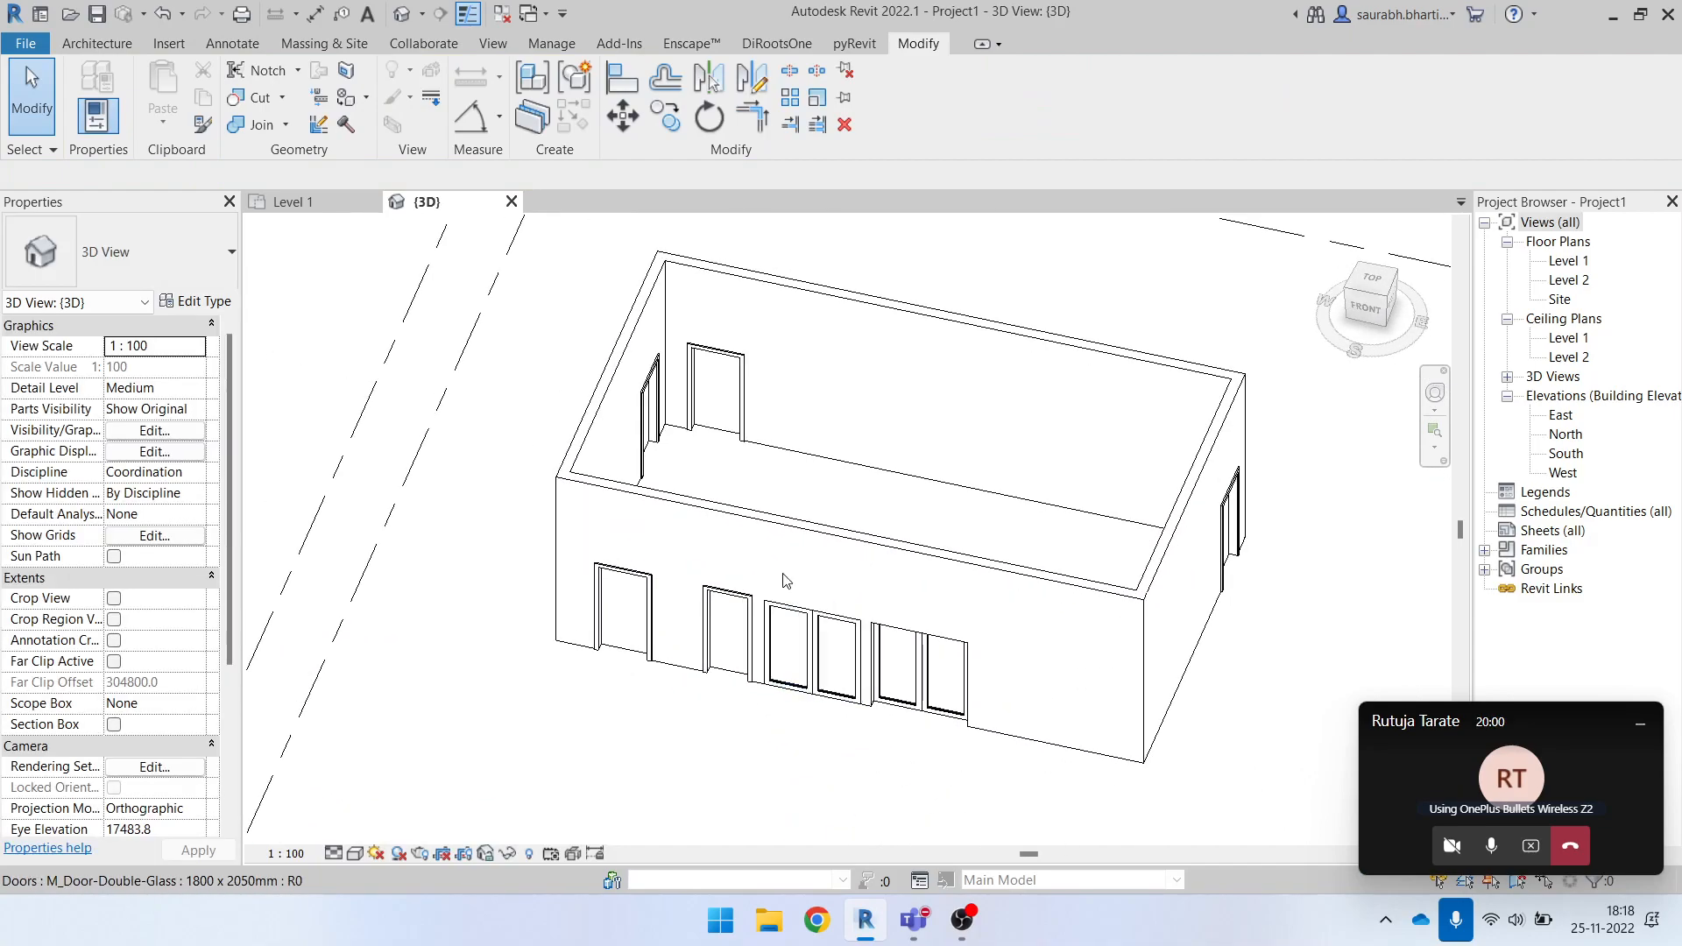
pyautogui.doubleClick(1574, 261)
pyautogui.click(400, 16)
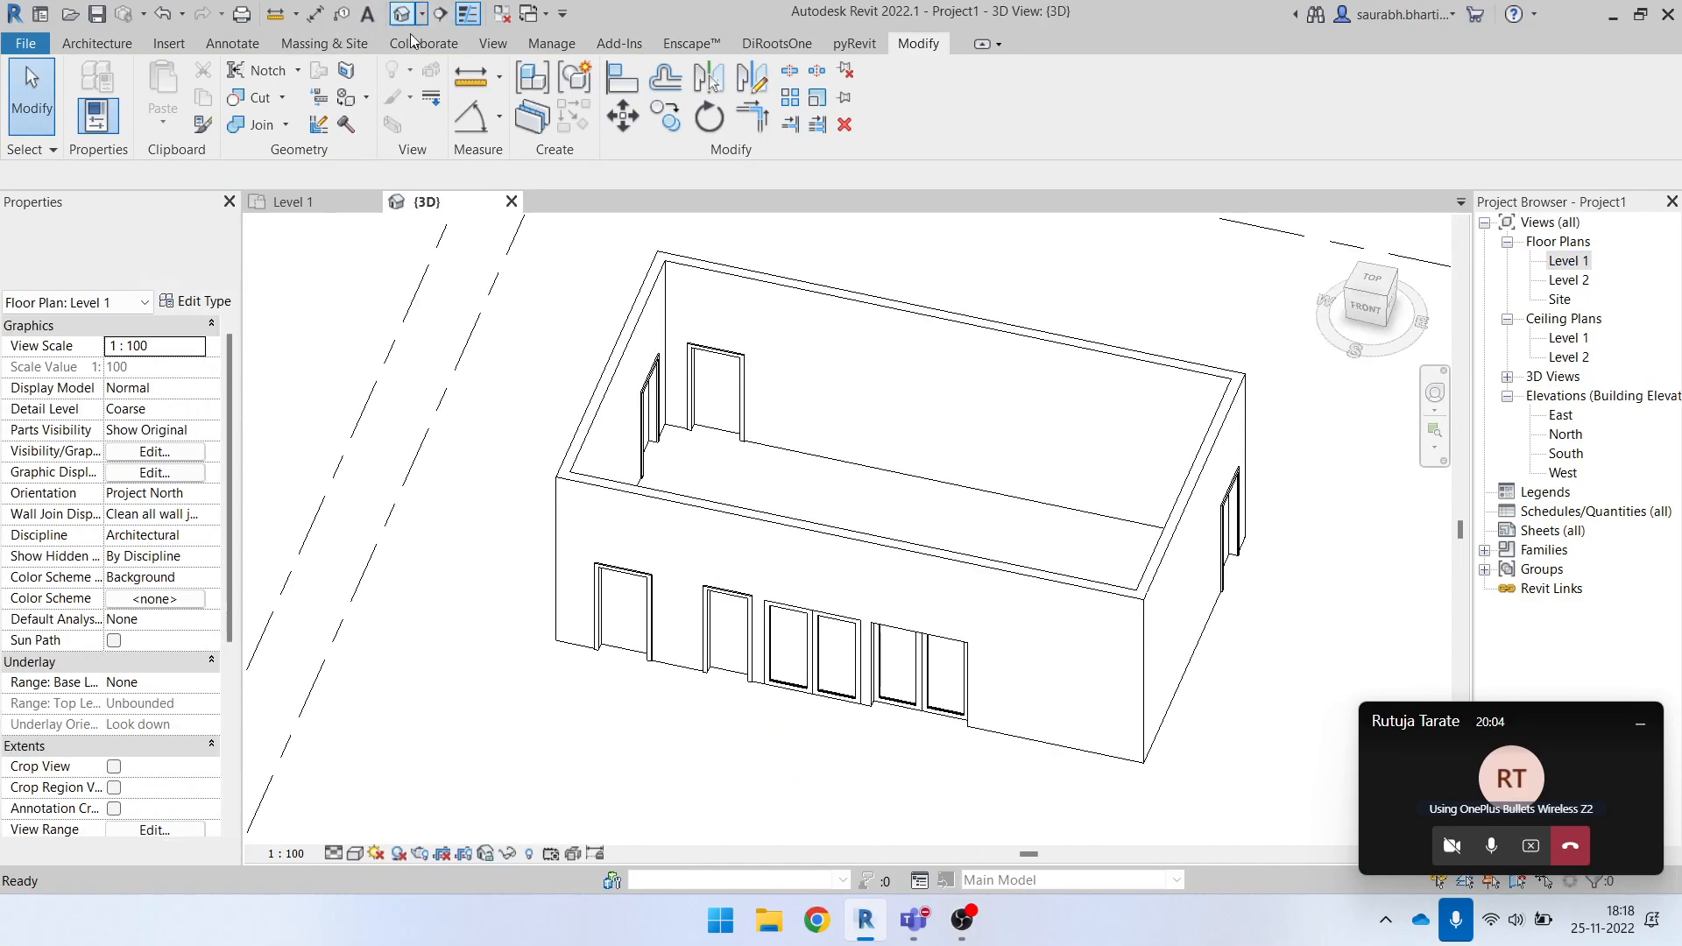
pyautogui.scroll(3, 796, 665)
pyautogui.click(833, 661)
pyautogui.keyDown('shift'); pyautogui.moveTo(833, 661); pyautogui.dragTo(818, 615, button='middle'); pyautogui.keyUp('shift')
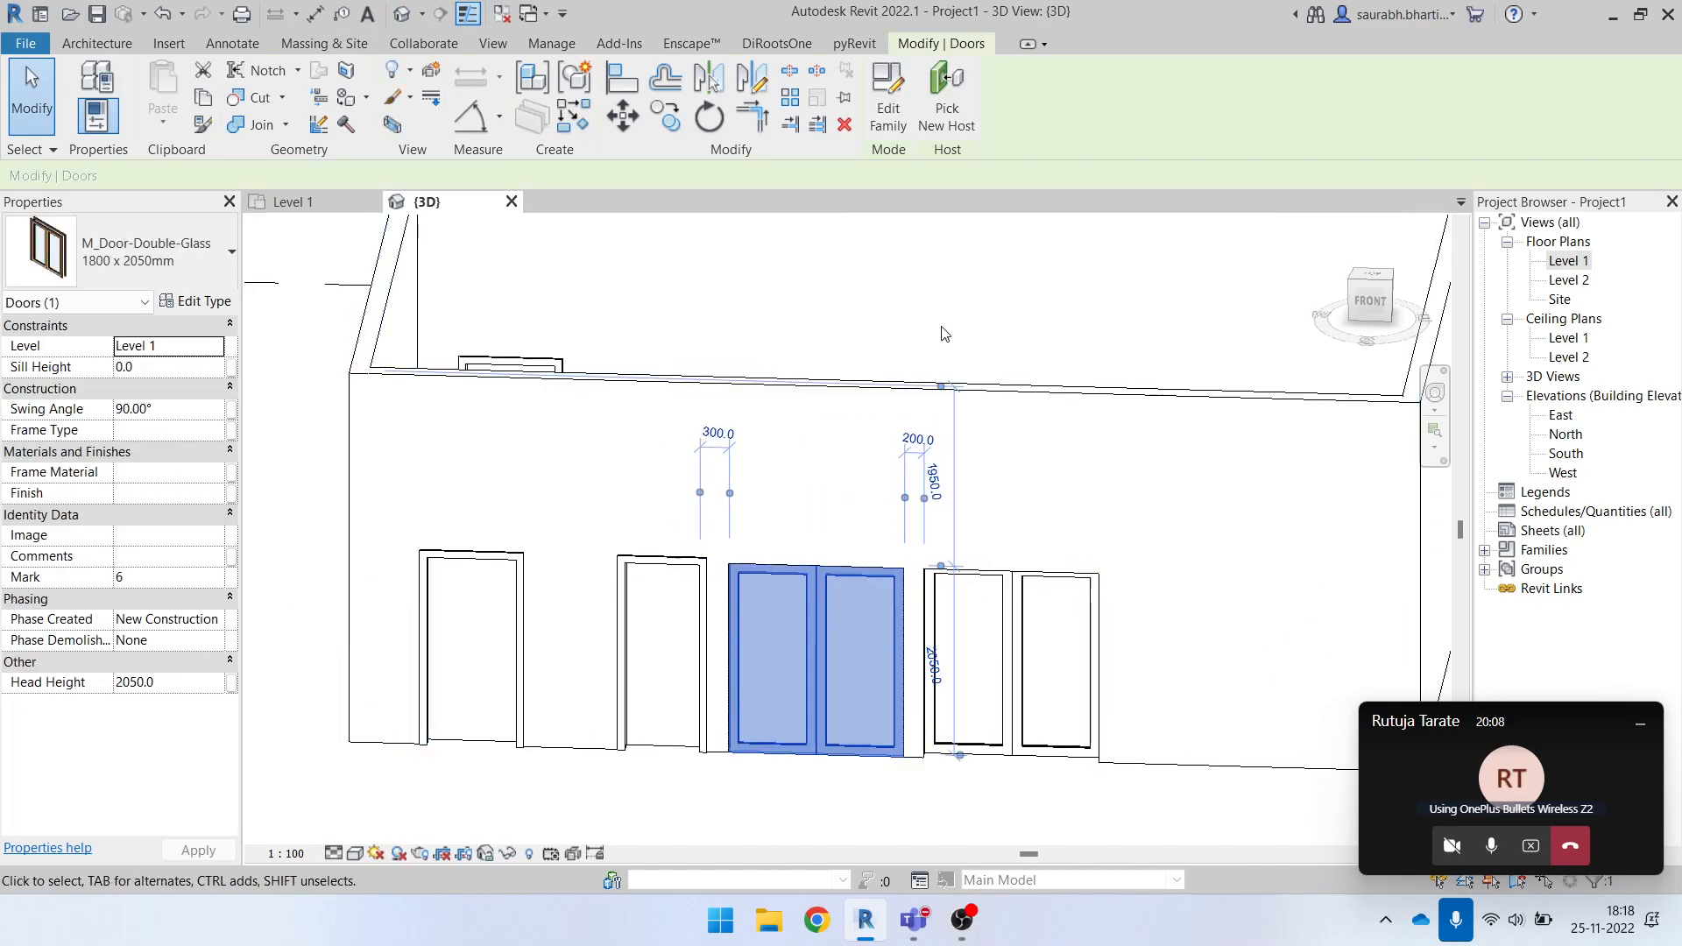
pyautogui.click(215, 346)
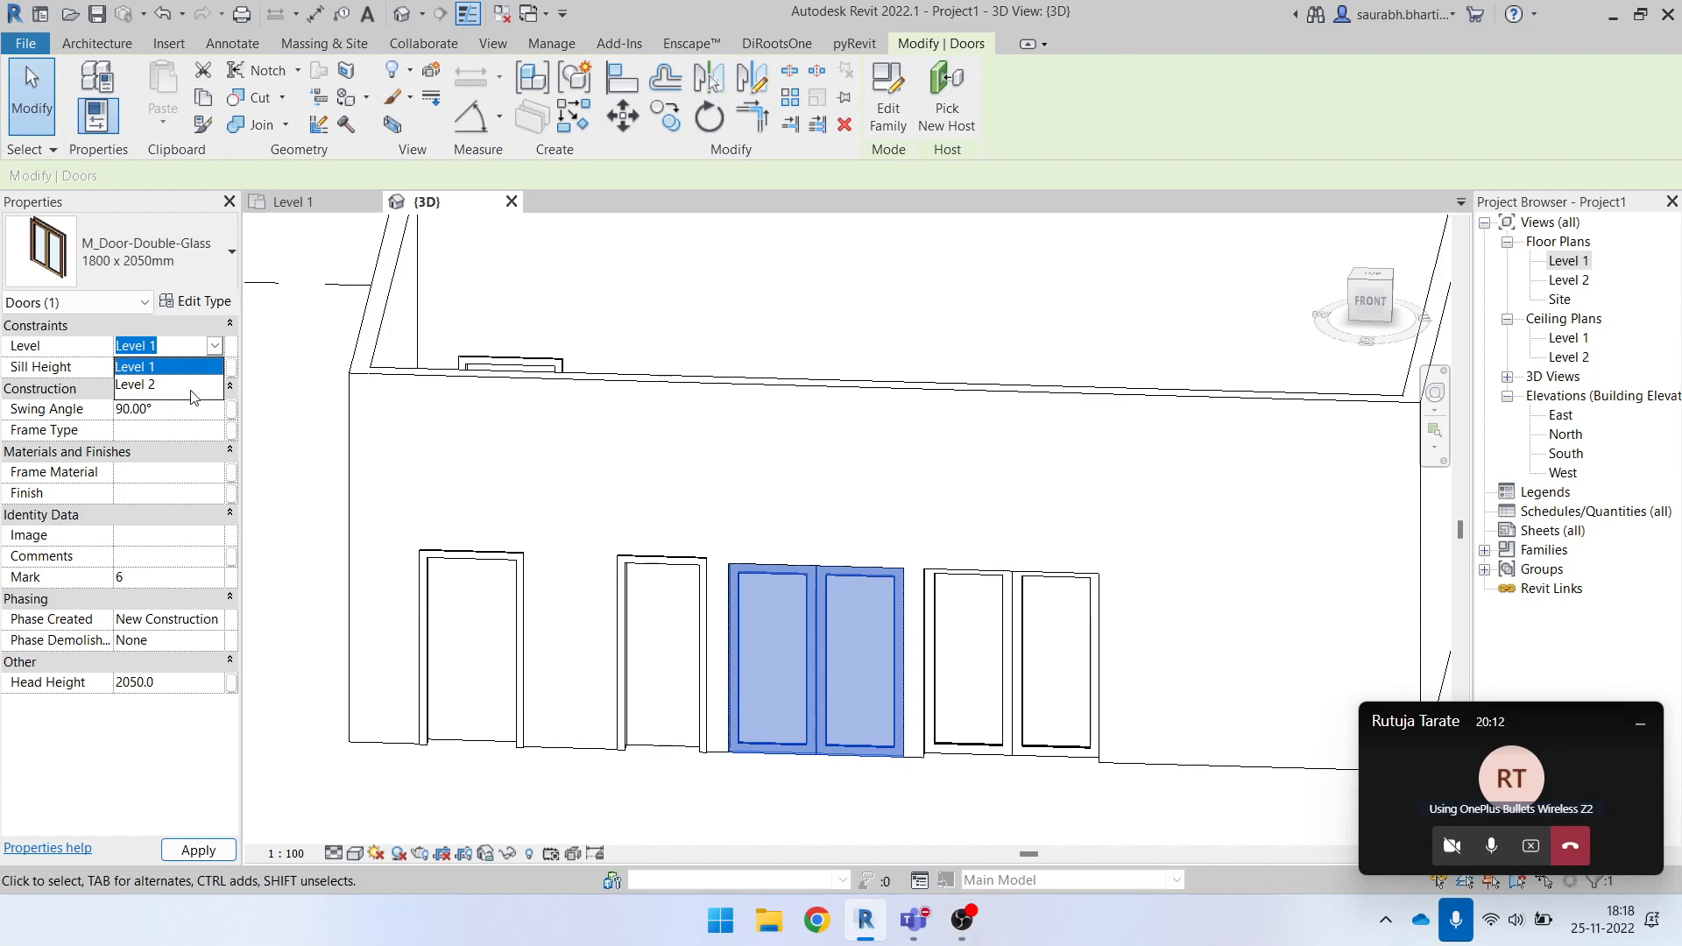
pyautogui.press('Escape')
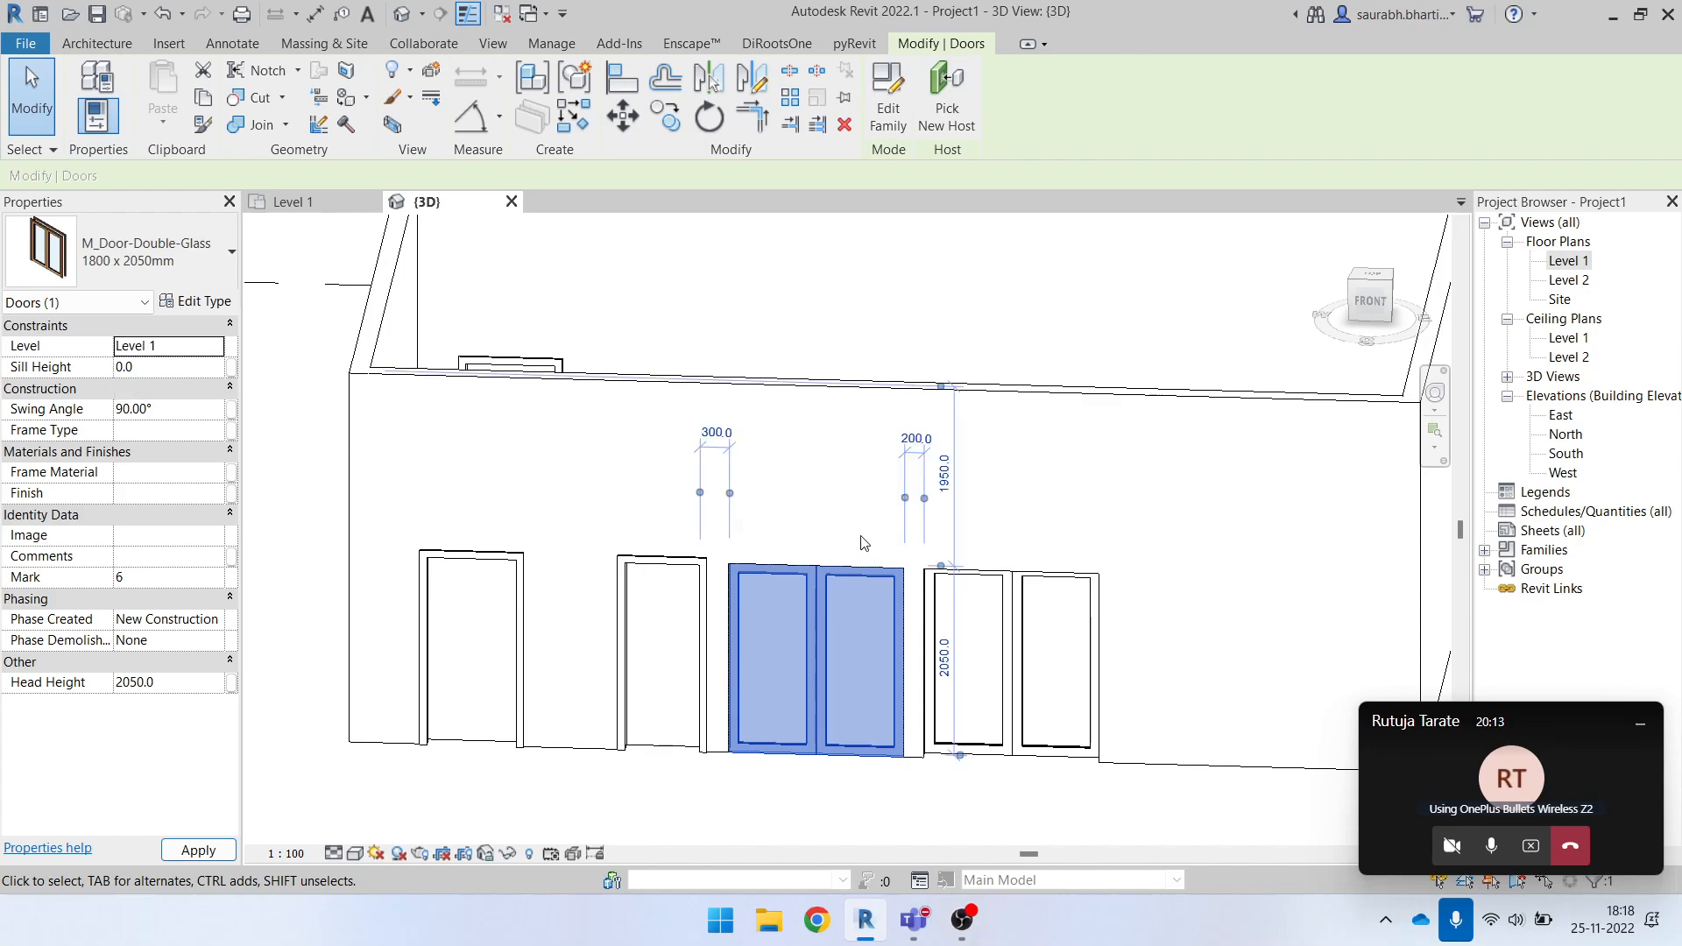
pyautogui.scroll(-2, 862, 536)
pyautogui.press('Escape')
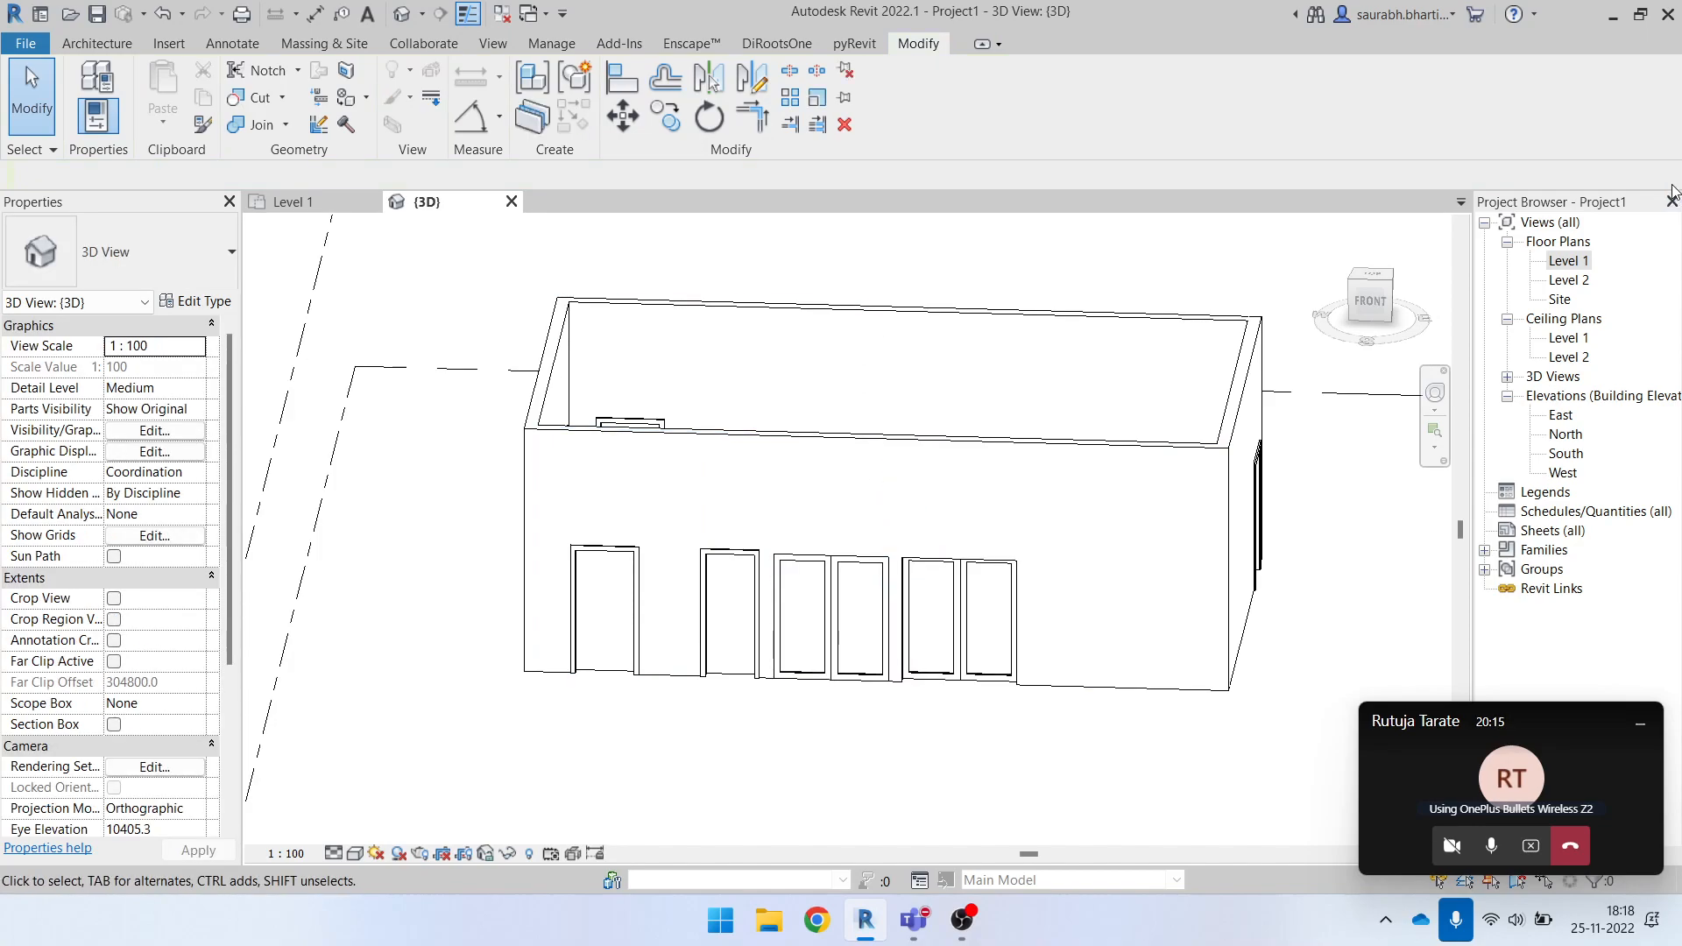
# Set the outward-opening double glass door's swing angle to 45° in the Level 1 floor plan.
pyautogui.doubleClick(1577, 261)
pyautogui.scroll(2, 745, 670)
pyautogui.click(749, 672)
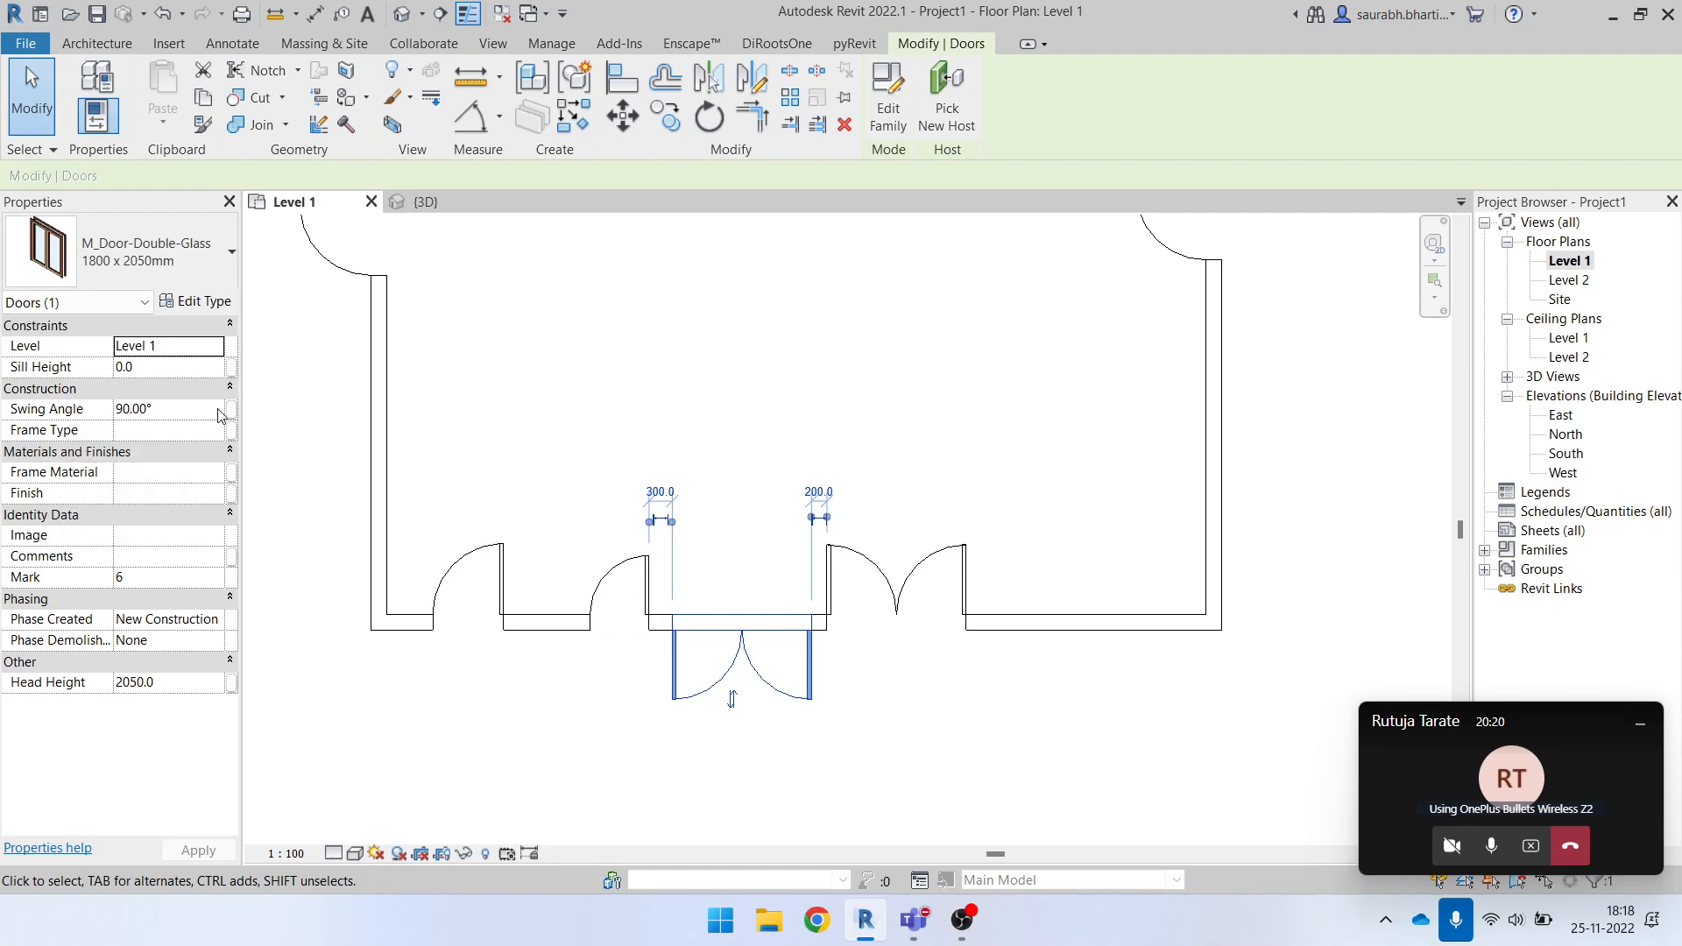
pyautogui.click(205, 409)
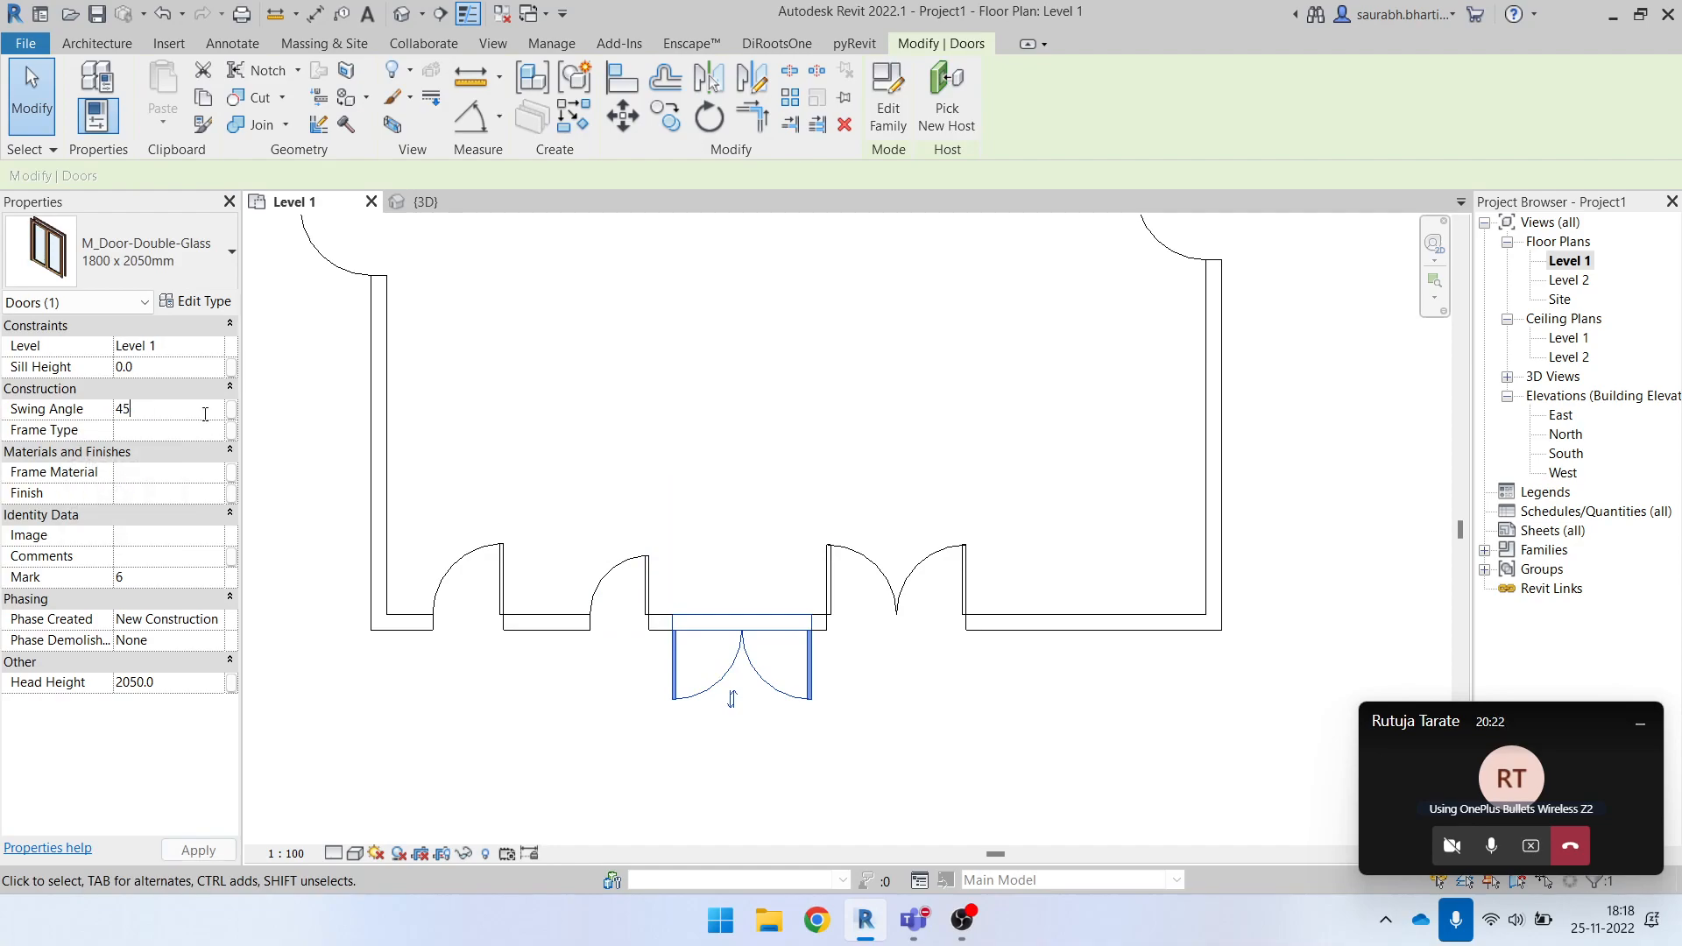
pyautogui.click(818, 725)
pyautogui.scroll(3, 769, 674)
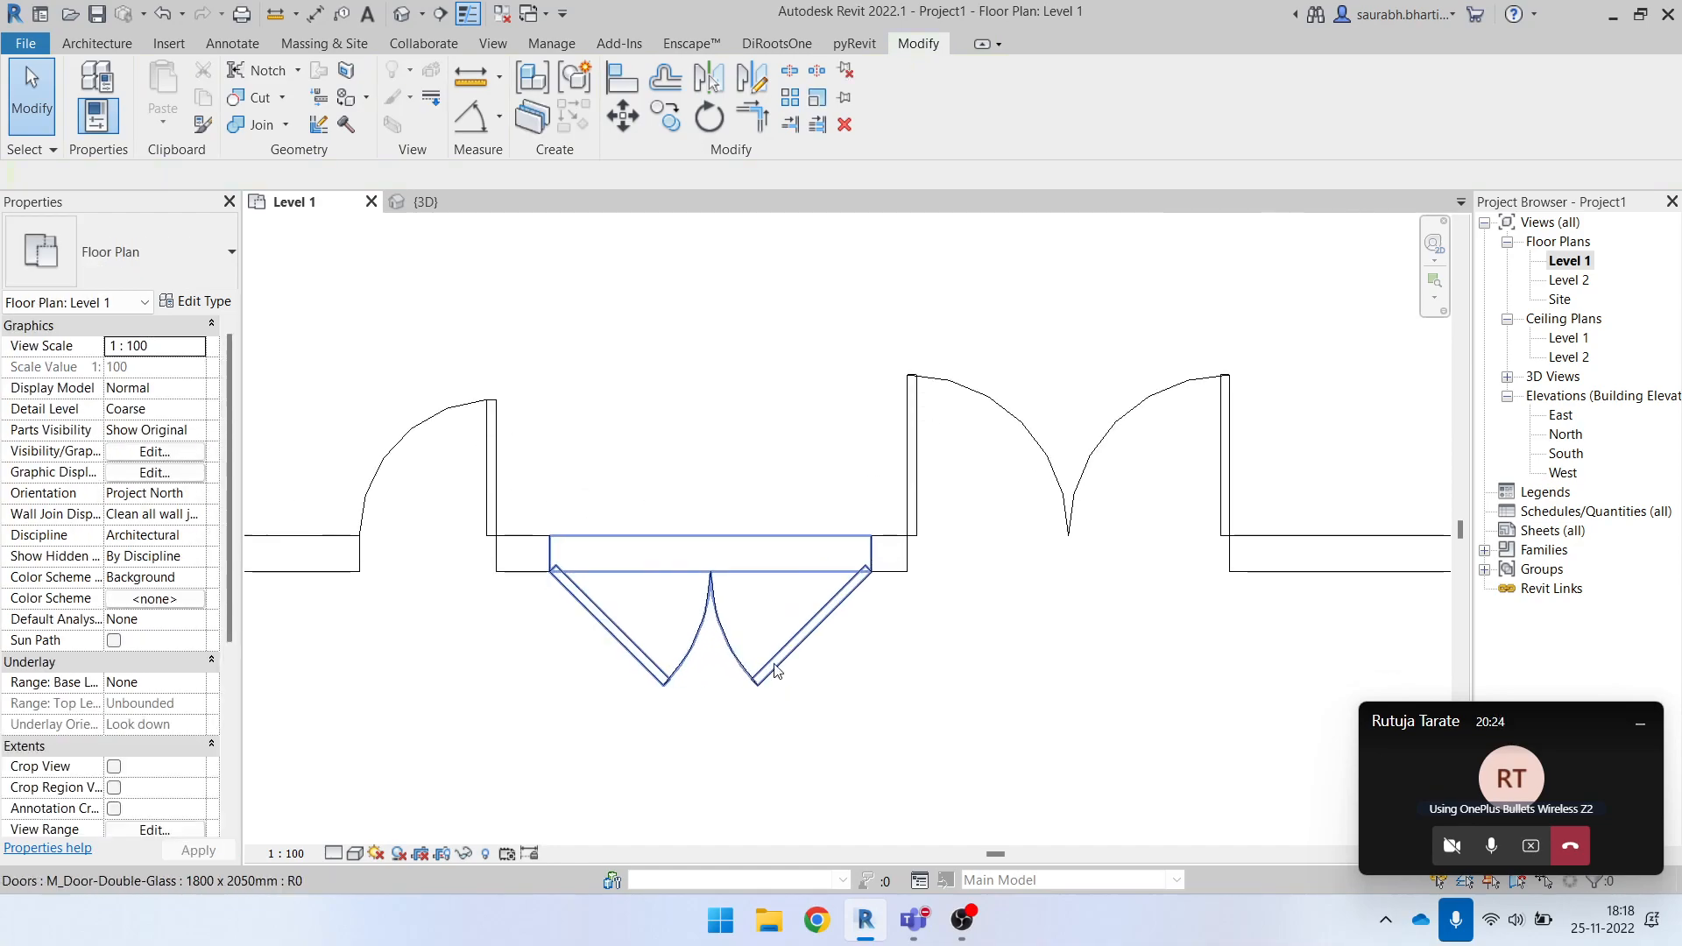
pyautogui.click(807, 640)
pyautogui.scroll(-3, 807, 641)
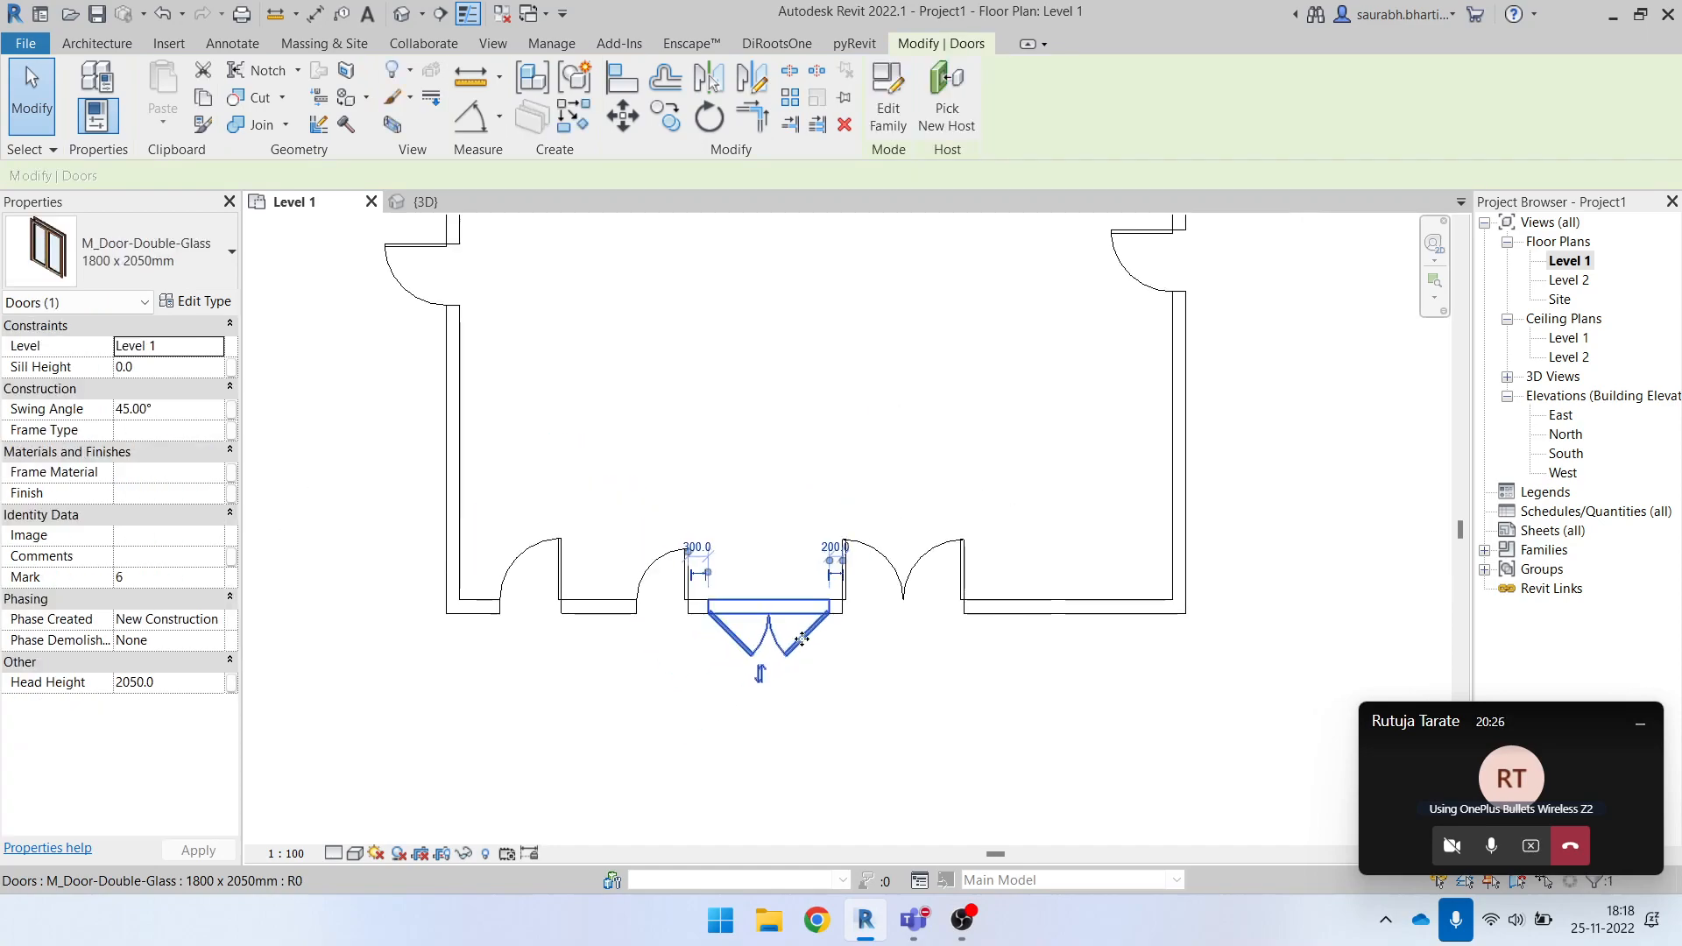
# Set the inward-opening double glass door's swing angle to 45°.
pyautogui.click(898, 604)
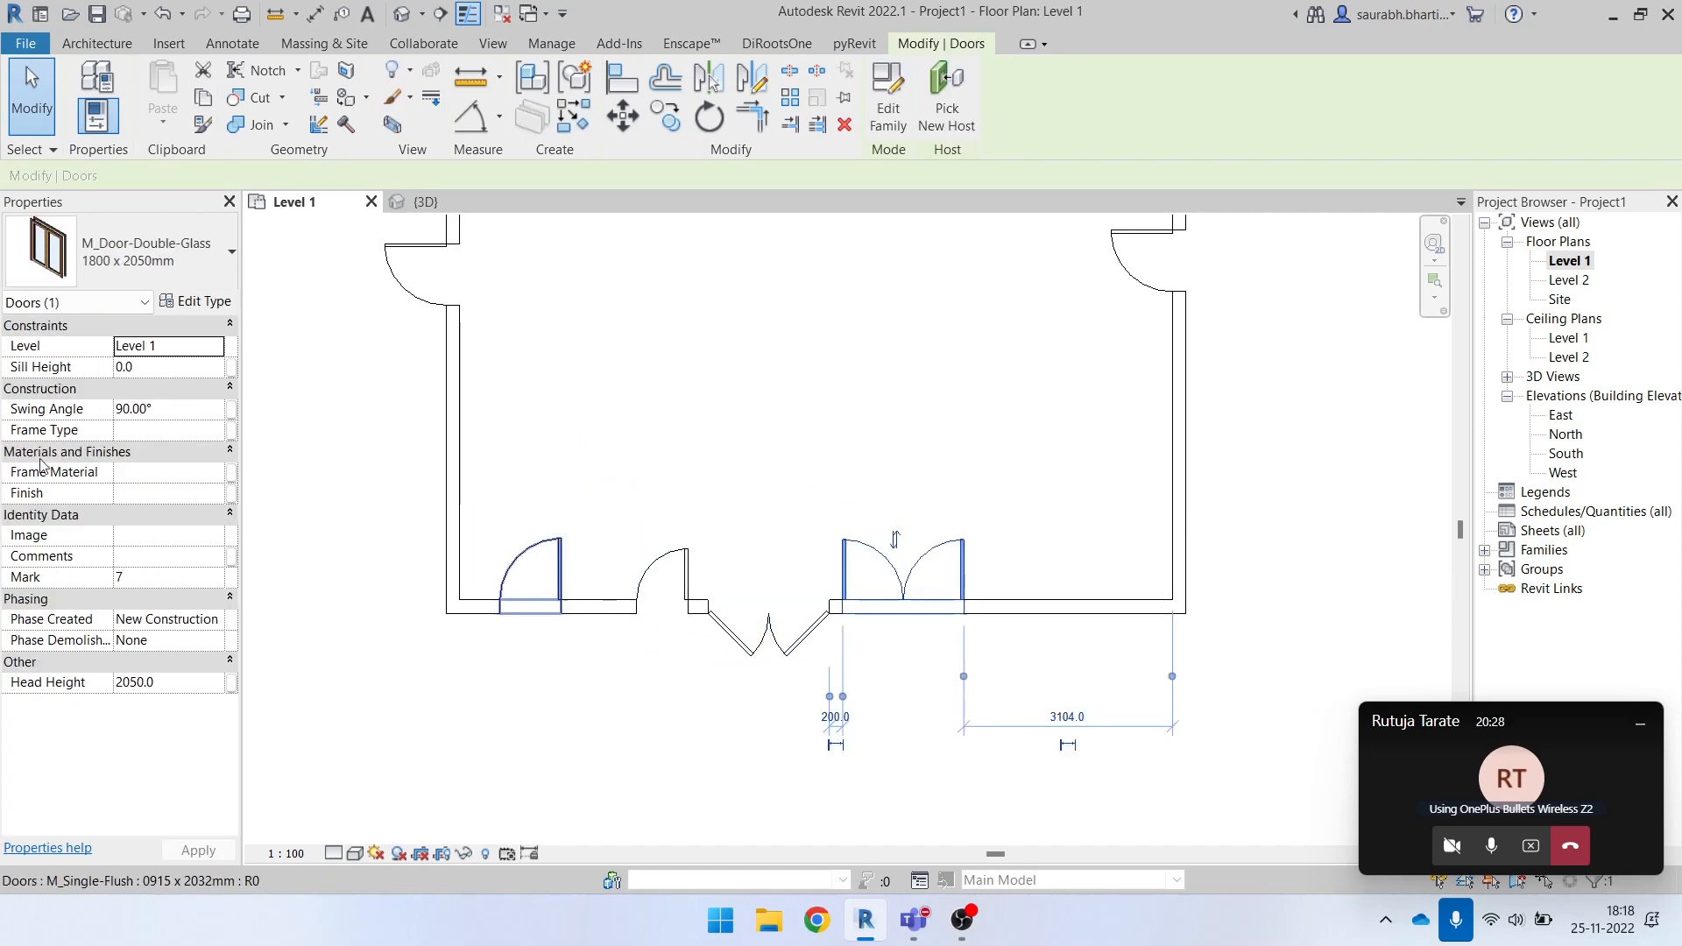
pyautogui.click(183, 417)
pyautogui.write('45')
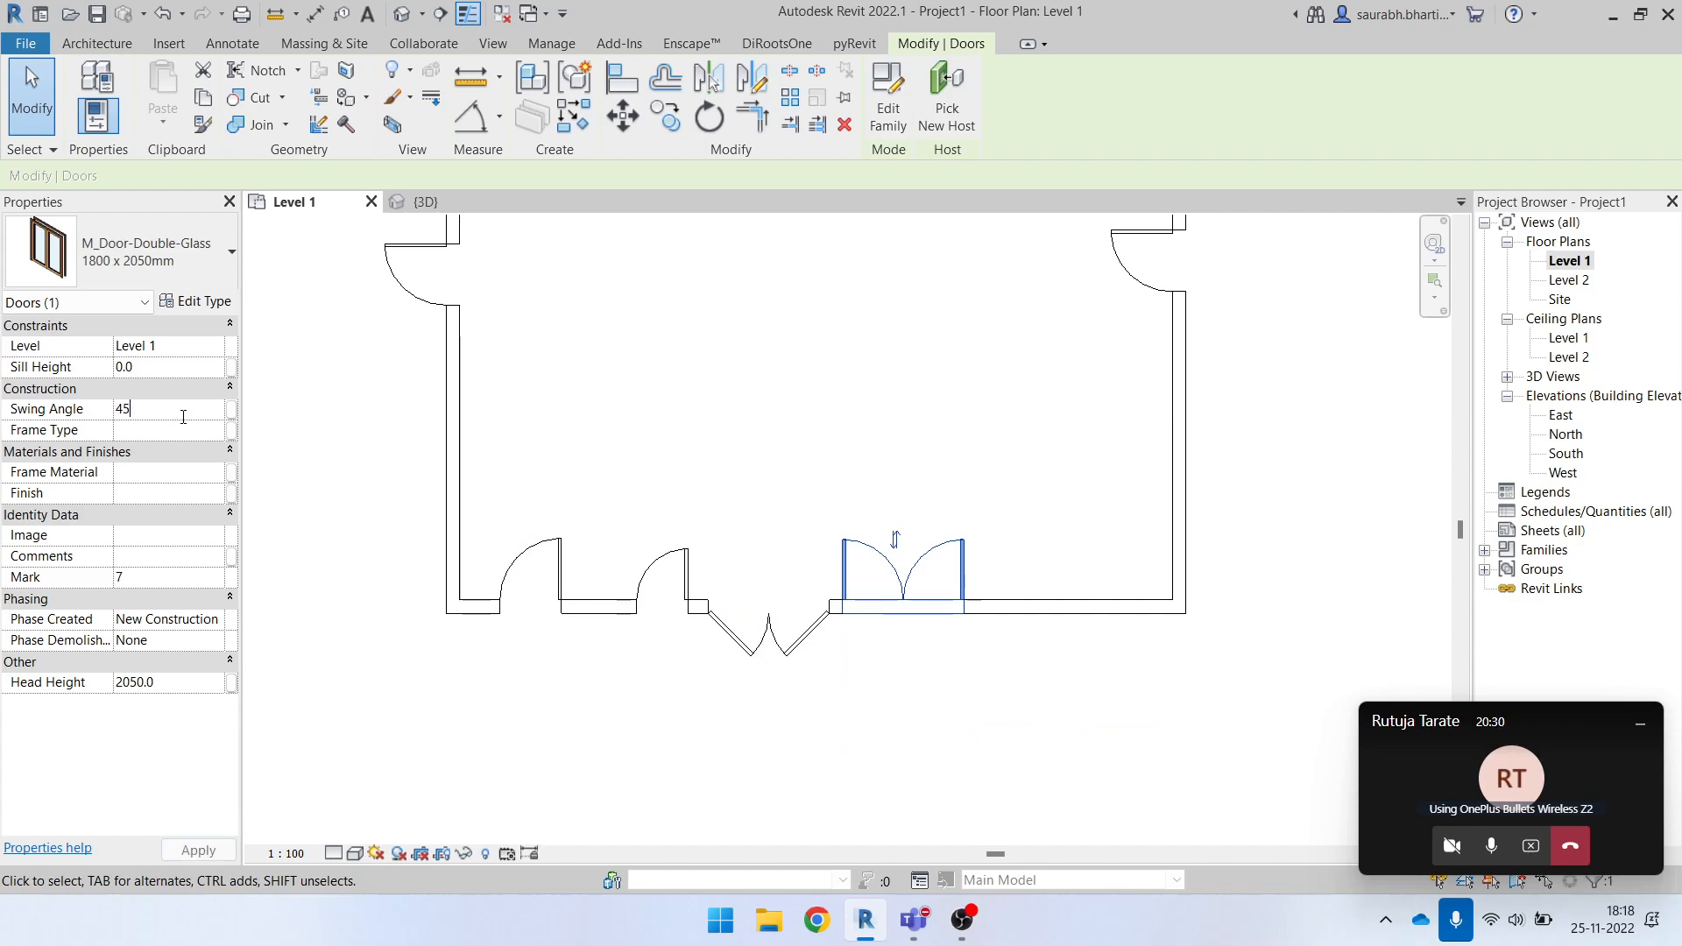
pyautogui.click(780, 461)
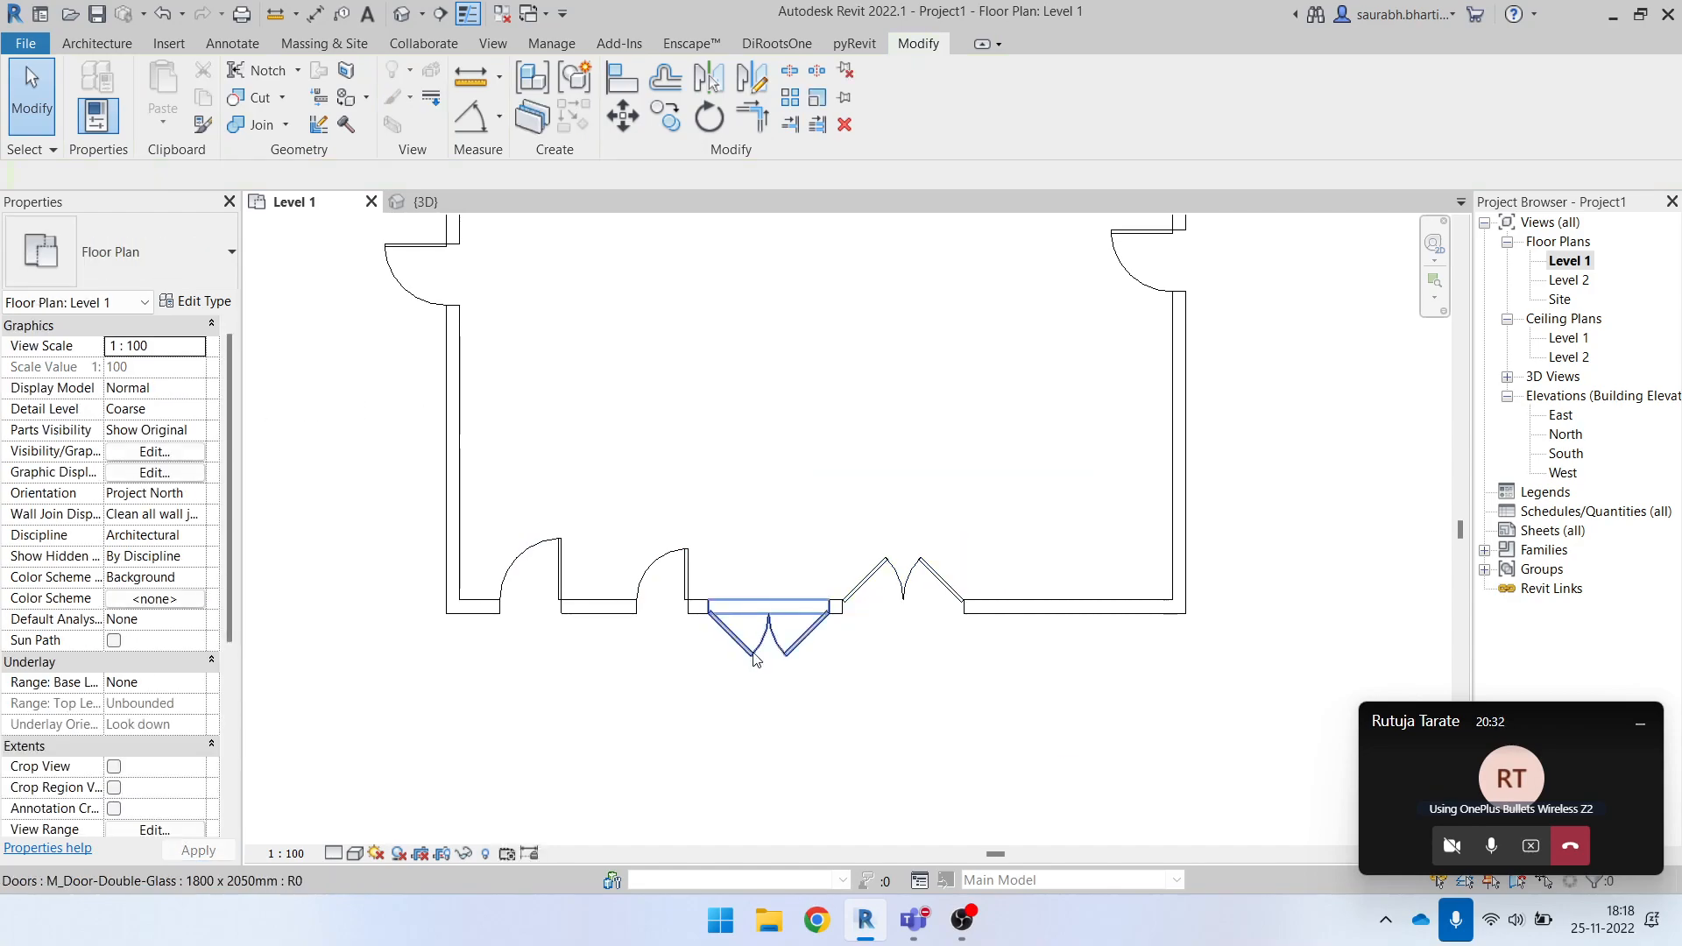
# Move both double glass doors along the front wall, leaving gaps of about 1600 mm to the nearest single door and 900 mm between them.
pyautogui.moveTo(930, 599); pyautogui.dragTo(1066, 599)
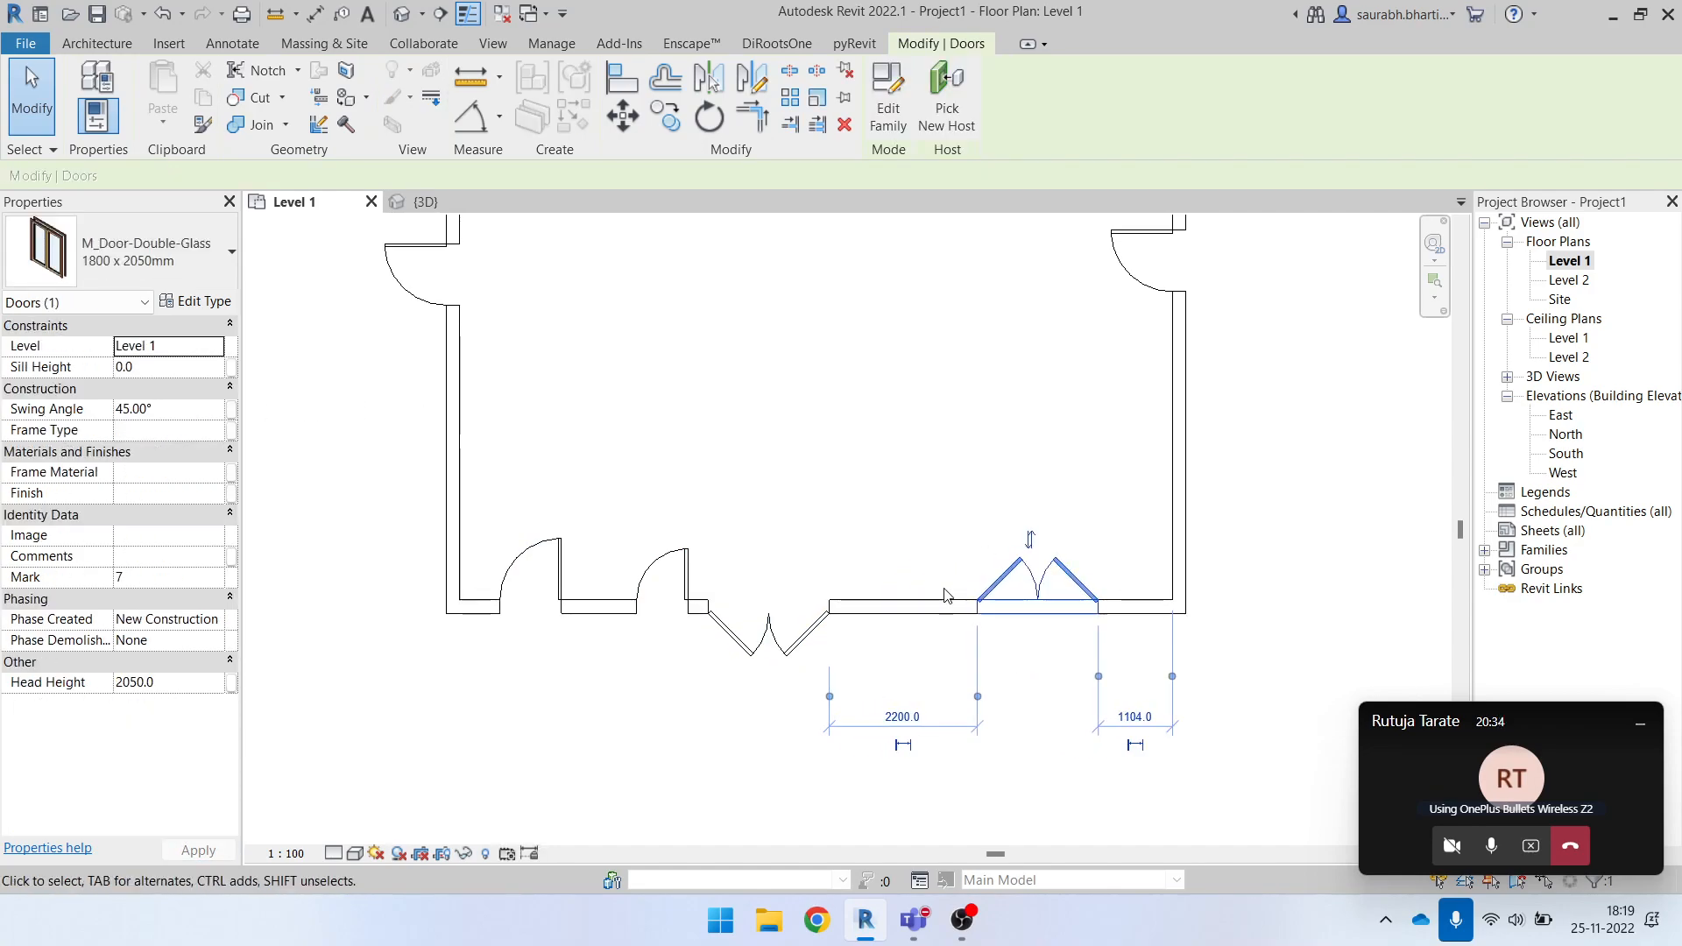
pyautogui.moveTo(946, 484); pyautogui.dragTo(1124, 693)
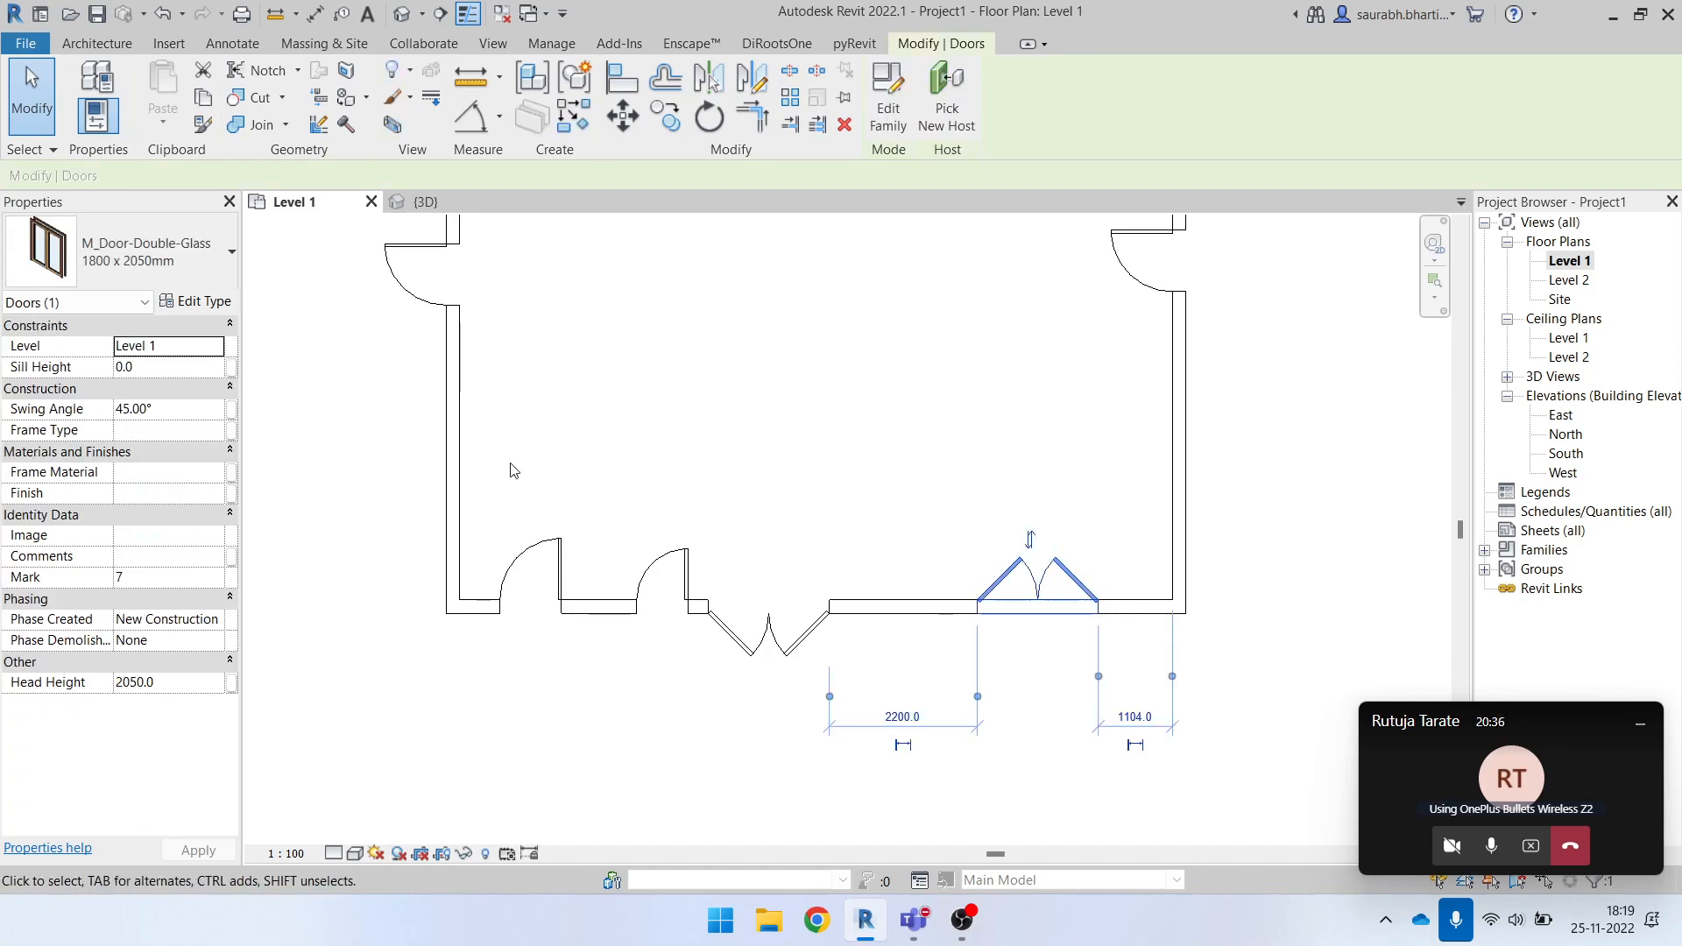
pyautogui.click(432, 462)
pyautogui.click(824, 615)
pyautogui.moveTo(826, 617); pyautogui.dragTo(914, 615)
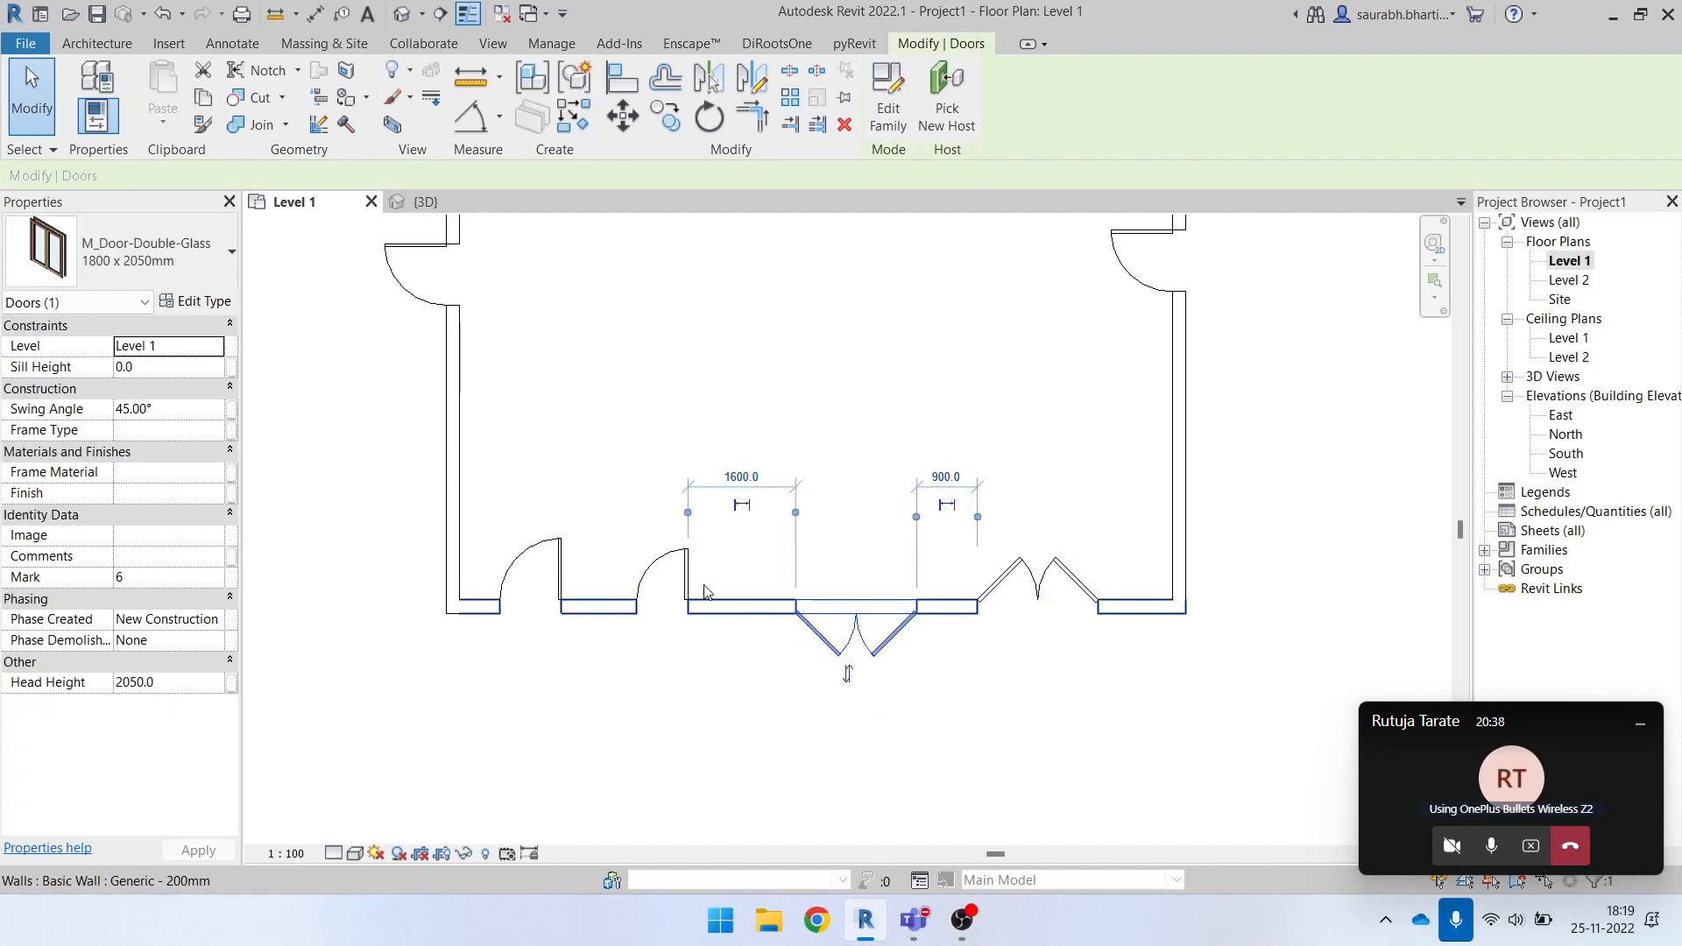
# Compare the instance properties of the nearest single flush door with those of the two double glass doors.
pyautogui.click(657, 578)
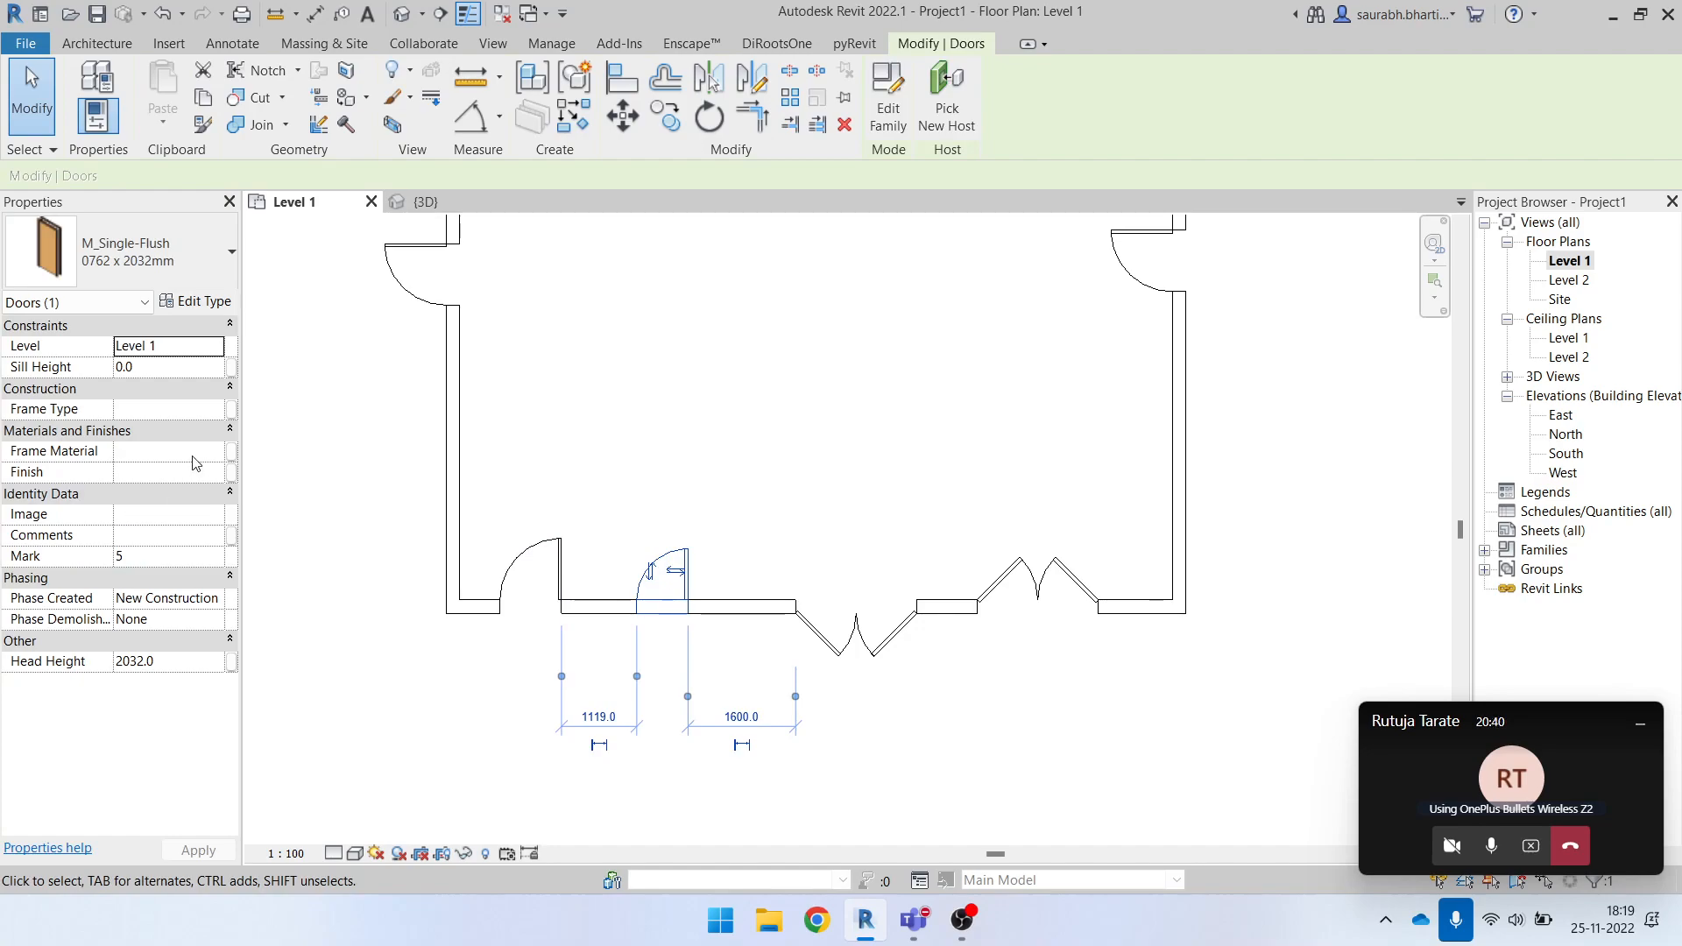
pyautogui.click(902, 628)
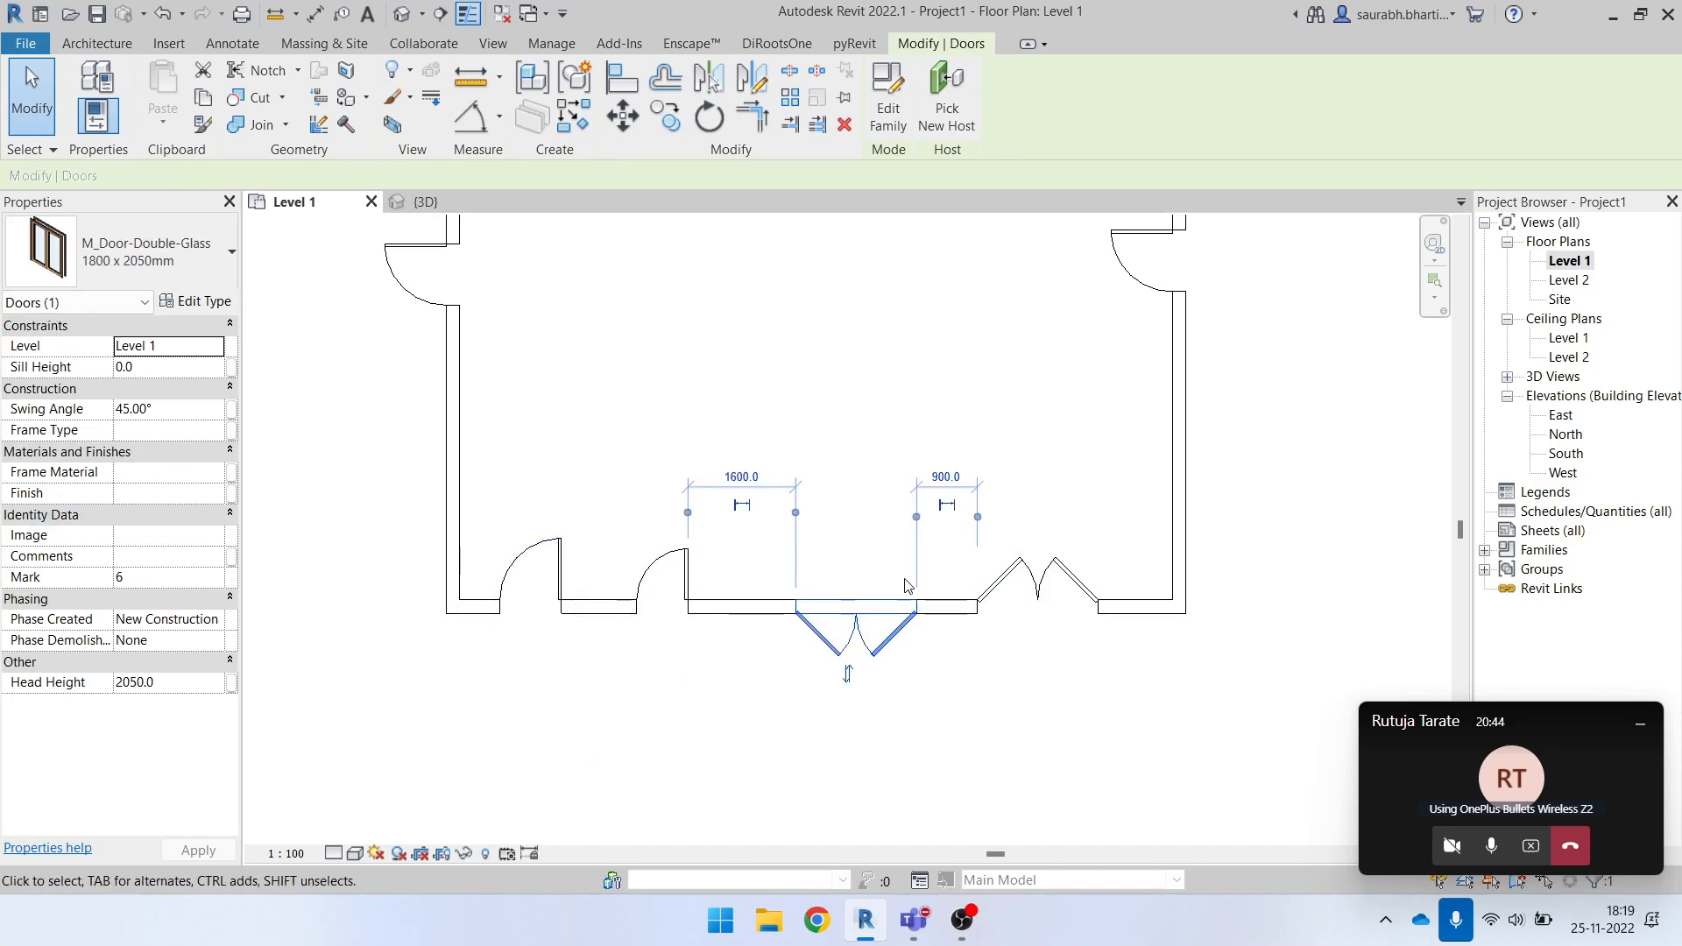
pyautogui.click(1042, 603)
pyautogui.moveTo(967, 477); pyautogui.dragTo(1121, 696)
pyautogui.click(1117, 700)
pyautogui.click(851, 641)
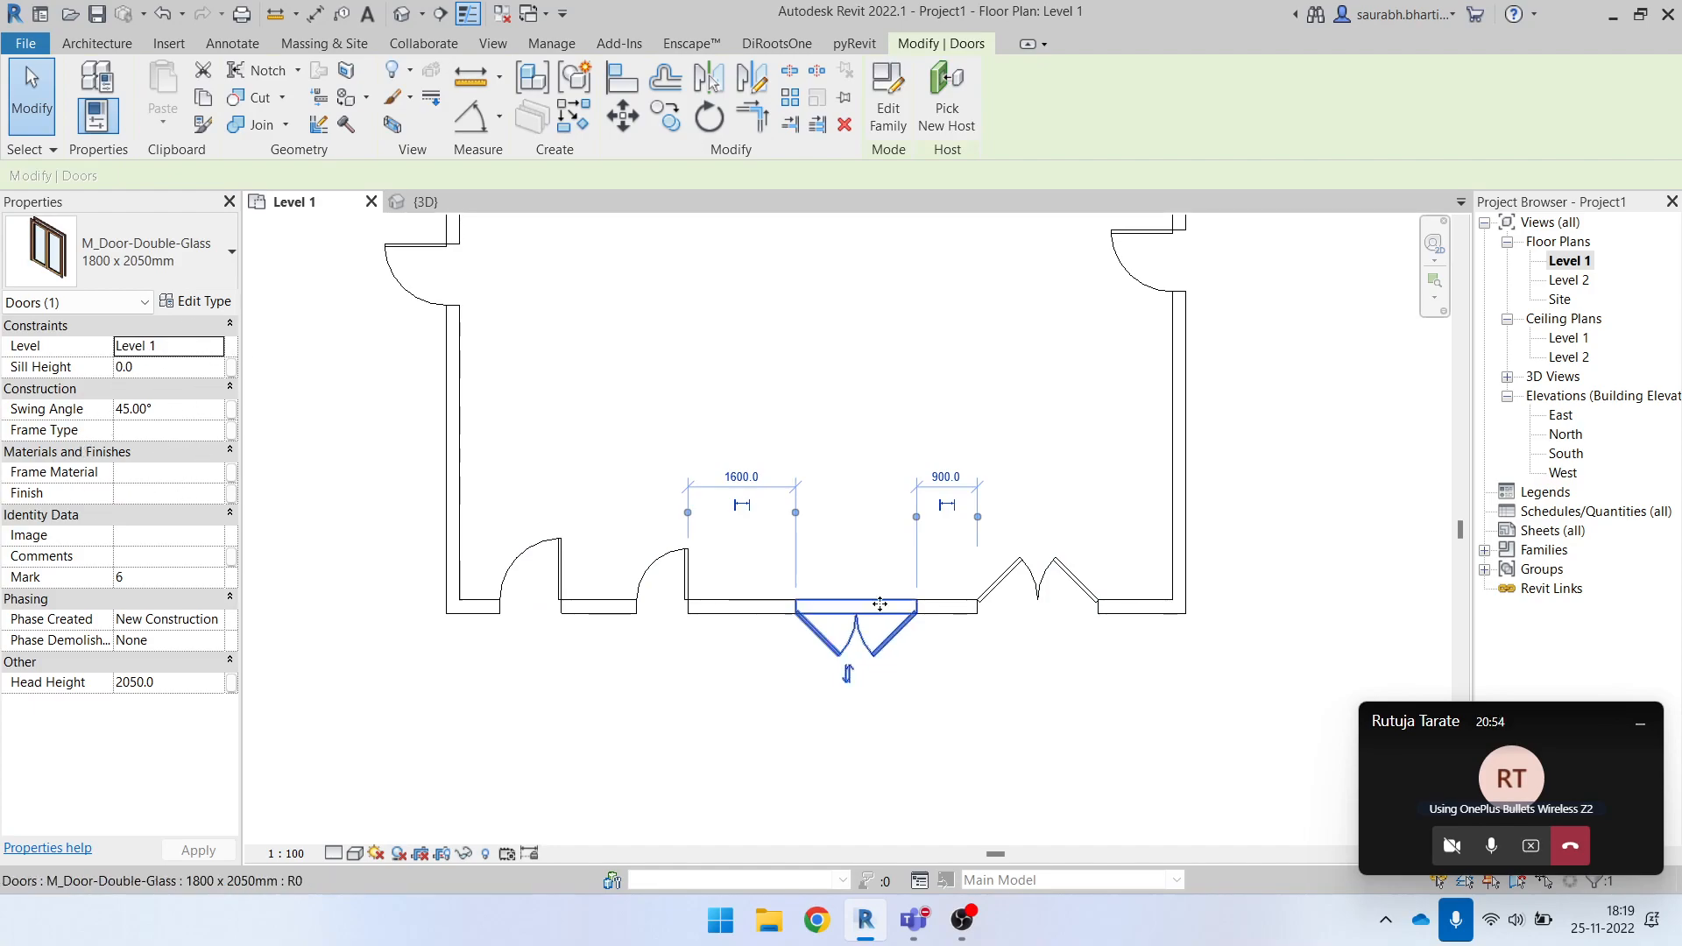
pyautogui.click(901, 713)
pyautogui.click(856, 653)
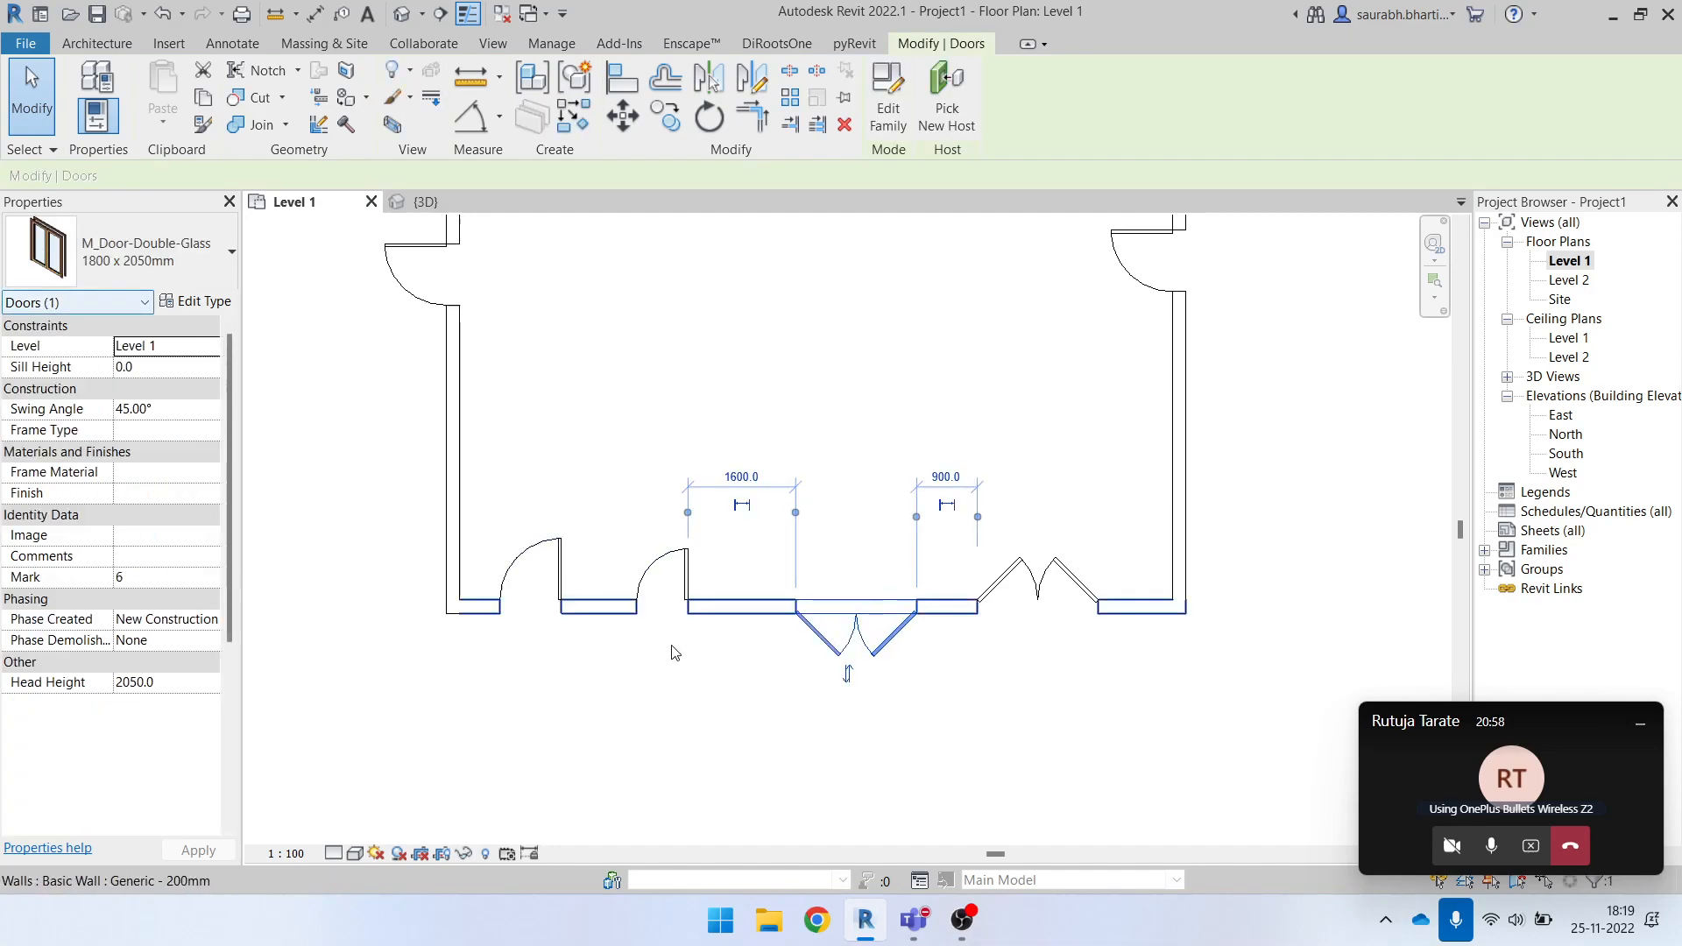
# Set the outward-opening double glass door's swing angle to 90°.
pyautogui.scroll(3, 885, 622)
pyautogui.moveTo(691, 521); pyautogui.dragTo(892, 691)
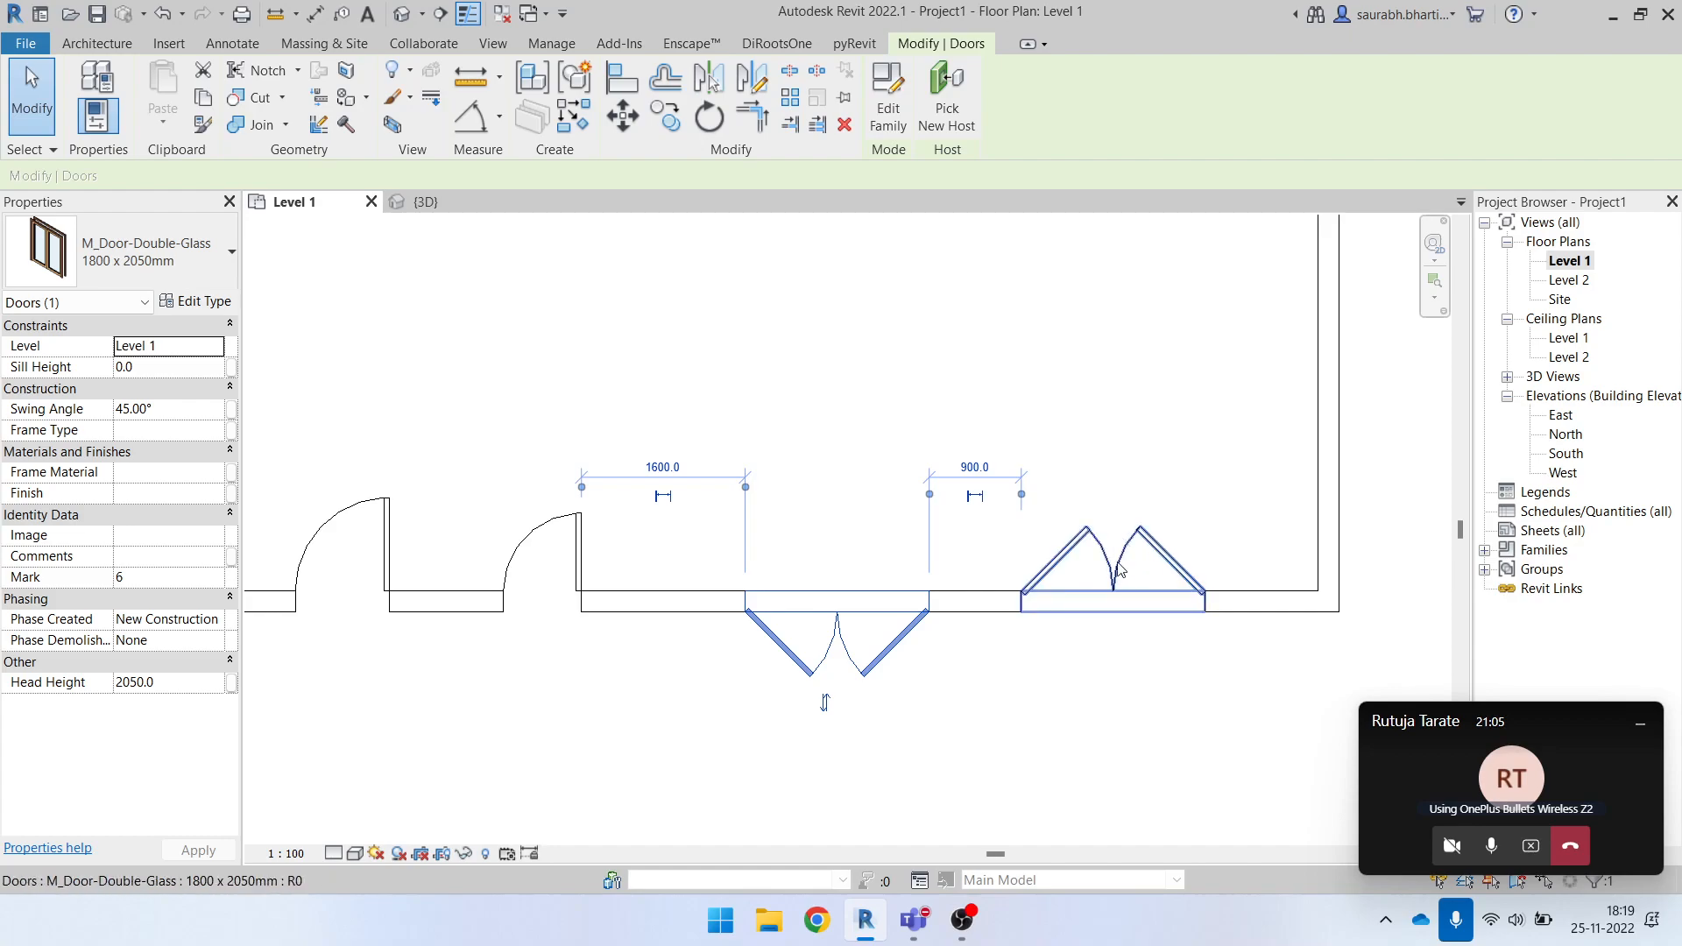
pyautogui.click(212, 408)
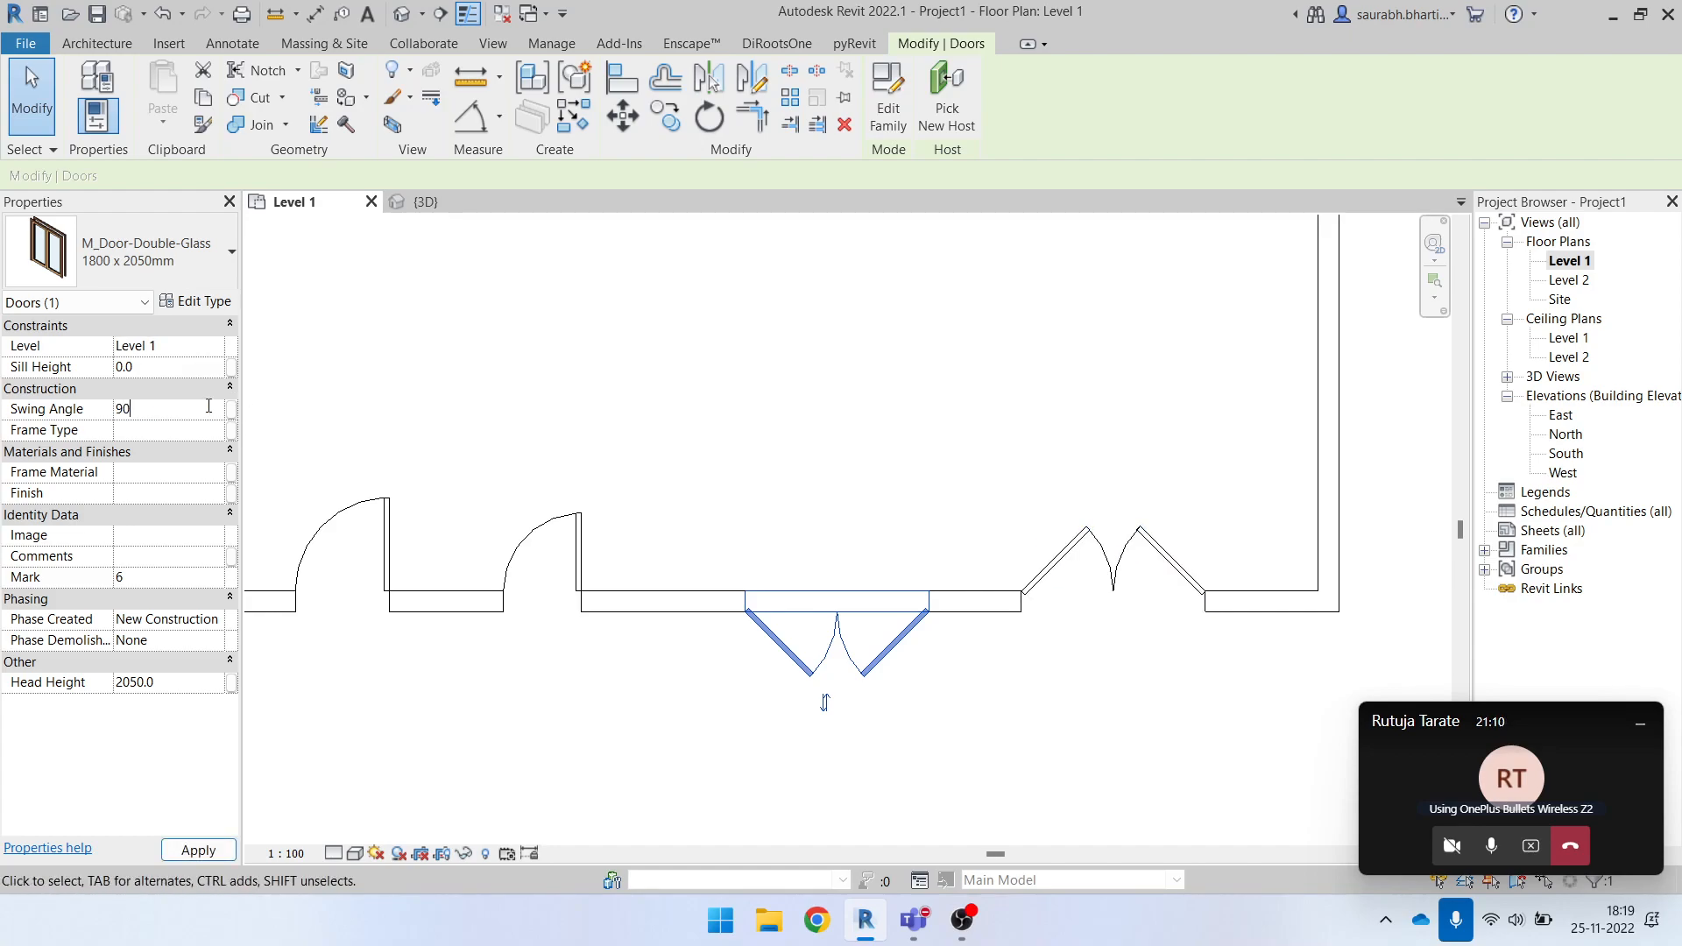
pyautogui.click(841, 433)
# Set the width of the double glass door type 1800 x 2050mm to 800 mm in its type properties.
pyautogui.click(1114, 580)
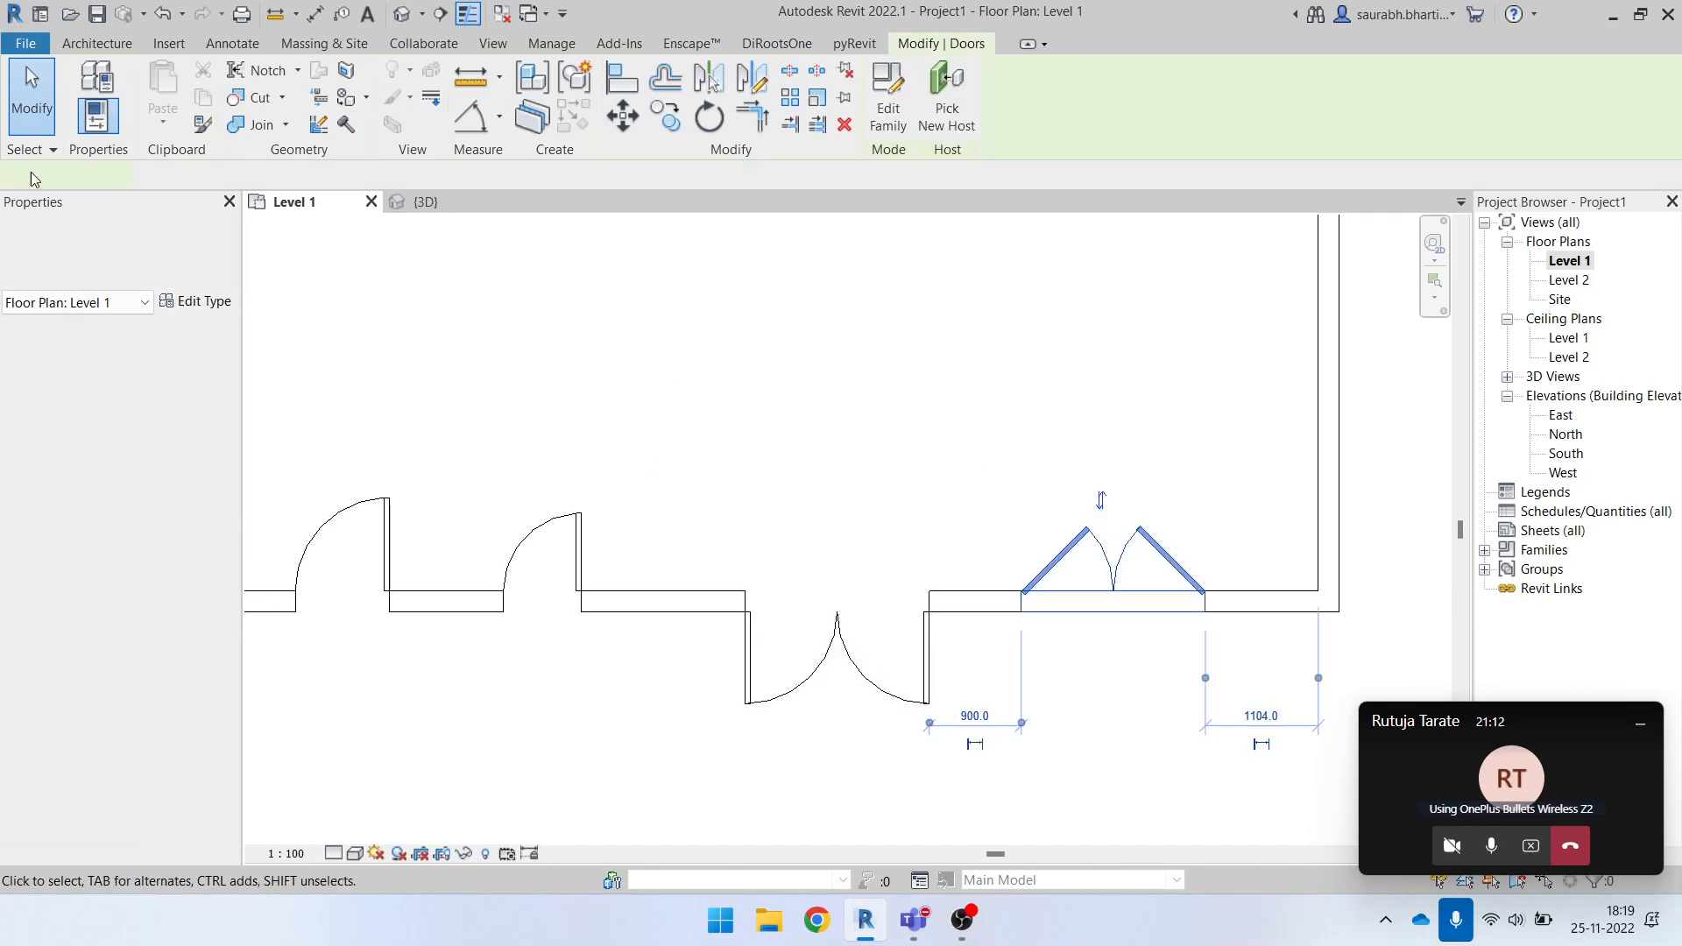
pyautogui.click(194, 300)
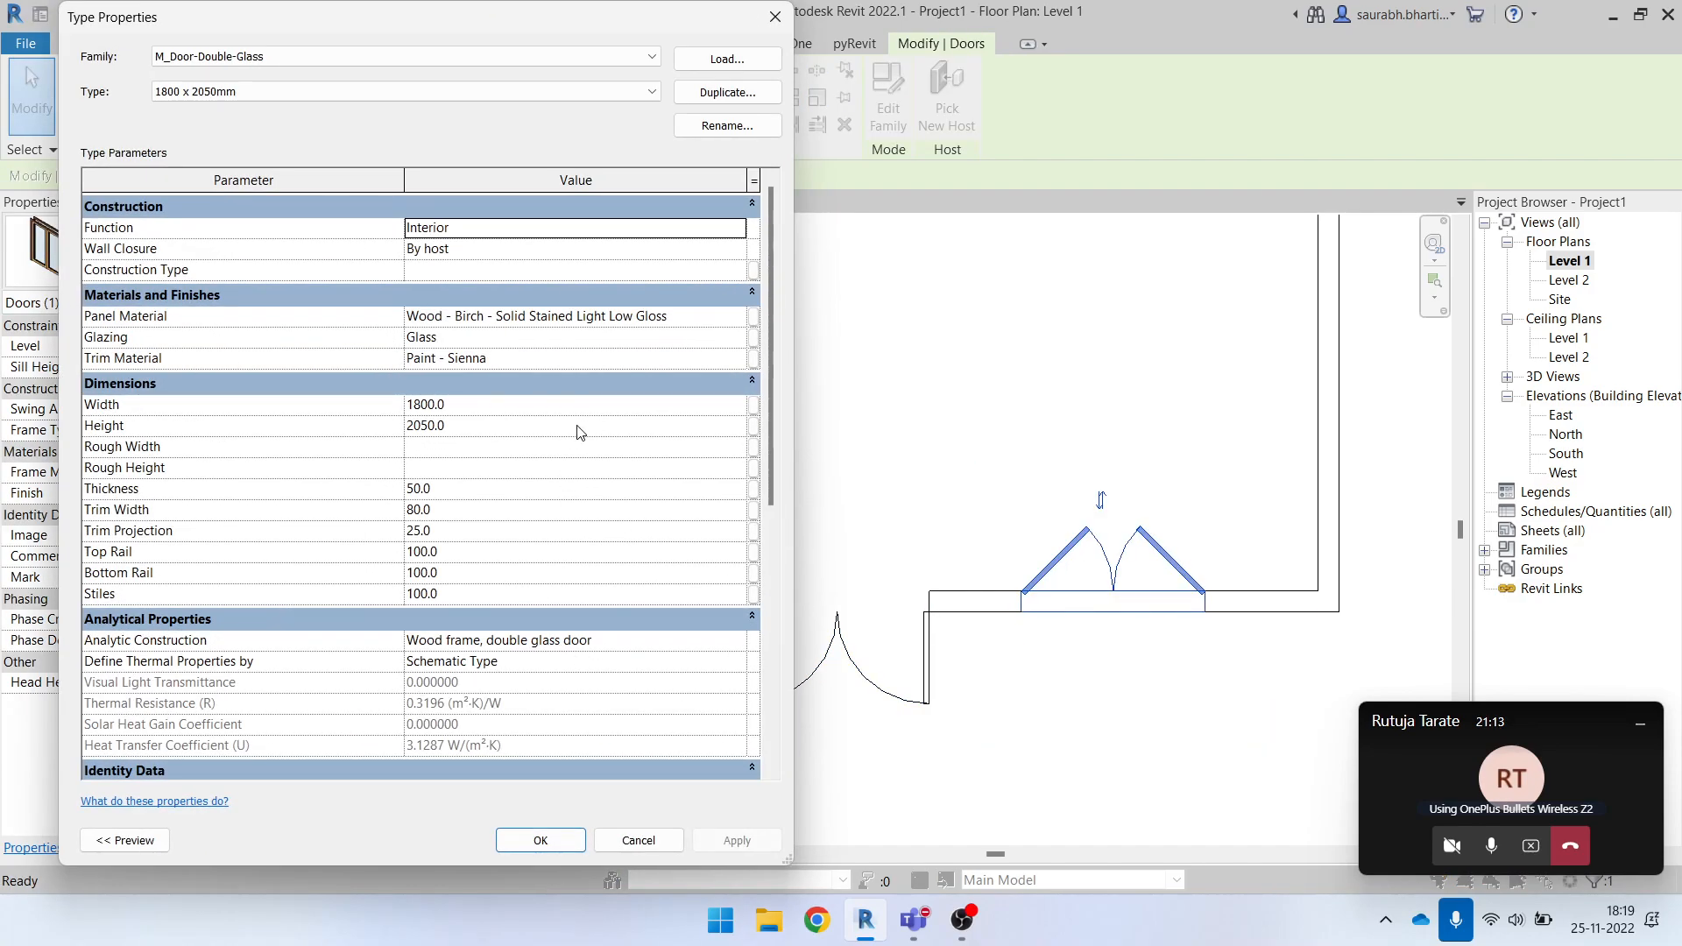
pyautogui.click(464, 406)
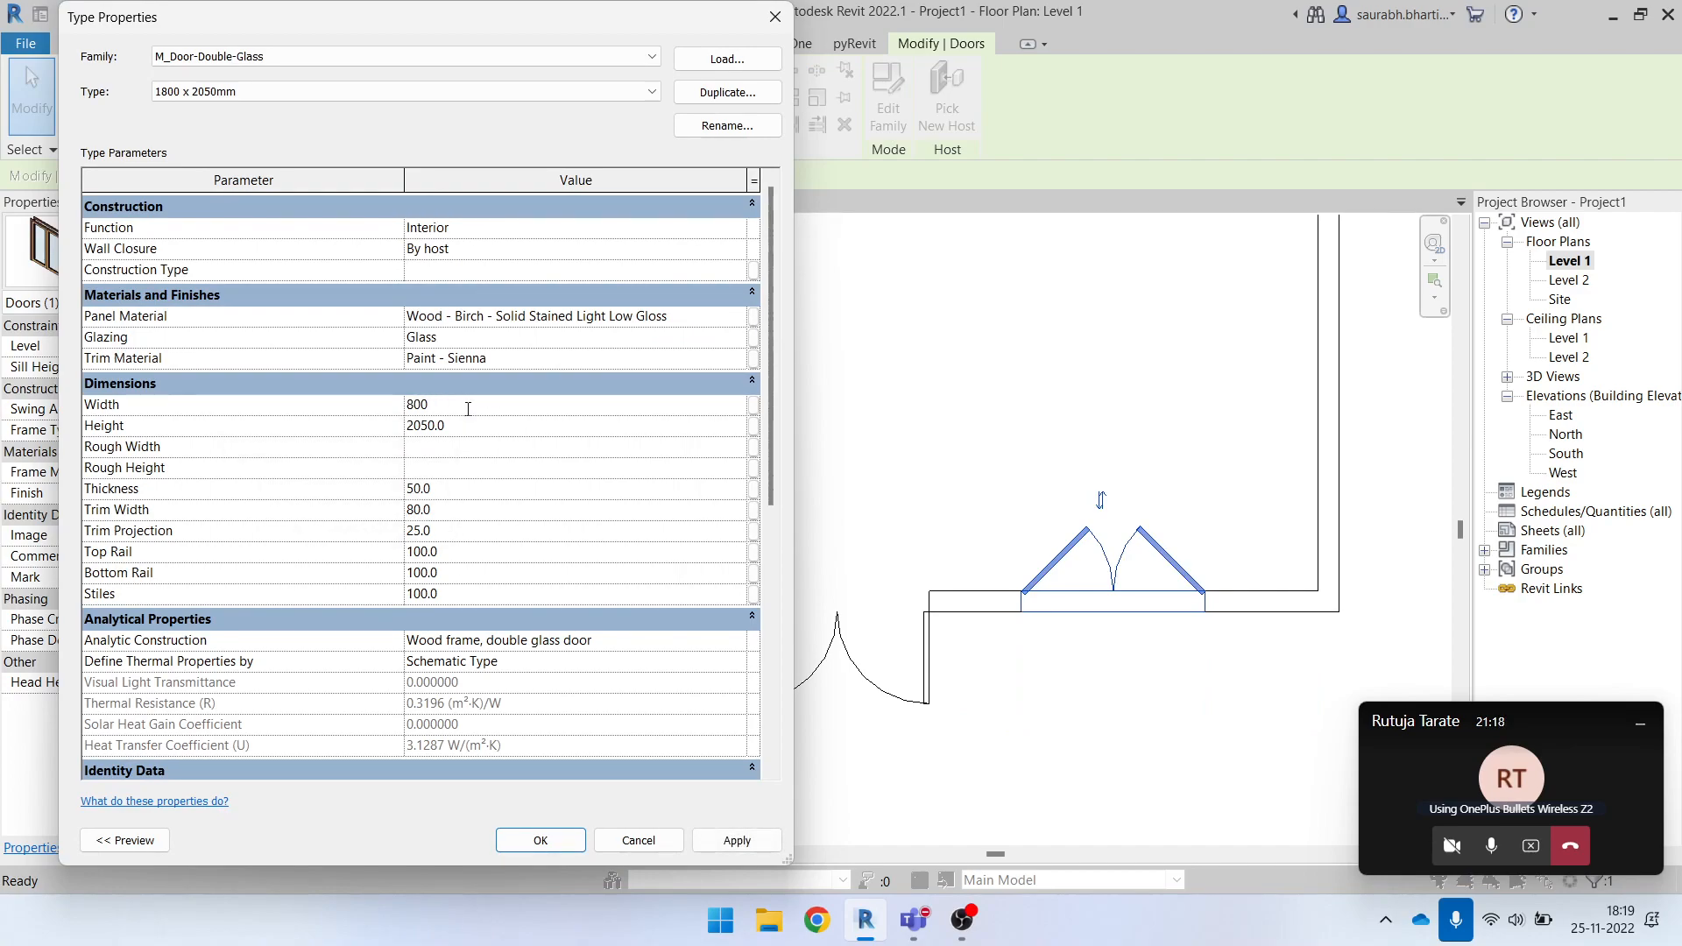
pyautogui.write('800')
pyautogui.click(566, 844)
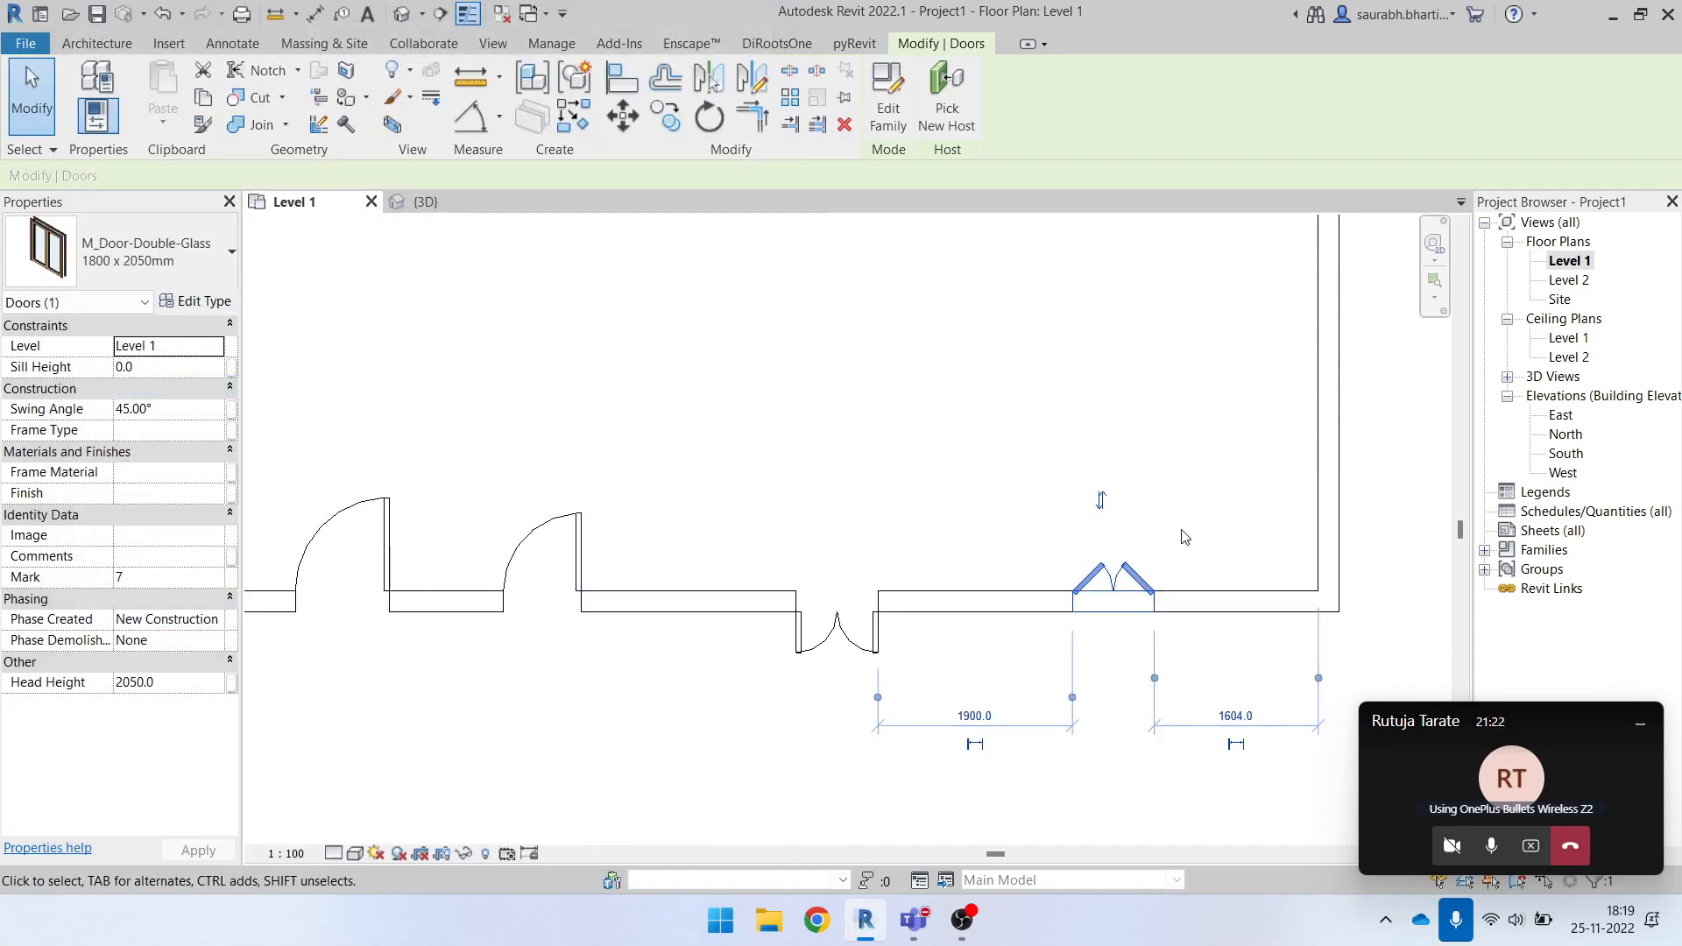
# Inspect how the type change affects both double glass doors, and undo the width change.
pyautogui.click(1030, 530)
pyautogui.moveTo(1032, 530); pyautogui.dragTo(1170, 639)
pyautogui.moveTo(1032, 511); pyautogui.dragTo(1228, 708)
pyautogui.moveTo(770, 540); pyautogui.dragTo(938, 702)
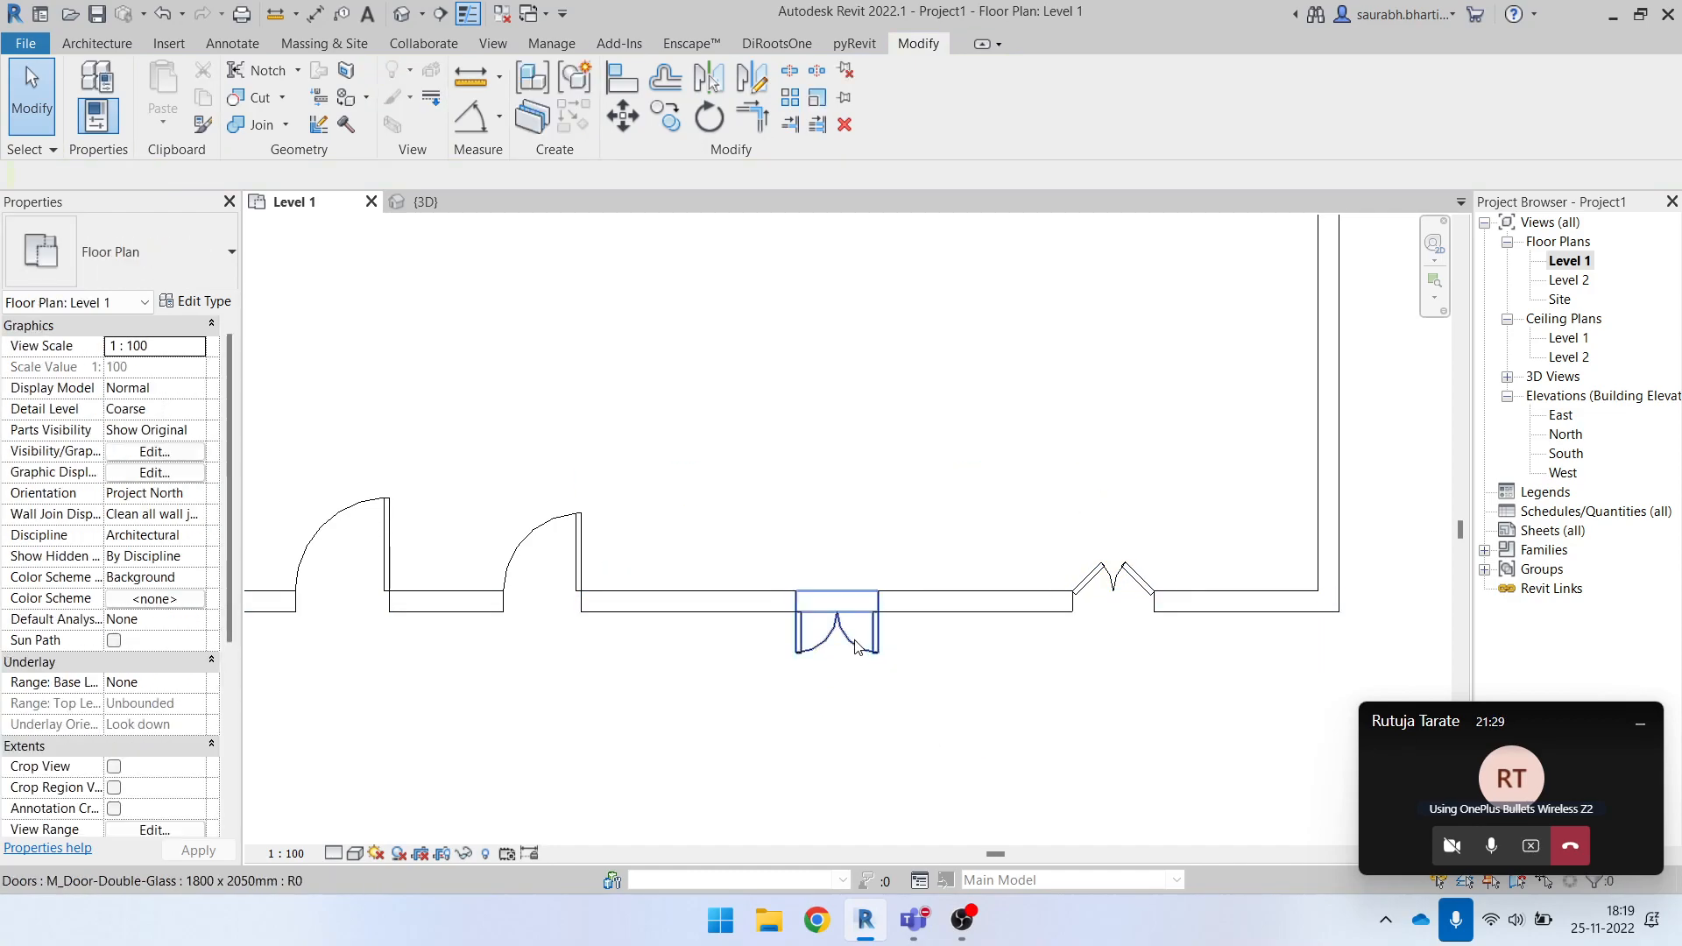
pyautogui.click(857, 637)
pyautogui.click(1130, 582)
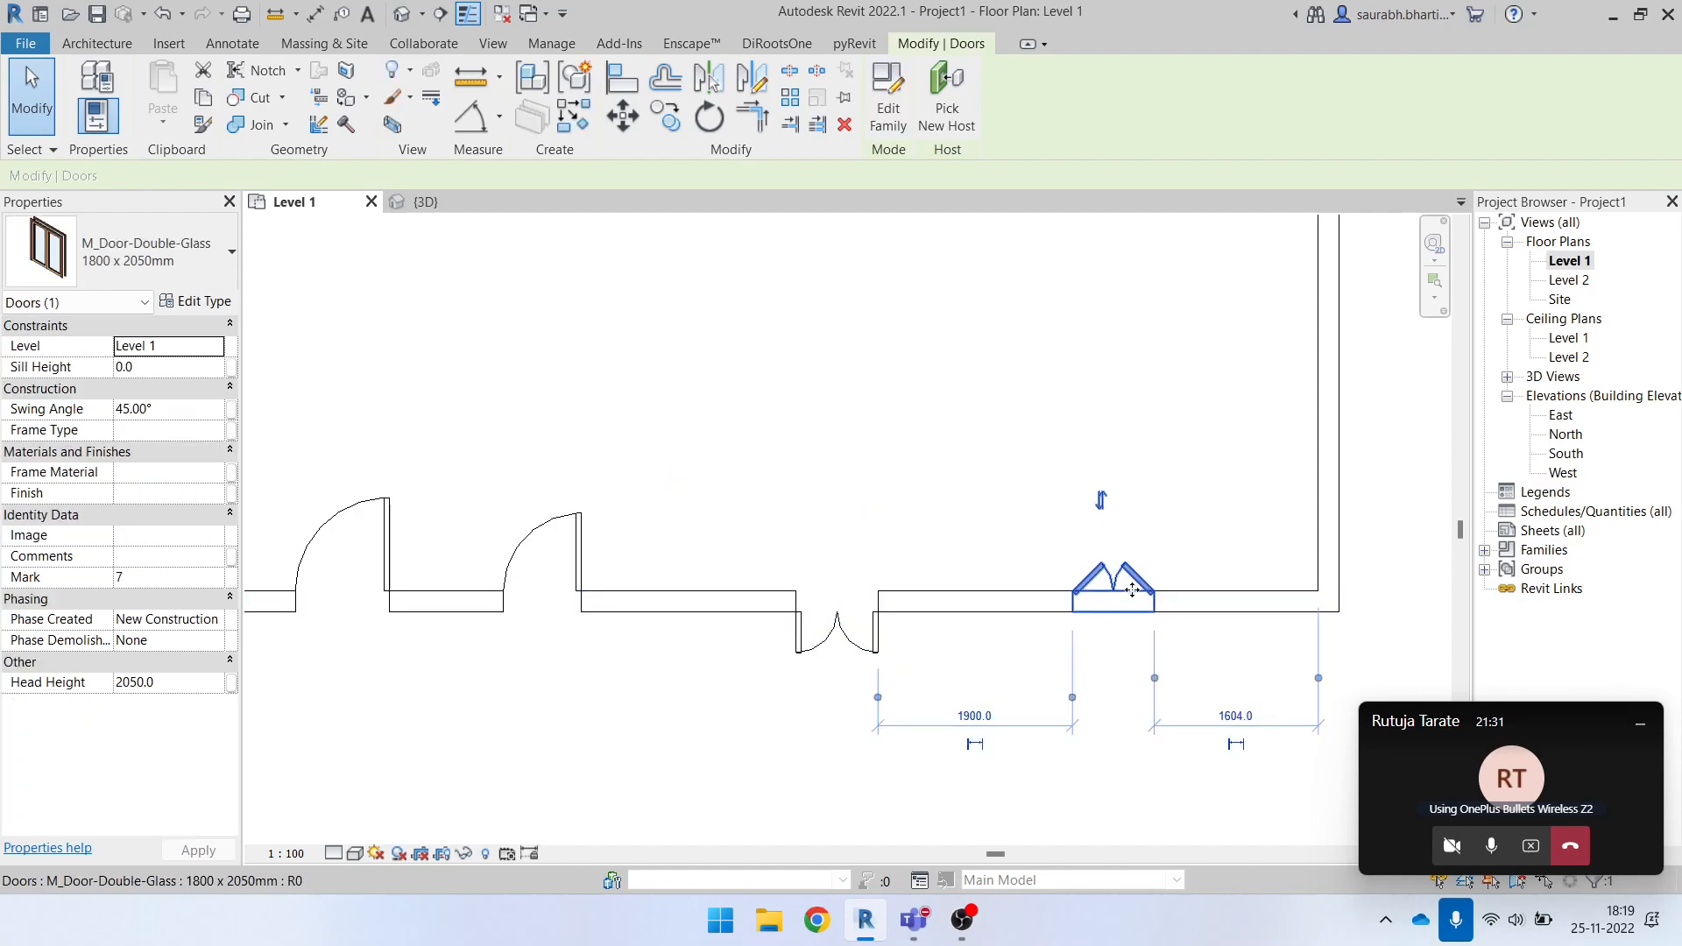
pyautogui.hotkey('ctrl', 'z')
# Review all type parameters of the inward-opening double glass door and close its type properties without changes.
pyautogui.click(1104, 594)
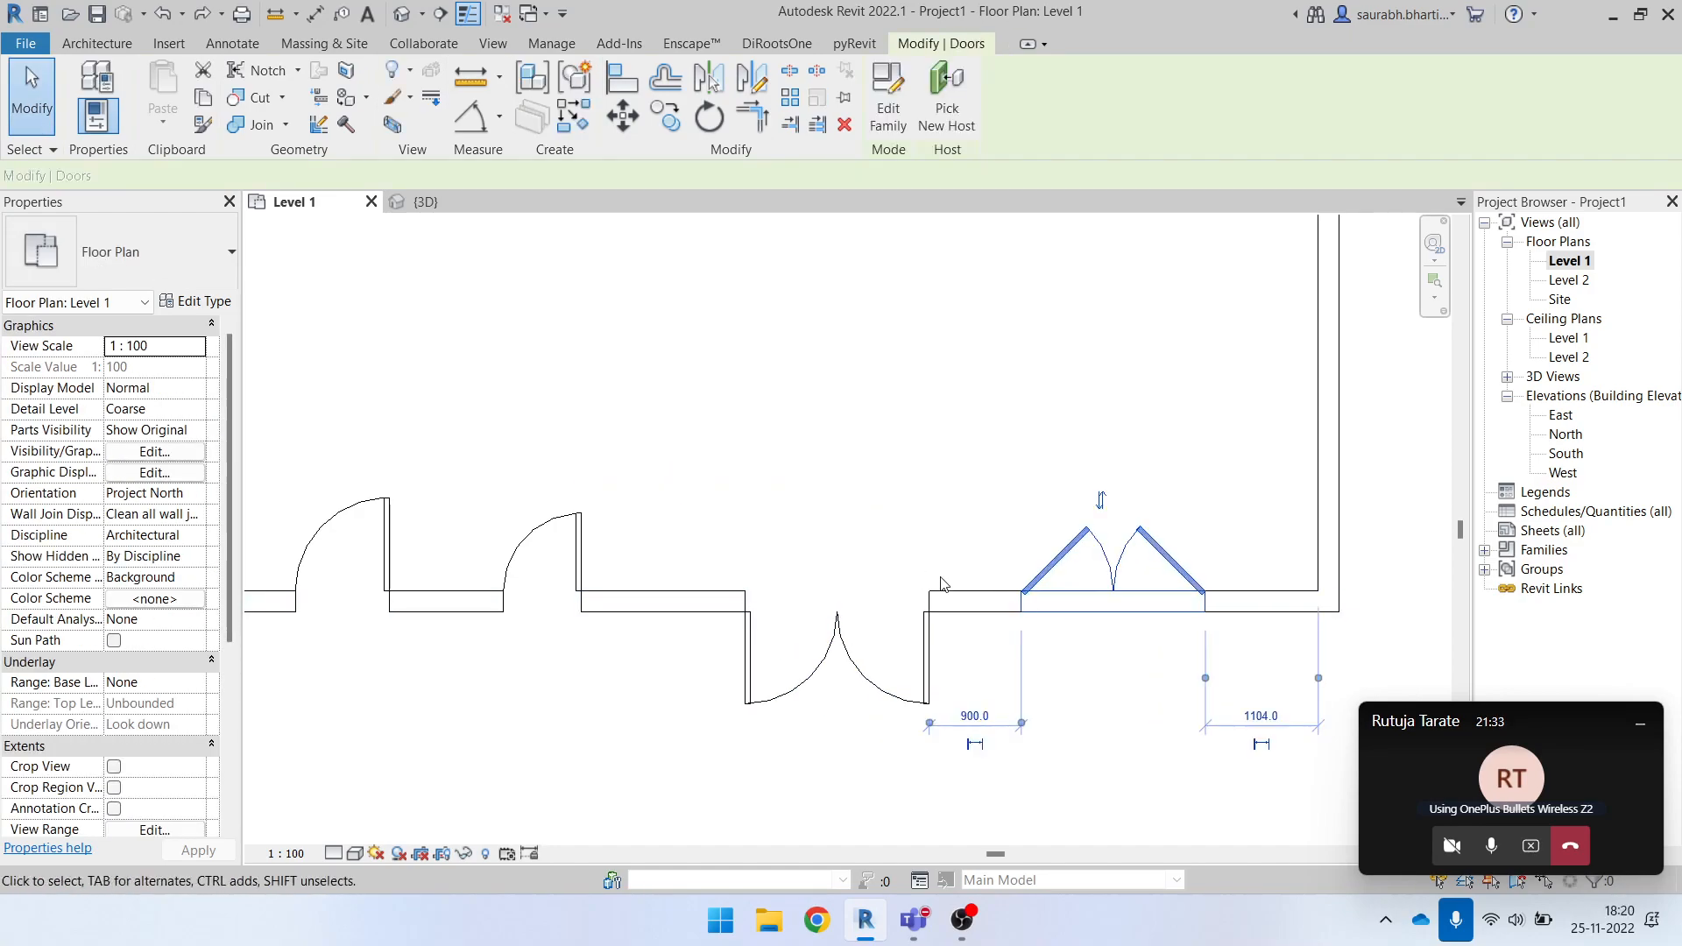
pyautogui.click(207, 303)
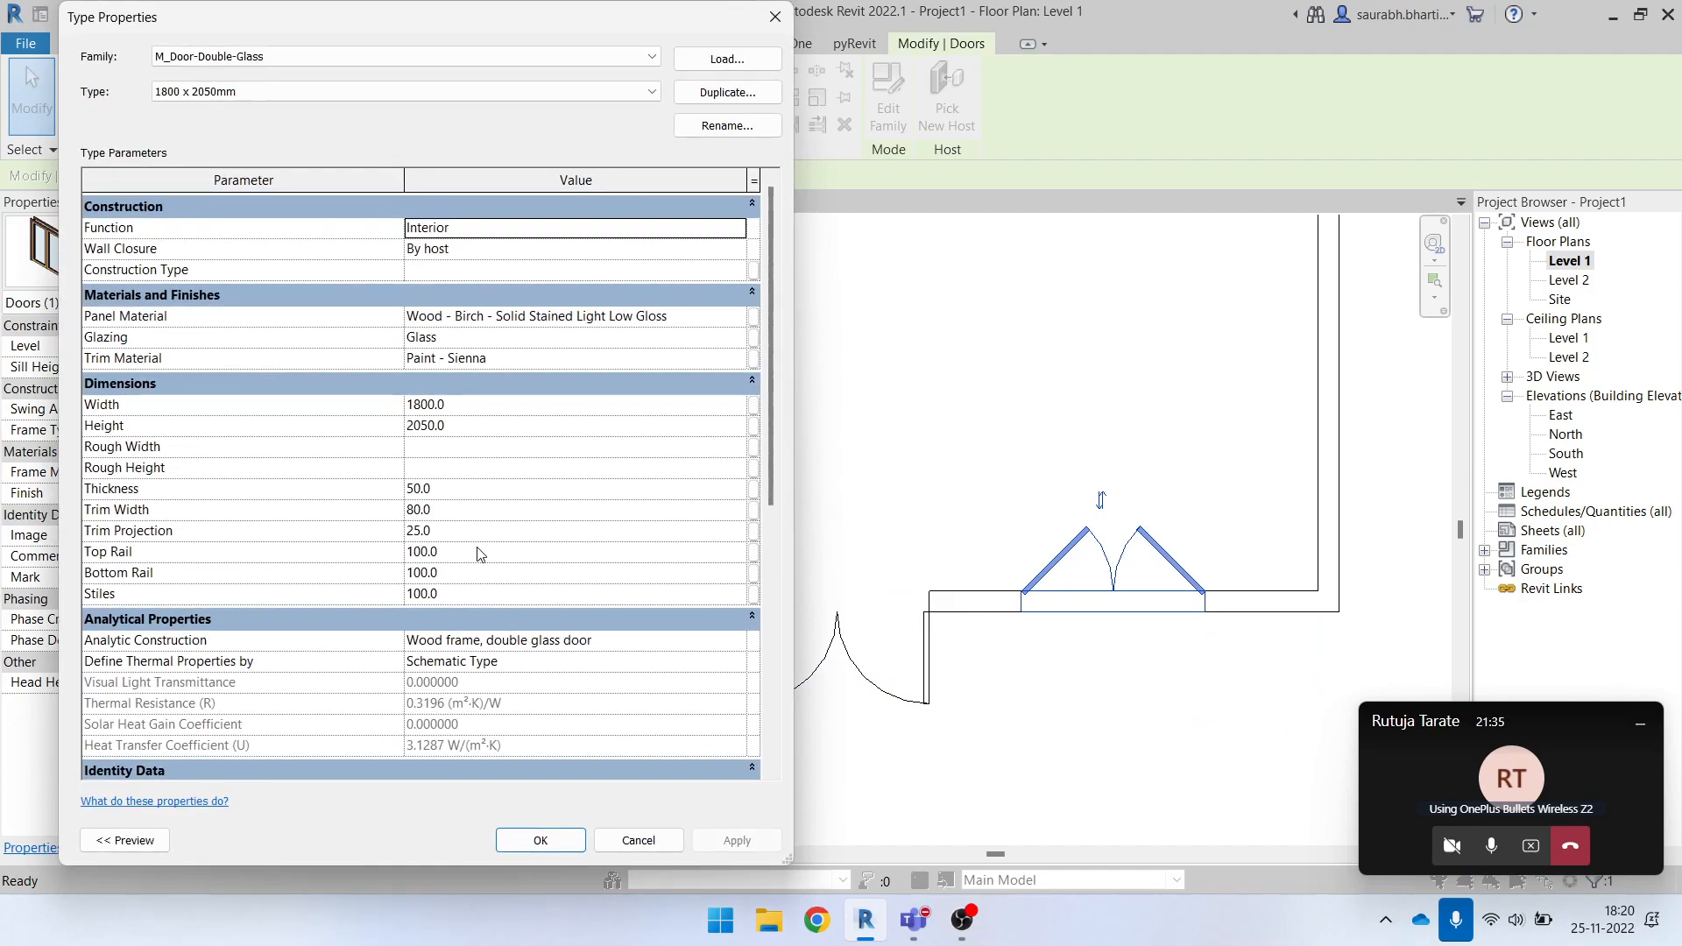
pyautogui.scroll(-6, 368, 259)
pyautogui.scroll(6, 410, 408)
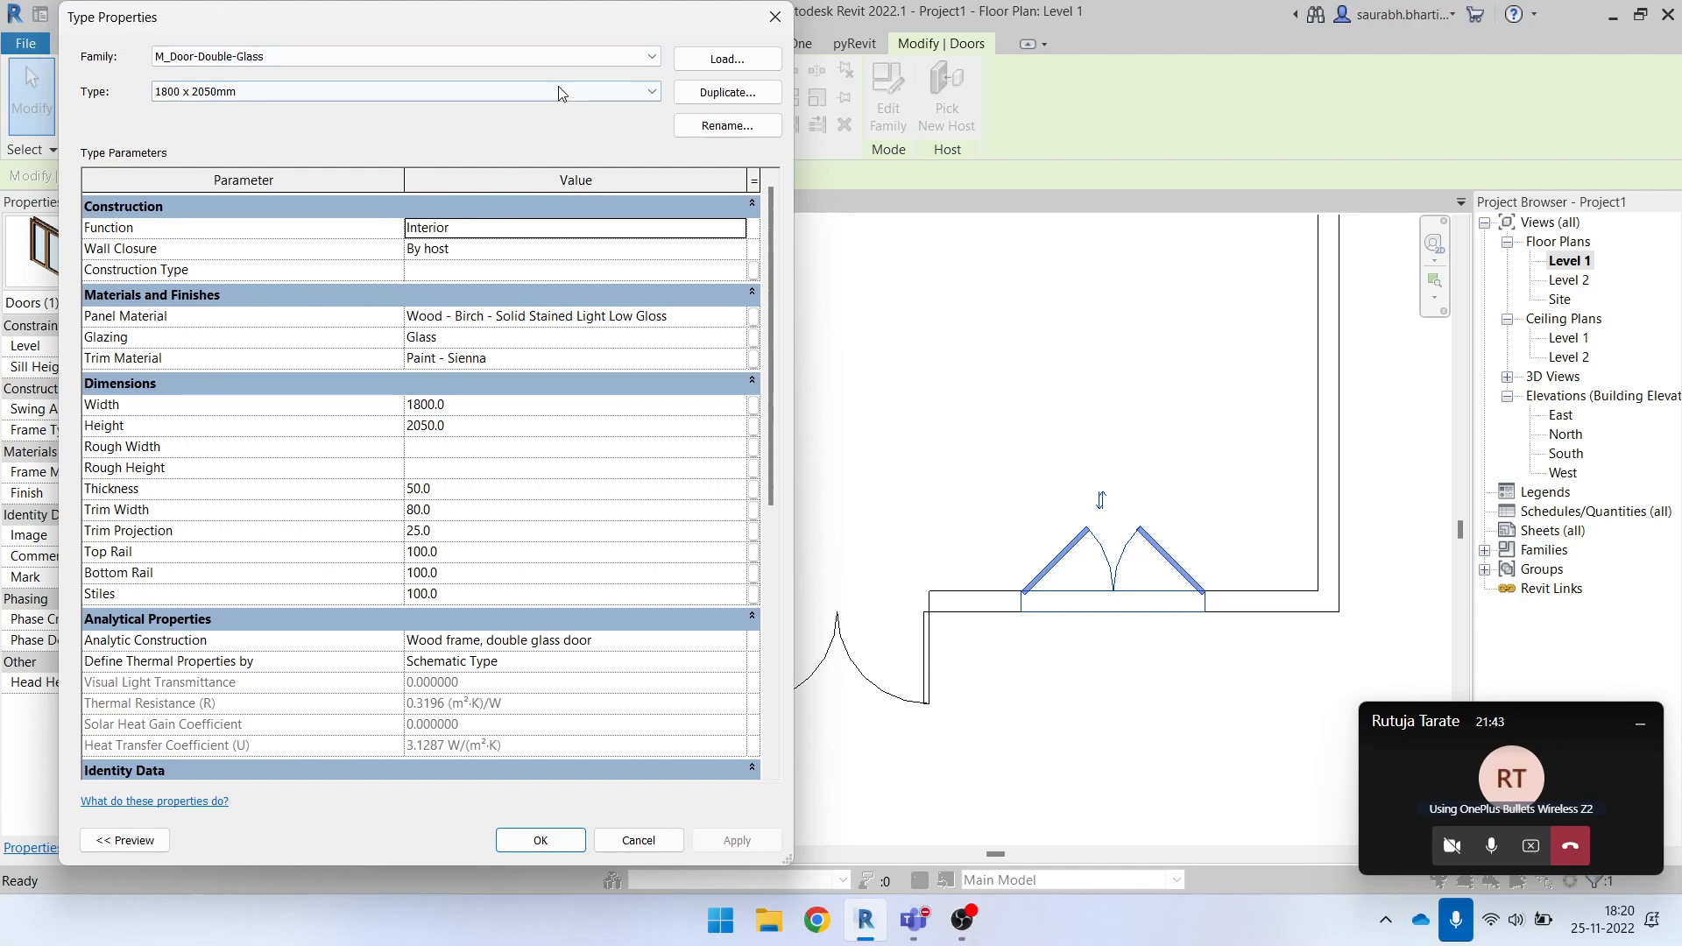
pyautogui.click(774, 16)
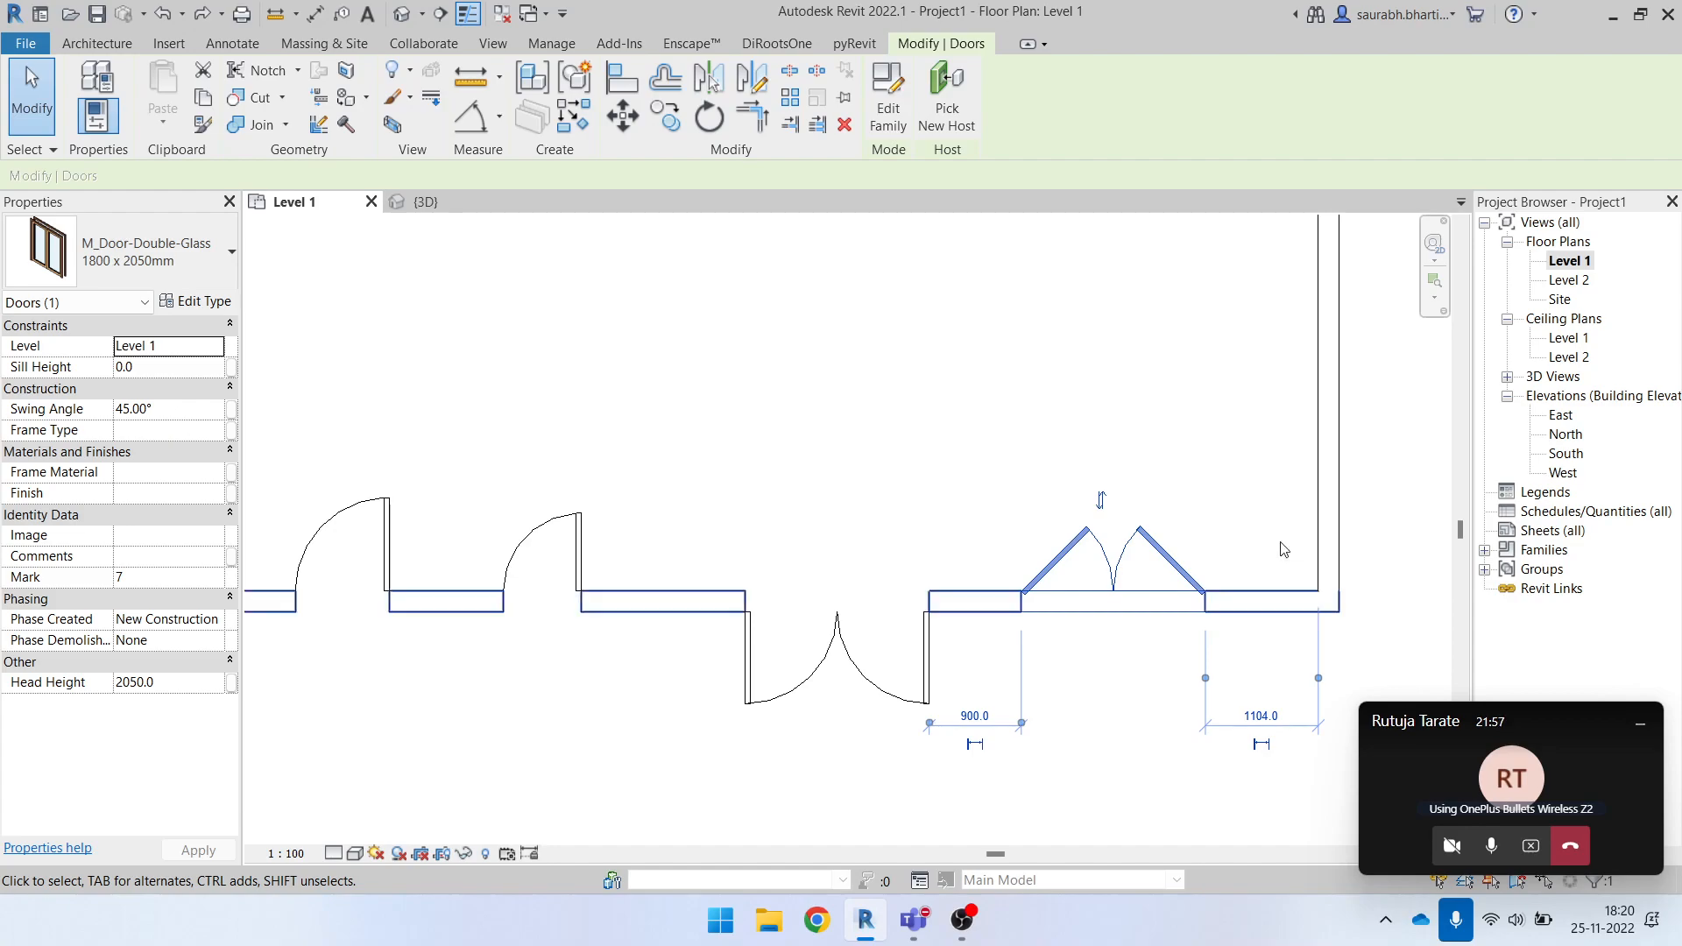
# Set the outward-opening double glass door's swing angle to 60°.
pyautogui.click(1013, 462)
pyautogui.click(929, 667)
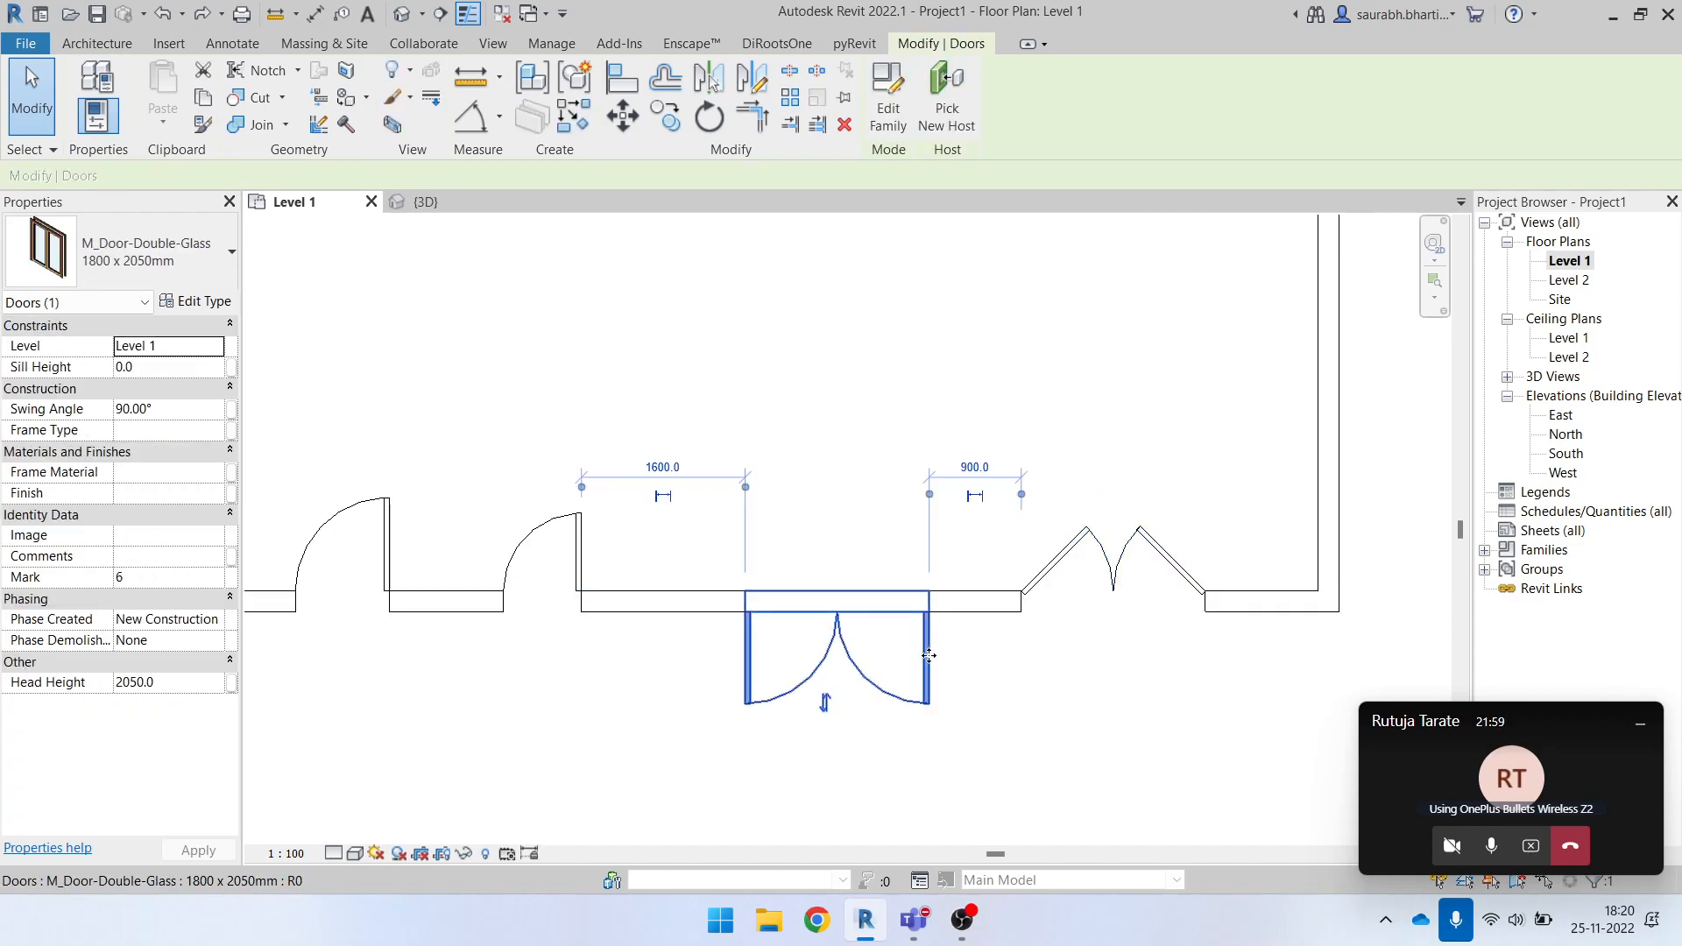
pyautogui.click(181, 409)
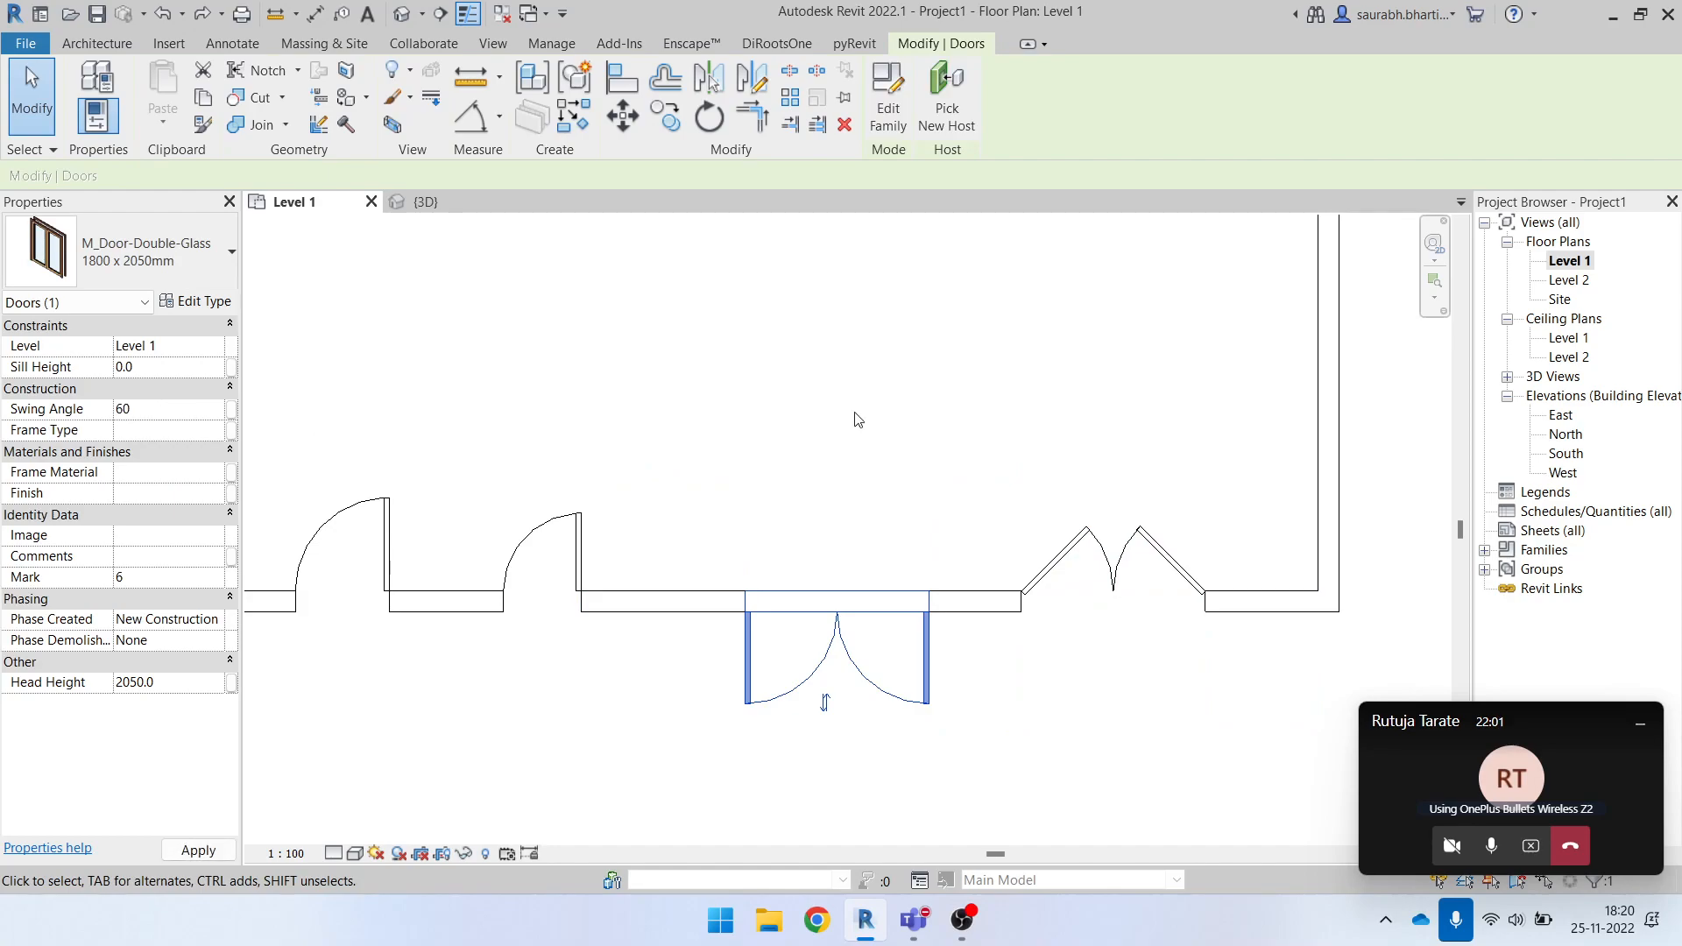
pyautogui.click(1029, 404)
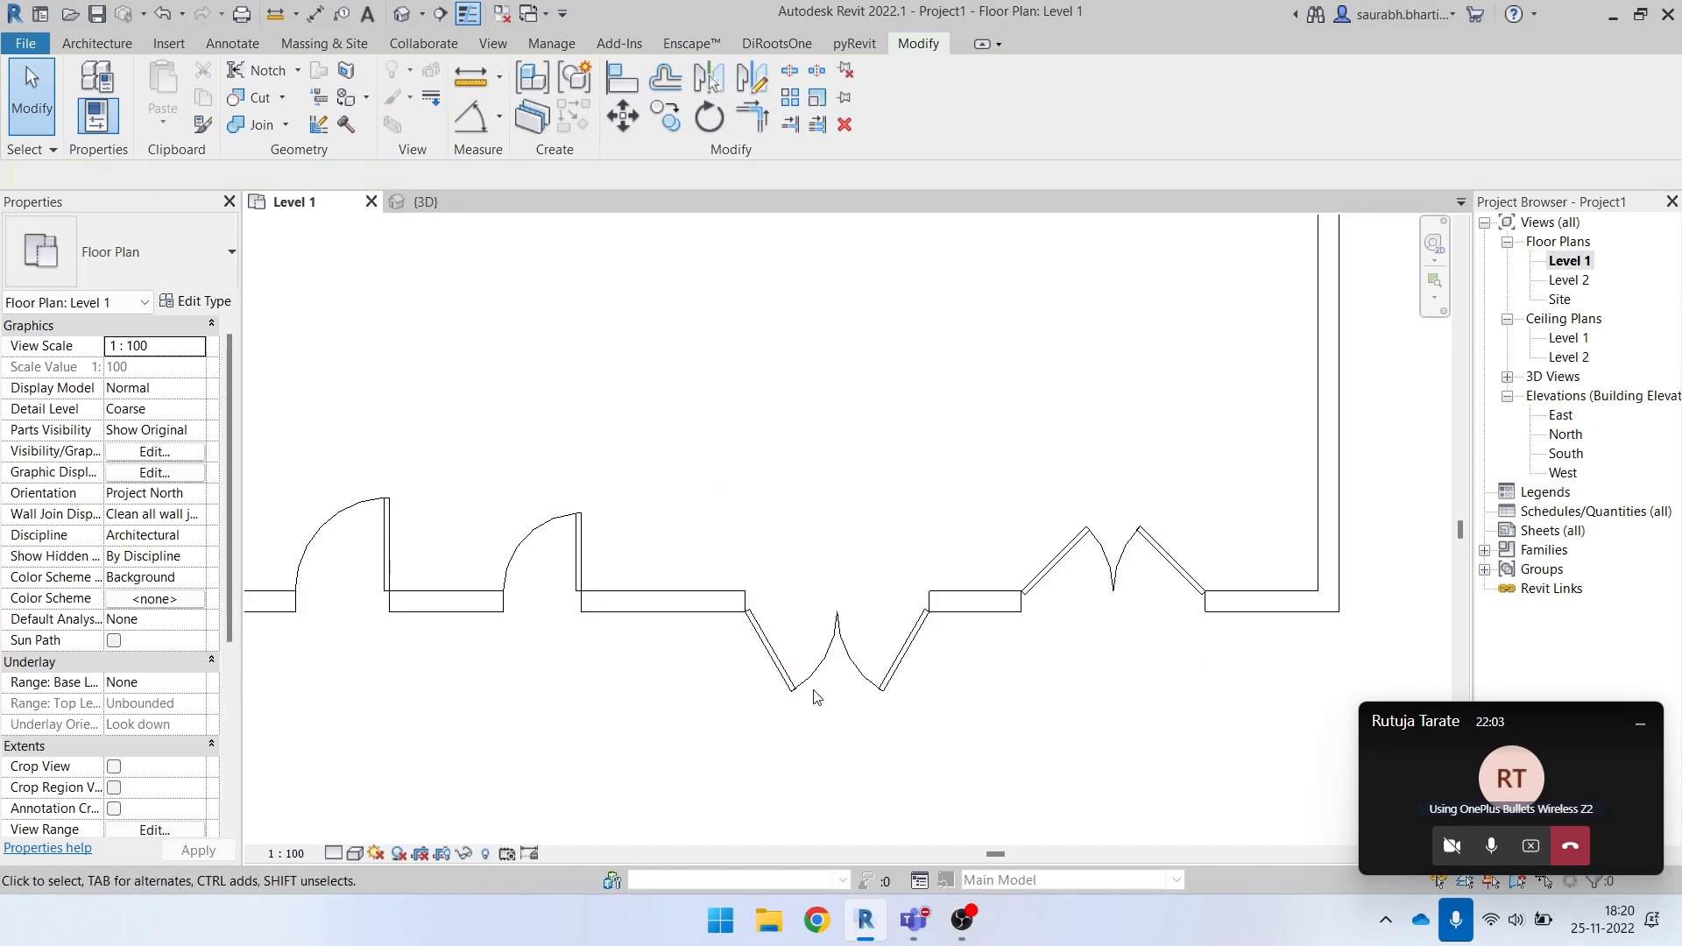
# Set the inward-opening double glass door's swing angle to 25°.
pyautogui.click(1072, 580)
pyautogui.click(174, 412)
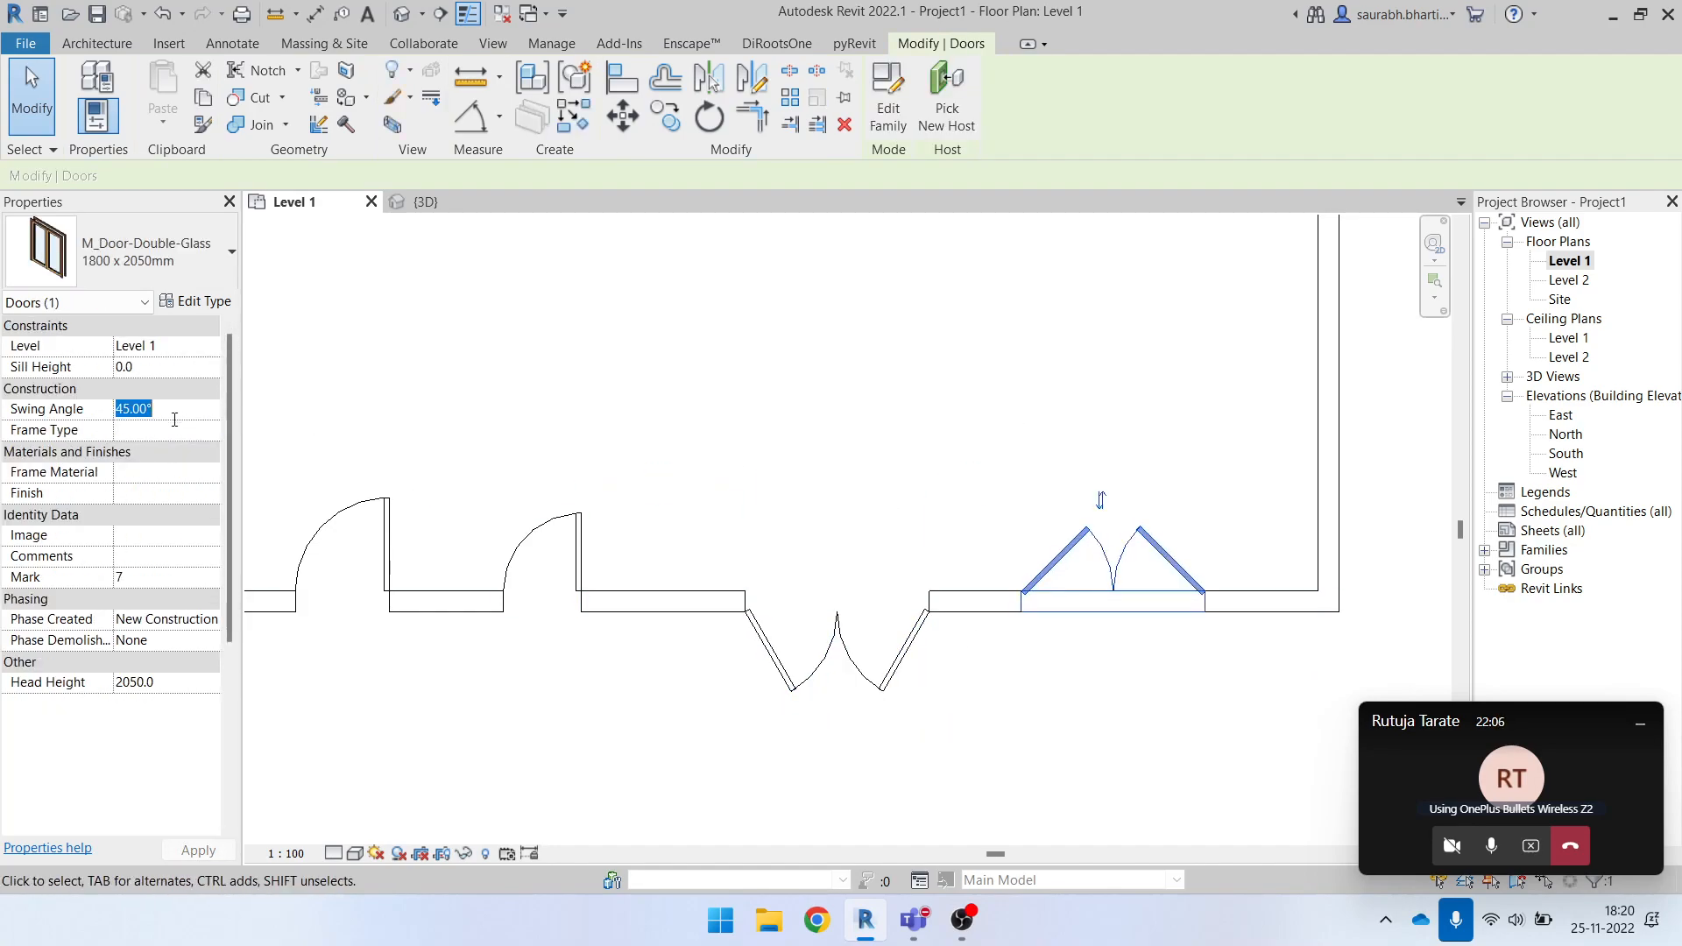
pyautogui.write('25')
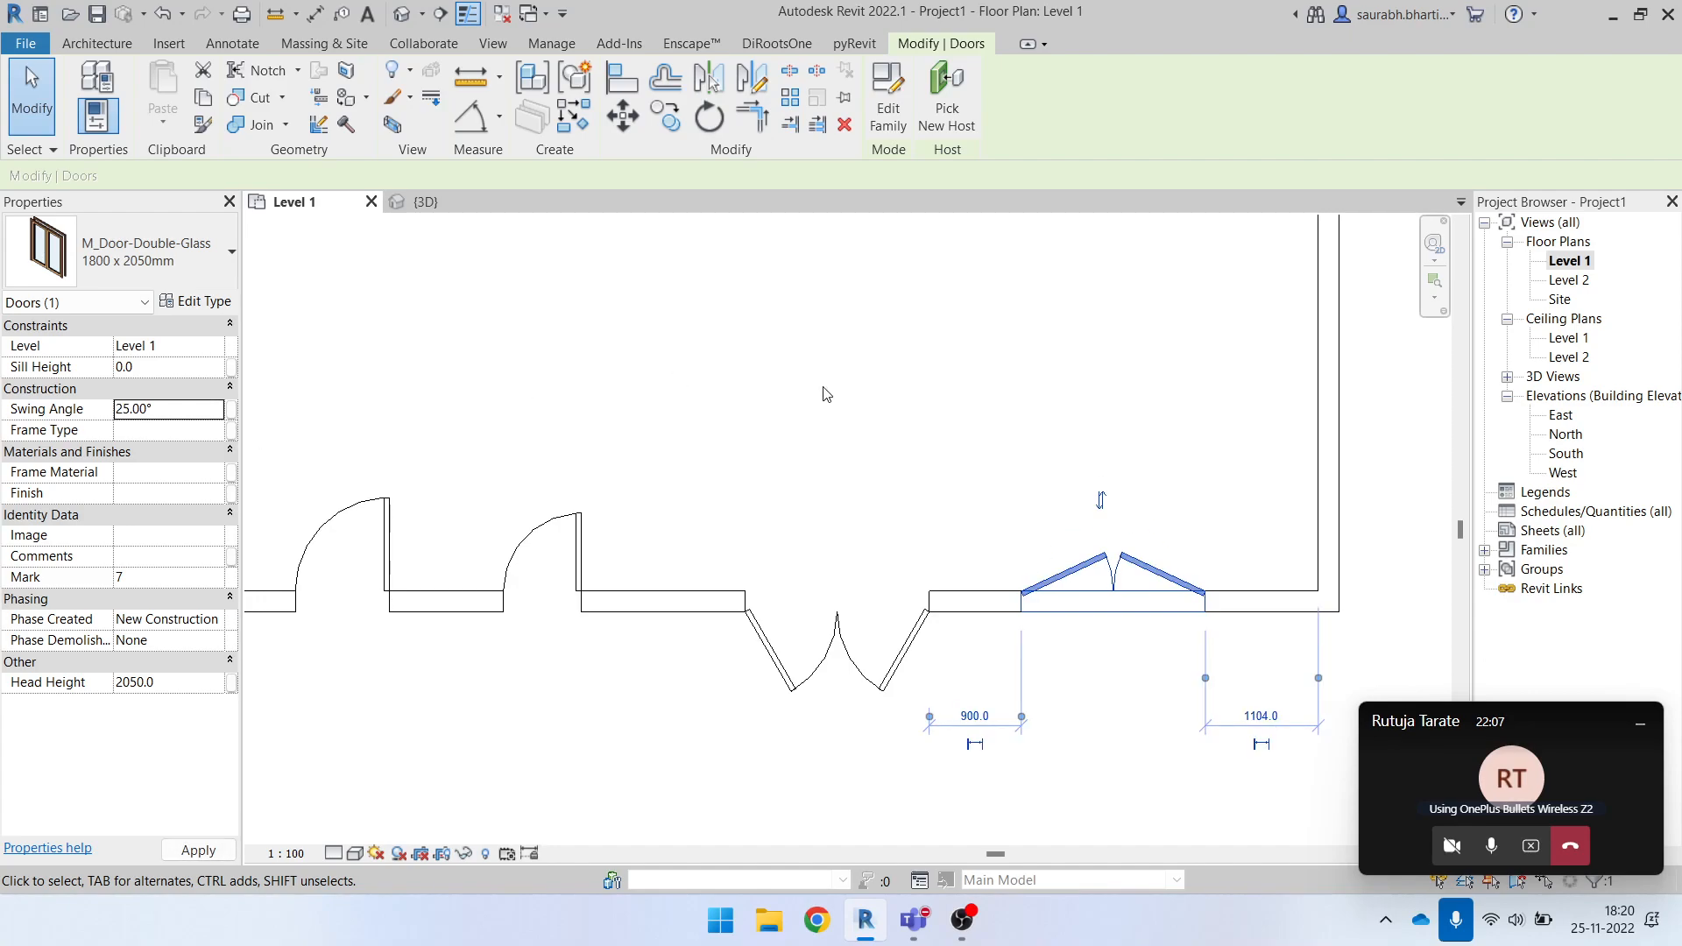
pyautogui.click(832, 464)
# Move the inward-opening double glass door along the front wall toward the outward-opening one, leaving a gap of about 200 mm.
pyautogui.click(1058, 589)
pyautogui.scroll(-1, 911, 623)
pyautogui.click(879, 652)
pyautogui.scroll(-5, 867, 643)
pyautogui.scroll(1, 973, 623)
pyautogui.scroll(1, 970, 624)
pyautogui.click(970, 624)
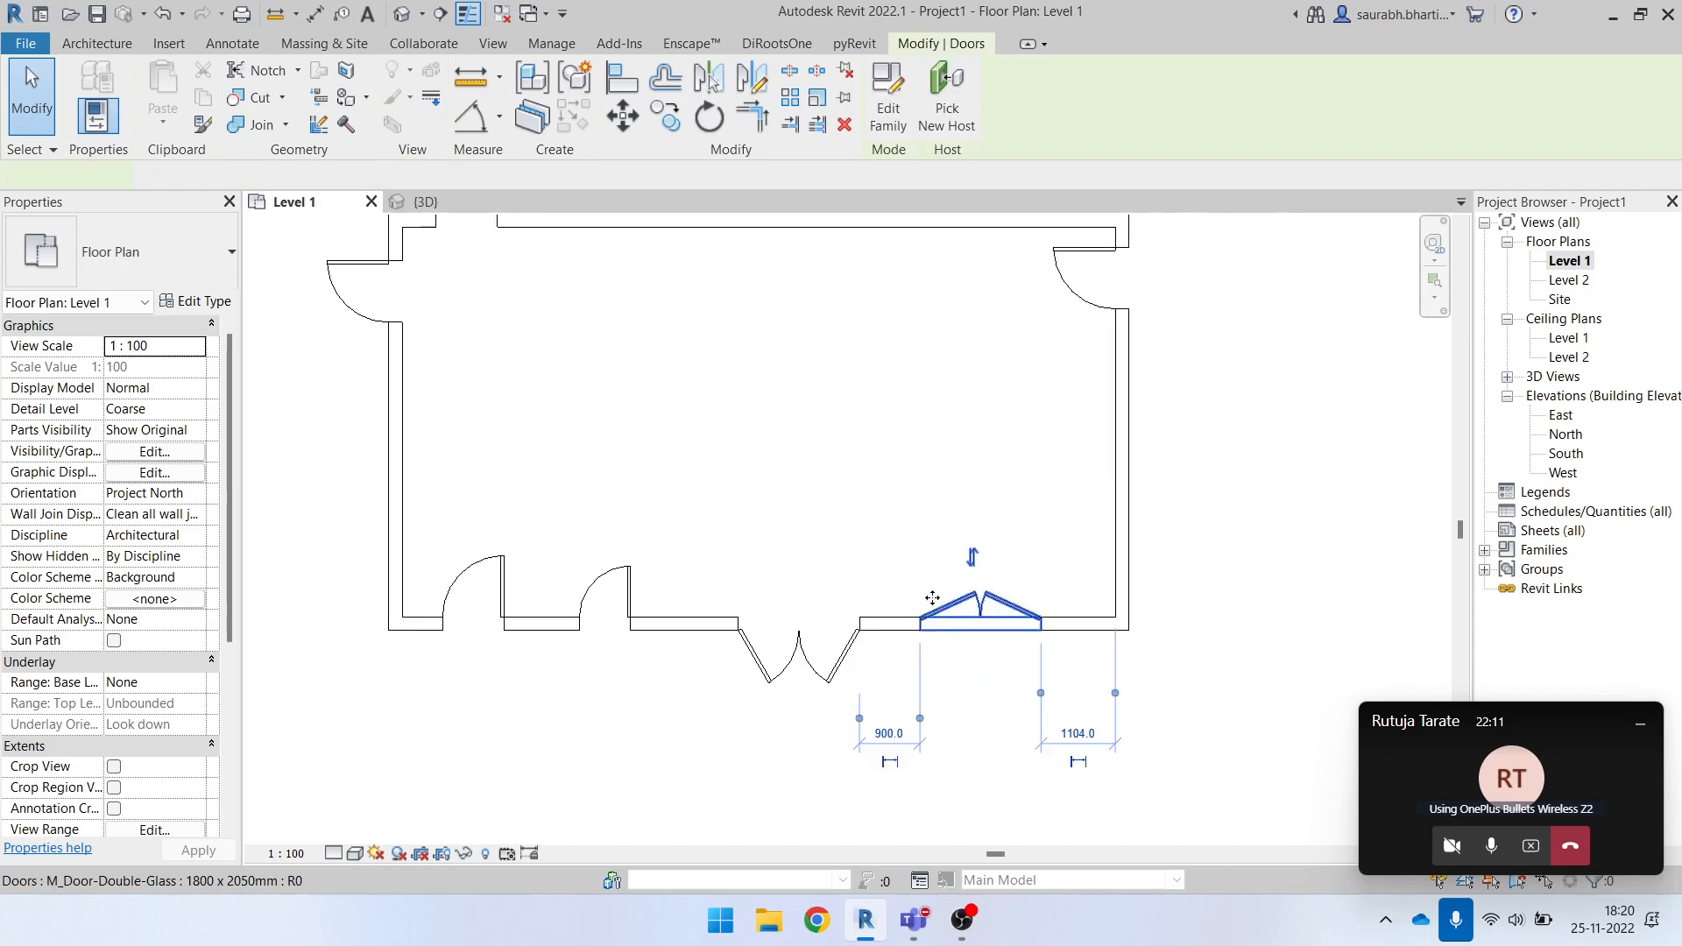
pyautogui.click(967, 573)
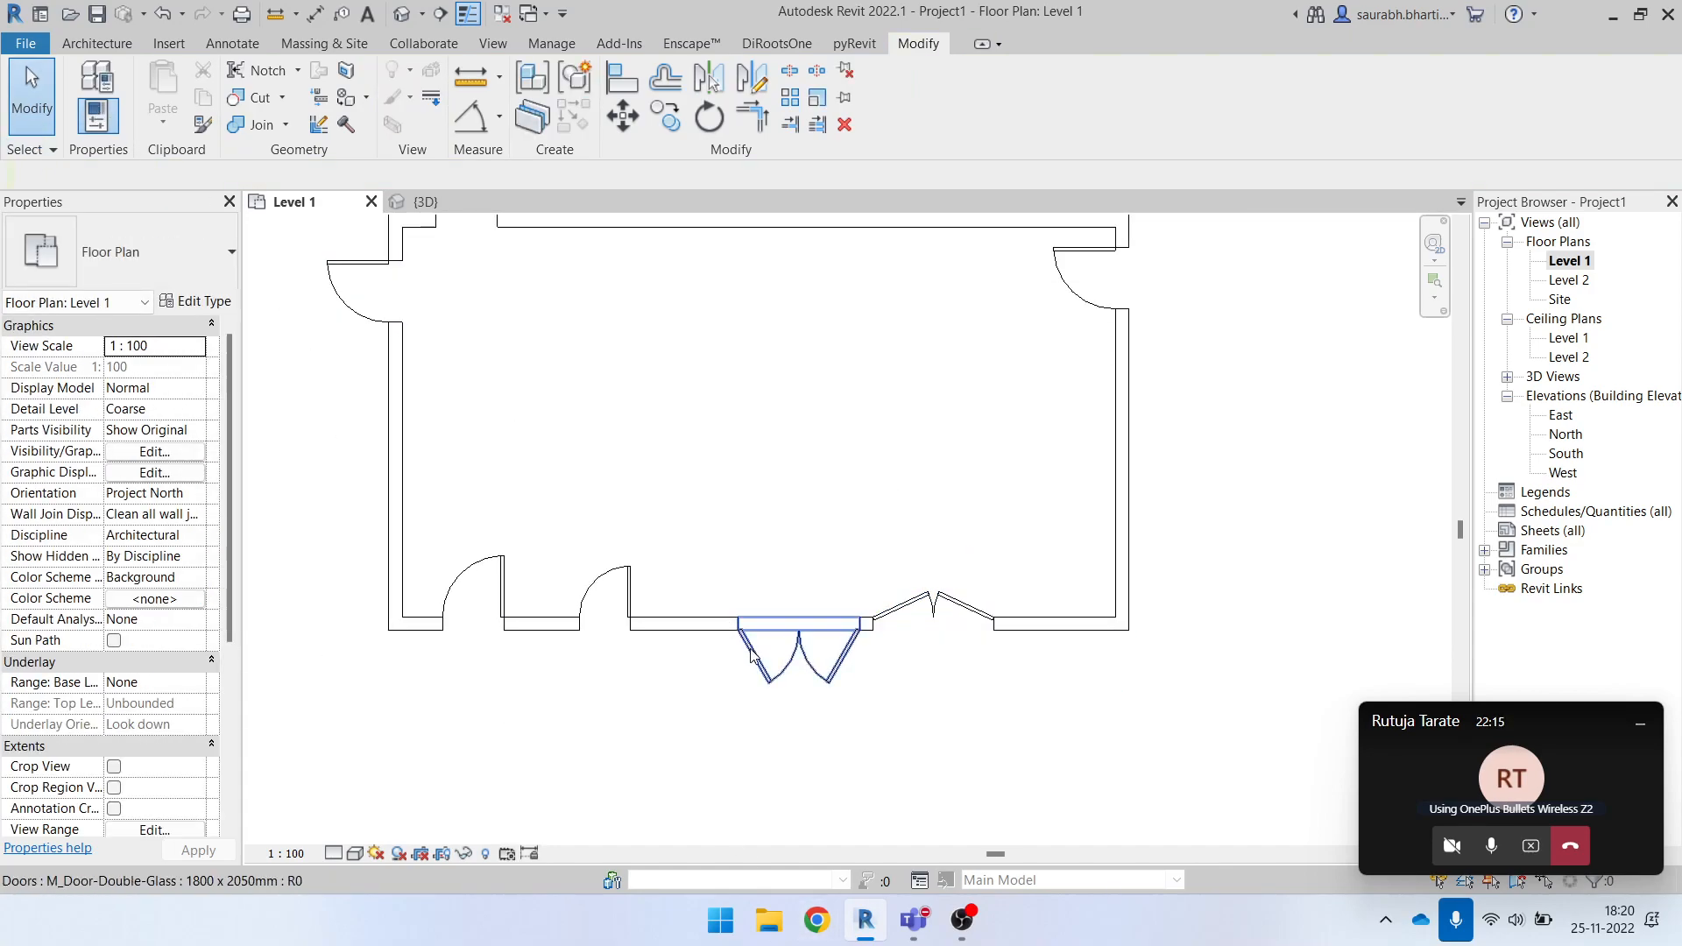
pyautogui.scroll(1, 924, 617)
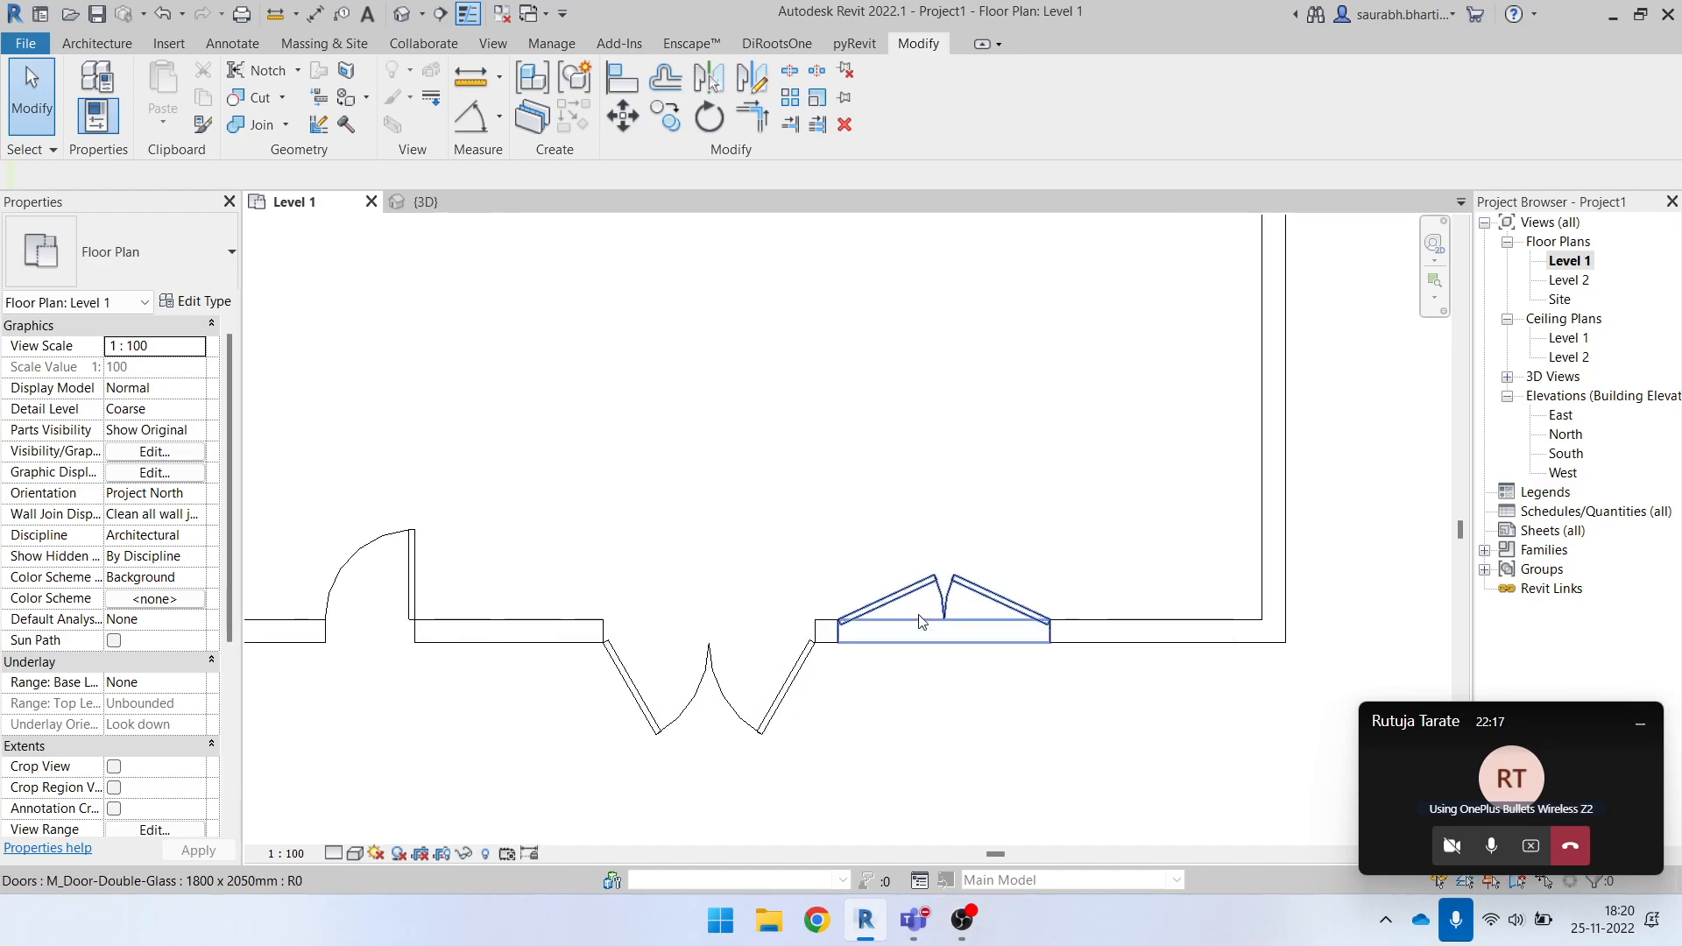
pyautogui.click(969, 581)
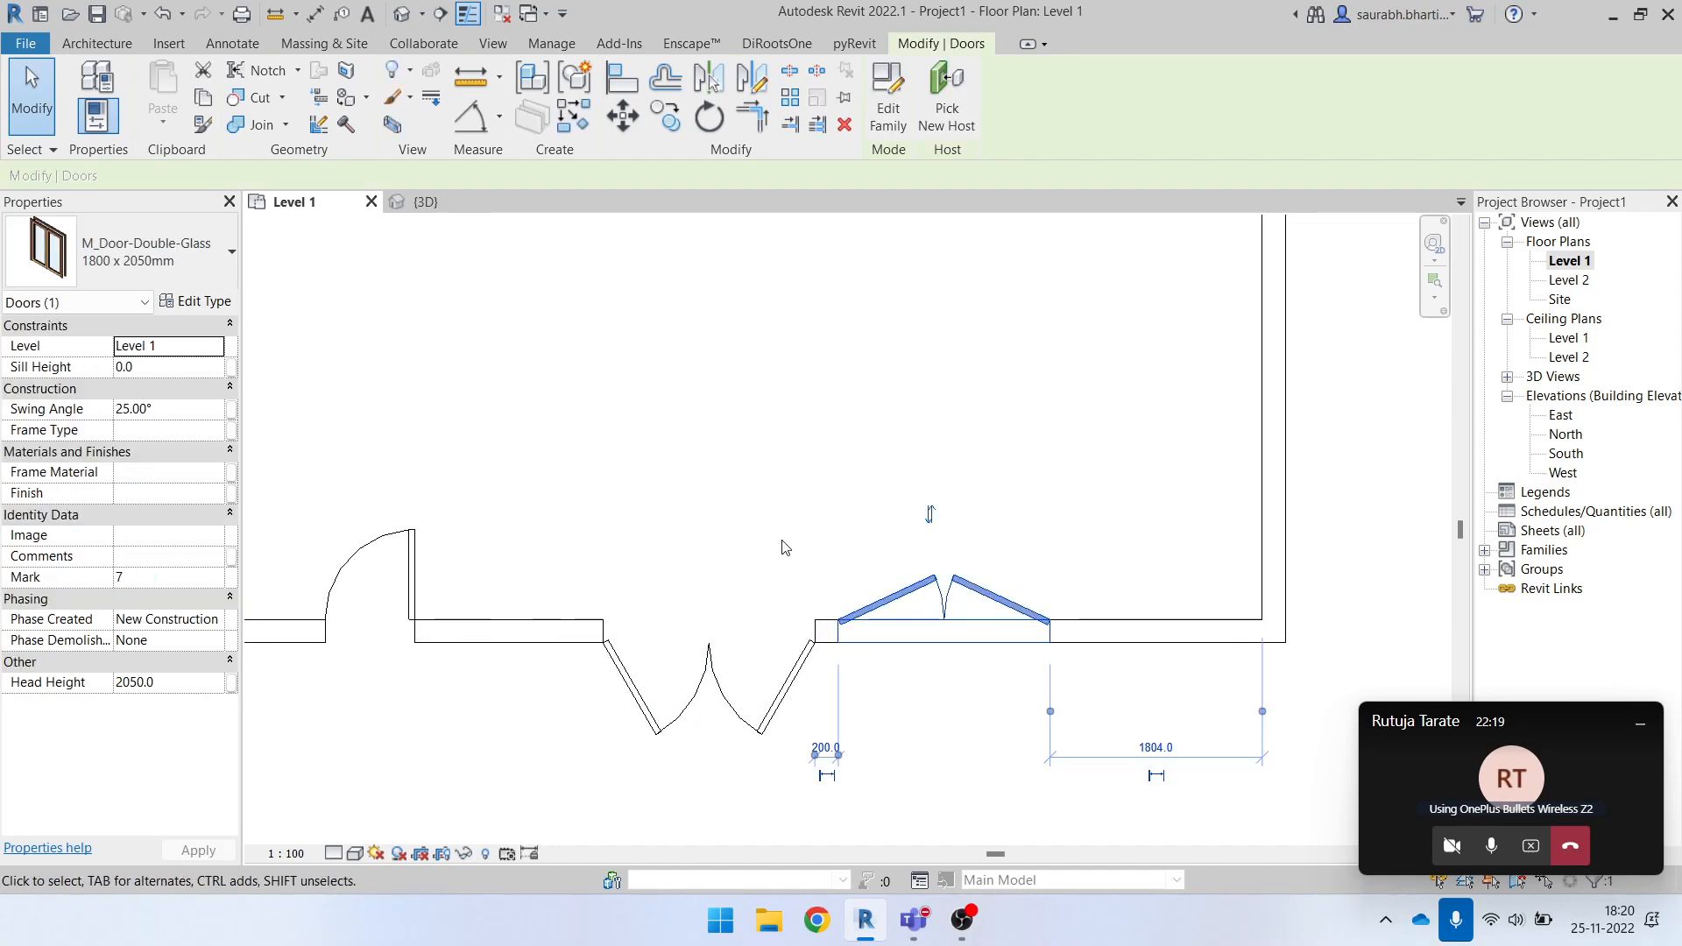
pyautogui.click(747, 698)
# Browse the Doors category of the Autodesk family library and close it without loading anything.
pyautogui.click(112, 46)
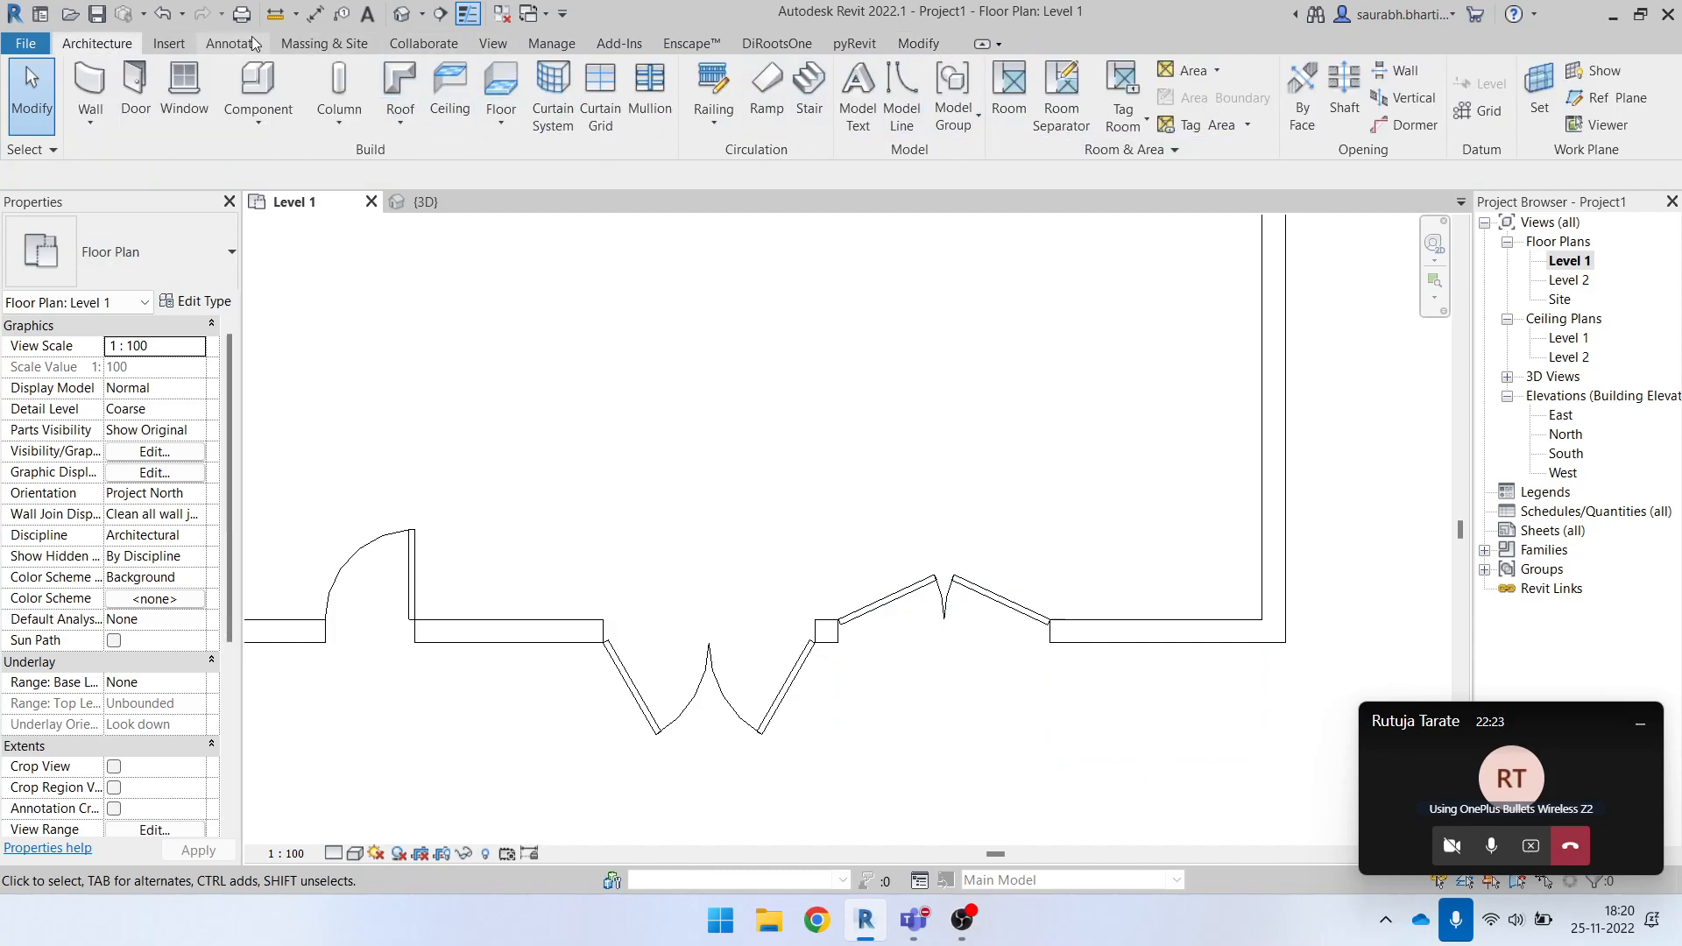
pyautogui.click(169, 43)
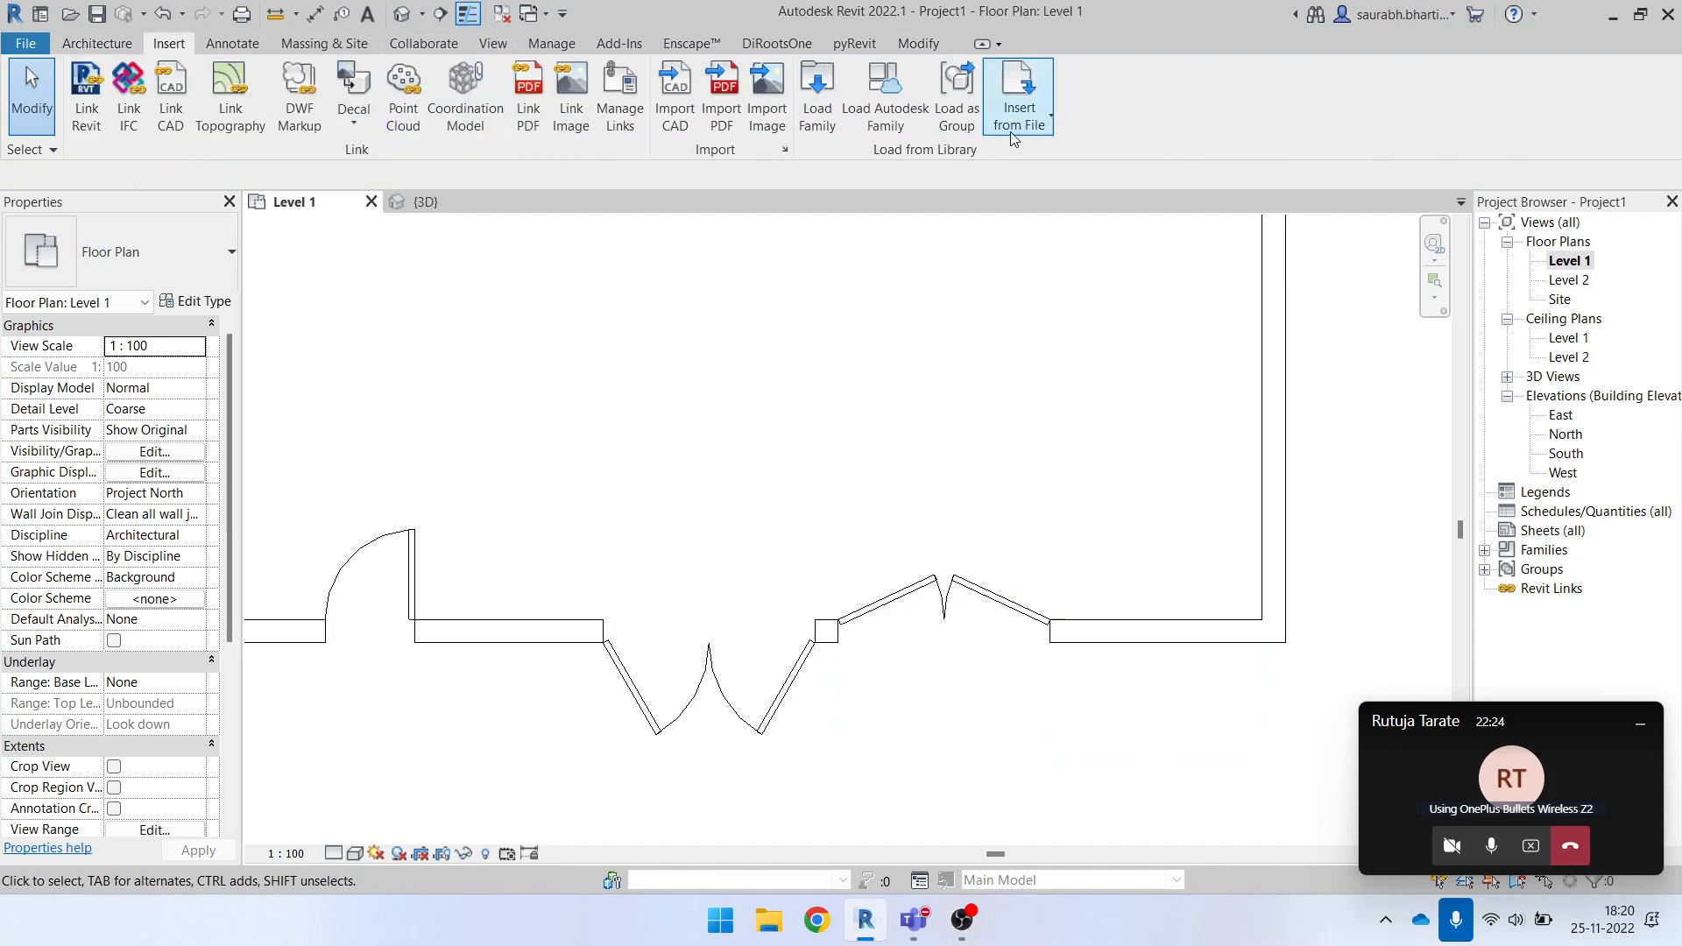
pyautogui.click(884, 97)
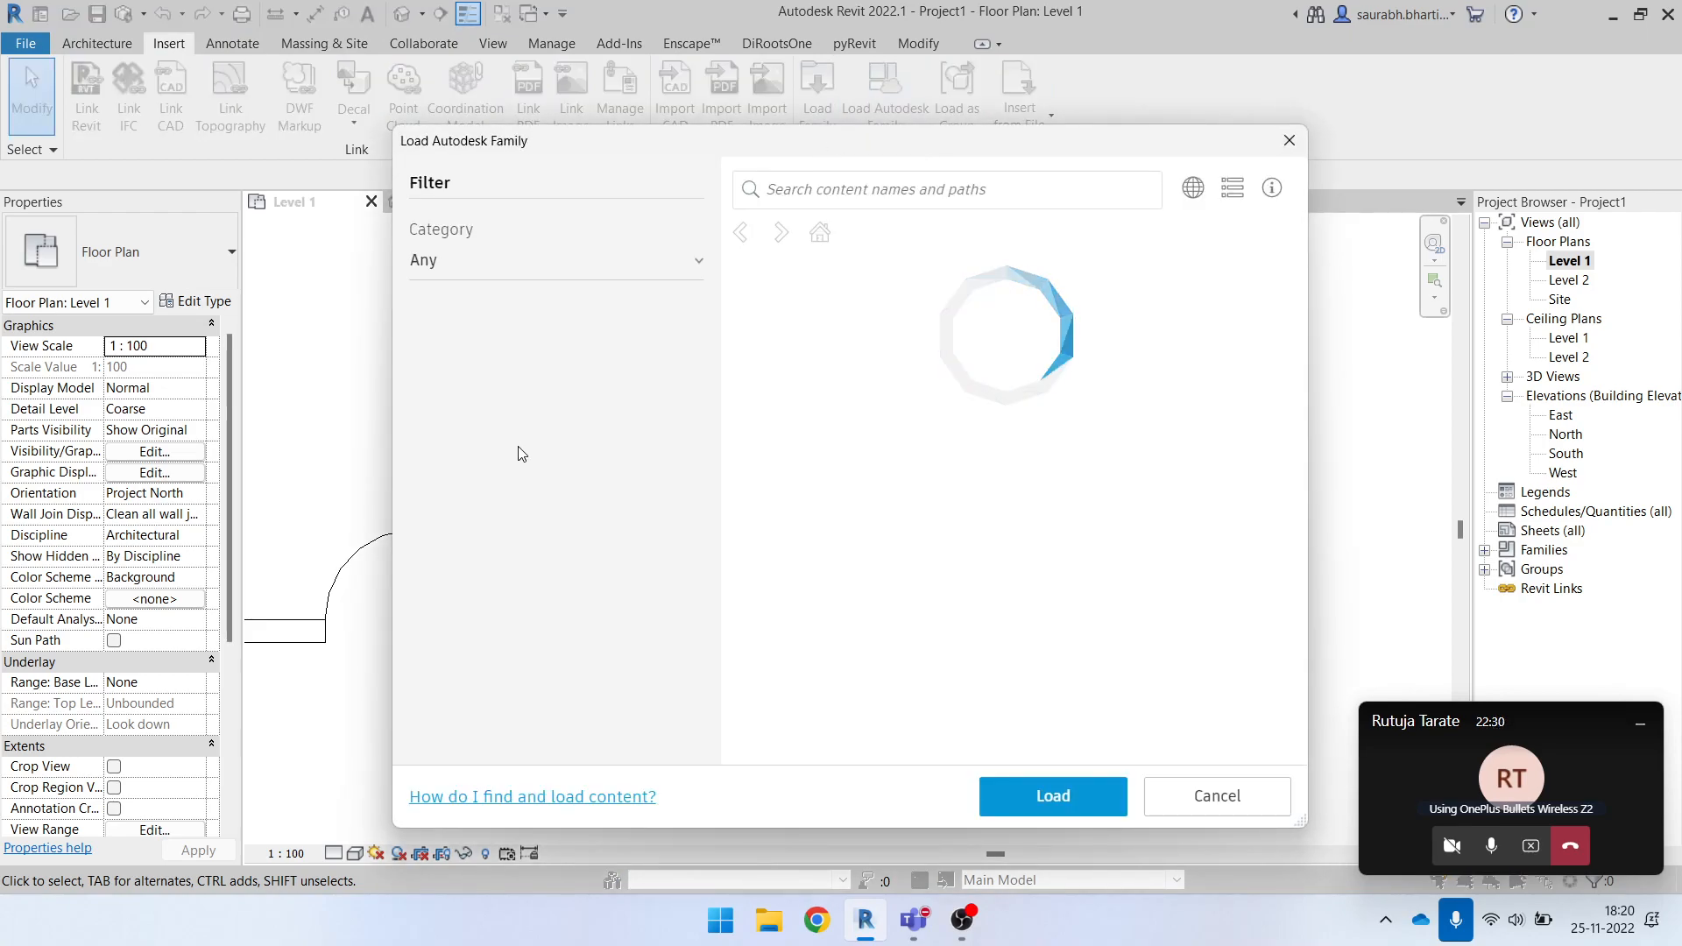
pyautogui.click(433, 581)
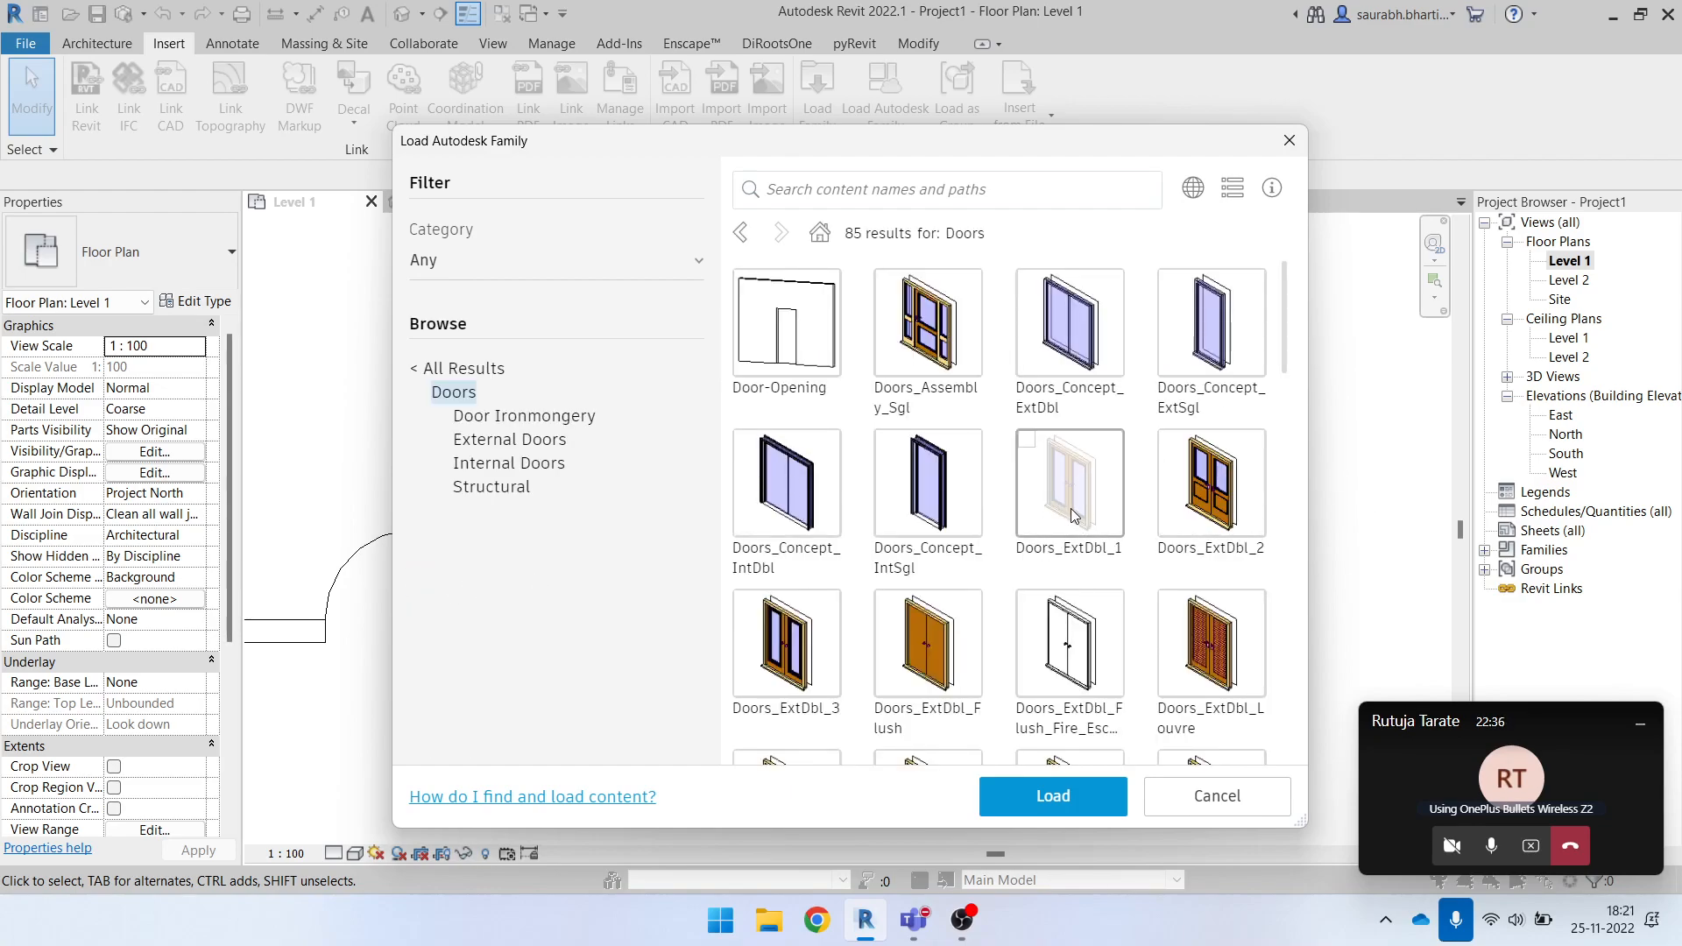
pyautogui.click(1290, 150)
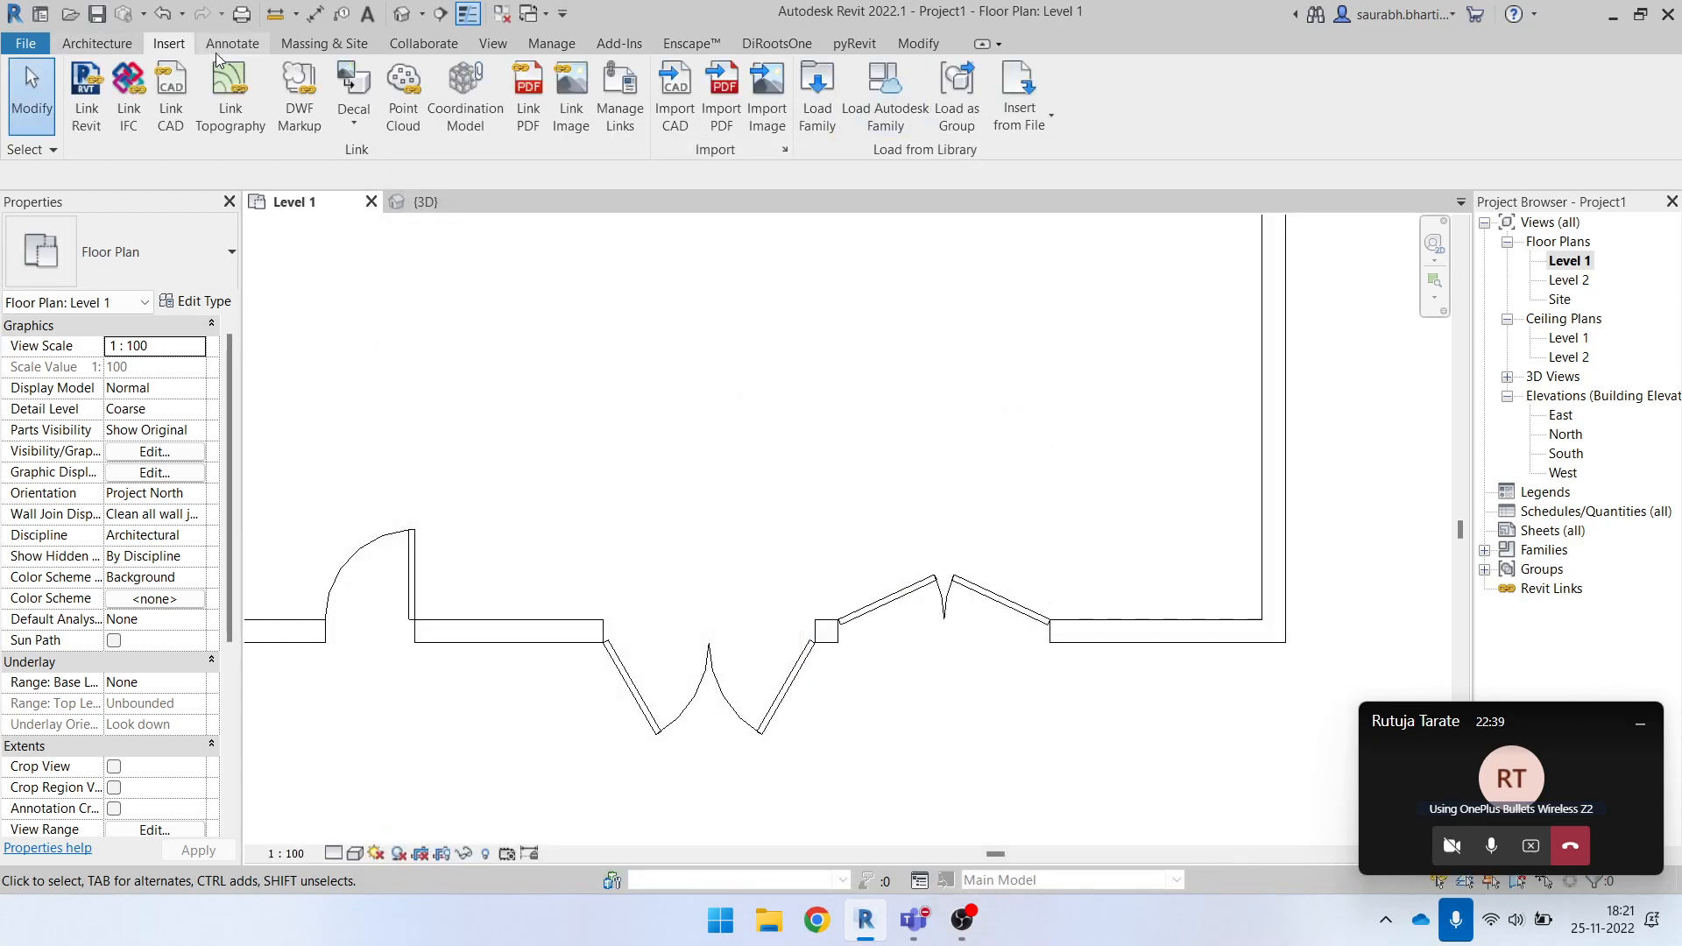
# Try to load the Doors_ExtDbl_1 family from the Doors category of the Autodesk family library.
pyautogui.click(916, 131)
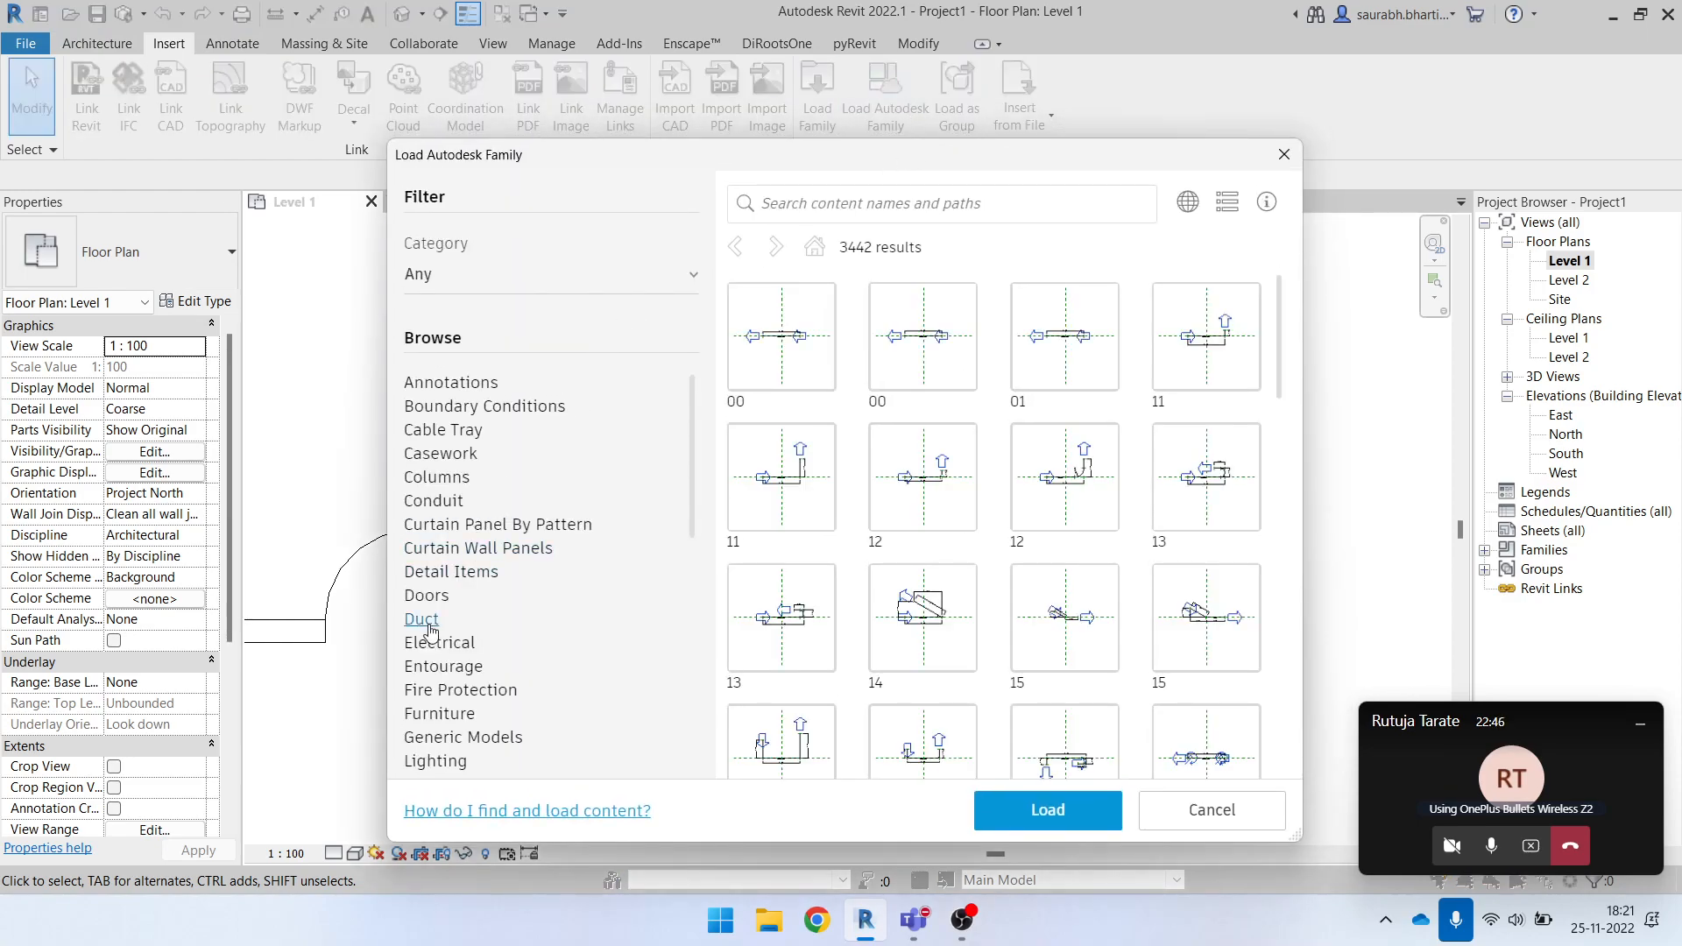
pyautogui.click(426, 597)
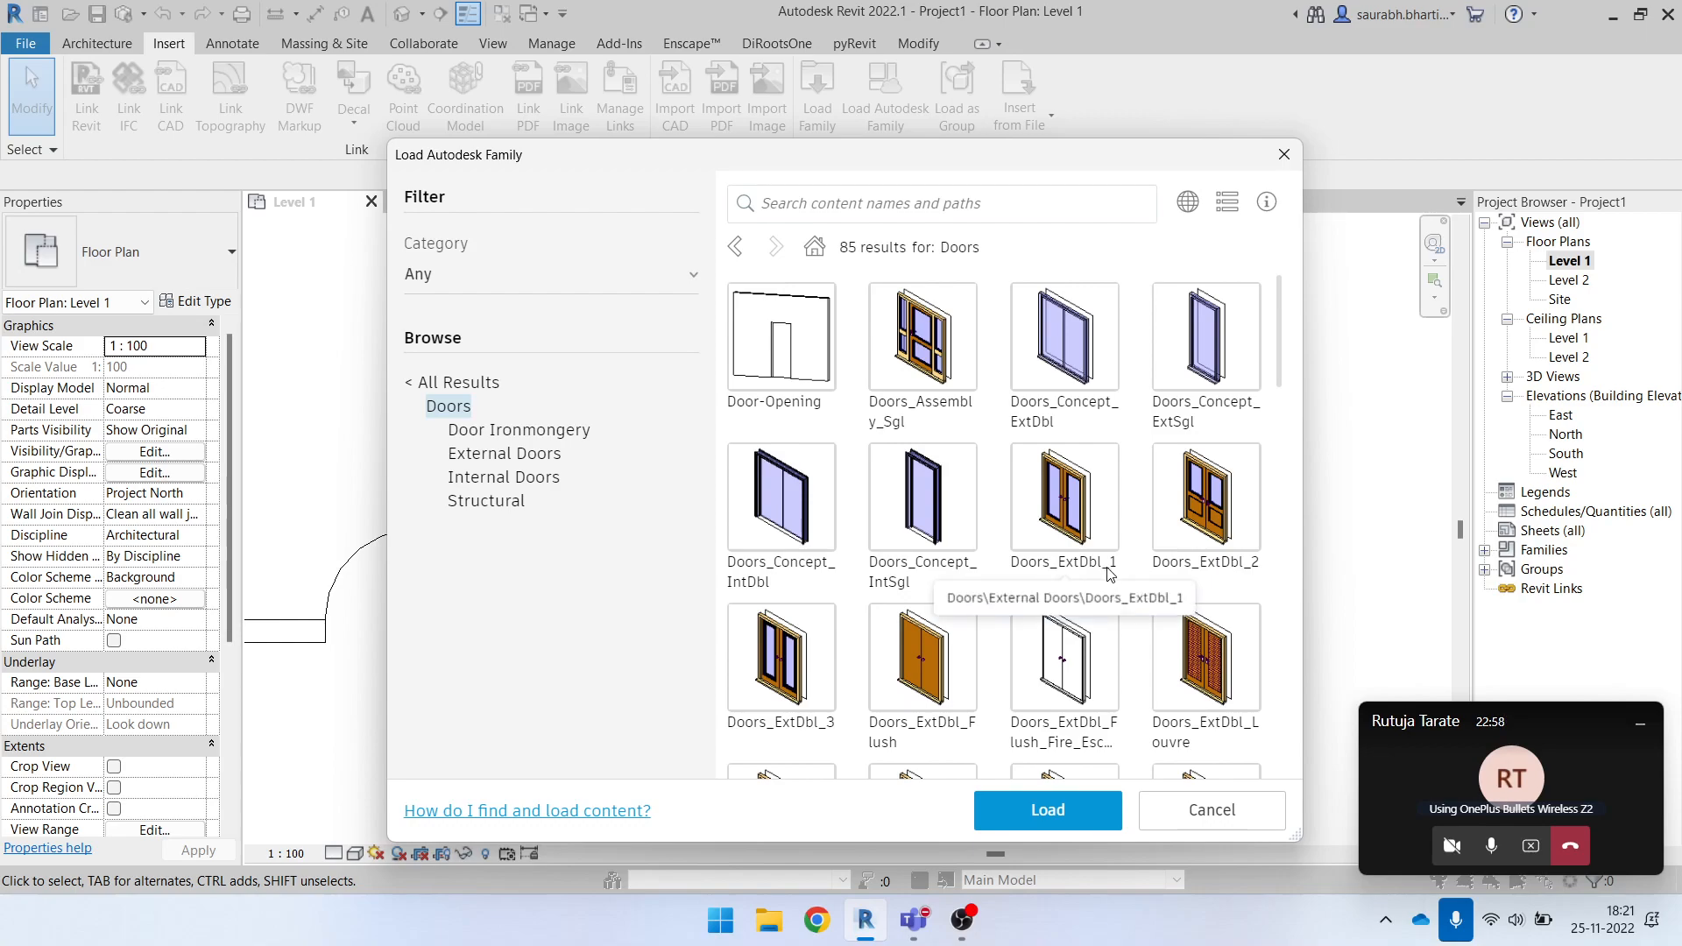
pyautogui.click(1064, 495)
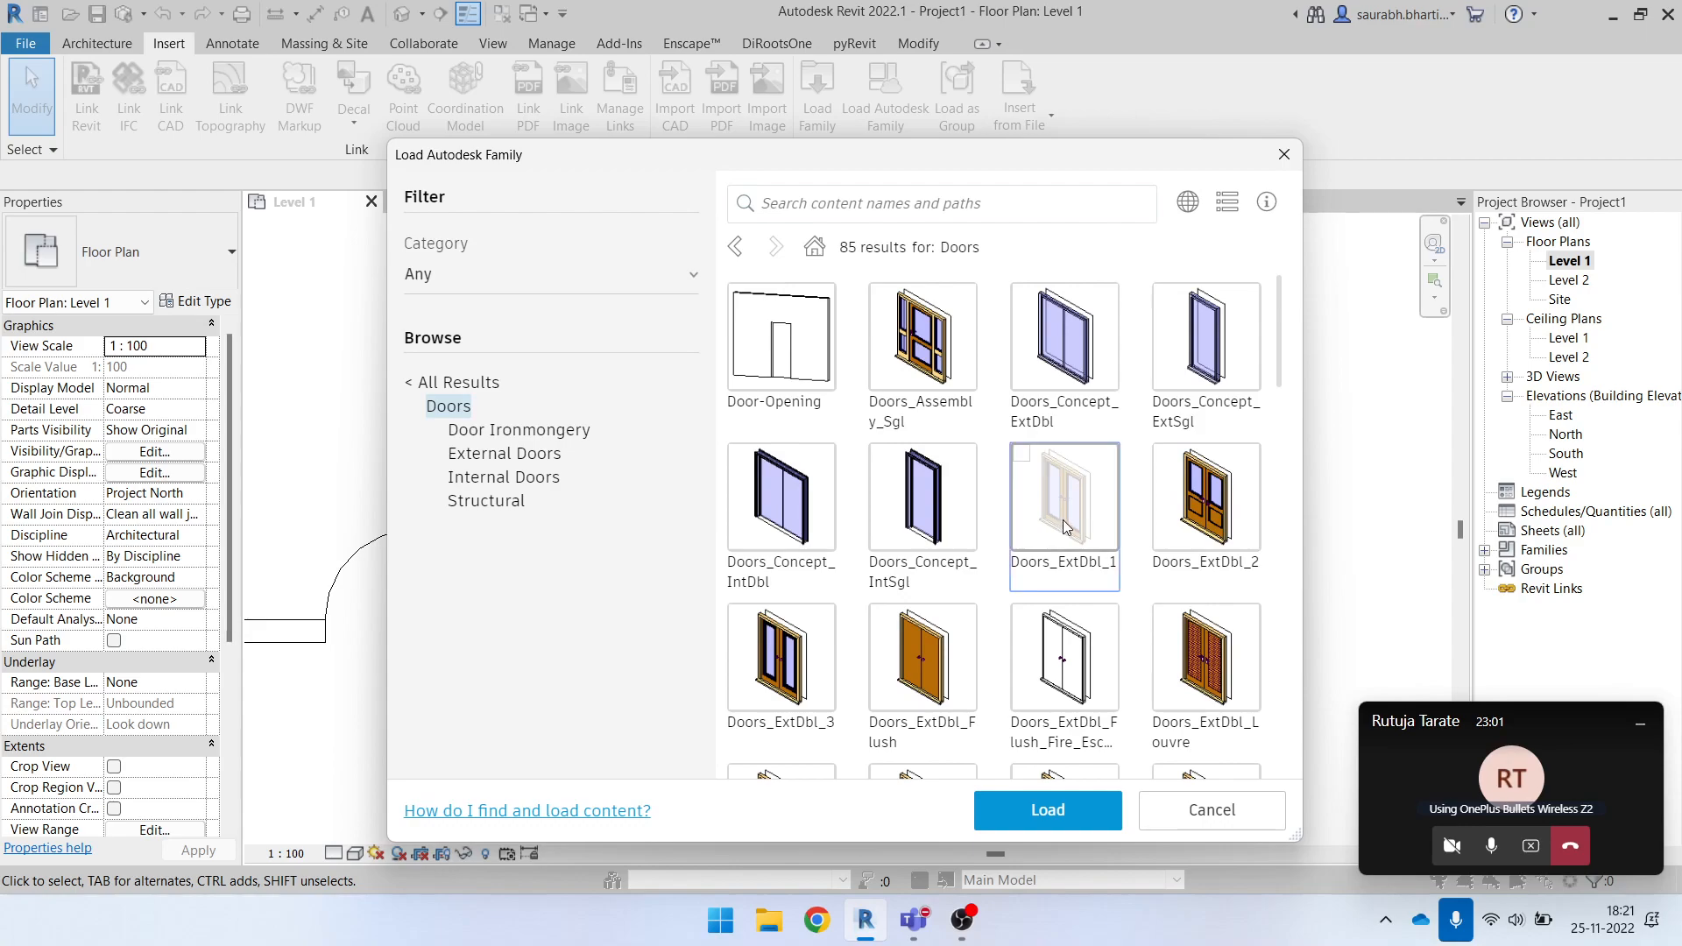
pyautogui.click(1047, 811)
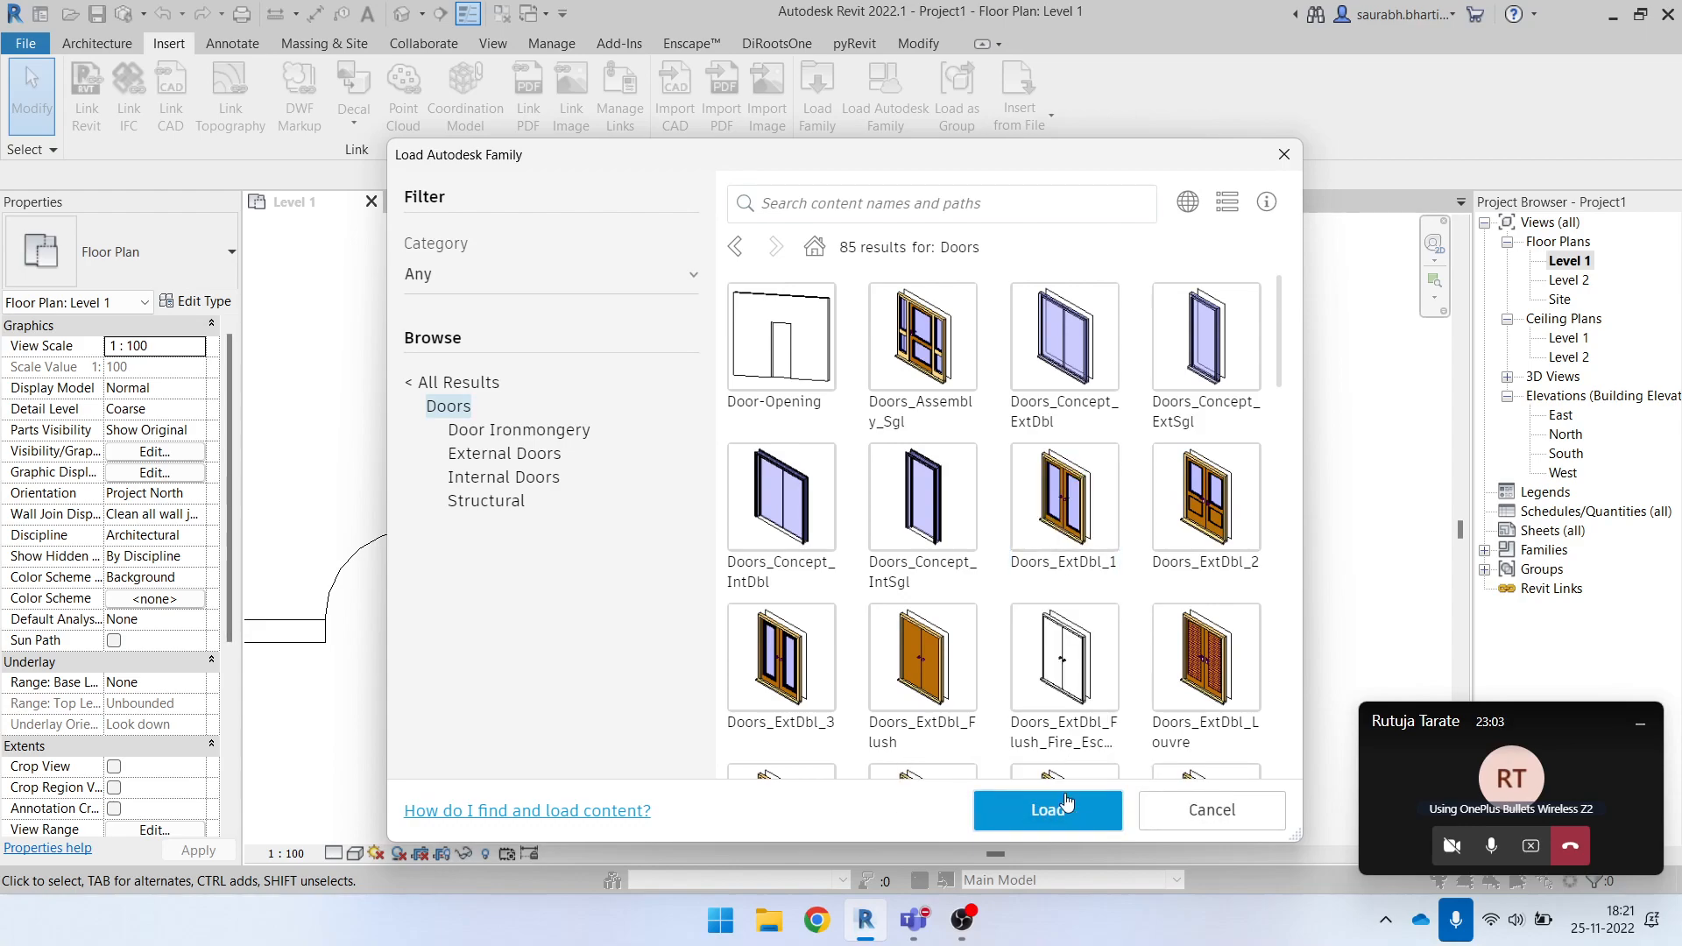
pyautogui.click(1285, 156)
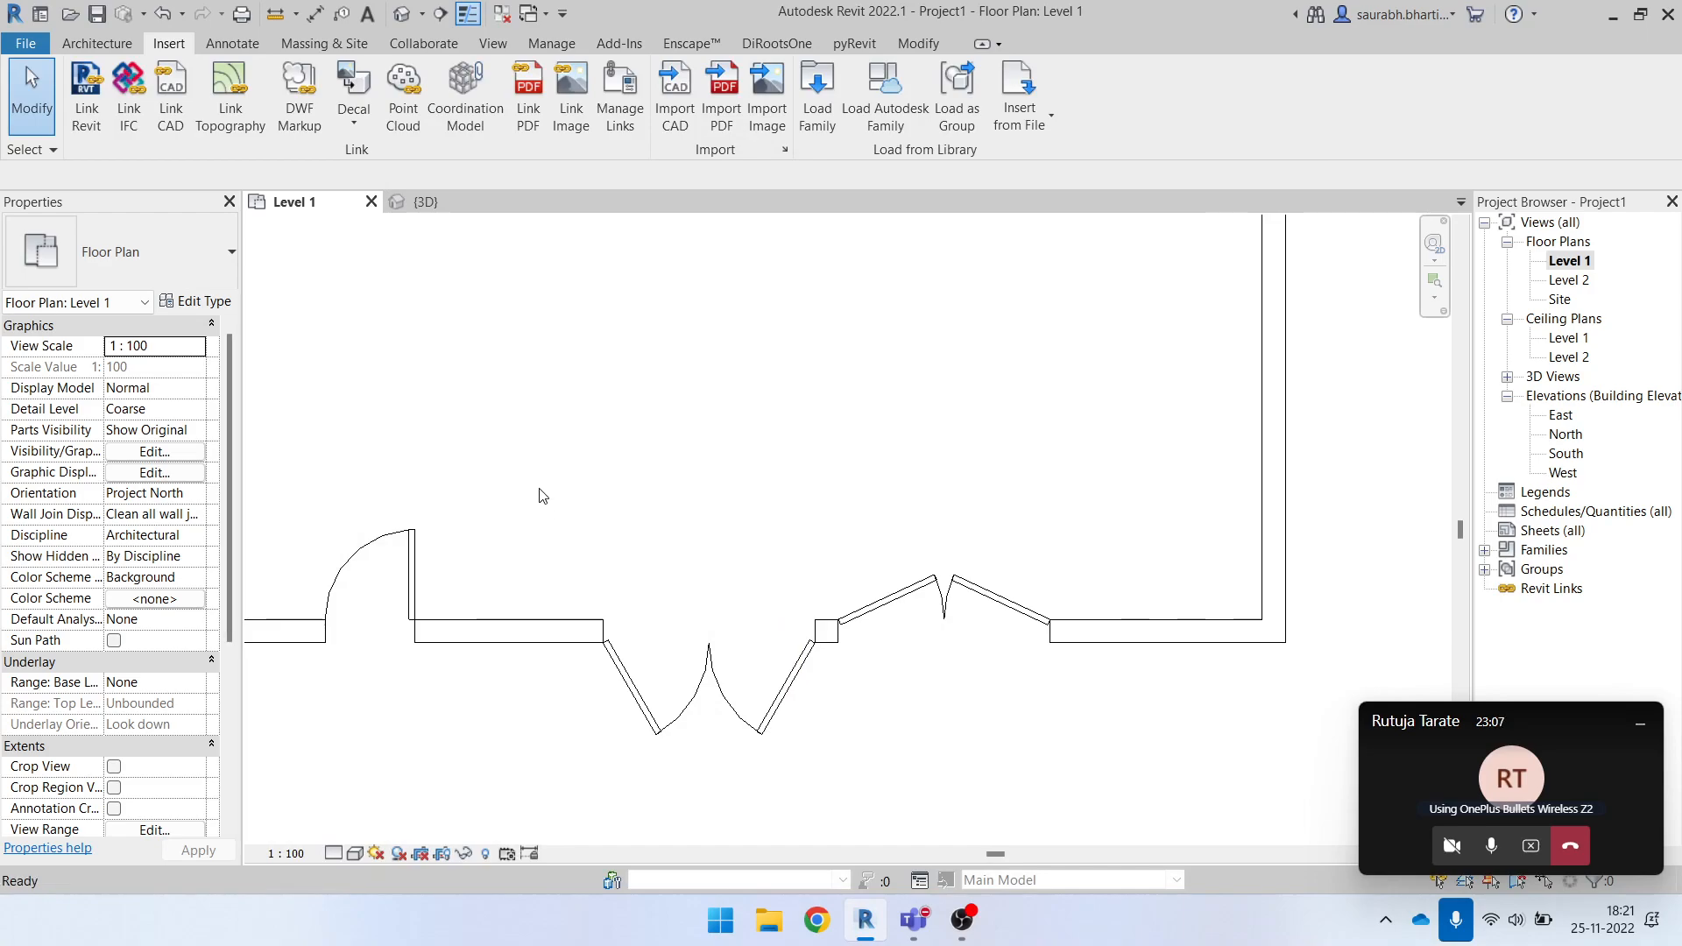
# Place a 1700 x 2100mm M_Door-Double-Glass door in the east wall, about 800 mm from the front corner.
pyautogui.press('d')
pyautogui.press('r')
pyautogui.click(139, 260)
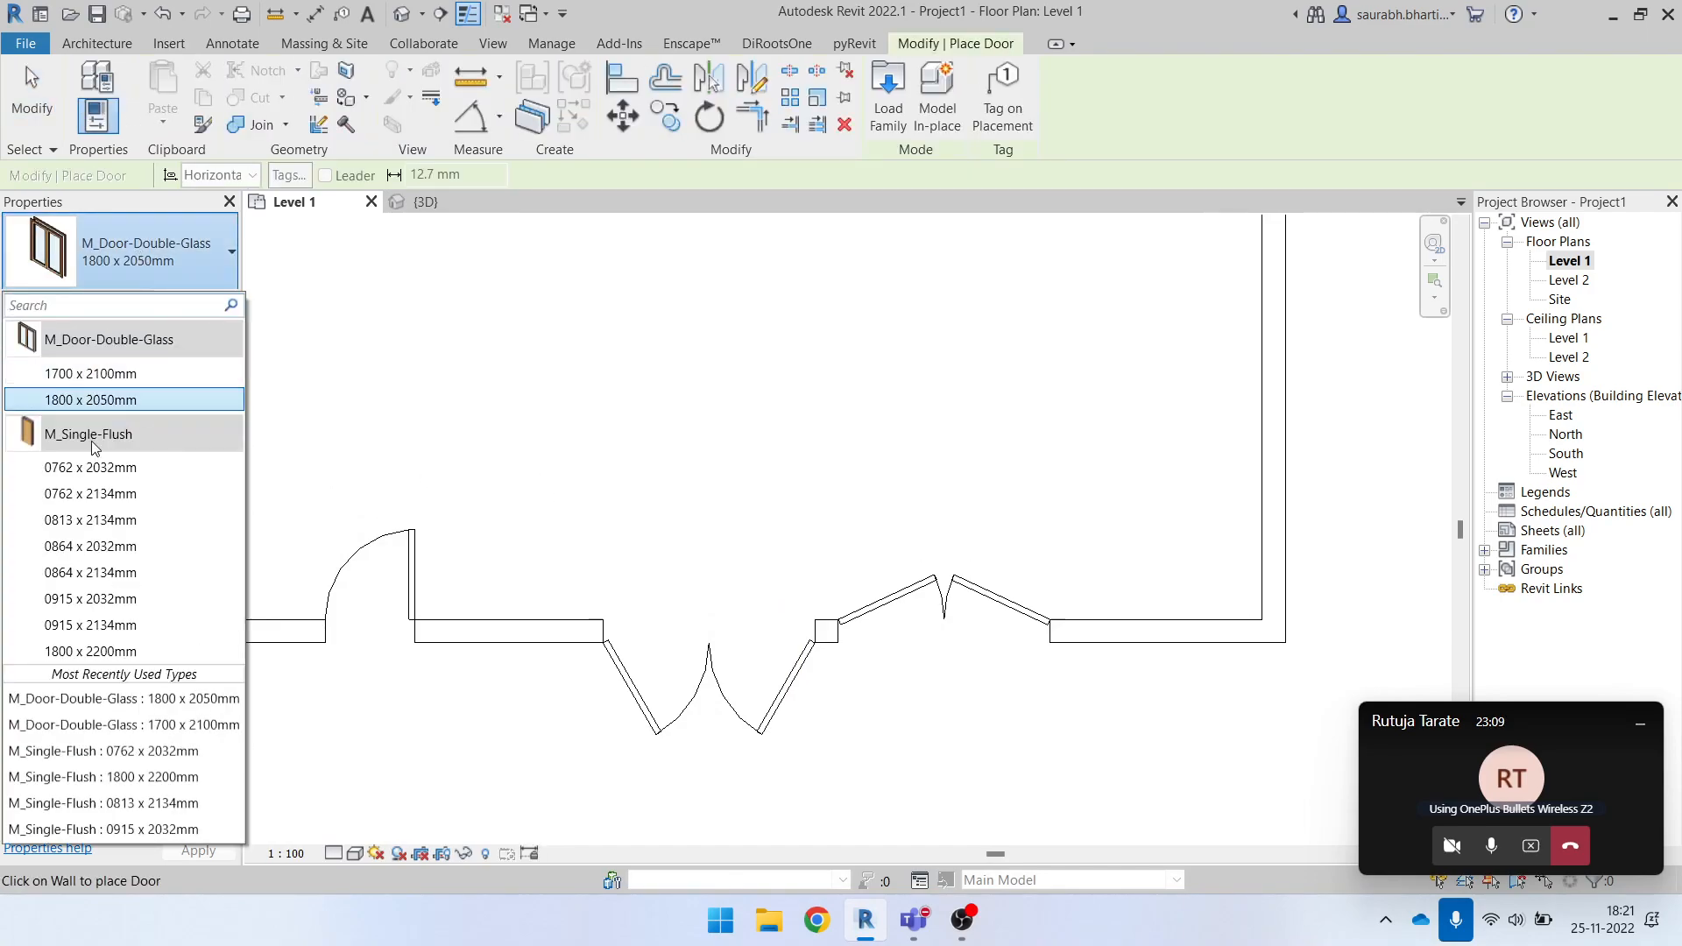
pyautogui.click(118, 373)
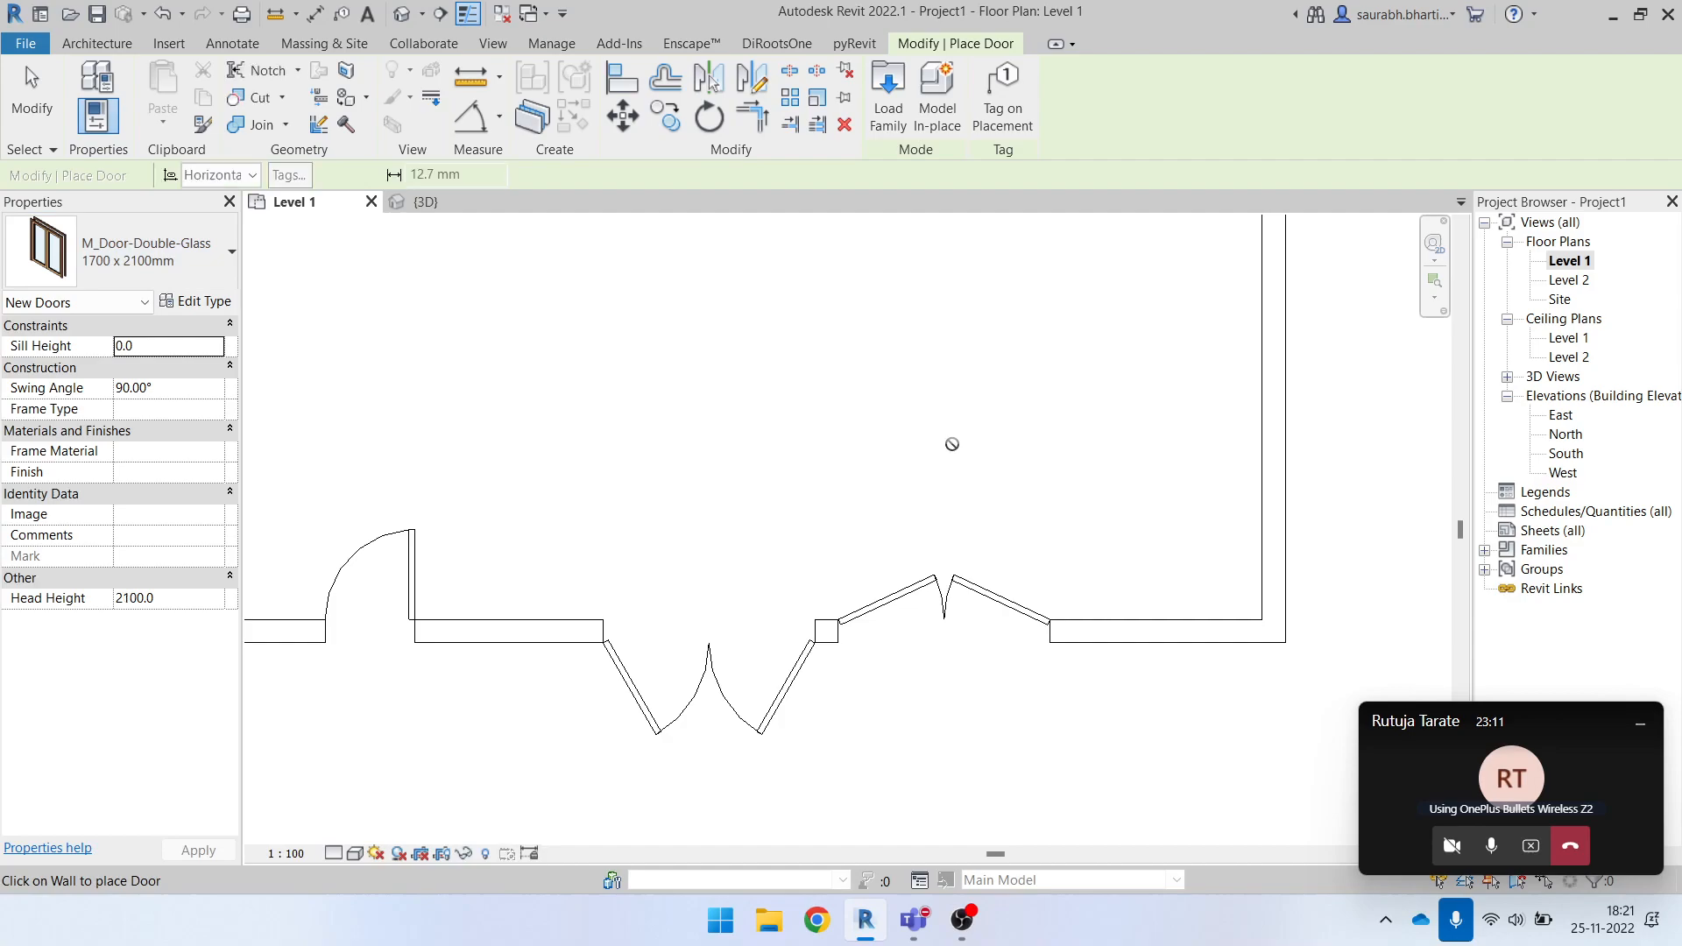
pyautogui.click(1265, 422)
pyautogui.scroll(-2, 964, 490)
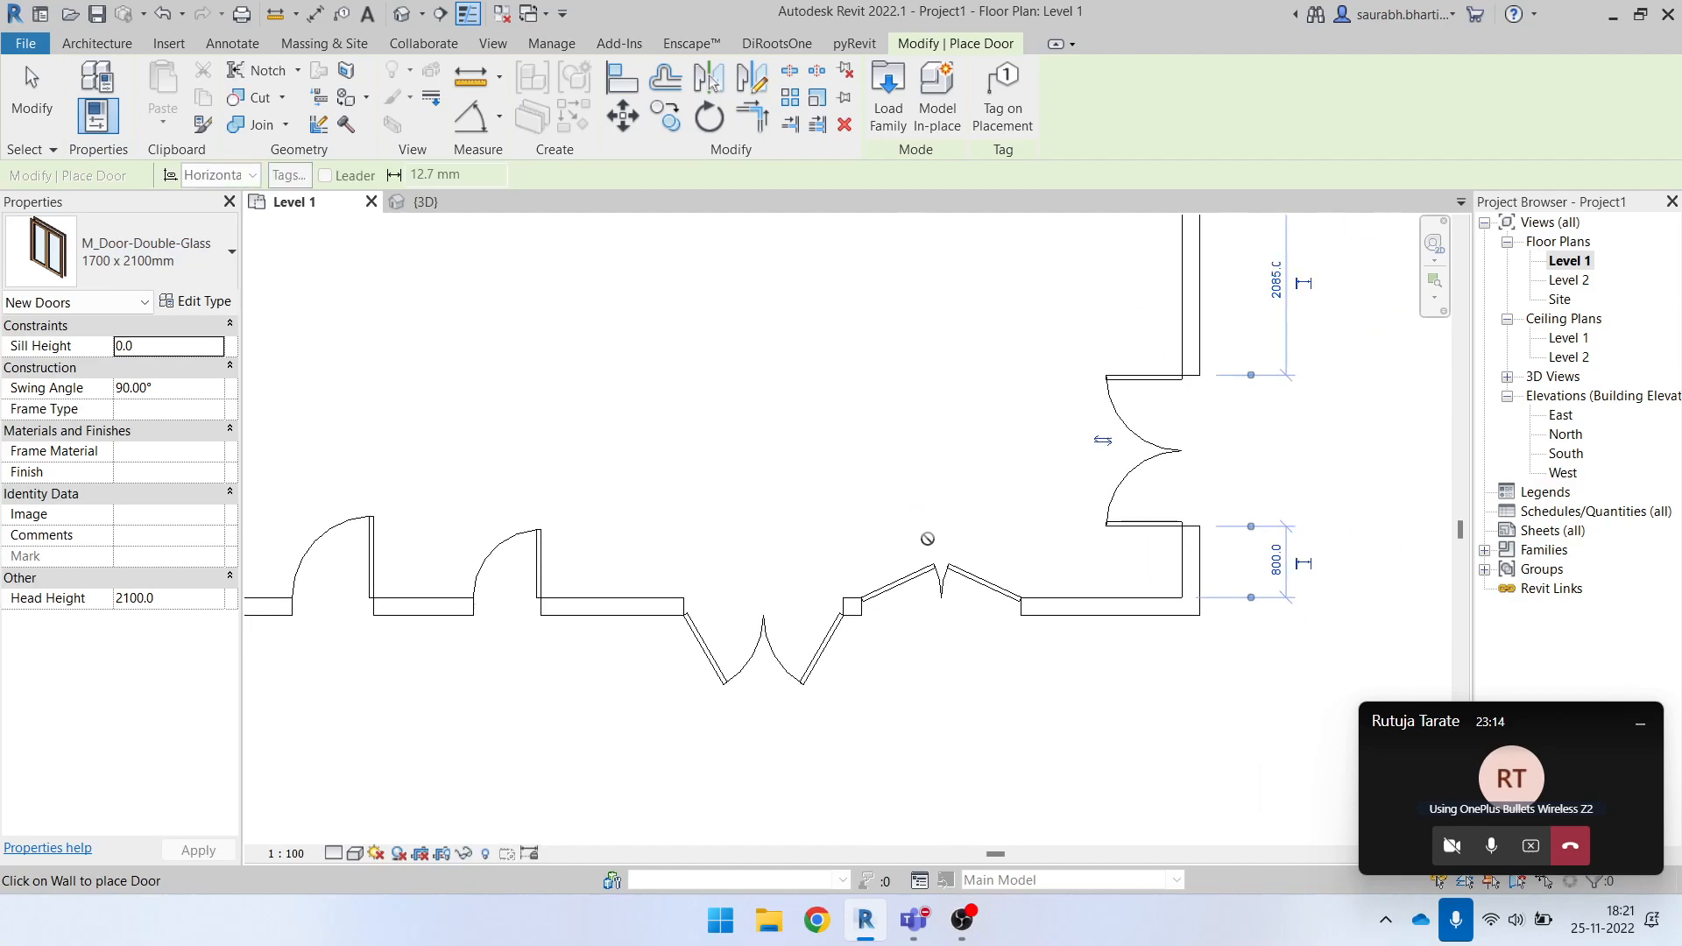
pyautogui.press('Escape')
pyautogui.press('Escape')
# Check the instance properties of the new double glass door in the east wall and clear the selection.
pyautogui.click(1151, 479)
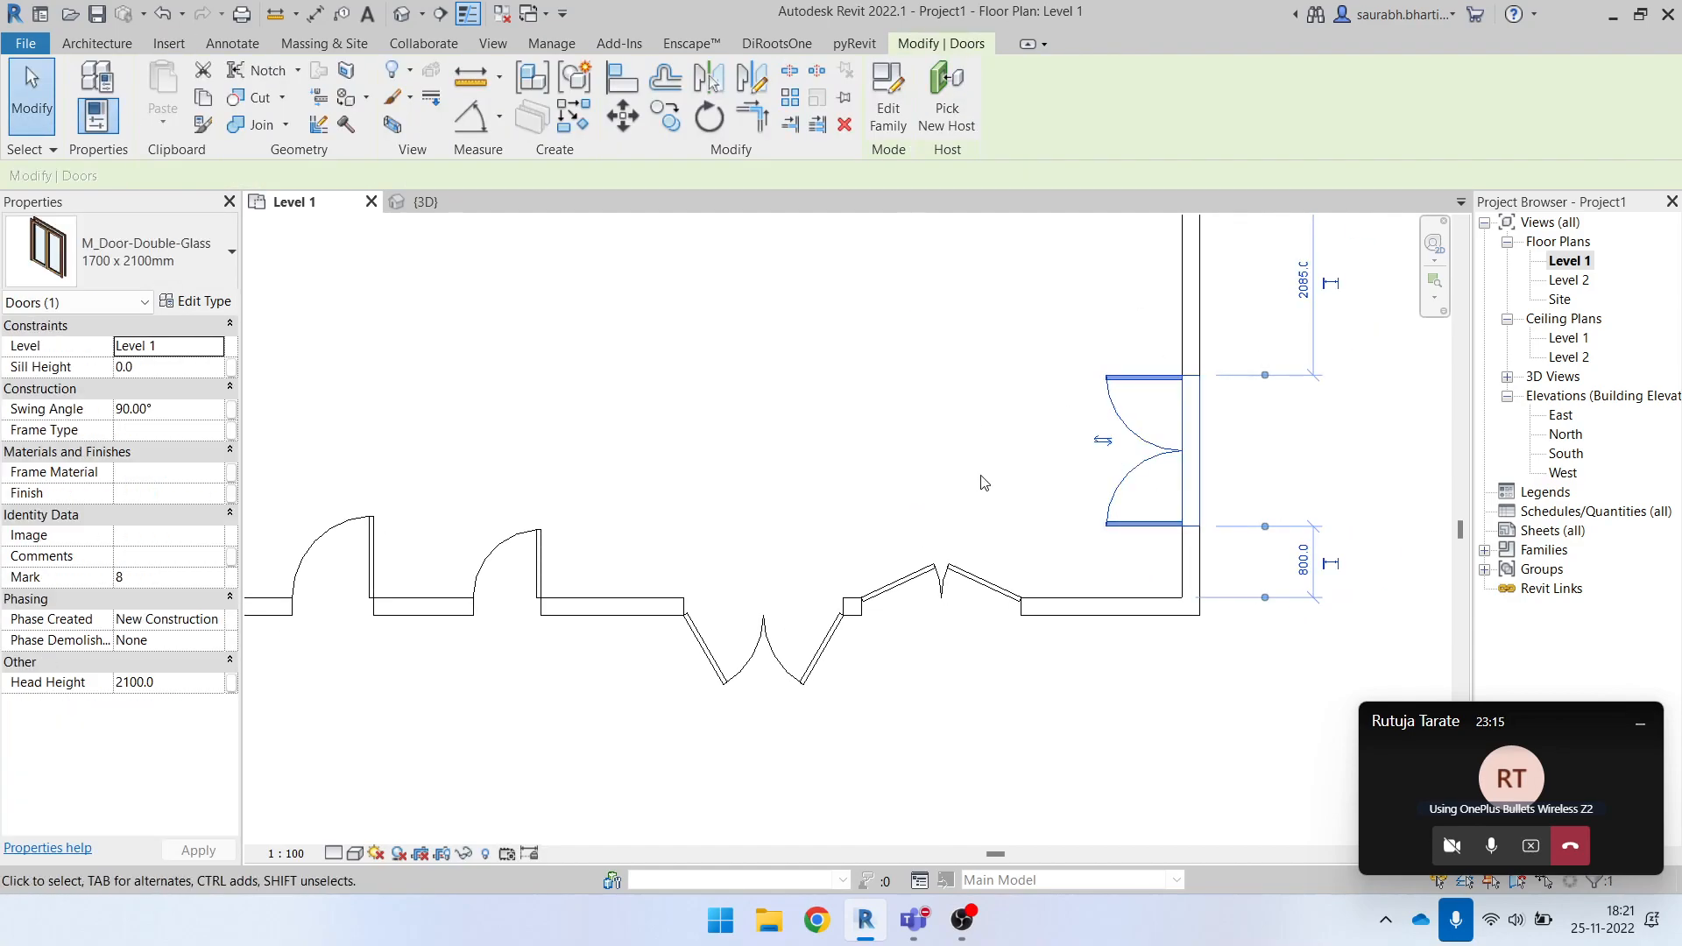
pyautogui.click(836, 438)
pyautogui.scroll(-2, 1128, 455)
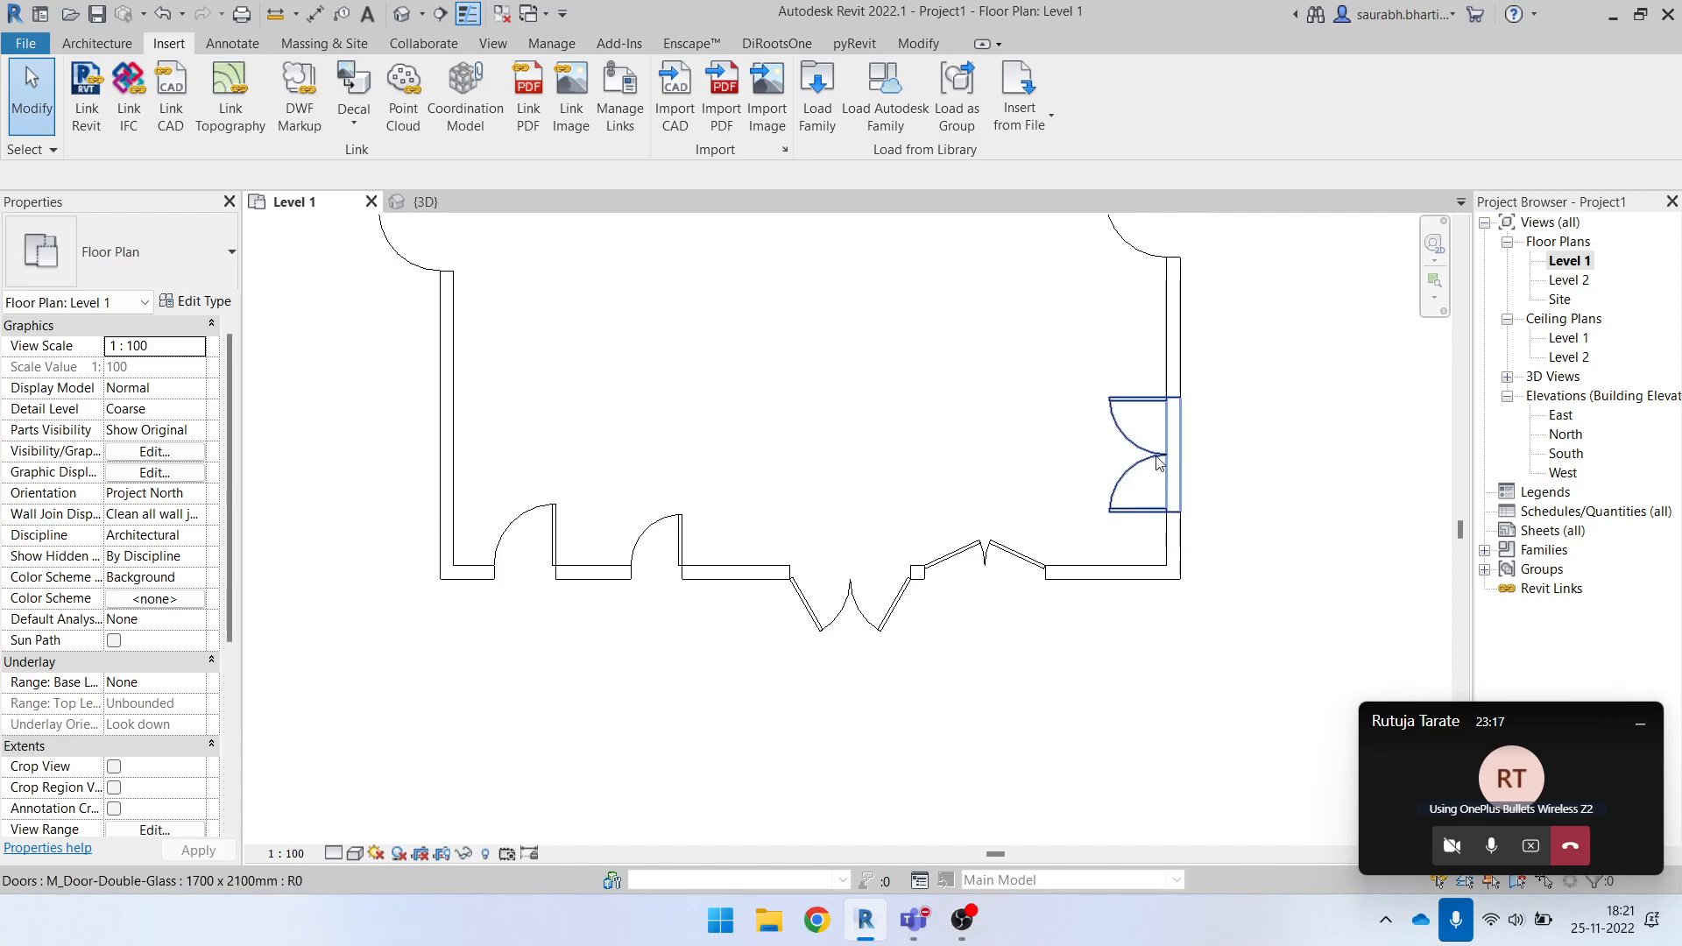
pyautogui.click(1163, 462)
pyautogui.click(811, 394)
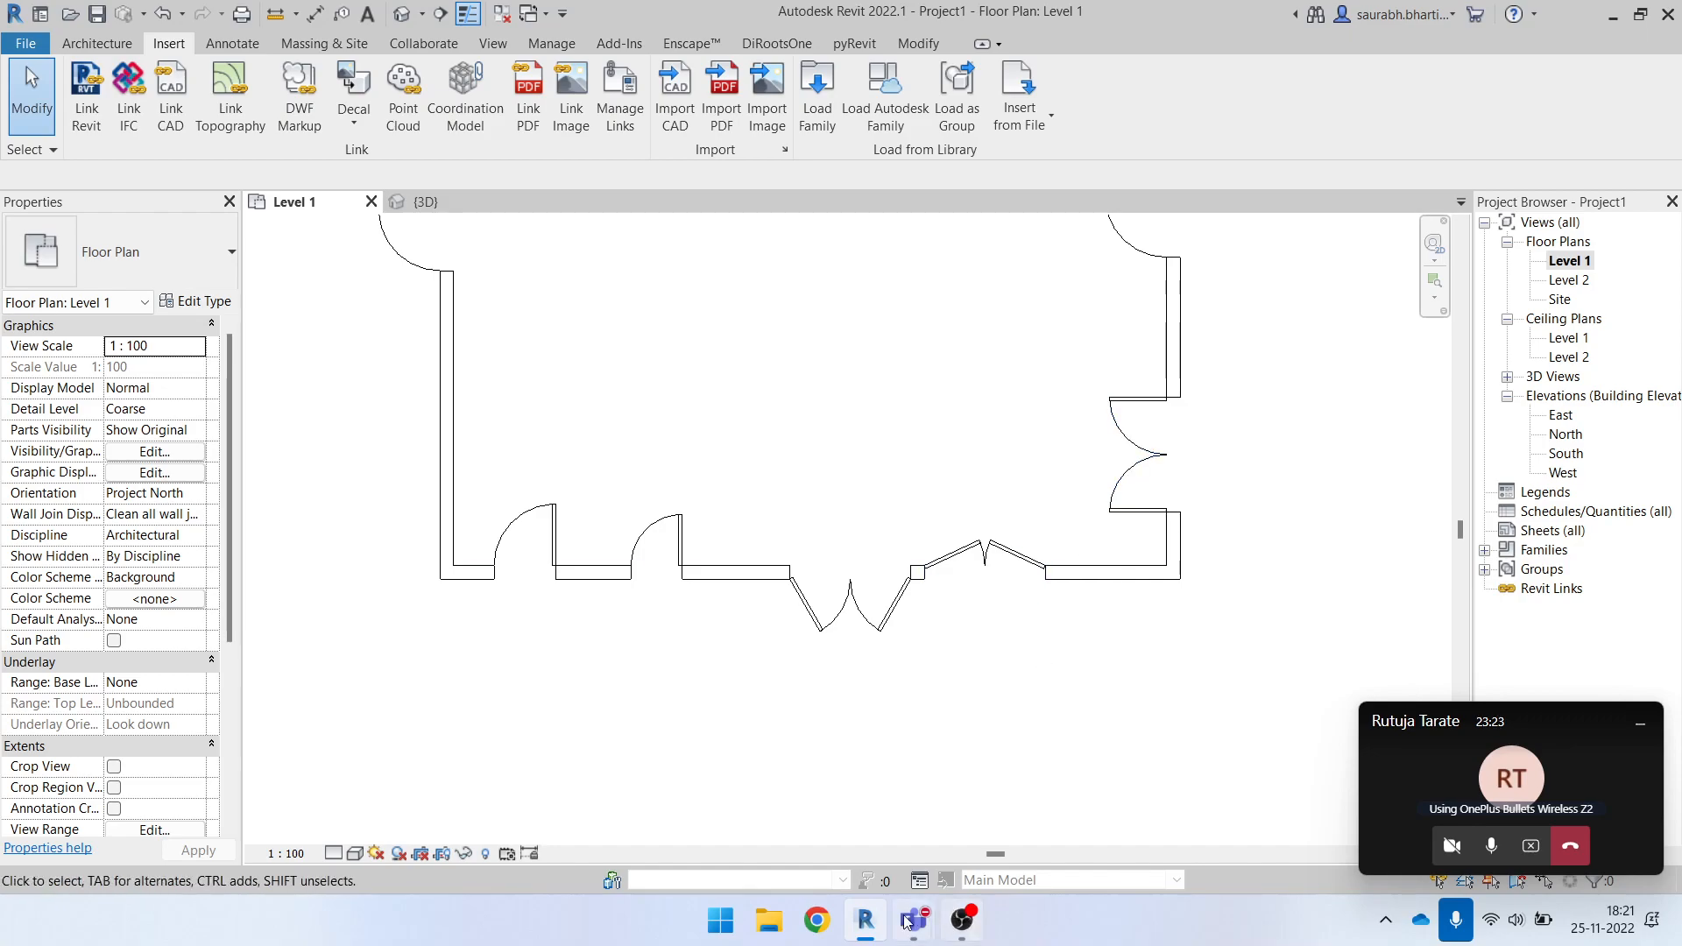
# Switch to the Microsoft Teams call and request control of the other participant's shared screen.
pyautogui.moveTo(914, 919)
pyautogui.click(853, 764)
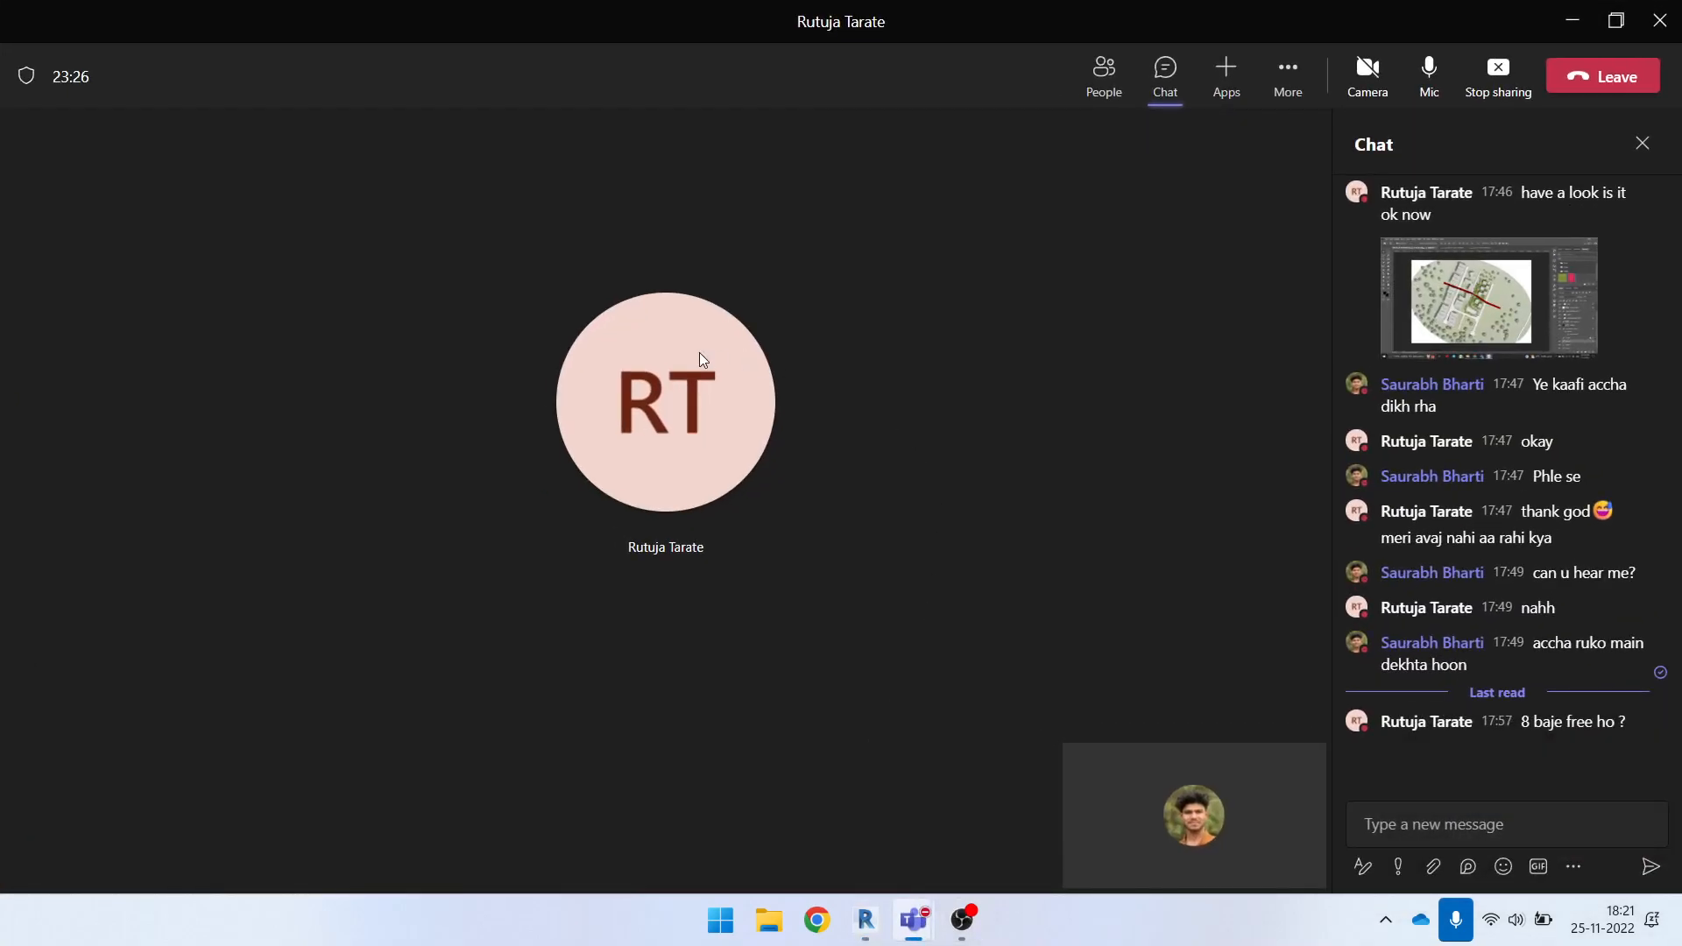
pyautogui.moveTo(697, 353)
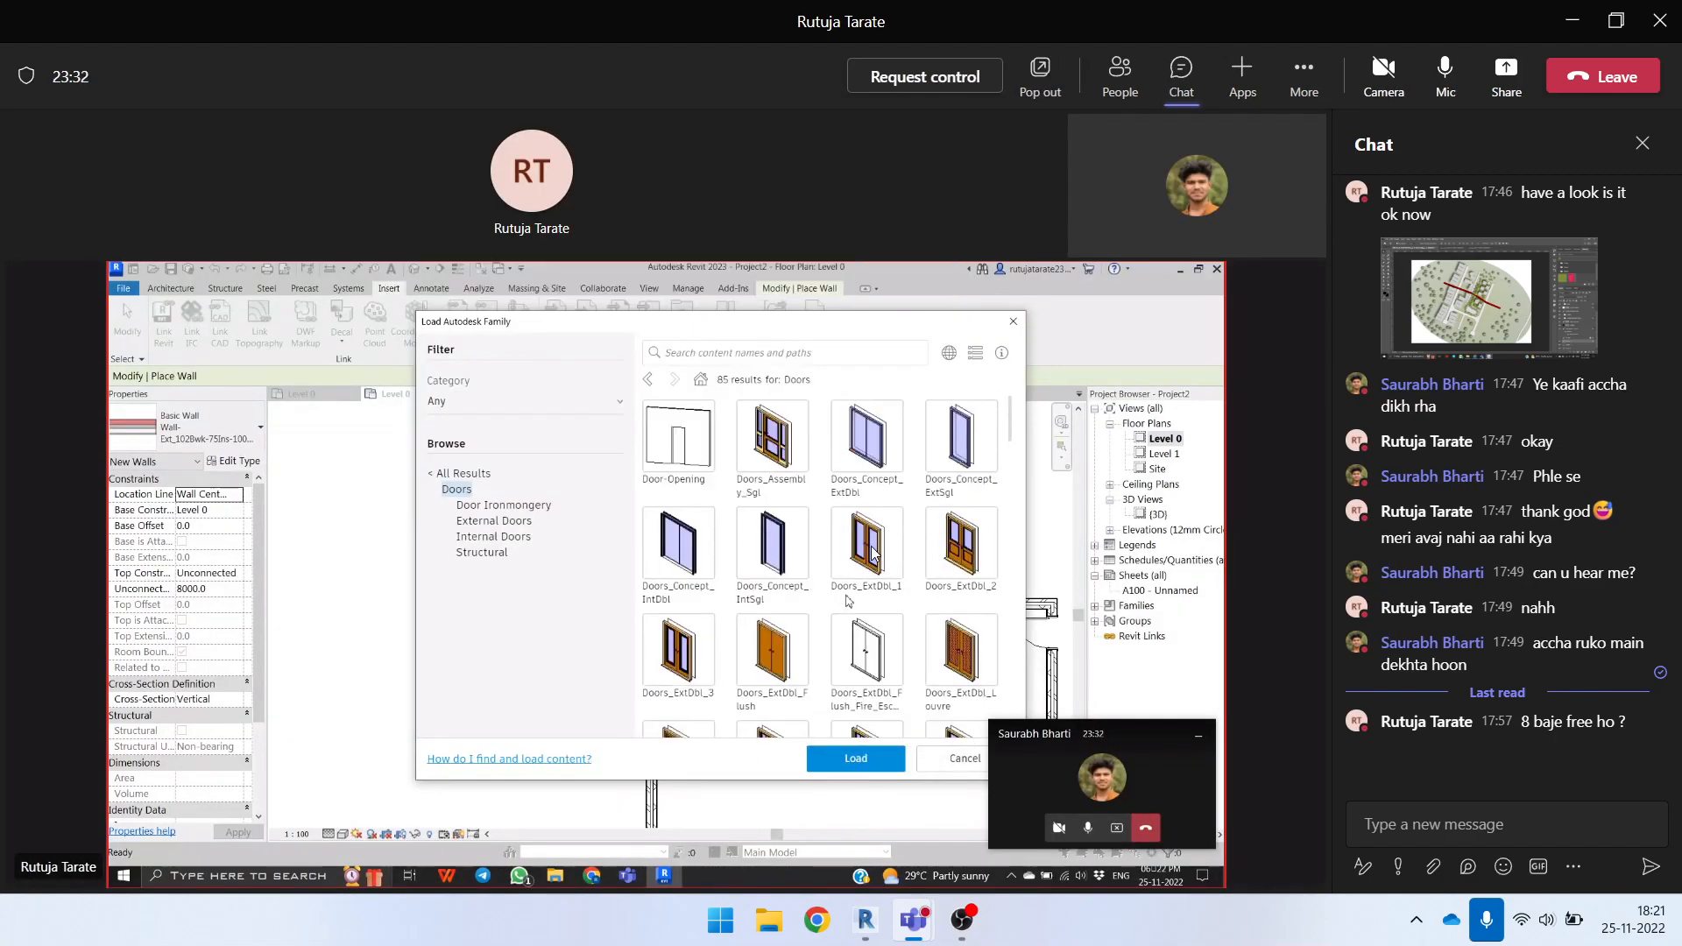
pyautogui.click(902, 83)
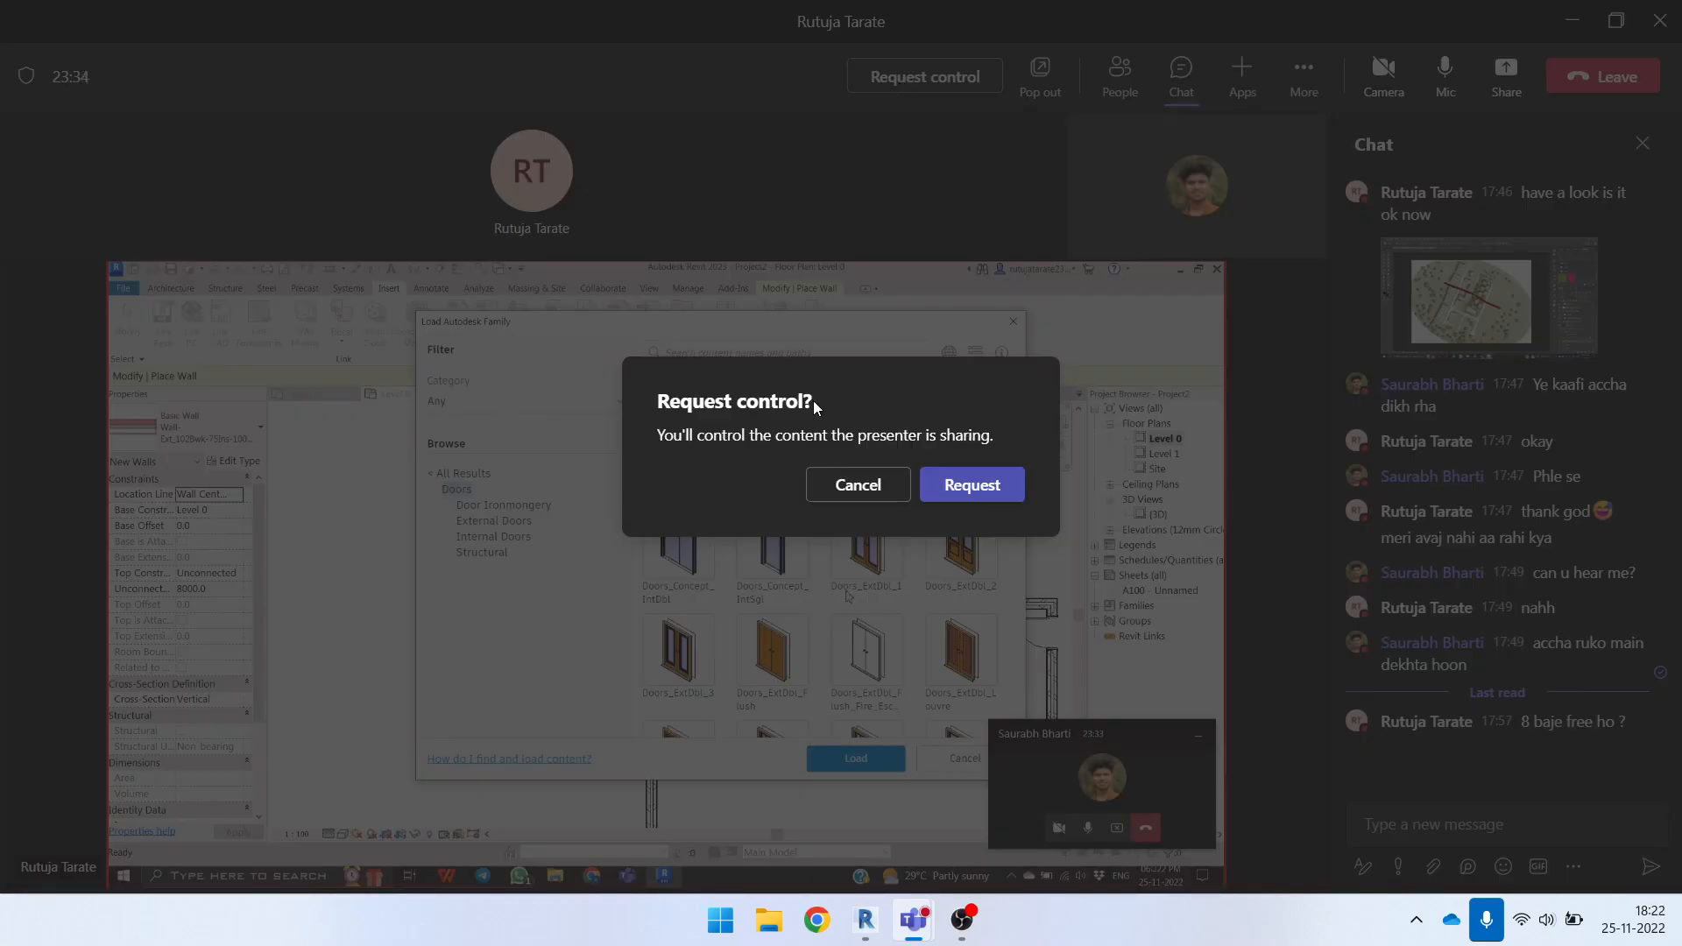
pyautogui.click(968, 484)
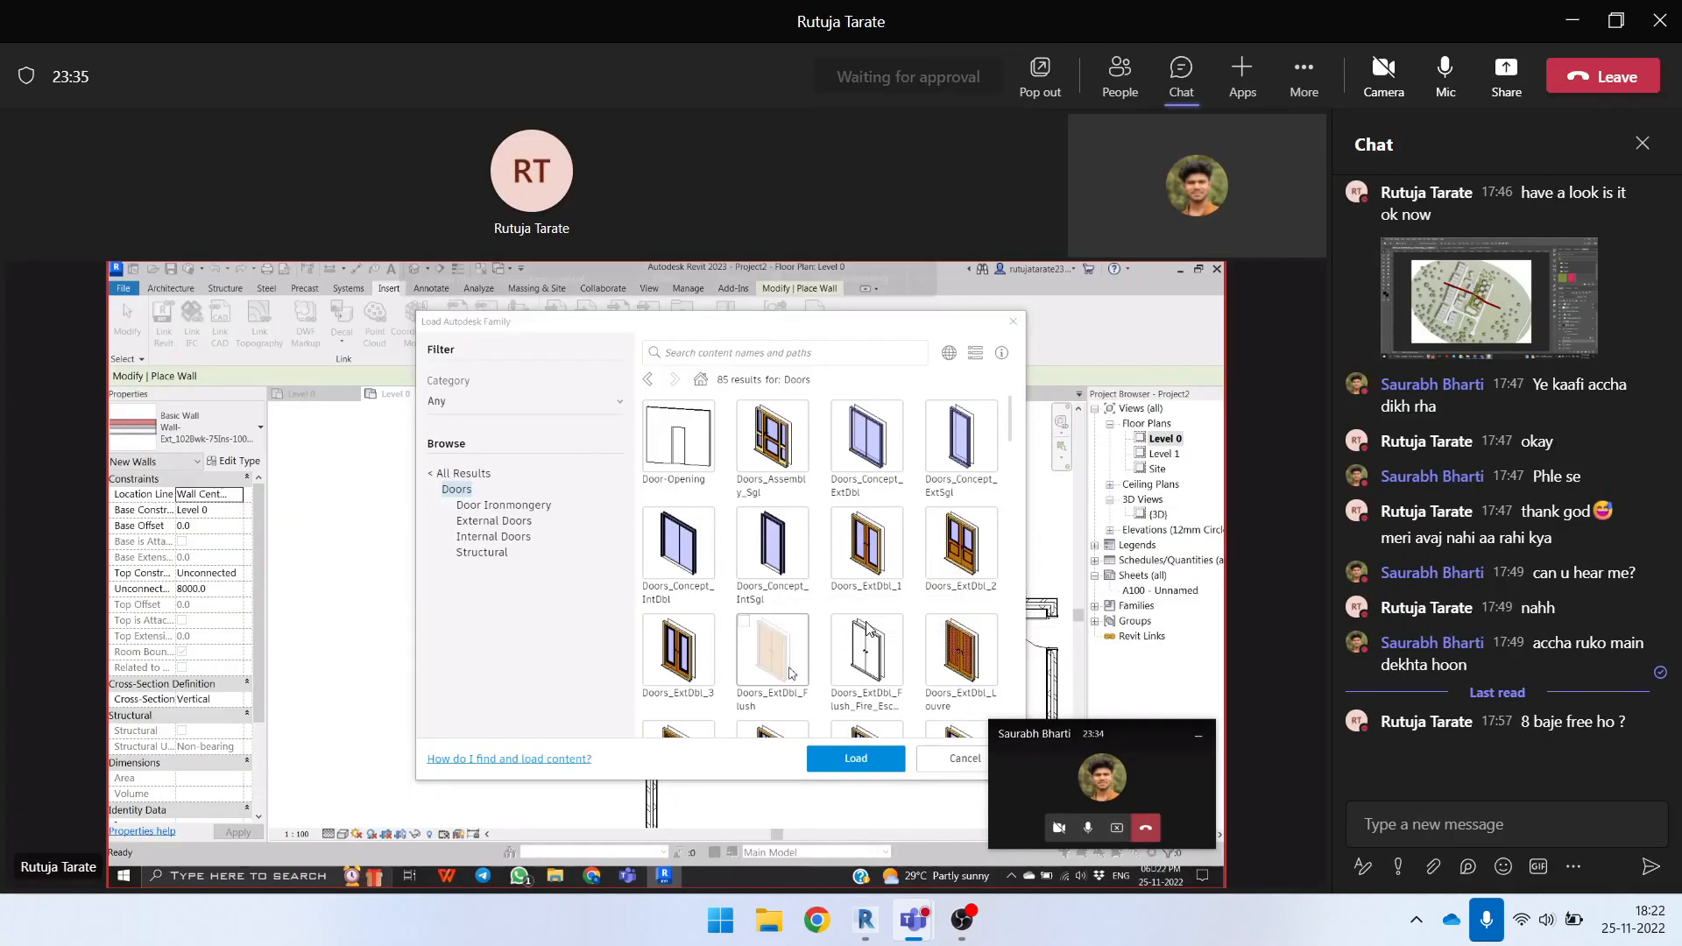
# Load the Doors_ExtDbl_1 family in the participant's shared Revit session, and return to the local Revit project.
pyautogui.click(872, 547)
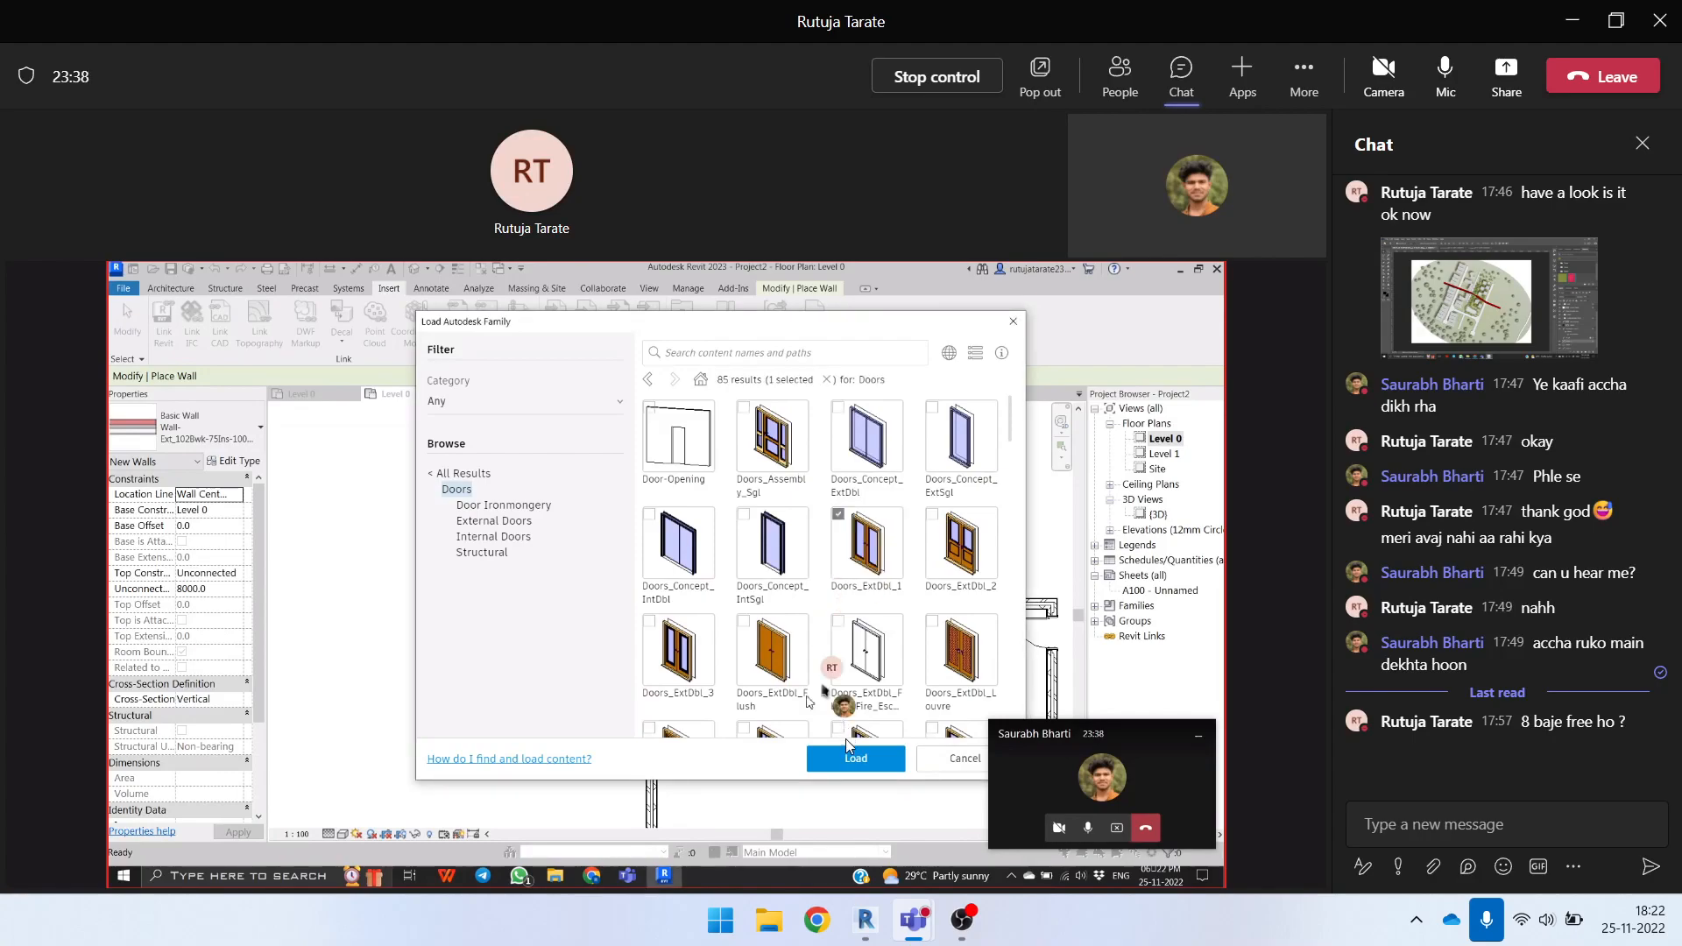
pyautogui.click(812, 760)
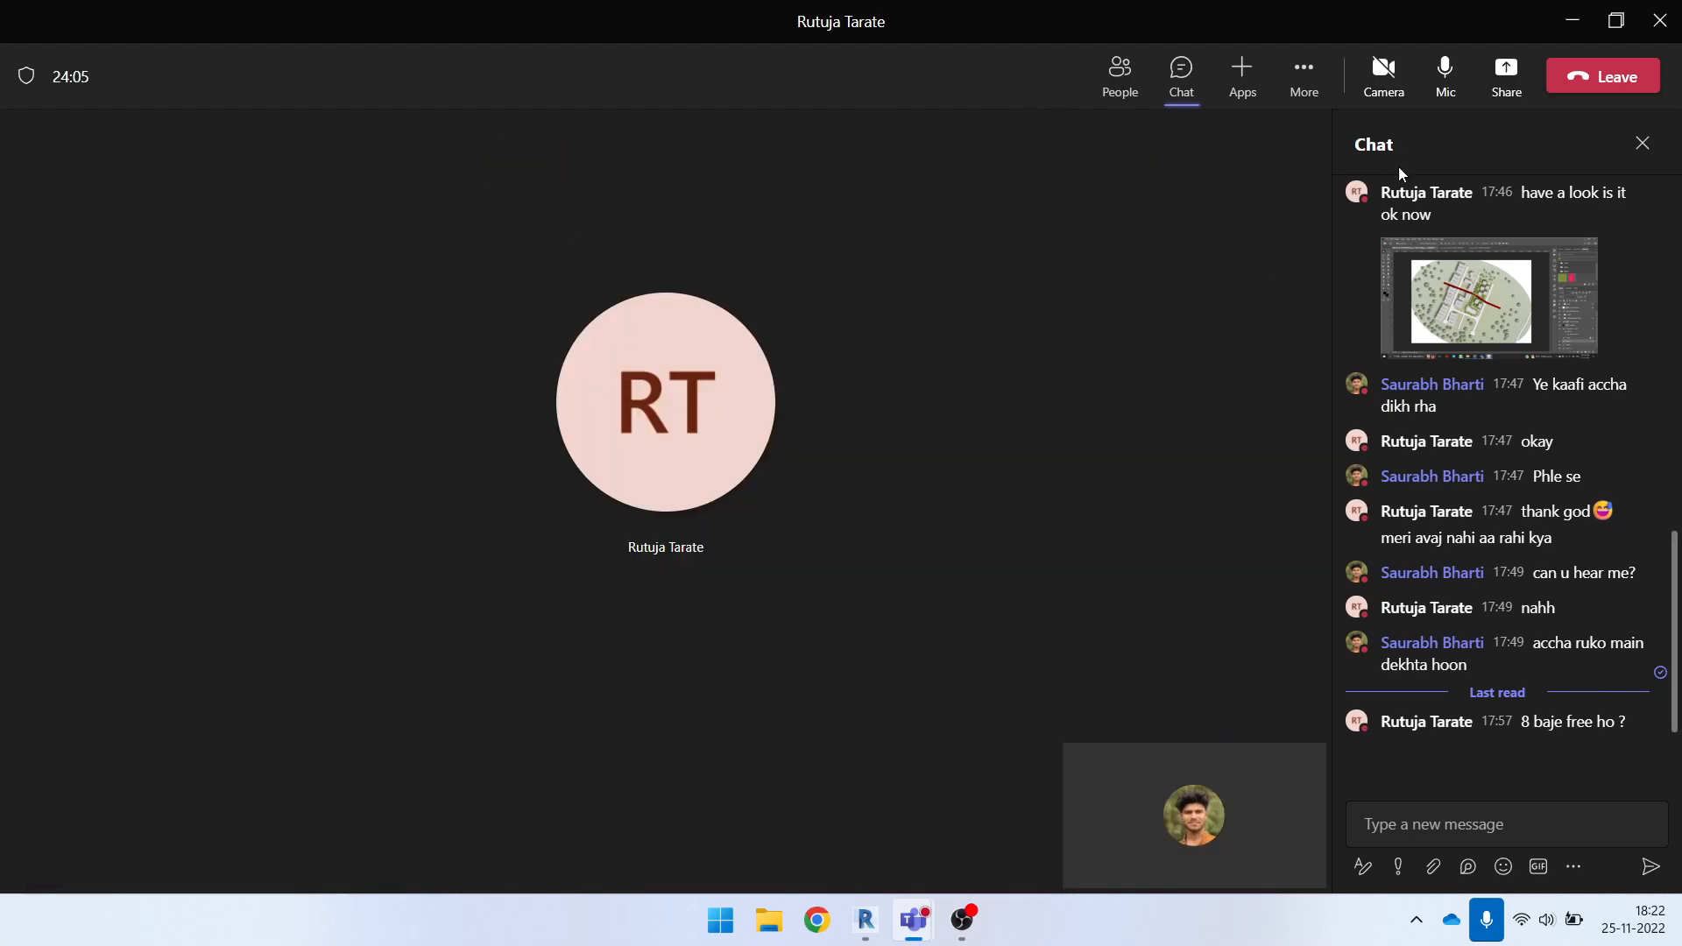
pyautogui.click(1572, 20)
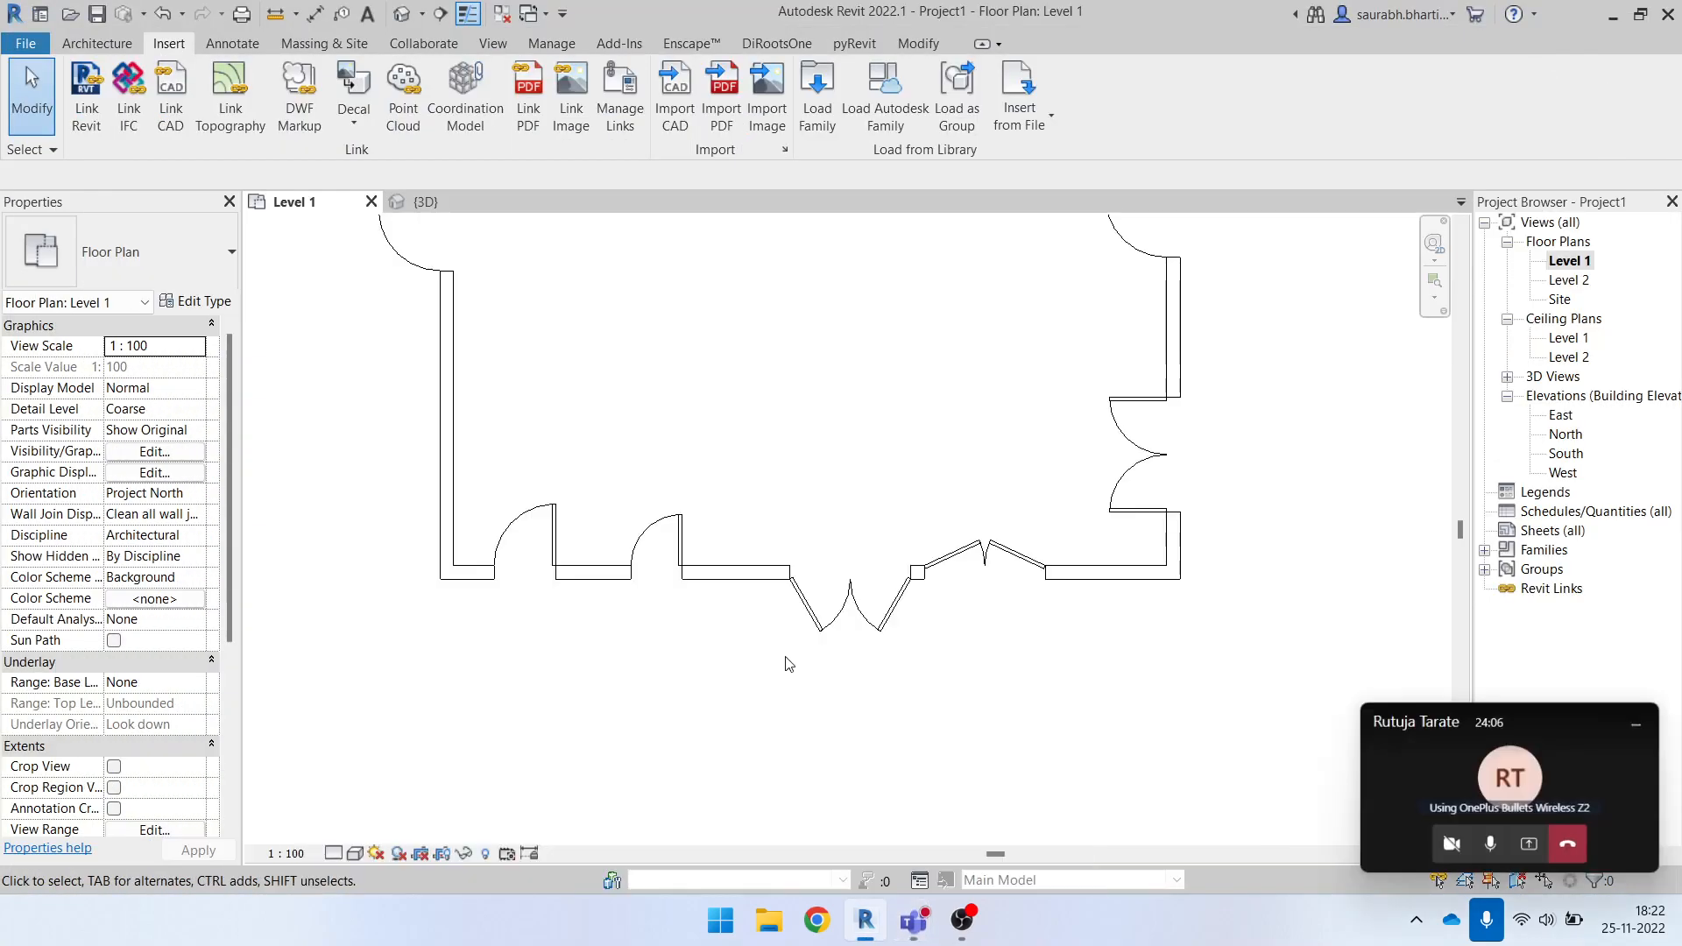
# Review the door types available for the inward-opening double glass door without changing its type.
pyautogui.click(987, 571)
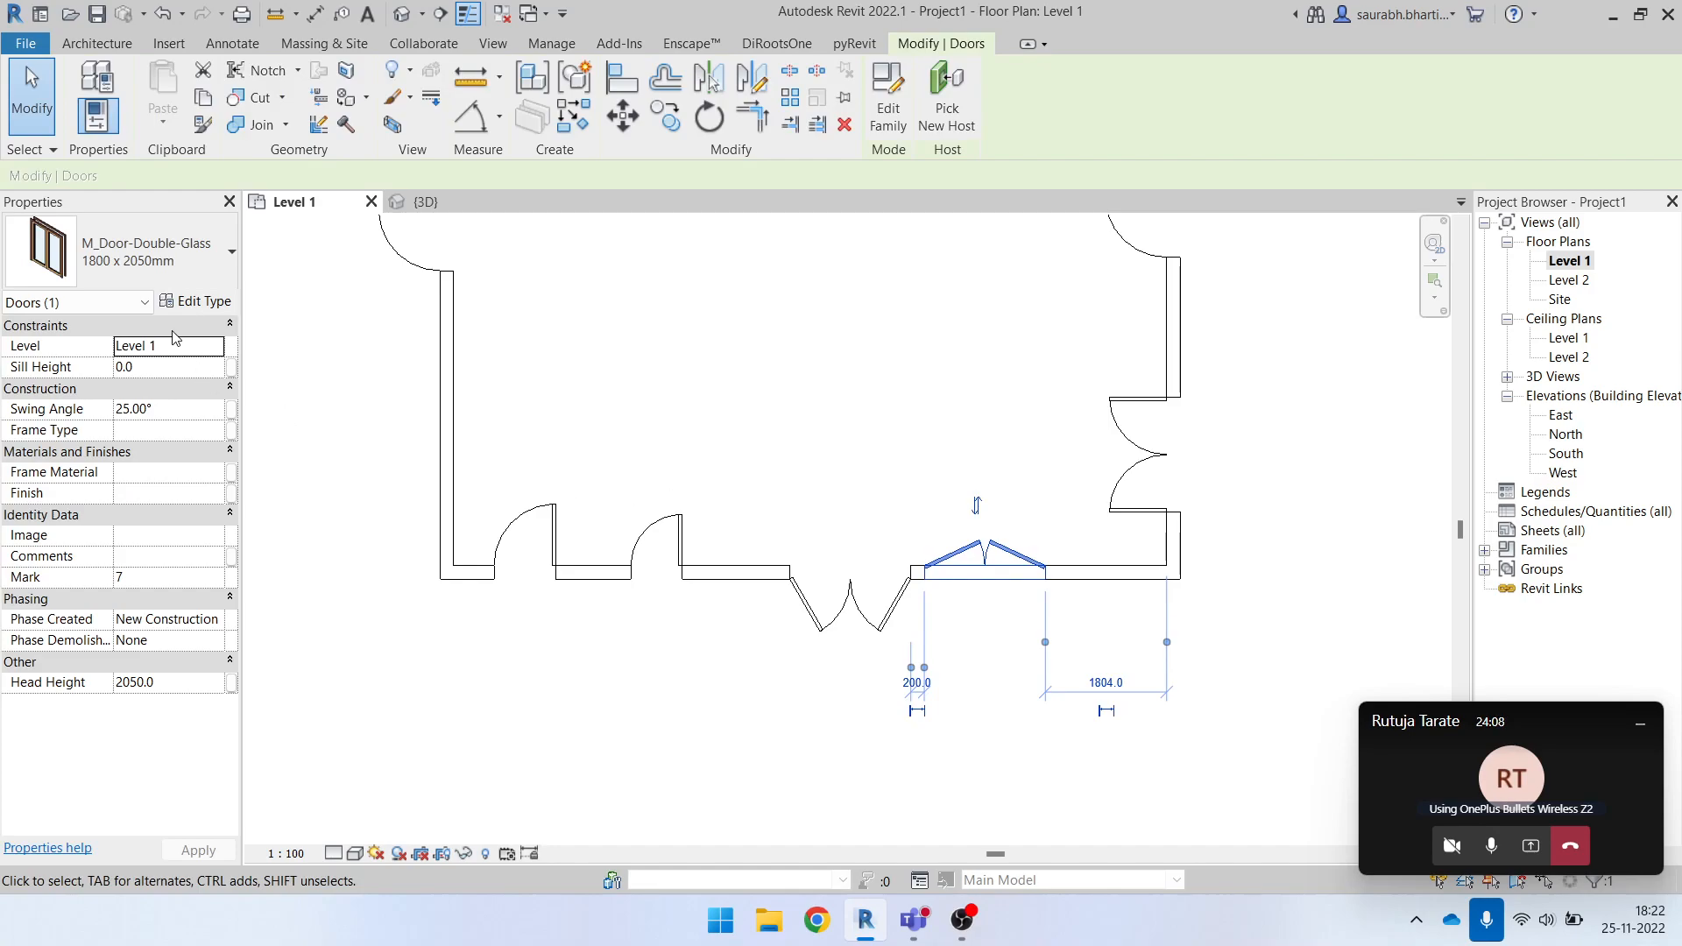
pyautogui.click(151, 274)
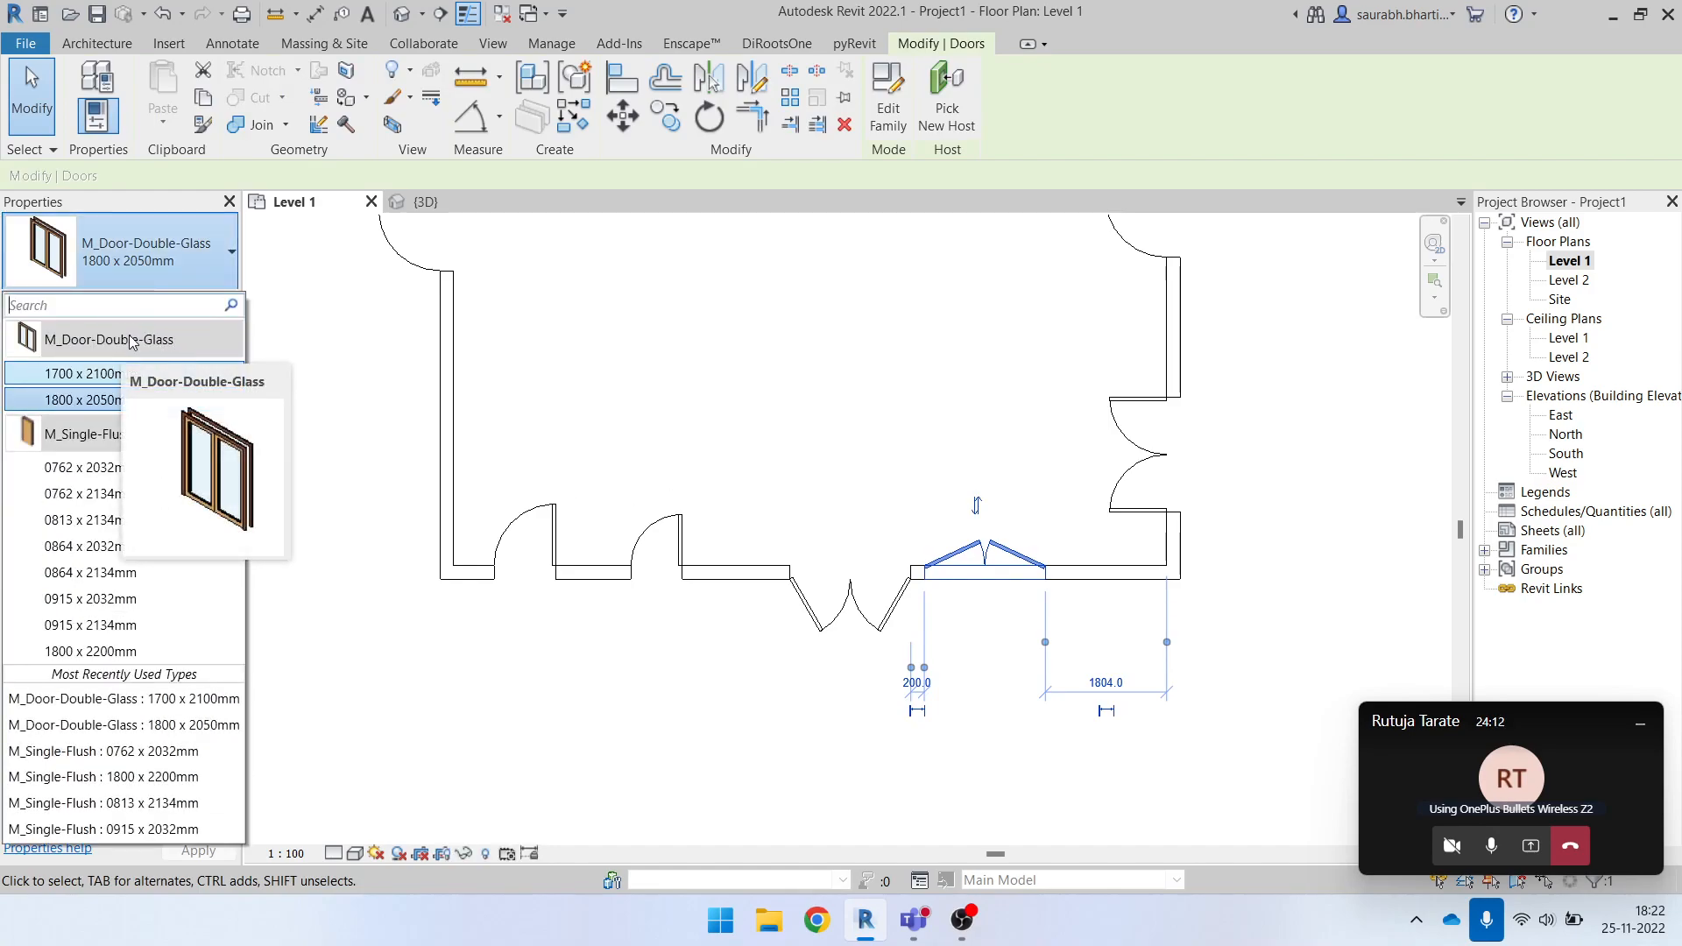
pyautogui.click(780, 443)
# Delete the 1700 x 2100mm double glass door from the east wall.
pyautogui.click(1150, 450)
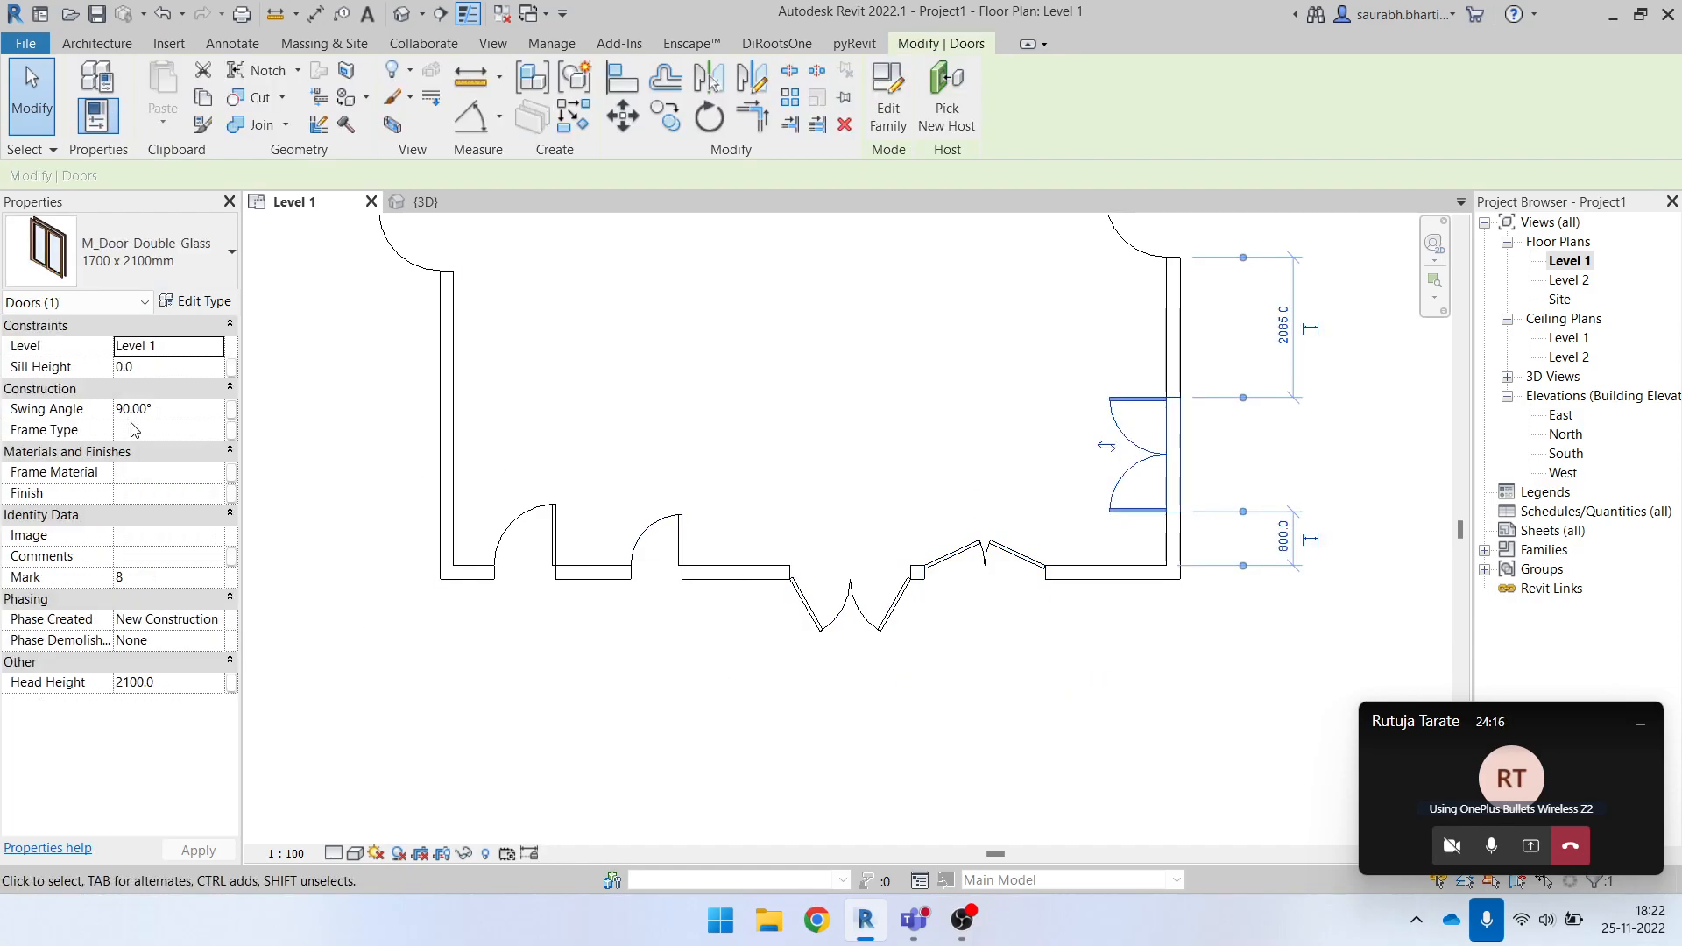
pyautogui.press('Delete')
pyautogui.hotkey('ctrl', 'z')
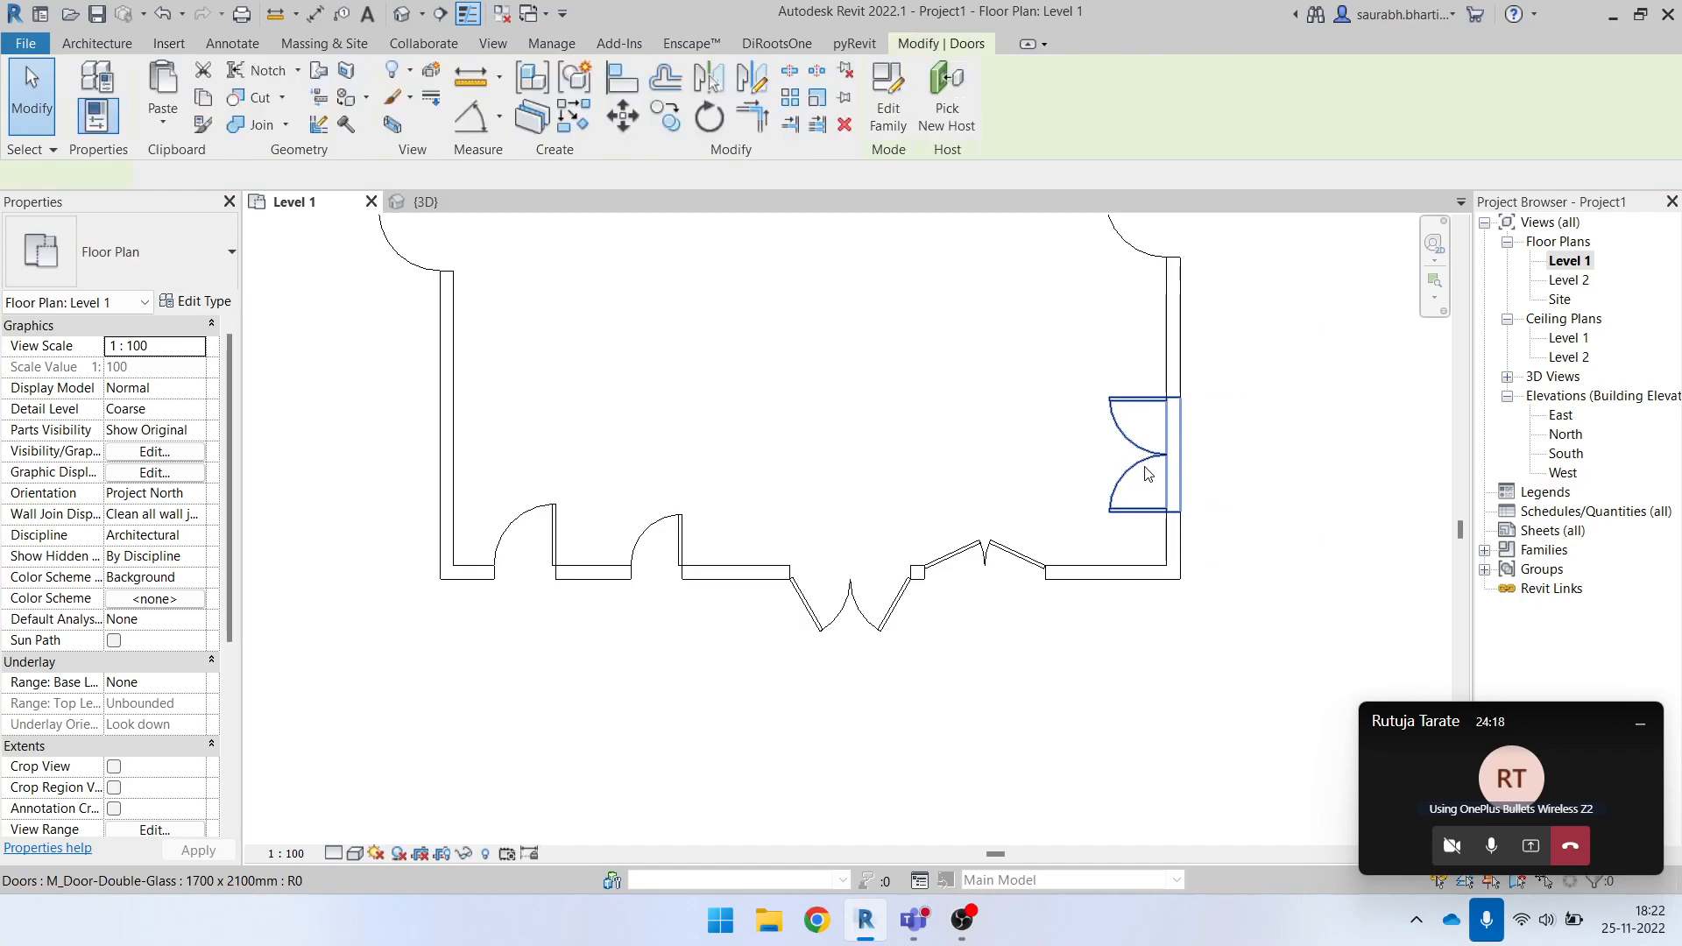
pyautogui.press('Delete')
# Move the inward-opening double glass door along the front wall, leaving a gap of about 100 mm to the outward-opening one.
pyautogui.scroll(-2, 683, 489)
pyautogui.scroll(2, 935, 594)
pyautogui.moveTo(917, 571); pyautogui.dragTo(920, 706, button='middle')
pyautogui.scroll(3, 916, 671)
pyautogui.moveTo(916, 669)
pyautogui.mouseDown()
pyautogui.moveTo(886, 668)
pyautogui.moveTo(904, 671)
pyautogui.mouseUp()
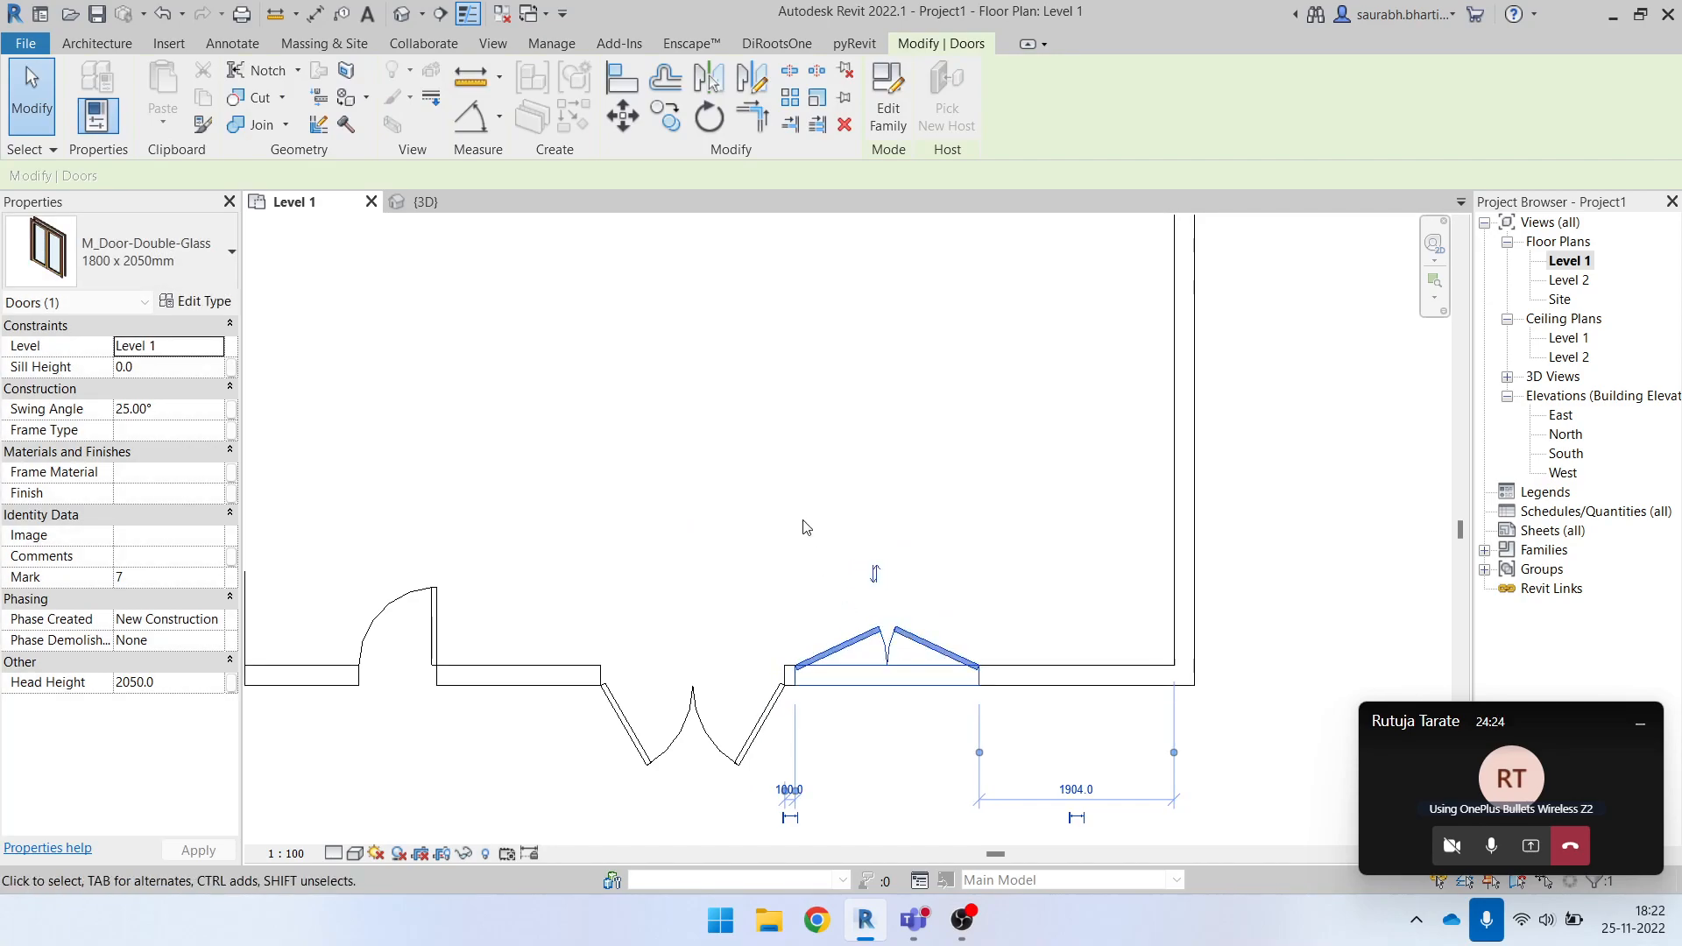
pyautogui.click(803, 527)
# Set the outward-opening double glass door's swing angle to 90°.
pyautogui.scroll(-4, 805, 580)
pyautogui.scroll(2, 778, 650)
pyautogui.click(794, 623)
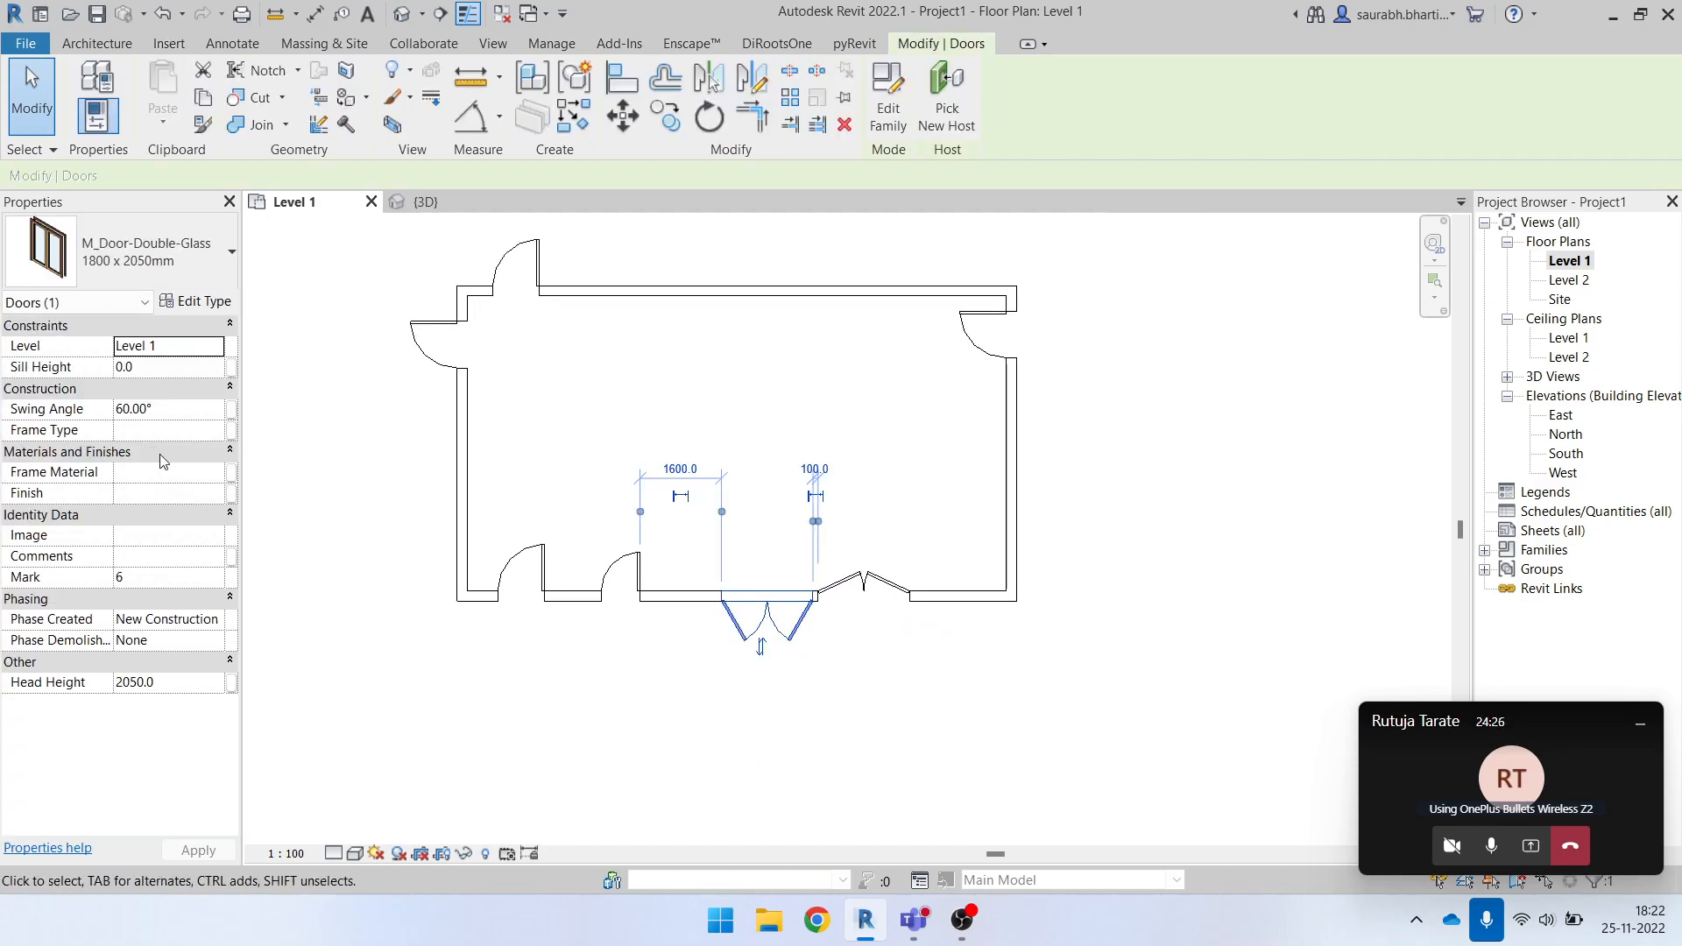
pyautogui.click(191, 409)
pyautogui.click(616, 401)
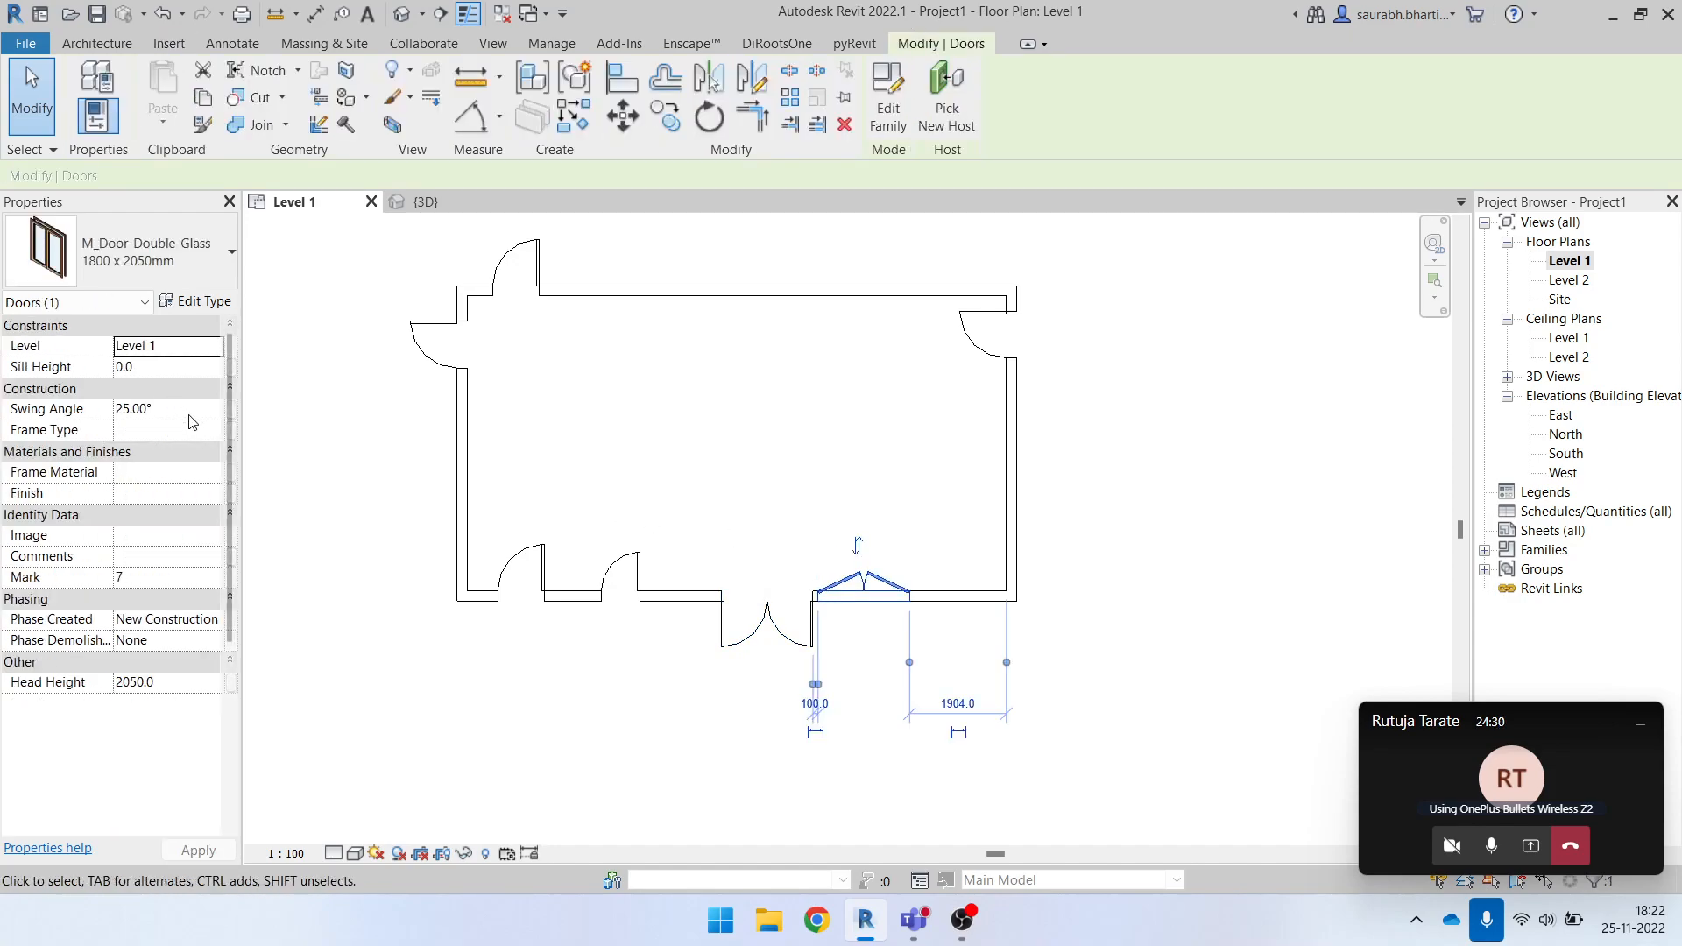
# Set the inward-opening double glass door's swing angle to 90°.
pyautogui.click(188, 411)
pyautogui.write('90')
pyautogui.press('Return')
pyautogui.click(785, 435)
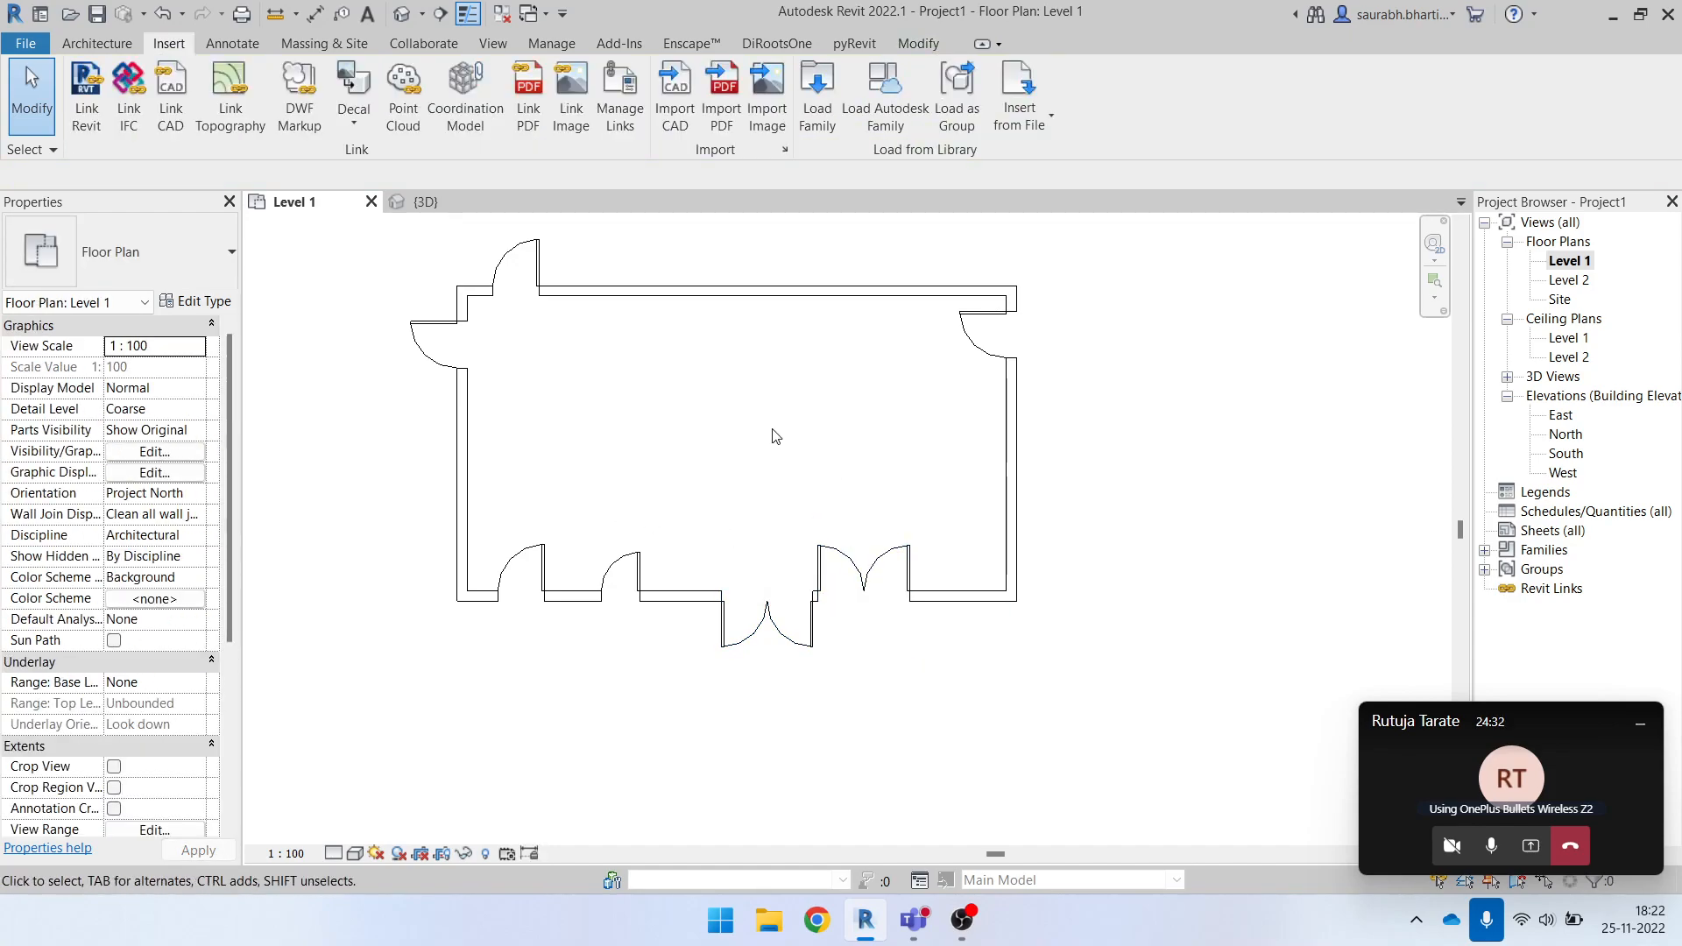
# Move the outward-opening double glass door along the front wall to about 400 mm from the neighbouring single door.
pyautogui.moveTo(767, 624); pyautogui.dragTo(705, 624)
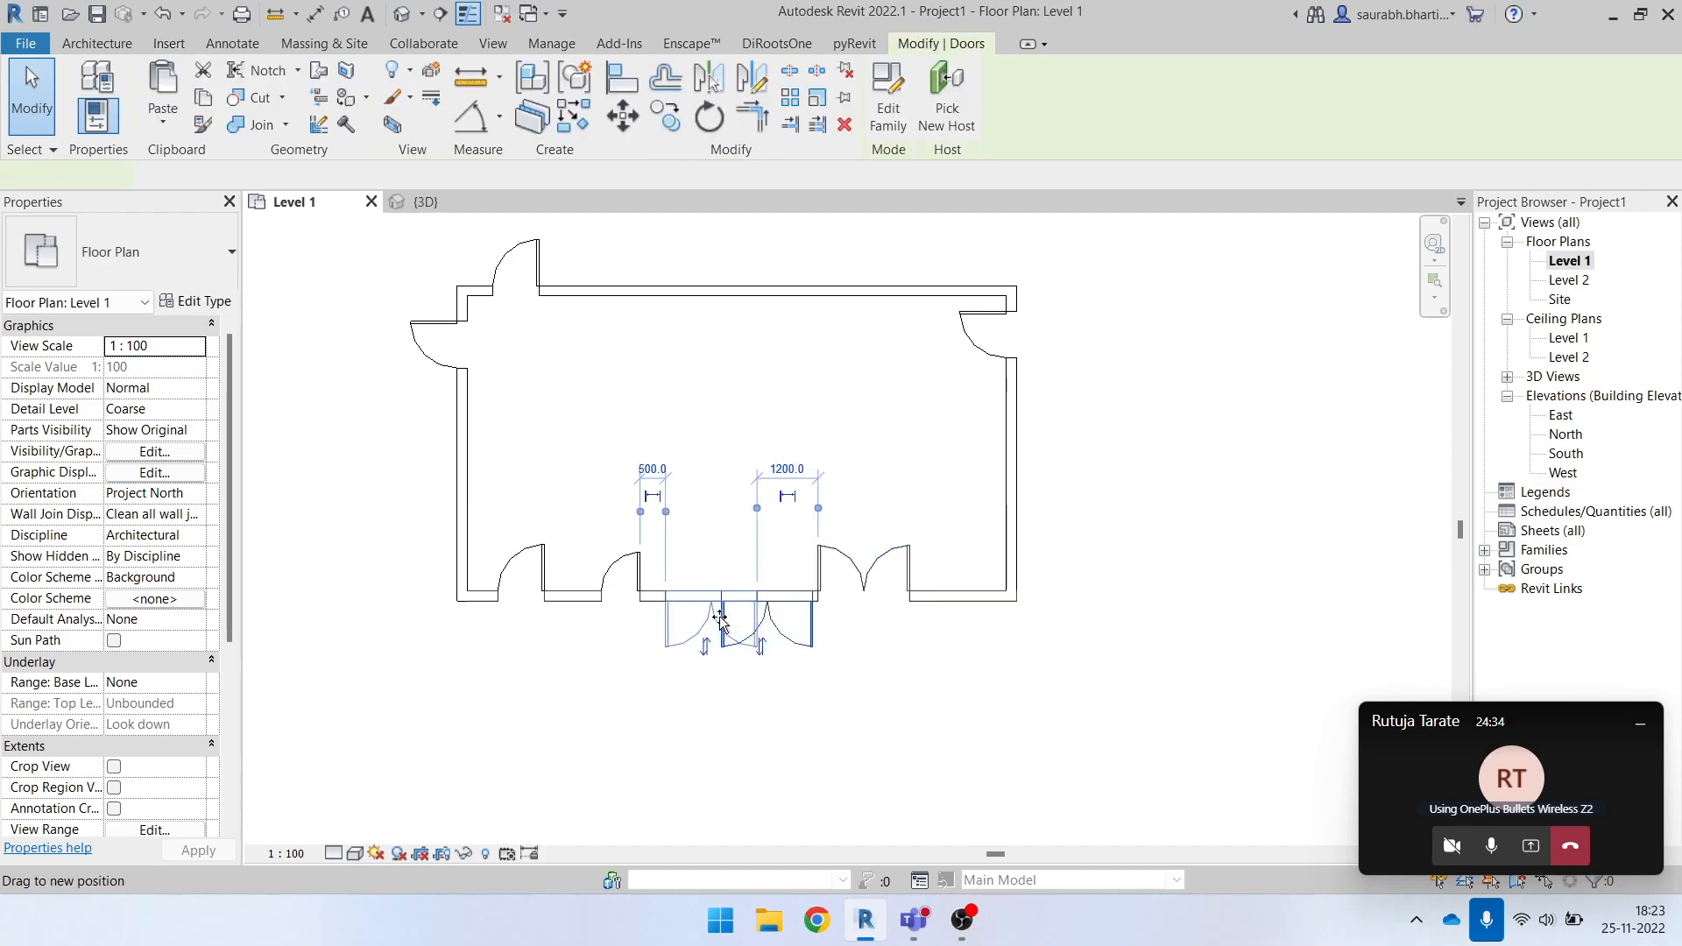
# Switch to the Microsoft Teams call and resume sharing the local screen showing the Revit project.
pyautogui.click(1649, 816)
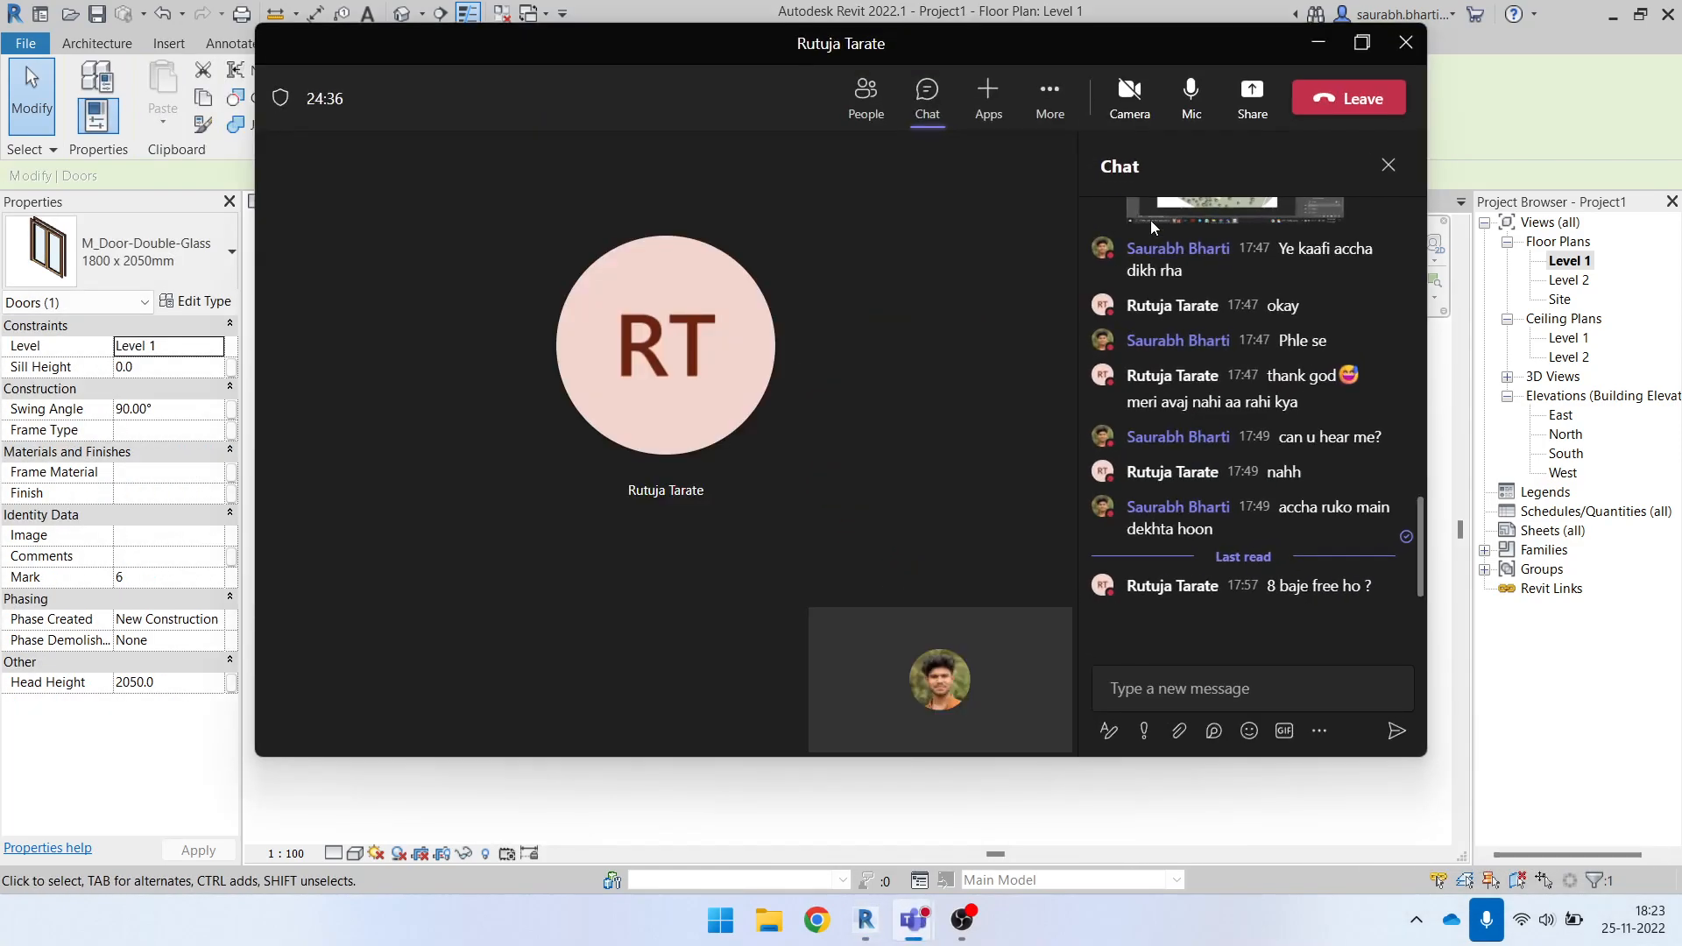
pyautogui.click(1255, 95)
pyautogui.click(964, 386)
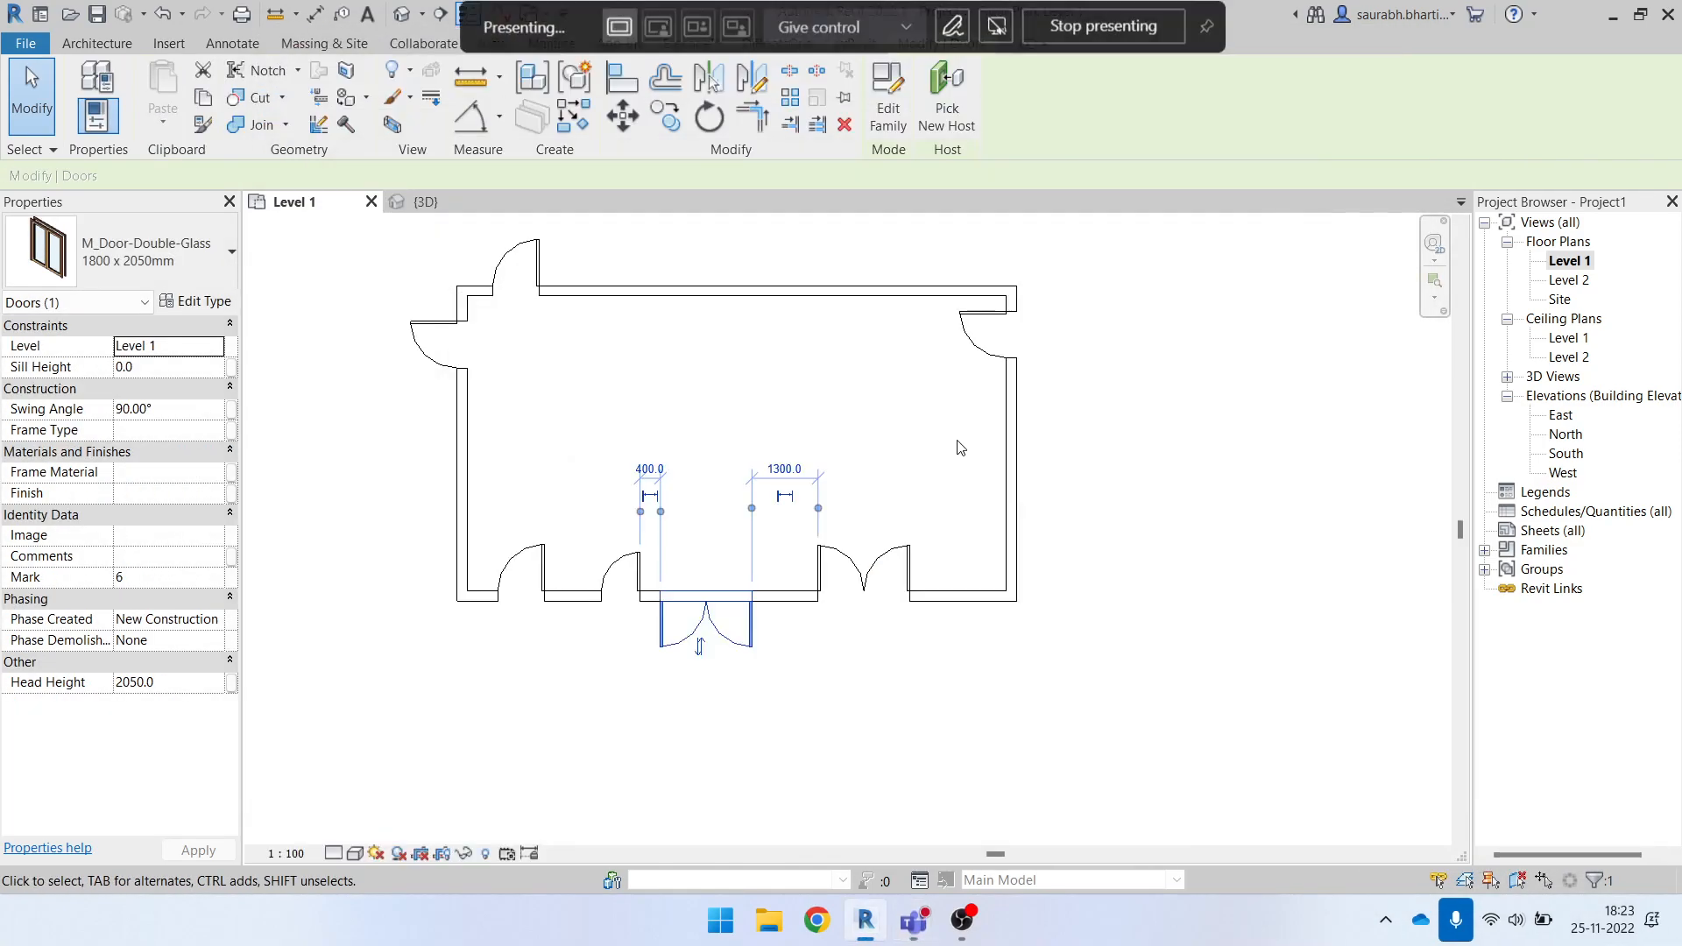
# Move the inward-opening double glass door along the front wall closer to the outward-opening one and clear the selection.
pyautogui.click(1076, 737)
pyautogui.scroll(2, 860, 583)
pyautogui.moveTo(873, 579); pyautogui.dragTo(793, 577)
pyautogui.click(657, 413)
pyautogui.moveTo(657, 413); pyautogui.dragTo(917, 706)
pyautogui.click(782, 692)
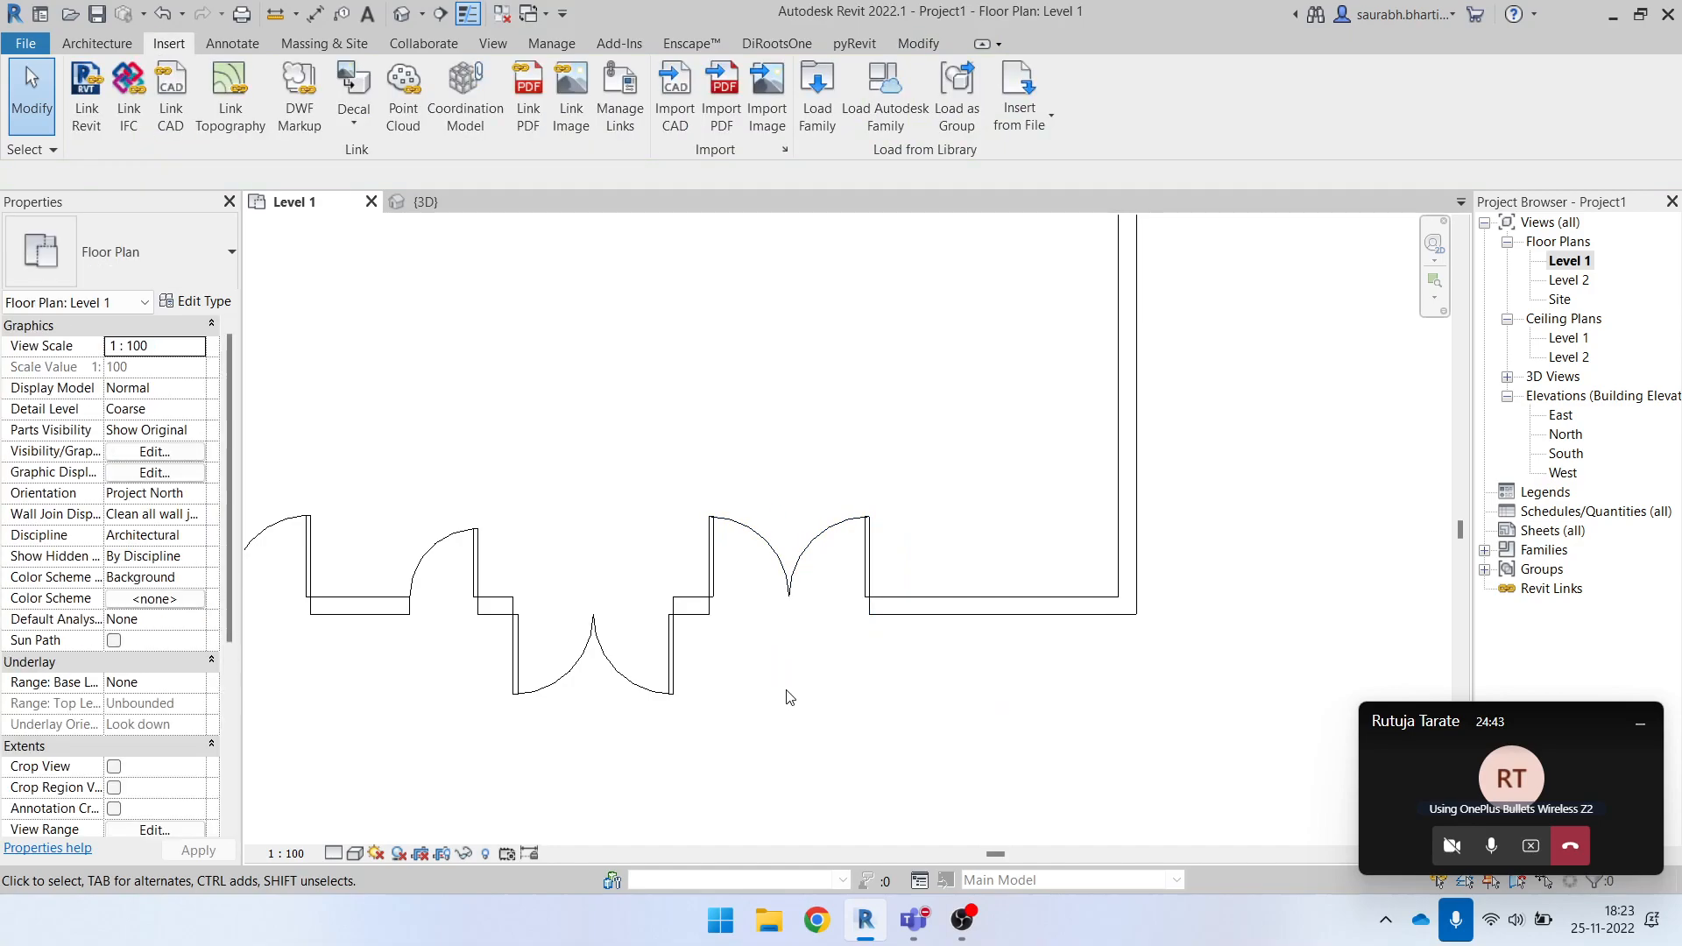
# Place three M_Window-Double-Hung 750 x 1200mm windows along the east wall, the uppermost about 267.5 mm from the door.
pyautogui.scroll(-2, 793, 508)
pyautogui.moveTo(936, 470); pyautogui.dragTo(981, 554, button='middle')
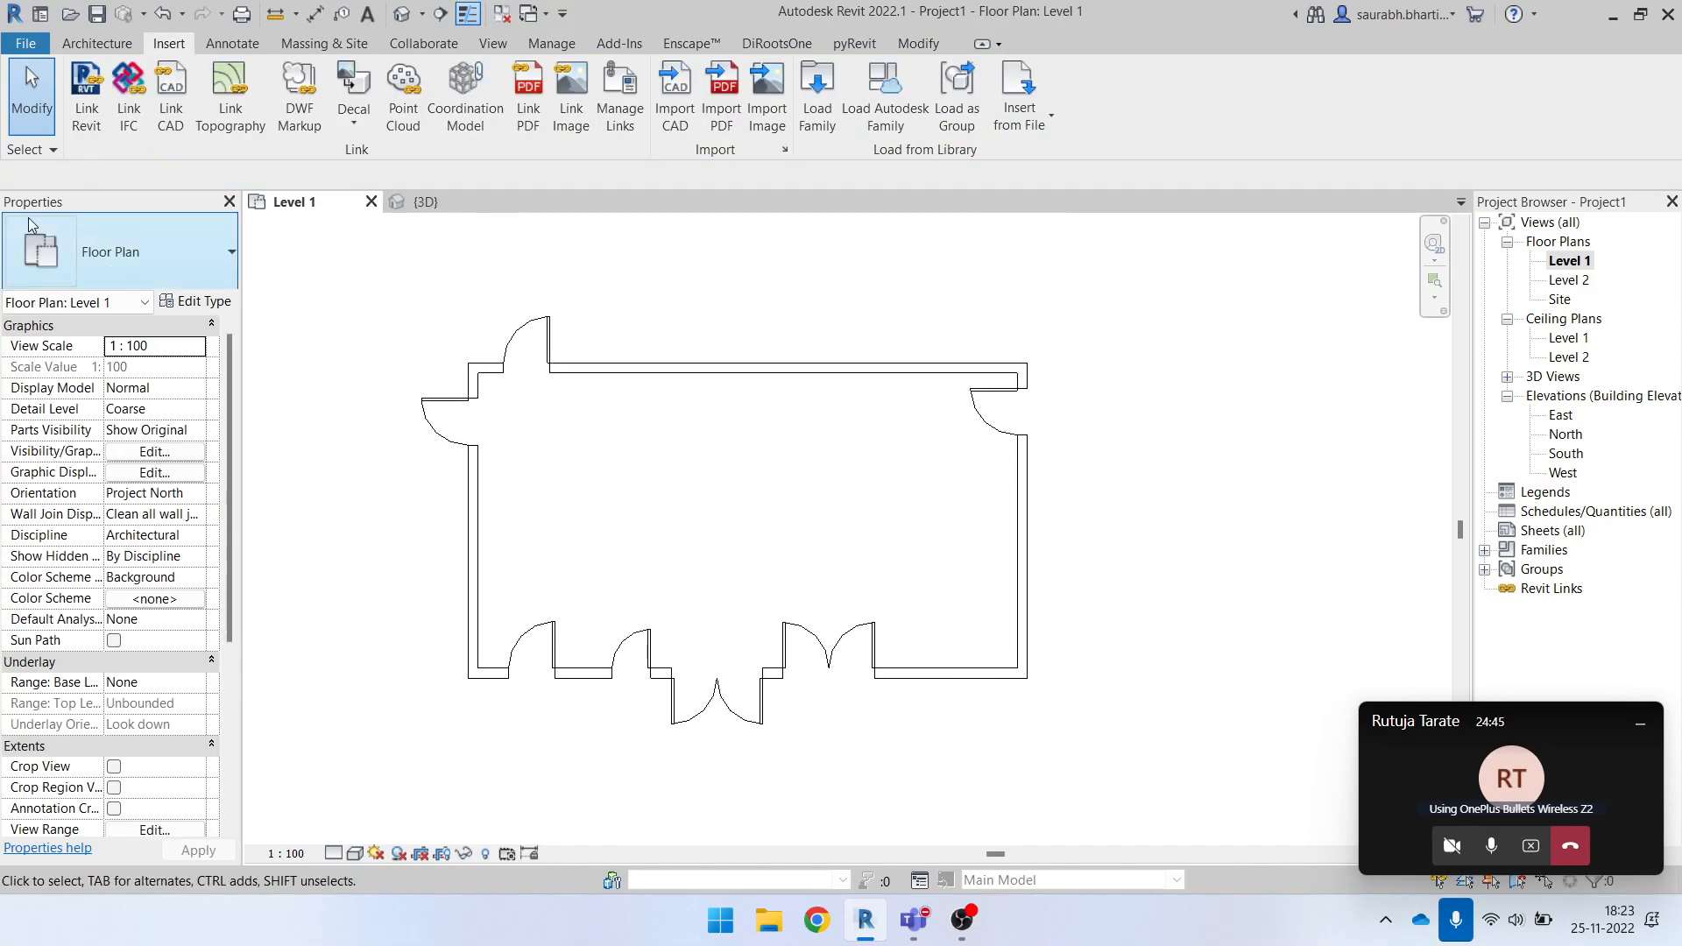
pyautogui.click(95, 49)
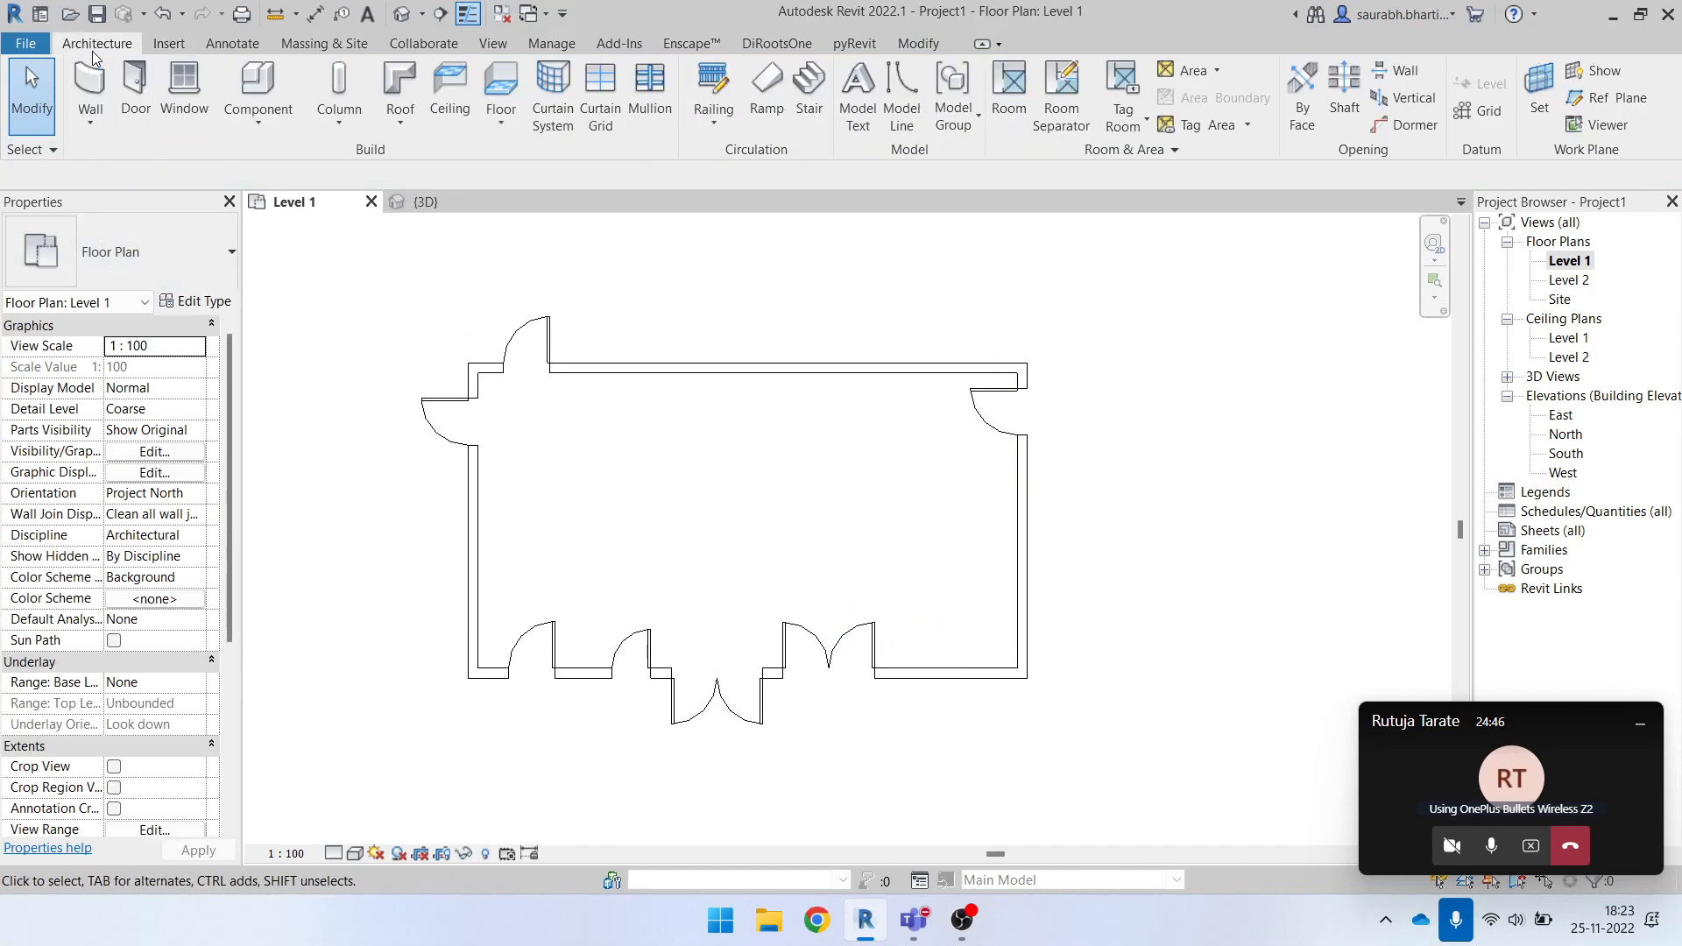
pyautogui.click(184, 88)
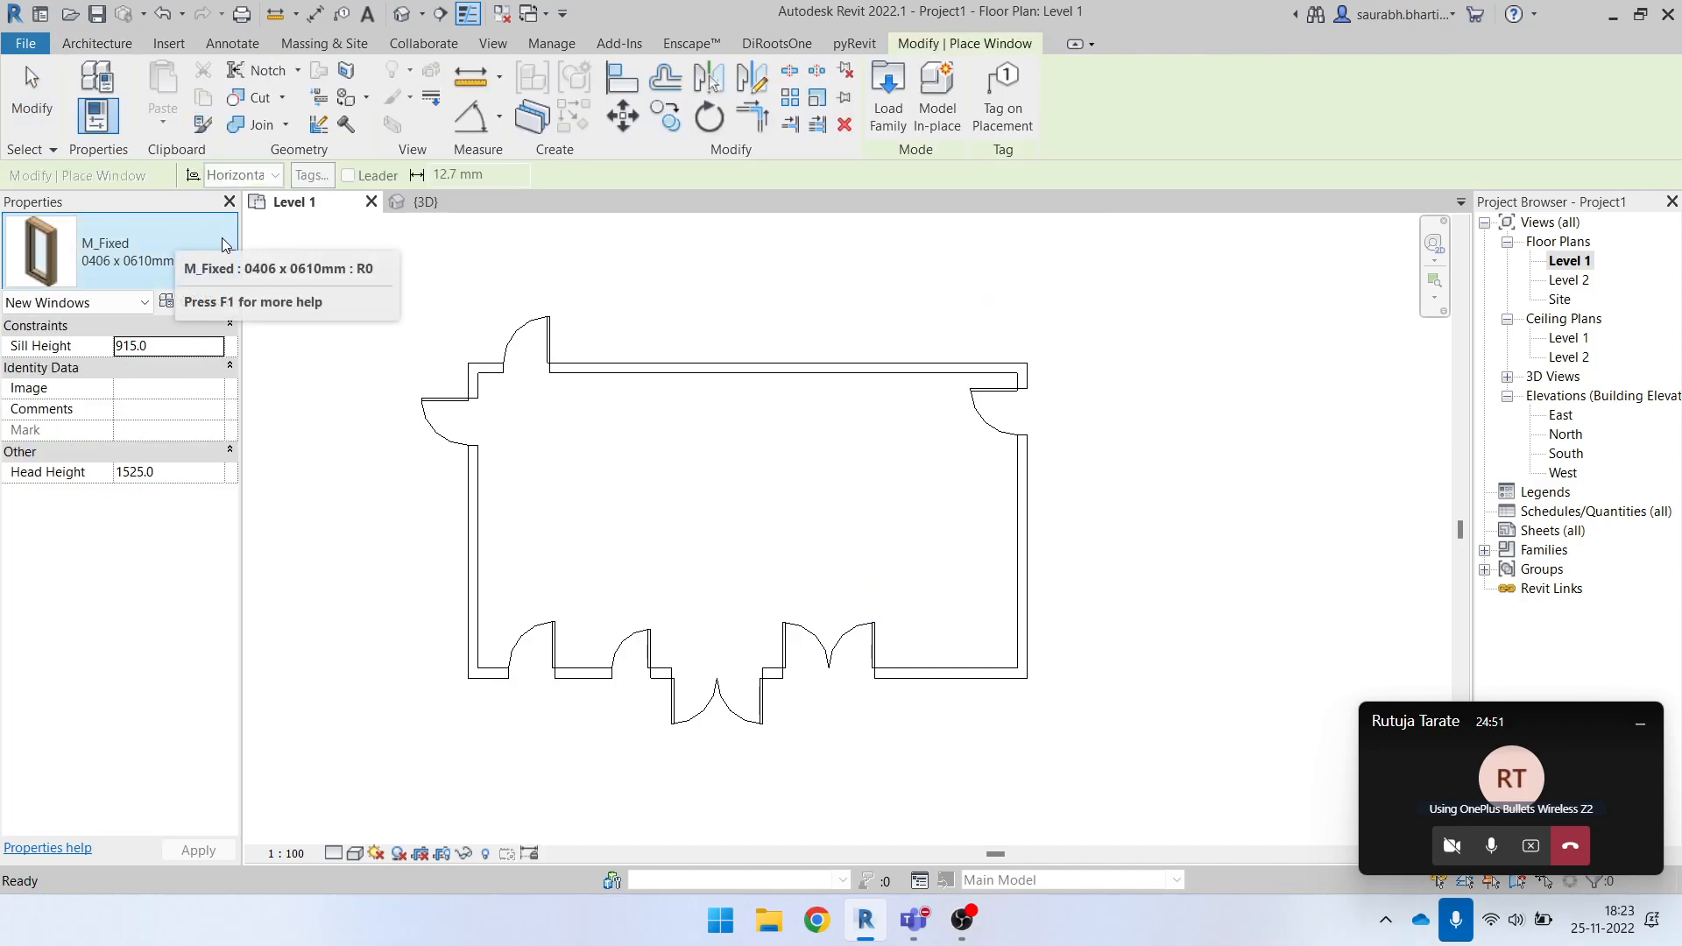
pyautogui.click(158, 248)
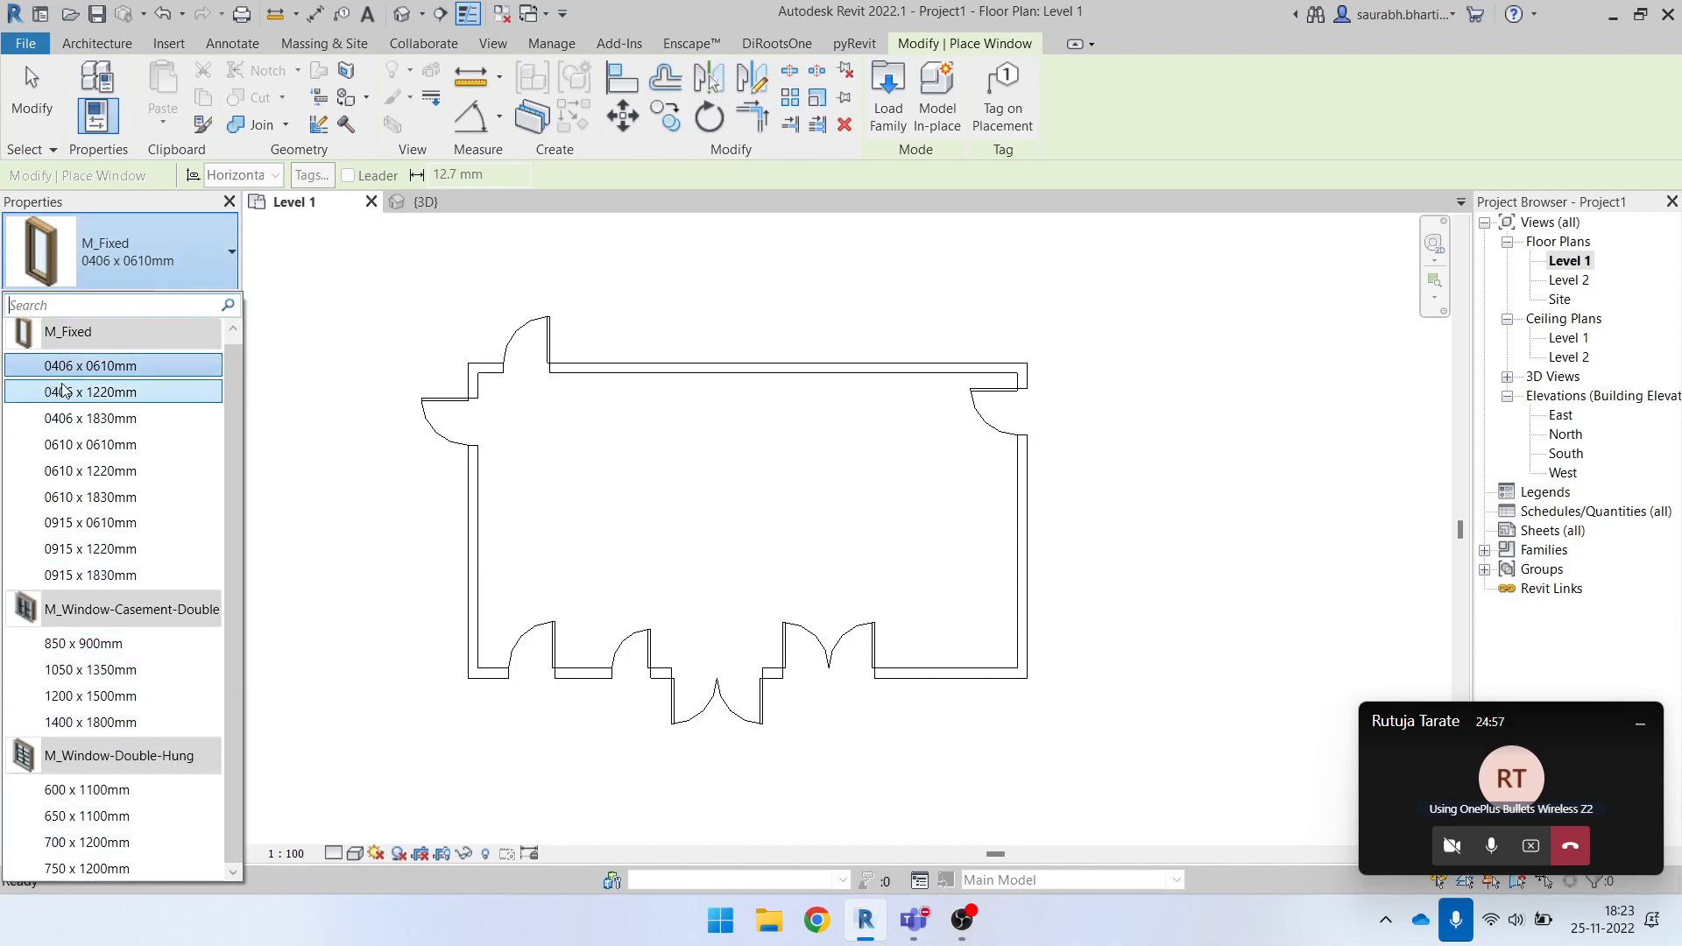
pyautogui.click(123, 791)
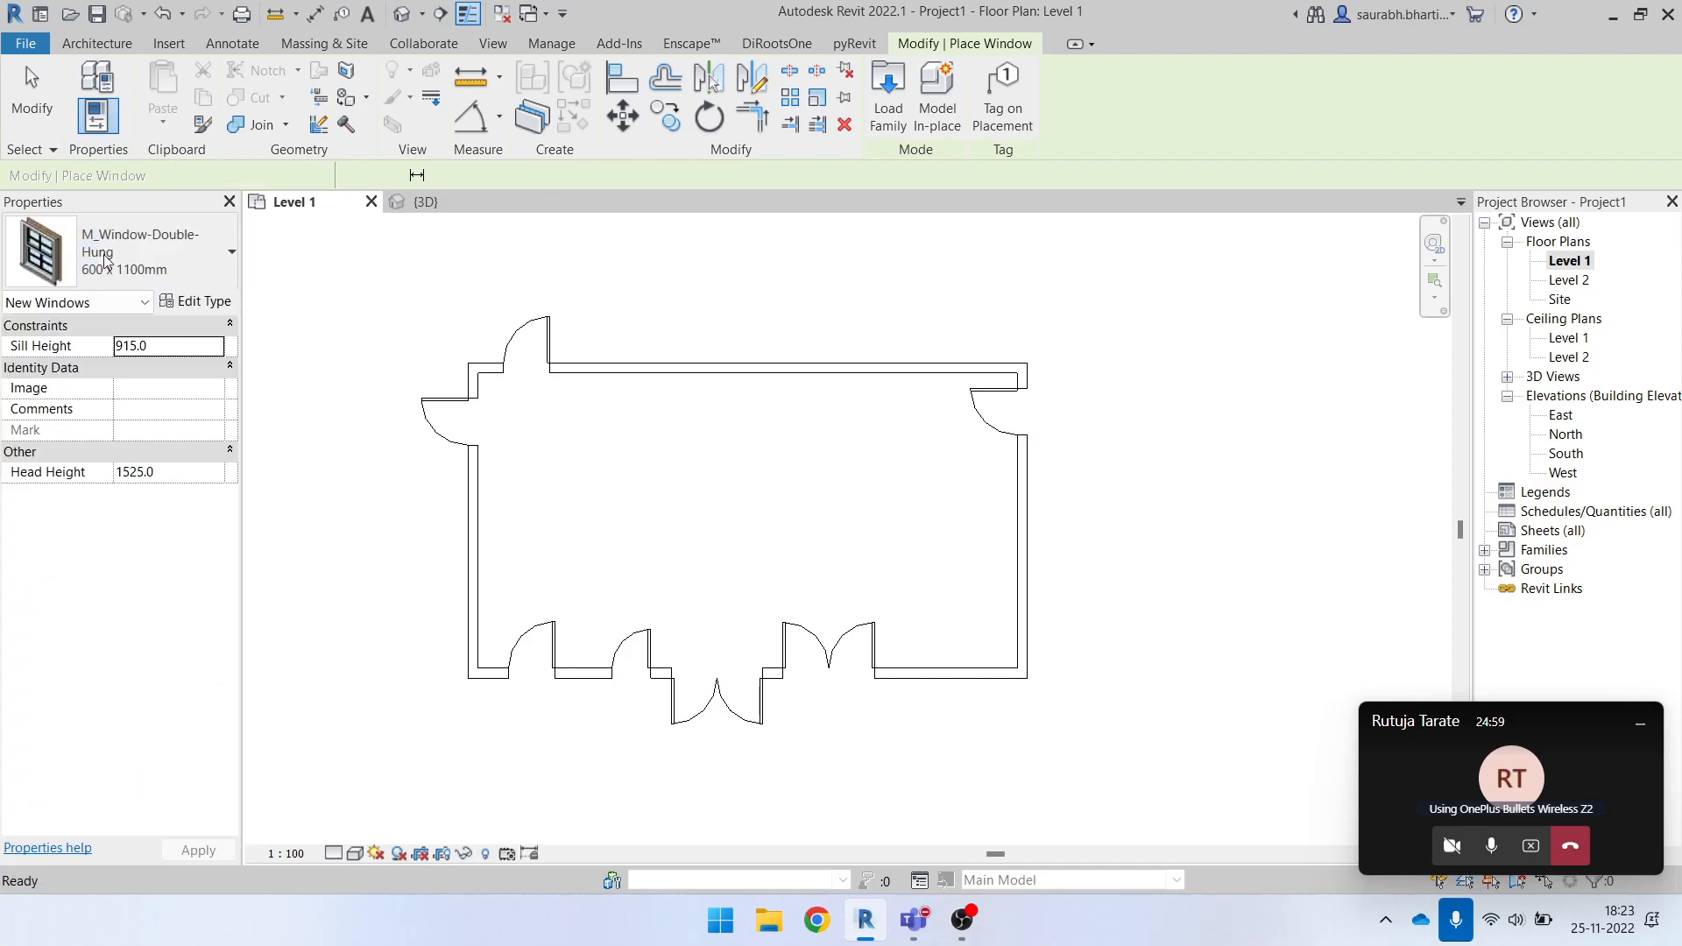
pyautogui.click(74, 280)
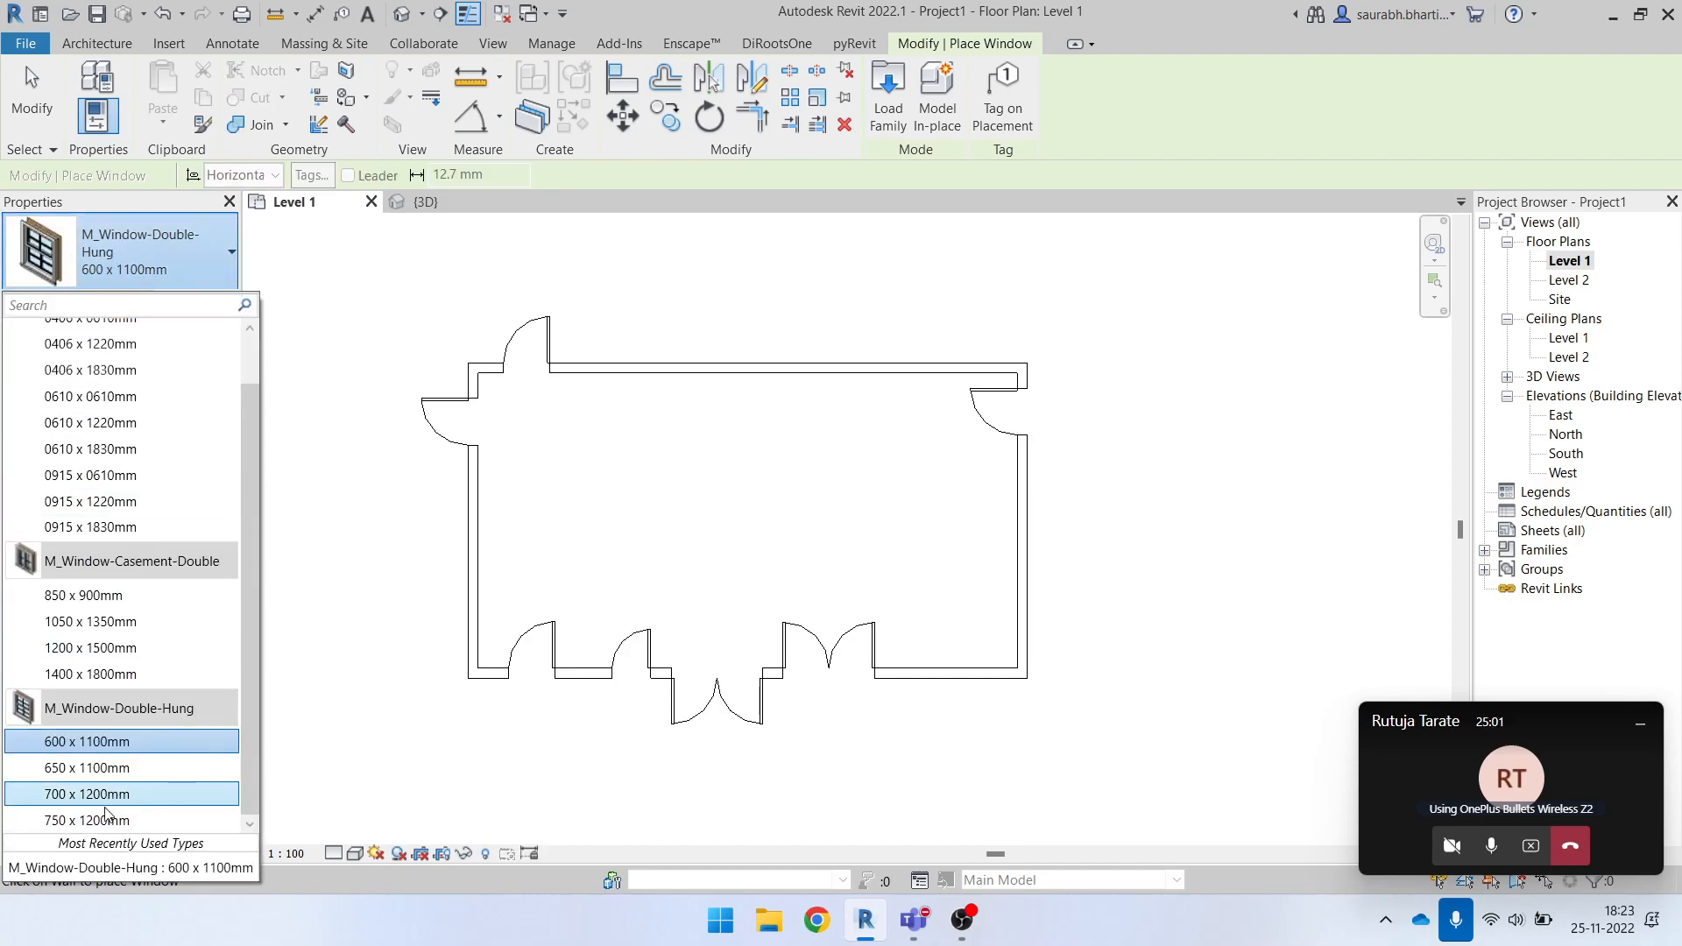
pyautogui.click(123, 804)
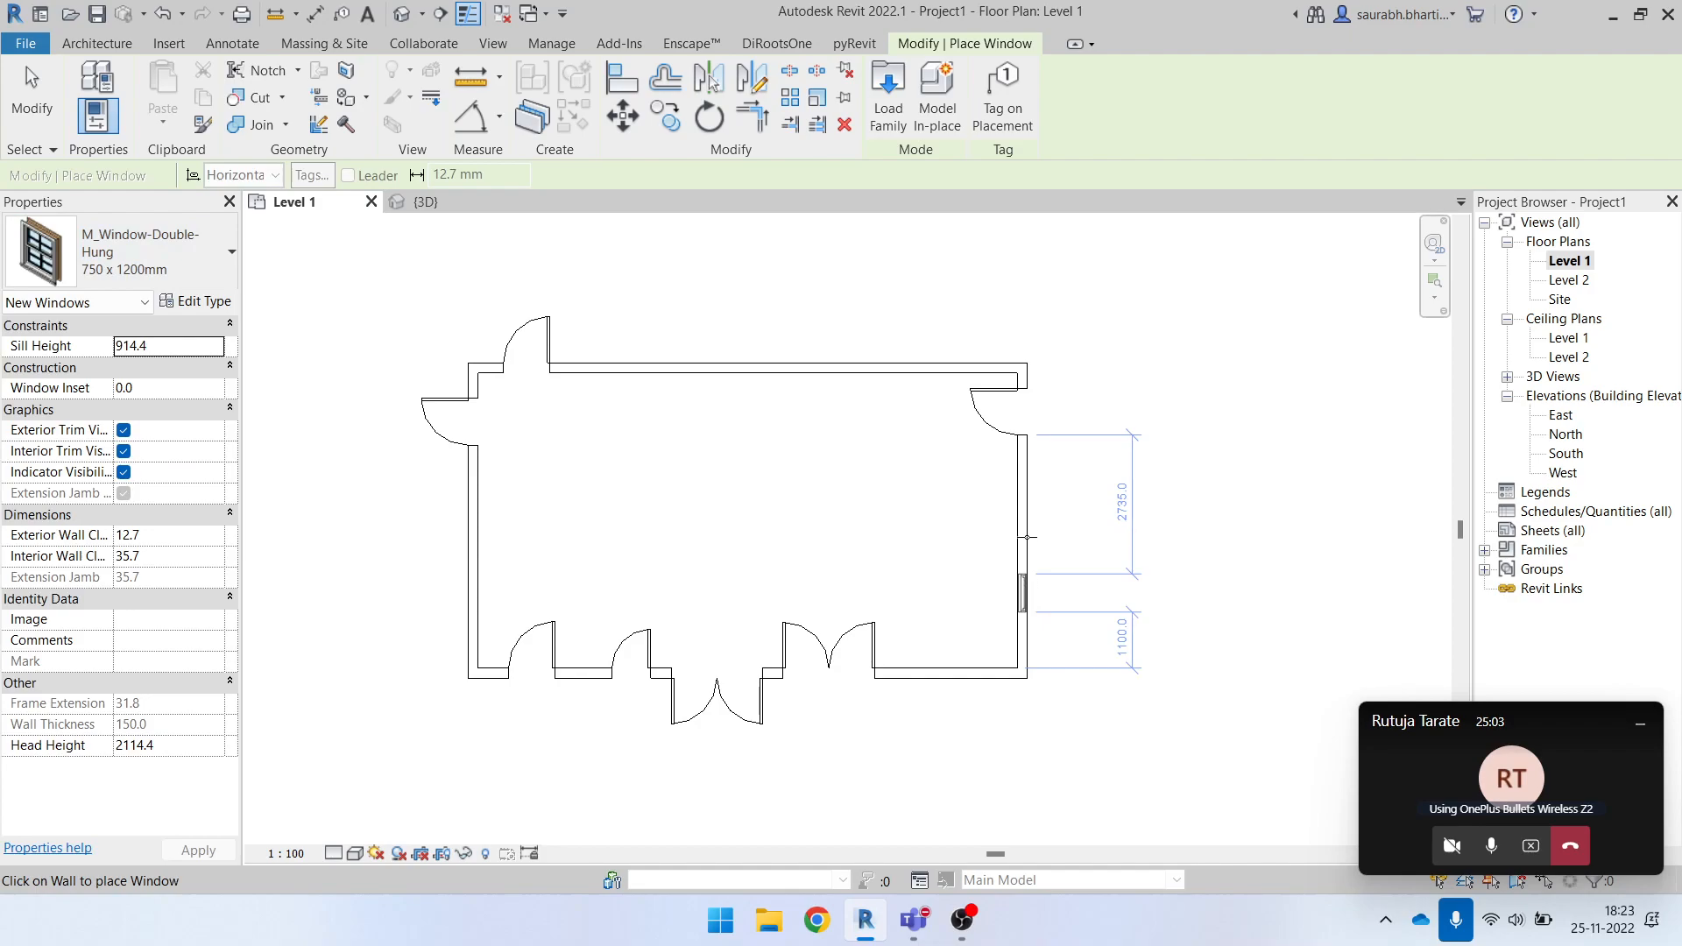
pyautogui.click(1024, 520)
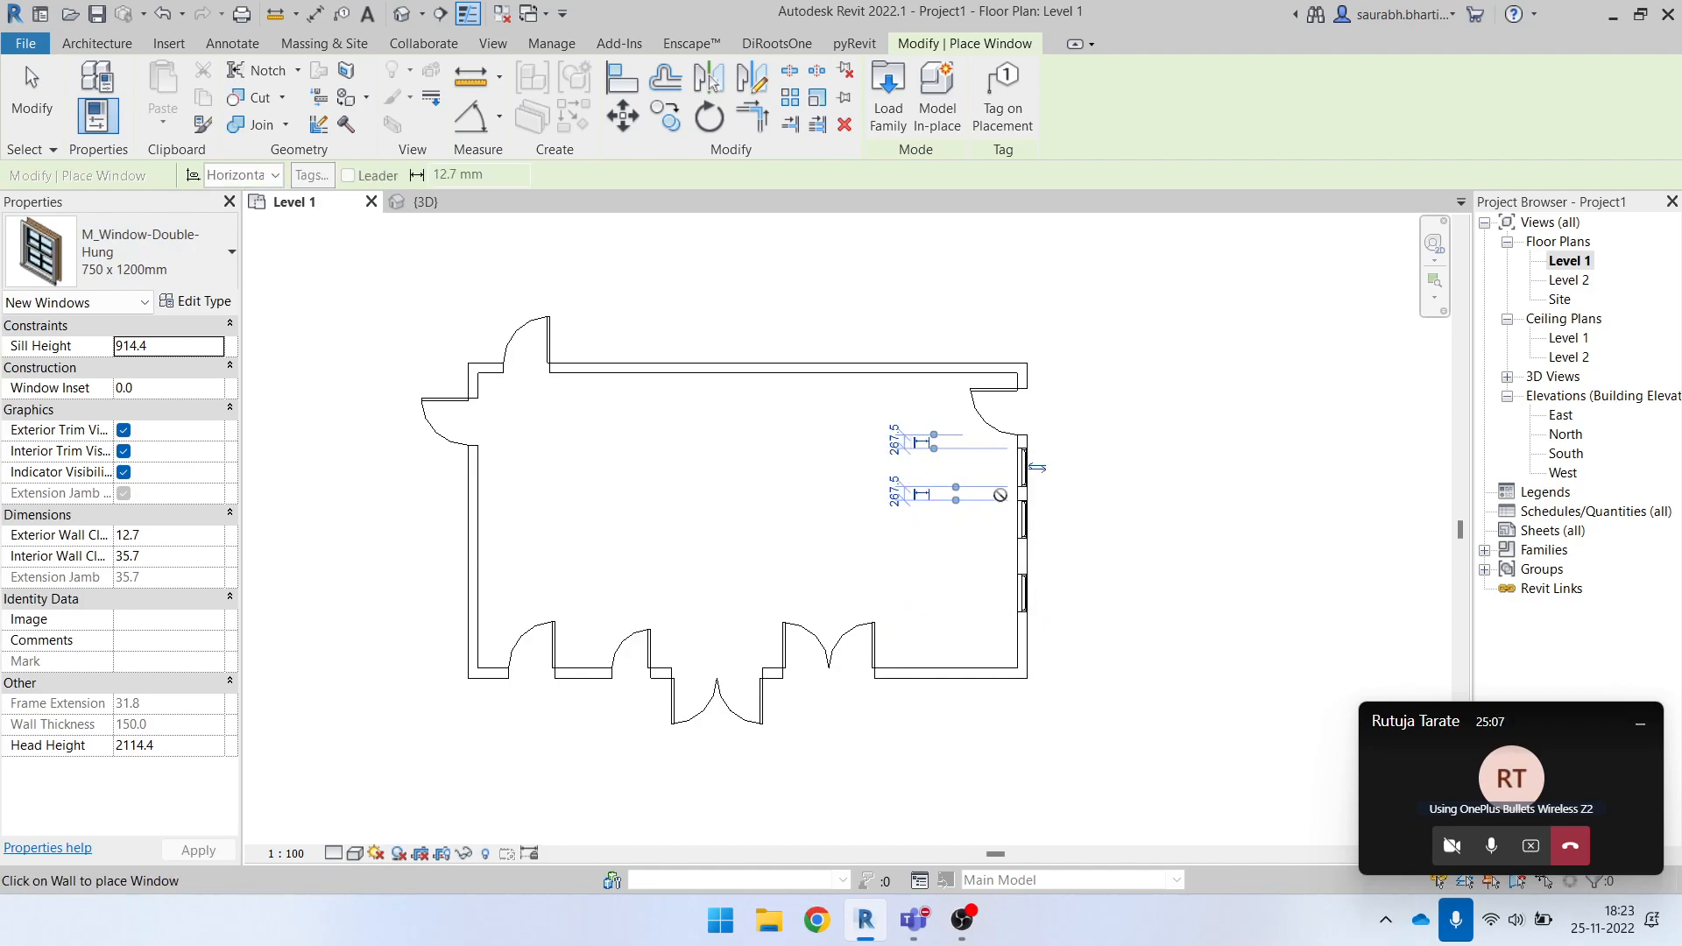
pyautogui.press('Escape')
pyautogui.press('Escape')
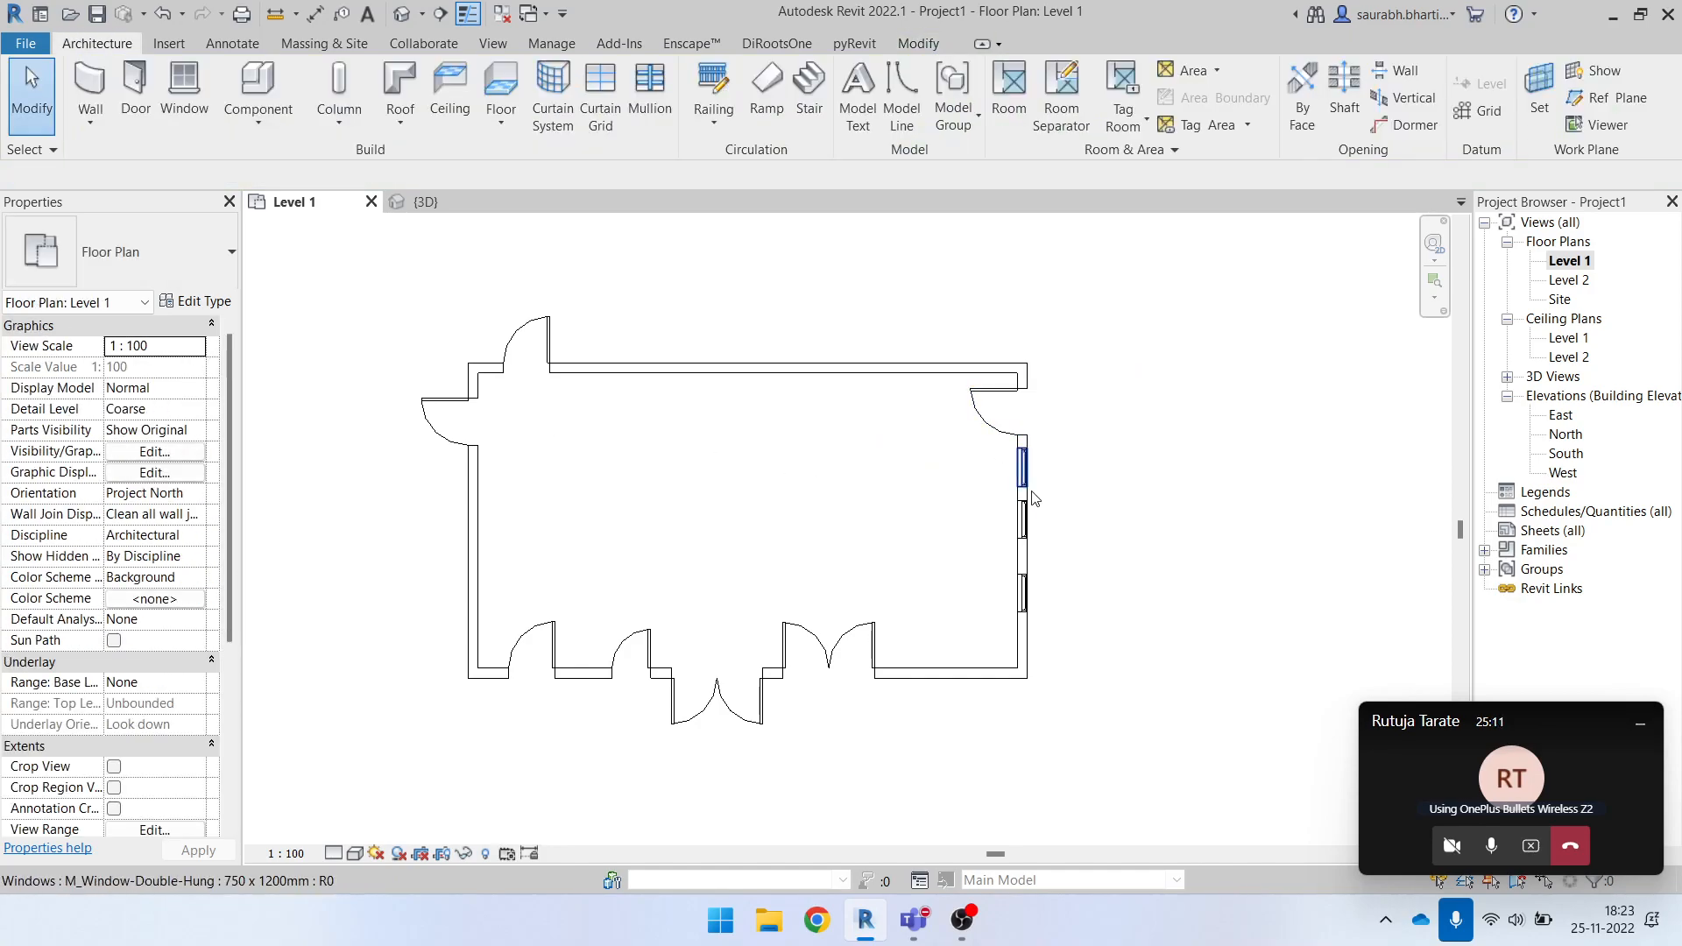
pyautogui.click(1031, 492)
pyautogui.click(1062, 537)
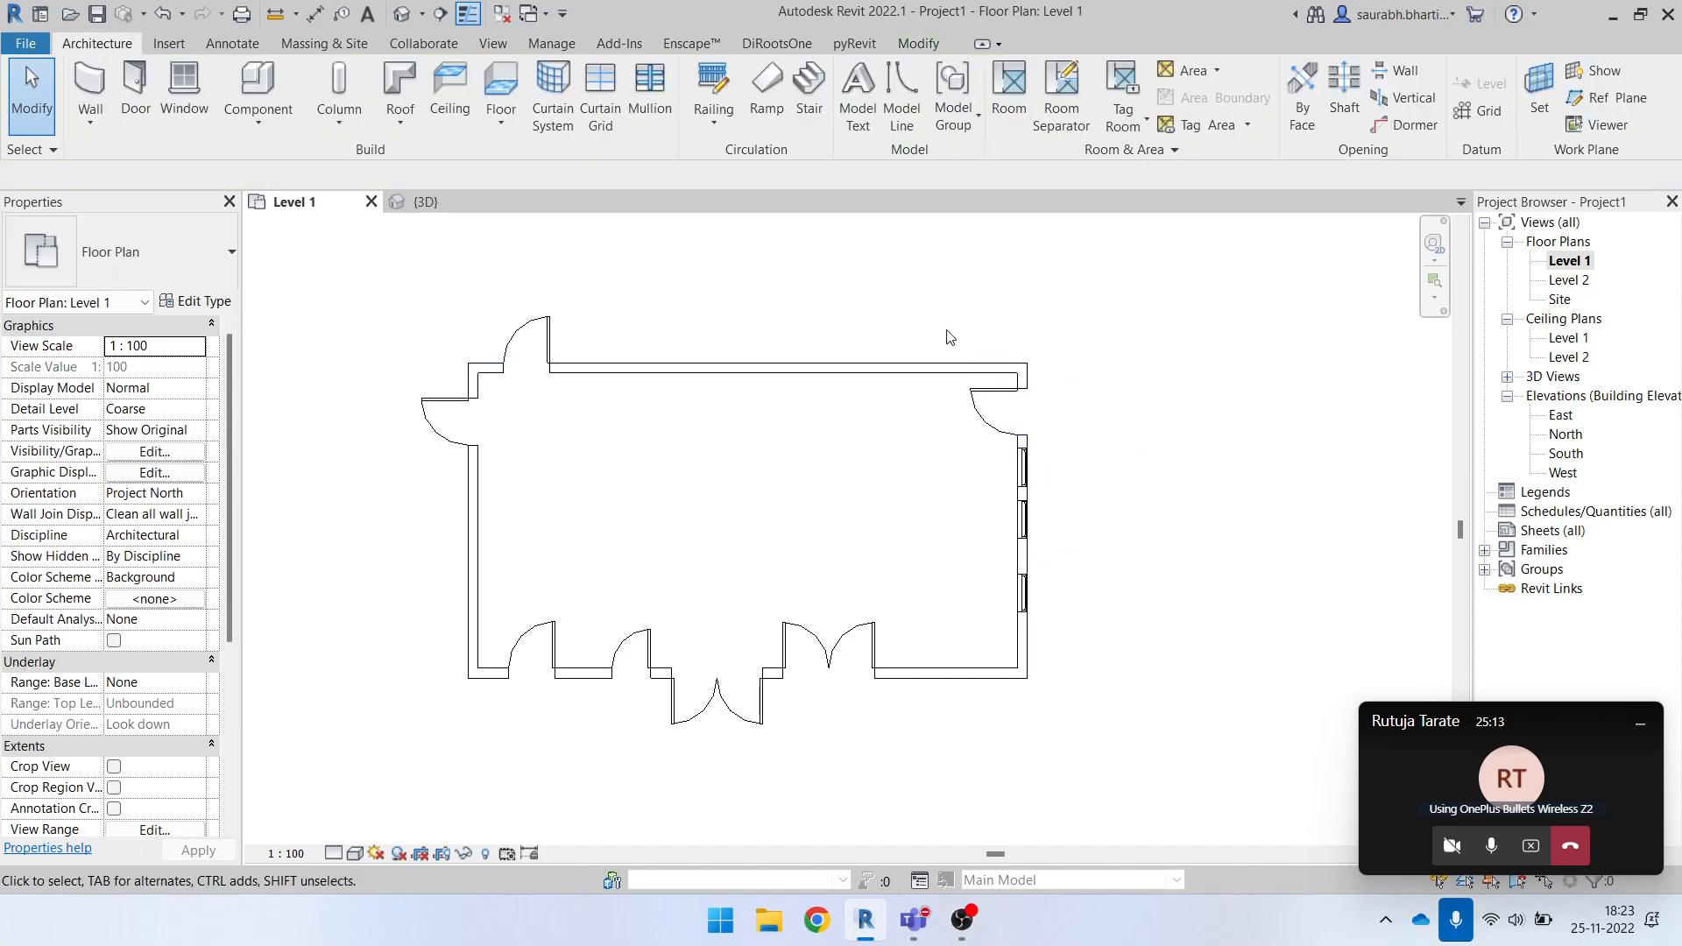
# Use Create Similar on the east wall's door to place an M_Single-Flush 0915 x 2032mm door in the north wall, about 4470 mm from its existing door.
pyautogui.click(985, 409)
pyautogui.press('c')
pyautogui.press('s')
pyautogui.scroll(-2, 982, 310)
pyautogui.scroll(2, 1060, 300)
pyautogui.scroll(1, 1060, 300)
pyautogui.scroll(1, 773, 496)
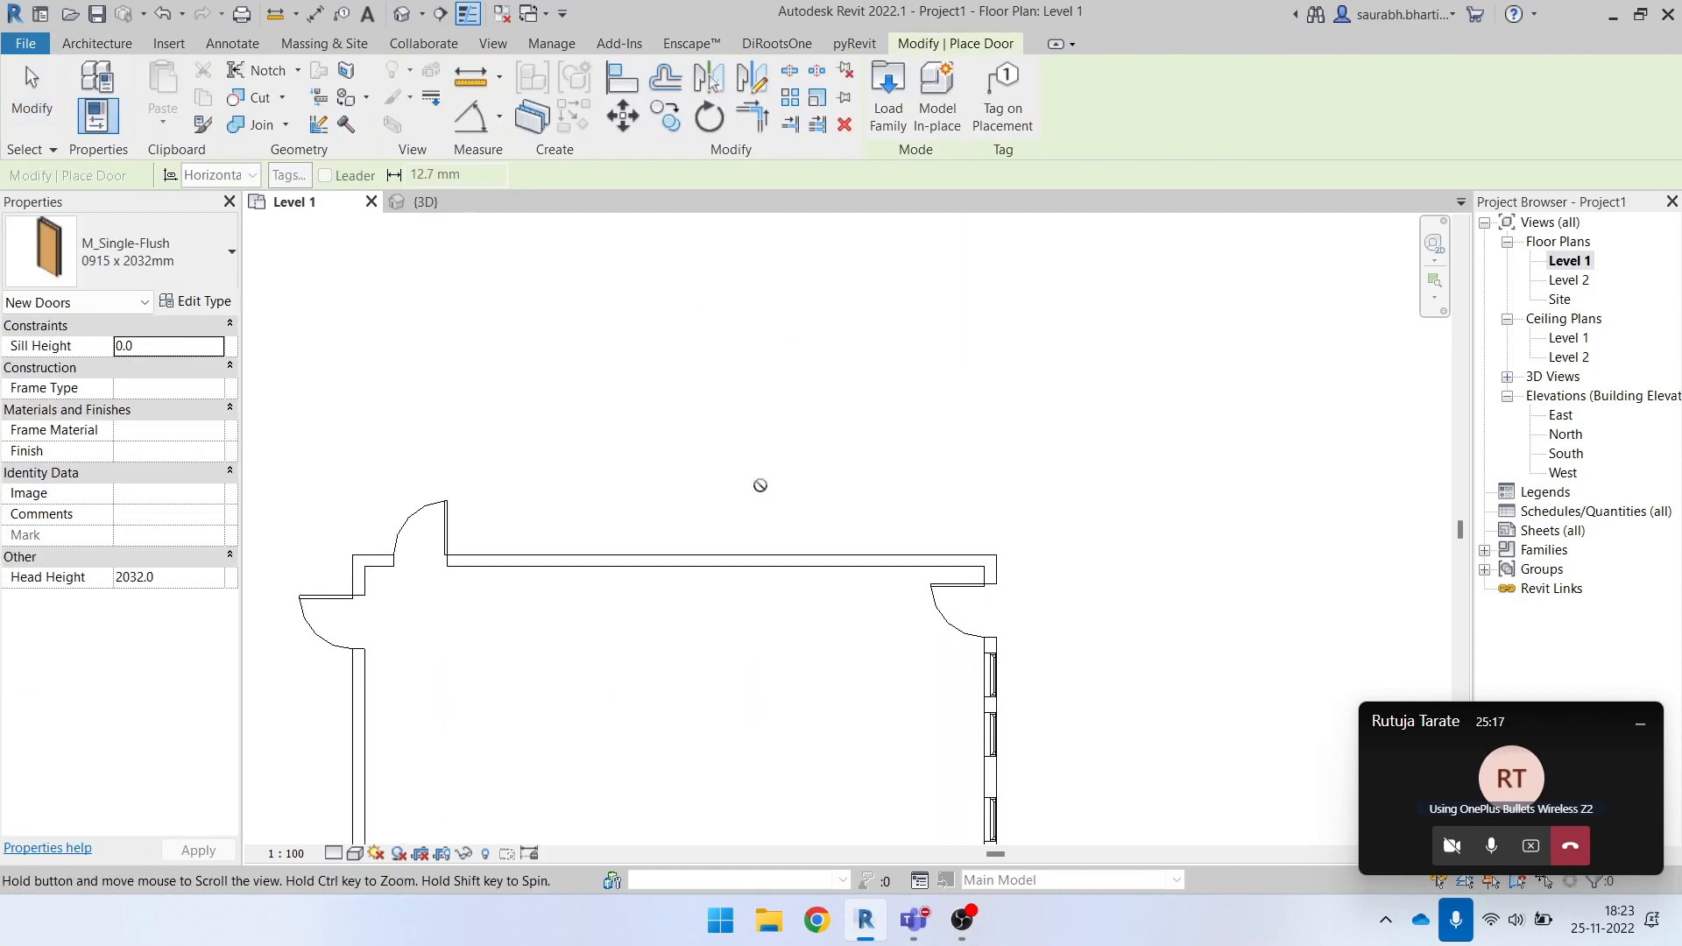
pyautogui.scroll(2, 694, 450)
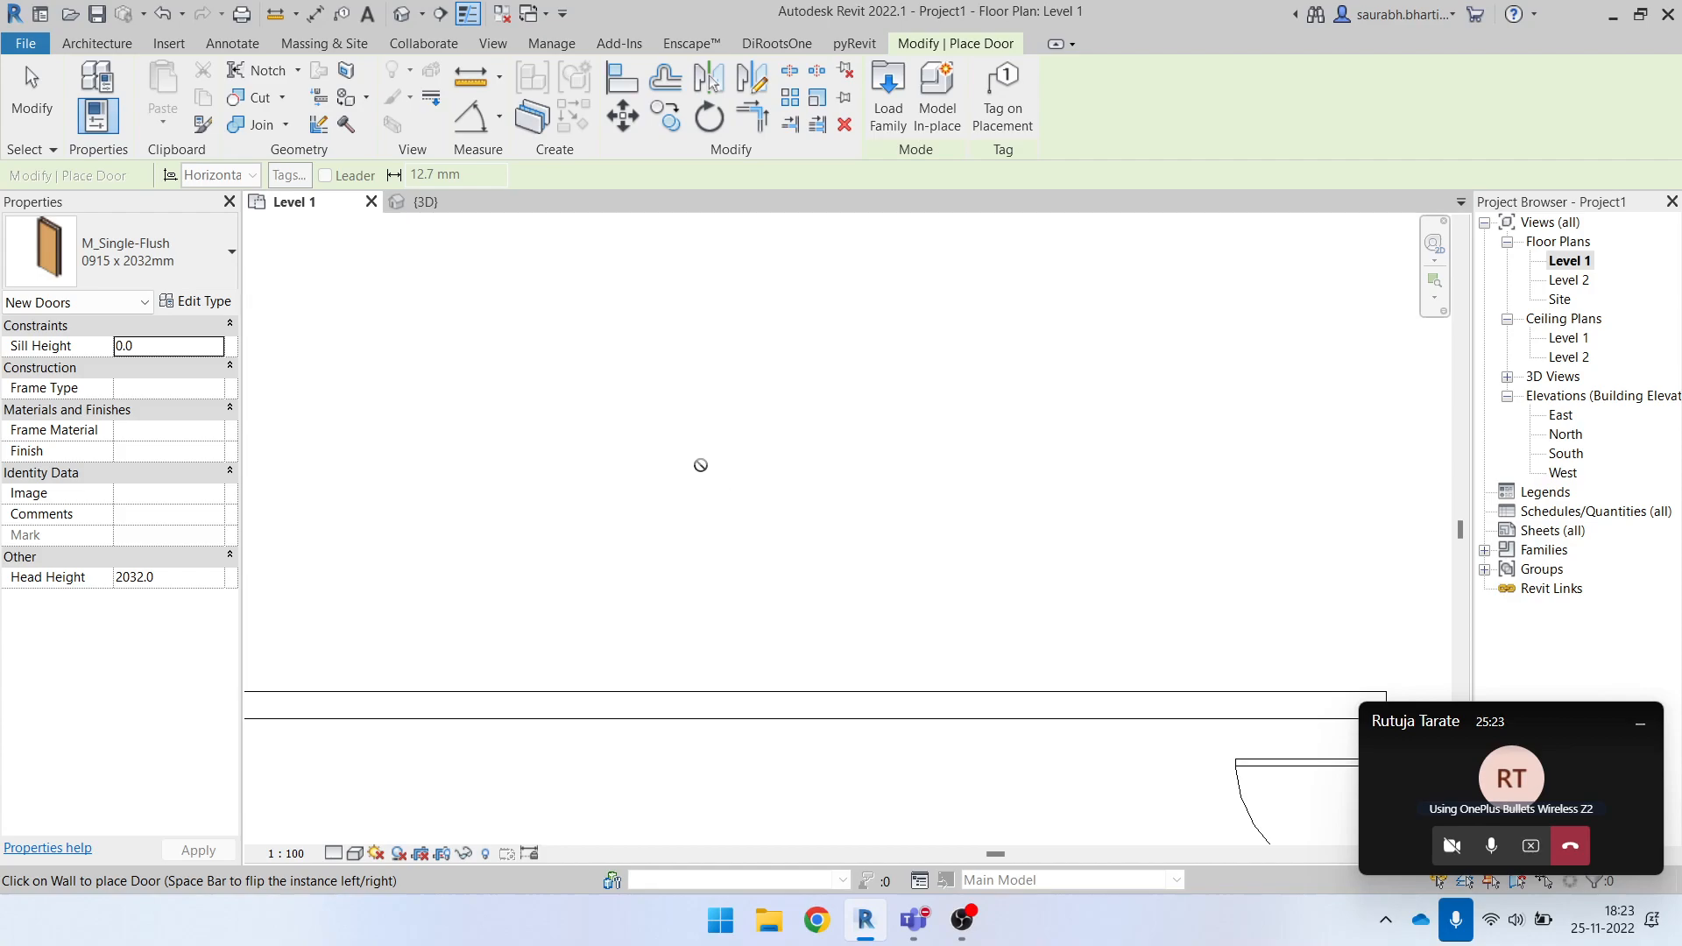
pyautogui.scroll(-1, 749, 367)
pyautogui.scroll(-1, 830, 428)
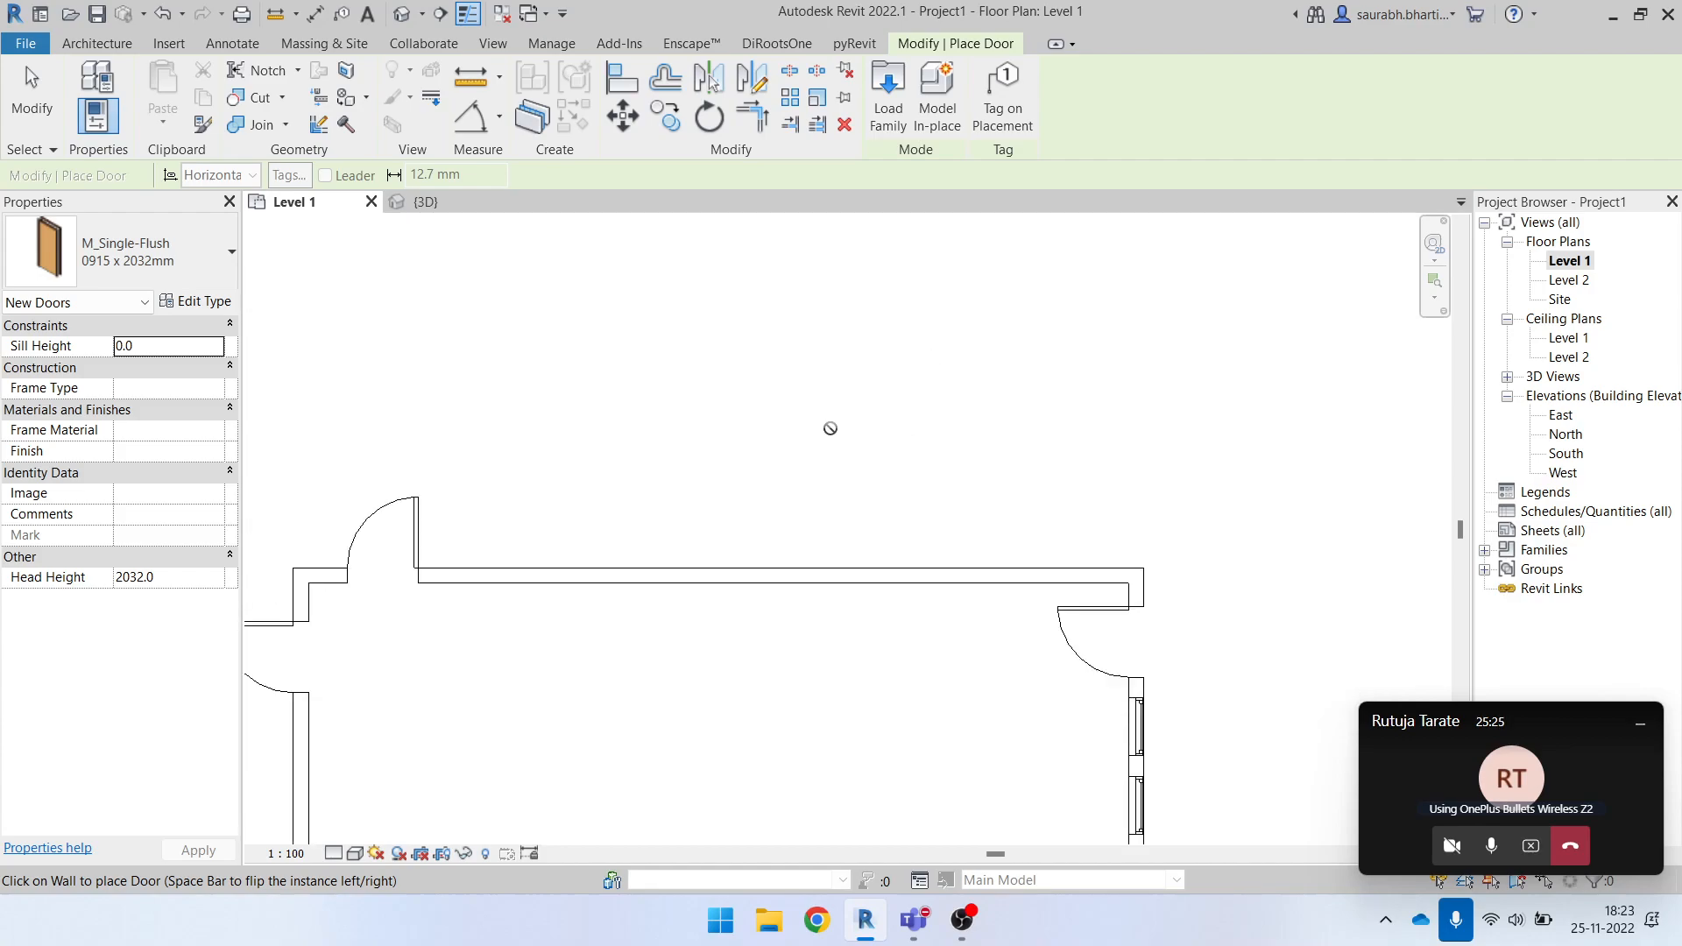
pyautogui.scroll(-1, 809, 550)
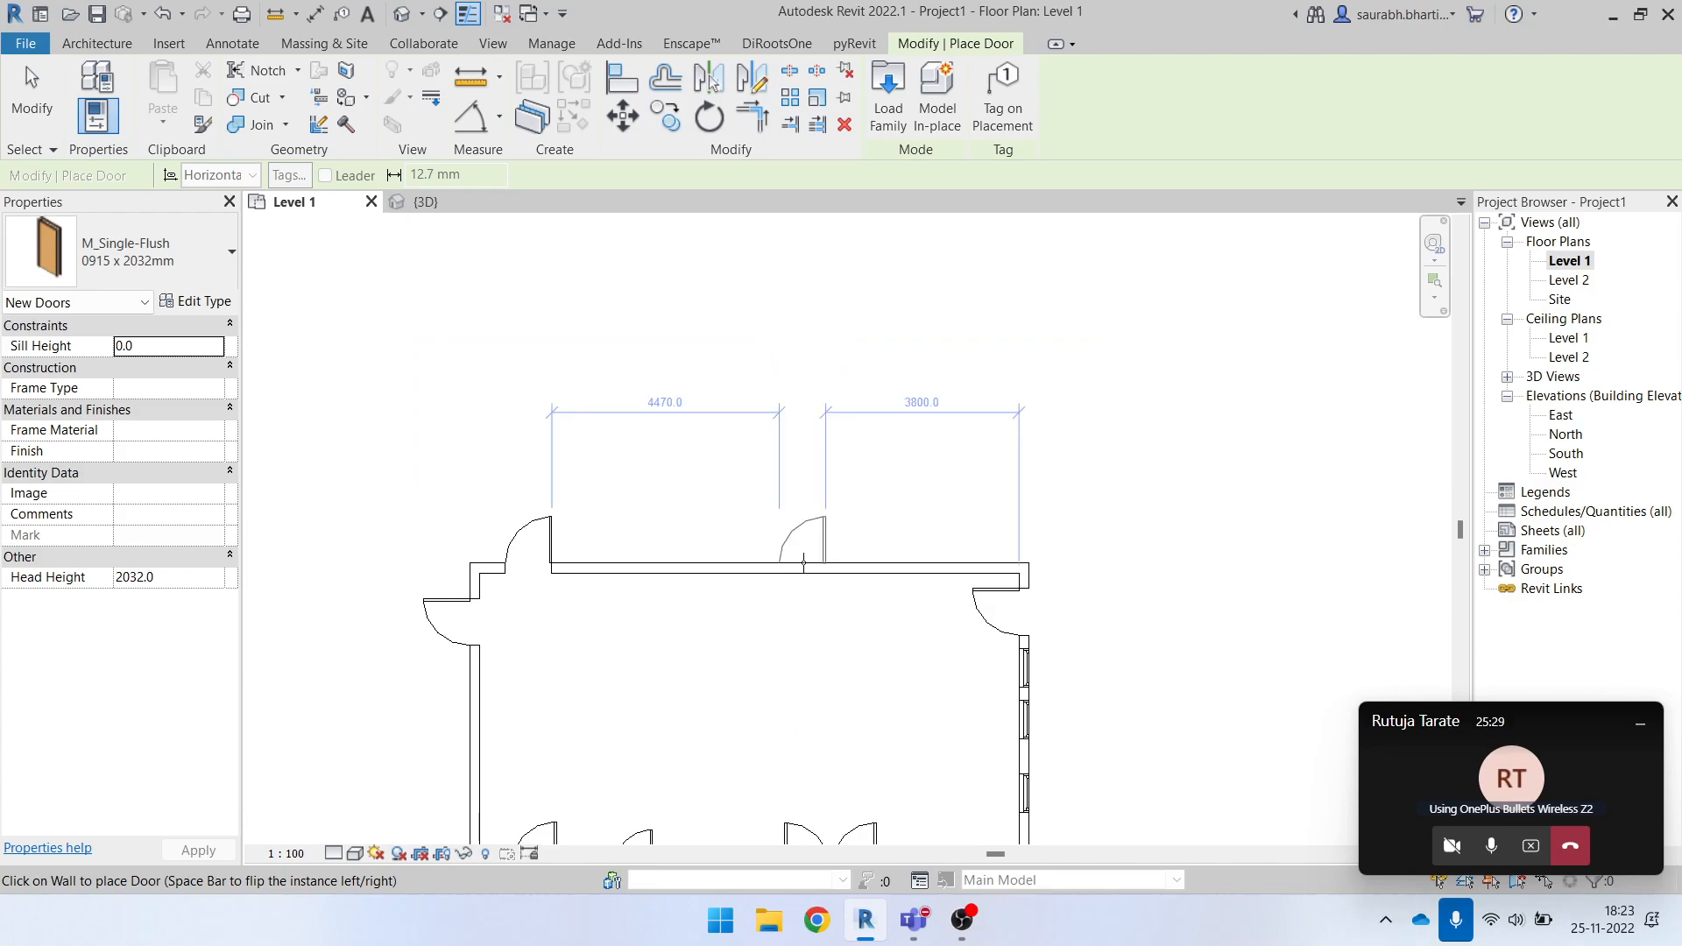
pyautogui.click(804, 564)
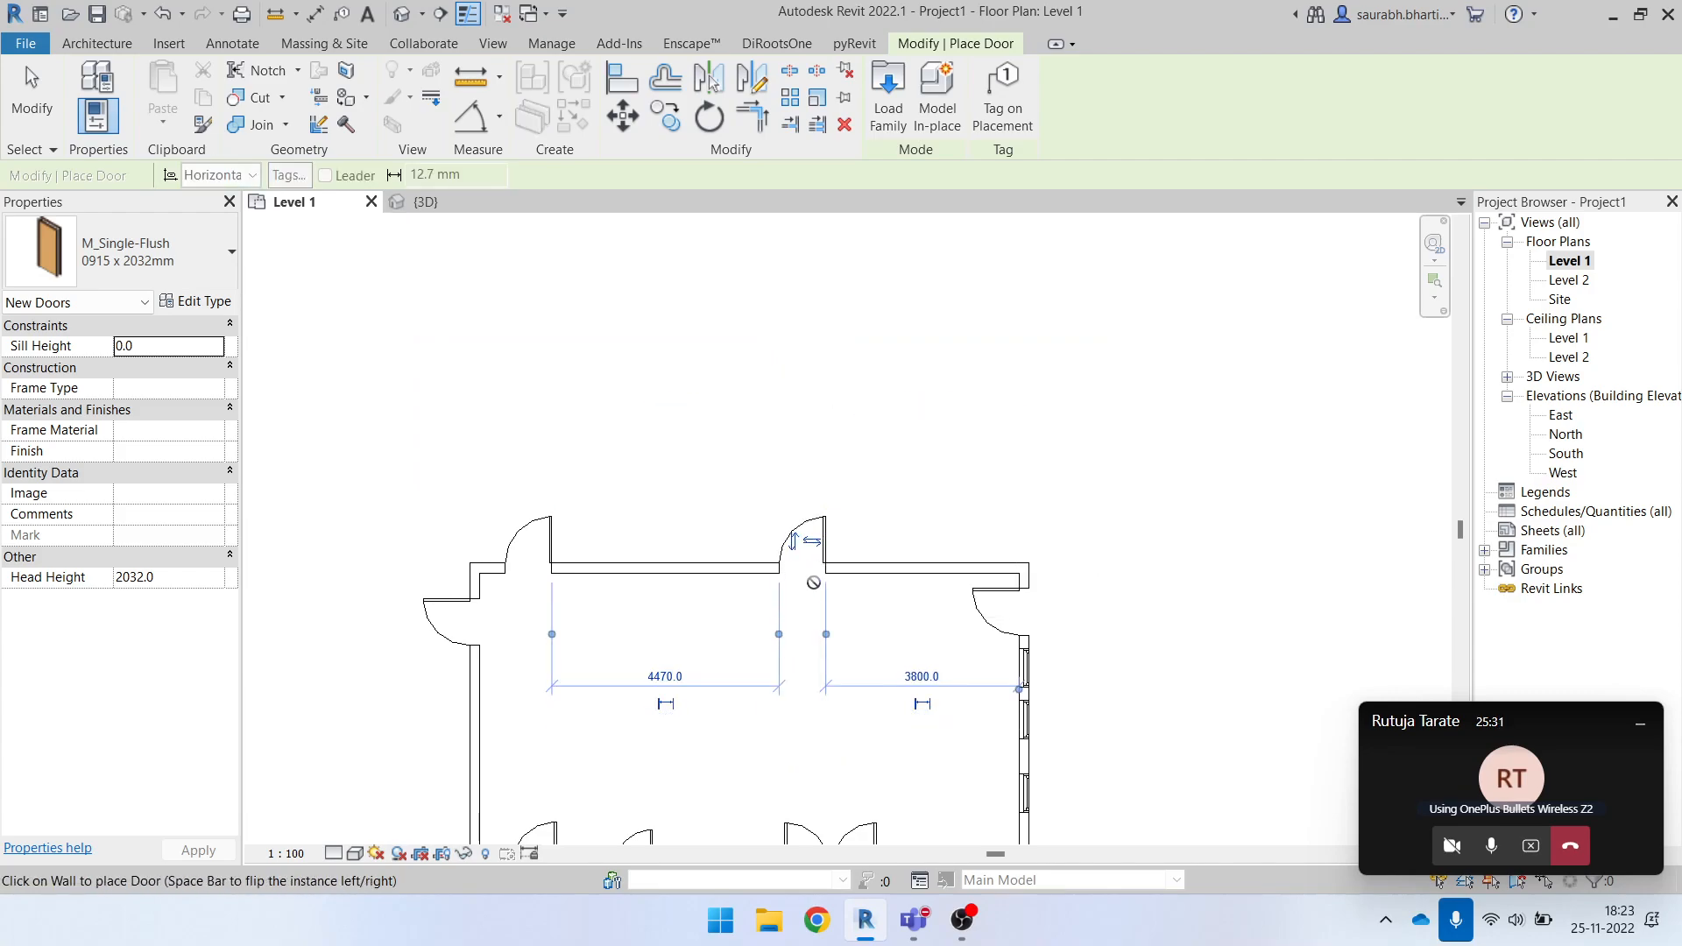
pyautogui.press('Escape')
# Select the middle window on the east wall and view it from outside in the 3D view.
pyautogui.scroll(-1, 880, 685)
pyautogui.scroll(2, 901, 570)
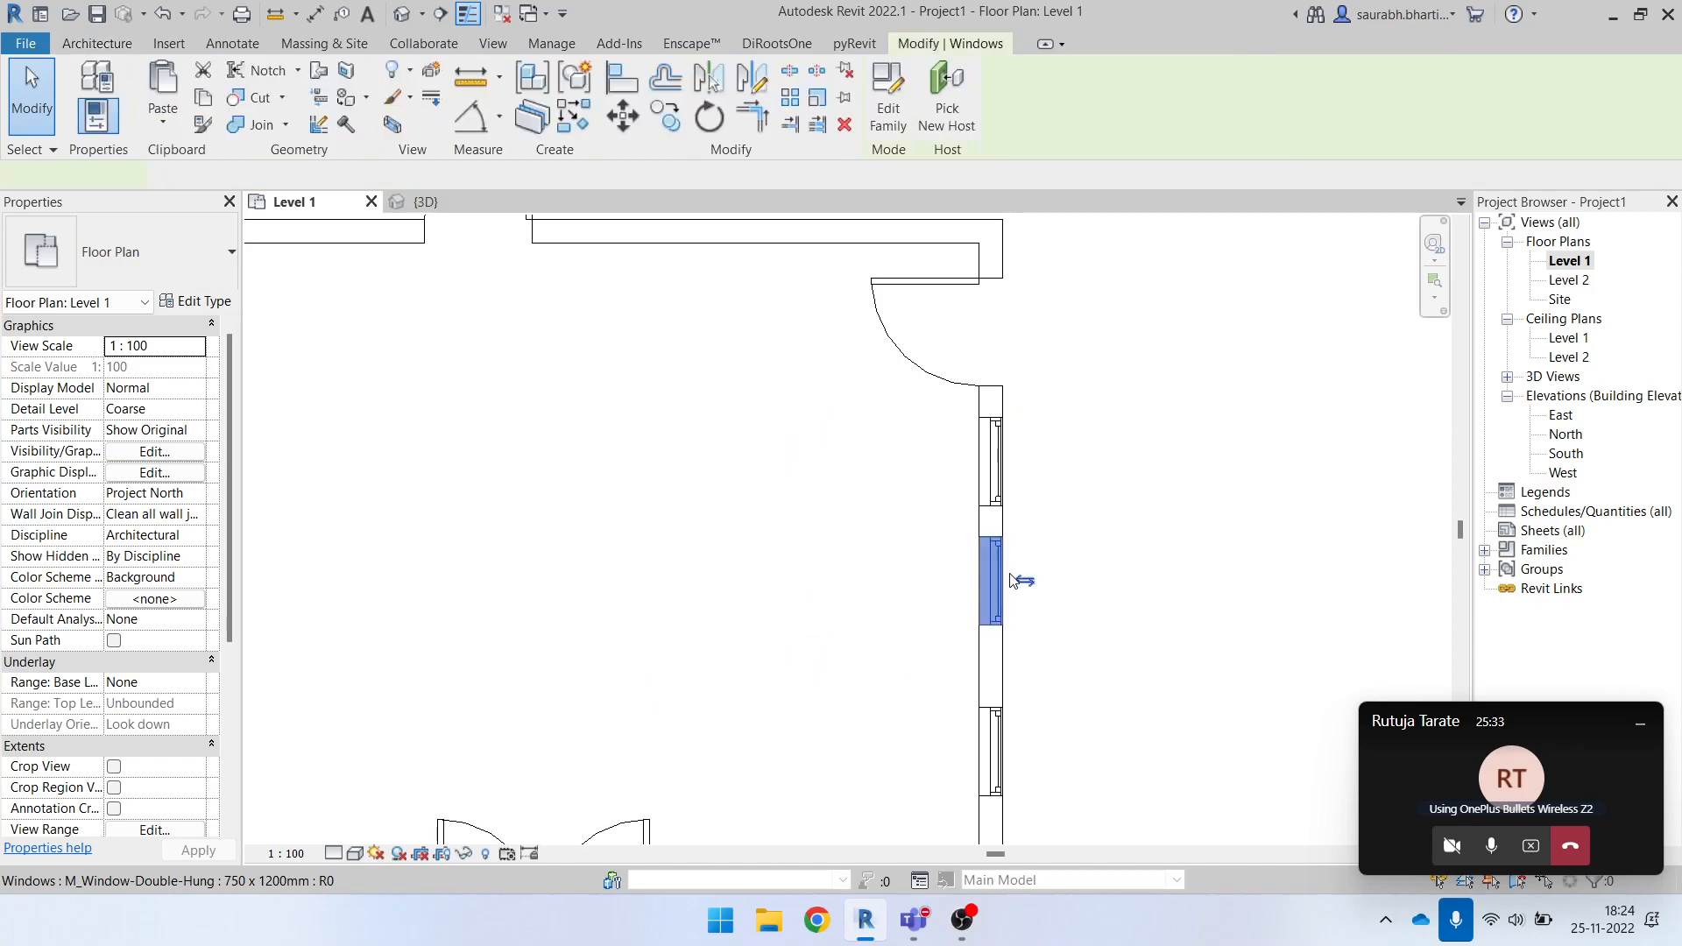
pyautogui.click(993, 578)
pyautogui.scroll(-1, 934, 587)
pyautogui.click(912, 585)
pyautogui.click(969, 574)
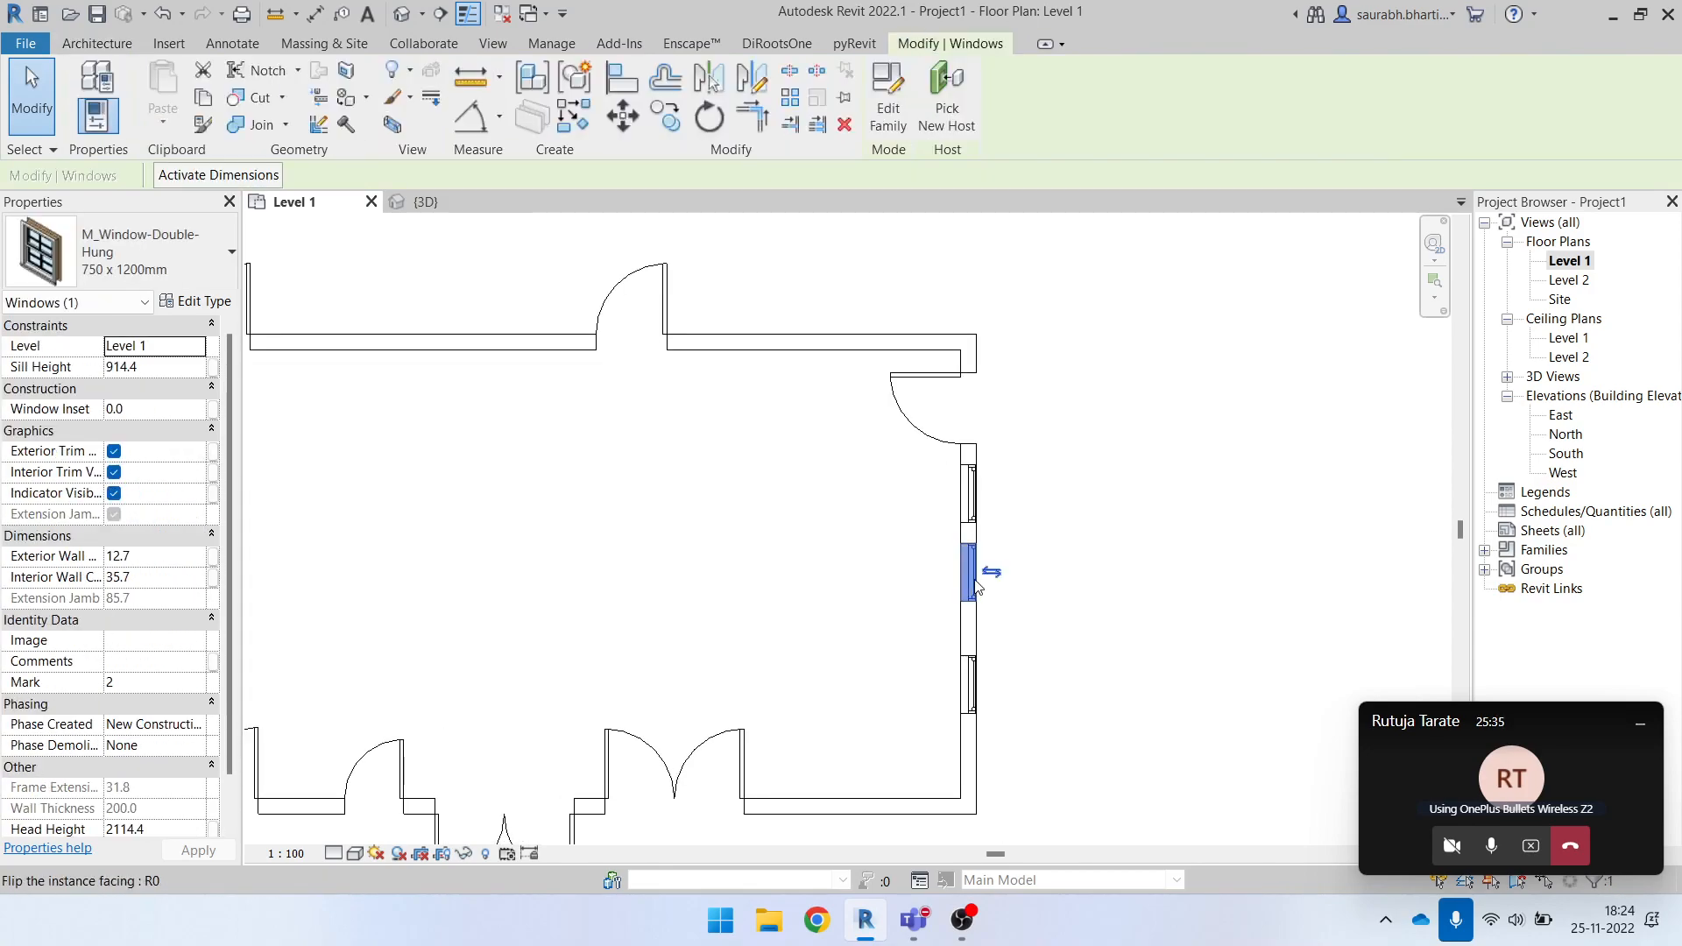
pyautogui.scroll(-1, 938, 575)
pyautogui.click(403, 14)
pyautogui.keyDown('shift'); pyautogui.moveTo(824, 683); pyautogui.dragTo(846, 631, button='middle'); pyautogui.keyUp('shift')
pyautogui.click(846, 629)
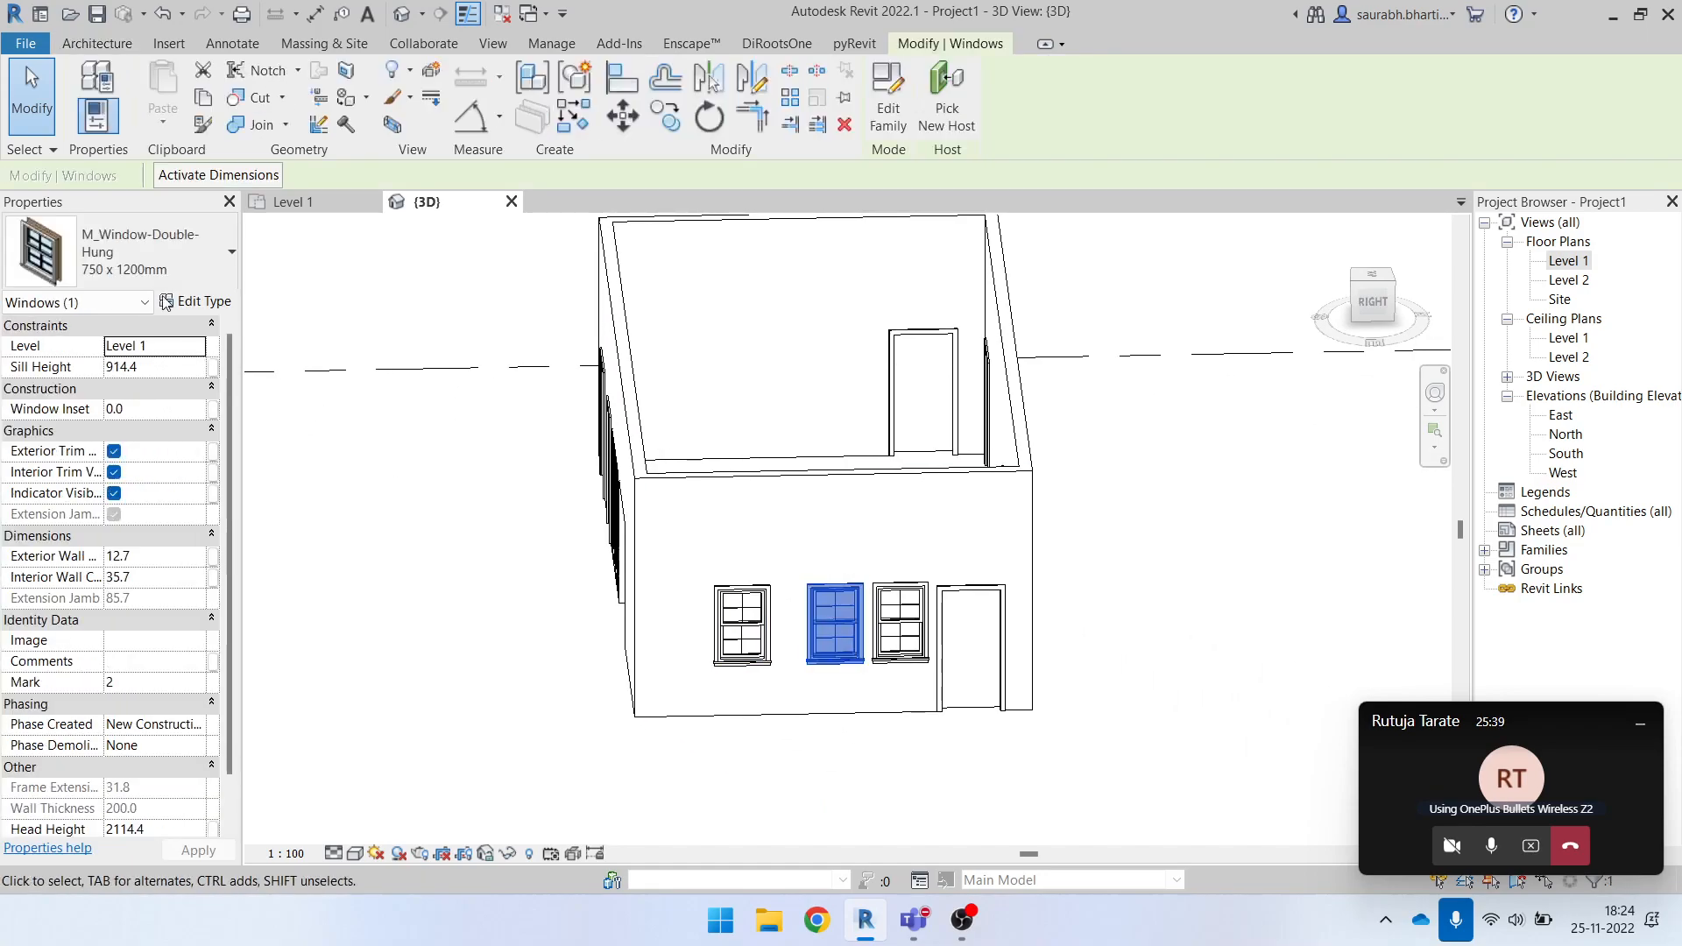
# Place three M_Window-Double-Hung 650 x 1100mm windows on the east wall above the existing windows.
pyautogui.click(196, 77)
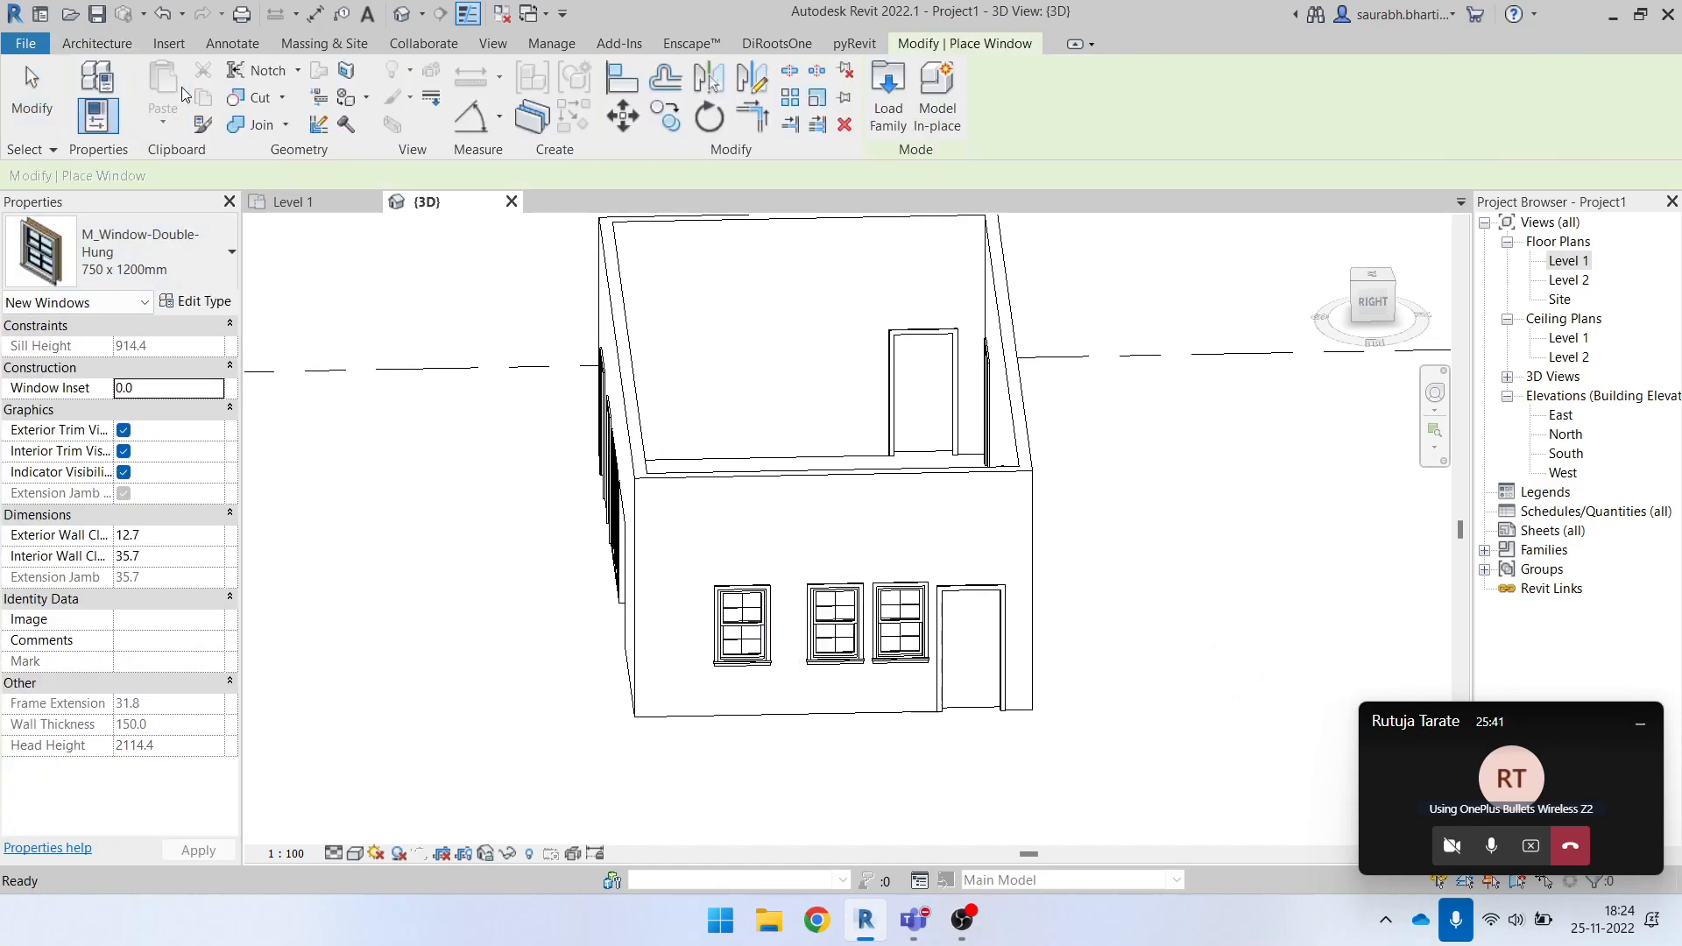
pyautogui.click(131, 254)
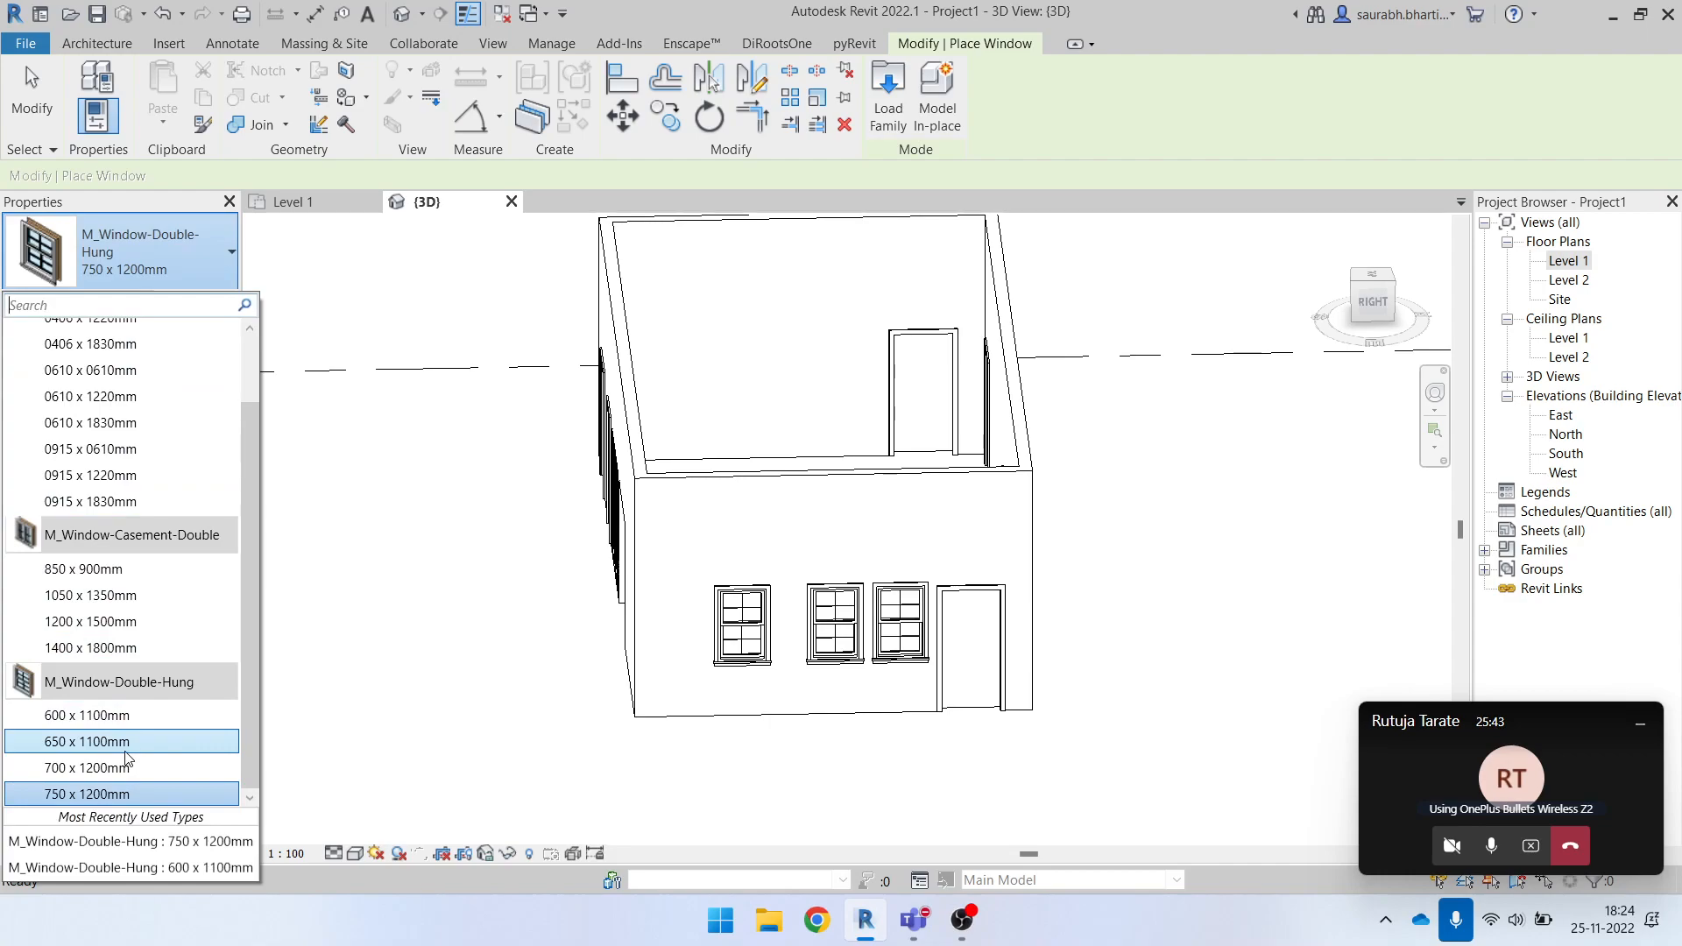
pyautogui.click(120, 741)
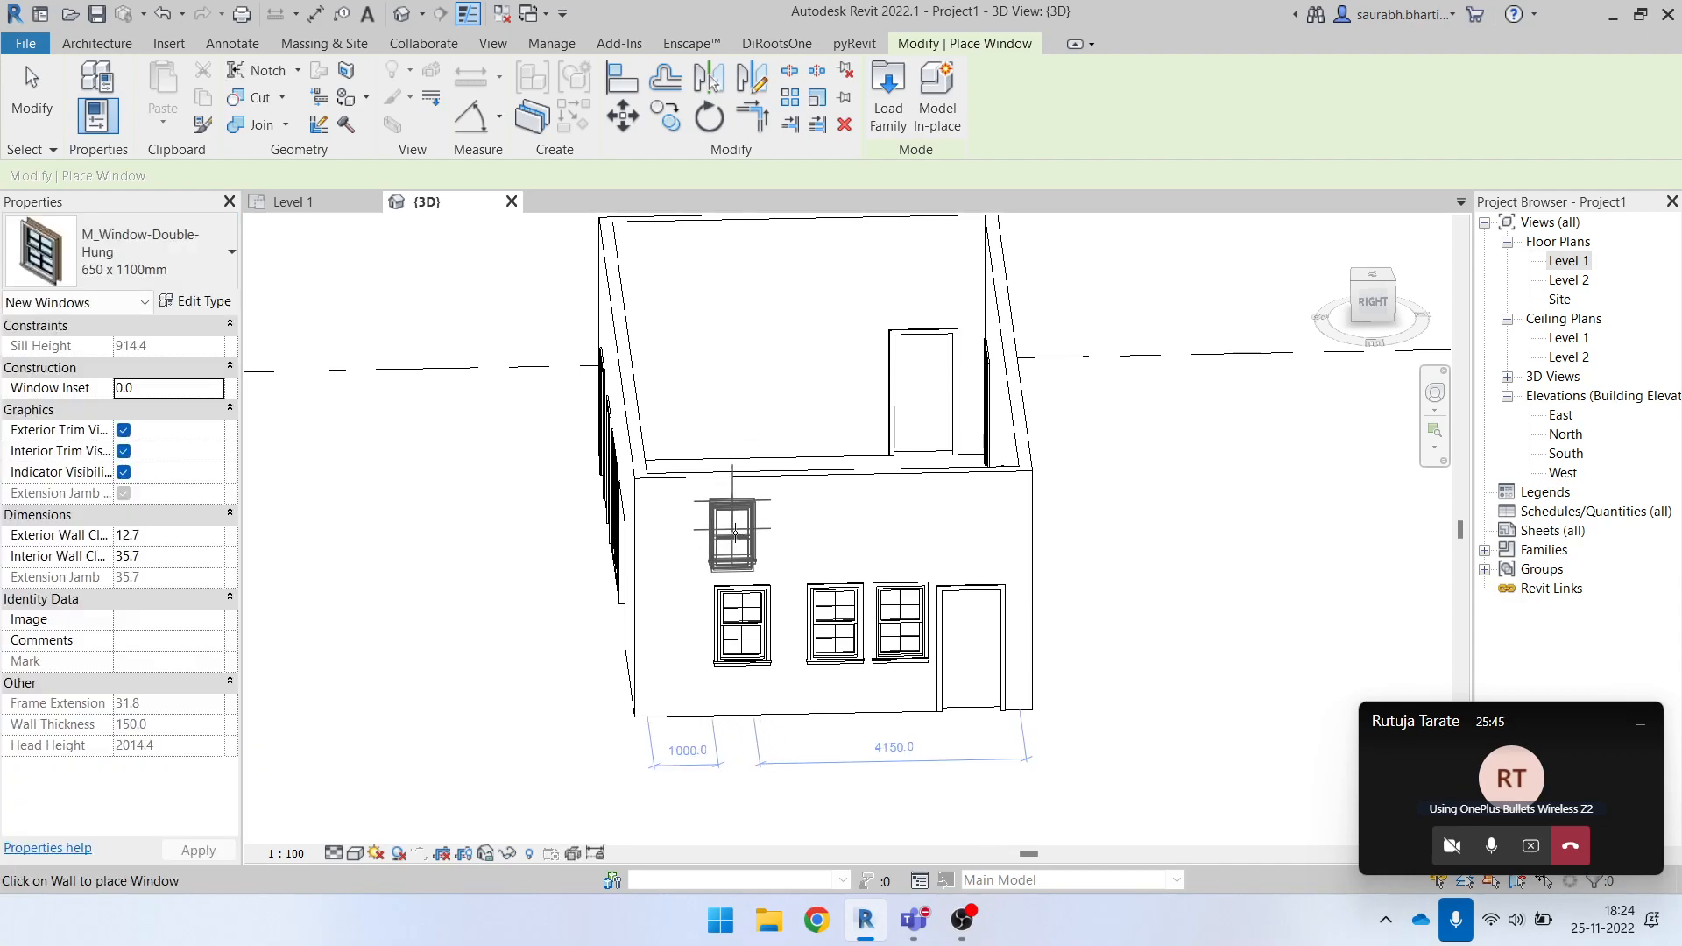
pyautogui.click(857, 536)
pyautogui.click(980, 525)
pyautogui.press('Escape')
pyautogui.press('Escape')
# Delete the three 650 x 1100mm windows from the upper part of the east wall.
pyautogui.click(746, 539)
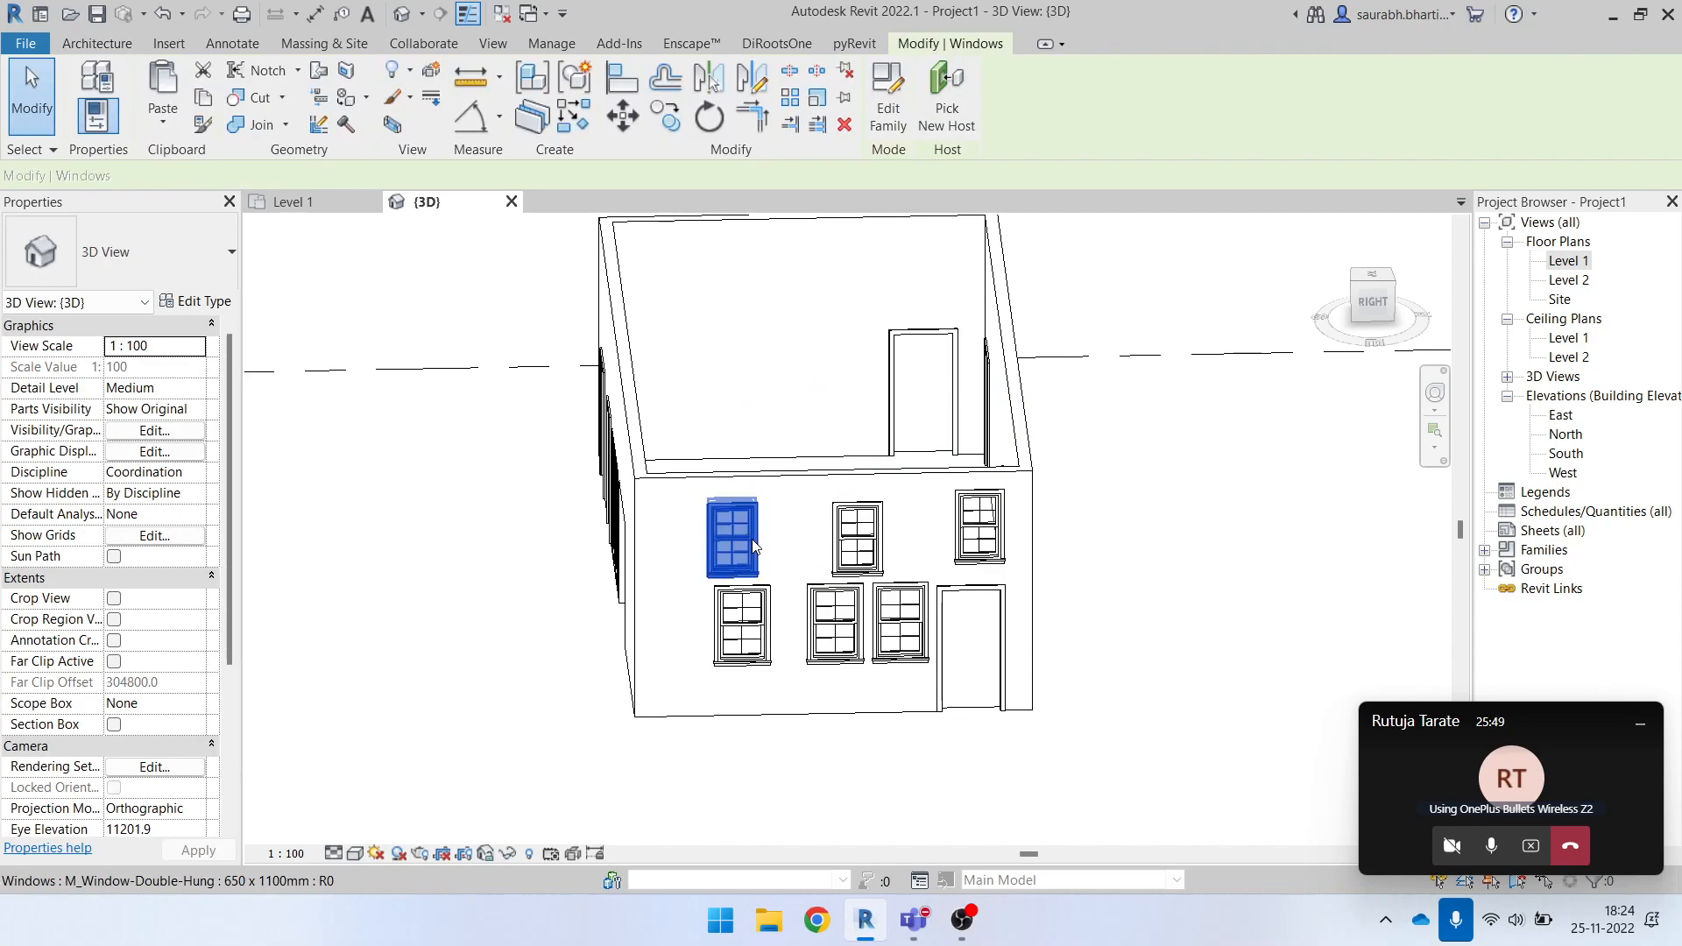
pyautogui.press('Delete')
pyautogui.click(876, 530)
pyautogui.press('Delete')
pyautogui.click(982, 532)
pyautogui.press('Delete')
# Set the sill height of the double-hung window nearest the front corner to 1200 mm.
pyautogui.scroll(2, 726, 634)
pyautogui.click(731, 629)
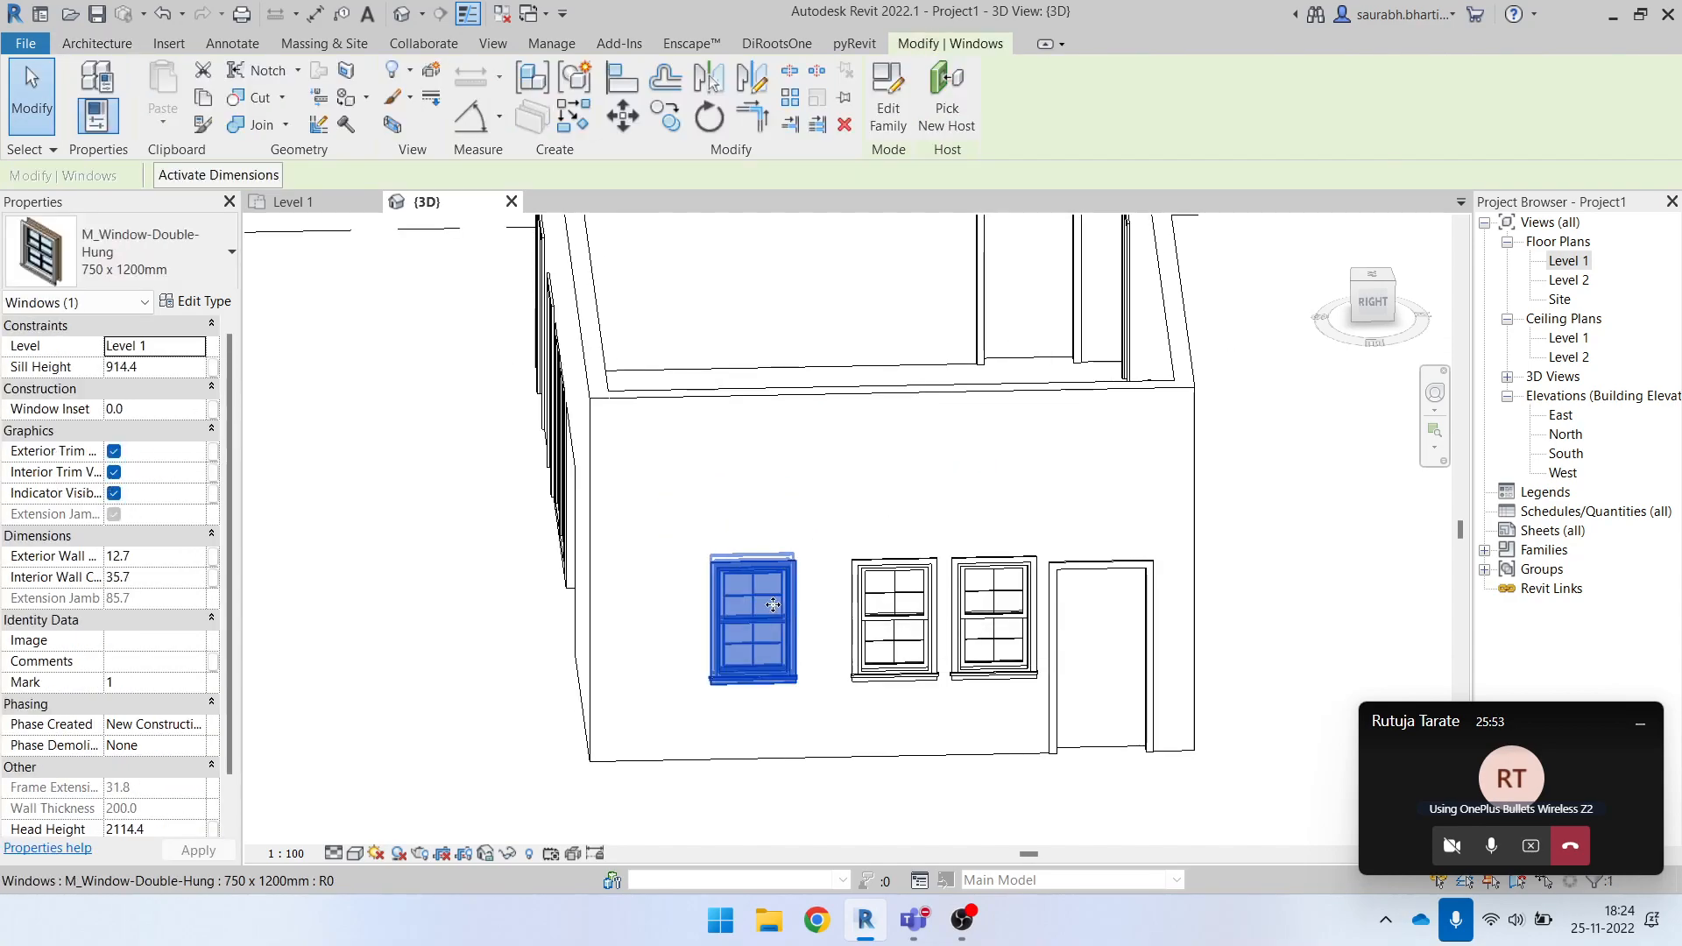
pyautogui.keyDown('shift'); pyautogui.moveTo(673, 718); pyautogui.dragTo(751, 732, button='middle'); pyautogui.keyUp('shift')
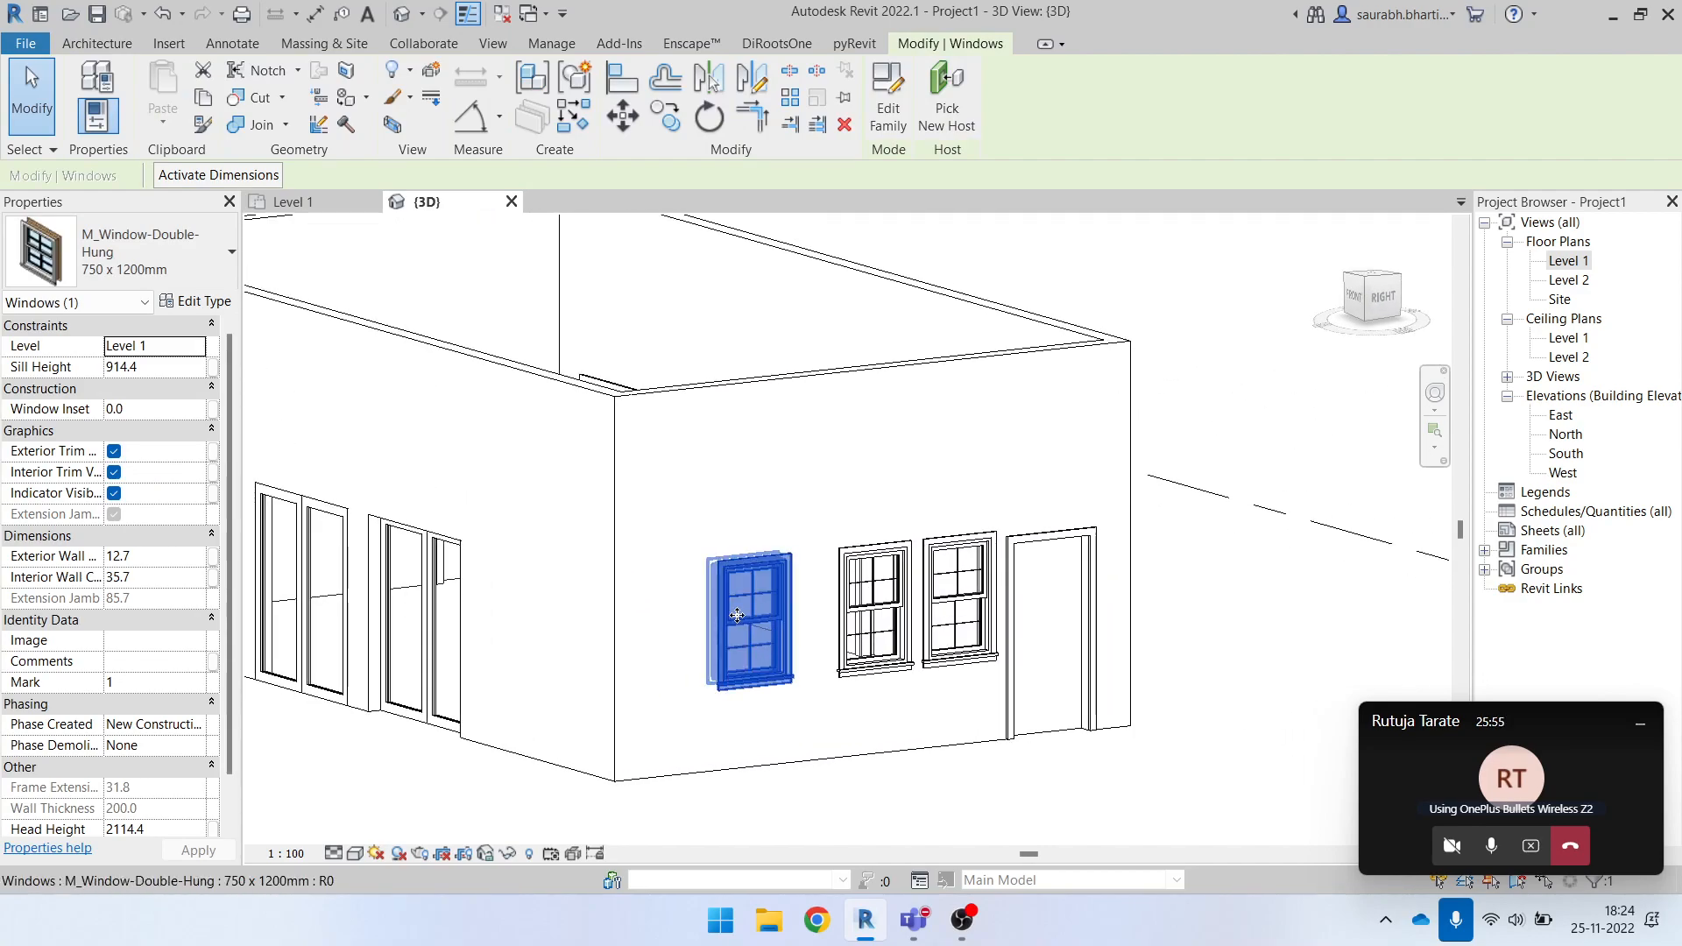
pyautogui.scroll(1, 770, 779)
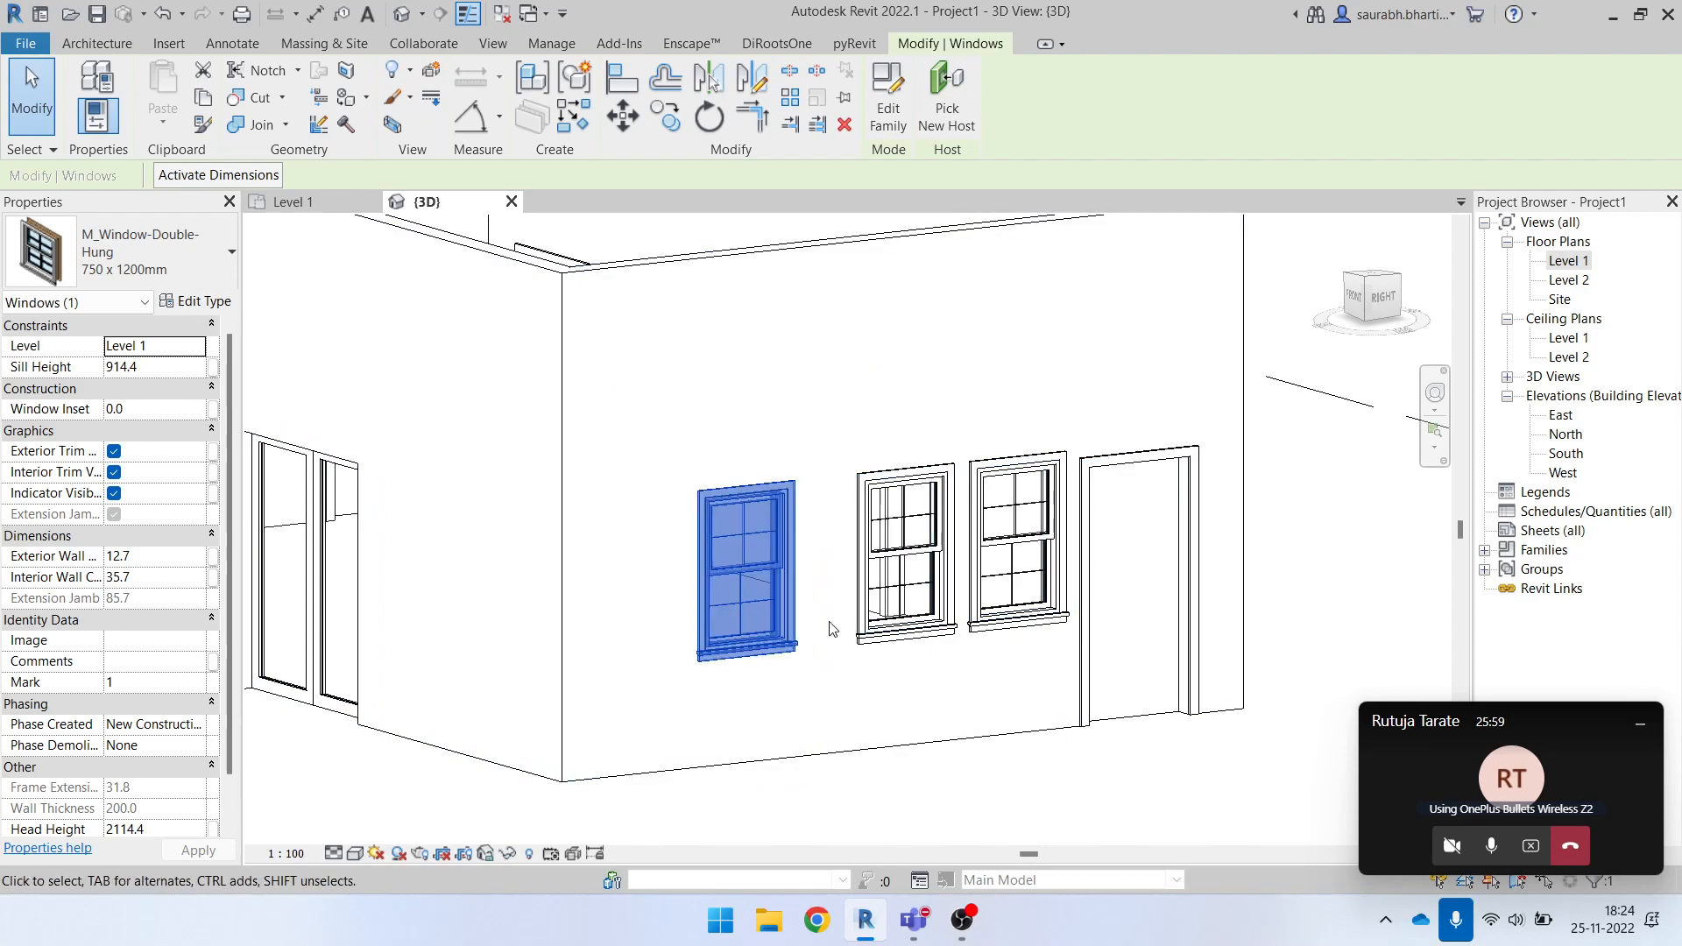
pyautogui.scroll(-1, 751, 755)
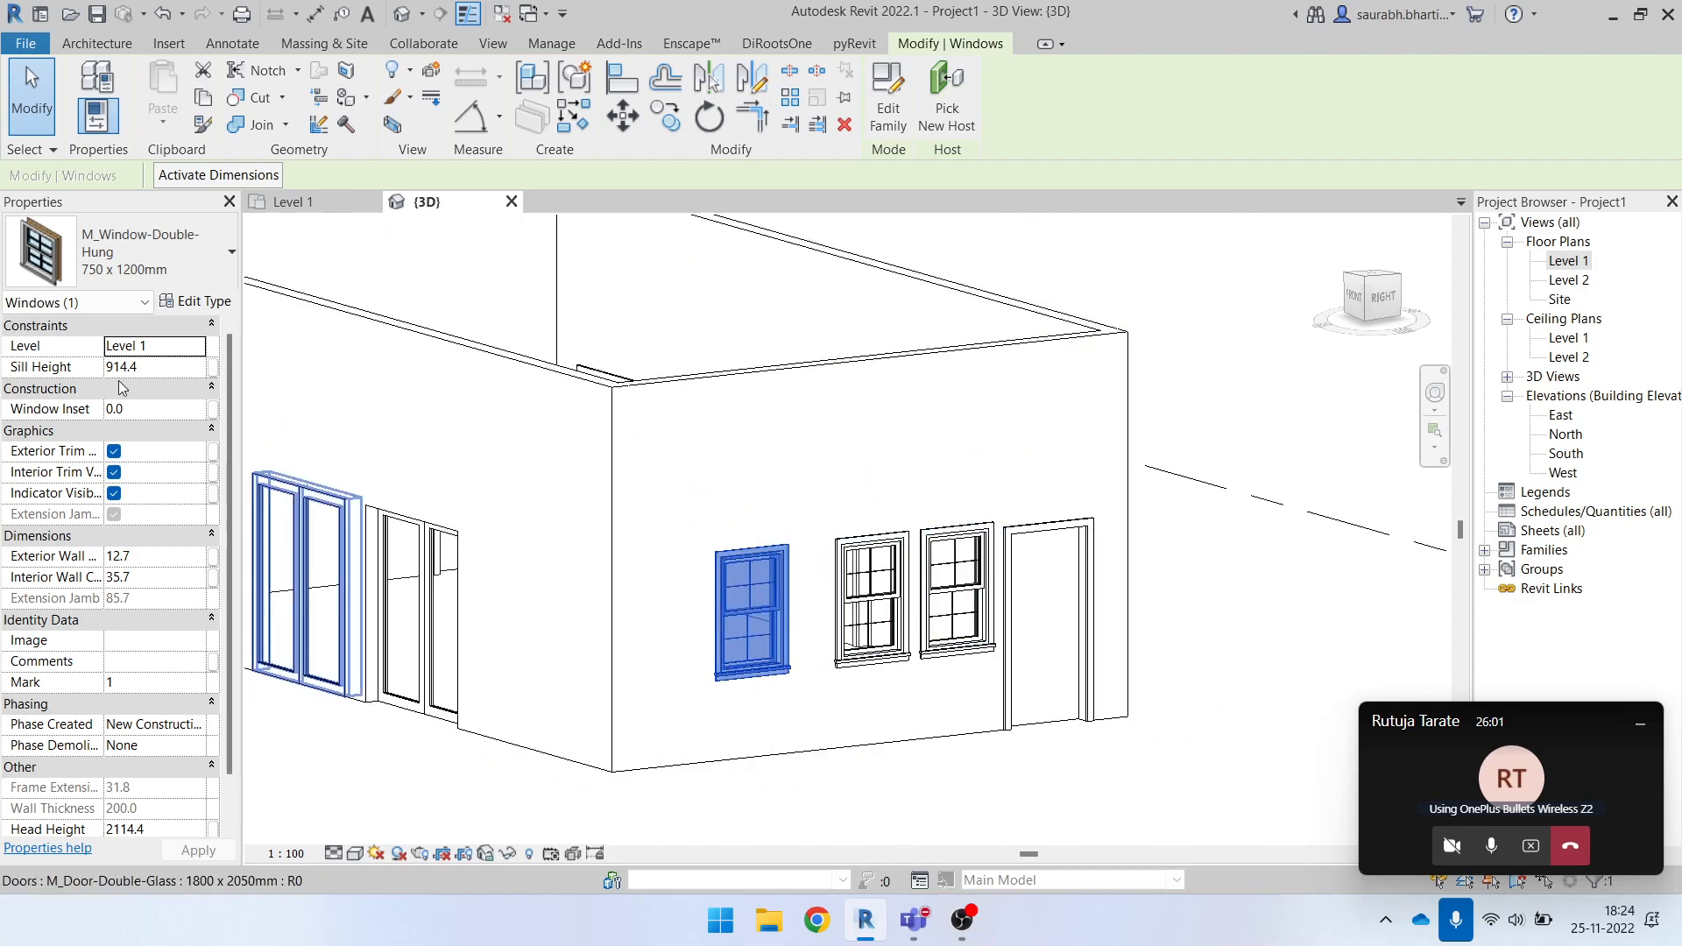
pyautogui.click(166, 366)
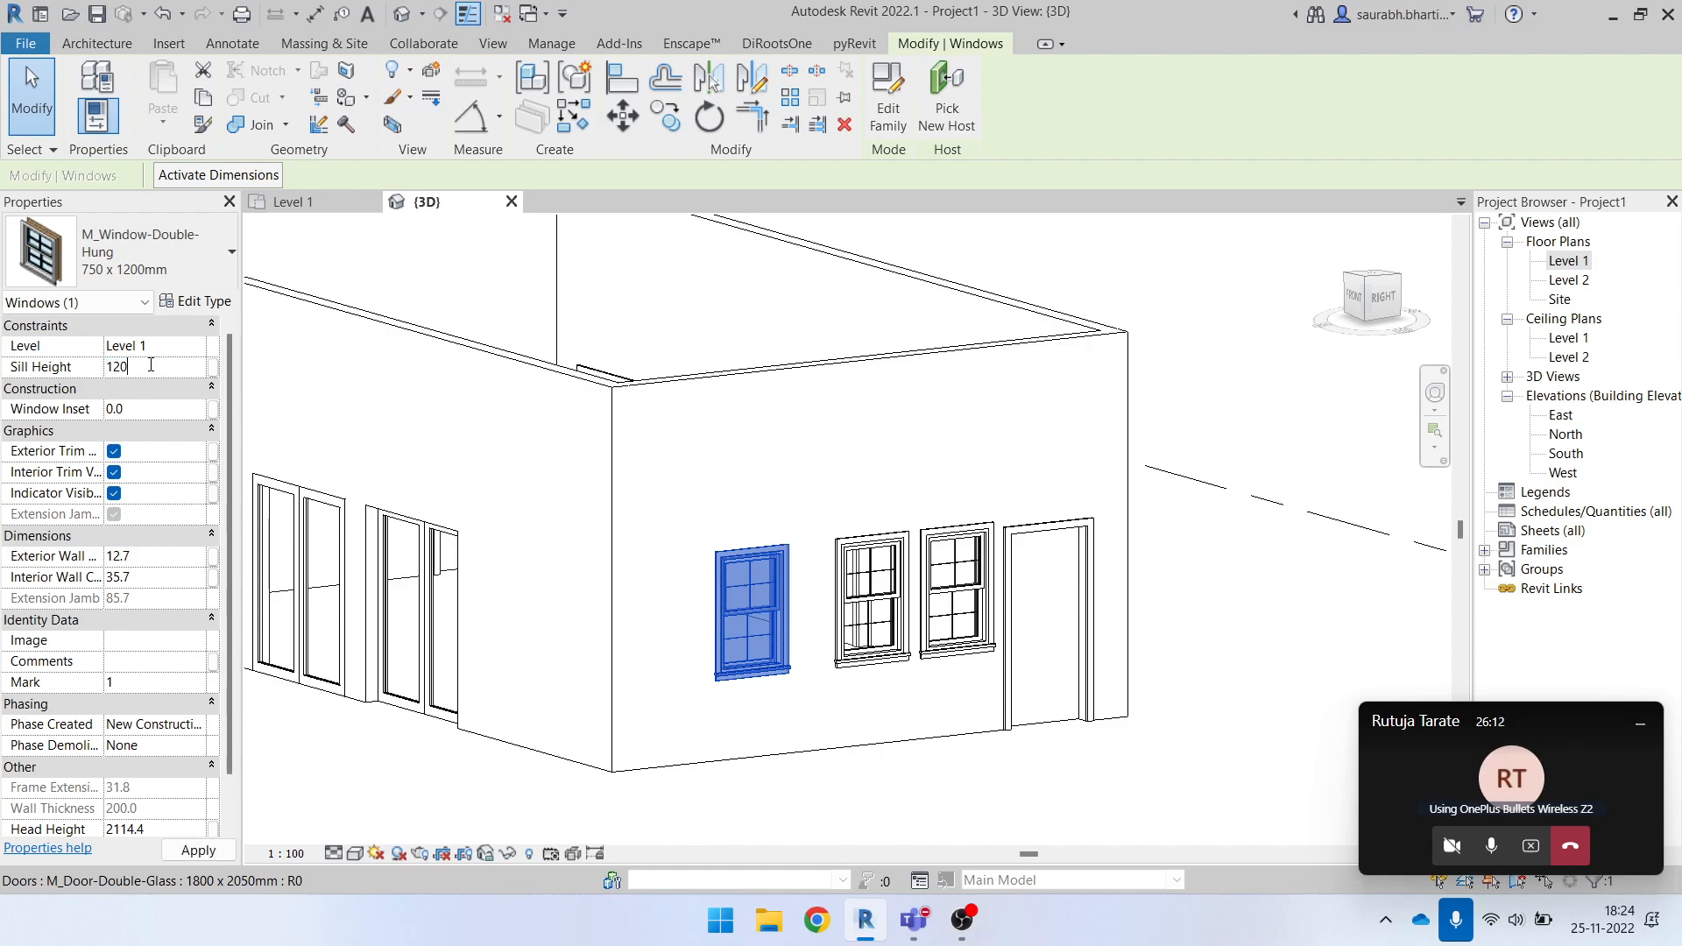
pyautogui.write('1200')
pyautogui.press('Return')
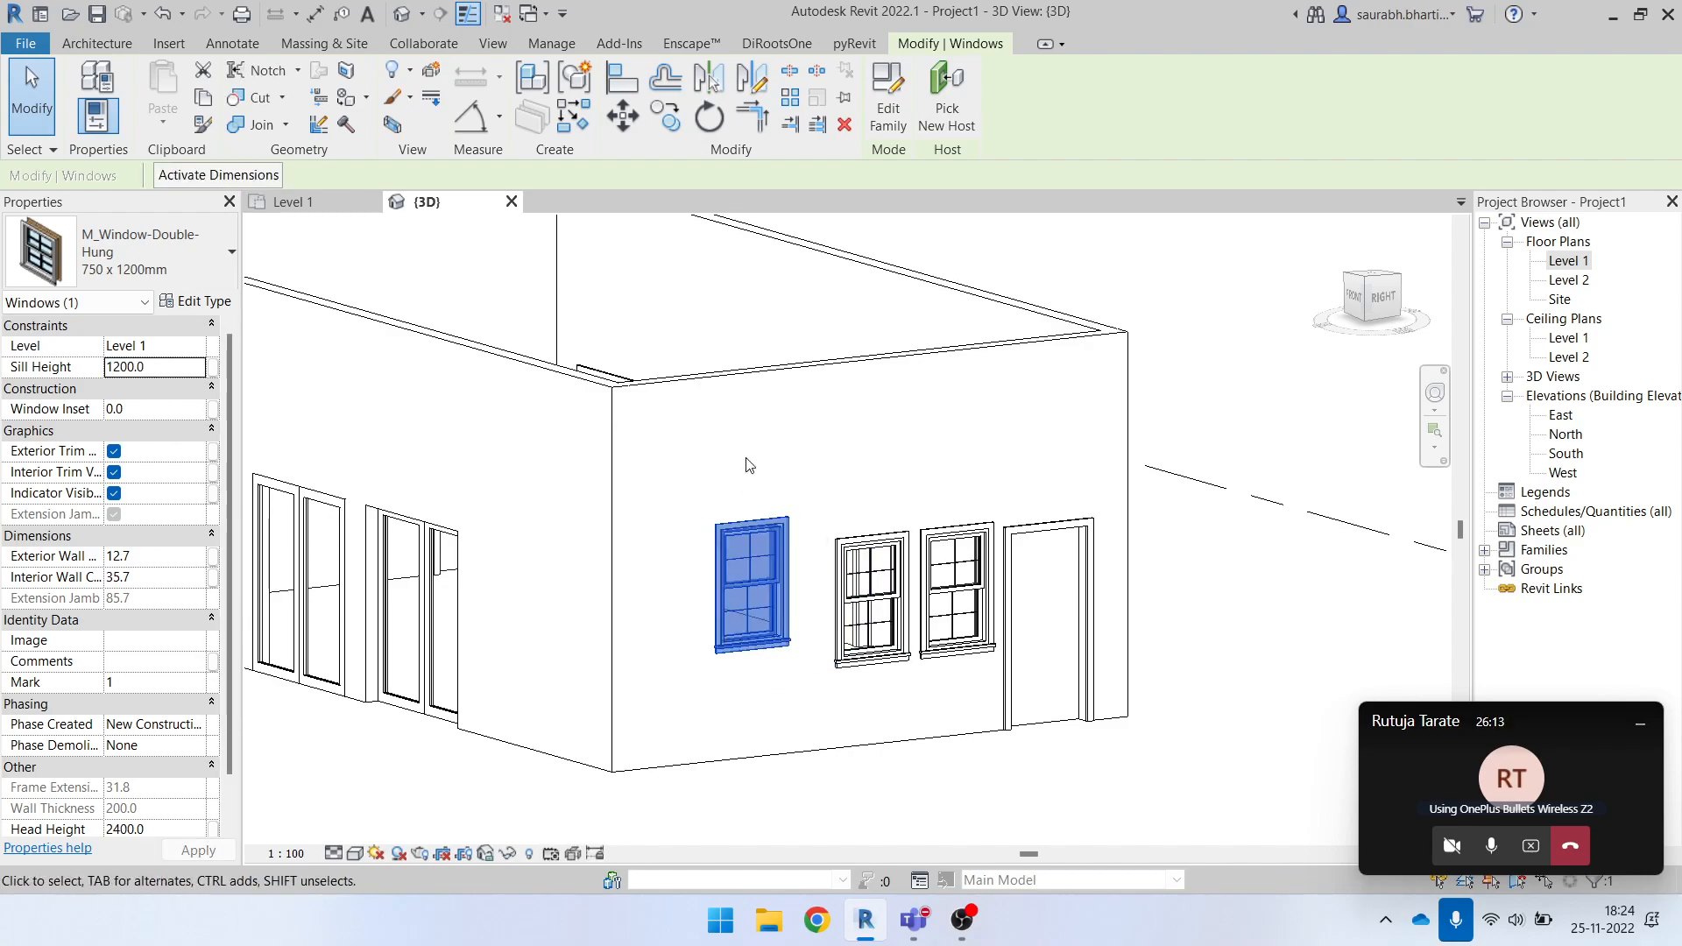
# Compare the sill heights of the corner window and the middle window on the east wall in 3D.
pyautogui.press('Escape')
pyautogui.keyDown('shift'); pyautogui.moveTo(786, 680); pyautogui.dragTo(761, 679, button='middle'); pyautogui.keyUp('shift')
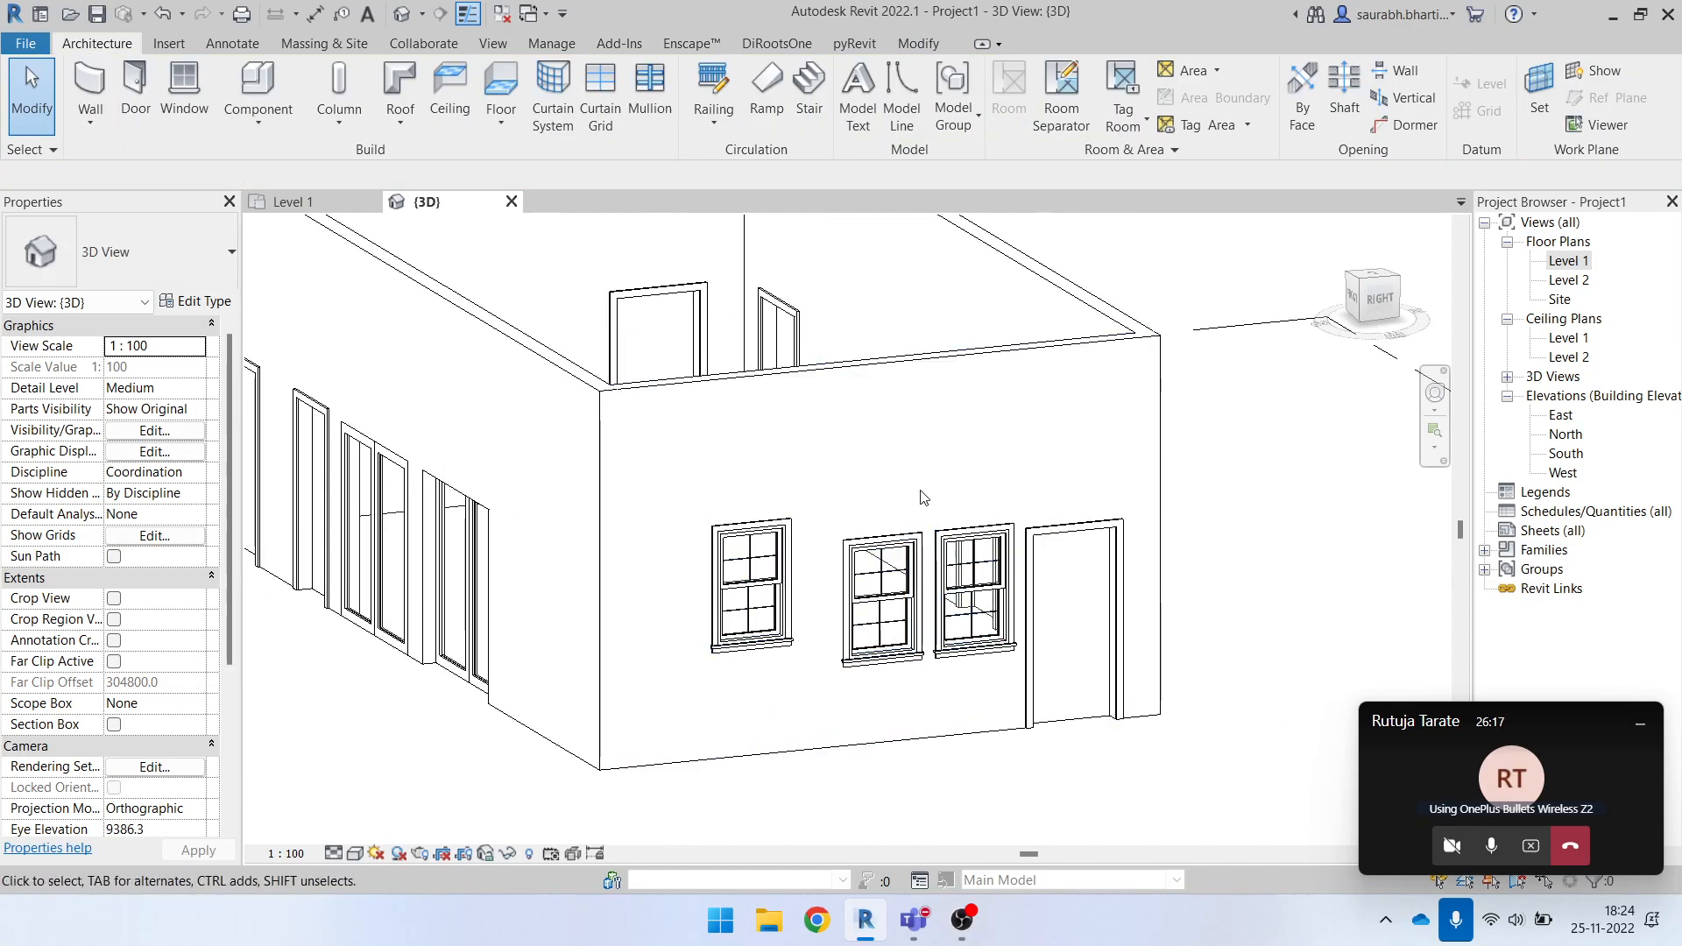
pyautogui.scroll(-3, 876, 595)
pyautogui.keyDown('shift'); pyautogui.moveTo(980, 819); pyautogui.dragTo(1062, 855, button='middle'); pyautogui.keyUp('shift')
pyautogui.scroll(5, 895, 607)
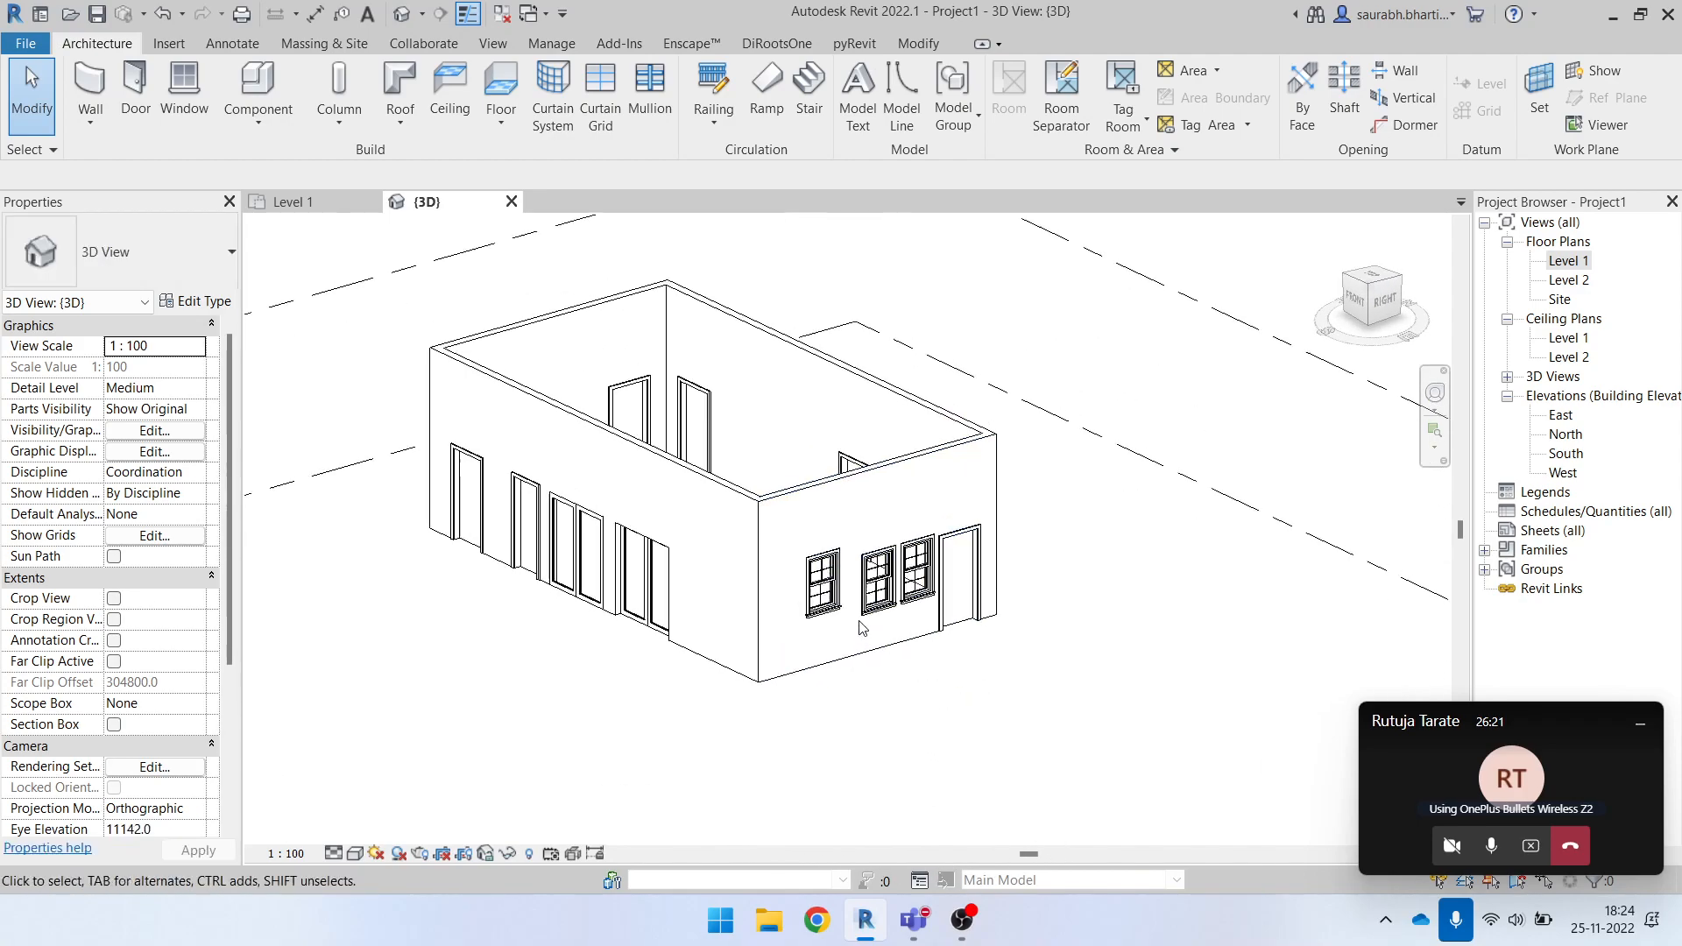
pyautogui.click(774, 506)
pyautogui.keyDown('shift'); pyautogui.moveTo(773, 526); pyautogui.dragTo(801, 702, button='middle'); pyautogui.keyUp('shift')
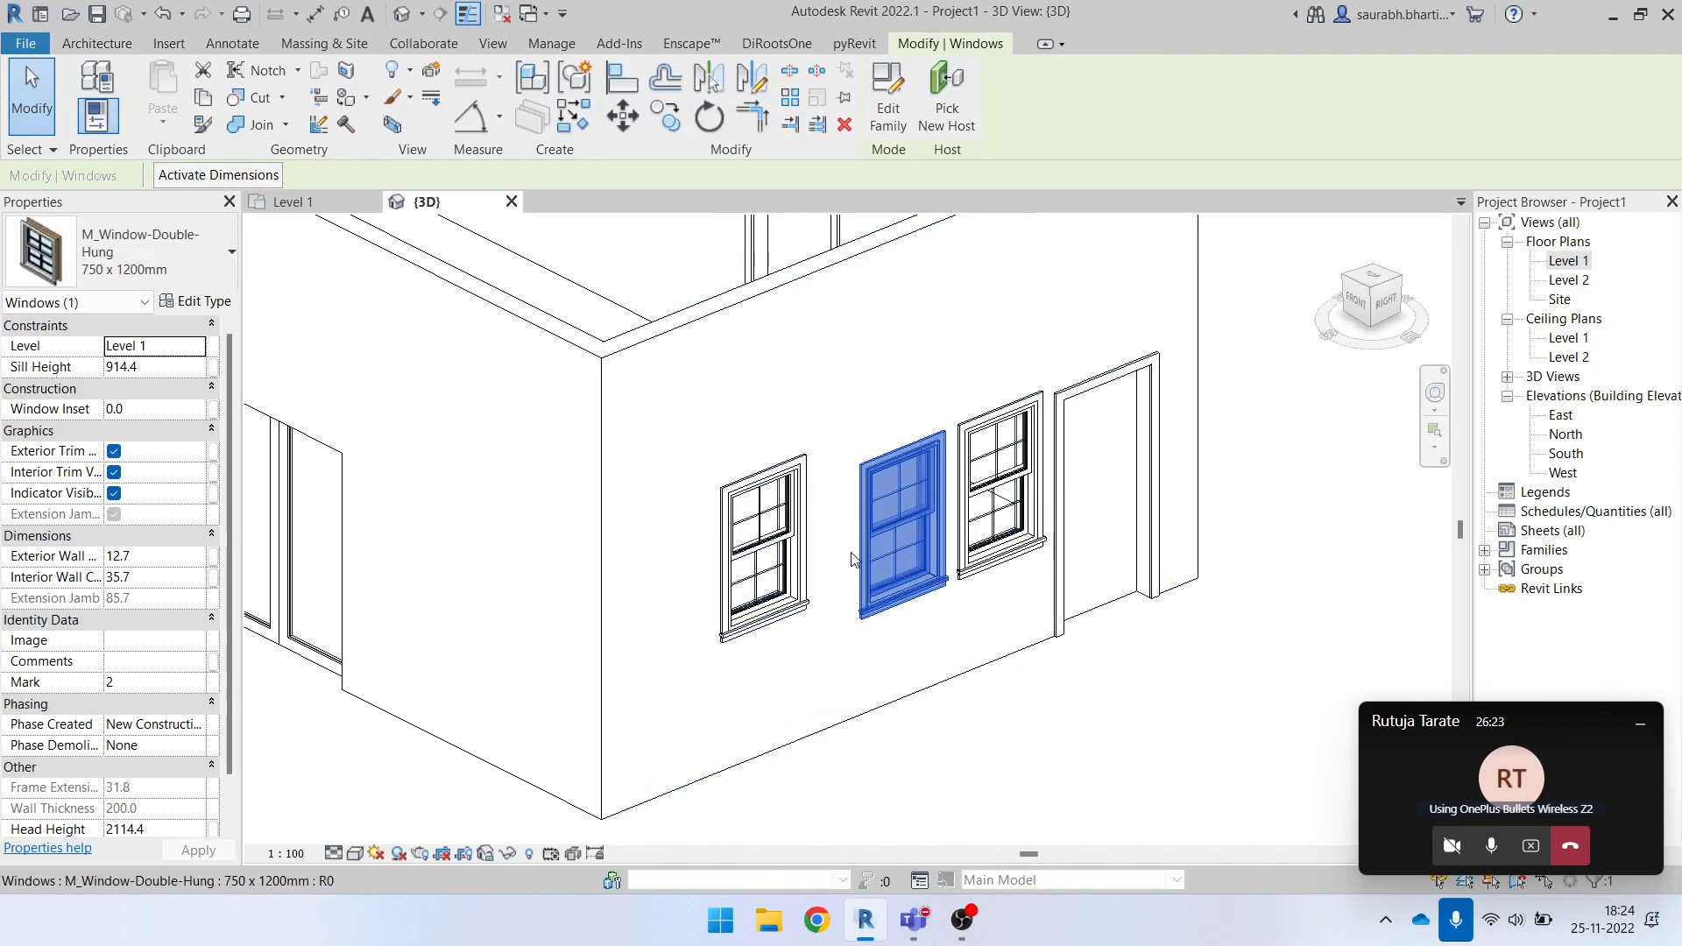
pyautogui.click(779, 579)
pyautogui.click(967, 741)
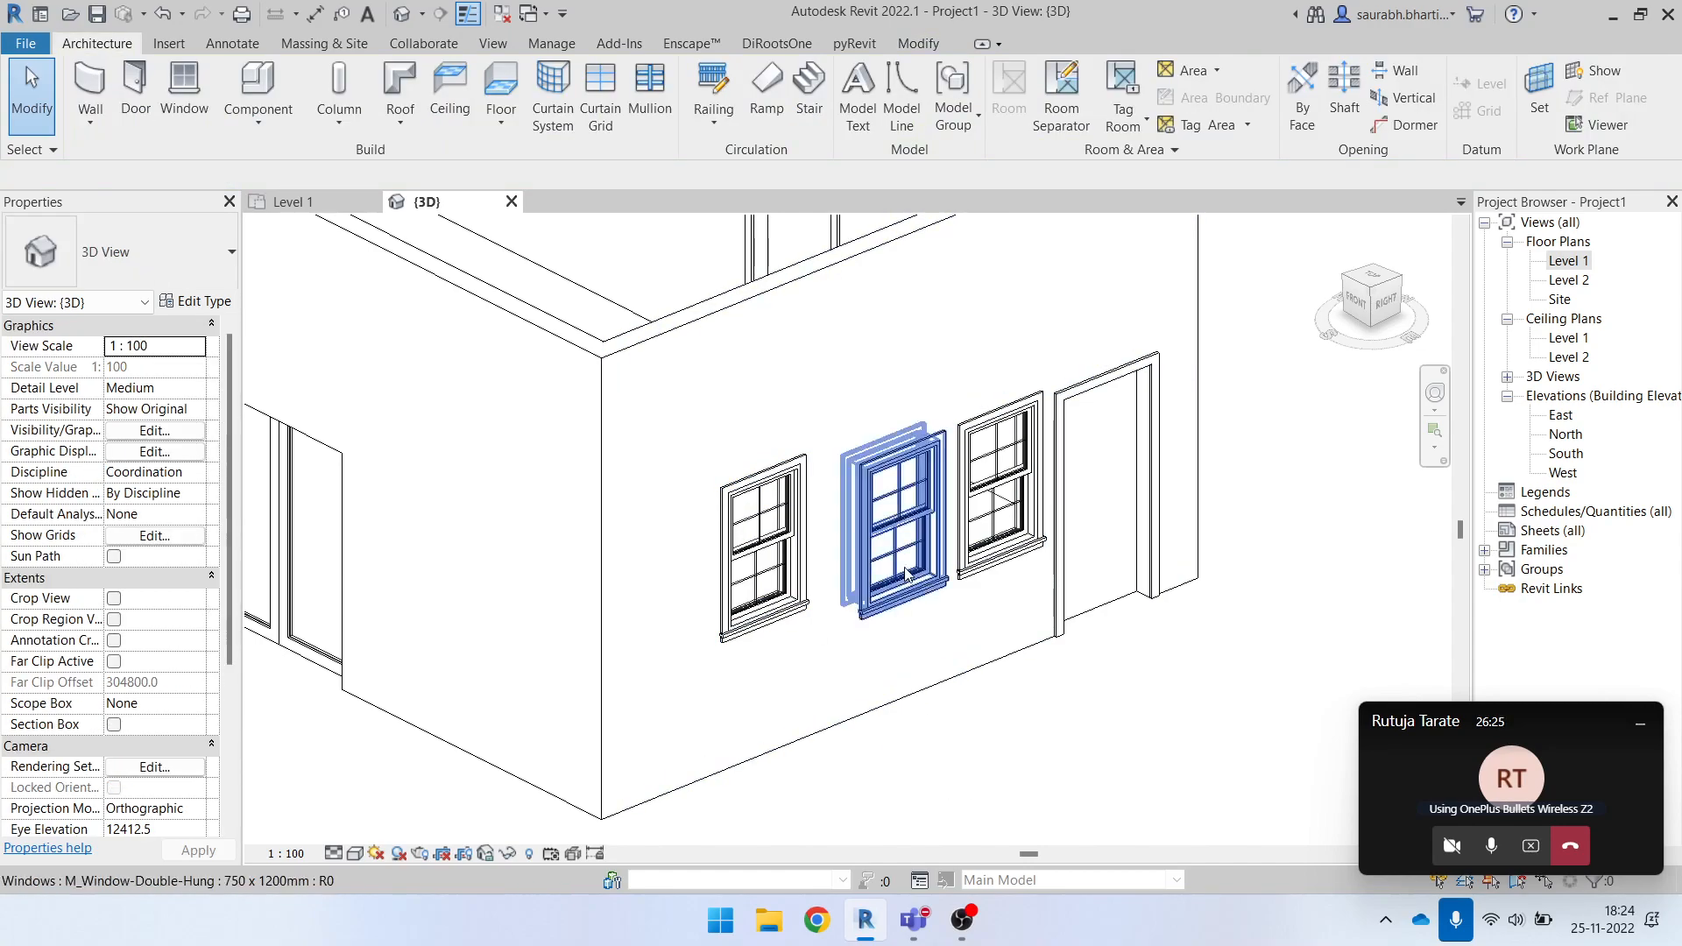
# Open the type properties of the double-hung window nearest the front corner and review its width, height and rough opening dimensions.
pyautogui.scroll(-1, 858, 568)
pyautogui.click(786, 495)
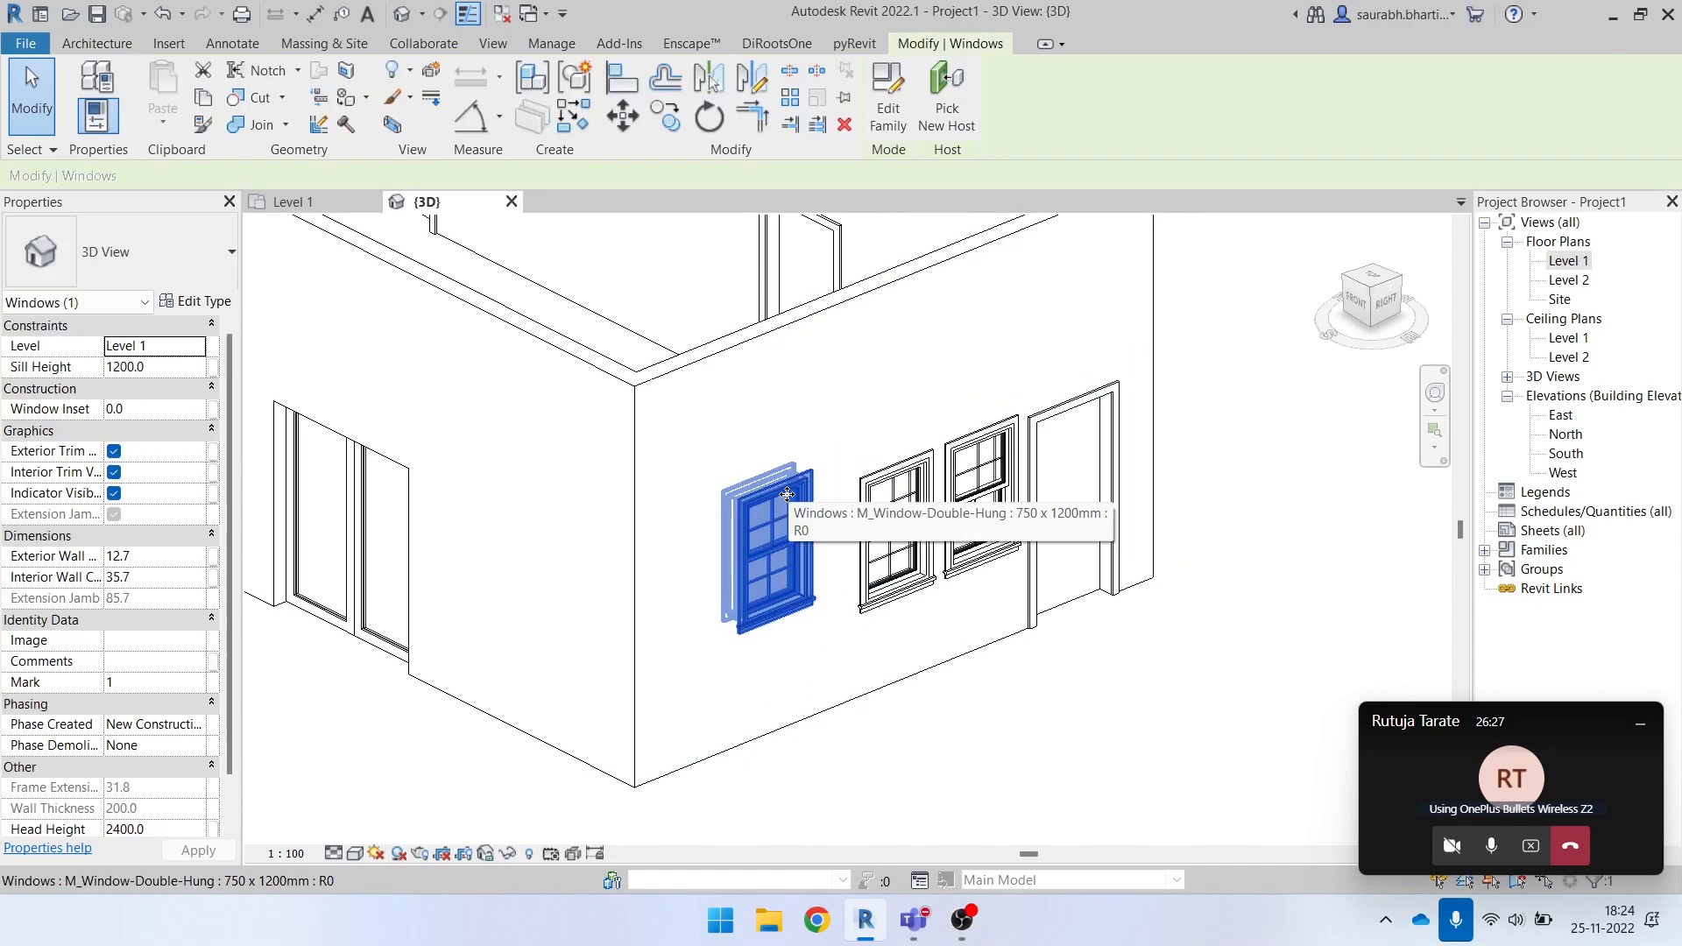
pyautogui.click(174, 301)
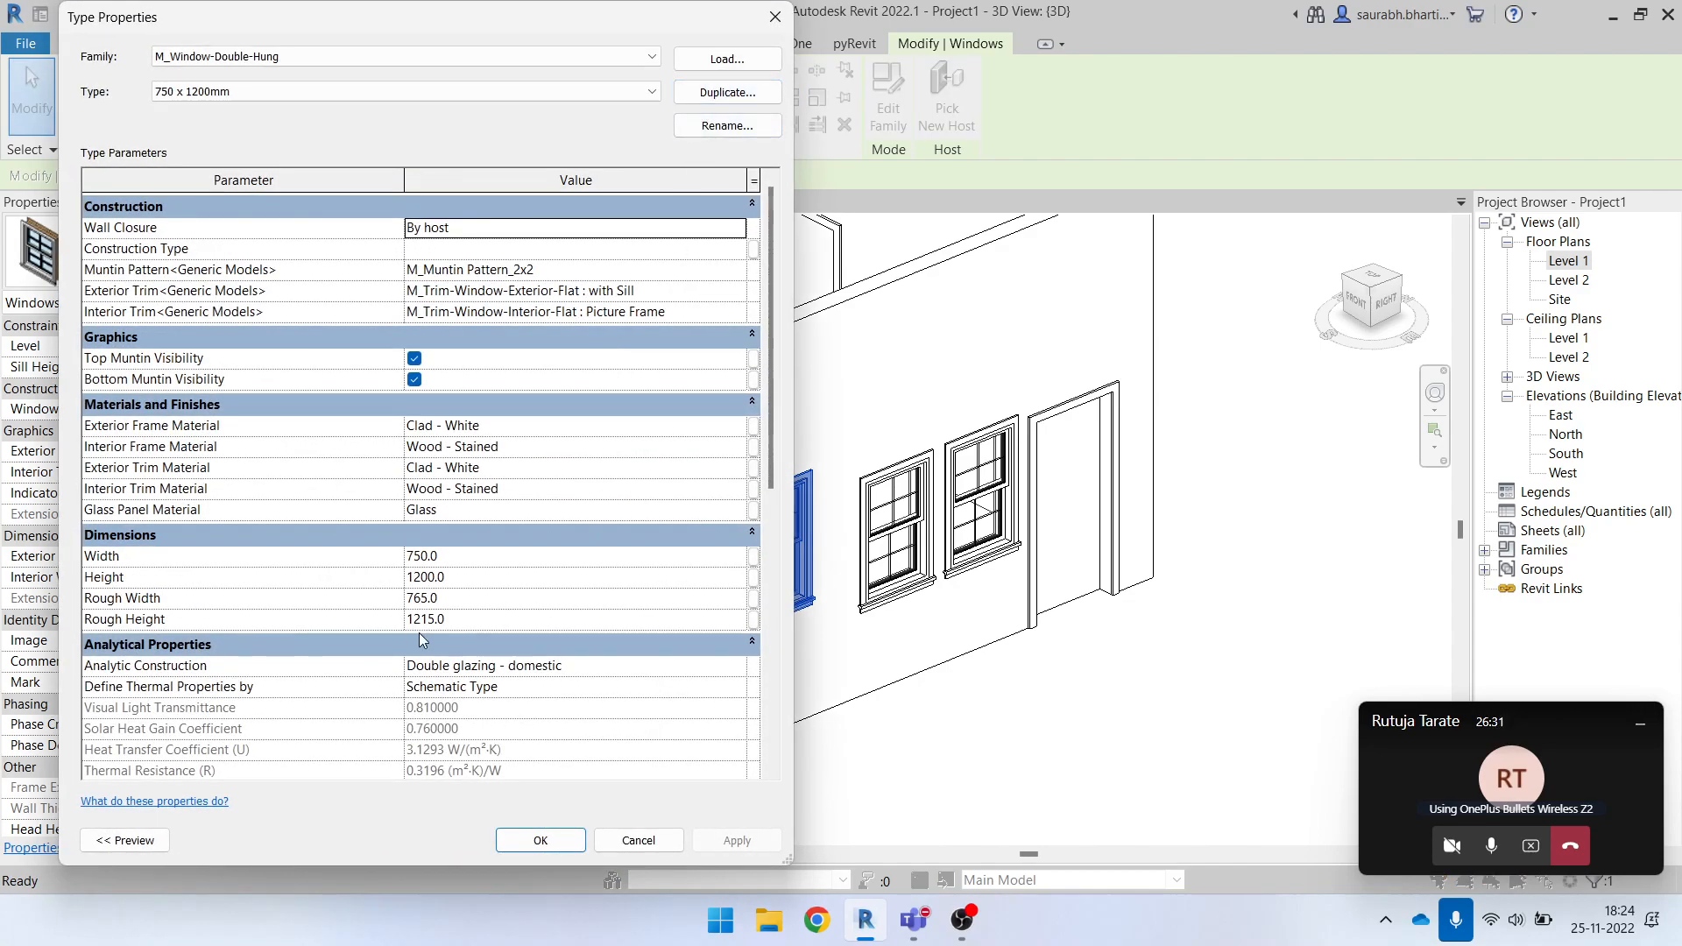
pyautogui.click(552, 563)
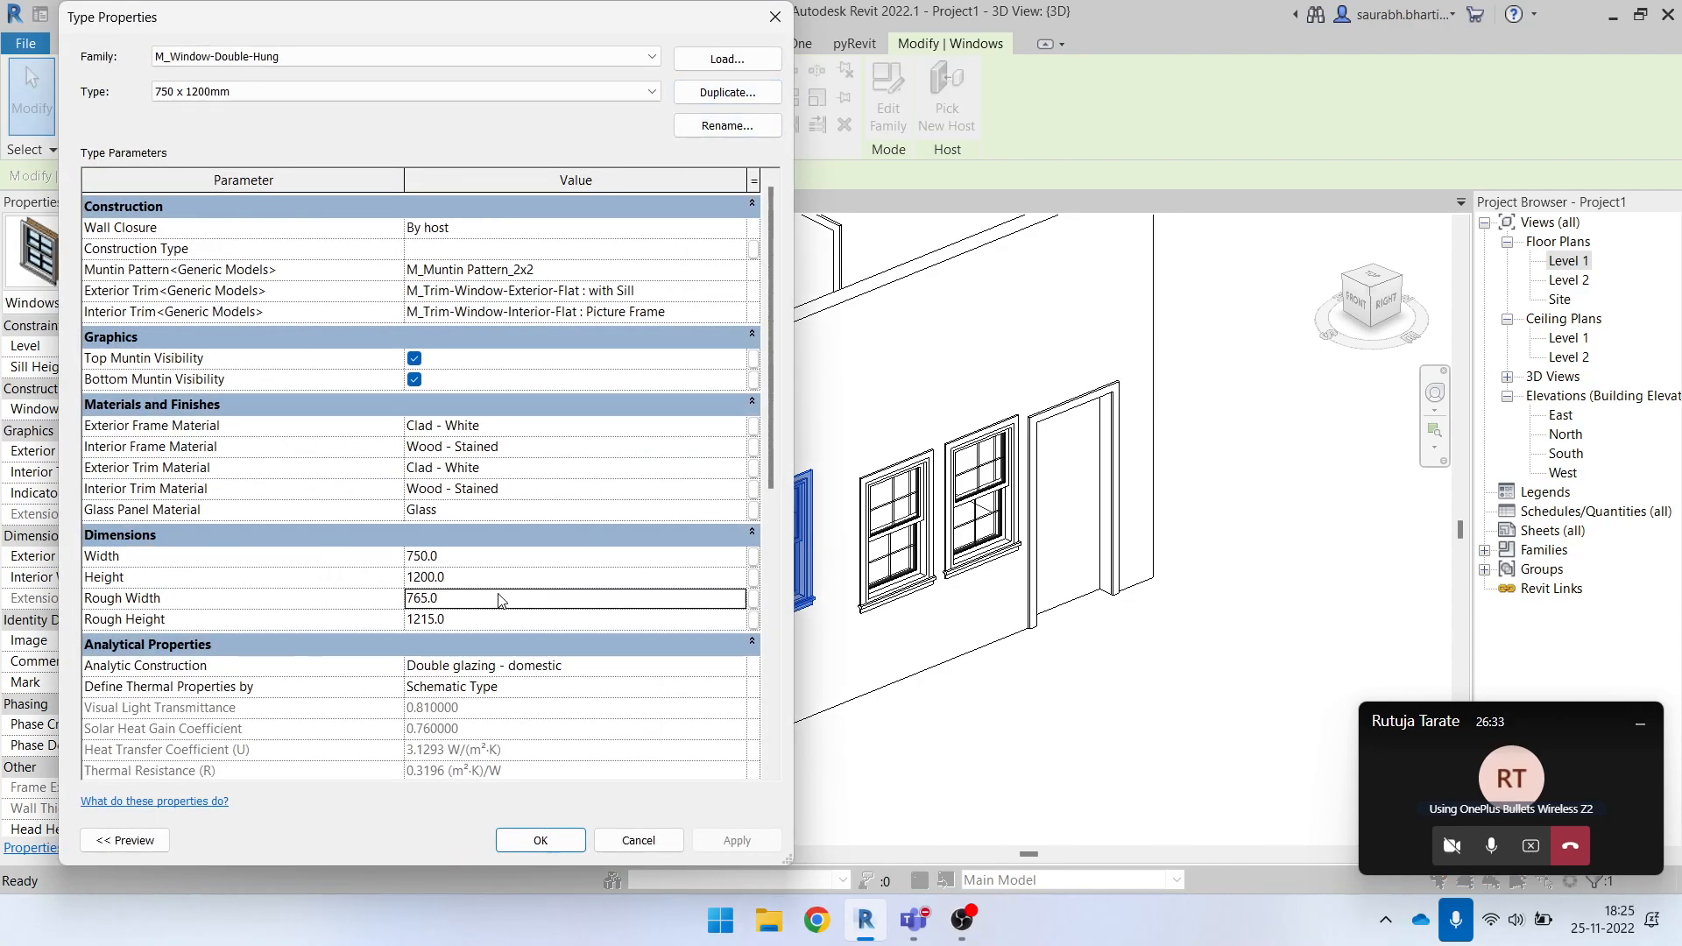
pyautogui.click(523, 646)
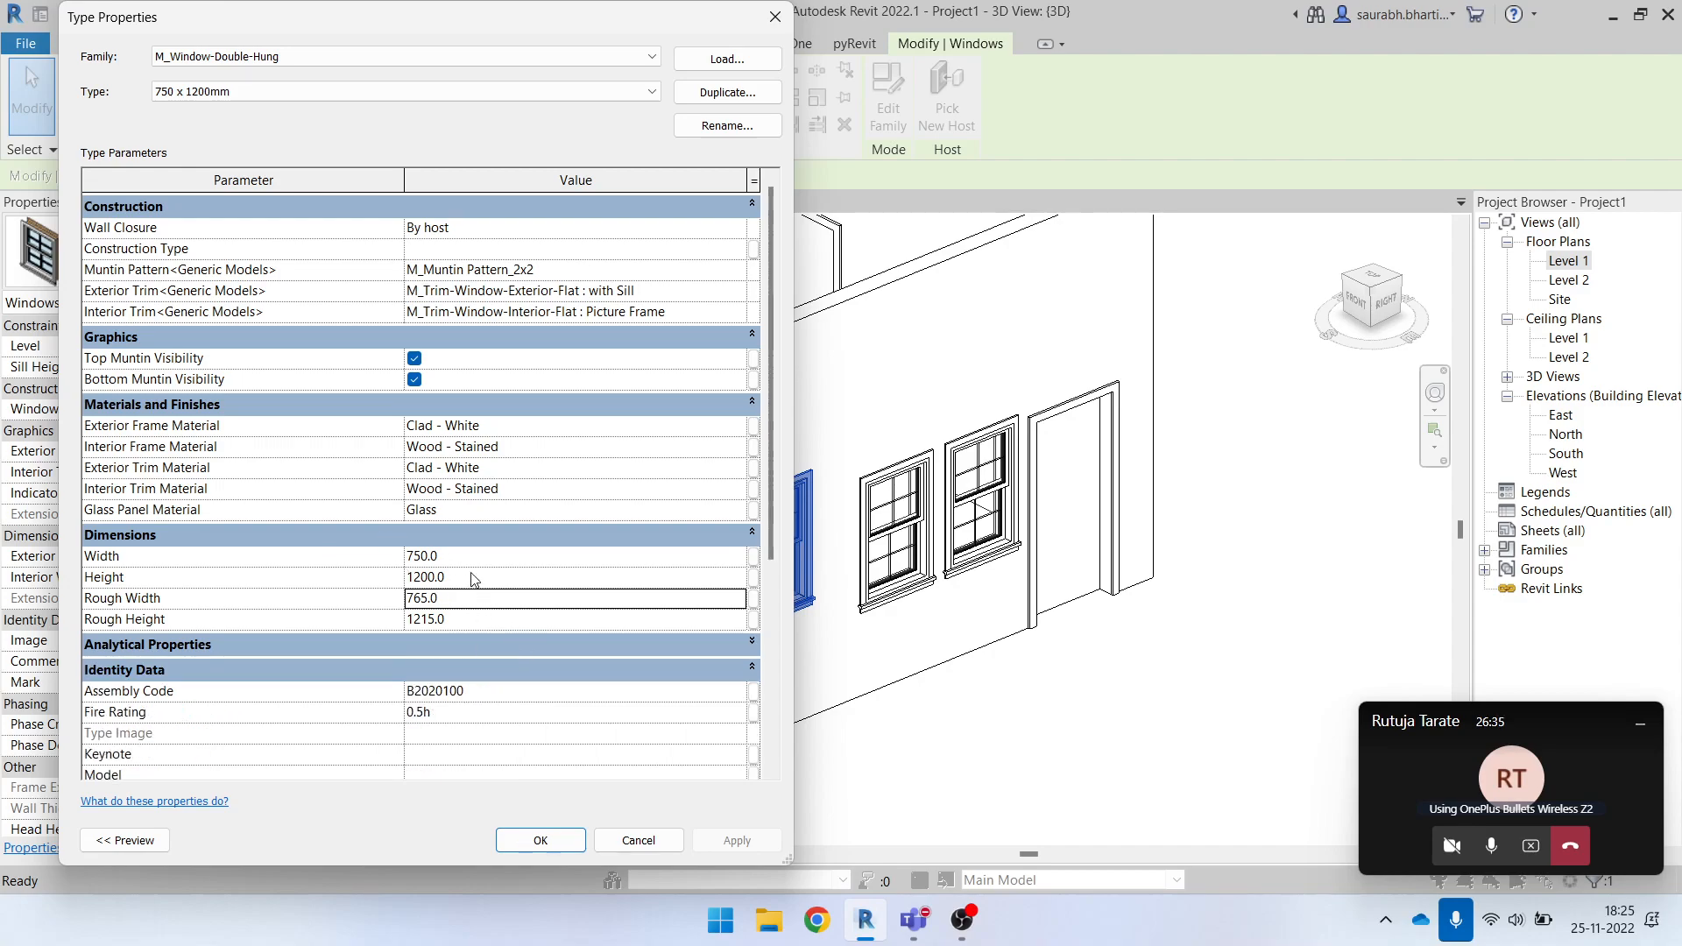
pyautogui.click(551, 570)
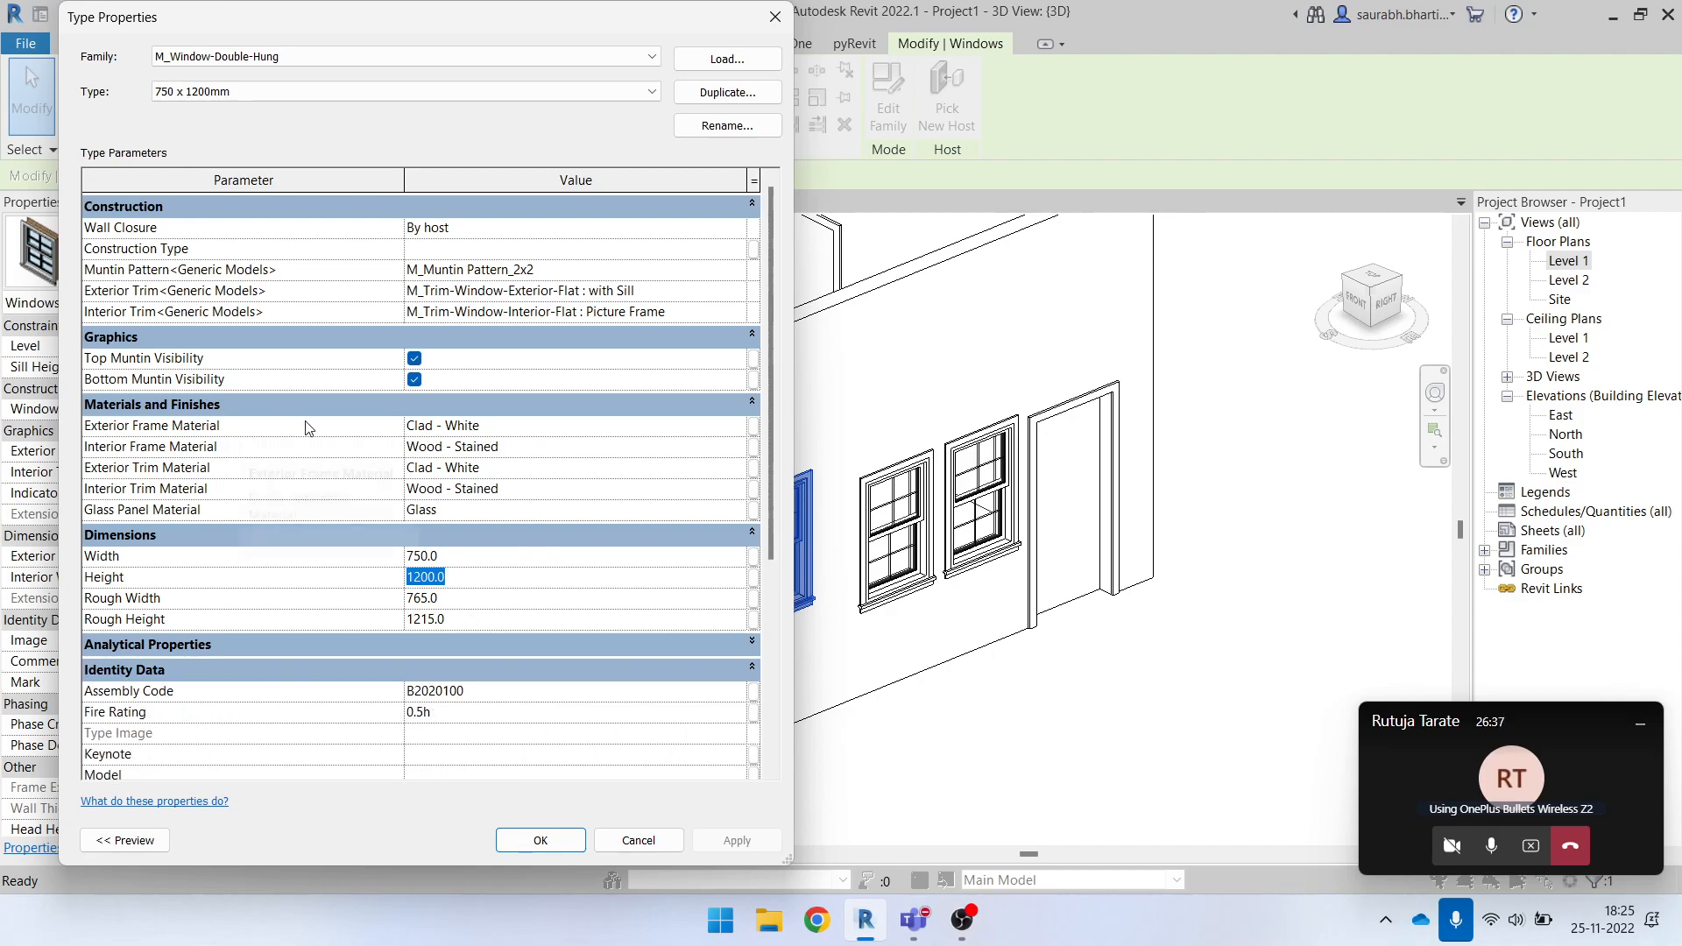
# Review the project materials available for the window type's Exterior Frame Material, leaving the assignment as it is.
pyautogui.click(740, 428)
pyautogui.click(739, 426)
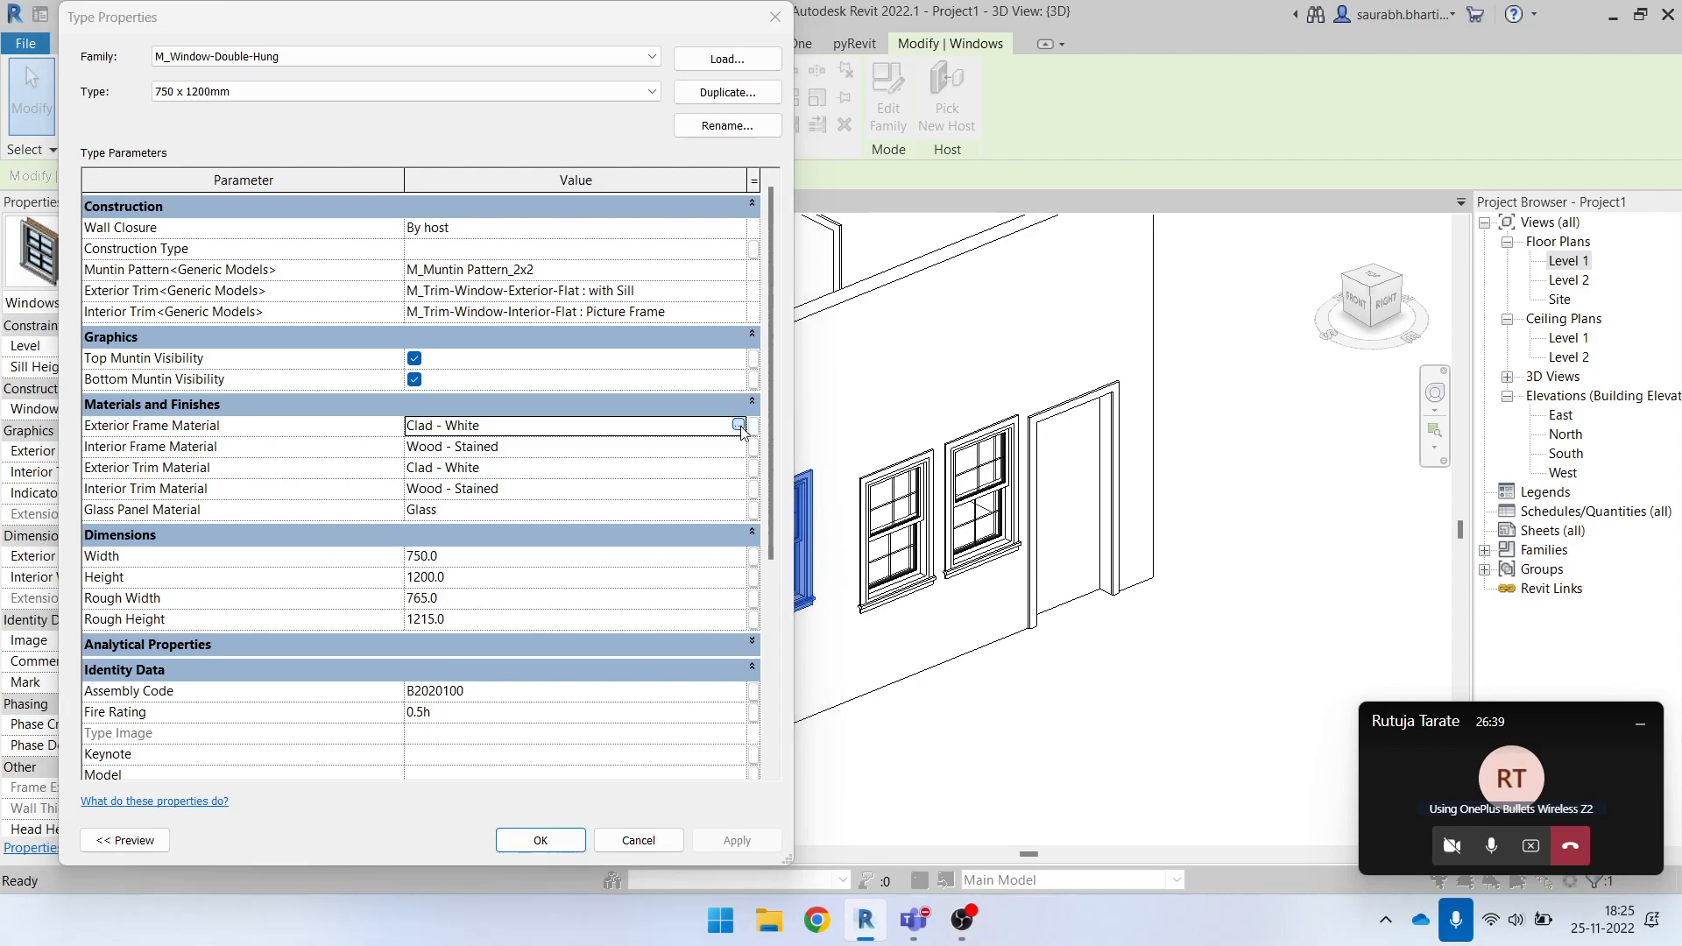
pyautogui.scroll(-5, 665, 540)
pyautogui.scroll(-5, 666, 545)
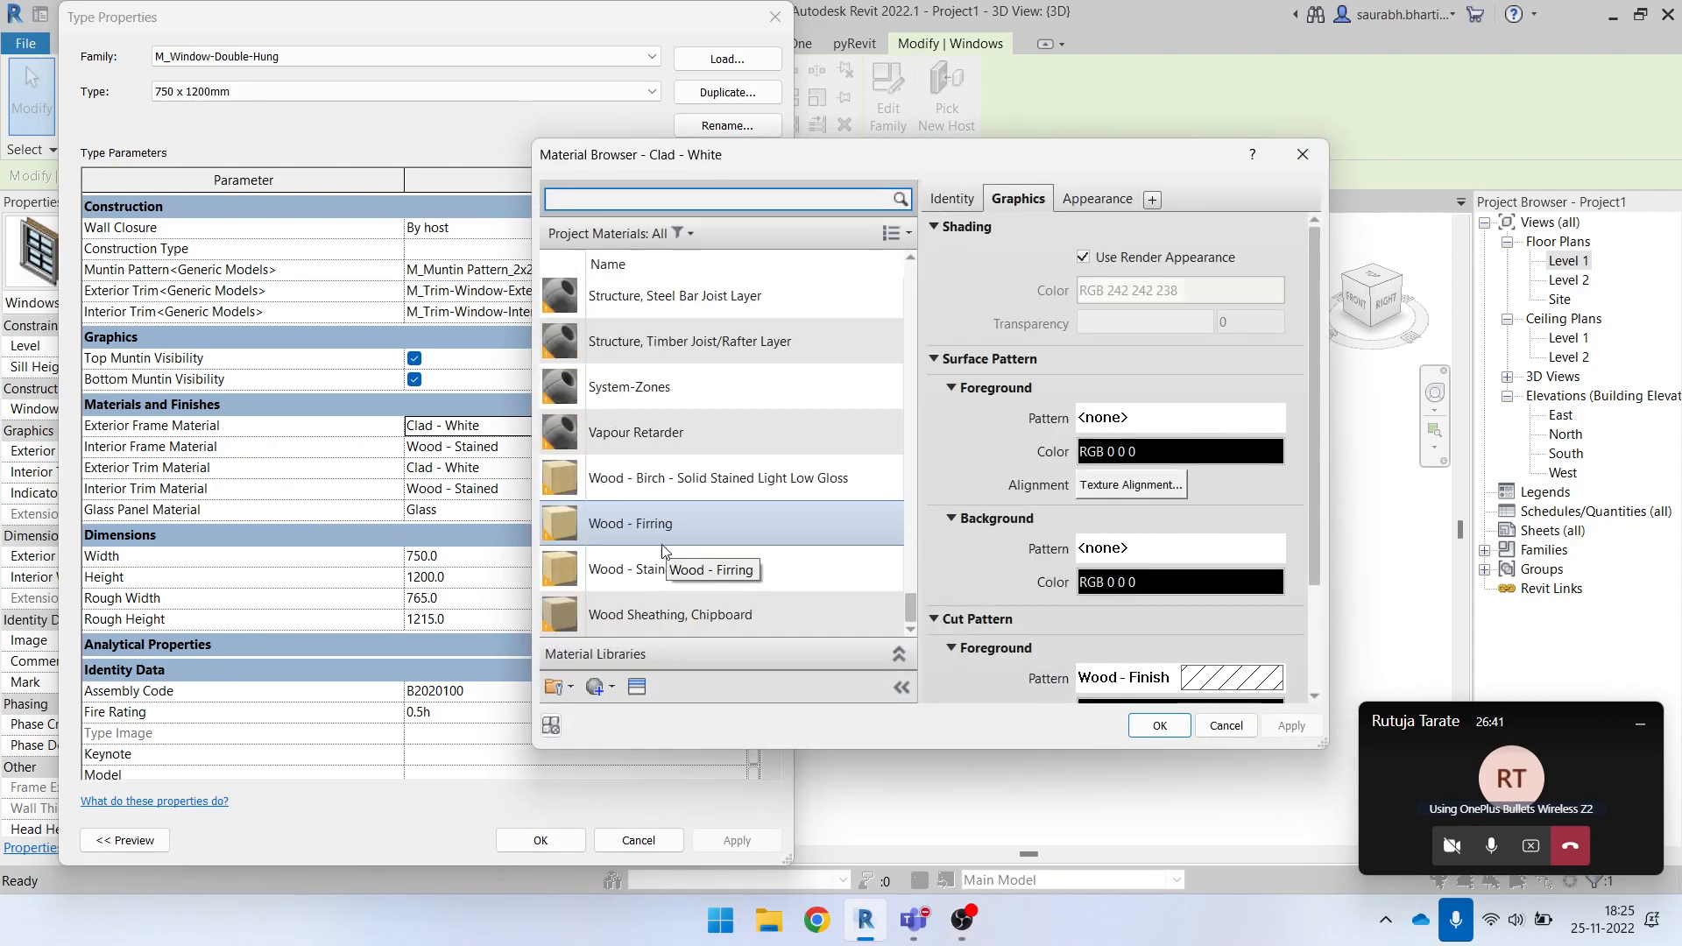
pyautogui.click(1304, 154)
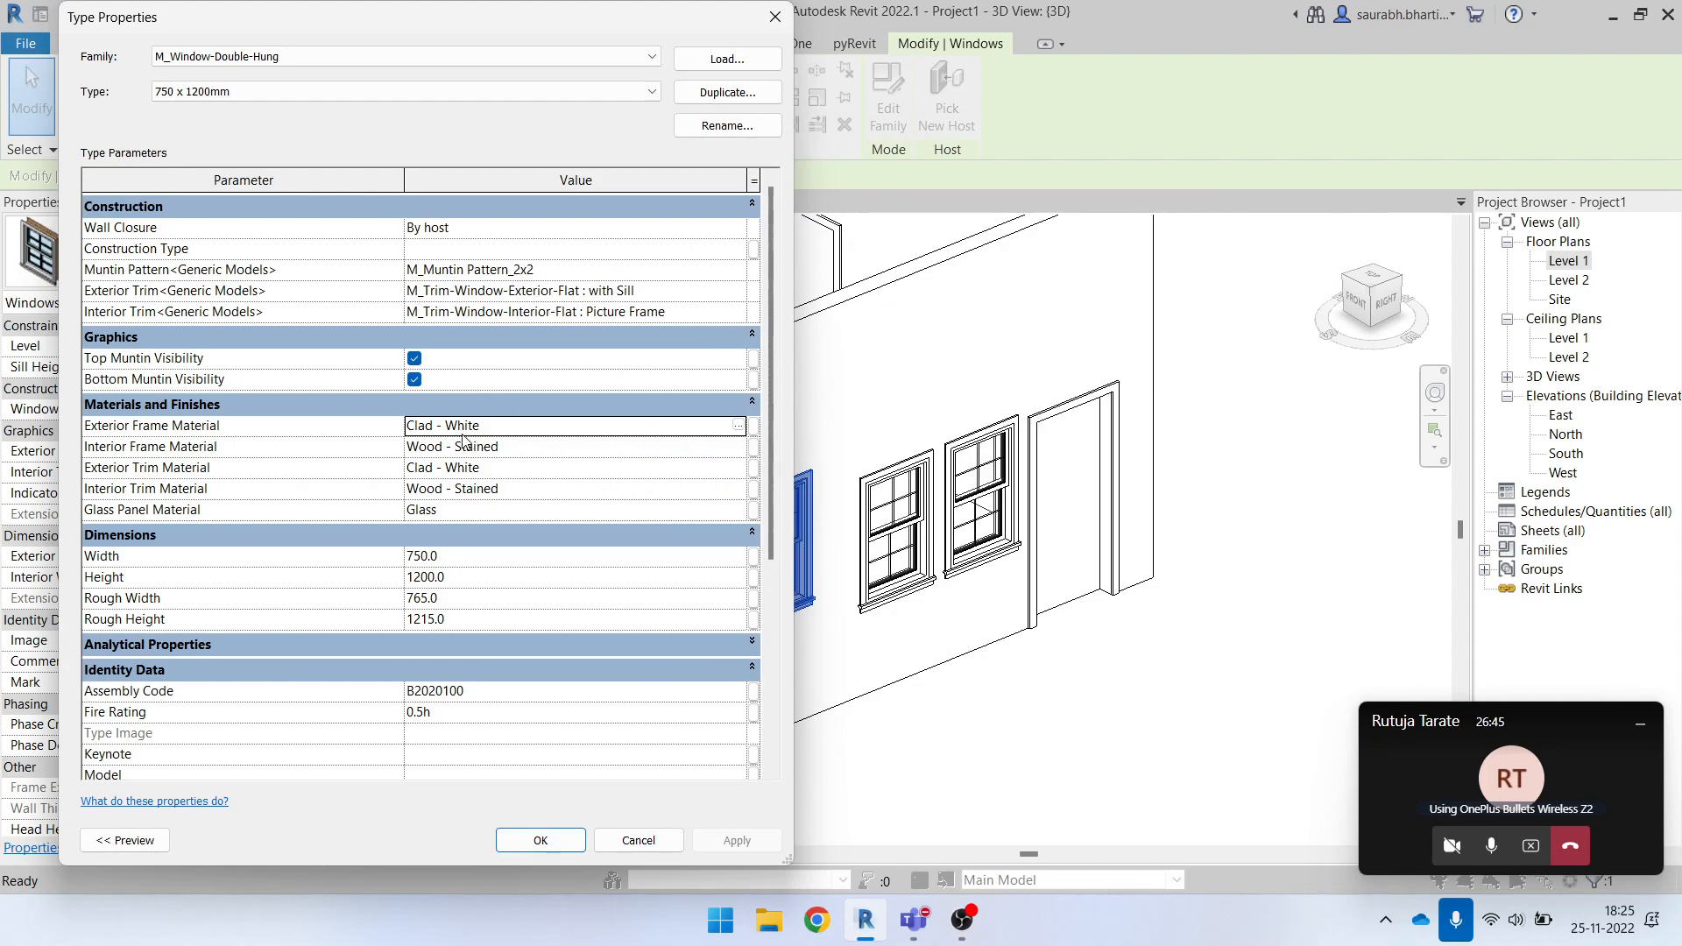
# Browse the project materials available for the window type's Interior Frame Material.
pyautogui.click(497, 448)
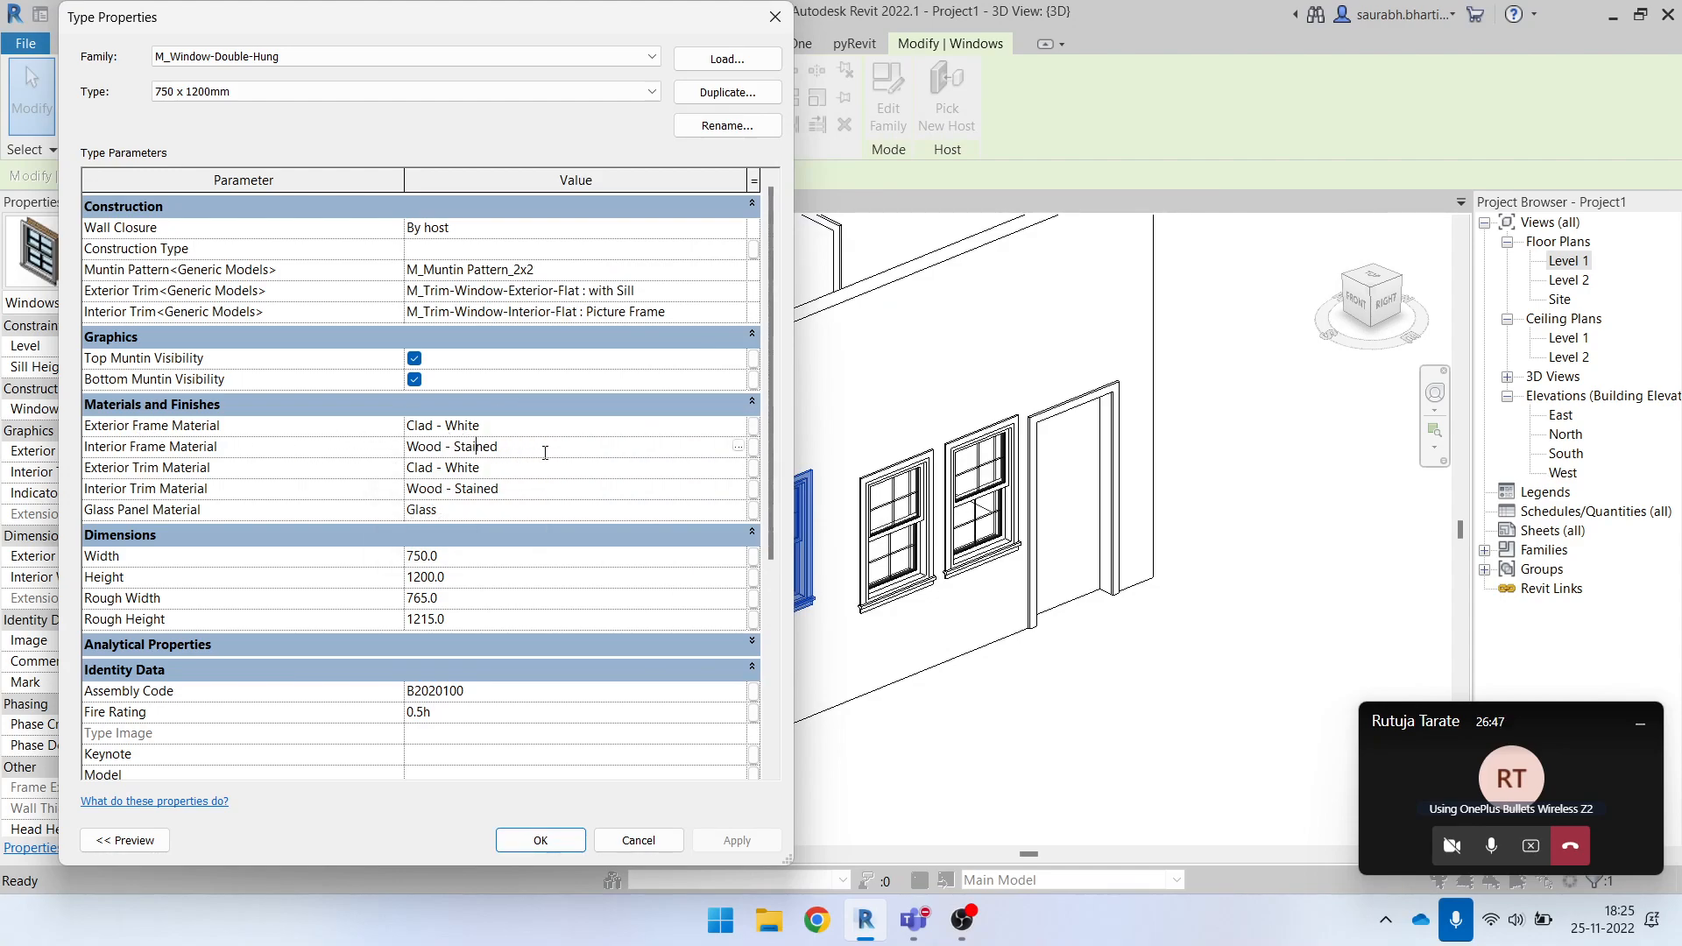
pyautogui.click(735, 452)
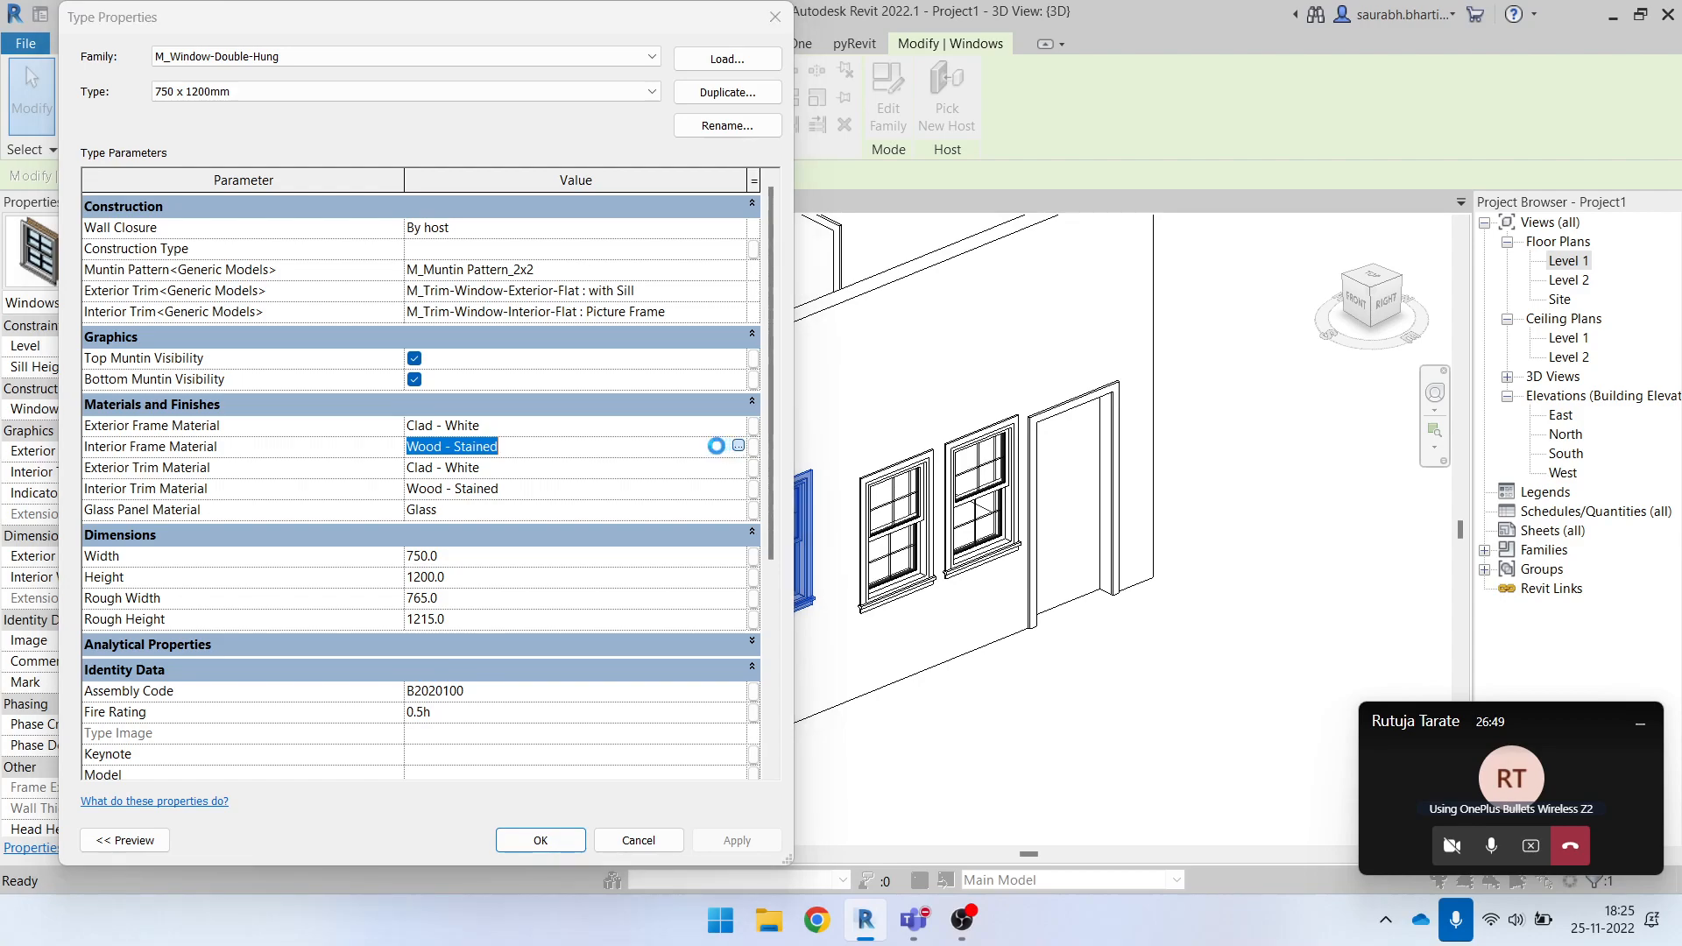
pyautogui.click(738, 447)
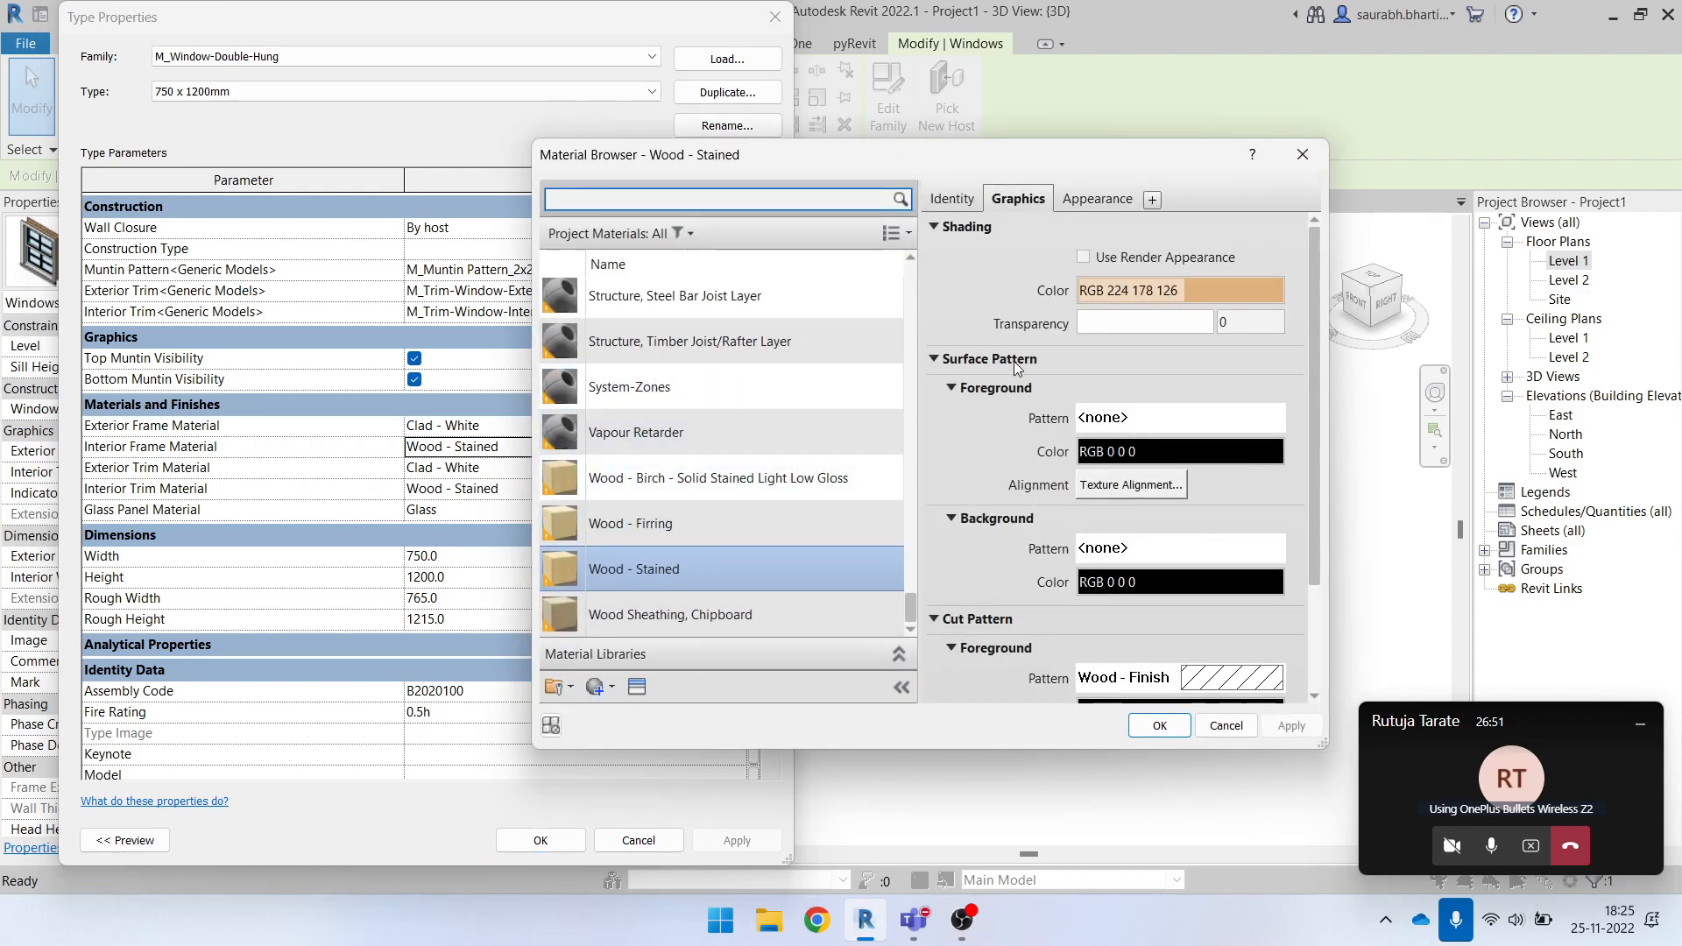
pyautogui.click(1303, 155)
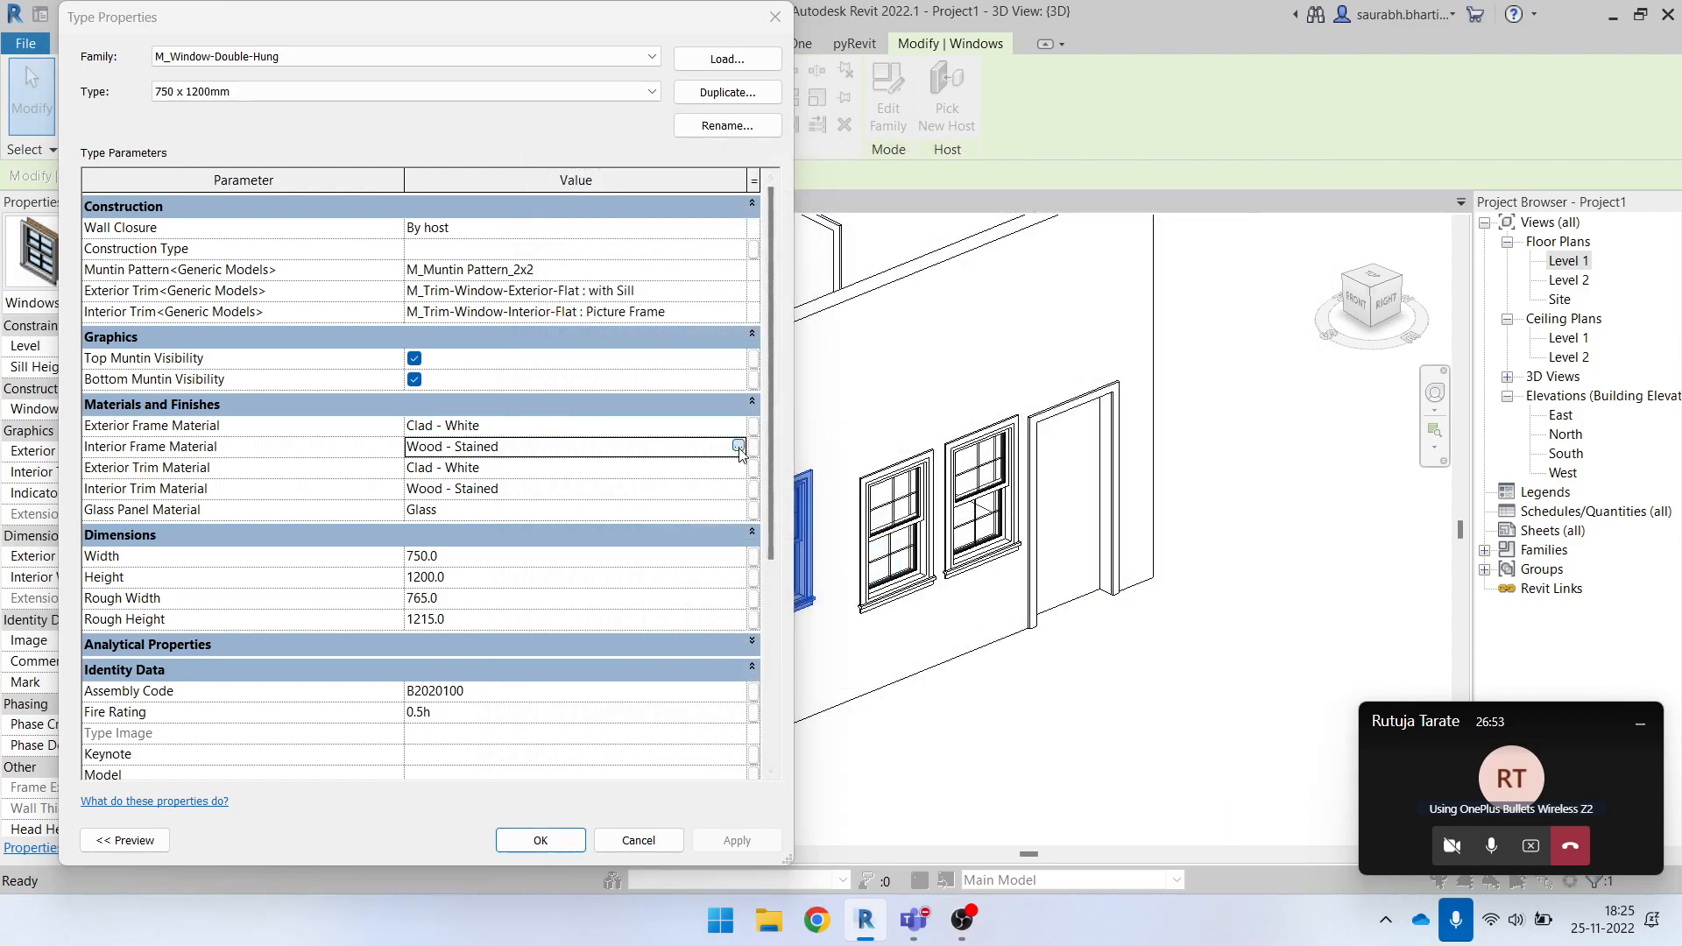
pyautogui.click(738, 449)
pyautogui.scroll(15, 683, 459)
pyautogui.scroll(-15, 680, 447)
pyautogui.scroll(14, 676, 490)
pyautogui.scroll(-12, 734, 511)
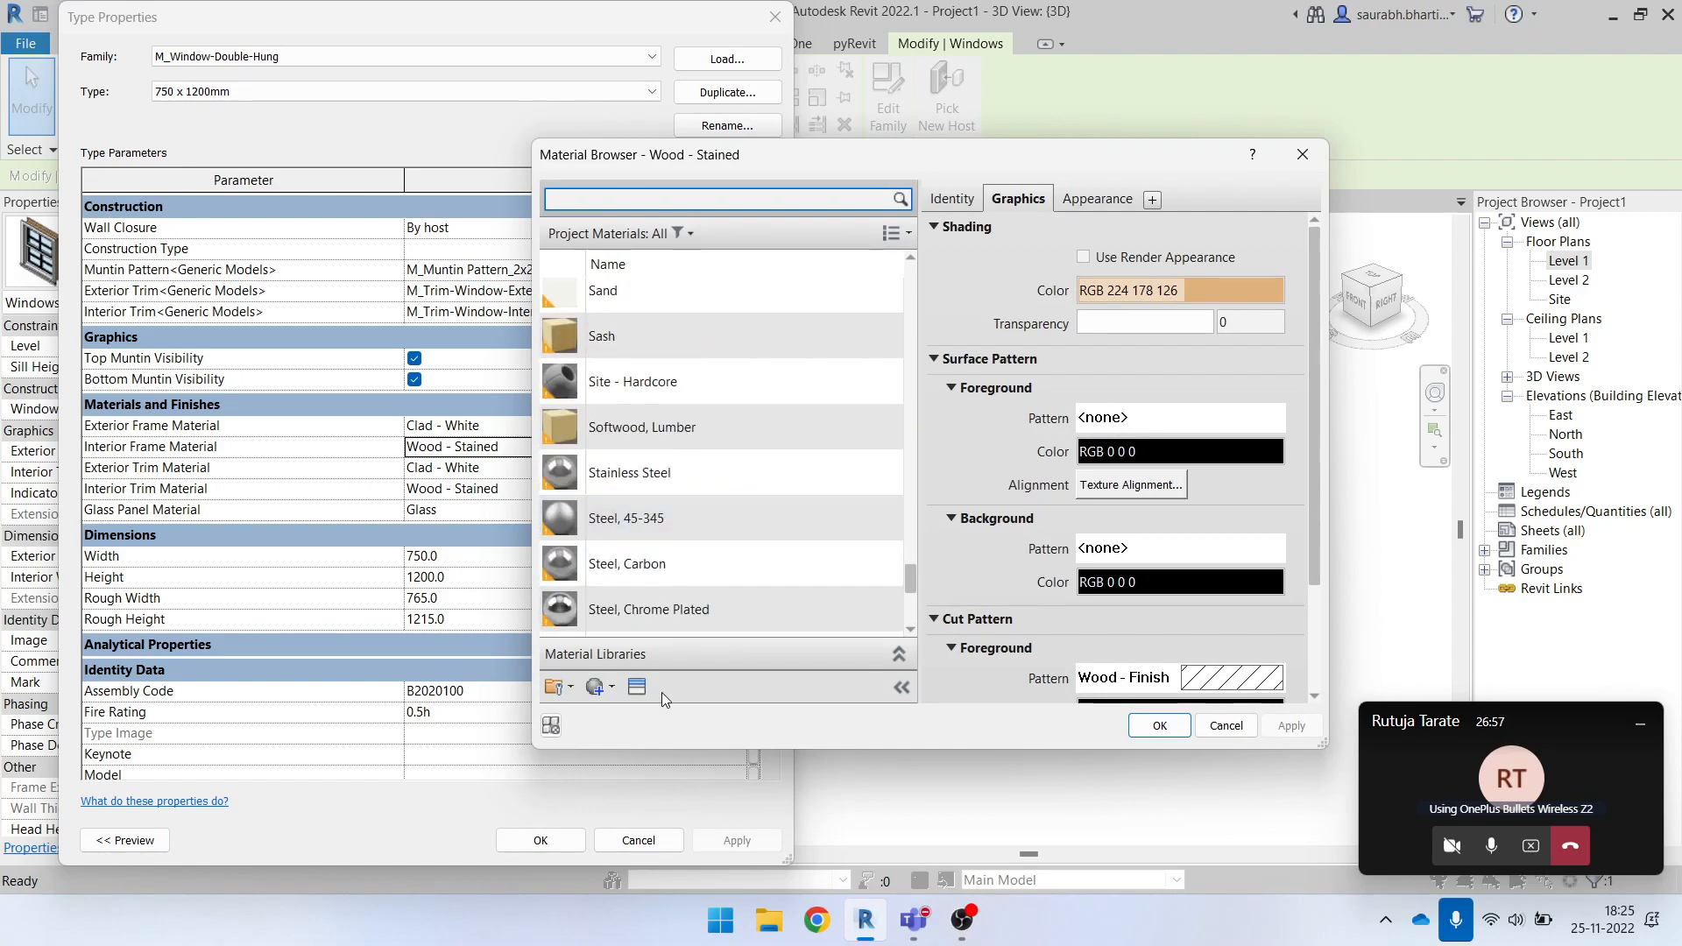
pyautogui.scroll(-4, 734, 515)
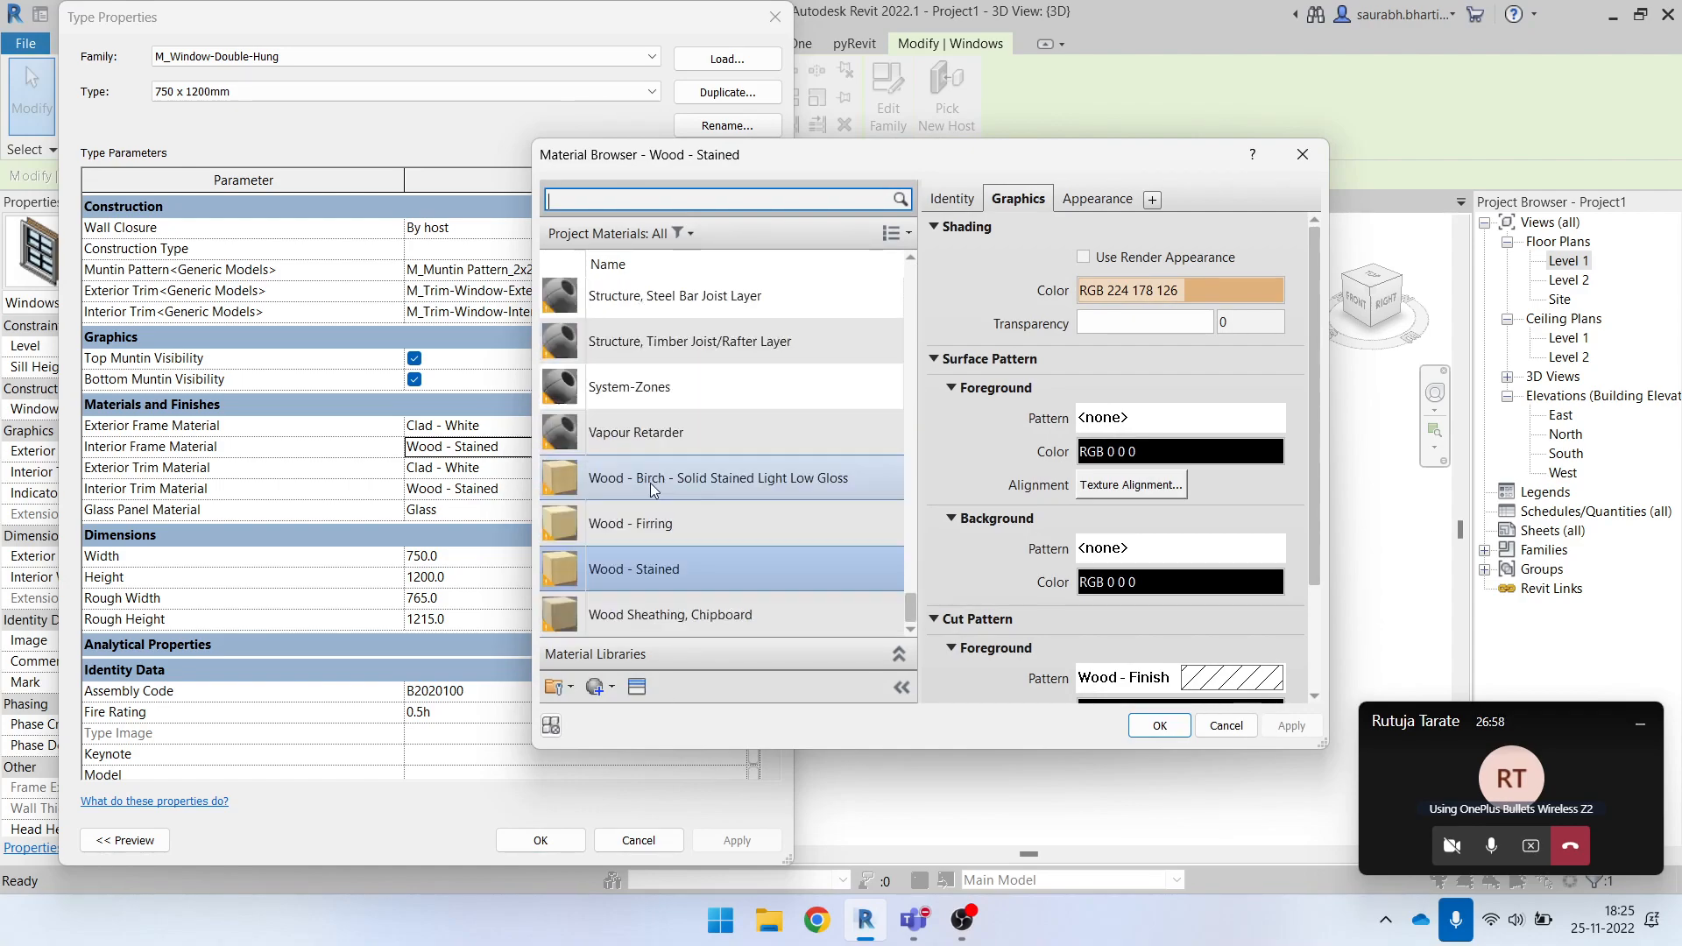
# Browse the Appearance Library assets, including Fabric, Glass, Mirror and Roofing, and leave the window's type properties without changes.
pyautogui.click(636, 688)
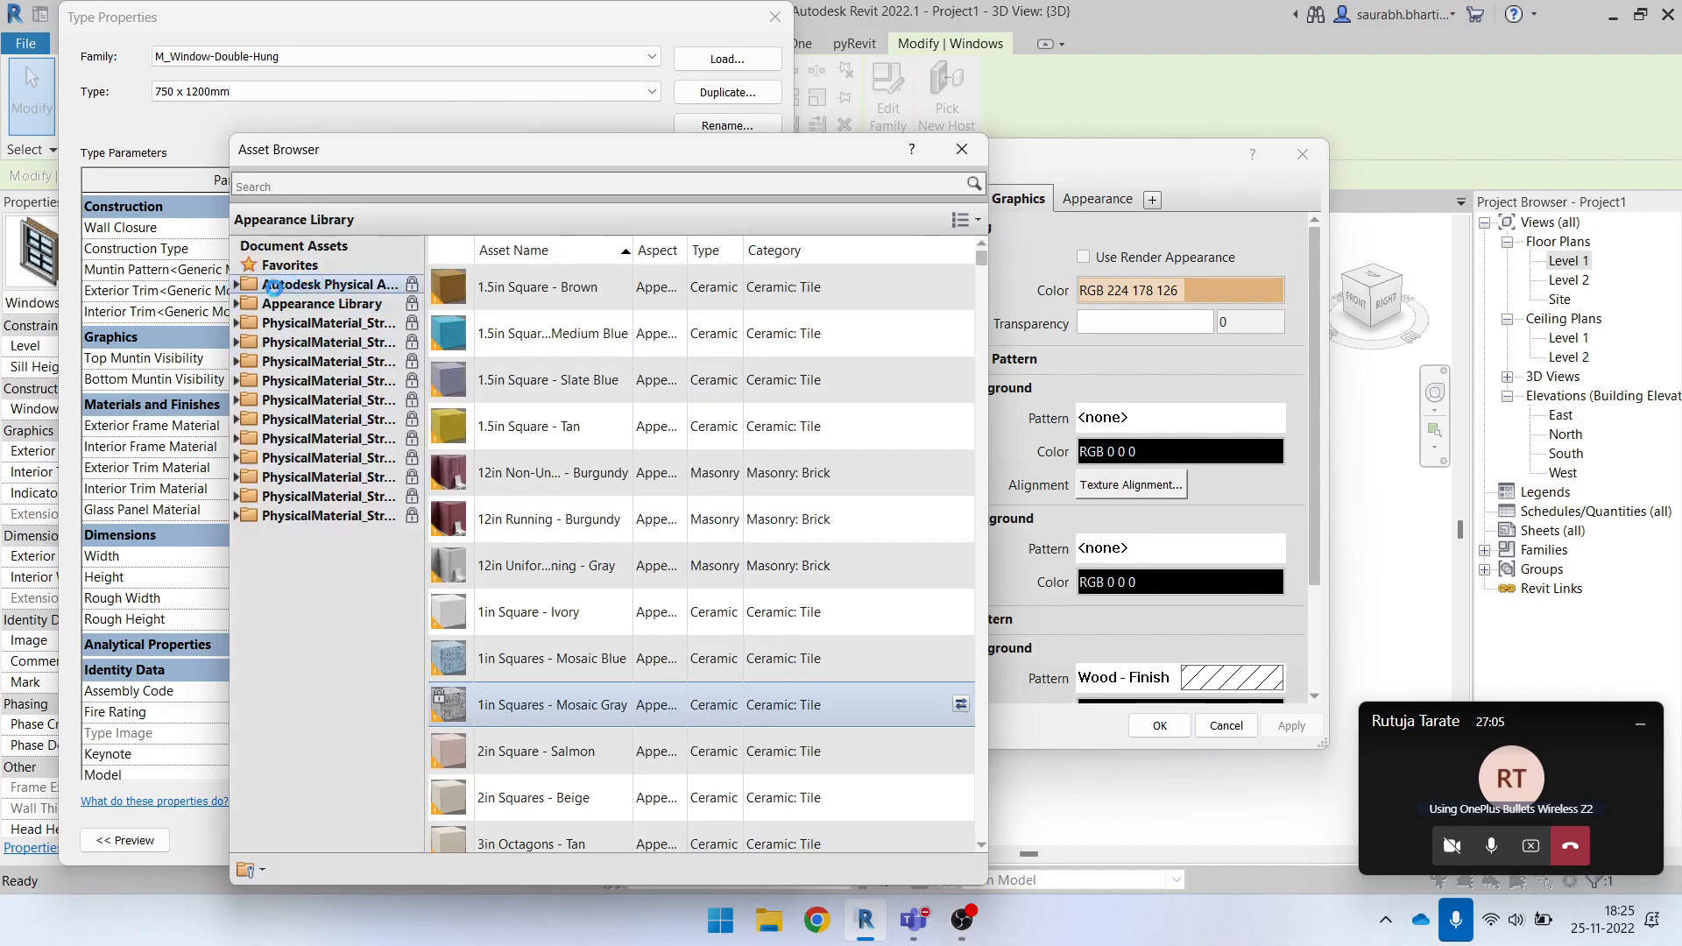
pyautogui.click(244, 285)
pyautogui.click(236, 303)
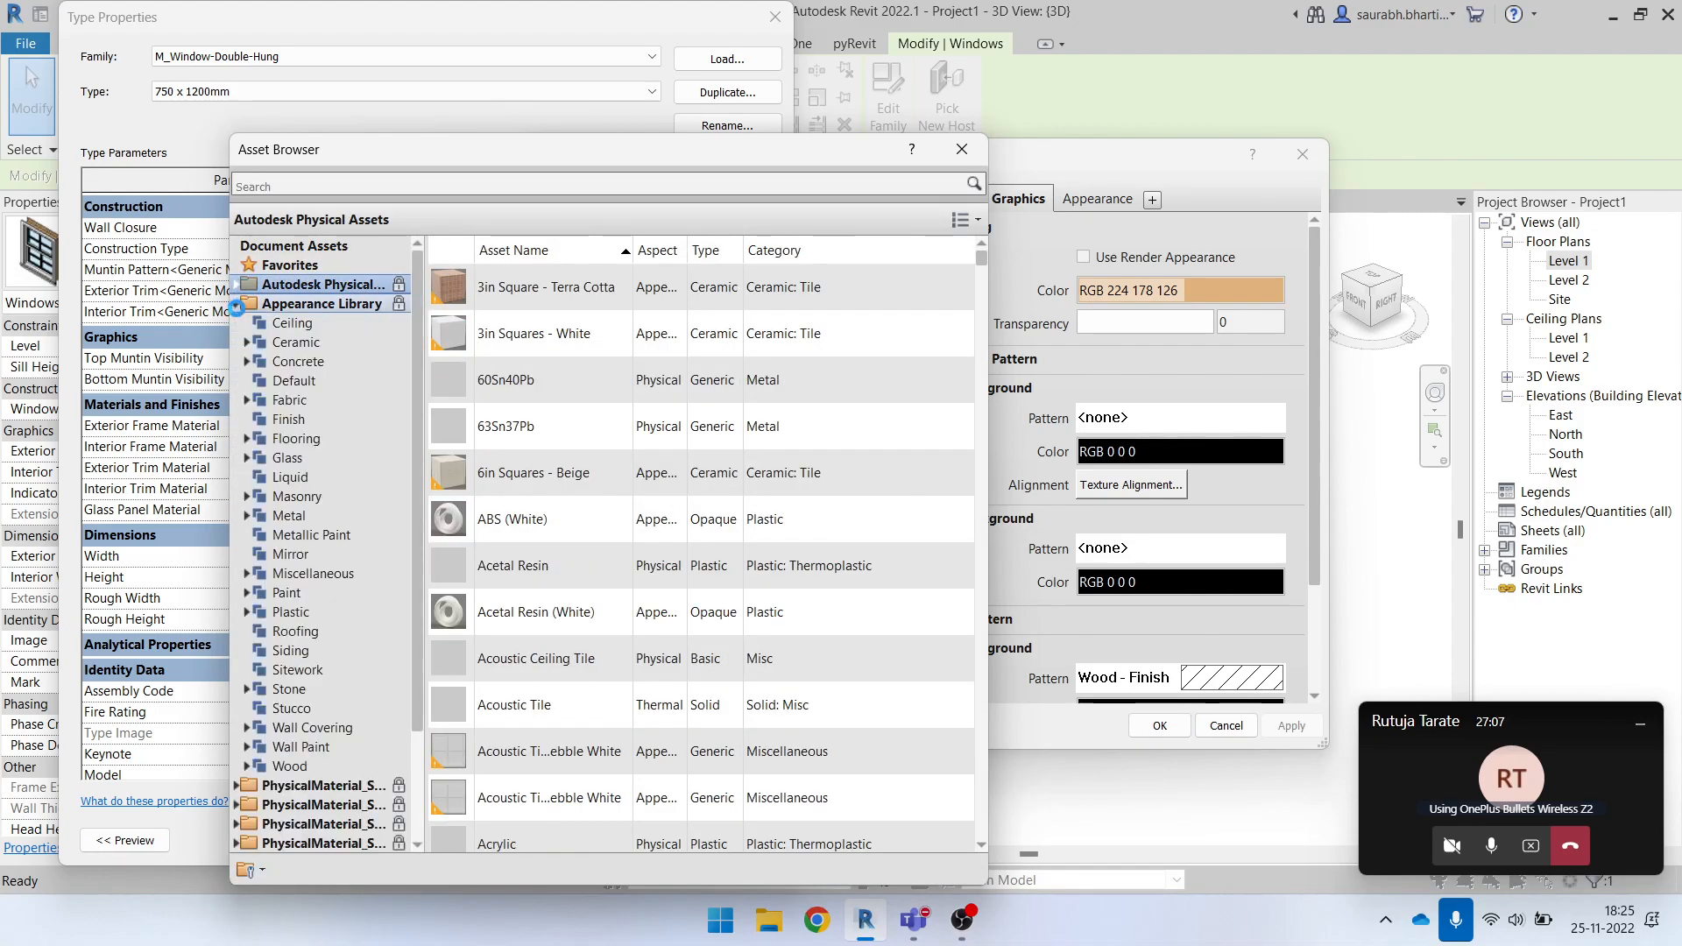
pyautogui.click(298, 401)
pyautogui.click(298, 458)
pyautogui.click(298, 555)
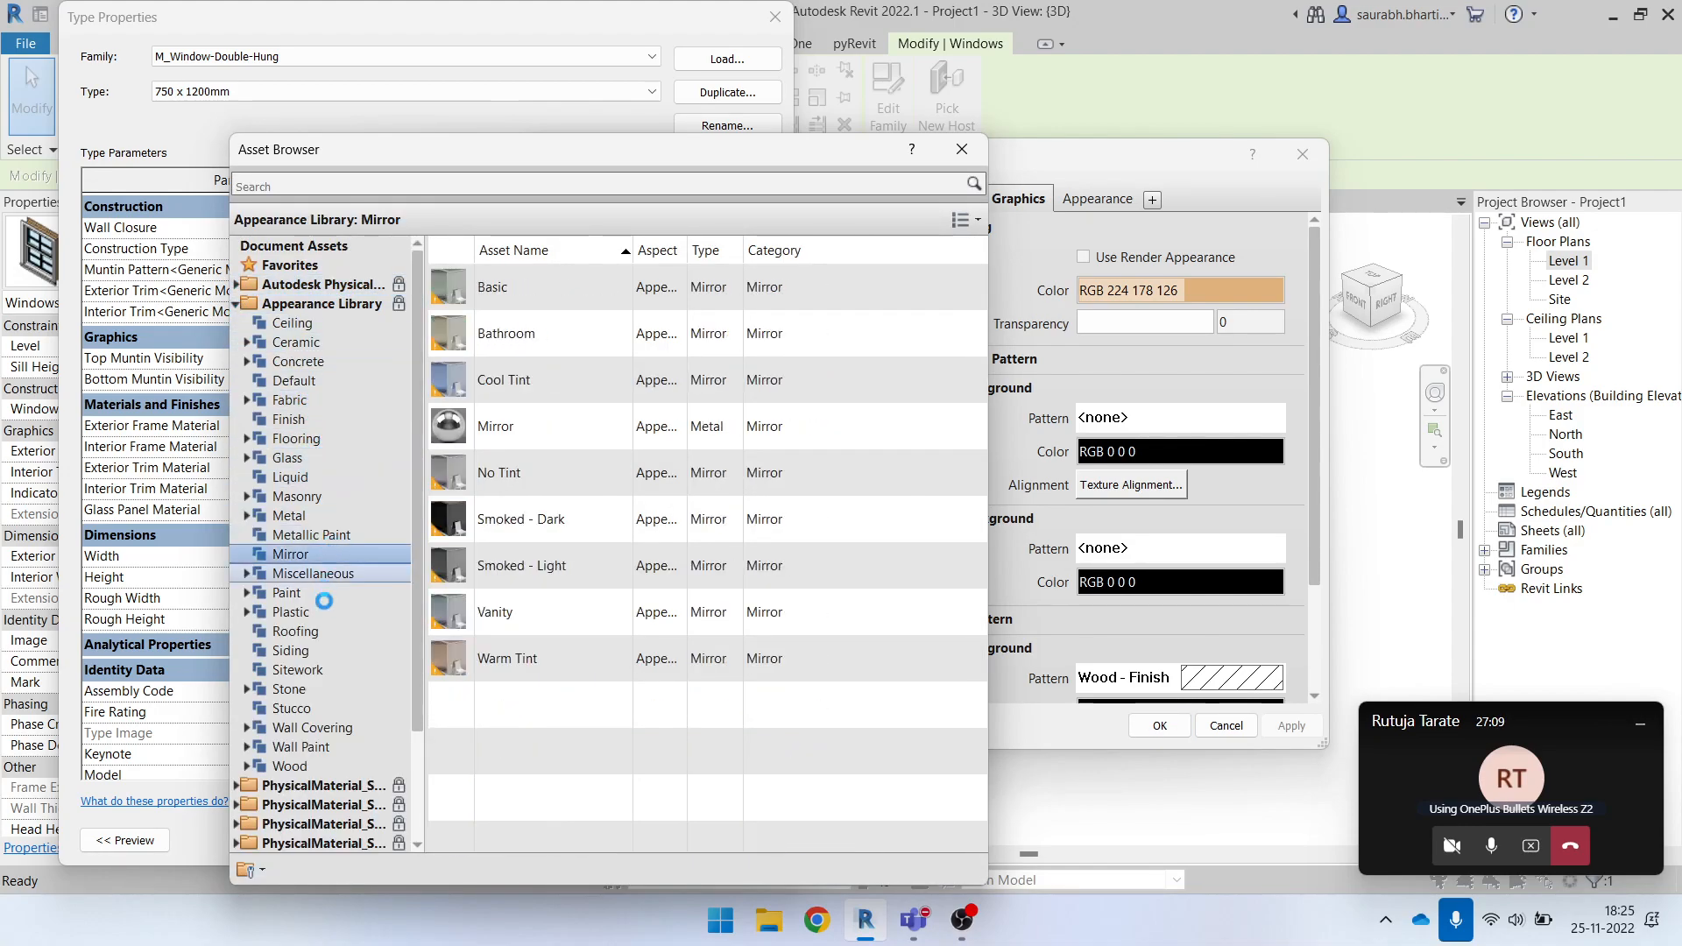
pyautogui.click(298, 632)
pyautogui.scroll(-10, 457, 684)
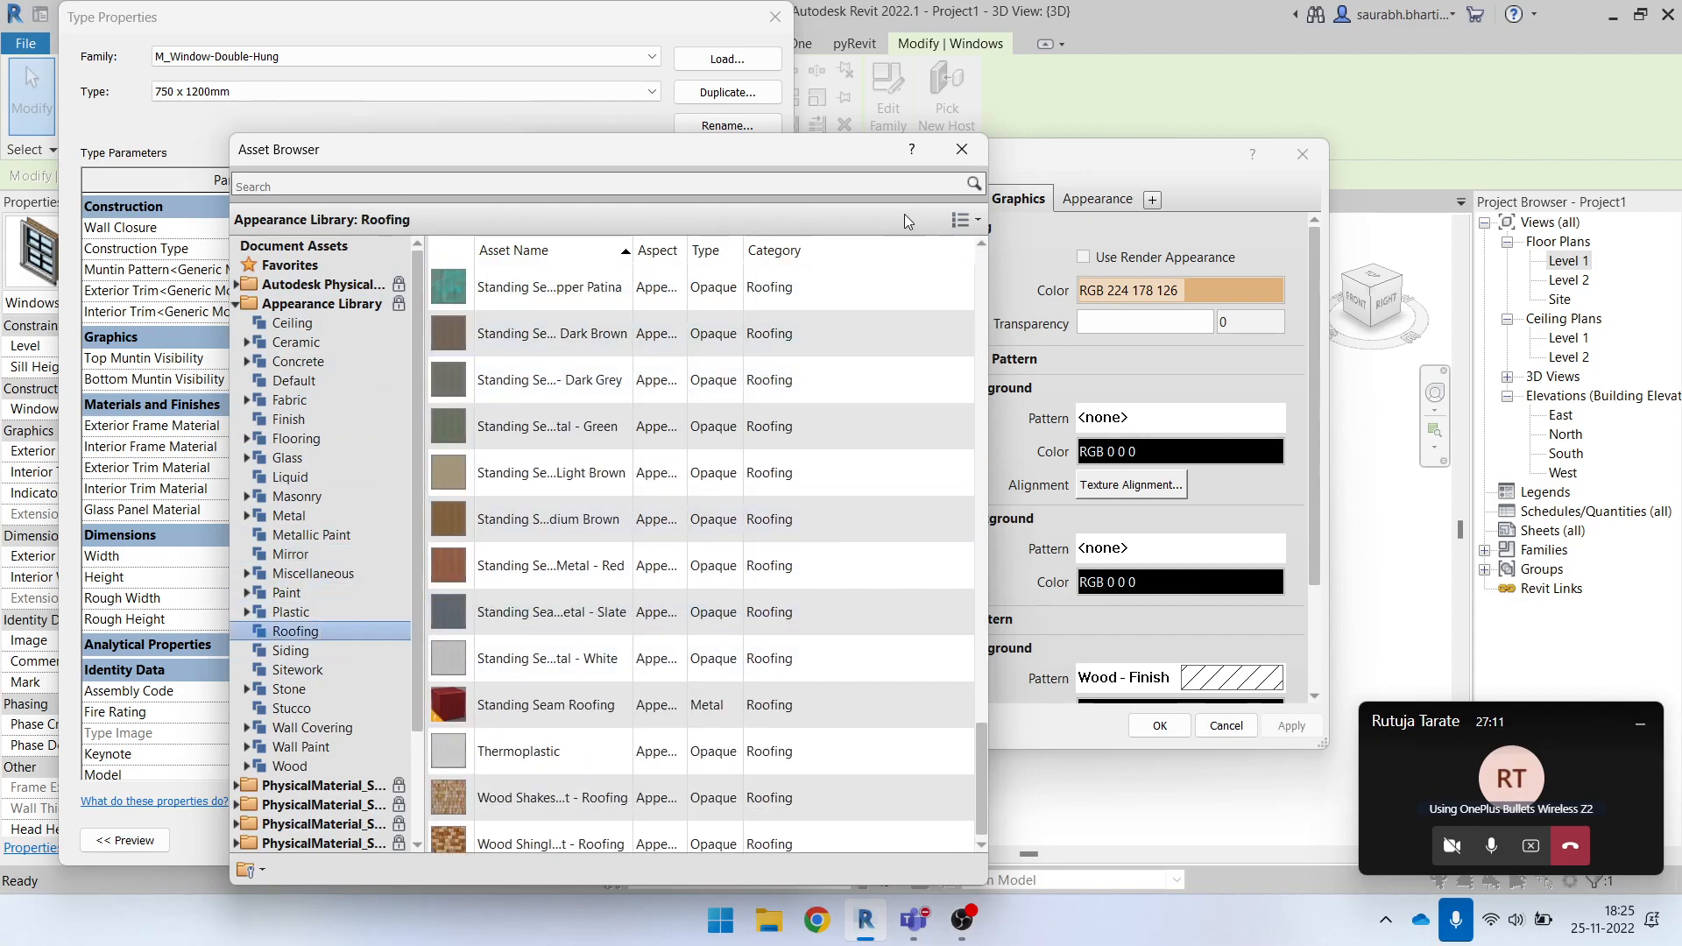
pyautogui.click(962, 151)
pyautogui.click(1303, 155)
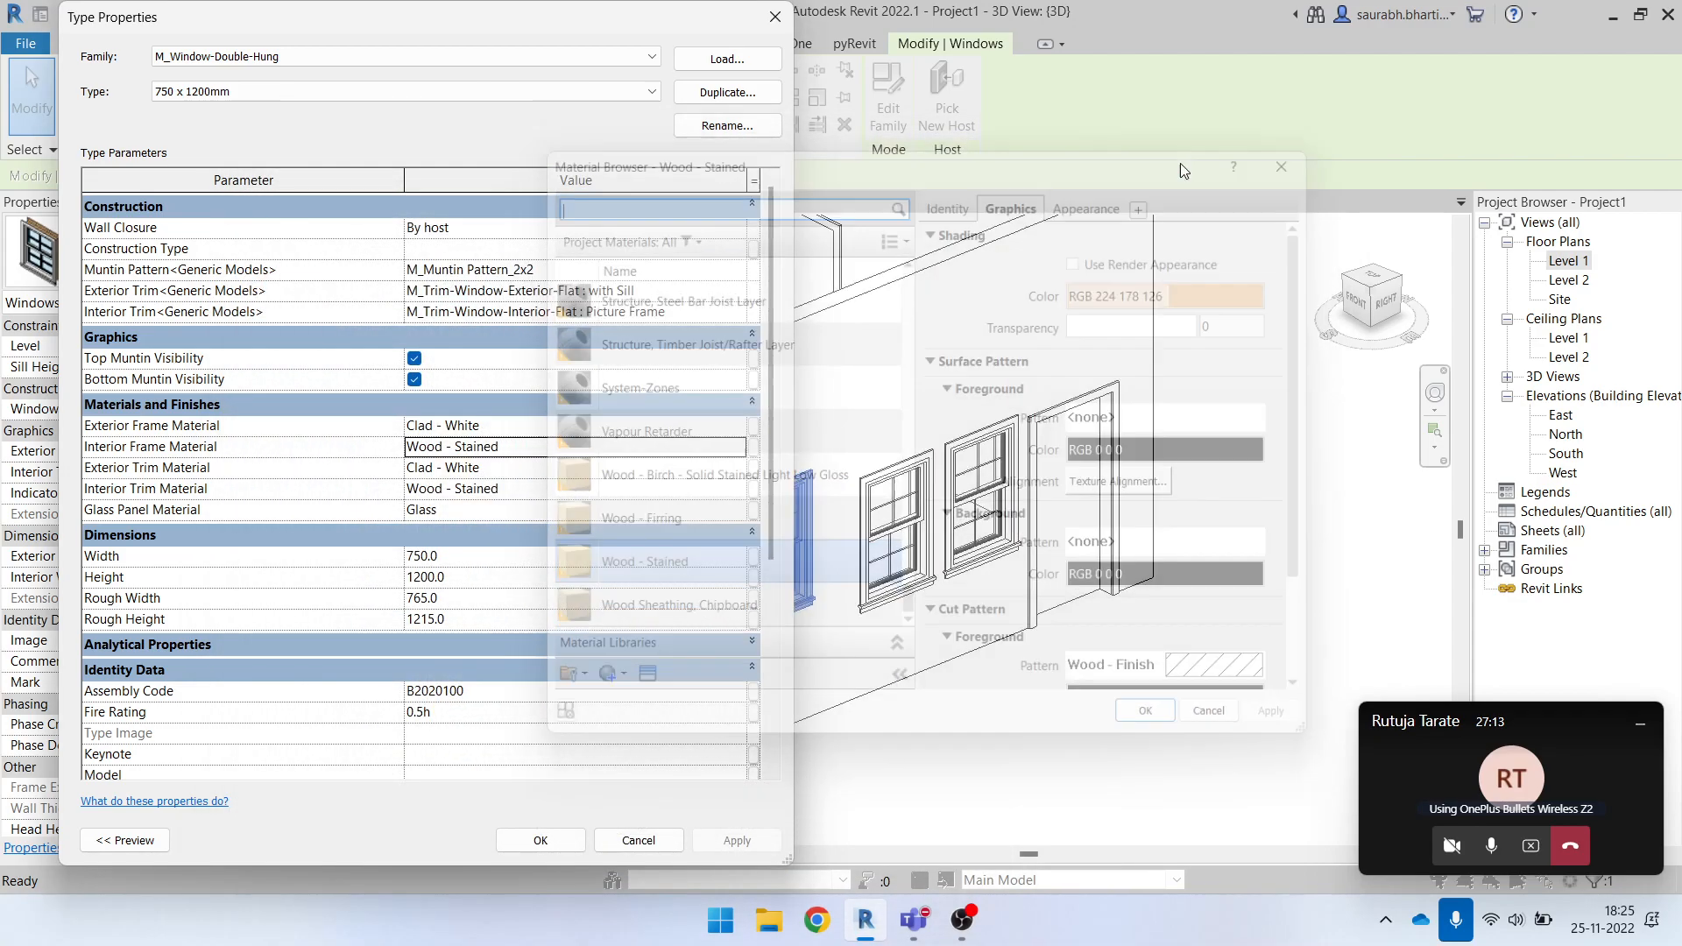
pyautogui.click(775, 18)
pyautogui.scroll(-3, 976, 667)
pyautogui.click(1104, 722)
pyautogui.keyDown('shift'); pyautogui.moveTo(991, 761); pyautogui.dragTo(1040, 743, button='middle'); pyautogui.keyUp('shift')
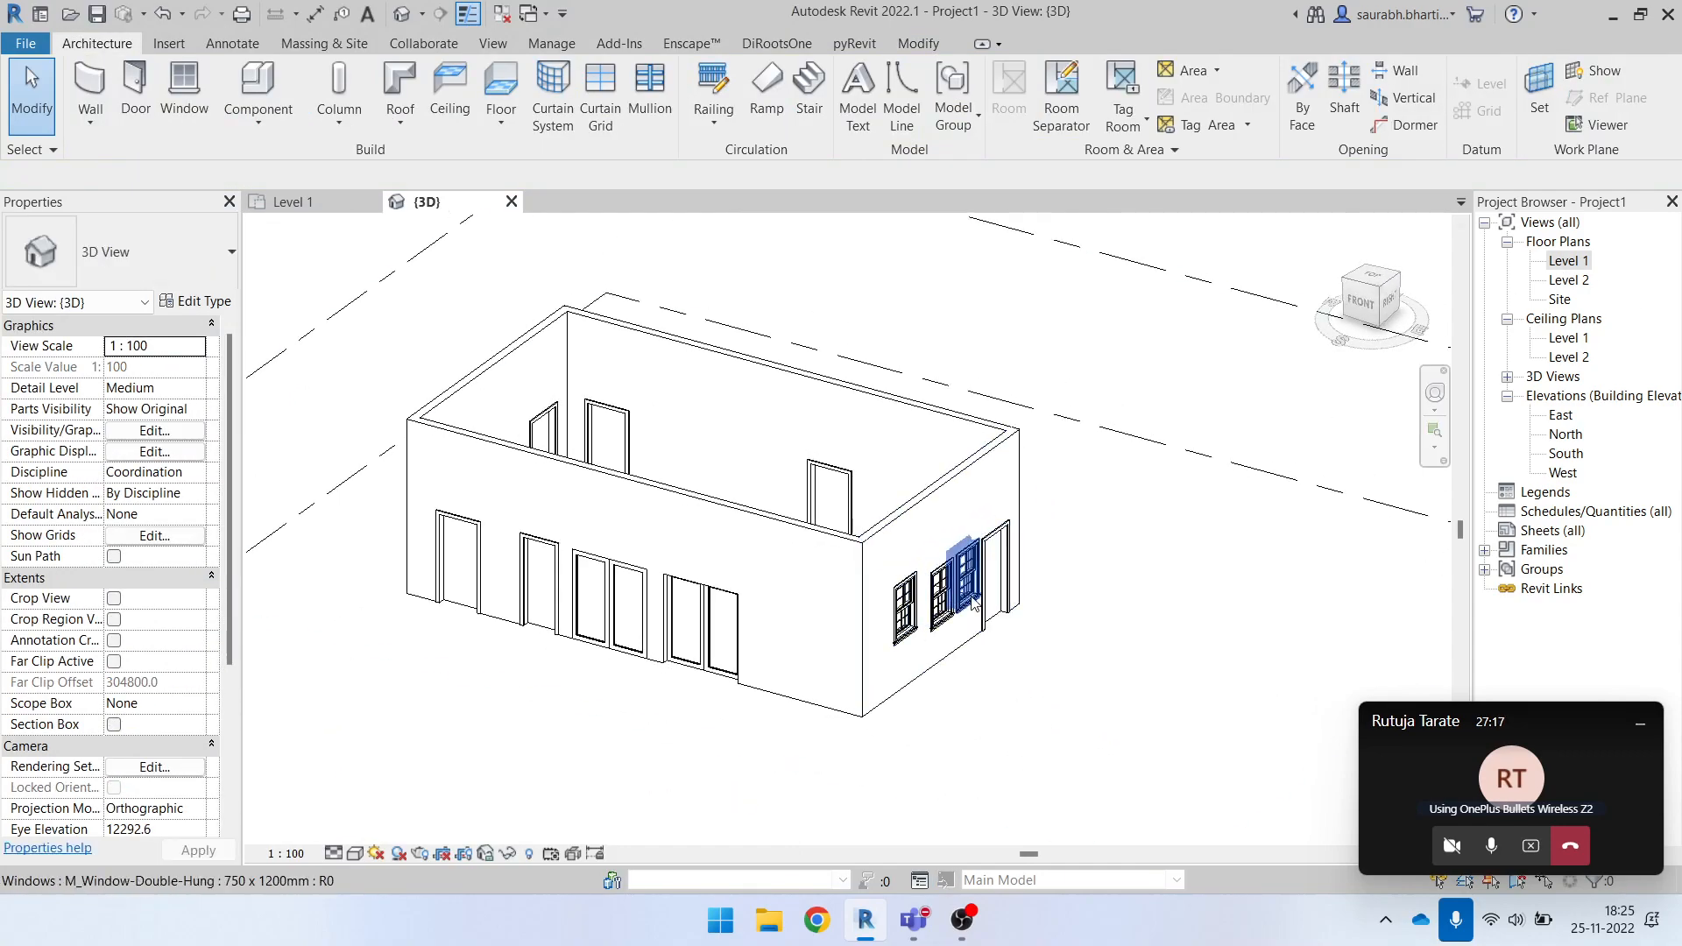
pyautogui.scroll(3, 968, 596)
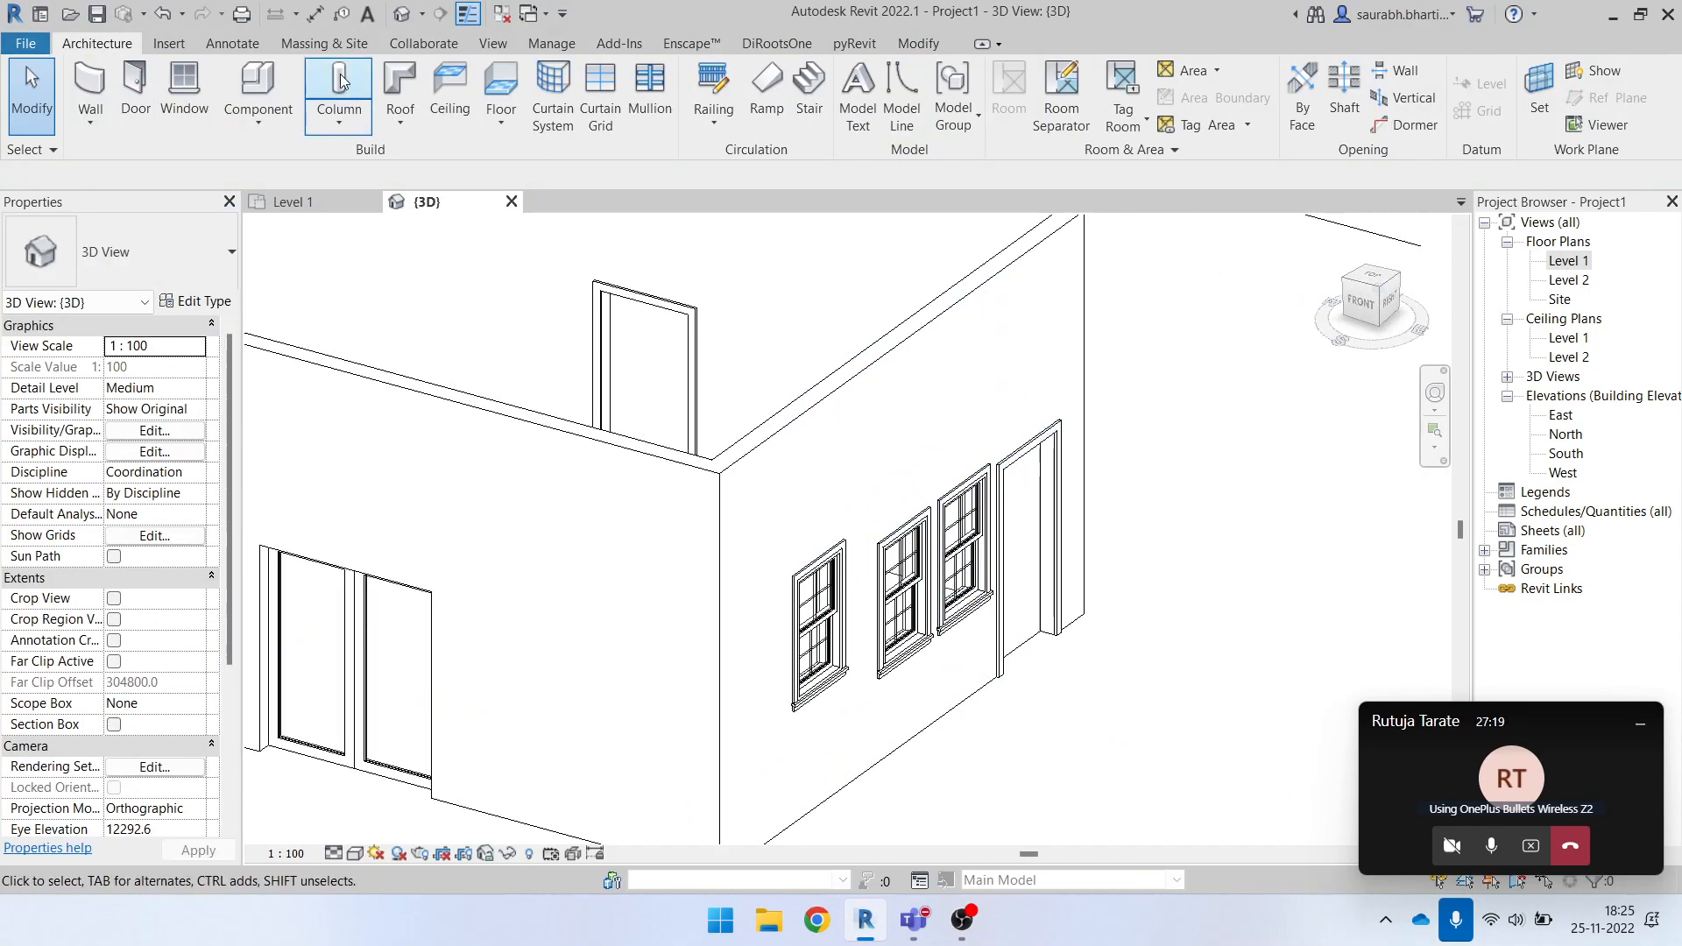
# Load the Windows_Bay_Casement family from the Windows category of the Autodesk family library.
pyautogui.click(172, 45)
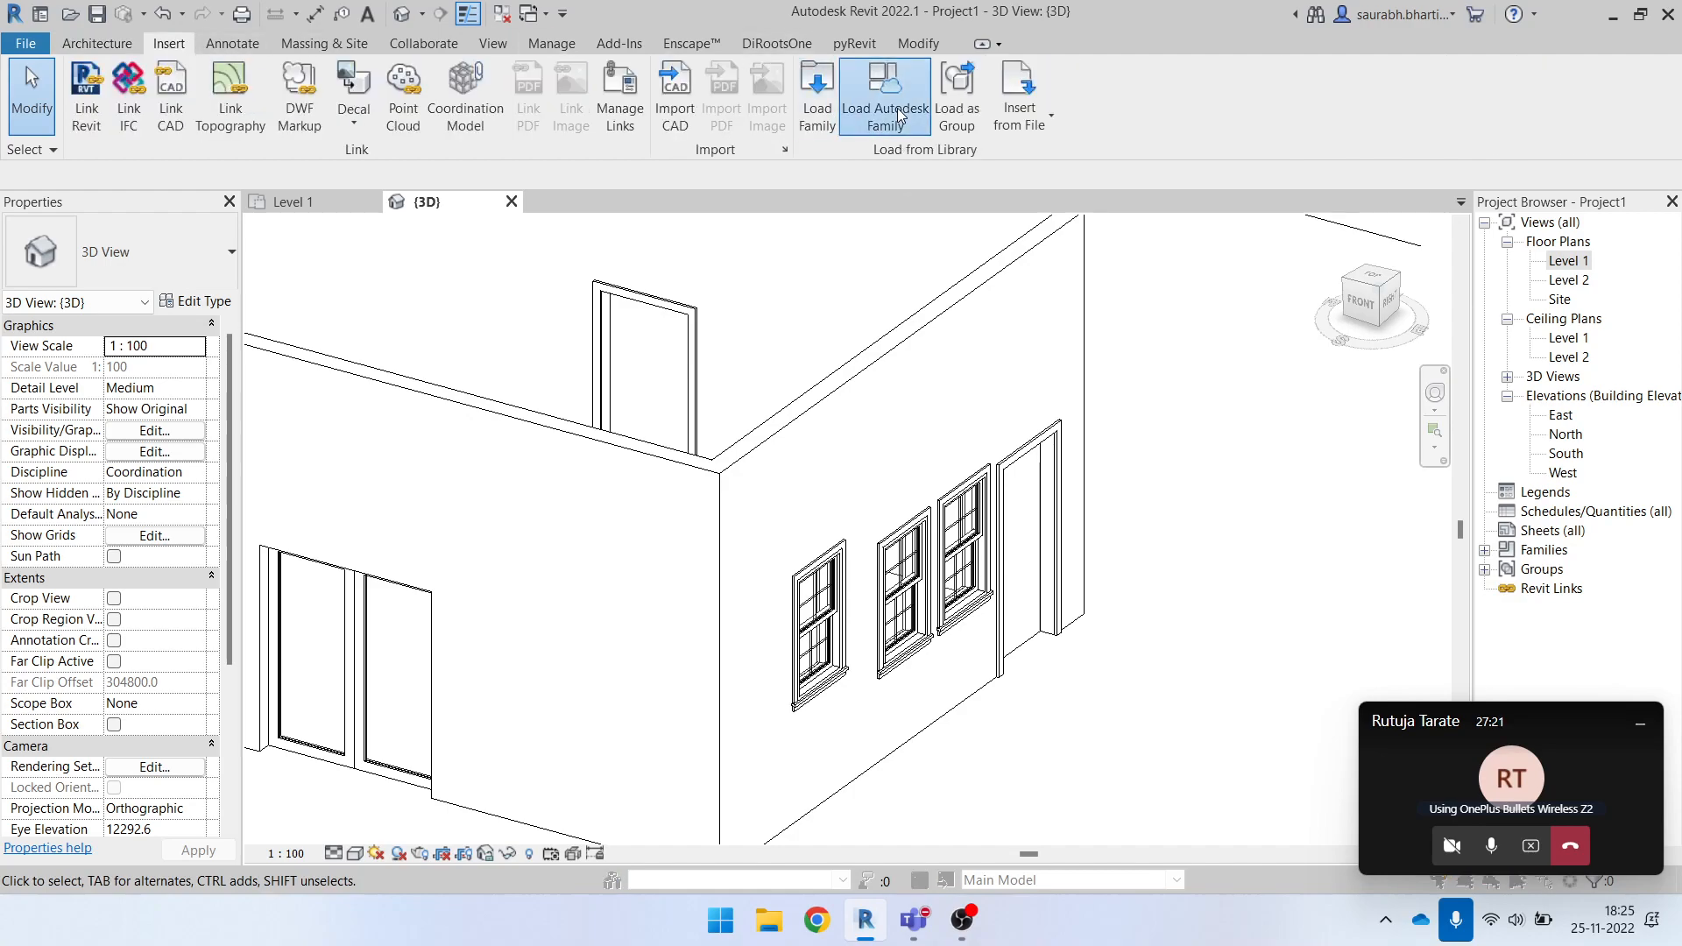
pyautogui.click(884, 92)
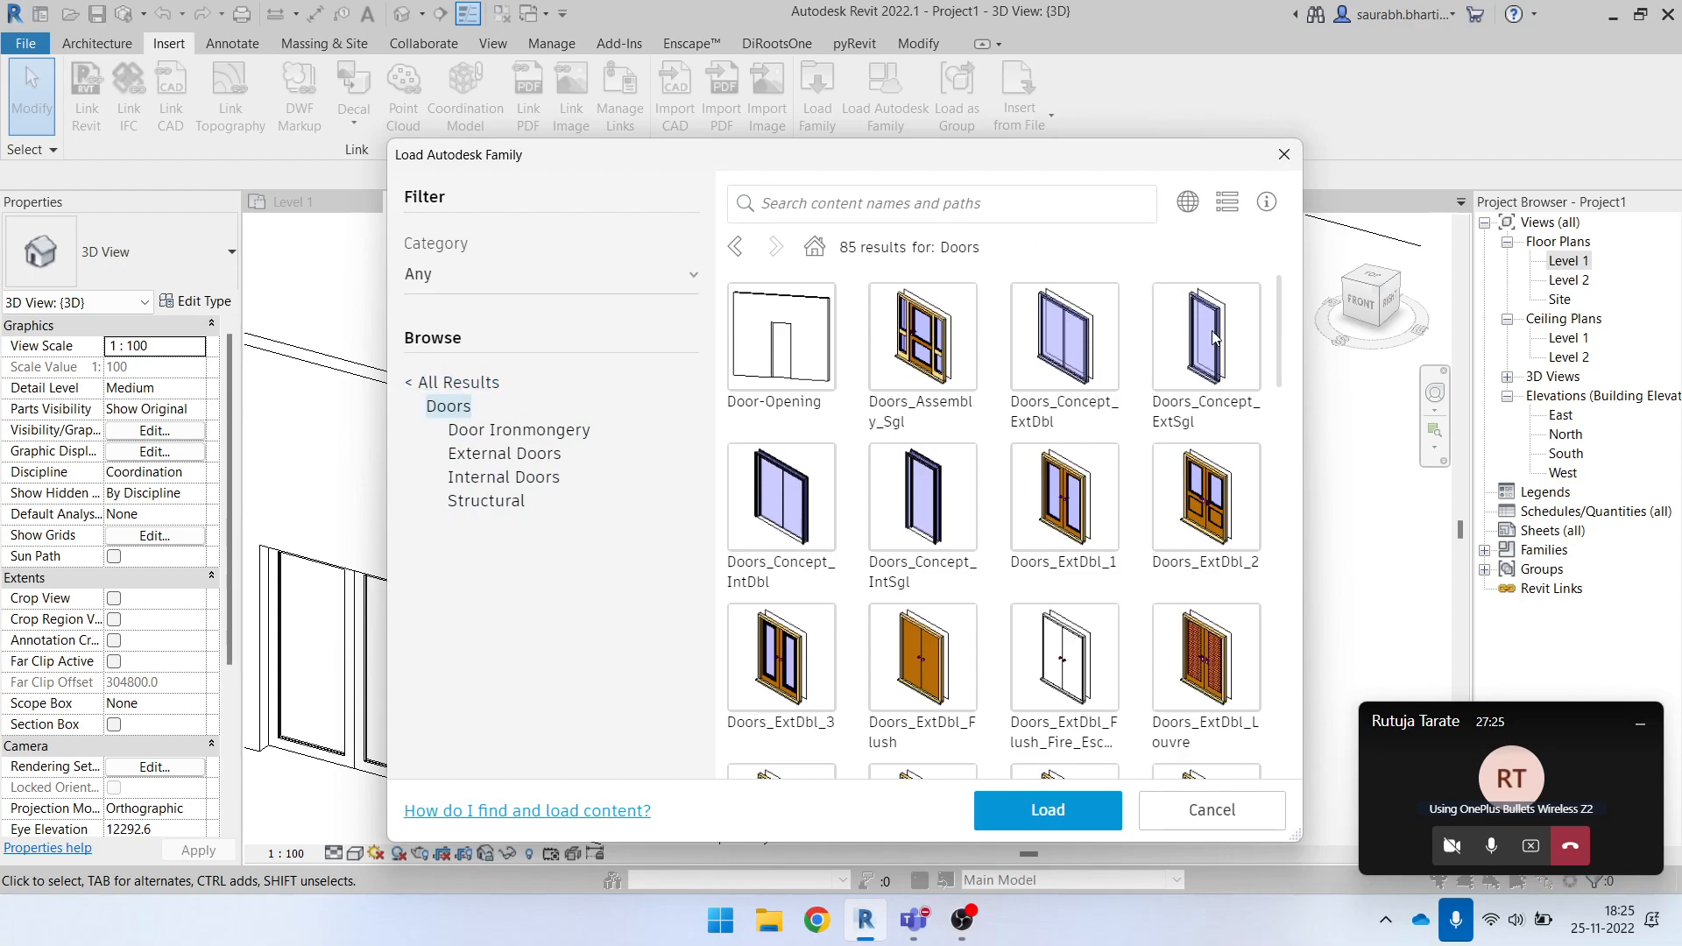
pyautogui.click(426, 384)
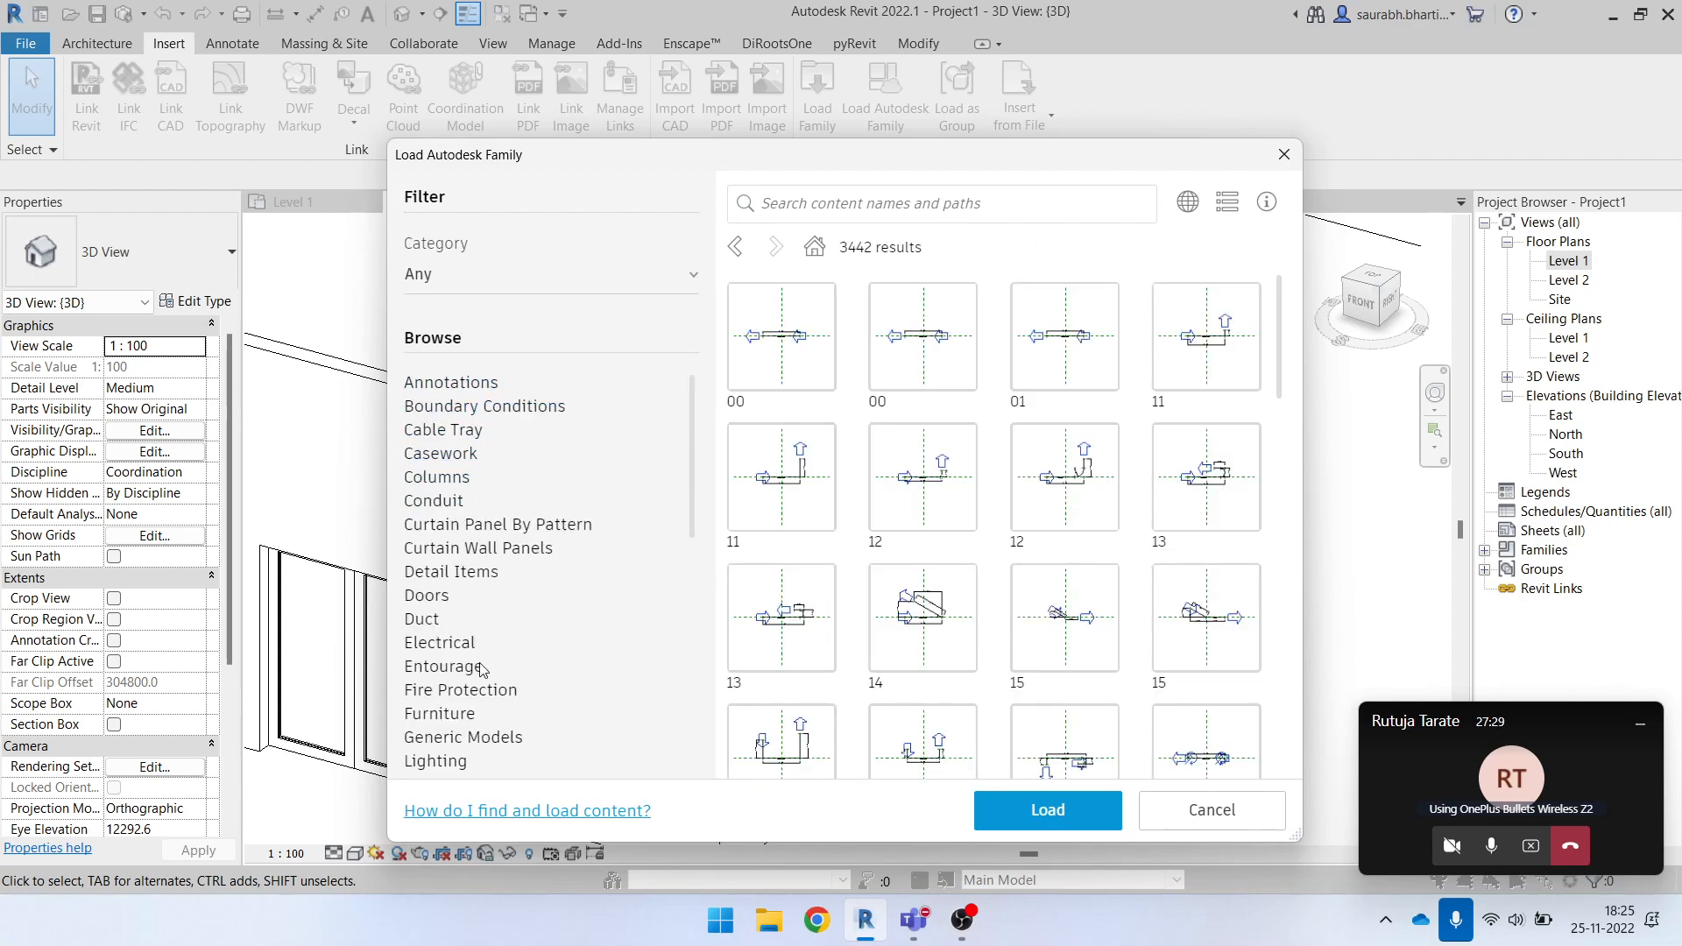
pyautogui.scroll(-5, 484, 701)
pyautogui.click(438, 767)
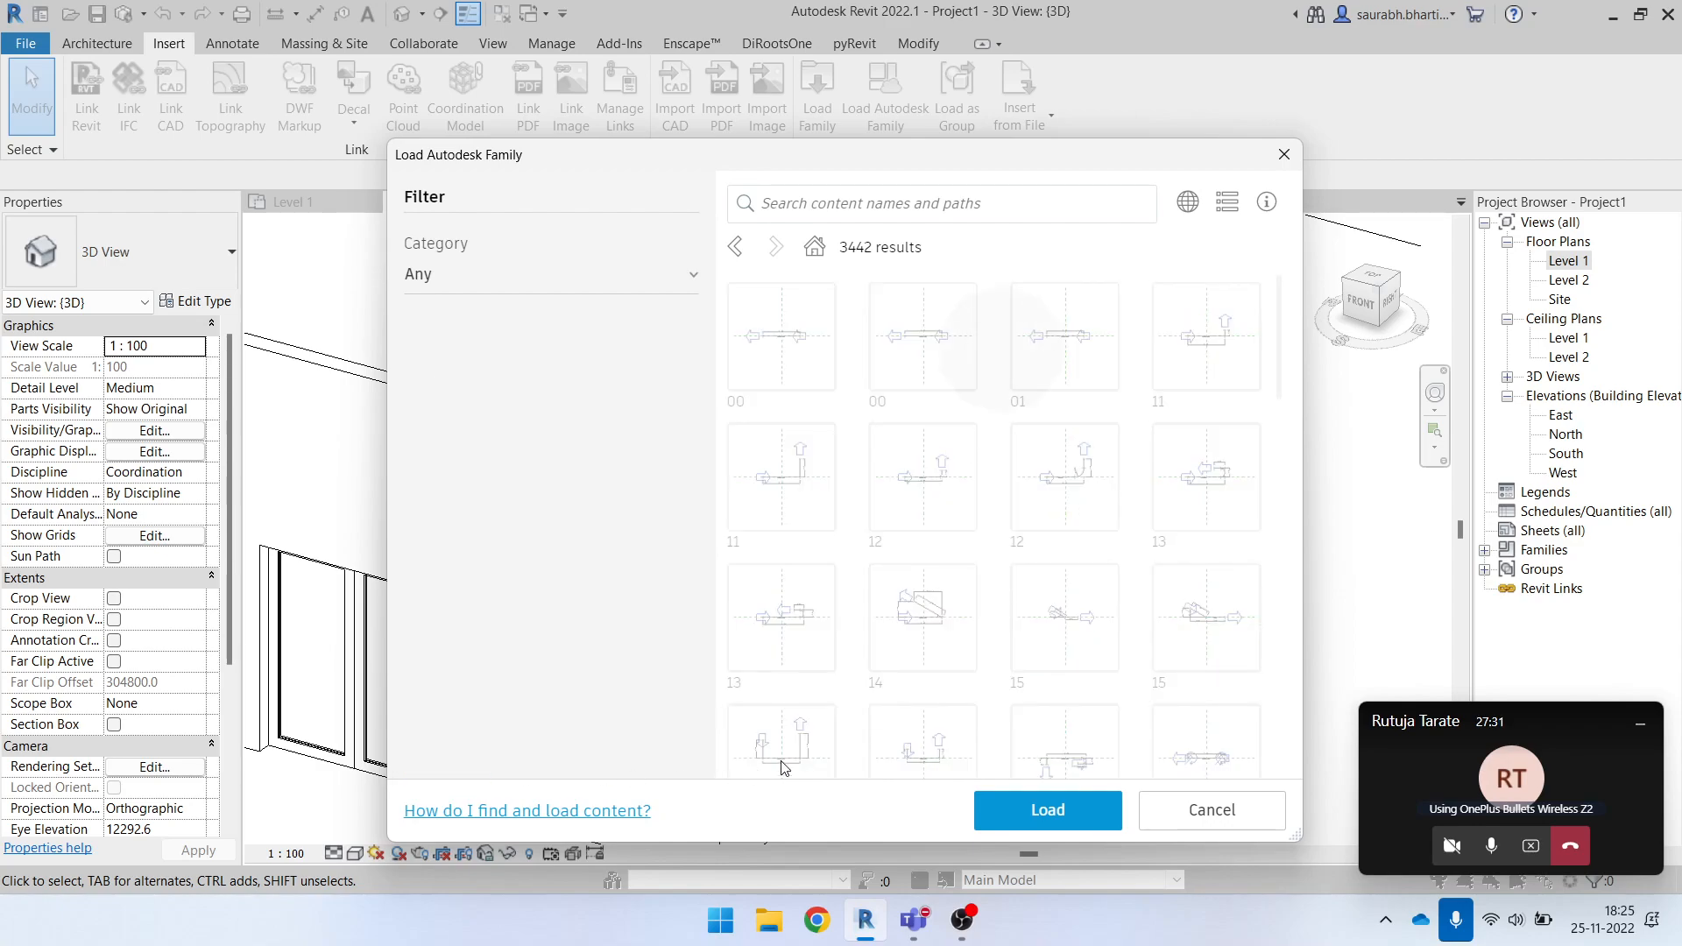
pyautogui.scroll(-10, 950, 603)
pyautogui.scroll(-10, 950, 602)
pyautogui.scroll(15, 1069, 543)
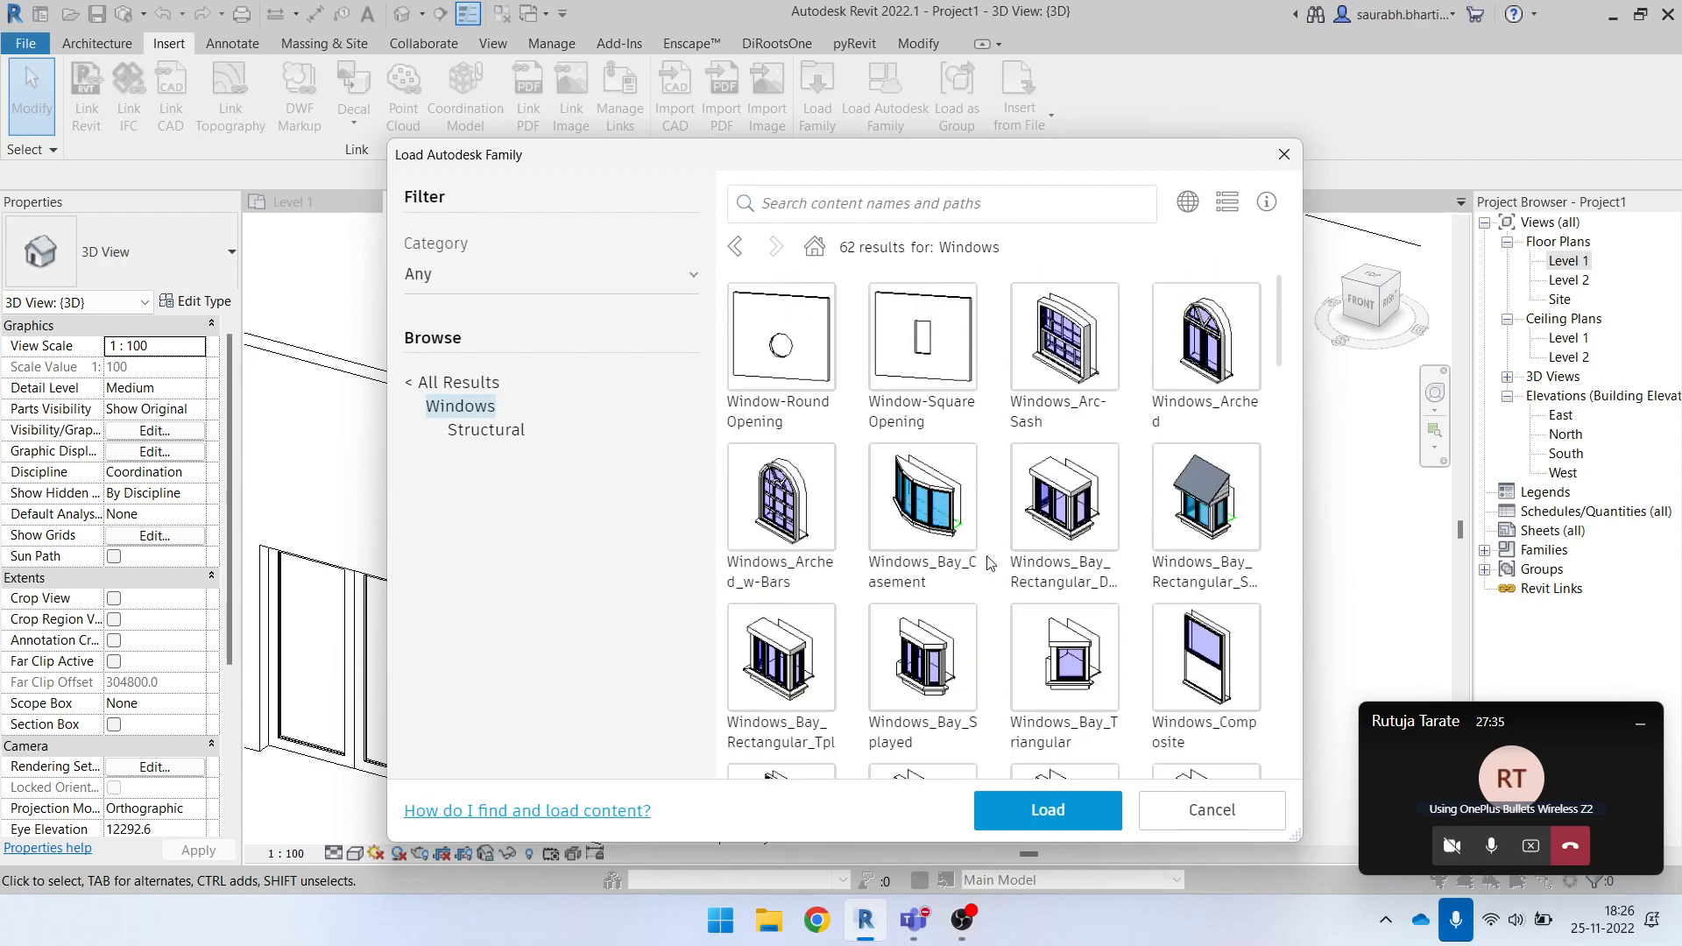
pyautogui.click(922, 500)
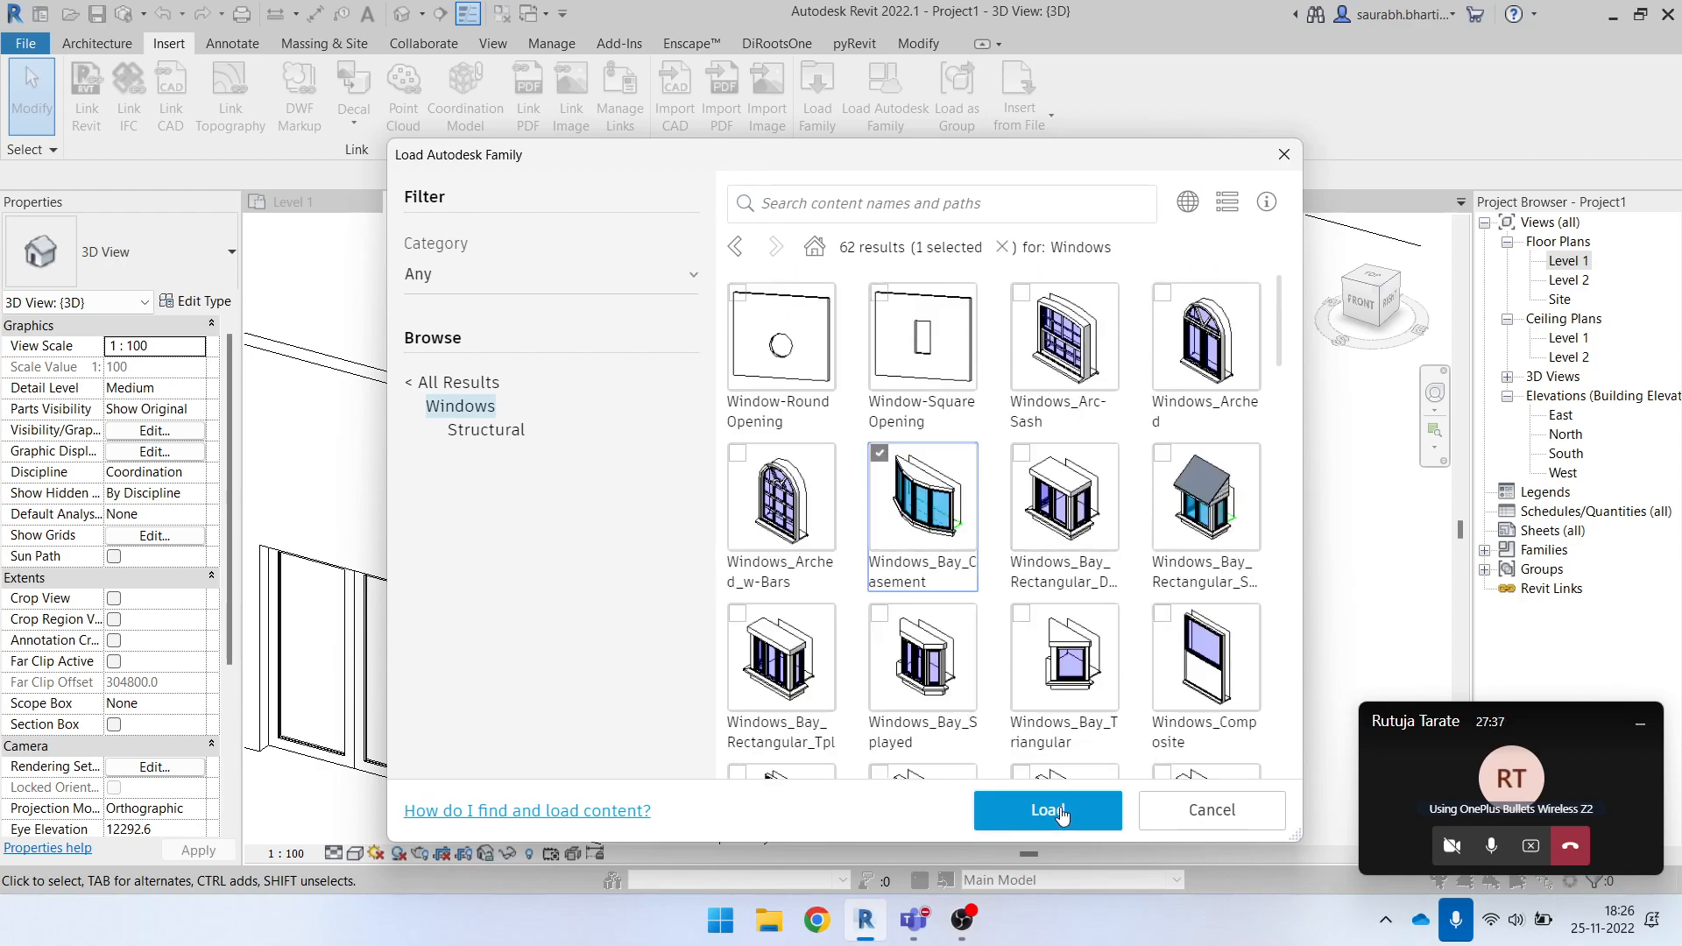
pyautogui.click(1026, 810)
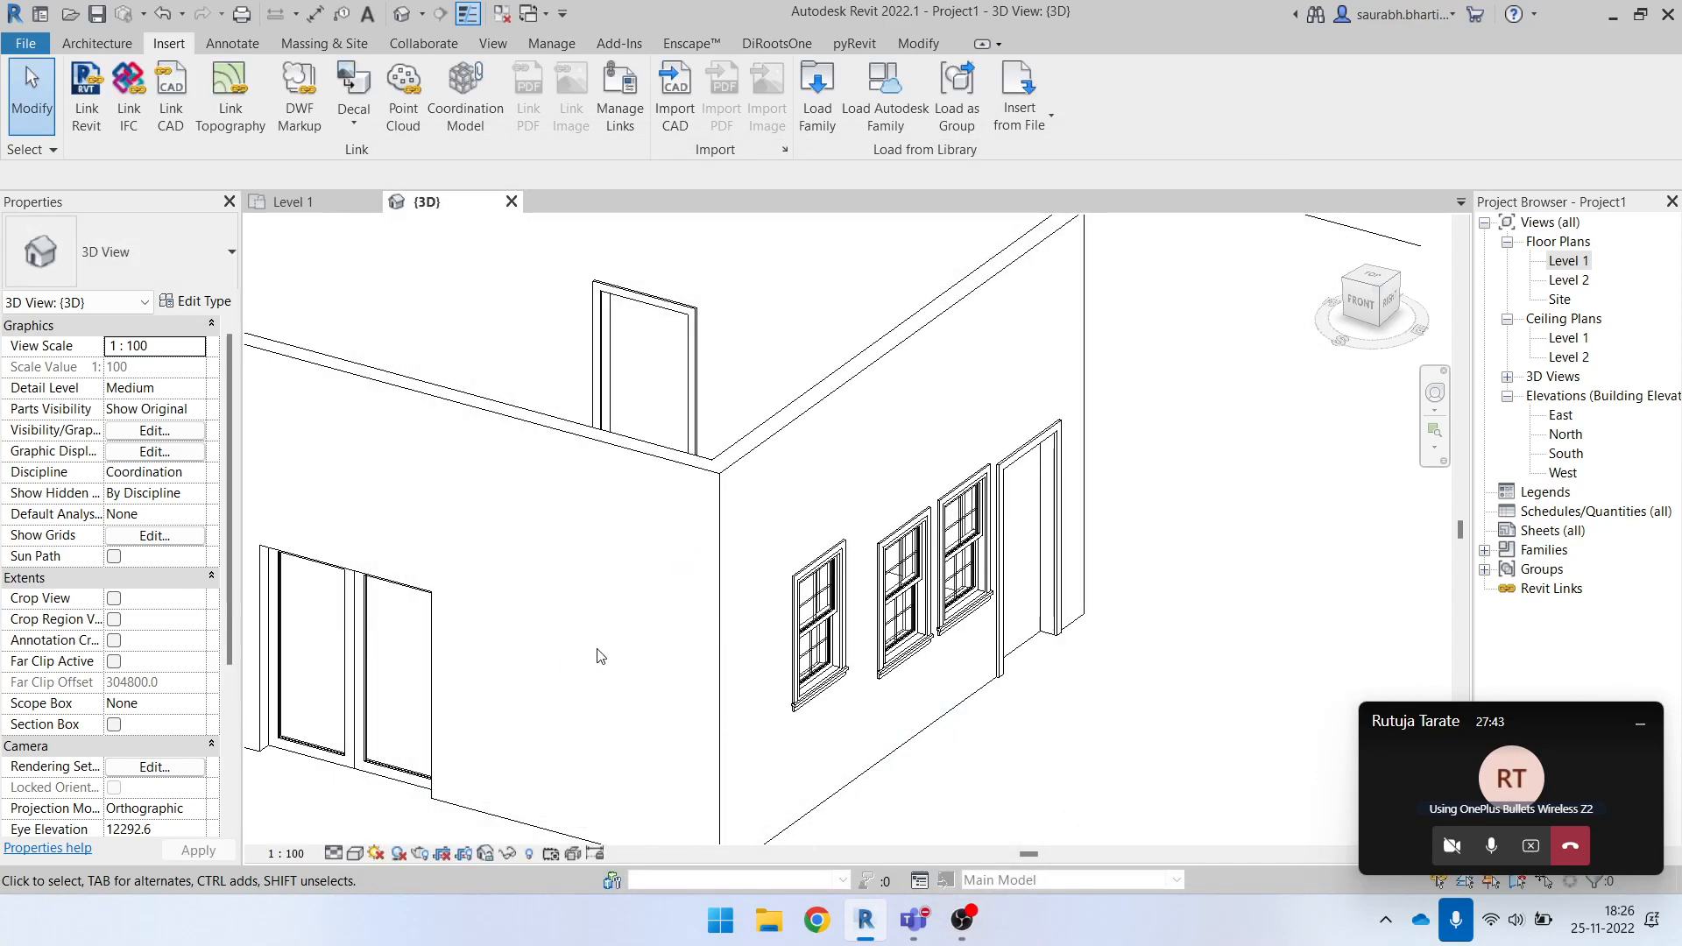
# Place a Windows_Bay_Casement 2300x1500mm window on the front wall between the double door and the corner in 3D.
pyautogui.scroll(-2, 594, 658)
pyautogui.click(96, 43)
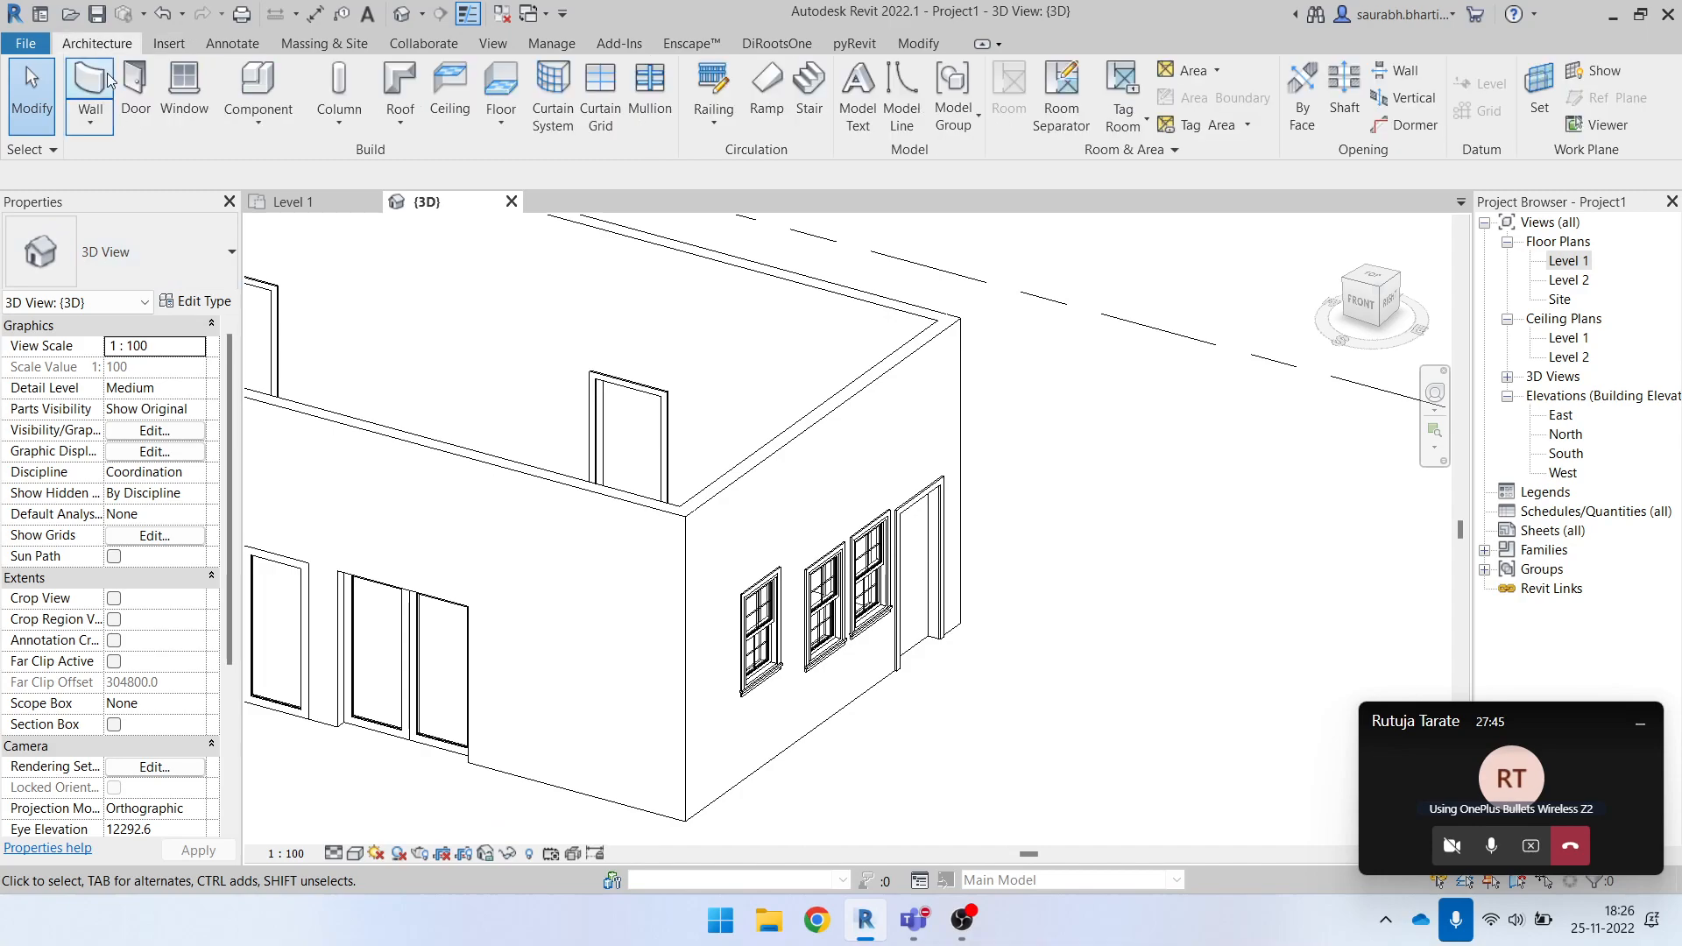
pyautogui.click(193, 108)
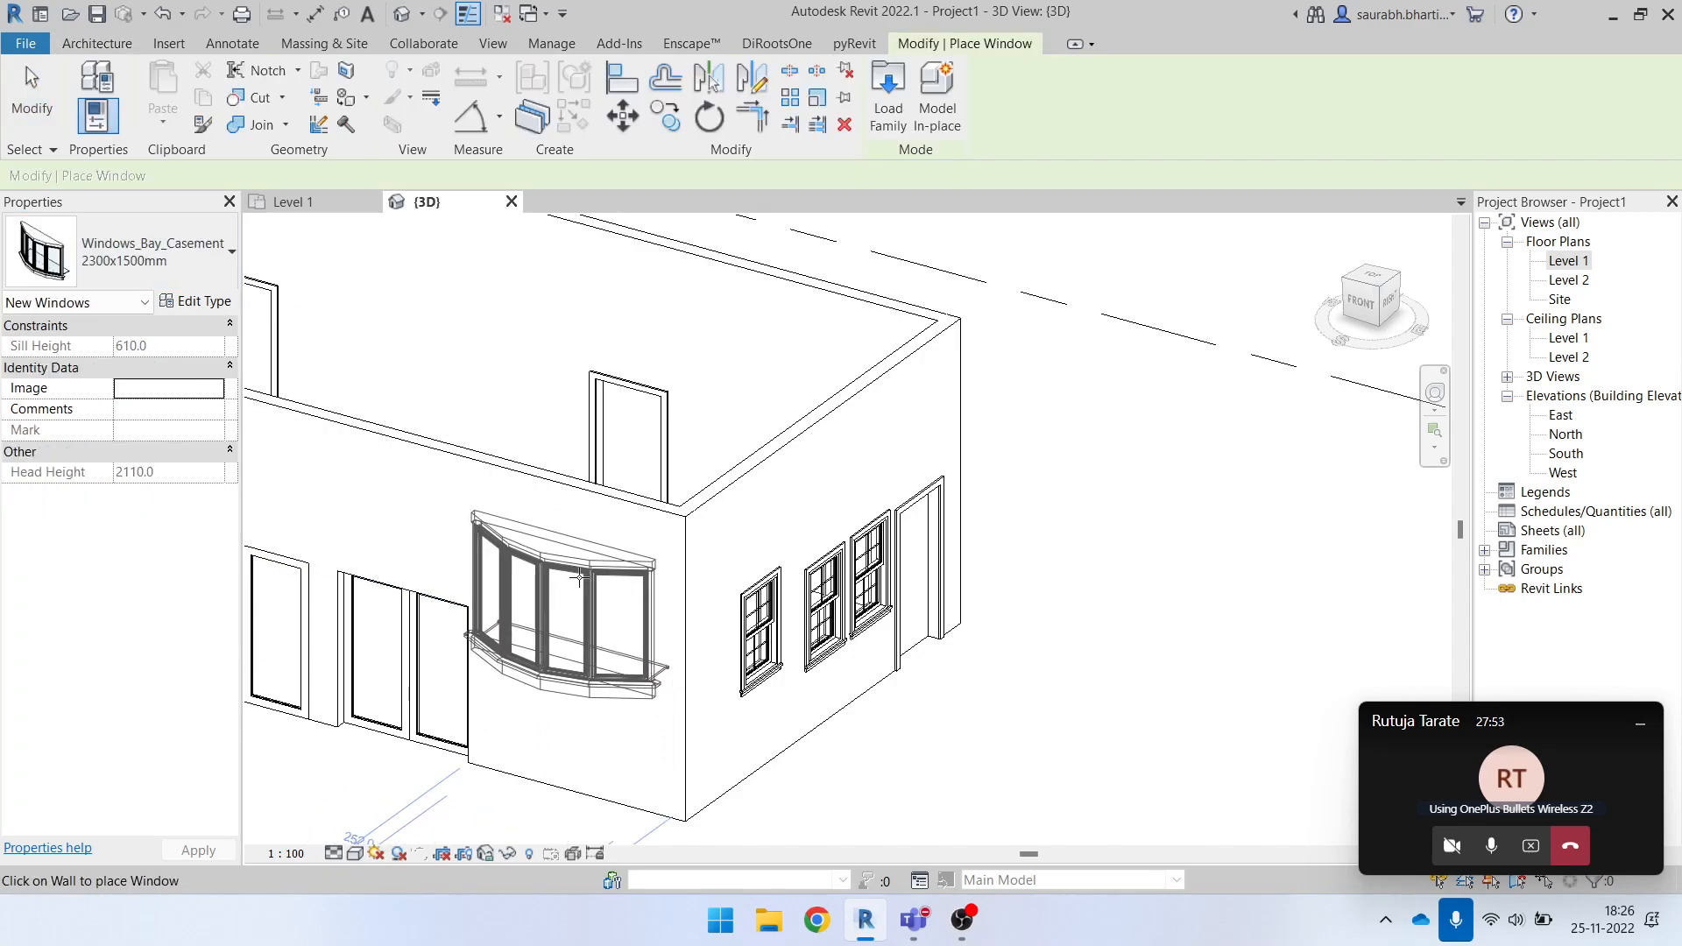
pyautogui.click(789, 684)
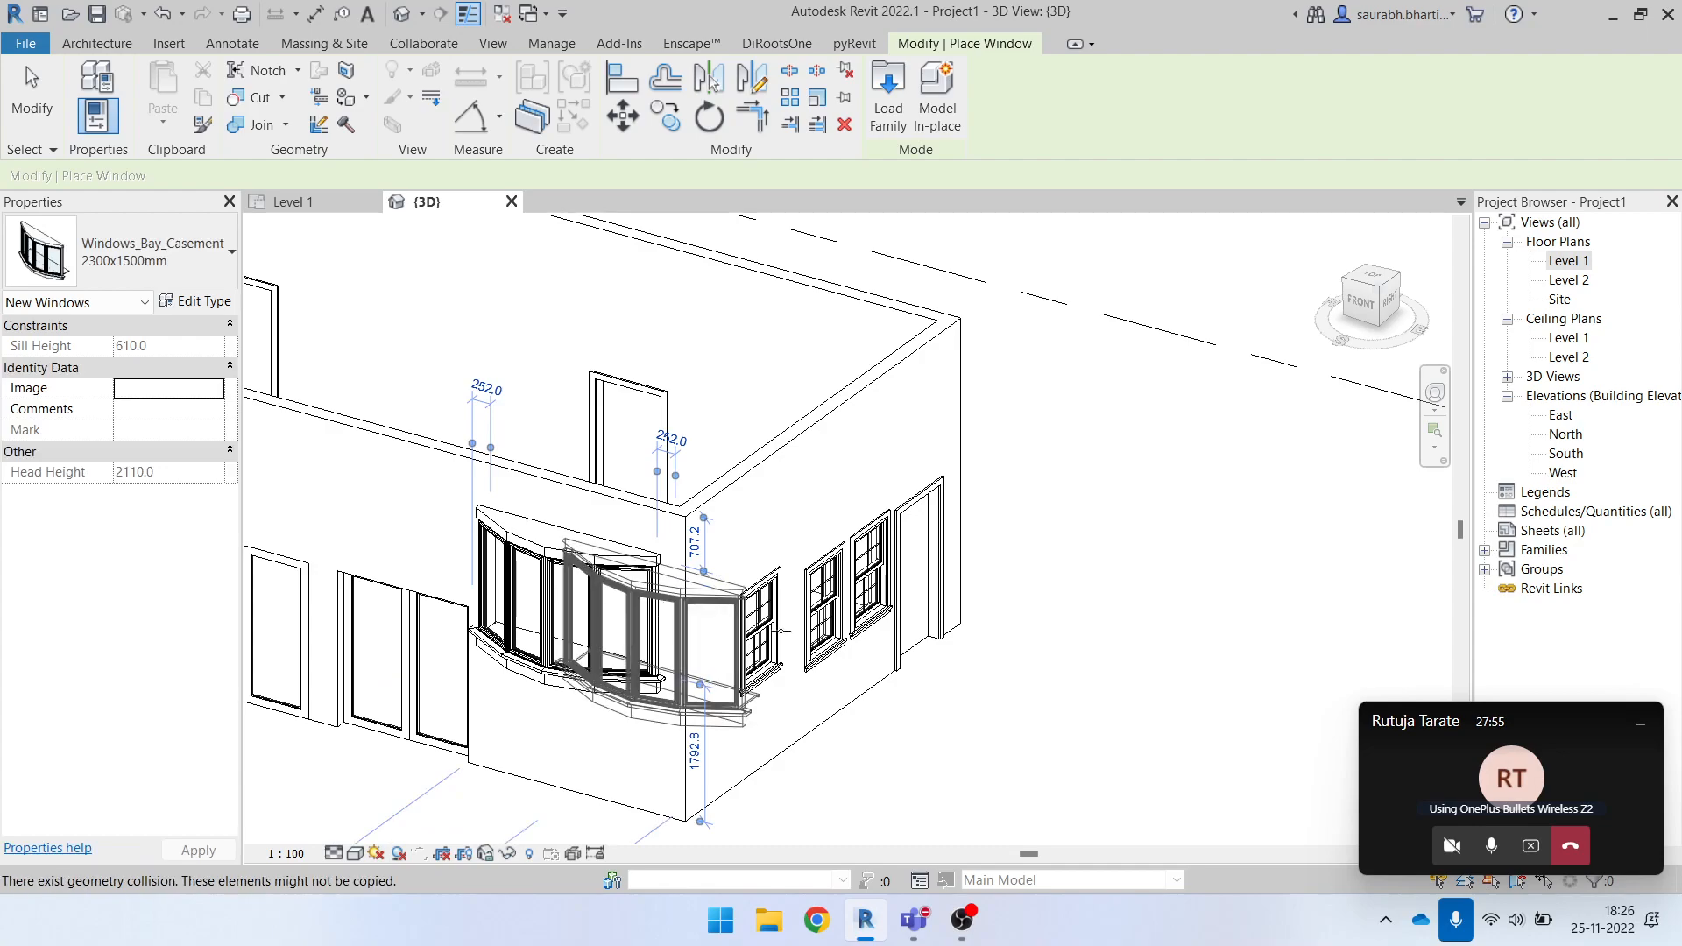
pyautogui.press('Escape')
pyautogui.press('Escape')
# Open the Level 1 floor plan and inspect the properties of the bay window on the south wall.
pyautogui.click(1566, 261)
pyautogui.doubleClick(1565, 261)
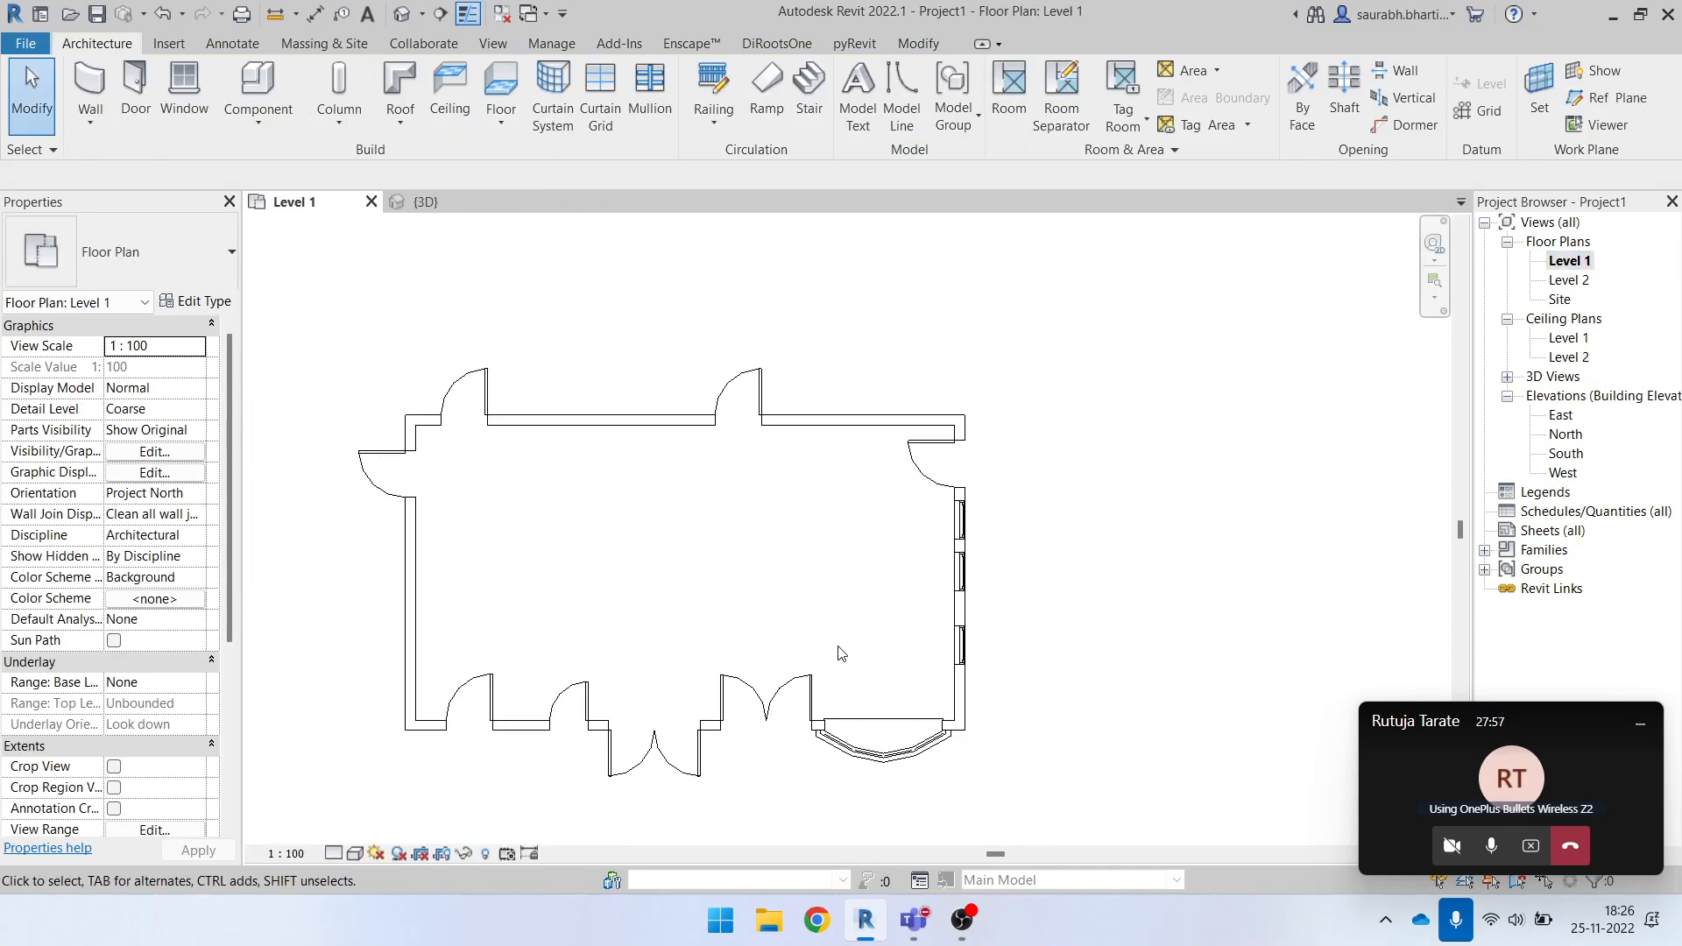
pyautogui.click(873, 751)
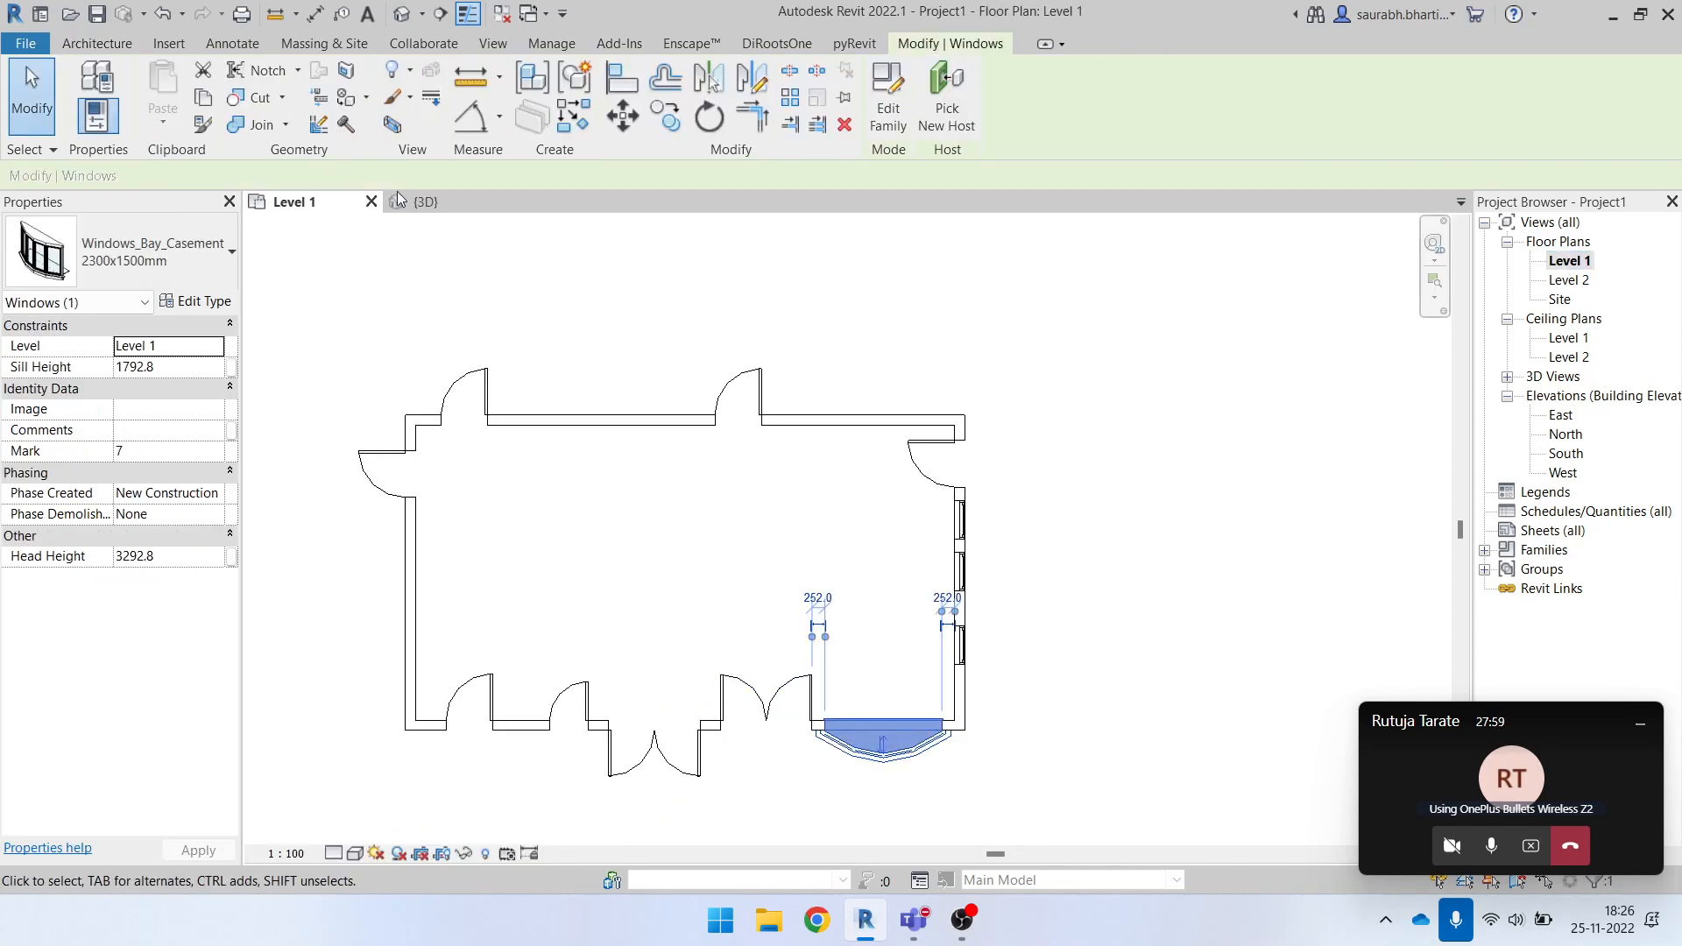
pyautogui.press('Escape')
# Place a Windows_Bay_Casement 2300x1500mm window on the north wall between the two doors in plan.
pyautogui.press('w')
pyautogui.press('n')
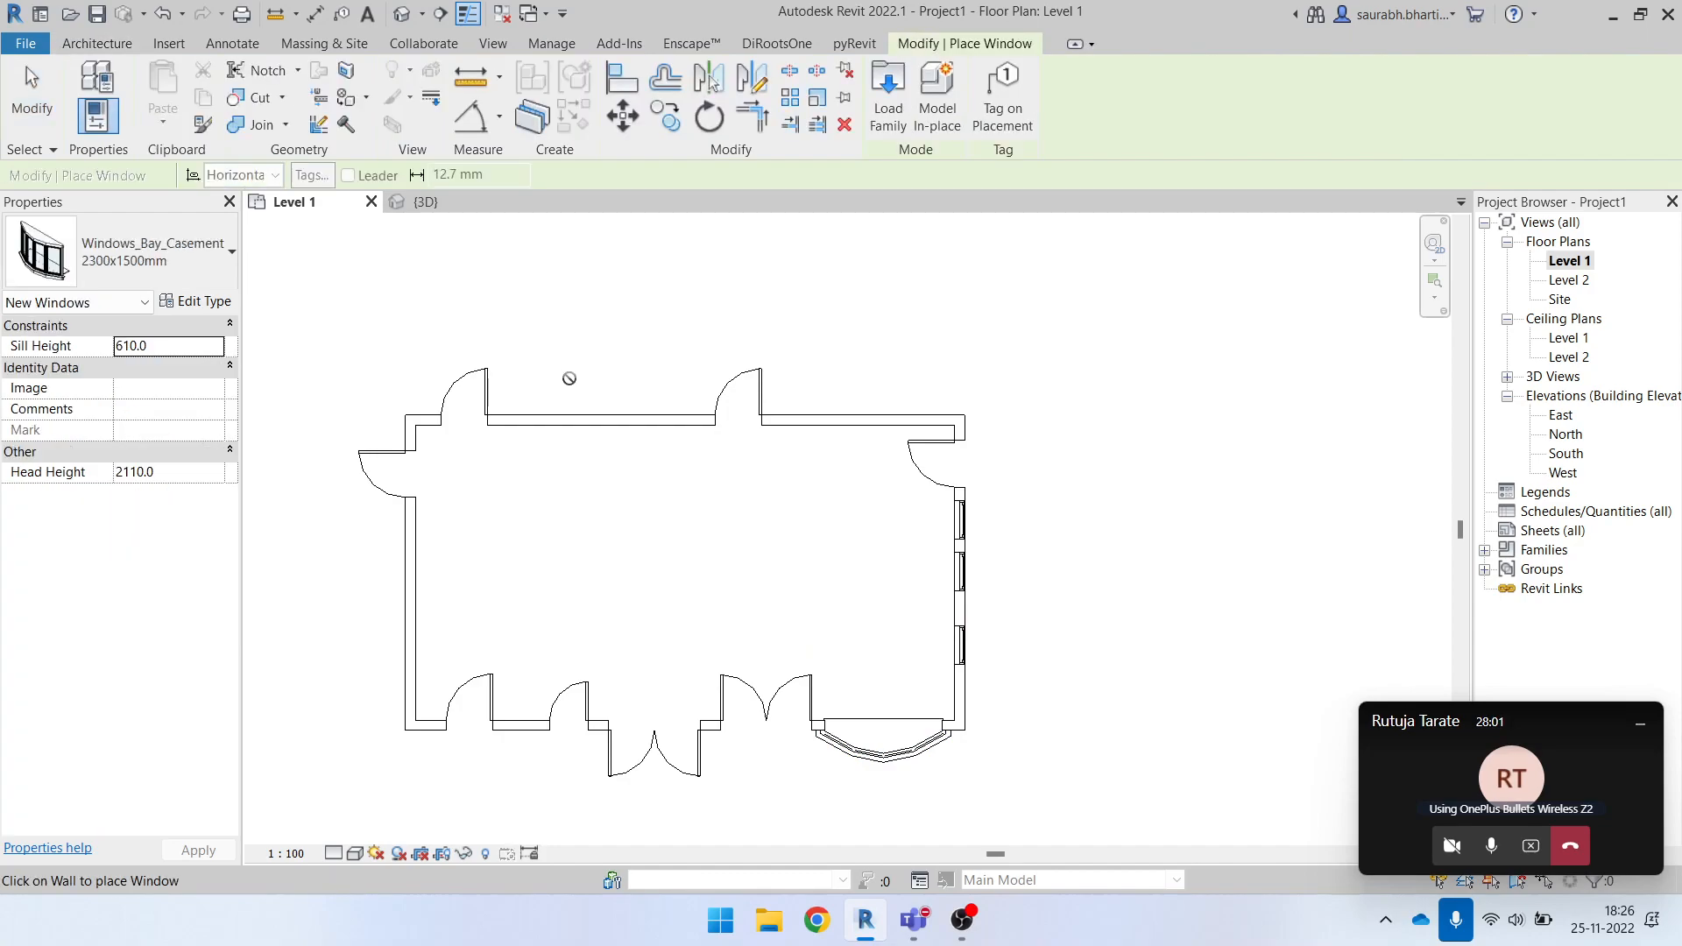
pyautogui.click(592, 419)
pyautogui.press('Escape')
pyautogui.press('Escape')
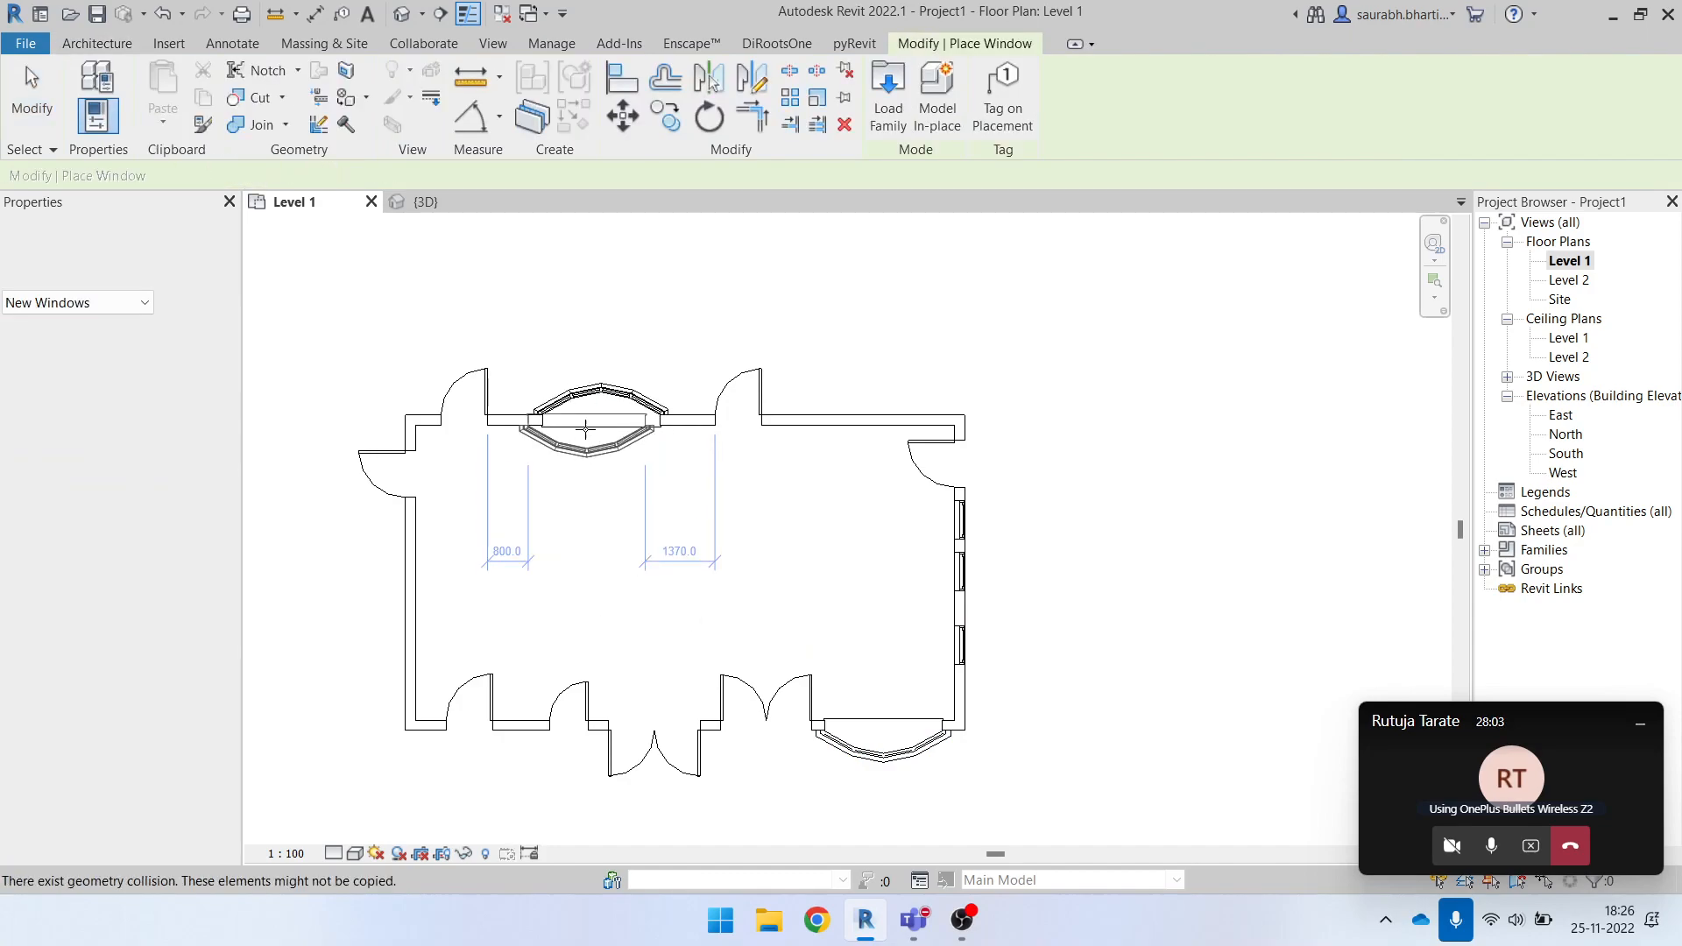
# Examine the bay windows on the front and back walls from several angles in the 3D view.
pyautogui.scroll(4, 624, 425)
pyautogui.click(400, 17)
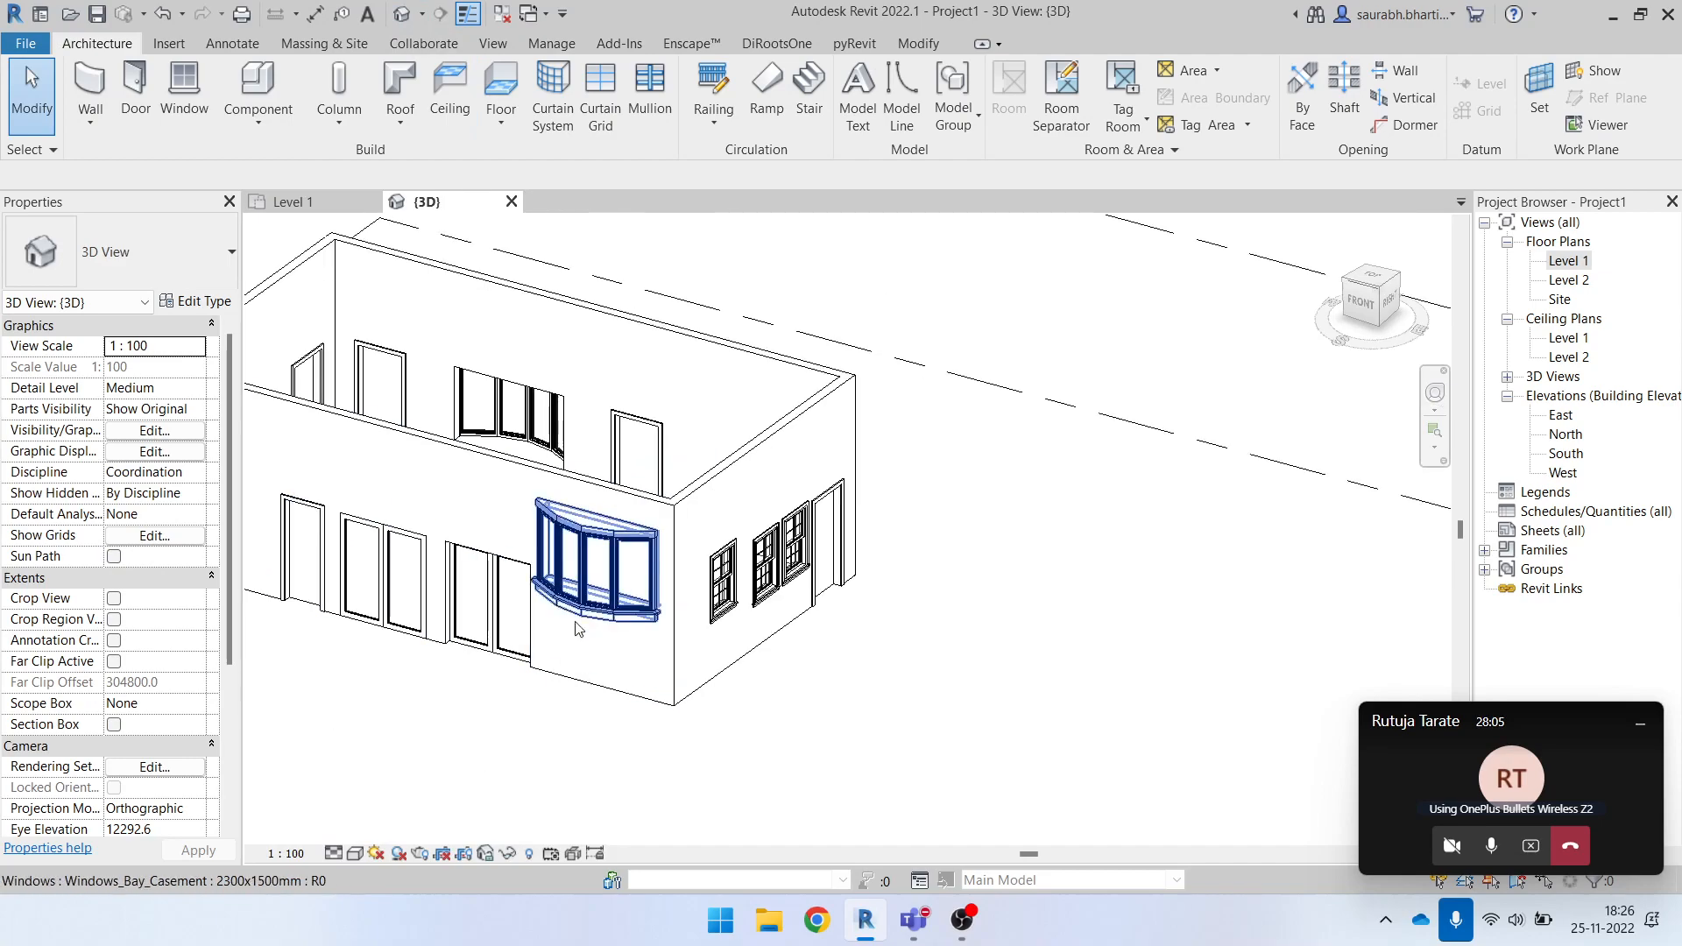
pyautogui.click(617, 565)
pyautogui.keyDown('shift'); pyautogui.moveTo(618, 565); pyautogui.dragTo(779, 592, button='middle'); pyautogui.keyUp('shift')
pyautogui.click(760, 412)
pyautogui.scroll(-1, 758, 415)
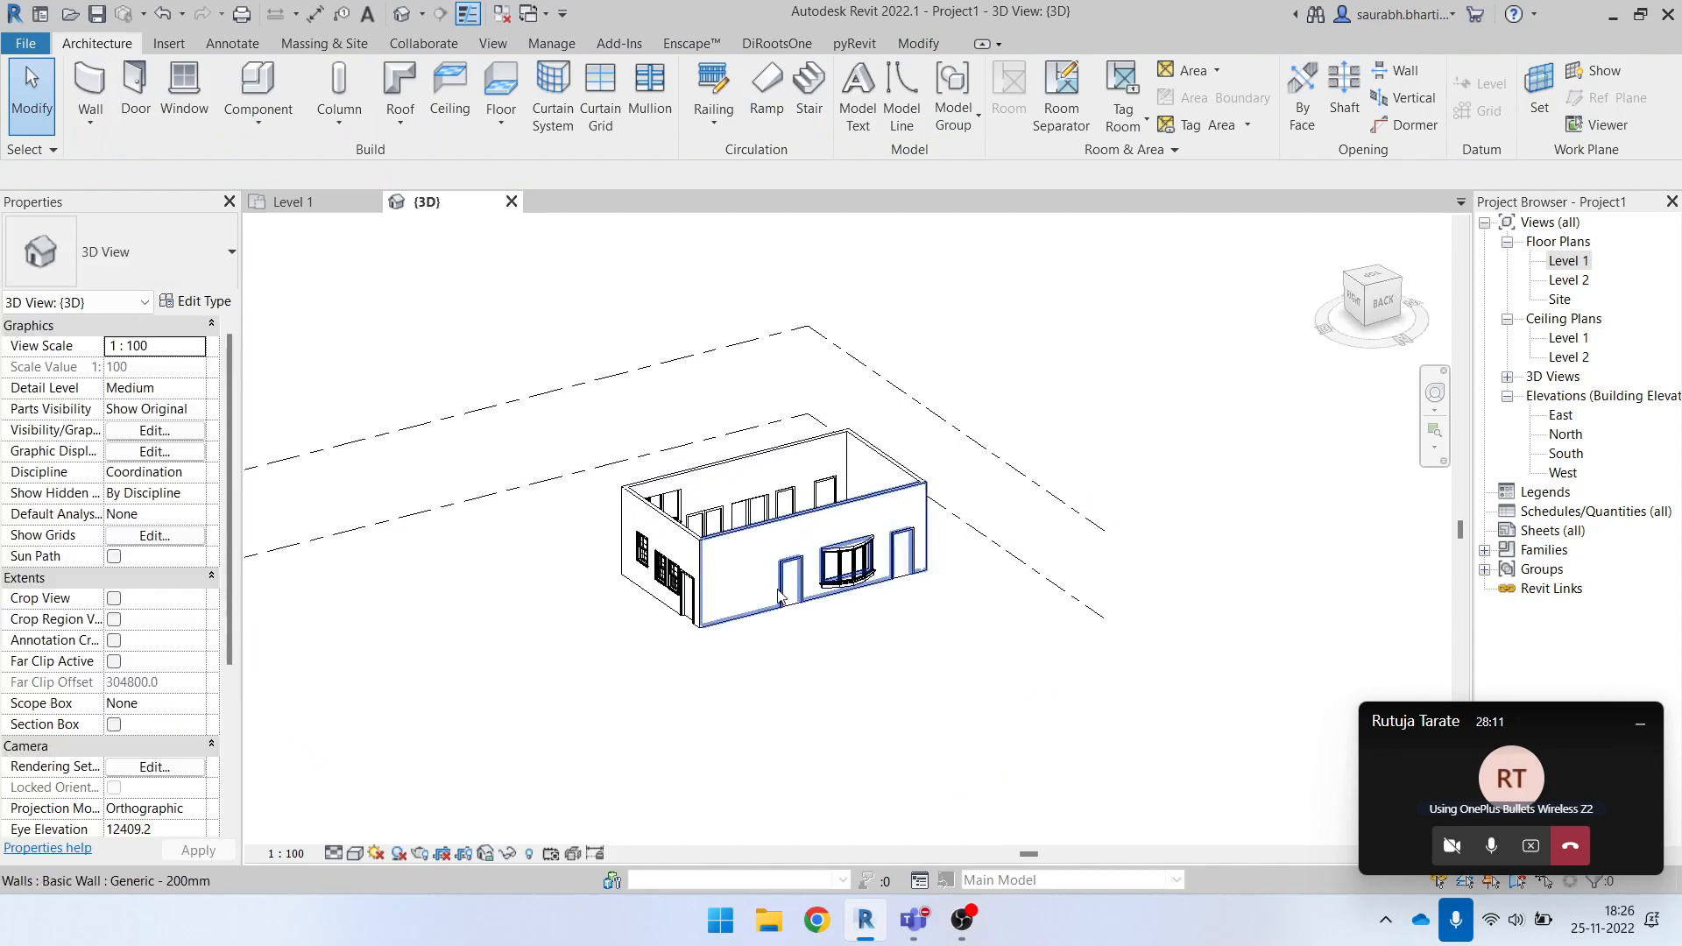
pyautogui.scroll(3, 775, 583)
pyautogui.click(958, 560)
pyautogui.keyDown('shift'); pyautogui.moveTo(957, 560); pyautogui.dragTo(824, 673, button='middle'); pyautogui.keyUp('shift')
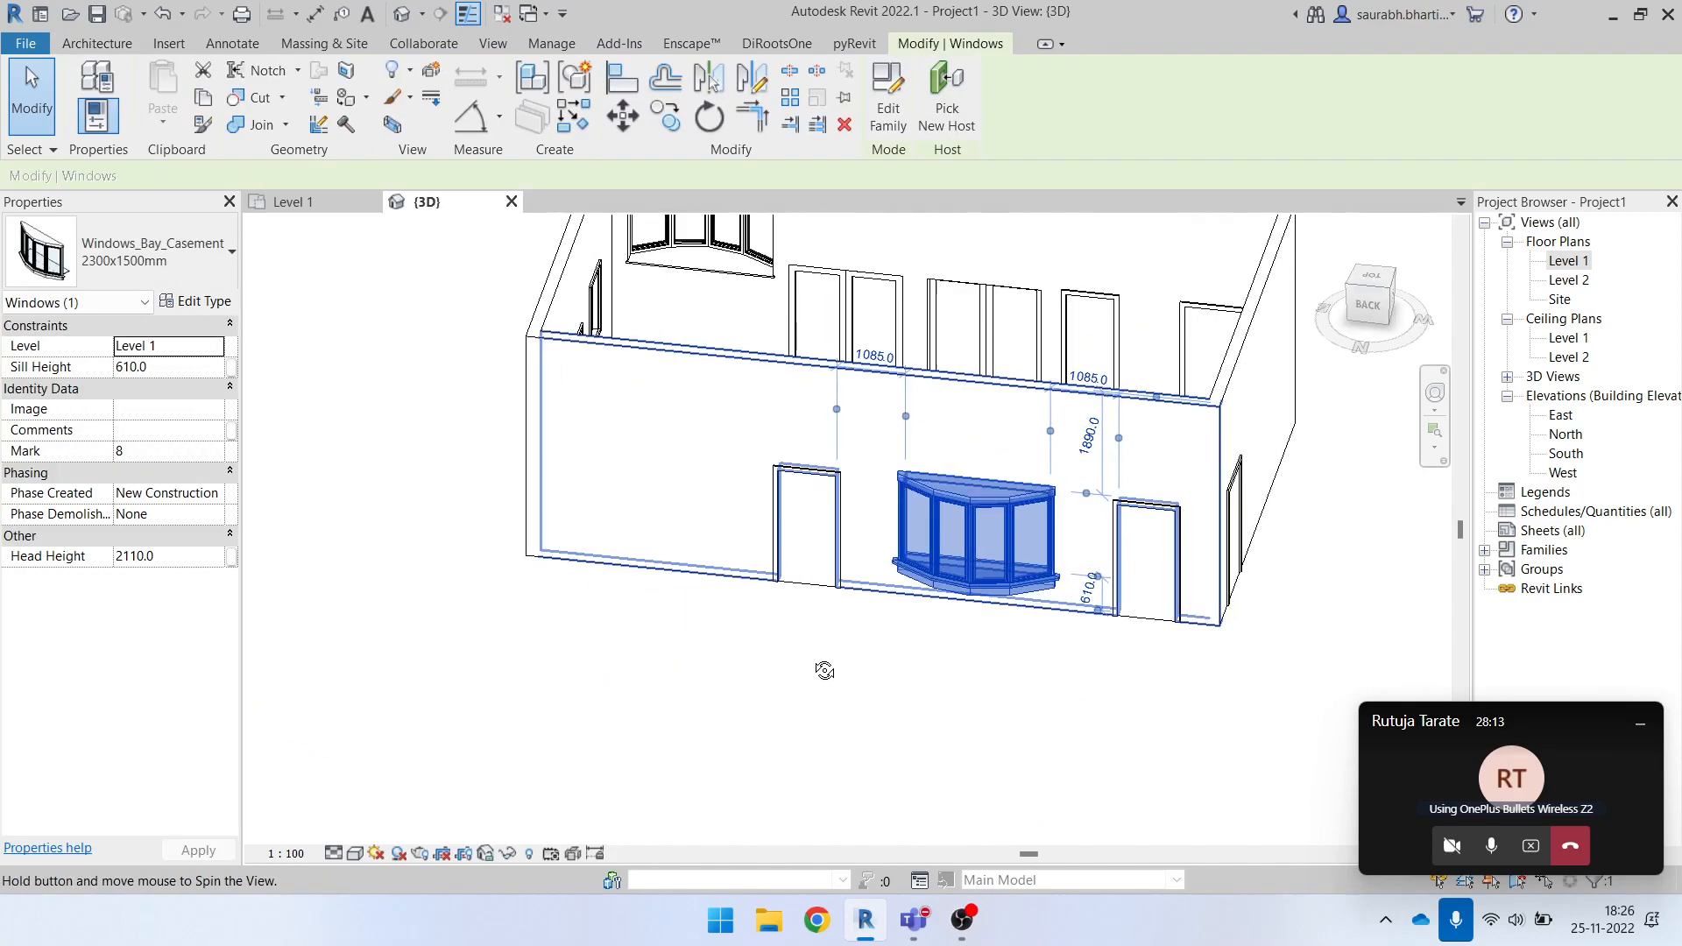
# Review the type properties of the 2300x1500mm bay window on the back wall without changing them.
pyautogui.click(702, 667)
pyautogui.click(959, 537)
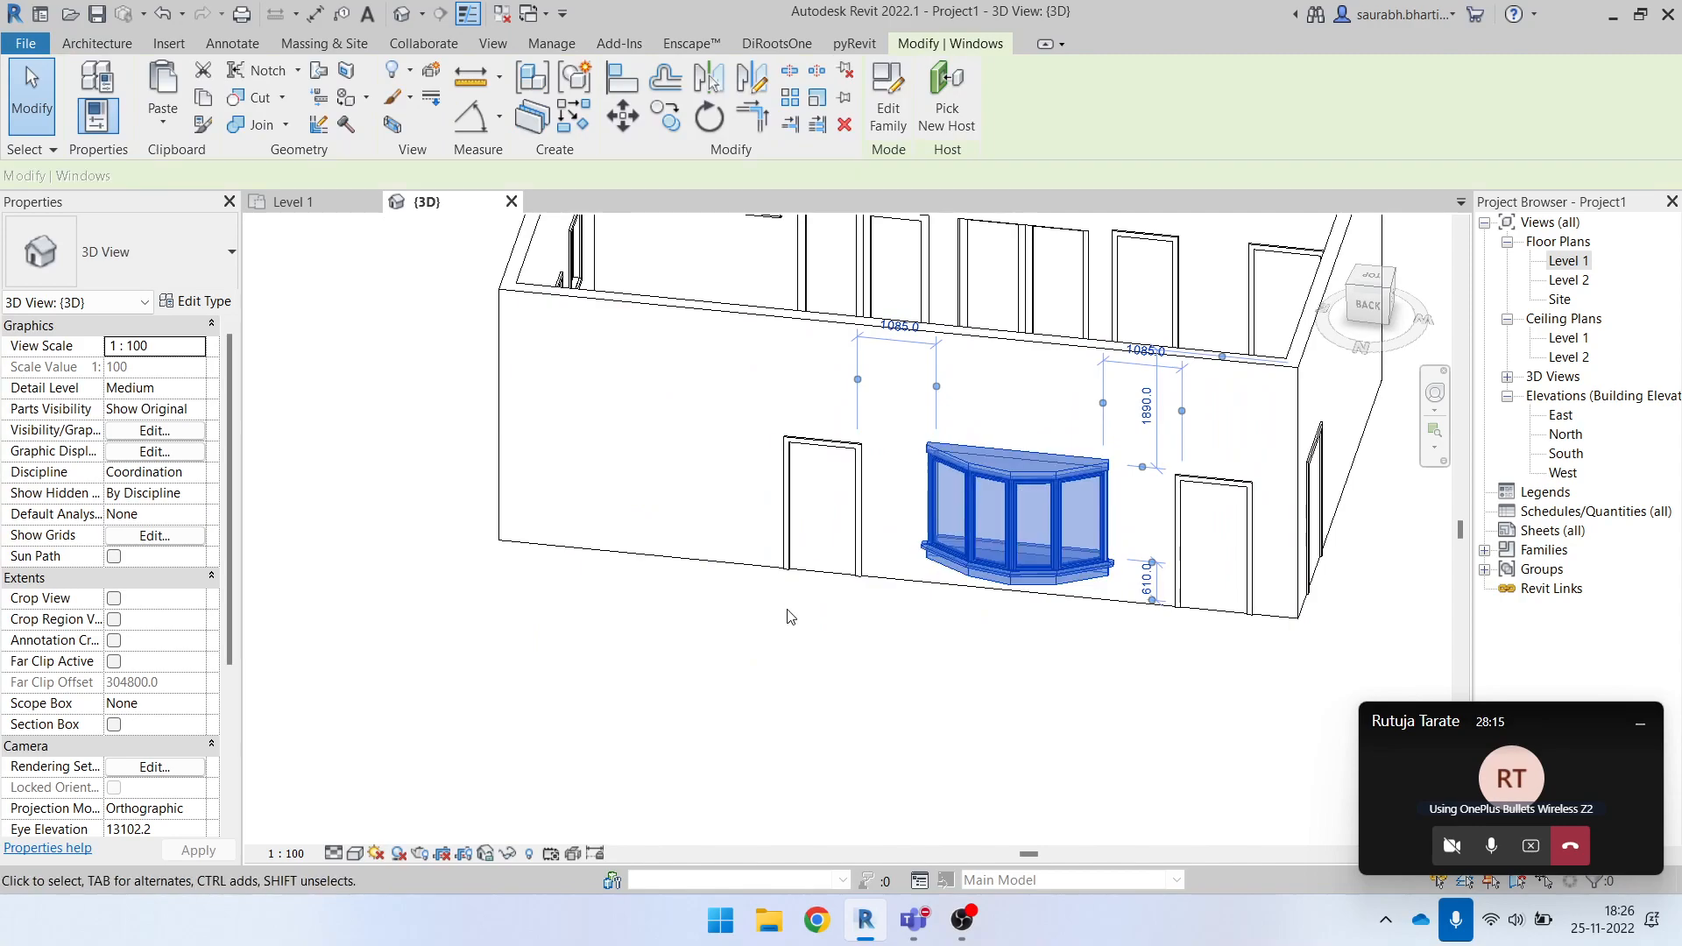
pyautogui.keyDown('shift'); pyautogui.moveTo(787, 604); pyautogui.dragTo(915, 612, button='middle'); pyautogui.keyUp('shift')
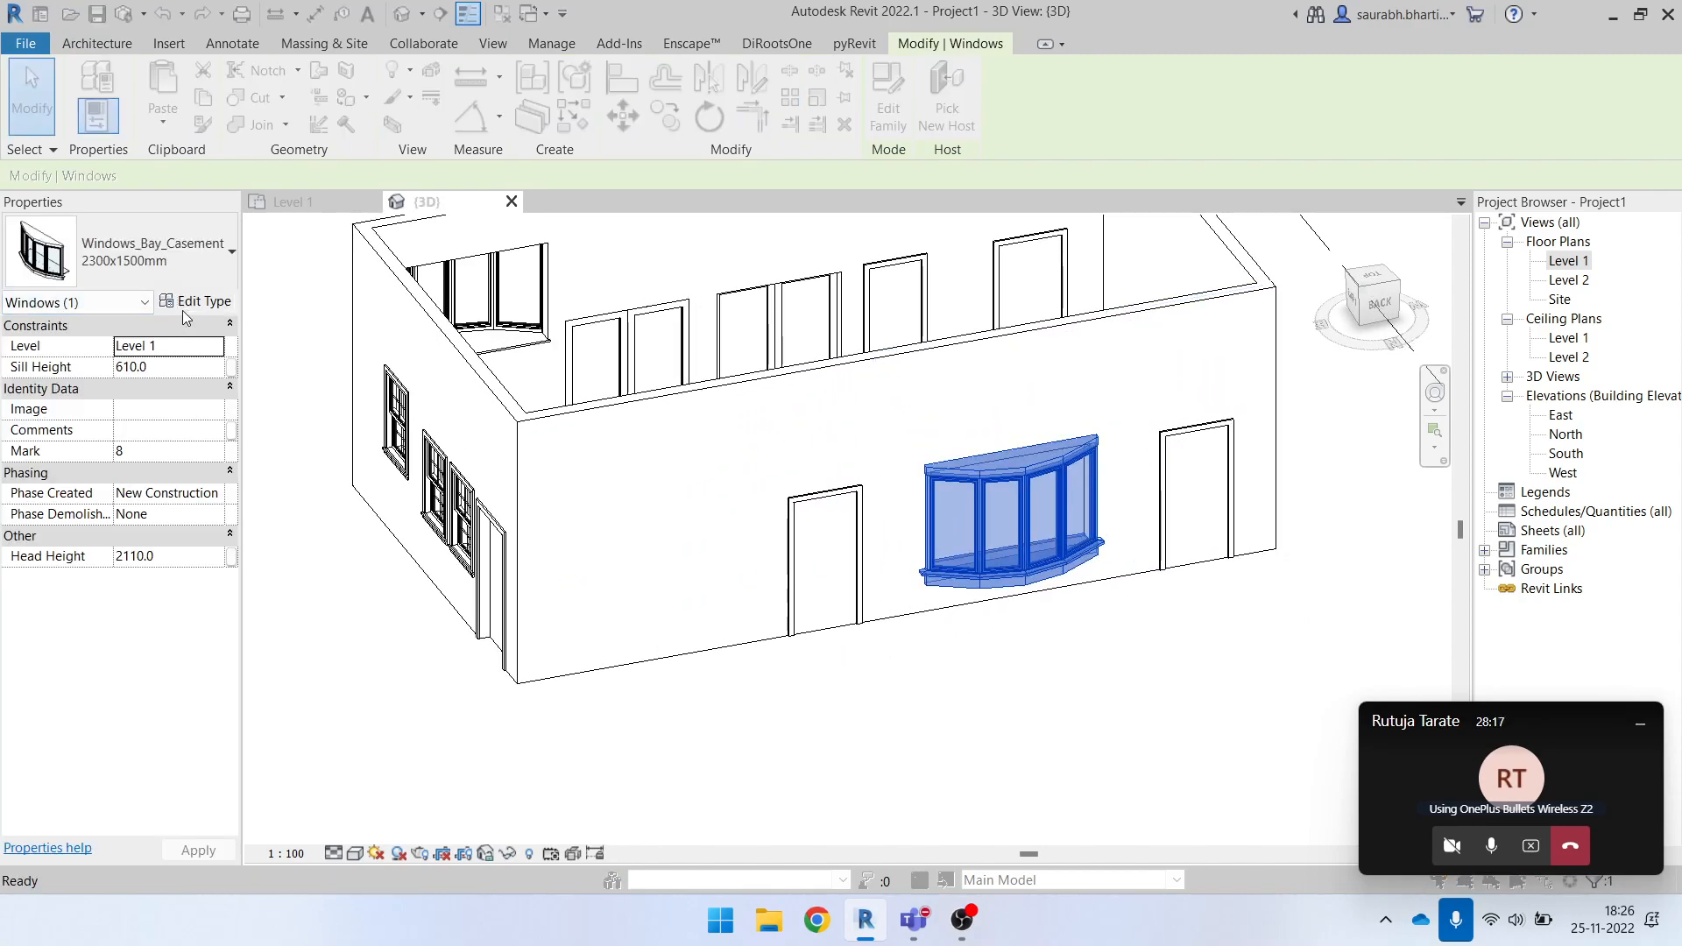
pyautogui.click(182, 308)
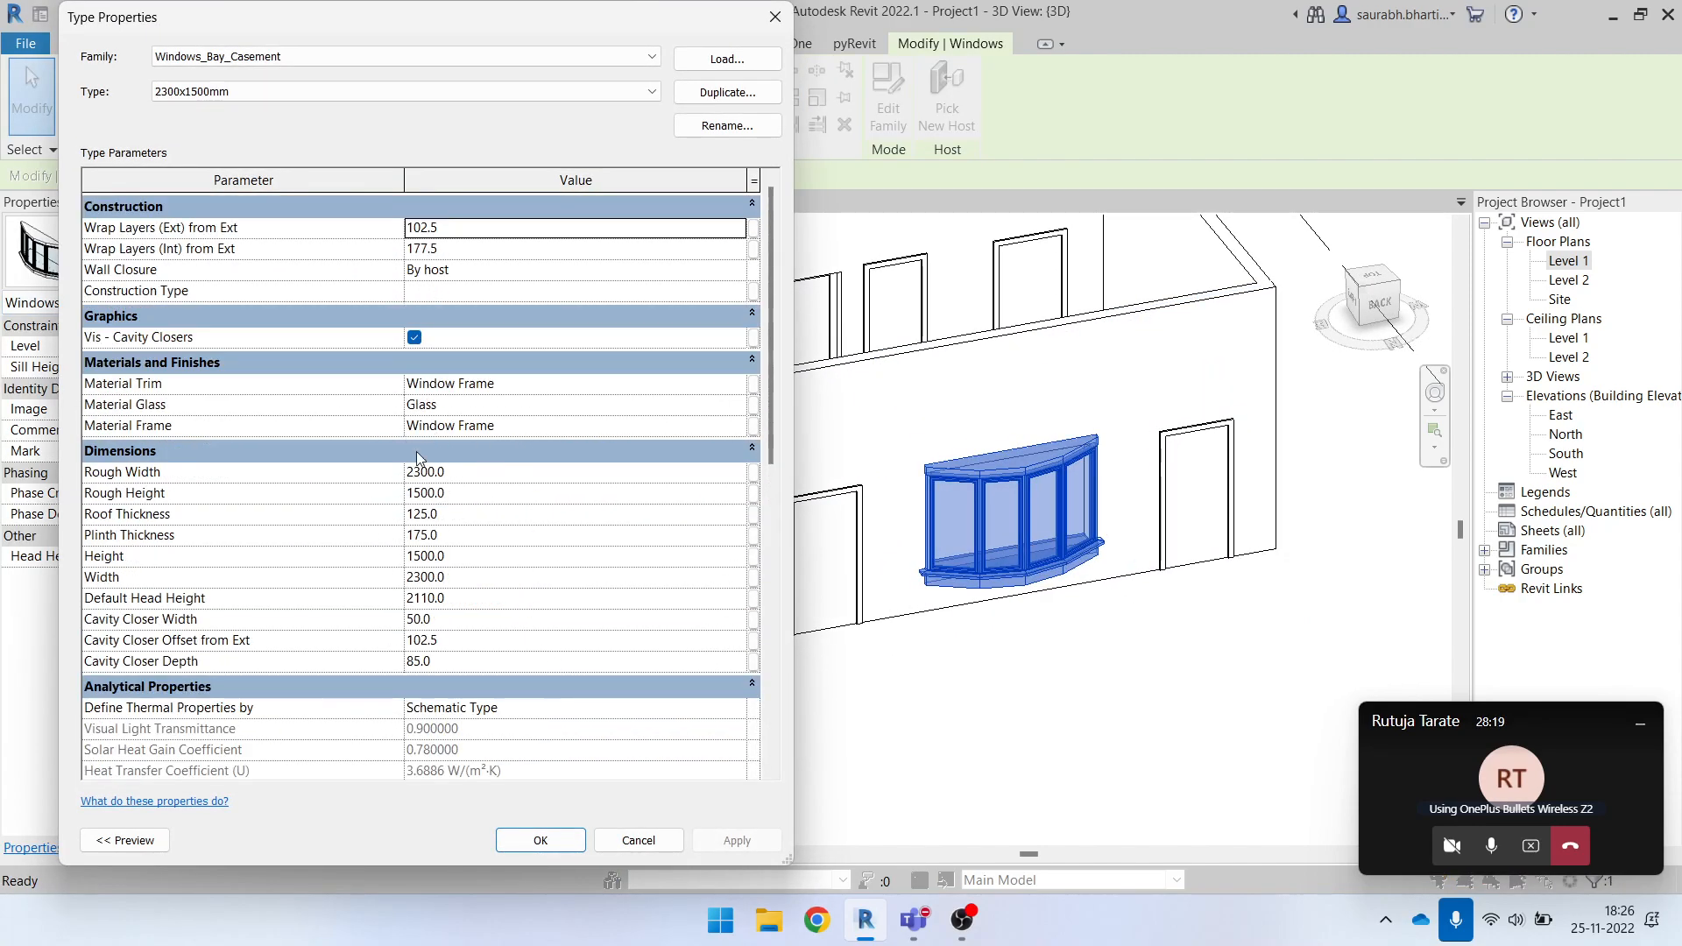
pyautogui.click(775, 17)
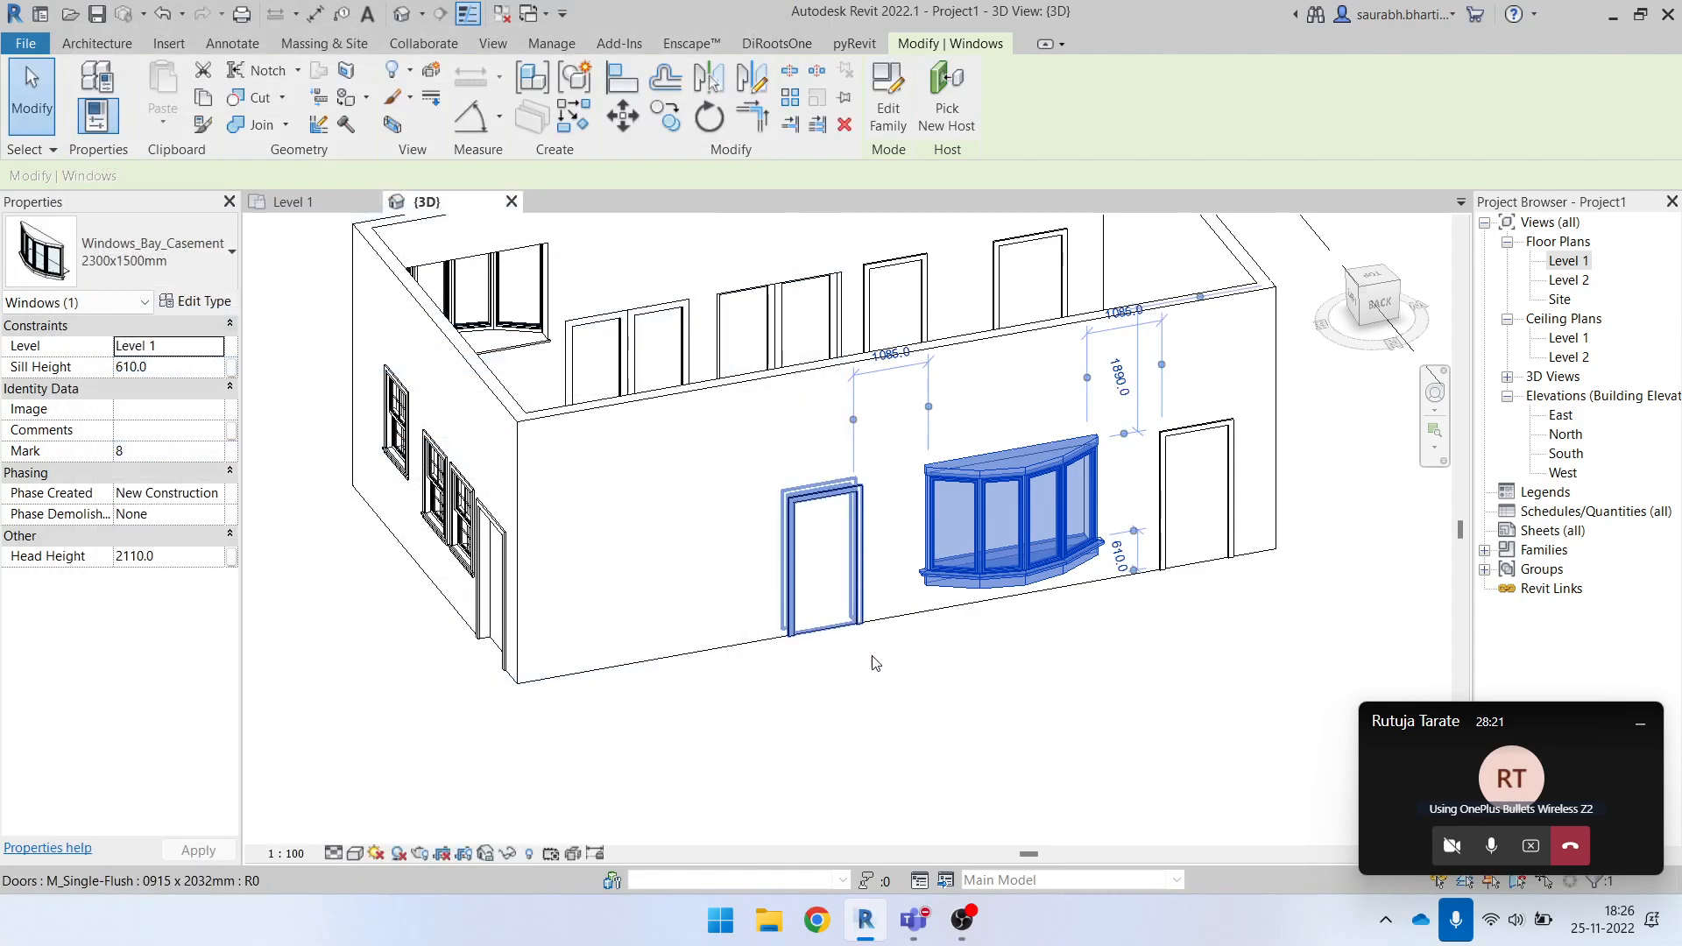
# Examine the placed doors and windows around the building in both the Level 1 floor plan and the 3D view.
pyautogui.scroll(-3, 867, 651)
pyautogui.click(704, 644)
pyautogui.keyDown('shift'); pyautogui.moveTo(705, 645); pyautogui.dragTo(890, 589, button='middle'); pyautogui.keyUp('shift')
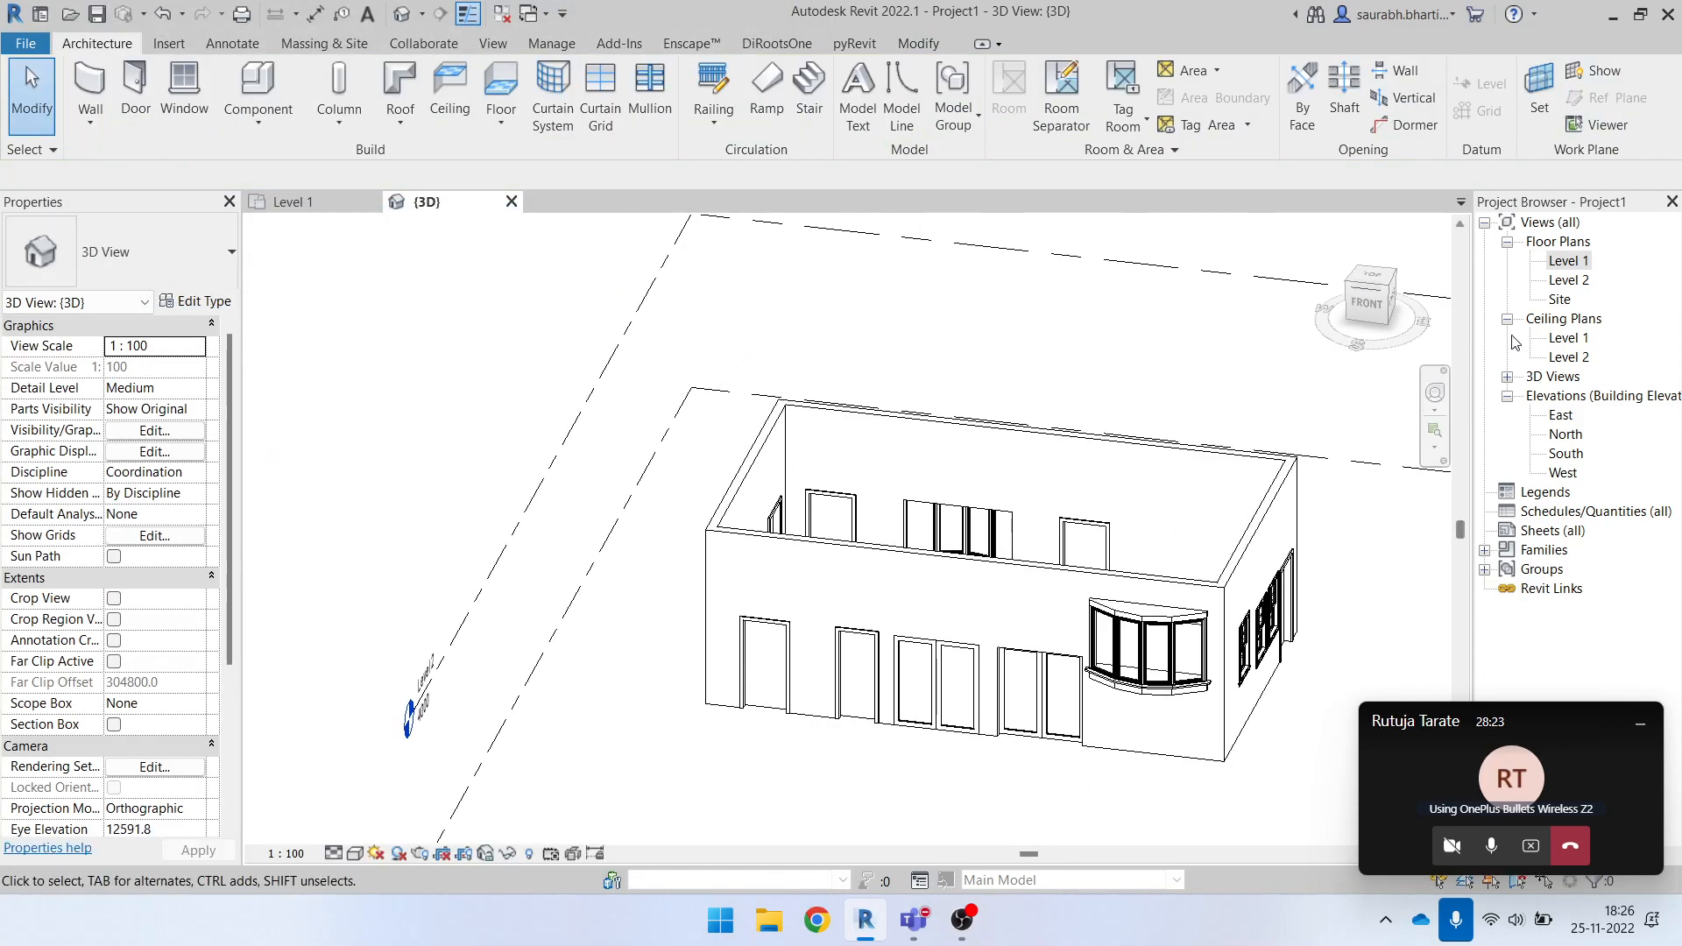
pyautogui.click(1572, 262)
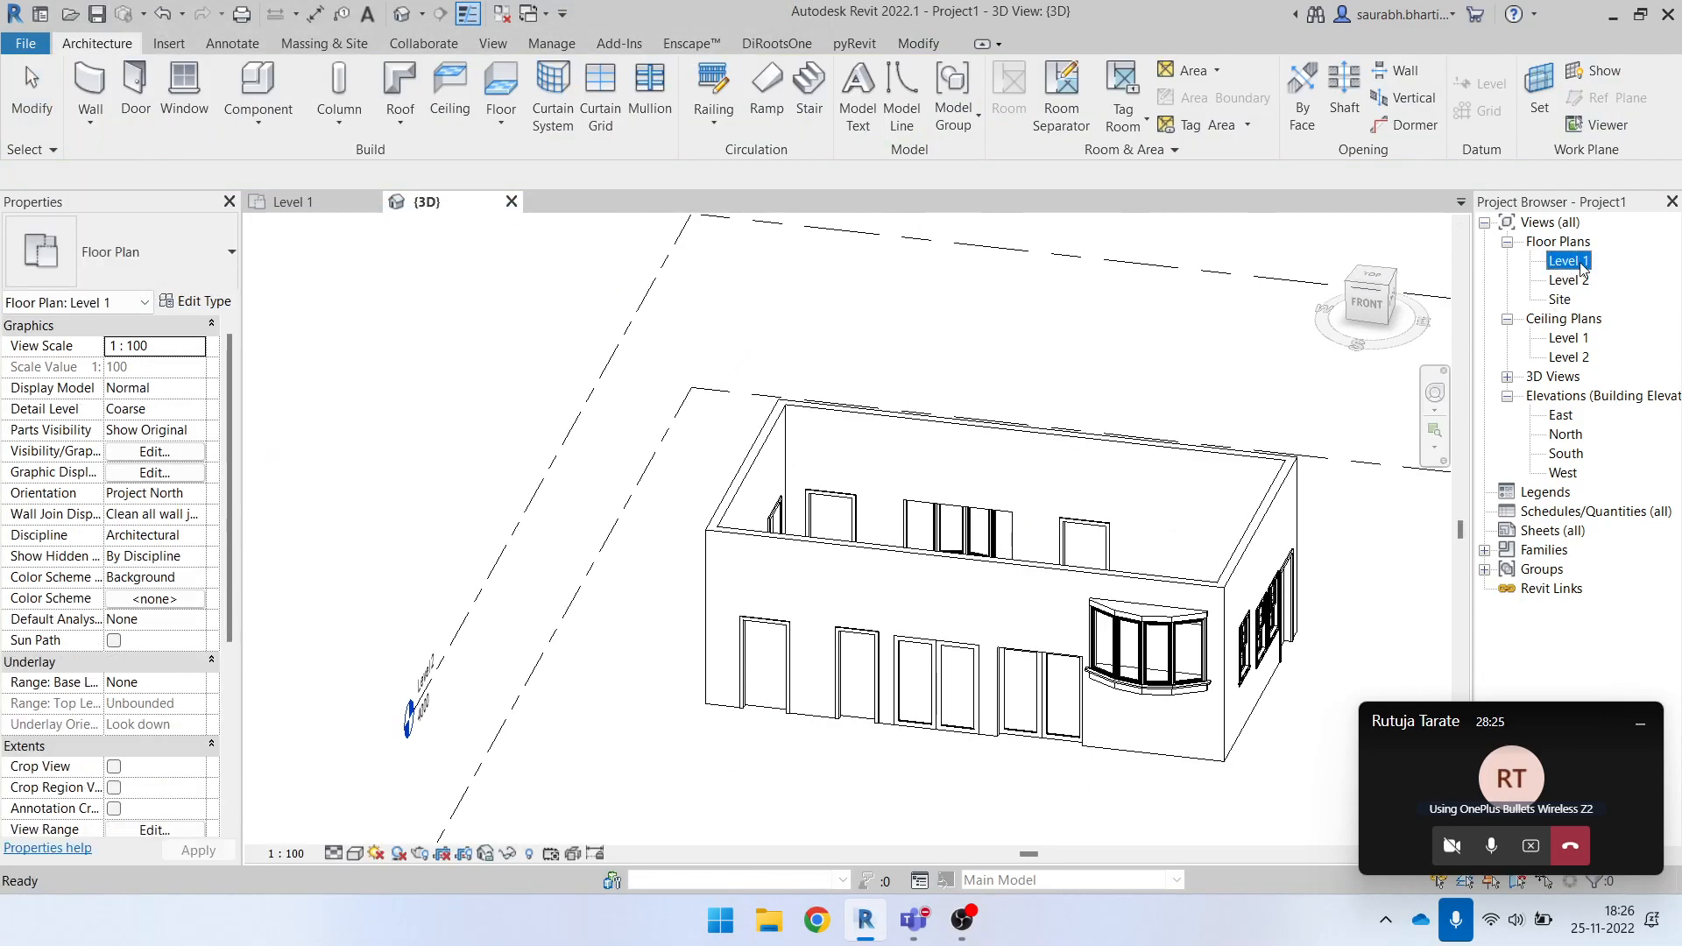
pyautogui.doubleClick(1572, 261)
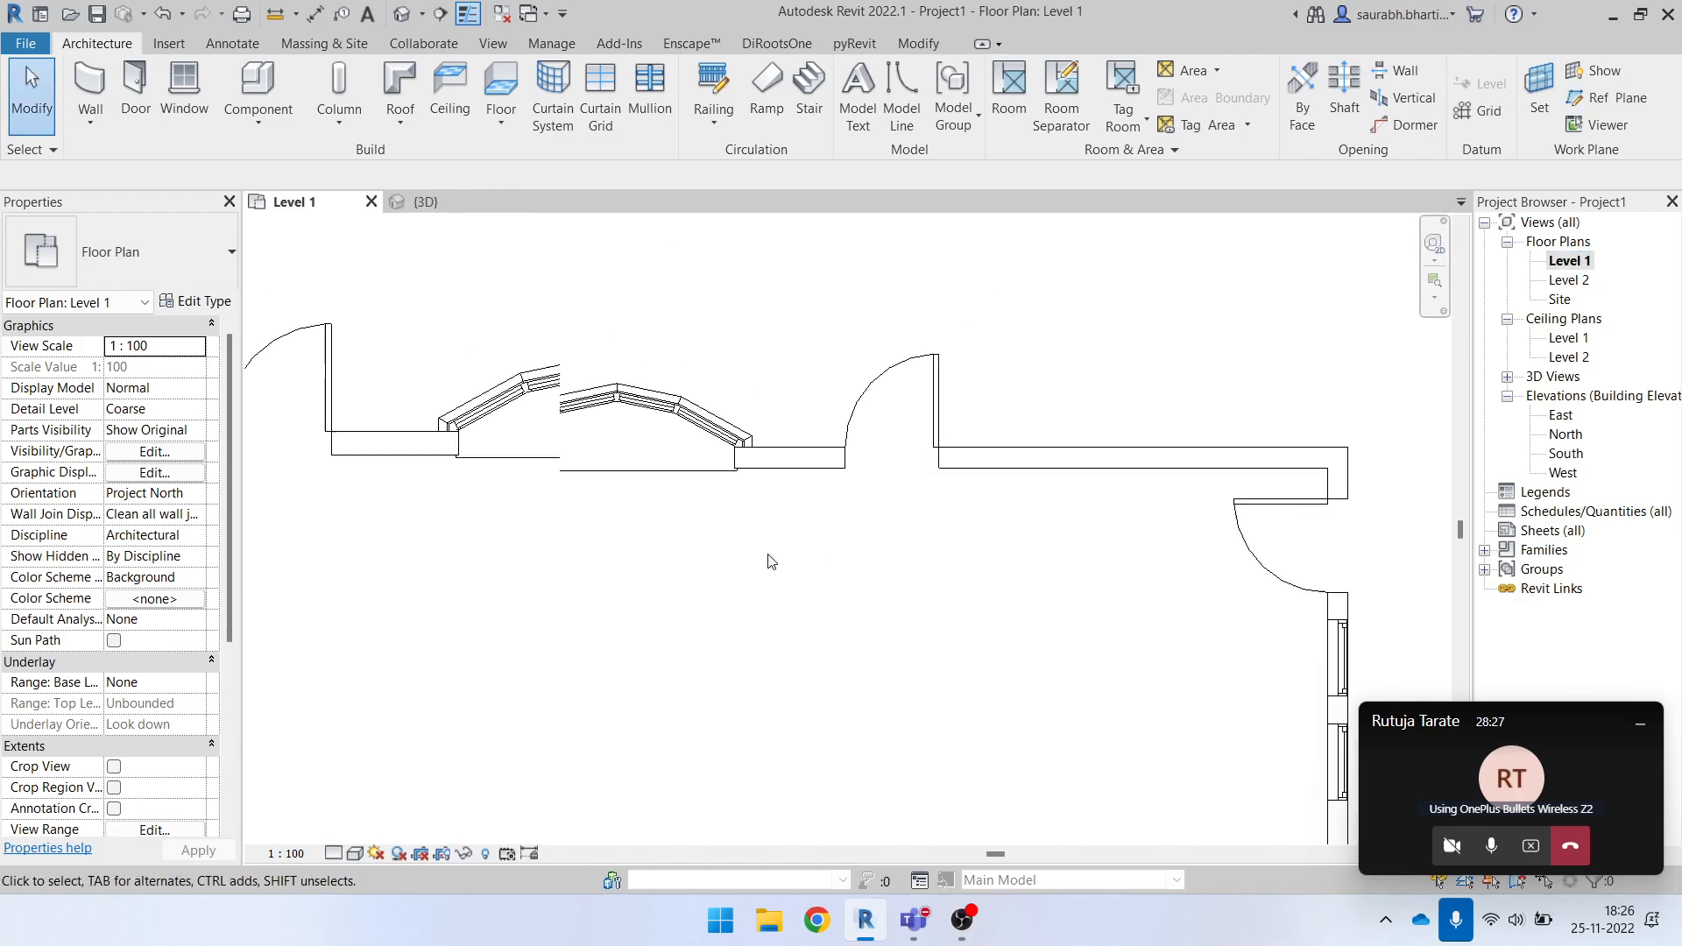
pyautogui.scroll(-5, 685, 601)
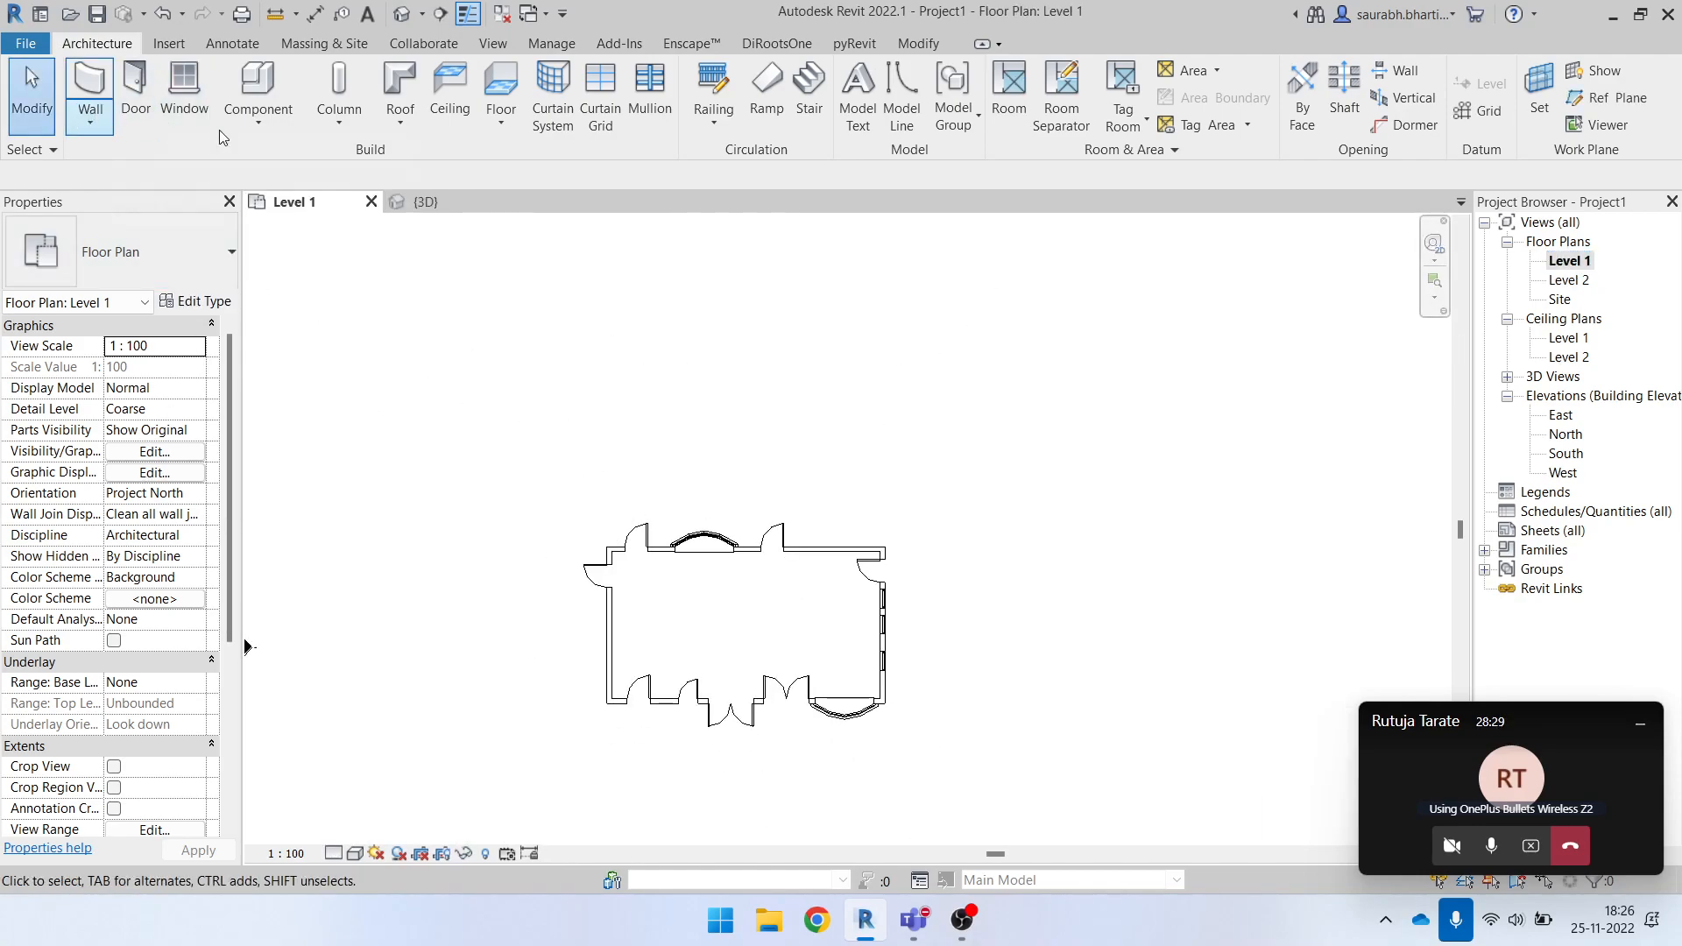
pyautogui.scroll(2, 762, 543)
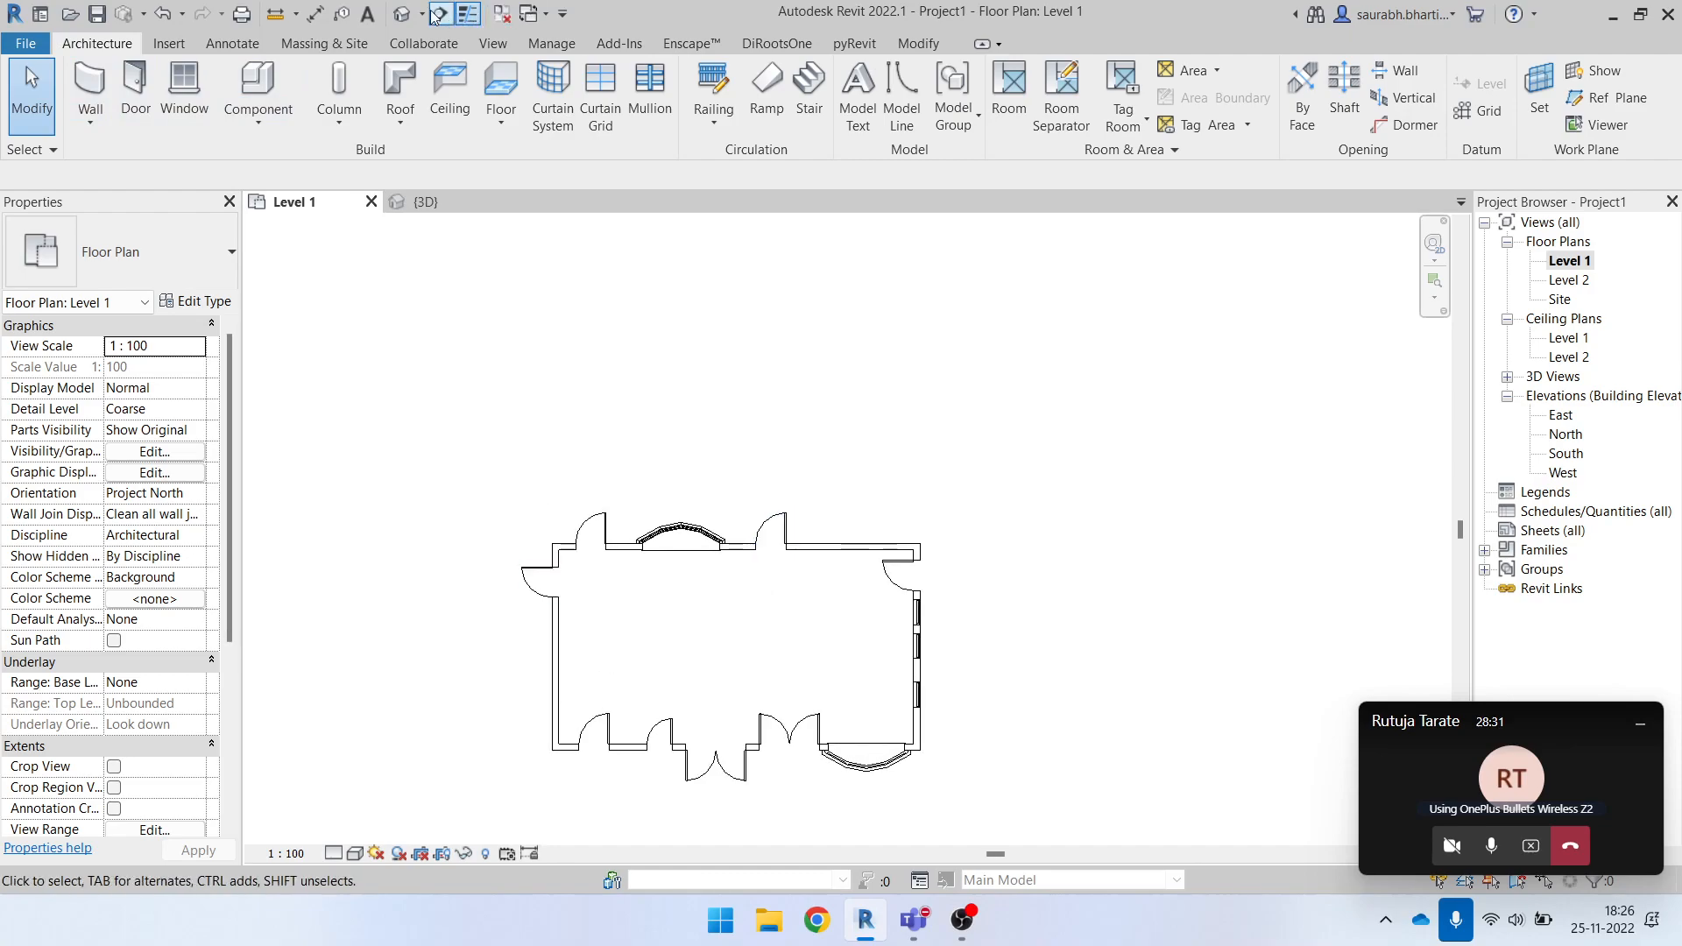
pyautogui.click(402, 15)
pyautogui.scroll(-2, 701, 543)
pyautogui.keyDown('shift'); pyautogui.moveTo(816, 590); pyautogui.dragTo(902, 766, button='middle'); pyautogui.keyUp('shift')
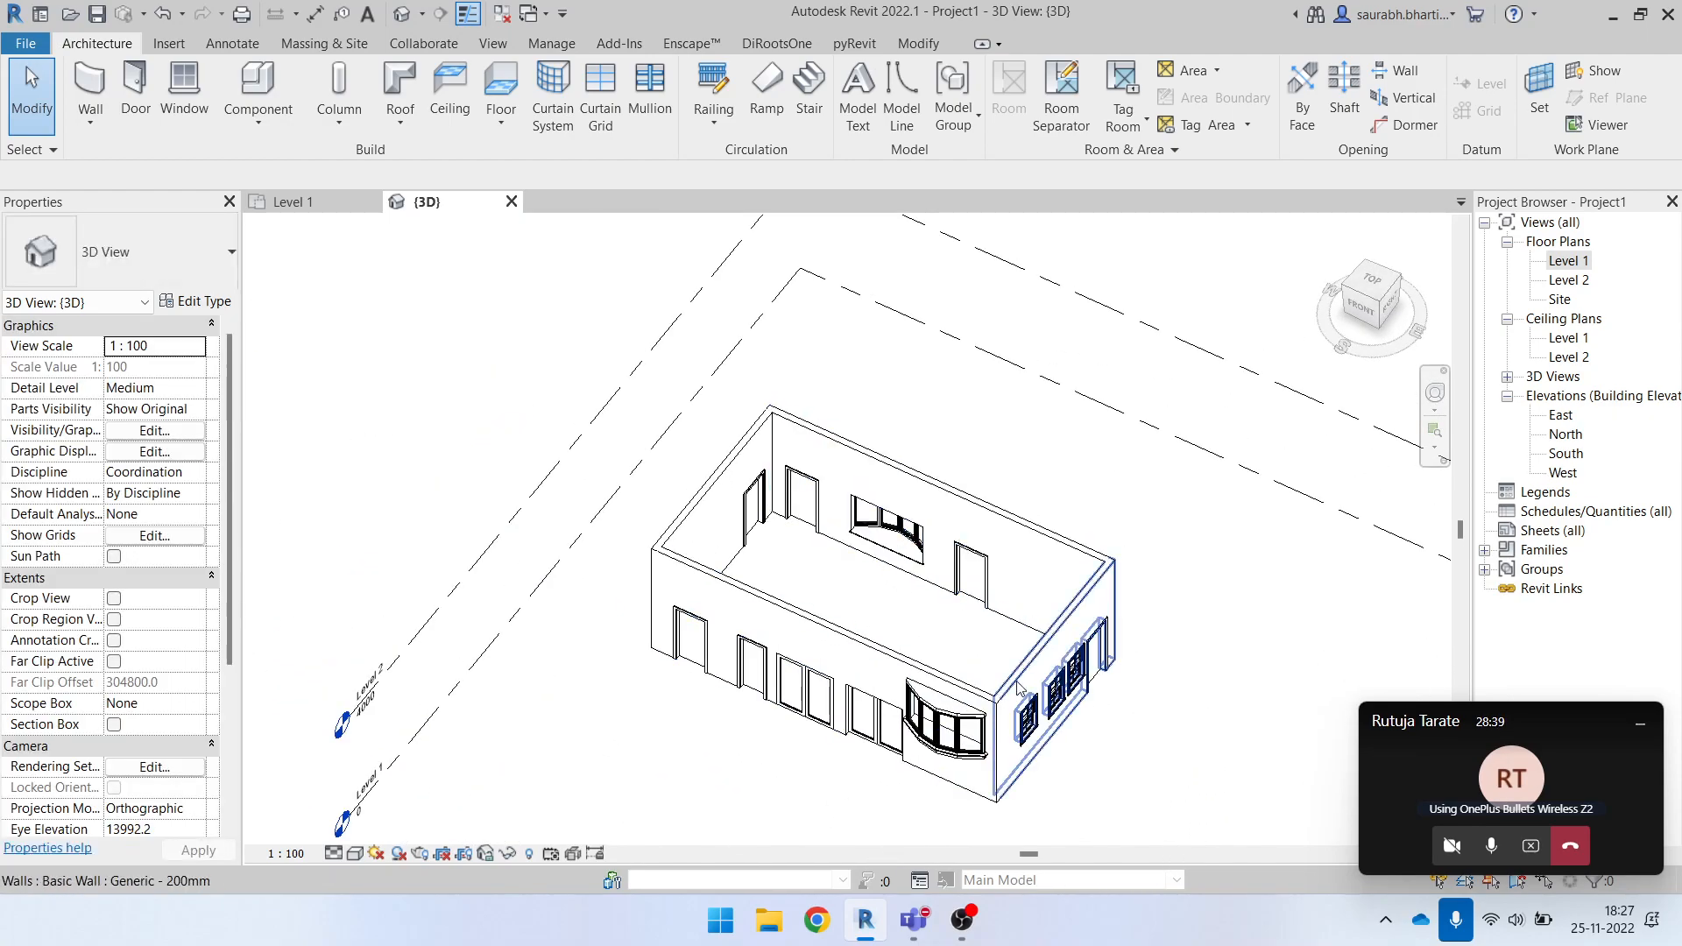
pyautogui.keyDown('shift'); pyautogui.moveTo(952, 590); pyautogui.dragTo(1679, 272, button='middle'); pyautogui.keyUp('shift')
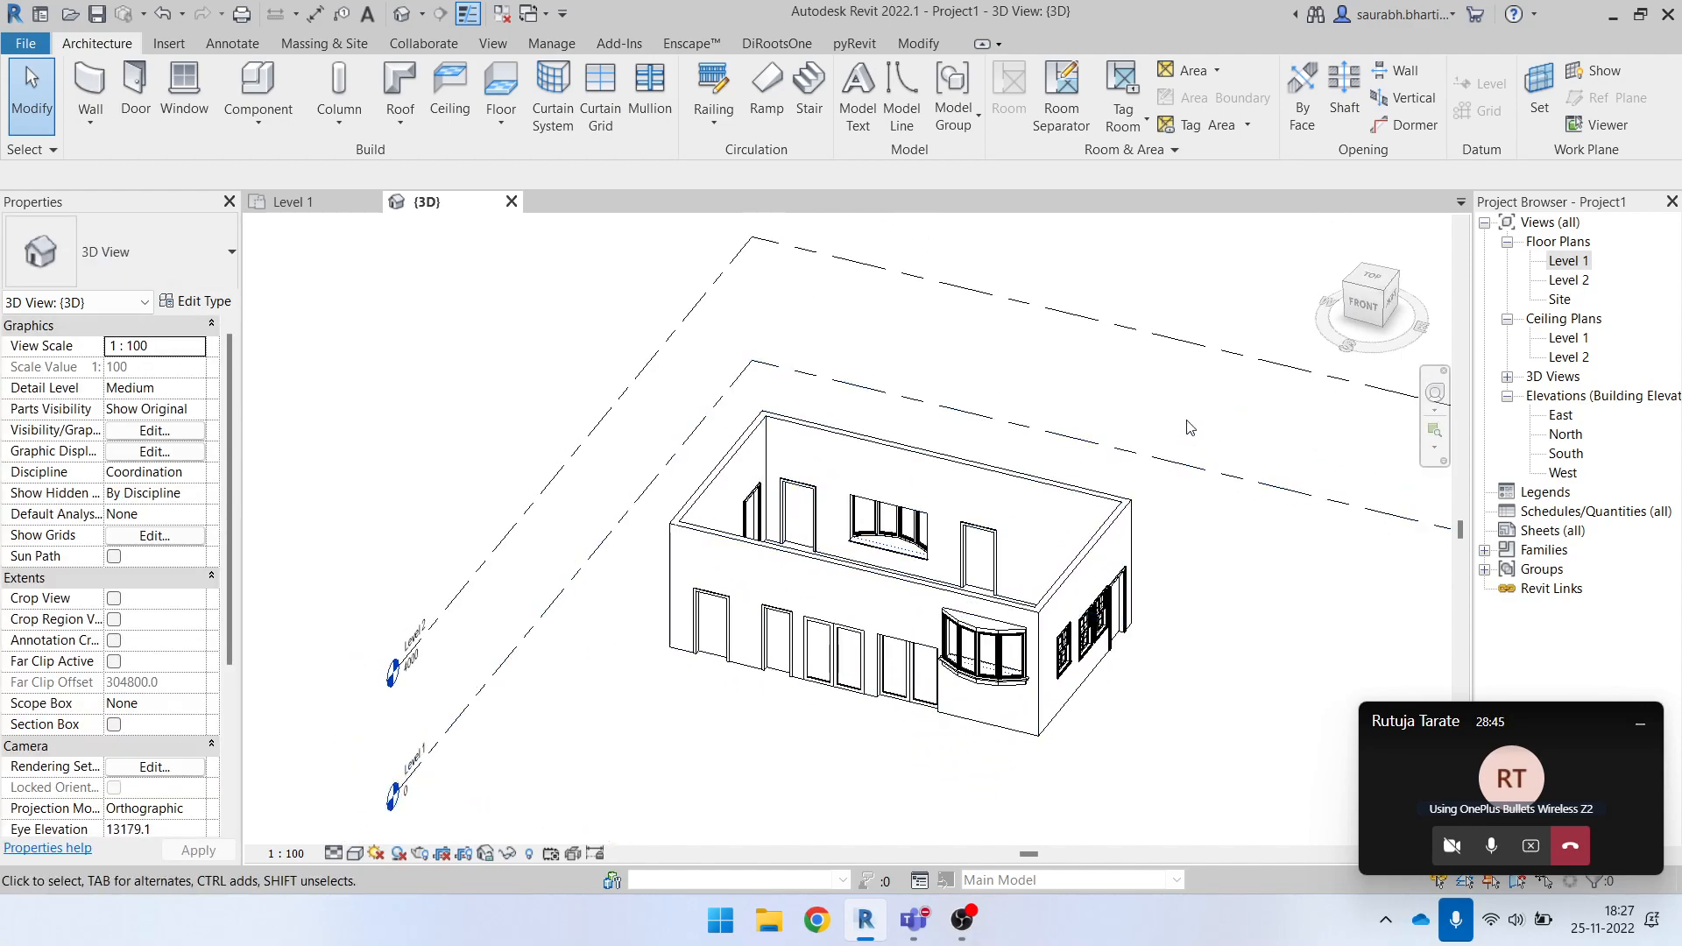
# Create a Generic 150mm architectural floor on Level 1 from a four-sided outline with one slanted edge, north of the building.
pyautogui.doubleClick(1568, 261)
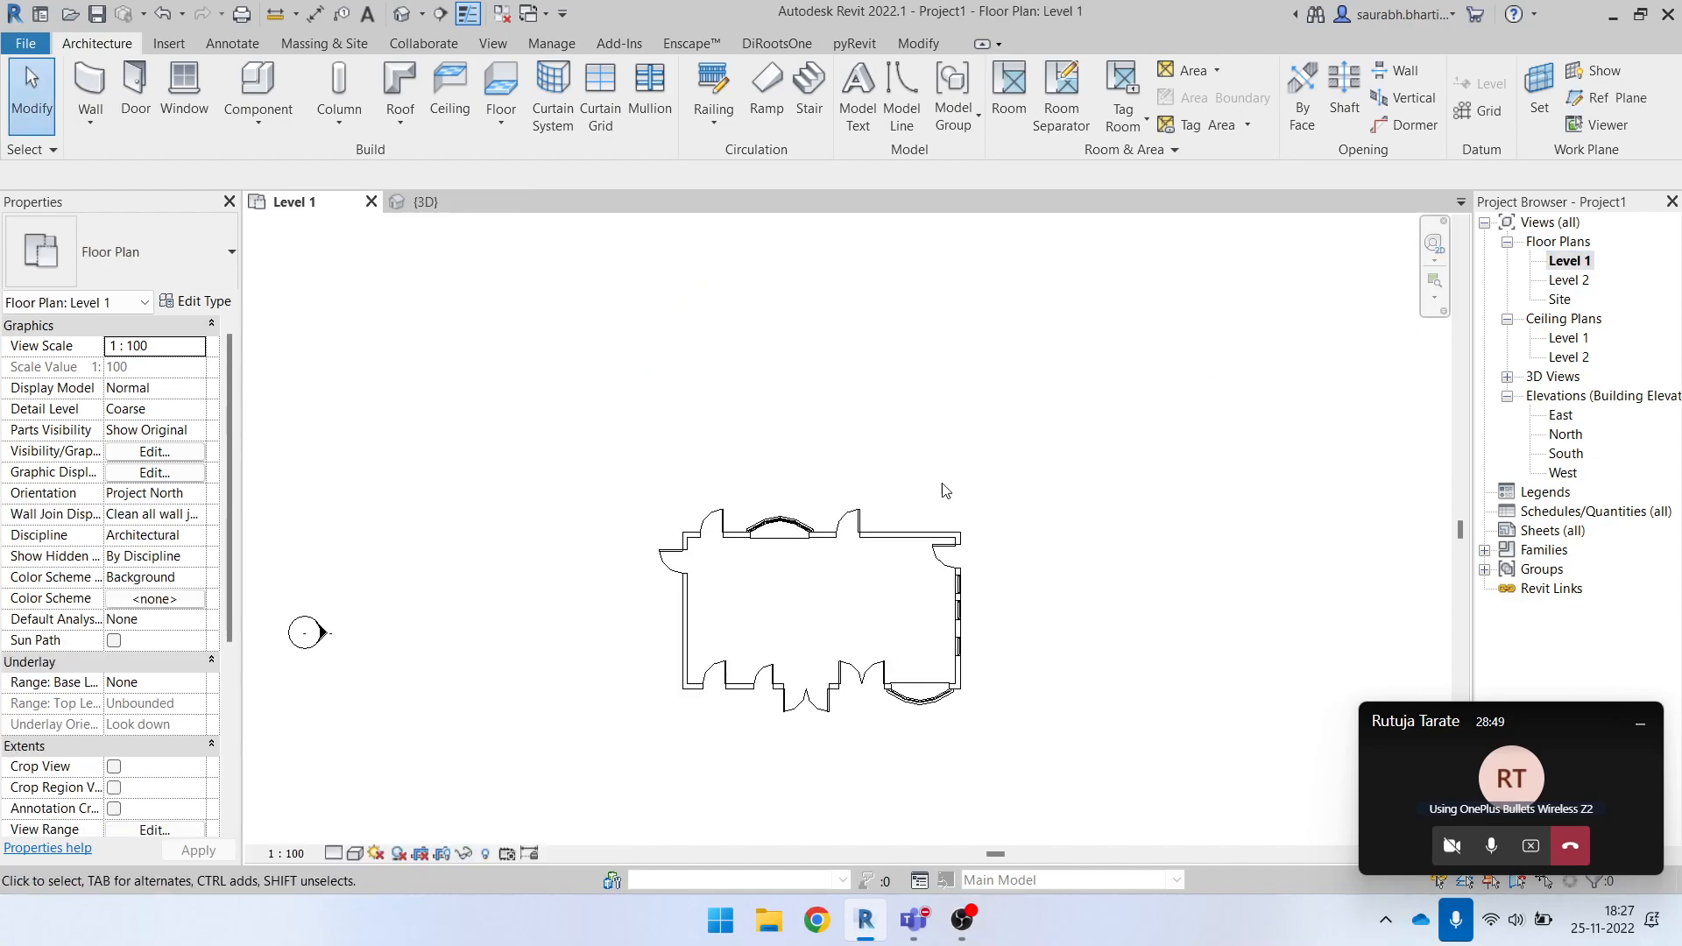
pyautogui.click(496, 123)
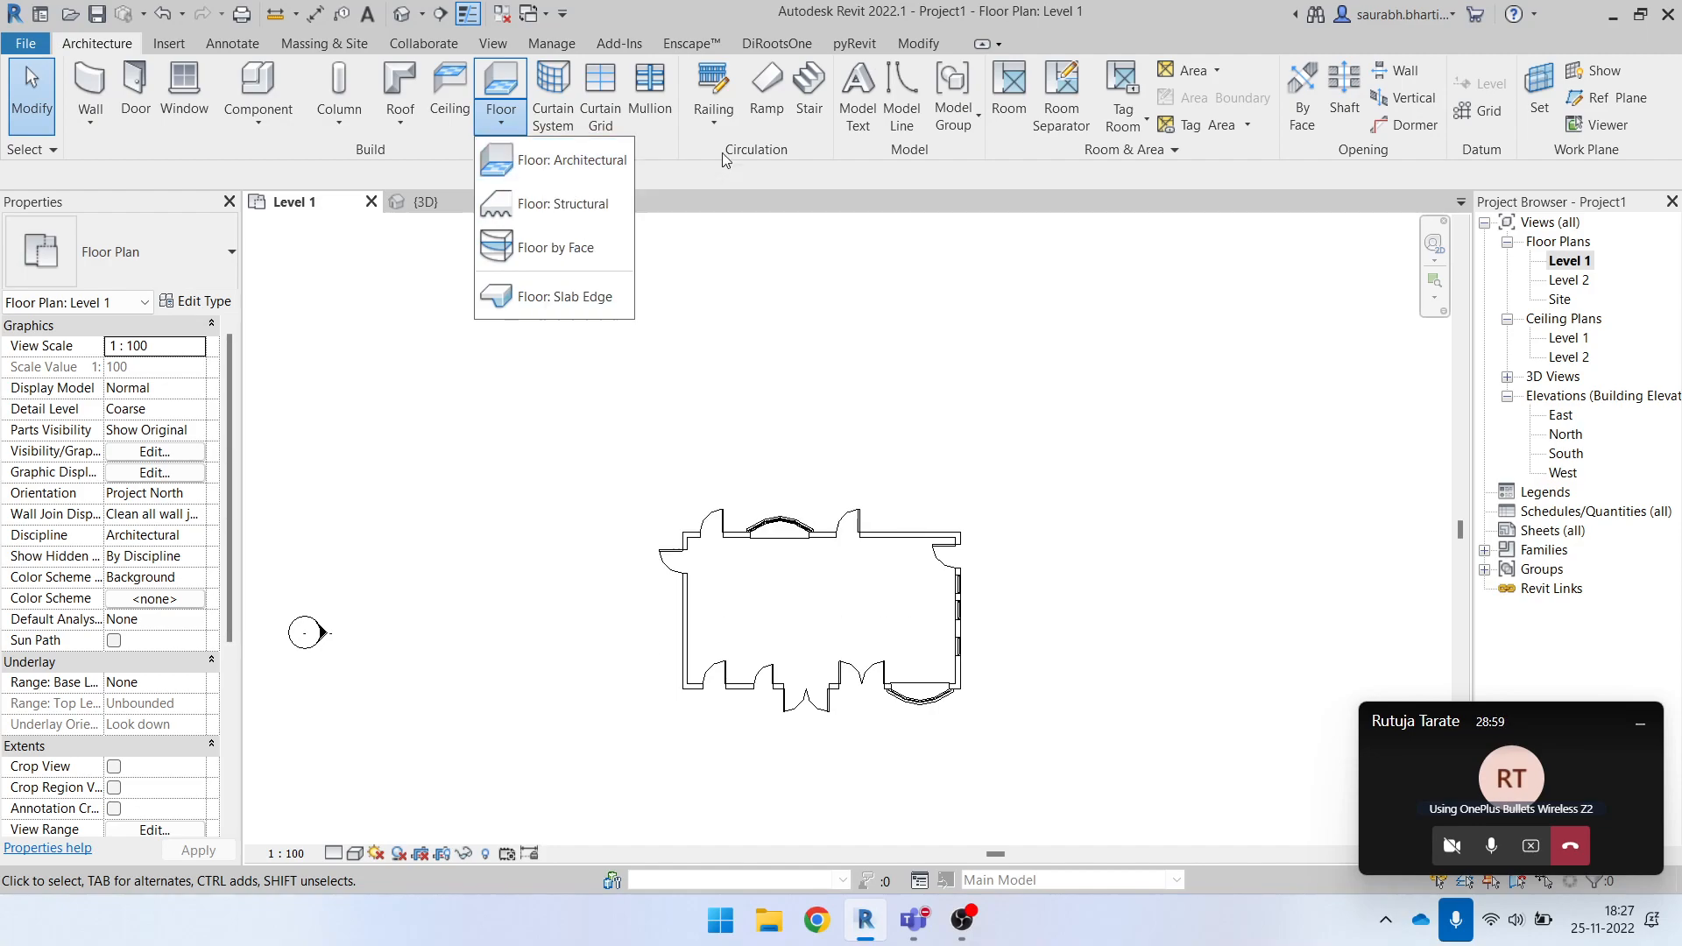
pyautogui.click(549, 163)
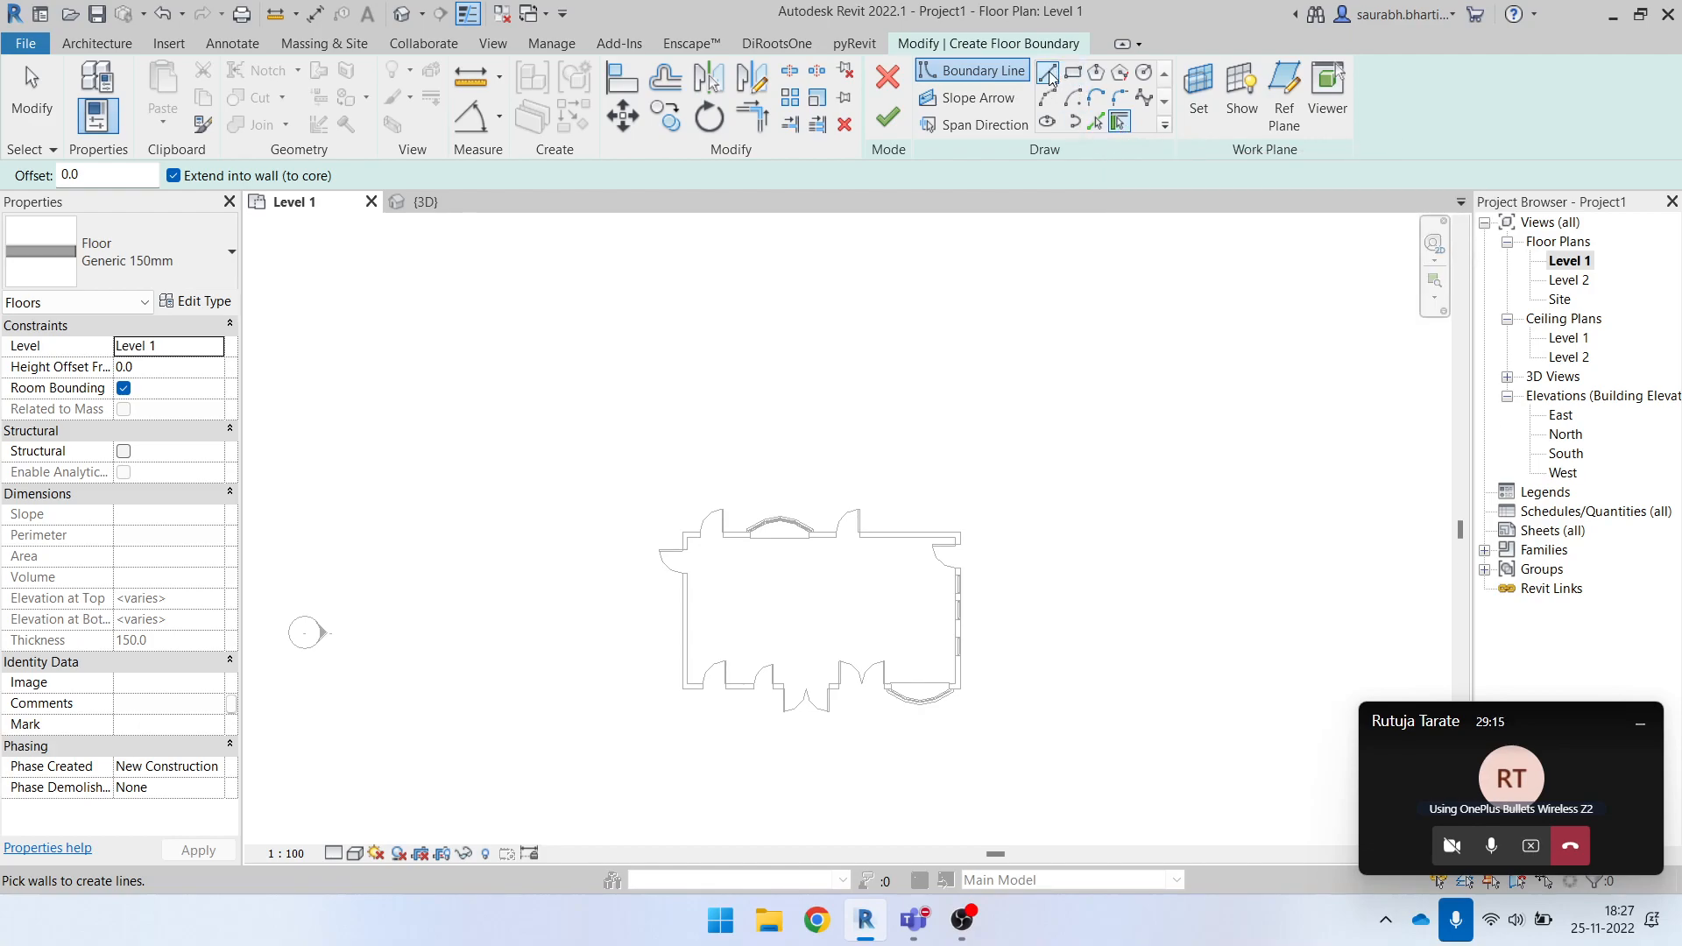
pyautogui.click(748, 308)
pyautogui.click(747, 388)
pyautogui.click(981, 388)
pyautogui.click(907, 311)
pyautogui.click(759, 311)
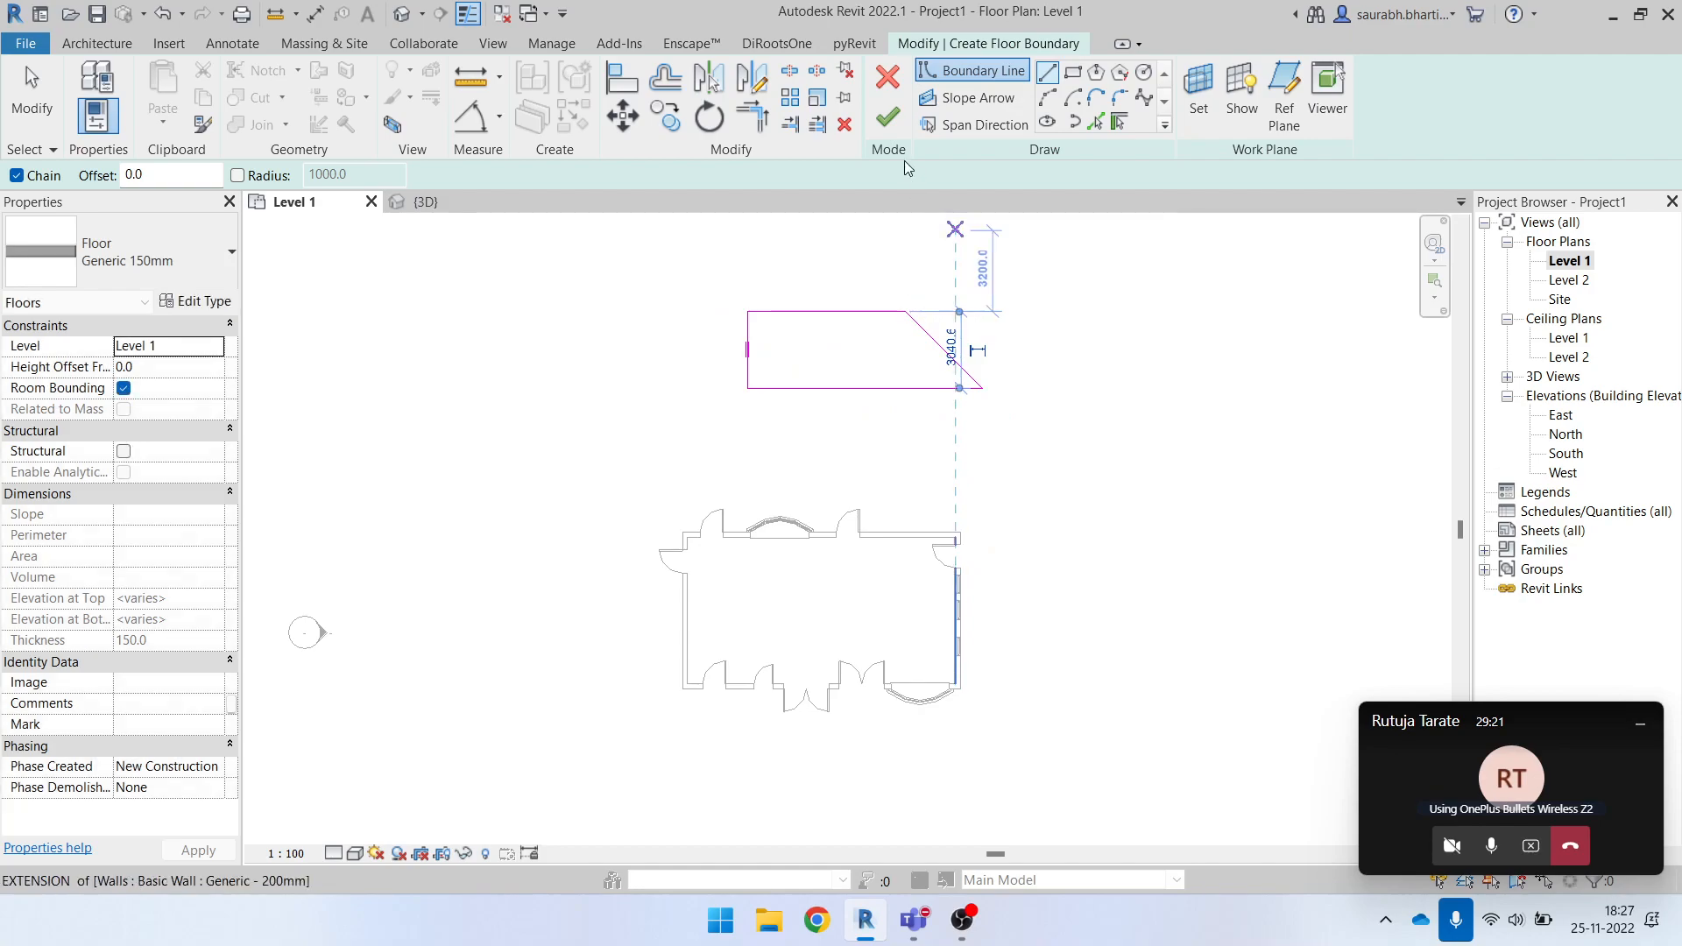
pyautogui.click(887, 117)
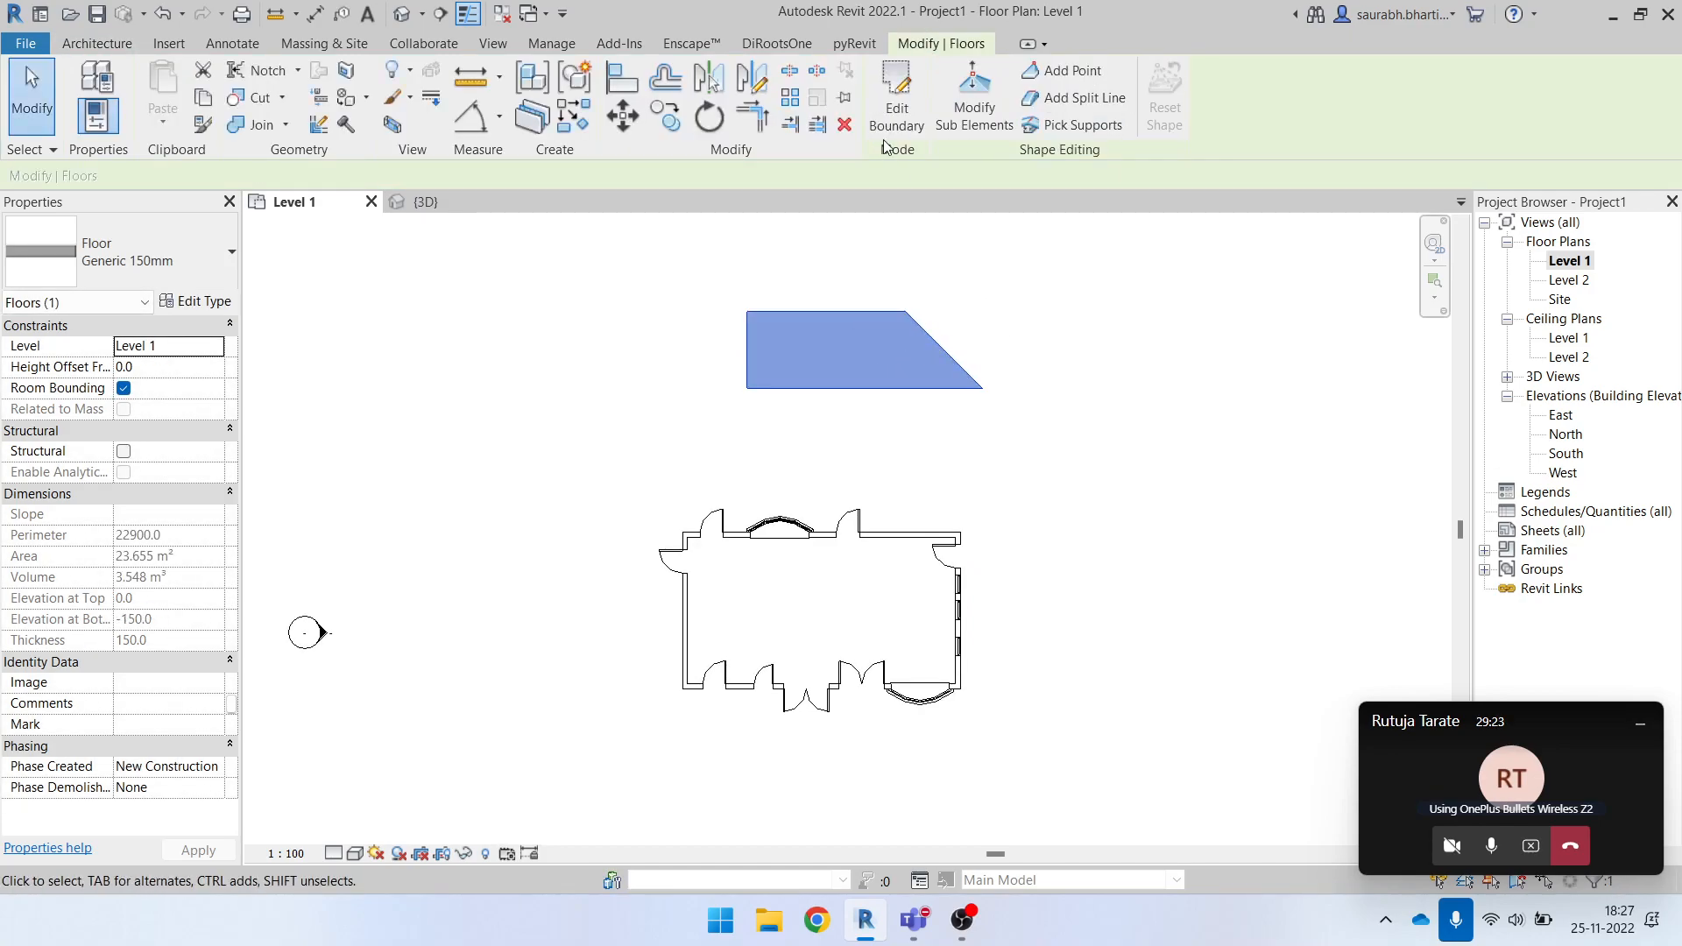
pyautogui.click(662, 222)
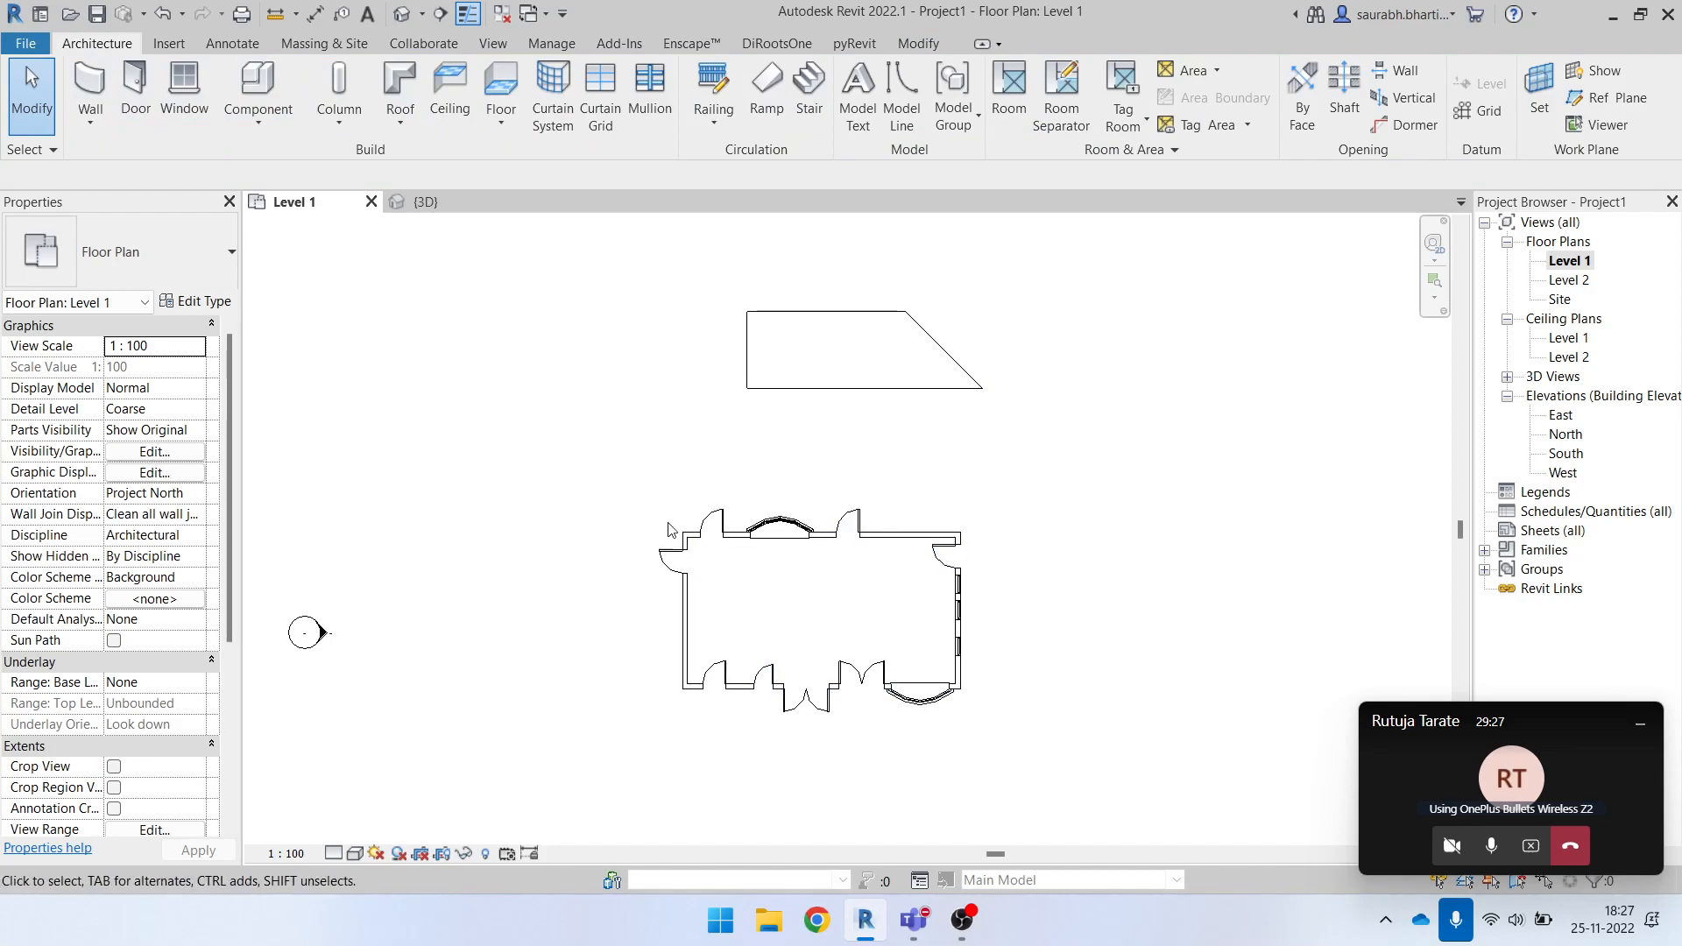
# Create a rectangular Generic 150mm floor on Level 1 spanning the building between the outer corners of its walls.
pyautogui.click(501, 92)
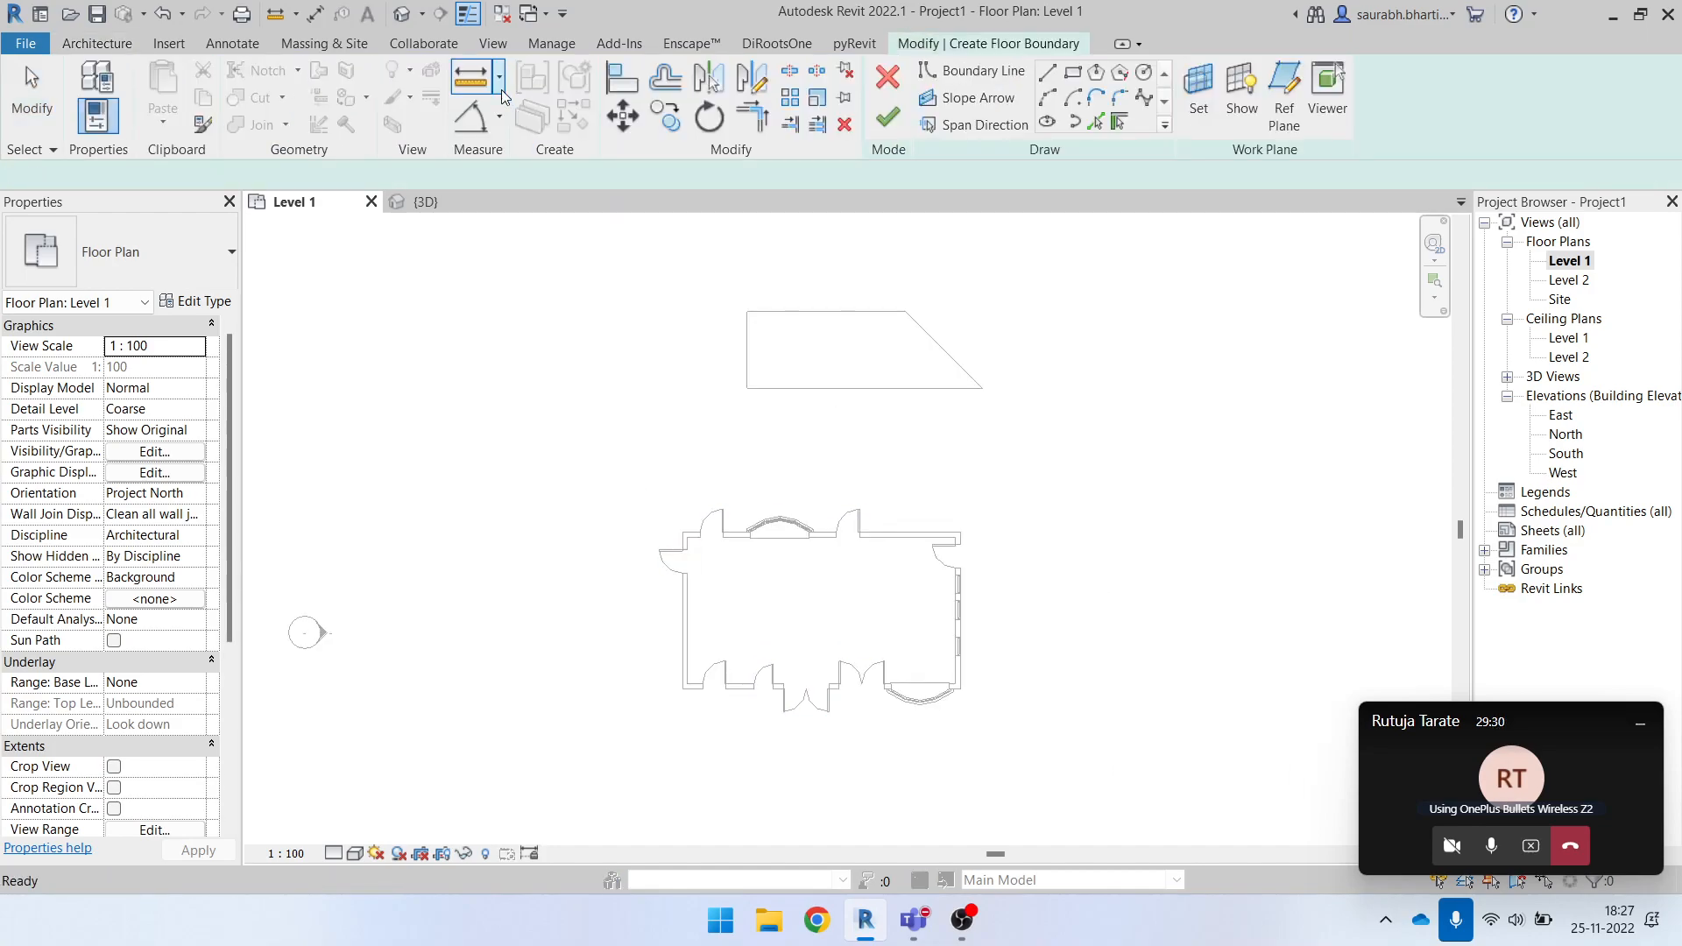
pyautogui.click(1078, 77)
pyautogui.scroll(5, 702, 590)
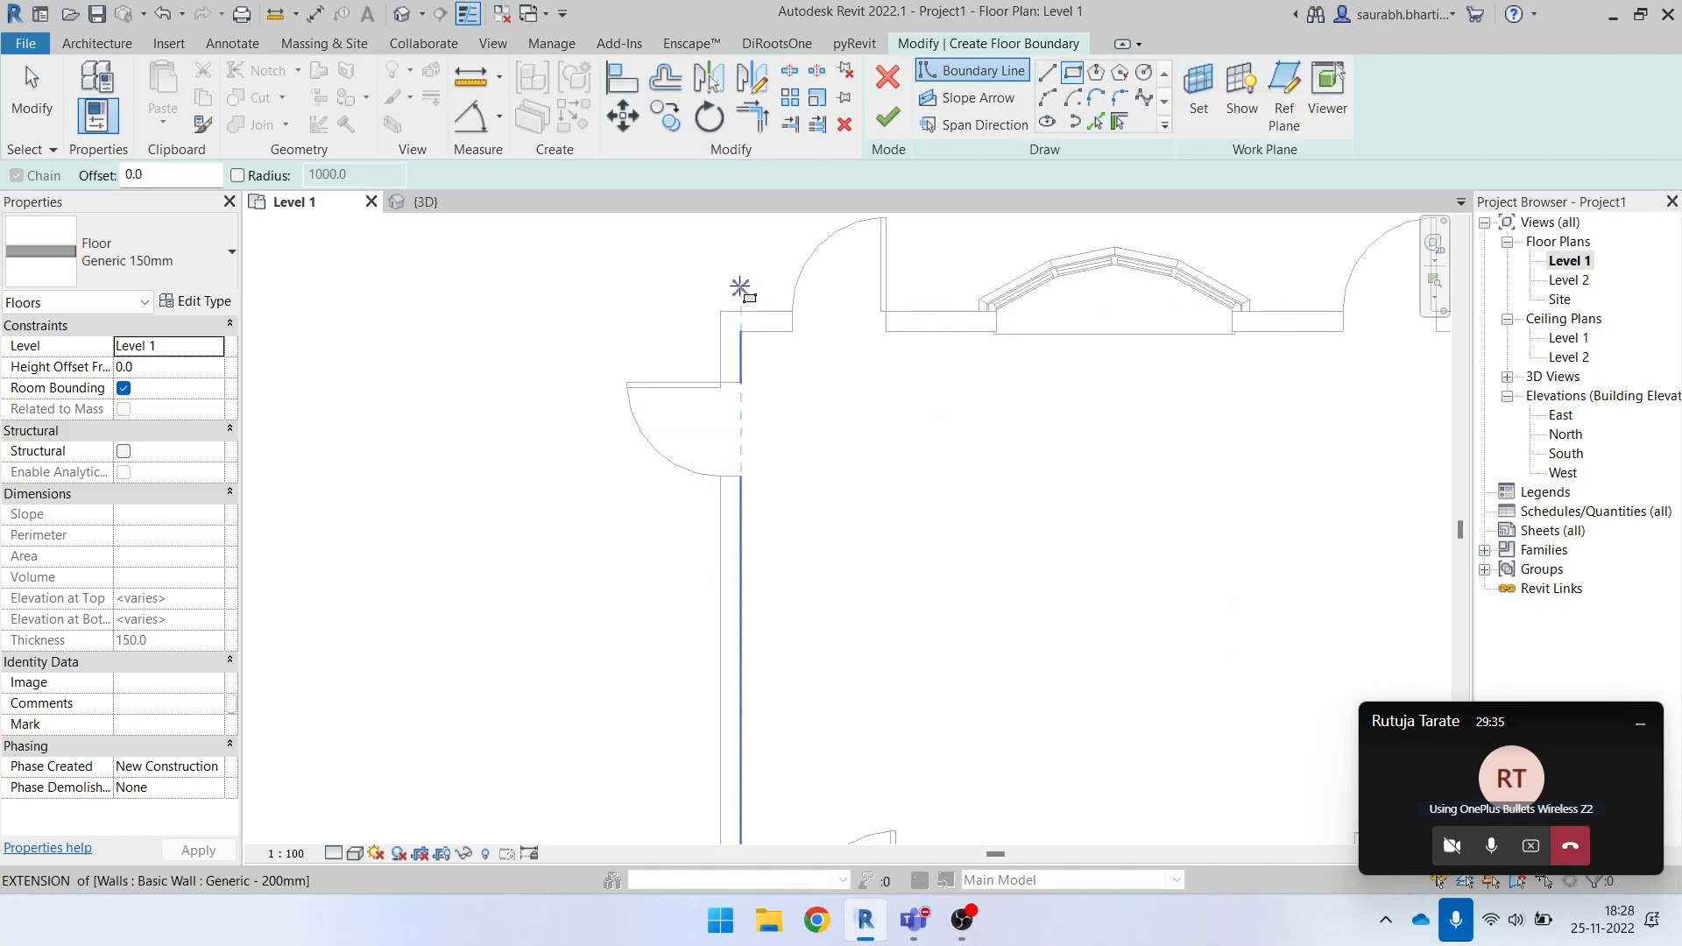
pyautogui.click(720, 311)
pyautogui.scroll(-4, 1139, 638)
pyautogui.scroll(5, 1082, 571)
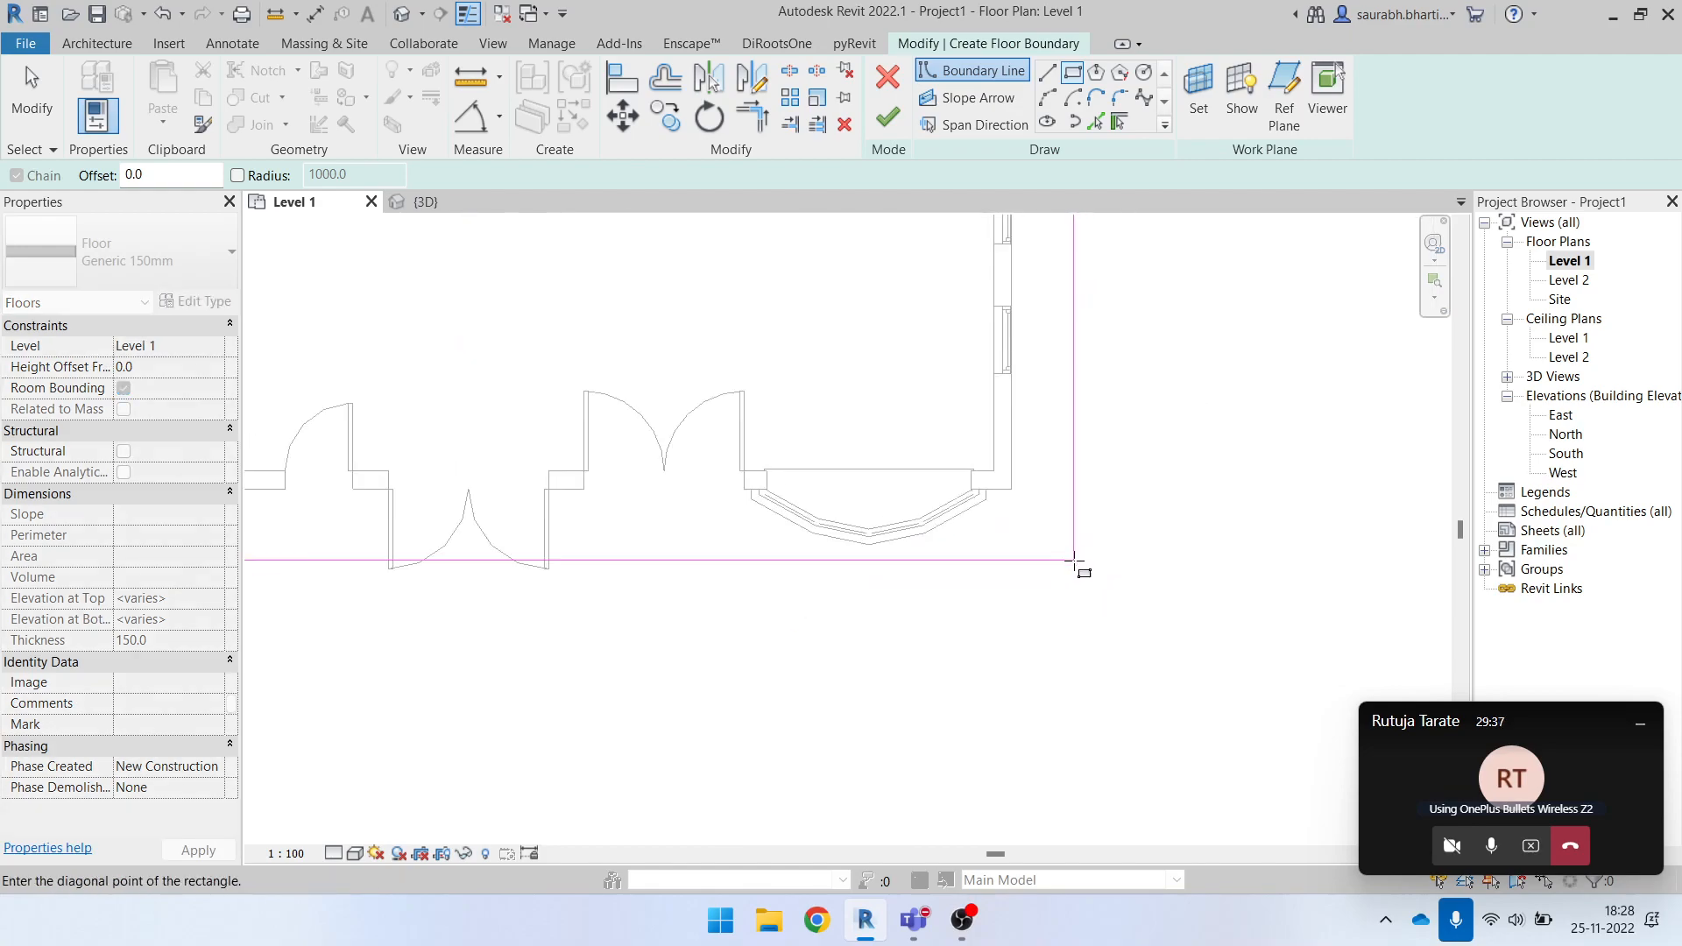
pyautogui.click(932, 395)
pyautogui.scroll(-5, 1039, 524)
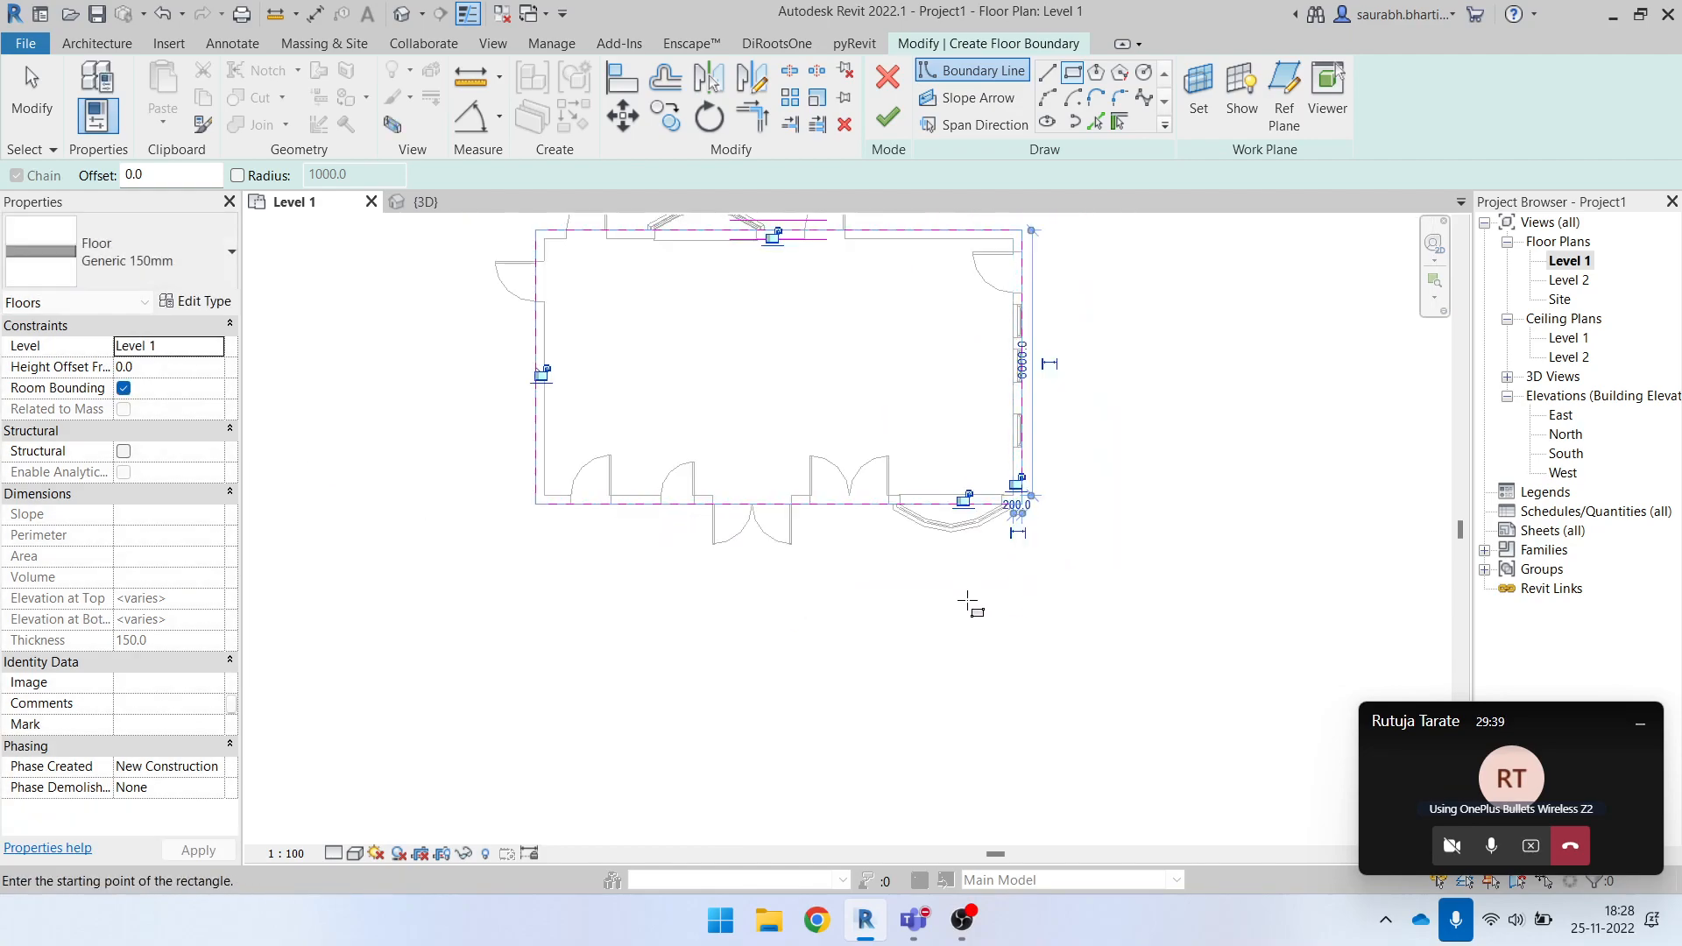
pyautogui.press('Escape')
pyautogui.press('Escape')
pyautogui.moveTo(732, 431); pyautogui.dragTo(589, 522, button='middle')
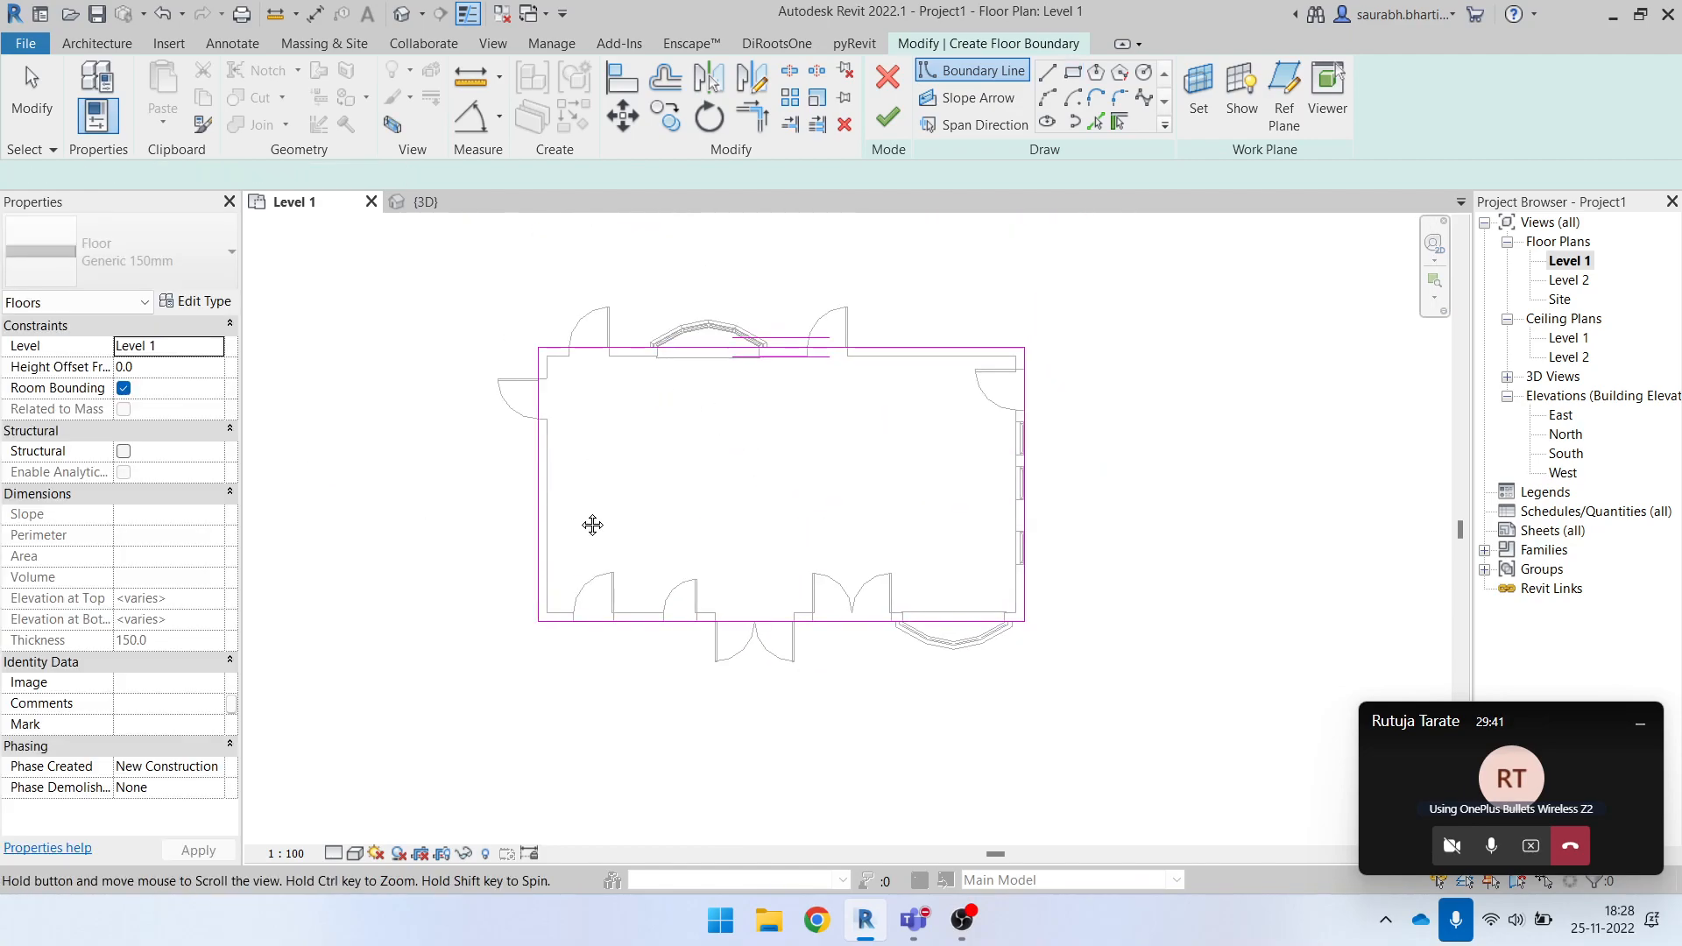
pyautogui.moveTo(450, 317); pyautogui.dragTo(1240, 798)
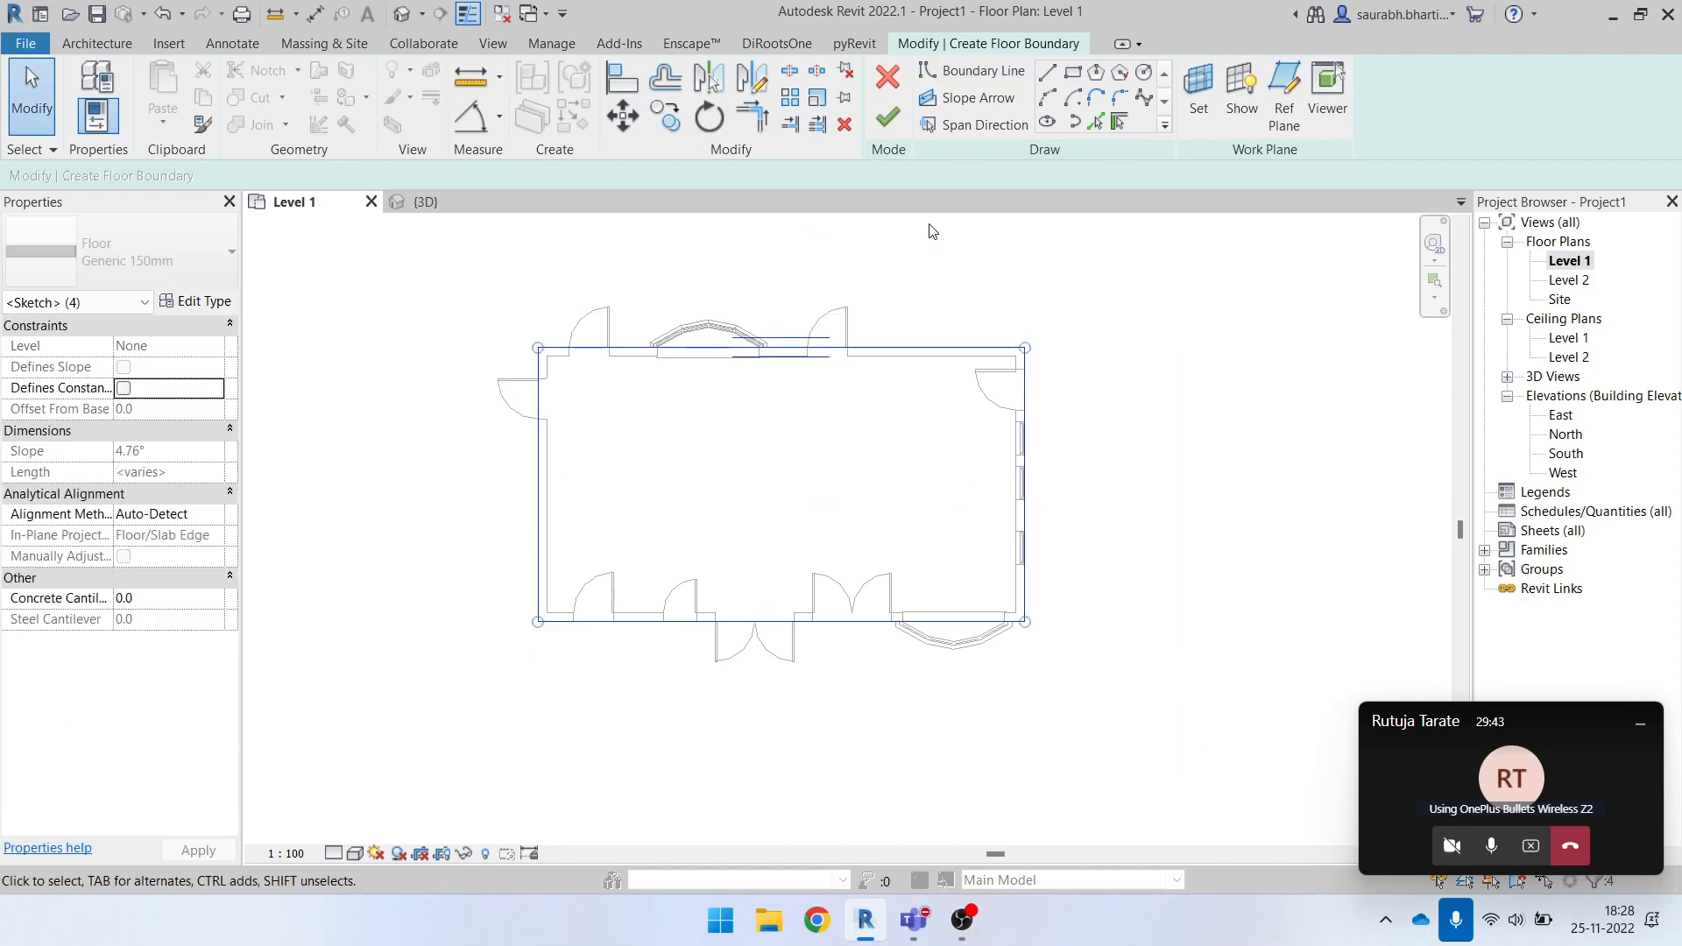
pyautogui.click(887, 116)
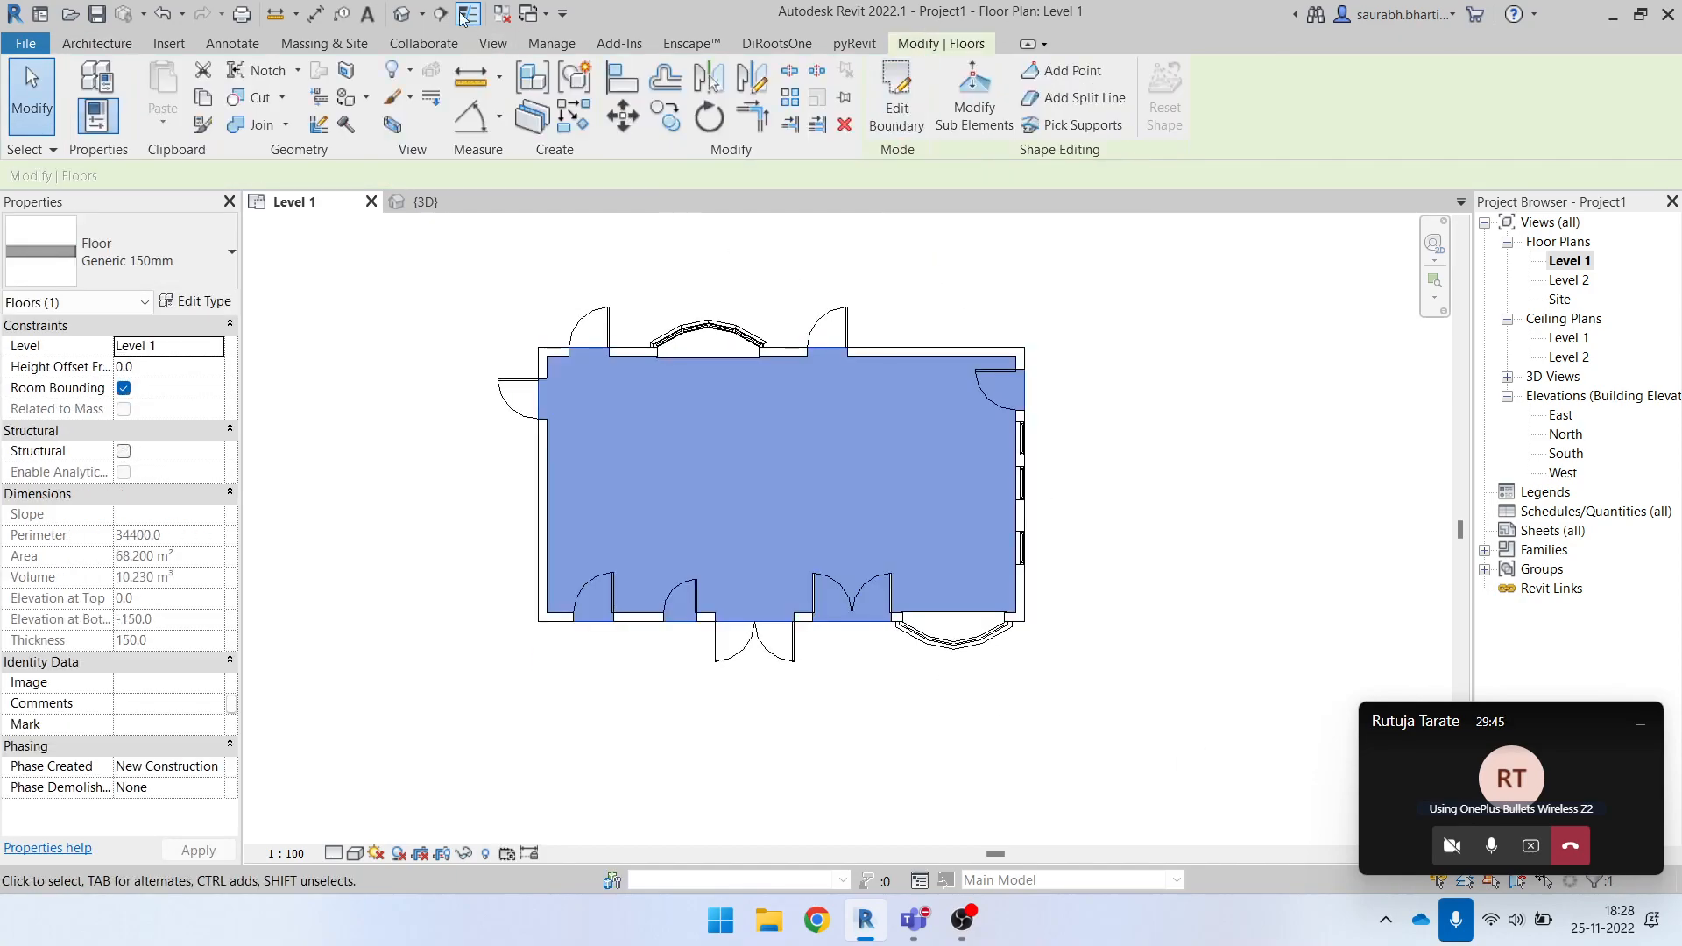
# Inspect the new floor slab and the building from above and from the sides in the 3D view.
pyautogui.click(397, 19)
pyautogui.keyDown('shift'); pyautogui.moveTo(905, 676); pyautogui.dragTo(908, 319, button='middle'); pyautogui.keyUp('shift')
pyautogui.click(1003, 474)
pyautogui.keyDown('shift'); pyautogui.moveTo(1003, 474); pyautogui.dragTo(1130, 692, button='middle'); pyautogui.keyUp('shift')
pyautogui.click(916, 706)
pyautogui.moveTo(921, 668)
pyautogui.keyDown('shift'); pyautogui.mouseDown(button='middle')
pyautogui.moveTo(799, 687)
pyautogui.moveTo(1040, 762)
pyautogui.moveTo(830, 722)
pyautogui.moveTo(972, 666)
pyautogui.moveTo(999, 698)
pyautogui.moveTo(965, 711)
pyautogui.moveTo(1077, 732)
pyautogui.moveTo(1069, 702)
pyautogui.moveTo(993, 727)
pyautogui.moveTo(957, 788)
pyautogui.moveTo(937, 762)
pyautogui.mouseUp(button='middle'); pyautogui.keyUp('shift')
# Try the Generic 300mm type on the building's floor and undo the type change.
pyautogui.click(800, 686)
pyautogui.scroll(-2, 894, 713)
pyautogui.click(195, 247)
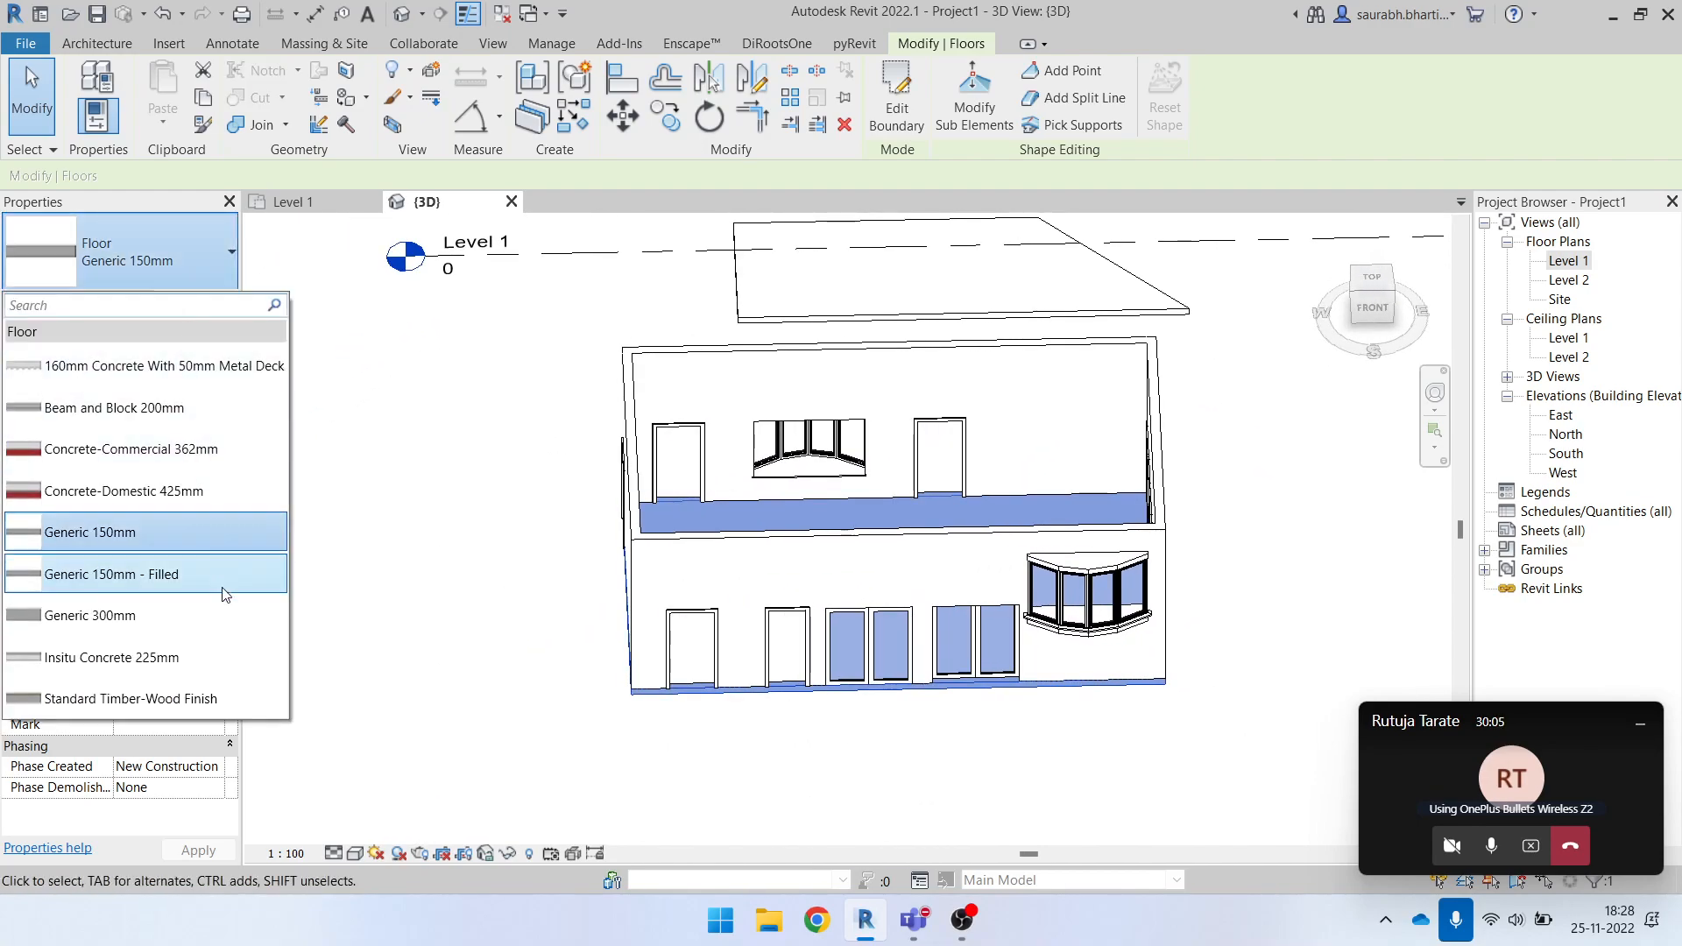
pyautogui.click(209, 612)
pyautogui.click(709, 757)
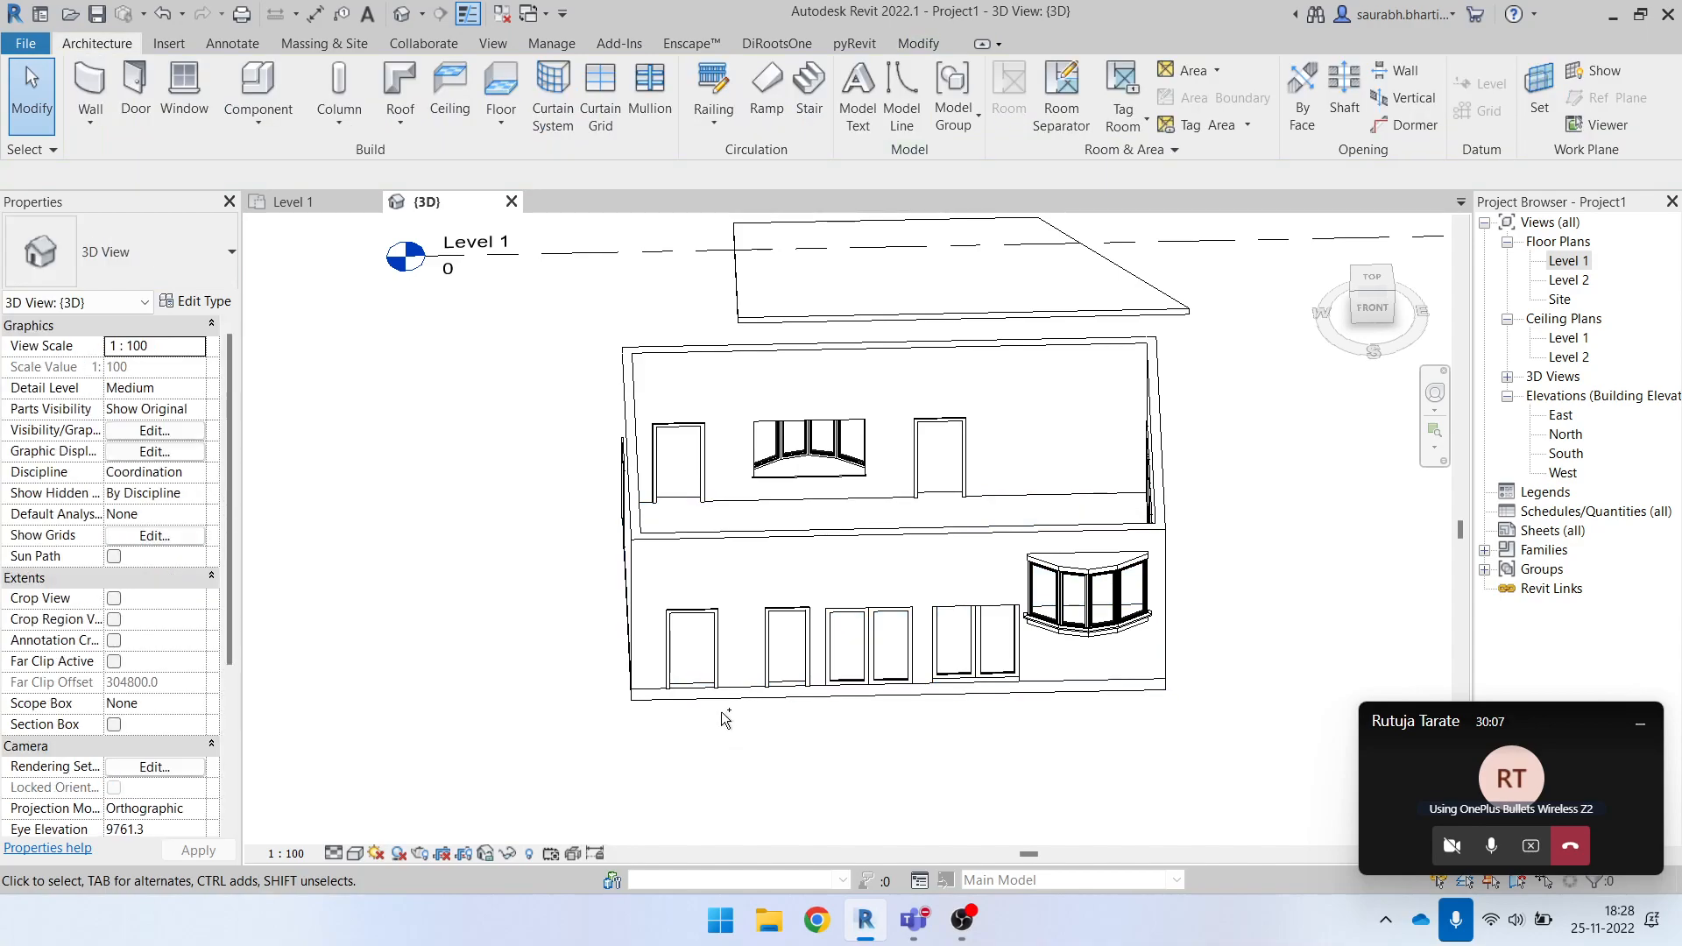
pyautogui.click(847, 688)
pyautogui.click(860, 728)
pyautogui.keyDown('shift'); pyautogui.moveTo(1030, 759); pyautogui.dragTo(930, 712, button='middle'); pyautogui.keyUp('shift')
pyautogui.click(1010, 678)
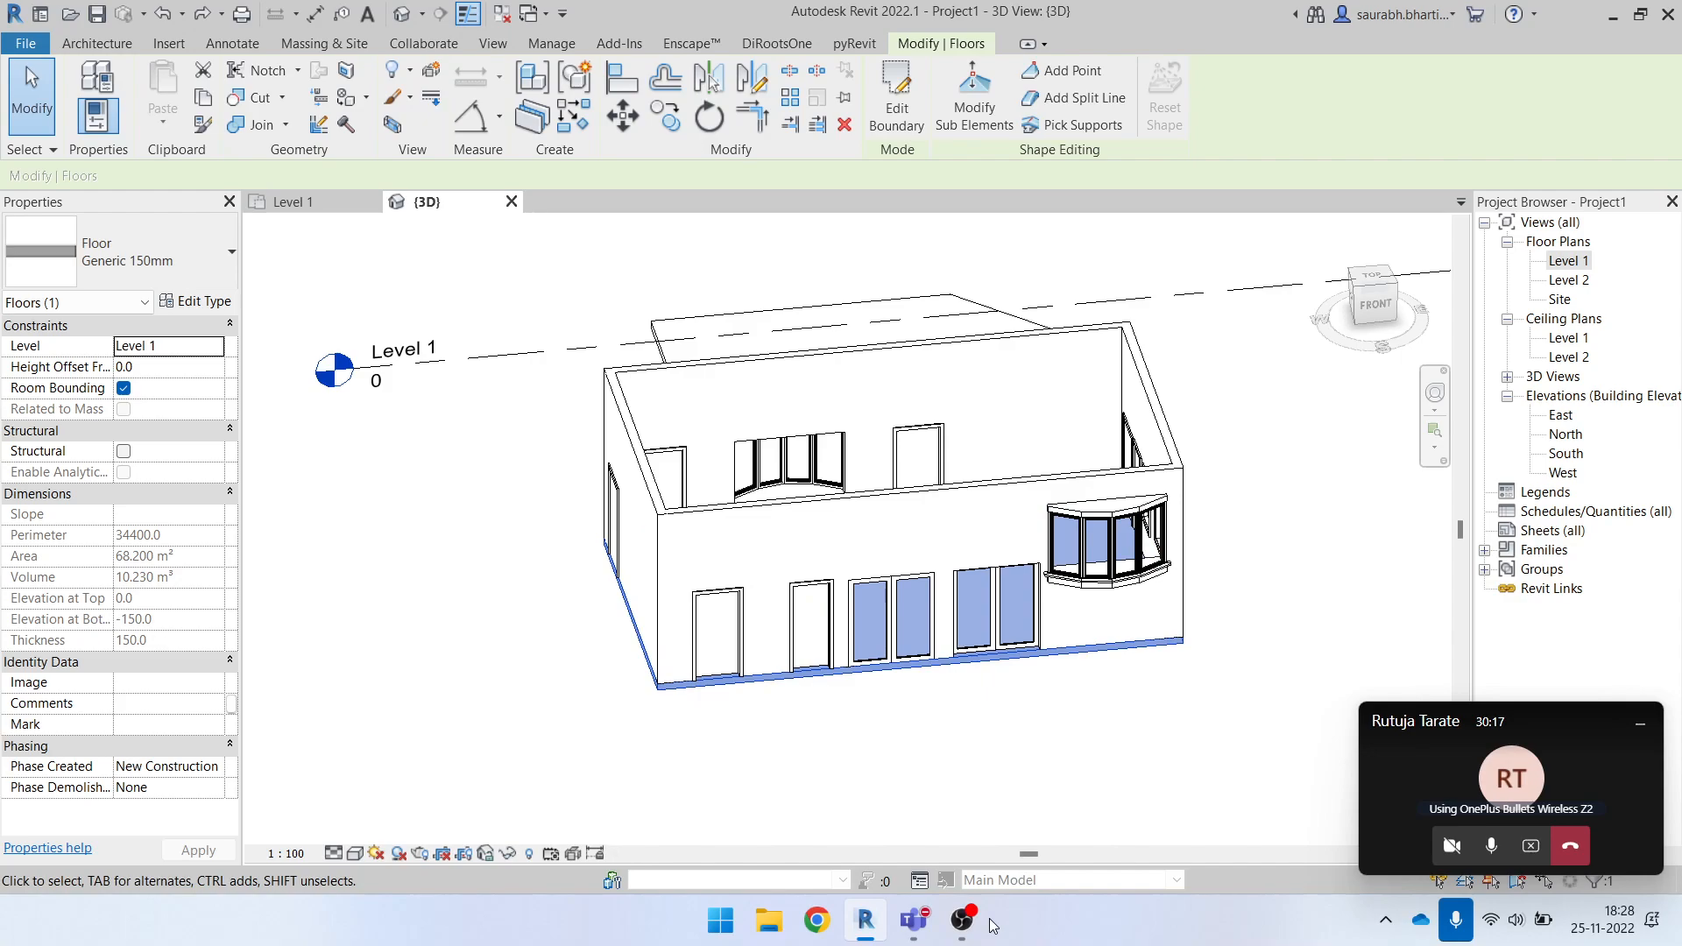
# Check the building's floor against the level lines in 3D and view the Level 2 floor plan.
pyautogui.click(1007, 703)
pyautogui.keyDown('shift'); pyautogui.moveTo(1021, 703); pyautogui.dragTo(1047, 624, button='middle'); pyautogui.keyUp('shift')
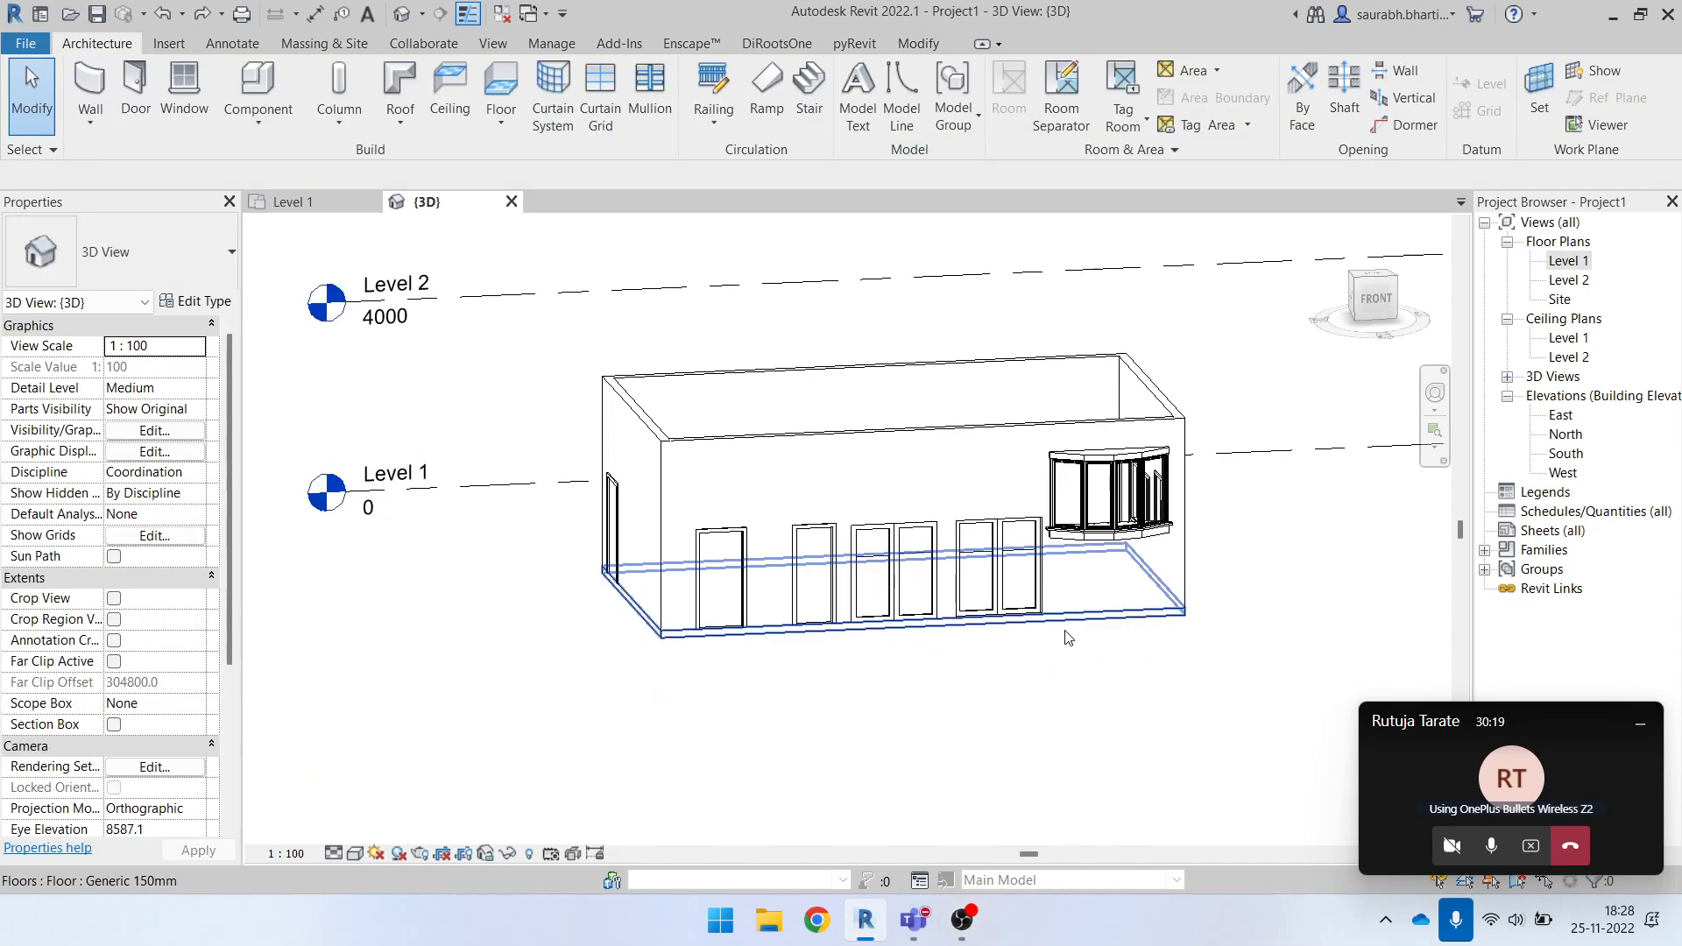
pyautogui.click(1064, 618)
pyautogui.scroll(1, 690, 675)
pyautogui.keyDown('shift'); pyautogui.moveTo(692, 680); pyautogui.dragTo(736, 674, button='middle'); pyautogui.keyUp('shift')
pyautogui.doubleClick(1568, 280)
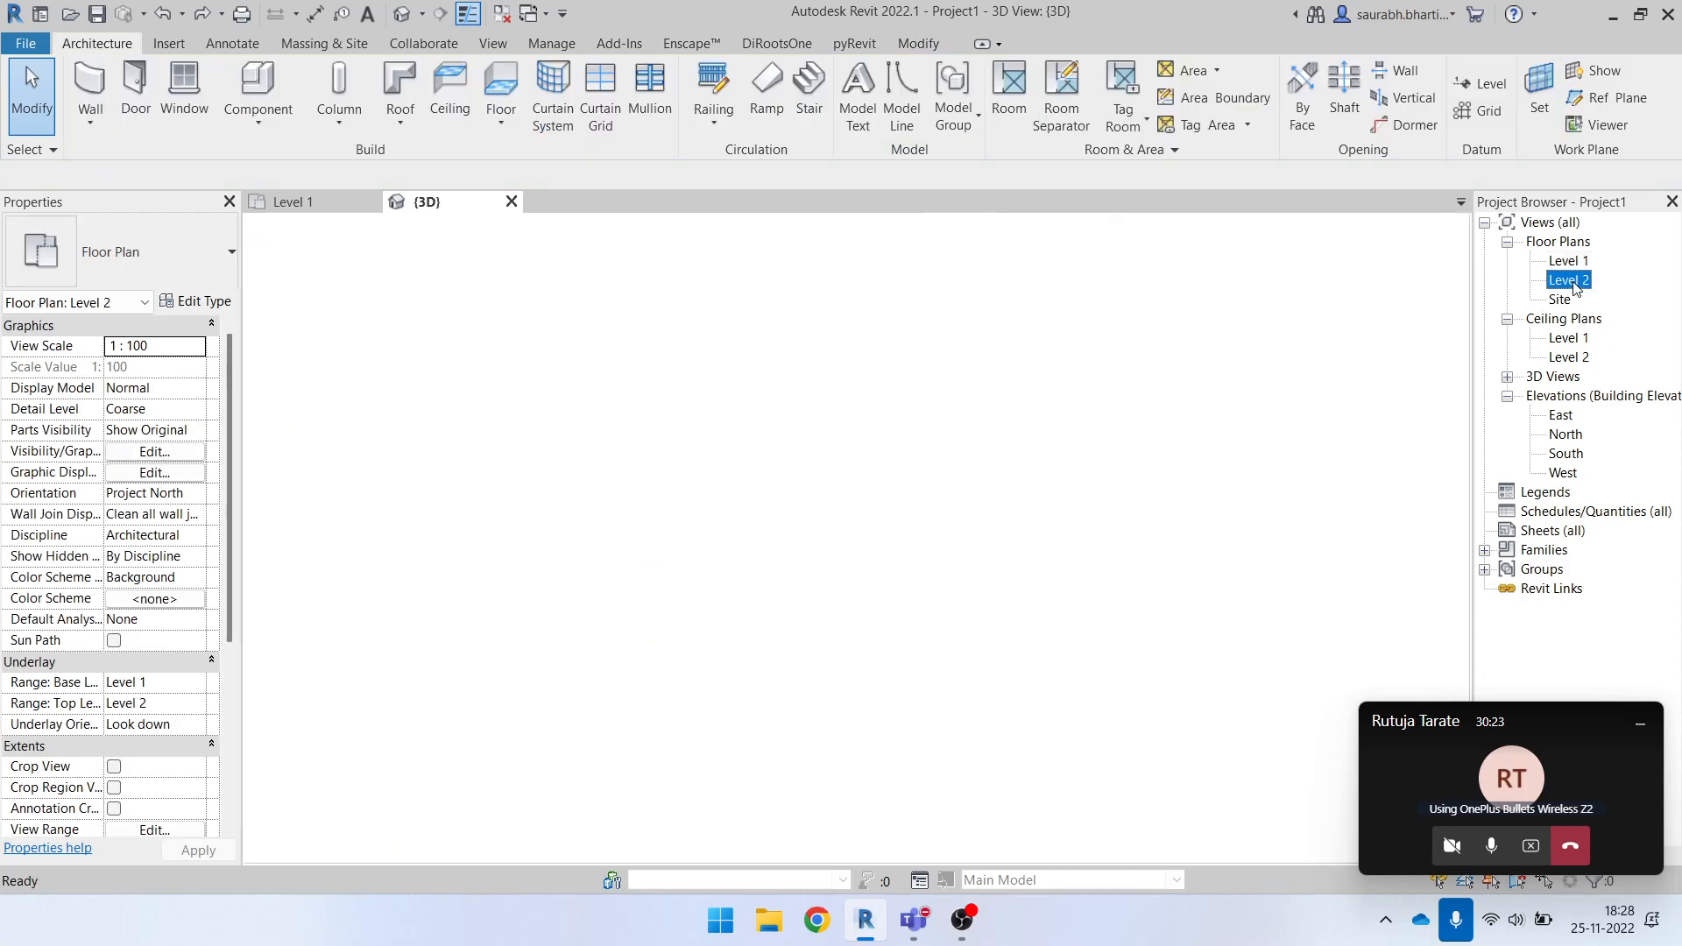
pyautogui.click(932, 573)
pyautogui.scroll(3, 745, 528)
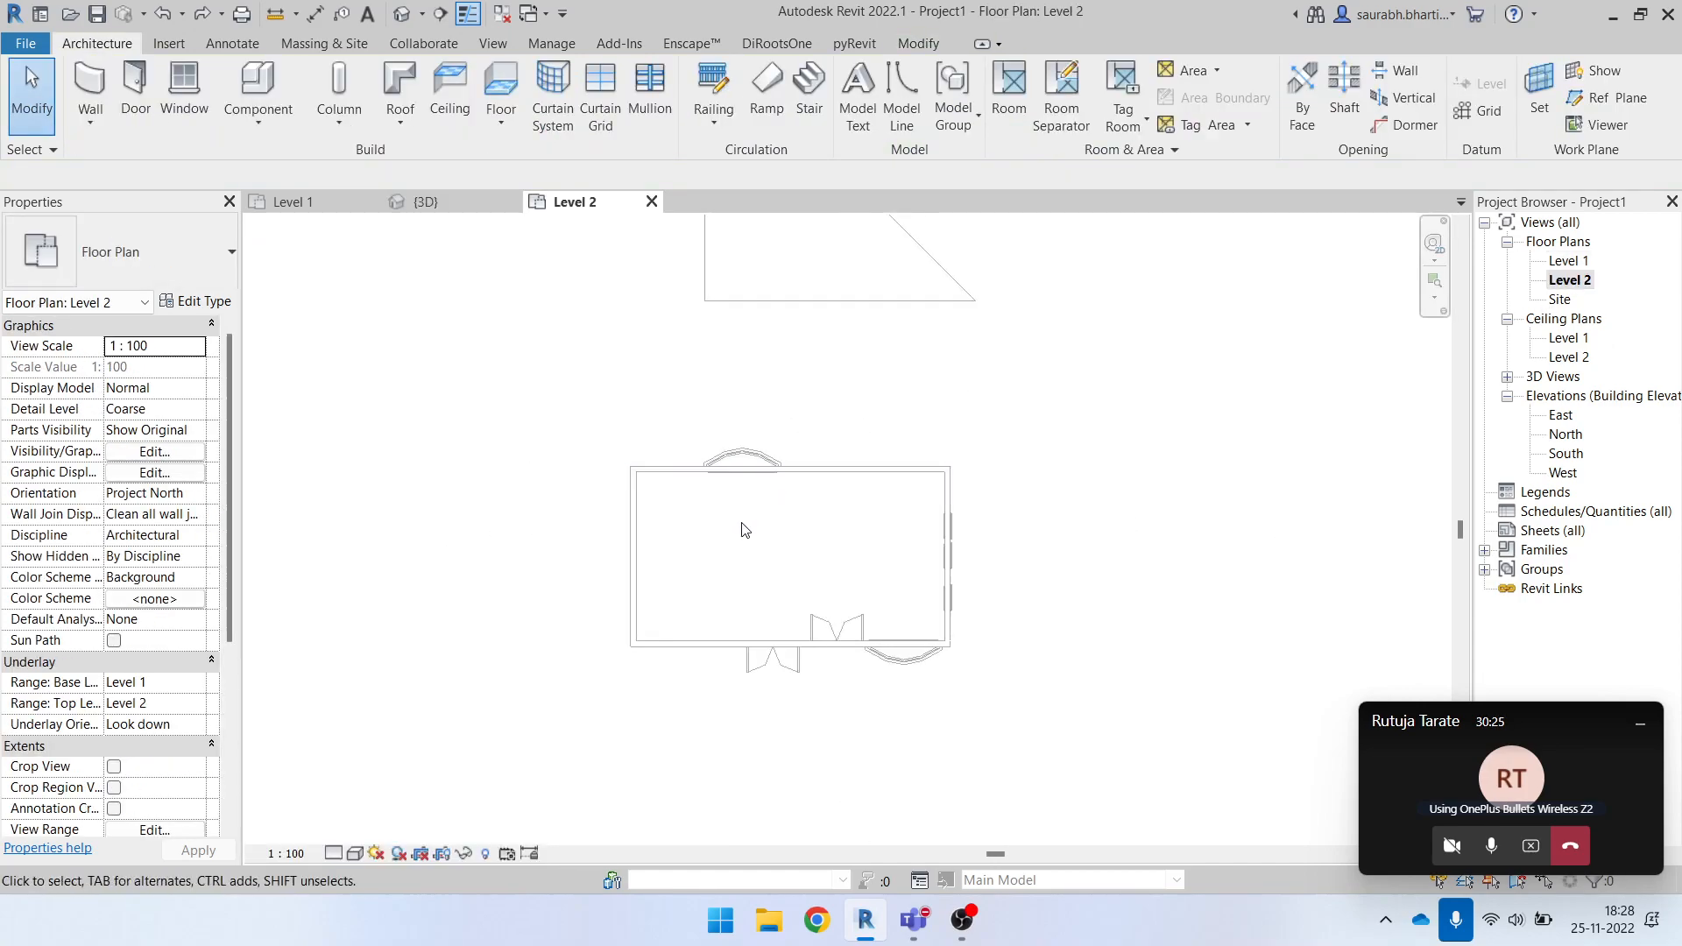
# Return to the 3D view and select the building's floor to inspect its level and properties.
pyautogui.click(401, 14)
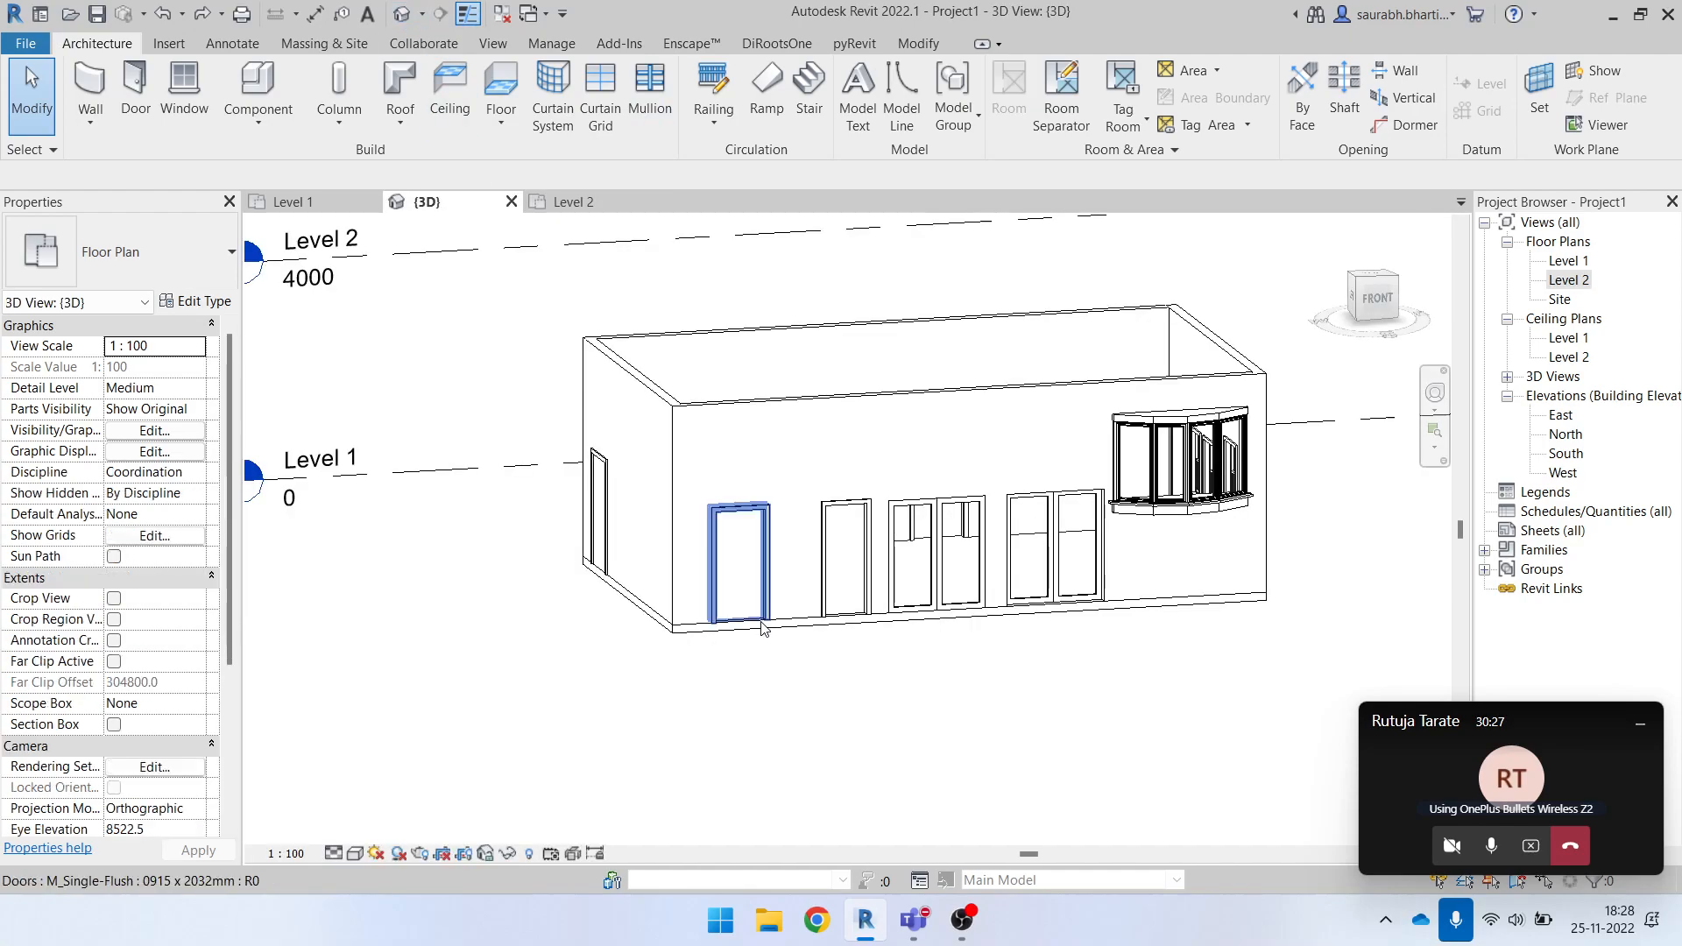
pyautogui.click(683, 640)
pyautogui.scroll(-3, 633, 708)
pyautogui.keyDown('shift'); pyautogui.moveTo(863, 660); pyautogui.dragTo(893, 695, button='middle'); pyautogui.keyUp('shift')
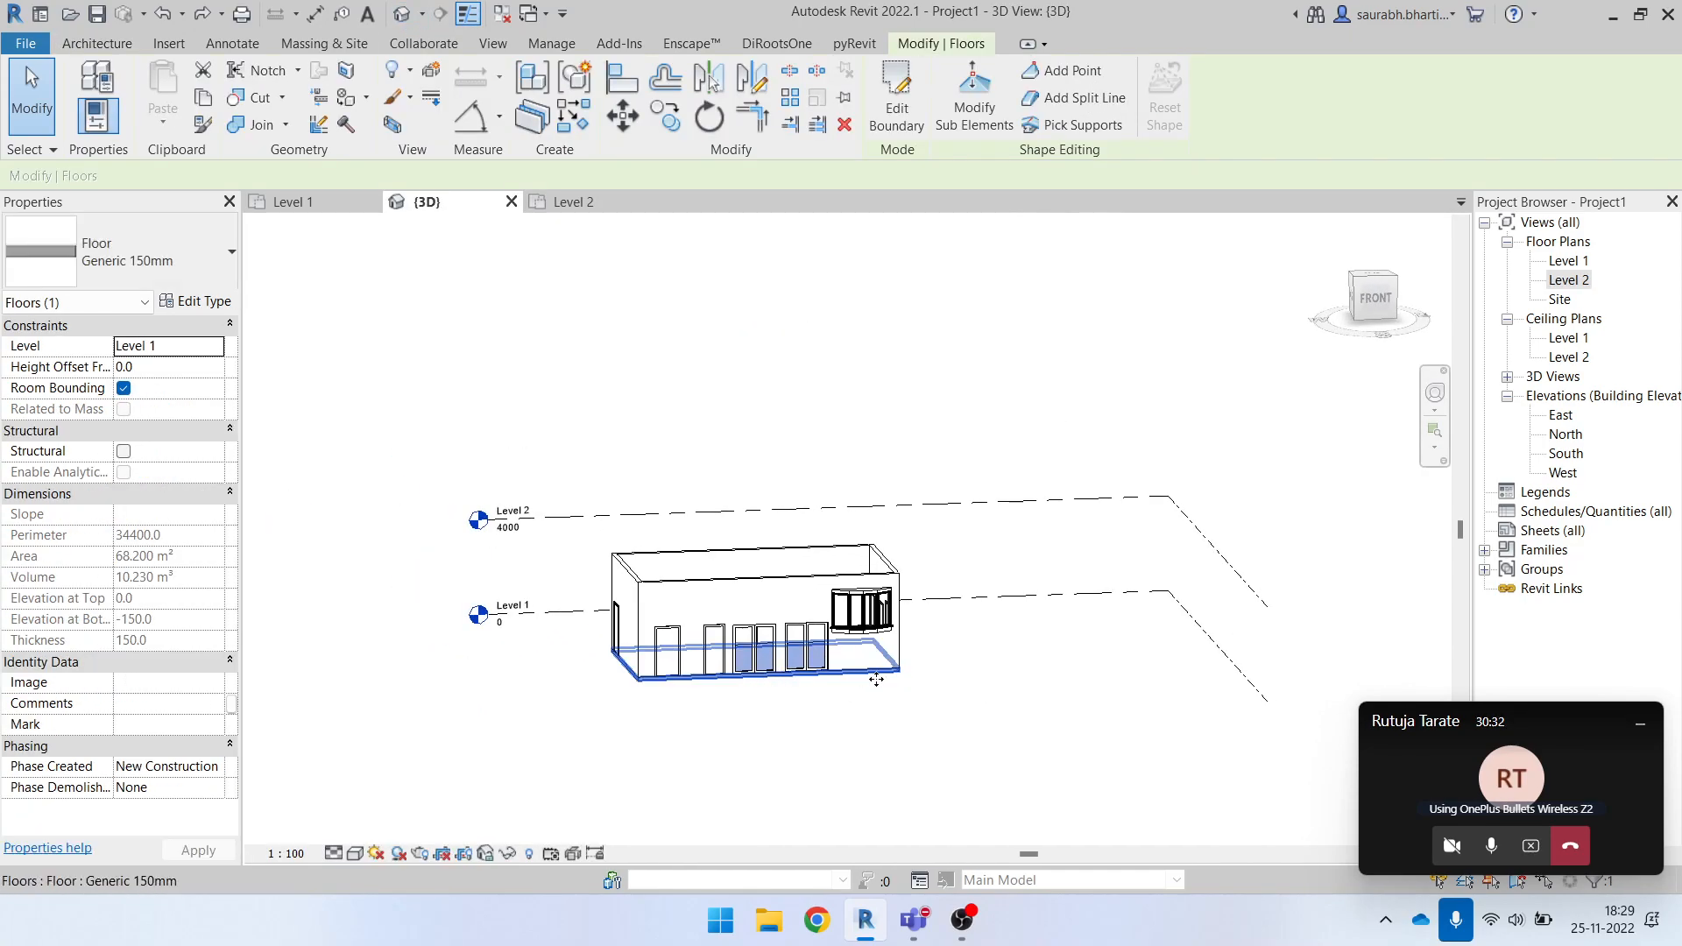
# Copy the building's floor and paste it aligned to Level 2.
pyautogui.click(205, 103)
pyautogui.click(163, 120)
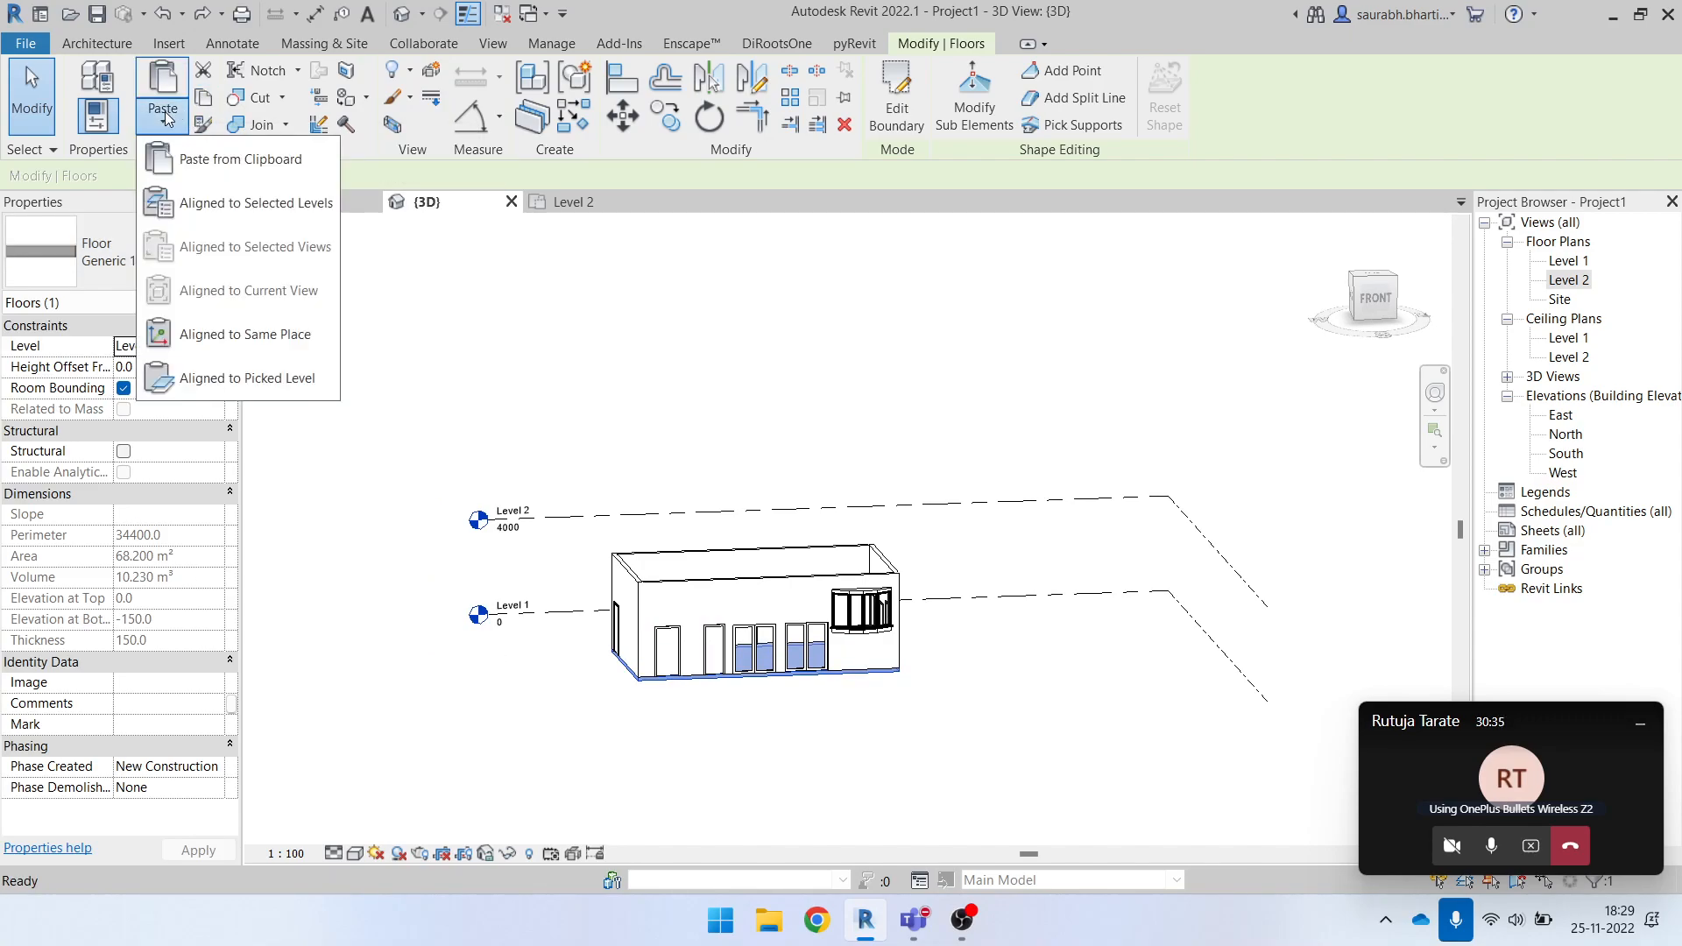
pyautogui.click(238, 206)
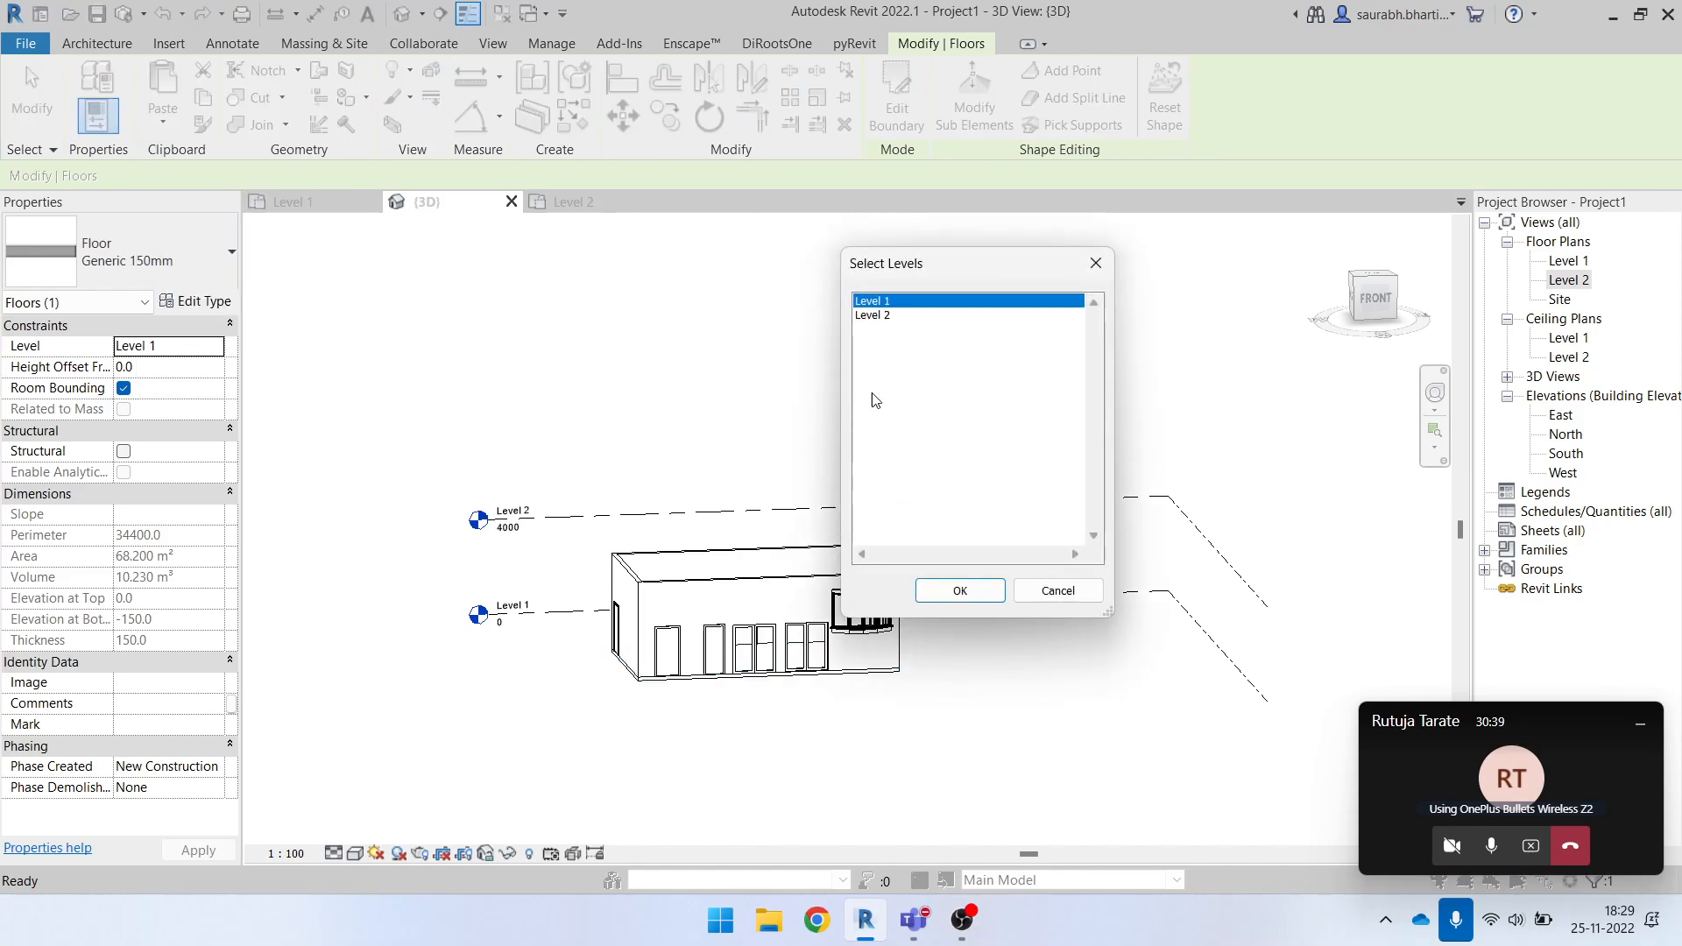
pyautogui.click(885, 316)
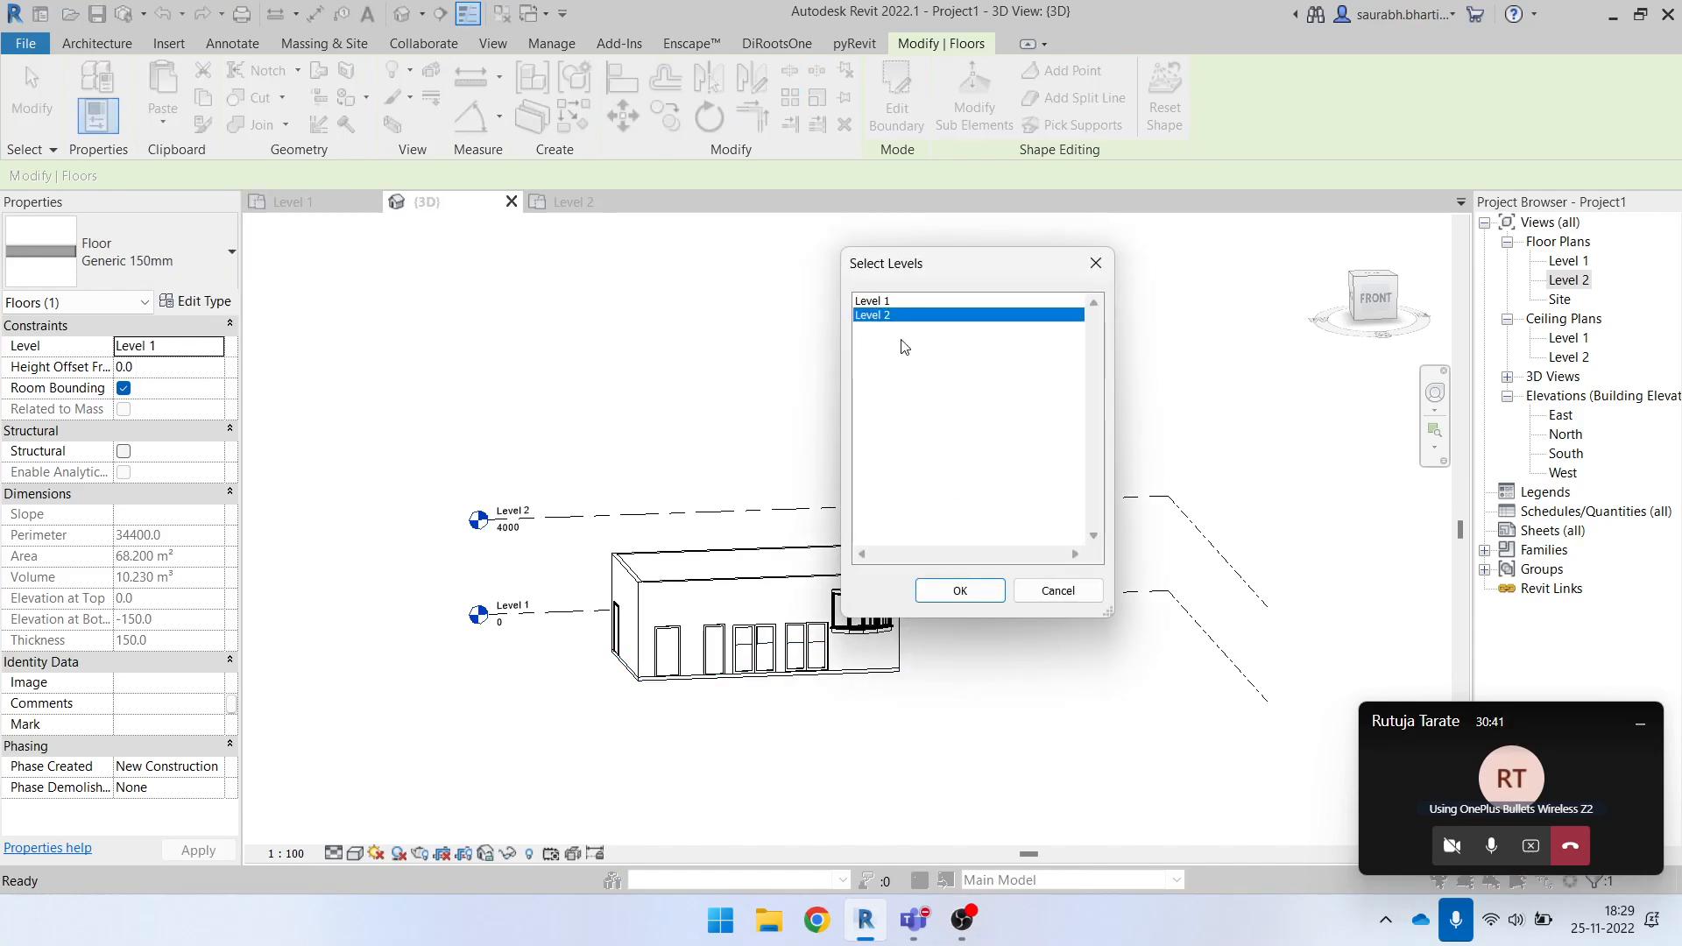
pyautogui.click(960, 590)
pyautogui.press('Escape')
pyautogui.click(673, 627)
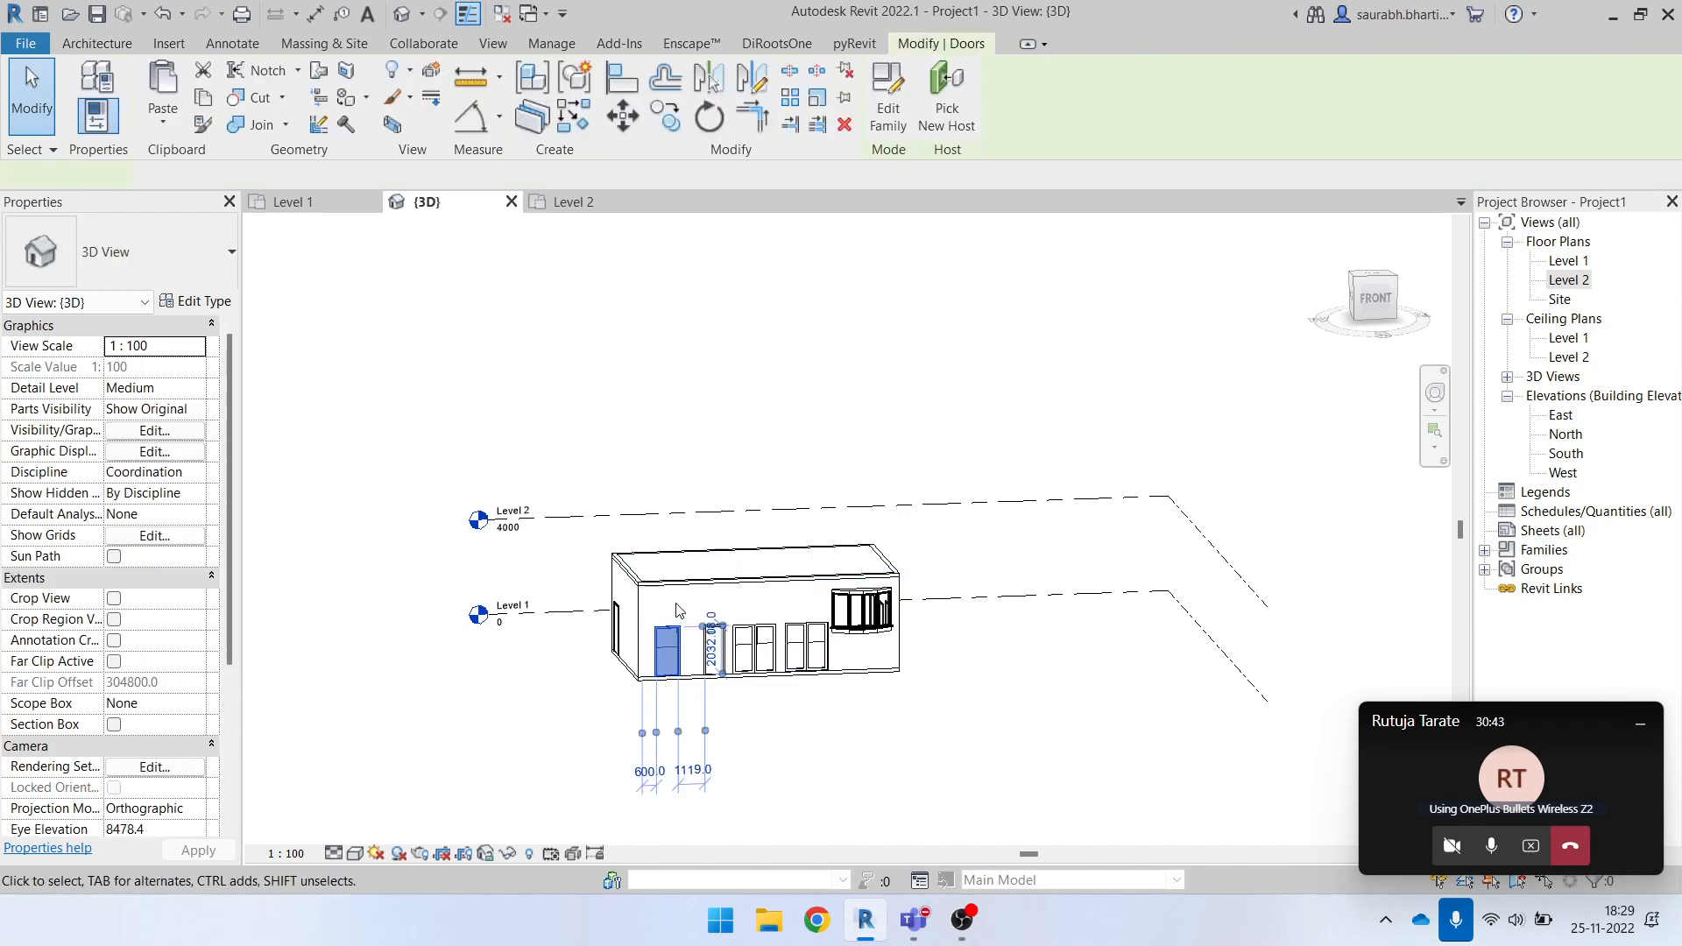
pyautogui.click(680, 581)
# Delete the separate floor slab lying behind the building in the 3D view.
pyautogui.keyDown('shift'); pyautogui.moveTo(882, 455); pyautogui.dragTo(842, 534, button='middle'); pyautogui.keyUp('shift')
pyautogui.click(926, 689)
pyautogui.keyDown('shift'); pyautogui.moveTo(926, 689); pyautogui.dragTo(723, 505, button='middle'); pyautogui.keyUp('shift')
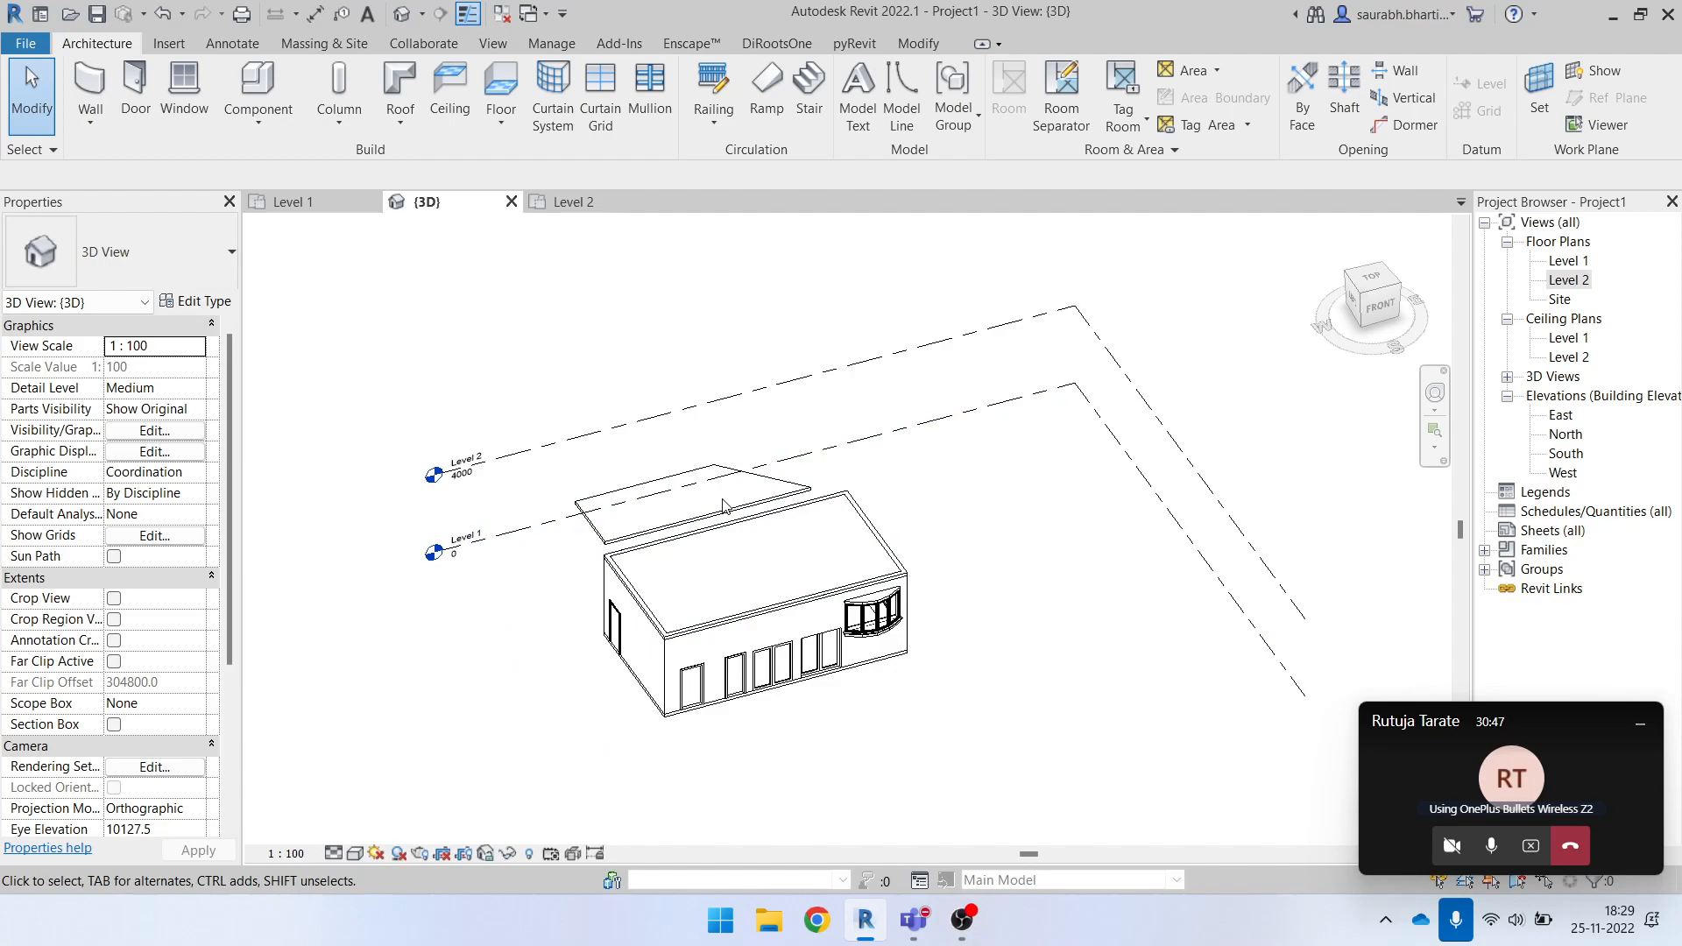
pyautogui.click(777, 497)
pyautogui.click(766, 480)
pyautogui.press('Delete')
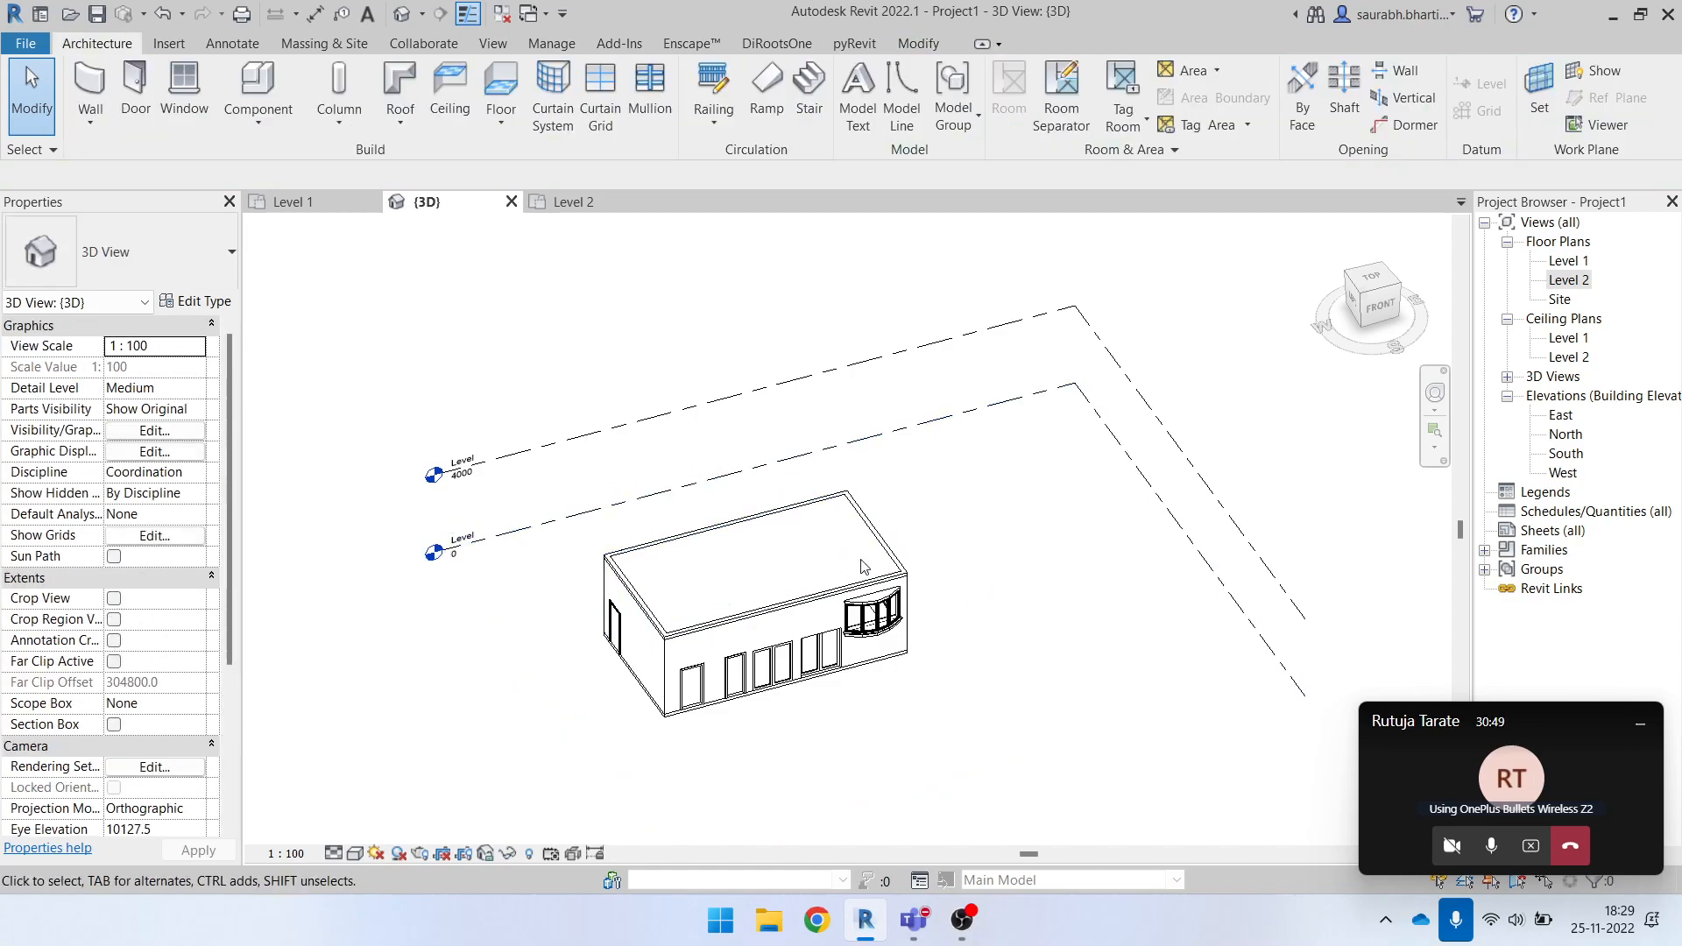
# Delete the floor copy on Level 2 from the top of the building.
pyautogui.click(863, 566)
pyautogui.keyDown('shift'); pyautogui.moveTo(863, 566); pyautogui.dragTo(1040, 681, button='middle'); pyautogui.keyUp('shift')
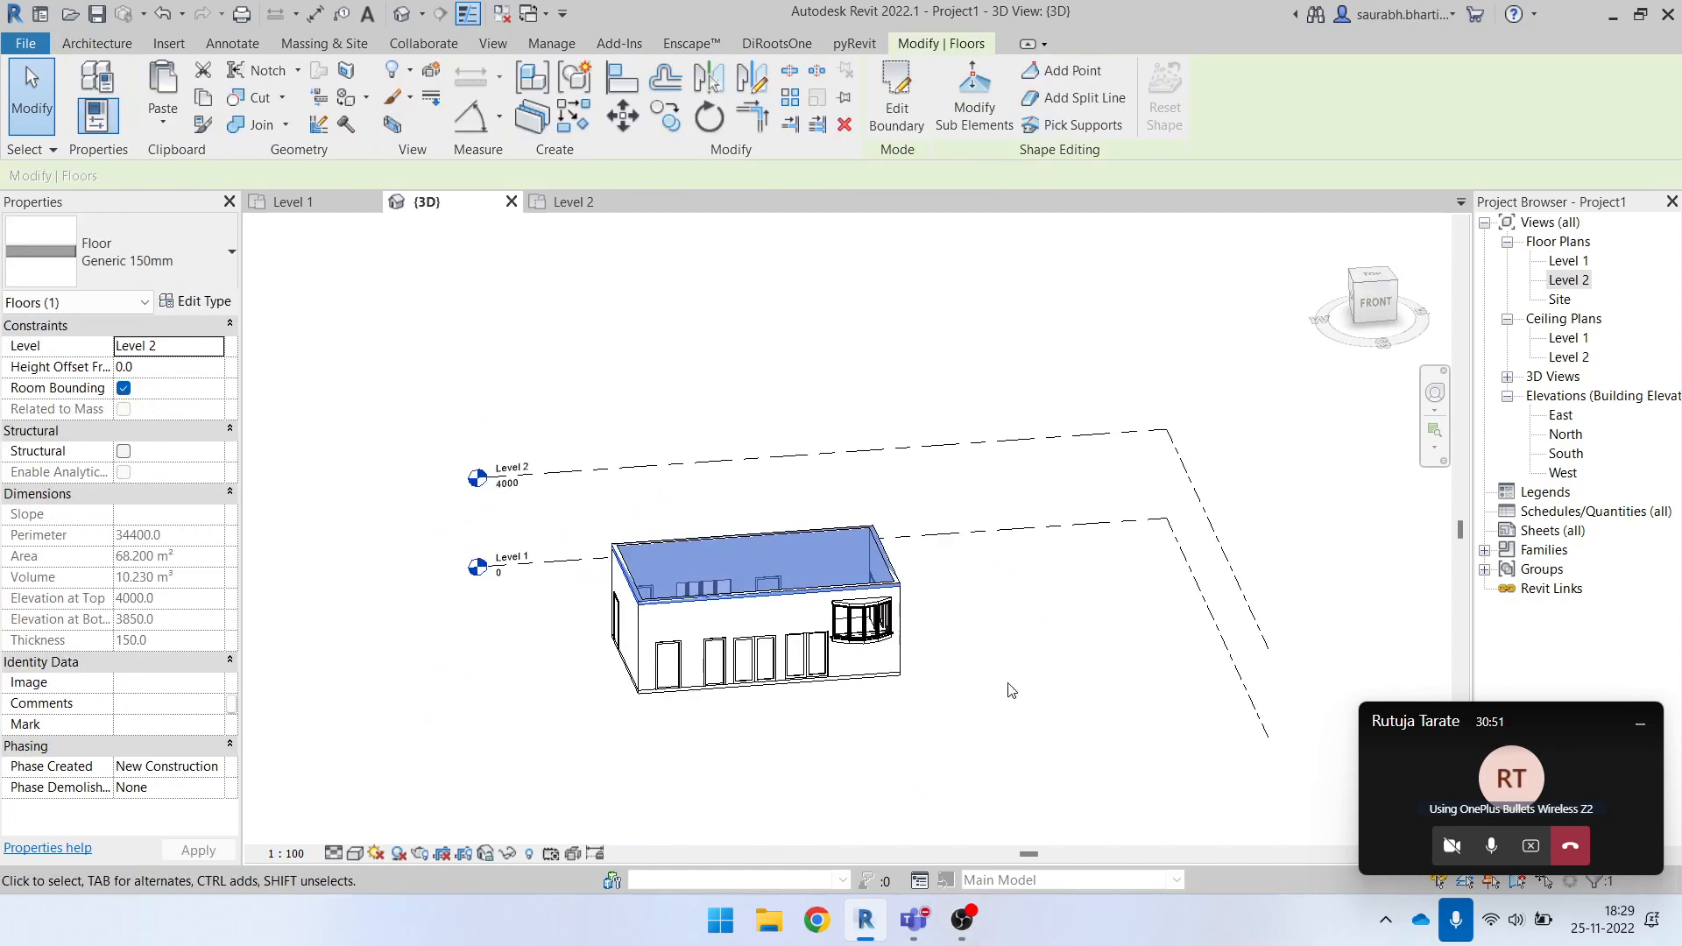
pyautogui.scroll(3, 651, 682)
pyautogui.keyDown('shift'); pyautogui.moveTo(747, 738); pyautogui.dragTo(871, 736, button='middle'); pyautogui.keyUp('shift')
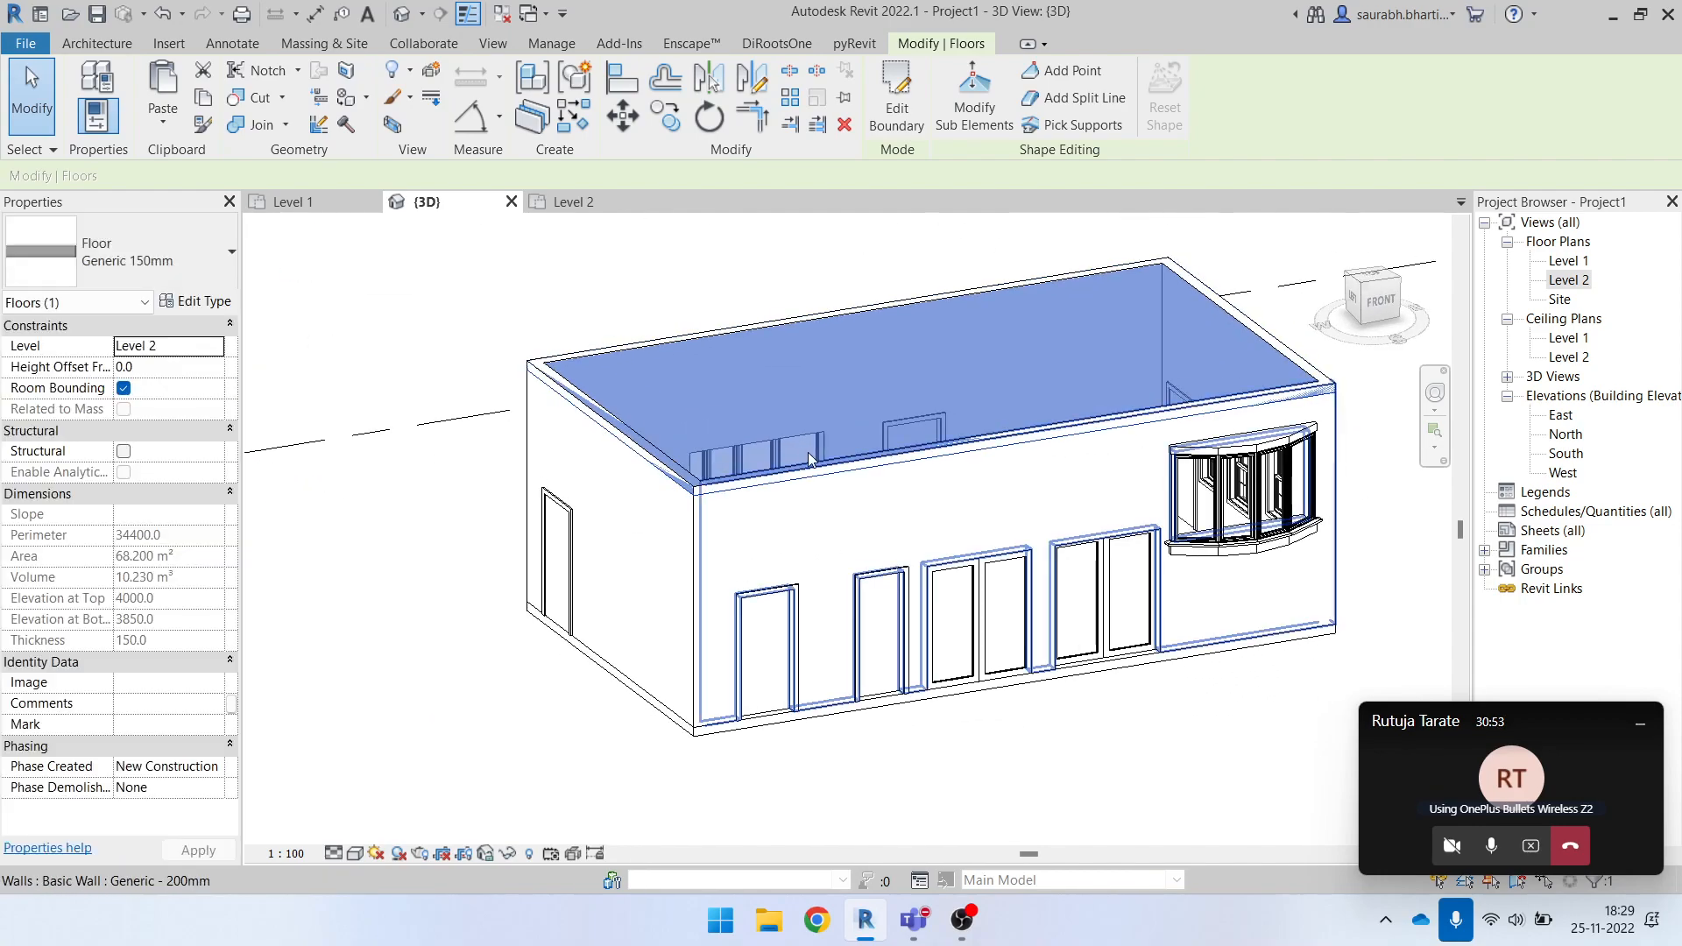
pyautogui.press('Delete')
pyautogui.scroll(-3, 691, 394)
pyautogui.keyDown('shift'); pyautogui.moveTo(1039, 612); pyautogui.dragTo(928, 688, button='middle'); pyautogui.keyUp('shift')
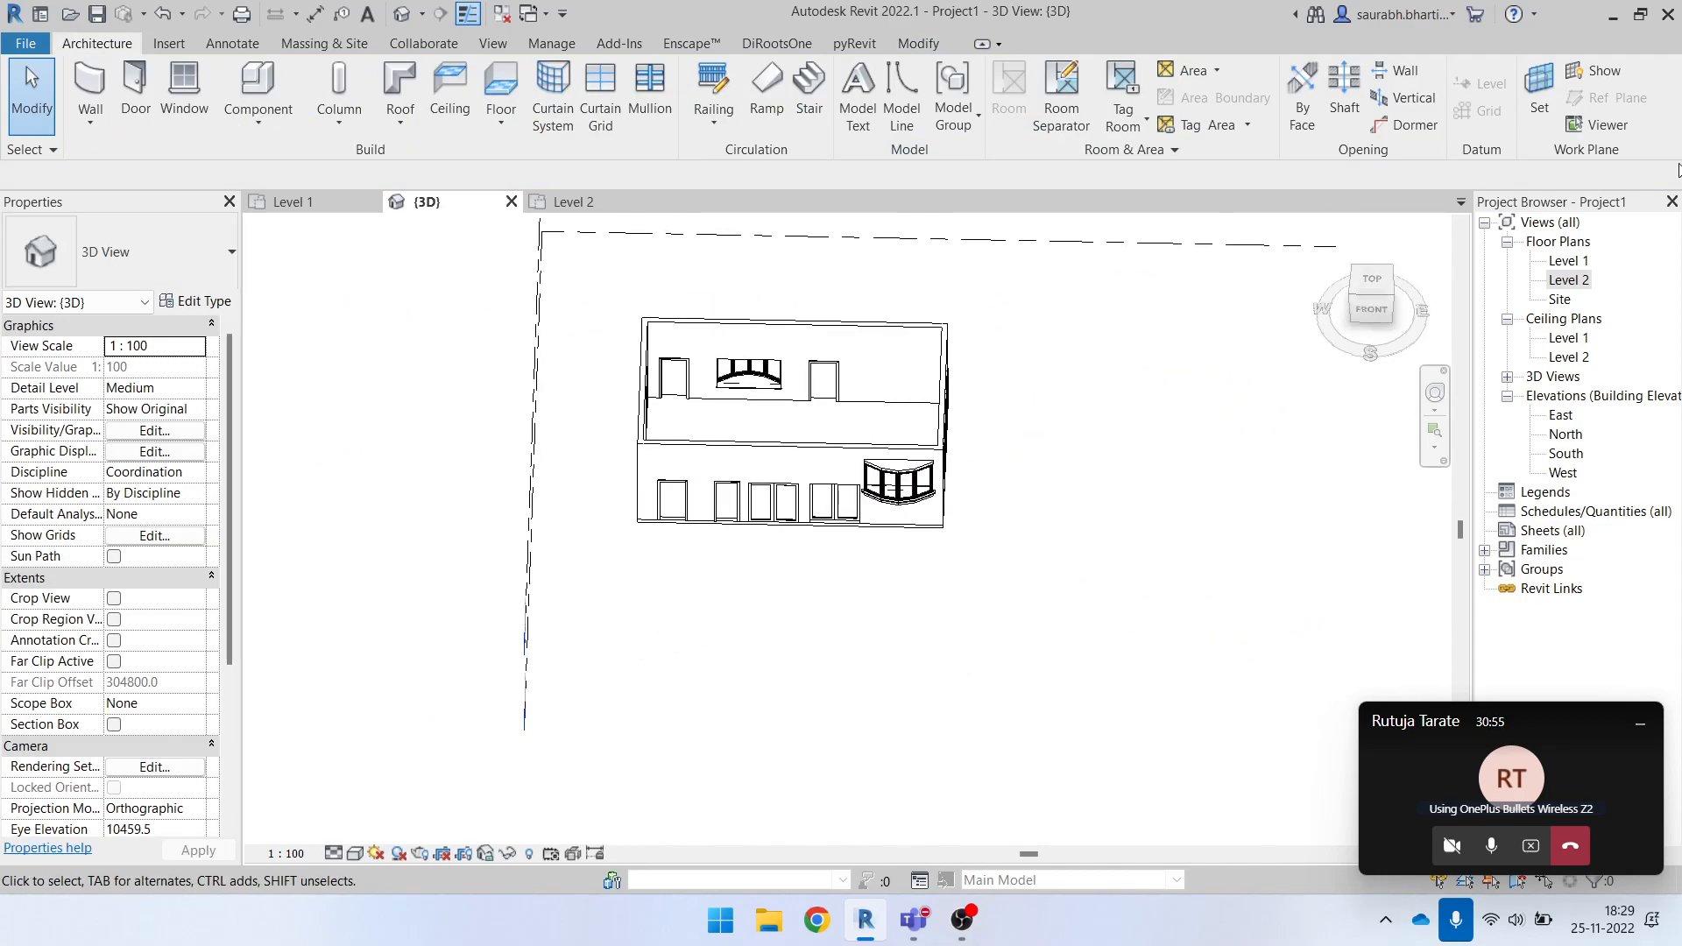
pyautogui.click(1571, 261)
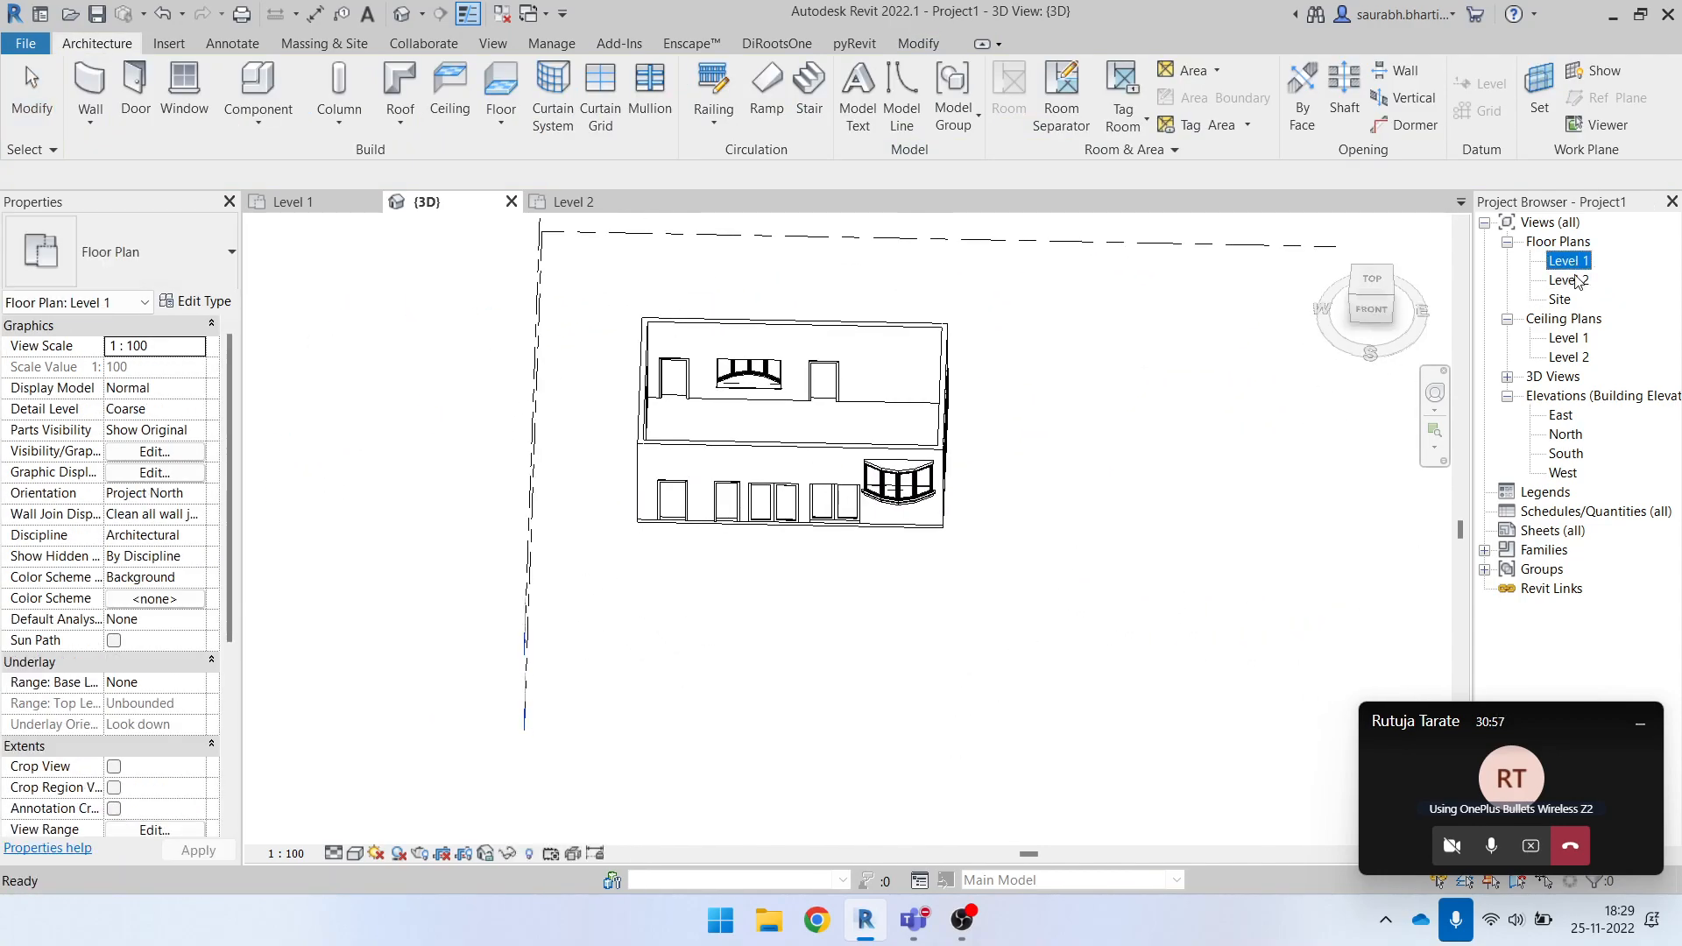
pyautogui.doubleClick(1566, 264)
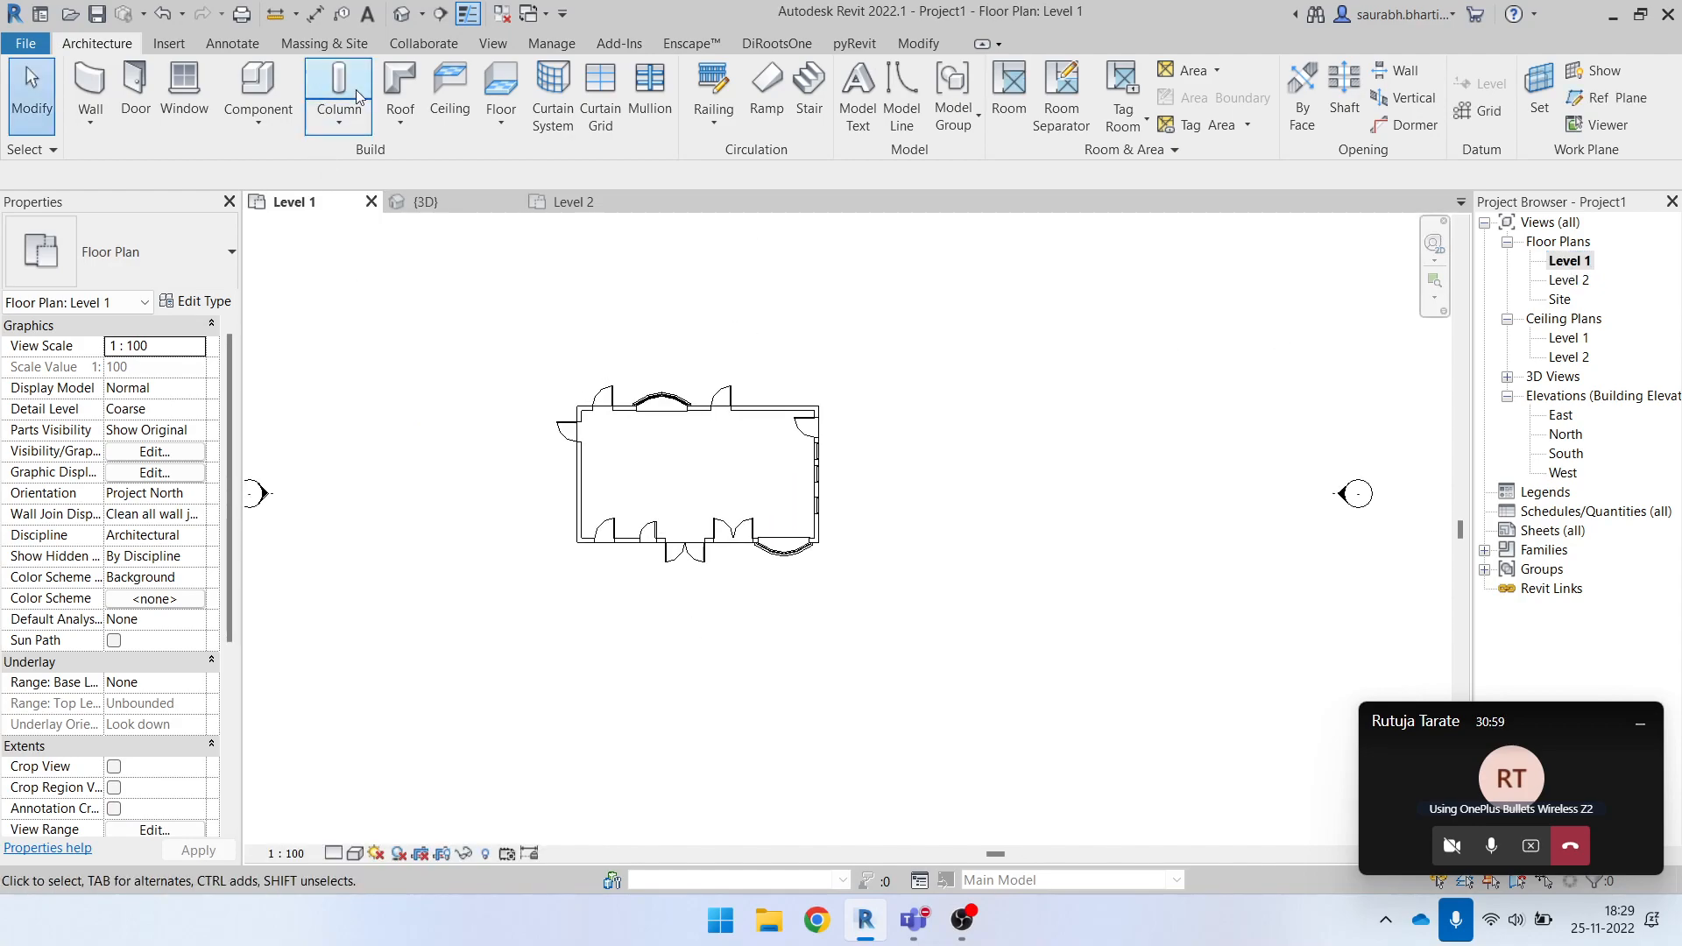
pyautogui.click(498, 91)
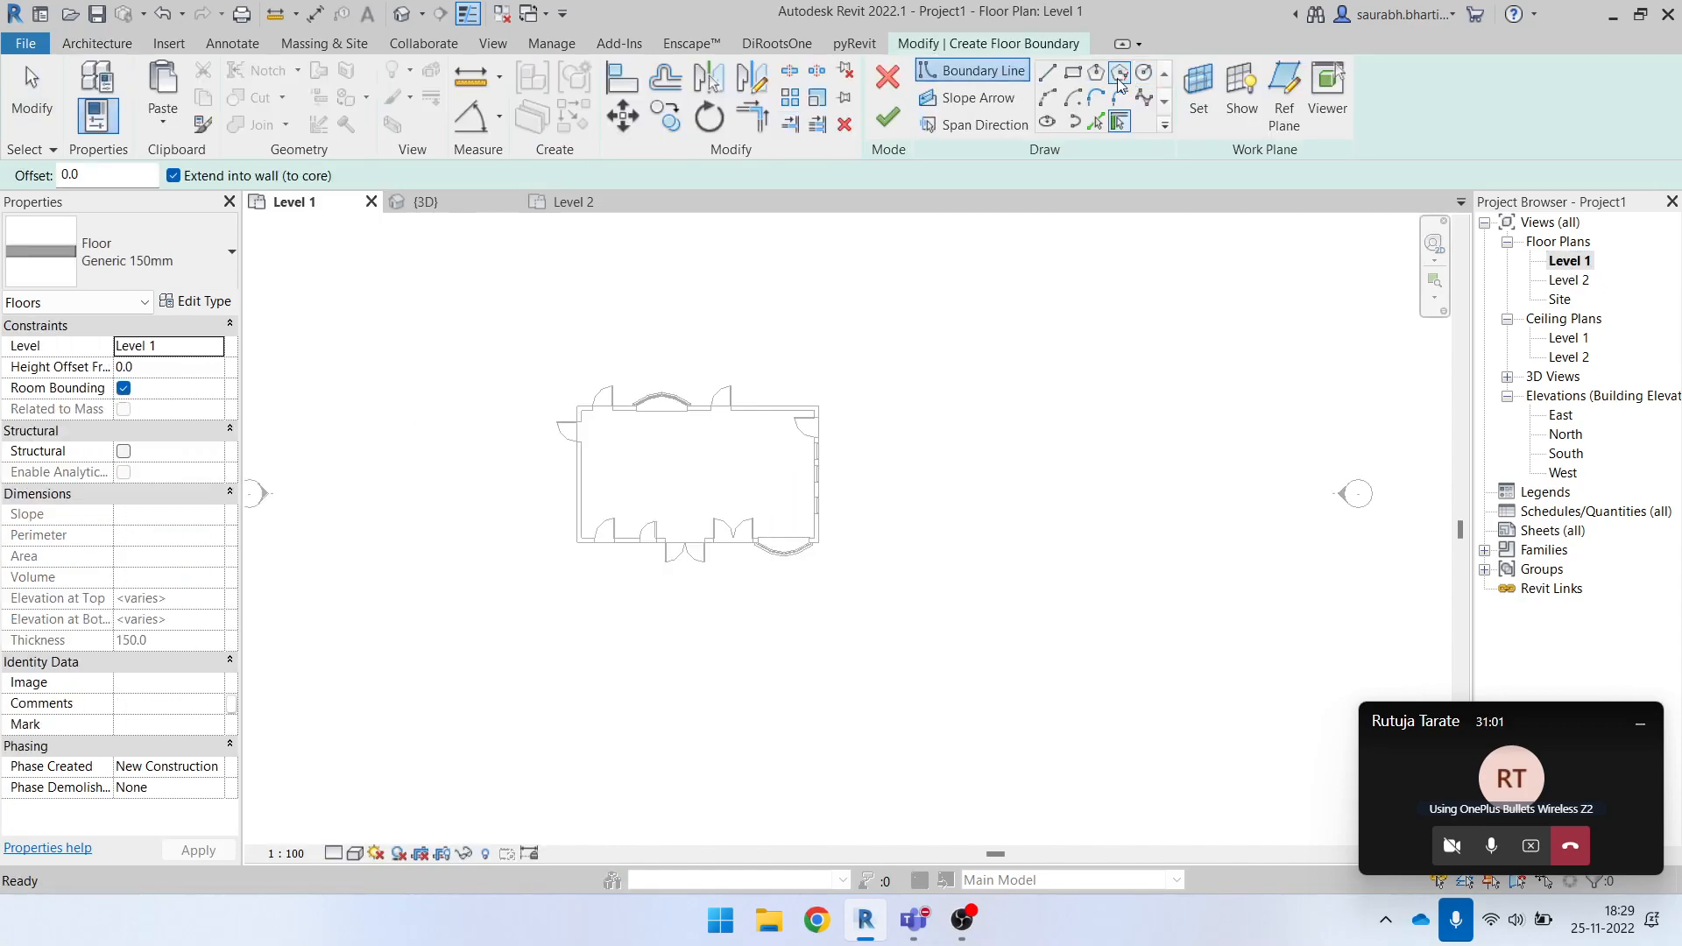
pyautogui.click(885, 79)
# Delete the building's ground floor slab in the 3D view.
pyautogui.click(408, 16)
pyautogui.scroll(5, 917, 503)
pyautogui.click(915, 473)
pyautogui.press('Delete')
pyautogui.scroll(-4, 913, 481)
pyautogui.keyDown('shift'); pyautogui.moveTo(1005, 506); pyautogui.dragTo(996, 601, button='middle'); pyautogui.keyUp('shift')
# Start a Generic 150mm floor in the Level 1 plan and pick the west wall's outer face as the first boundary line.
pyautogui.doubleClick(1564, 257)
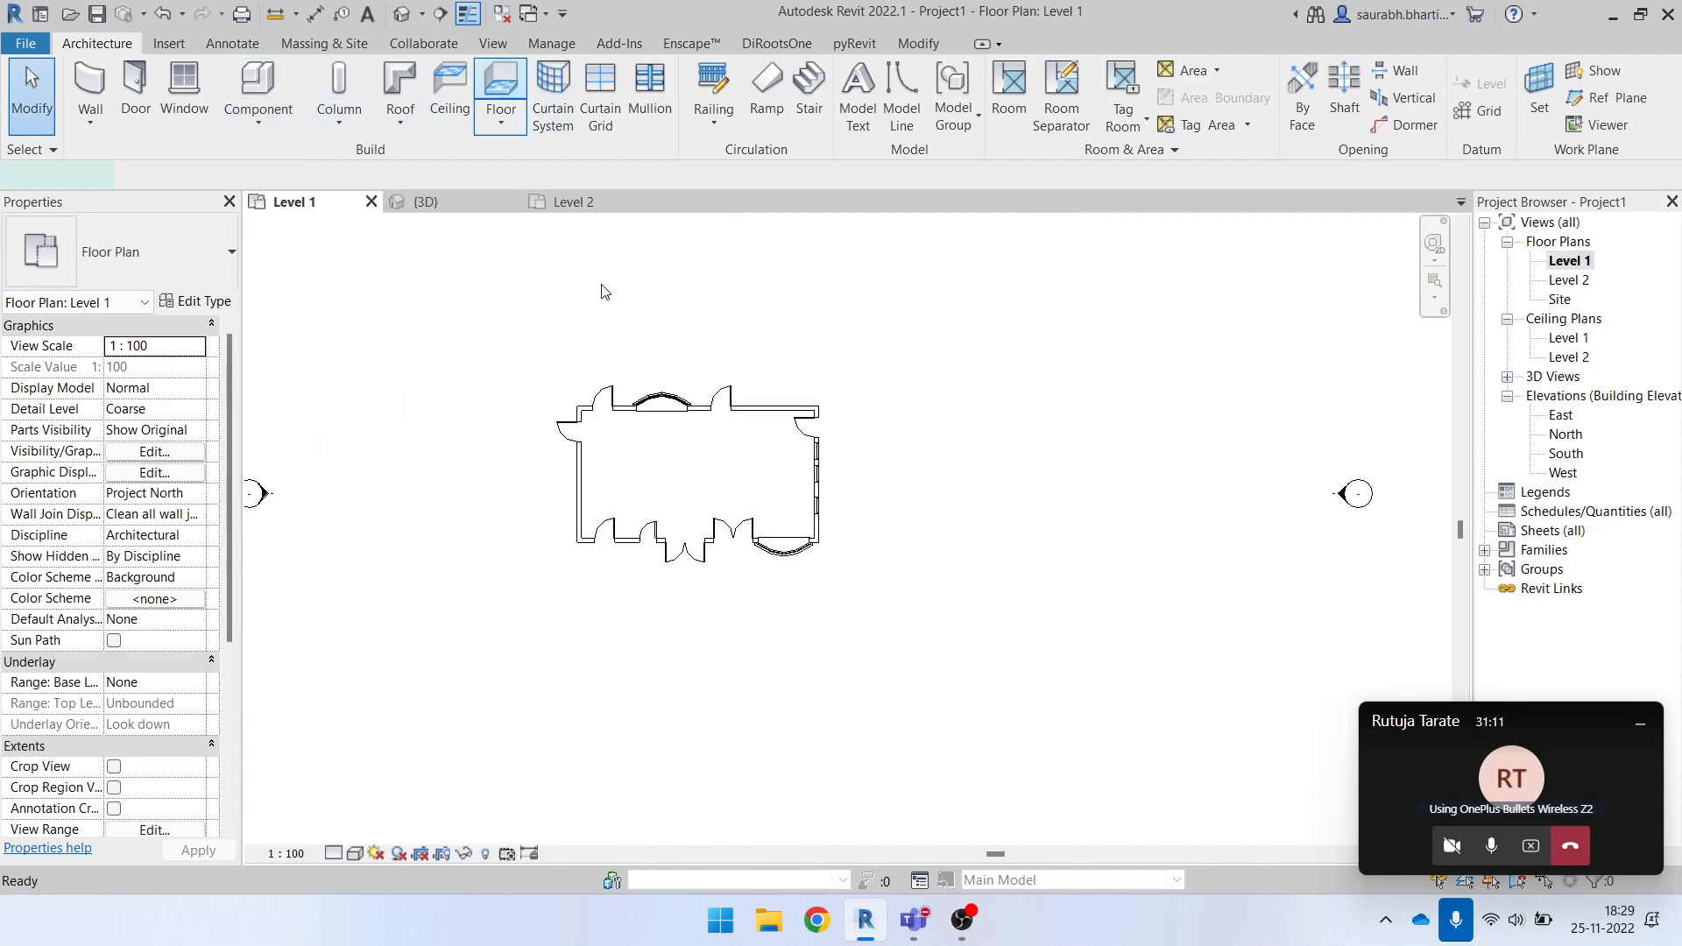
pyautogui.click(502, 88)
pyautogui.click(1095, 128)
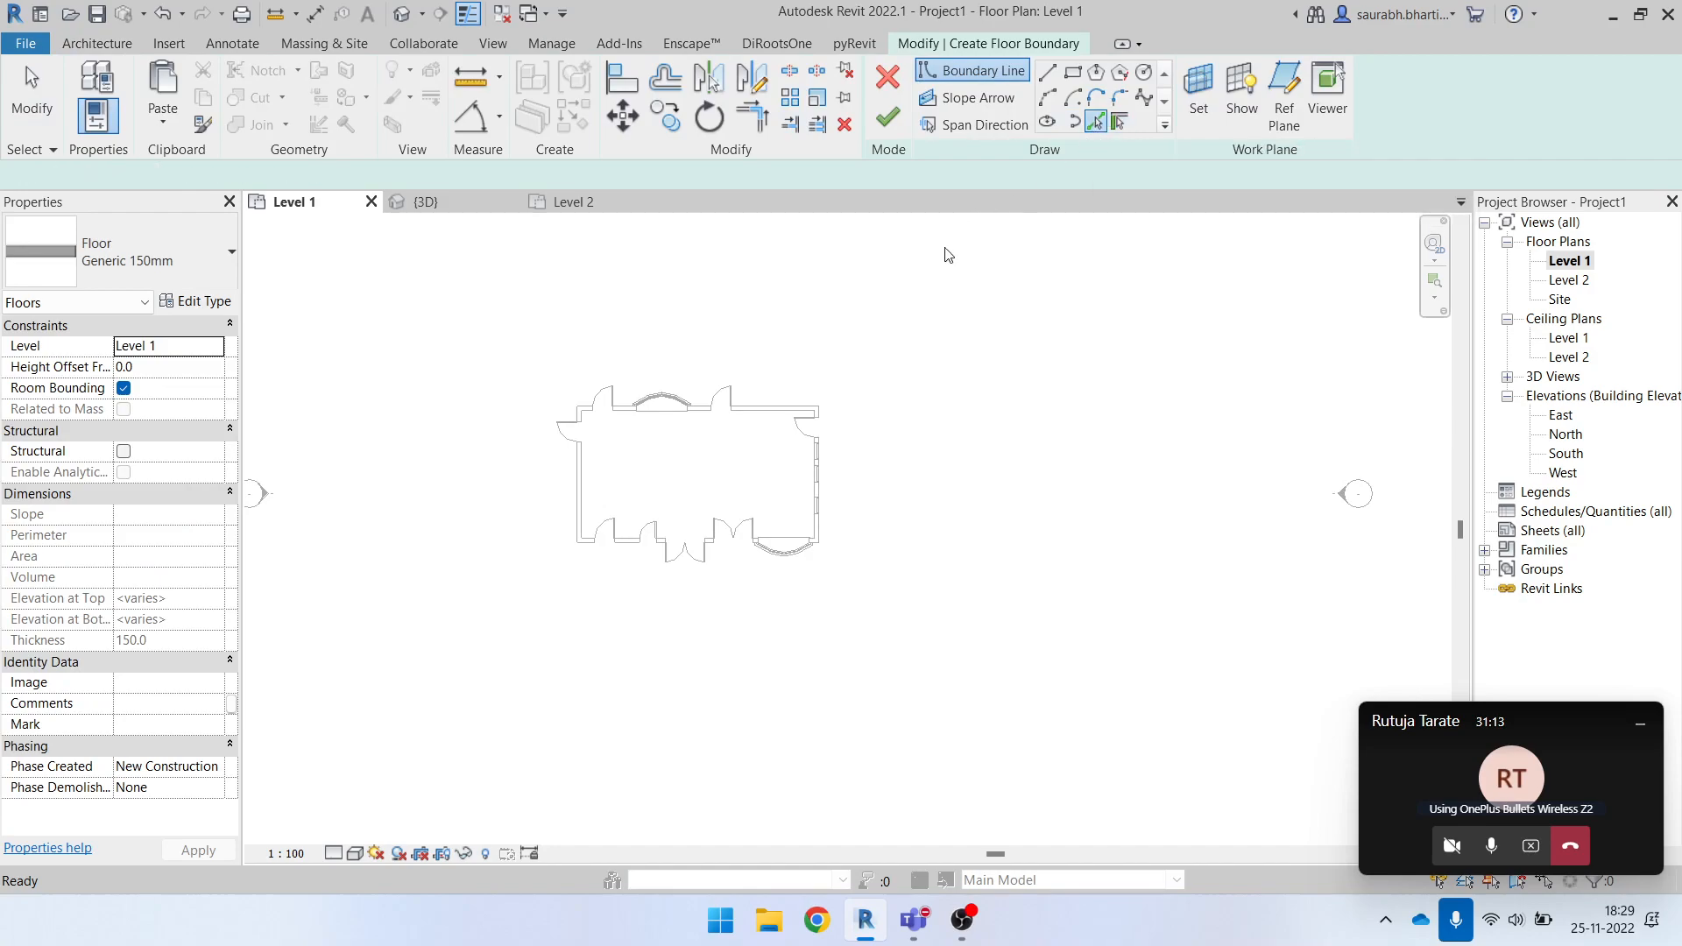
pyautogui.scroll(1, 631, 469)
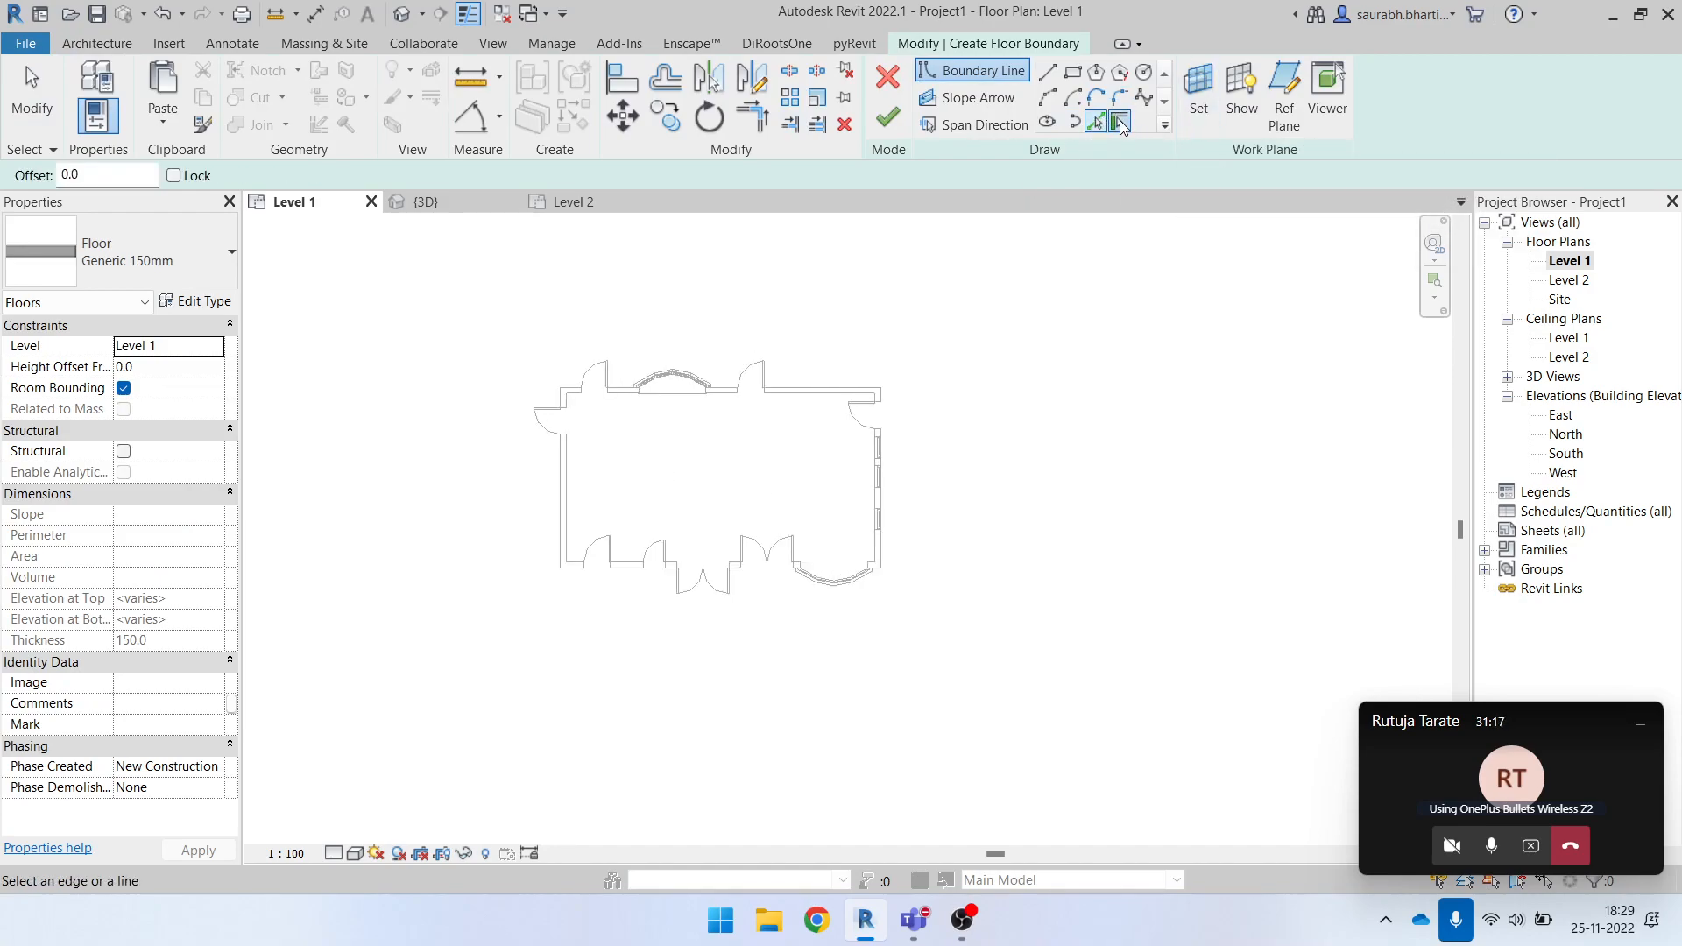
pyautogui.click(1120, 124)
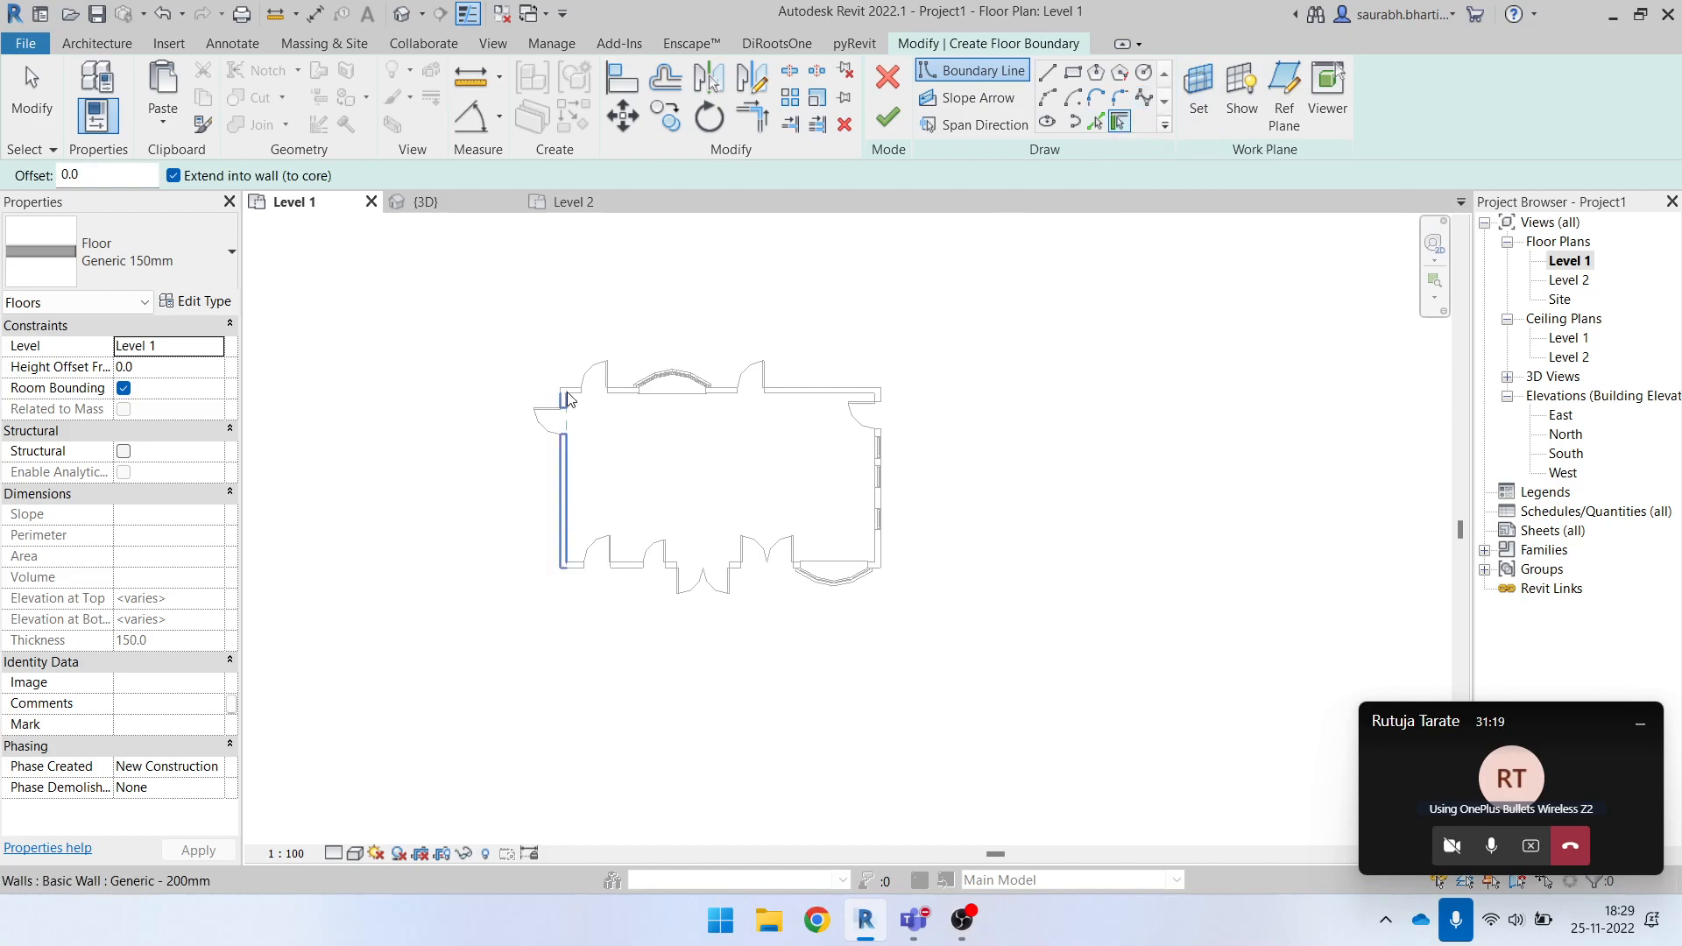
pyautogui.scroll(3, 585, 470)
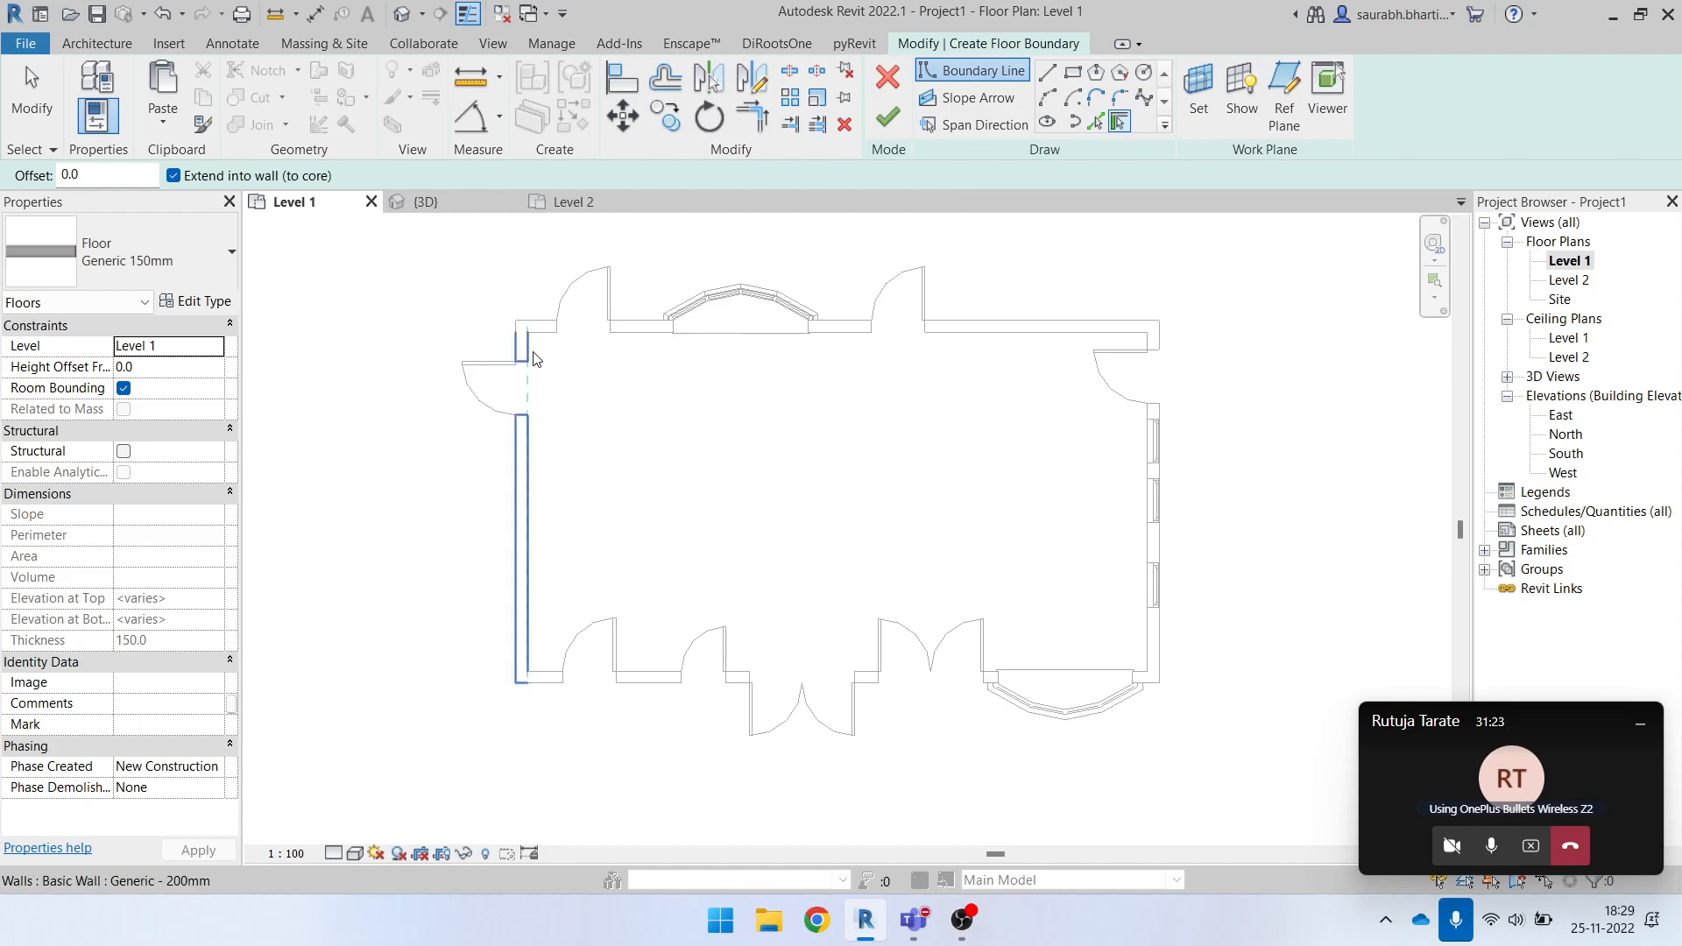
pyautogui.scroll(2, 529, 360)
pyautogui.scroll(-2, 532, 403)
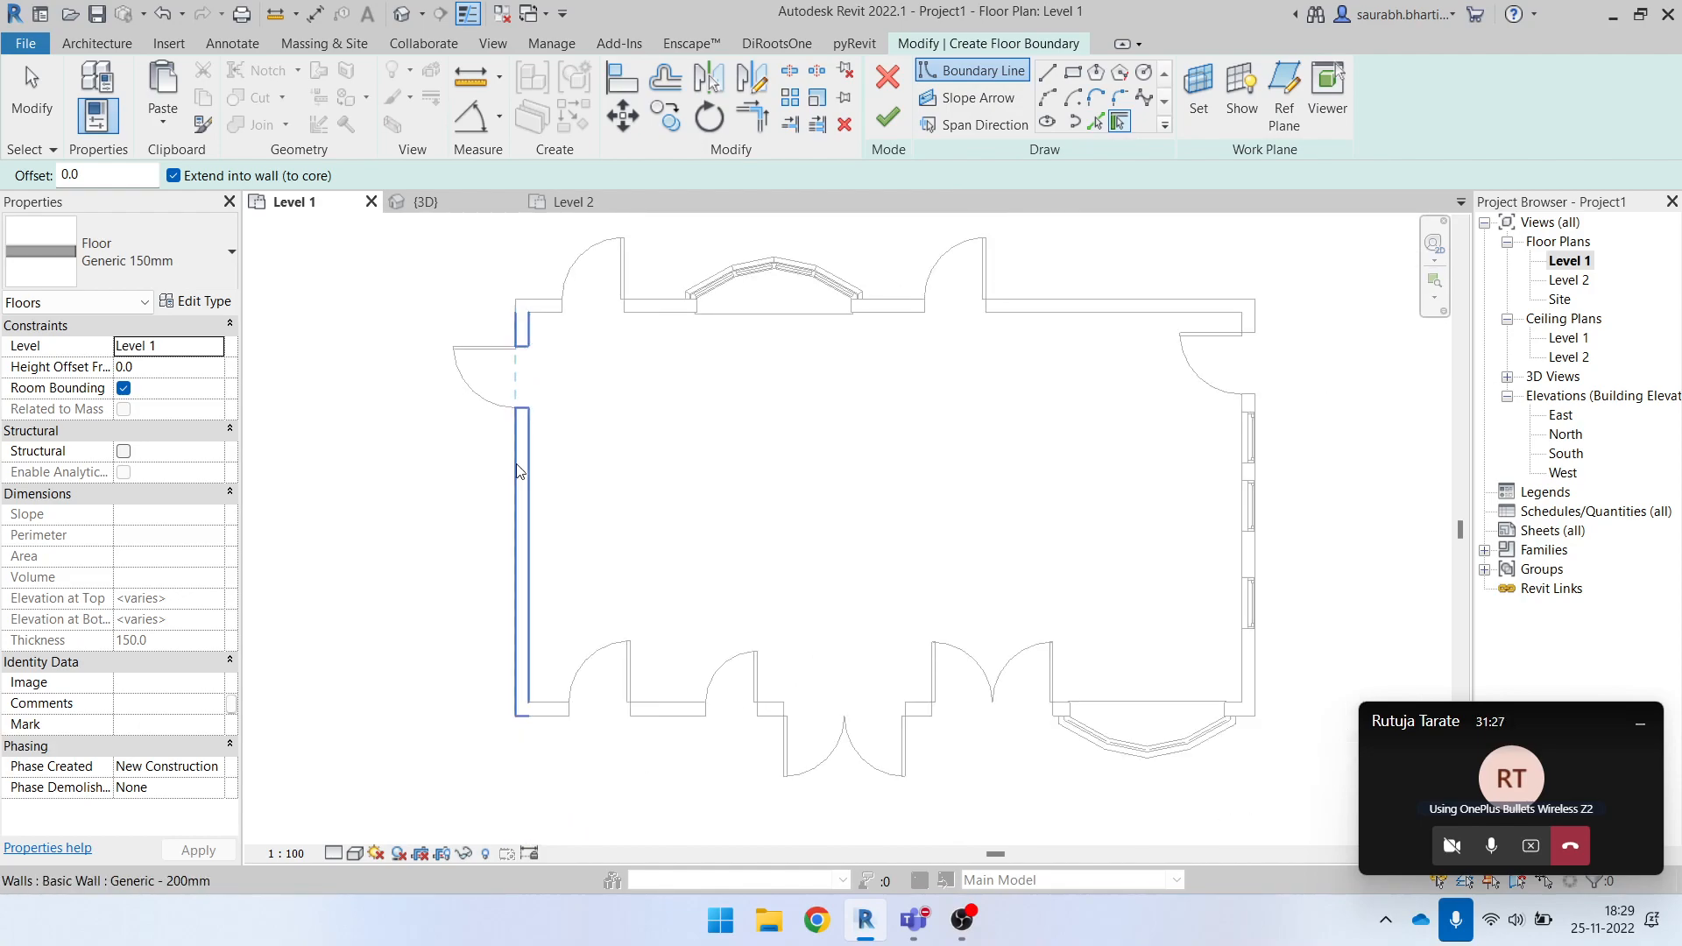
pyautogui.scroll(2, 514, 406)
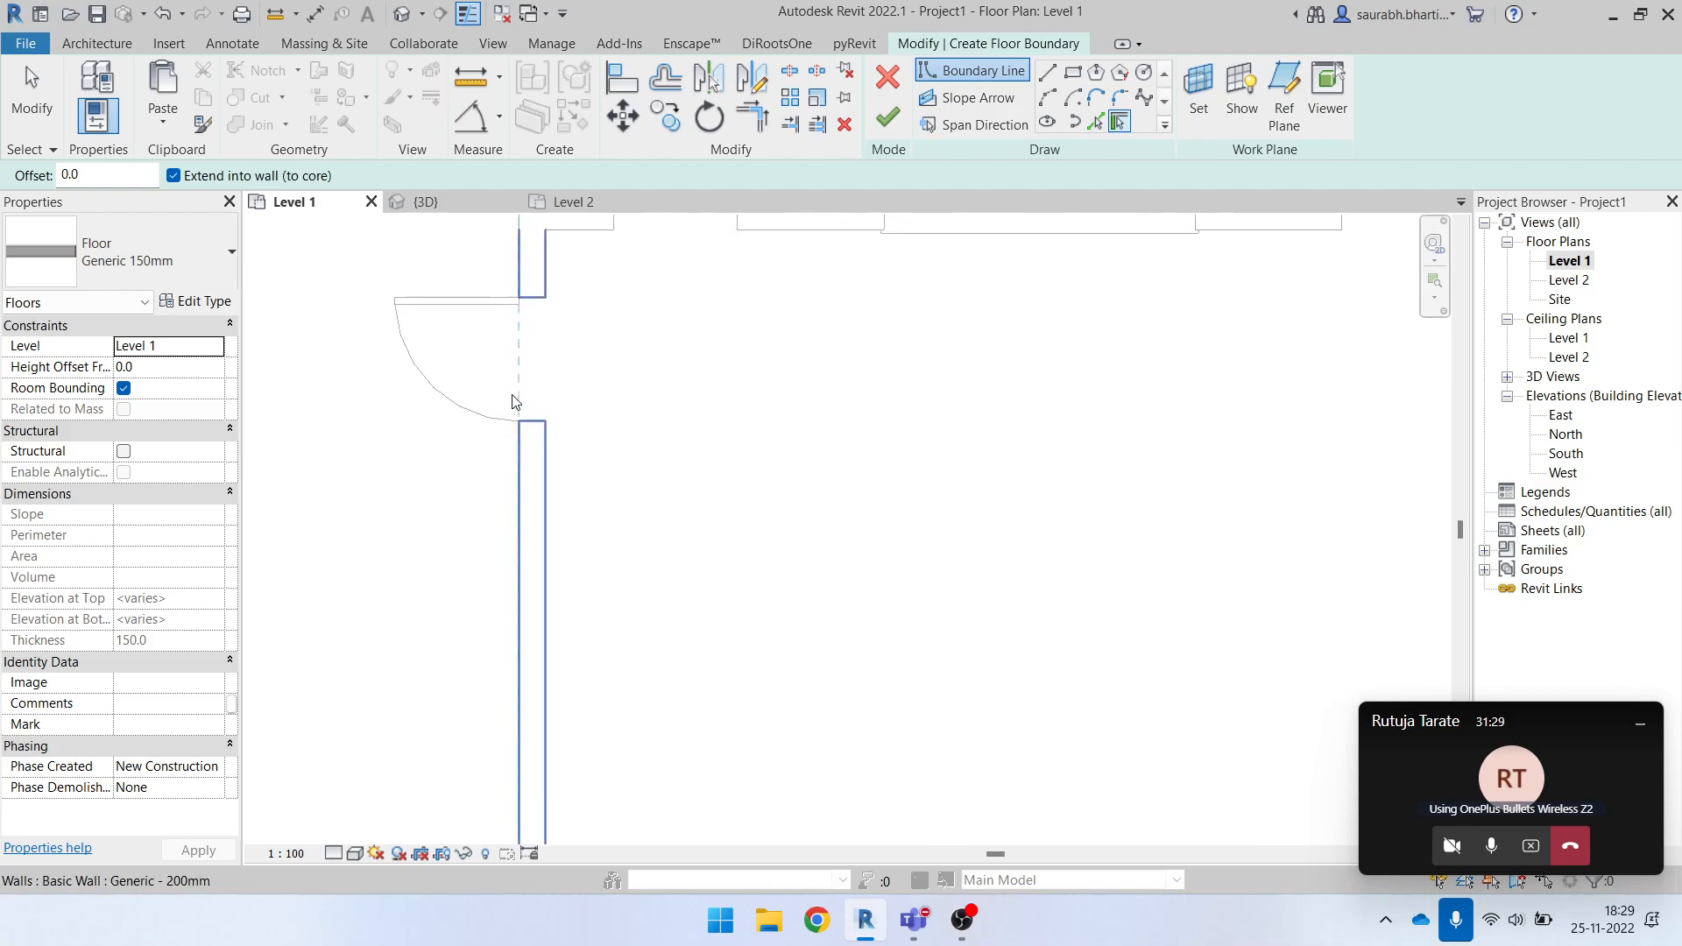
pyautogui.scroll(2, 526, 366)
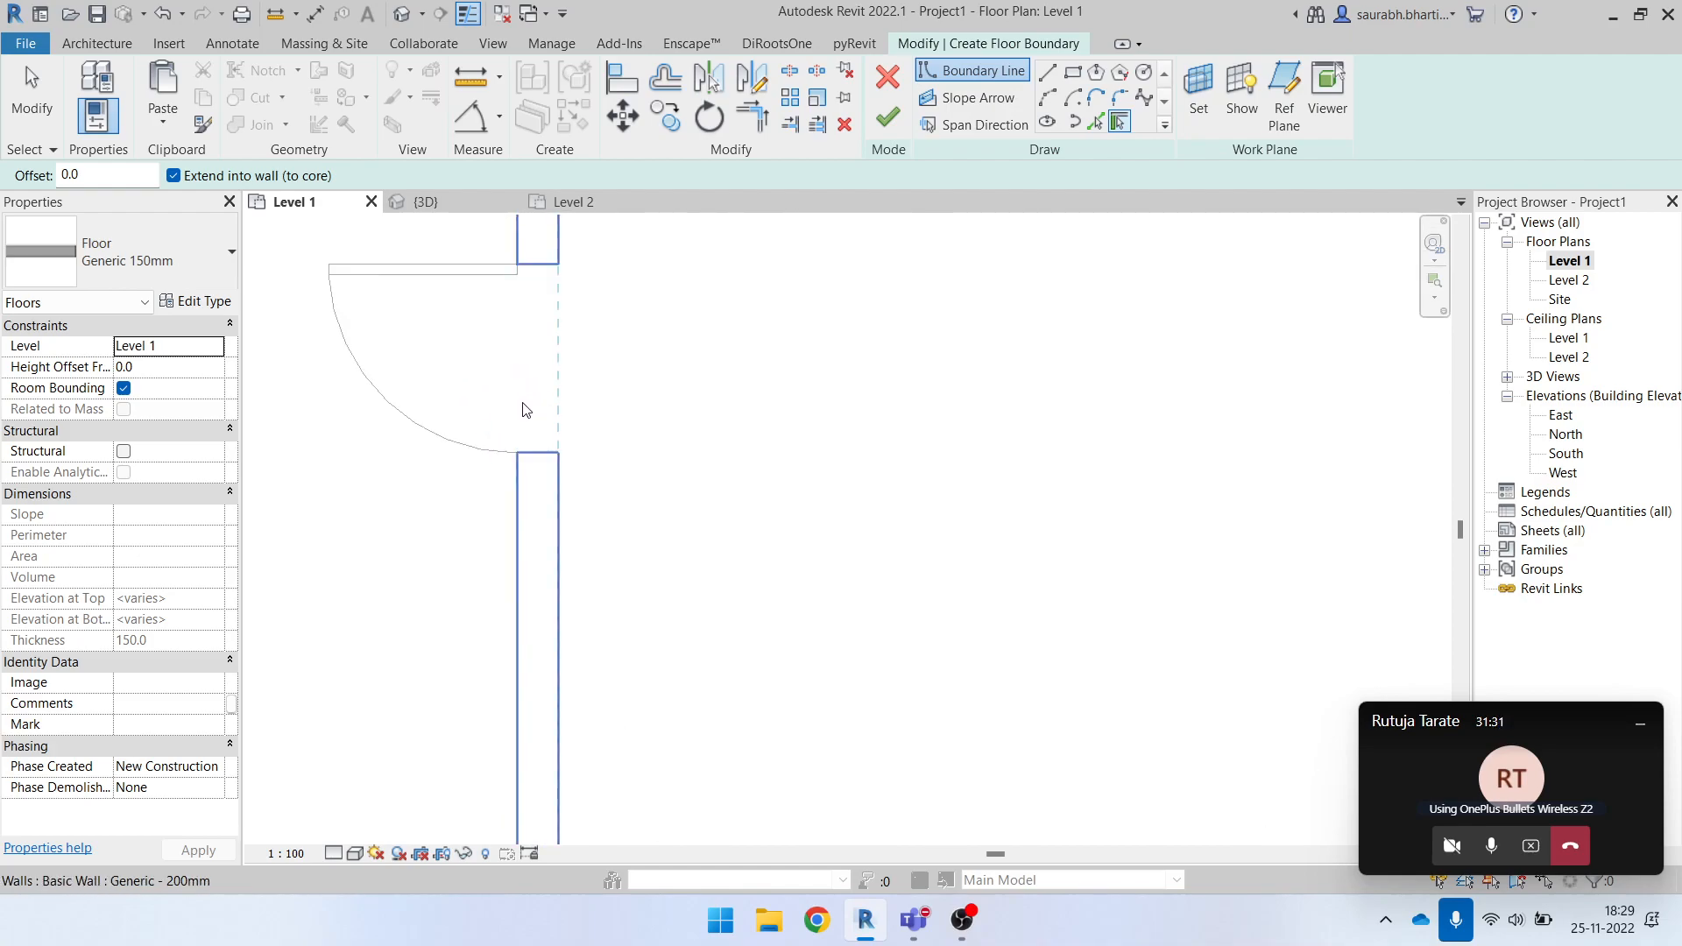
pyautogui.scroll(-5, 517, 428)
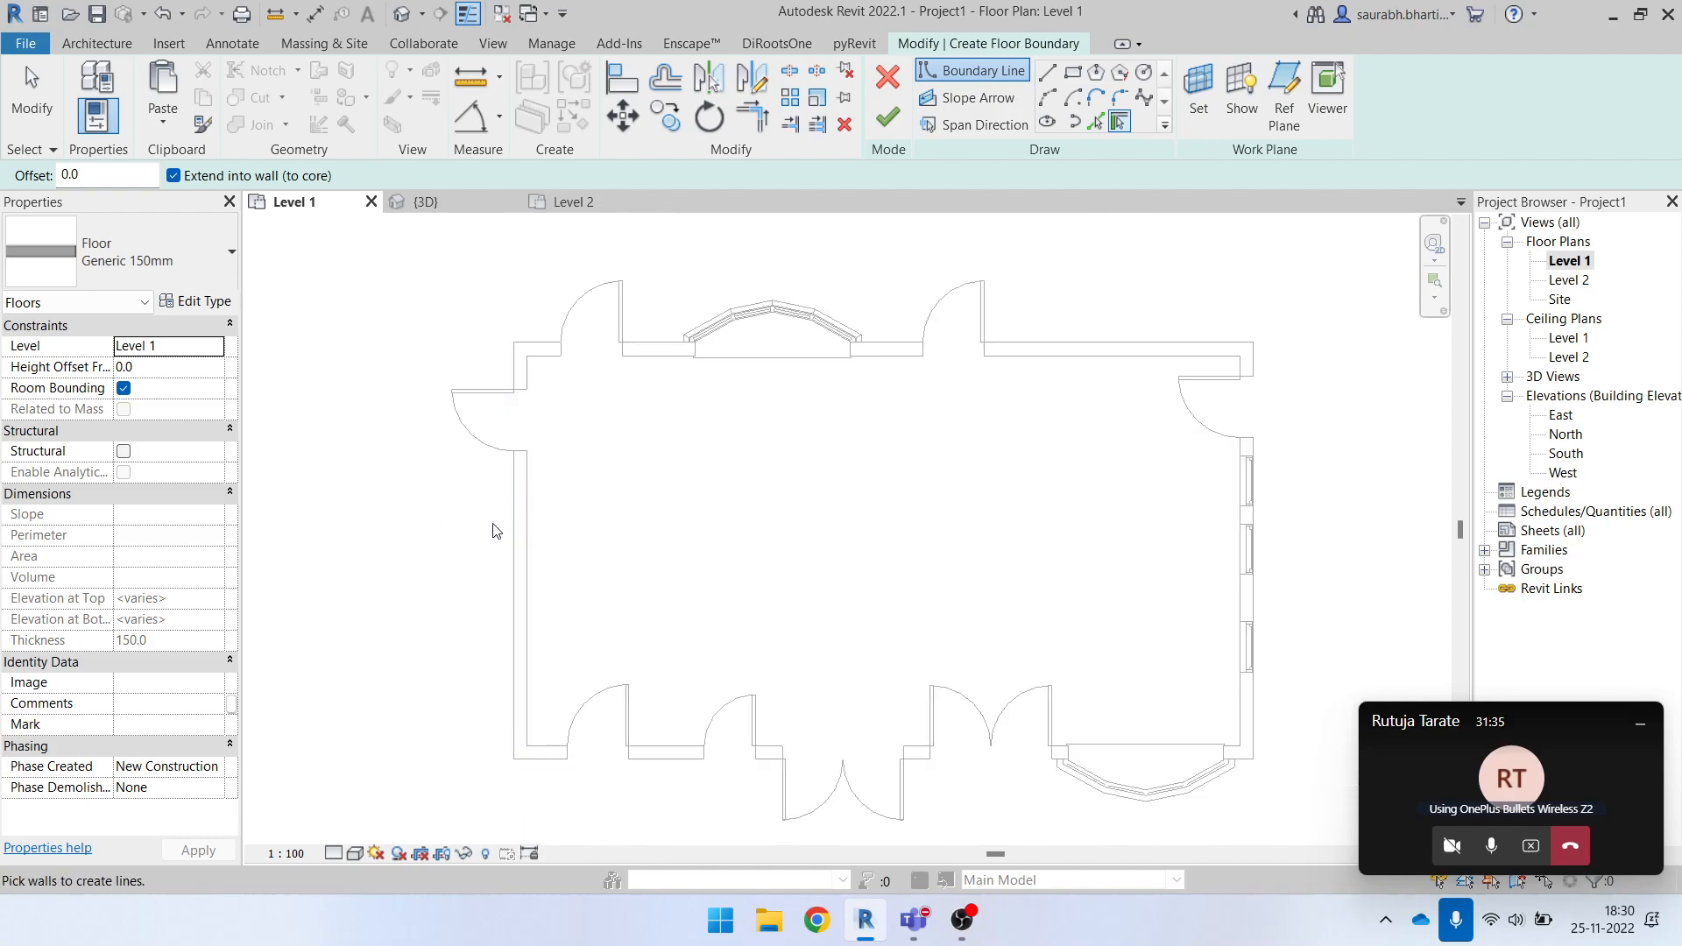
pyautogui.click(516, 551)
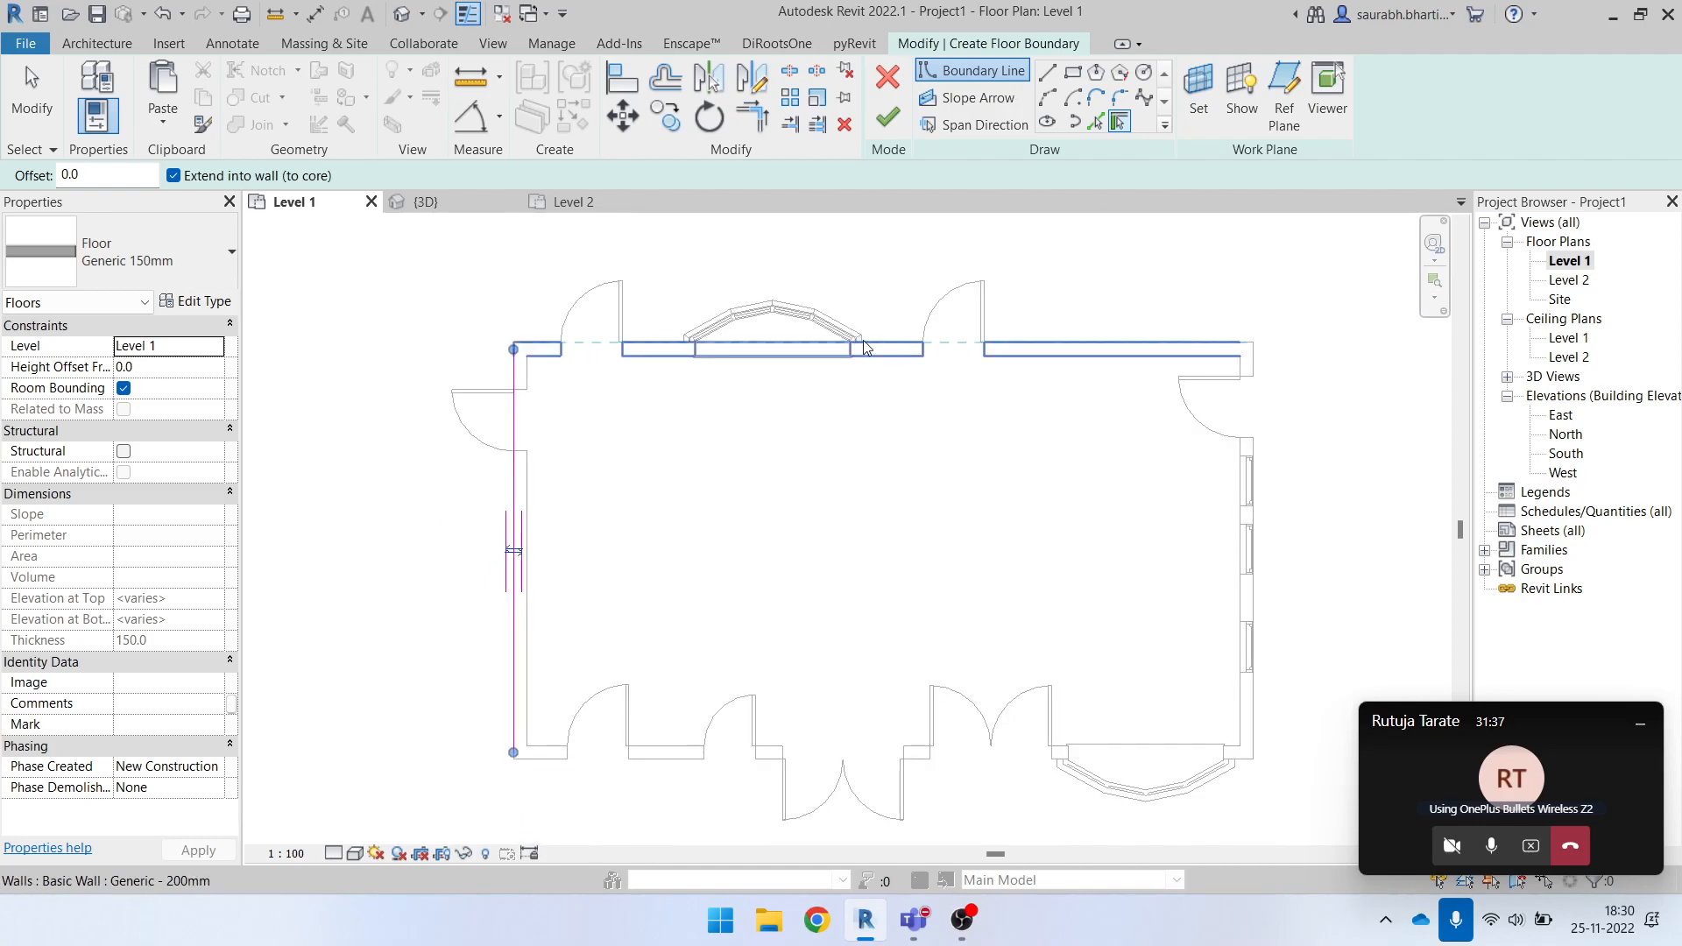
# Complete the floor boundary by picking the outer faces of the remaining walls.
pyautogui.scroll(3, 648, 788)
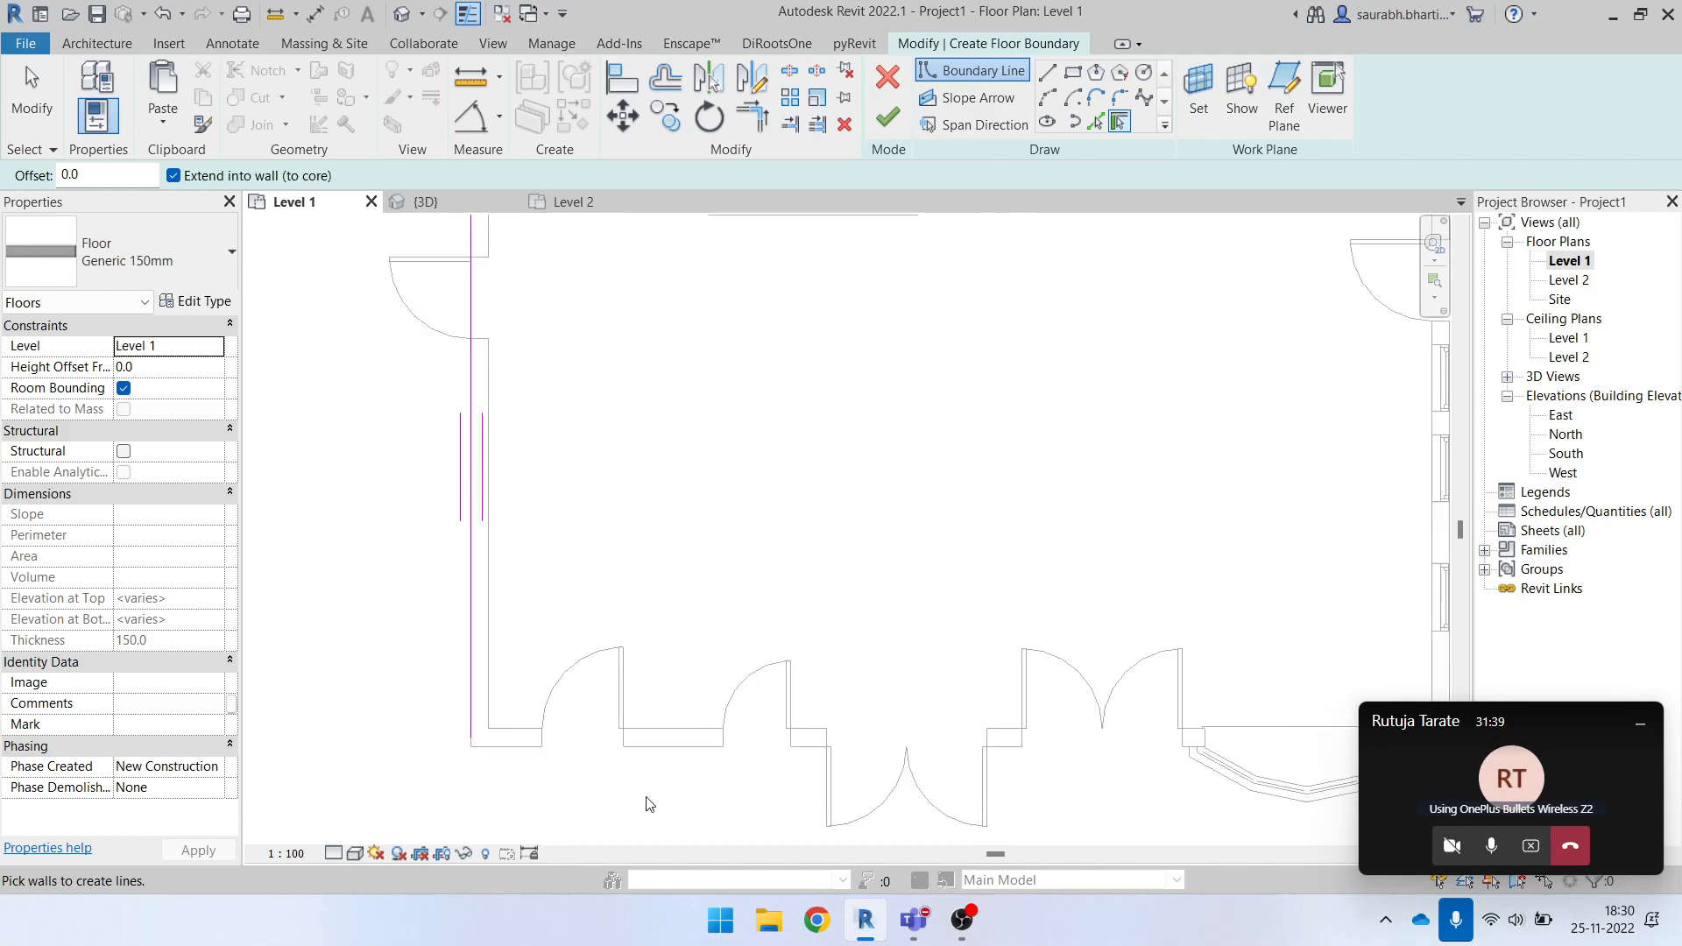
pyautogui.click(655, 747)
pyautogui.scroll(-3, 548, 746)
pyautogui.click(1056, 639)
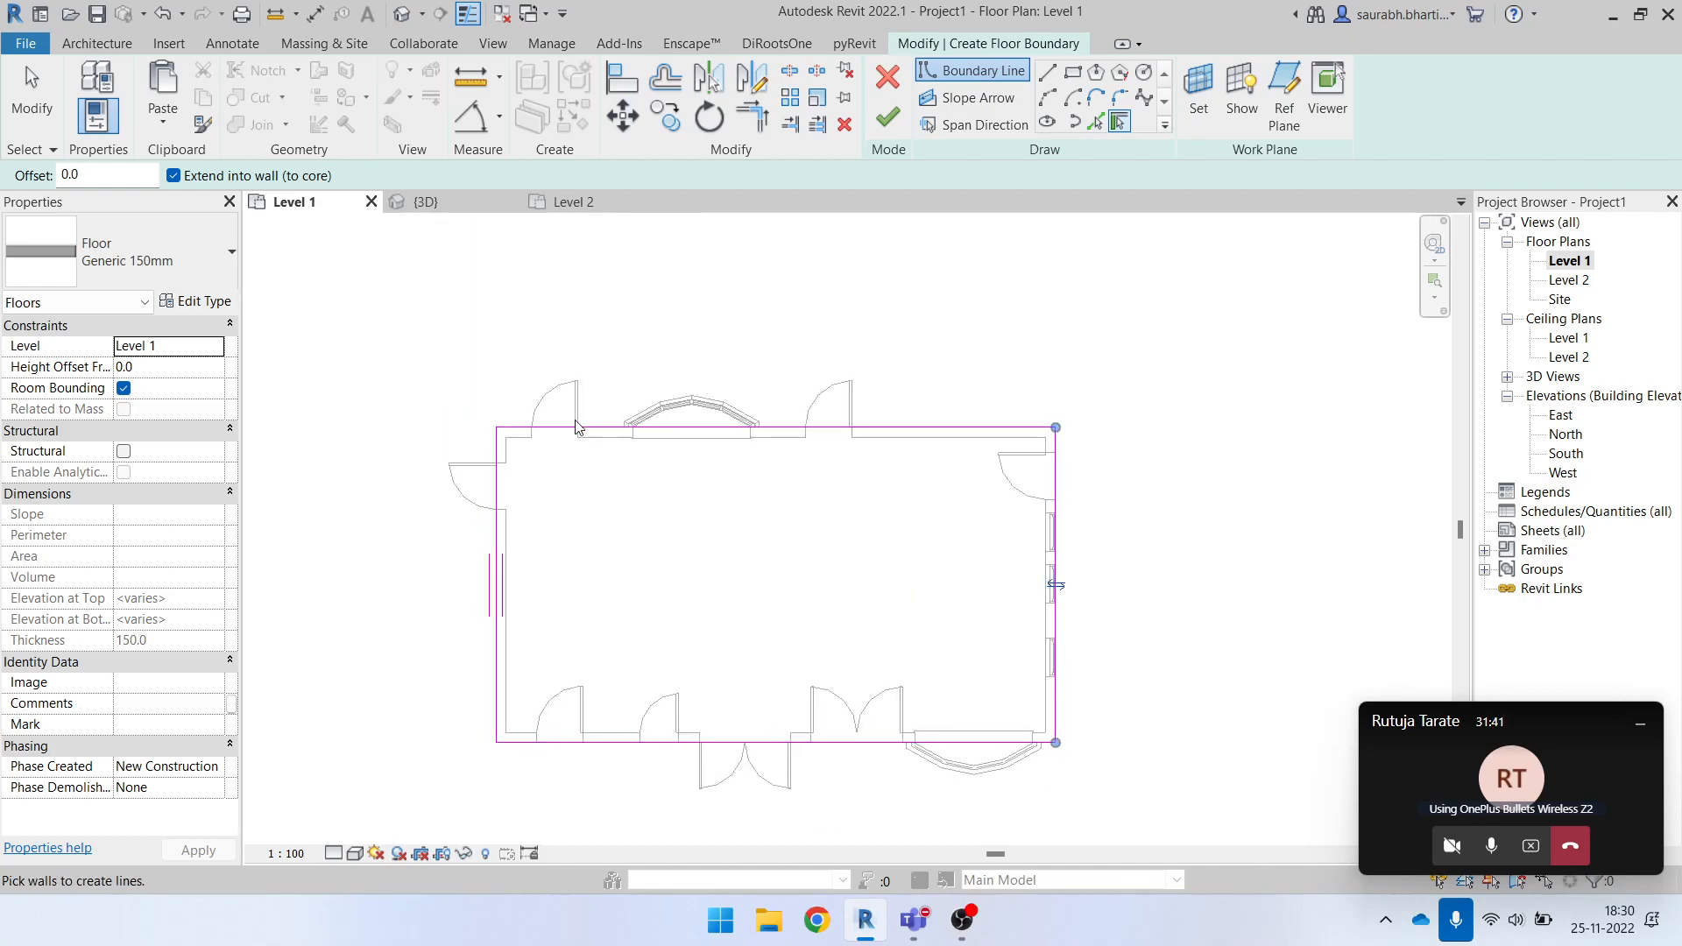
# Open the floor boundary at the northwest corner by shortening the north and west boundary lines.
pyautogui.scroll(-2, 714, 473)
pyautogui.press('Escape')
pyautogui.scroll(2, 608, 431)
pyautogui.click(610, 435)
pyautogui.moveTo(547, 435); pyautogui.dragTo(674, 434)
pyautogui.click(690, 588)
pyautogui.scroll(2, 683, 448)
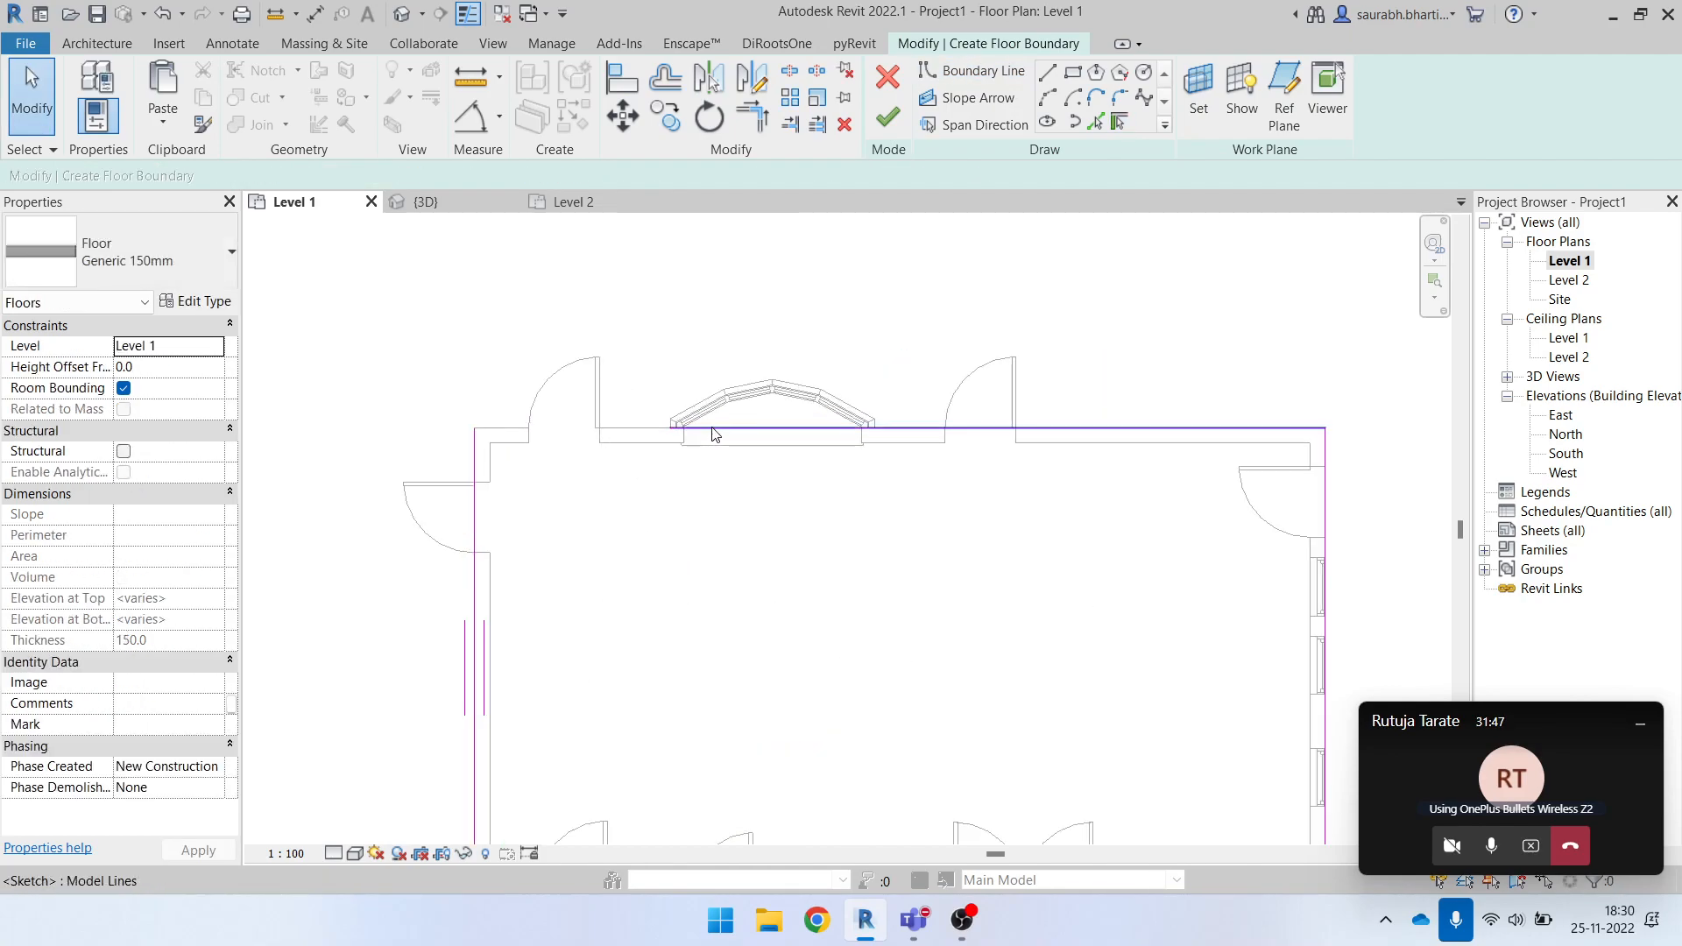
pyautogui.click(713, 430)
pyautogui.click(476, 450)
pyautogui.click(518, 507)
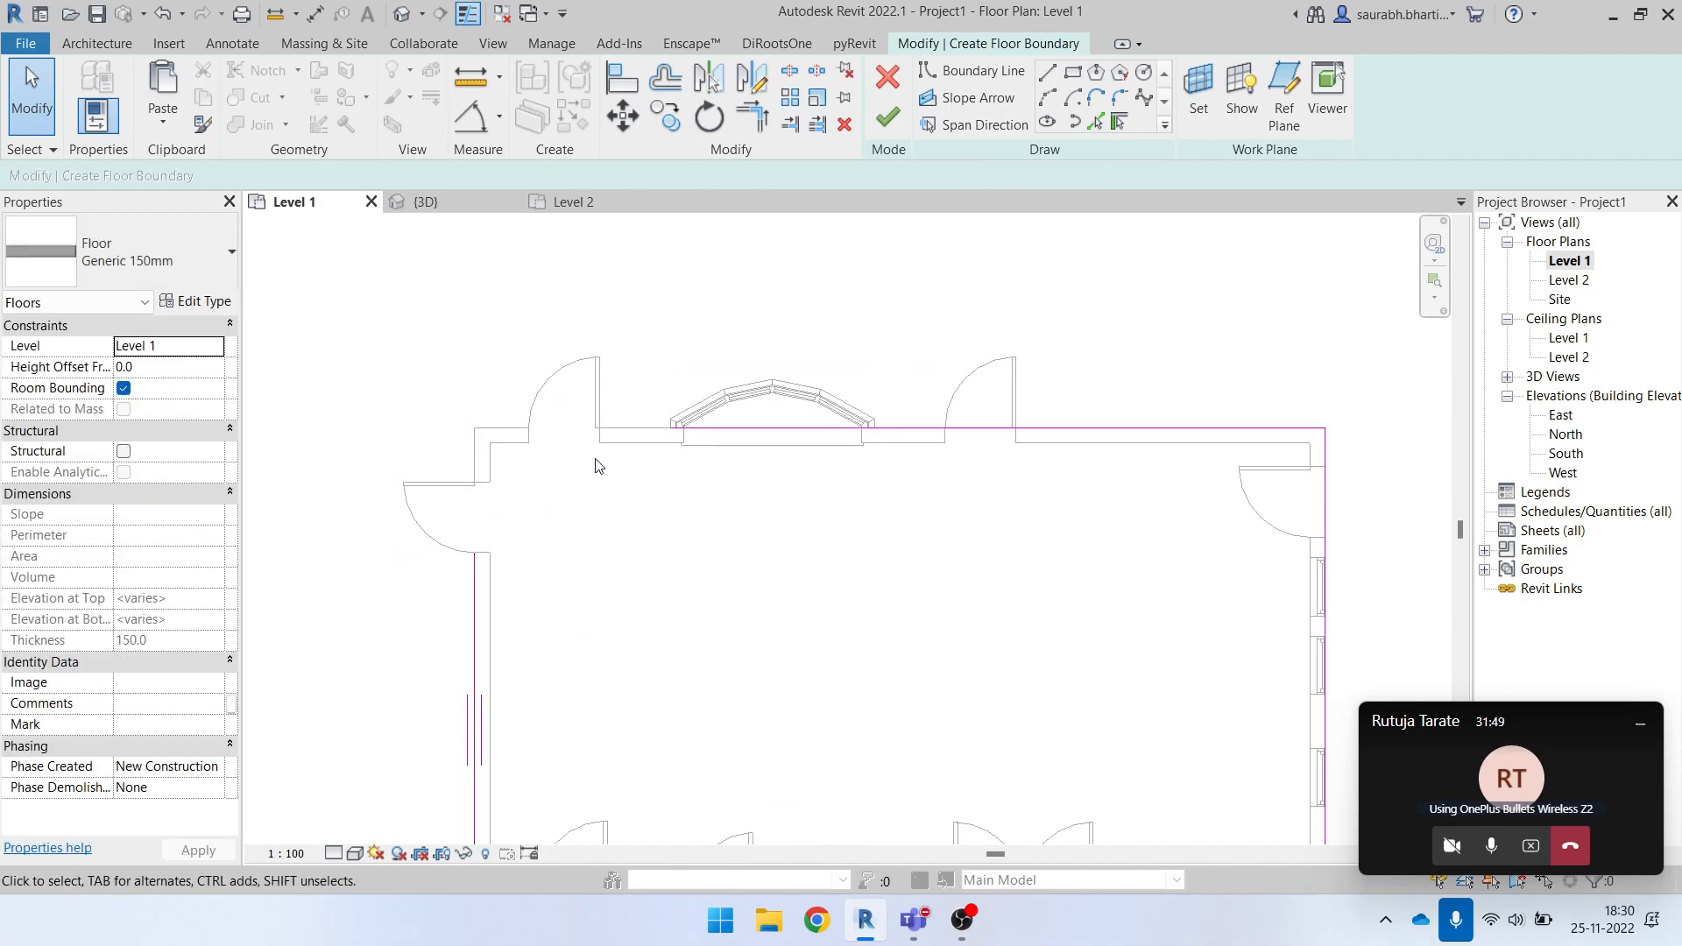
# Try to finish the floor with the open boundary and continue sketching.
pyautogui.scroll(-5, 592, 463)
pyautogui.click(887, 116)
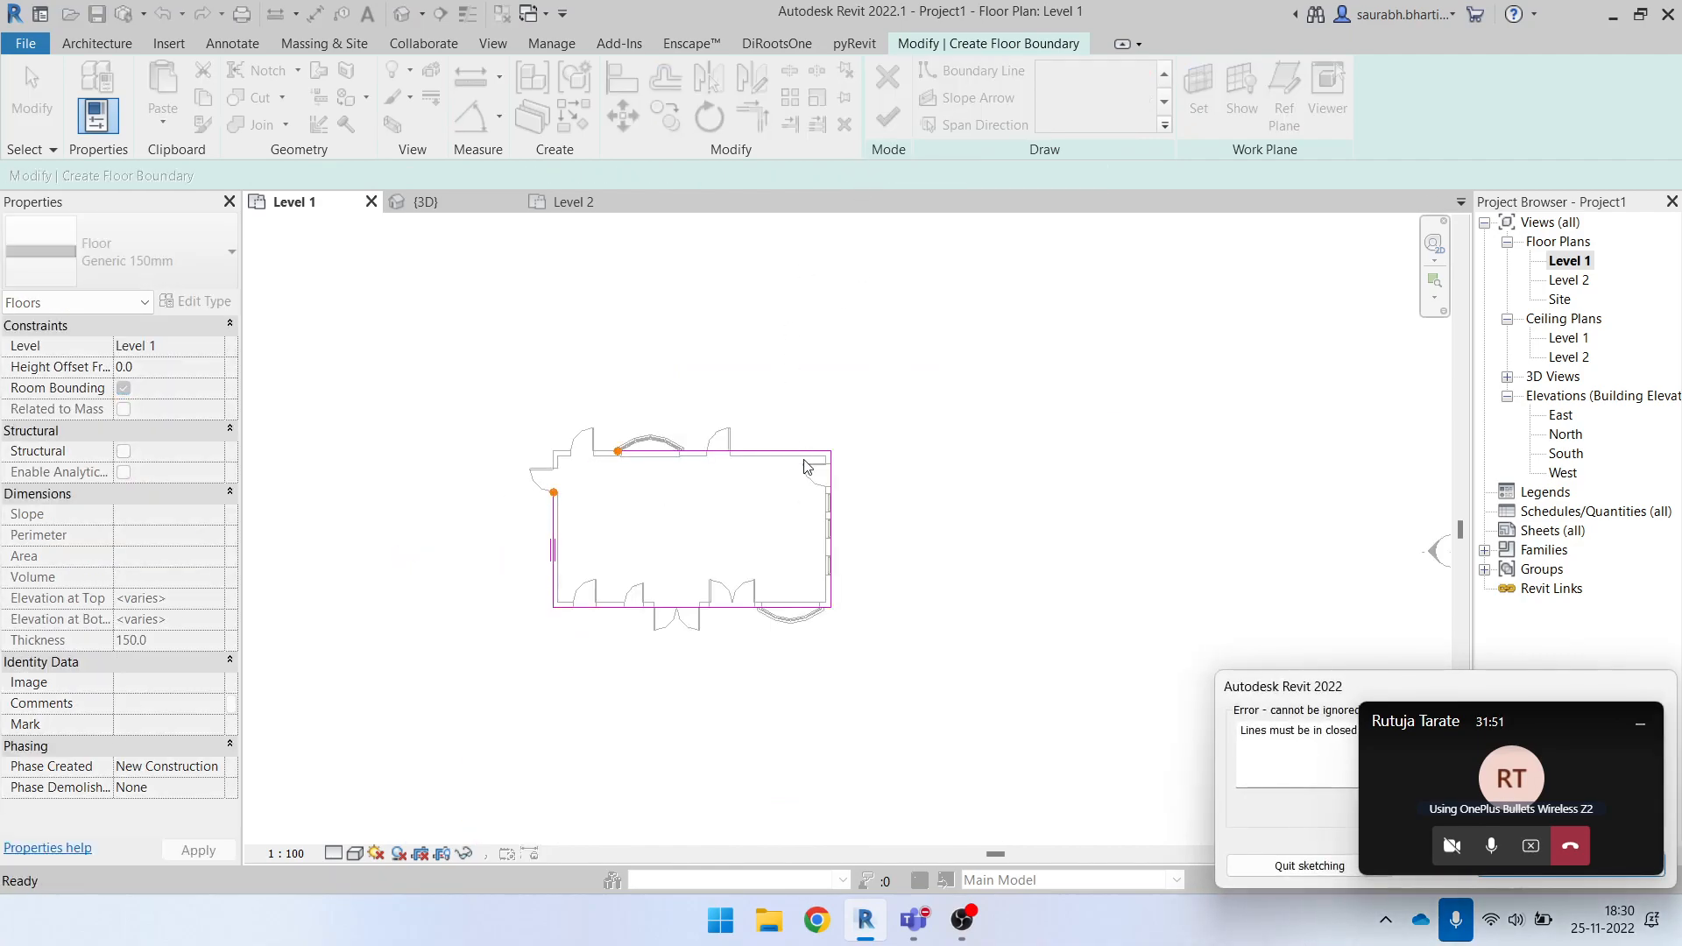
pyautogui.click(1639, 724)
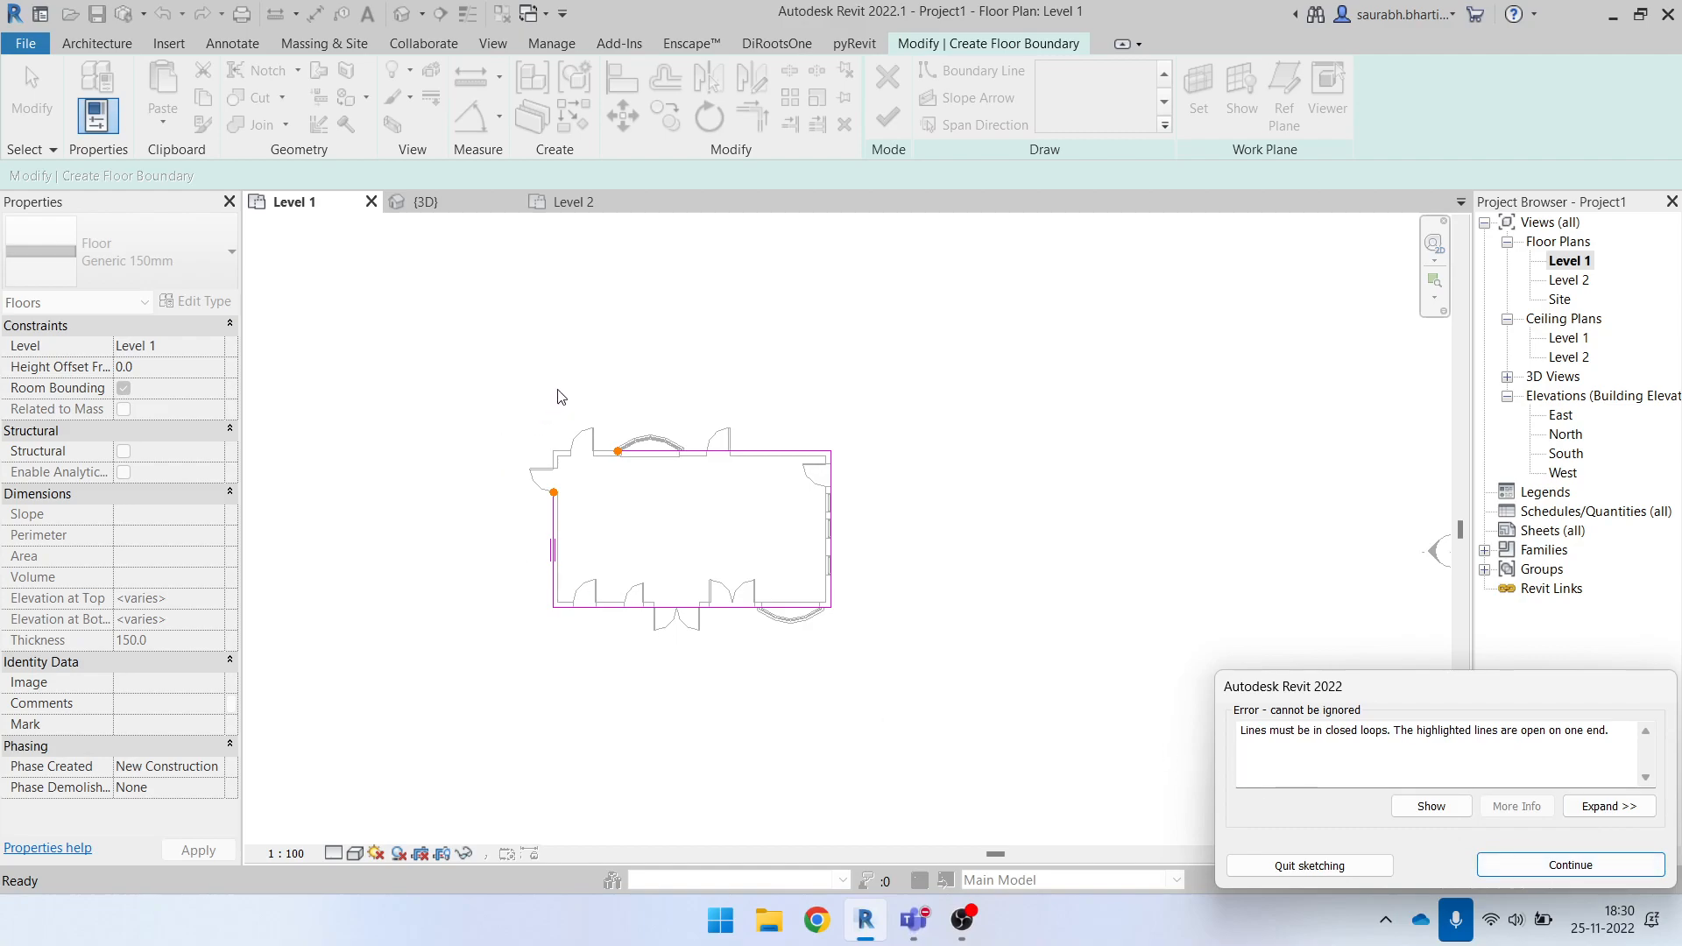
pyautogui.click(1546, 865)
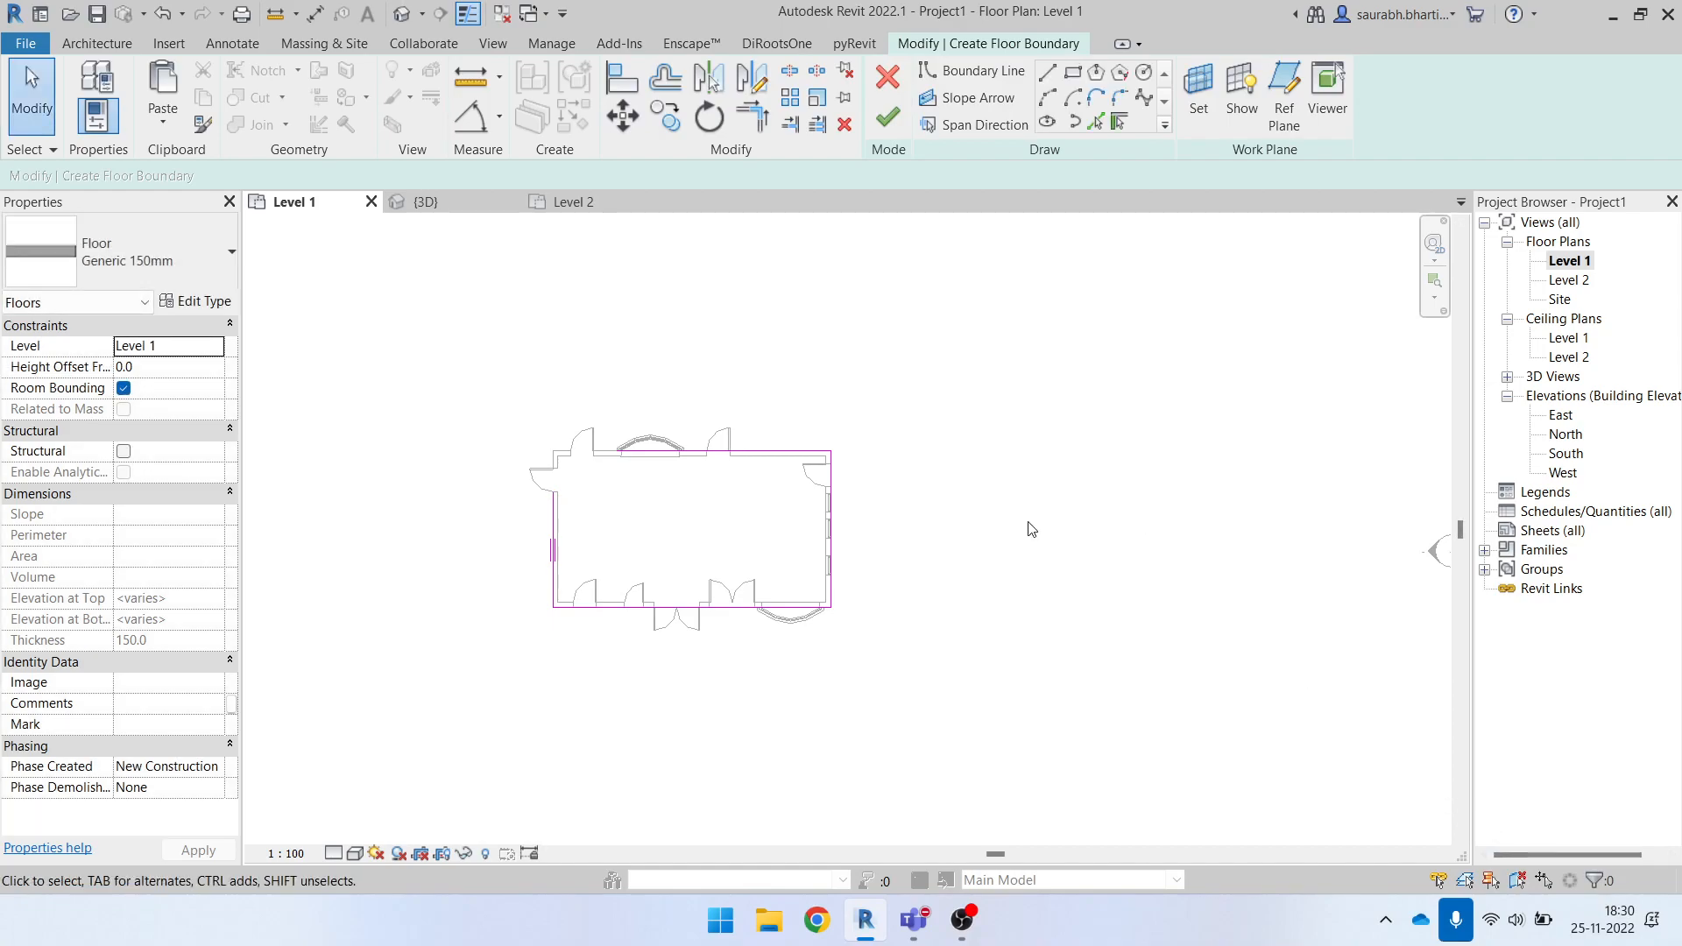
# Close the boundary's northwest corner with Trim/Extend to Corner and finish the Level 1 floor.
pyautogui.press('t')
pyautogui.press('r')
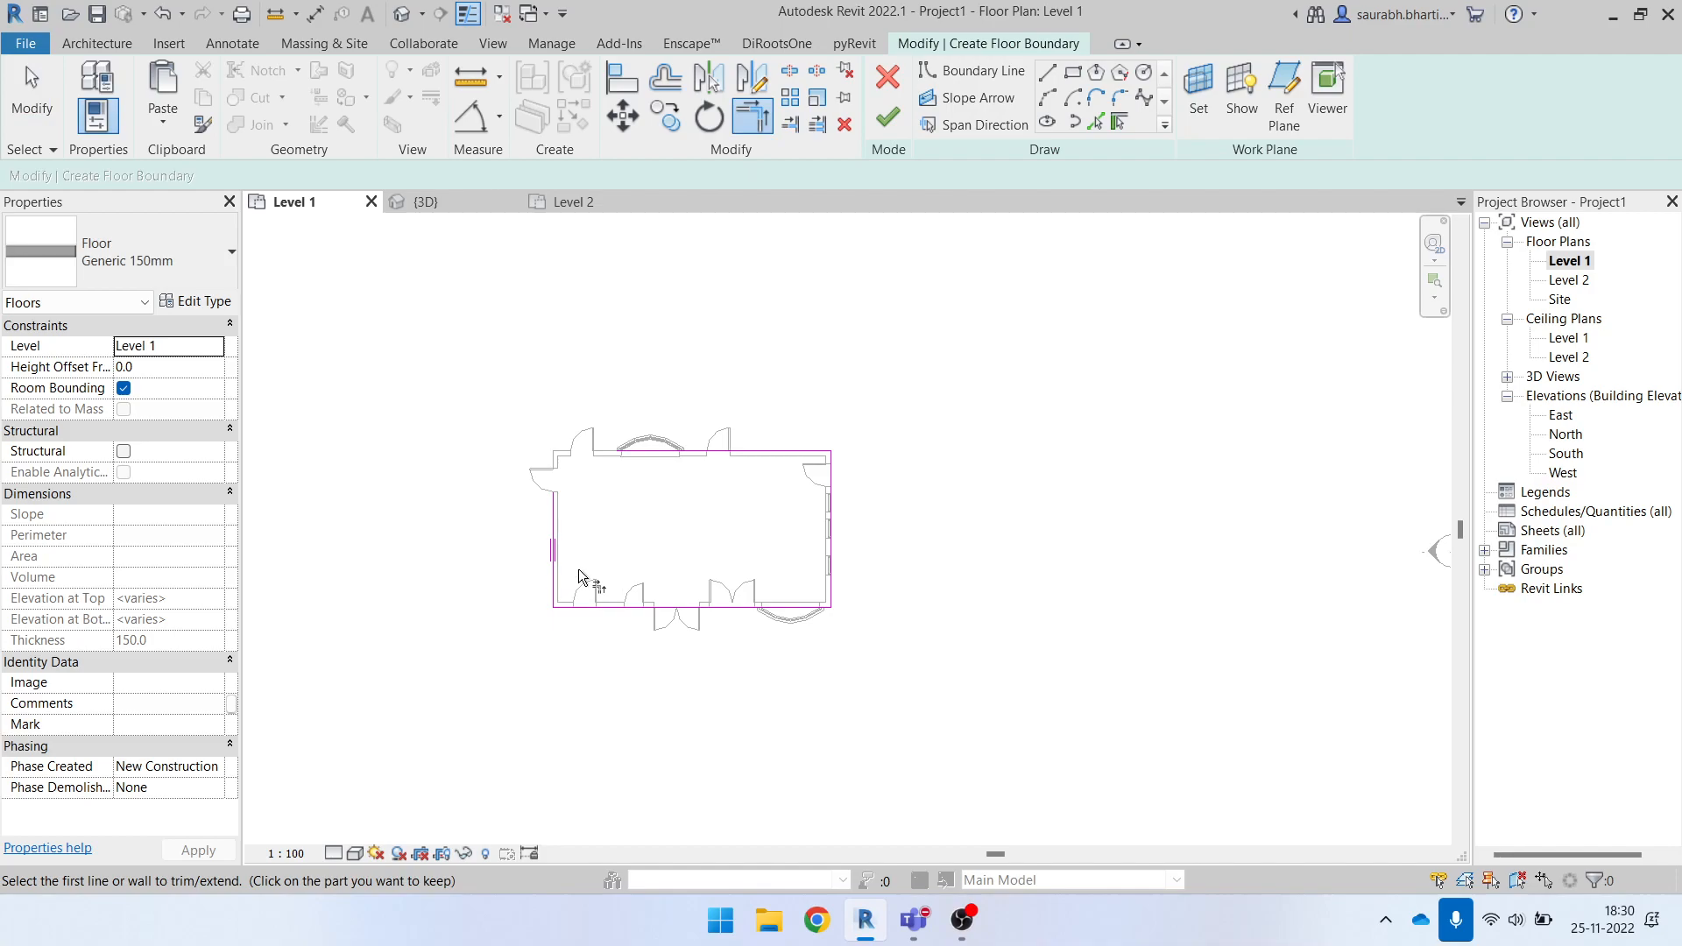
pyautogui.scroll(4, 491, 412)
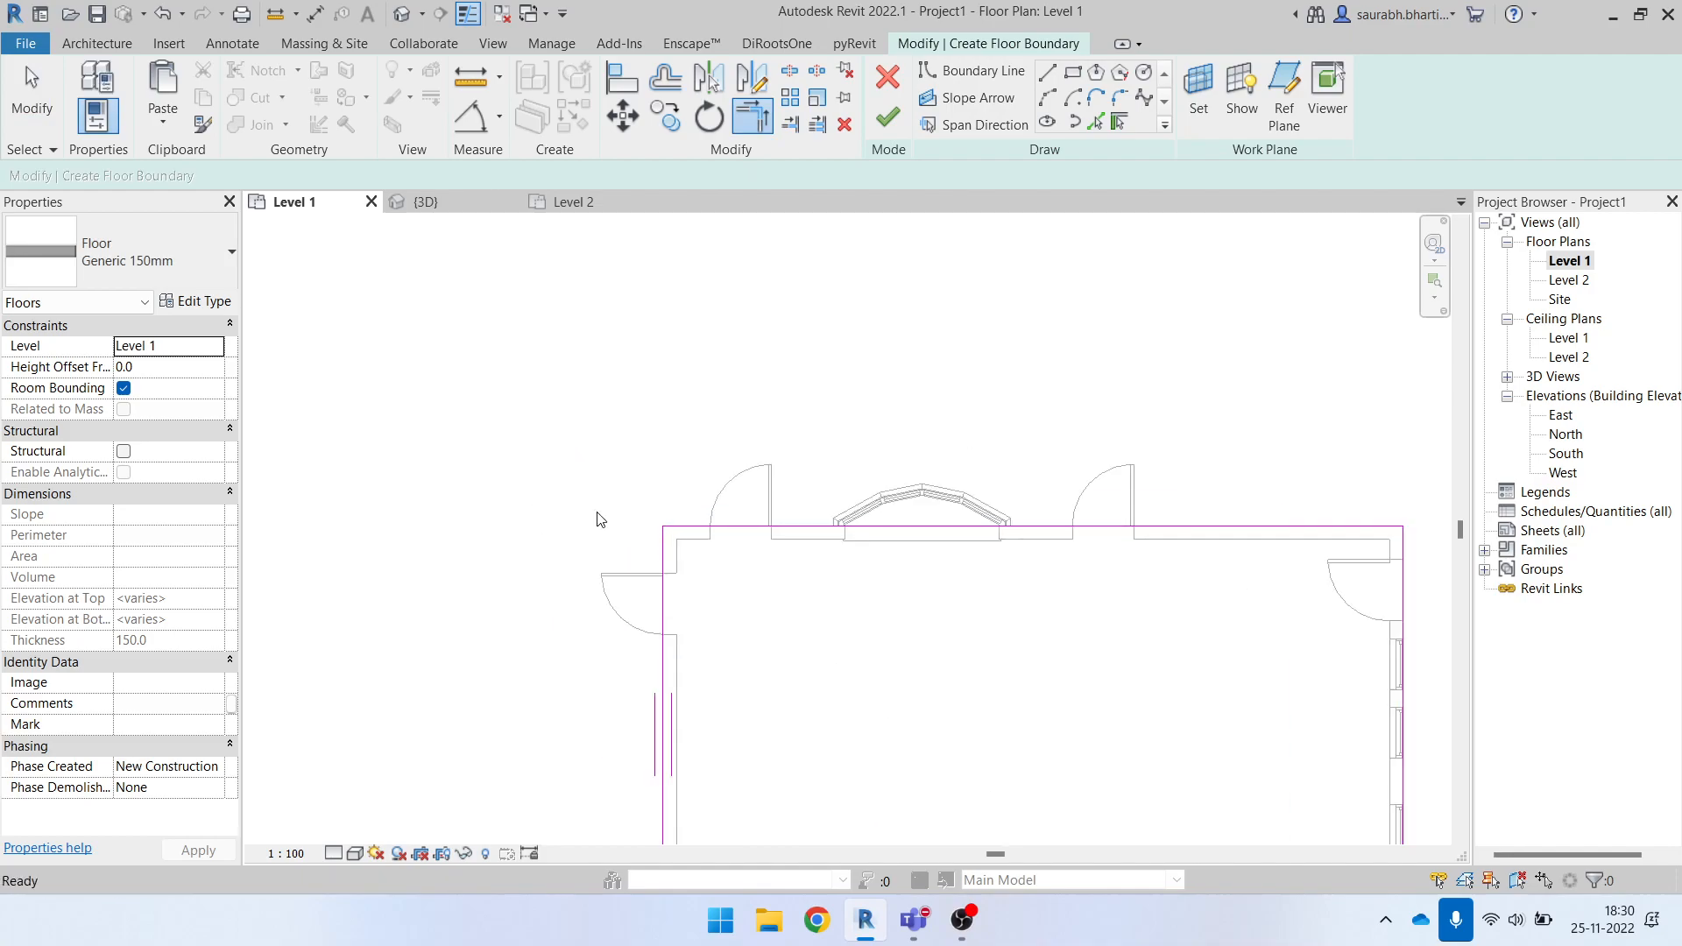
pyautogui.press('Escape')
pyautogui.scroll(-4, 488, 465)
pyautogui.moveTo(501, 432)
pyautogui.mouseDown()
pyautogui.moveTo(976, 615)
pyautogui.moveTo(1058, 843)
pyautogui.mouseUp()
pyautogui.click(887, 116)
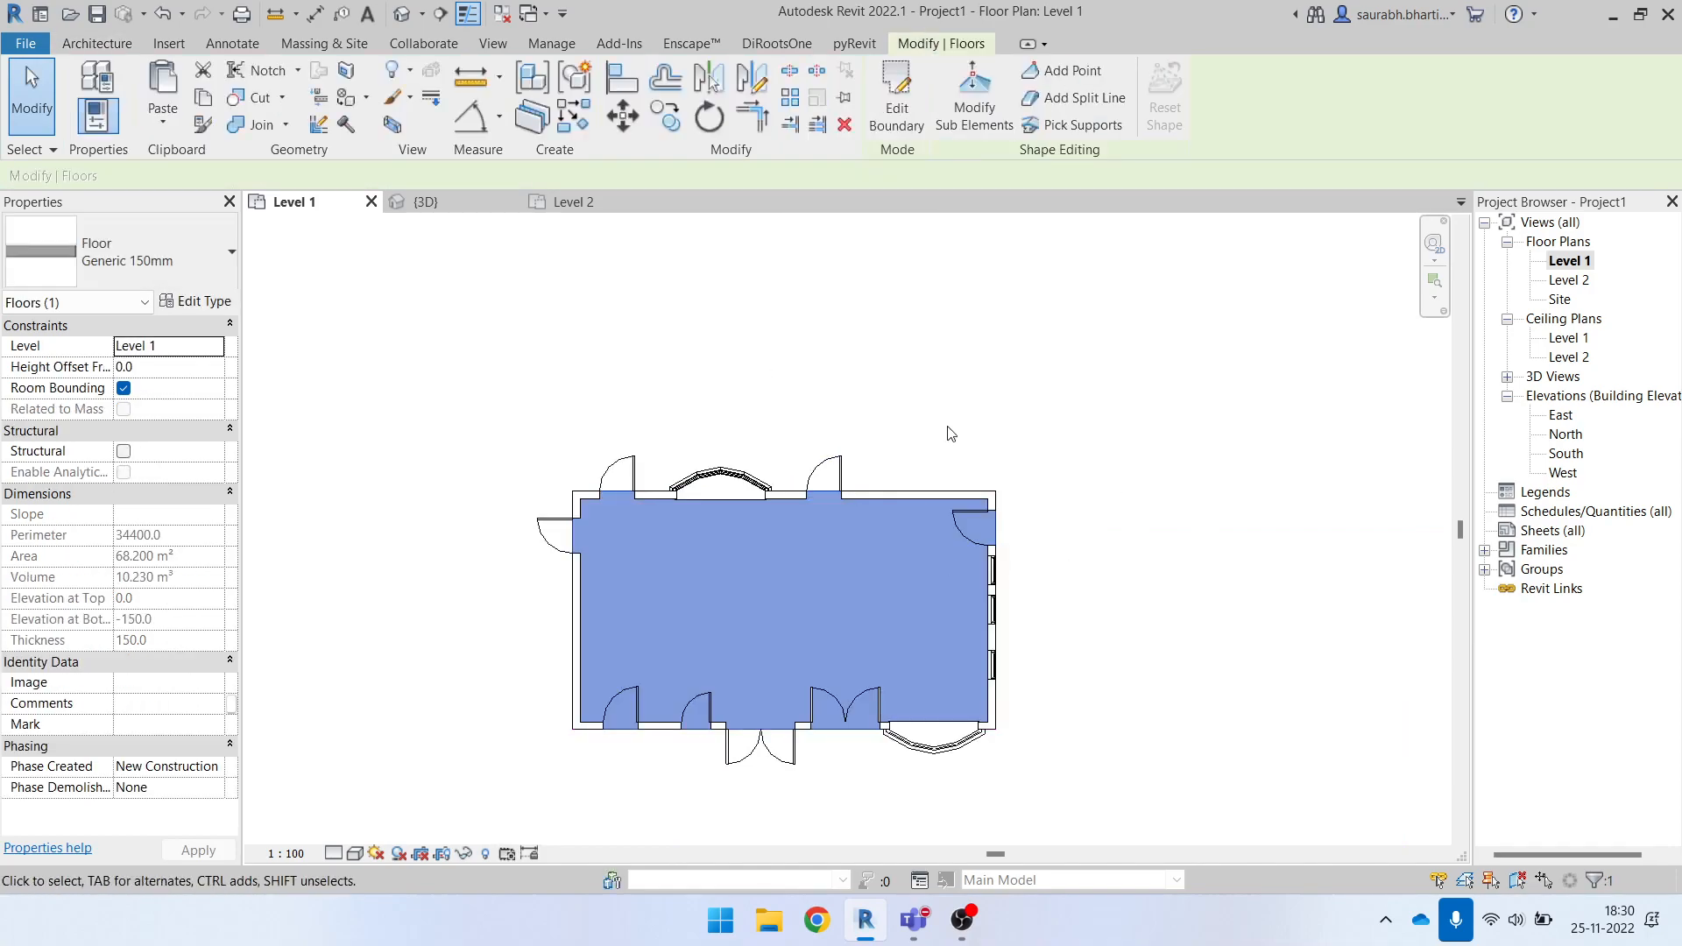
# Inspect the new Level 1 floor from several angles in the 3D view.
pyautogui.click(402, 14)
pyautogui.keyDown('shift'); pyautogui.moveTo(800, 586); pyautogui.dragTo(789, 449, button='middle'); pyautogui.keyUp('shift')
pyautogui.click(789, 449)
pyautogui.keyDown('shift'); pyautogui.moveTo(559, 639); pyautogui.dragTo(789, 759, button='middle'); pyautogui.keyUp('shift')
pyautogui.click(791, 508)
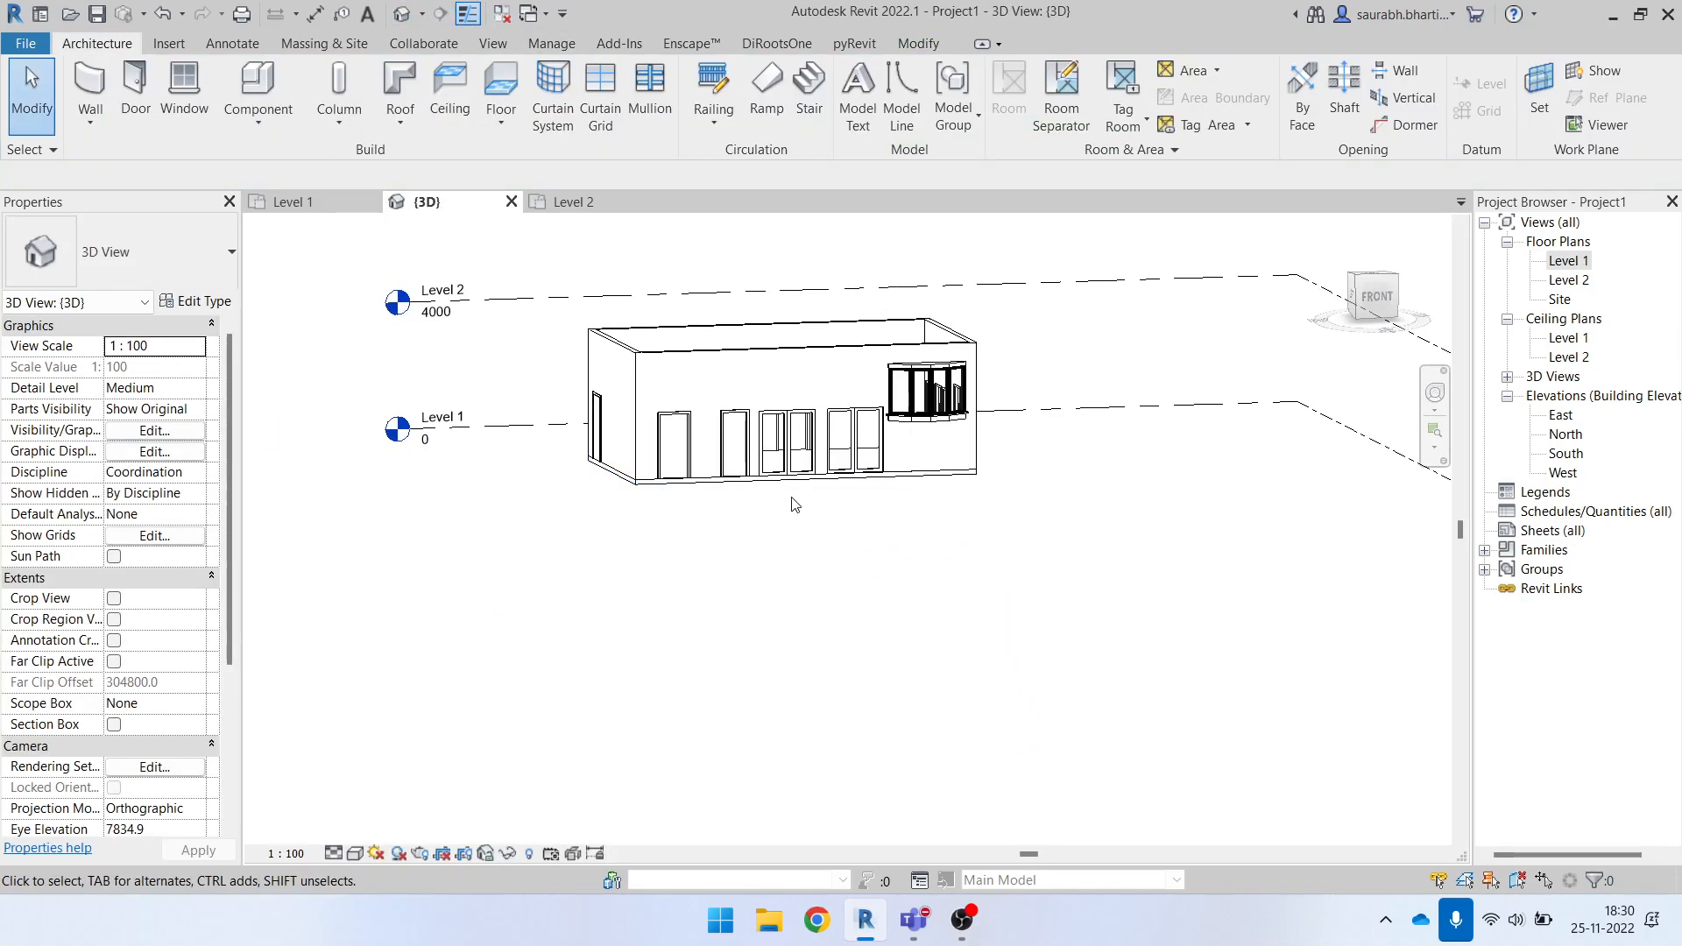
# Change the Level 1 floor's type to Generic 300mm and check its thickness in the 3D view.
pyautogui.scroll(4, 796, 495)
pyautogui.moveTo(730, 532); pyautogui.dragTo(803, 590, button='middle')
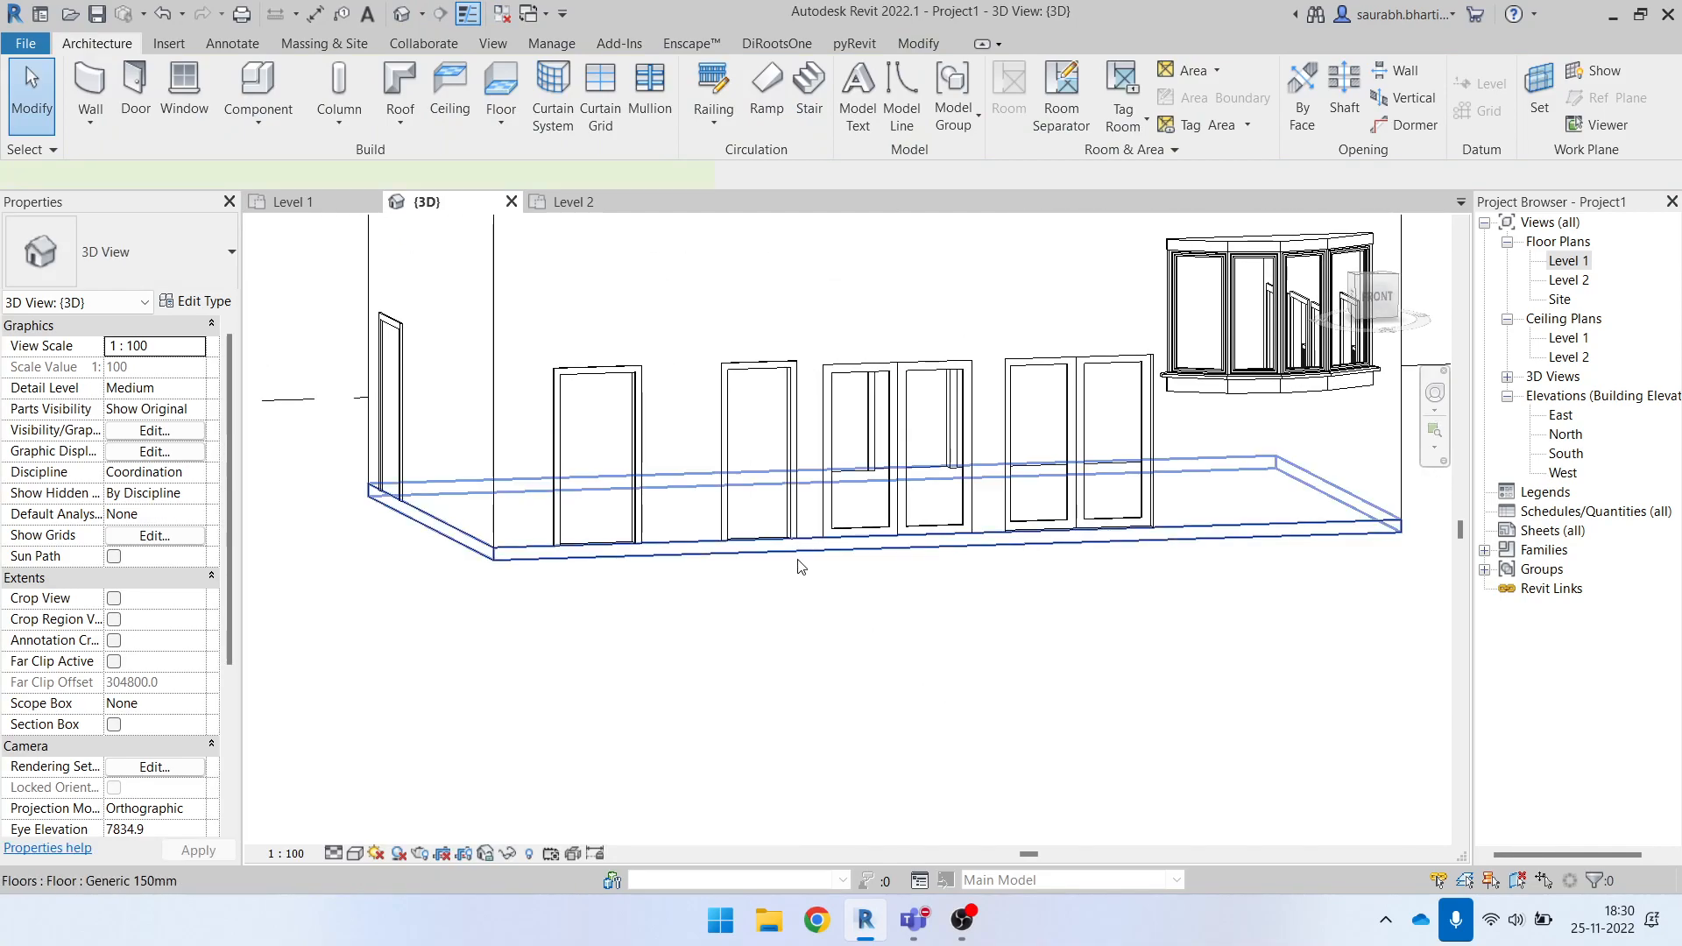
pyautogui.click(799, 565)
pyautogui.click(168, 283)
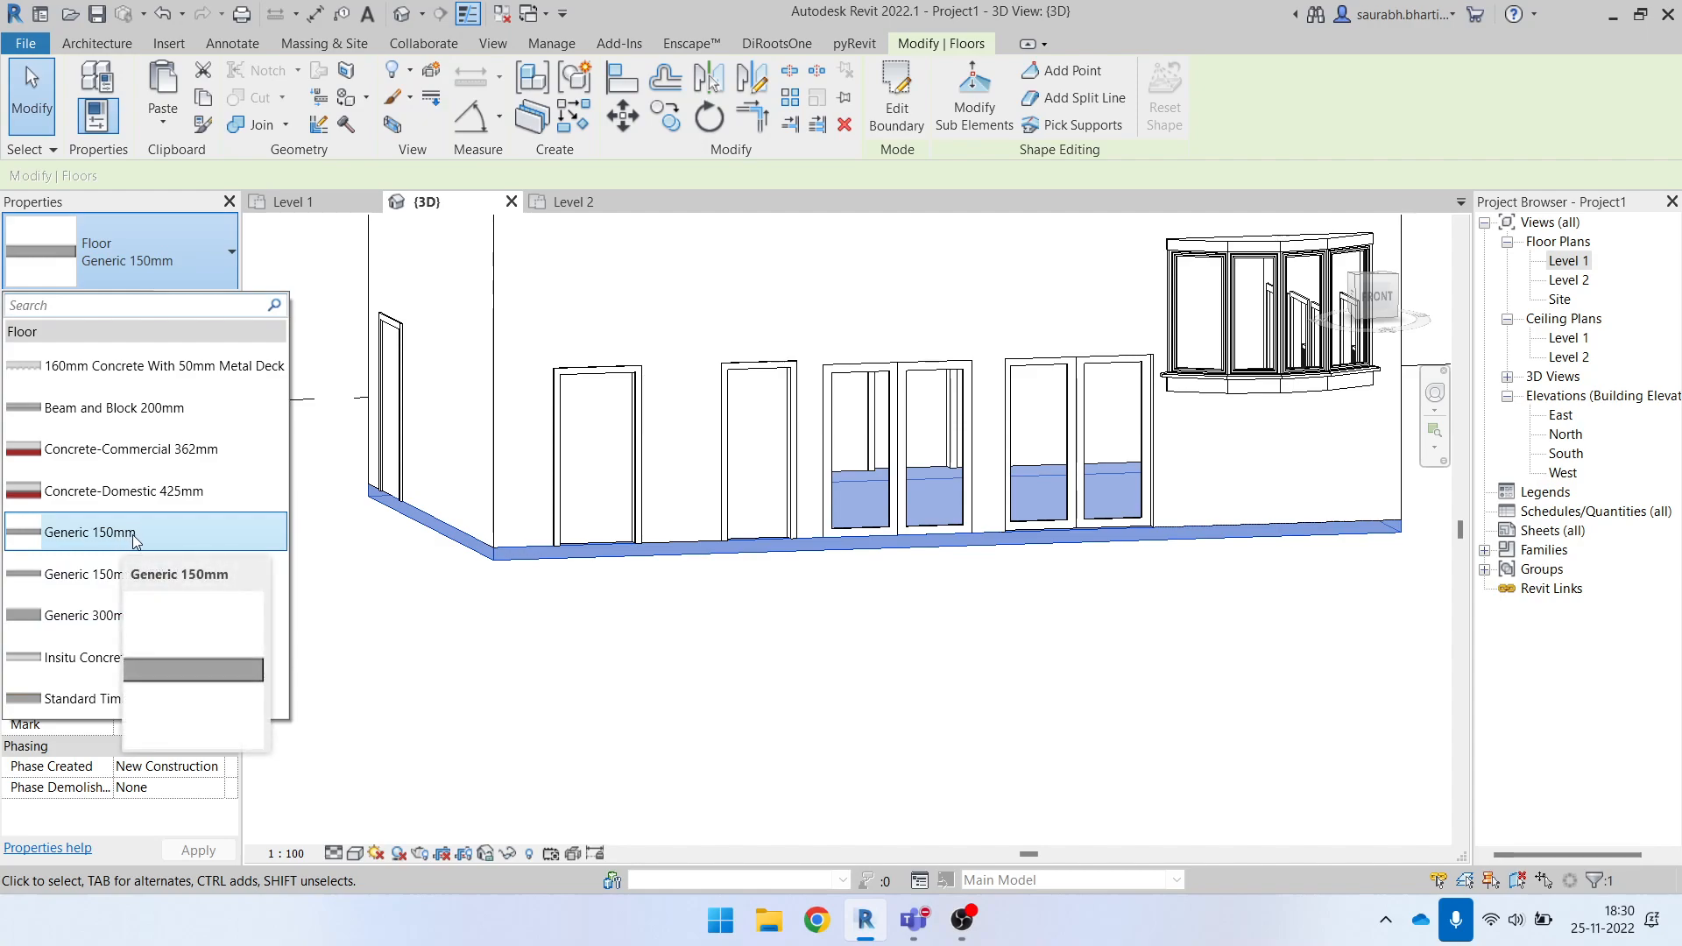
pyautogui.click(127, 613)
pyautogui.press('Escape')
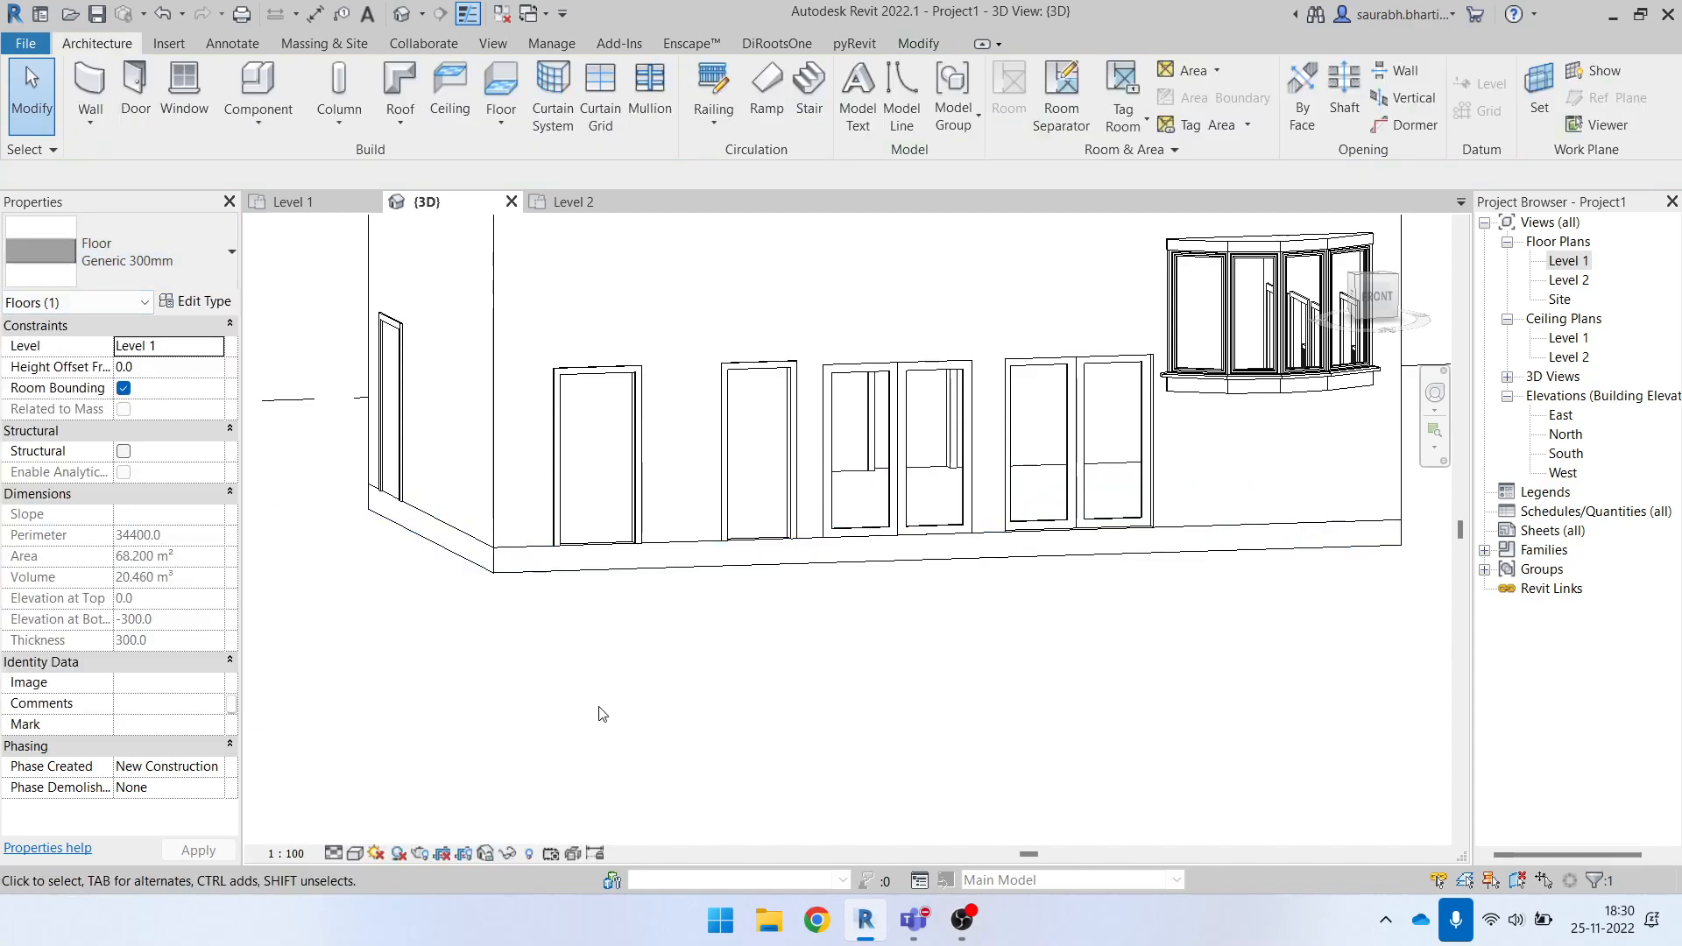
pyautogui.scroll(-3, 639, 578)
pyautogui.click(578, 588)
pyautogui.keyDown('shift'); pyautogui.moveTo(713, 660); pyautogui.dragTo(754, 680, button='middle'); pyautogui.keyUp('shift')
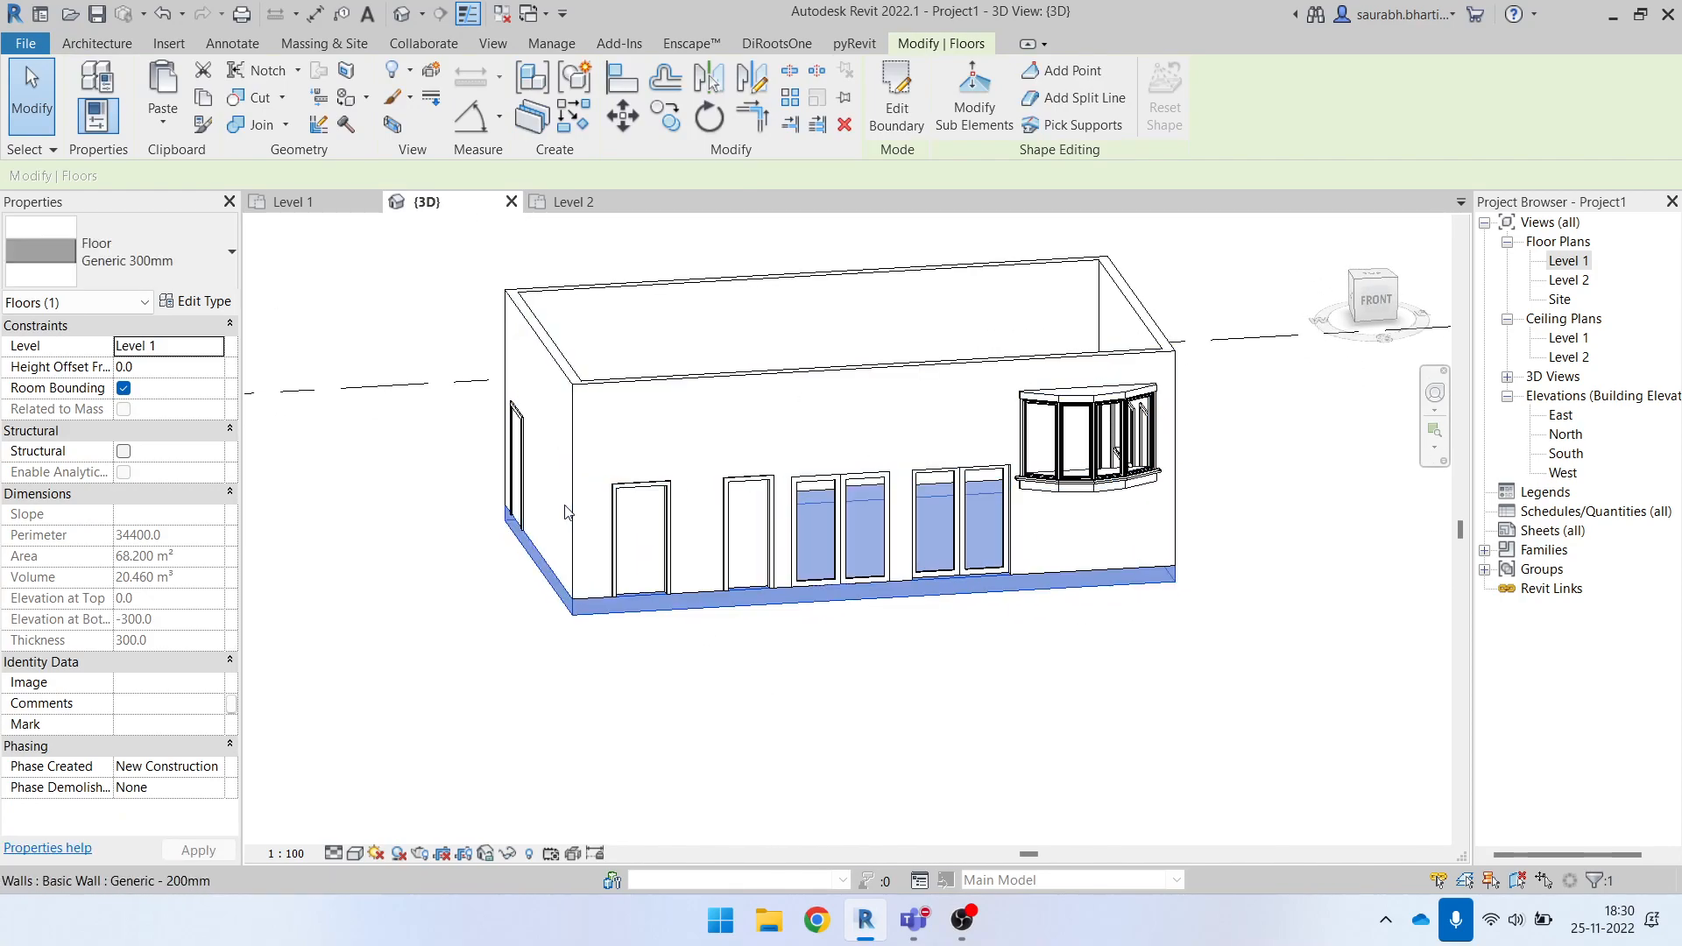
pyautogui.click(811, 719)
pyautogui.scroll(-3, 710, 666)
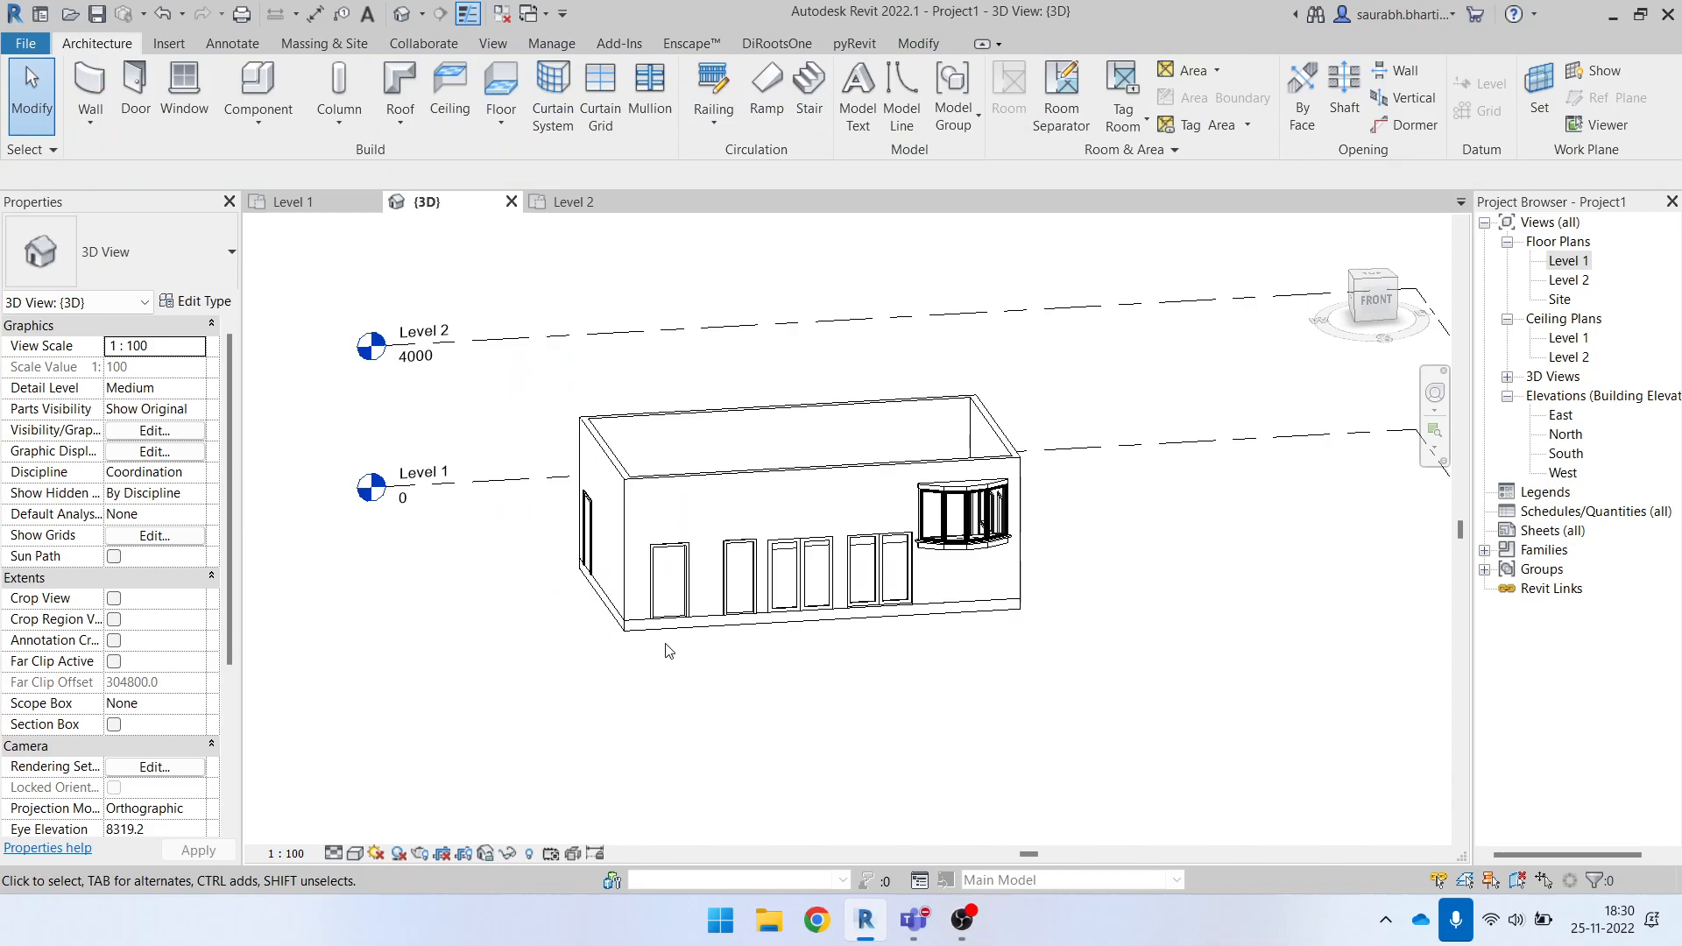
# Duplicate the Level 1 floor's type as a new type named Generic 450mm.
pyautogui.scroll(4, 669, 650)
pyautogui.click(574, 610)
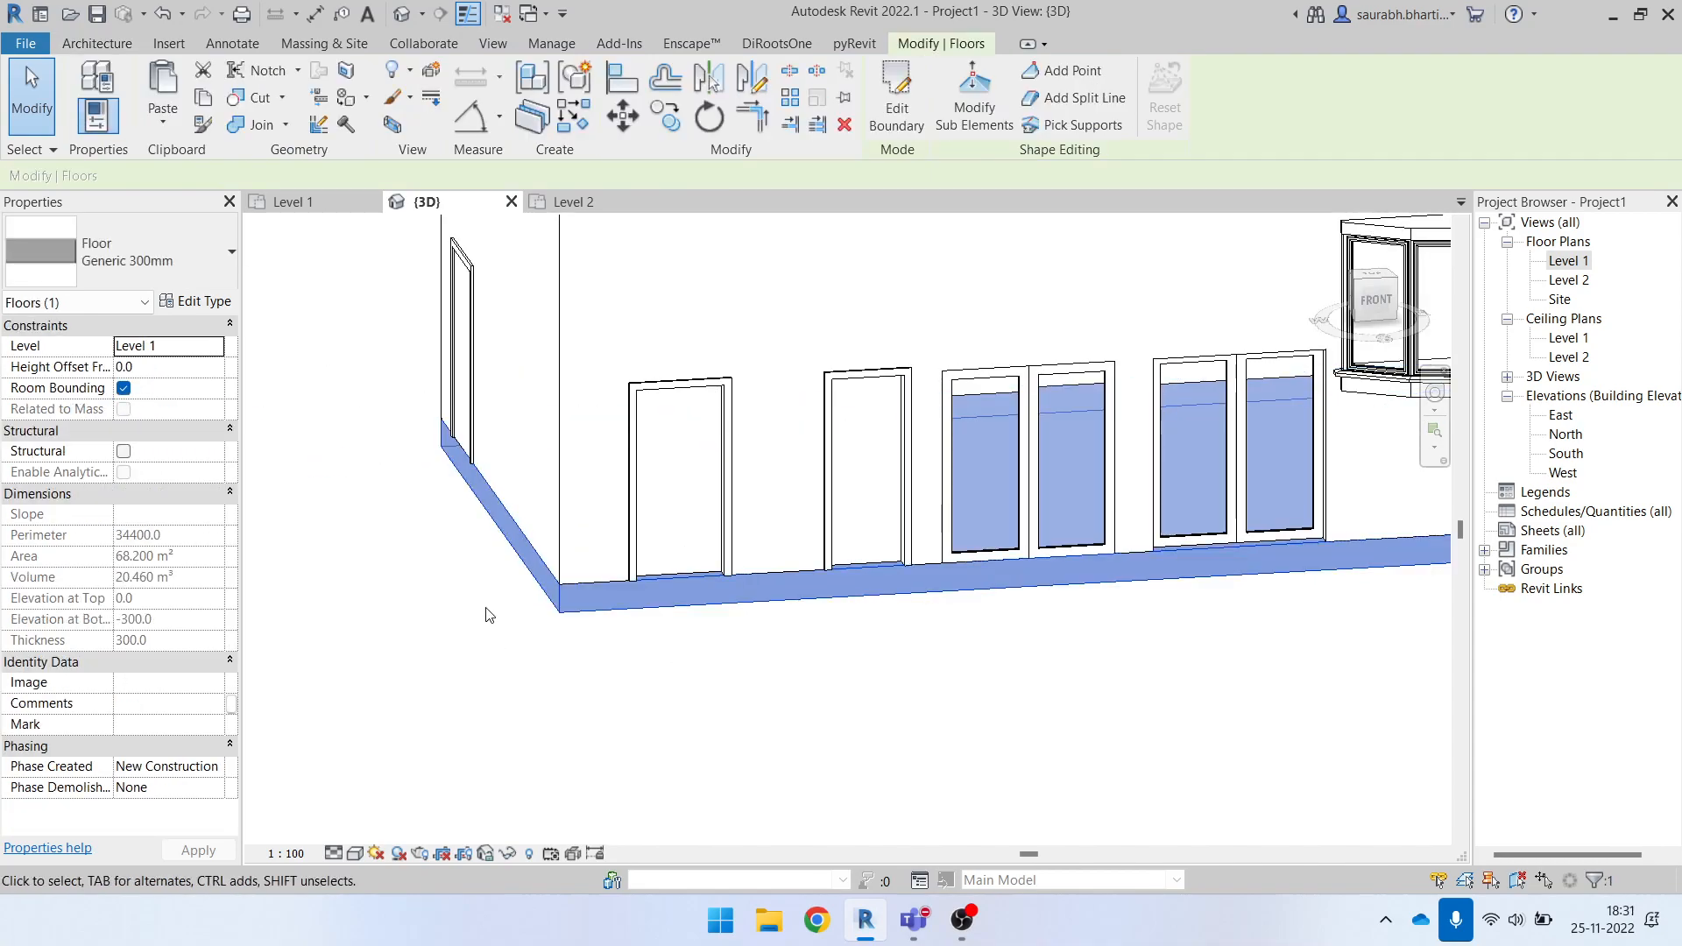
pyautogui.scroll(-2, 489, 613)
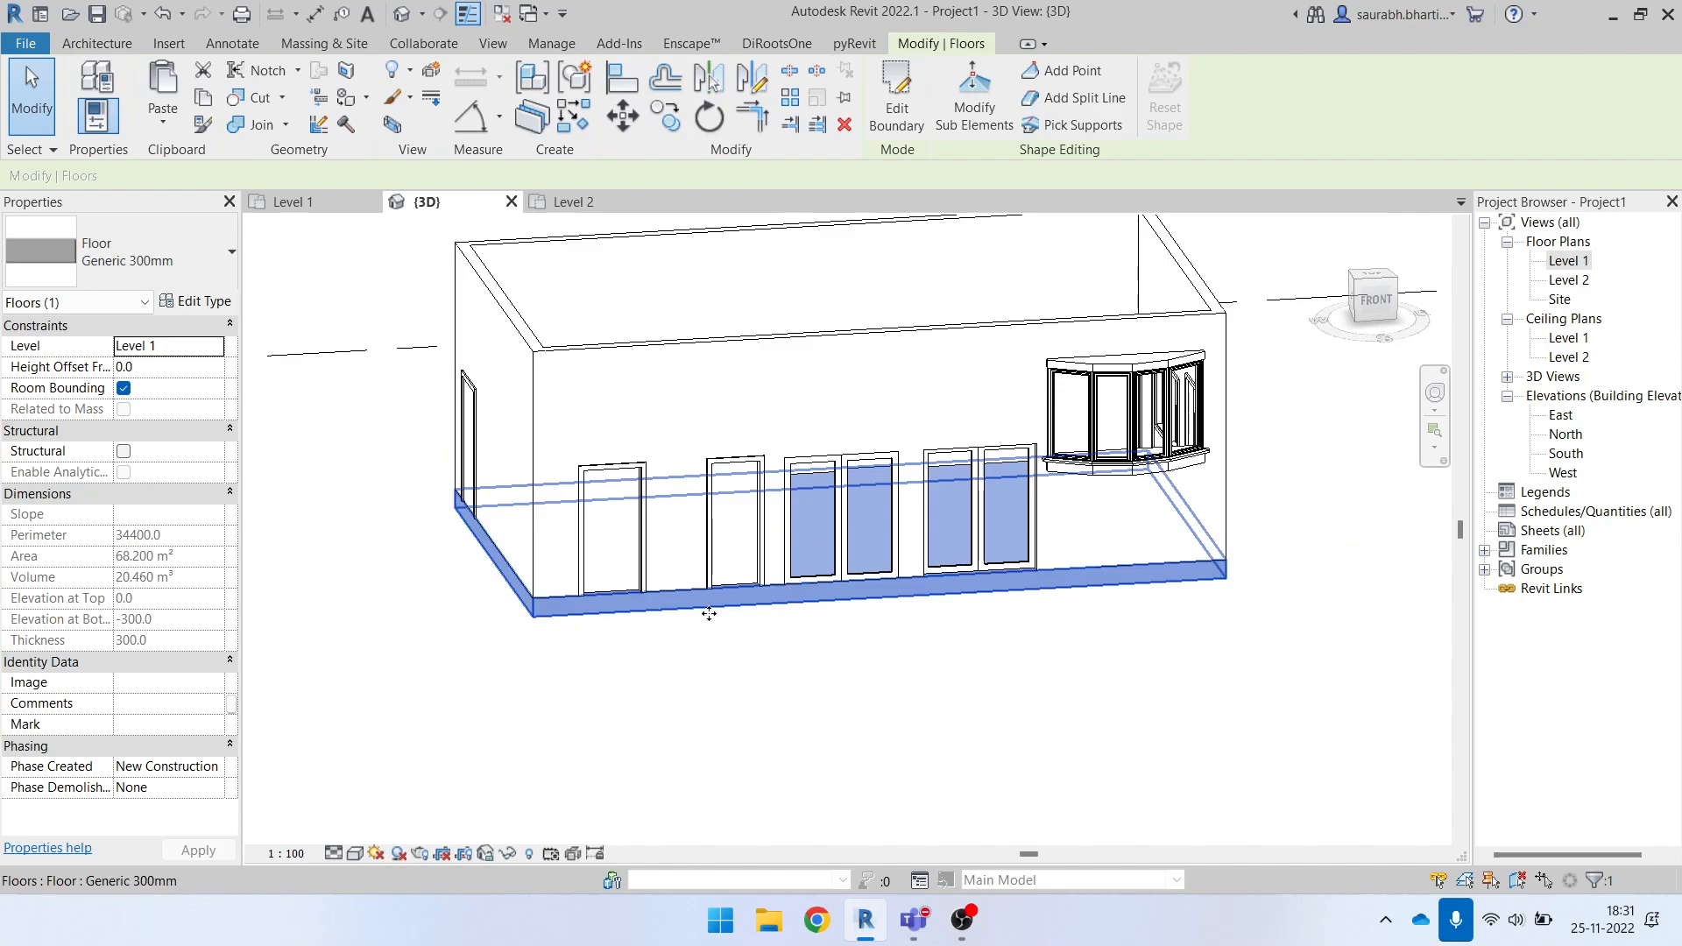
pyautogui.click(194, 302)
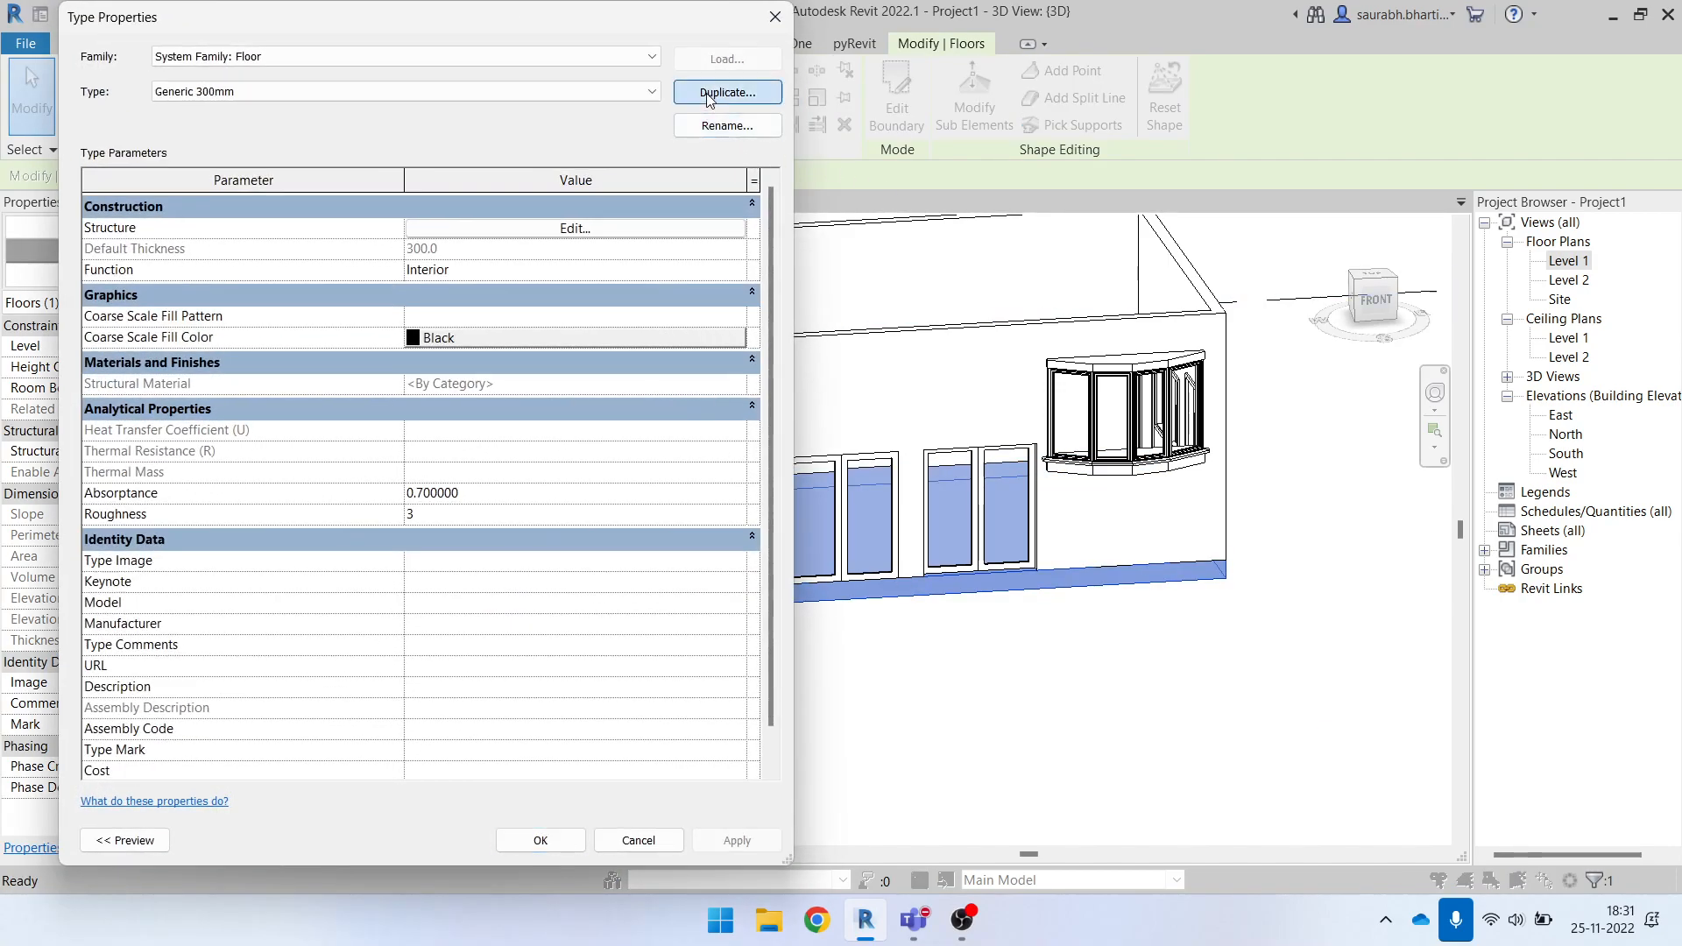
pyautogui.click(709, 93)
pyautogui.click(885, 371)
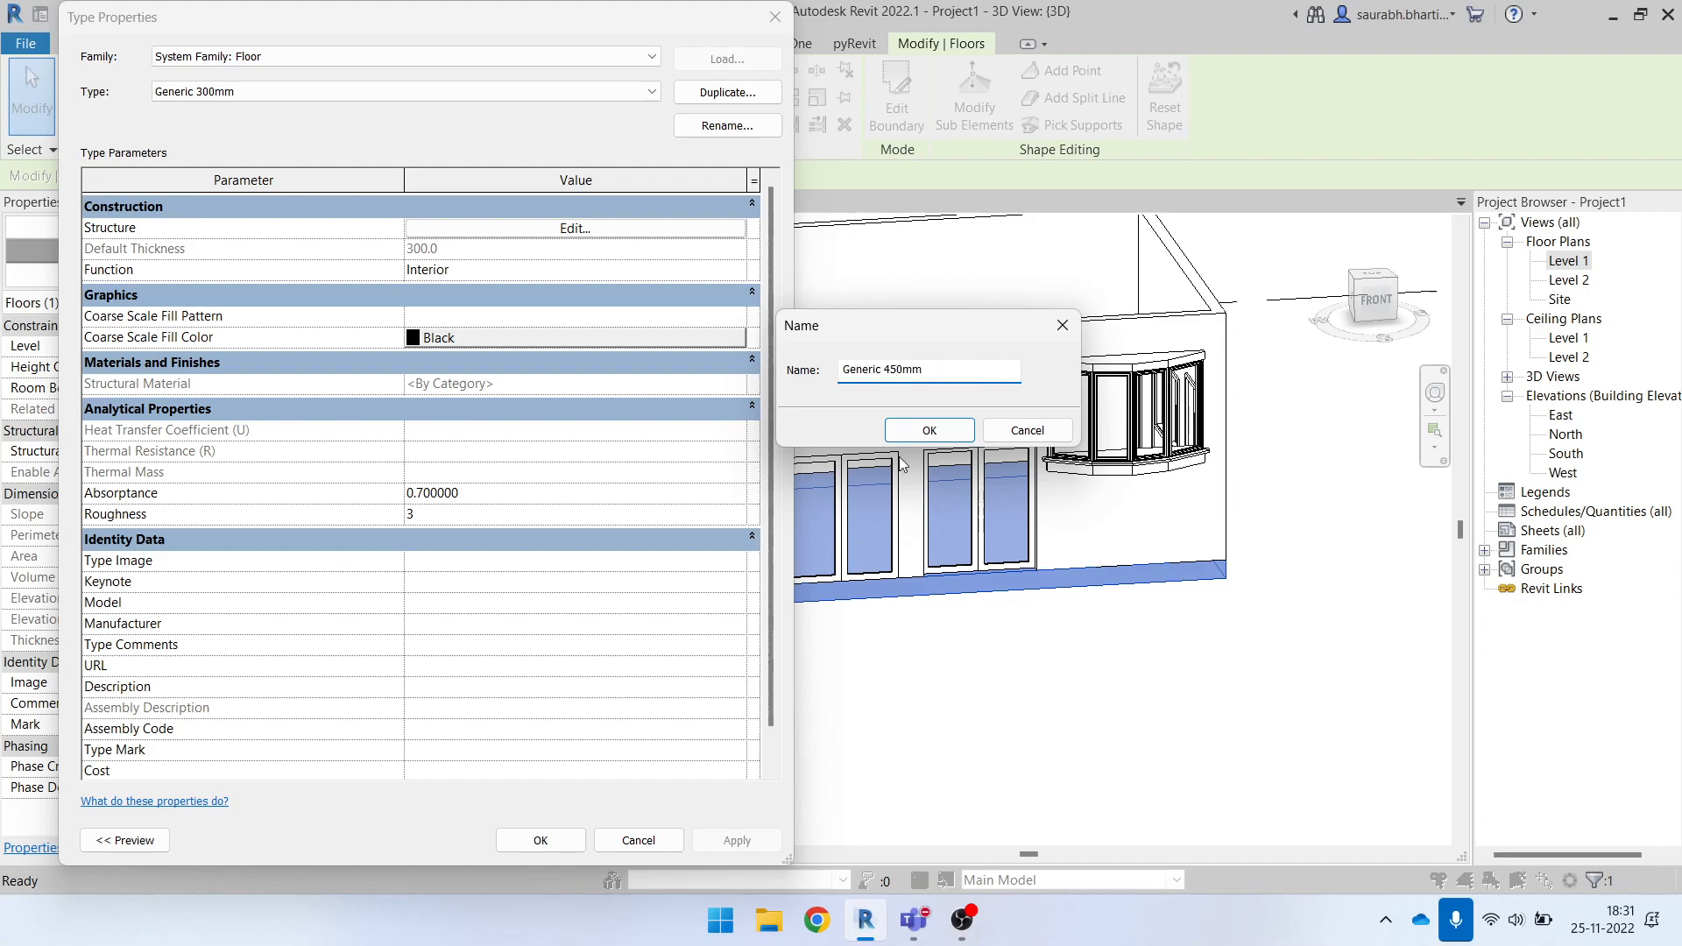
pyautogui.click(945, 430)
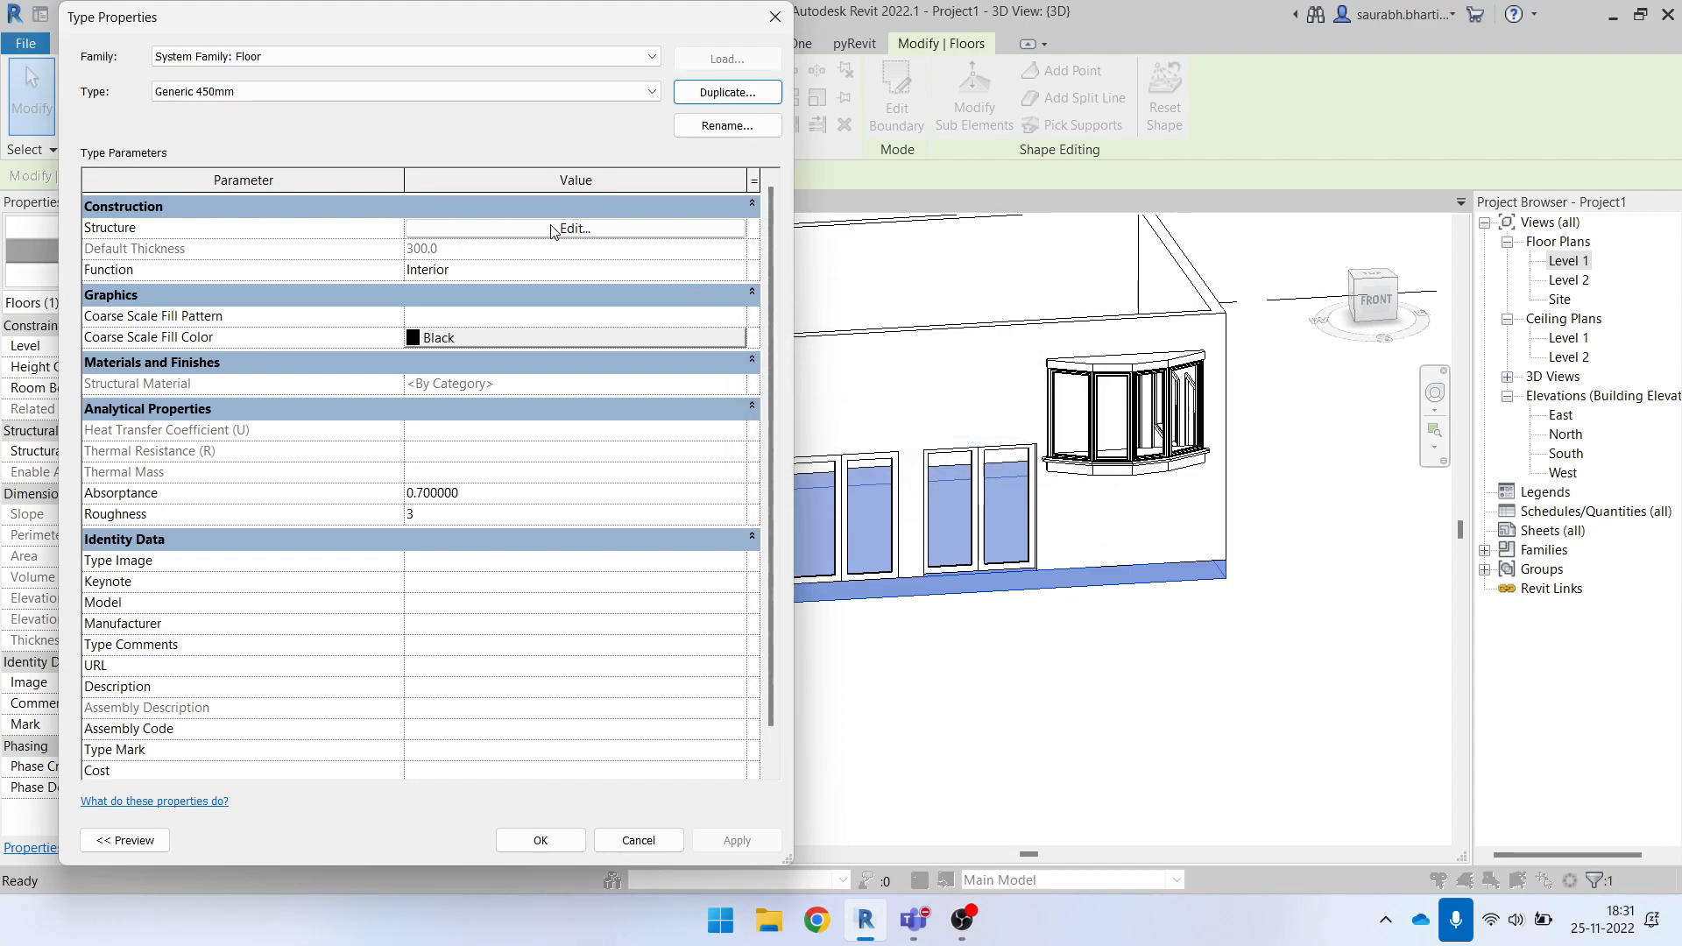
# Set the structure layer of the Generic 450mm floor type to 450 mm thick and apply the type changes.
pyautogui.click(585, 228)
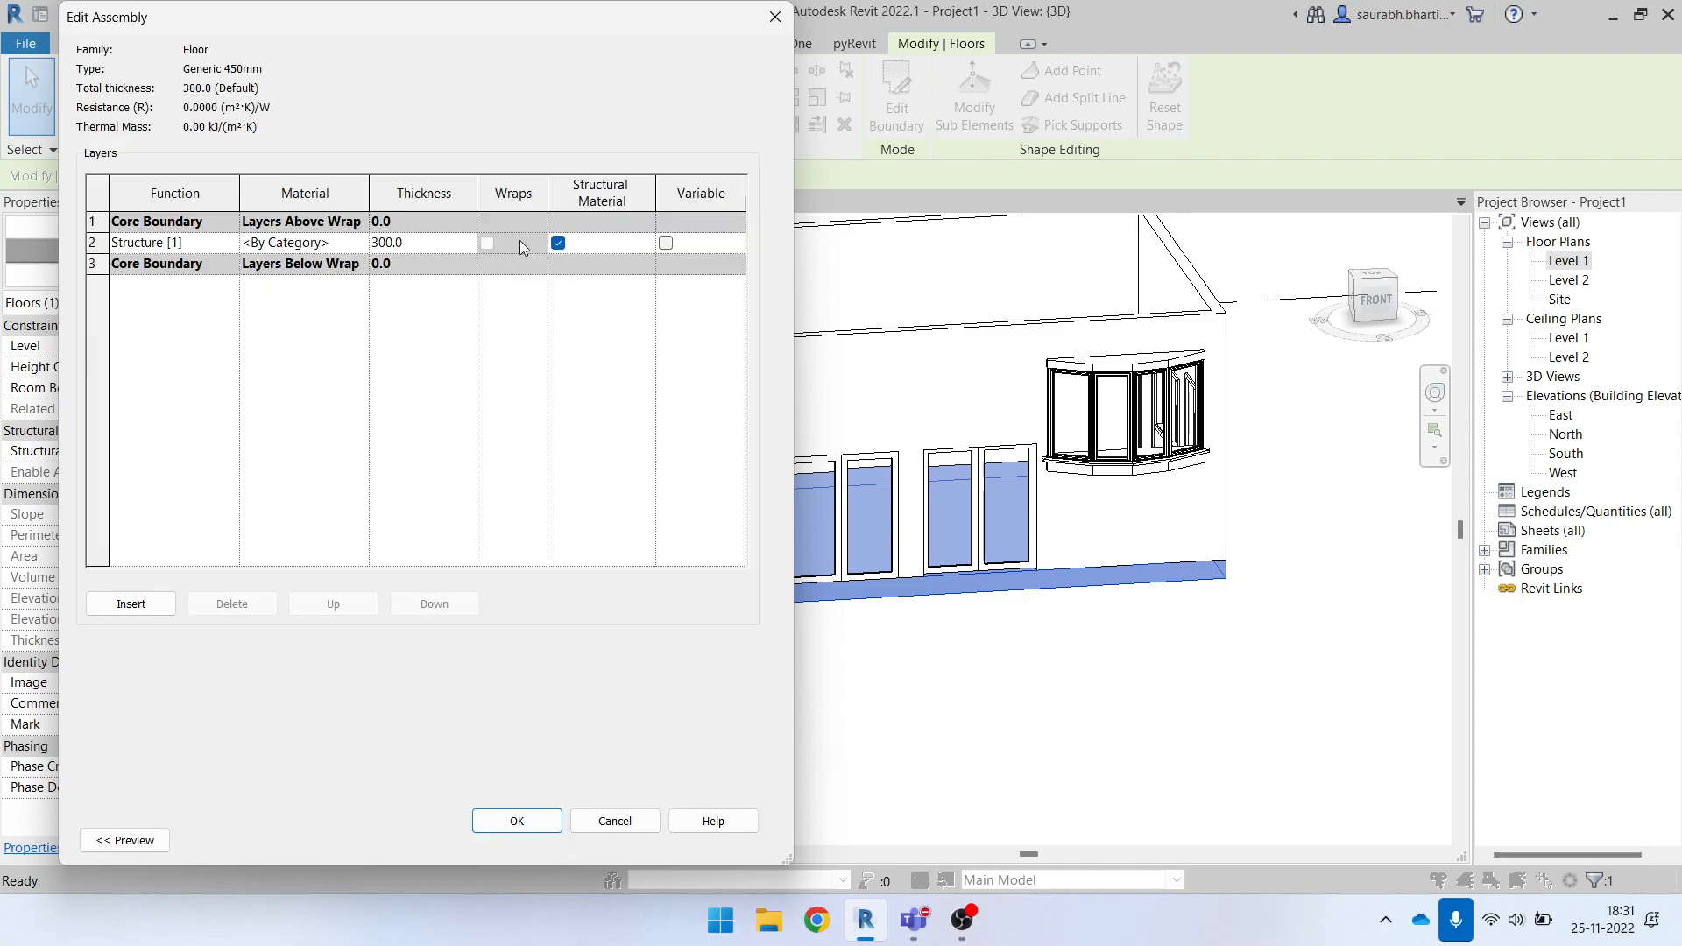
pyautogui.click(413, 243)
pyautogui.click(517, 819)
pyautogui.click(565, 838)
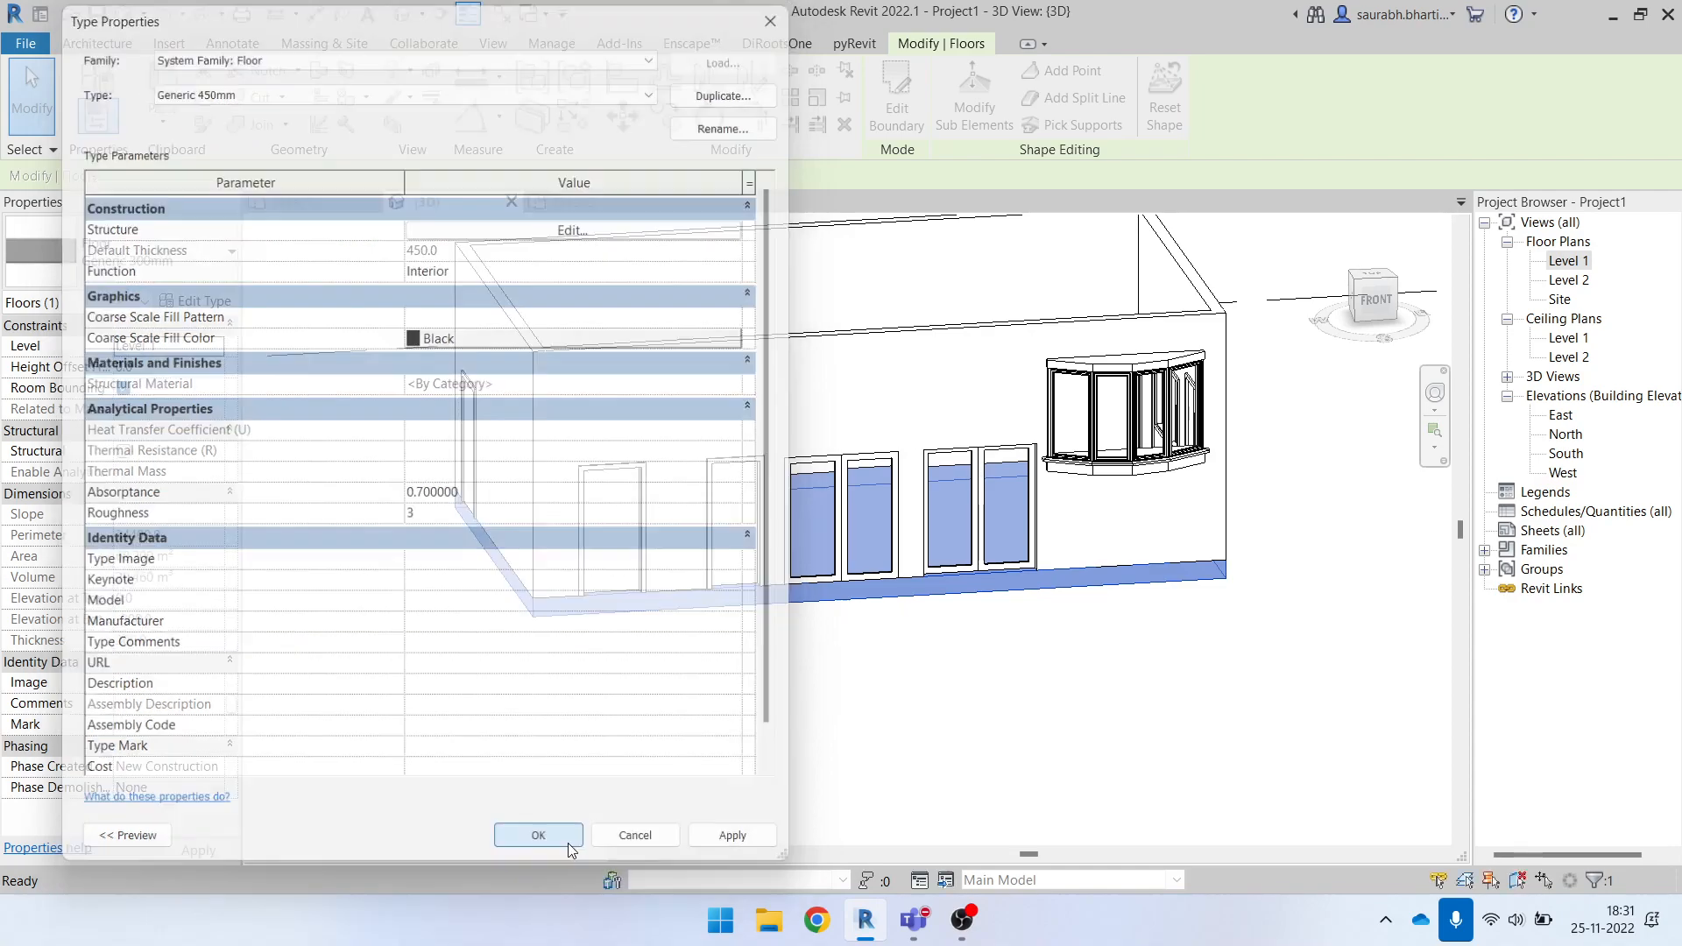
pyautogui.click(782, 741)
# Switch the Level 1 floor to the Generic 300mm type and back to Generic 450mm.
pyautogui.click(646, 616)
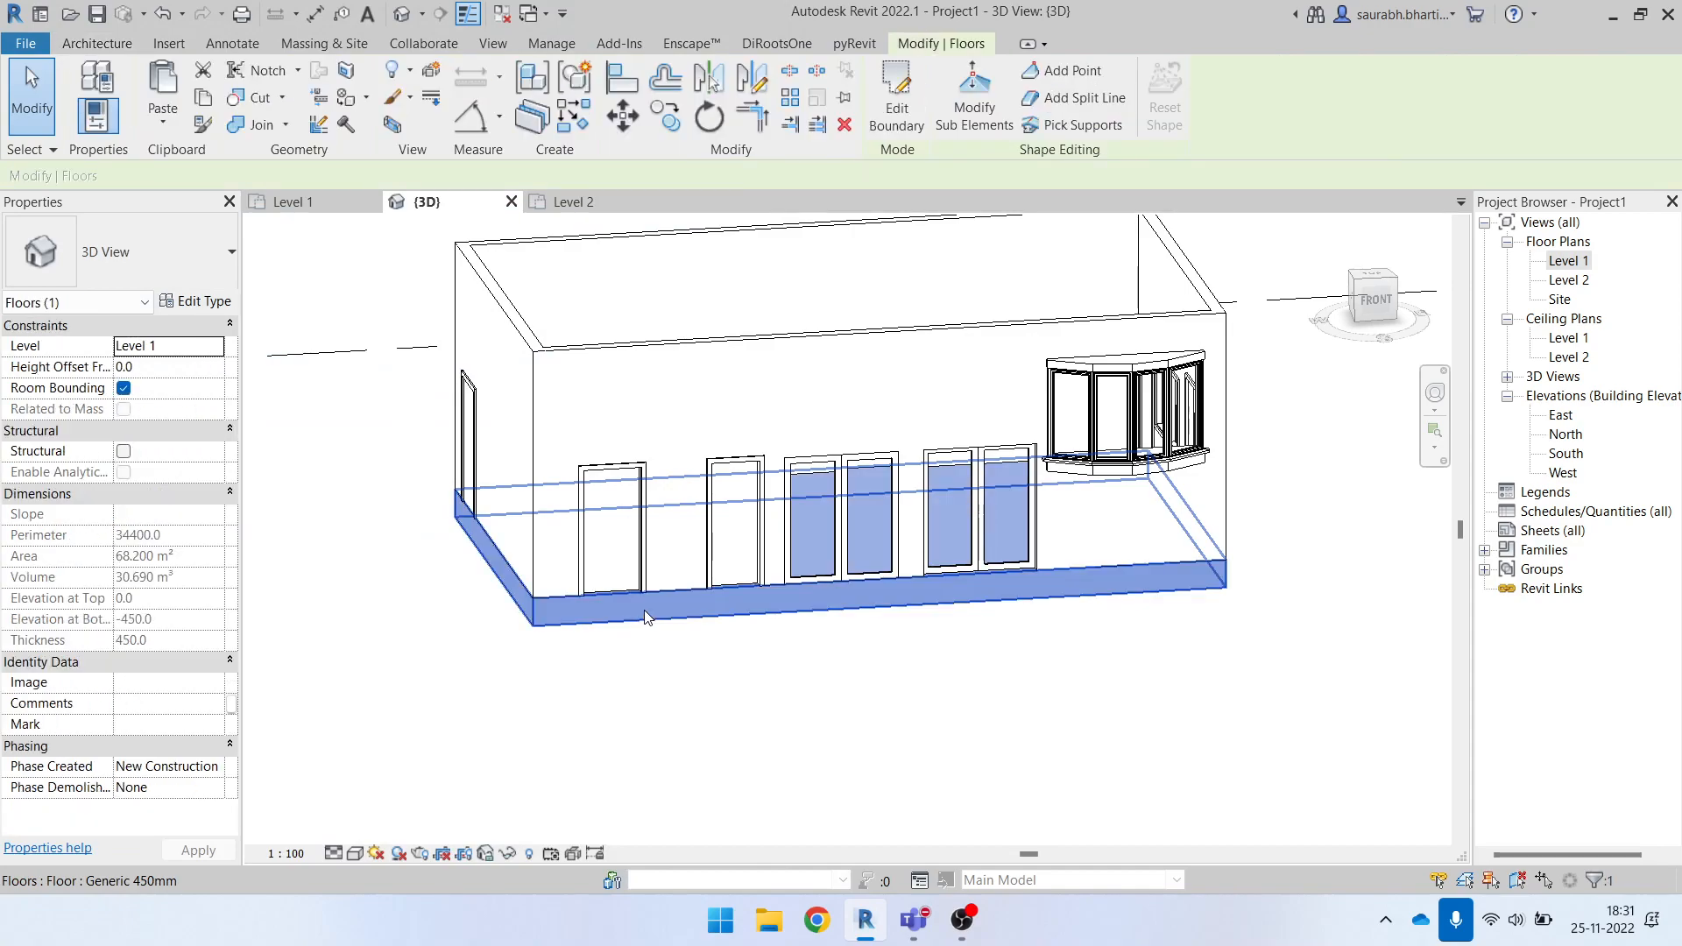
pyautogui.click(154, 267)
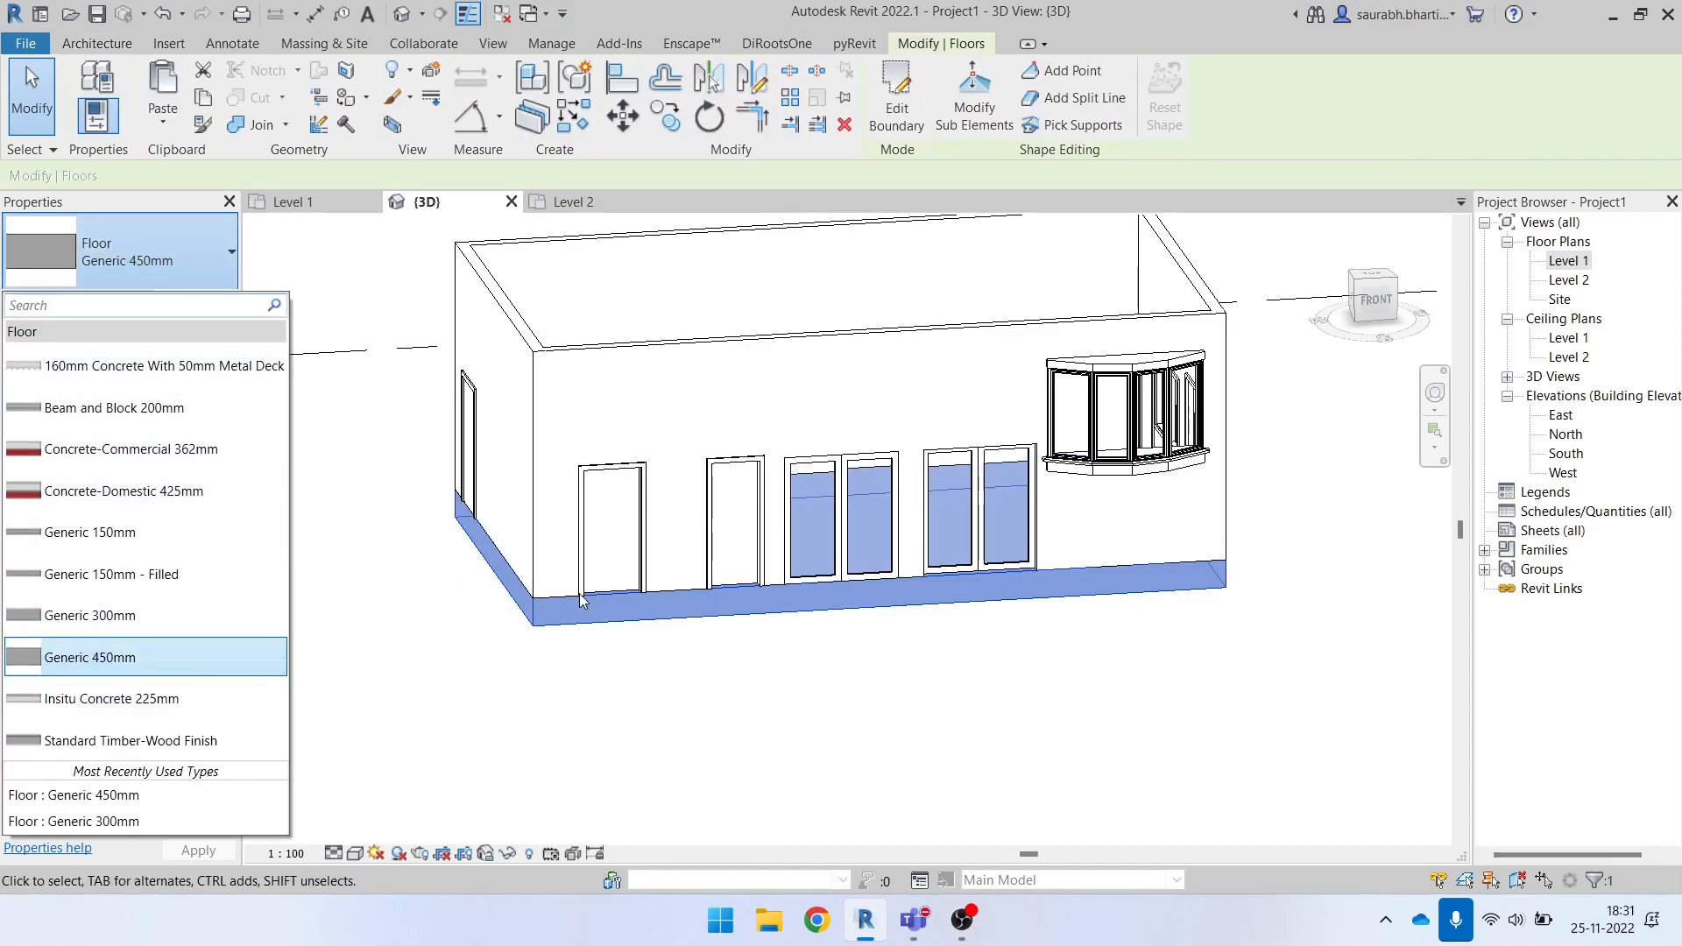
pyautogui.click(175, 615)
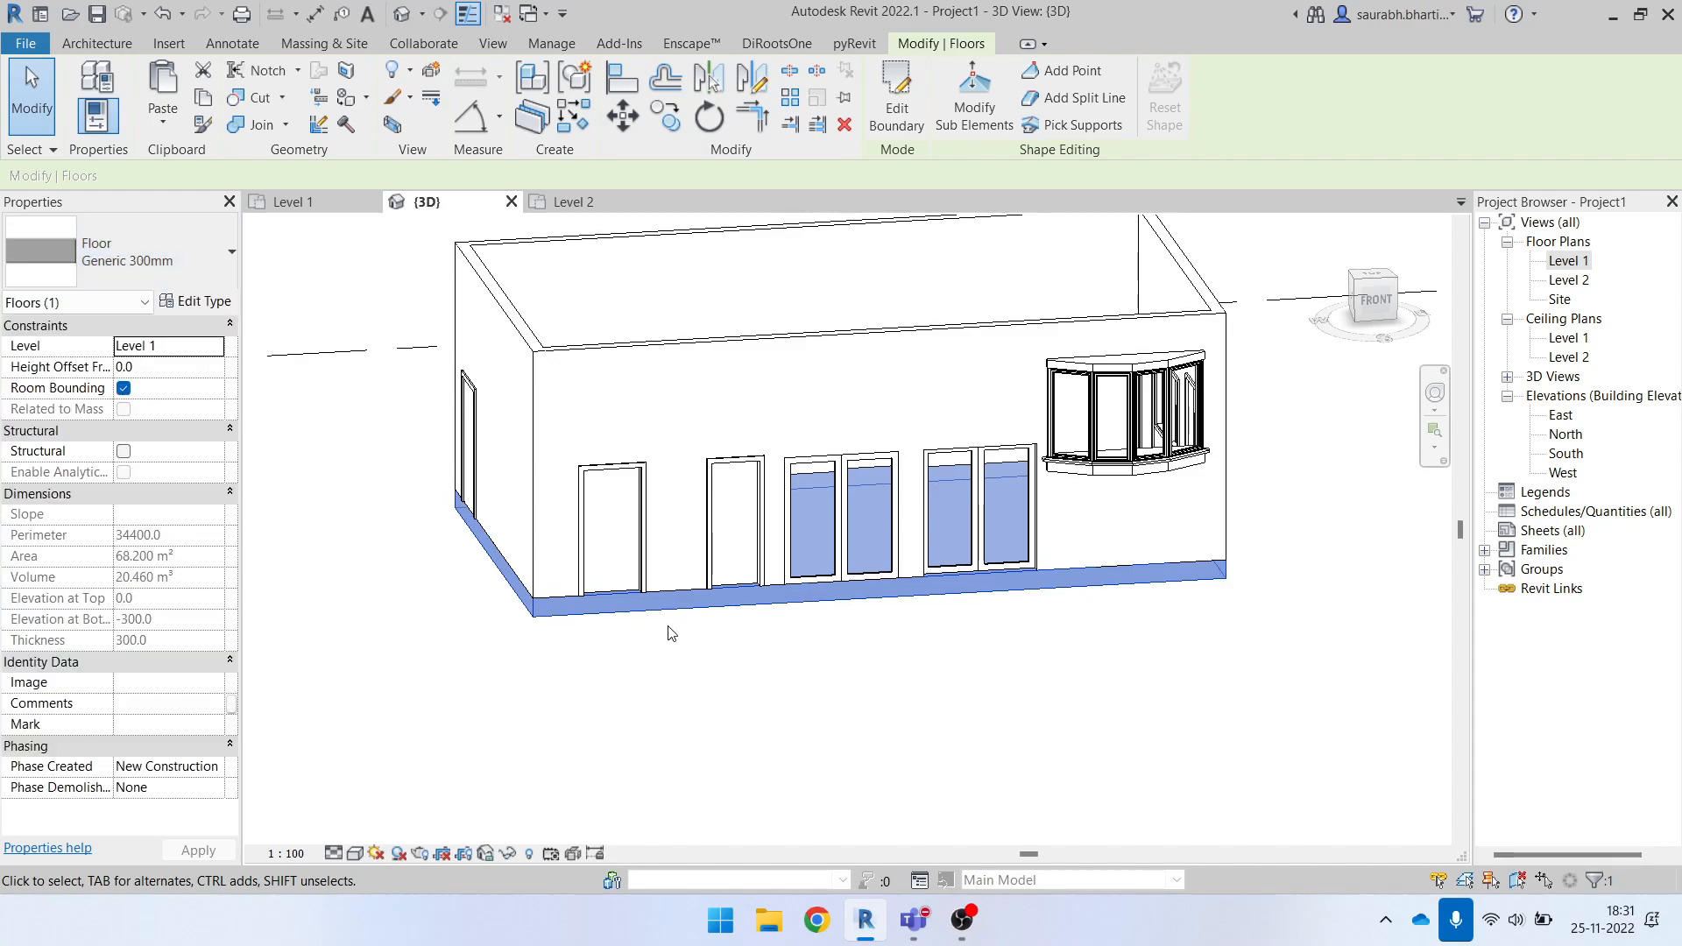
pyautogui.click(158, 263)
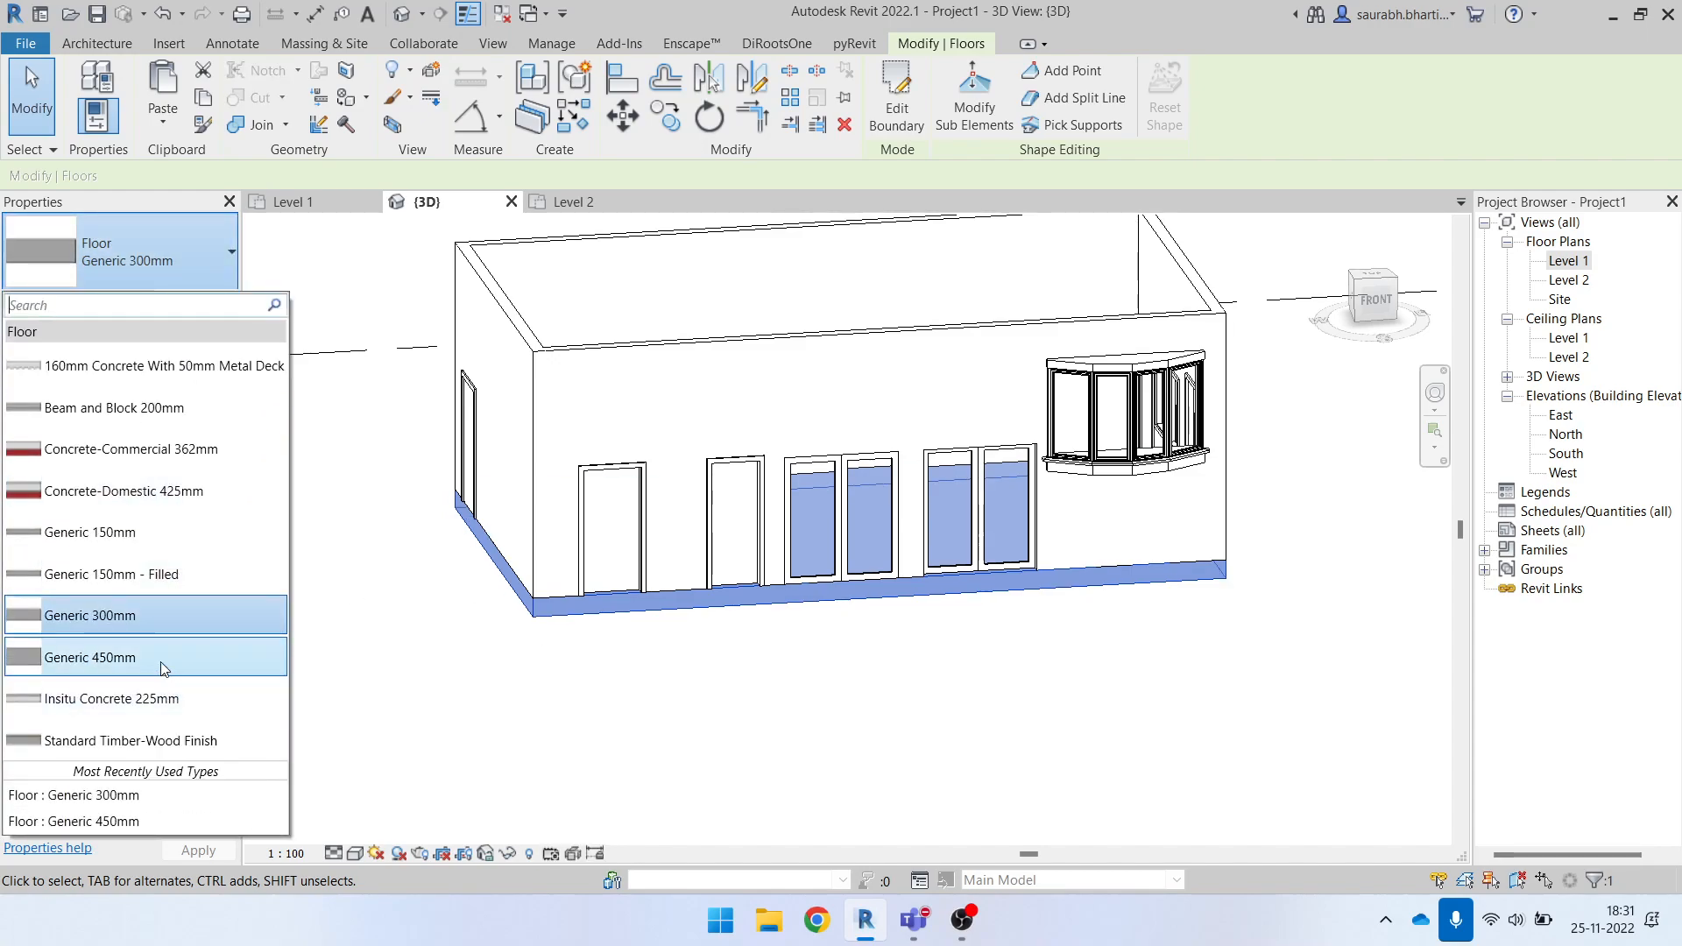
pyautogui.click(92, 659)
pyautogui.click(550, 665)
# Review the floor types available for the Level 1 floor and examine the slab from above in 3D.
pyautogui.click(613, 614)
pyautogui.click(140, 263)
pyautogui.click(649, 682)
pyautogui.scroll(-3, 649, 682)
pyautogui.keyDown('shift'); pyautogui.moveTo(879, 736); pyautogui.dragTo(902, 788, button='middle'); pyautogui.keyUp('shift')
pyautogui.click(865, 647)
pyautogui.scroll(-2, 887, 646)
pyautogui.keyDown('shift'); pyautogui.moveTo(974, 645); pyautogui.dragTo(966, 705, button='middle'); pyautogui.keyUp('shift')
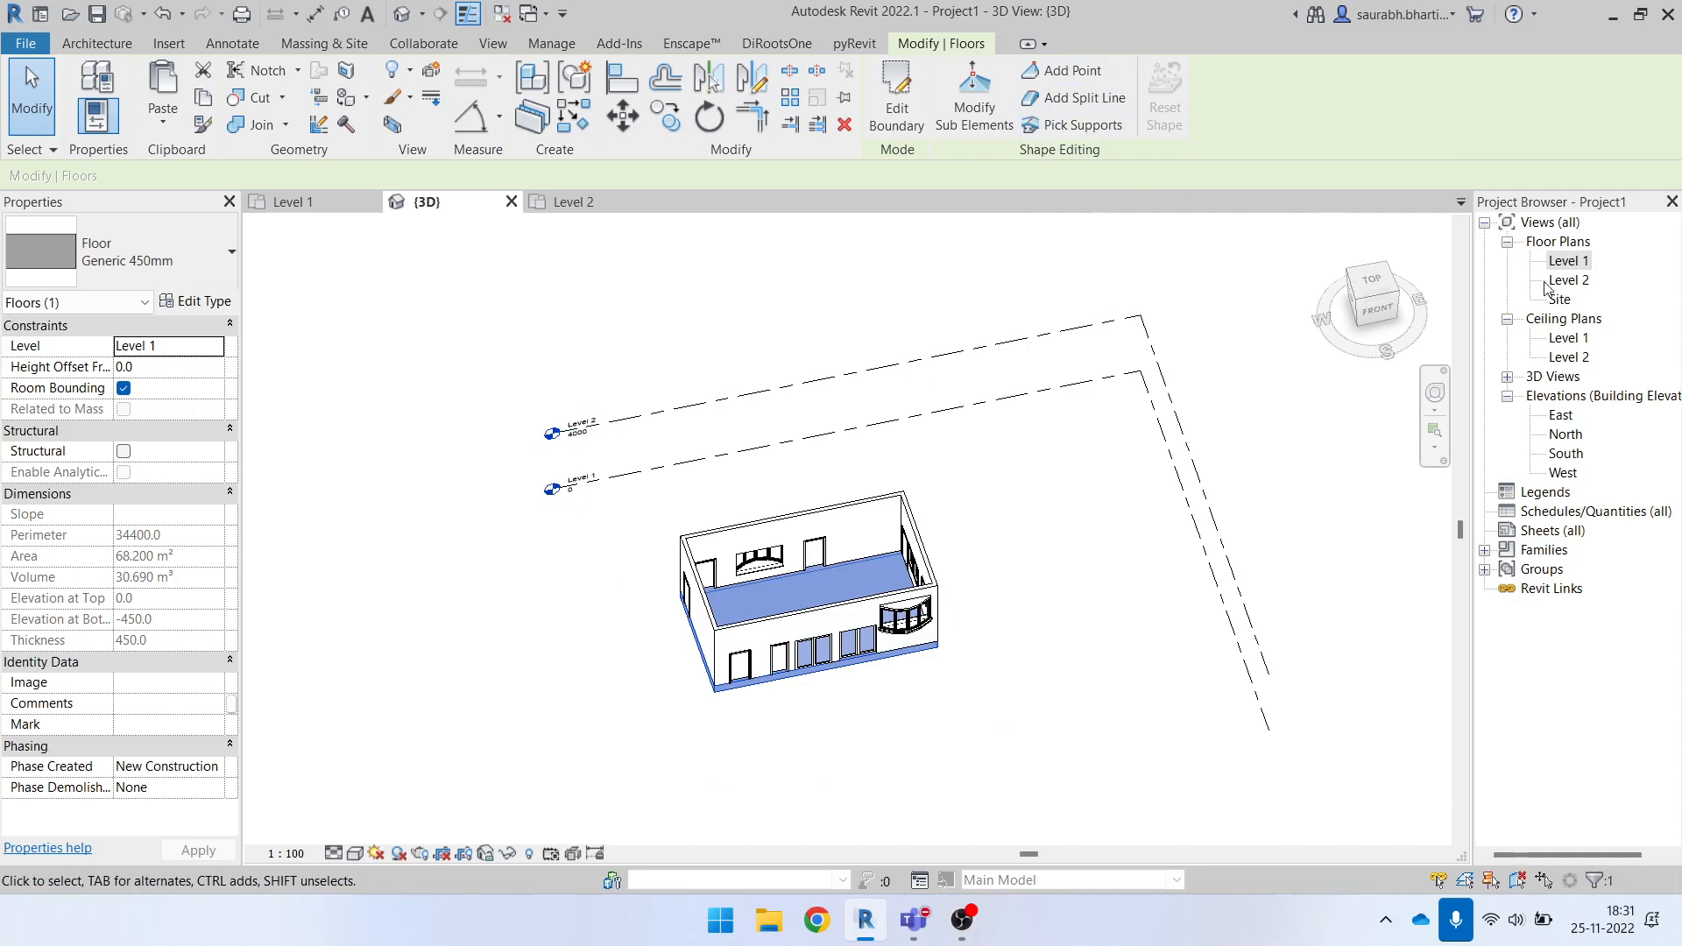
# Open the Level 1 floor plan, start a floor boundary sketch and exit it without drawing any lines.
pyautogui.doubleClick(1567, 260)
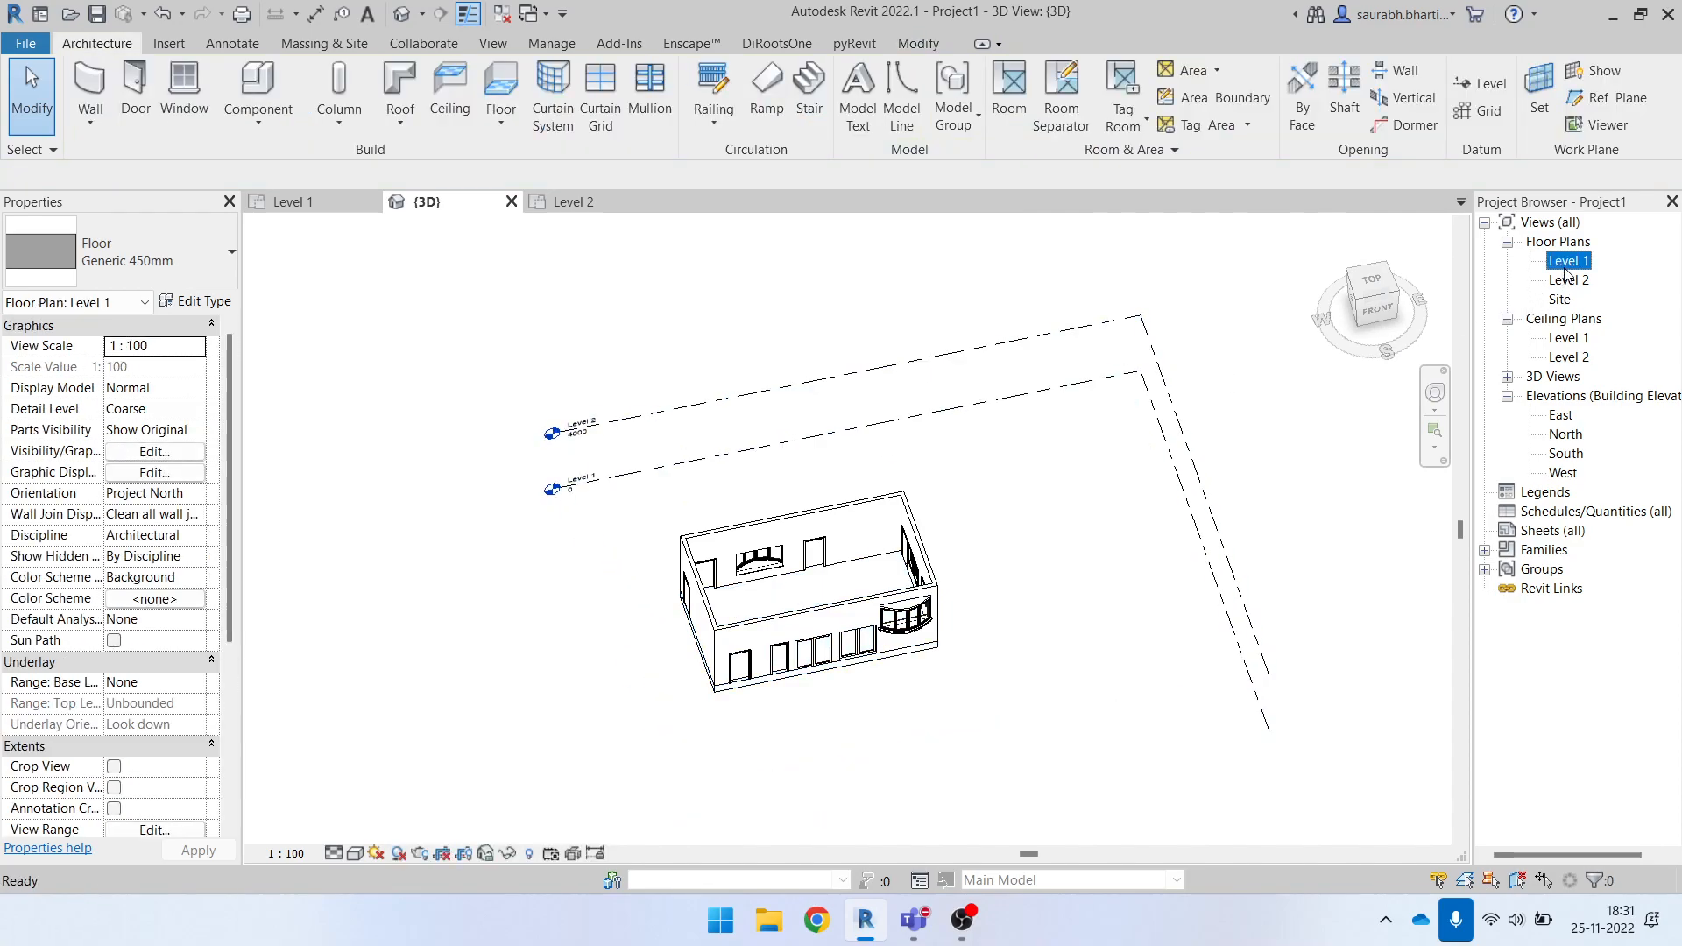
pyautogui.click(968, 408)
pyautogui.moveTo(970, 424); pyautogui.dragTo(867, 514, button='middle')
pyautogui.press('f')
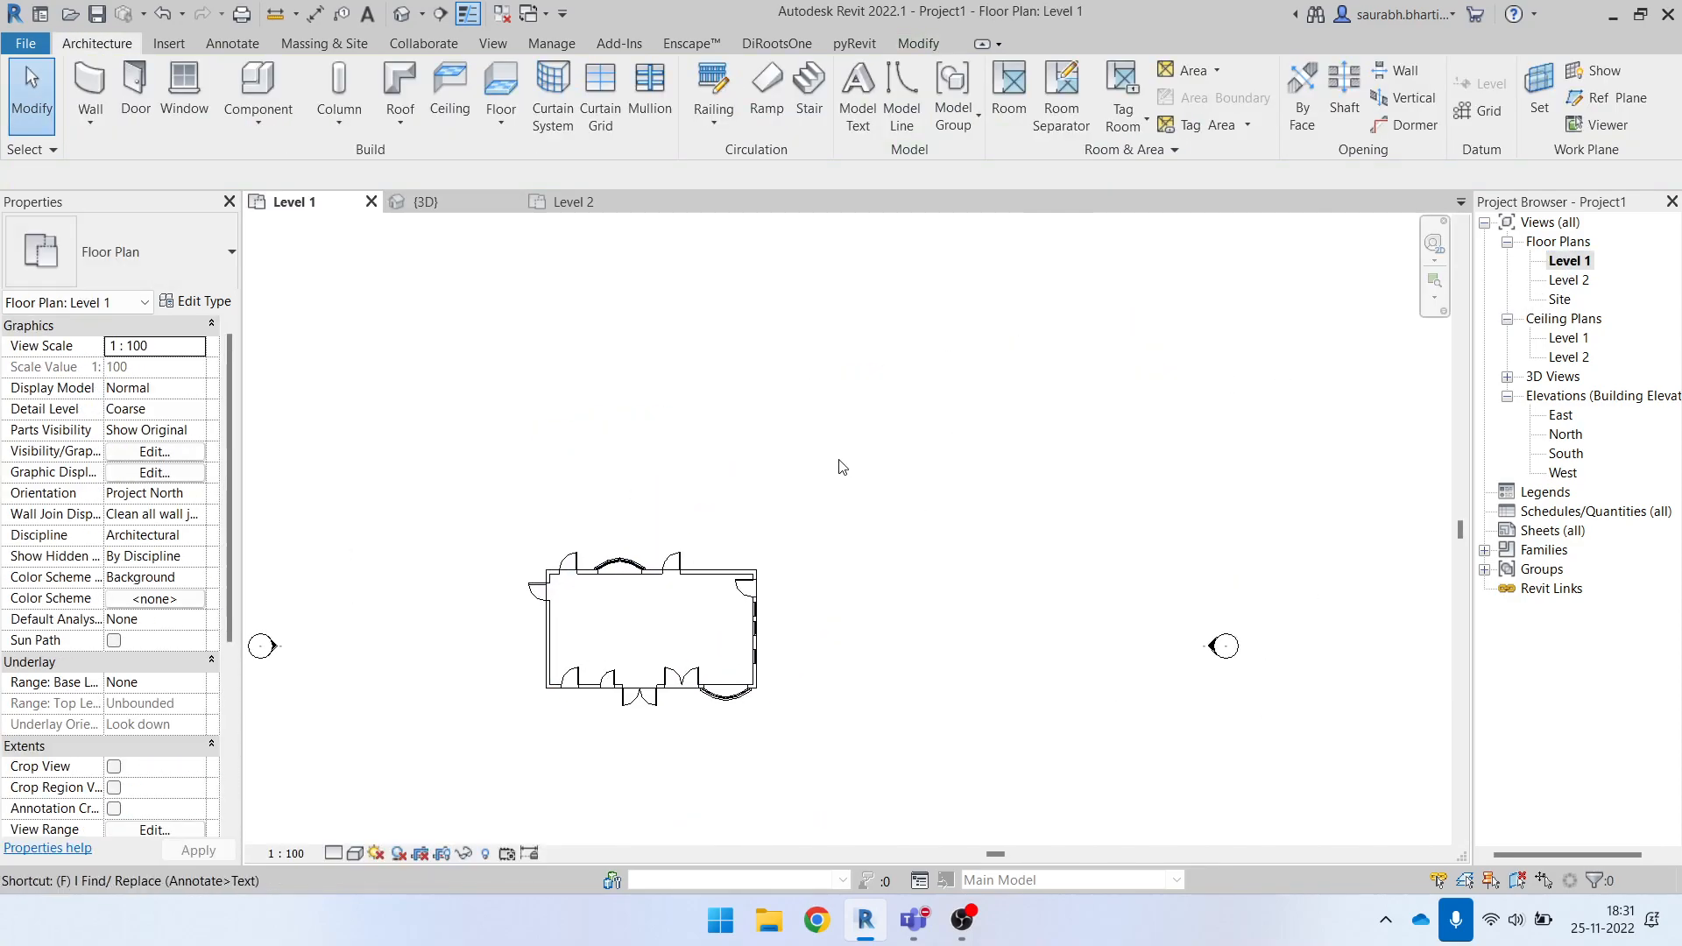
pyautogui.press('l')
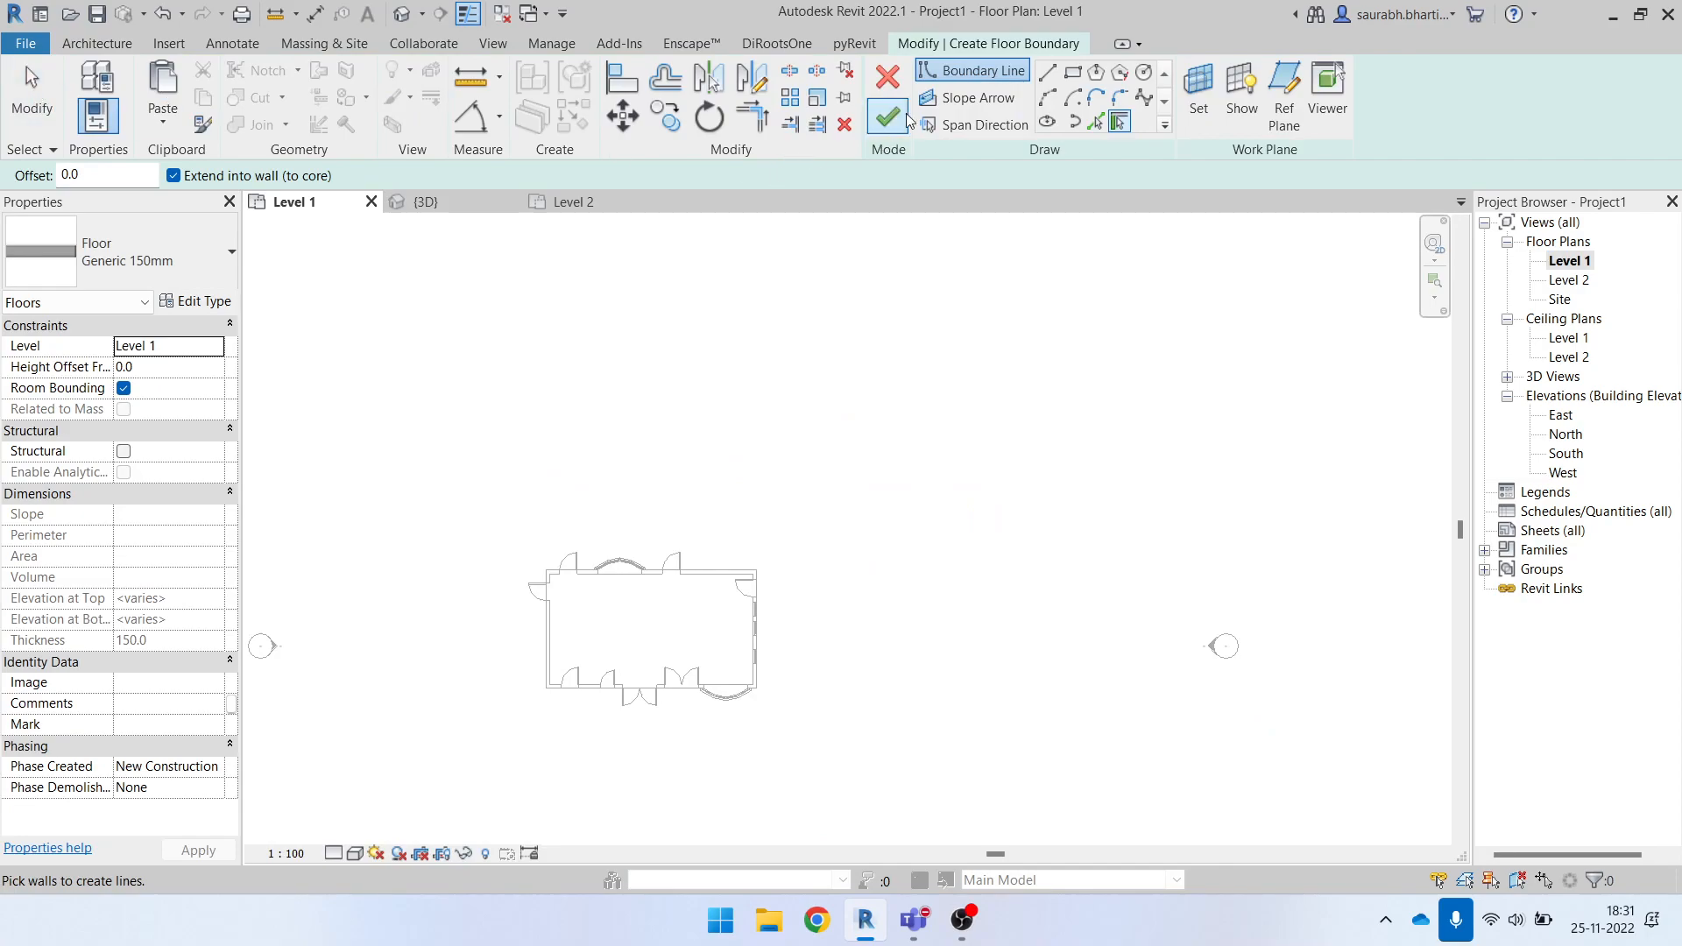
pyautogui.click(900, 118)
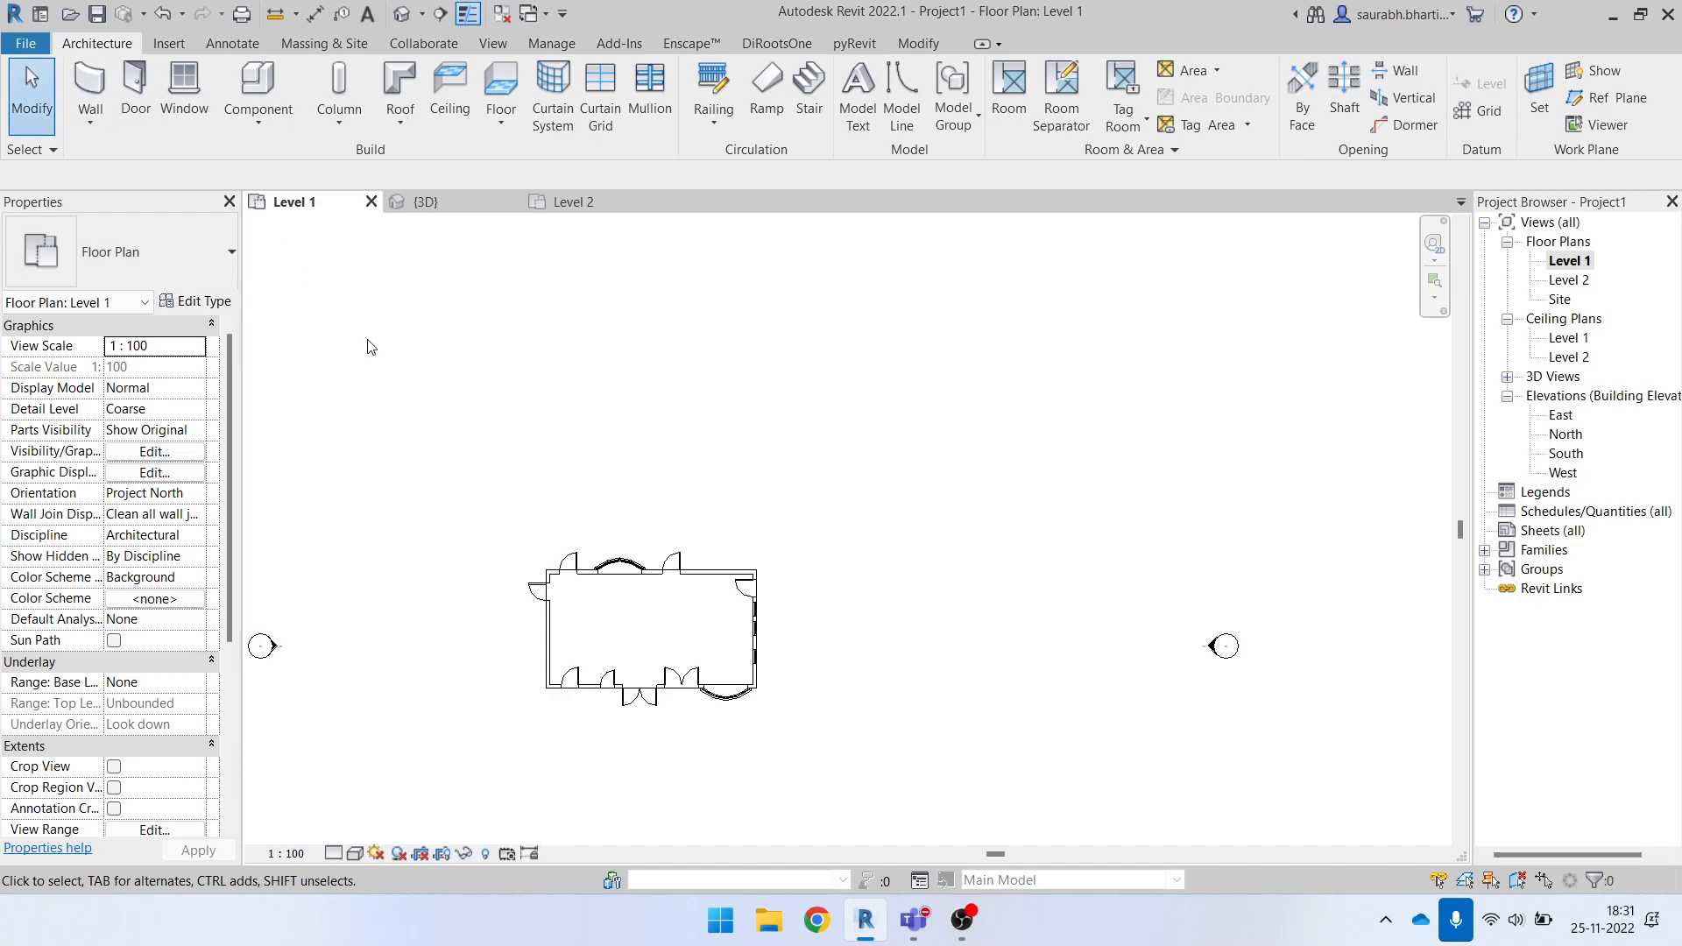
# Open the Keyboard Shortcuts settings to look up command shortcuts.
pyautogui.press('k')
pyautogui.press('s')
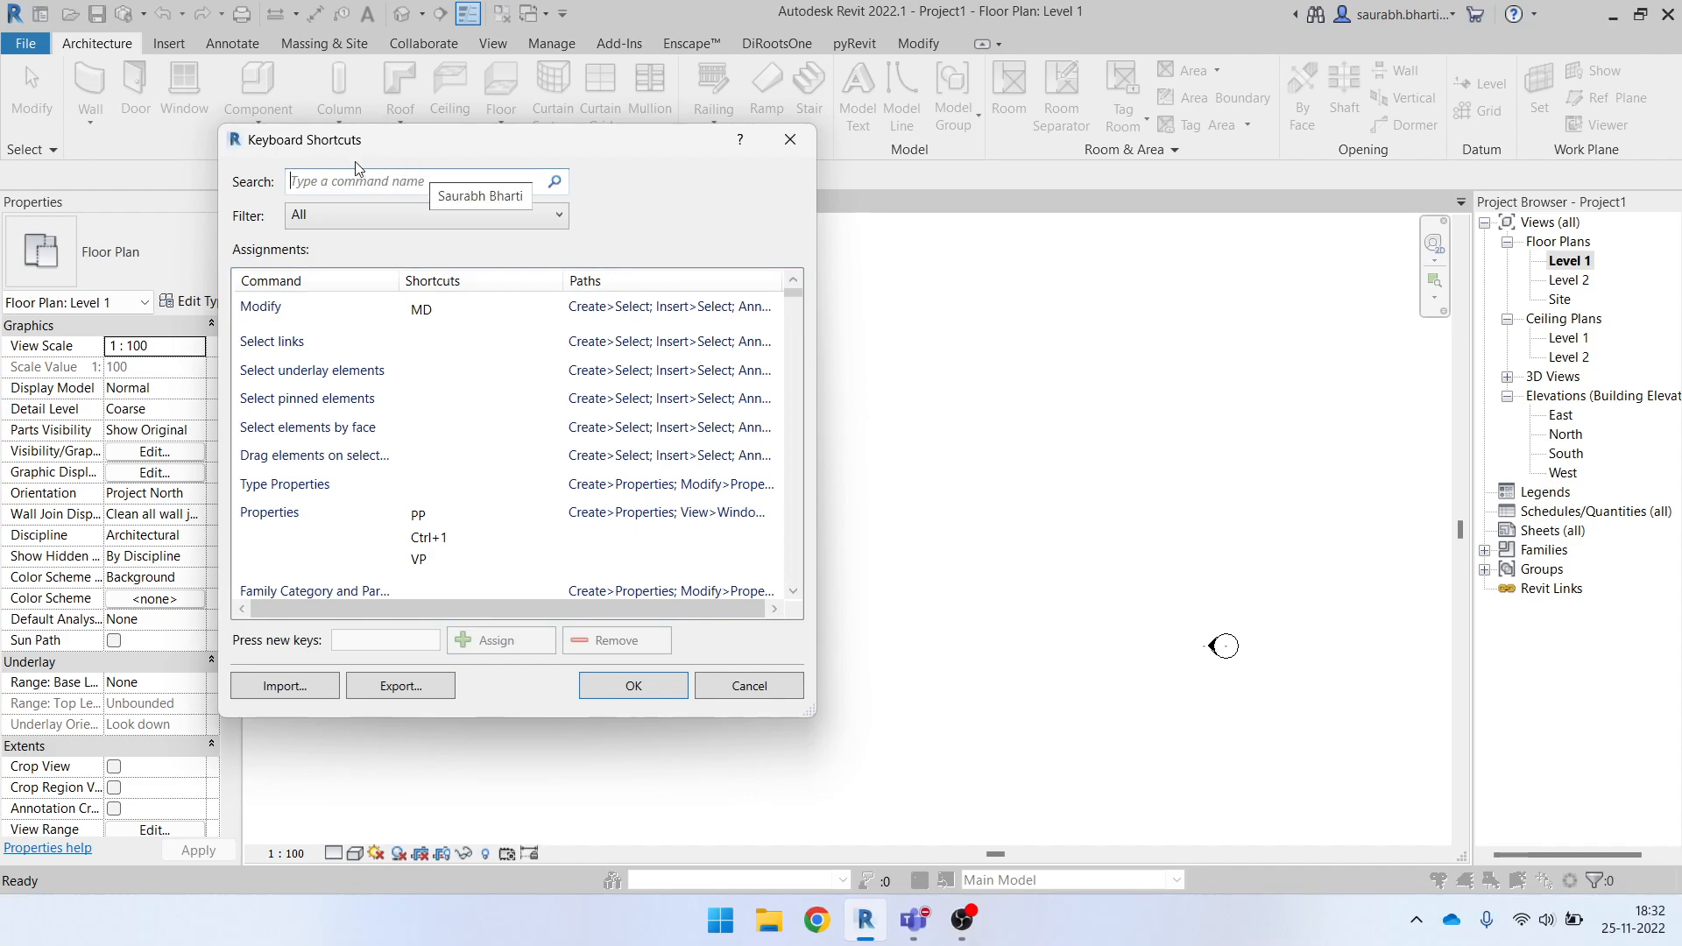
pyautogui.moveTo(913, 919)
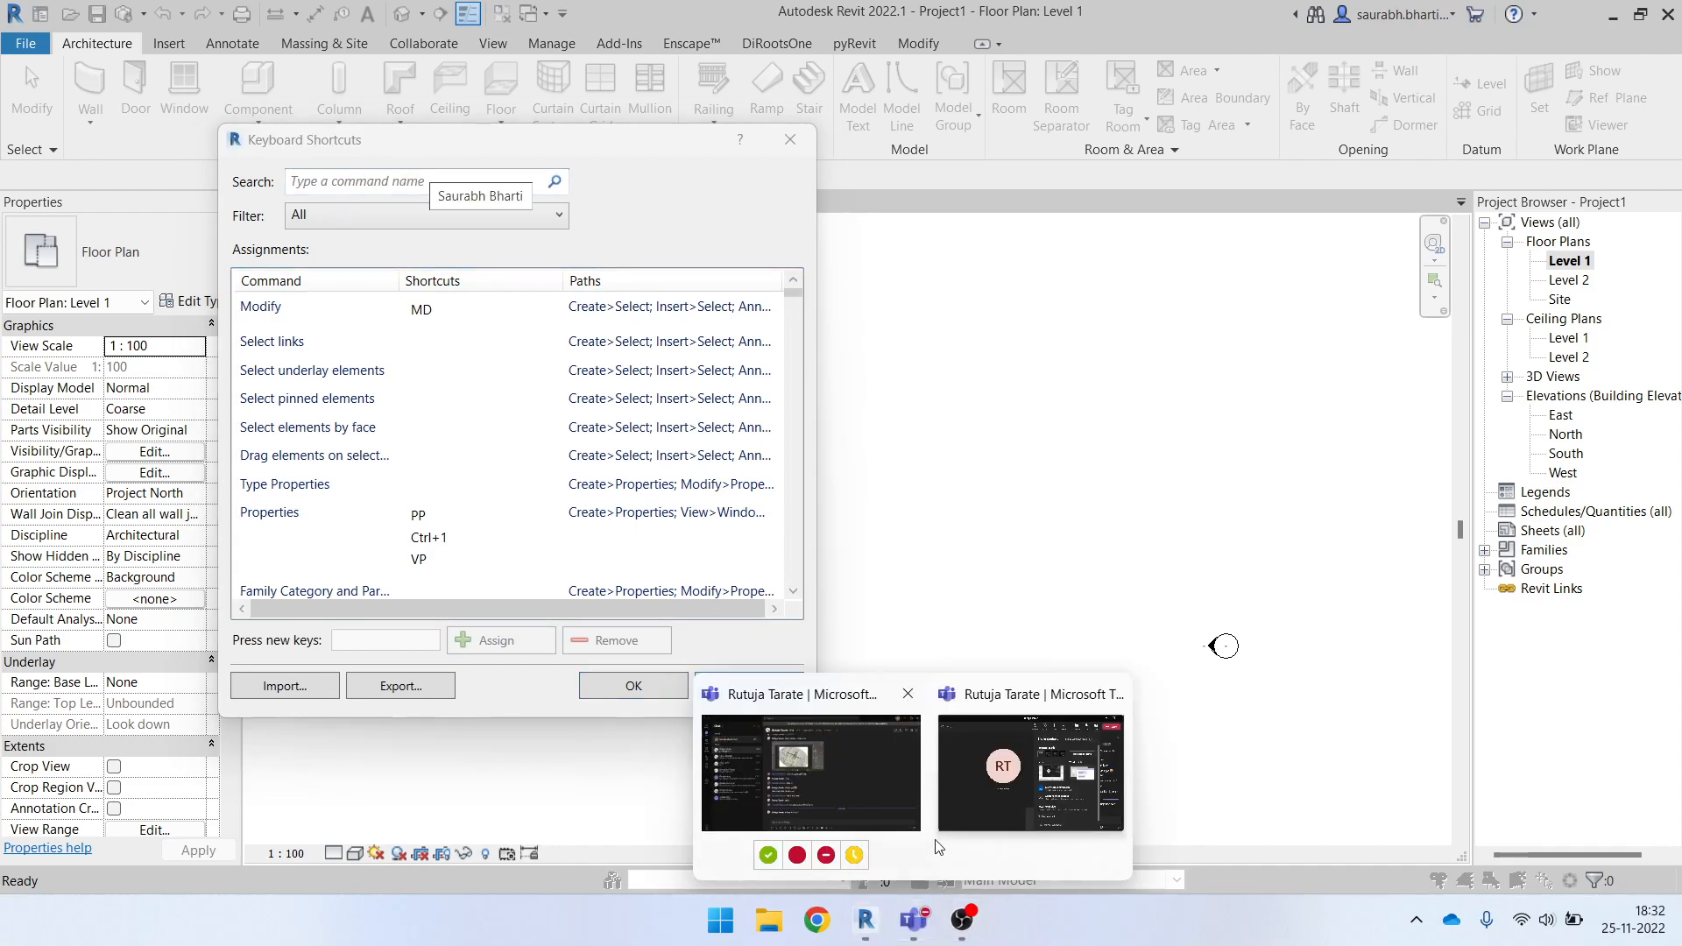